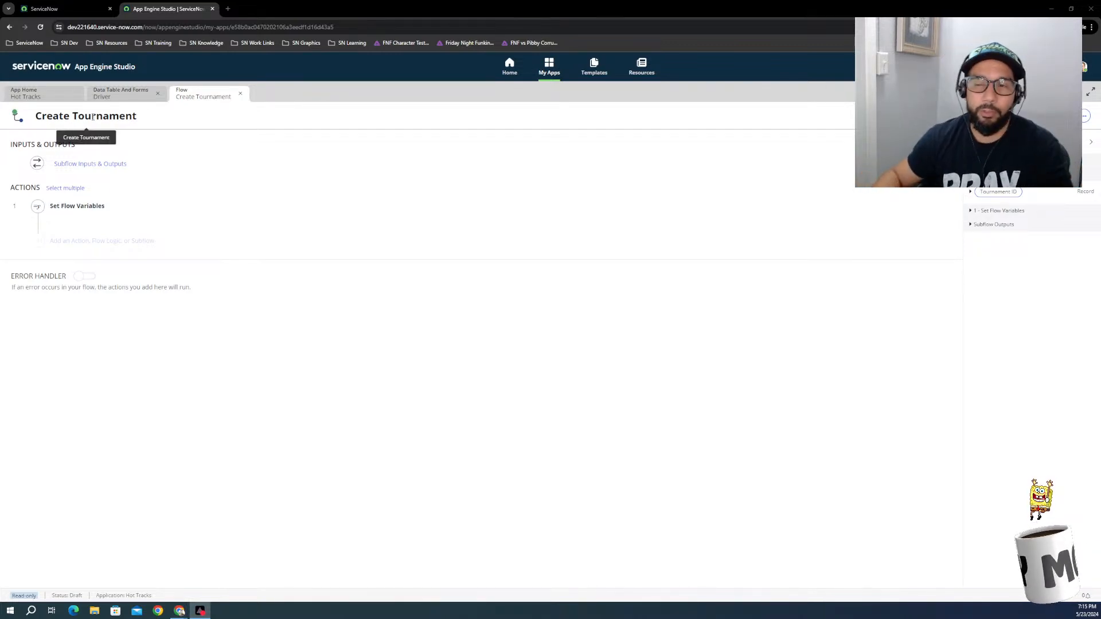
Step: Return to the Hot Tracks app home and show its data tables
left_click(33, 89)
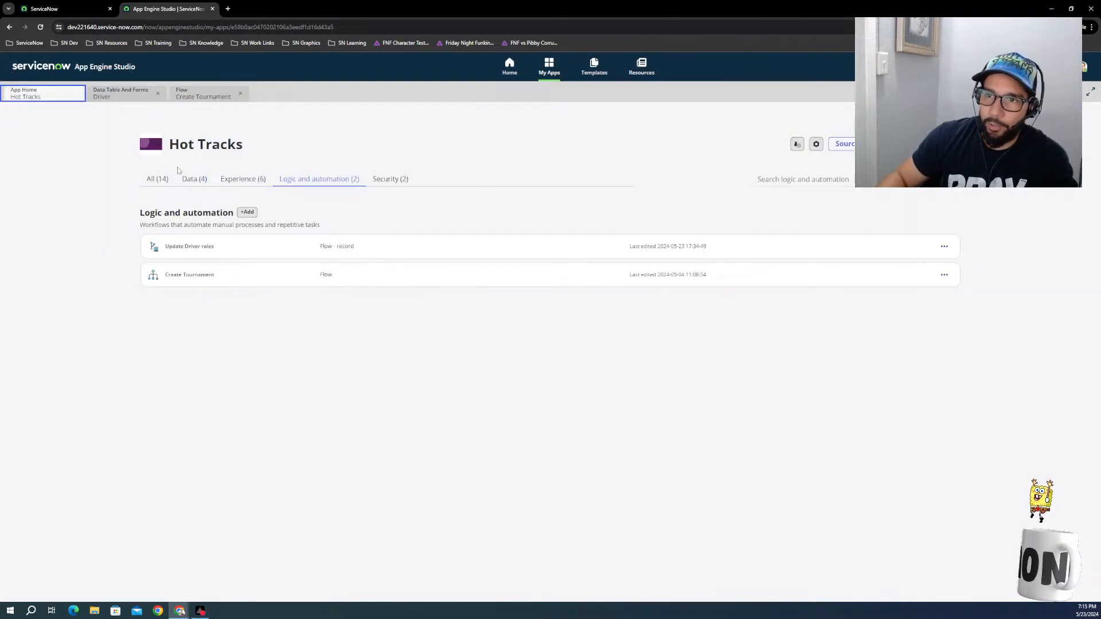
left_click(158, 179)
left_click(185, 182)
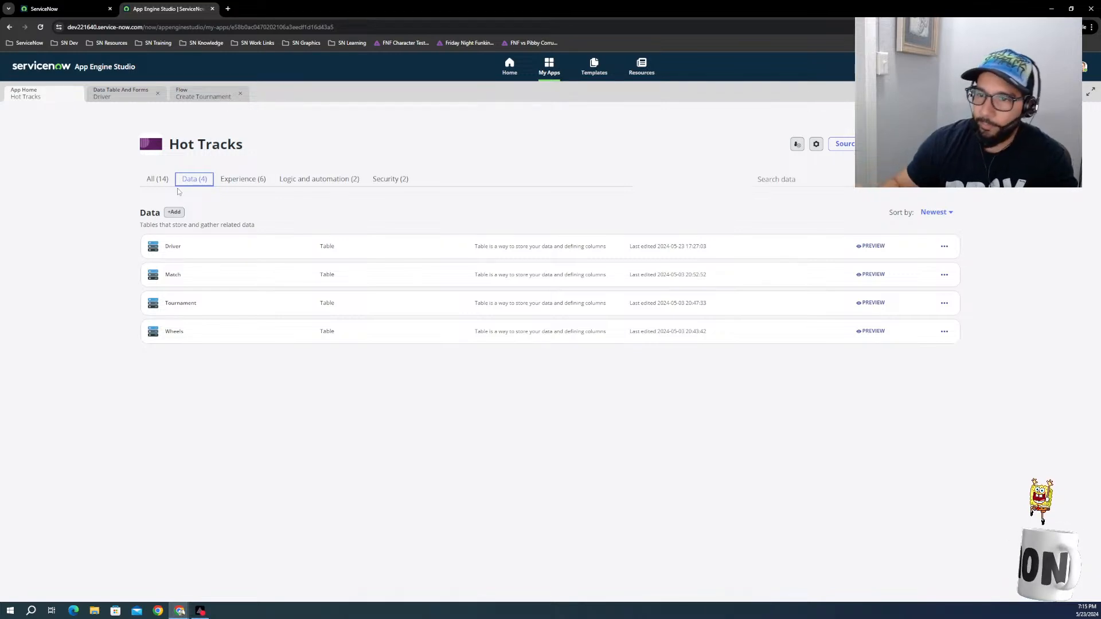
Step: Zoom the browser page in to 150%
left_click(1092, 27)
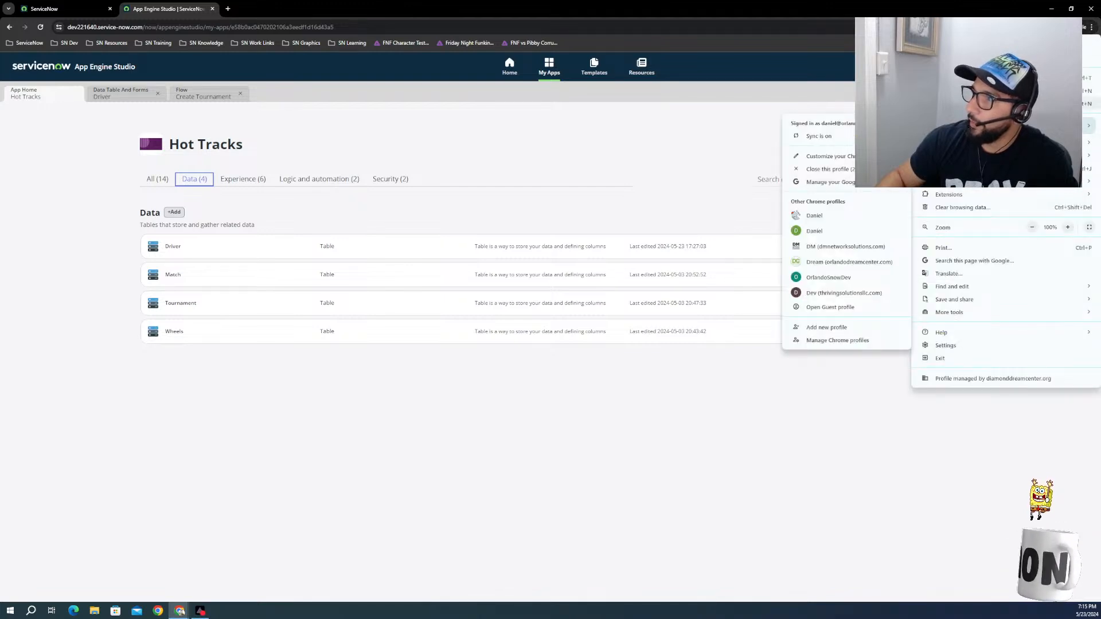
left_click(1068, 227)
left_click(1068, 227)
left_click(1068, 228)
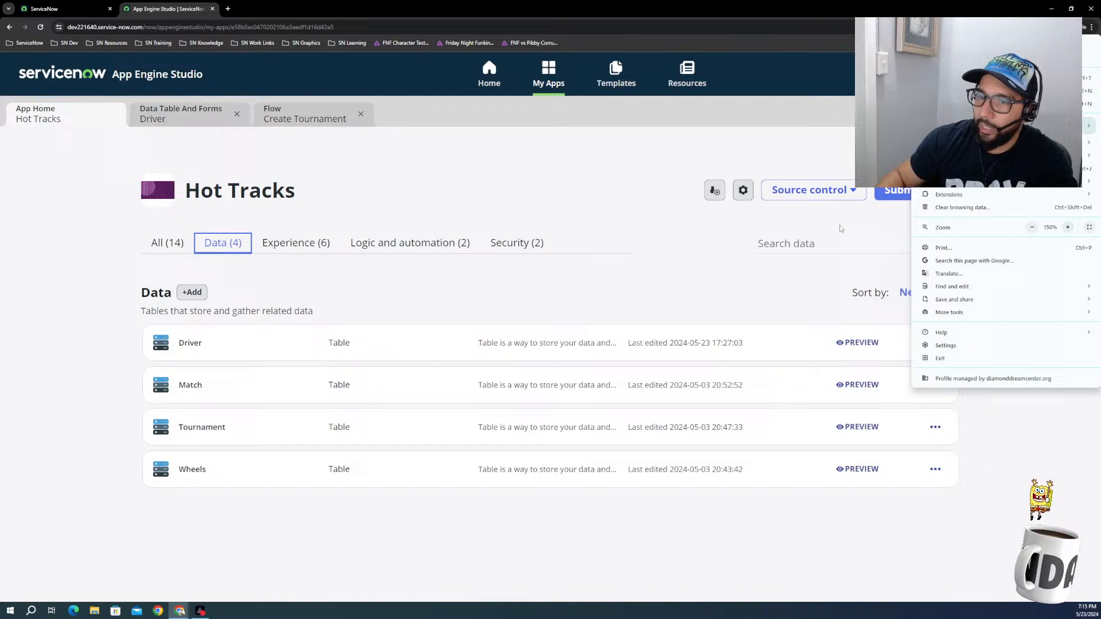
left_click(56, 292)
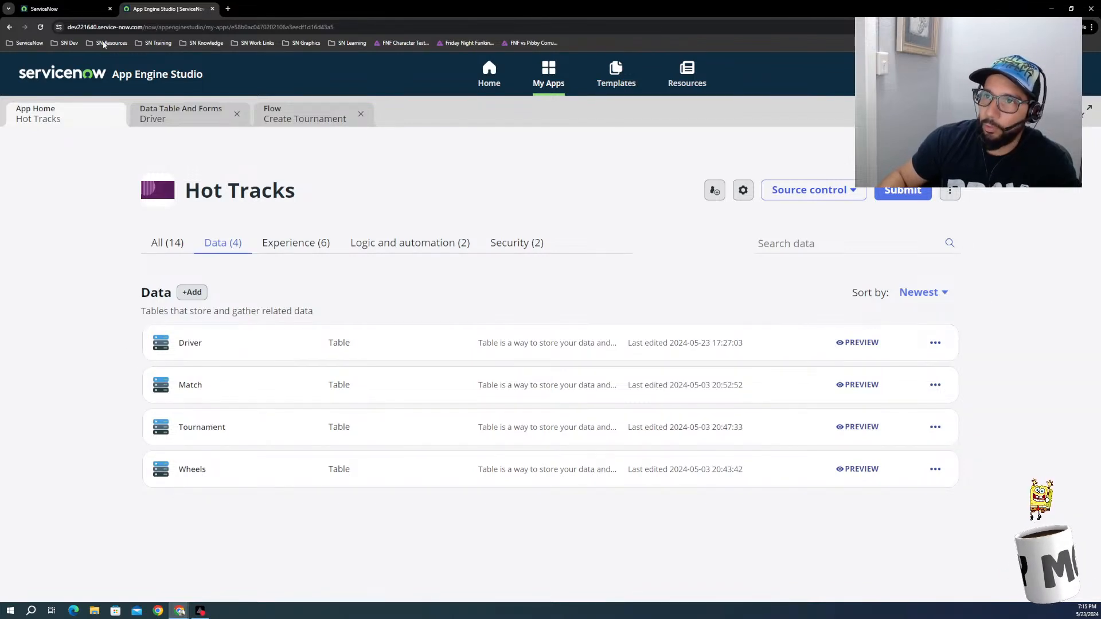
Step: Review the Update Driver roles flow on the Driver table, and return to the Hot Tracks app home
left_click(76, 8)
left_click(129, 5)
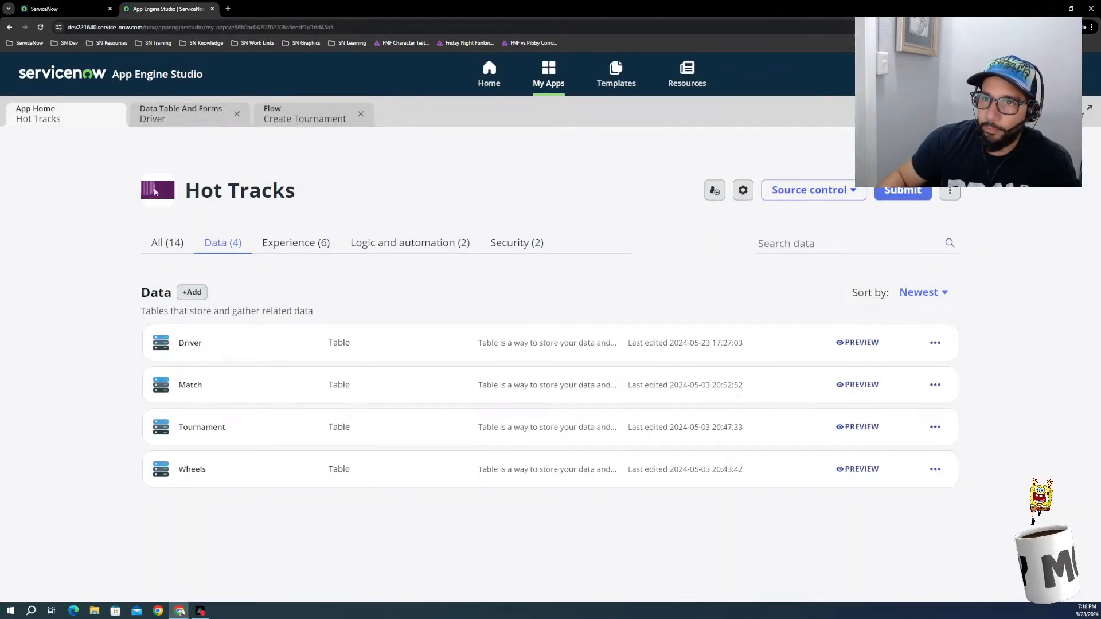
left_click(180, 121)
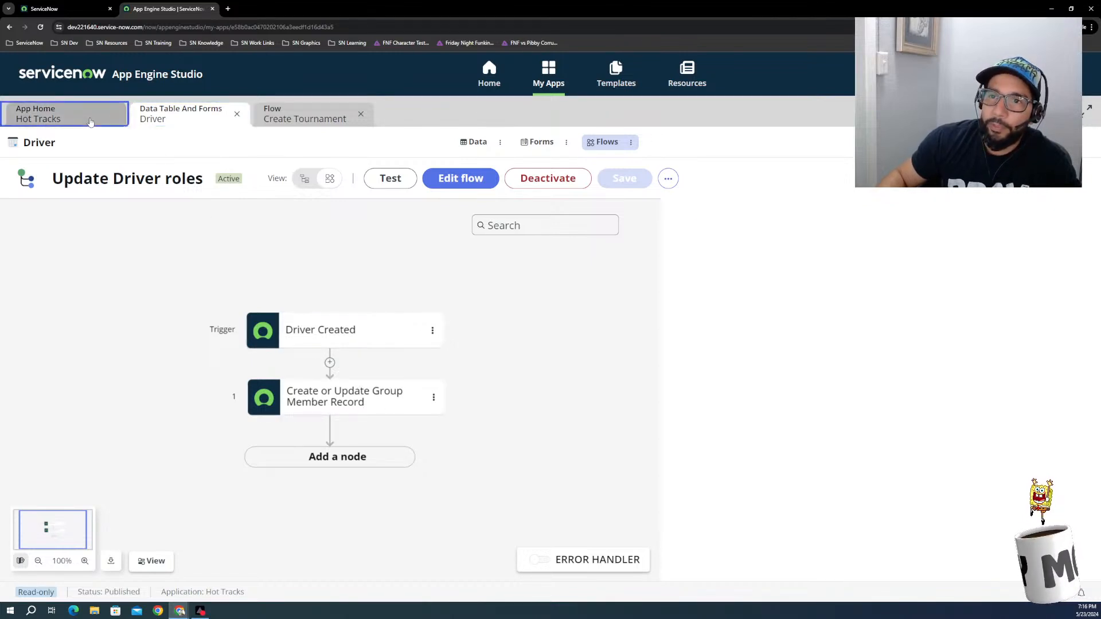
left_click(40, 114)
left_click(293, 245)
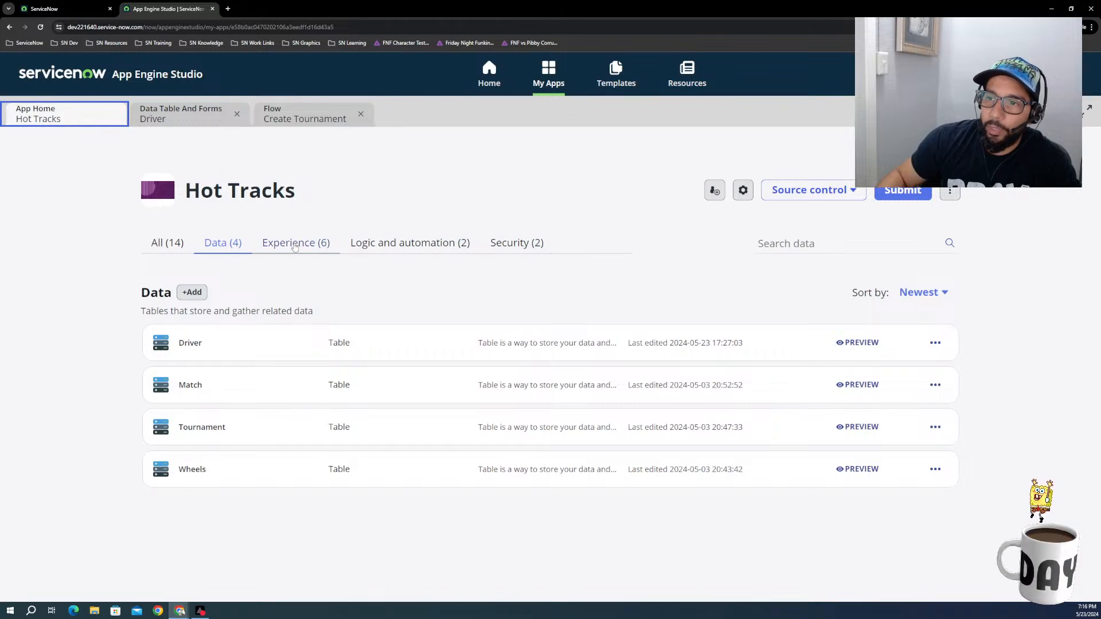
Step: Switch to the ServiceNow instance's main page and open the third favorite to reach the Add Driver catalog item
left_click(86, 9)
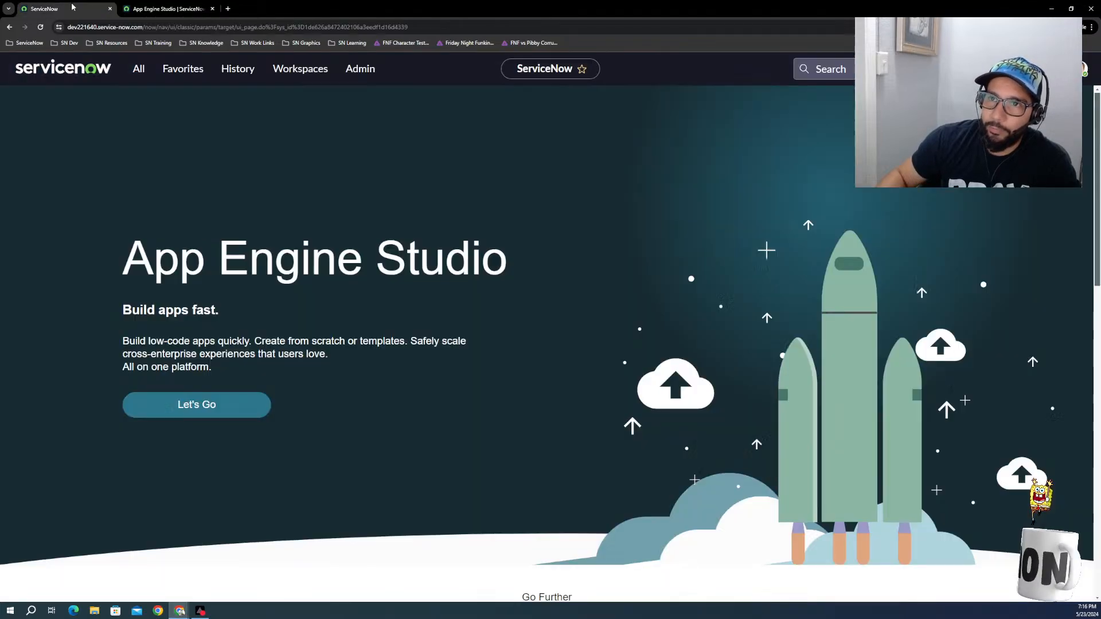
left_click(141, 70)
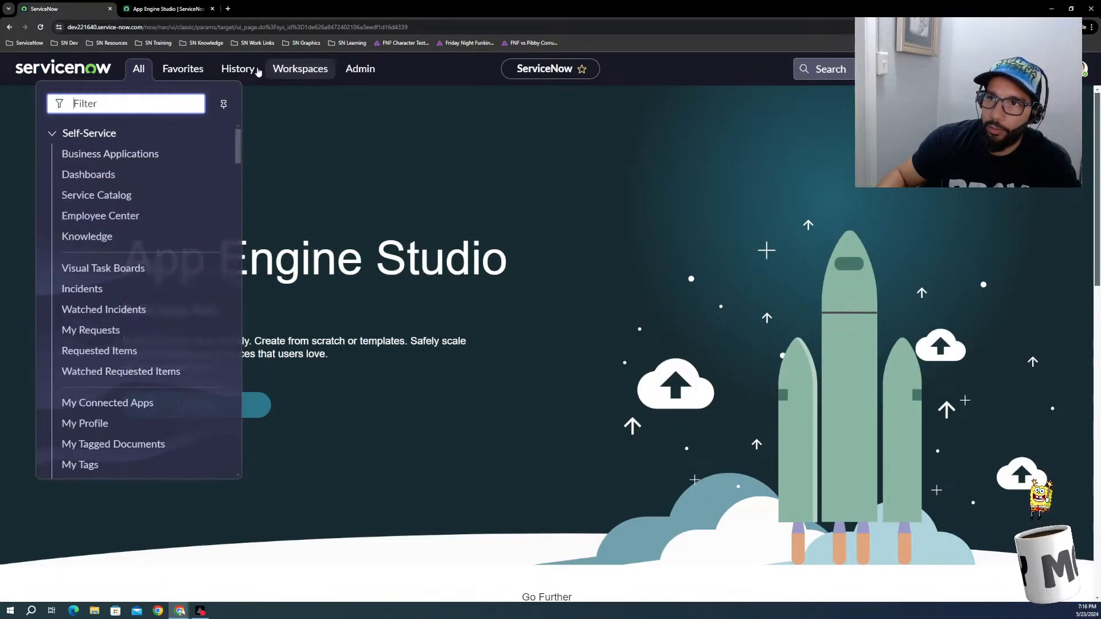
left_click(235, 70)
left_click(192, 68)
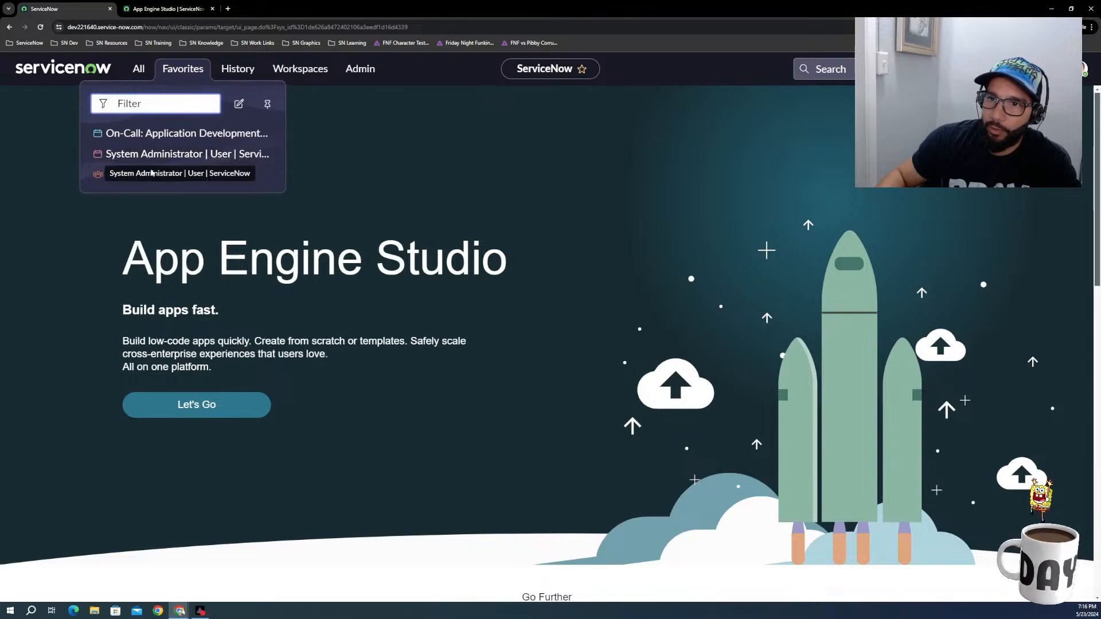
left_click(98, 176)
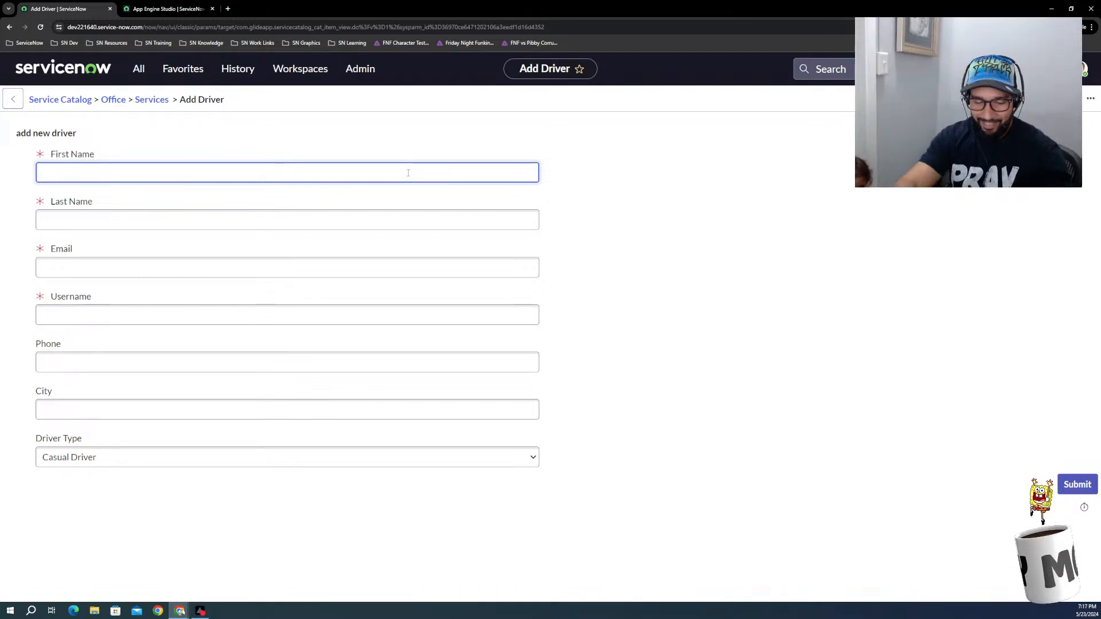
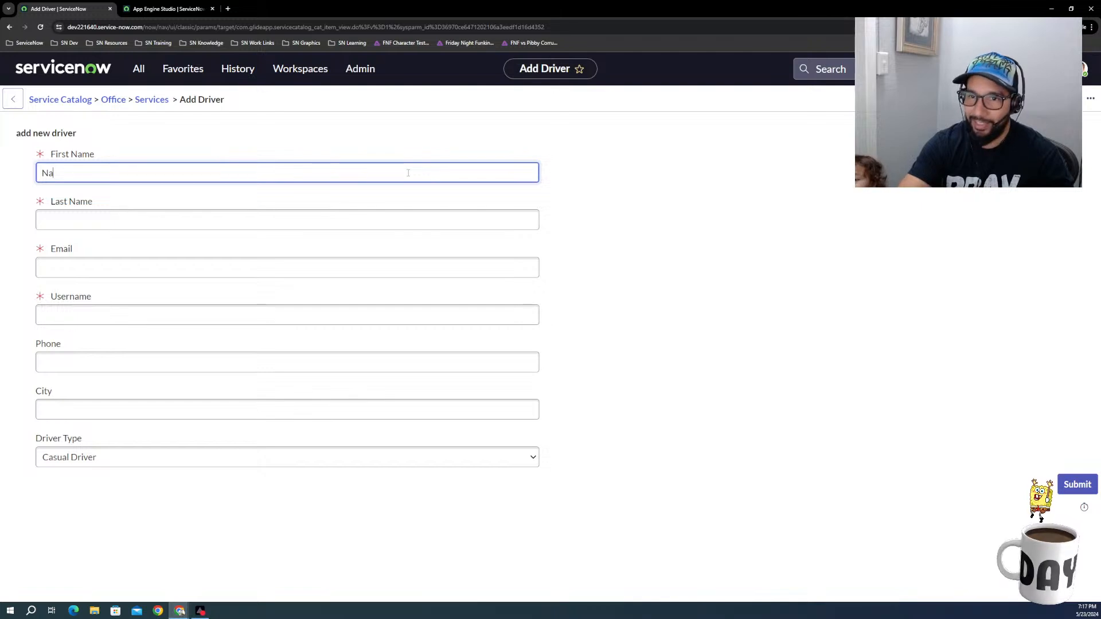
Step: Enter the new driver's first name and last name in the Add Driver form
key("Tab")
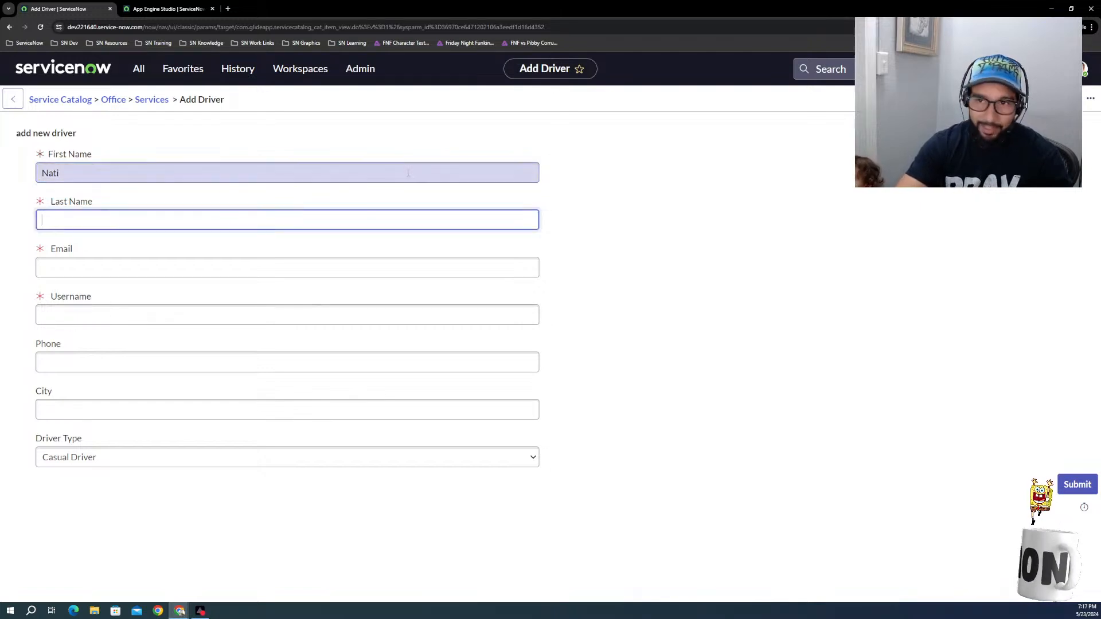
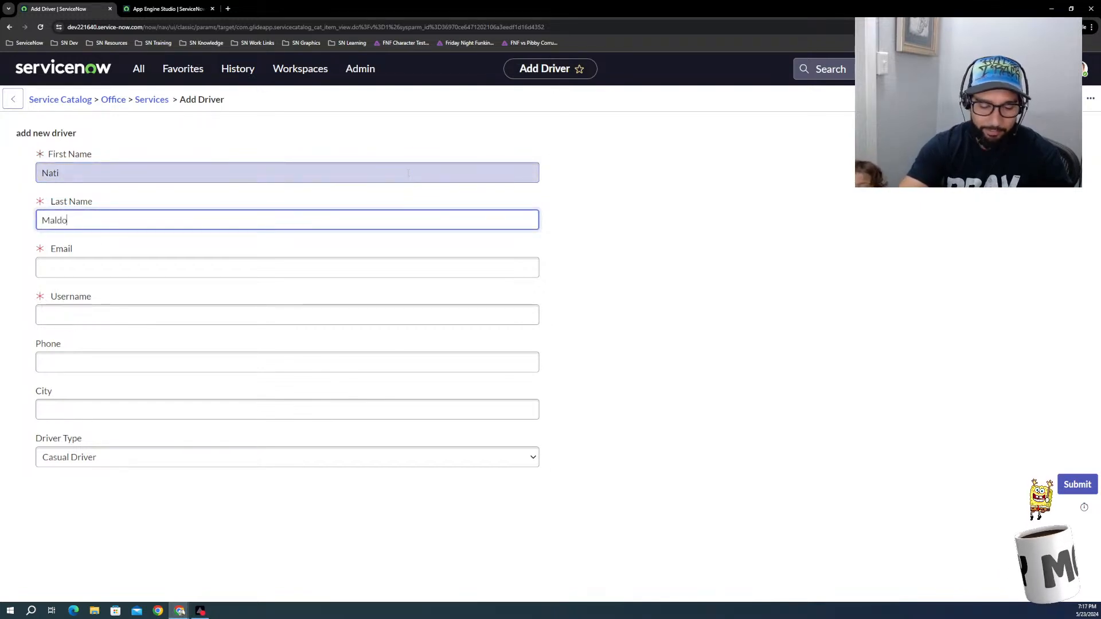
key("Tab")
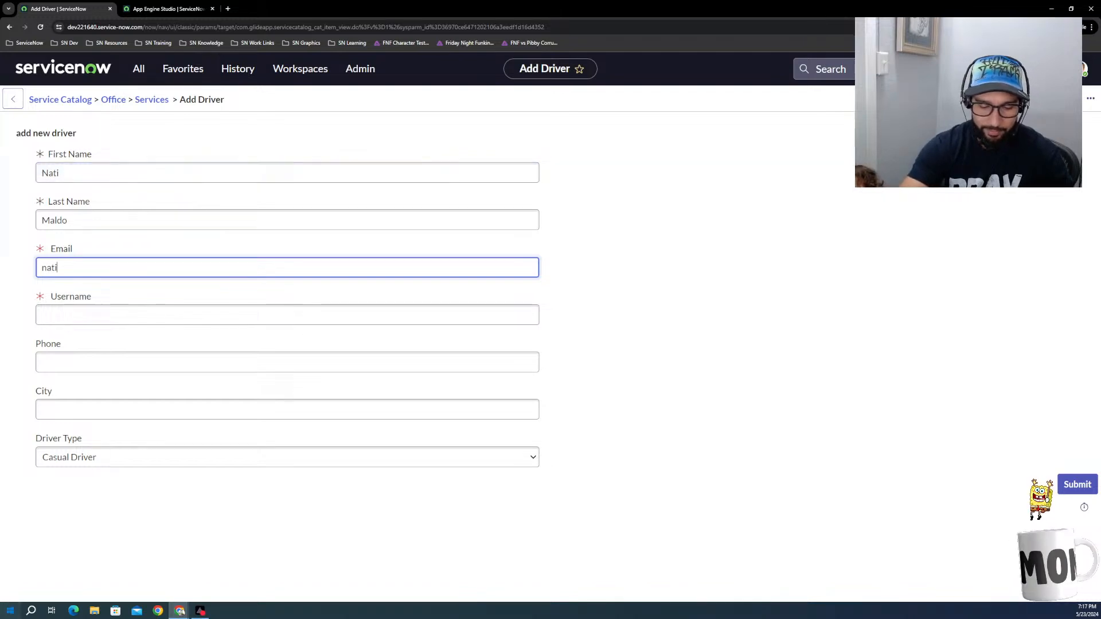
Step: Fill in the new driver's e-mail address
key("super")
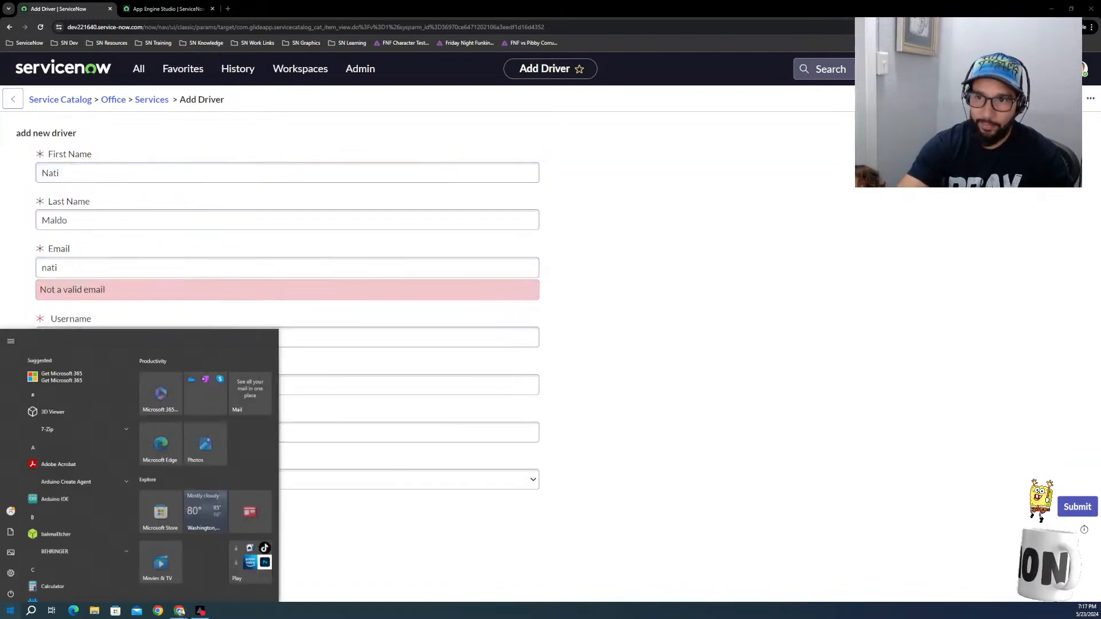
key("super")
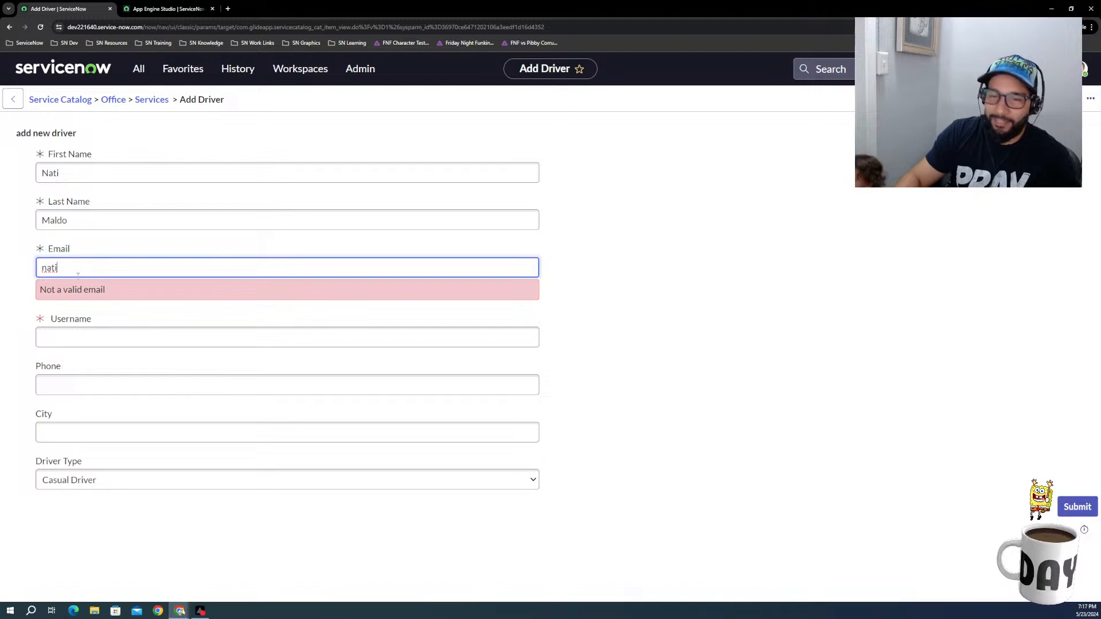
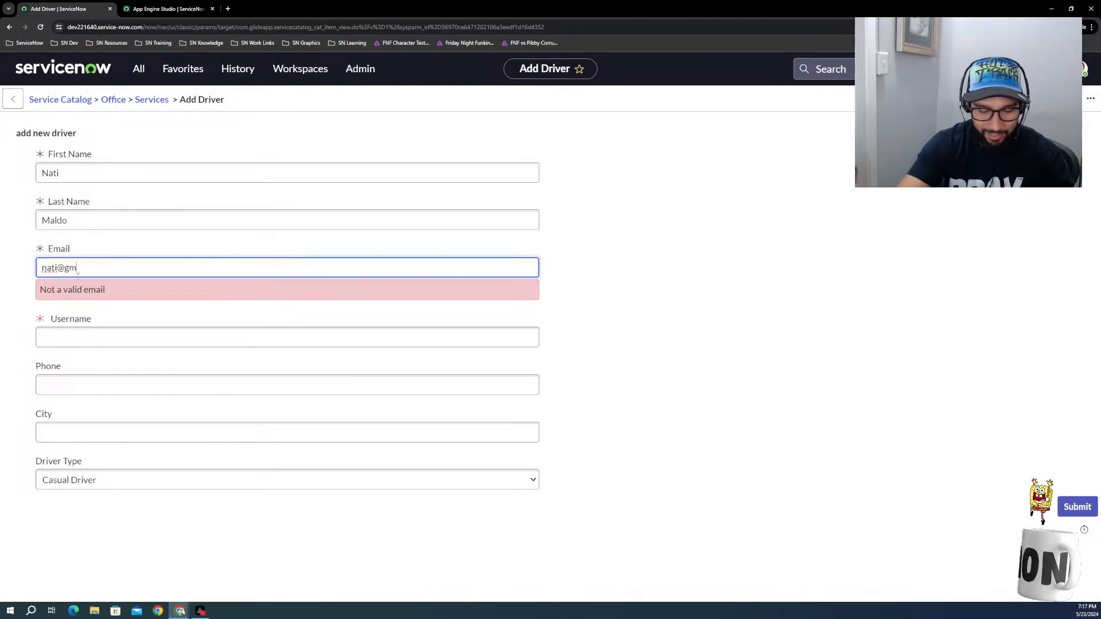
key("Tab")
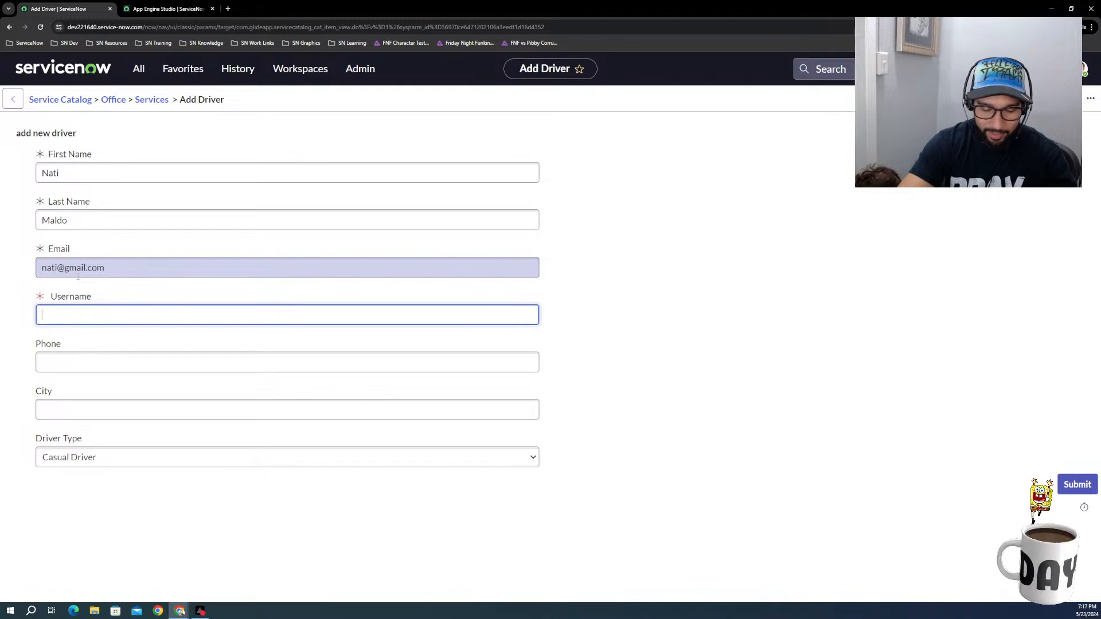
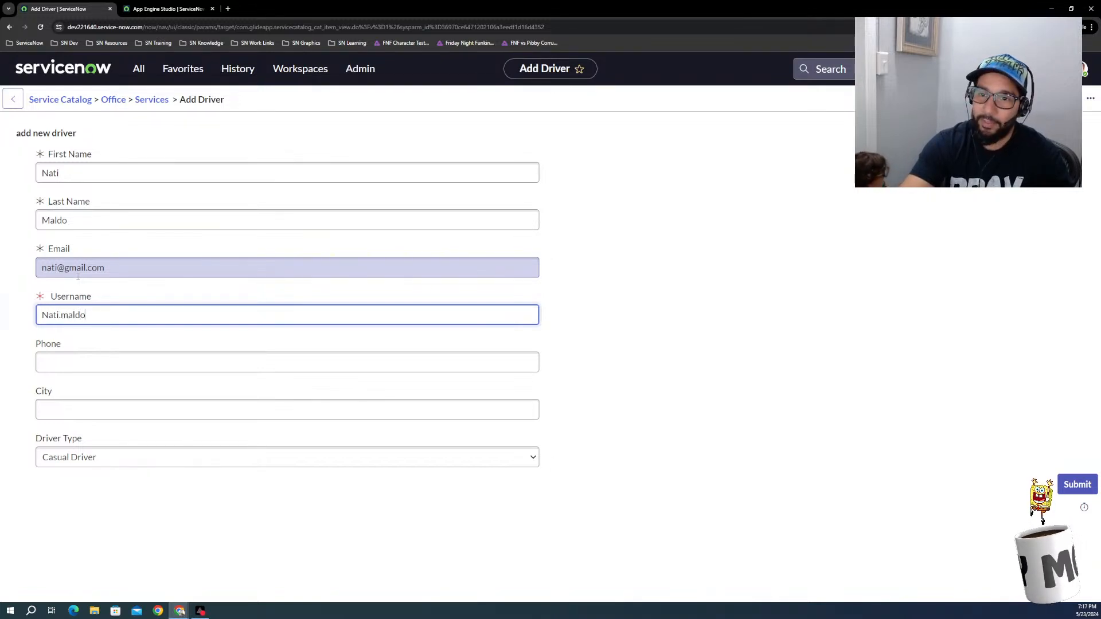
Step: Enter the new driver's username and phone number
key("Tab")
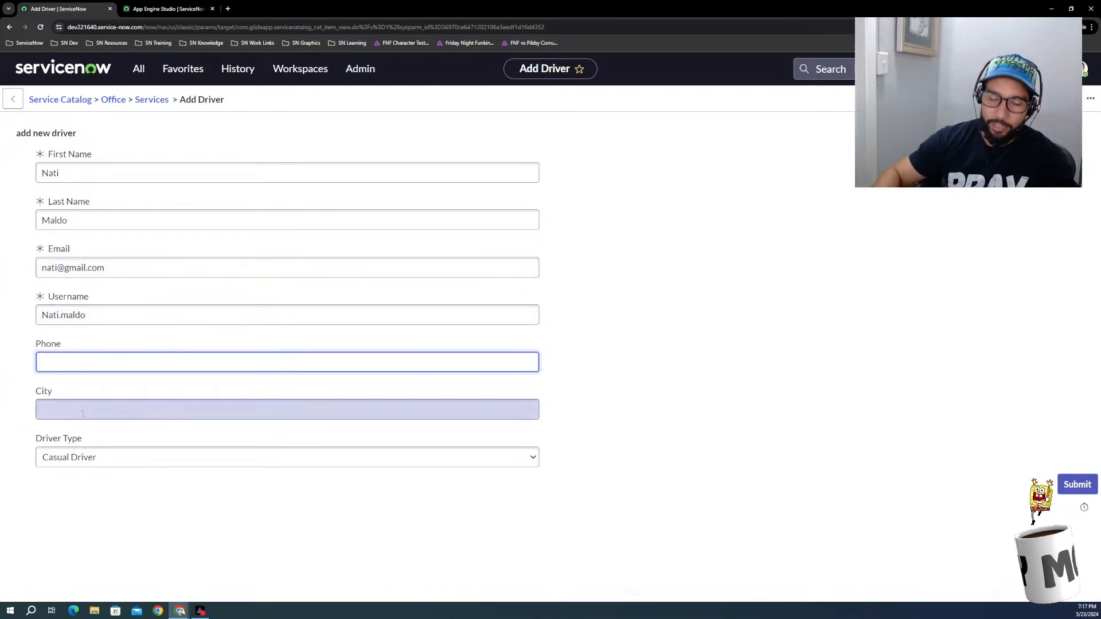
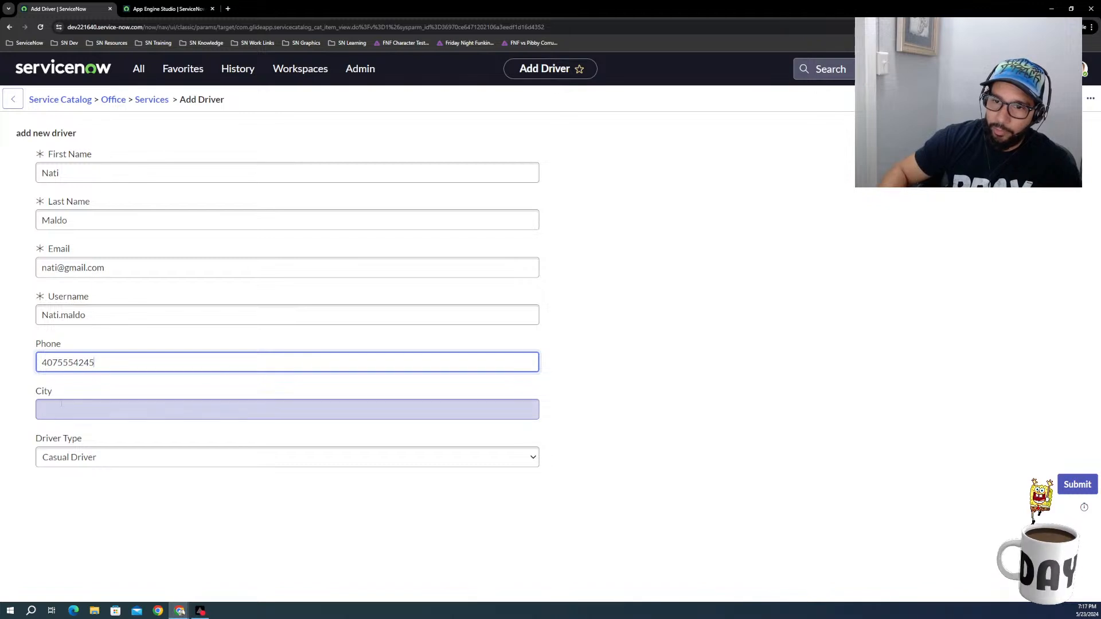
Step: Set the city to Orlando and the driver type to Track Star, and submit the Add Driver form
left_click(69, 412)
type("C")
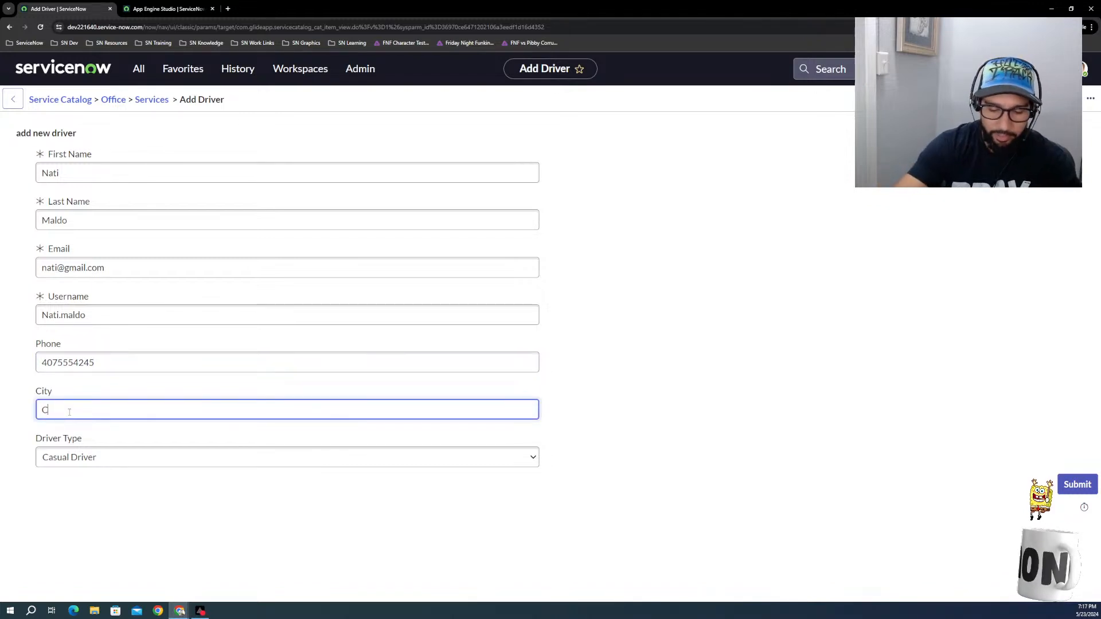
key("BackSpace")
type("Orlando")
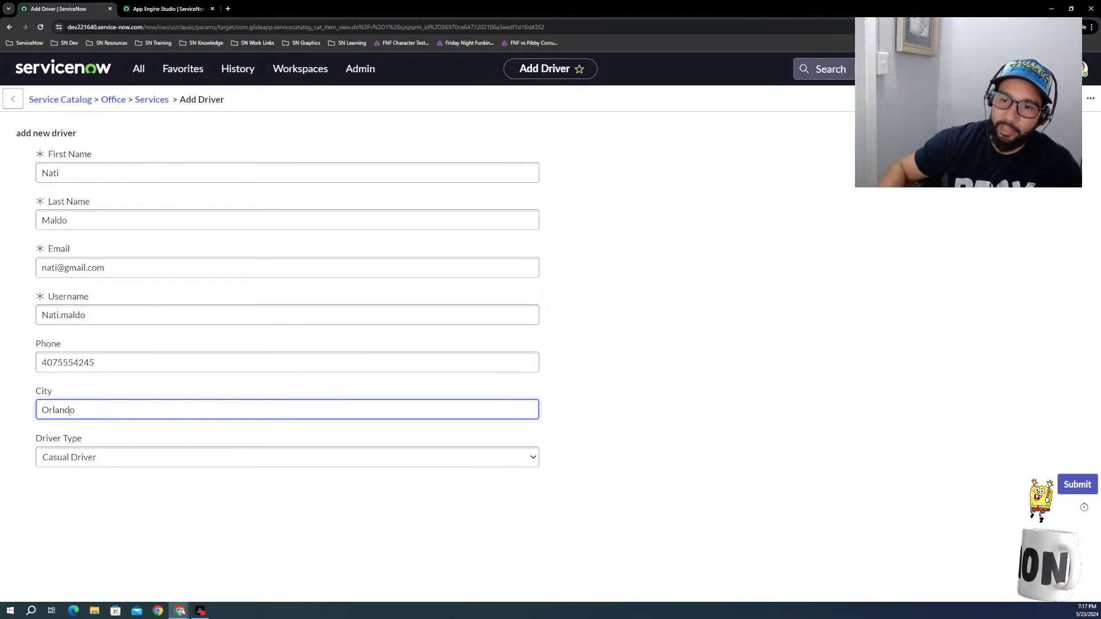
left_click(89, 462)
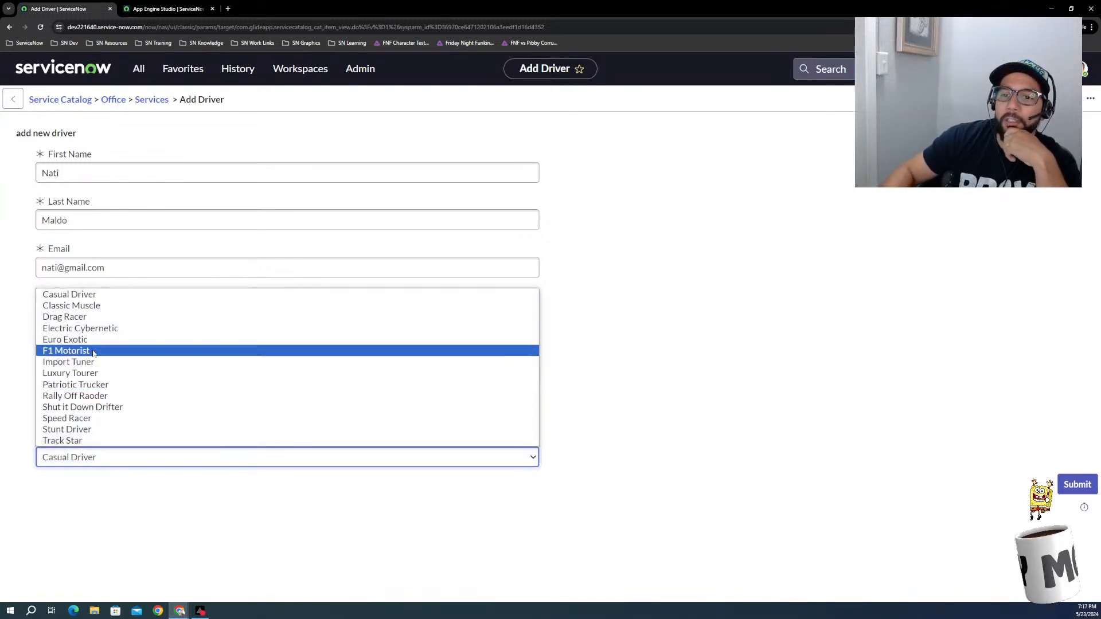
left_click(75, 440)
left_click(883, 368)
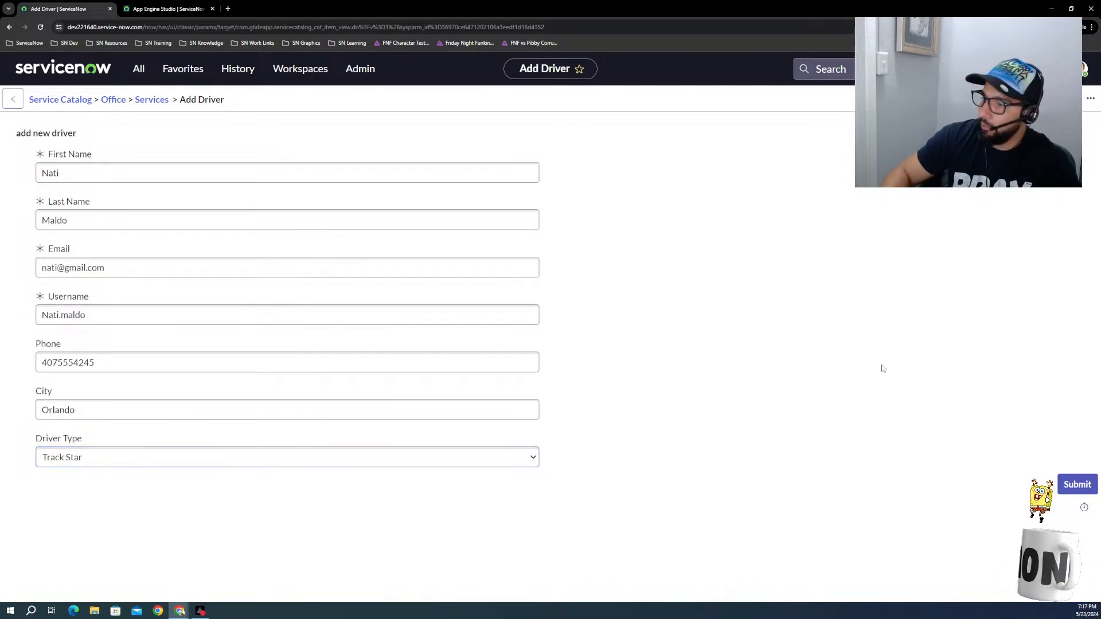
left_click(1067, 487)
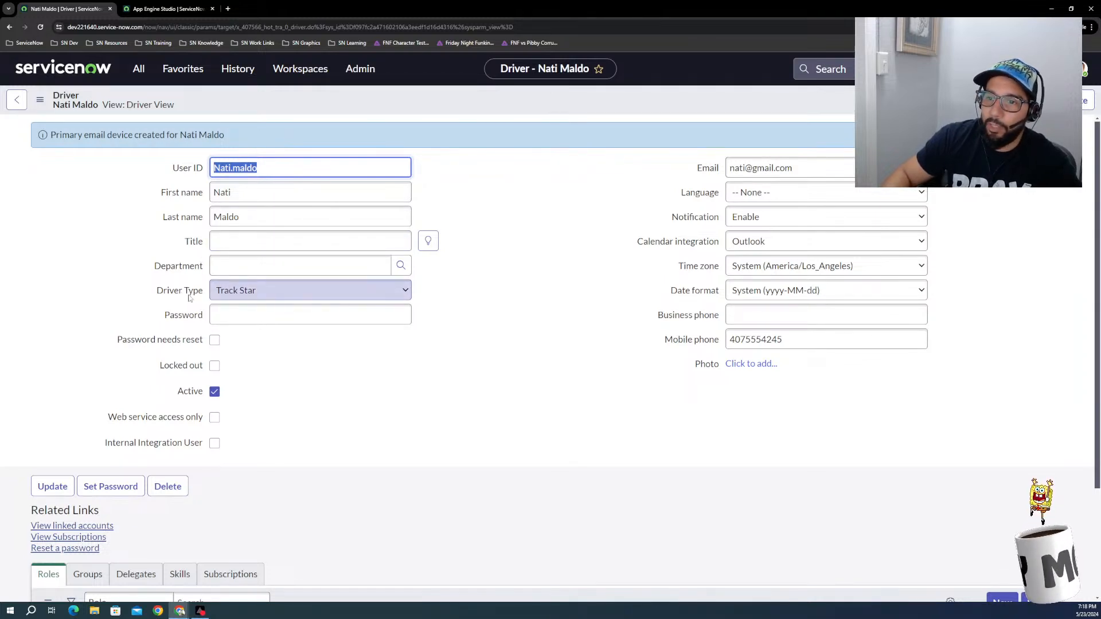
Step: Check the new driver record's driver type and refreshed Roles list, and show its Groups list
left_click(233, 297)
left_click(233, 297)
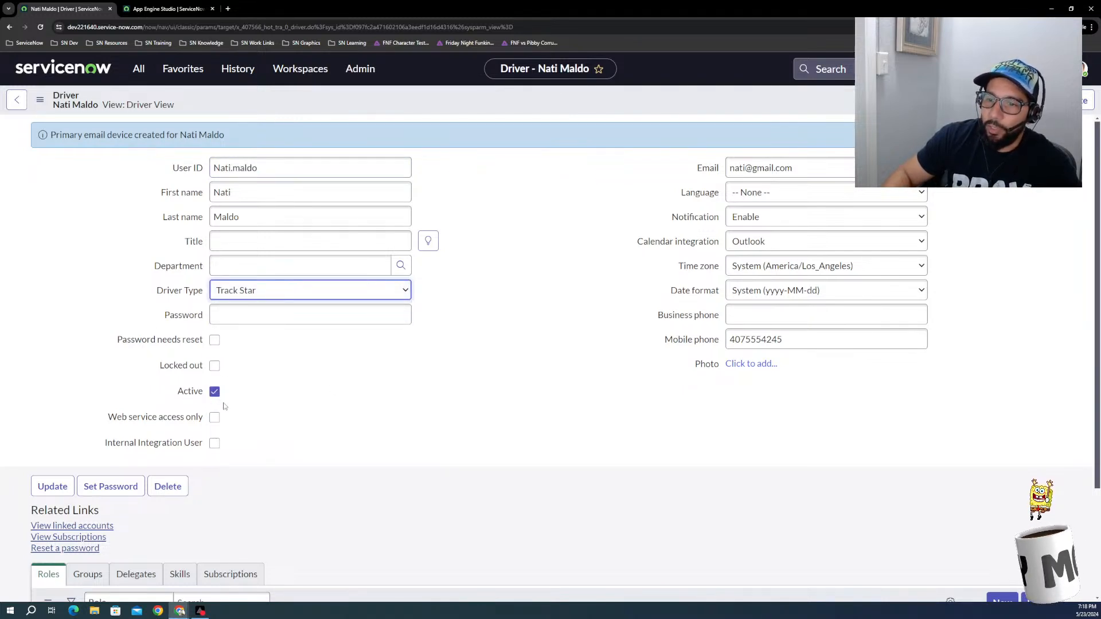
scroll(241, 510, "down", 2)
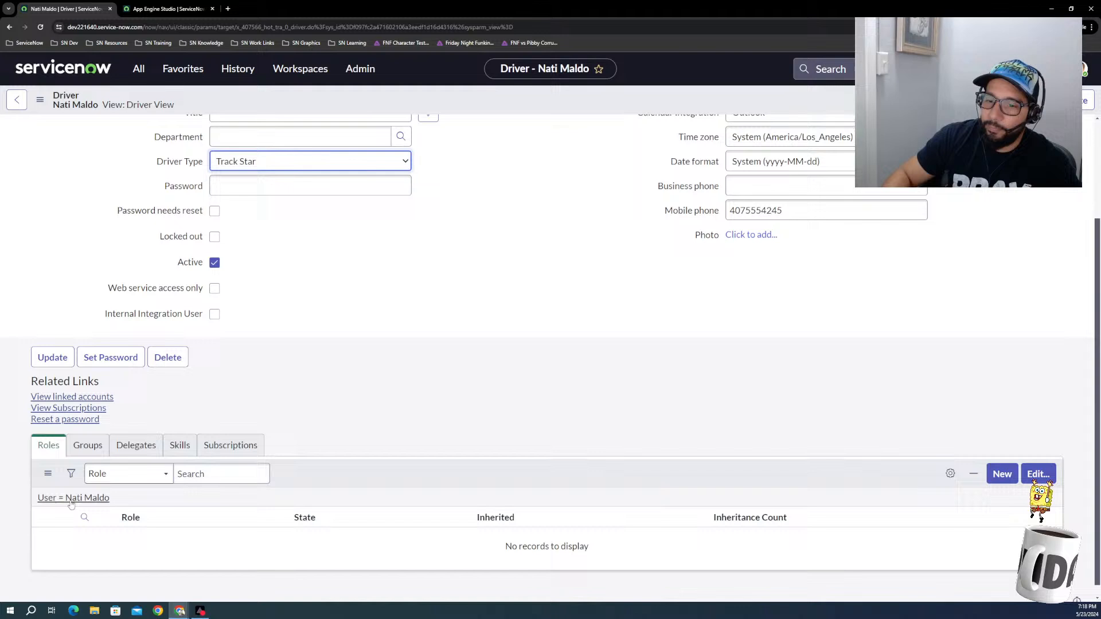
right_click(404, 479)
left_click(427, 503)
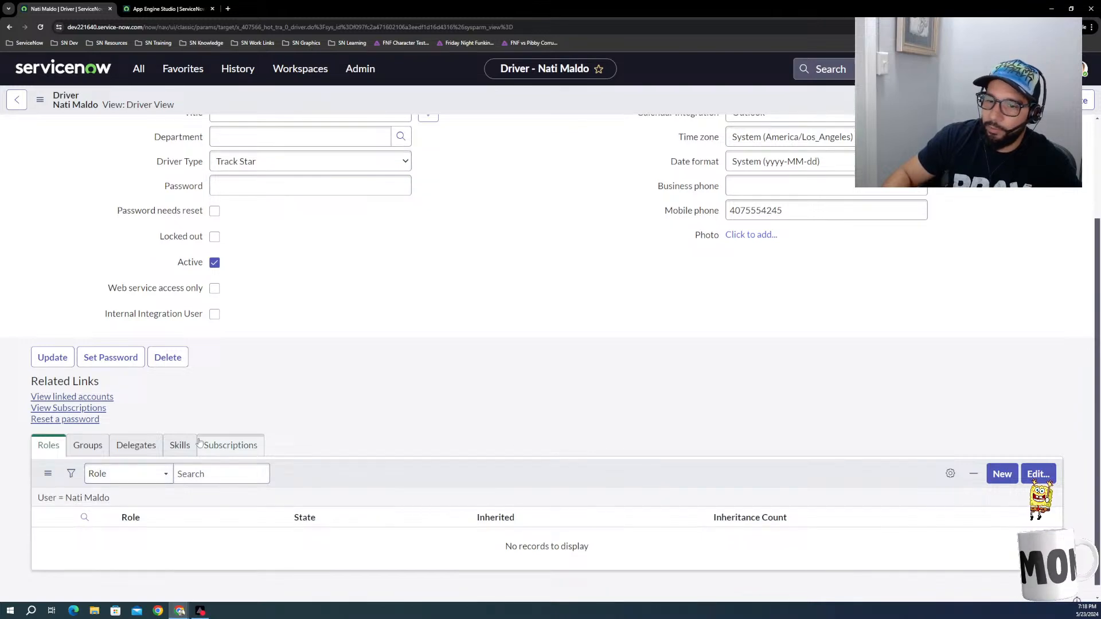
left_click(98, 451)
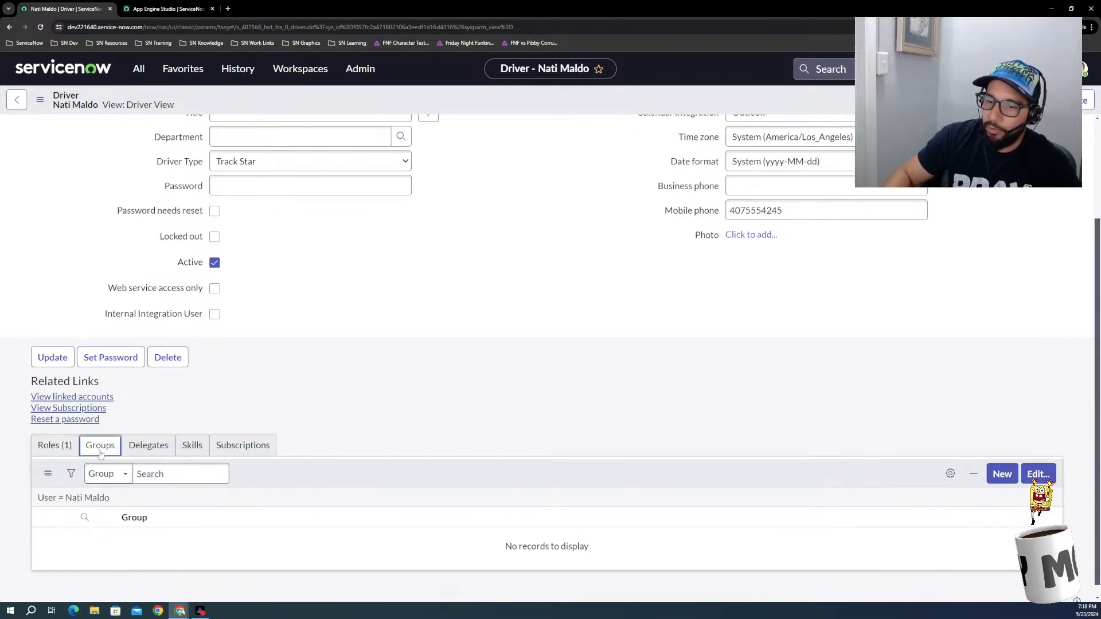
Step: Compare the Roles and Groups lists on the new driver's record
left_click(54, 446)
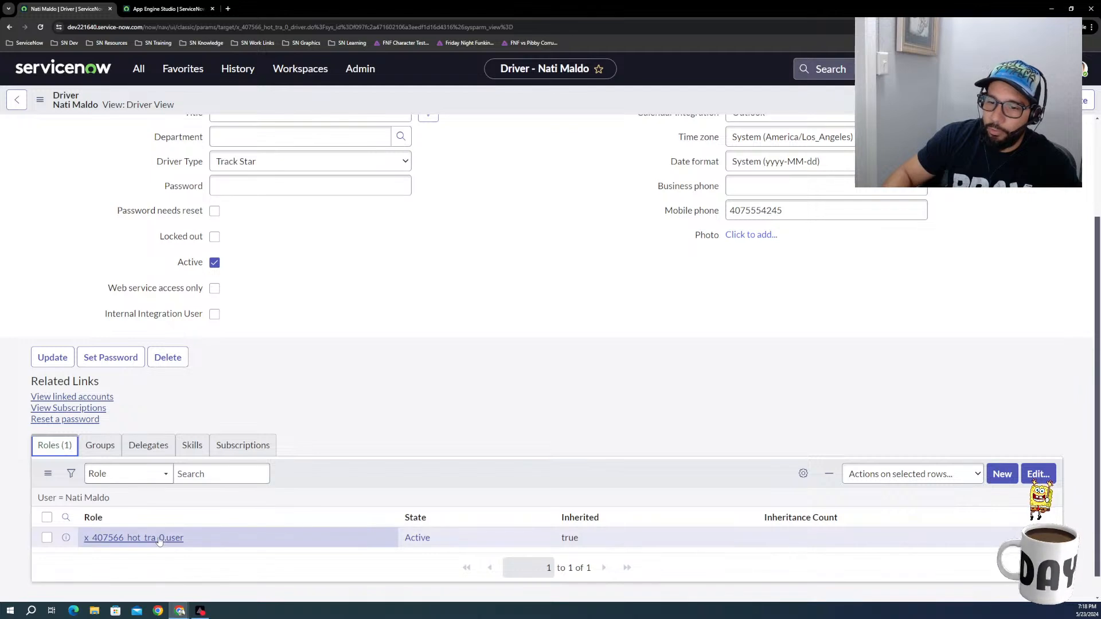
left_click(100, 446)
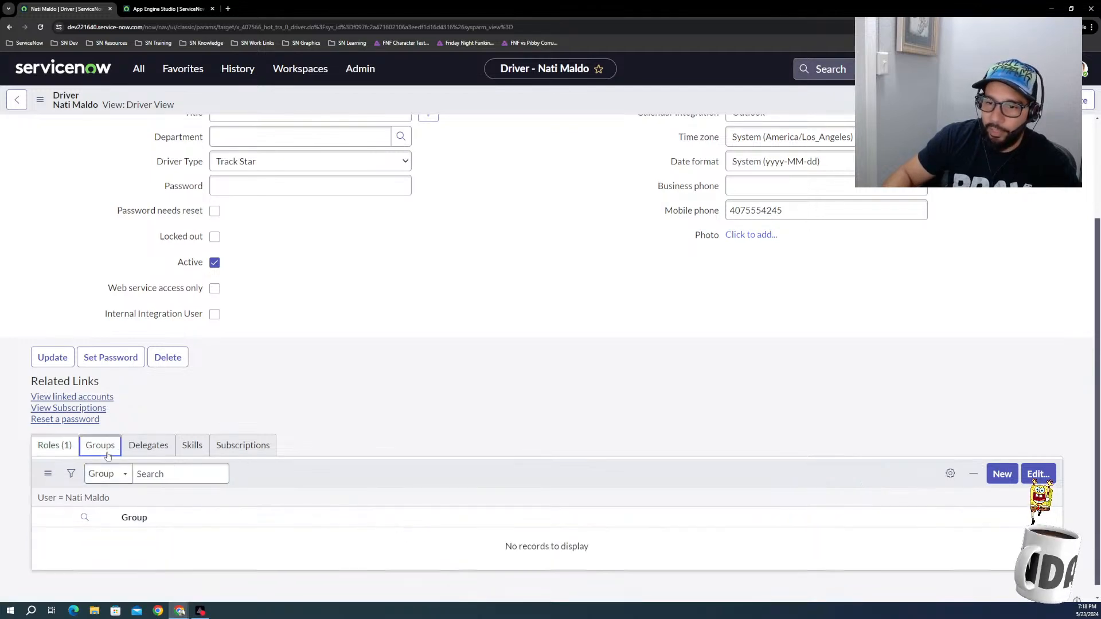
right_click(298, 481)
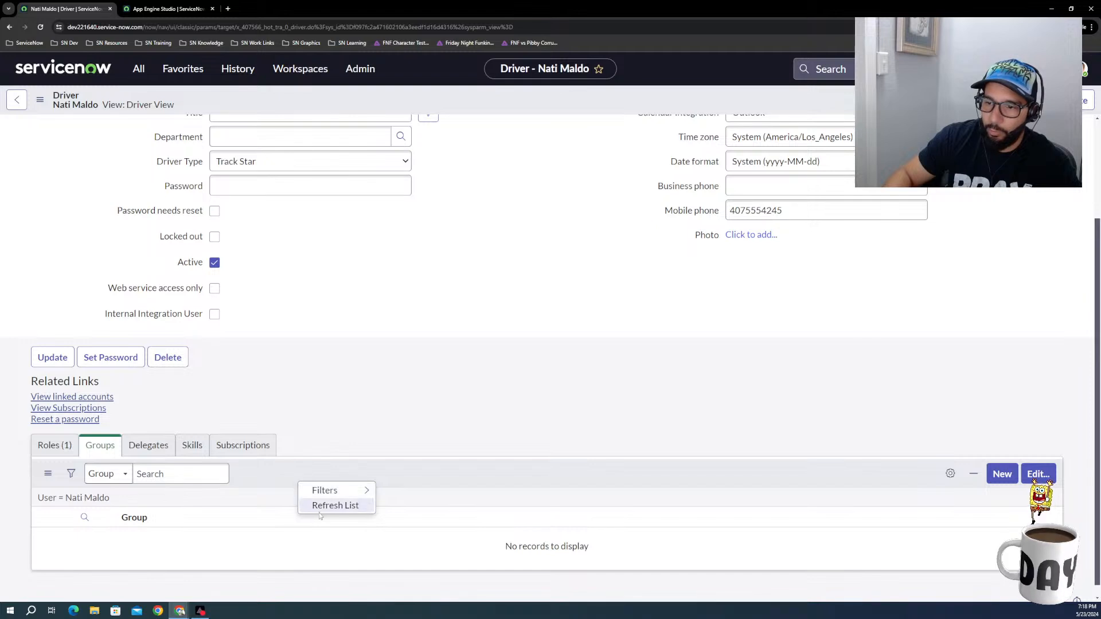
left_click(263, 468)
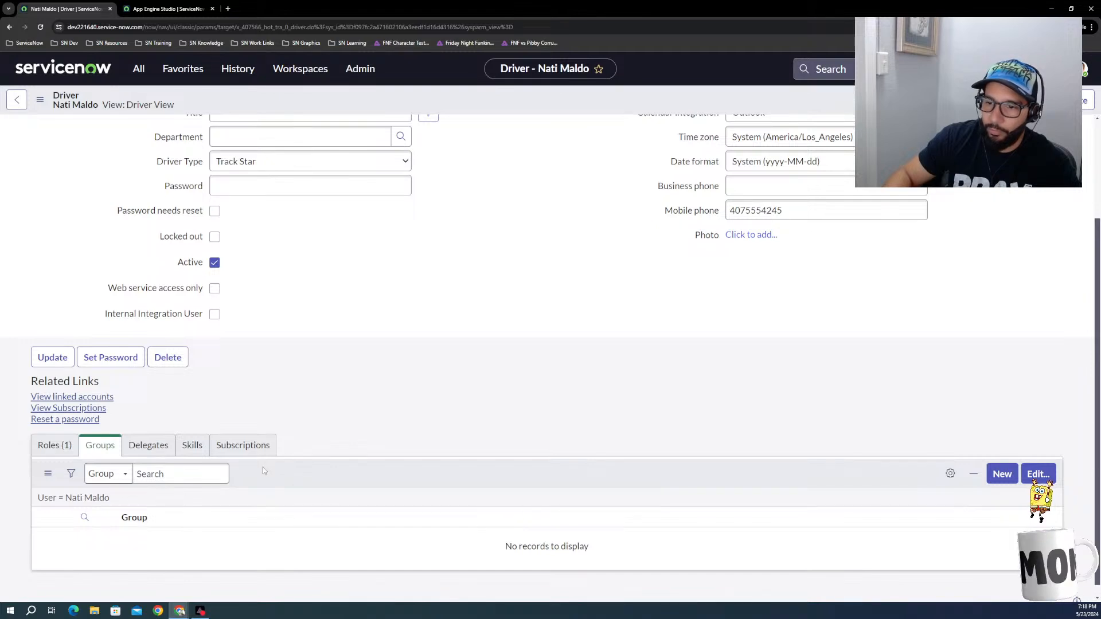
left_click(58, 451)
left_click(101, 446)
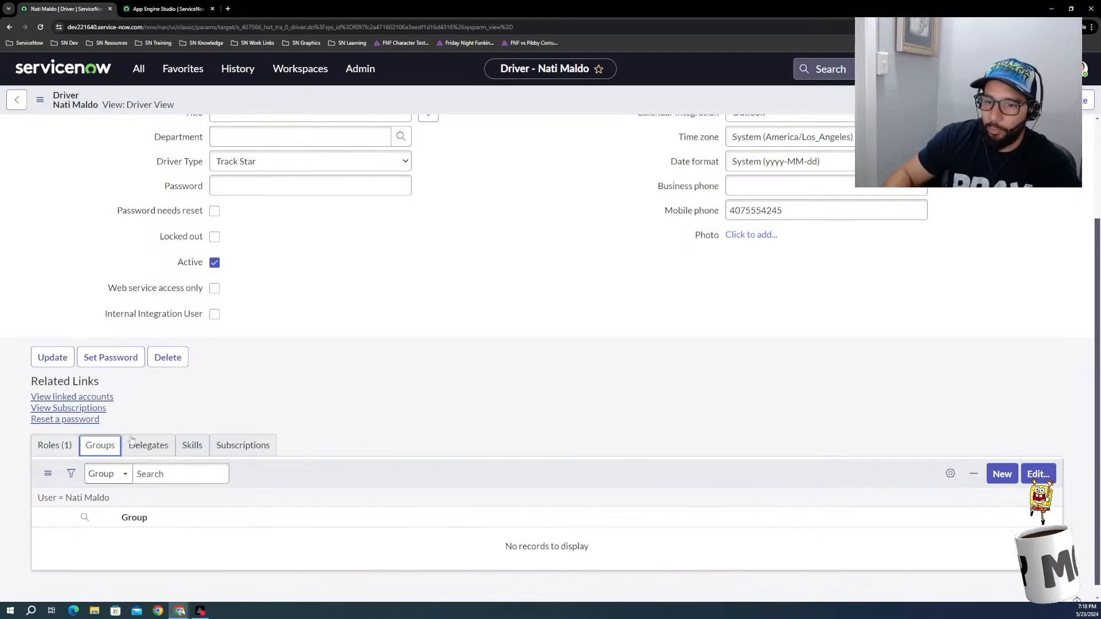
Step: Switch to App Engine Studio, inspect the group member action in the Update Driver roles flow, and put the flow in edit mode
left_click(164, 11)
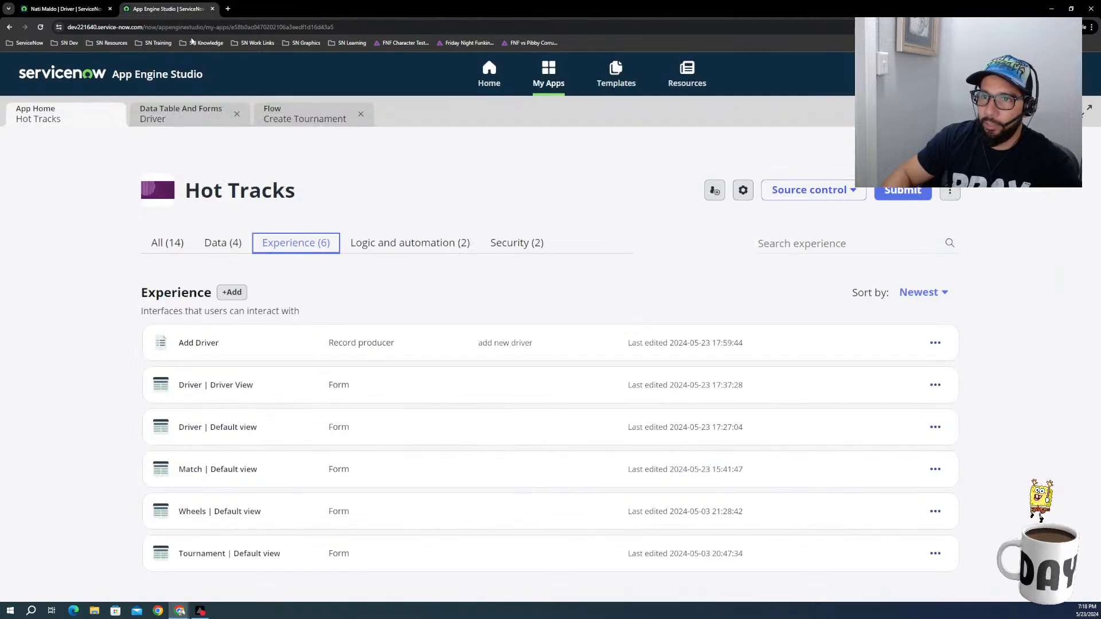
left_click(207, 122)
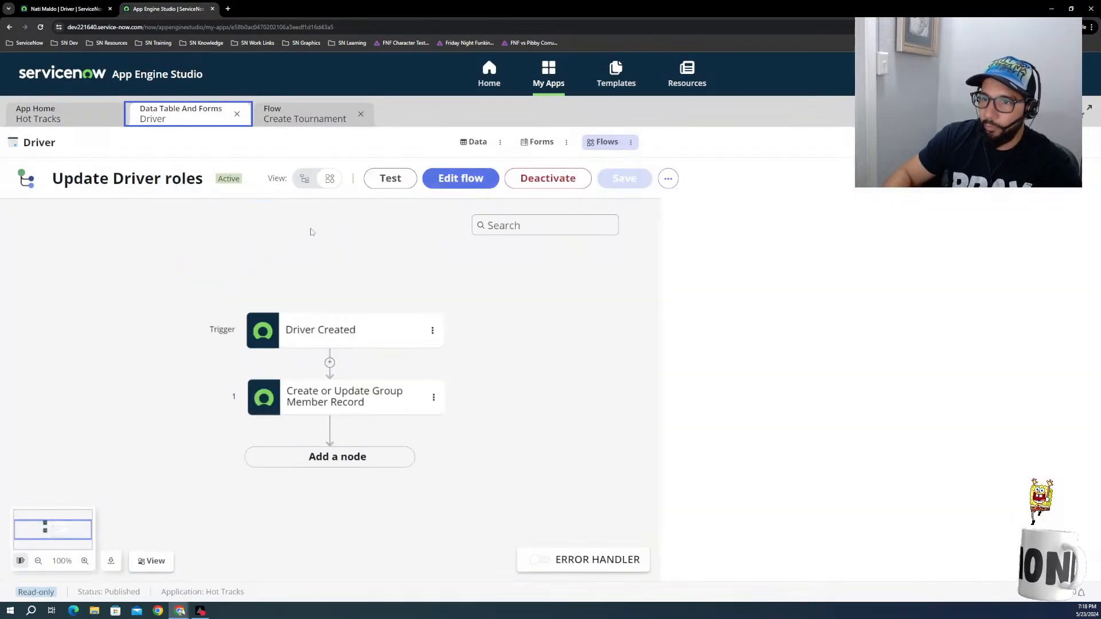
left_click(332, 407)
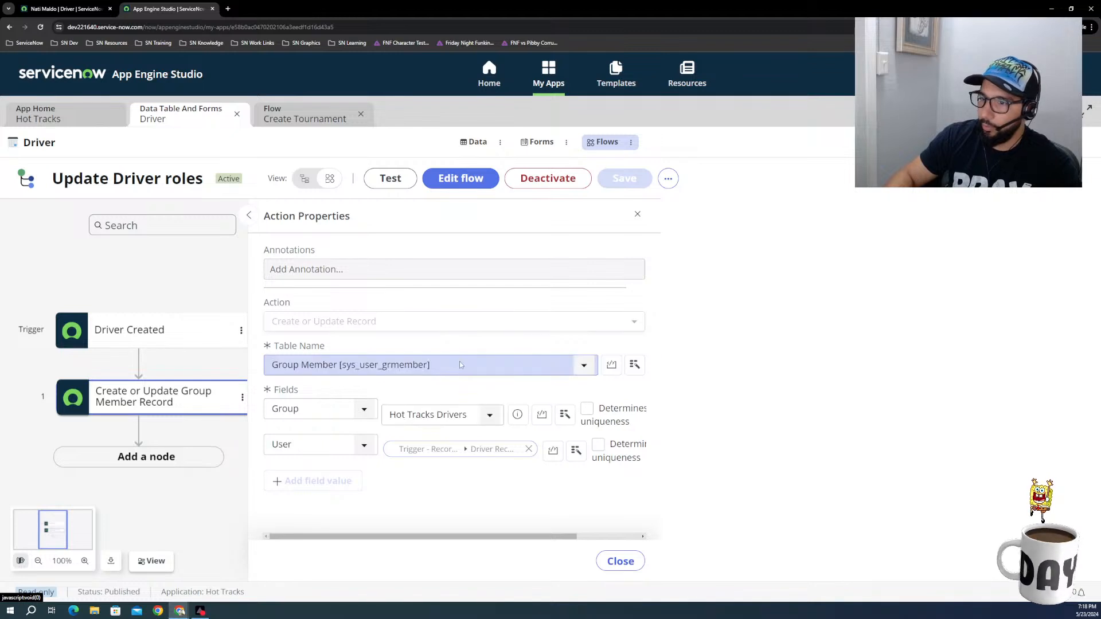
left_click(464, 178)
left_click(464, 180)
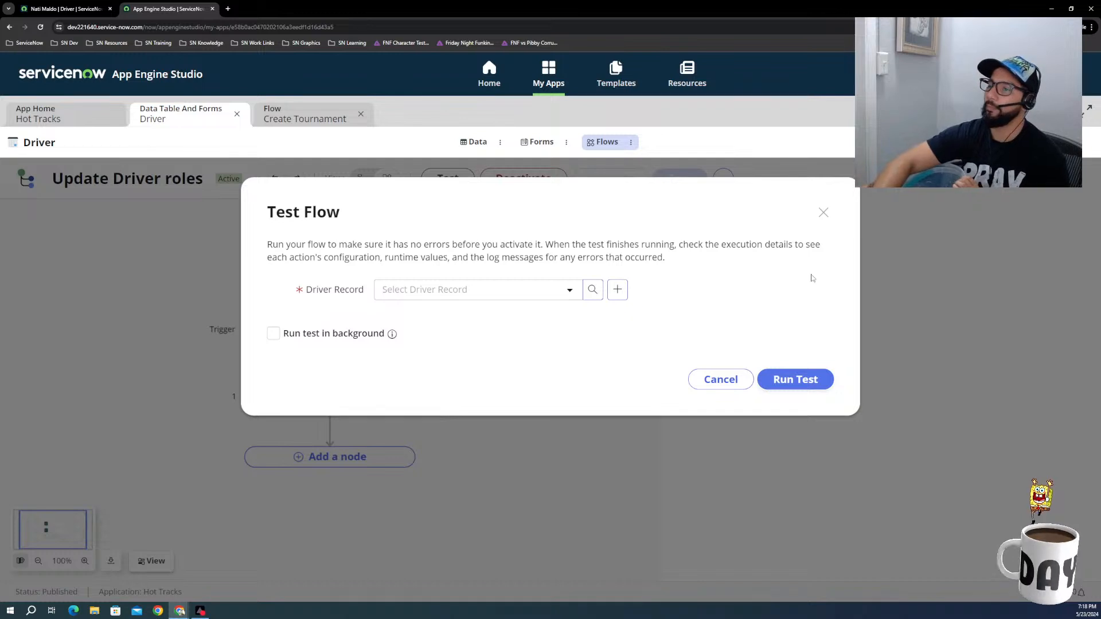
left_click(746, 385)
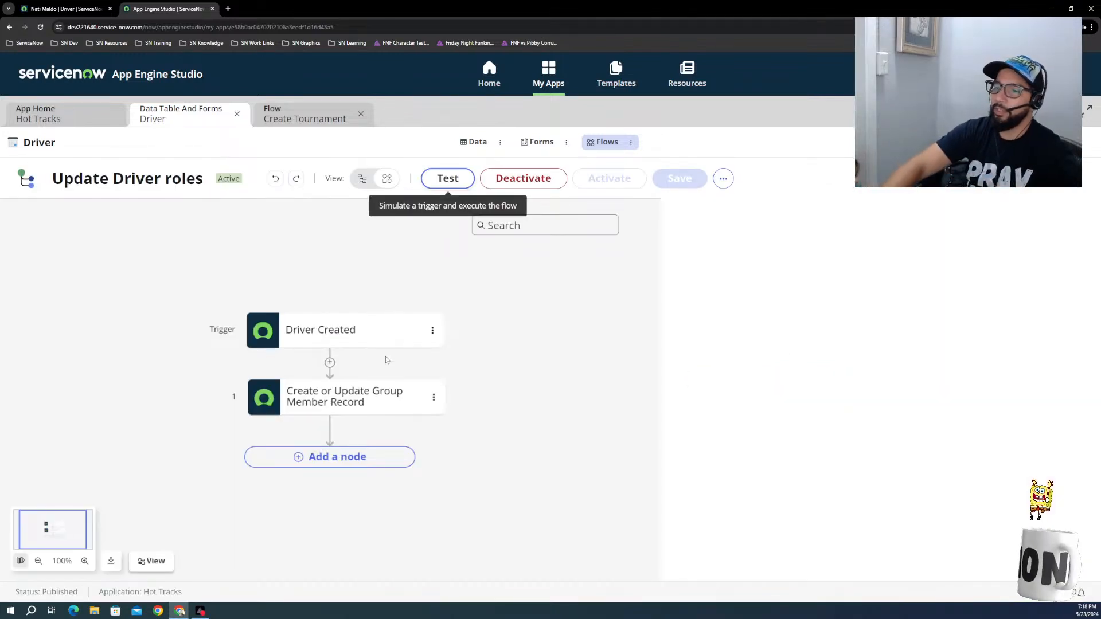
Step: Inspect the table and field values of the Create or Update Group Member Record action in the flow diagram
left_click(362, 179)
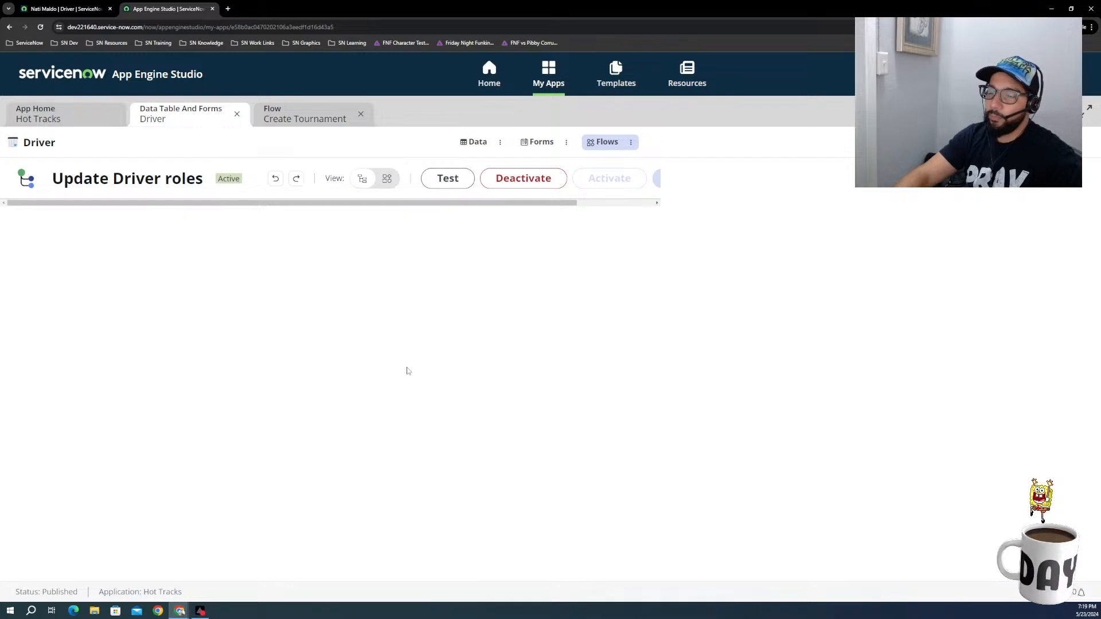
left_click_drag(516, 203, 553, 216)
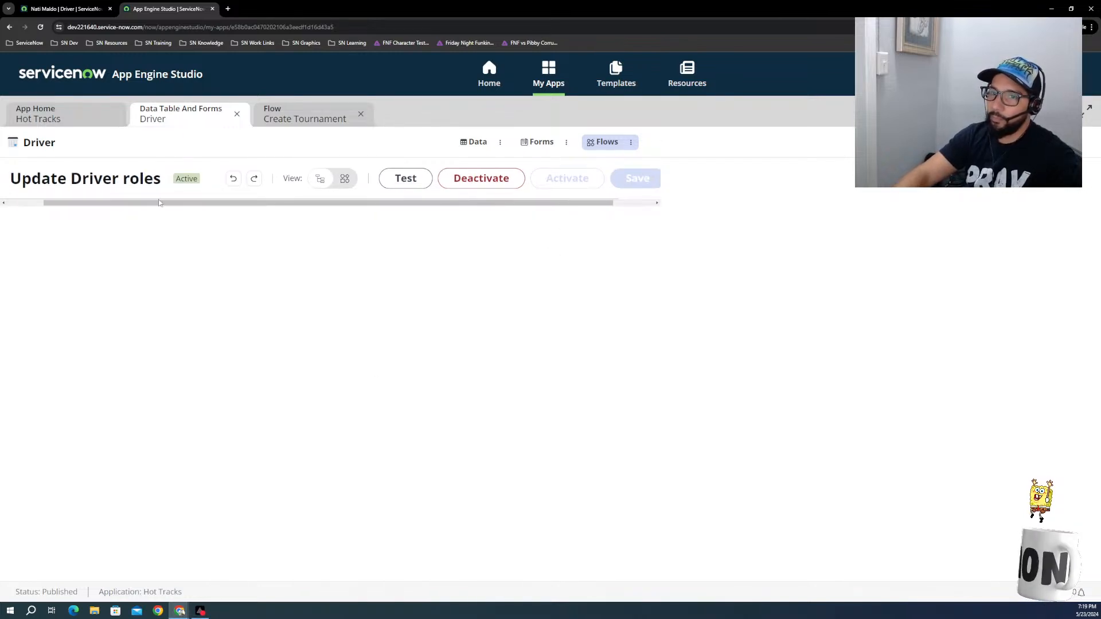
left_click_drag(88, 210, 8, 202)
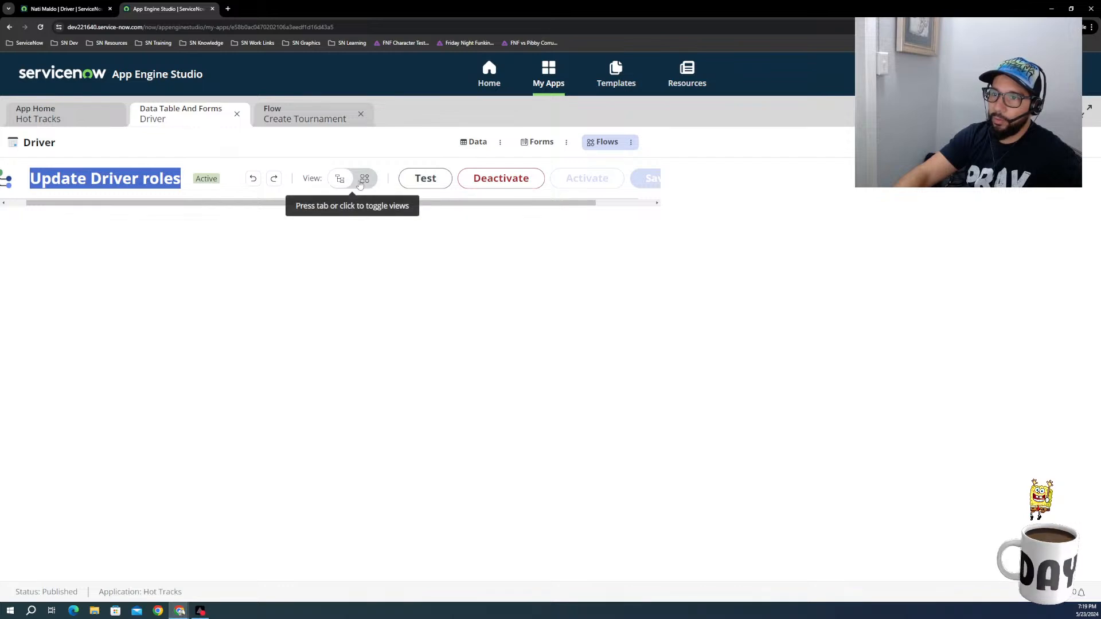
left_click(341, 179)
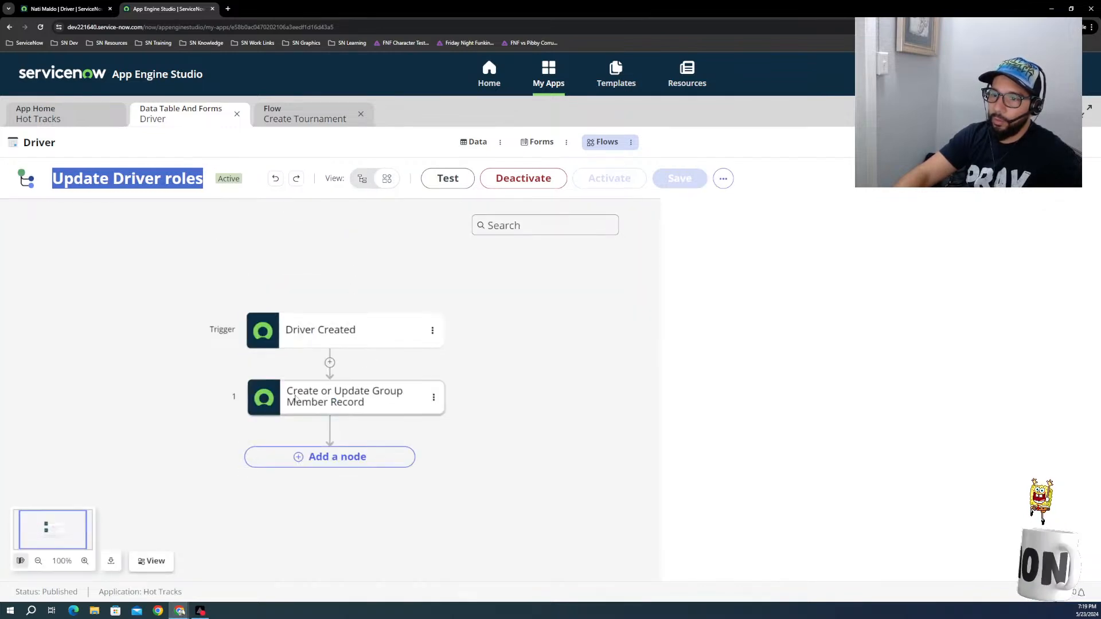
left_click(344, 396)
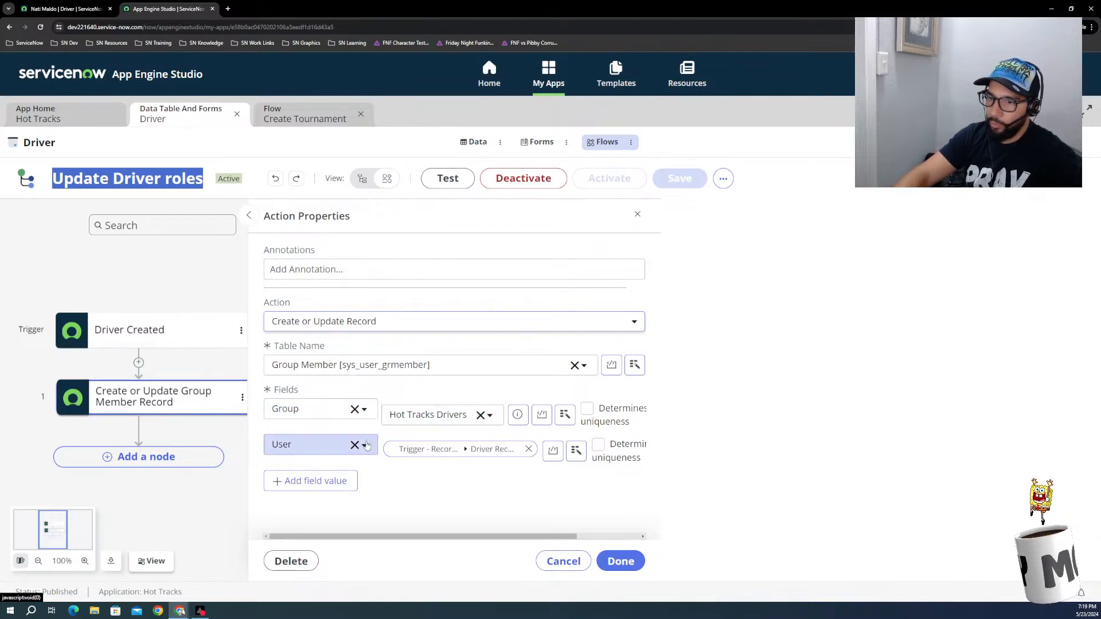
Step: Return to the driver record, refresh its Groups list, and check the Roles list again
left_click(75, 11)
right_click(385, 479)
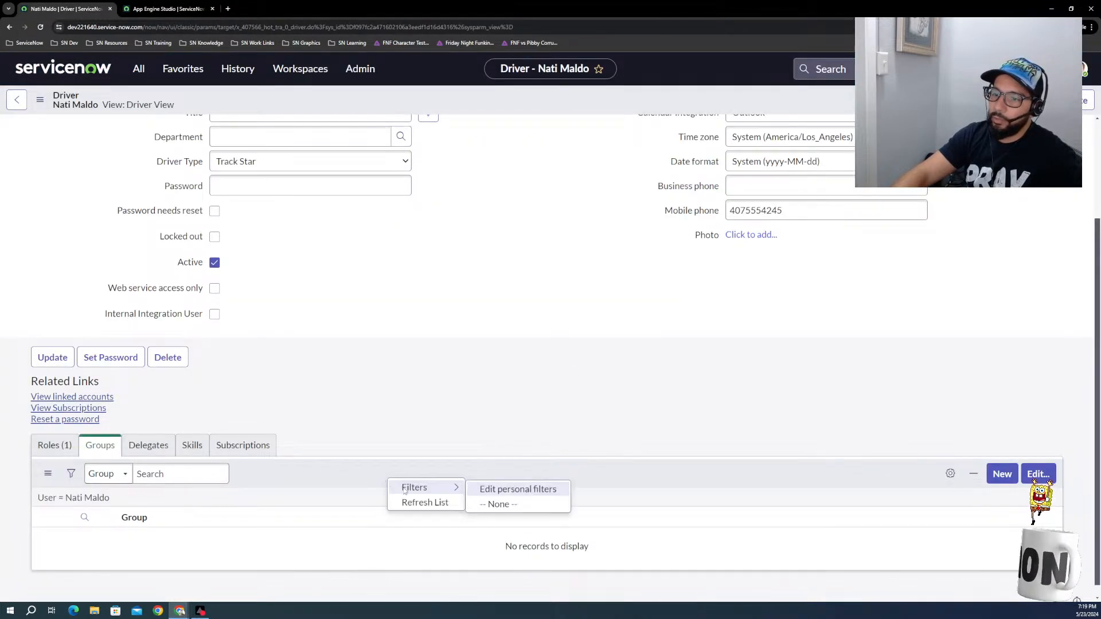
left_click(396, 501)
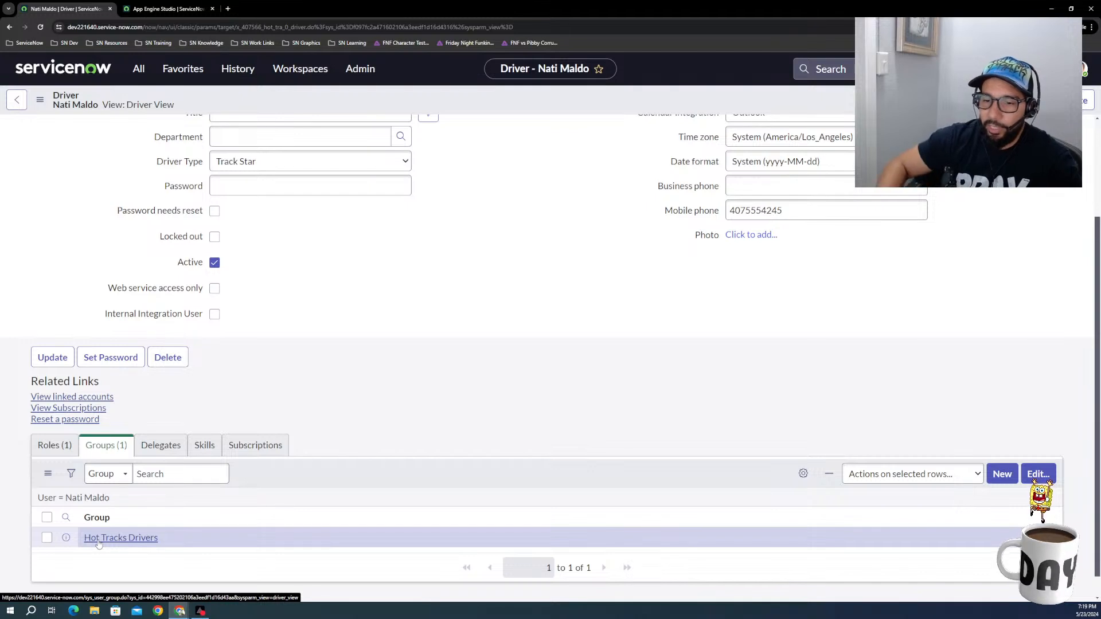
left_click(62, 445)
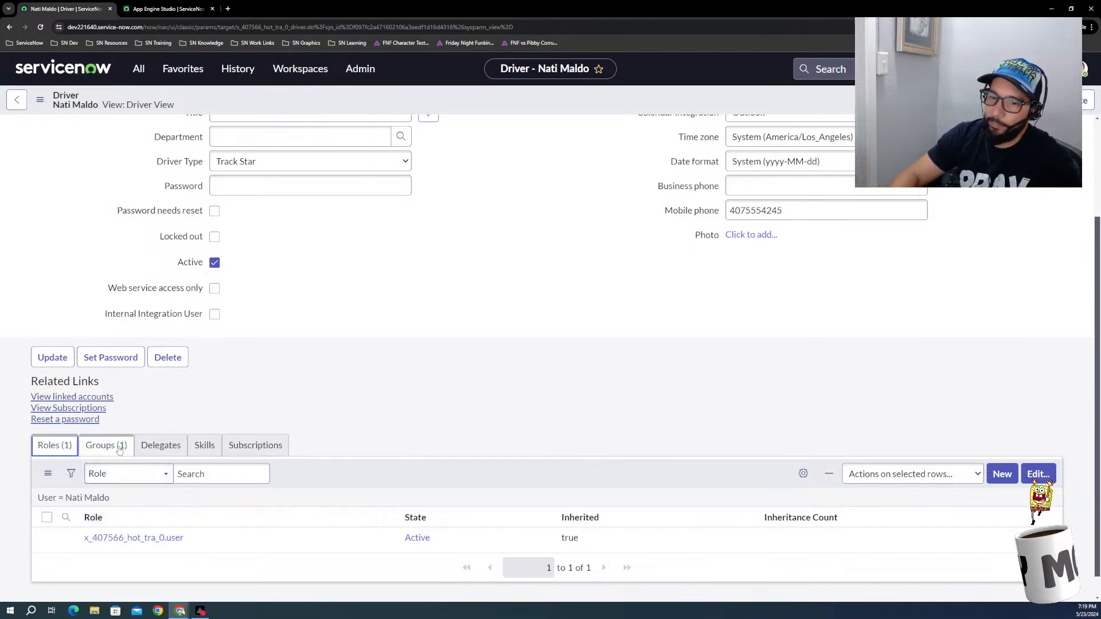
left_click(549, 249)
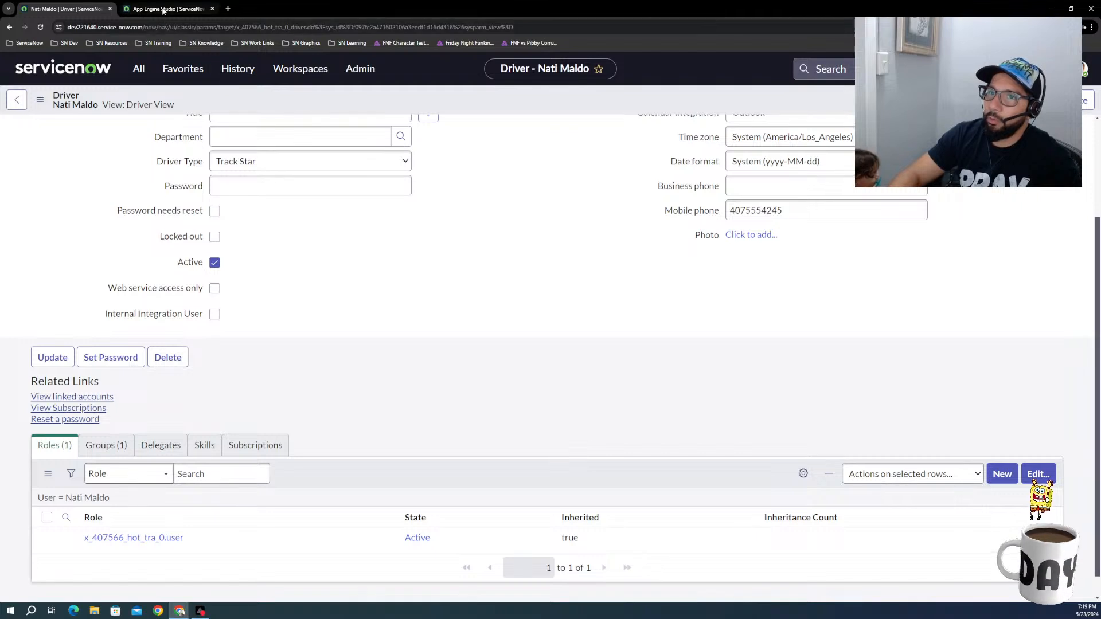
Step: In App Engine Studio, dismiss the action properties without changes and close the open Driver and Create Tournament items
left_click(189, 9)
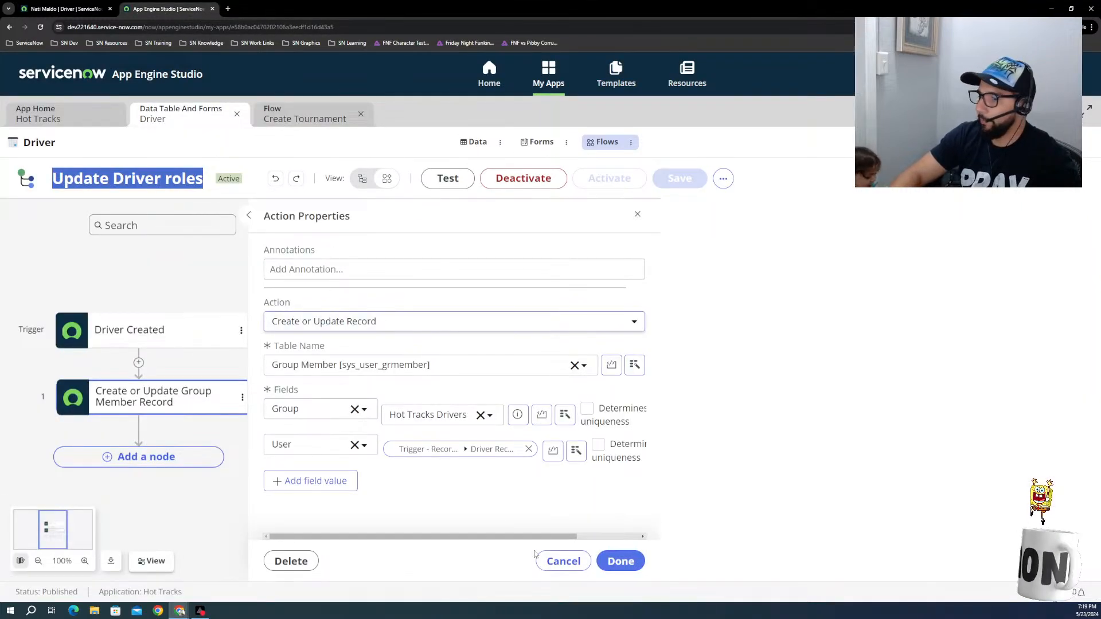
left_click(560, 559)
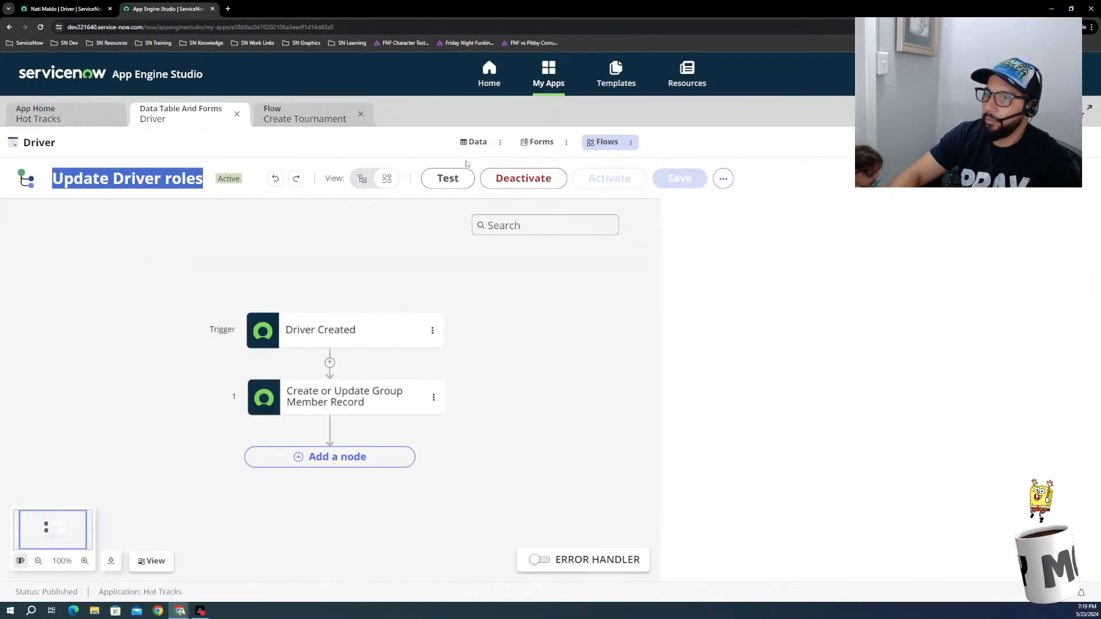
left_click(236, 118)
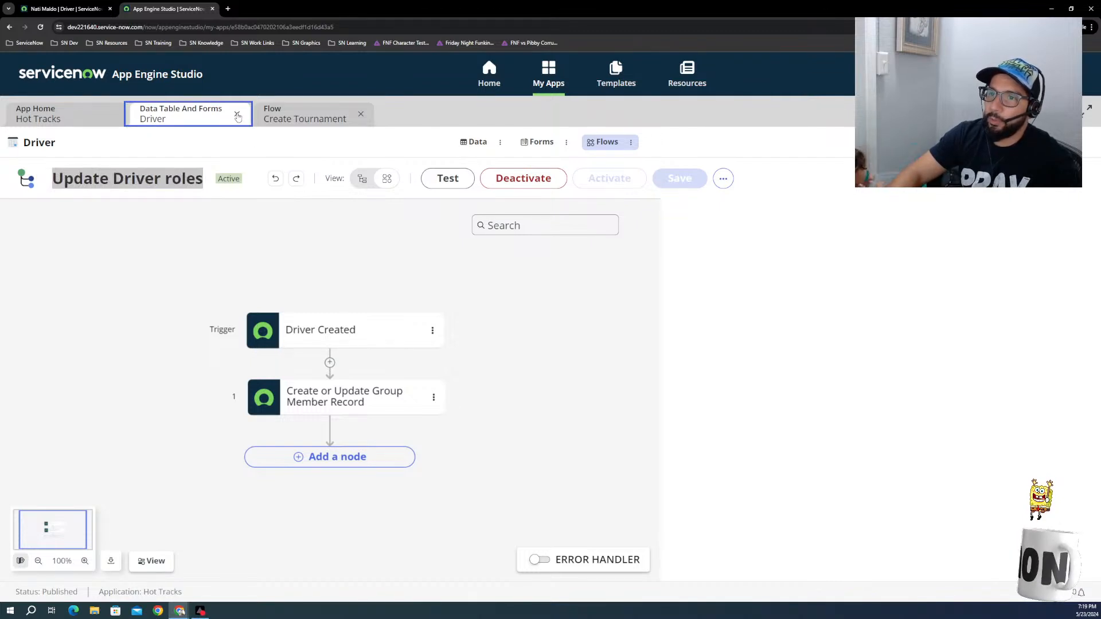
left_click(237, 116)
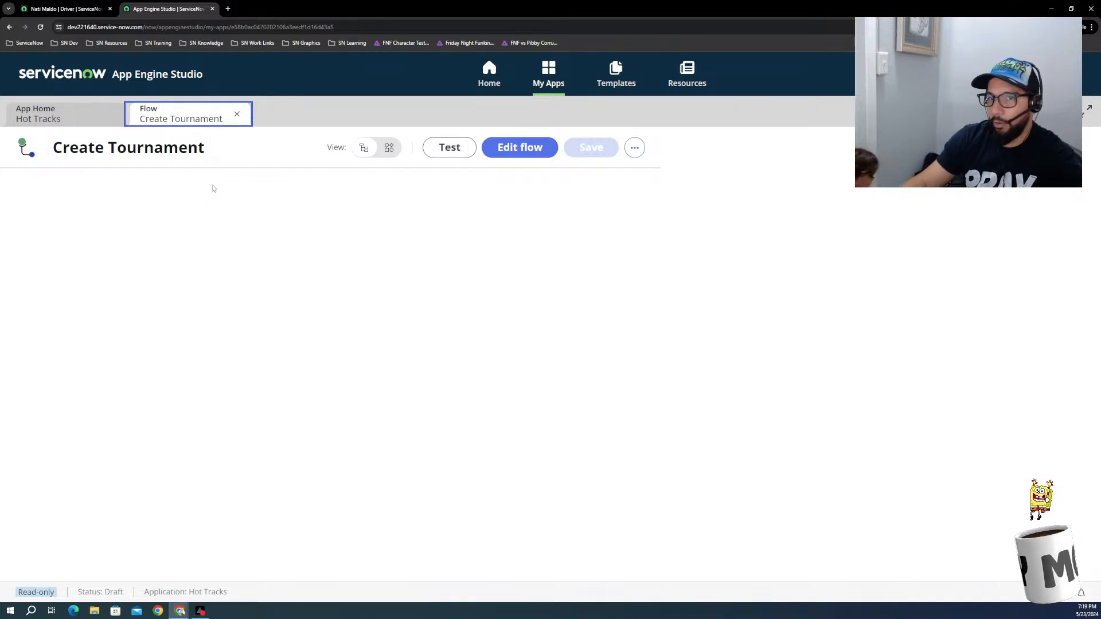
left_click(237, 114)
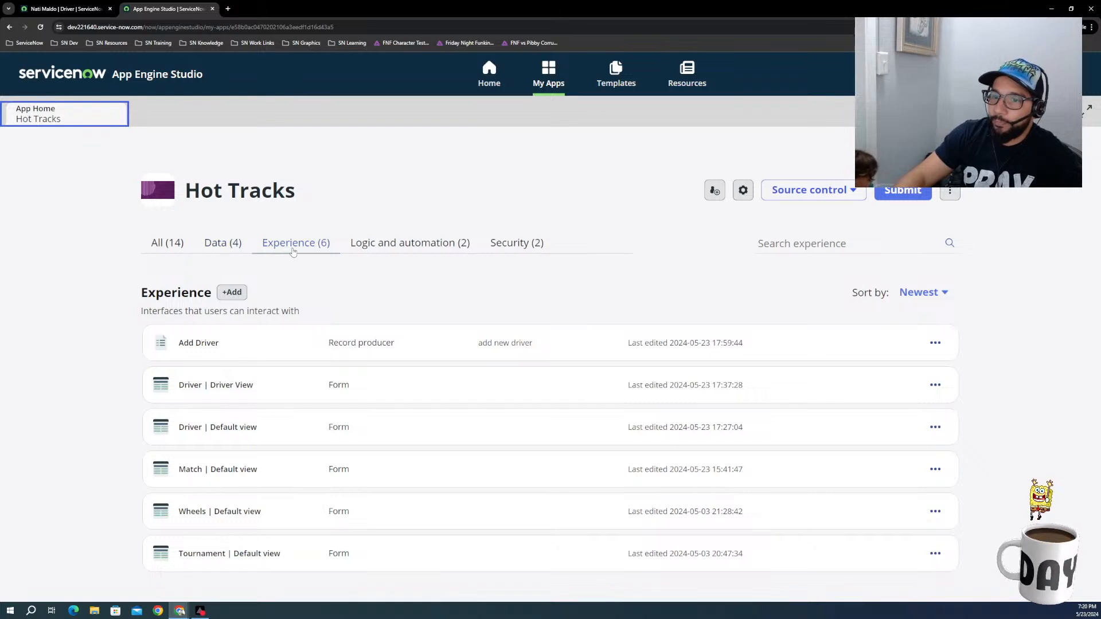
Step: Start adding a record producer experience to the Hot Tracks app
left_click(239, 296)
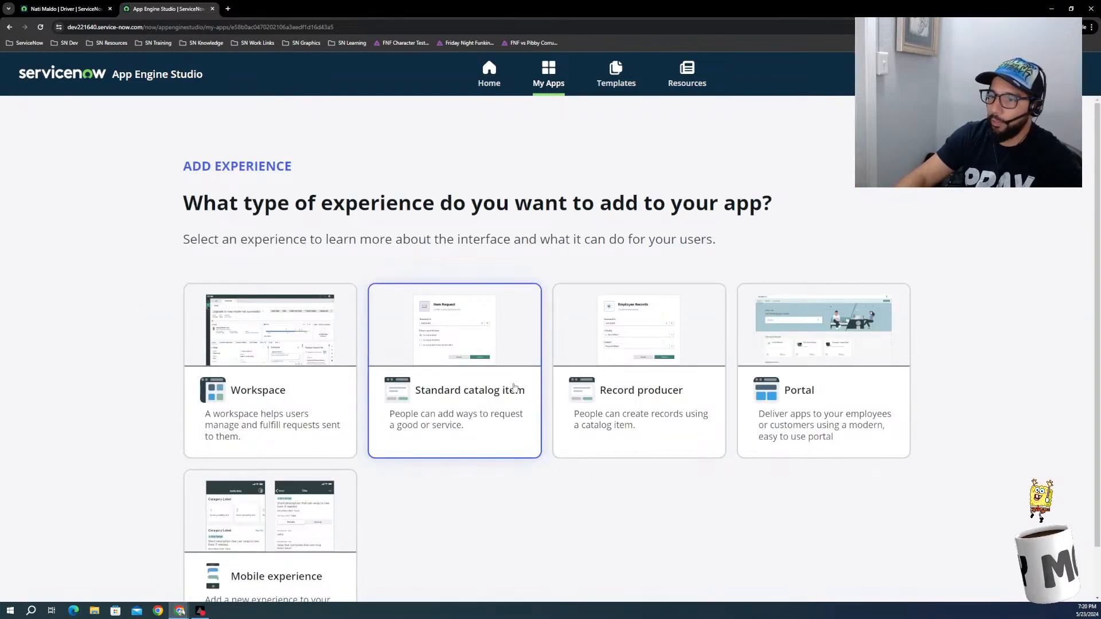
left_click(651, 361)
scroll(657, 415, "down", 1)
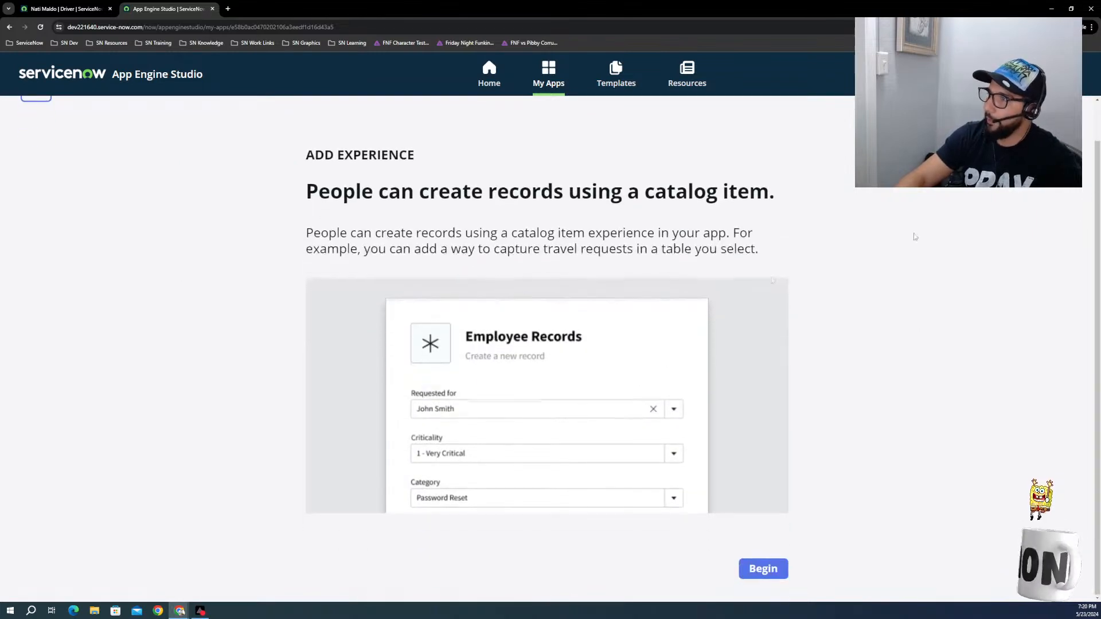
scroll(862, 390, "up", 1)
scroll(770, 571, "down", 1)
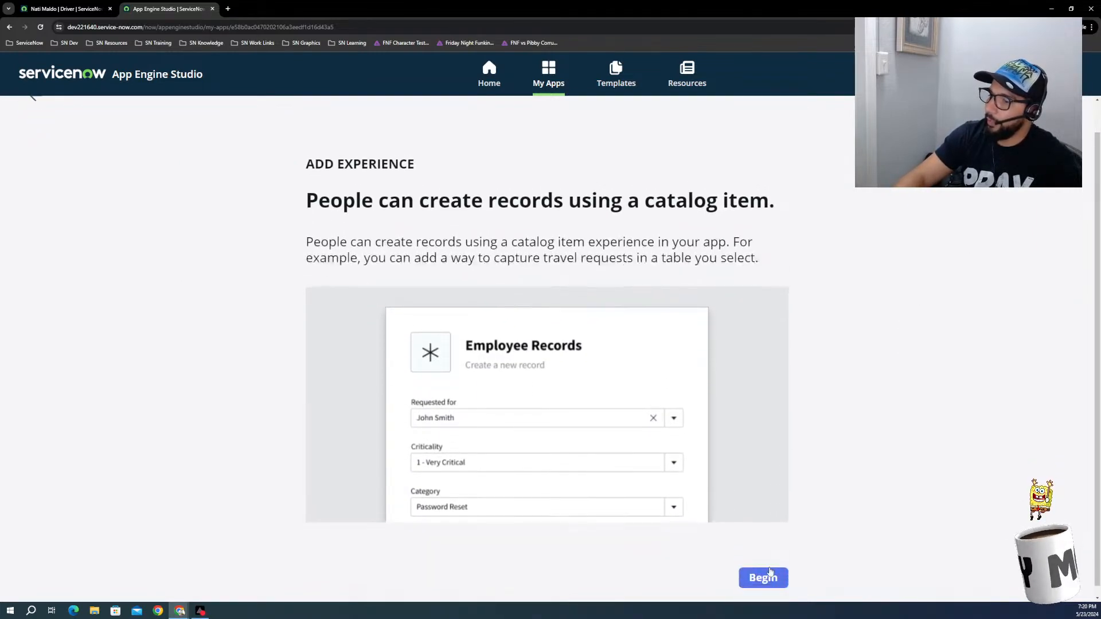
left_click(766, 569)
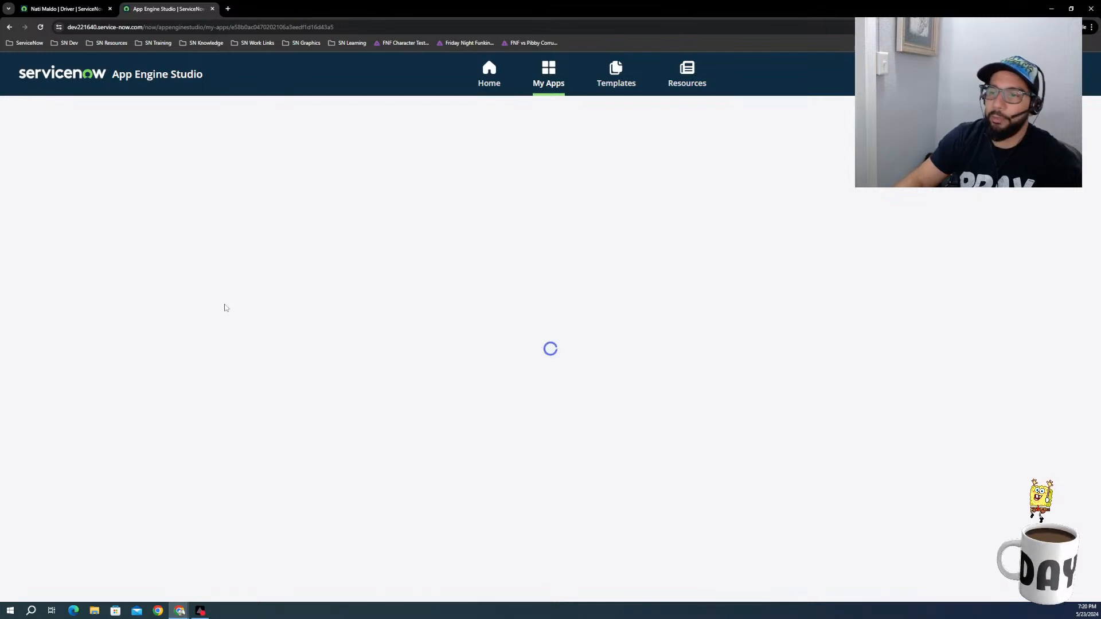
Step: Create the record producer with the name Add Wheels and no short description, and open it for editing
left_click(479, 338)
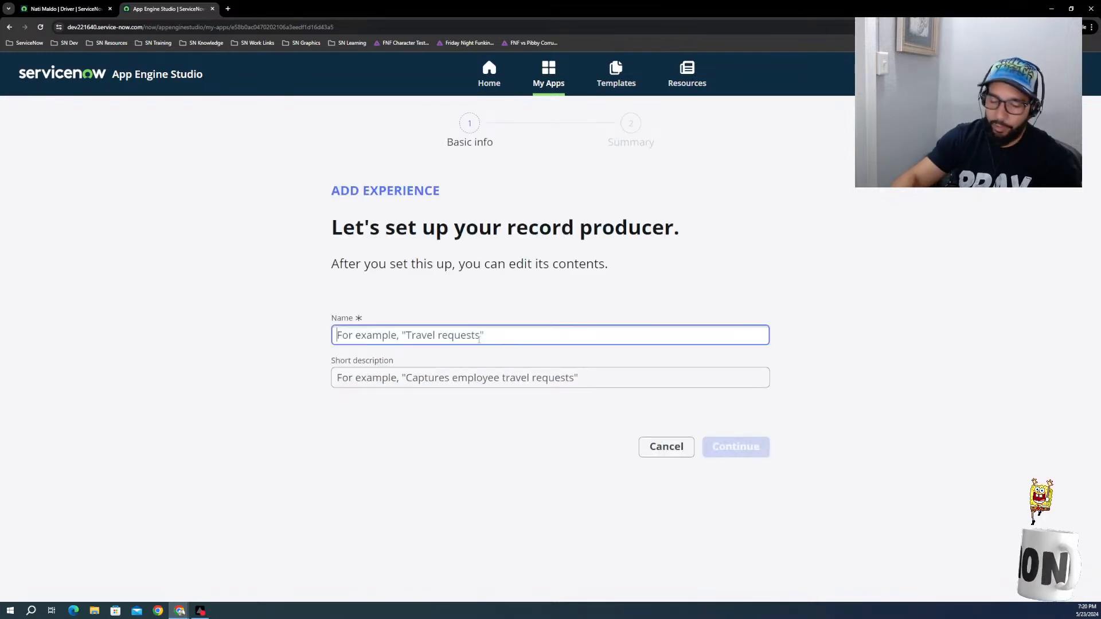
type("Add Whee")
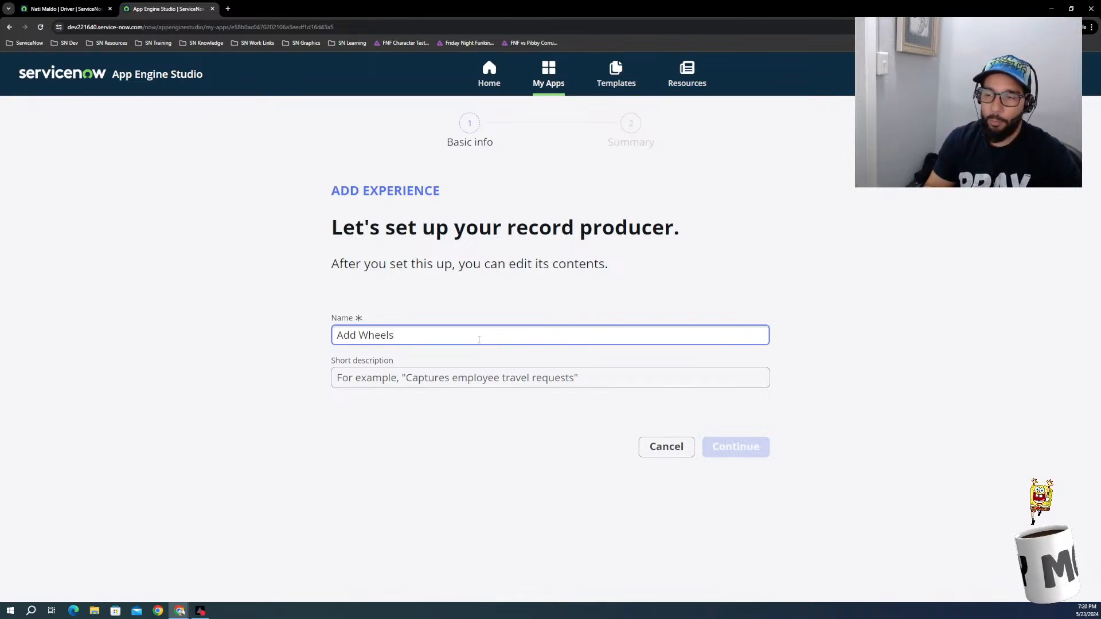
type("ls")
left_click(602, 378)
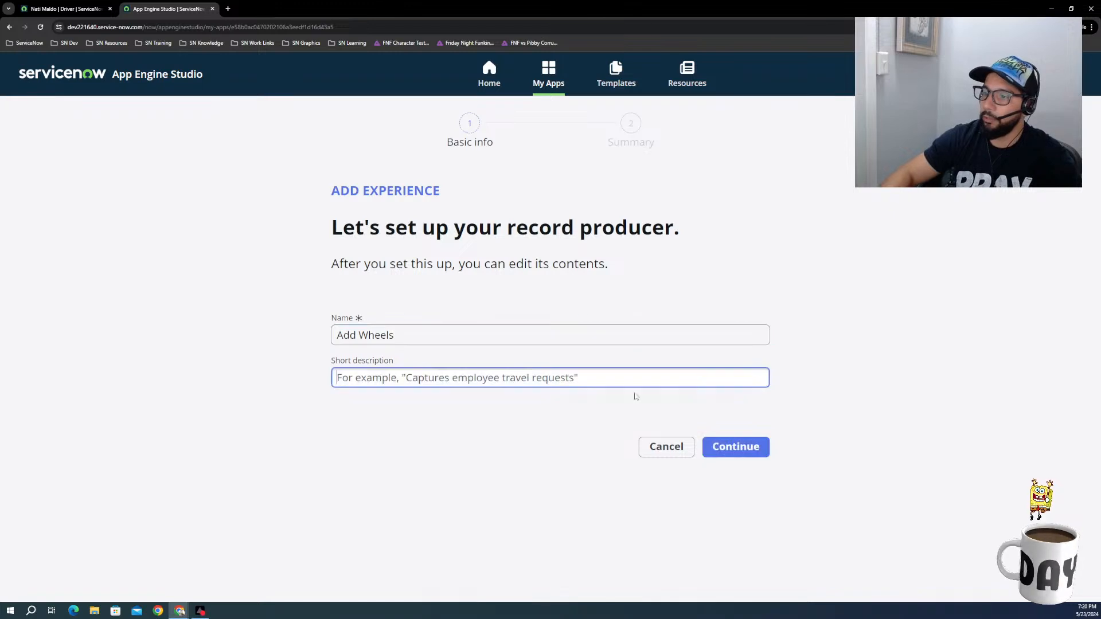
left_click(717, 453)
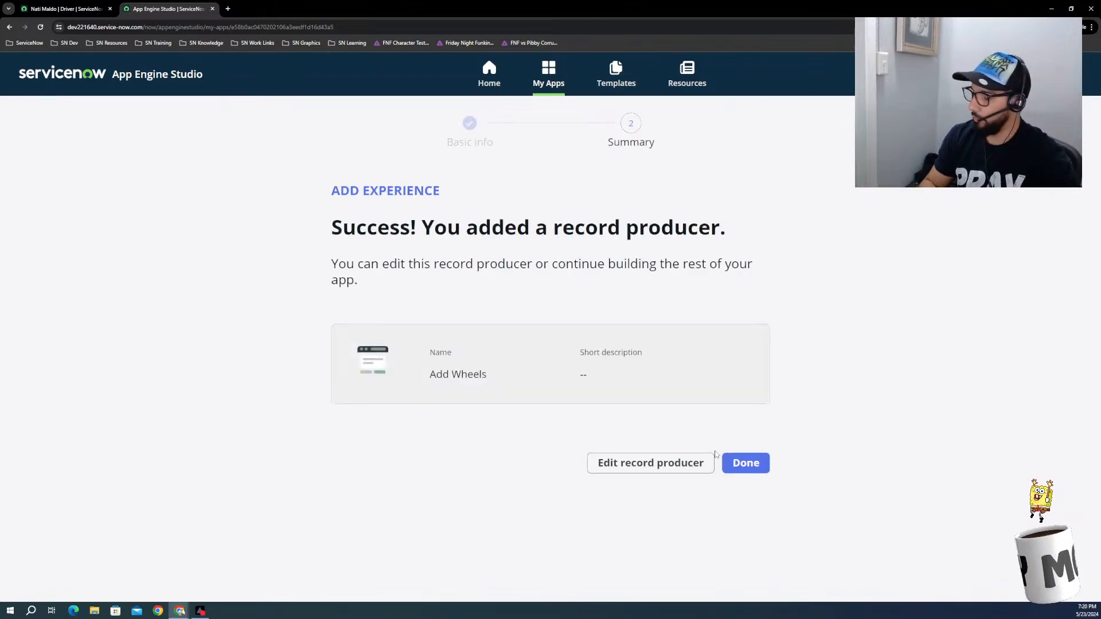
left_click(685, 466)
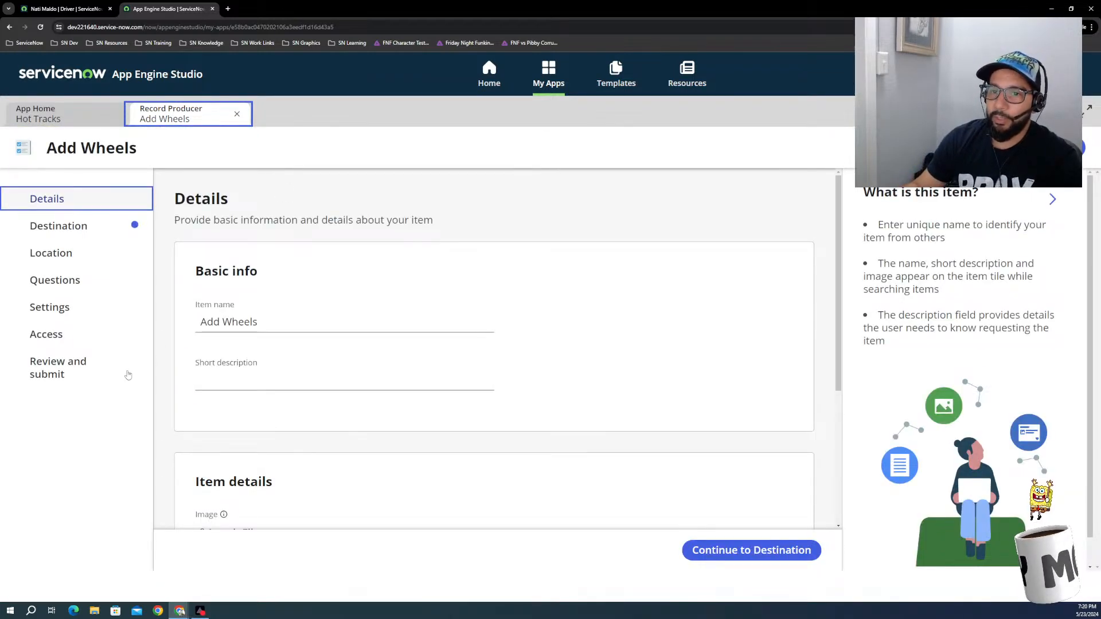
Step: Open the Wheels table from the Hot Tracks app's data and show its table field definitions
left_click(38, 114)
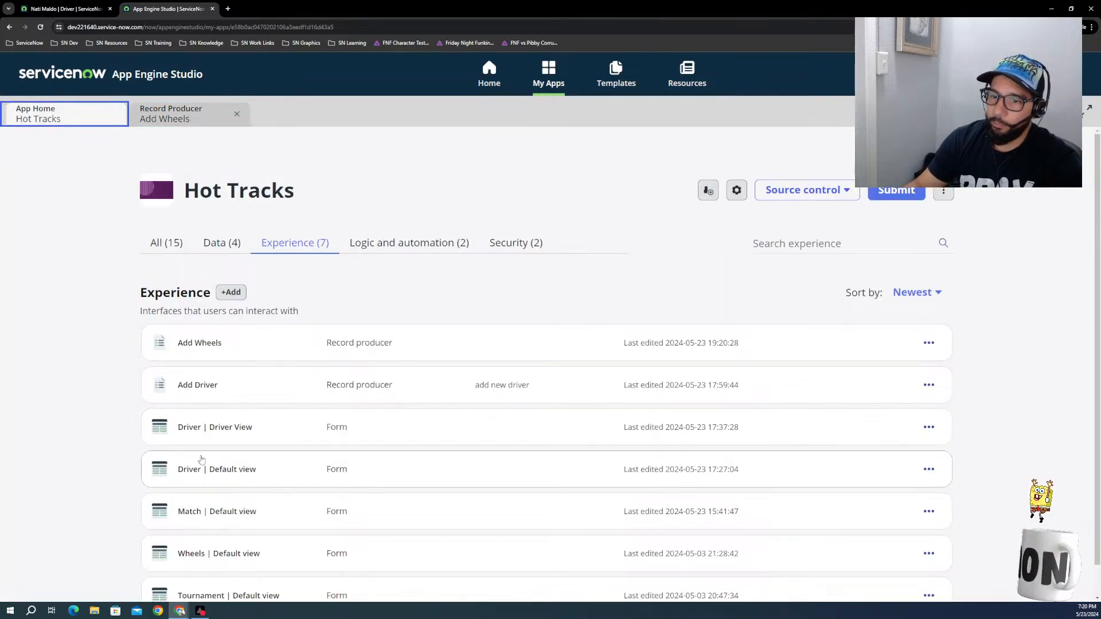
left_click(222, 243)
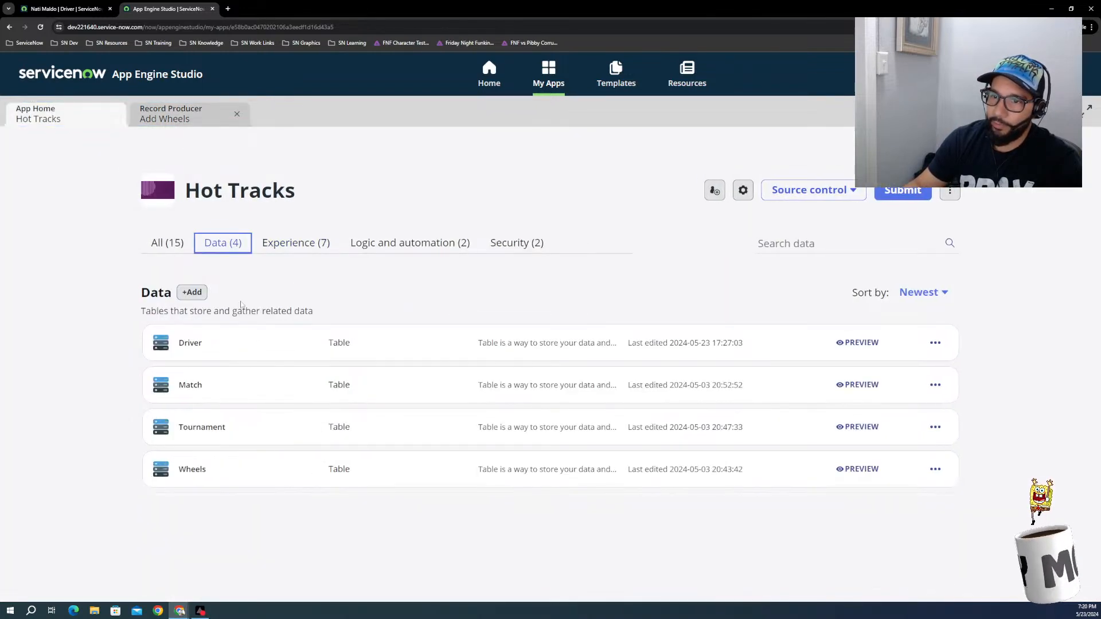
left_click(195, 469)
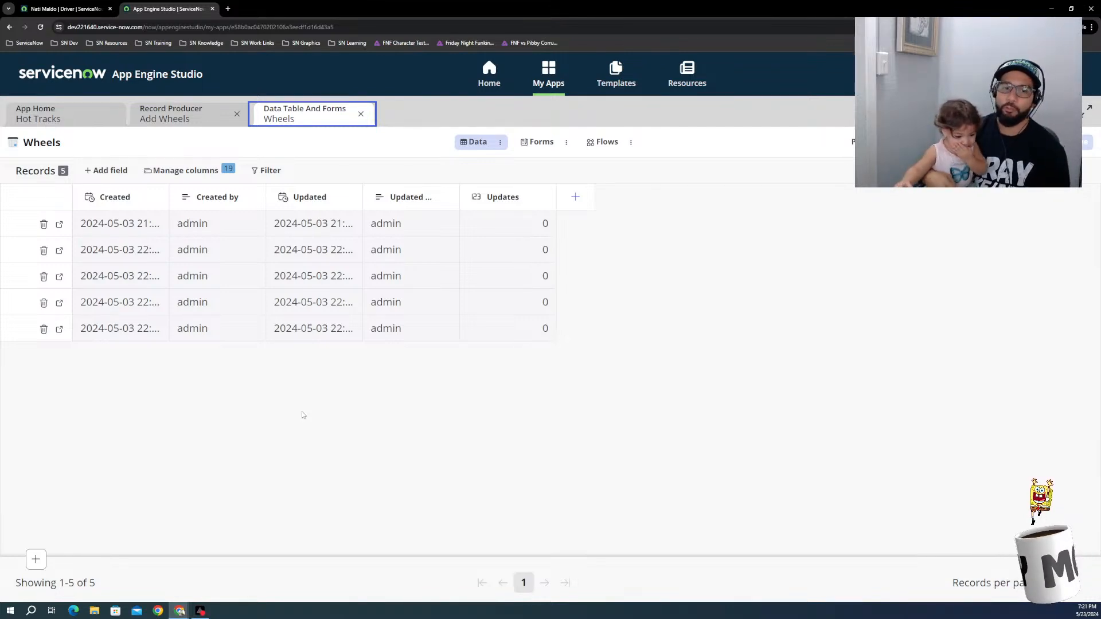
left_click(498, 145)
left_click(522, 189)
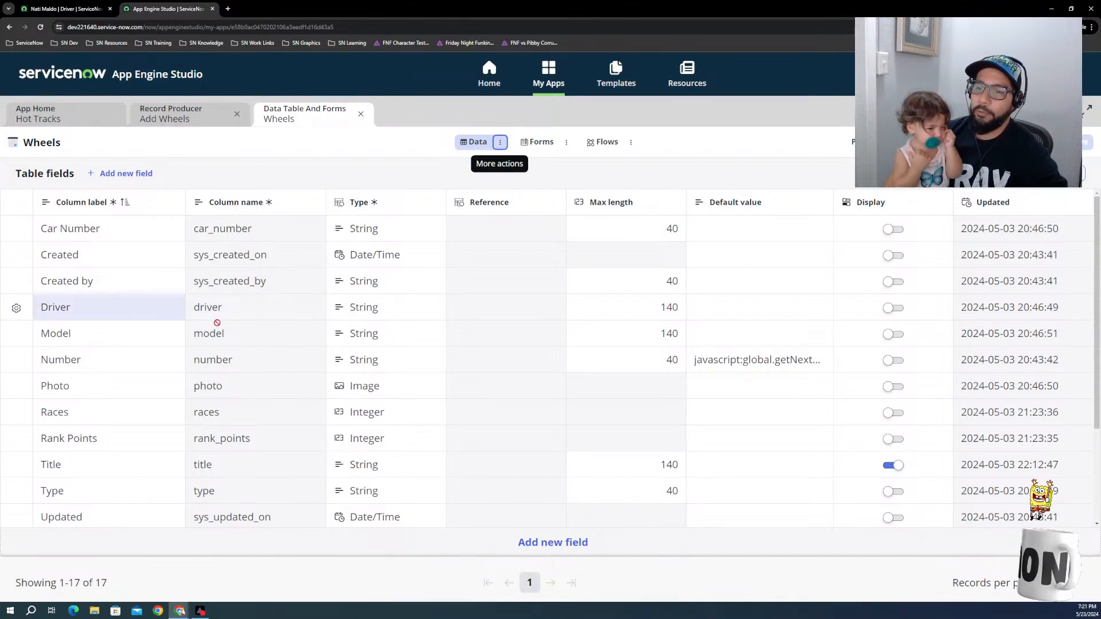
Step: Change the Wheels table's Driver field type to Reference, pointing to the Driver table
left_click(365, 312)
left_click(366, 311)
left_click(396, 293)
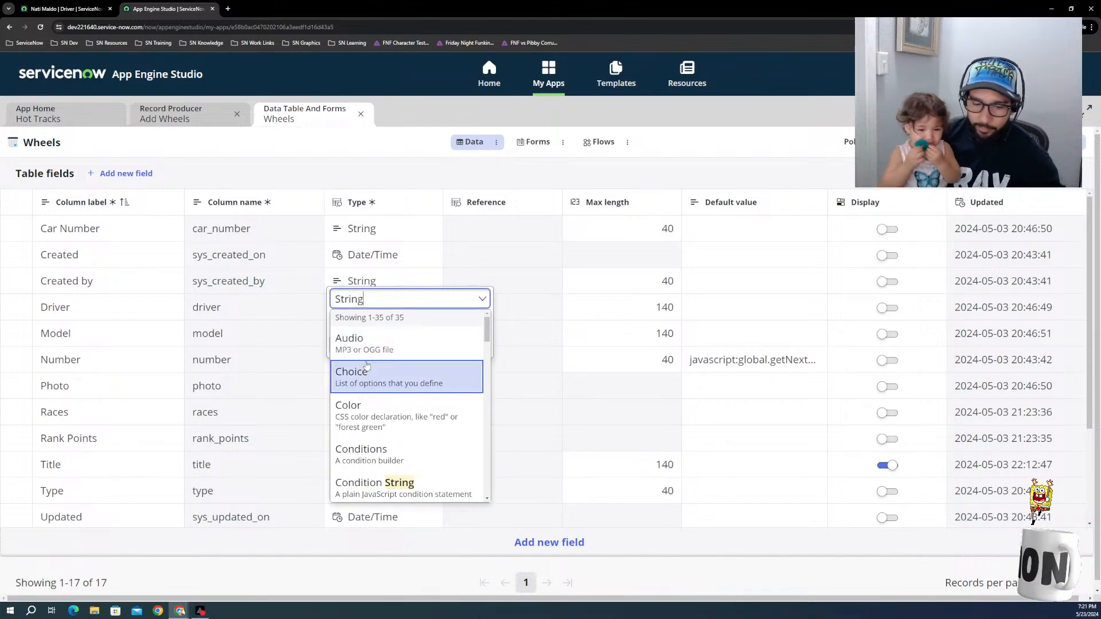
type("ref")
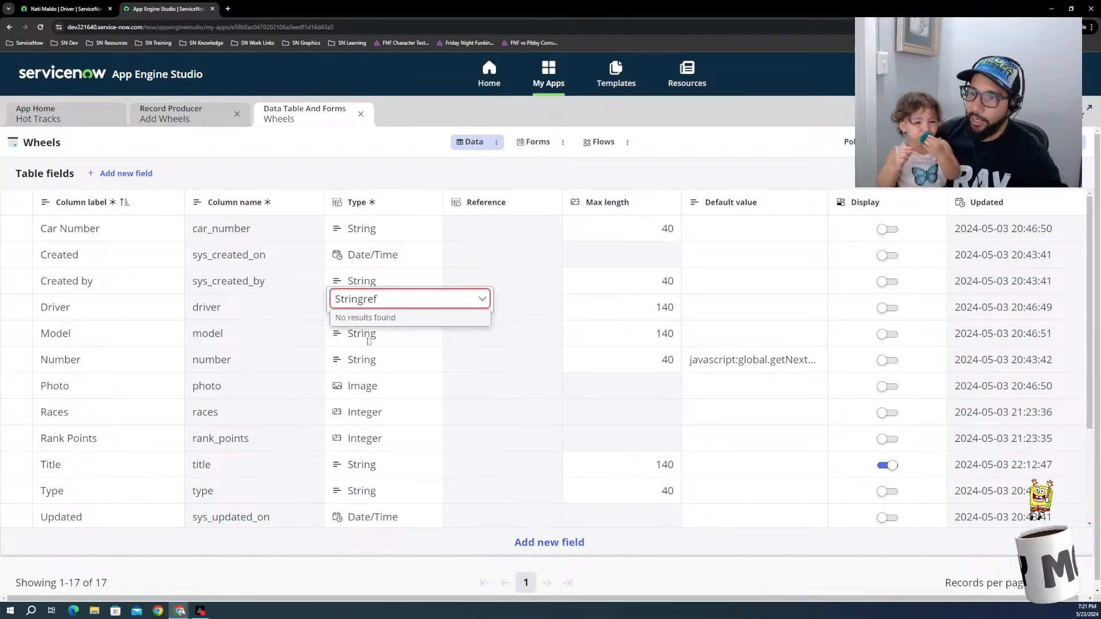
key("ctrl+a")
key("BackSpace")
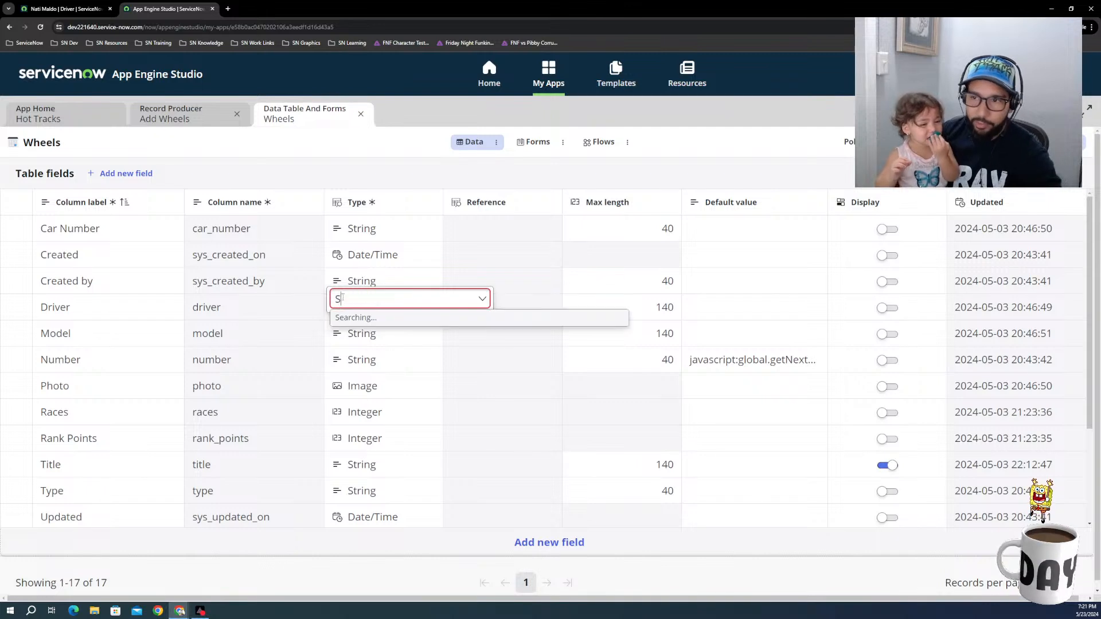
type("r")
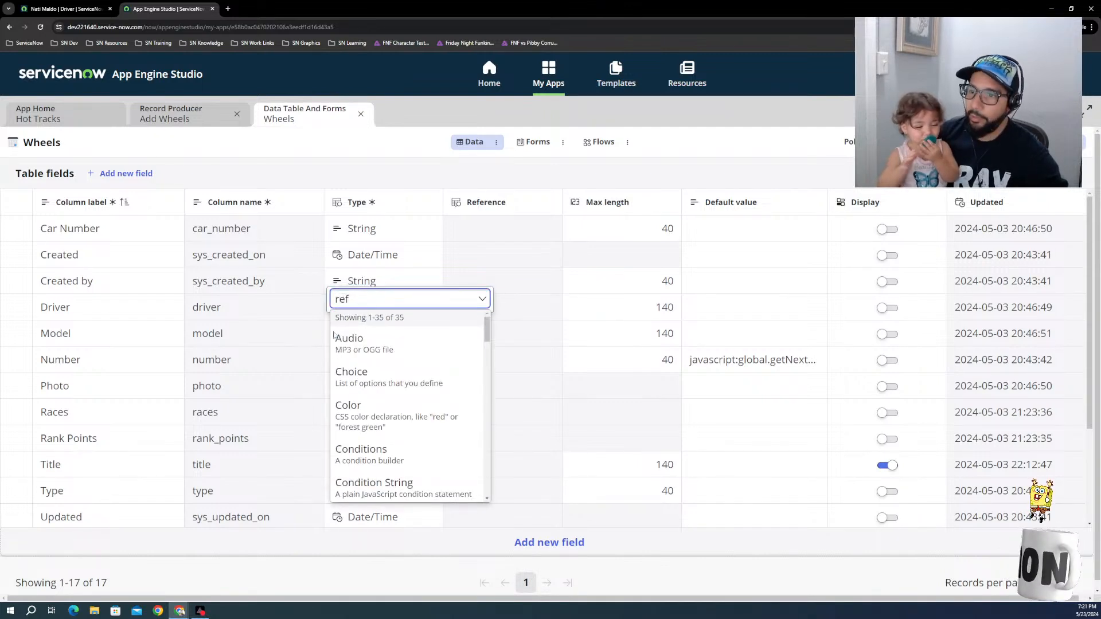
type("ef")
left_click(366, 339)
left_click(387, 345)
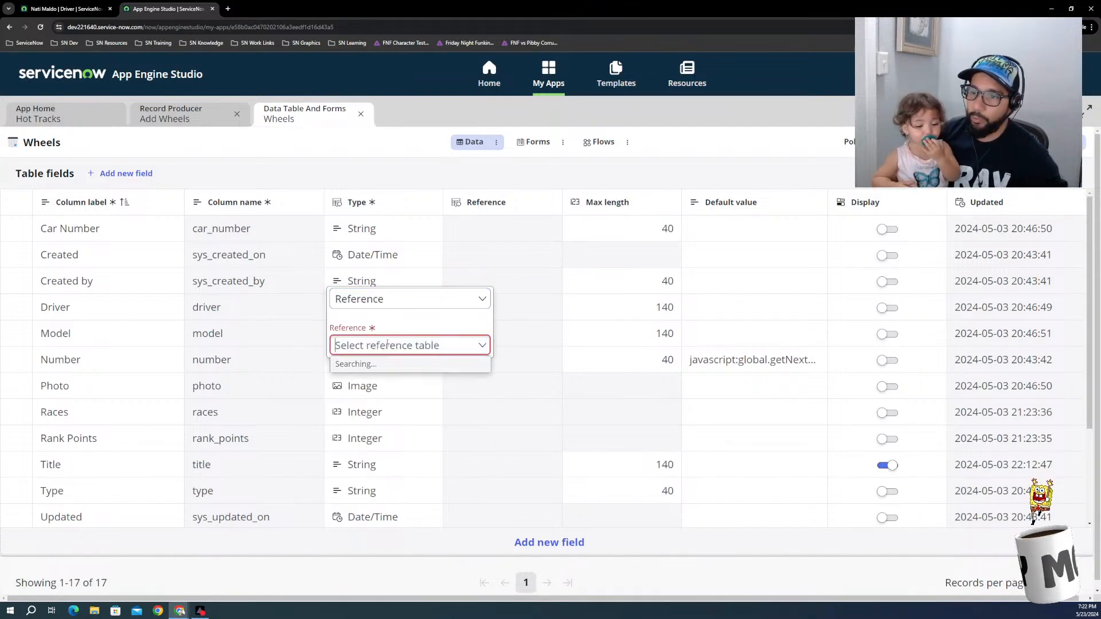
left_click(374, 395)
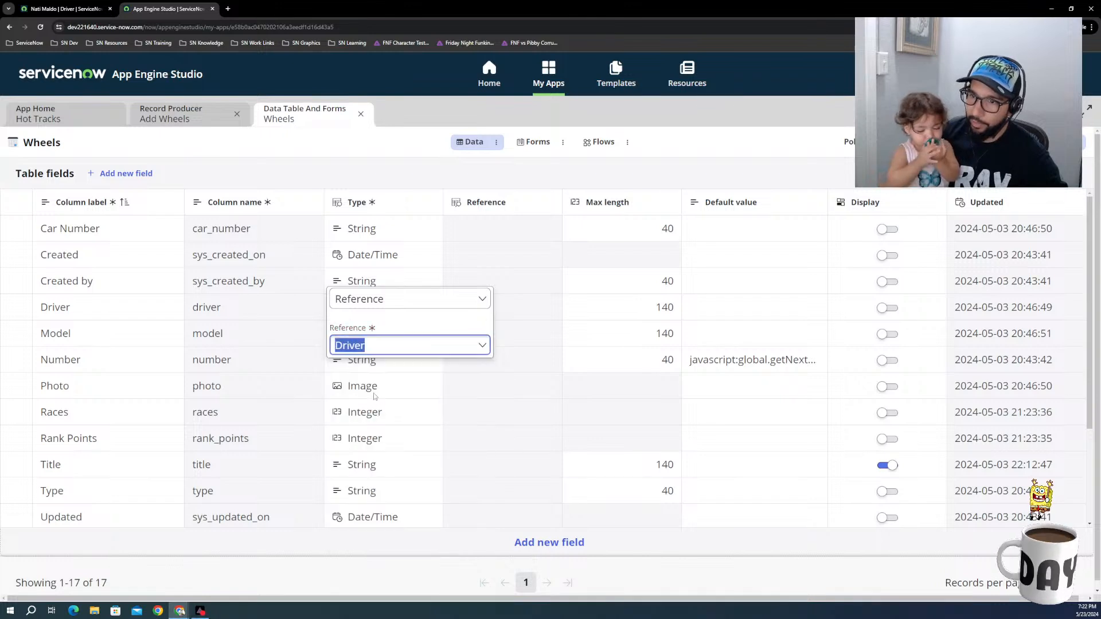
left_click(447, 552)
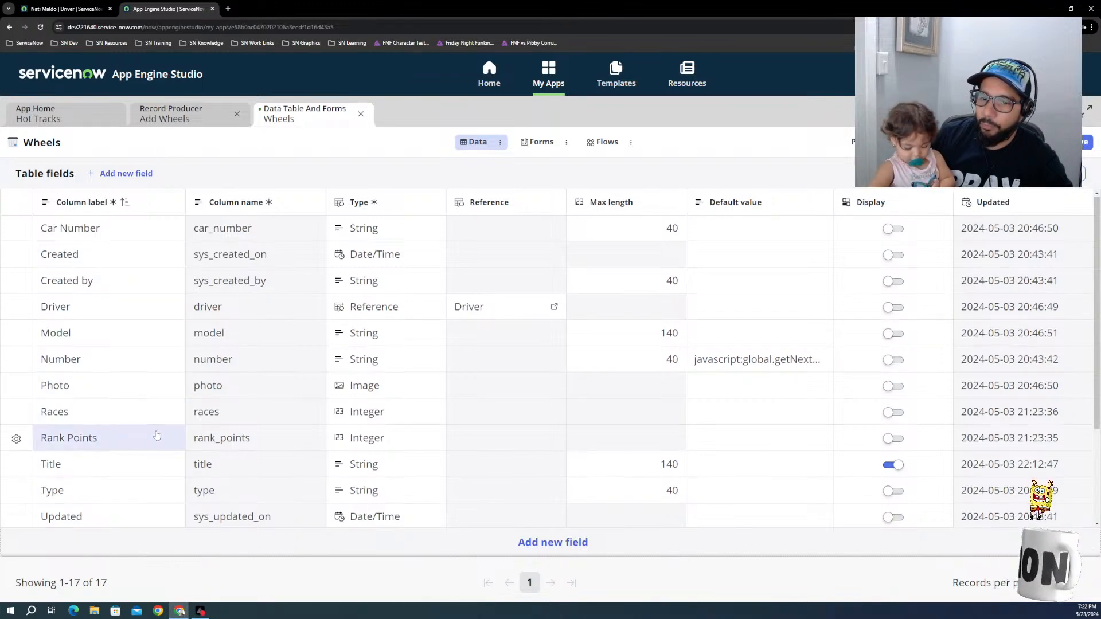
Step: Return to the Add Wheels record producer and set Wheels as its record submission table in the Destination section
scroll(147, 447, "down", 2)
scroll(149, 468, "down", 1)
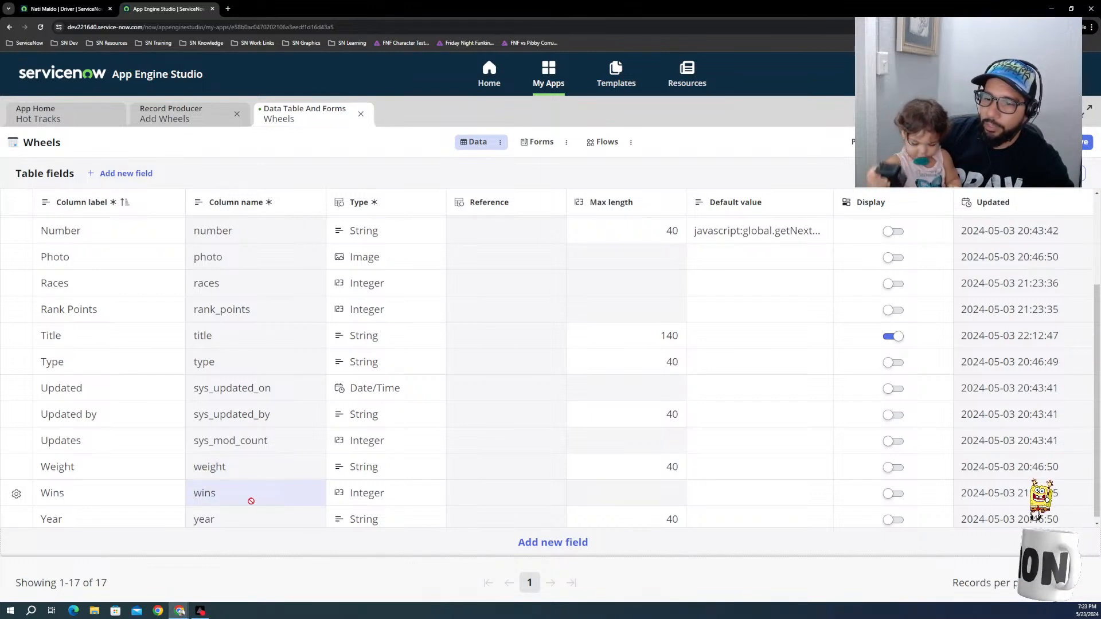
scroll(229, 511, "down", 1)
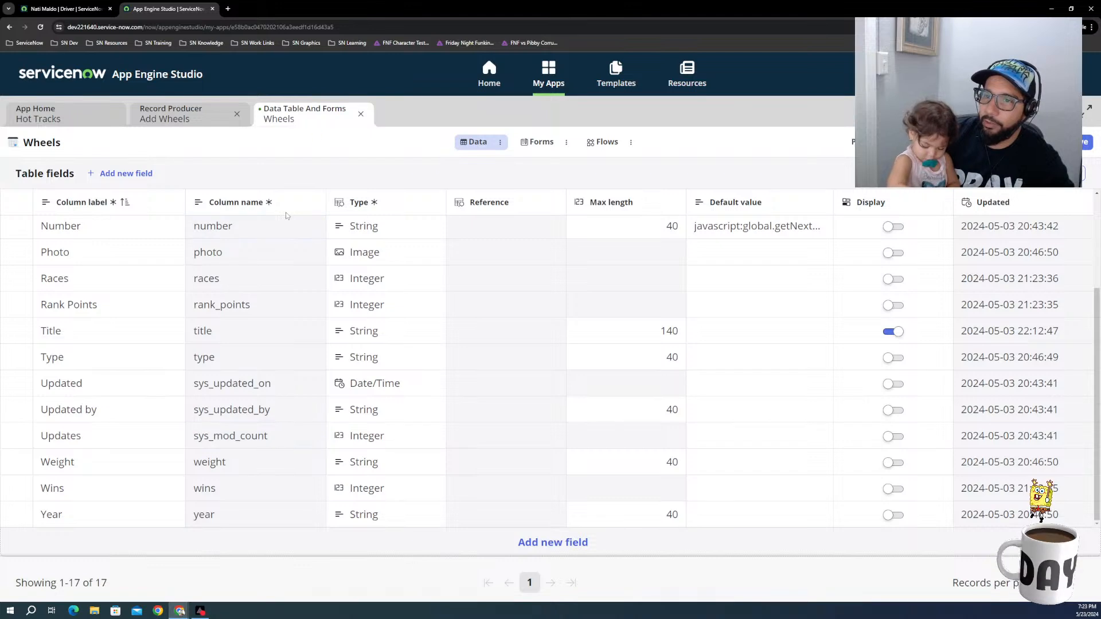
left_click(198, 117)
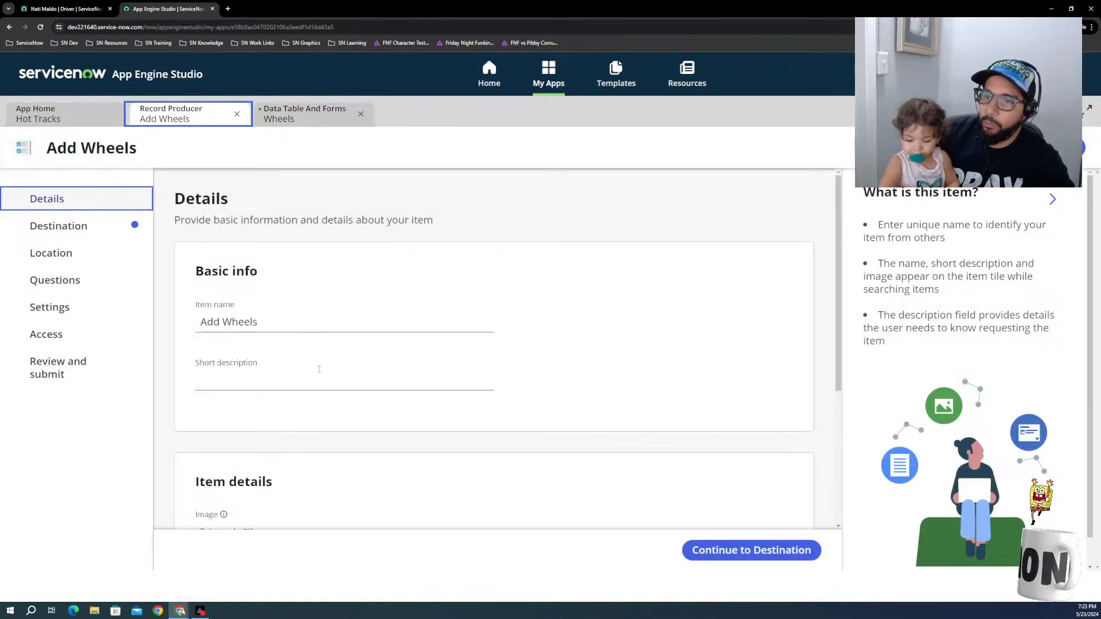
left_click(720, 542)
left_click(257, 326)
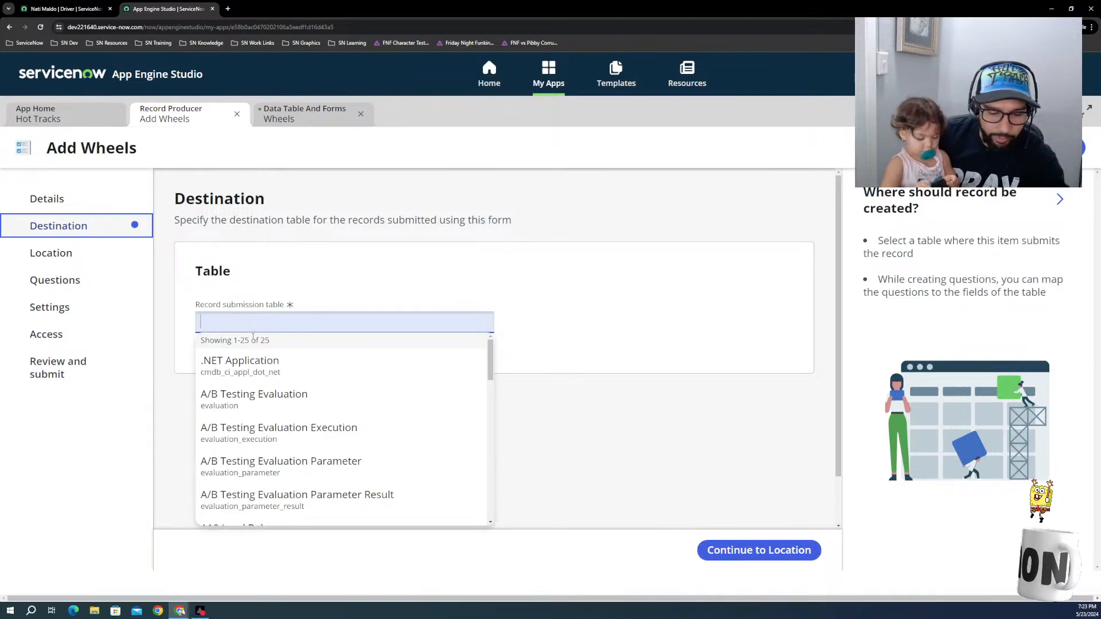
type("Wh")
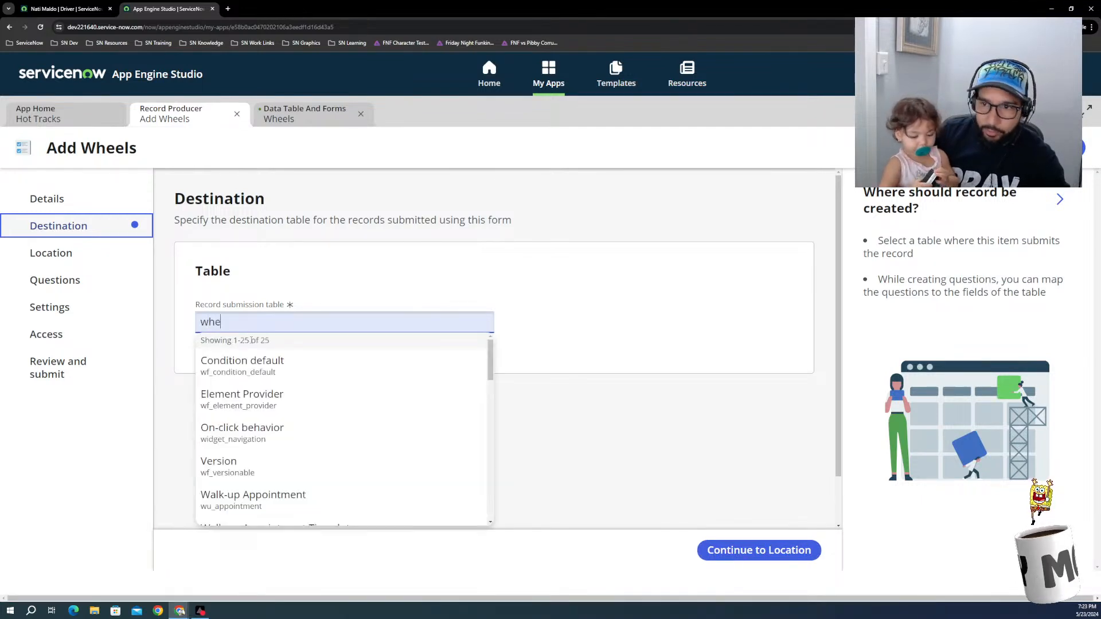
type("e")
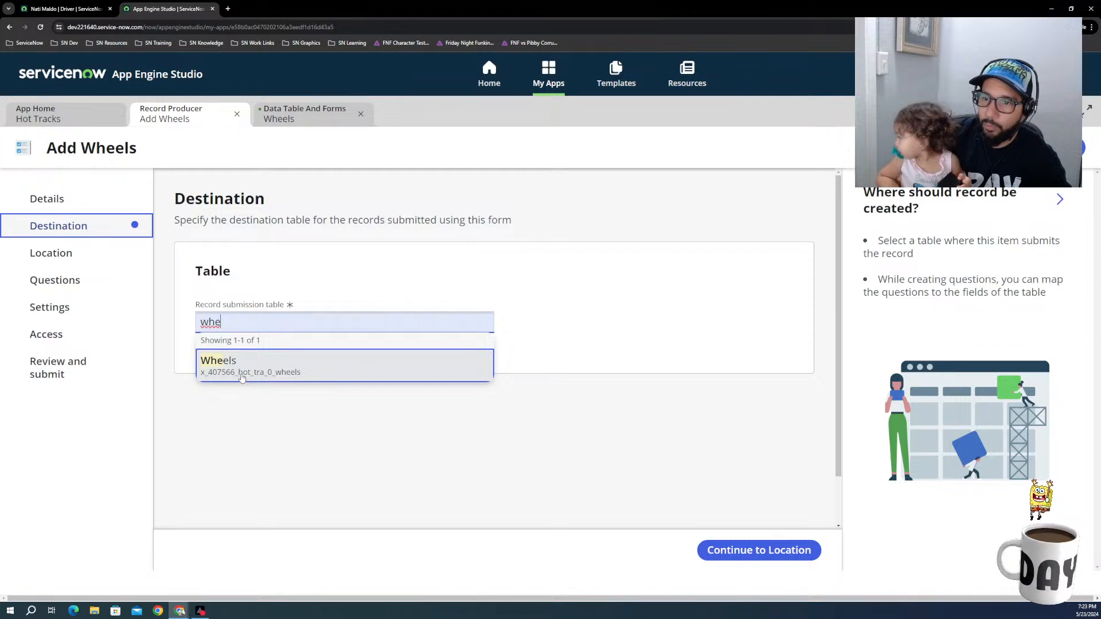
left_click(241, 373)
Step: Continue to the Location section and assign the record producer to Service Catalog
left_click(803, 552)
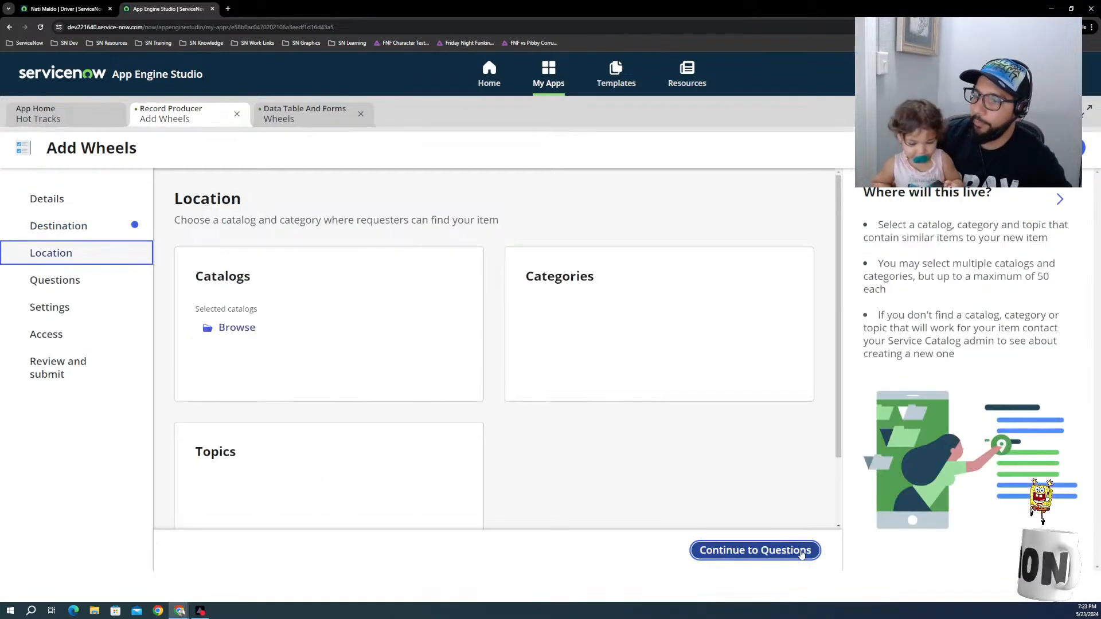
left_click(237, 327)
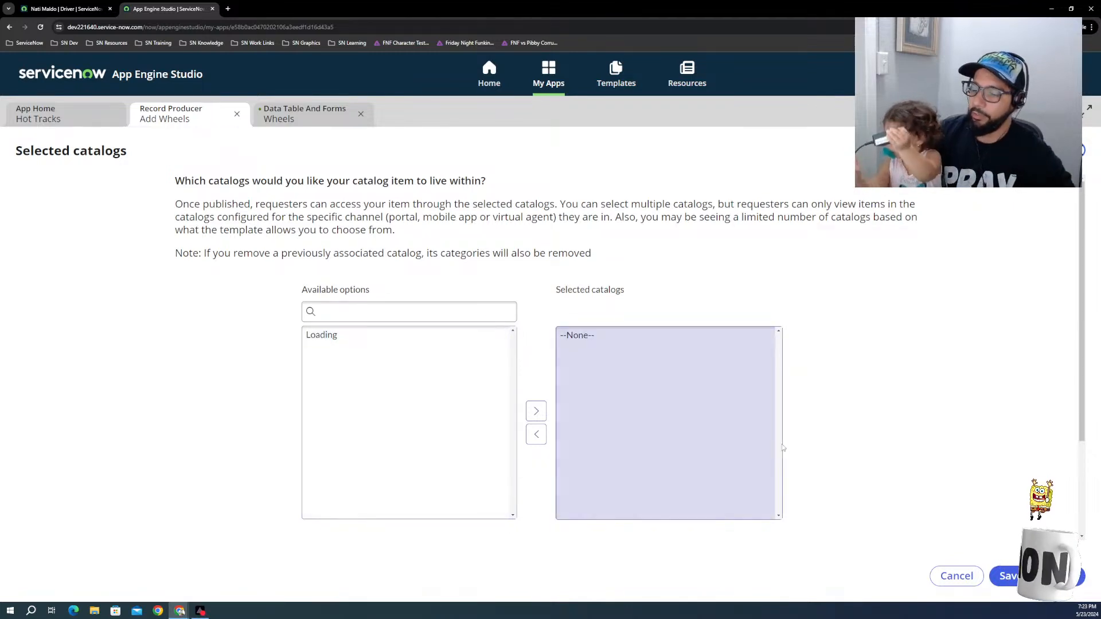
left_click(351, 339)
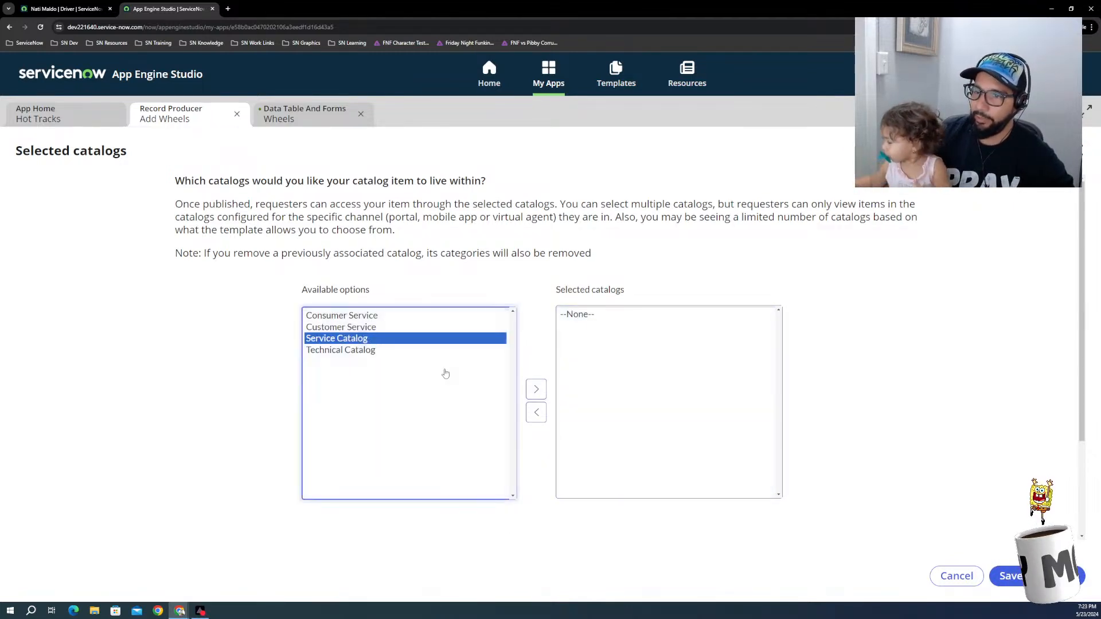
left_click(536, 389)
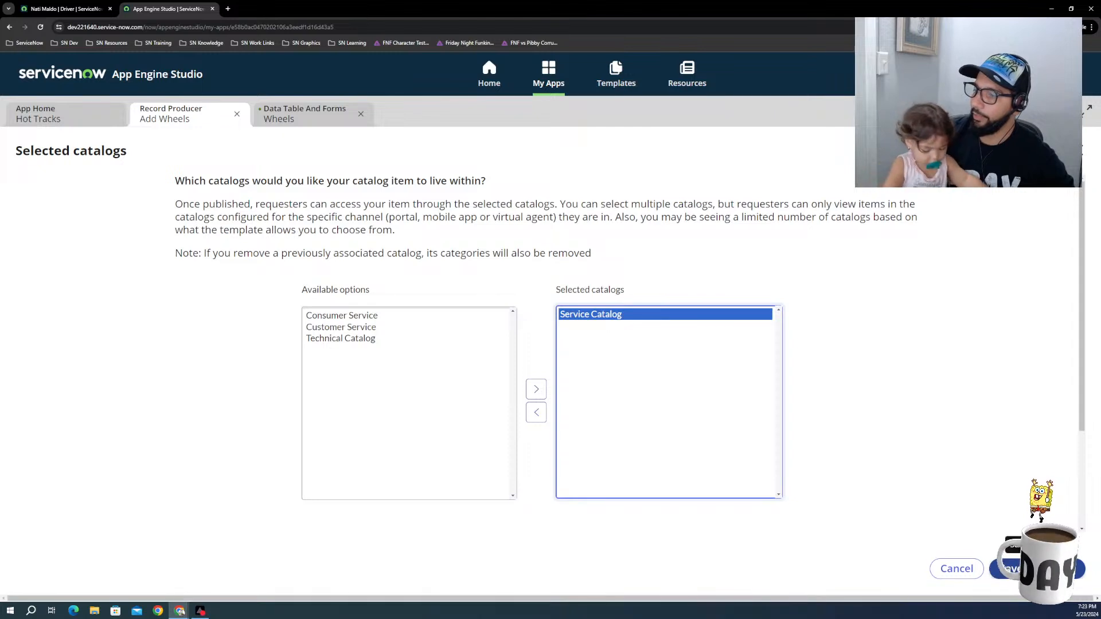
left_click(1007, 575)
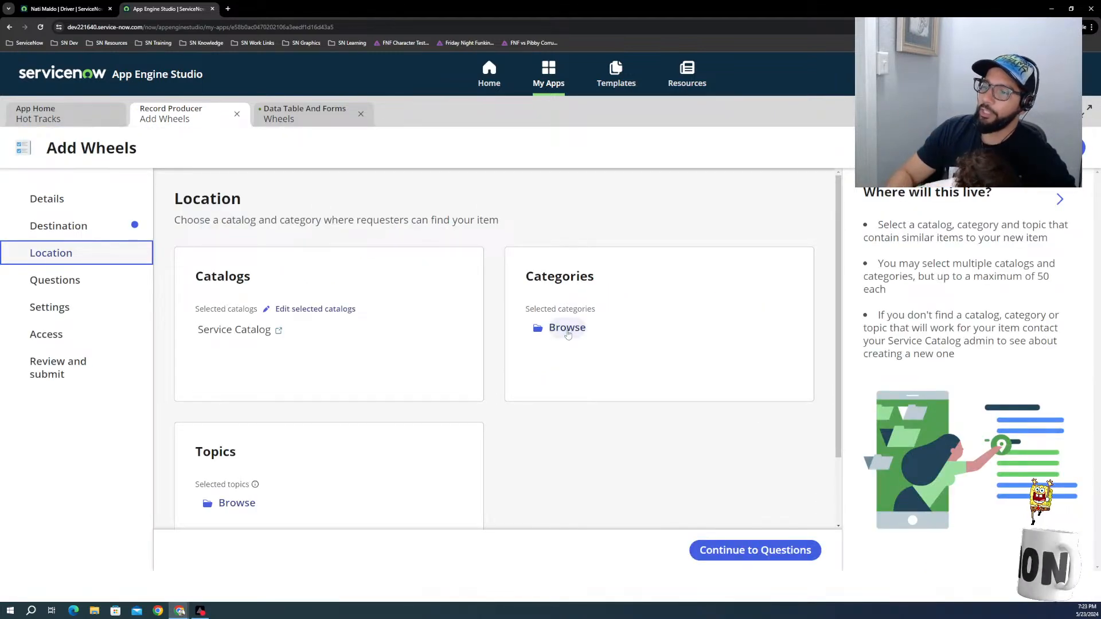
Step: Assign the record producer to the Services category and save the category selection
left_click(563, 328)
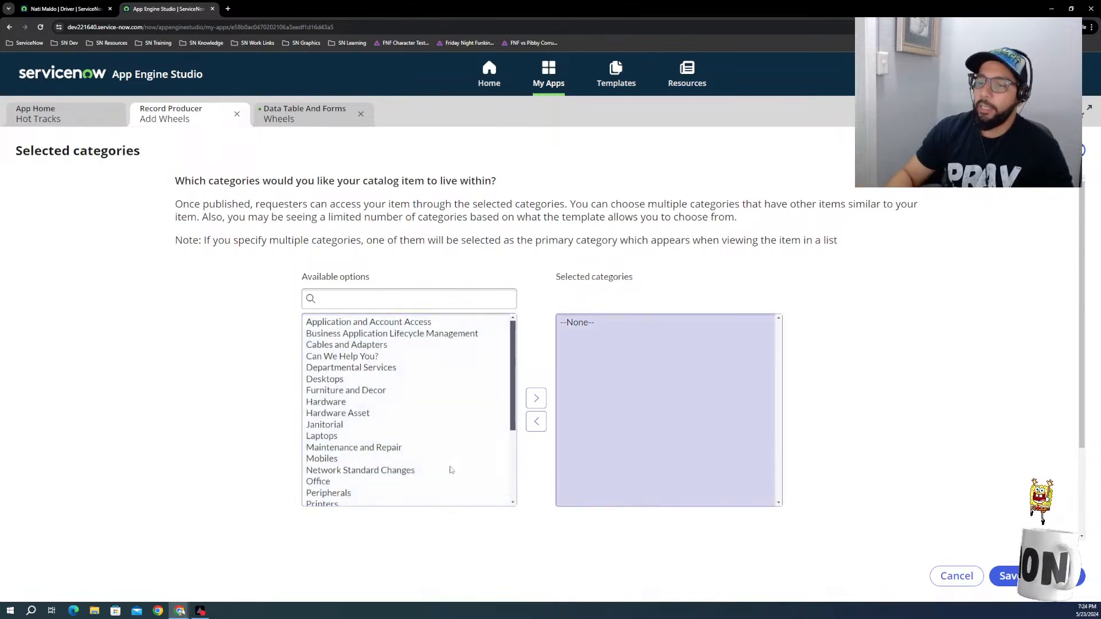
left_click(316, 472)
scroll(346, 495, "down", 3)
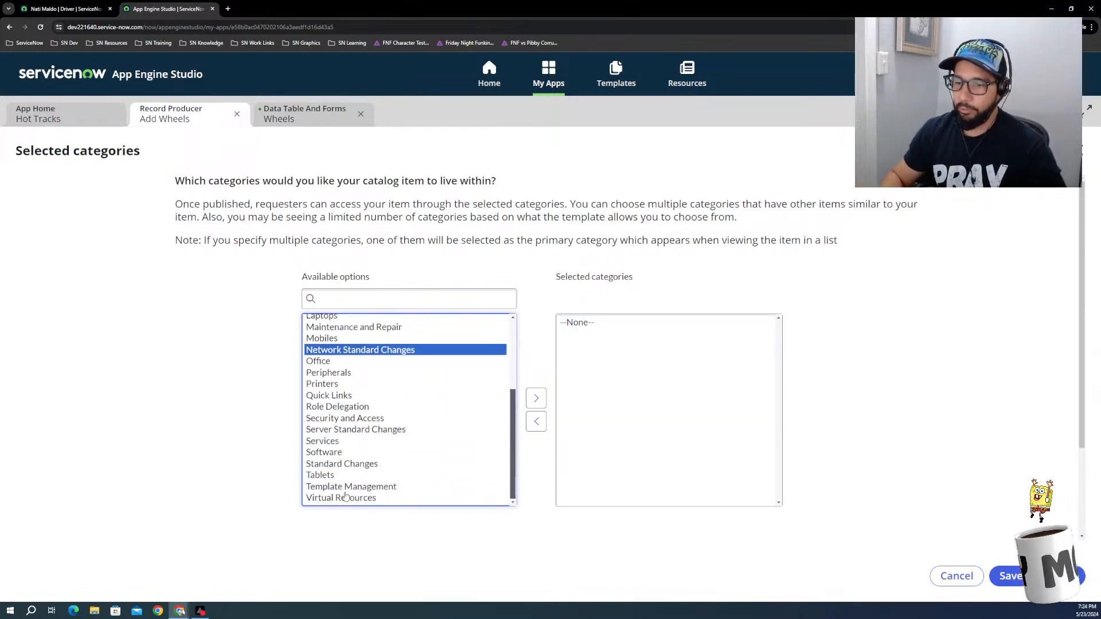
left_click(313, 442)
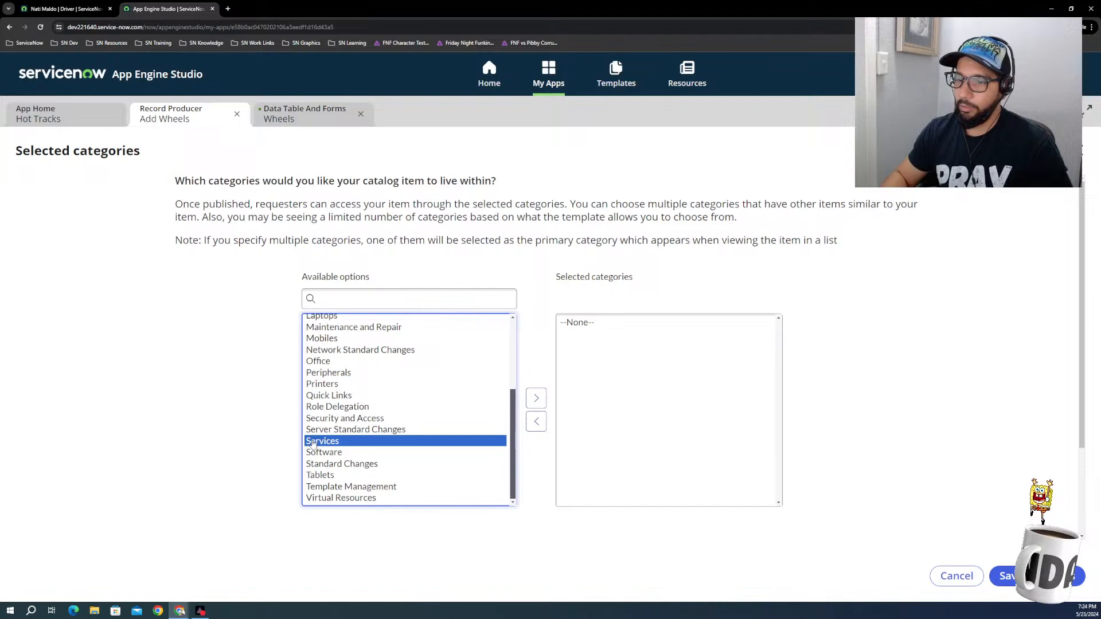
left_click(535, 399)
left_click(1012, 577)
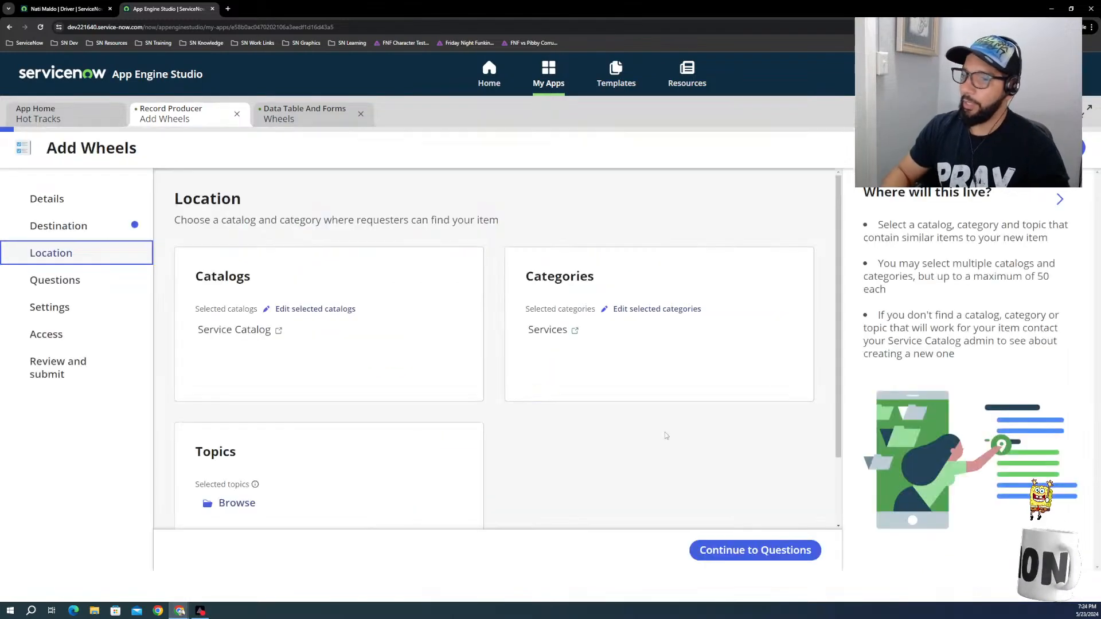
Step: Connect the record producer to the Technology services topic from the Employee taxonomy and save the selection
left_click(244, 503)
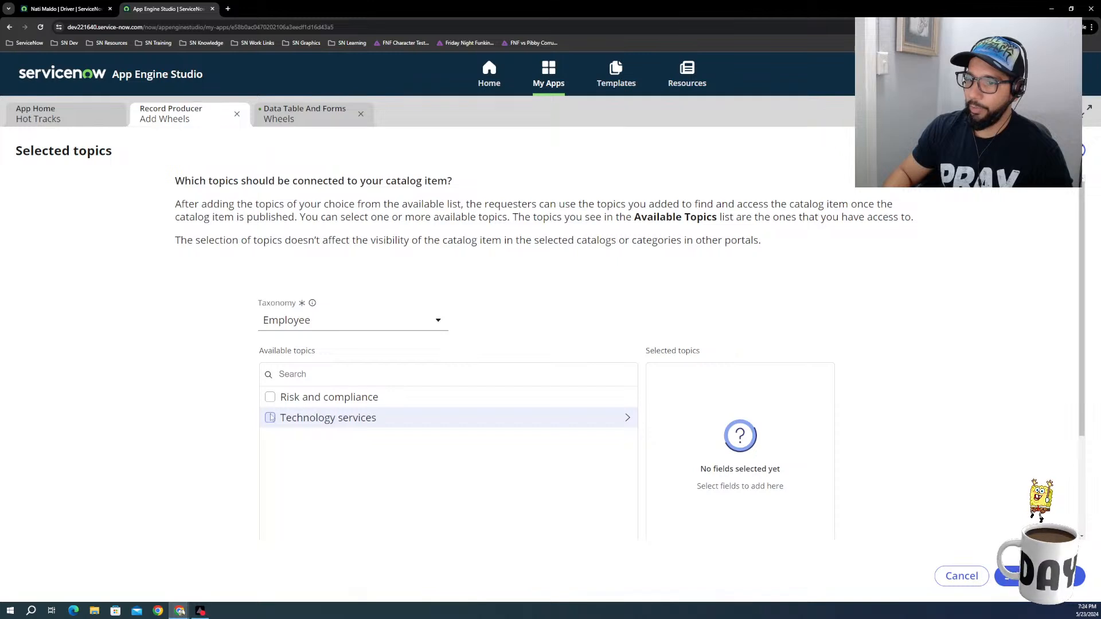
left_click(270, 419)
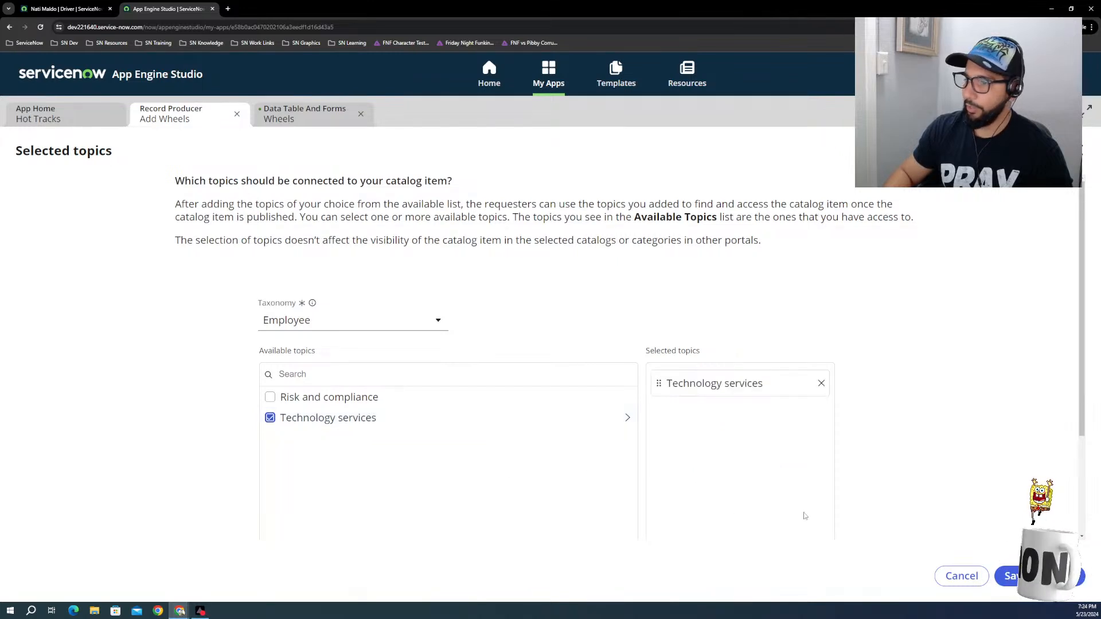
scroll(803, 514, "down", 3)
left_click(1040, 577)
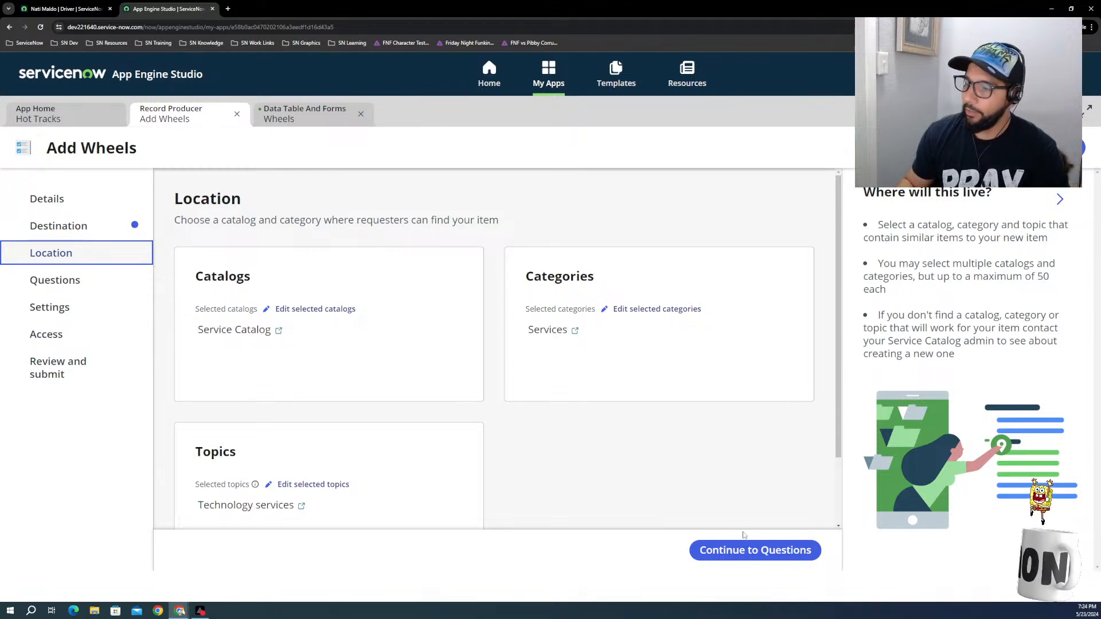
Step: Continue to the Questions section and start a new Text question with the Single-line subtype
left_click(748, 549)
left_click(738, 252)
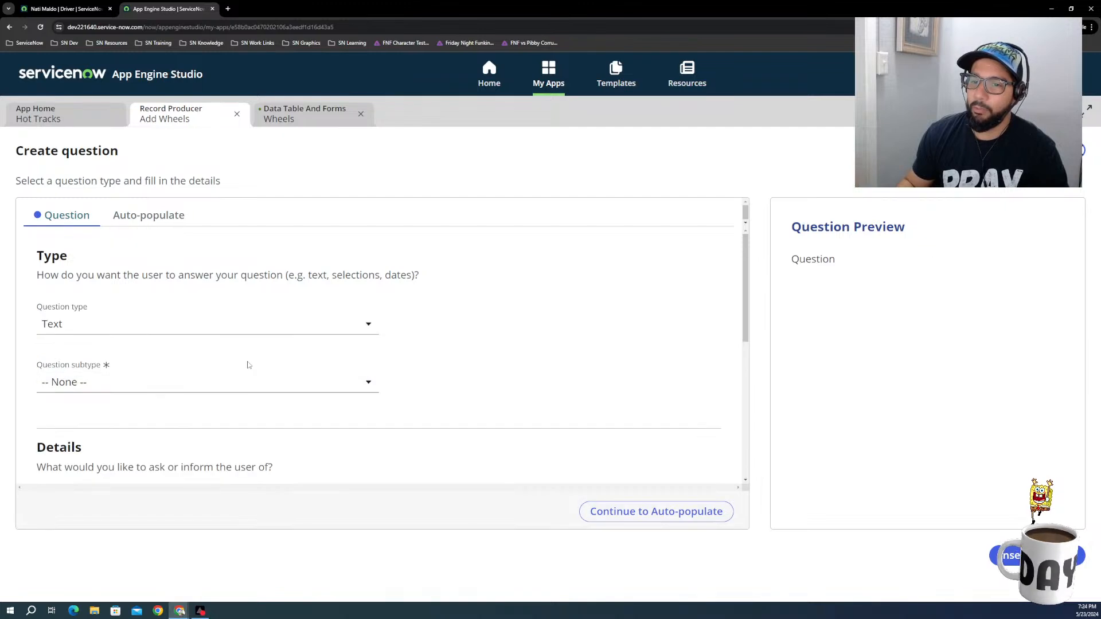
left_click(317, 382)
left_click(75, 421)
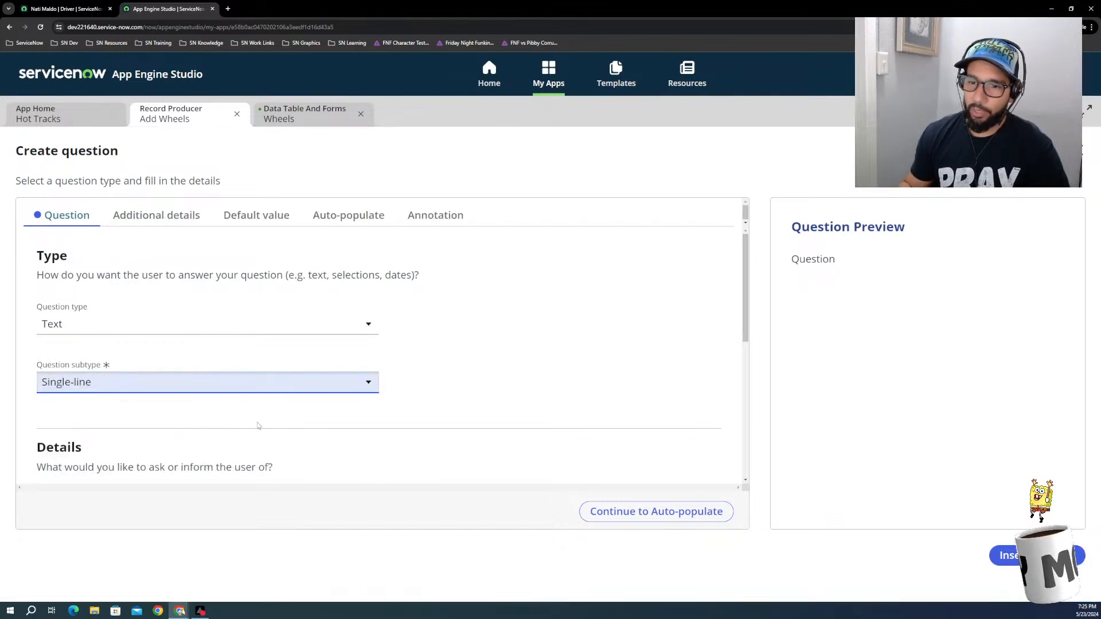
Step: Map the new question to a specific table field, choosing Model
scroll(341, 404, "down", 2)
scroll(341, 403, "down", 1)
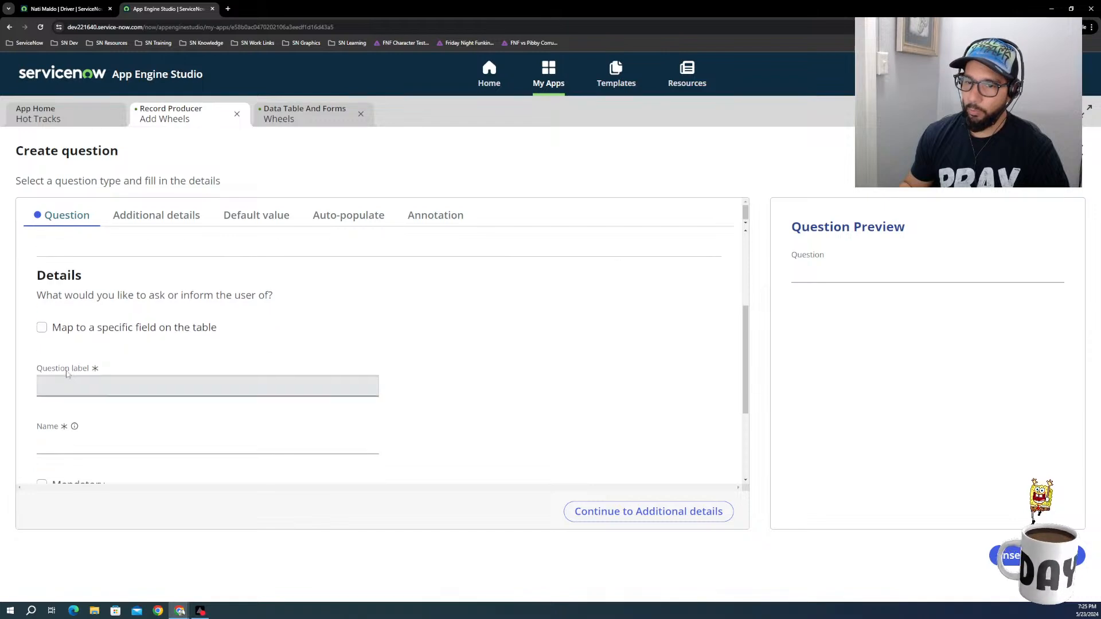
left_click(42, 327)
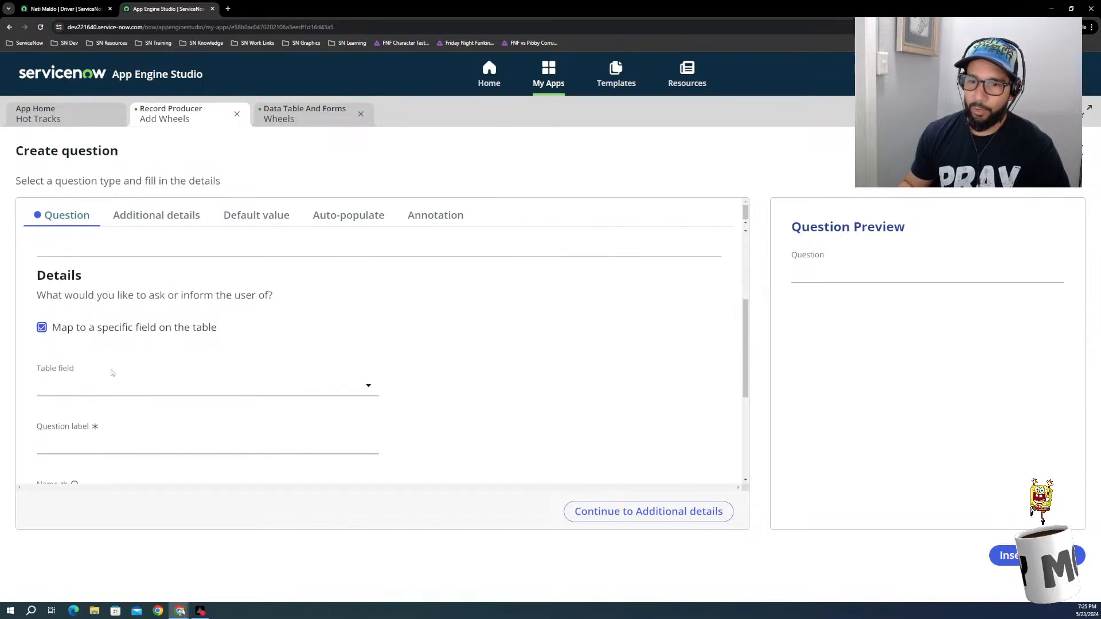
left_click(114, 384)
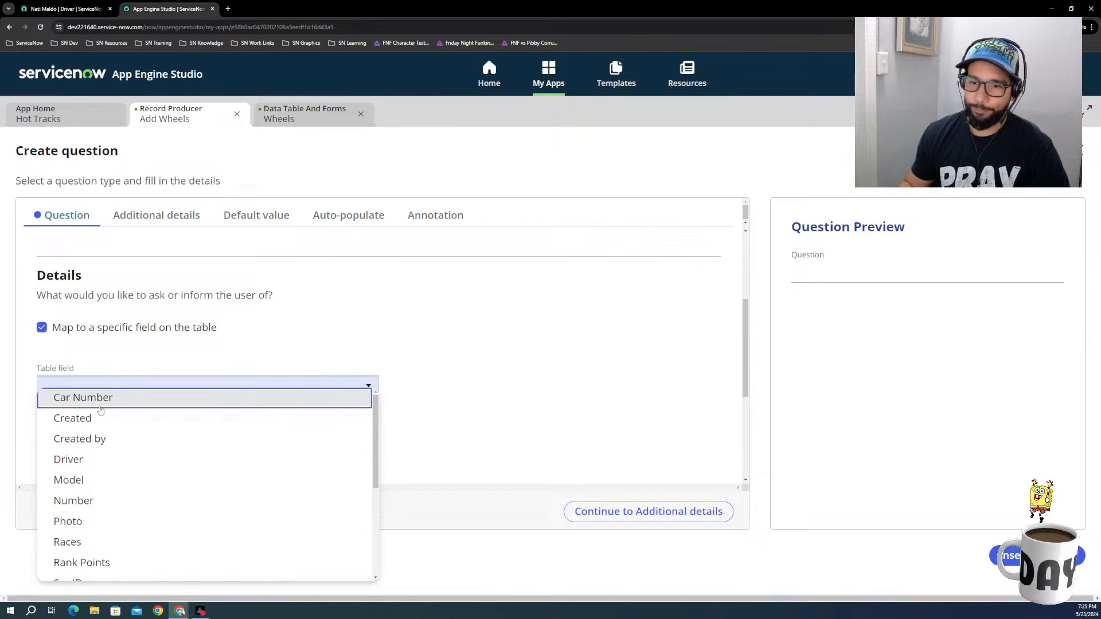
left_click(89, 480)
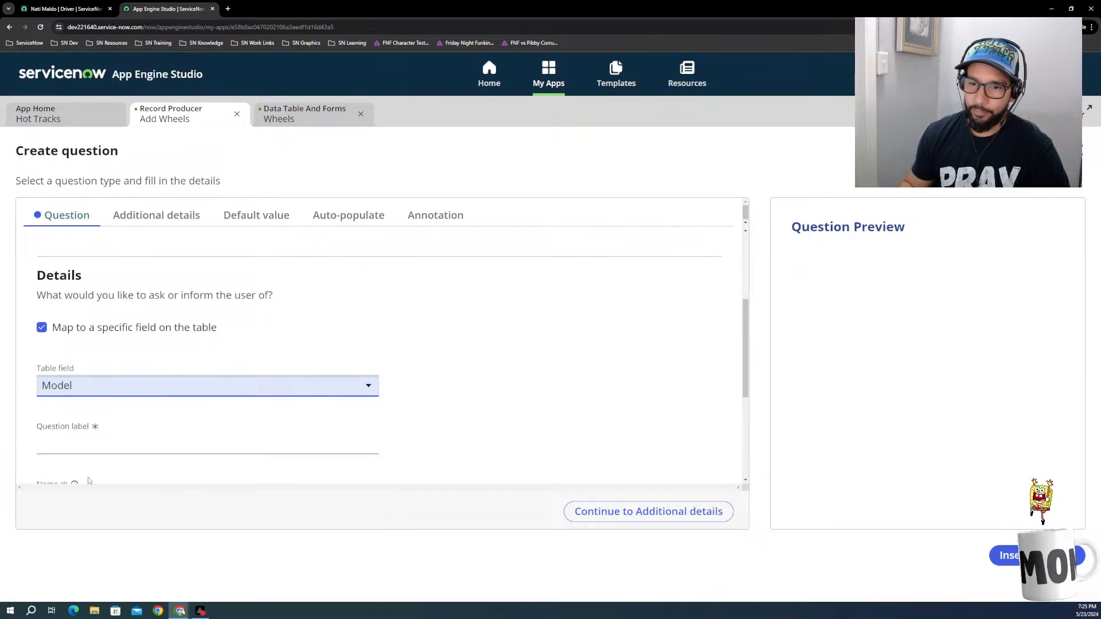
Step: Label the question Model and make it mandatory
left_click(97, 446)
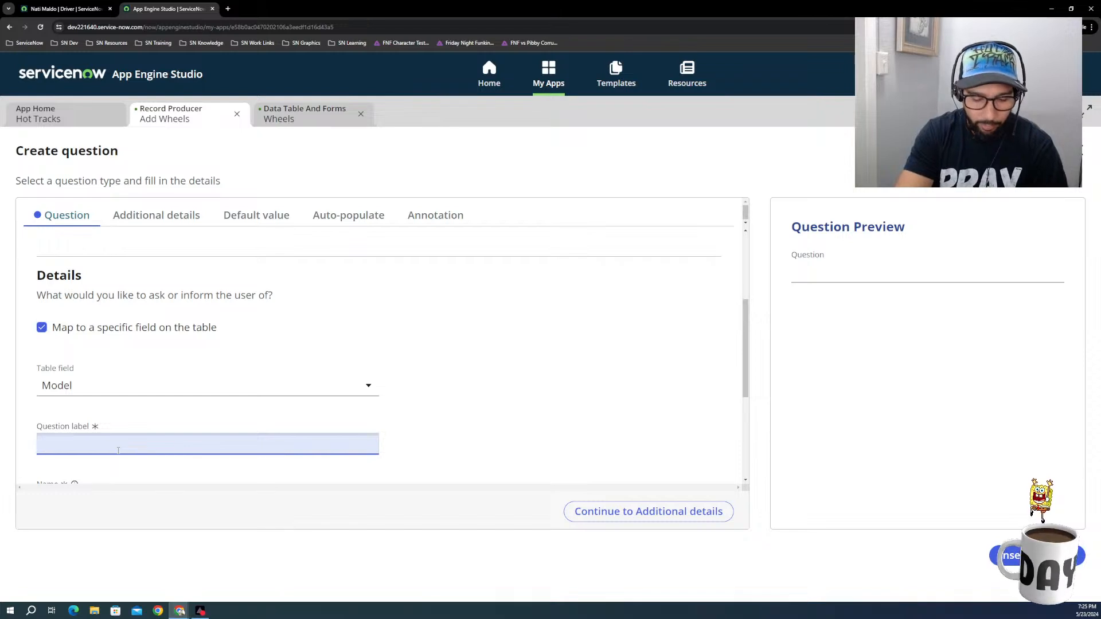
type("Model")
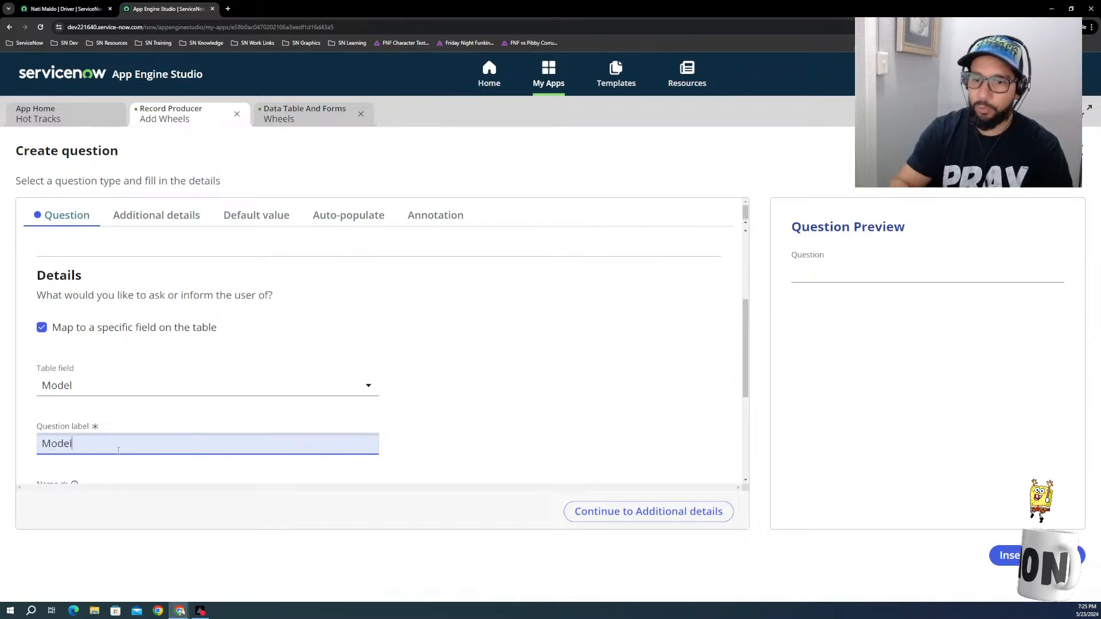
scroll(191, 387, "down", 3)
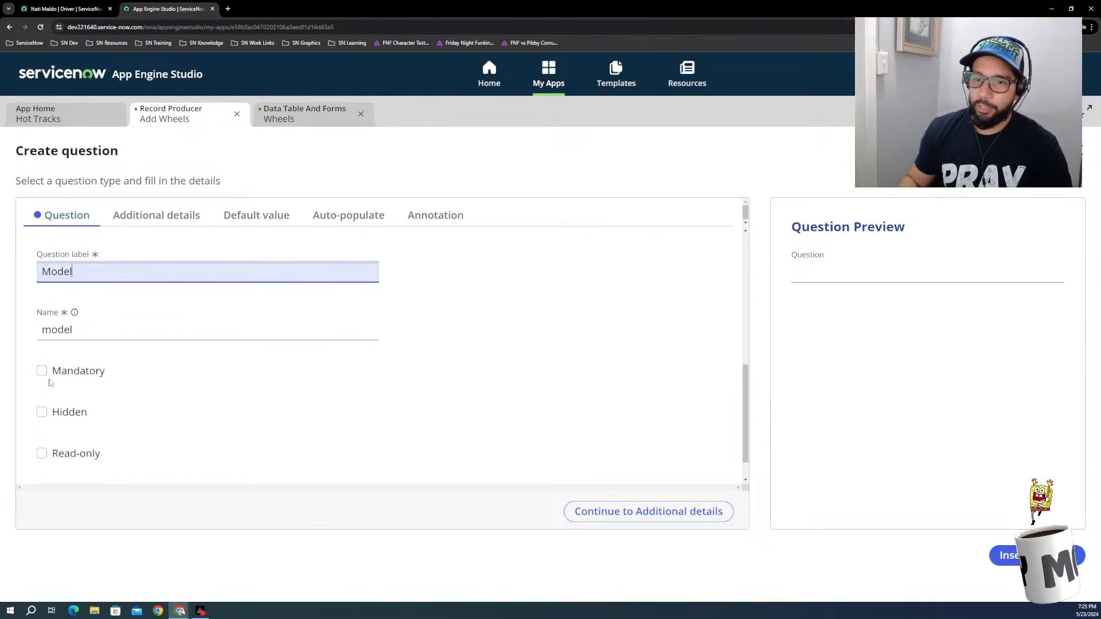
left_click(42, 372)
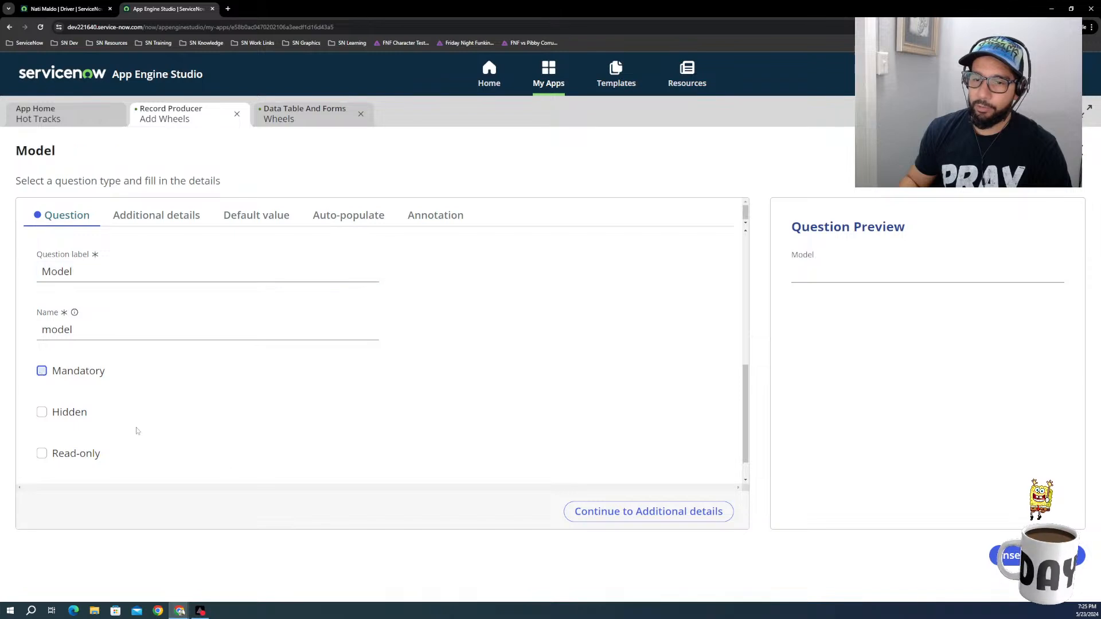
Step: Review the Model question's additional details and default value settings, leaving them blank, and insert the question into the form
left_click(166, 223)
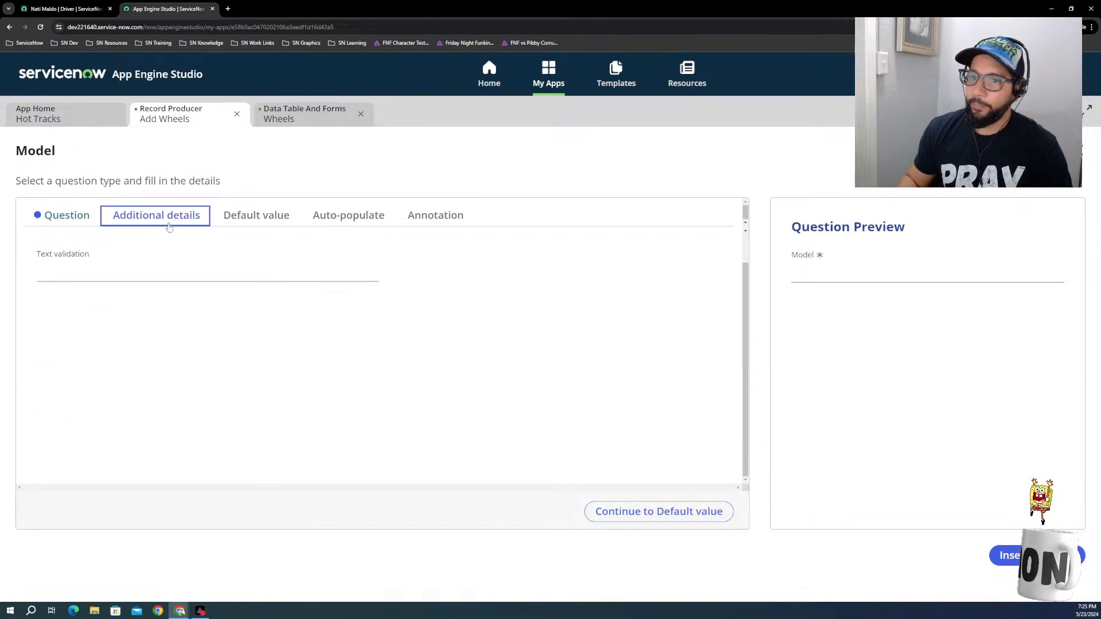
left_click(269, 224)
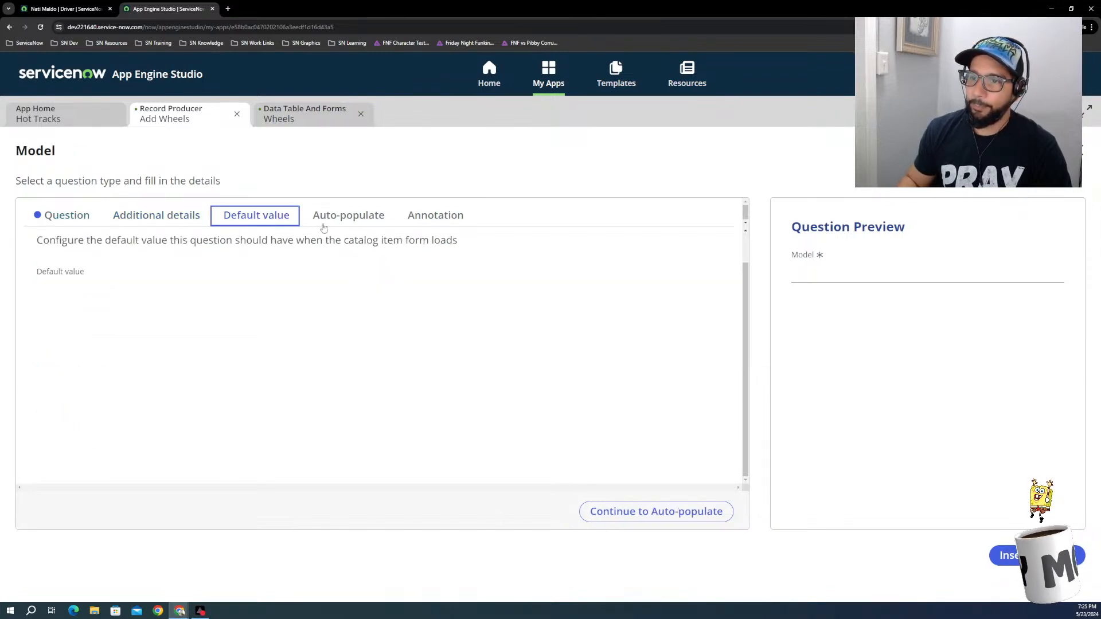
left_click(1008, 555)
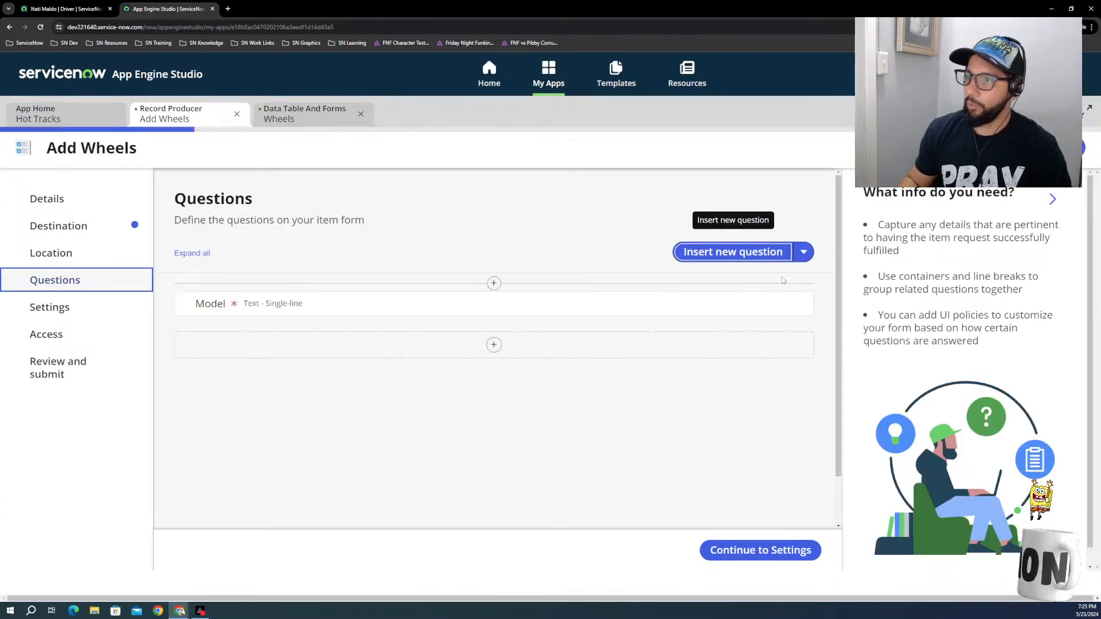
Step: Start another Text question with the Single-line subtype and map it to the Driver table field
left_click(765, 252)
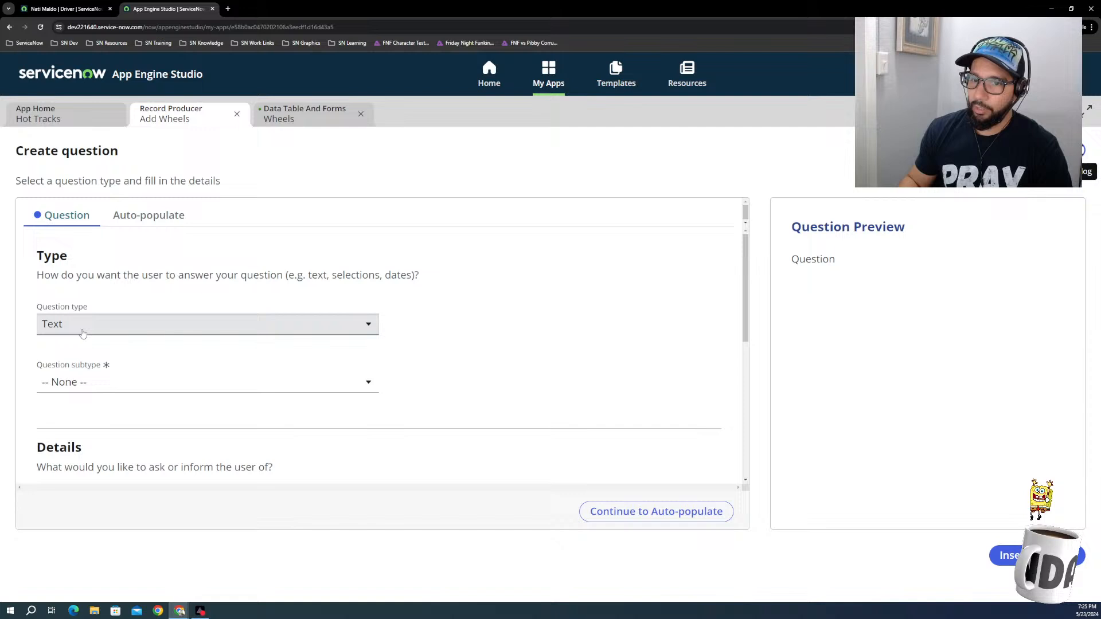
left_click(109, 382)
left_click(118, 418)
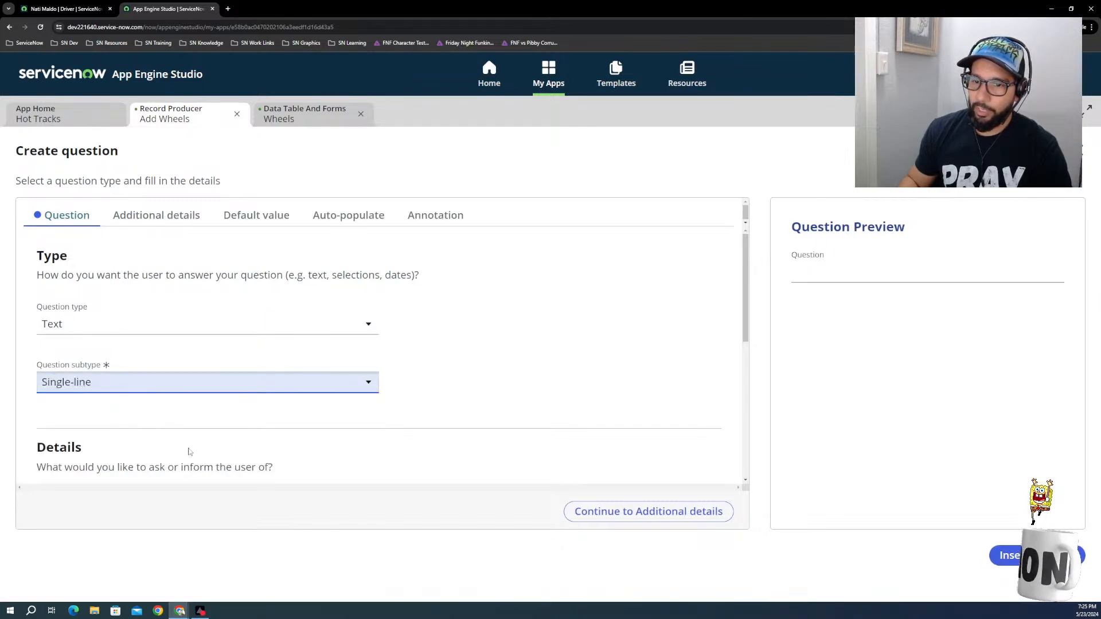
scroll(187, 449, "down", 3)
left_click(47, 327)
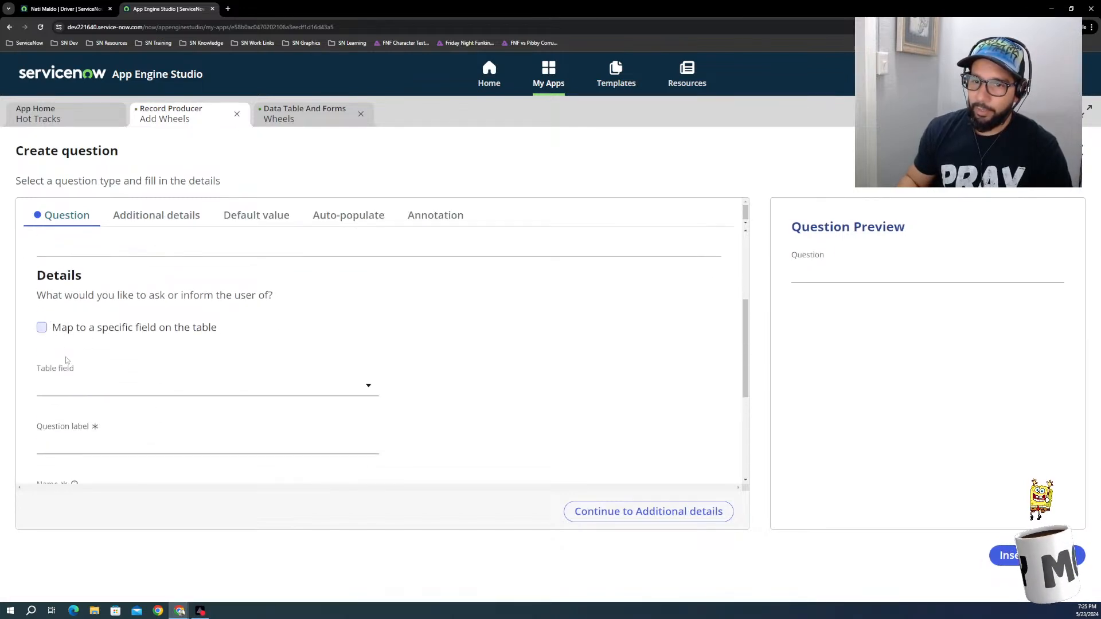
left_click(115, 383)
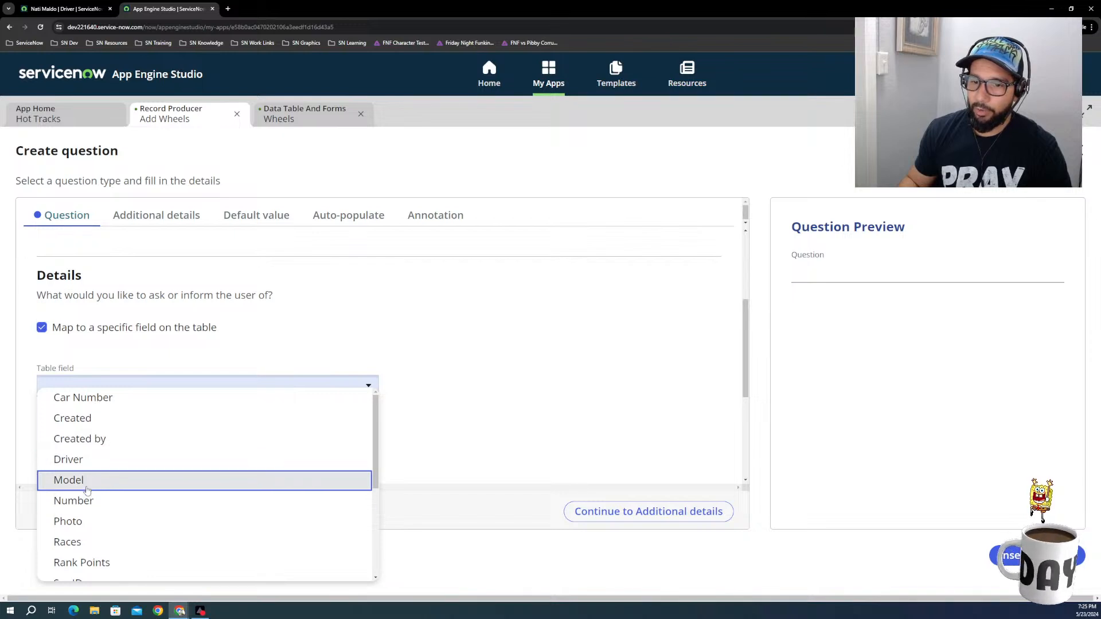
left_click(81, 461)
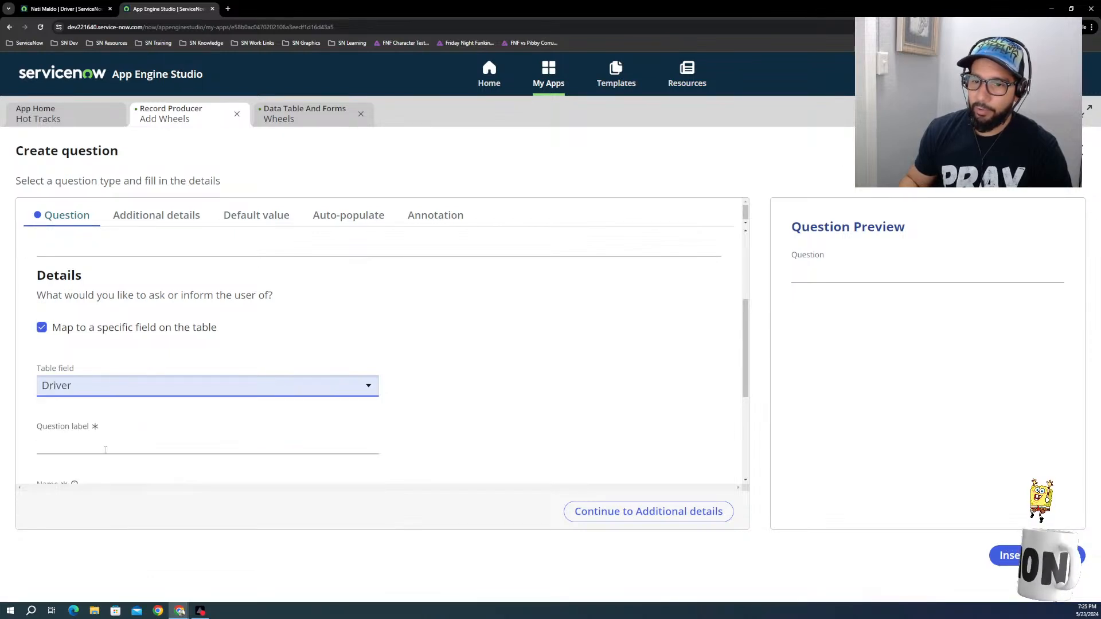
Step: Label the new question Driver
left_click(187, 439)
scroll(188, 439, "down", 1)
scroll(188, 439, "down", 1)
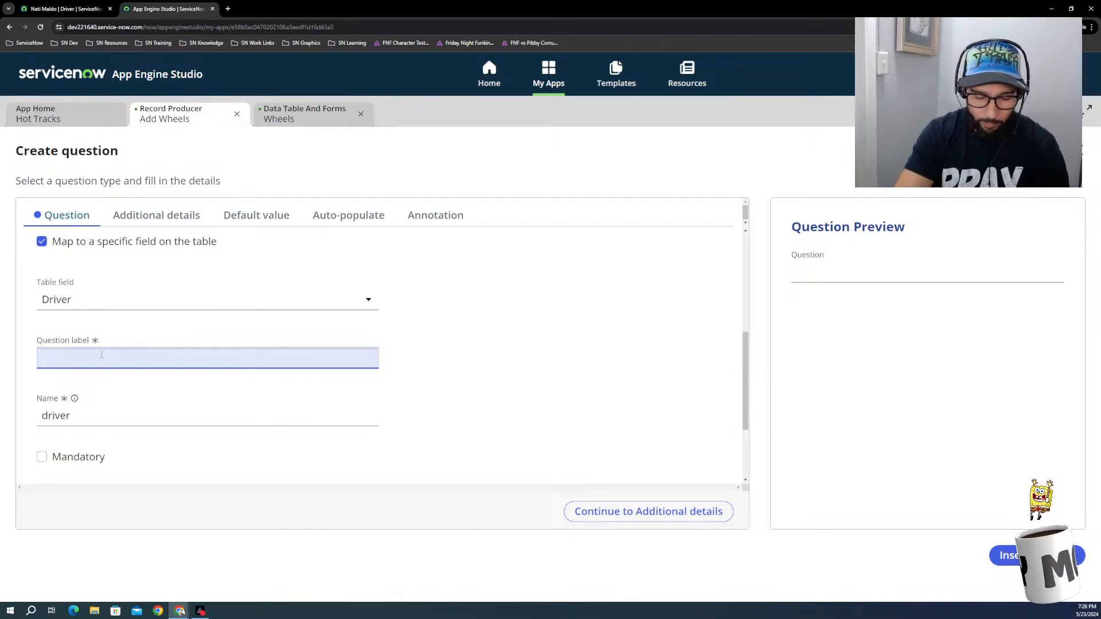
type("D")
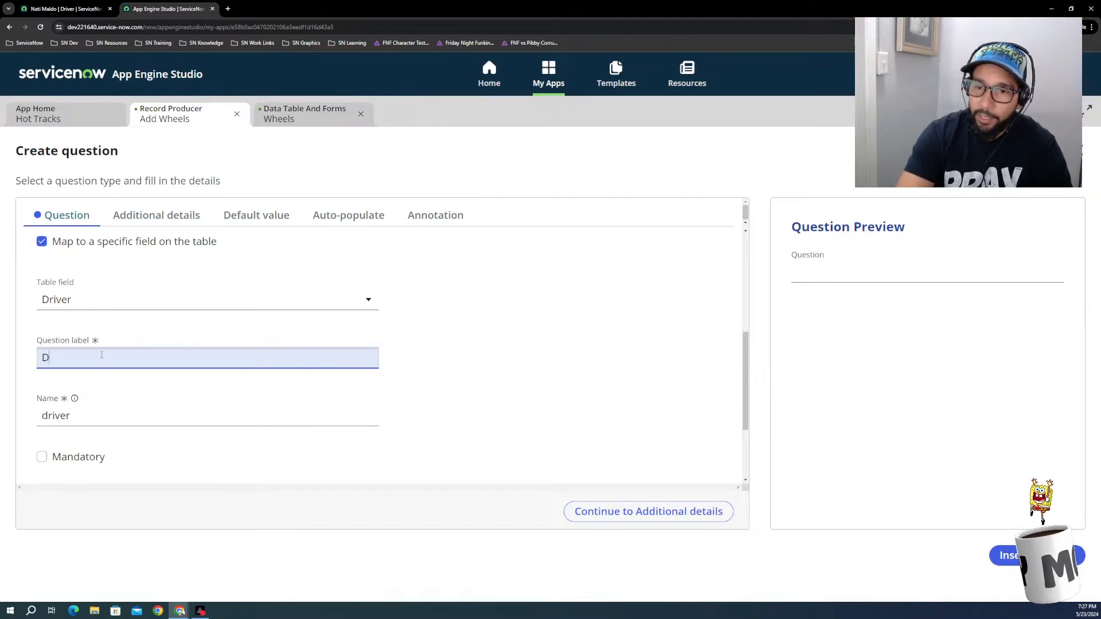
type("ri")
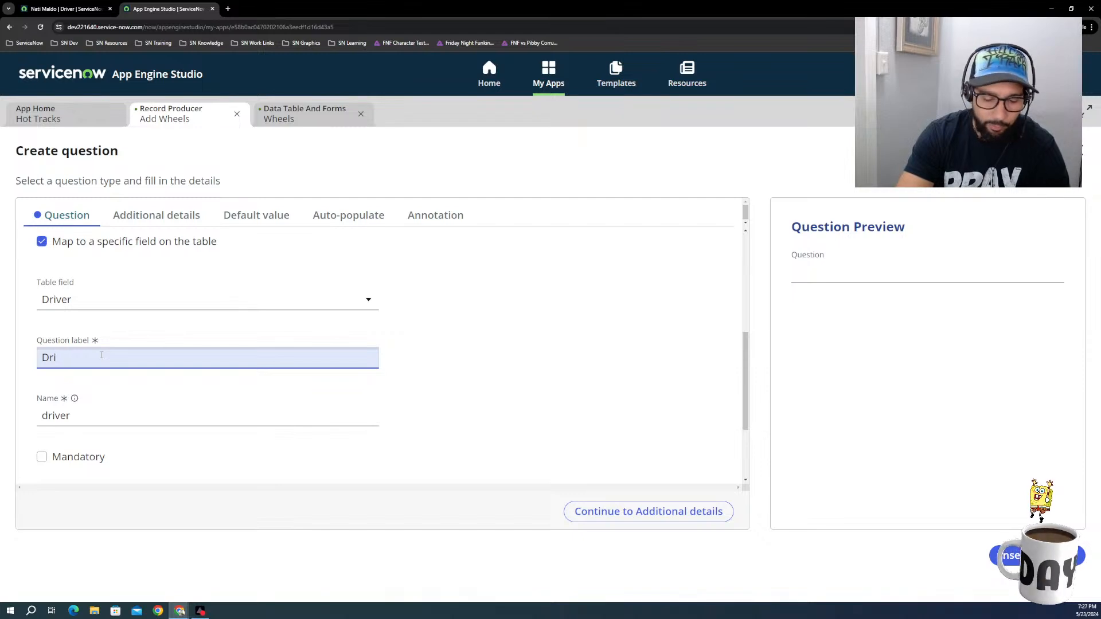
type("ver")
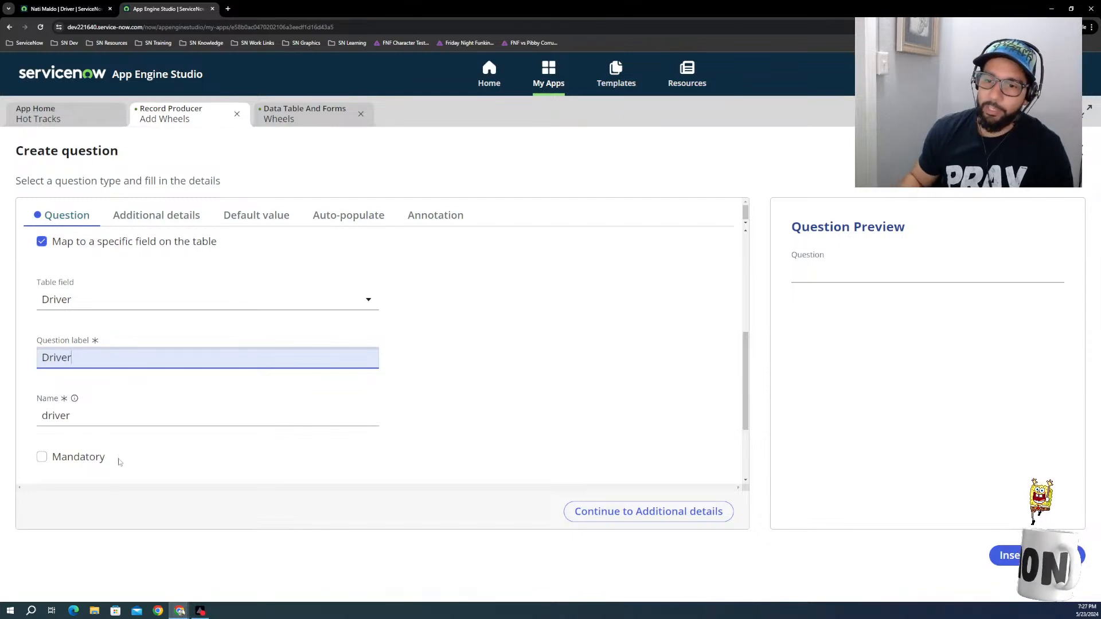
Step: Review the Driver question's remaining settings without setting a default value, and insert the question into the form
left_click(602, 438)
scroll(315, 381, "down", 1)
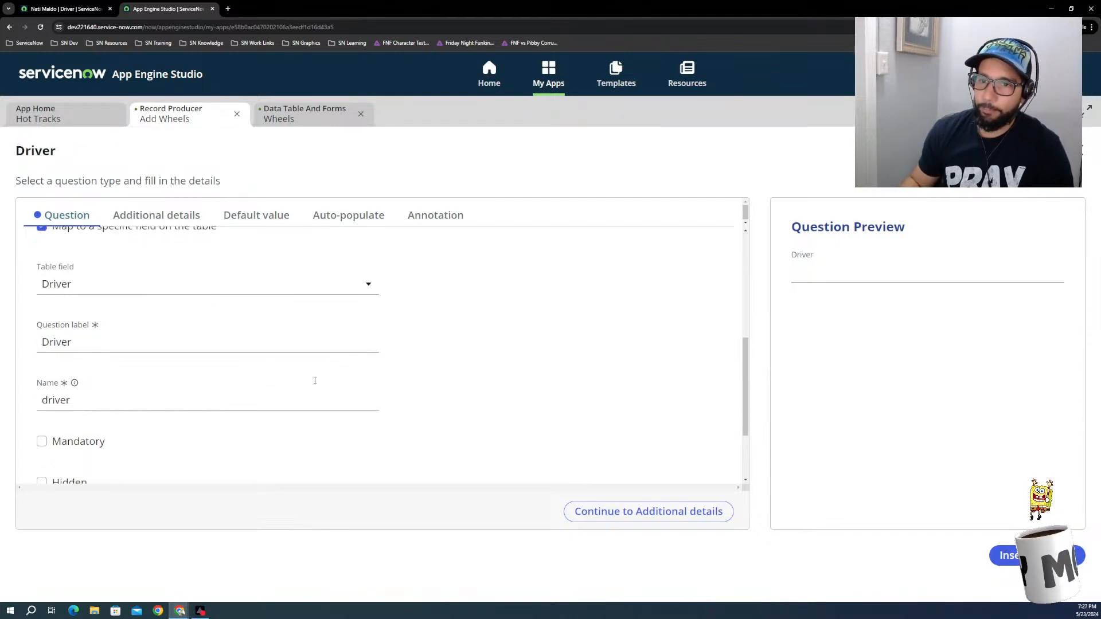
scroll(315, 380, "down", 2)
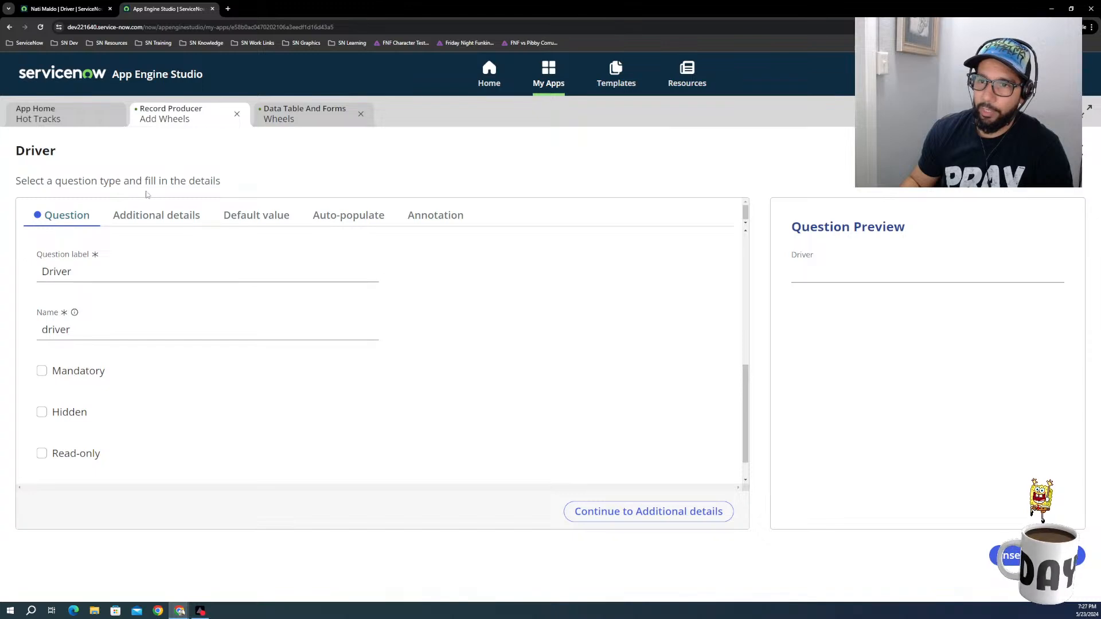
left_click(154, 216)
left_click(256, 221)
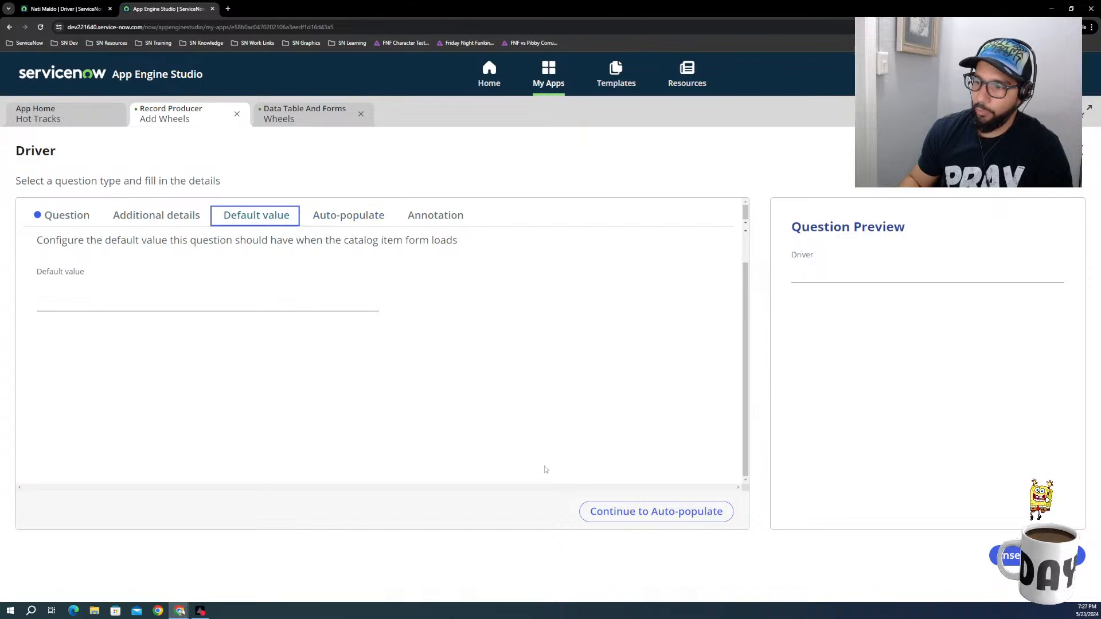
left_click(647, 513)
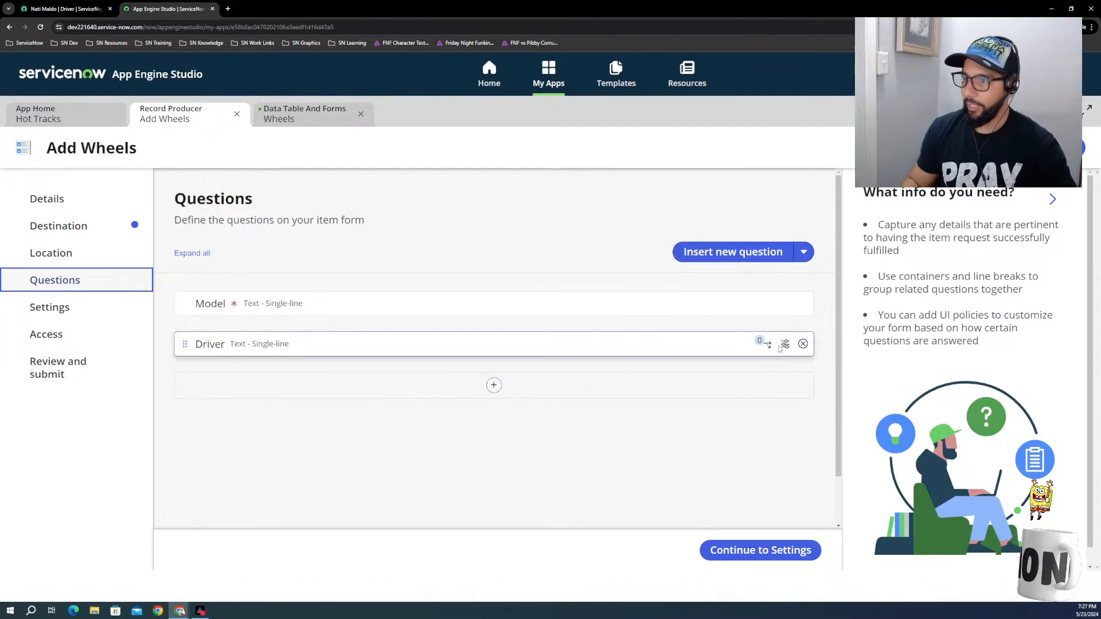
Step: Reopen the Driver question and change it to a Choice question with the Dropdown (values from a table) subtype
left_click(786, 344)
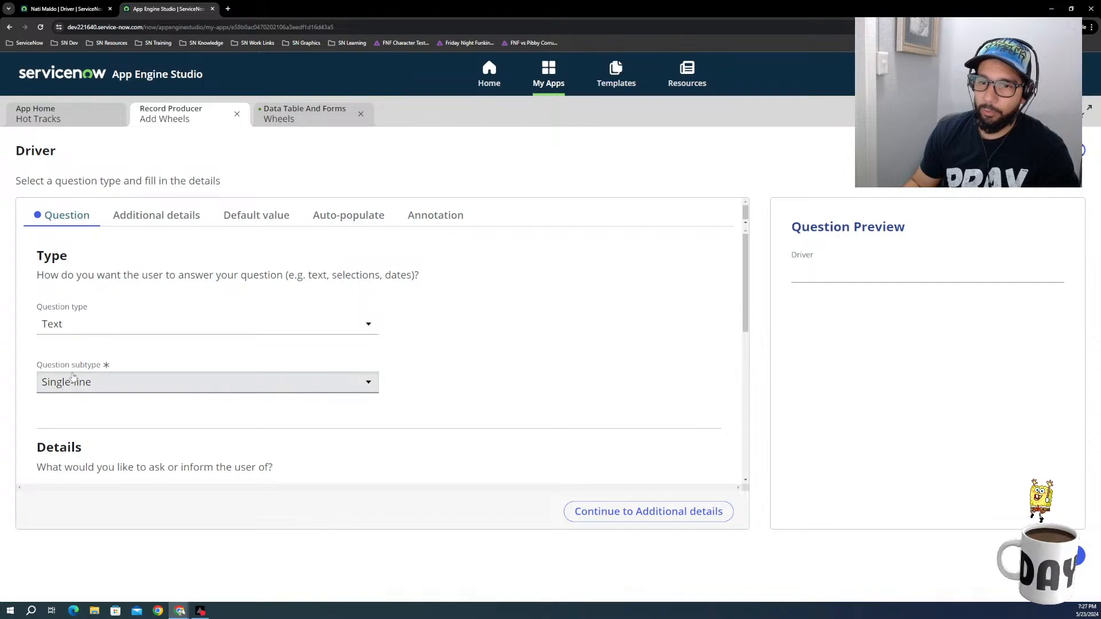
left_click(81, 330)
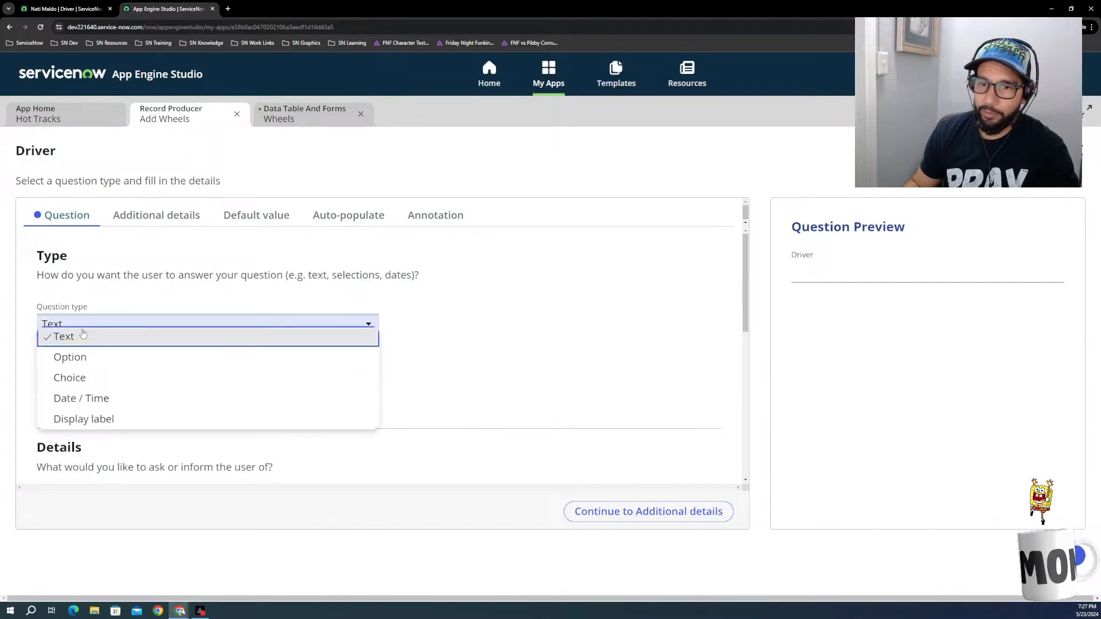
left_click(89, 380)
left_click(105, 383)
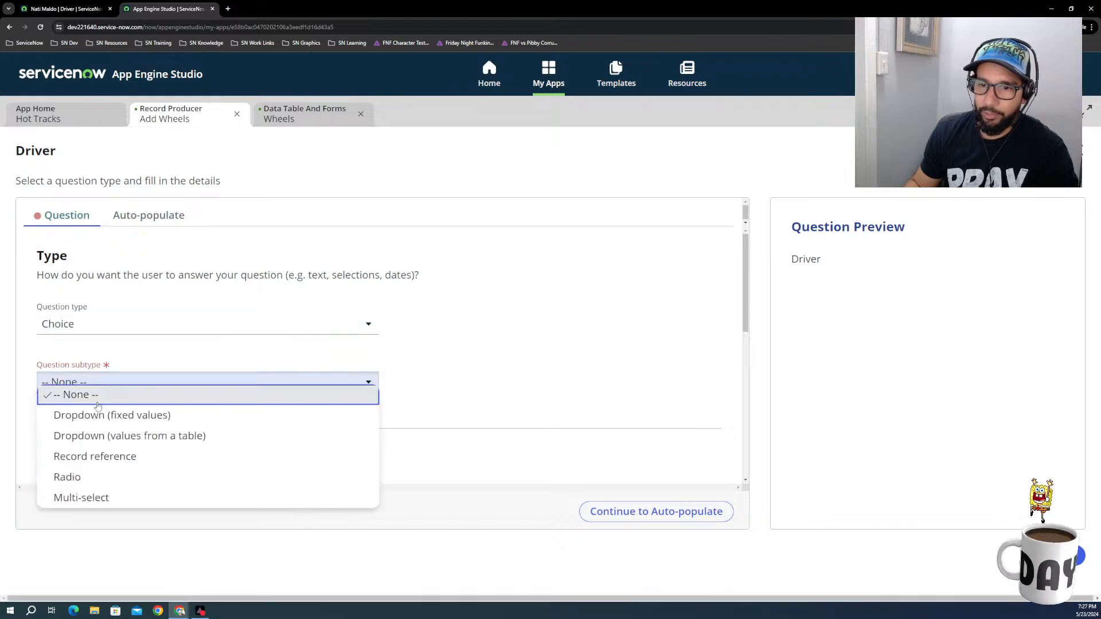
left_click(105, 437)
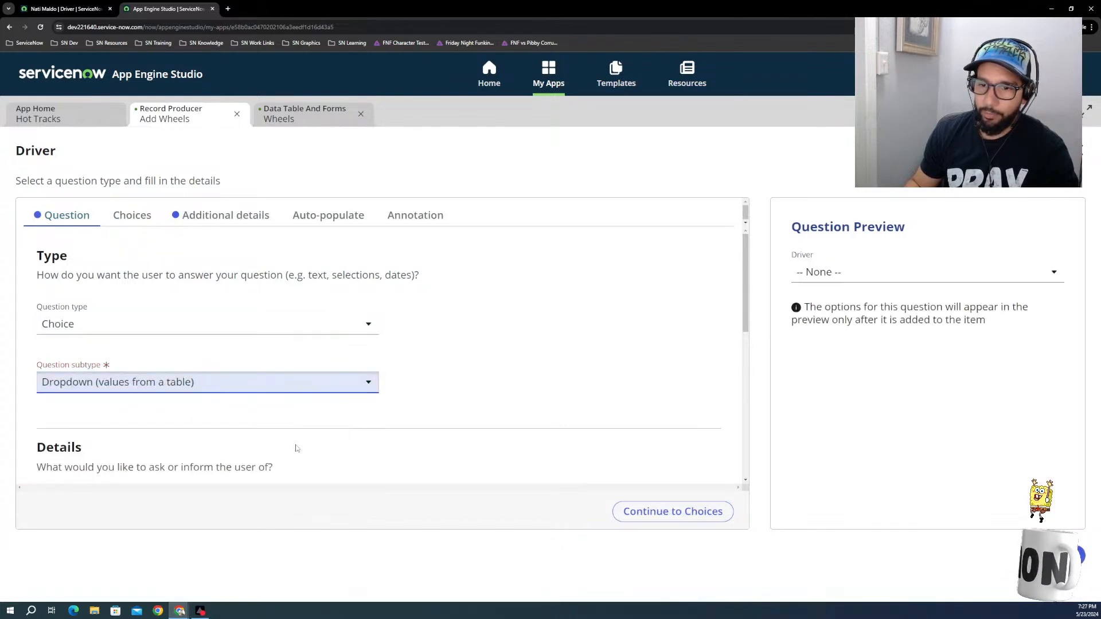
Step: Try sourcing the Driver dropdown's options from the User table and look through its fields for one to display
scroll(295, 447, "down", 4)
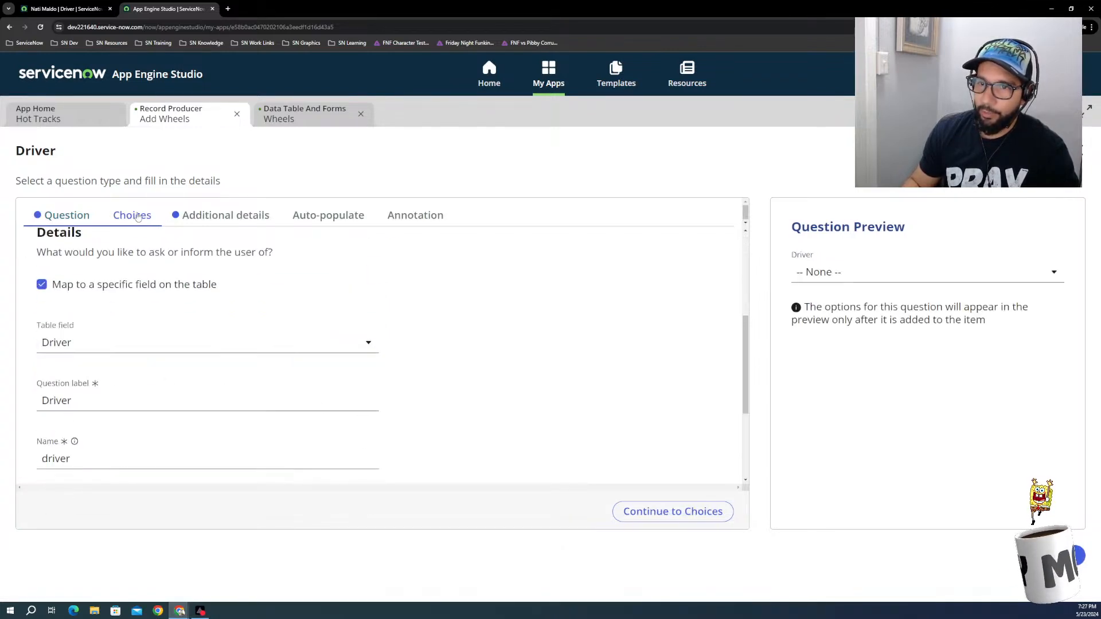
left_click(119, 219)
left_click(223, 223)
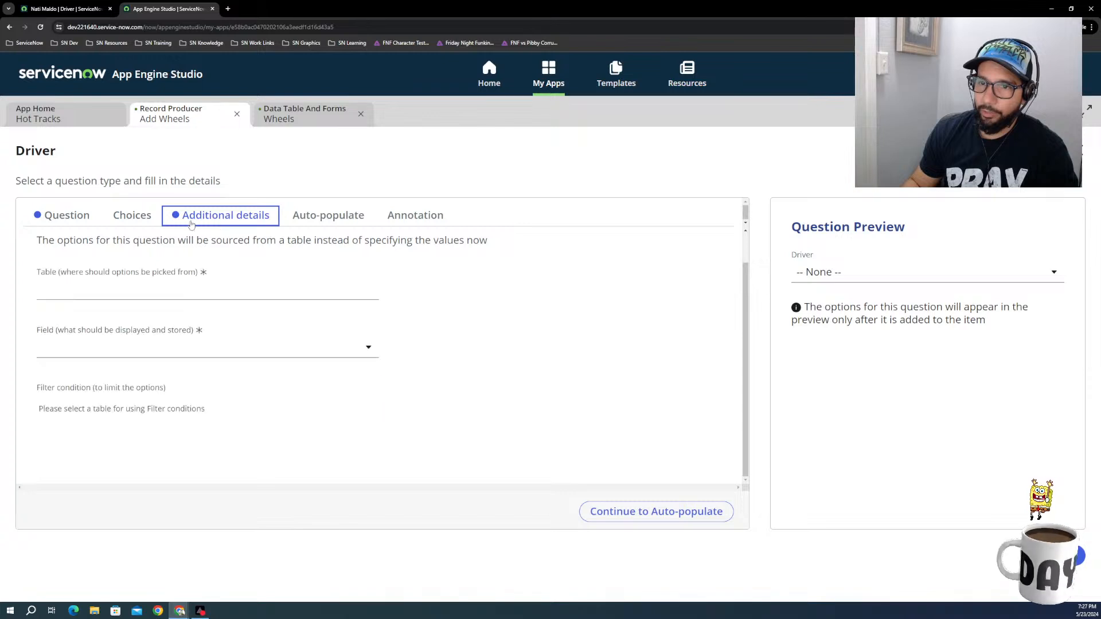
left_click(134, 221)
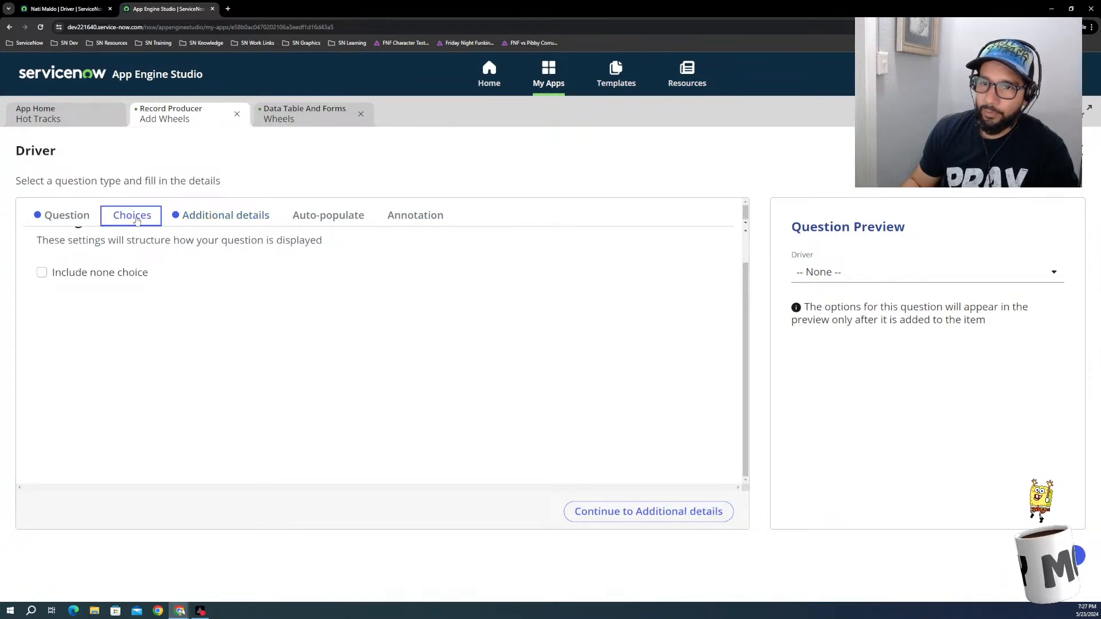
left_click(224, 217)
left_click(132, 290)
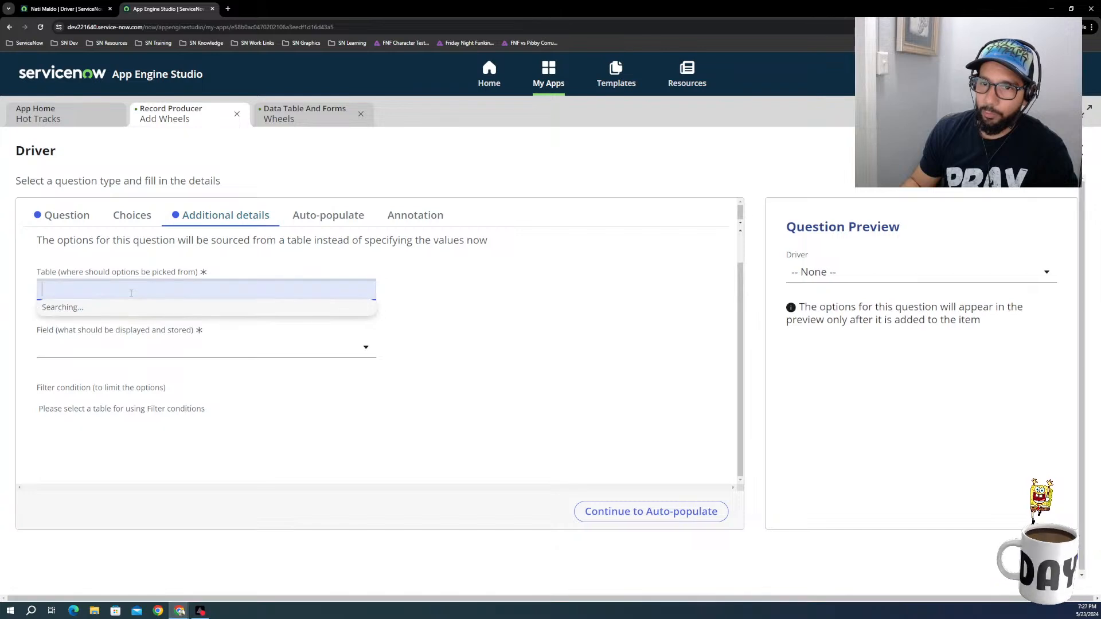
type("user")
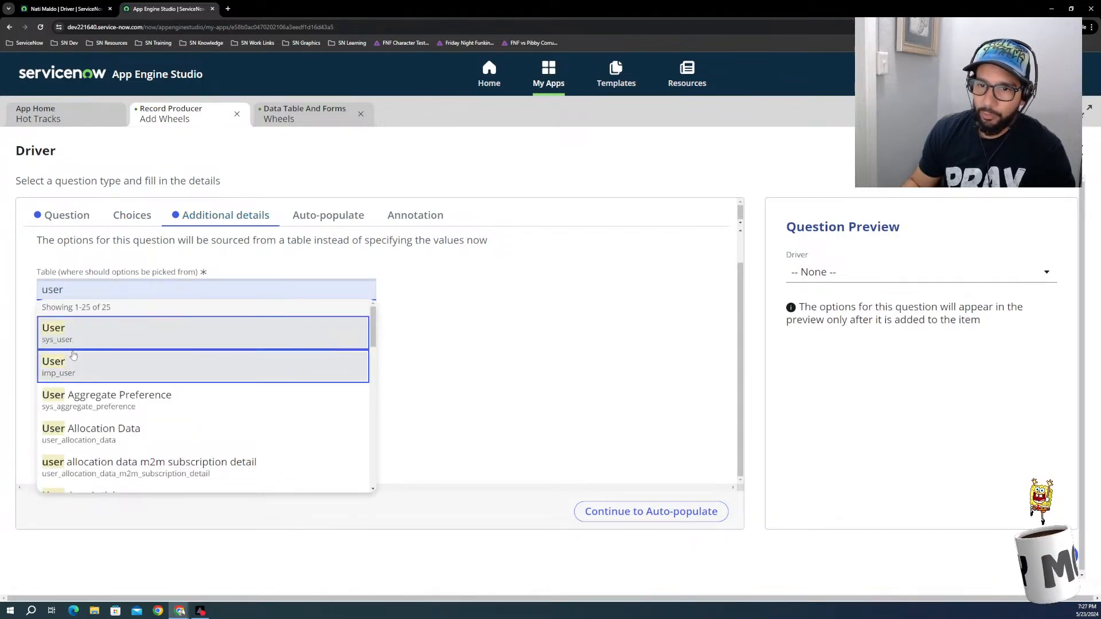
left_click(73, 356)
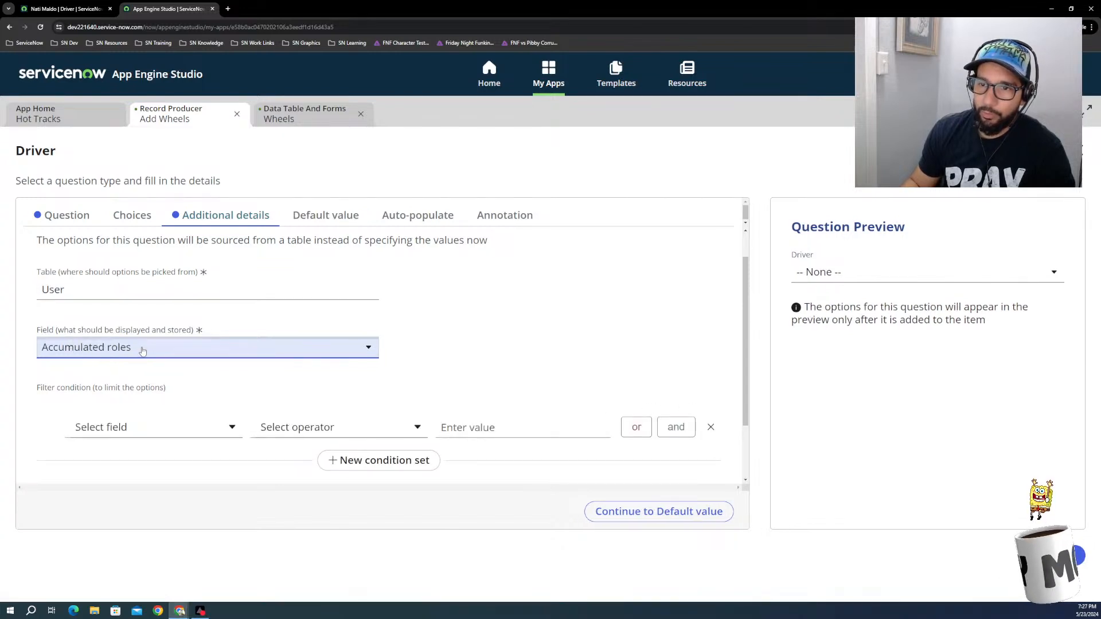
left_click(139, 354)
scroll(132, 424, "down", 3)
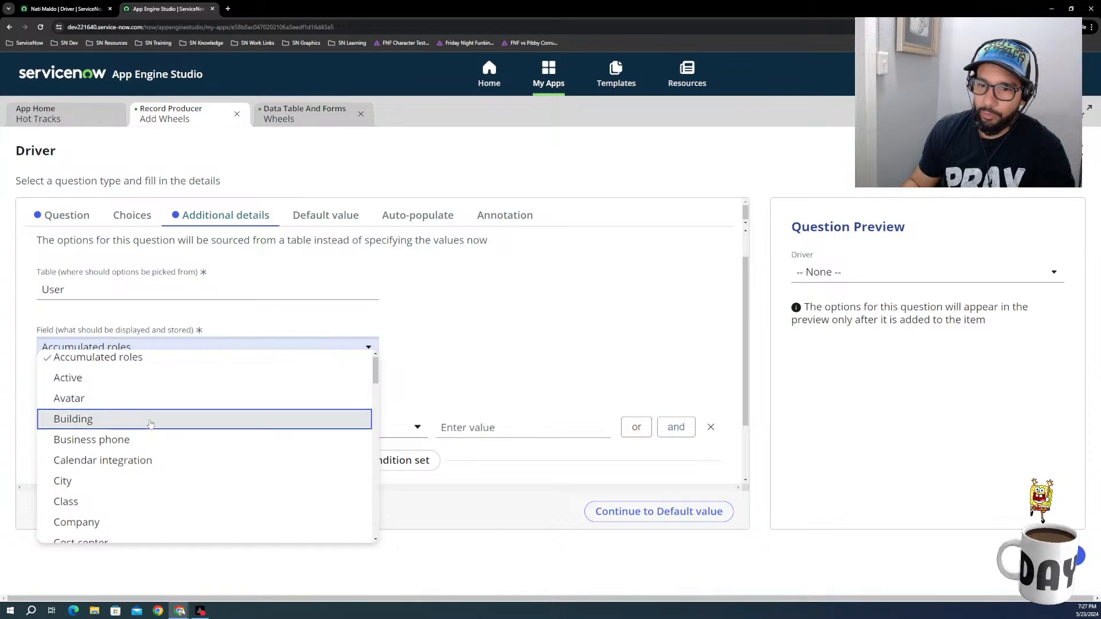
scroll(115, 442, "down", 5)
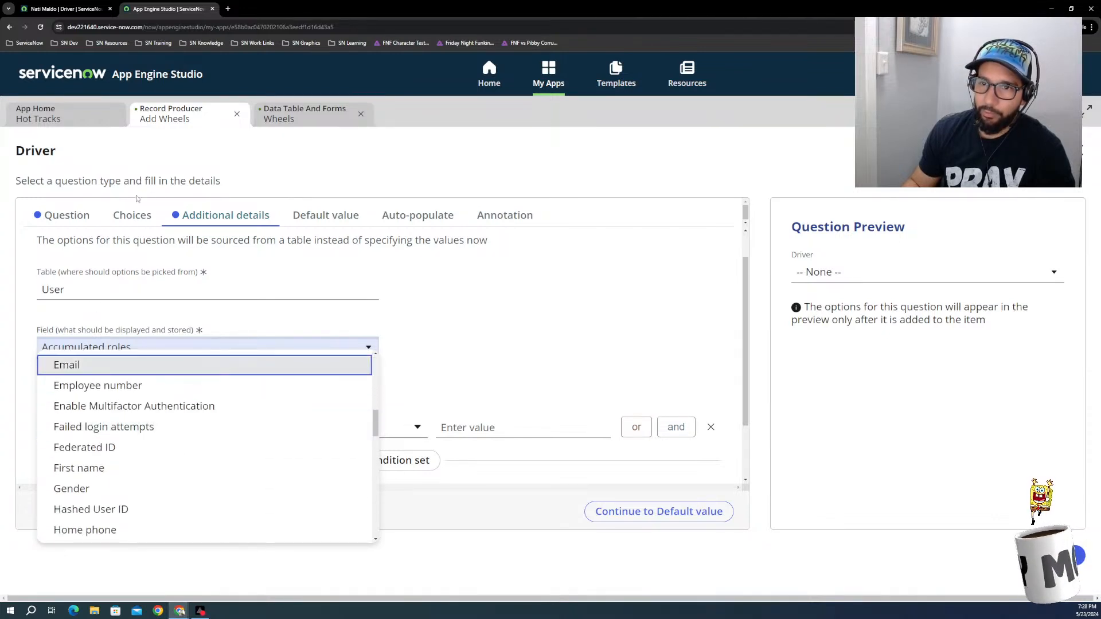
Step: Change the Driver question's subtype to Record reference and open its source table settings
left_click(67, 215)
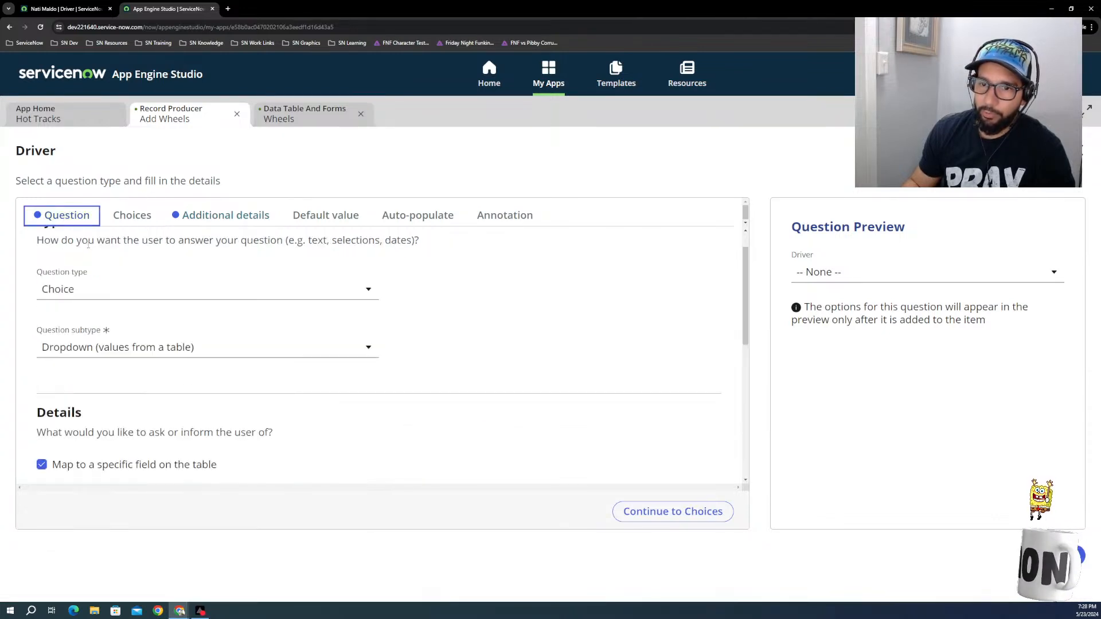
left_click(99, 353)
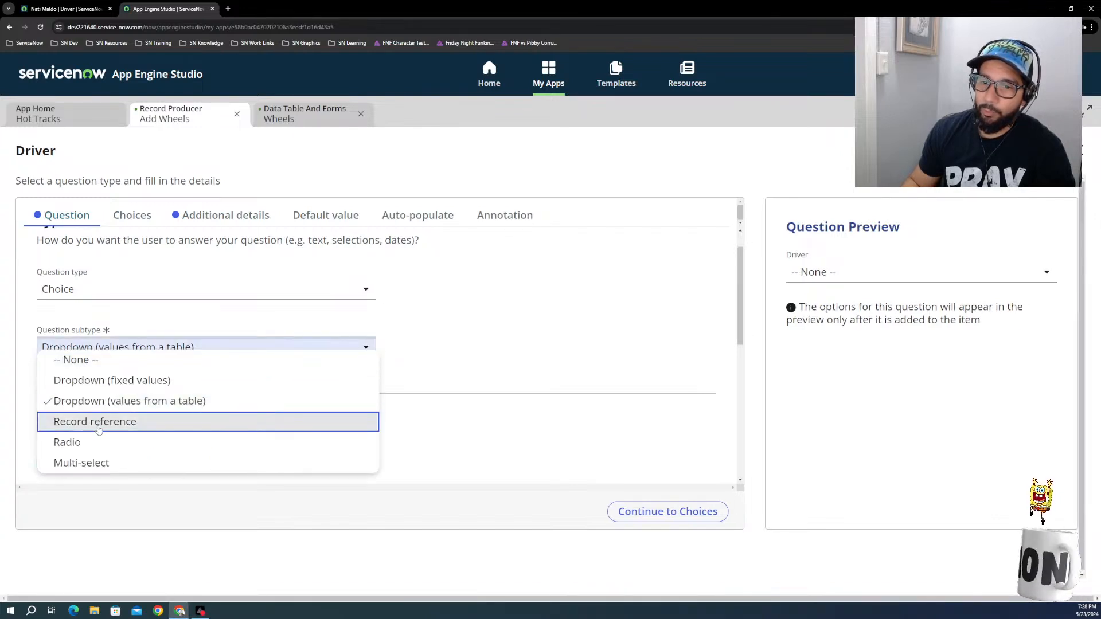
left_click(99, 425)
left_click(167, 215)
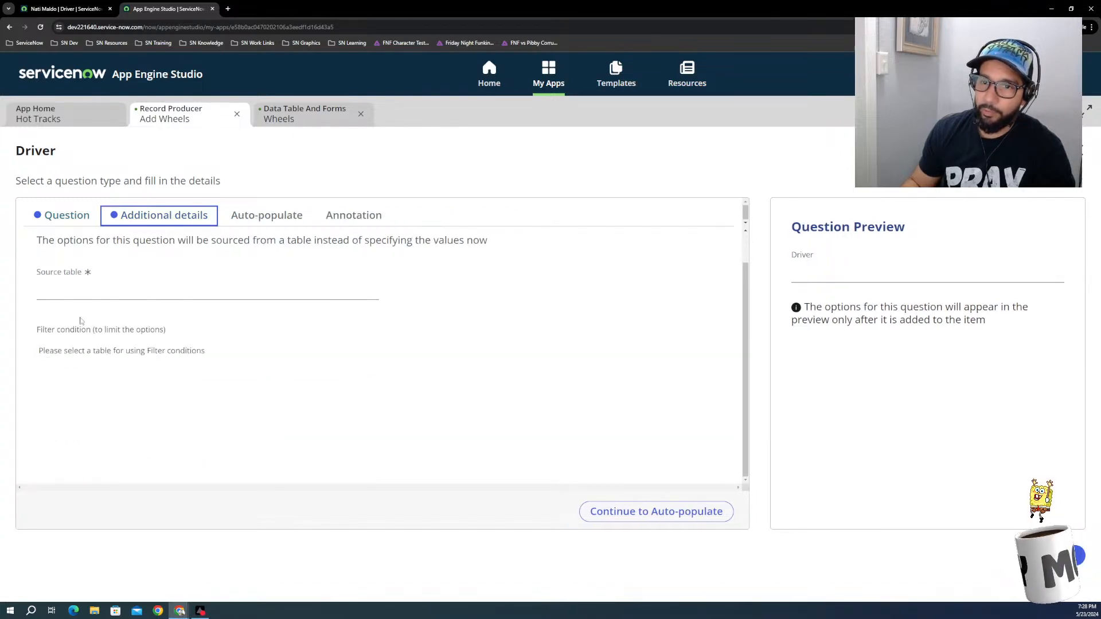
Step: Try the User table as the source table of the Driver record reference question
left_click(60, 292)
type("u")
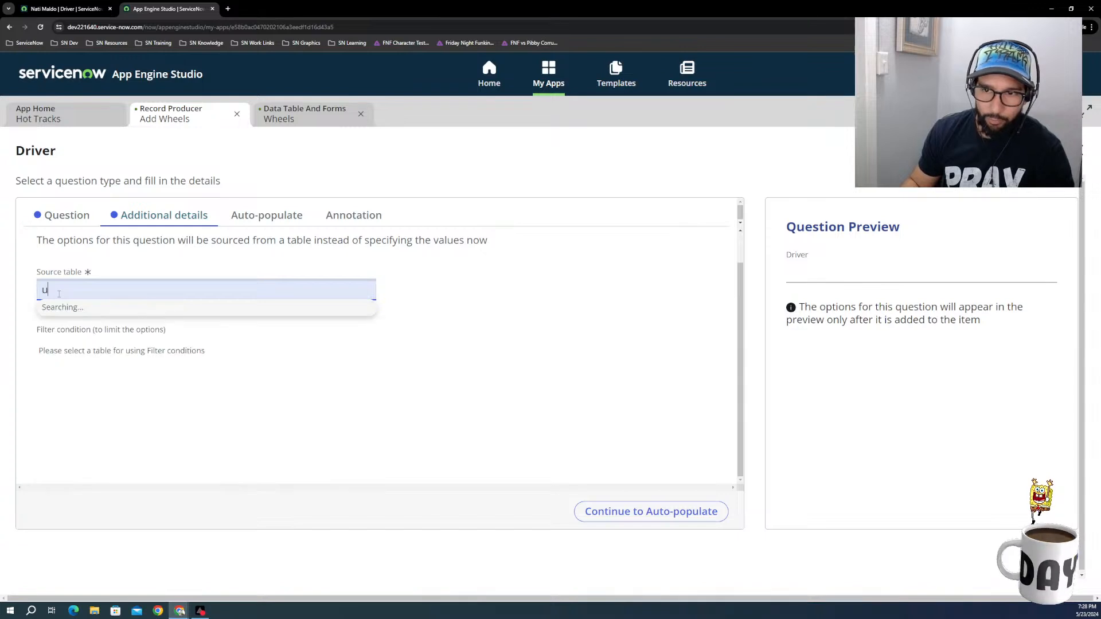
type("ser")
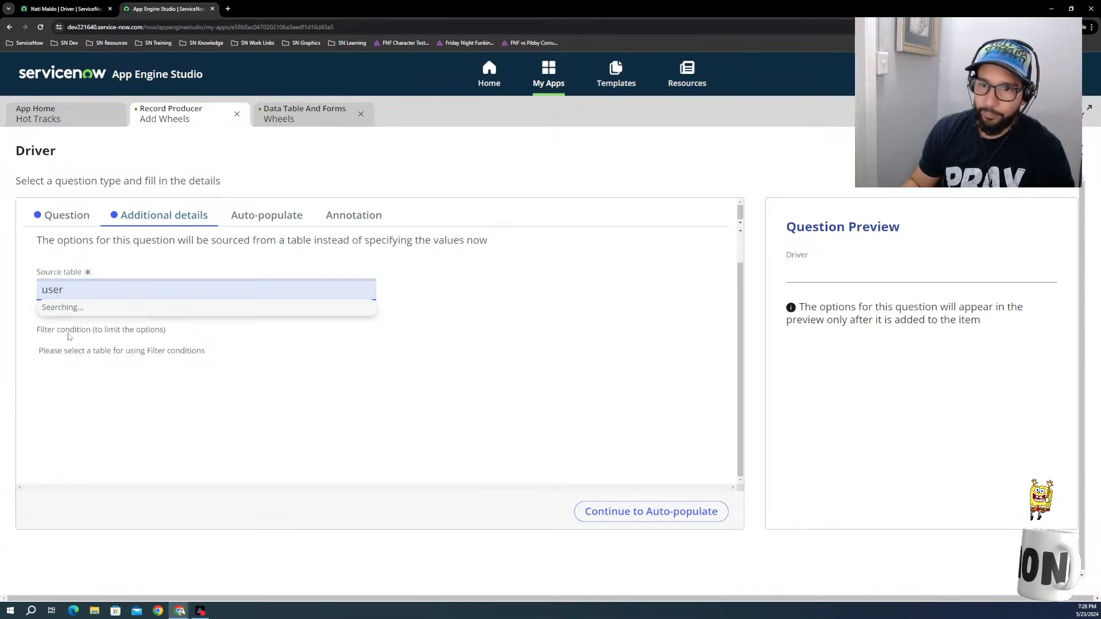
left_click(74, 334)
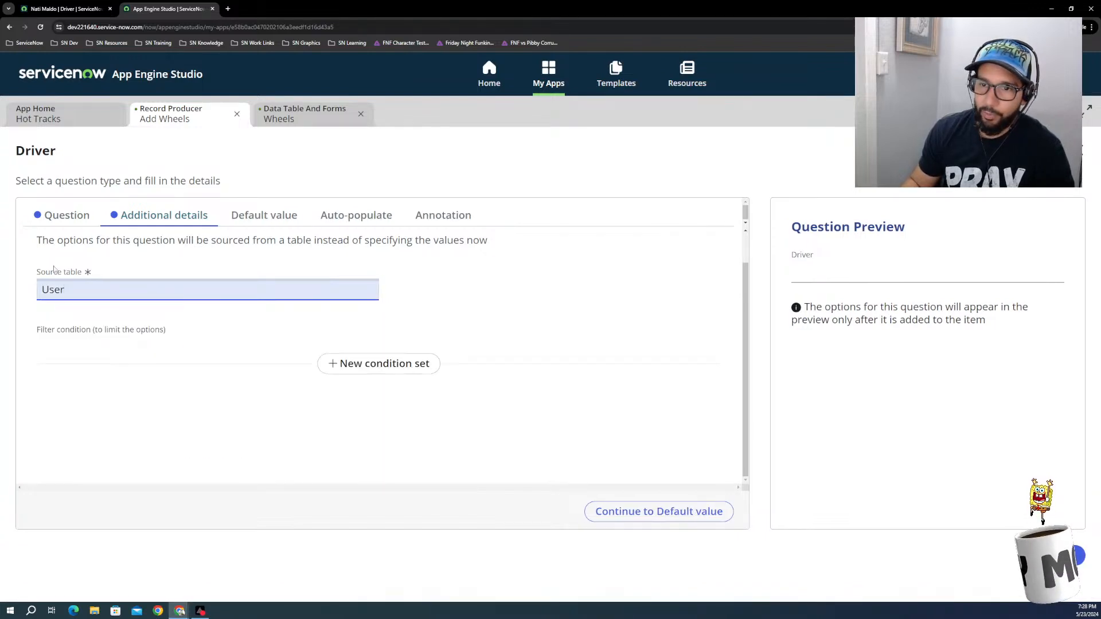
Step: Set the Driver question's source table to Driver and limit its options to records where Active is true
double_click(80, 289)
type("d")
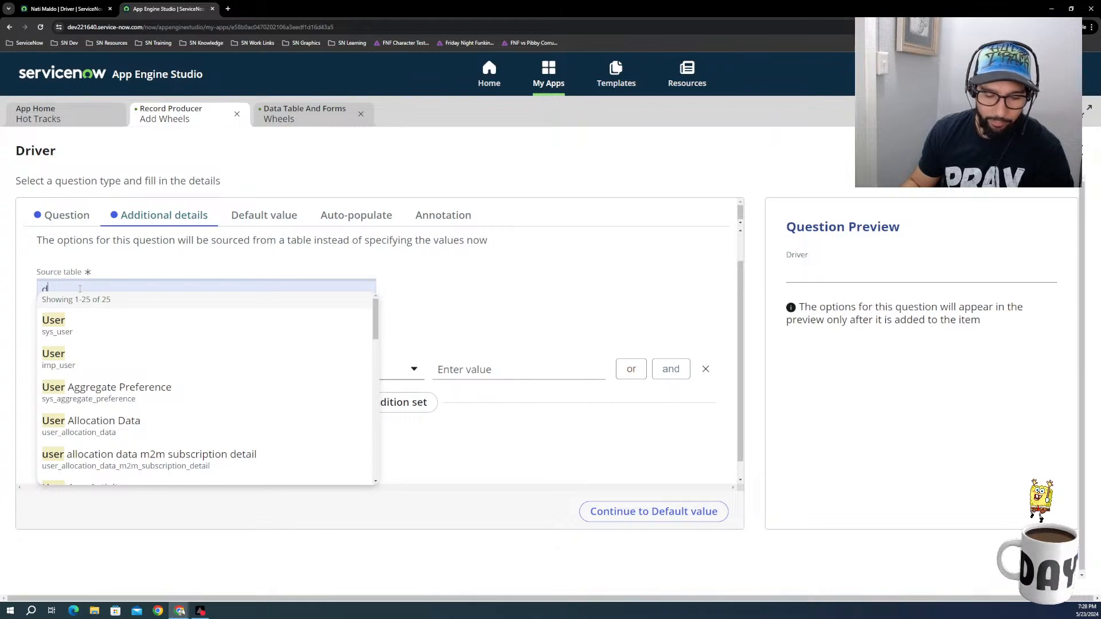
type("river")
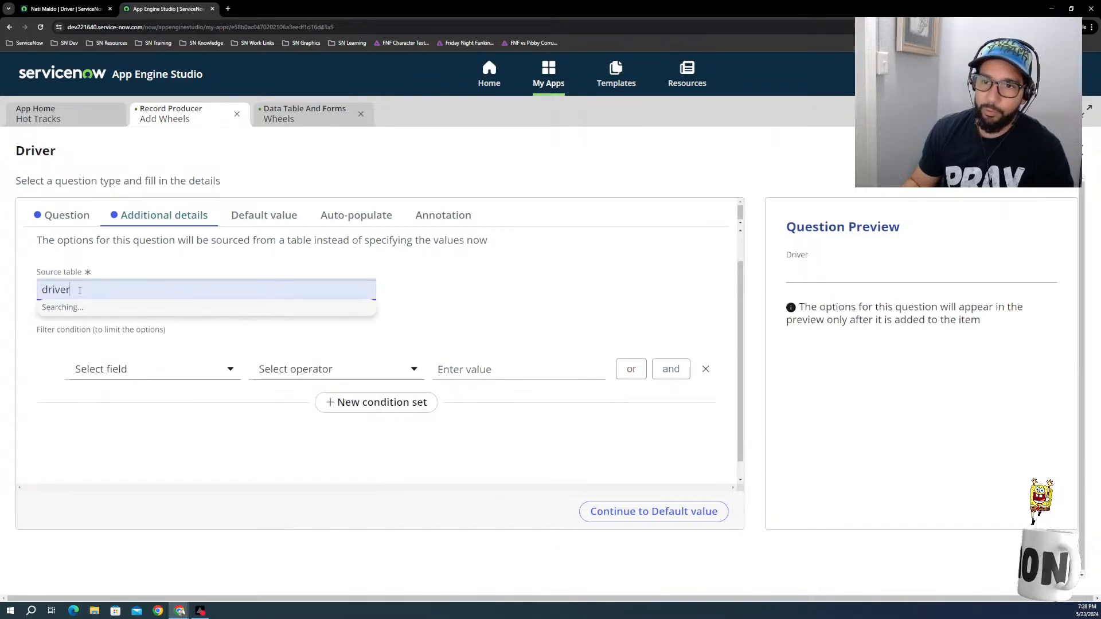
left_click(76, 325)
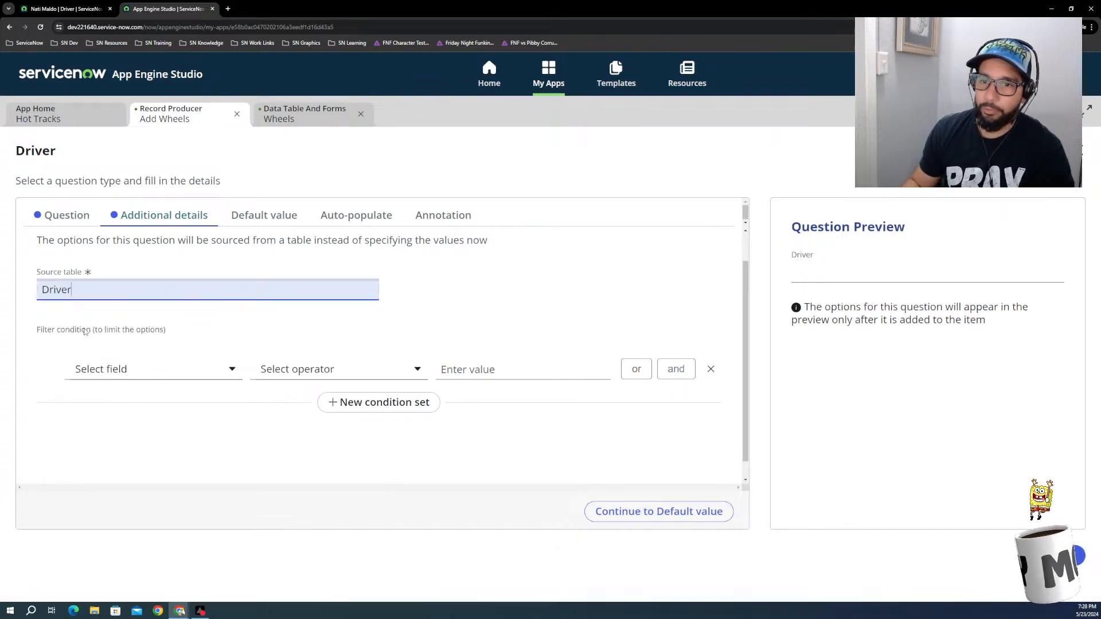
left_click(162, 372)
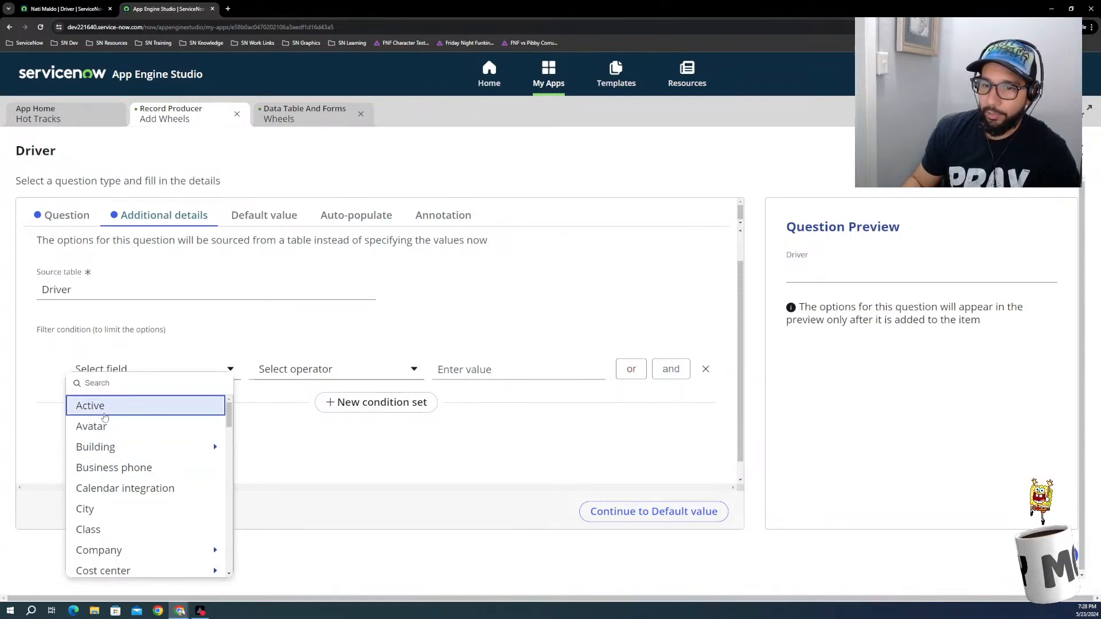
left_click(101, 407)
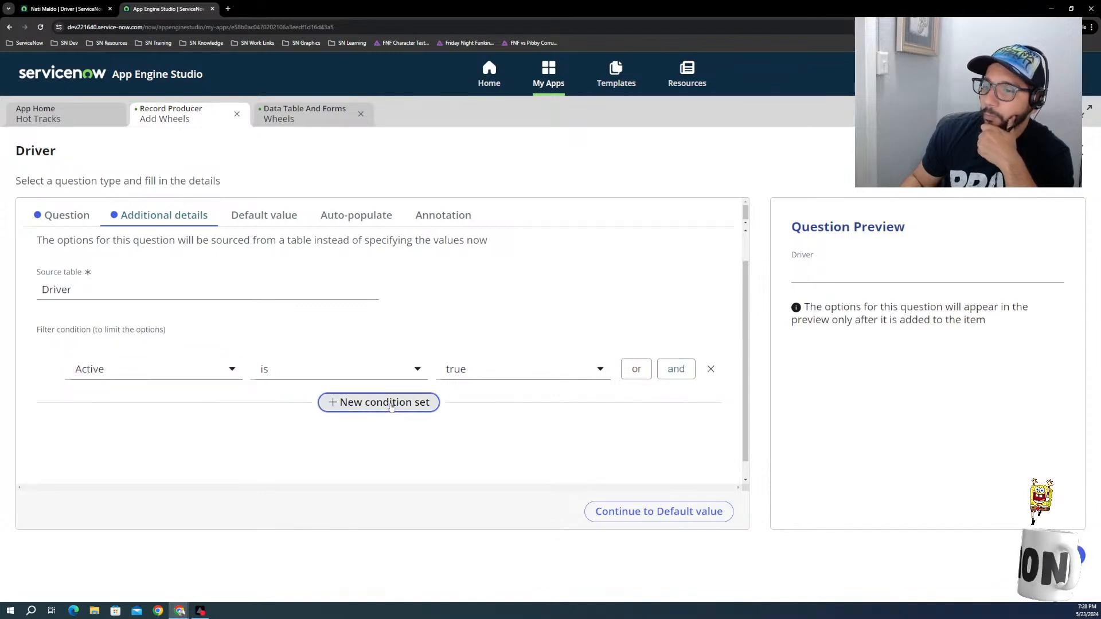
Step: Add a second filter condition set and look through the Driver table's fields, choosing User ID
left_click(378, 402)
left_click(151, 426)
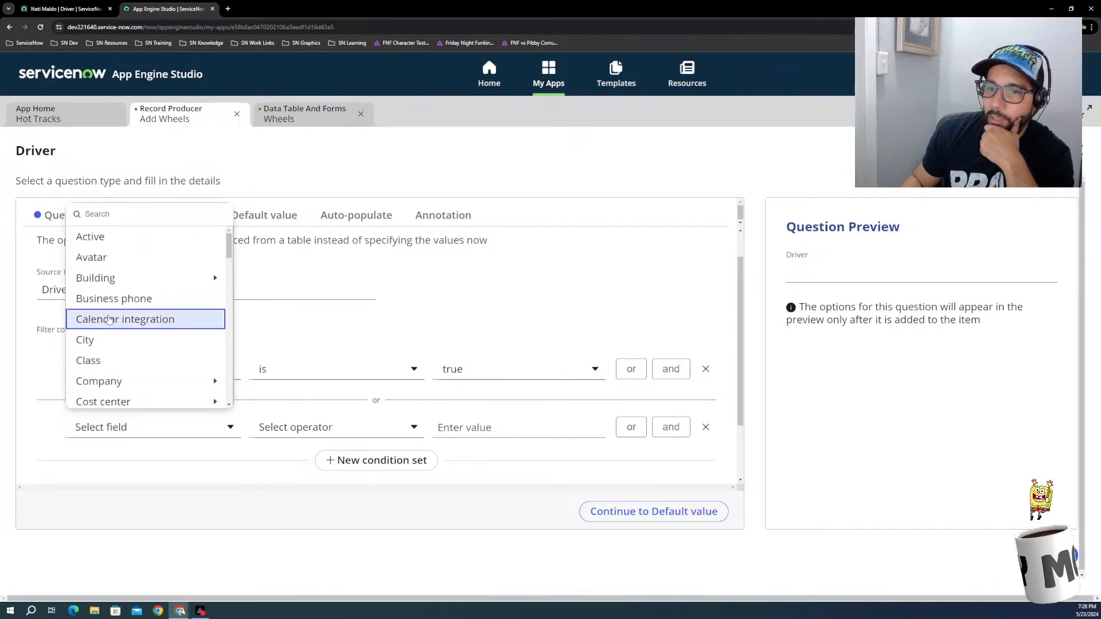
scroll(129, 359, "down", 8)
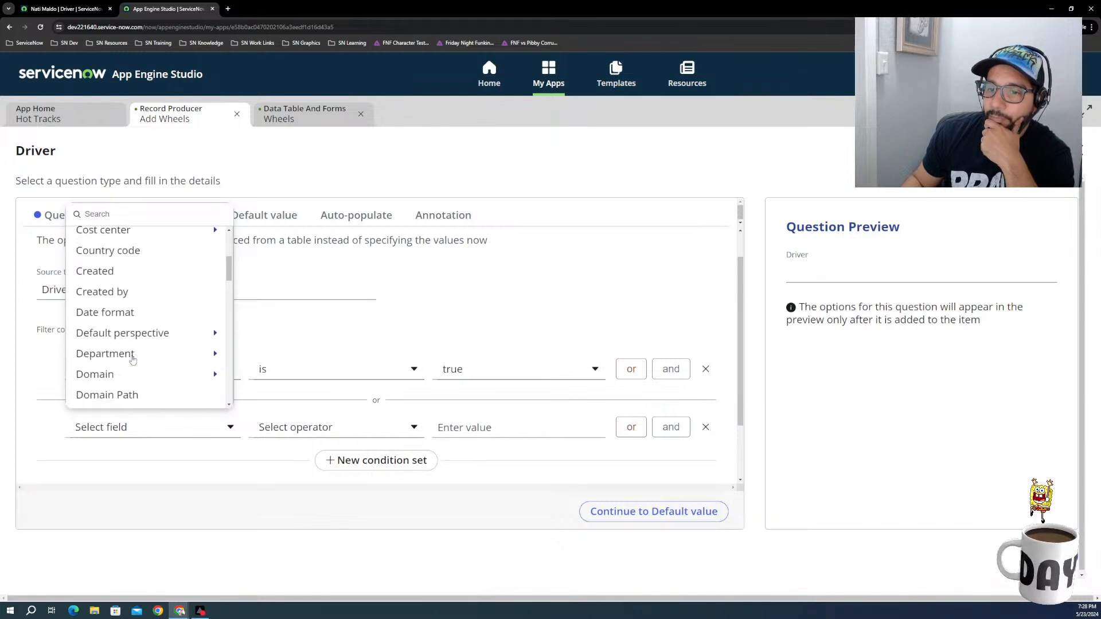
scroll(133, 359, "down", 10)
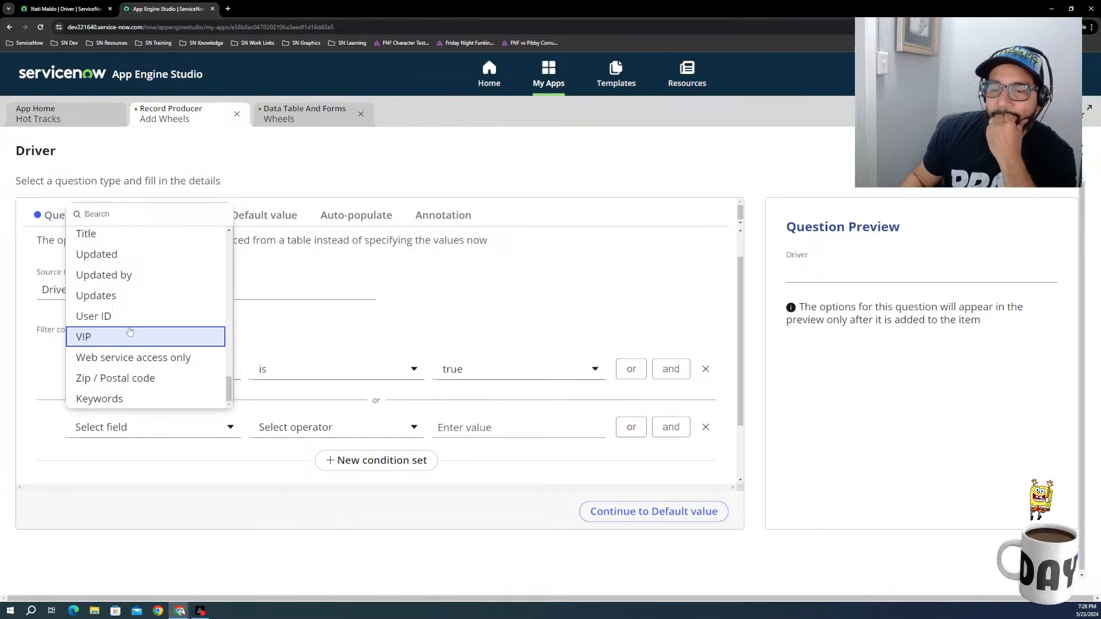
scroll(124, 325, "up", 4)
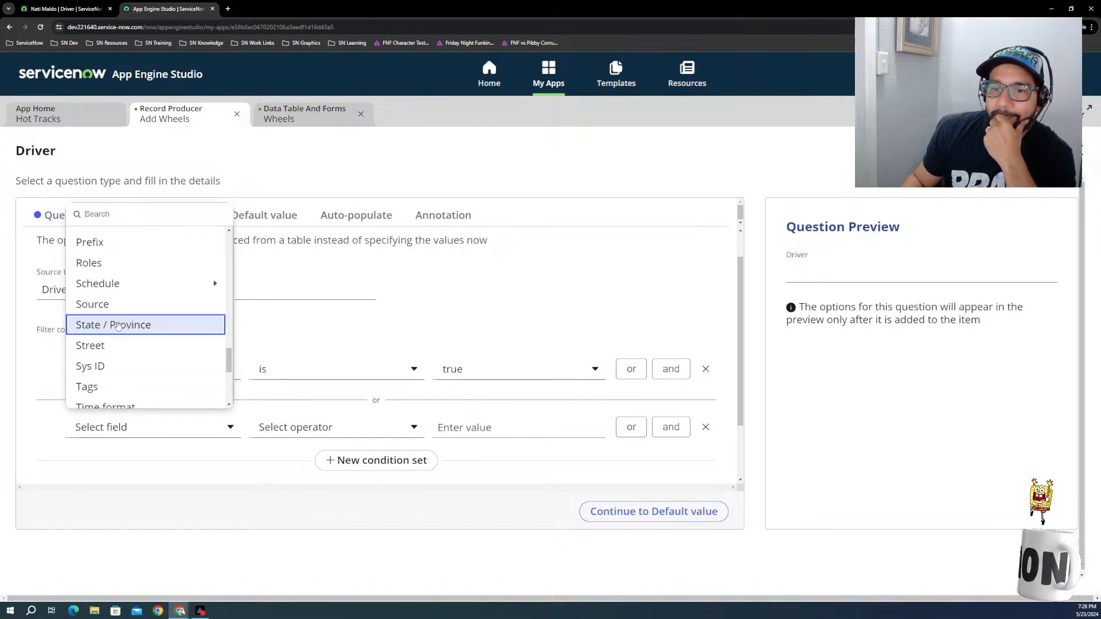
scroll(116, 322, "up", 3)
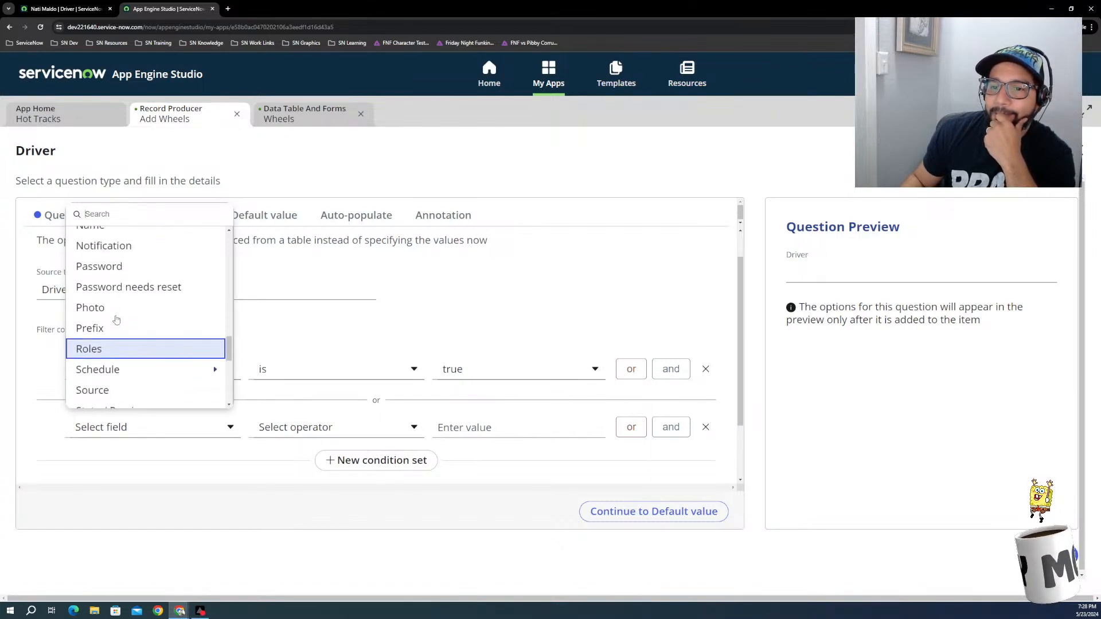
scroll(116, 320, "up", 3)
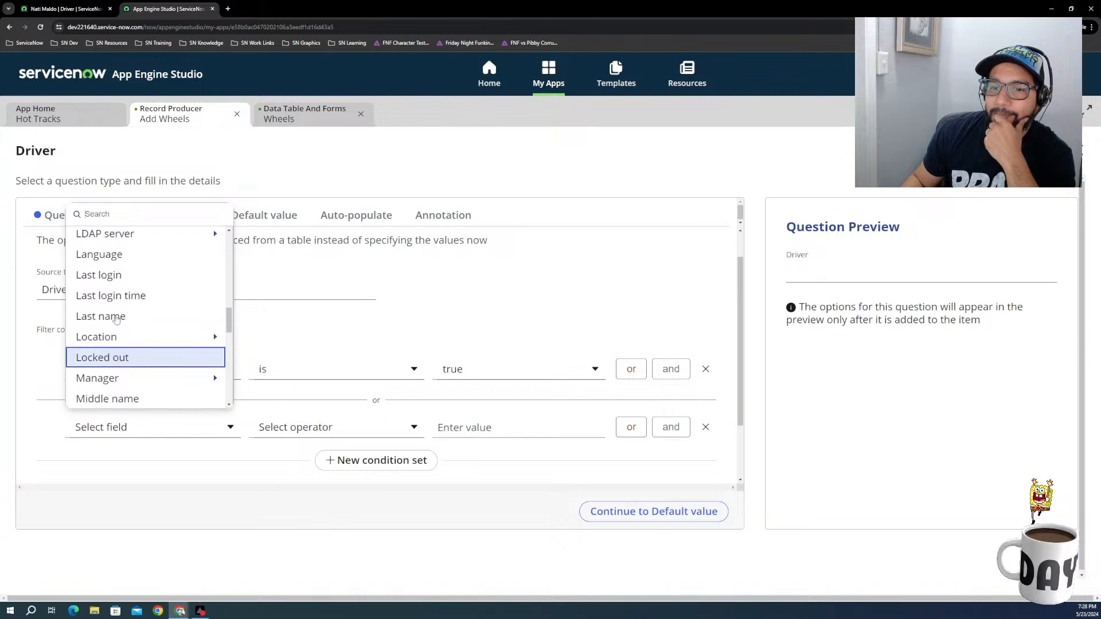
scroll(117, 319, "up", 3)
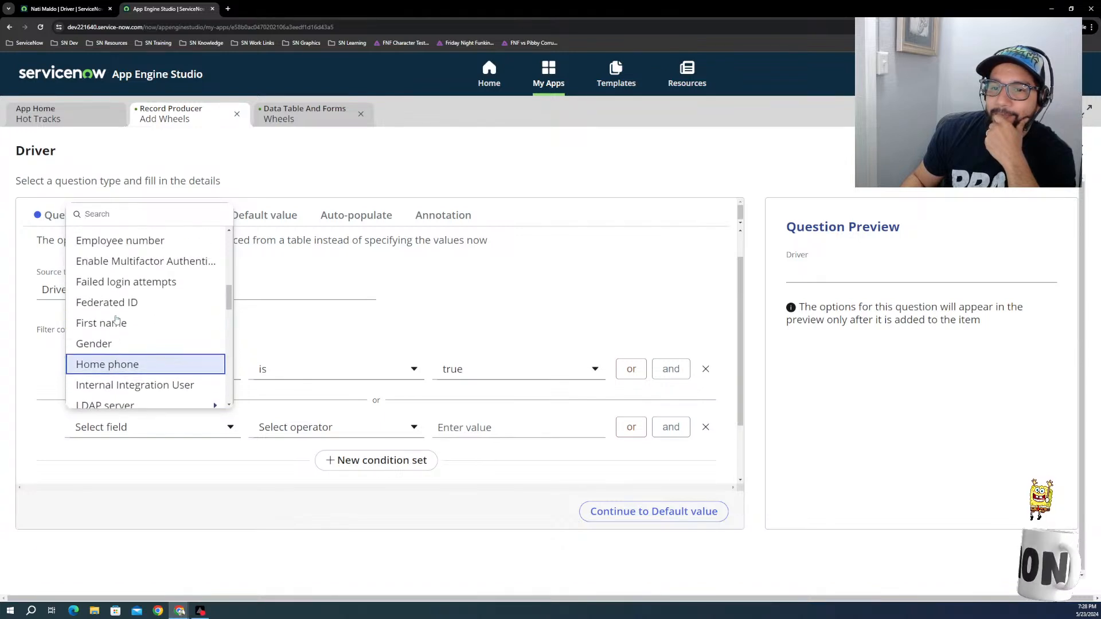
scroll(105, 332, "up", 3)
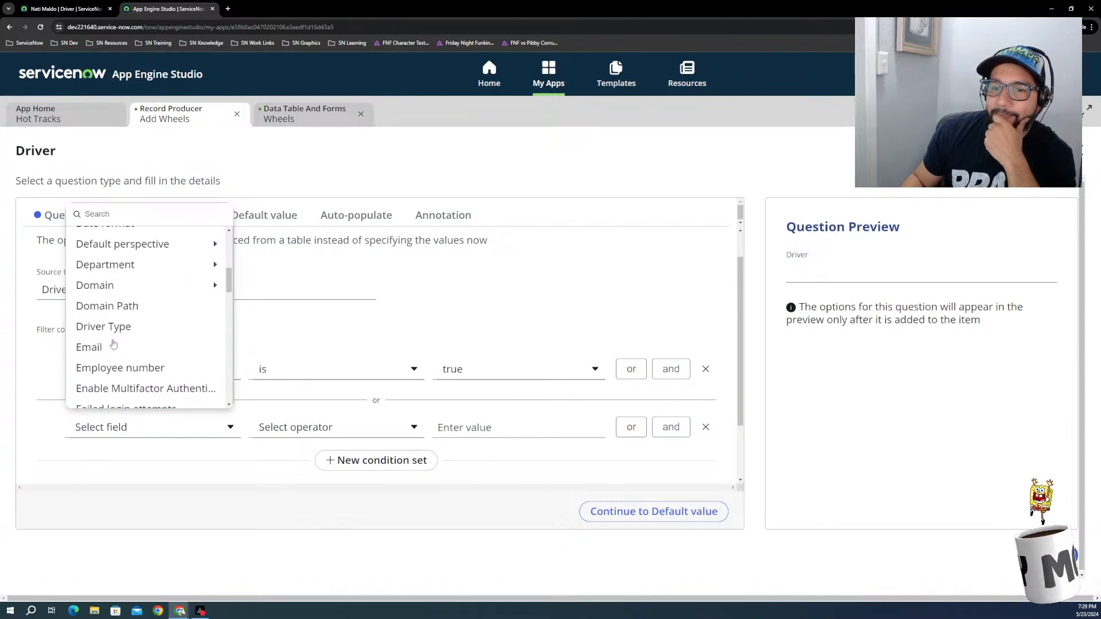
scroll(113, 342, "up", 3)
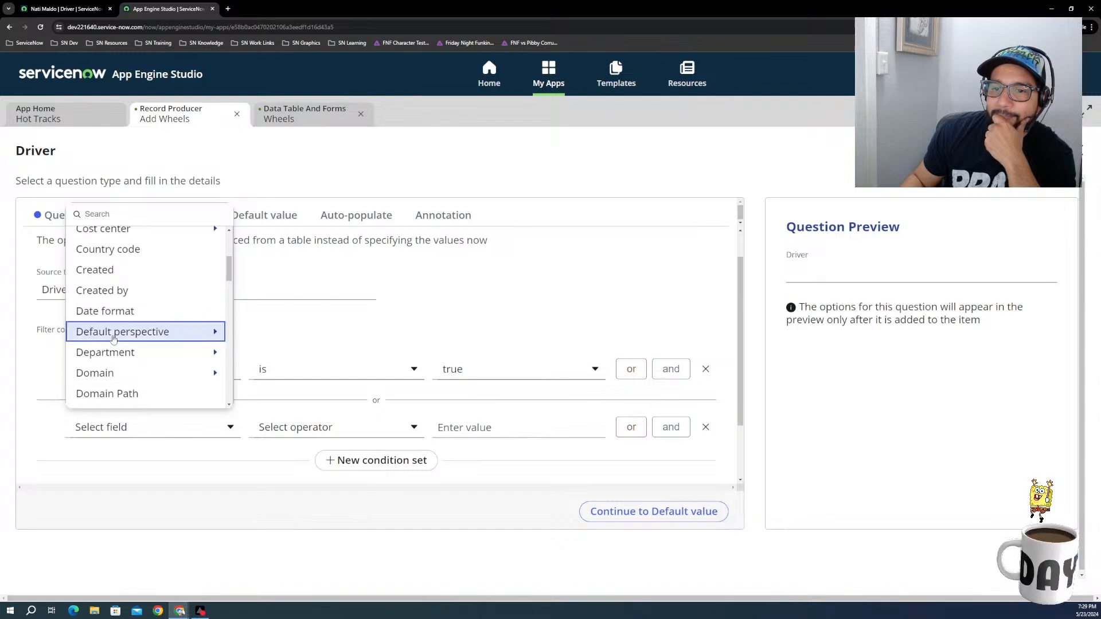
scroll(113, 339, "up", 3)
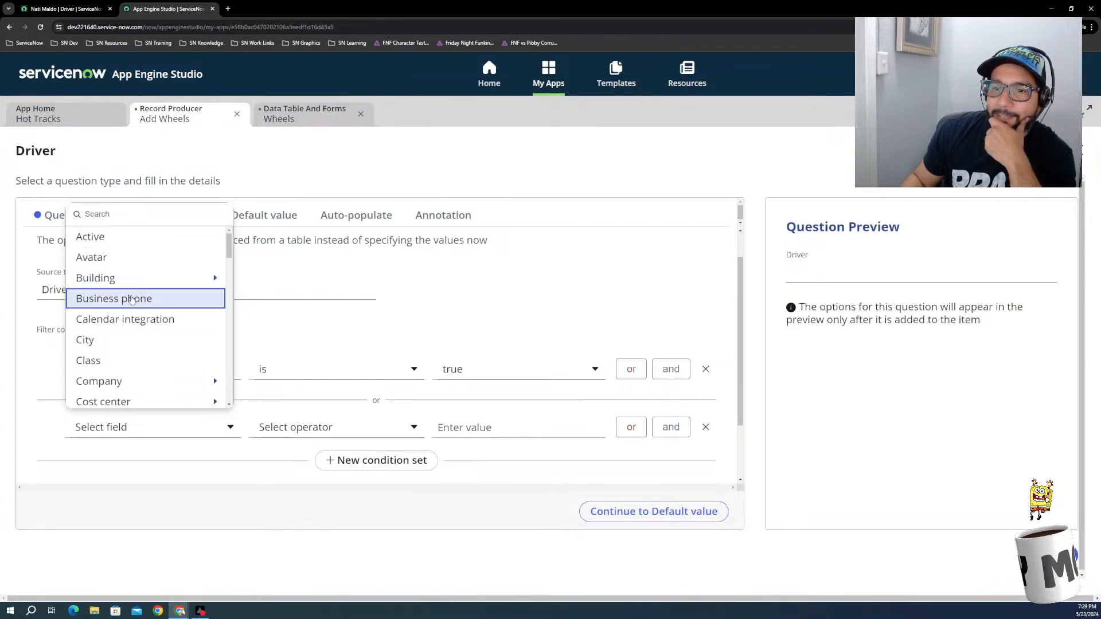
scroll(136, 290, "down", 3)
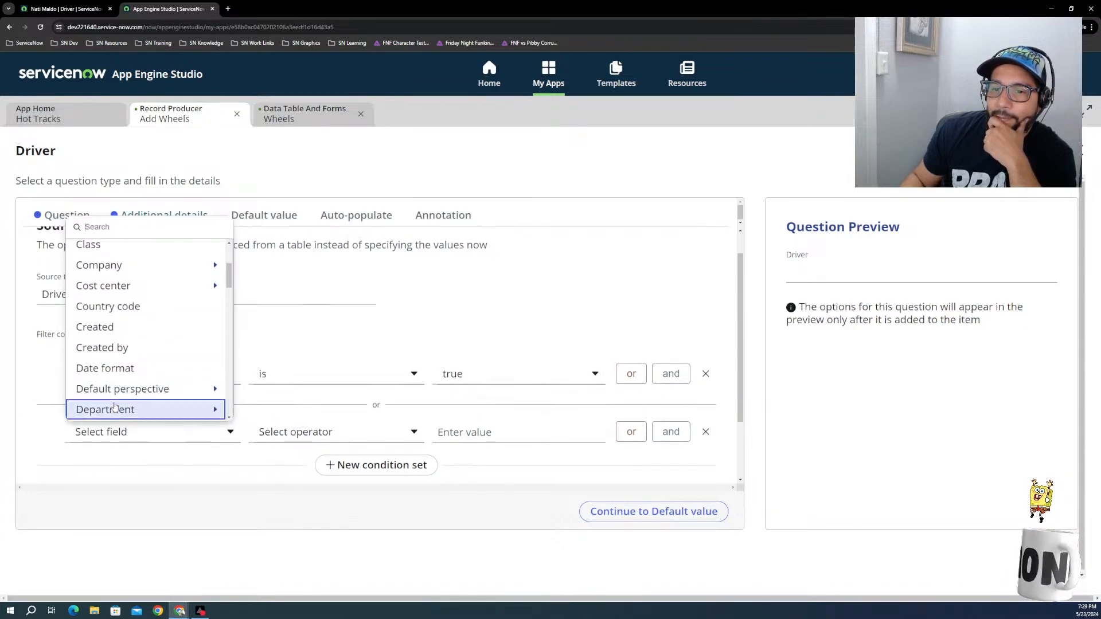
scroll(110, 403, "down", 15)
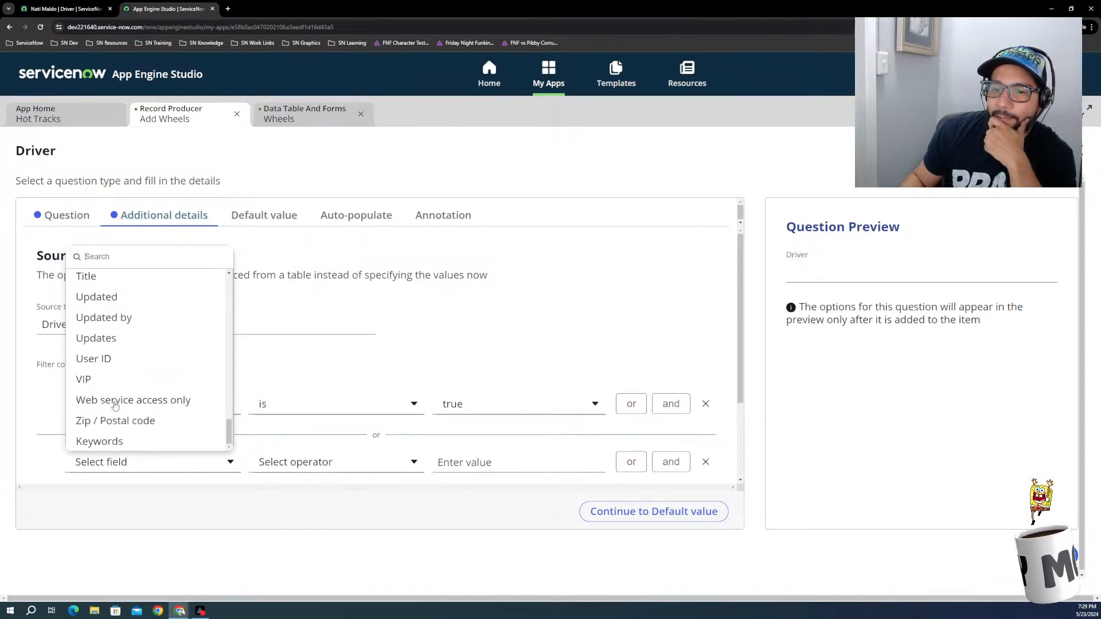
scroll(112, 404, "up", 2)
left_click(106, 402)
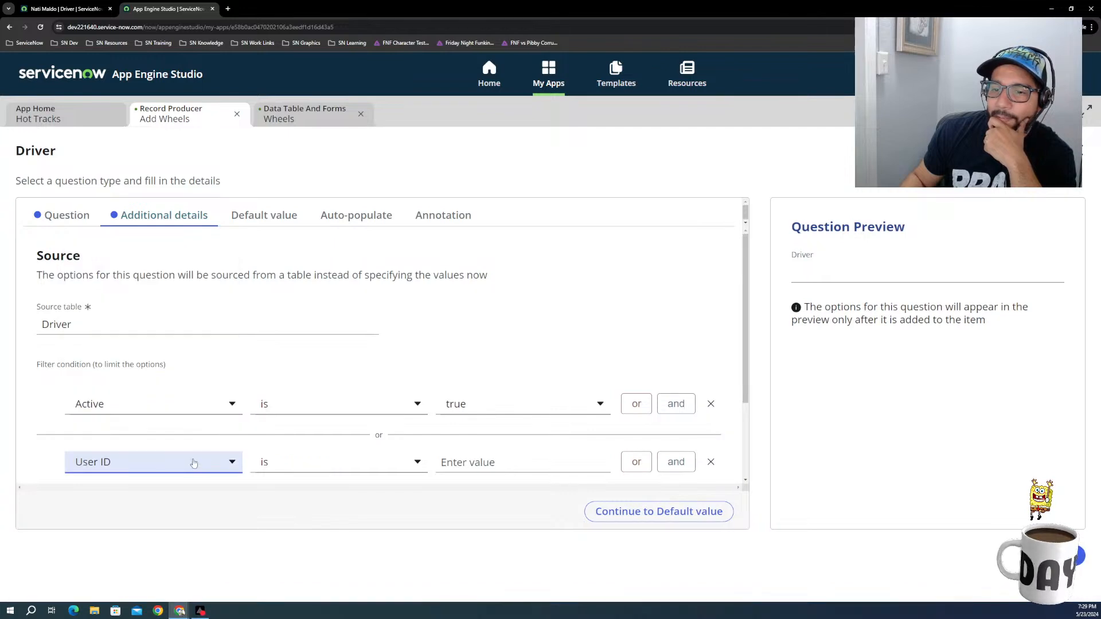
Step: Look through the operators available for the User ID condition and remove that condition from the filter
left_click(333, 475)
scroll(304, 432, "down", 3)
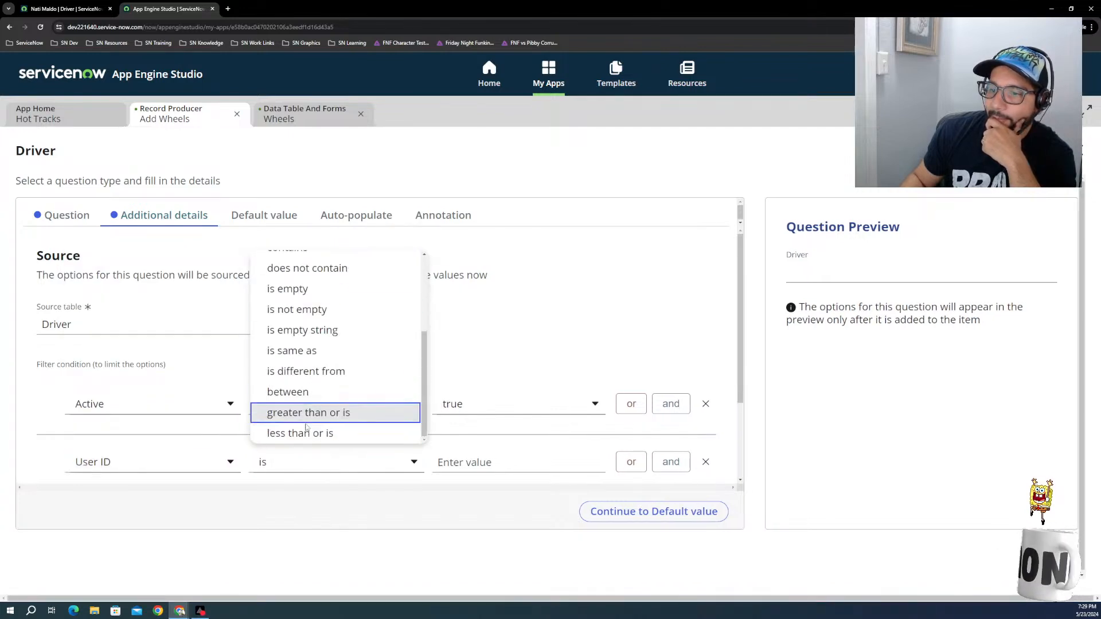
scroll(294, 395, "up", 3)
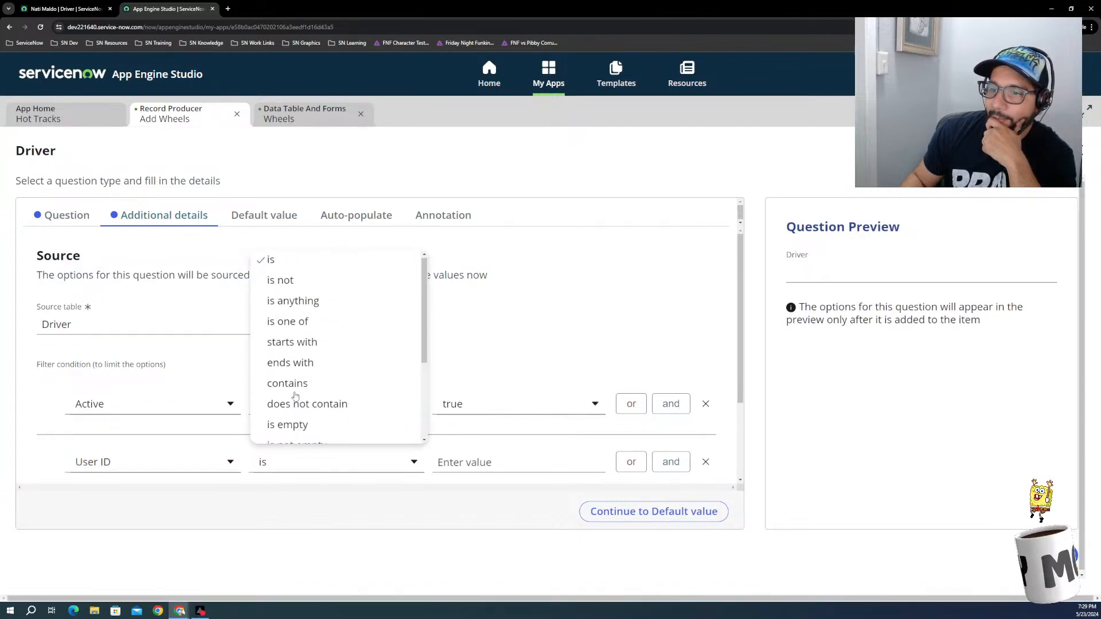
scroll(294, 396, "down", 2)
scroll(294, 395, "up", 3)
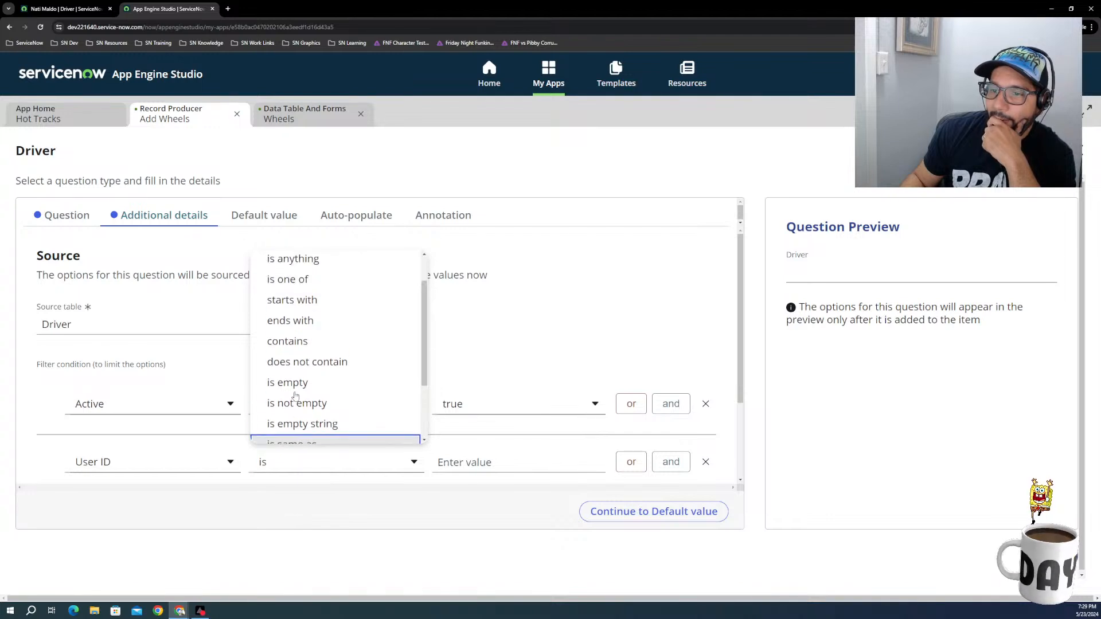
scroll(307, 362, "down", 3)
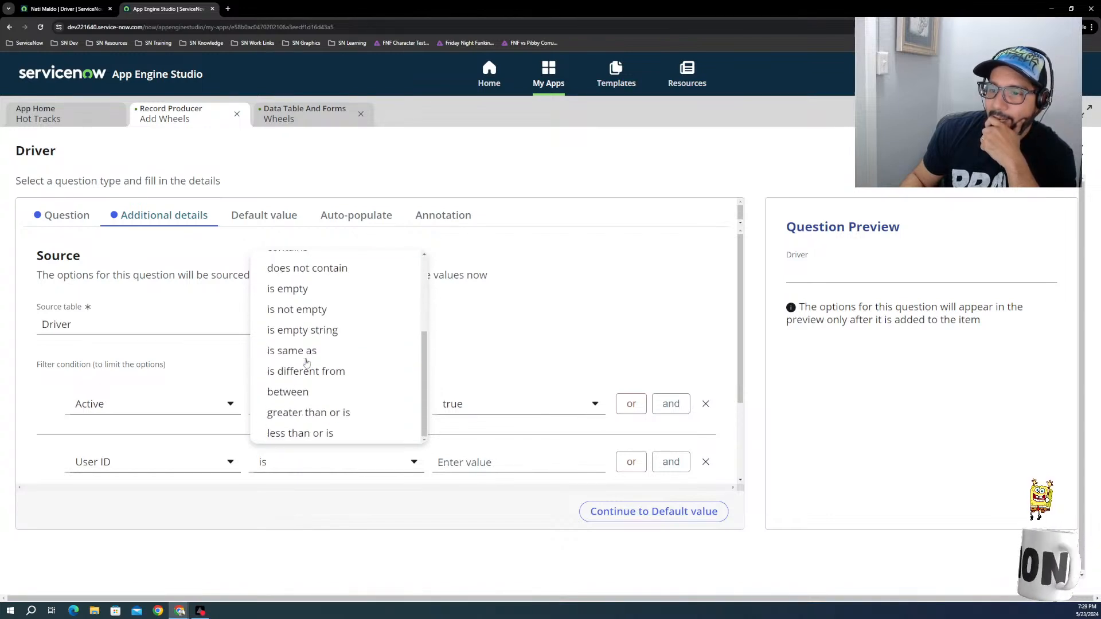
left_click(567, 358)
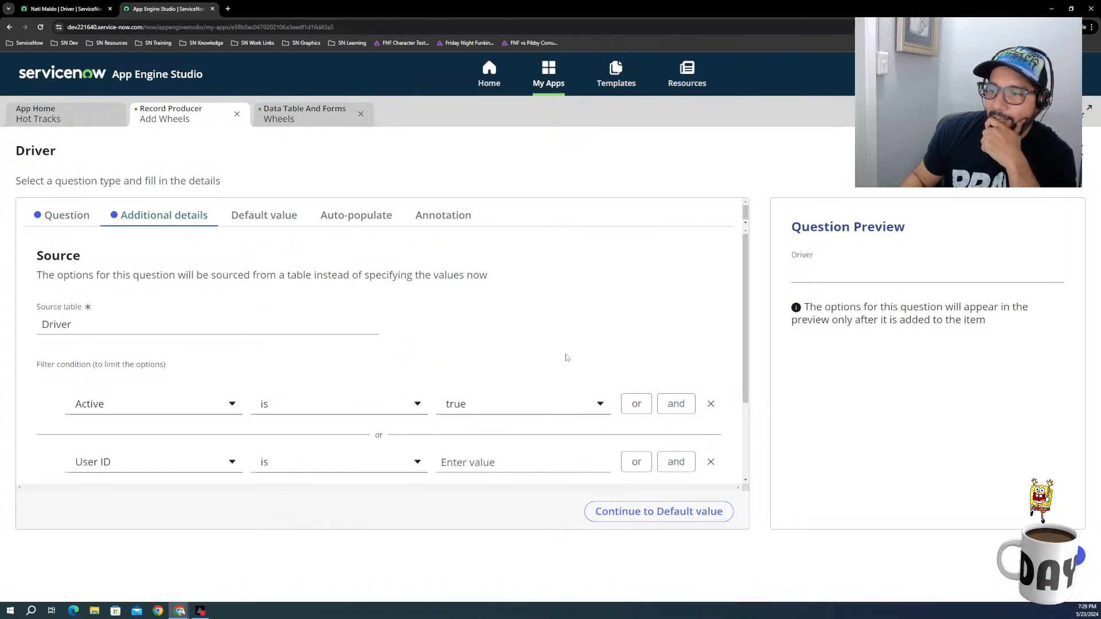
left_click(711, 462)
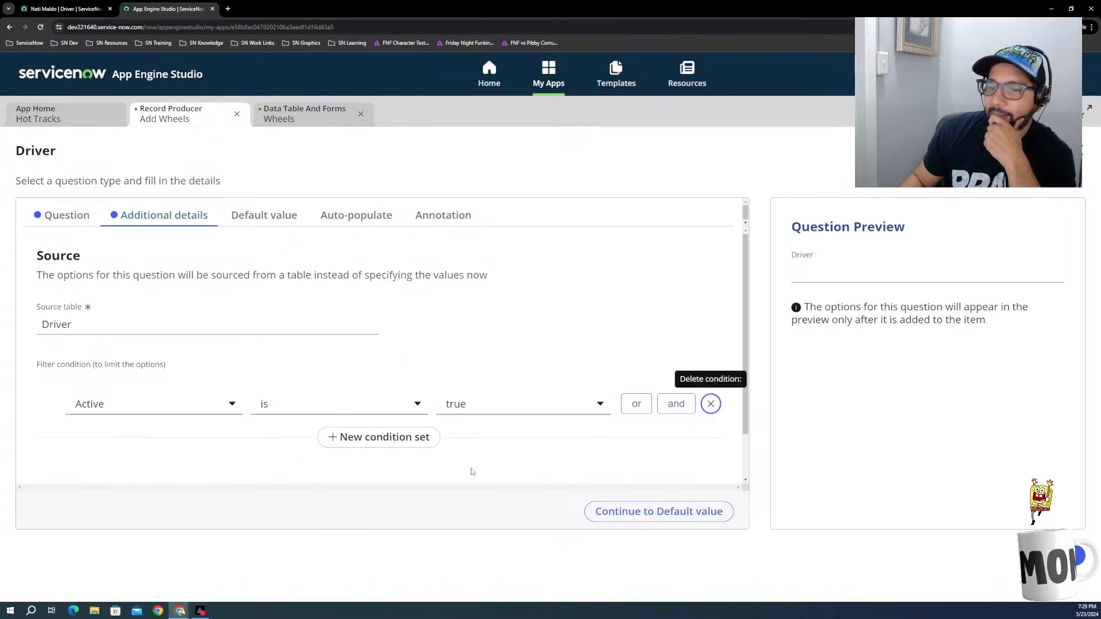
left_click(370, 437)
left_click(169, 470)
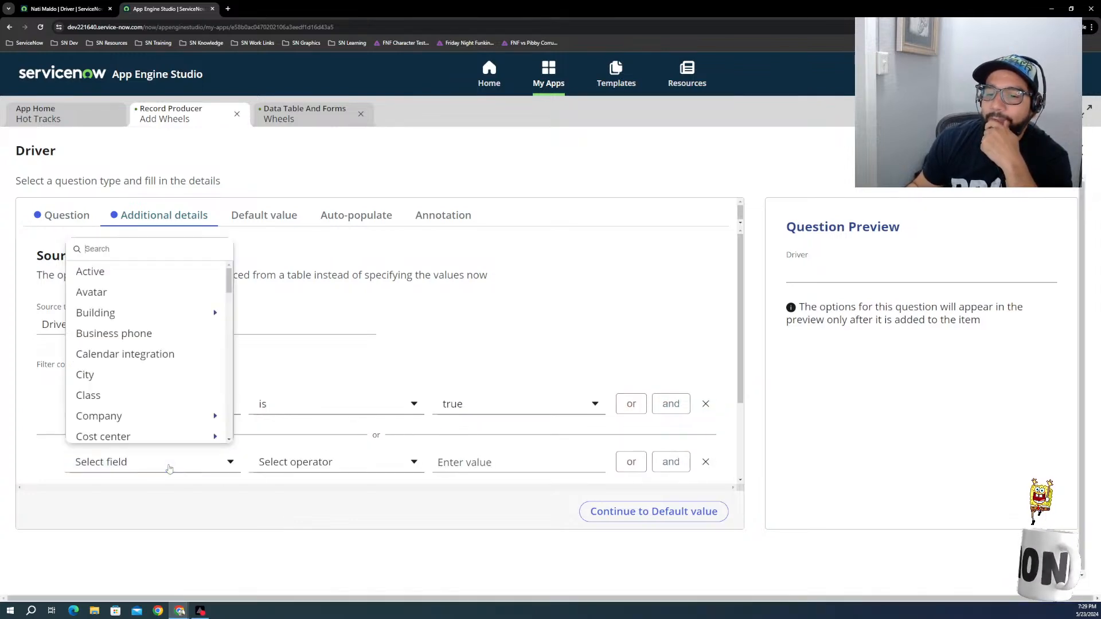
scroll(152, 396, "down", 5)
scroll(153, 405, "down", 4)
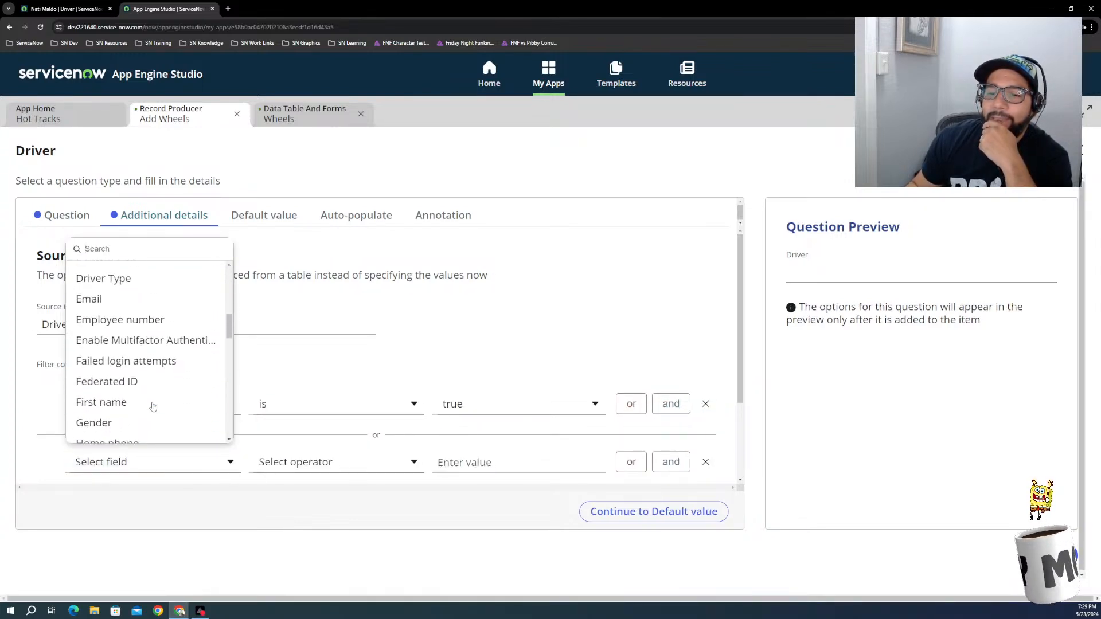
left_click(672, 349)
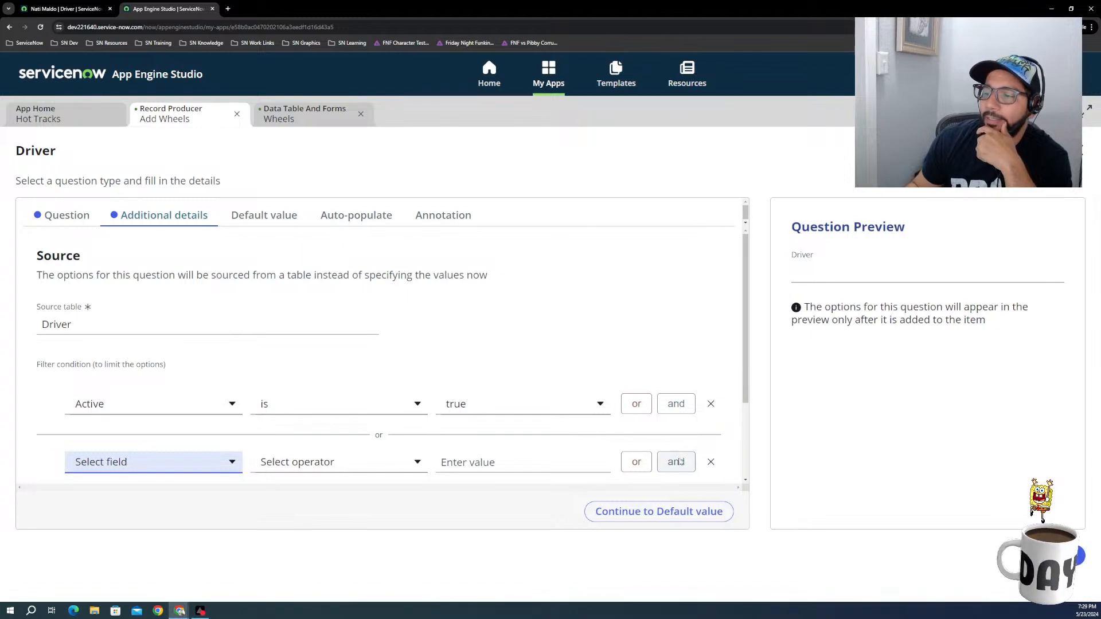
left_click(706, 461)
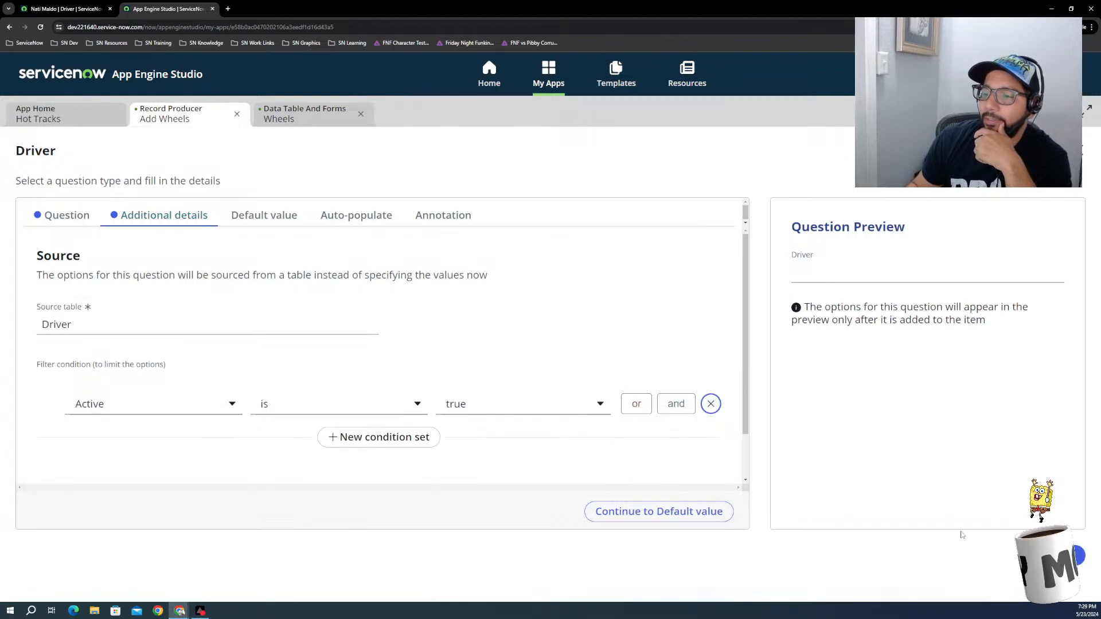
Step: Examine the Driver question's default value choices and auto-populate dependency options without setting either
left_click(253, 216)
left_click(124, 334)
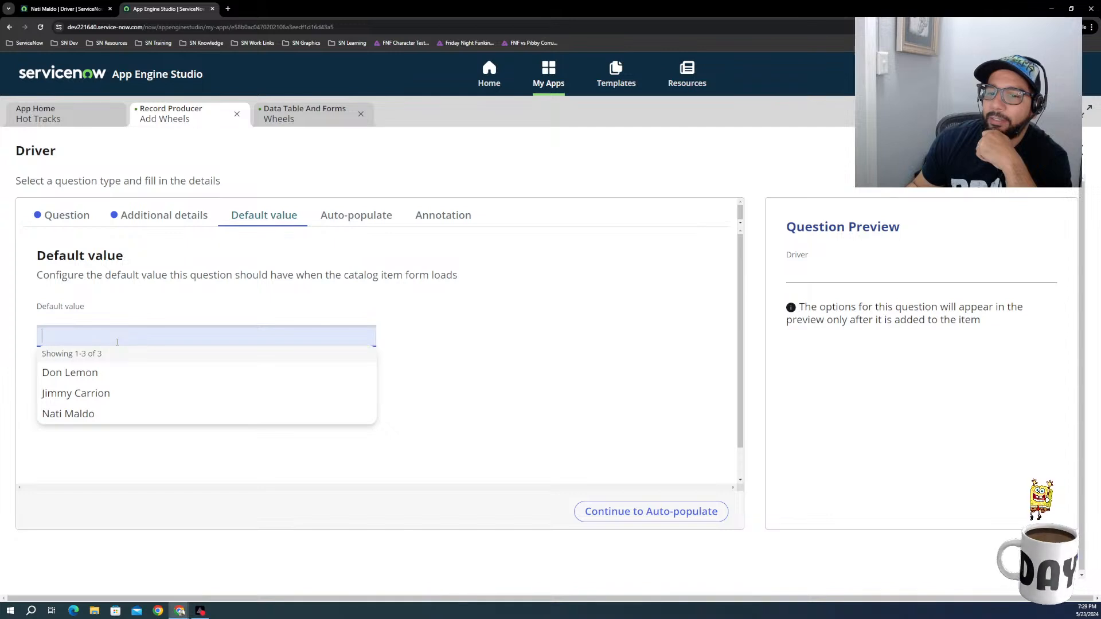
left_click(198, 292)
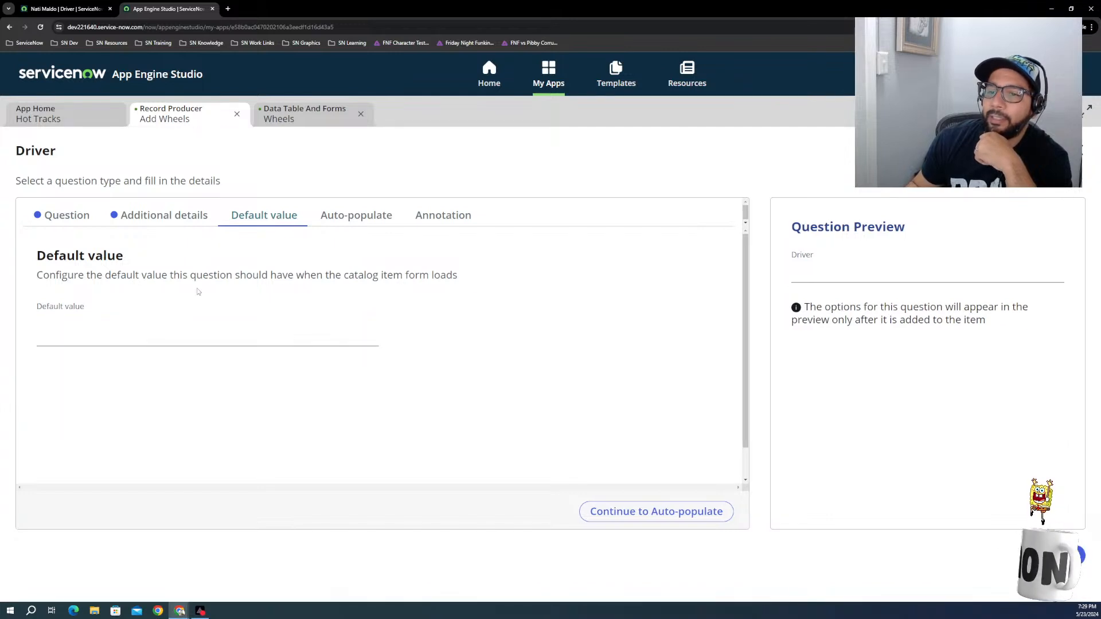
left_click(343, 216)
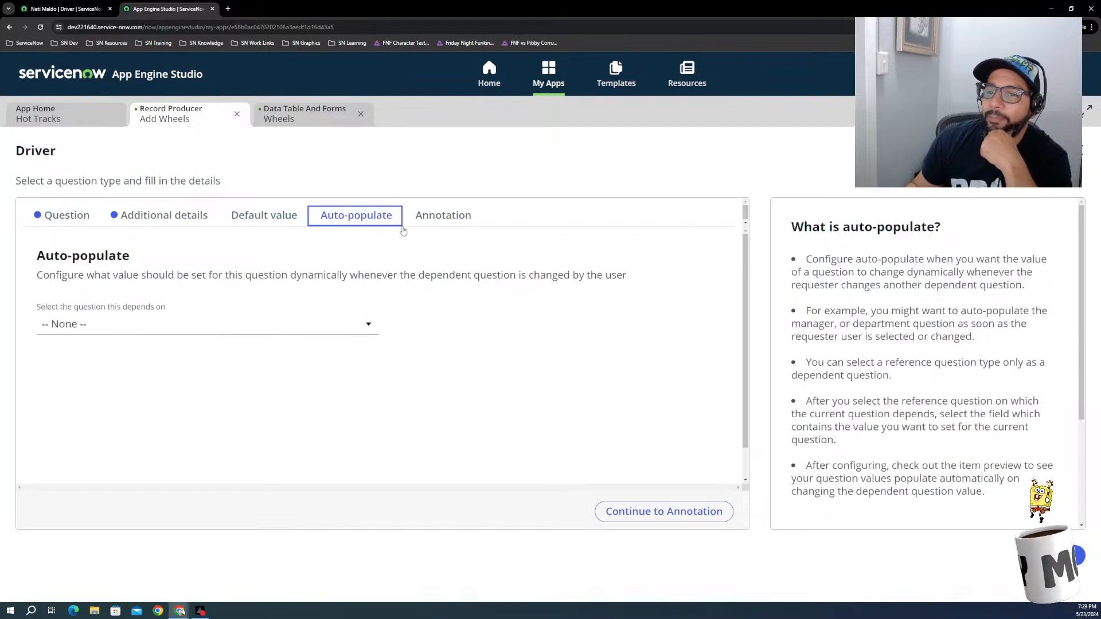
left_click(164, 325)
left_click(155, 336)
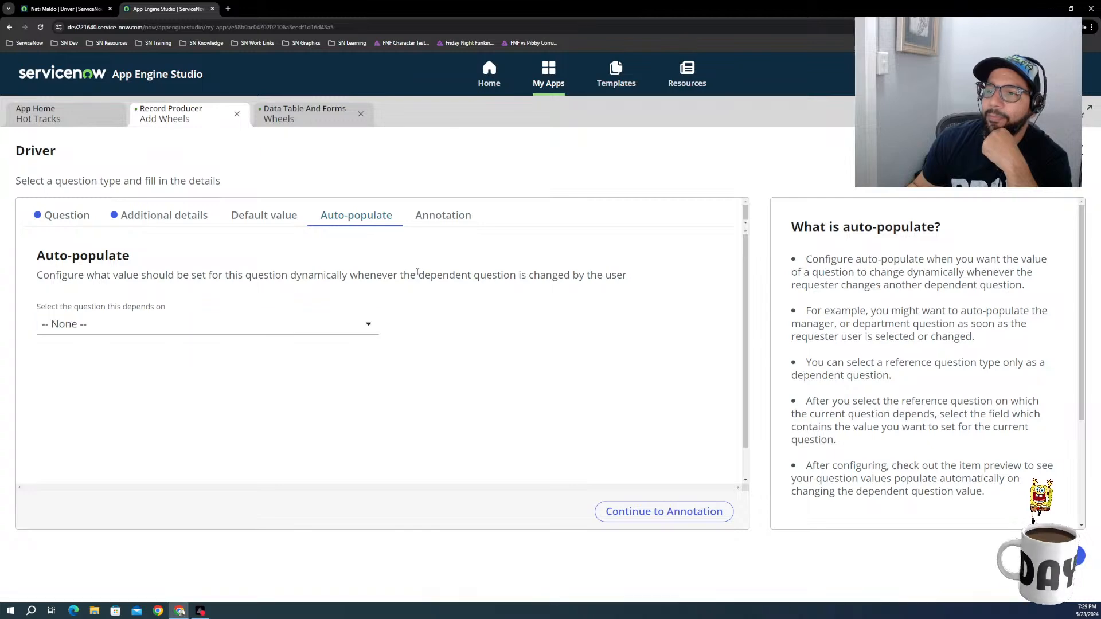
Step: Leave the Driver question's settings and return to the Add Wheels question list
left_click(1044, 150)
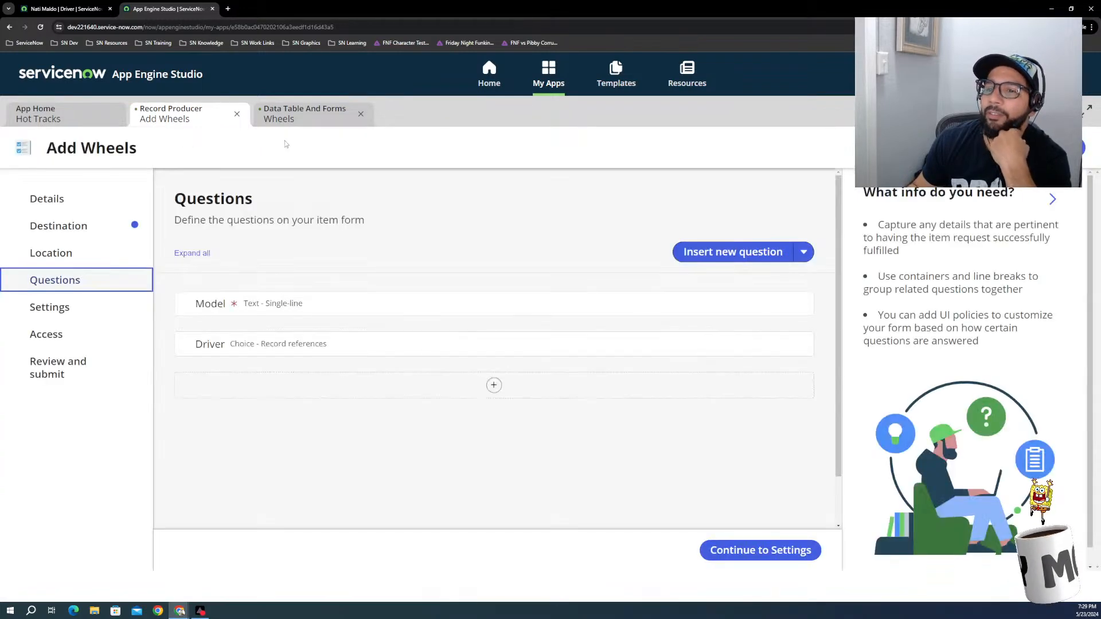
left_click(492, 386)
left_click(424, 312)
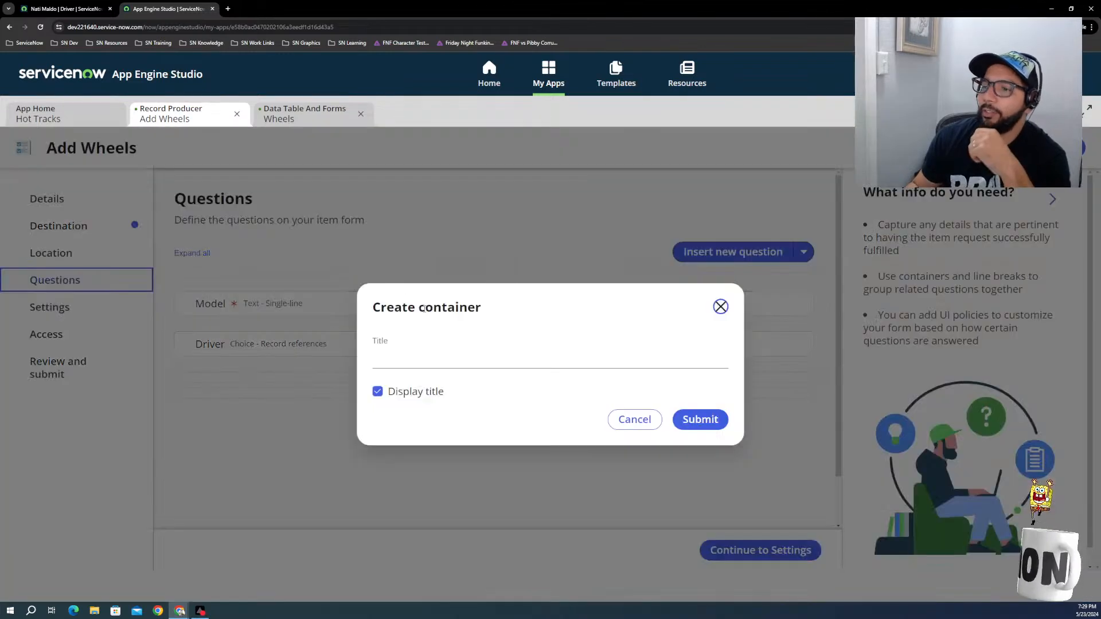
left_click(635, 419)
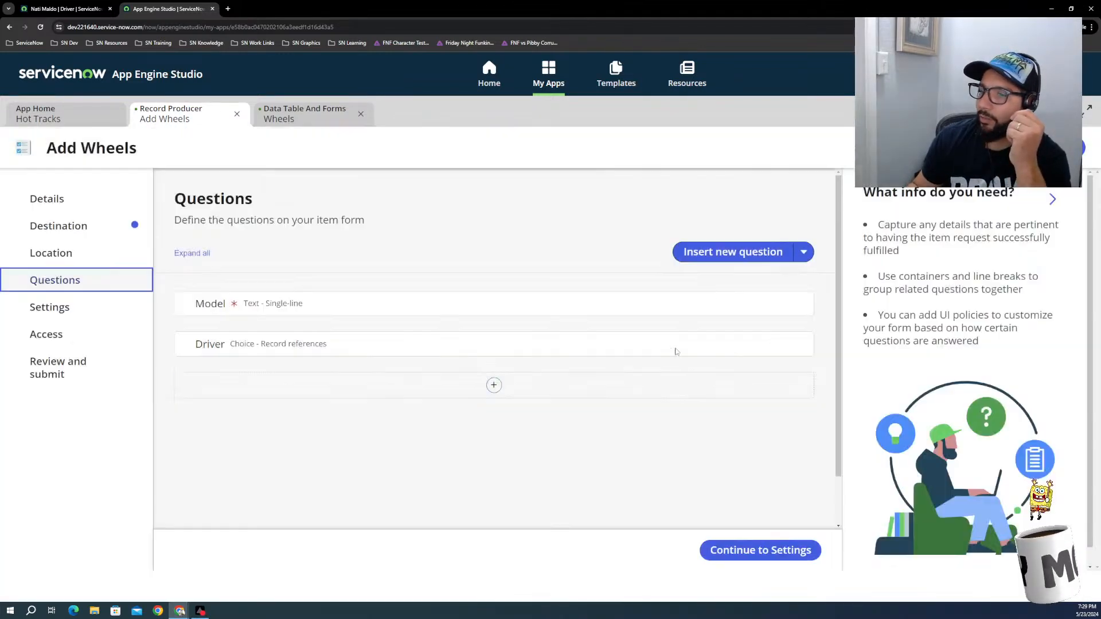
Step: Start a new question in Add Wheels with the Text type and Single-line subtype
left_click(742, 253)
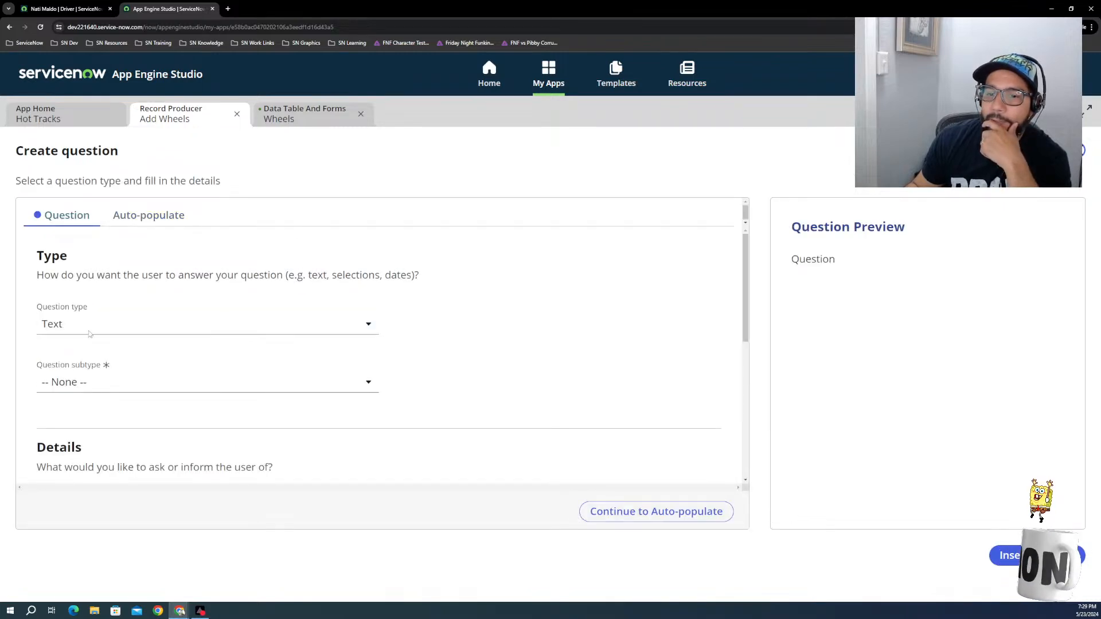
left_click(64, 331)
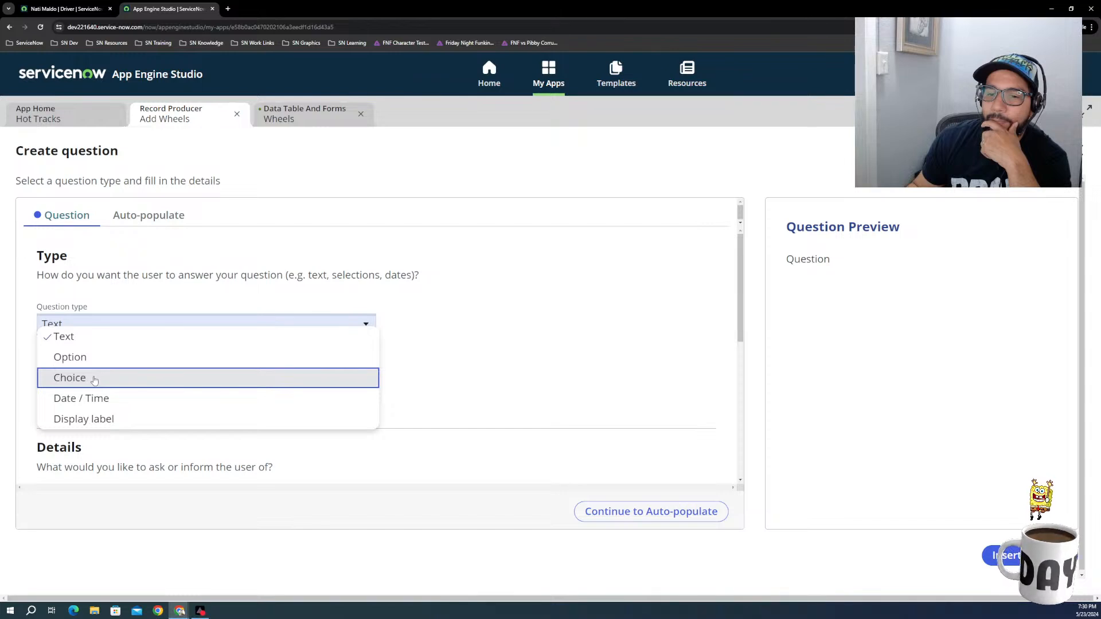
left_click(555, 380)
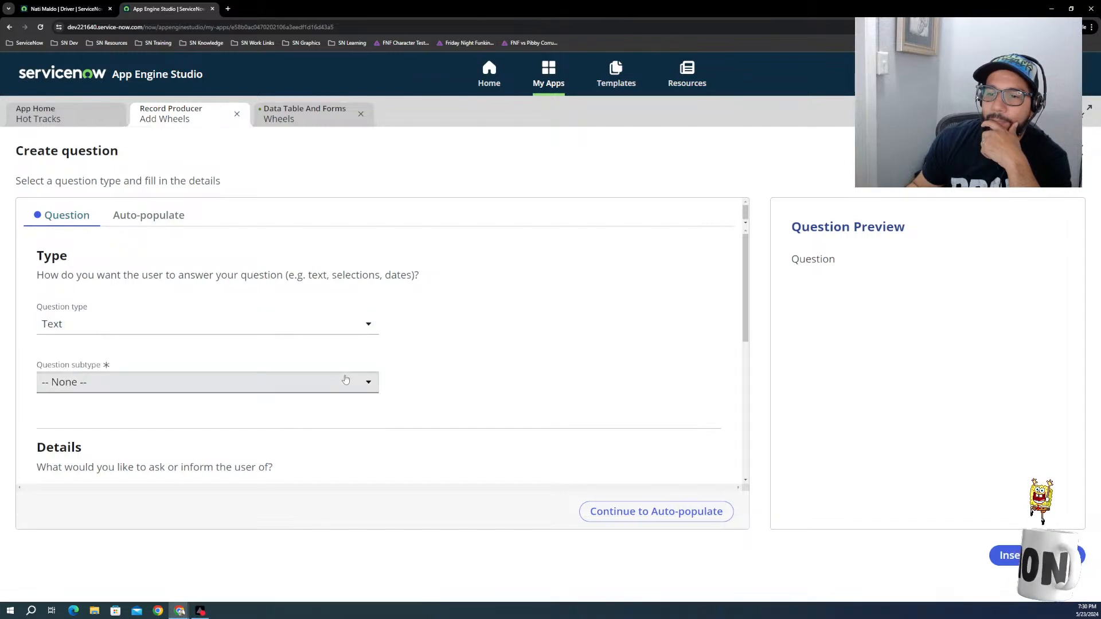
left_click(263, 383)
left_click(263, 415)
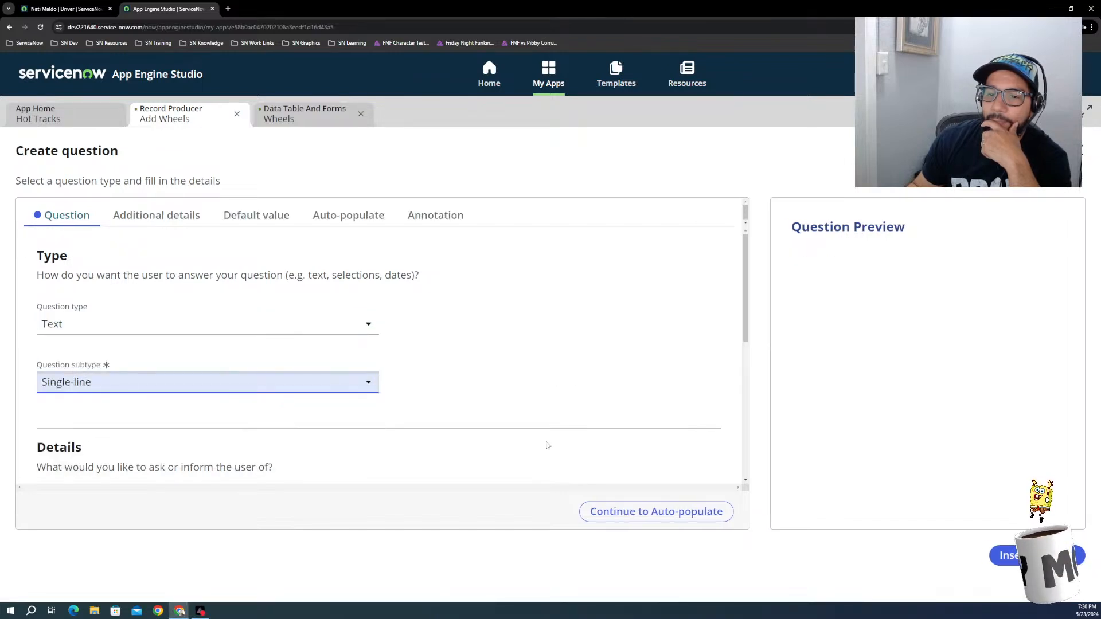
Step: Map the new question to the Weight table field, label it Weight, and insert it into the form
scroll(365, 389, "down", 2)
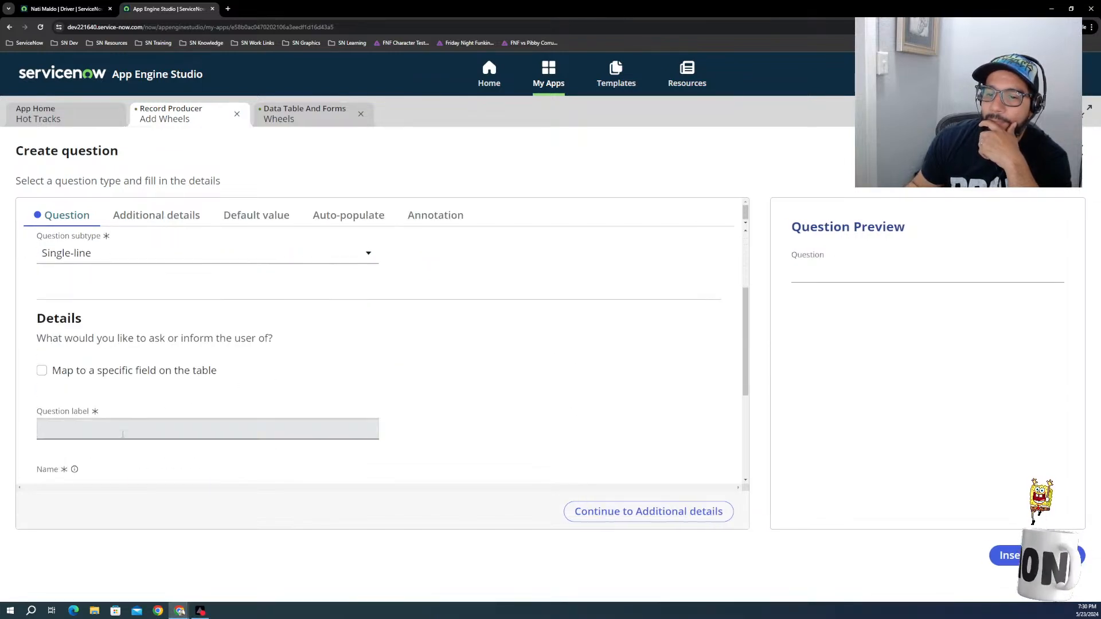
left_click(80, 373)
left_click(52, 427)
scroll(95, 342, "down", 1)
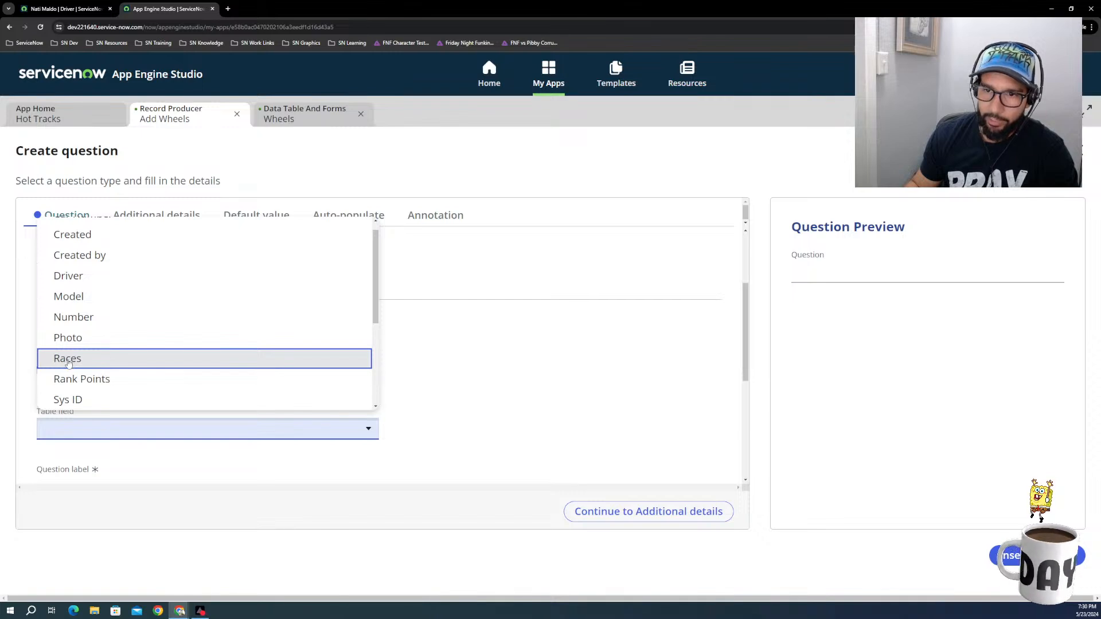
scroll(69, 379, "down", 3)
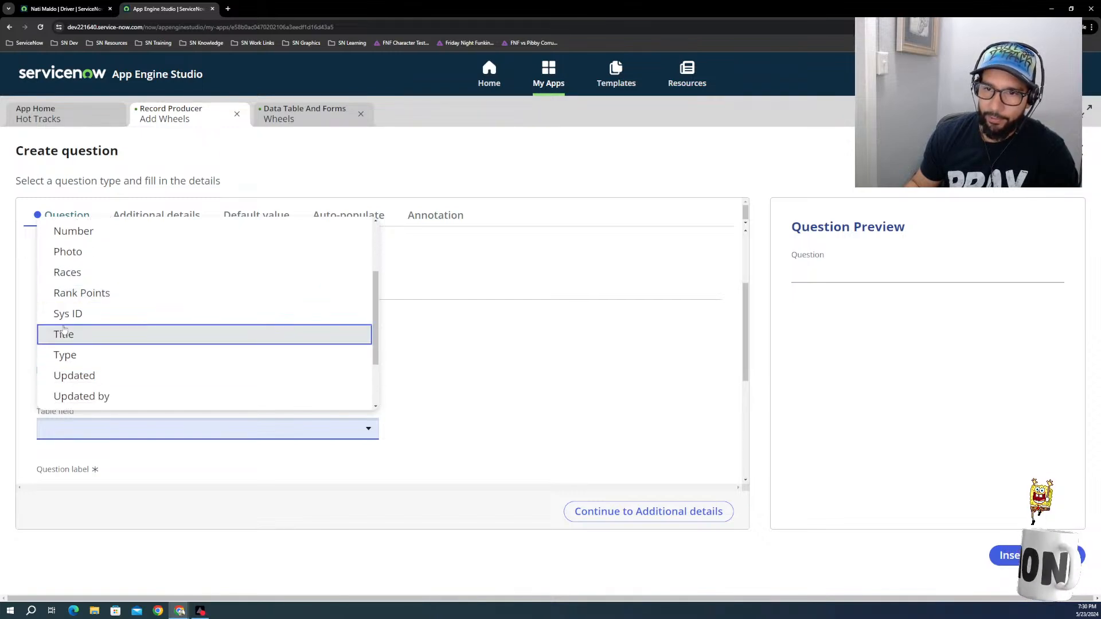
scroll(64, 361, "down", 3)
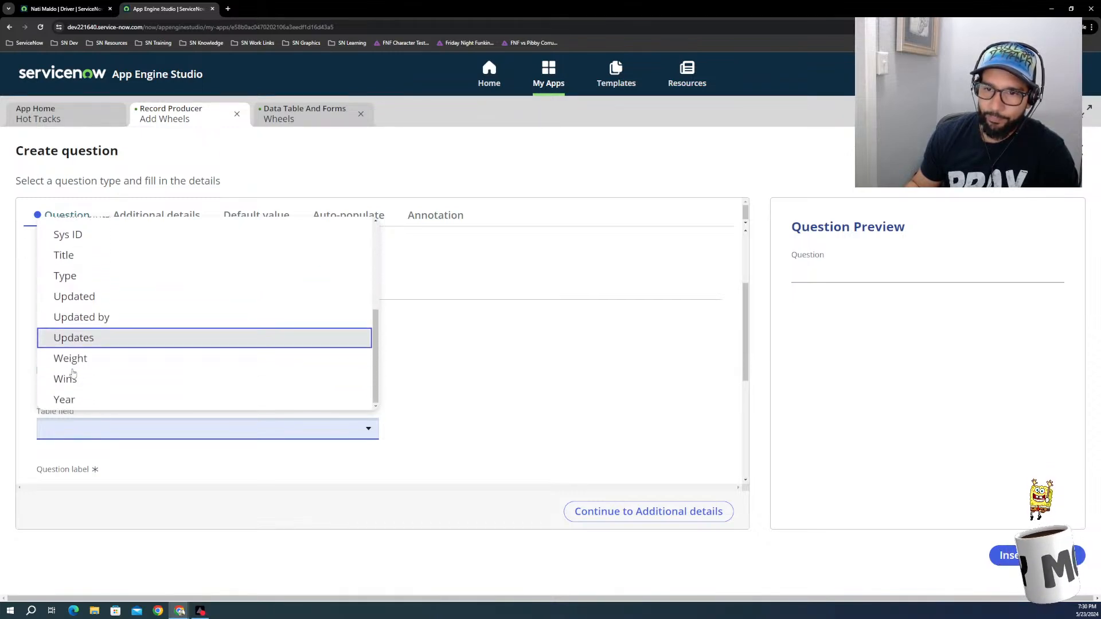
left_click(67, 364)
scroll(287, 453, "down", 2)
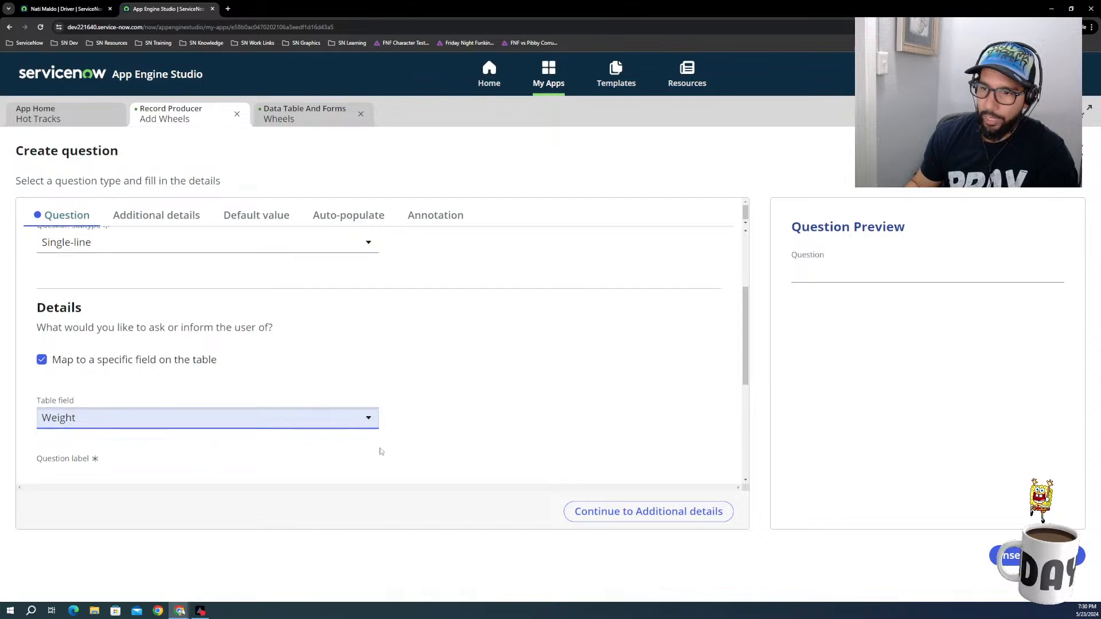
left_click(77, 358)
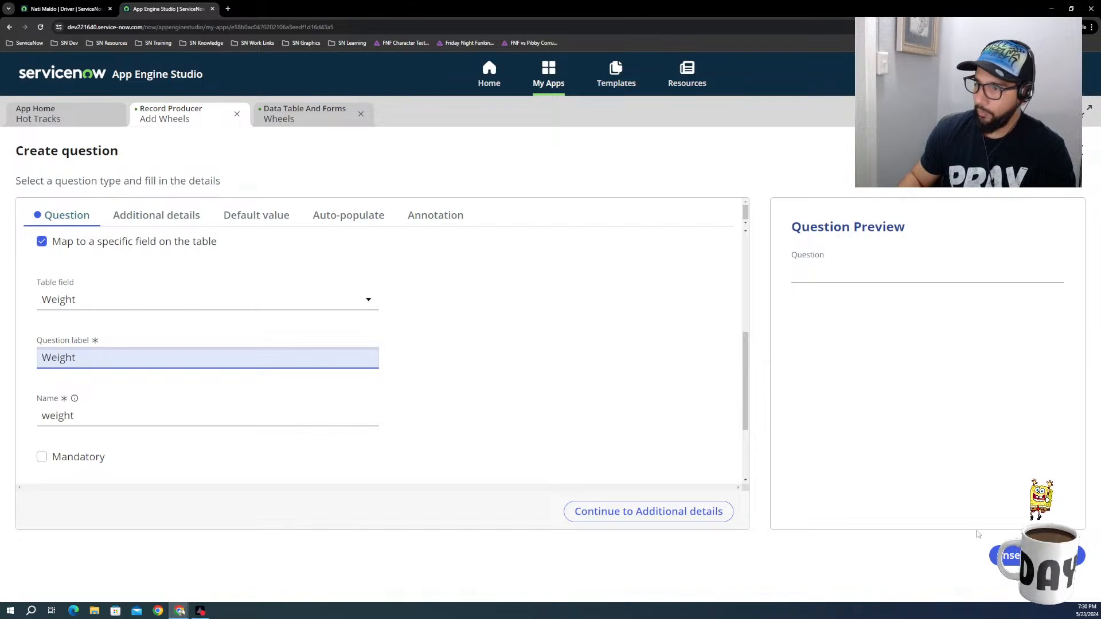
left_click(1007, 555)
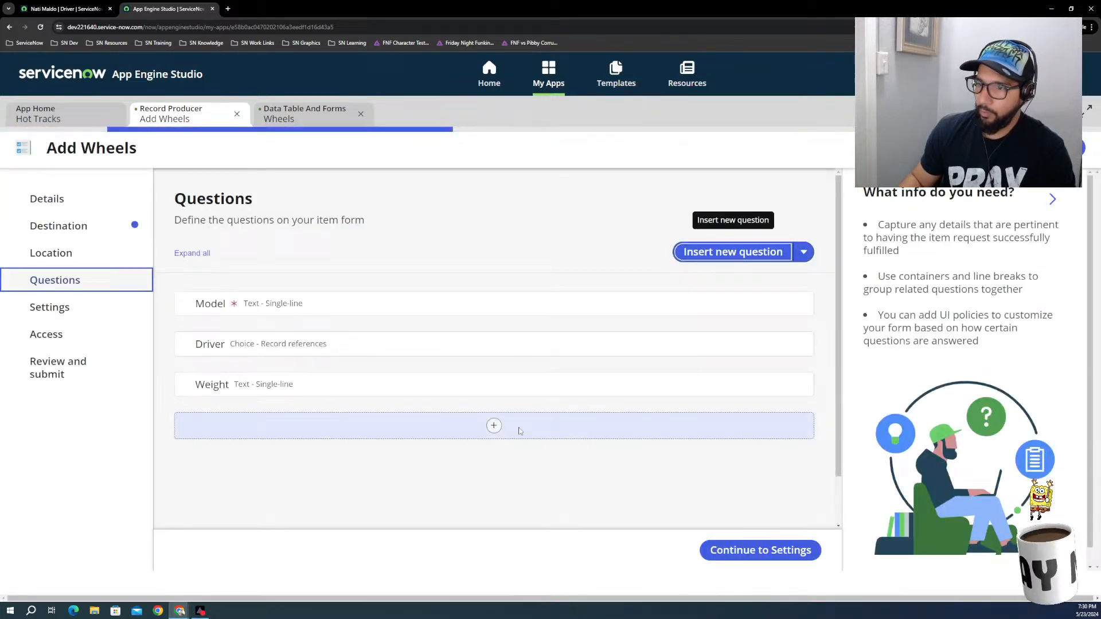
Step: Start another Single-line Text question and map it to the Year table field
left_click(701, 253)
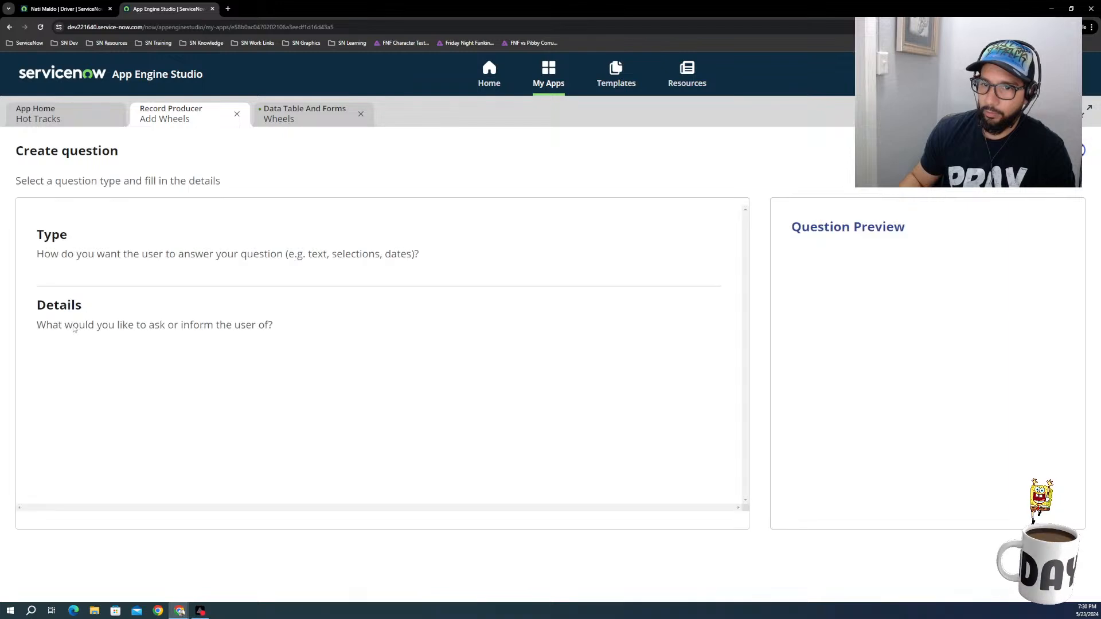
scroll(62, 295, "down", 2)
left_click(62, 295)
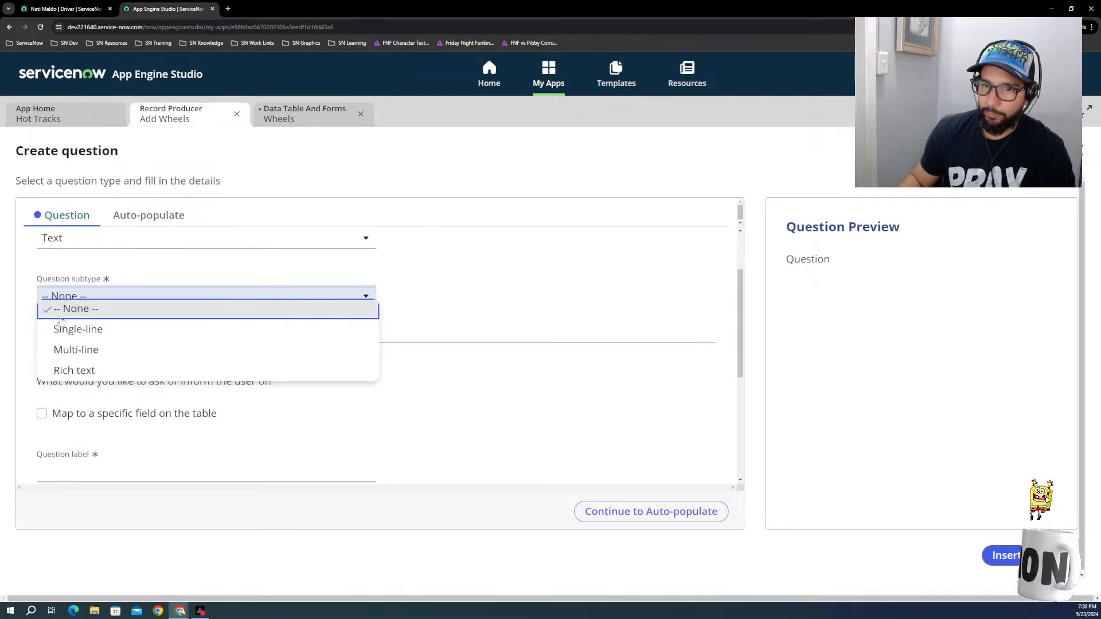
left_click(60, 330)
left_click(41, 414)
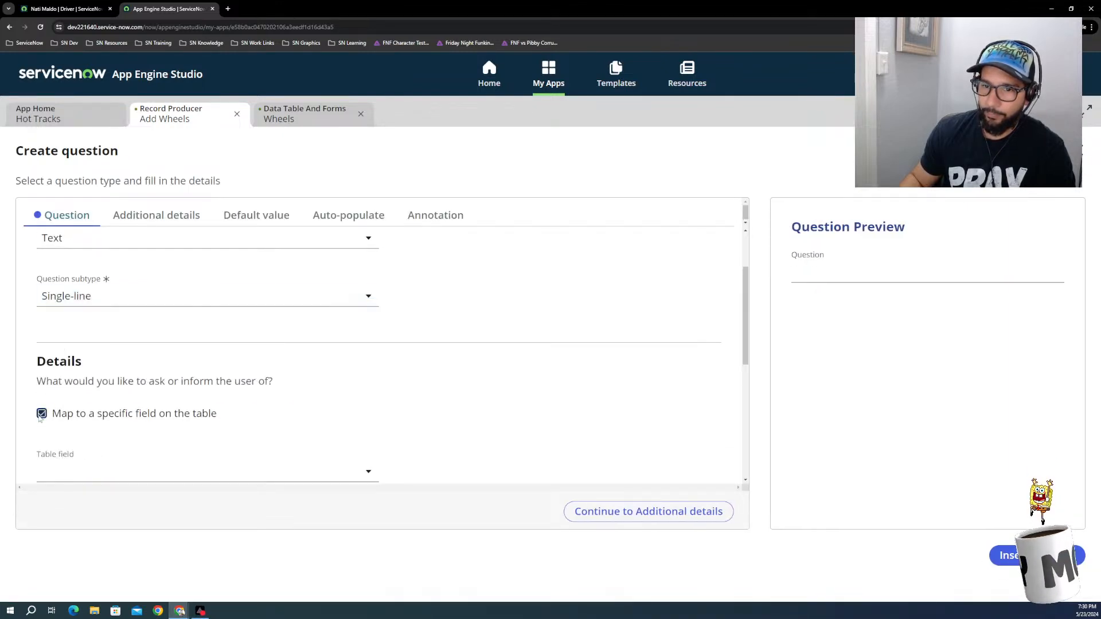
scroll(72, 450, "down", 2)
left_click(83, 383)
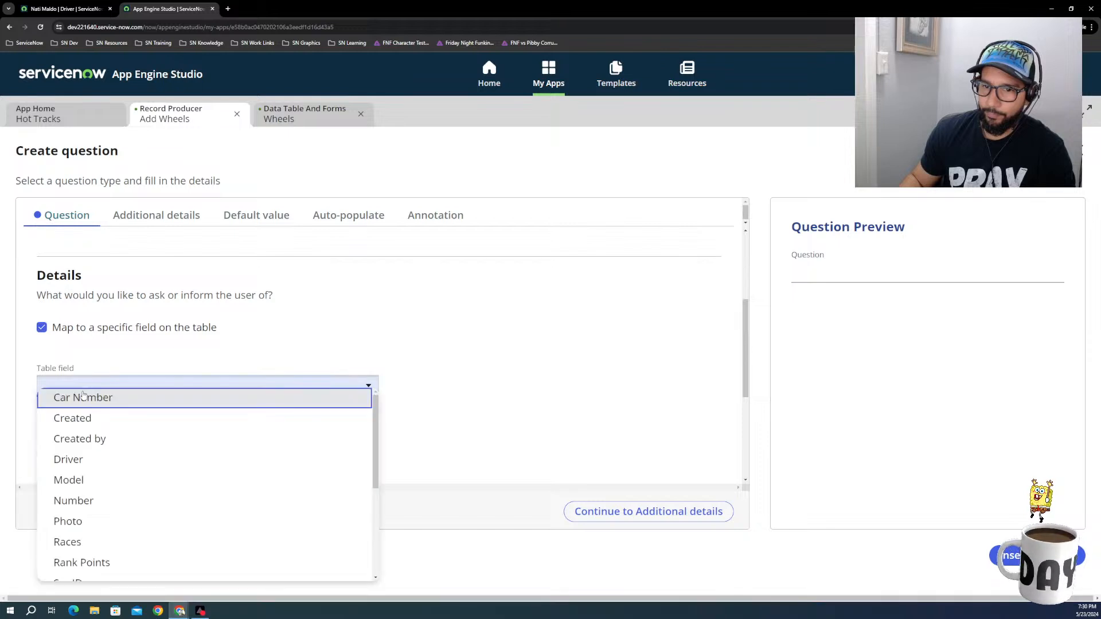
scroll(81, 464, "down", 4)
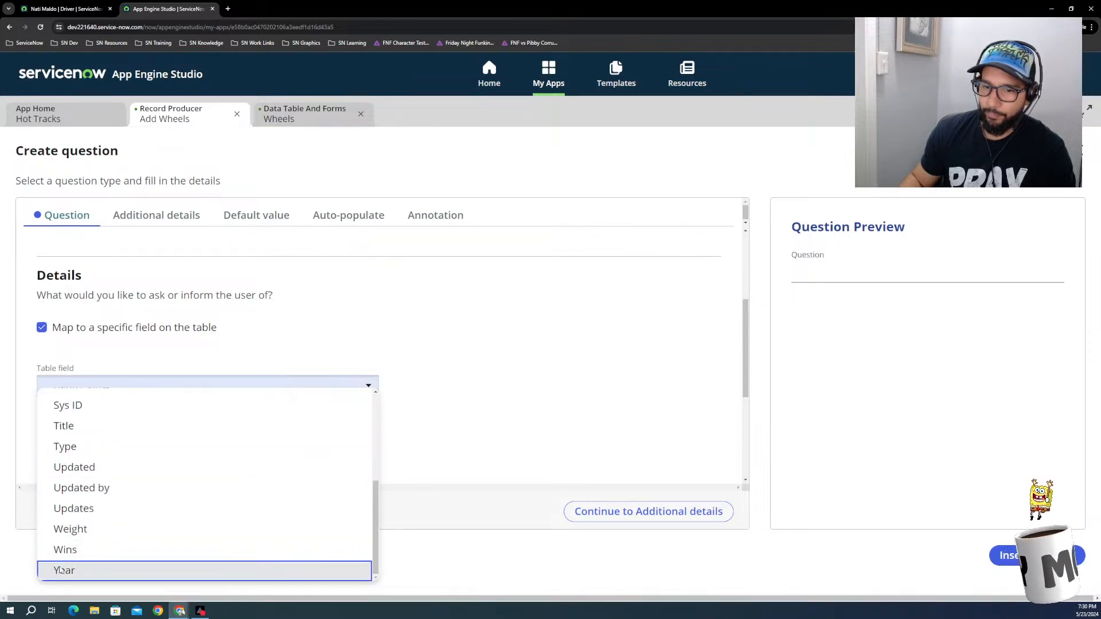
left_click(61, 570)
Step: Label the question mapped to the Year field as Year and insert it into the form
left_click(111, 445)
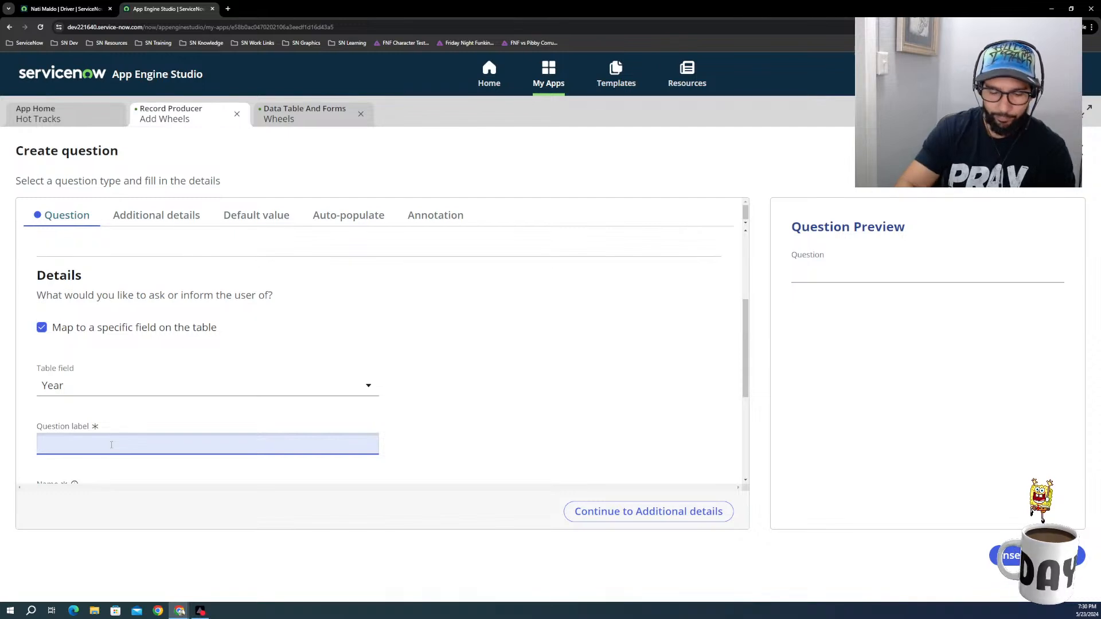
type("Yea")
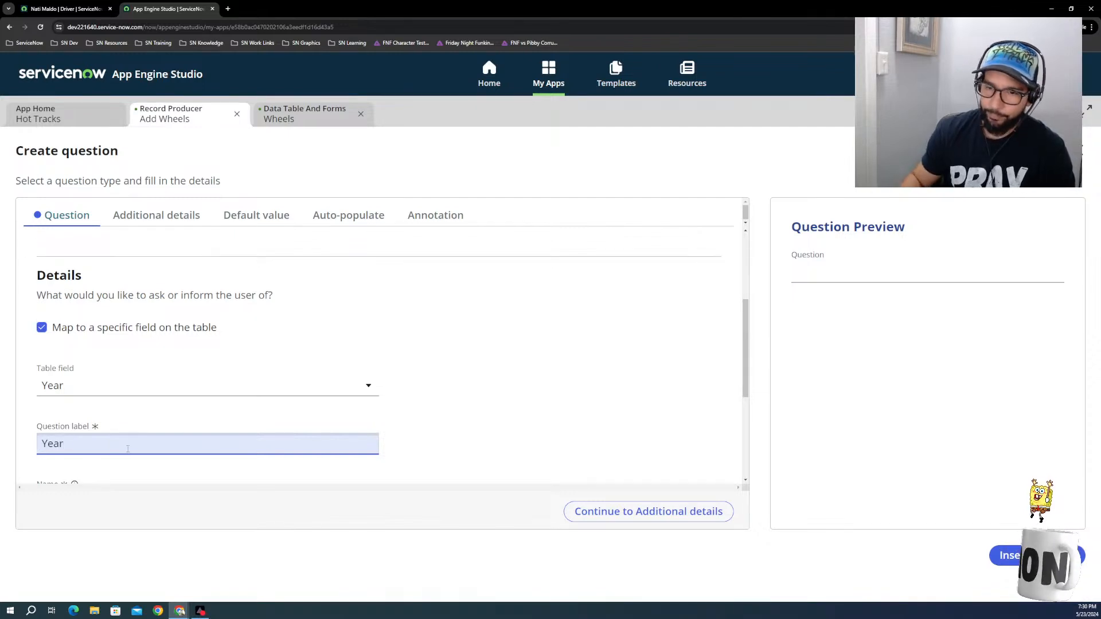
type("r")
scroll(111, 445, "down", 1)
scroll(360, 485, "down", 3)
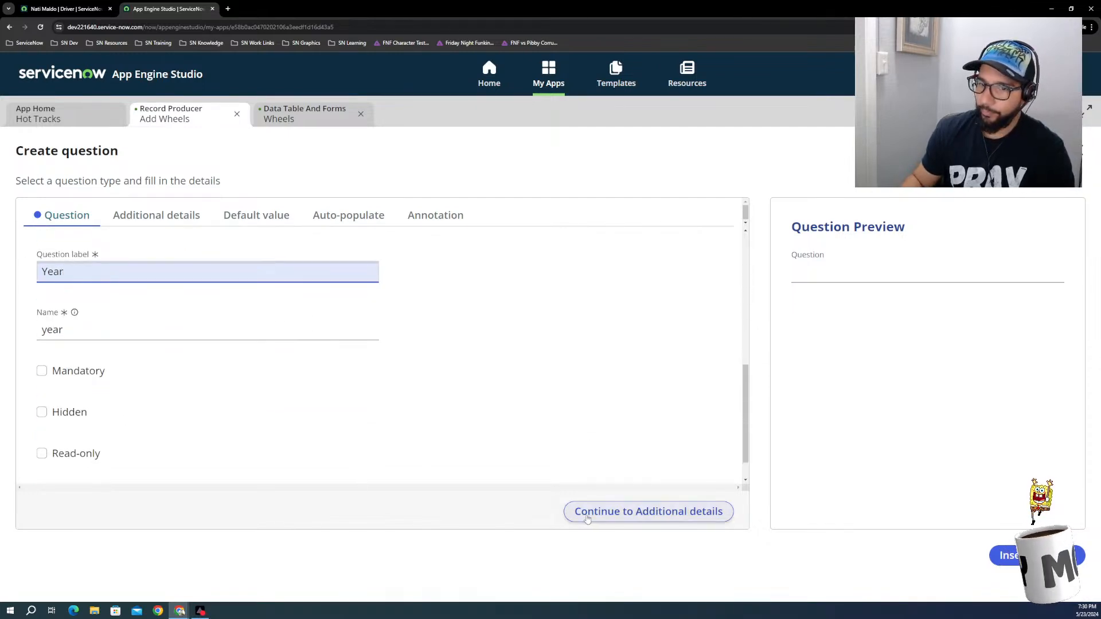
left_click(629, 517)
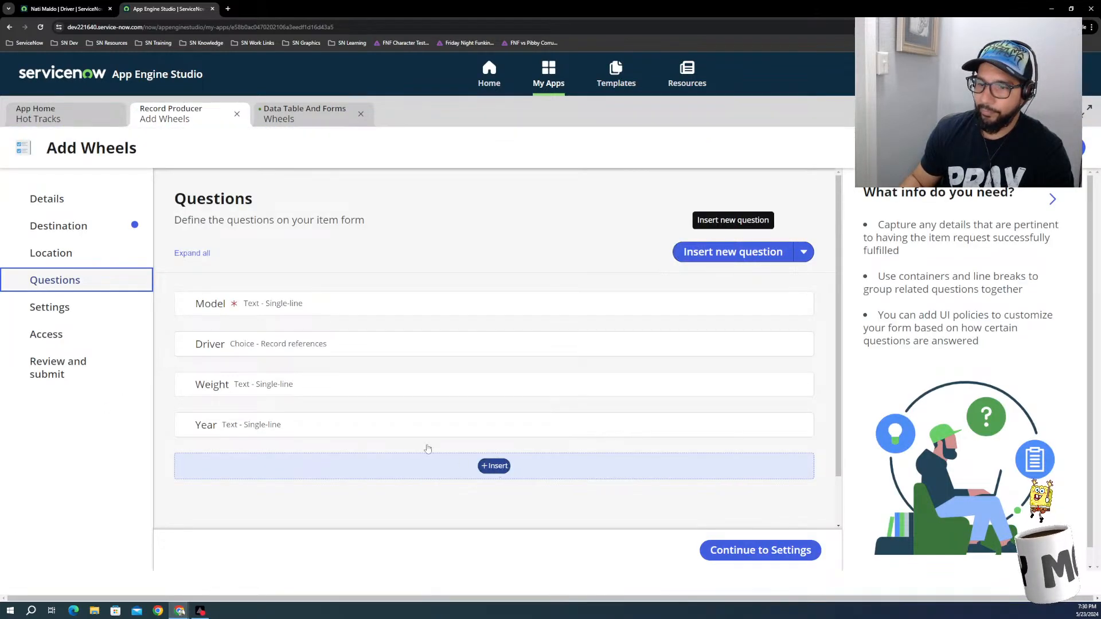
Step: Start another Single-line Text question and map it to the Type table field
left_click(494, 465)
left_click(733, 253)
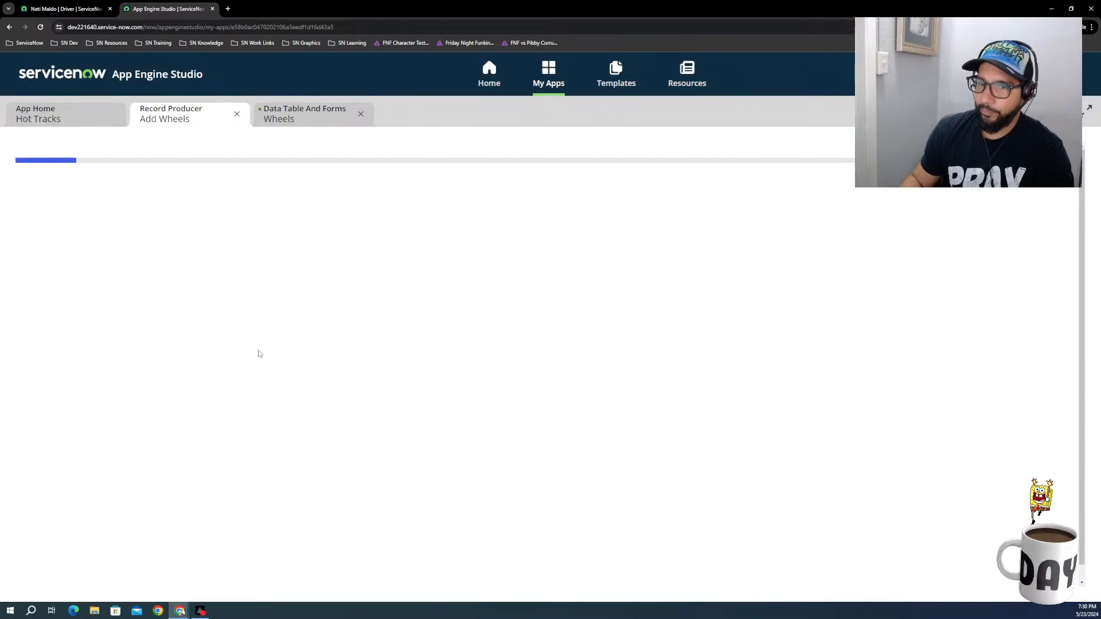
left_click(81, 382)
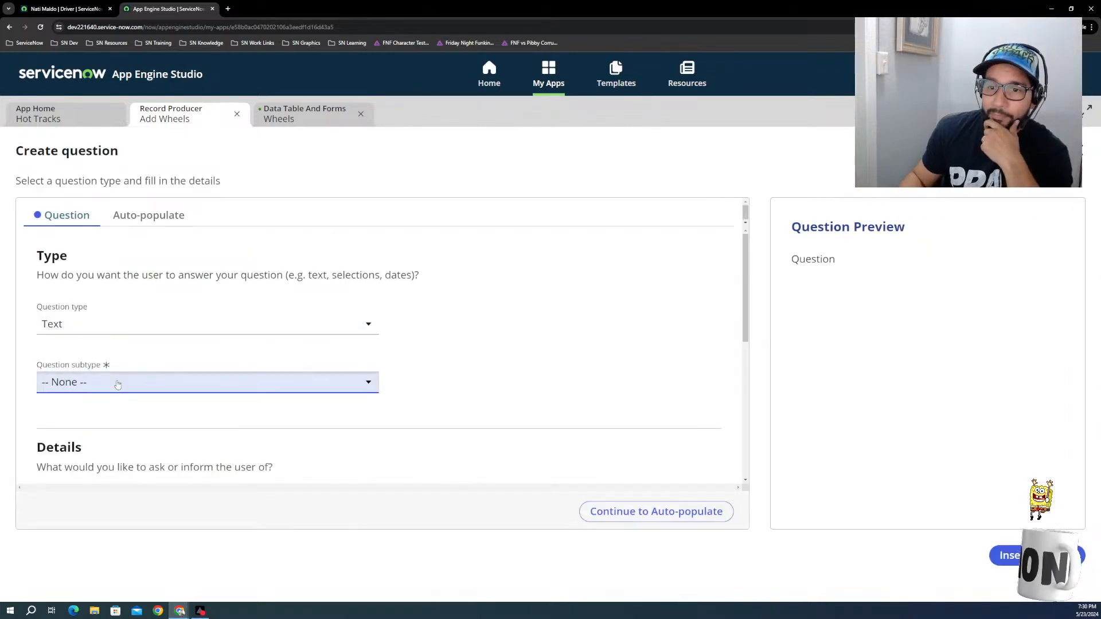
left_click(68, 415)
scroll(67, 417, "down", 2)
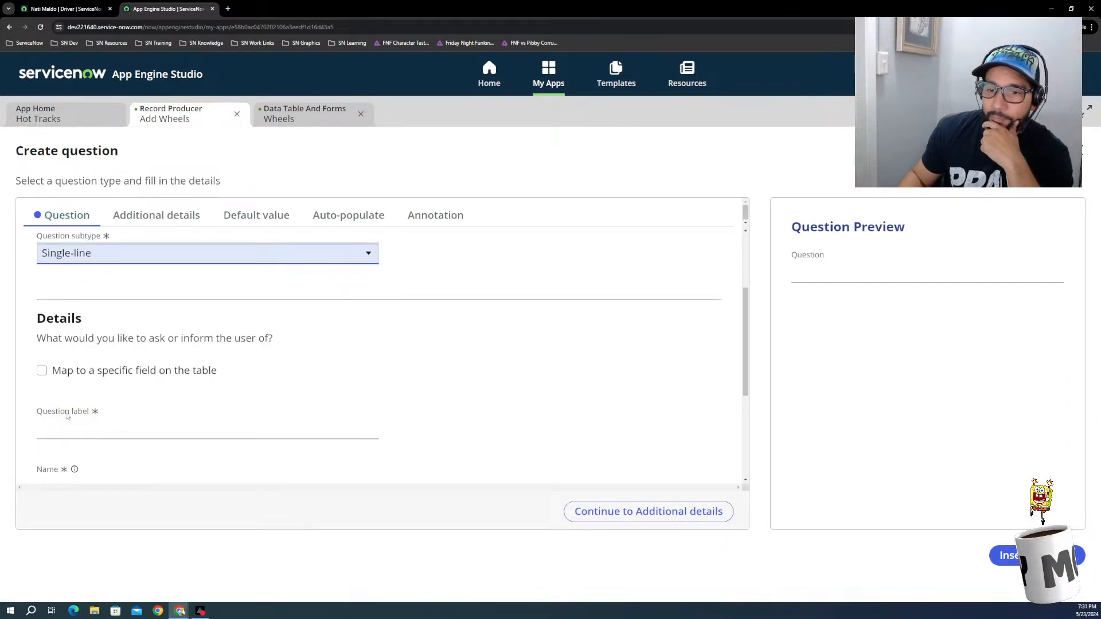
left_click(43, 370)
left_click(85, 429)
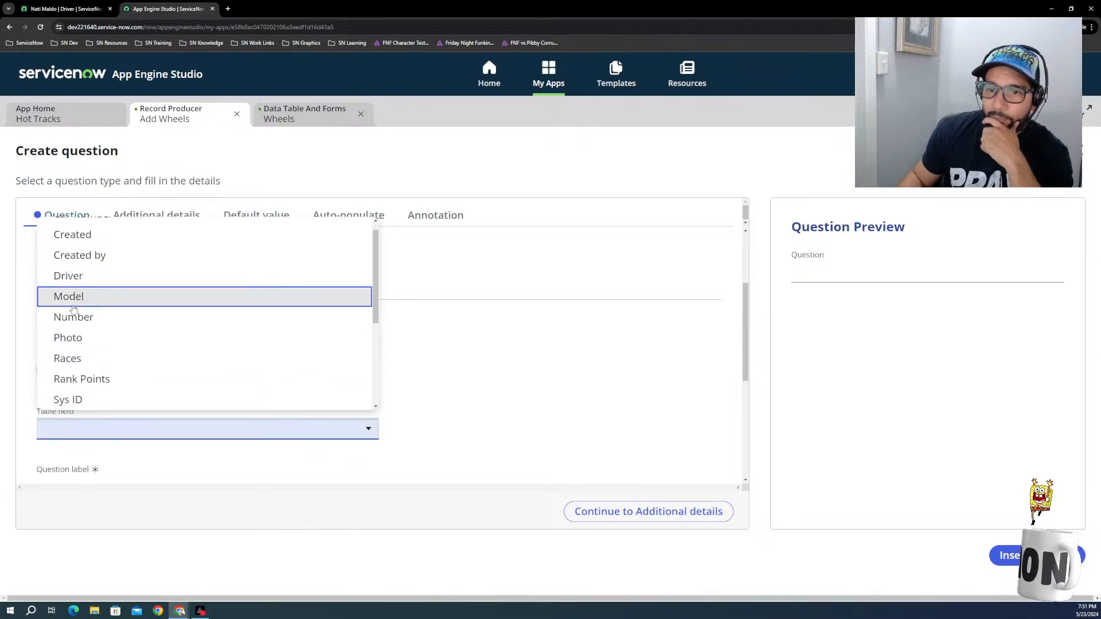
scroll(75, 358, "down", 1)
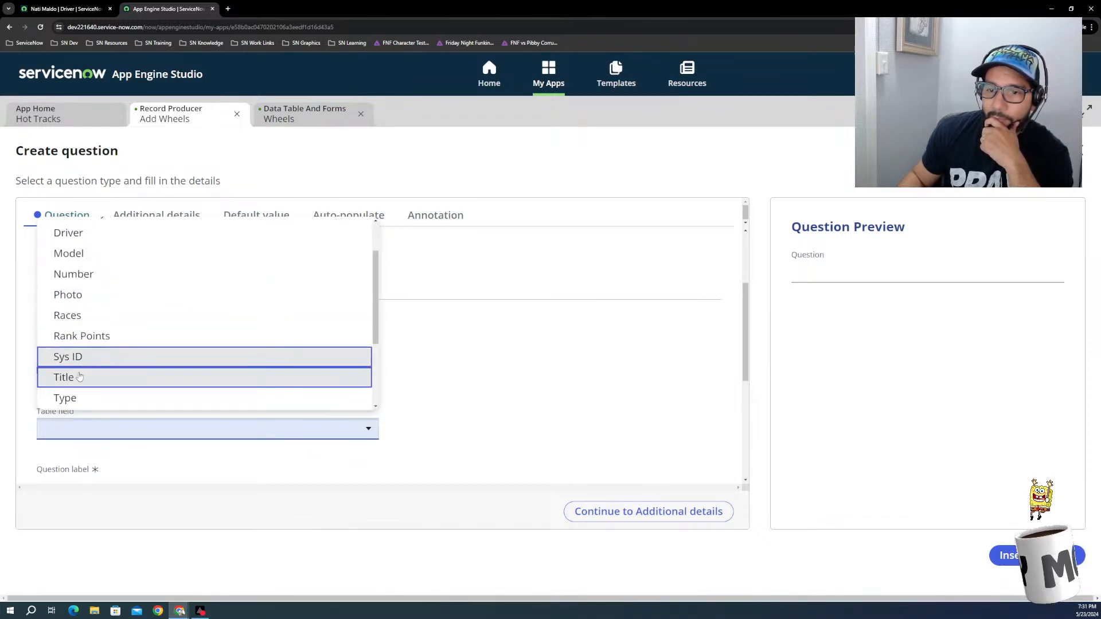
scroll(80, 377, "down", 2)
left_click(66, 354)
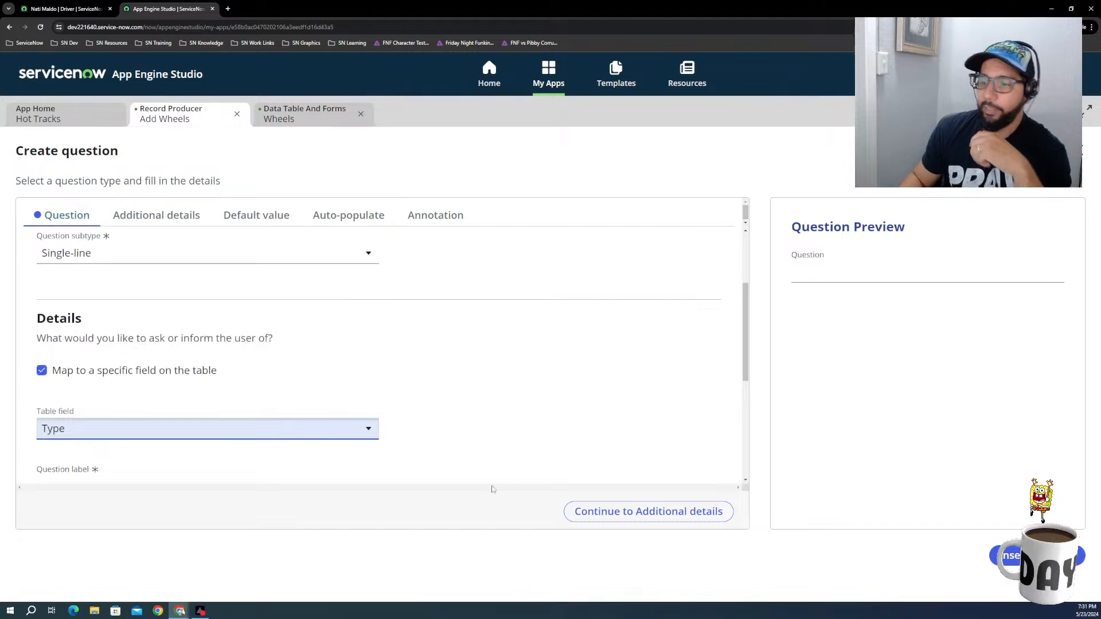
Step: Label the question mapped to the Type field as Type / Category and continue to its additional details
scroll(401, 432, "down", 2)
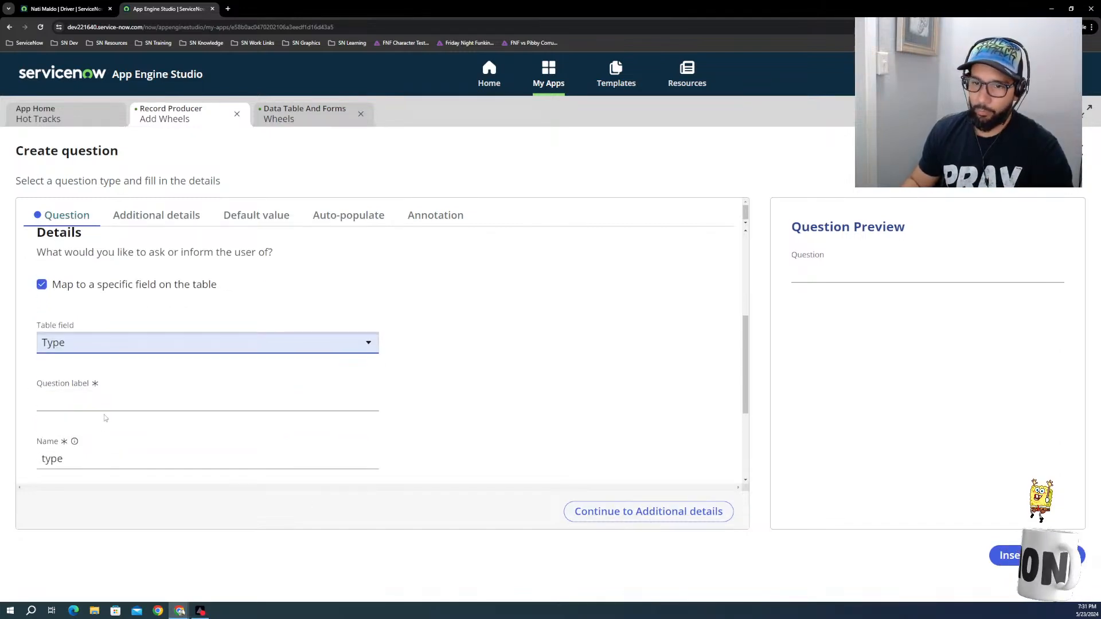
left_click(93, 405)
type("Type / Category")
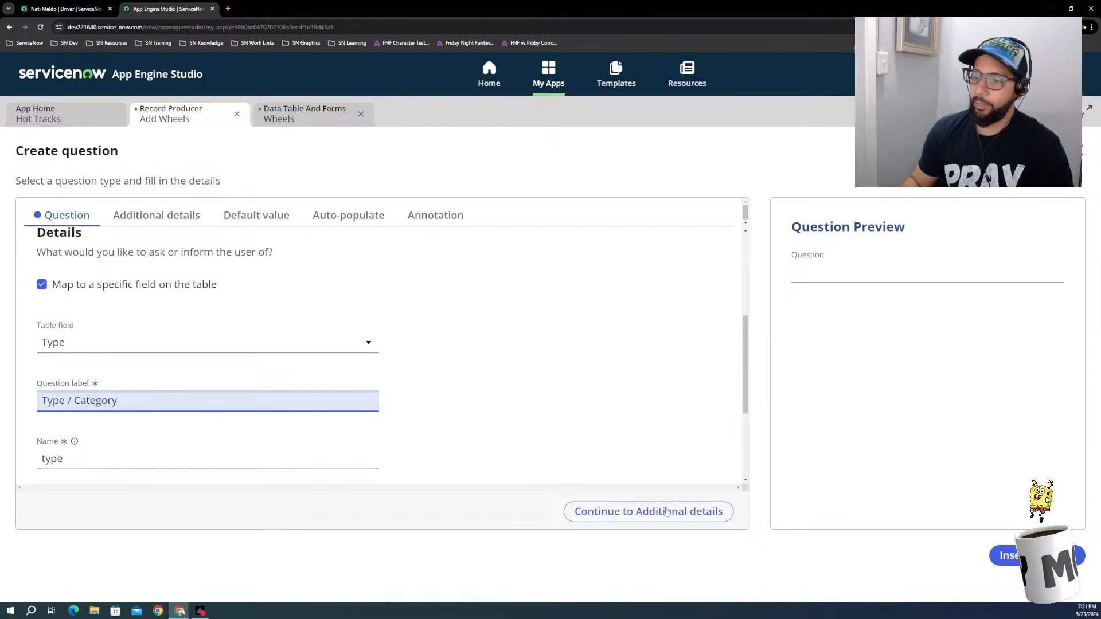
left_click(699, 518)
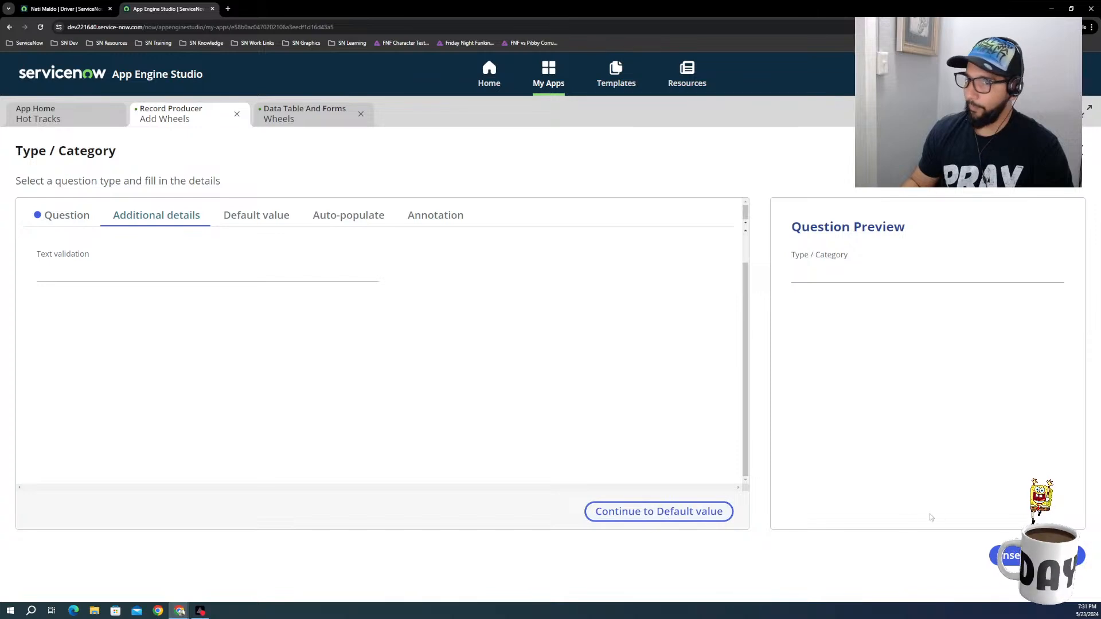
Step: Check the Type / Category question's subtype setting and review the field definitions in the Wheels table
left_click(72, 221)
scroll(122, 296, "up", 5)
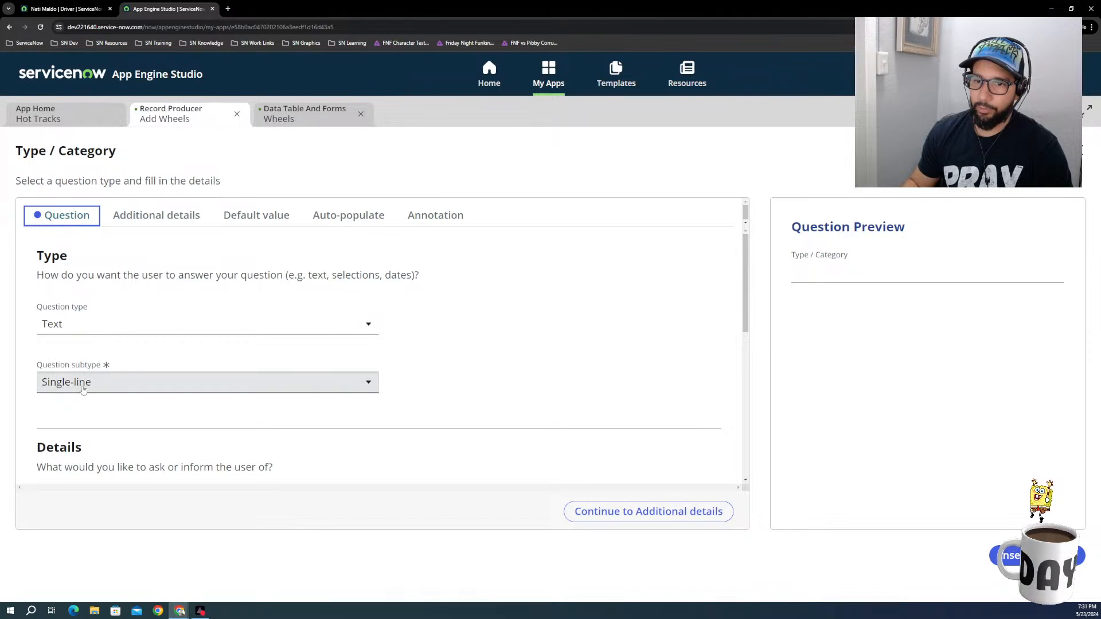
left_click(83, 383)
left_click(305, 114)
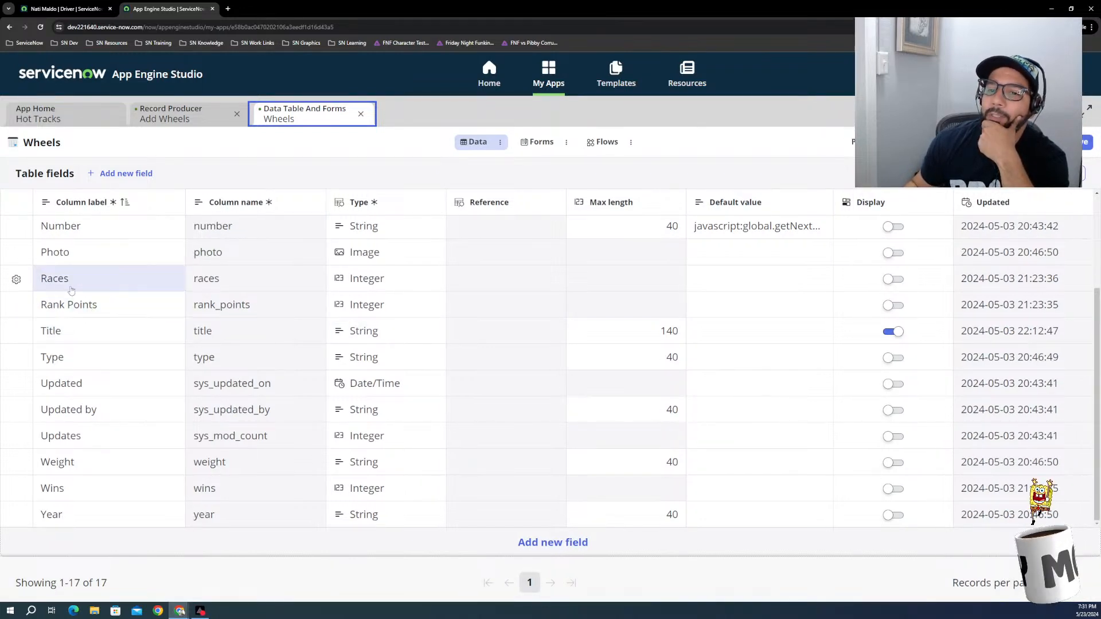
scroll(129, 292, "up", 3)
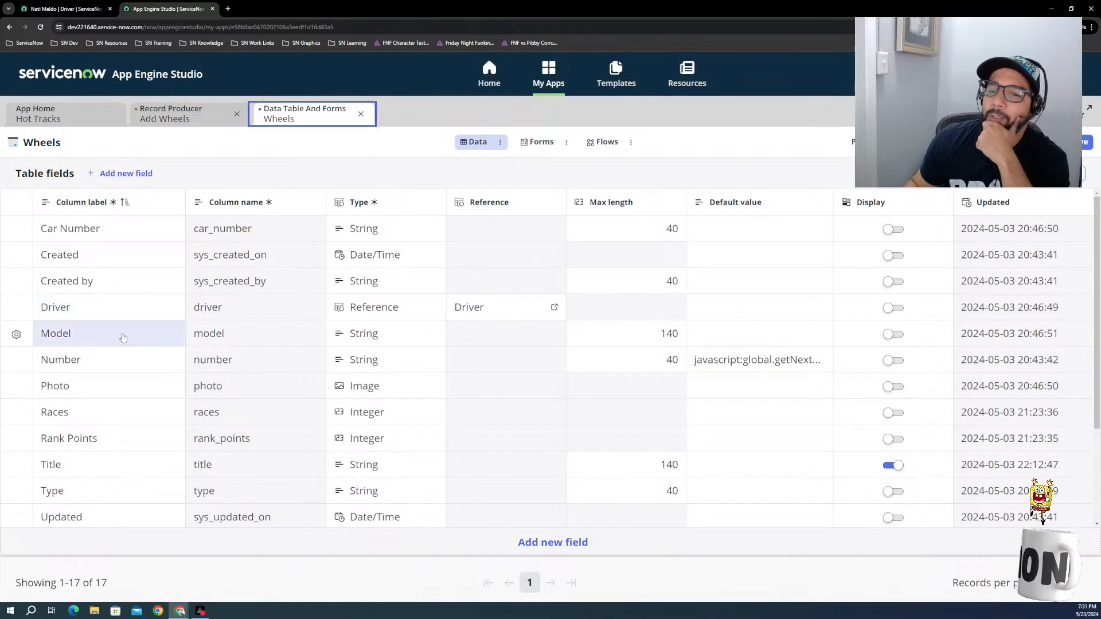
Step: Change the Wheels table's Type field to Choice, using a dropdown without -- None -- that requires a default value
scroll(68, 421, "down", 2)
scroll(98, 448, "down", 1)
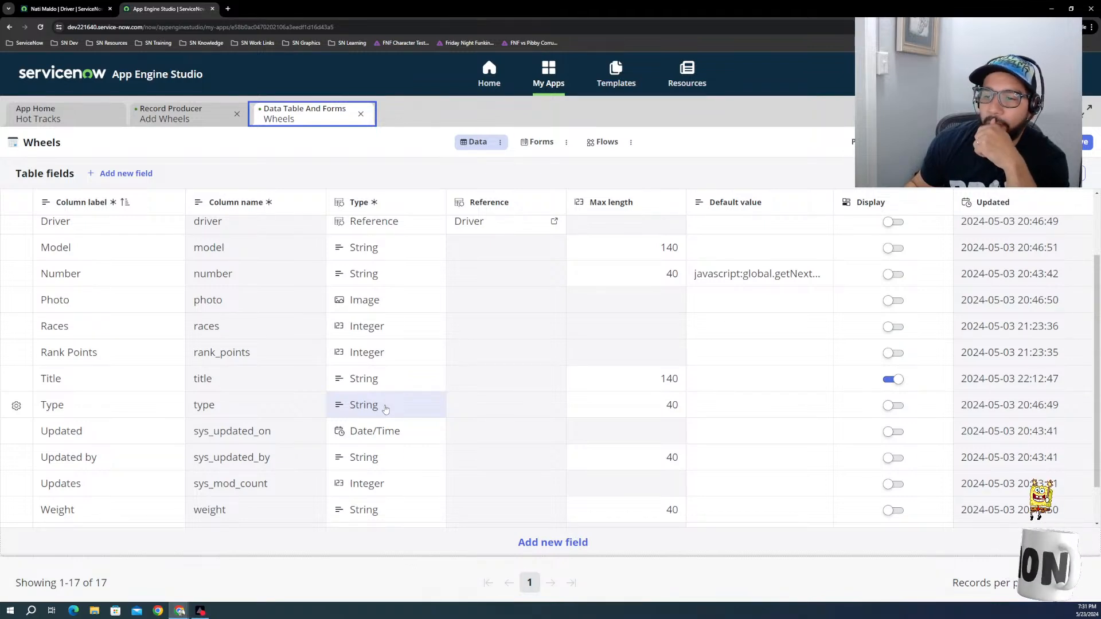
left_click(340, 410)
left_click(370, 416)
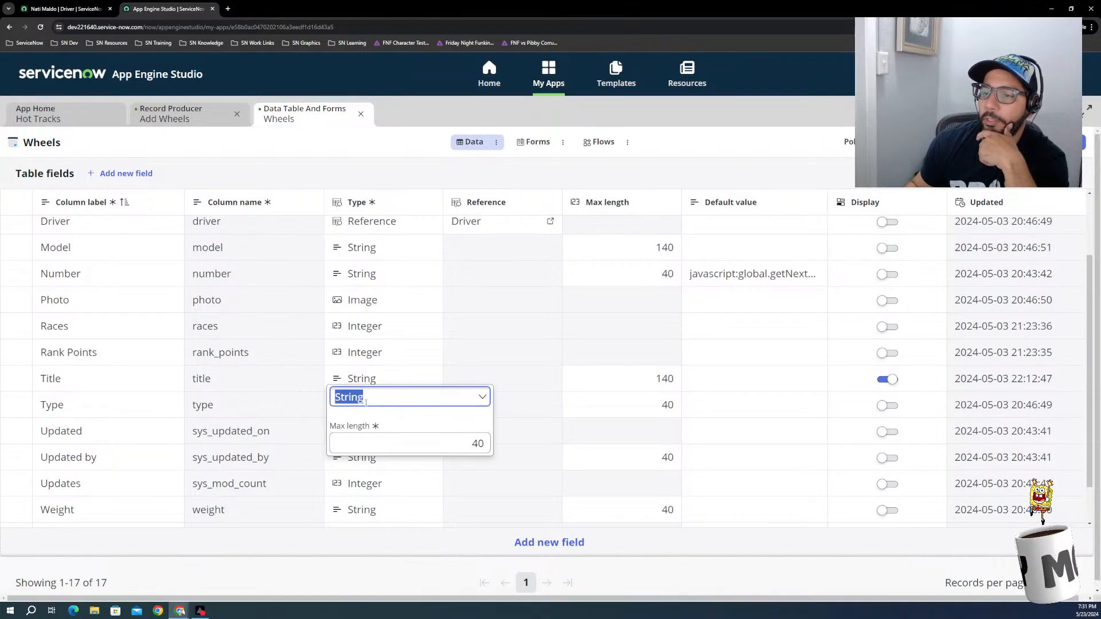
left_click(361, 253)
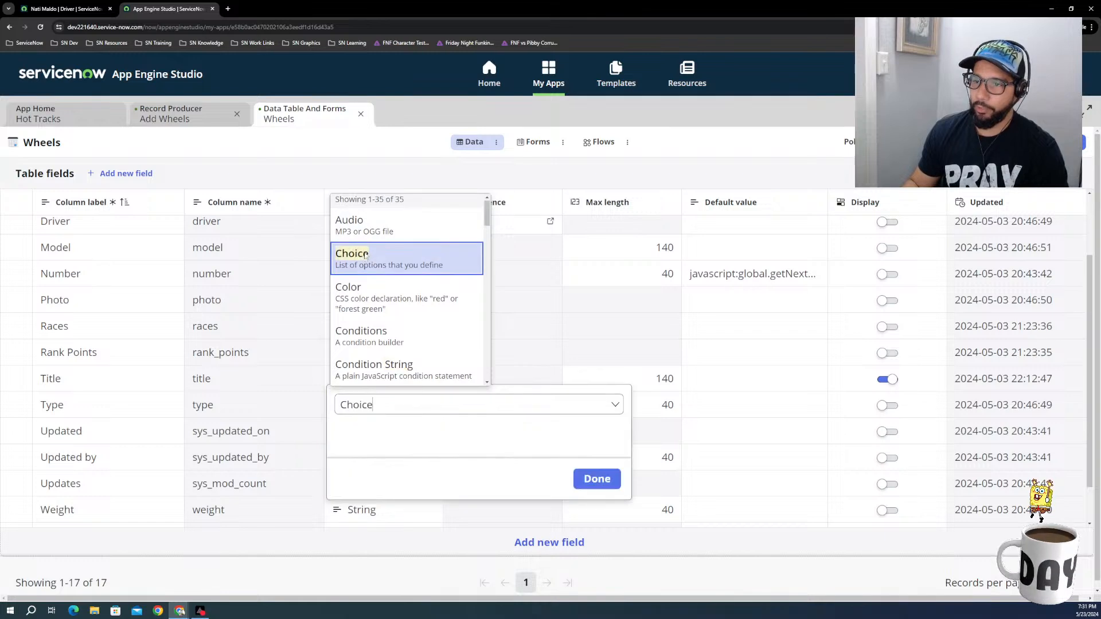
left_click(494, 457)
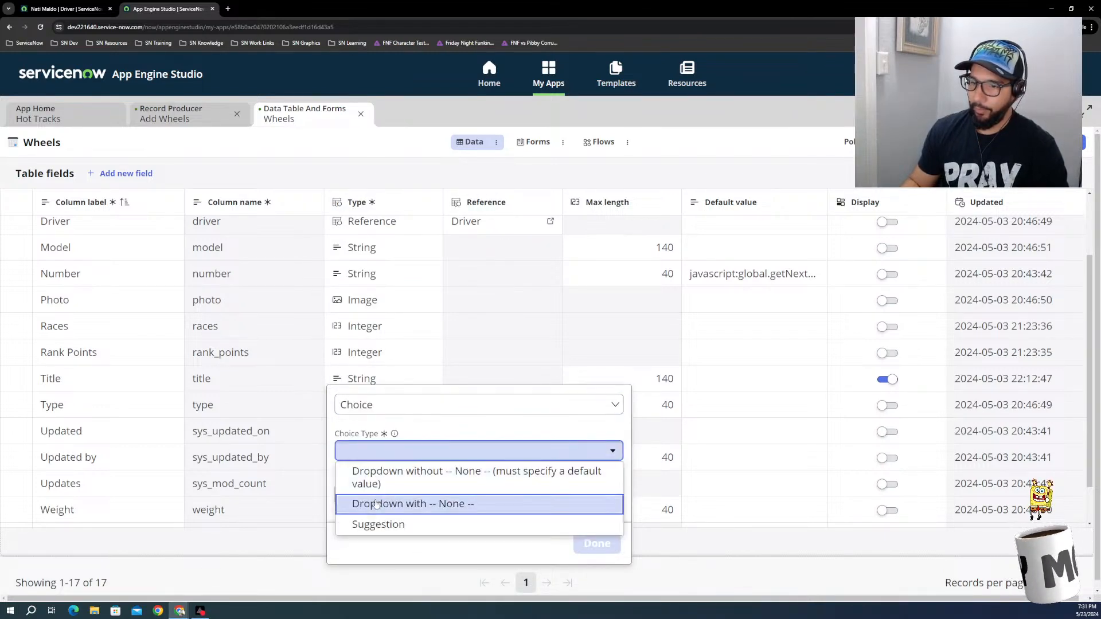
left_click(413, 478)
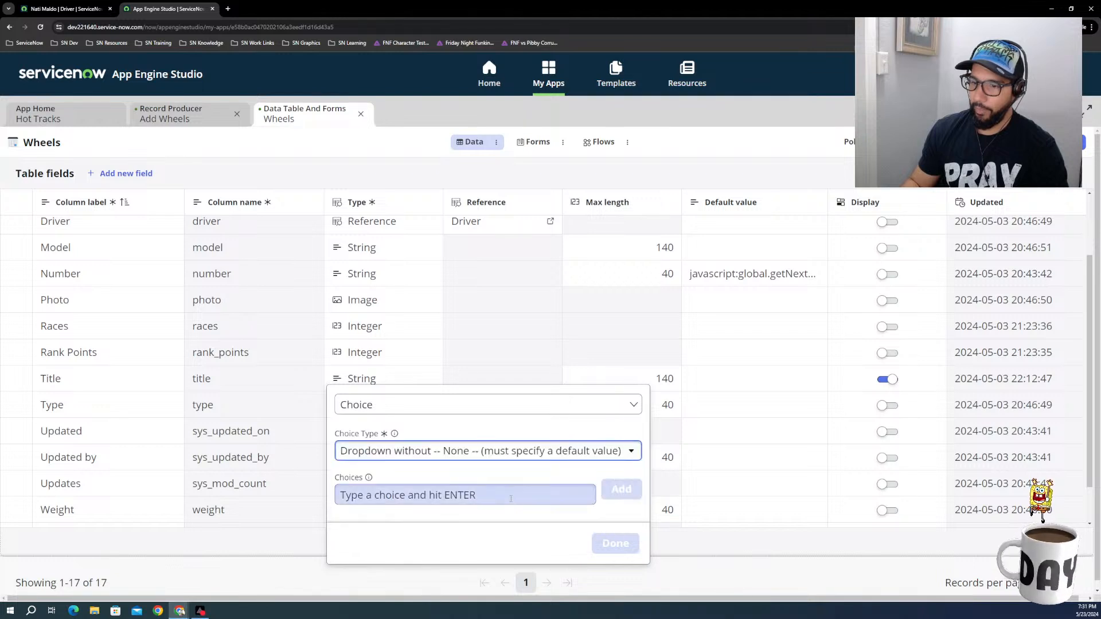
left_click(477, 497)
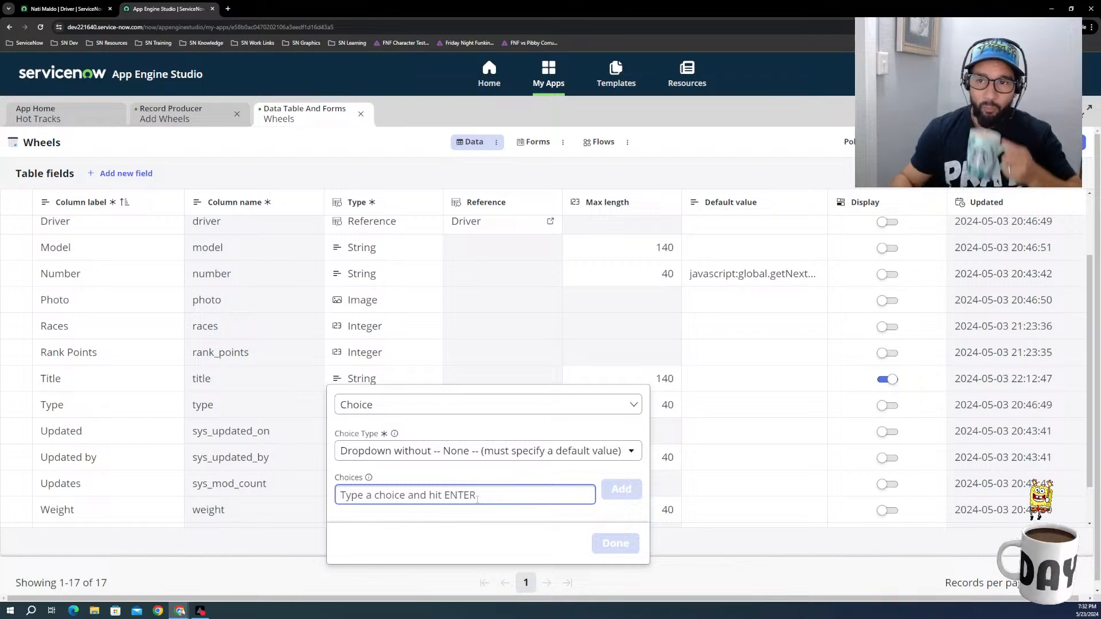
Step: Search the web for "hot wheels car categories" in a new browser tab
left_click(228, 8)
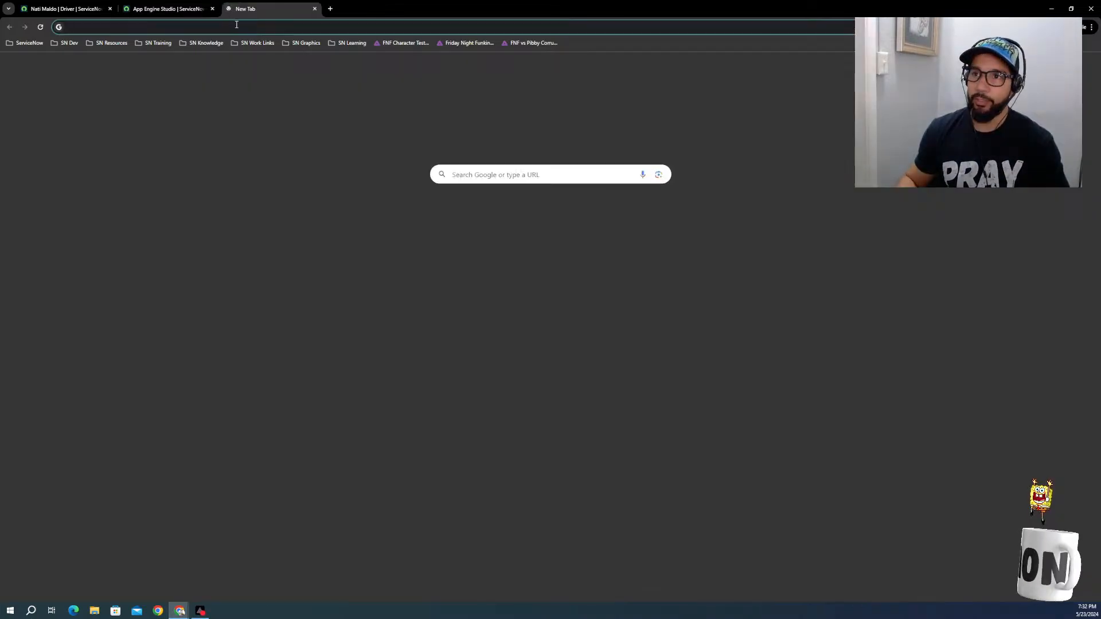
left_click(236, 27)
type("hot w")
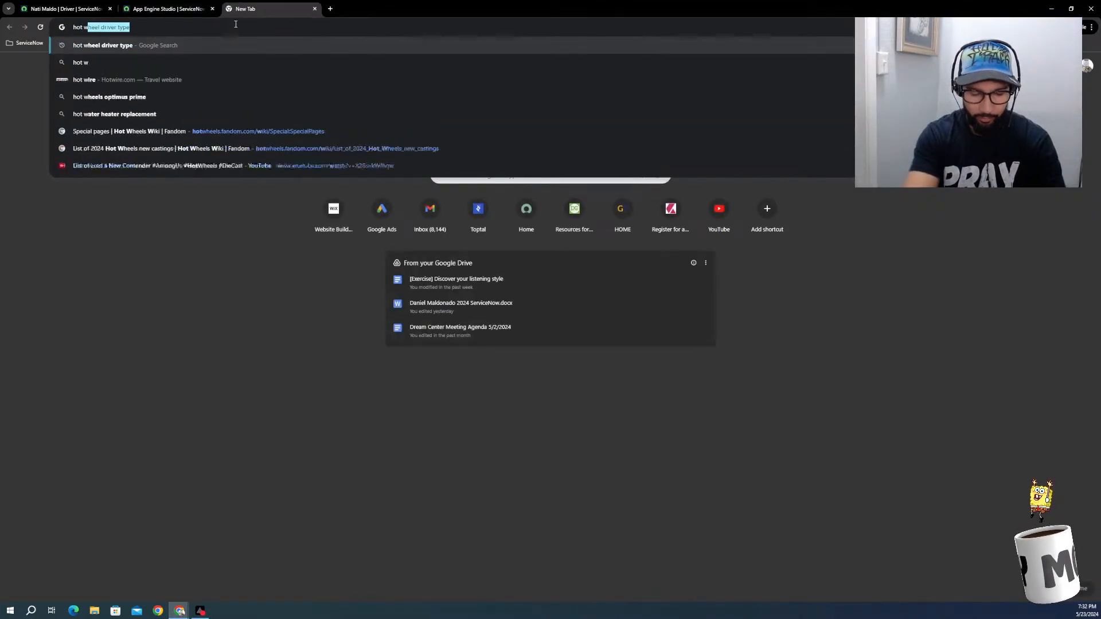
type("heels ")
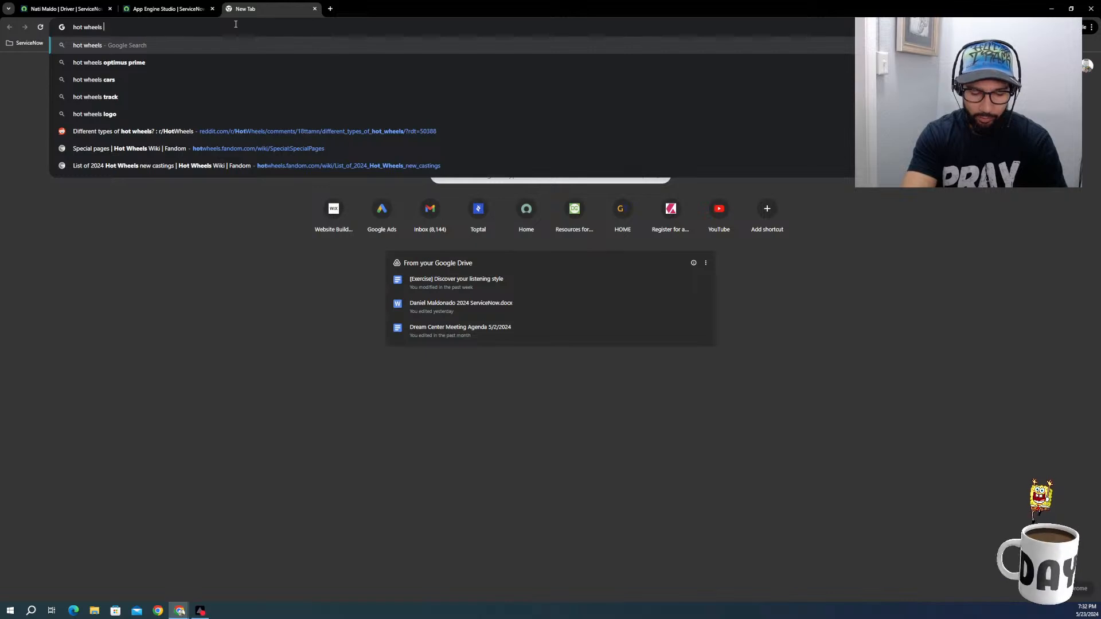
type("ca")
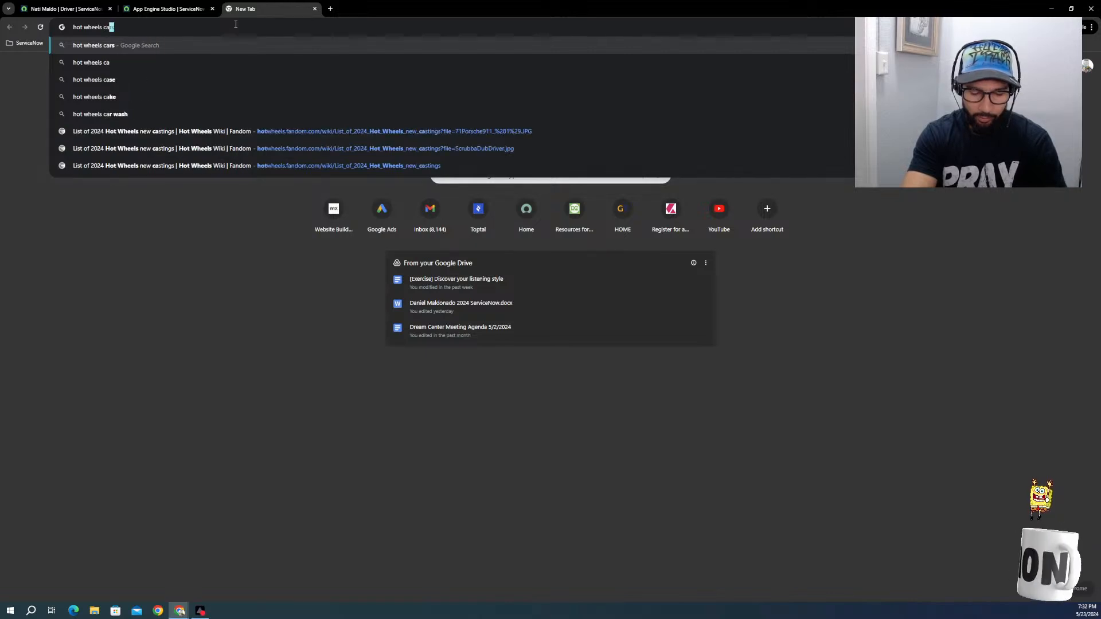
type("r categories")
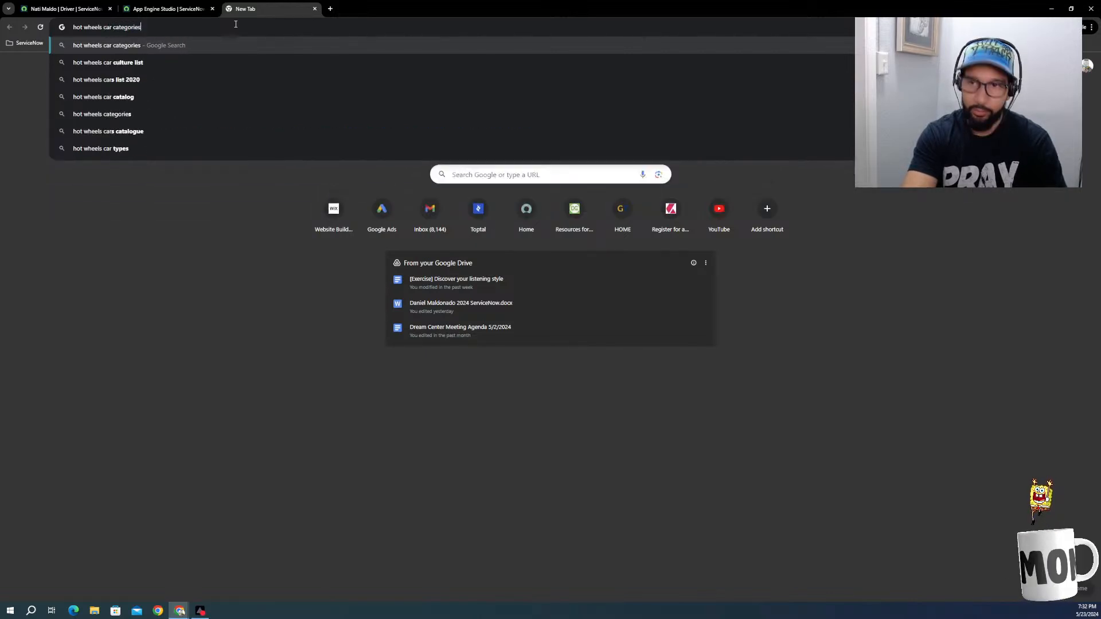
key("Return")
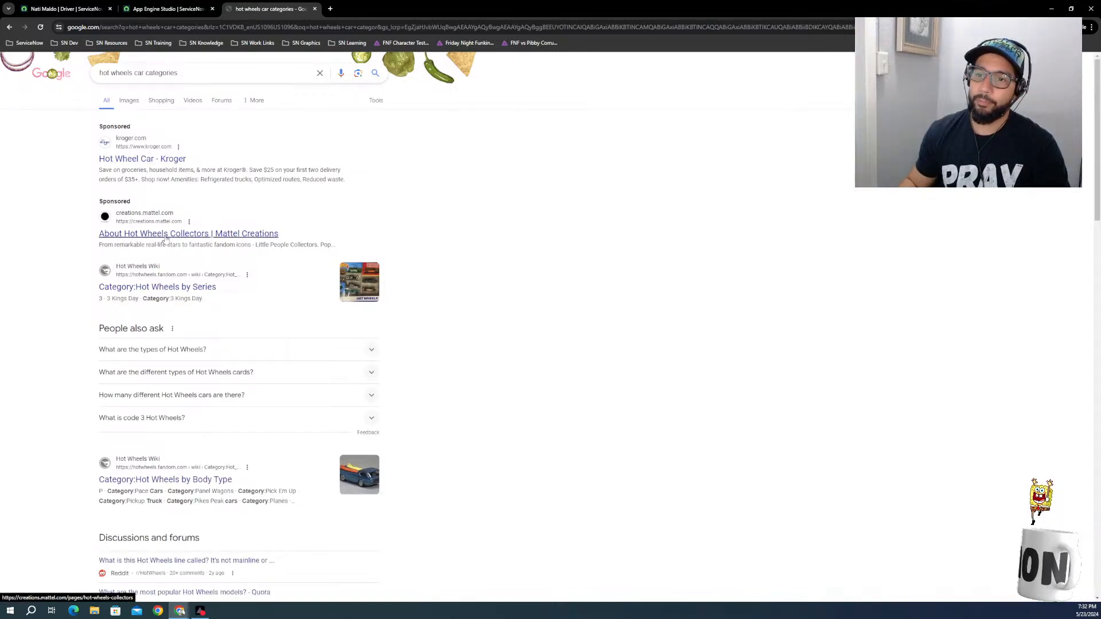
Step: Look through the Hot Wheels Wiki's Hot Wheels by Series category page and return to the search results
left_click(174, 291)
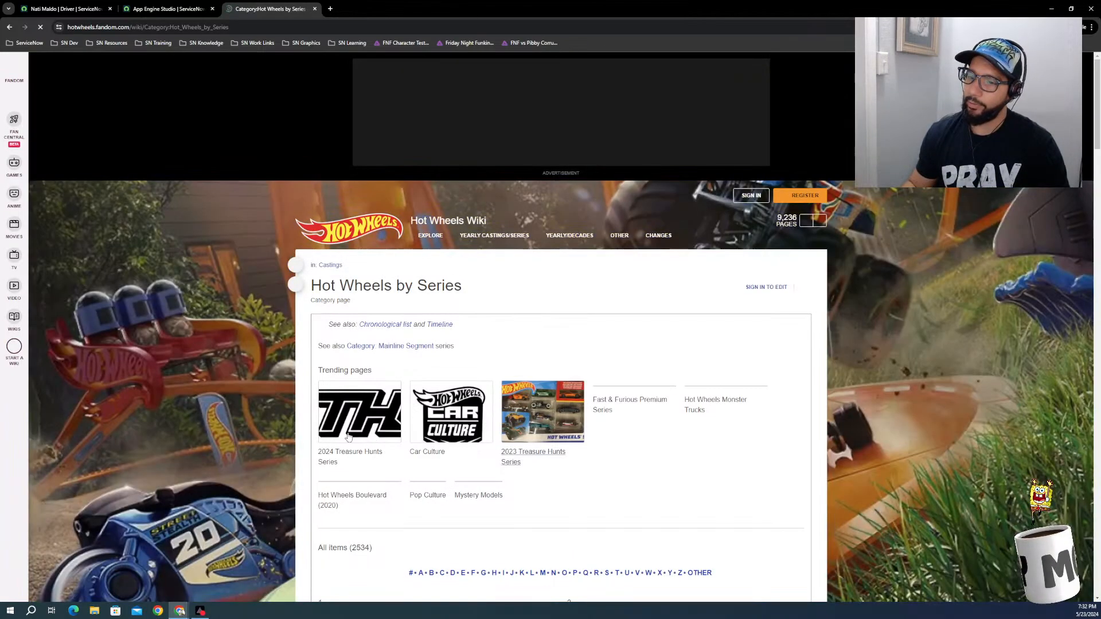
scroll(530, 464, "down", 3)
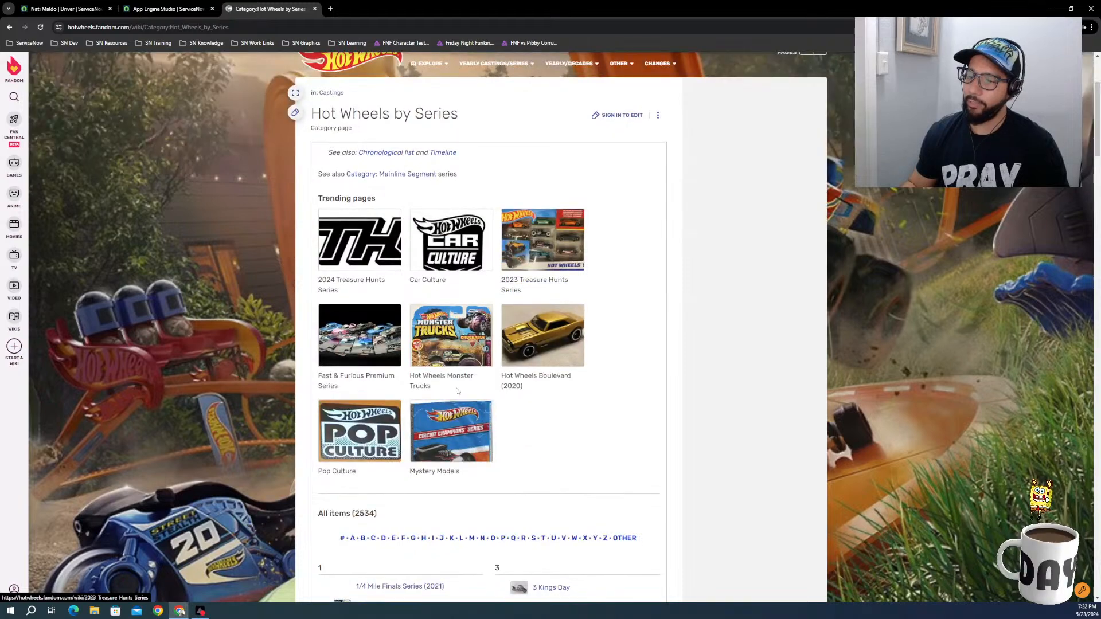
left_click(9, 27)
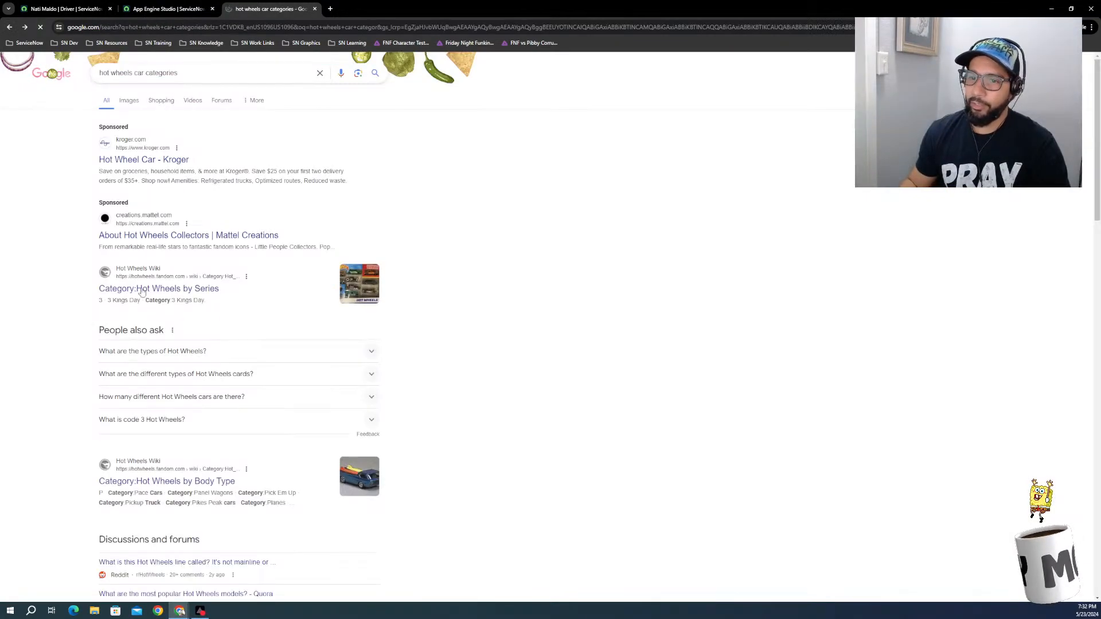
Step: Open the wiki's Hot Wheels by Body Type category page and review its alphabetical list for suitable vehicle types
left_click(185, 483)
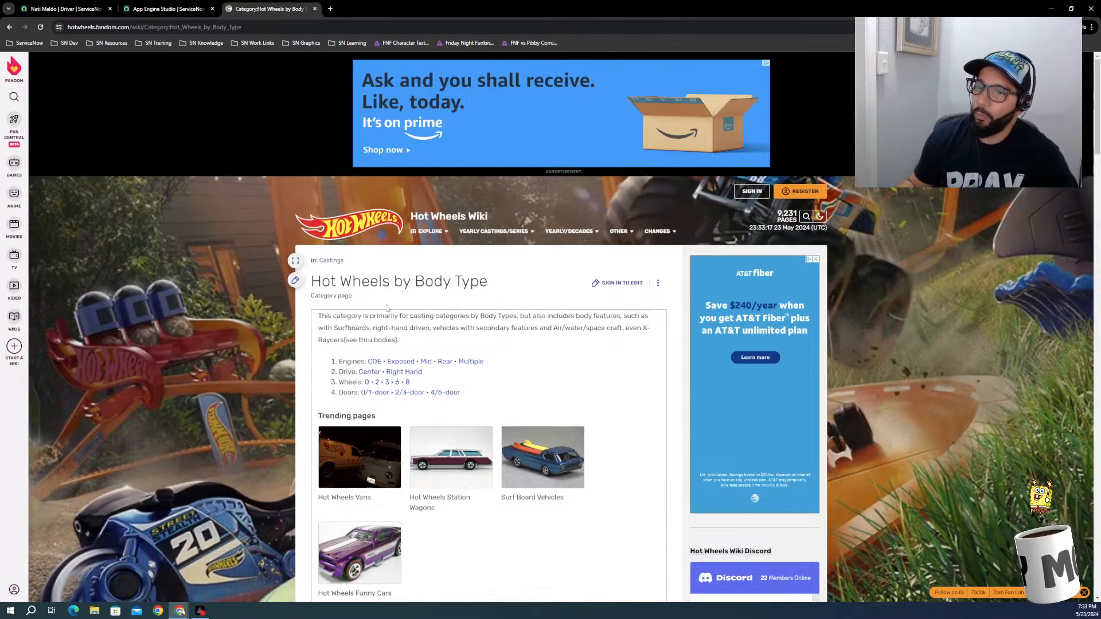
scroll(434, 310, "down", 2)
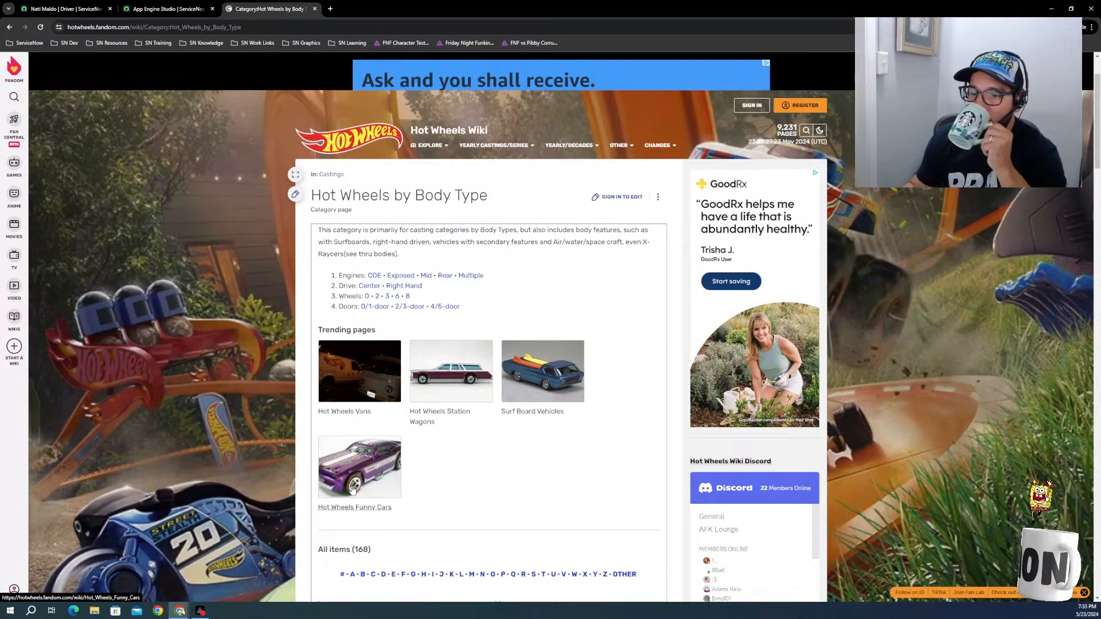
scroll(356, 485, "down", 5)
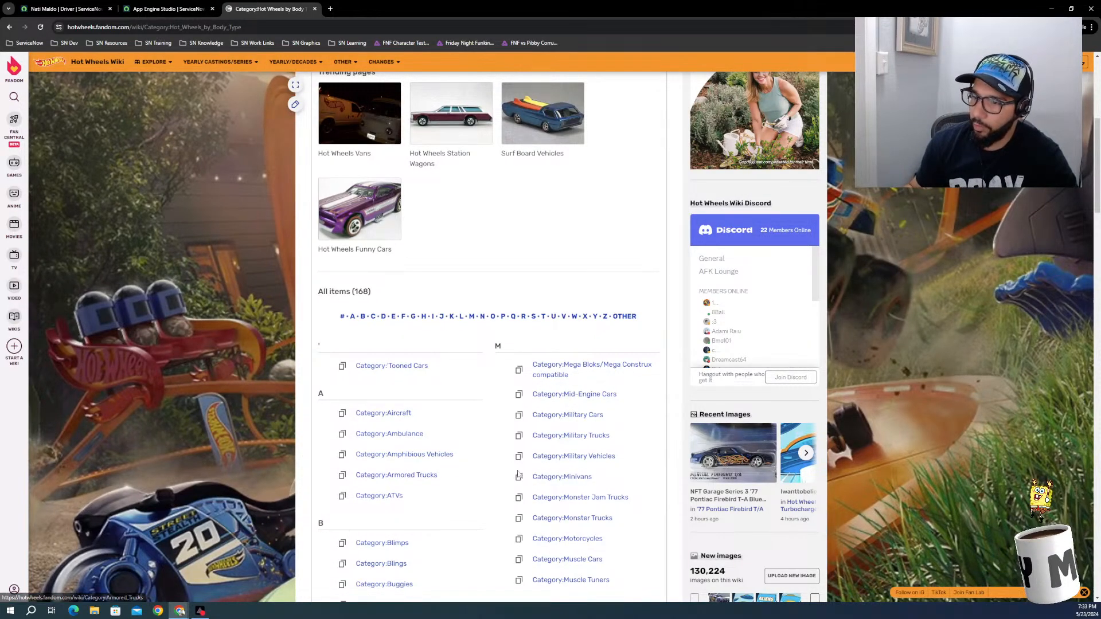
scroll(569, 453, "down", 2)
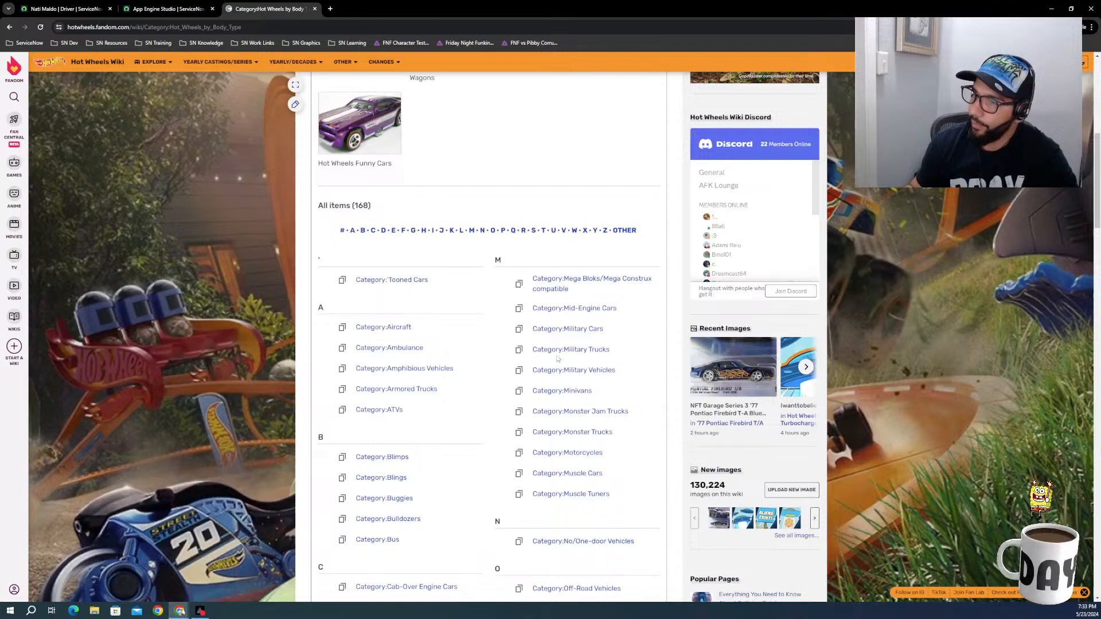
scroll(436, 523, "down", 2)
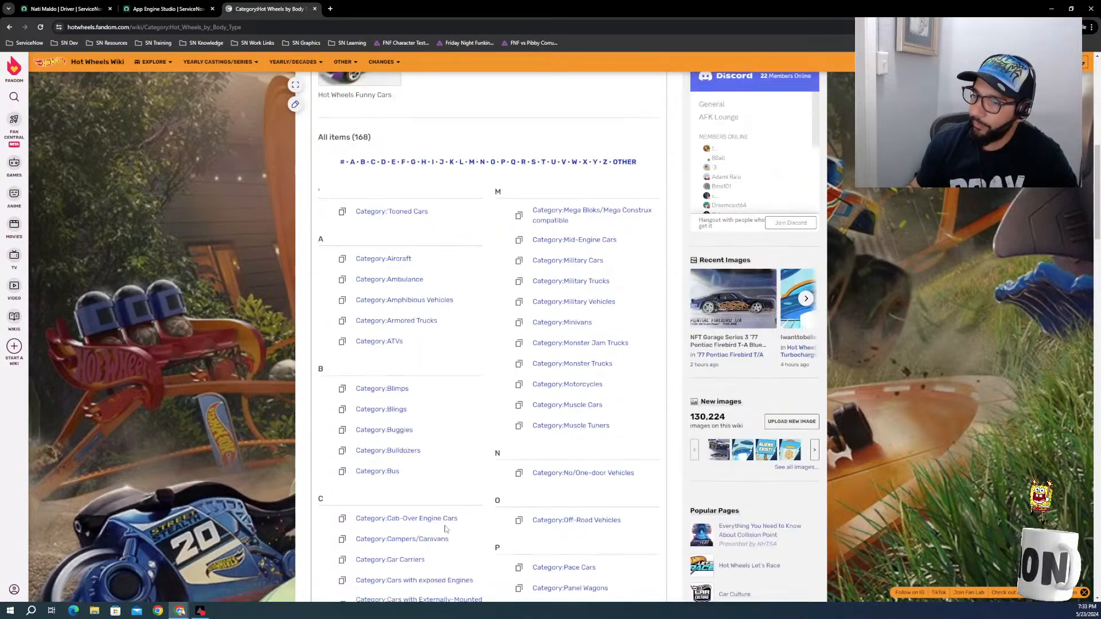
scroll(407, 500, "down", 6)
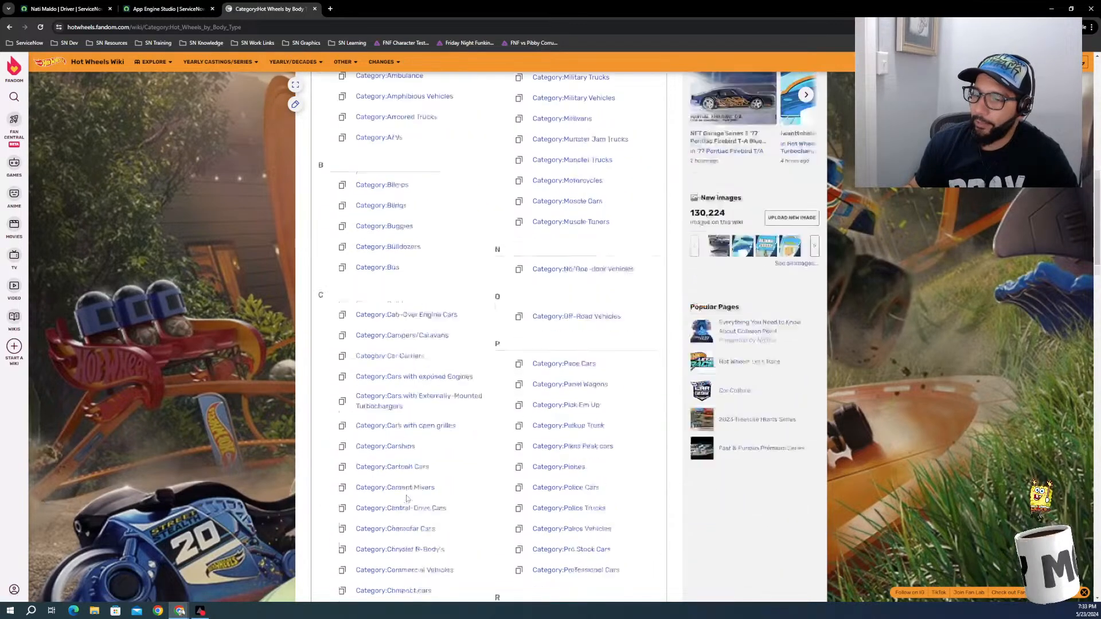
scroll(407, 500, "down", 2)
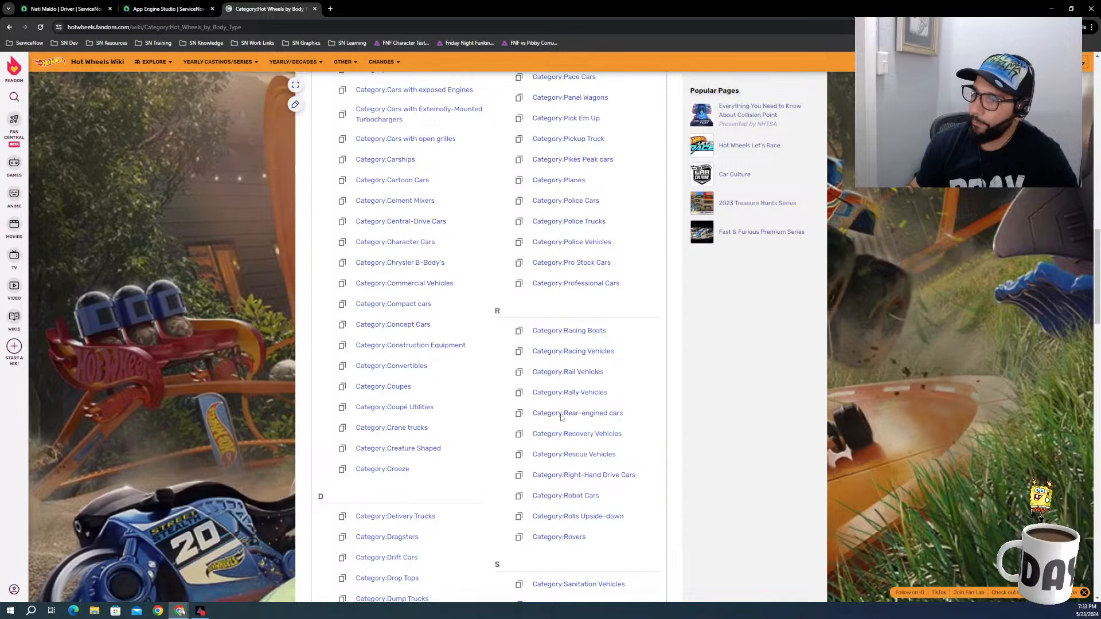
scroll(563, 428, "down", 3)
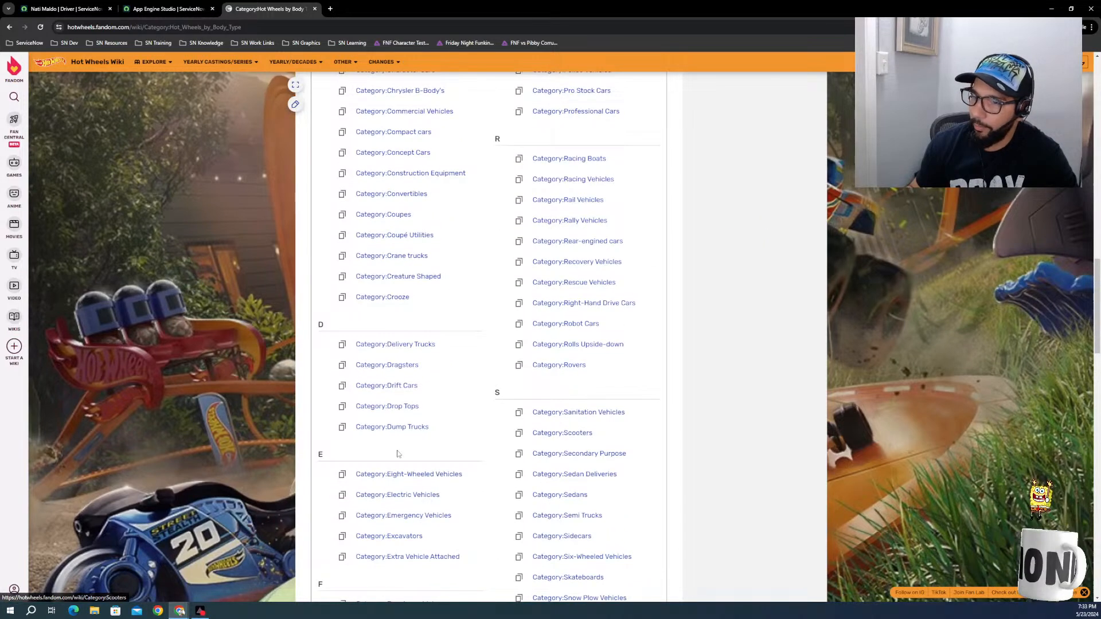
scroll(397, 455, "down", 6)
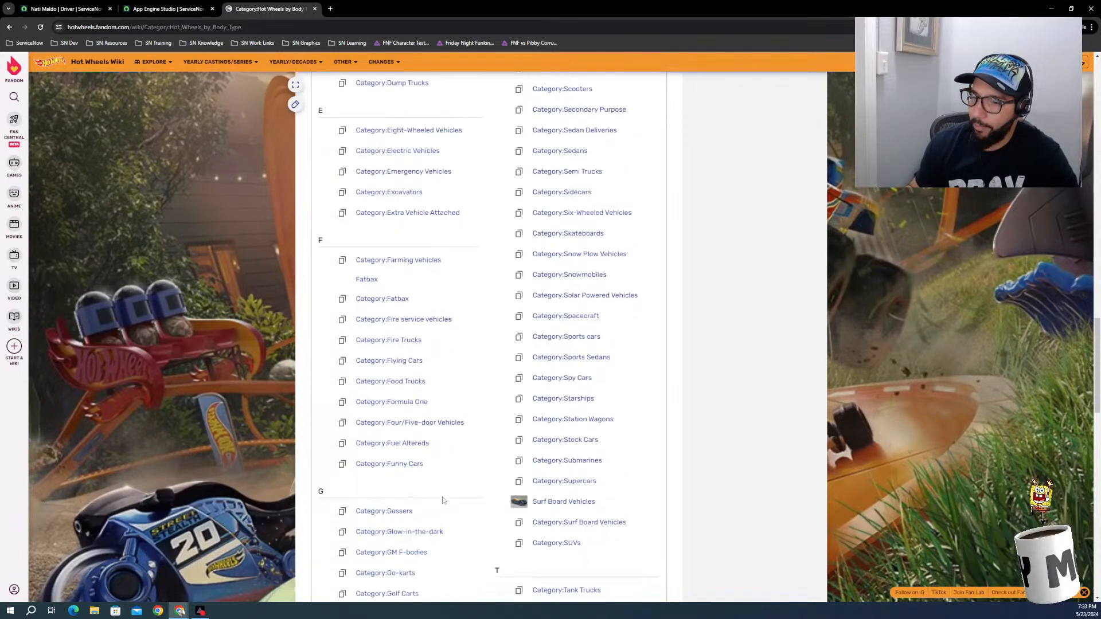
scroll(443, 500, "down", 4)
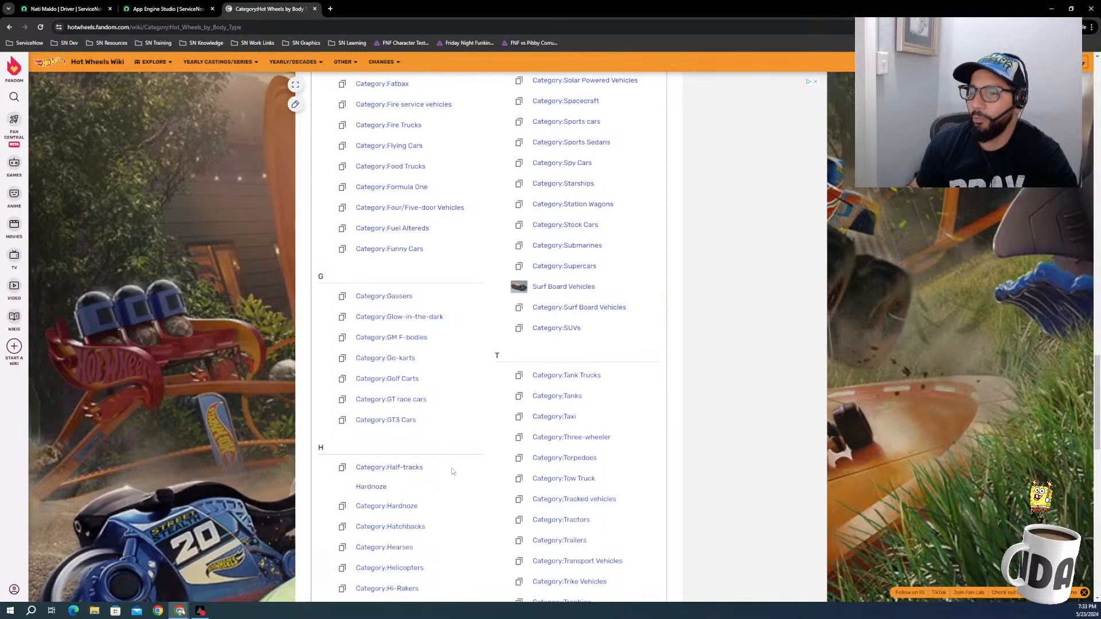
scroll(452, 472, "down", 5)
scroll(452, 466, "down", 5)
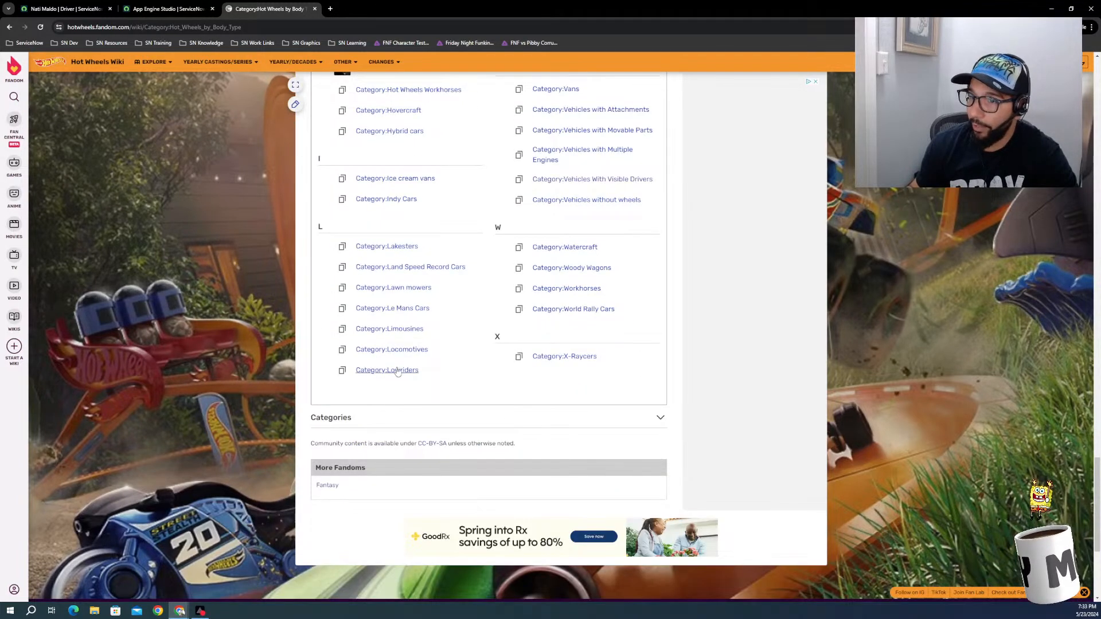
scroll(370, 367, "up", 4)
scroll(433, 441, "up", 5)
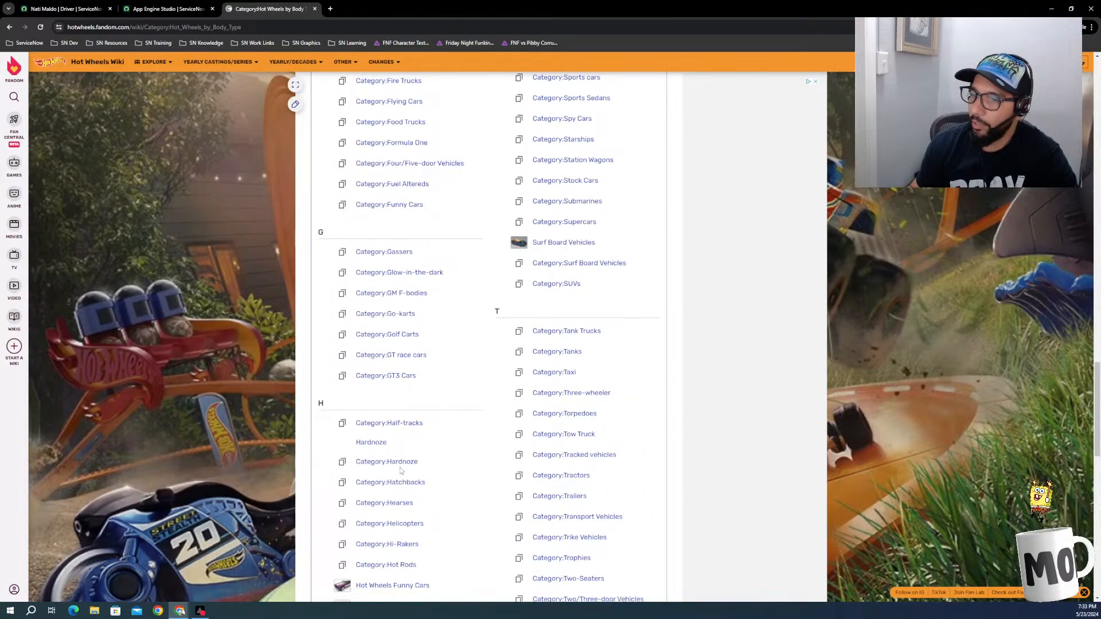
scroll(400, 467, "up", 15)
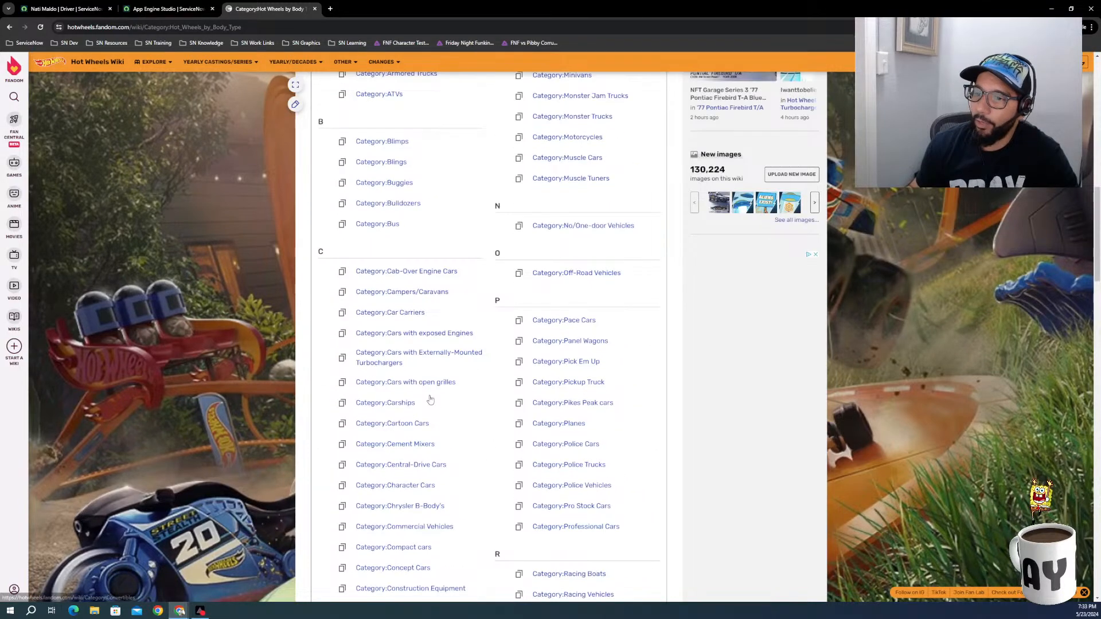
scroll(430, 400, "up", 10)
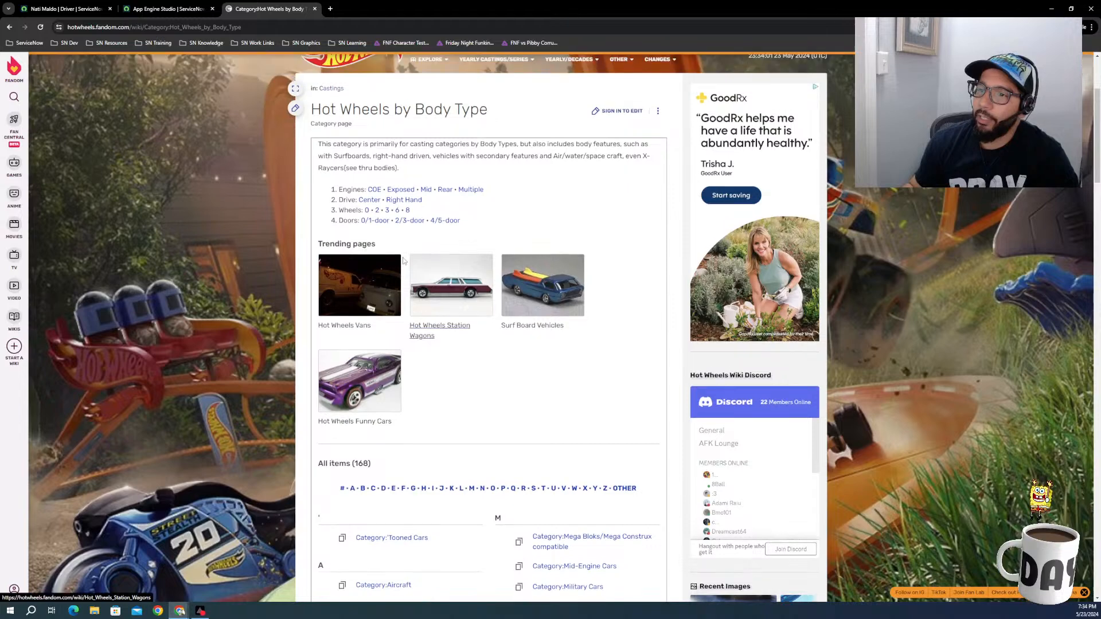
Step: Return to App Engine Studio and add Muscle and Classic as choices for the Type field
left_click(166, 9)
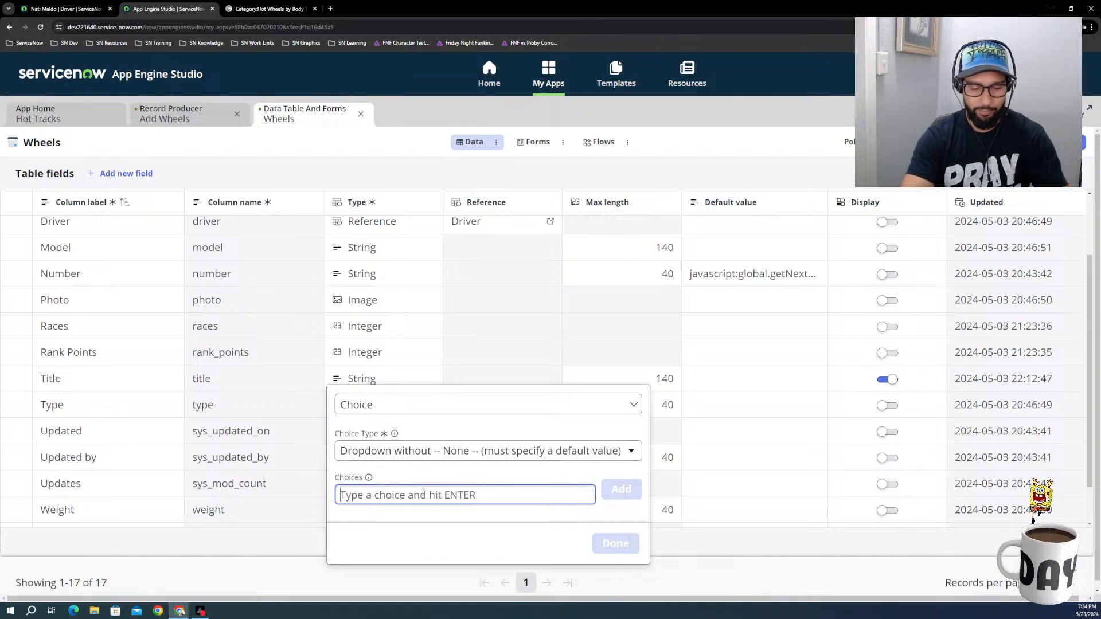
type("Muscle")
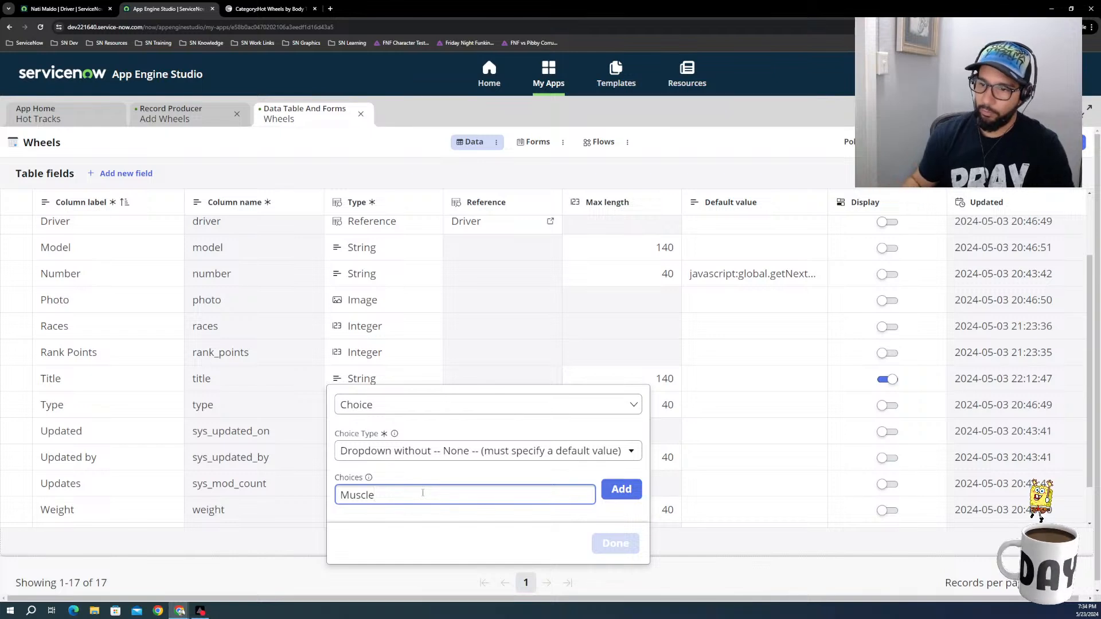
left_click(613, 494)
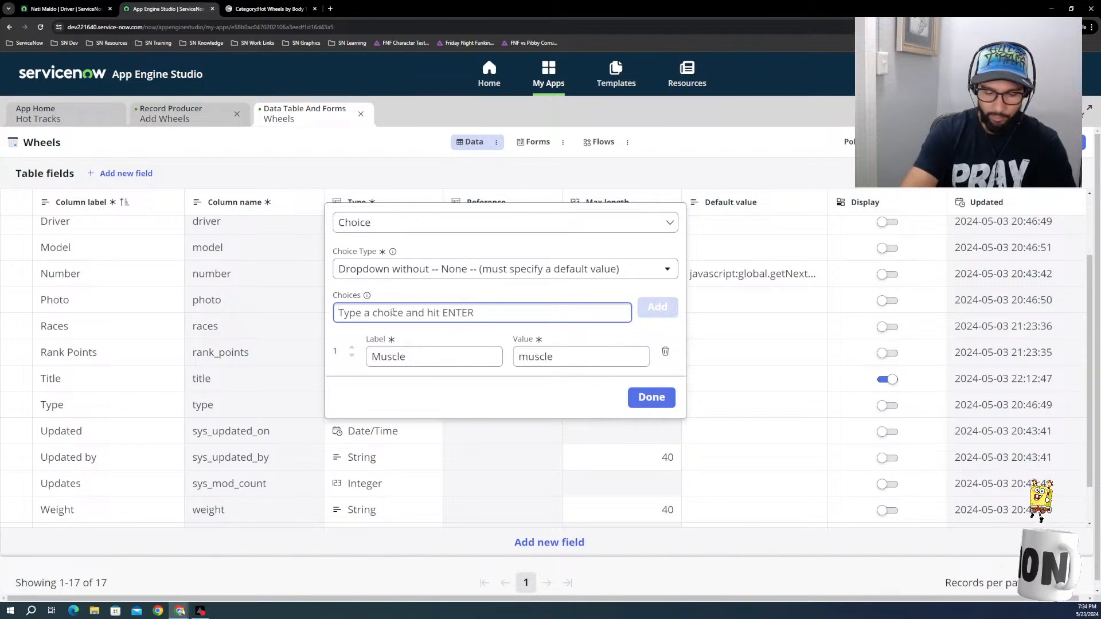
type("Cla")
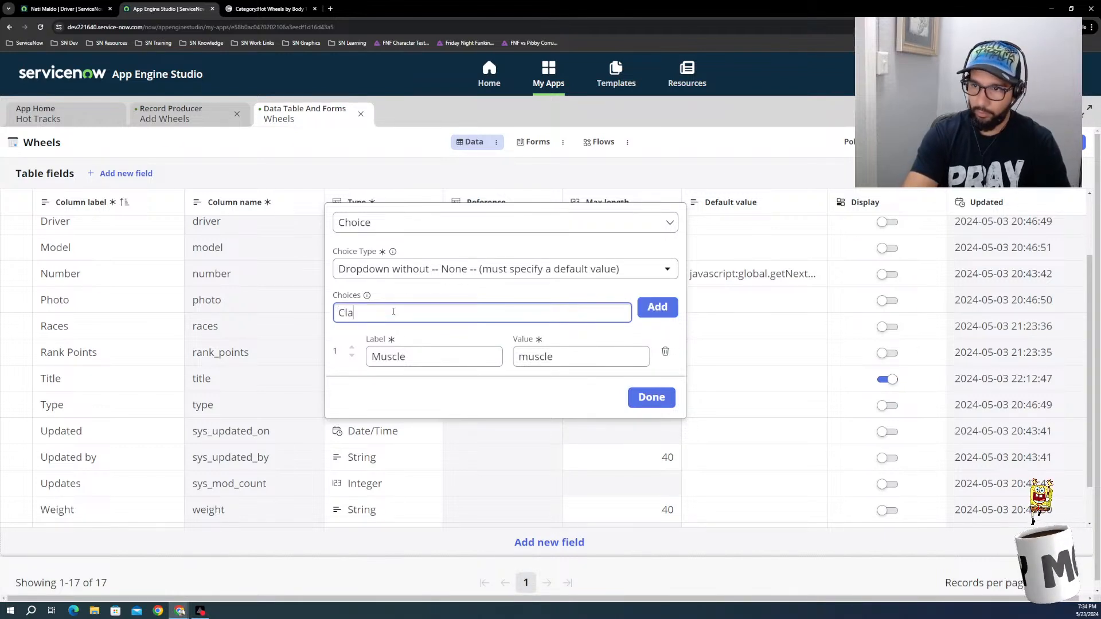
type("ss")
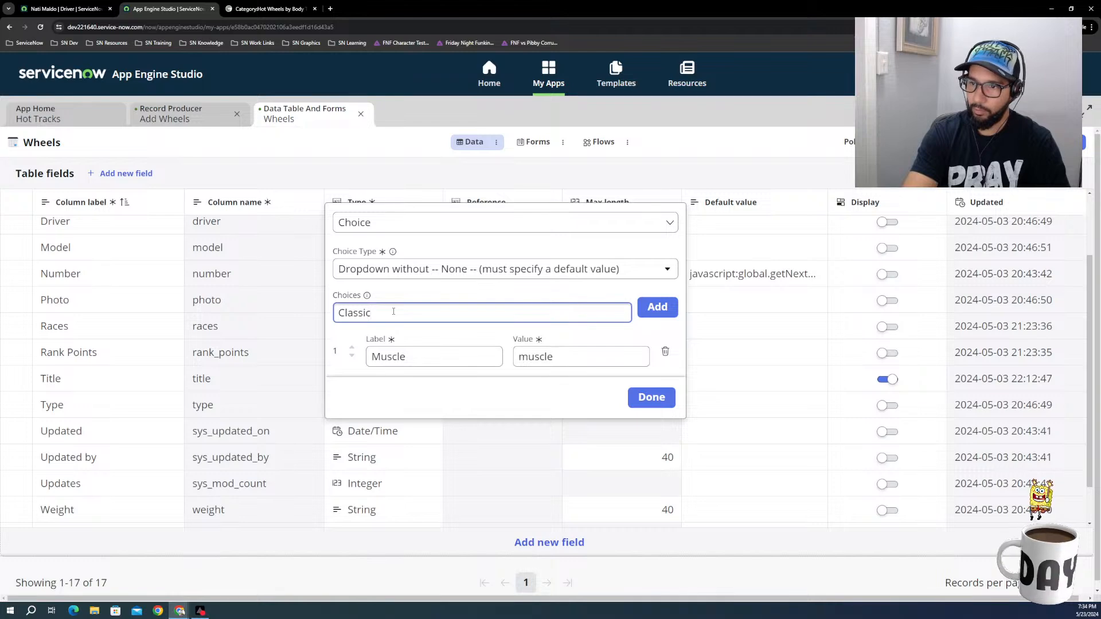
type("ic")
key("Return")
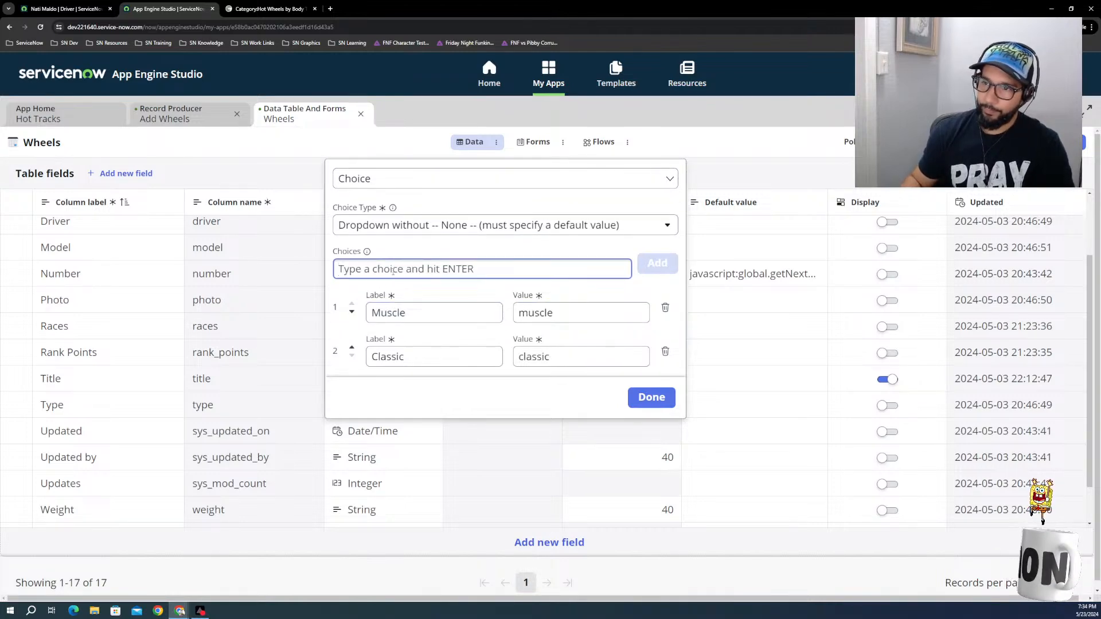
Step: Add Import, European and Funny Car as further choices for the Type field
type("Impor")
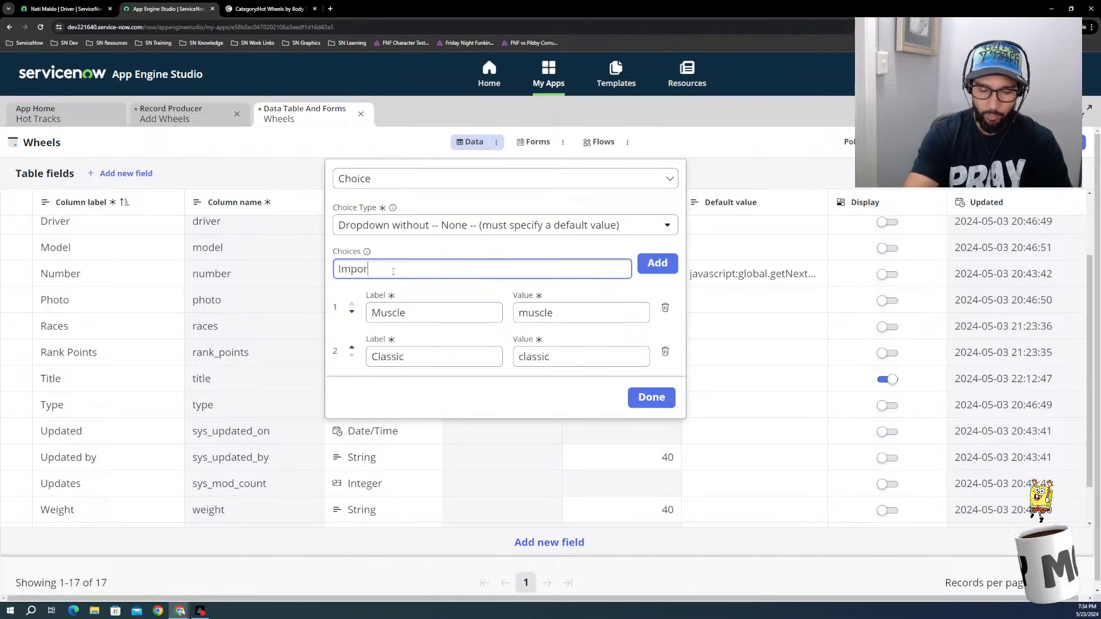
type("t")
key("Return")
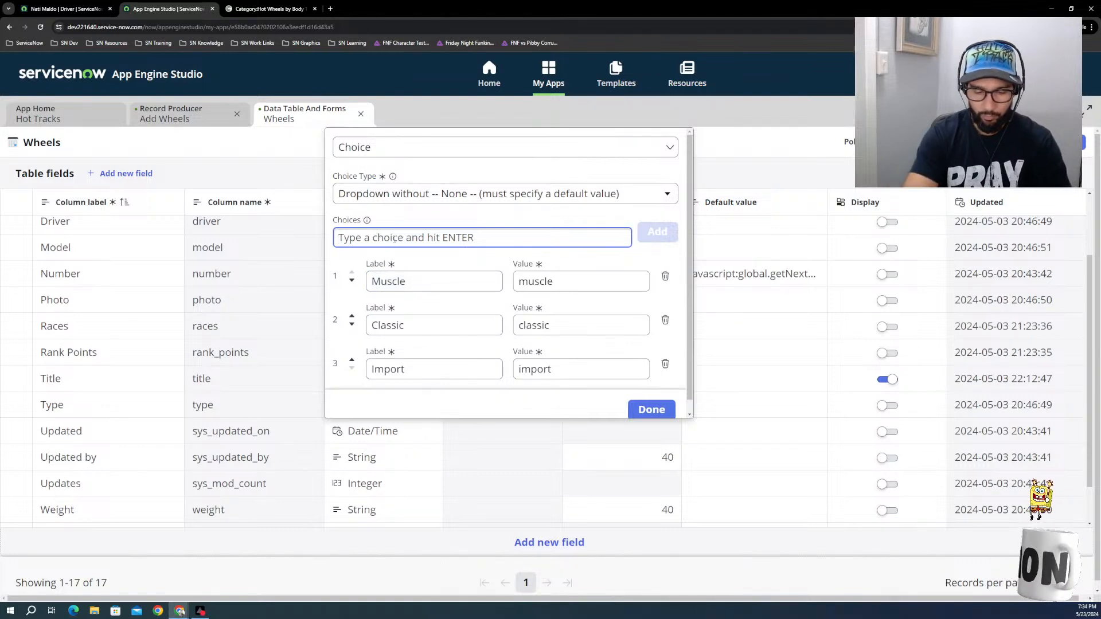
type("European")
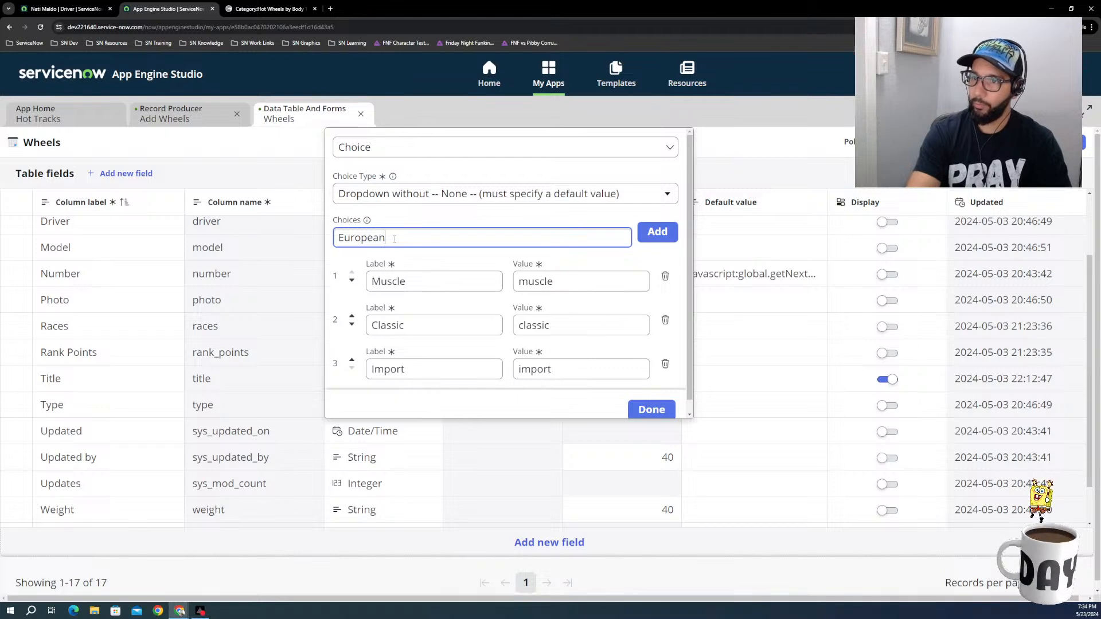
key("Return")
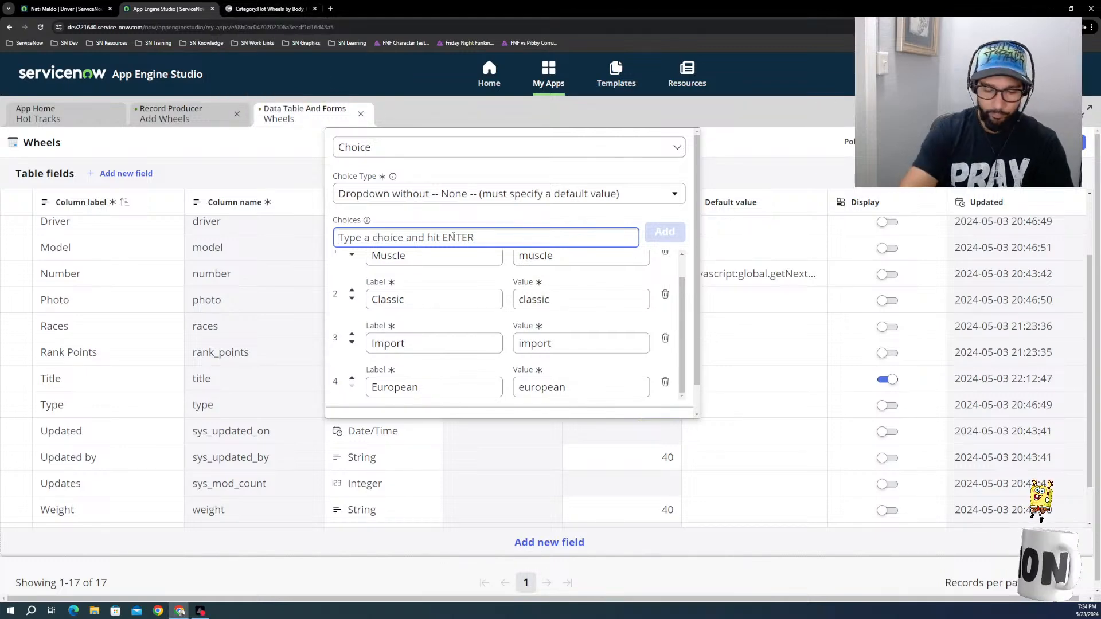
type("Funny Car")
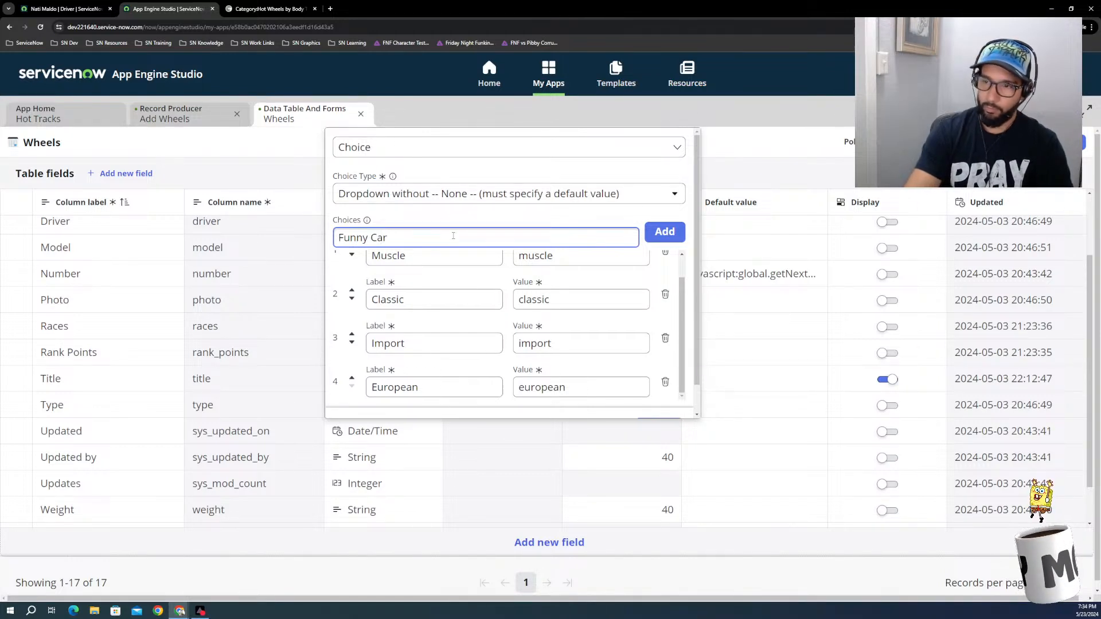
key("Return")
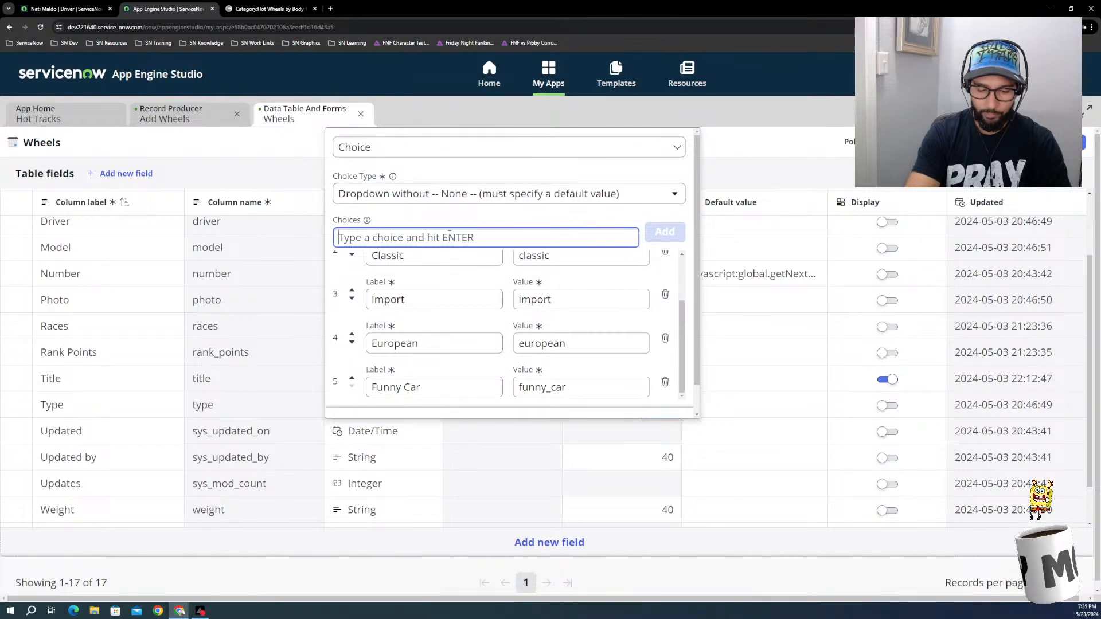
Step: Add Emergency Service and Trucks to the Type field's choice list
type("Eme")
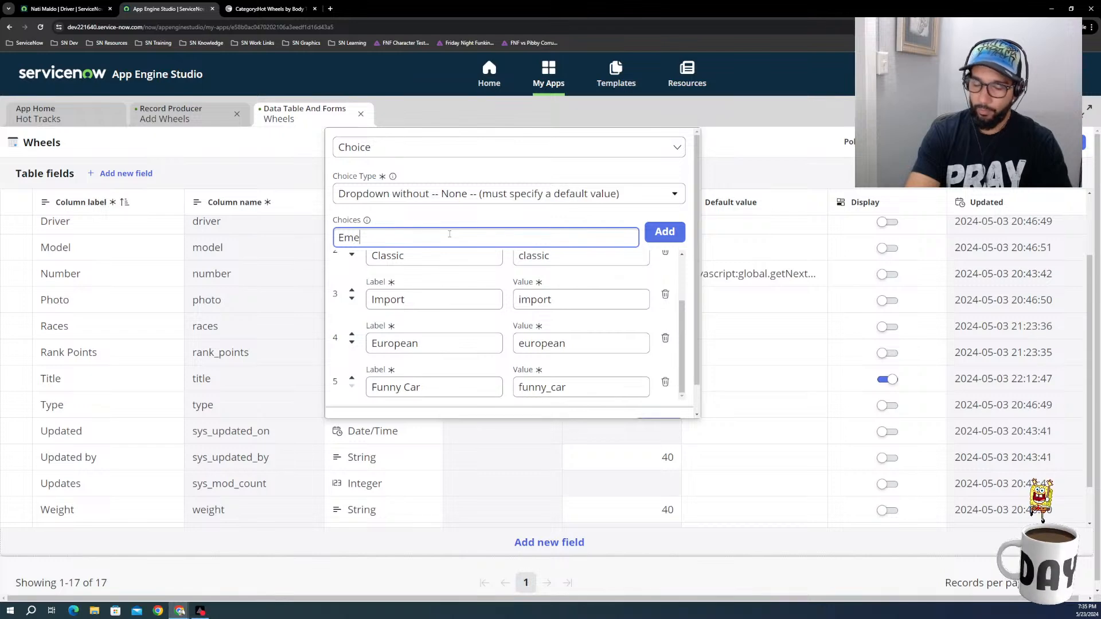
type("rgncy")
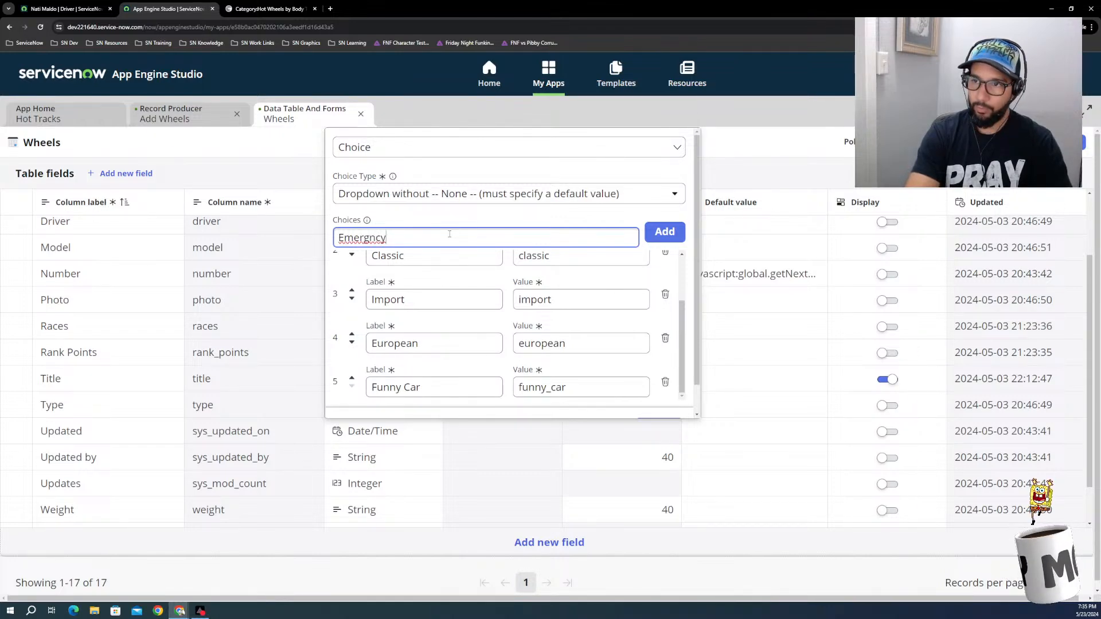
key("BackSpace")
key("BackSpace")
key("BackSpace")
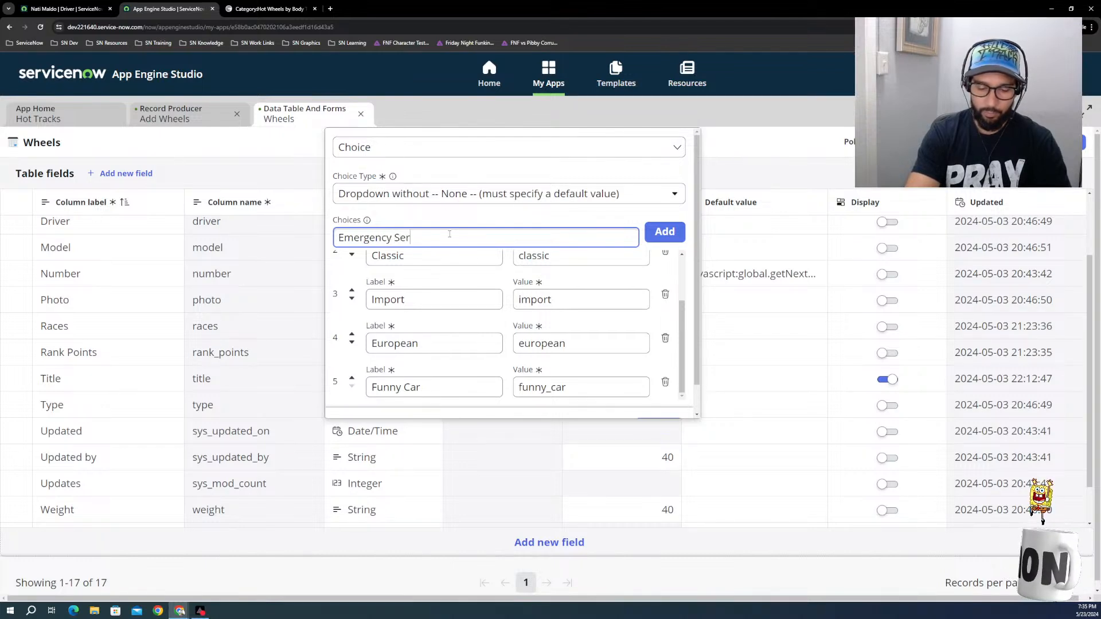
type("ency Service")
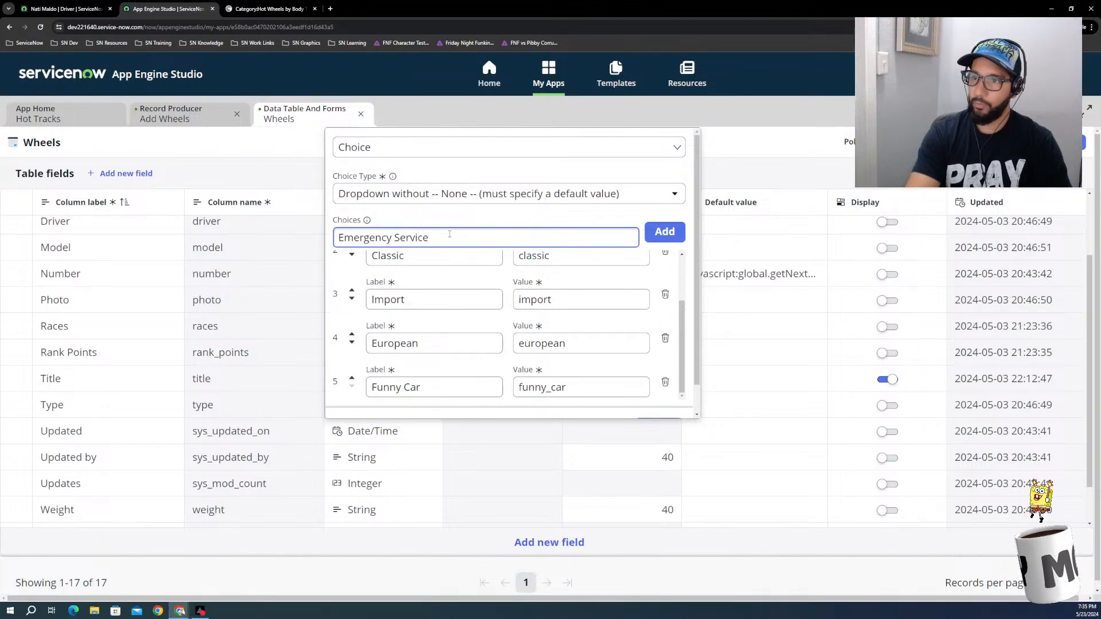
key("Return")
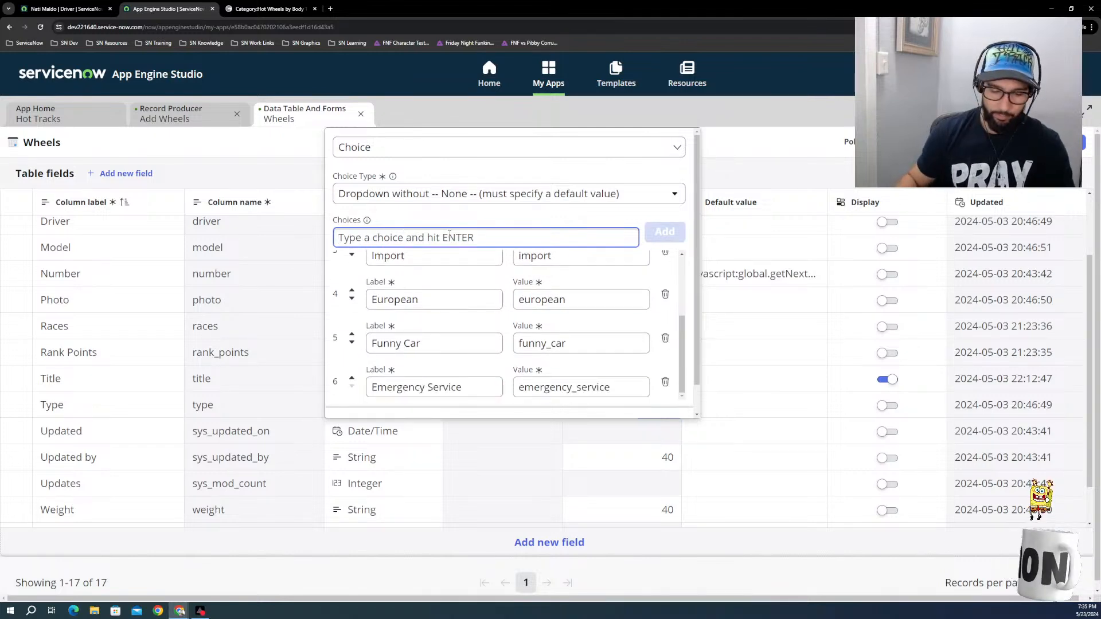
type("Truck")
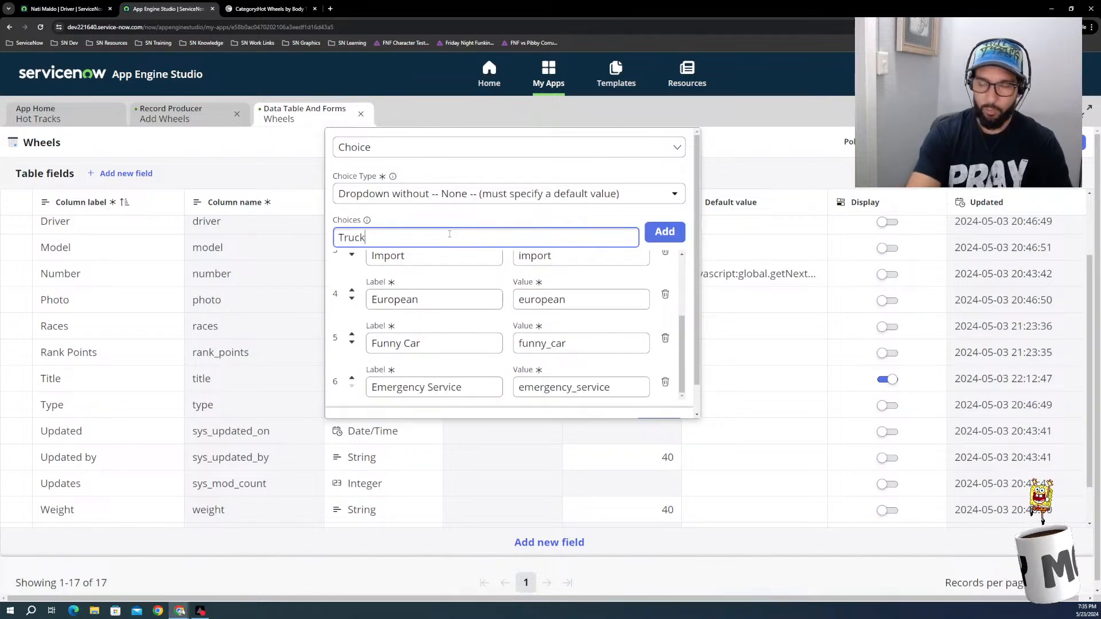
type("s")
key("Return")
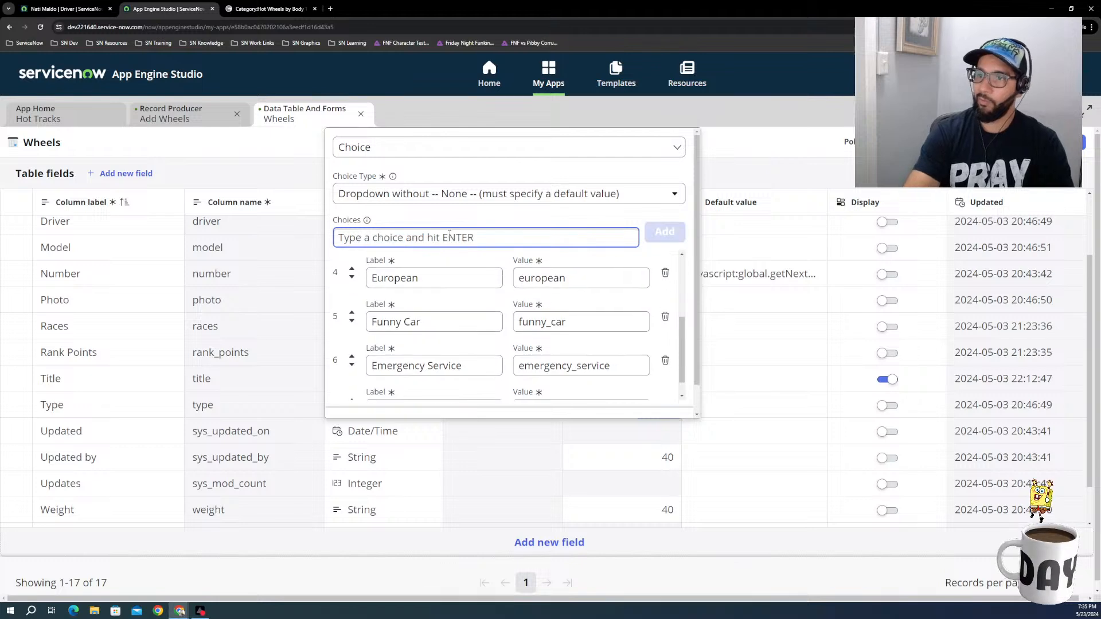
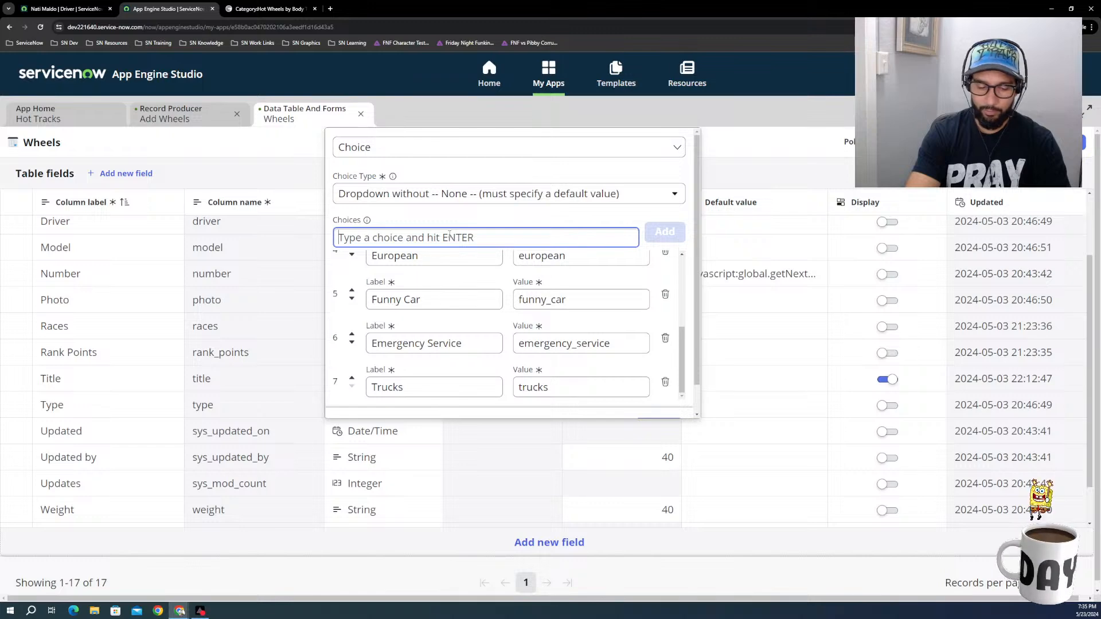
Step: Add Exotic and Electric as choices for the Type field
type("Exotic")
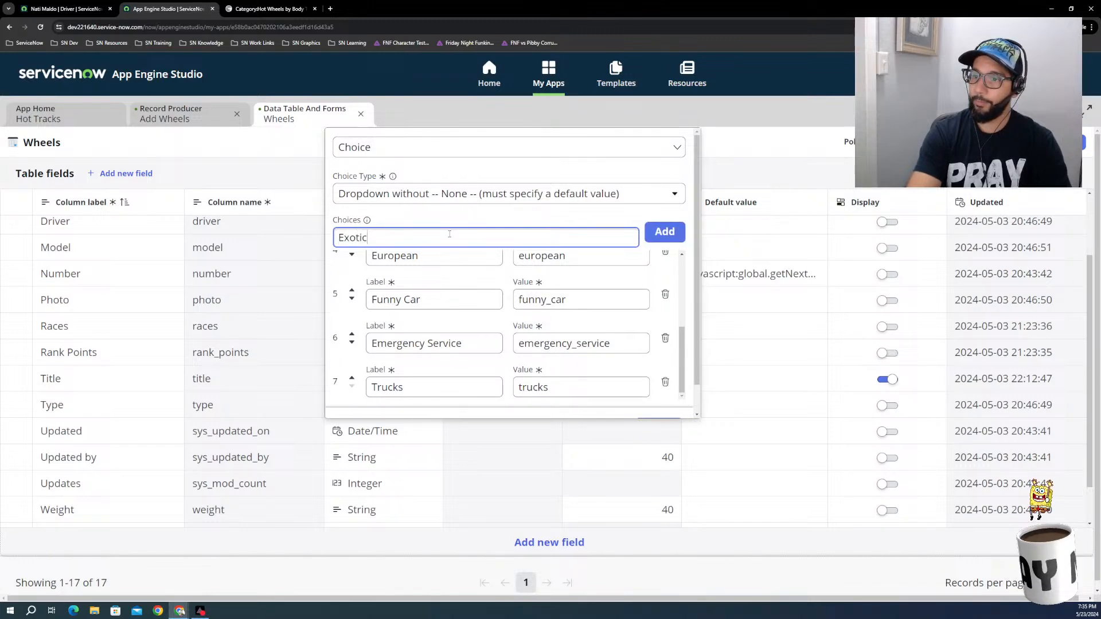
key("Return")
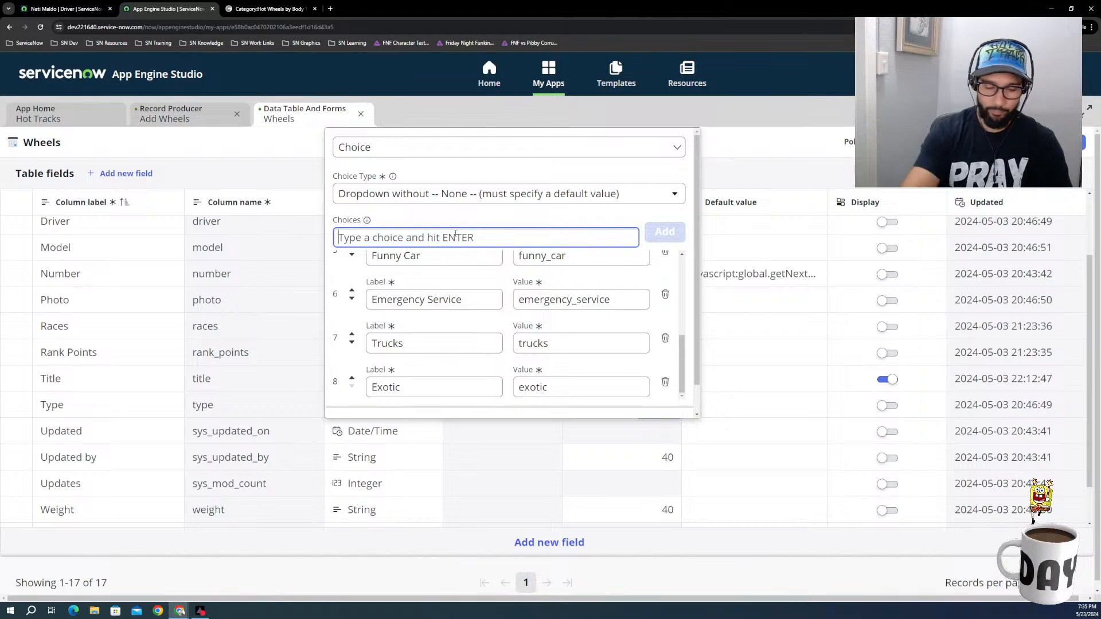
type("Elect")
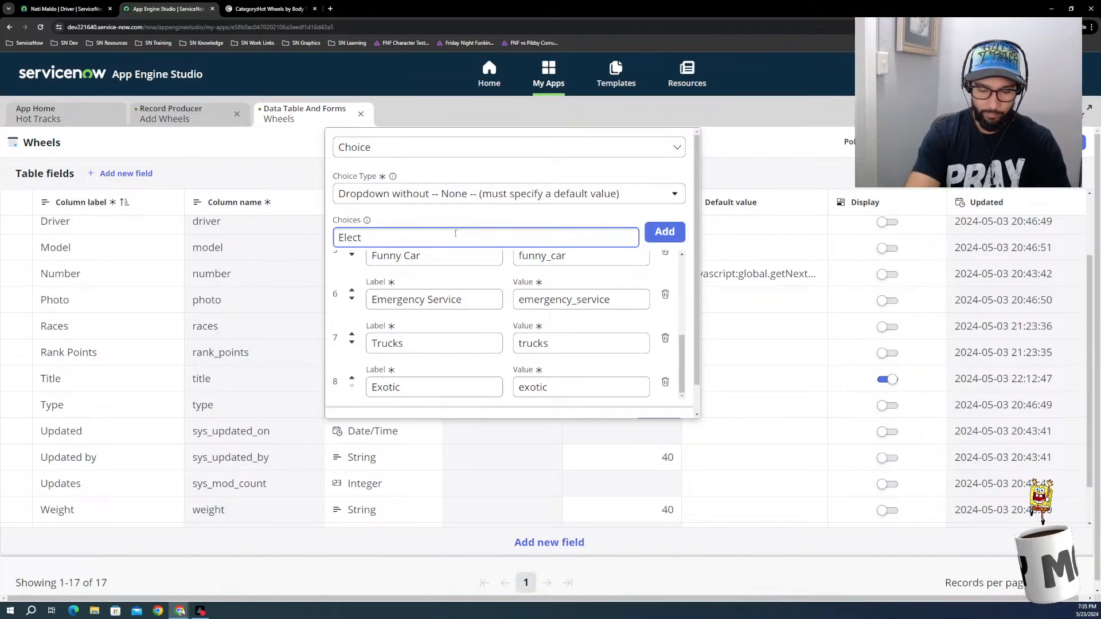
type("ric")
key("Return")
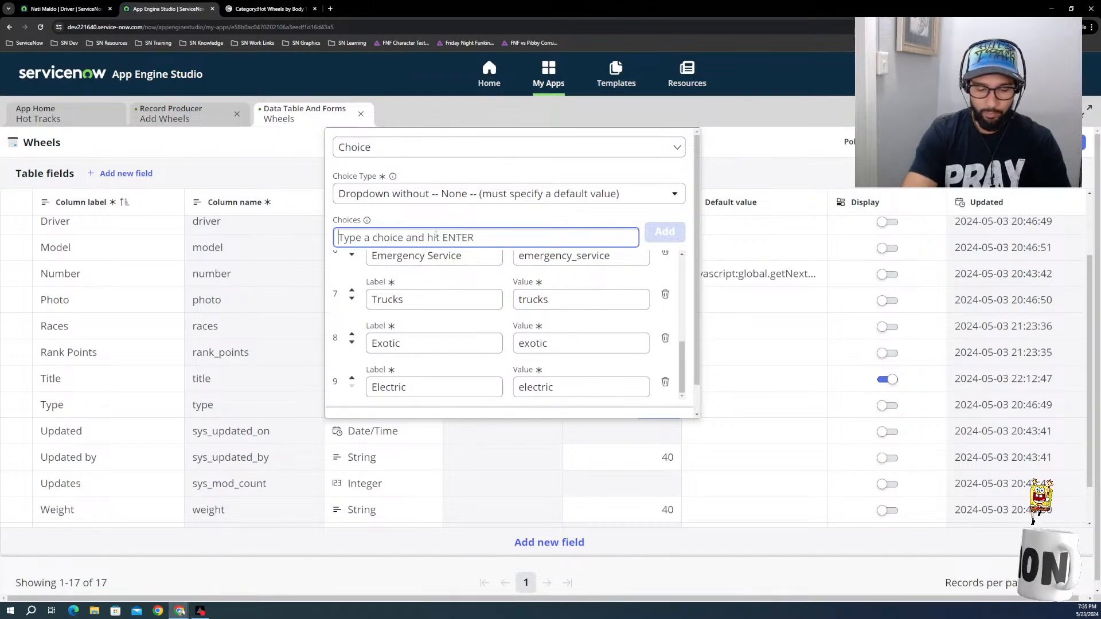
Step: Add Super Car as a choice for the Type field and apply the finished choice list
type("Sup")
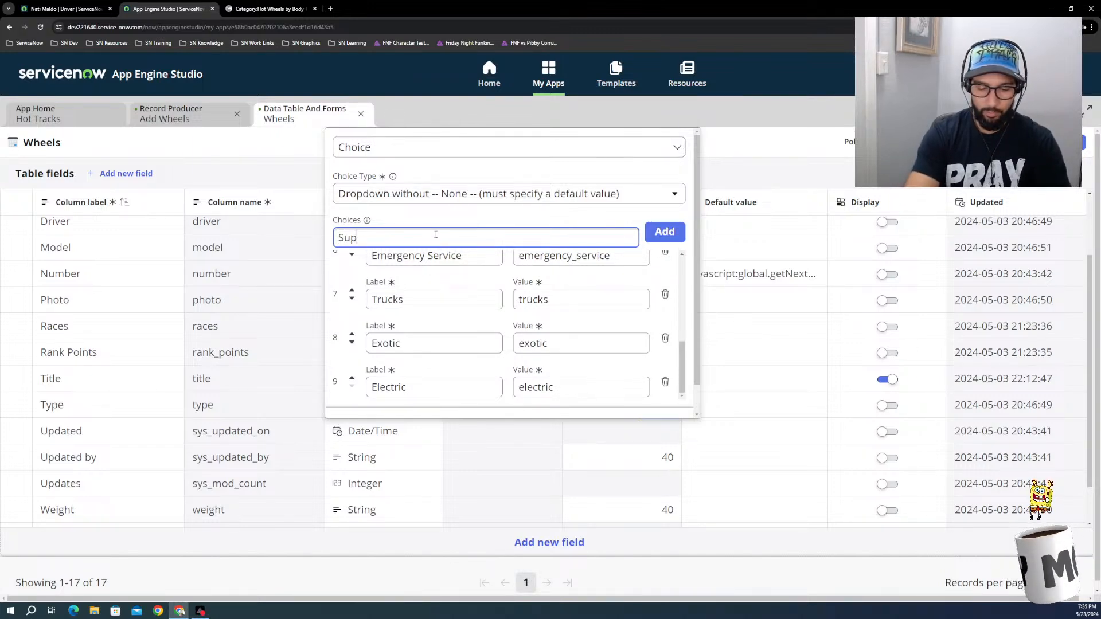
type("er Car")
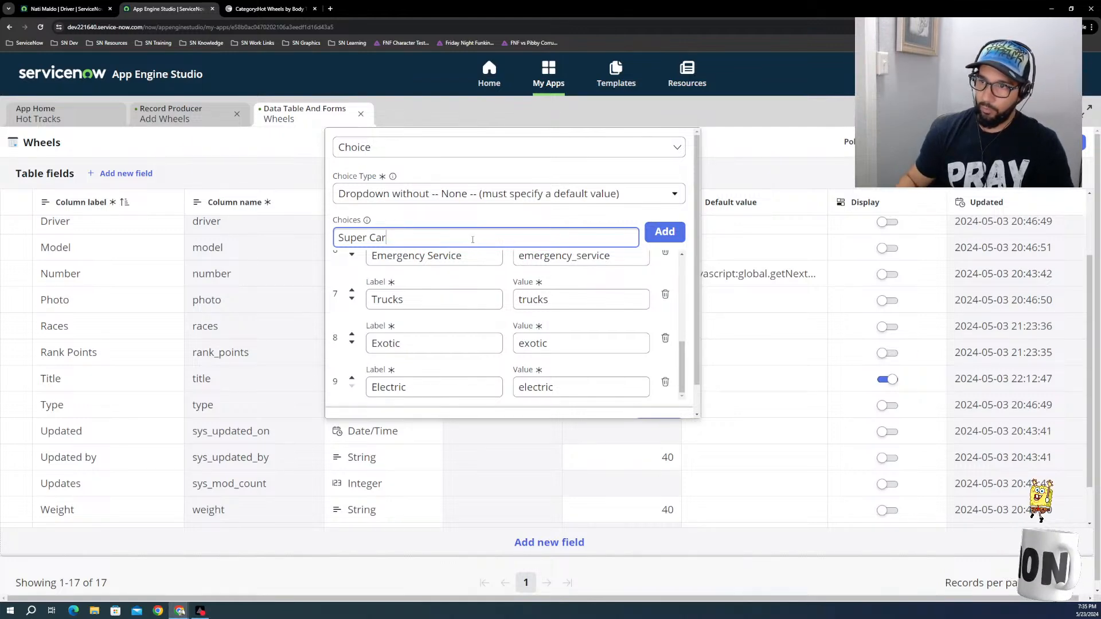
left_click(665, 232)
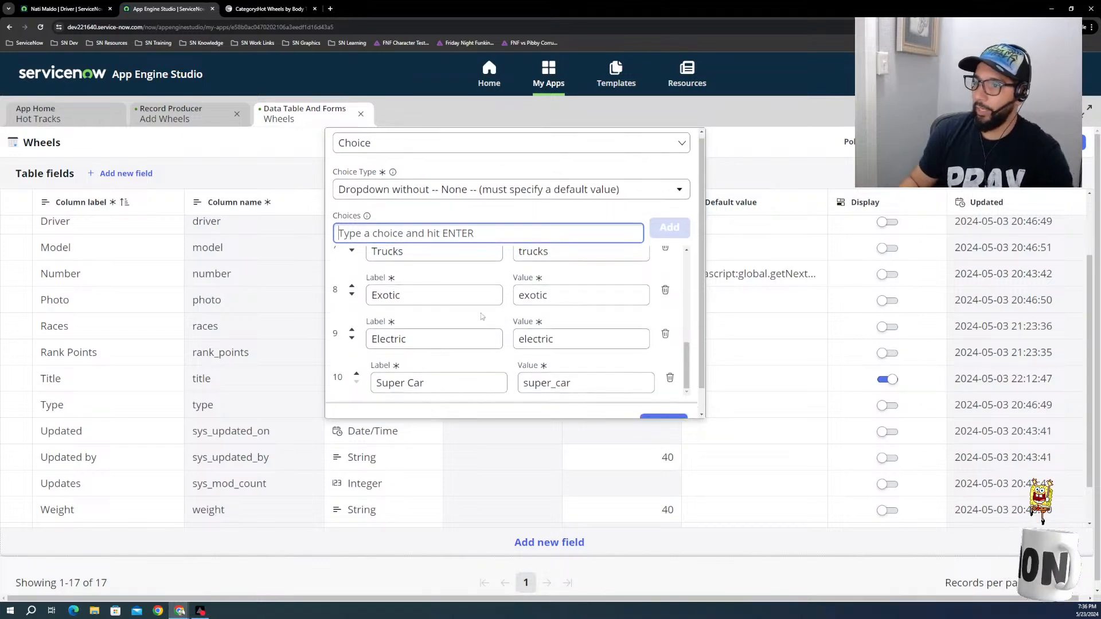
scroll(521, 351, "down", 1)
scroll(521, 351, "up", 2)
left_click(664, 397)
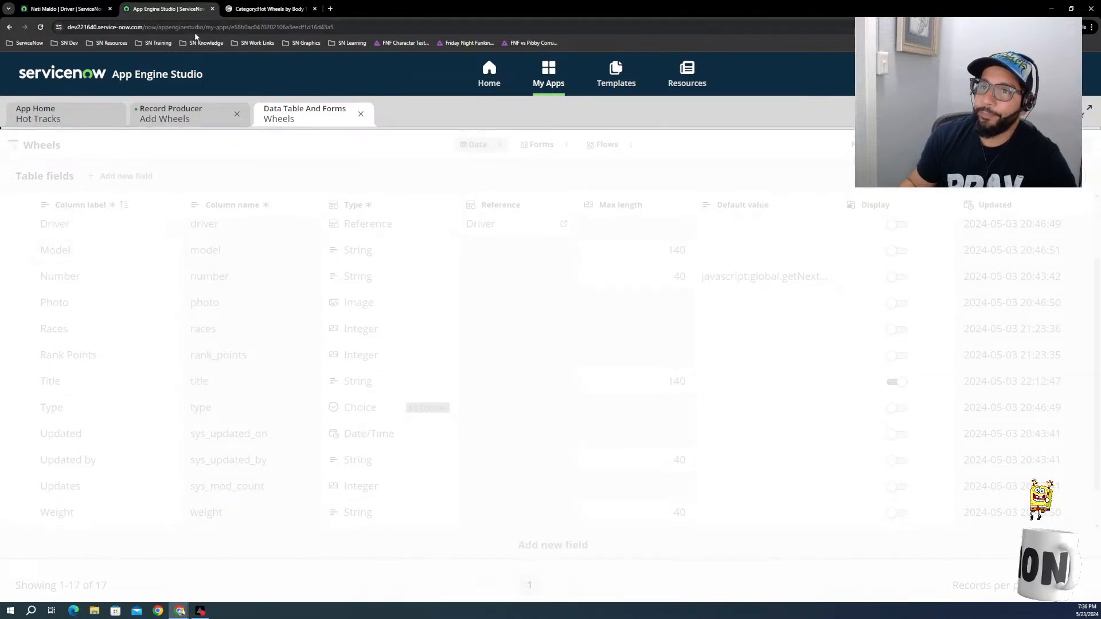
Step: In the Add Wheels record producer, set the Type / Category question to Choice with the subtype Dropdown (values from a table)
left_click(165, 118)
left_click(126, 383)
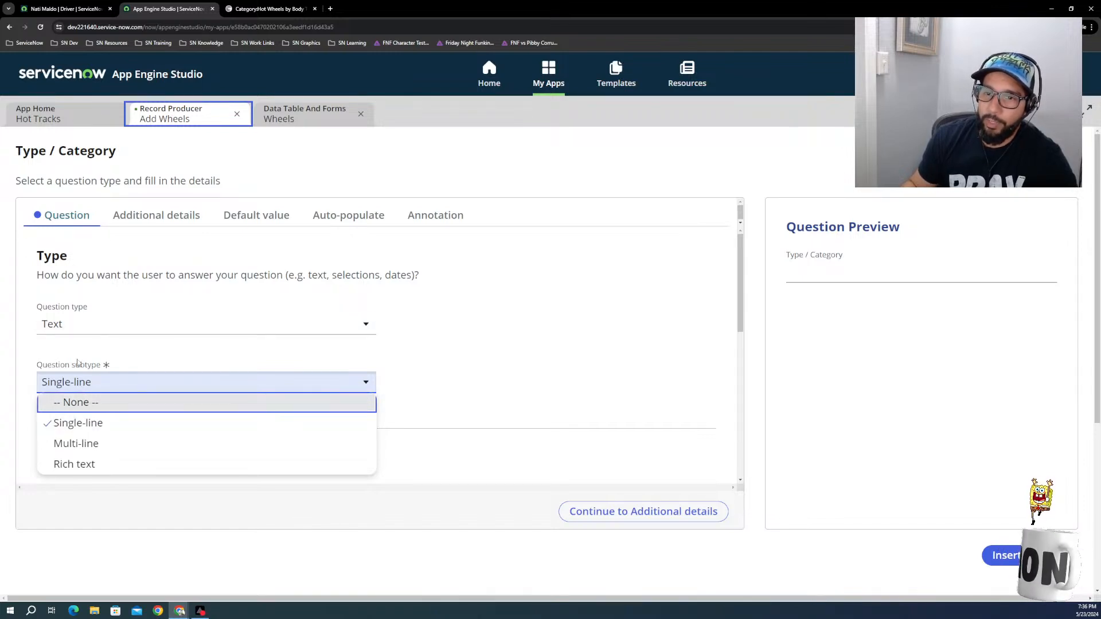
left_click(84, 325)
left_click(84, 324)
left_click(70, 378)
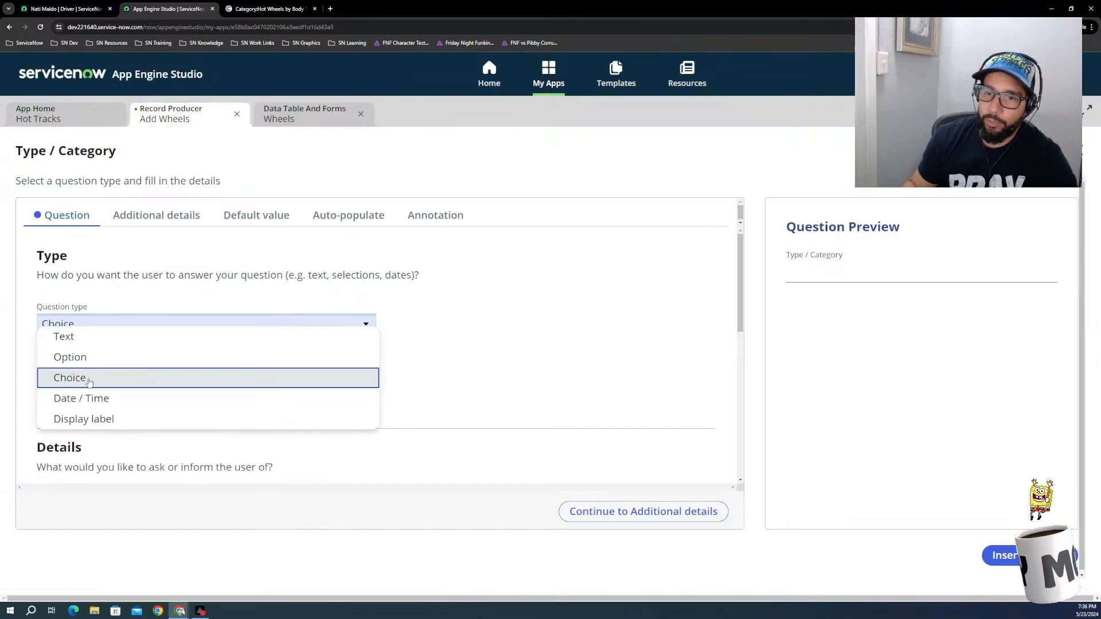
left_click(89, 380)
left_click(128, 383)
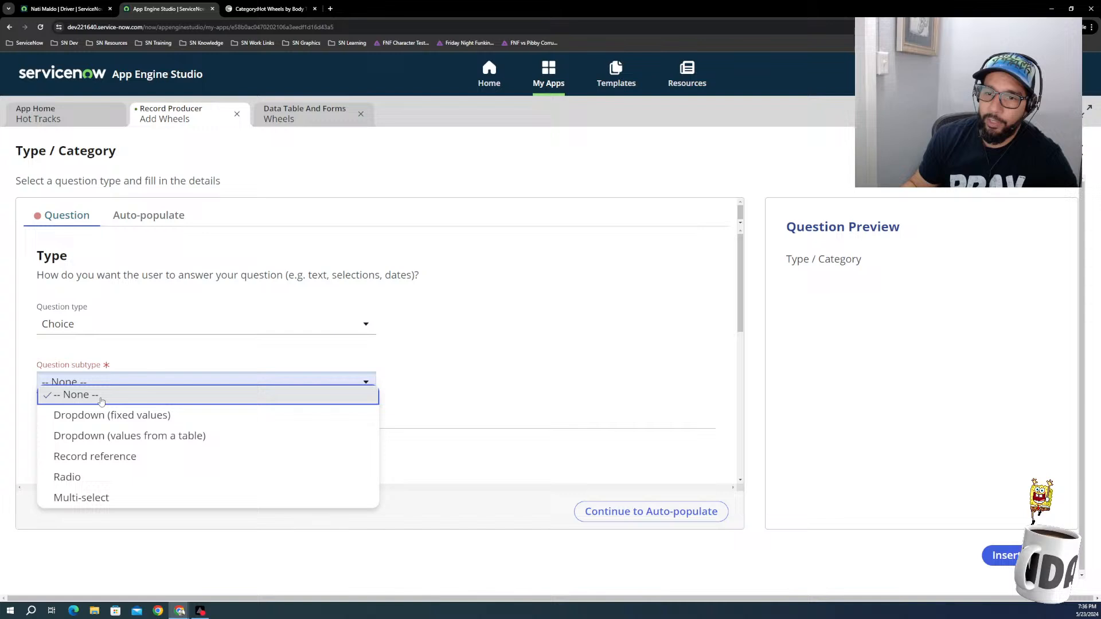
left_click(116, 438)
Step: Review the Type / Category question's field mapping and choice settings, and open the list of tables available as its option source
scroll(364, 403, "down", 2)
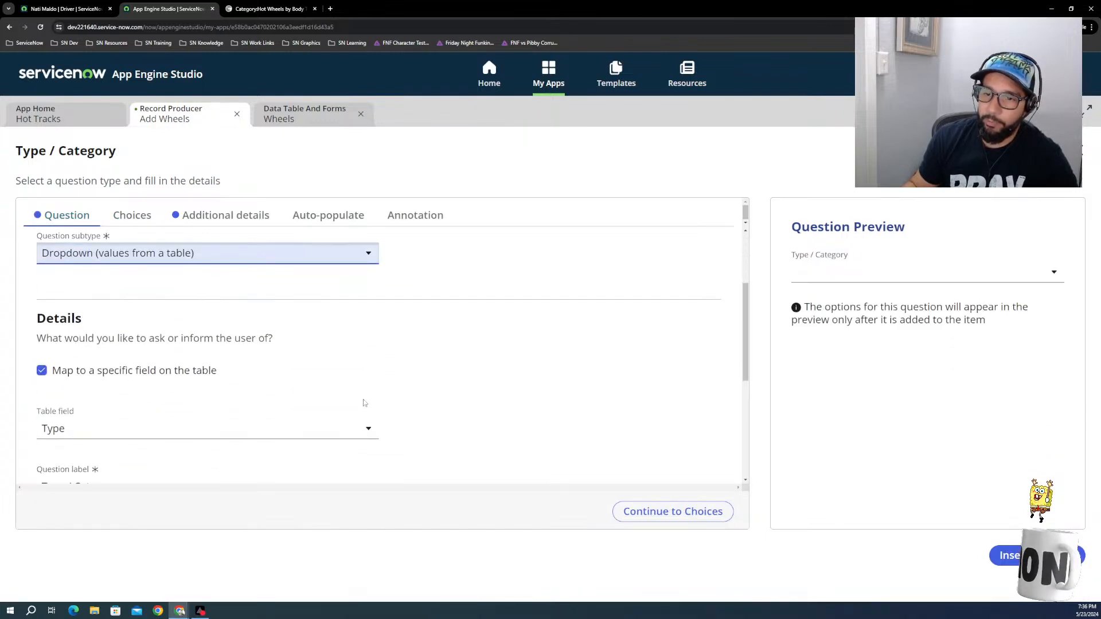
scroll(267, 404, "down", 2)
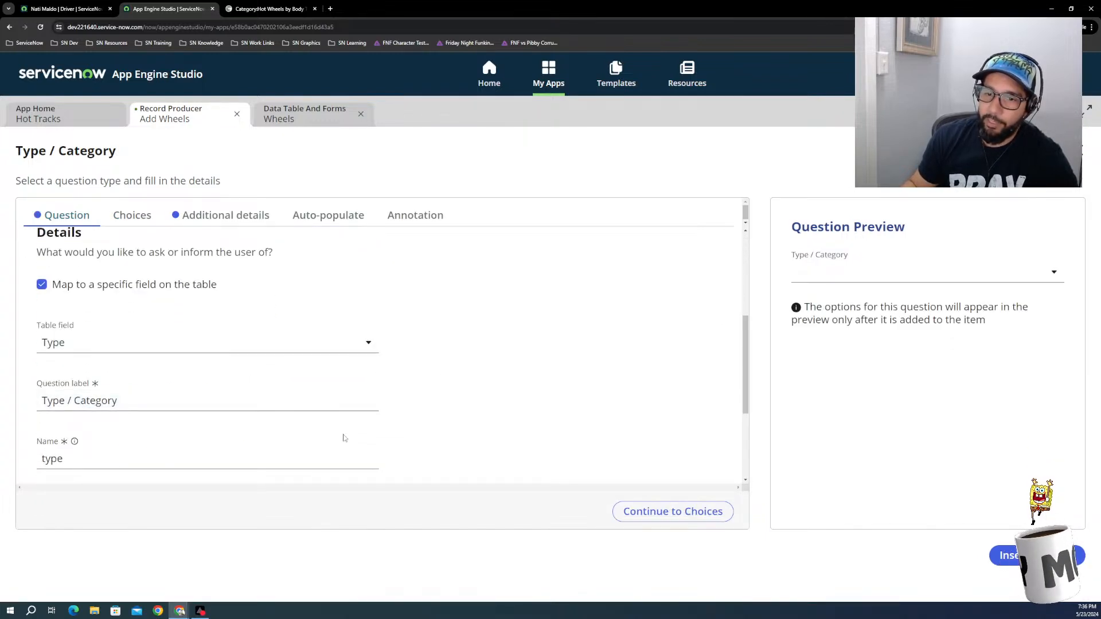
left_click(700, 511)
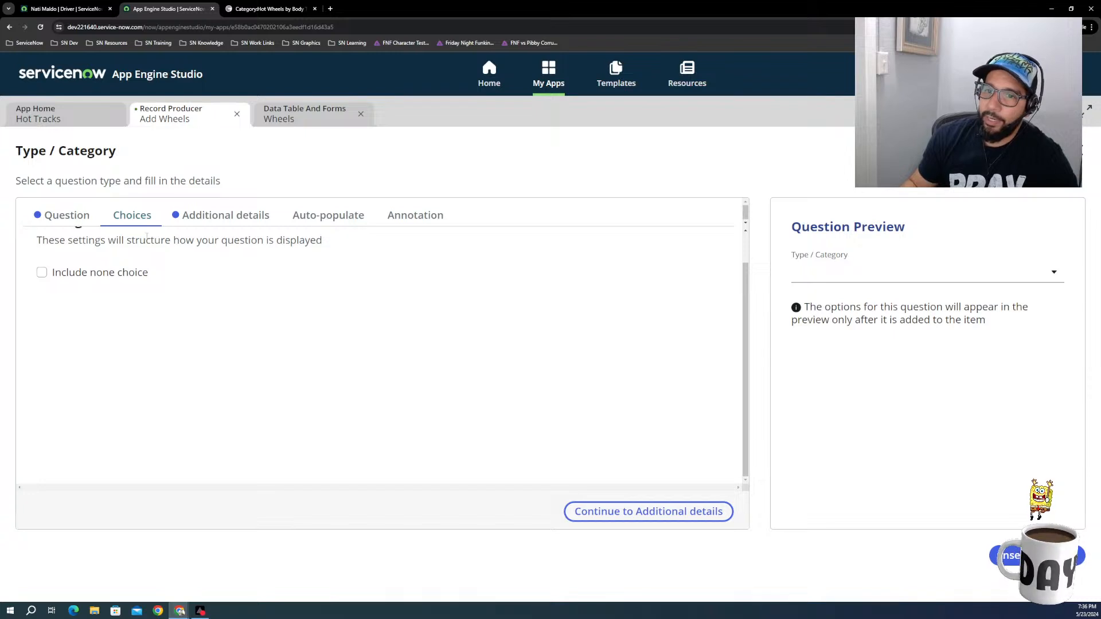
left_click(214, 216)
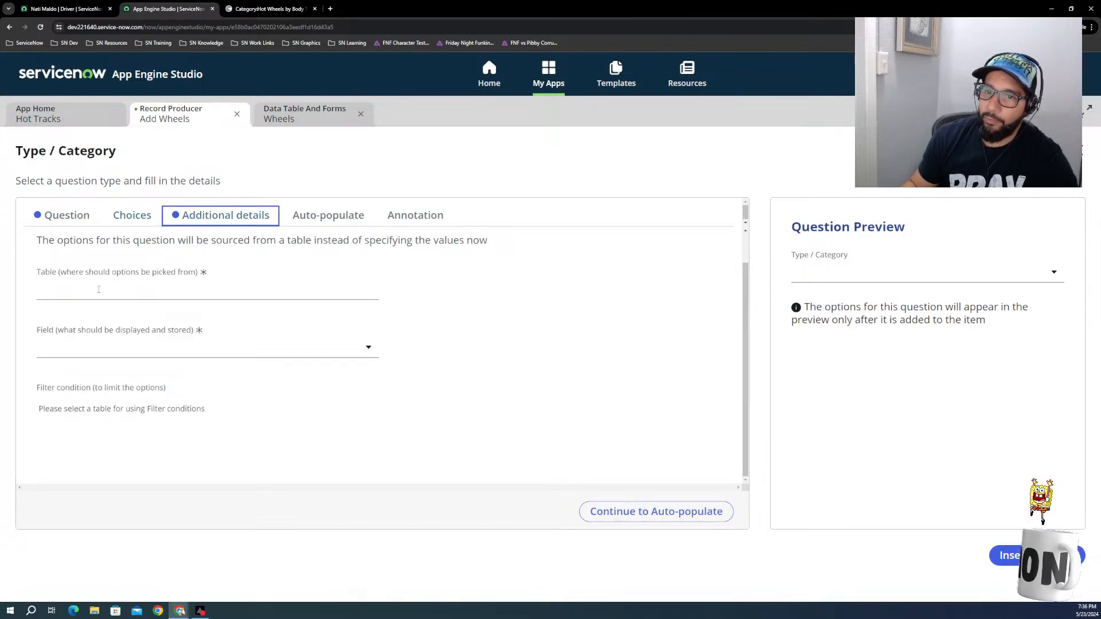
left_click(90, 293)
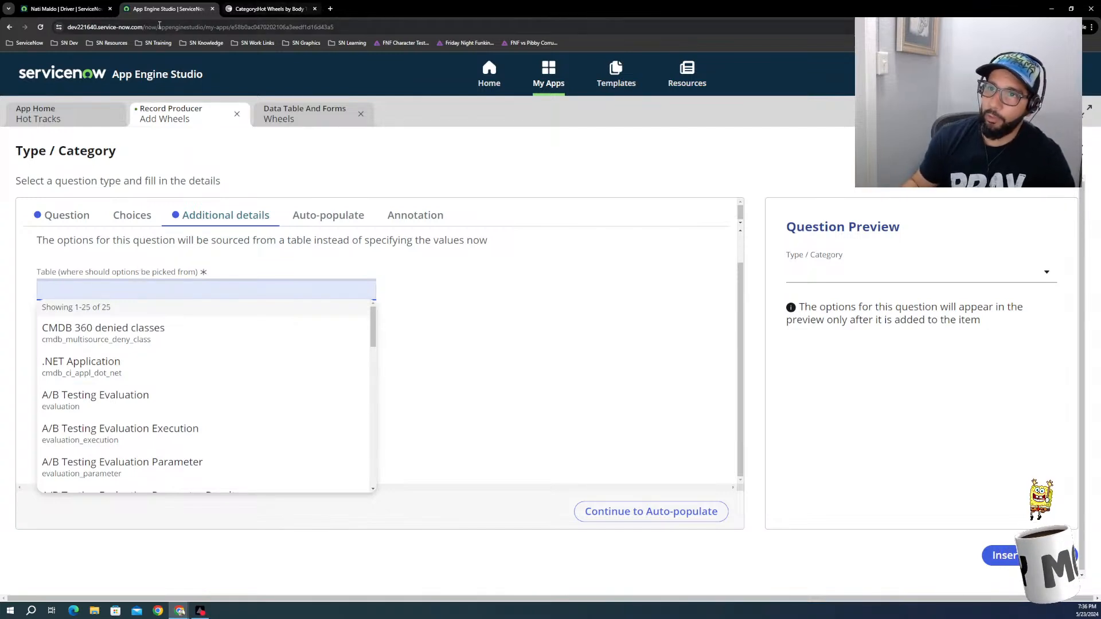
left_click(91, 11)
left_click(163, 9)
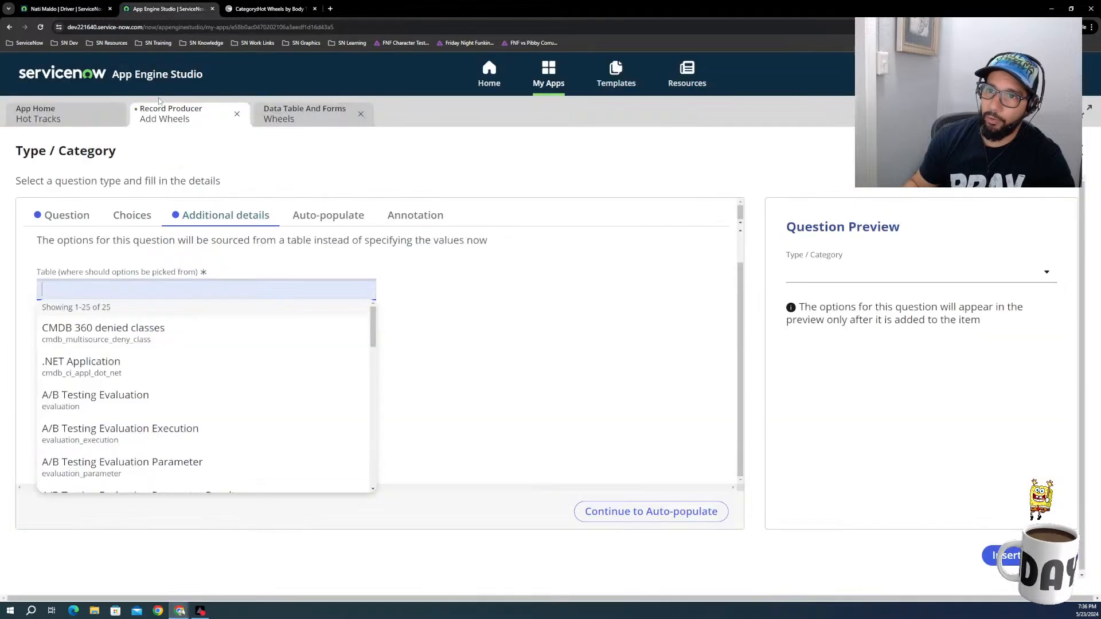
Step: Examine the Type field's properties and its choice entries, options and configuration help in the Wheels table, leaving them unedited
left_click(309, 115)
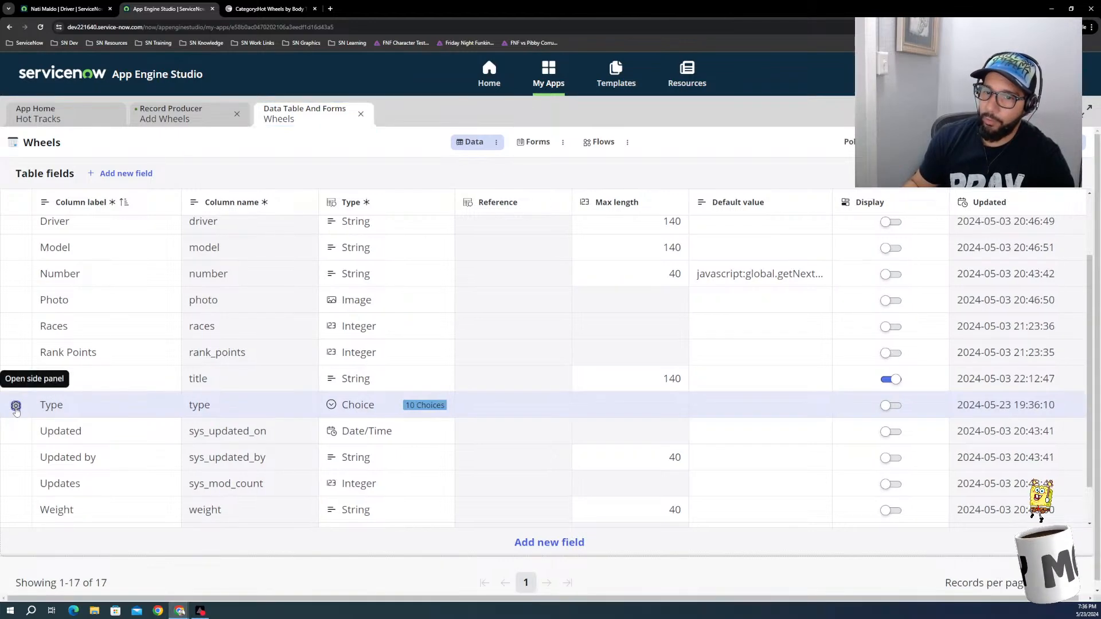
left_click(16, 406)
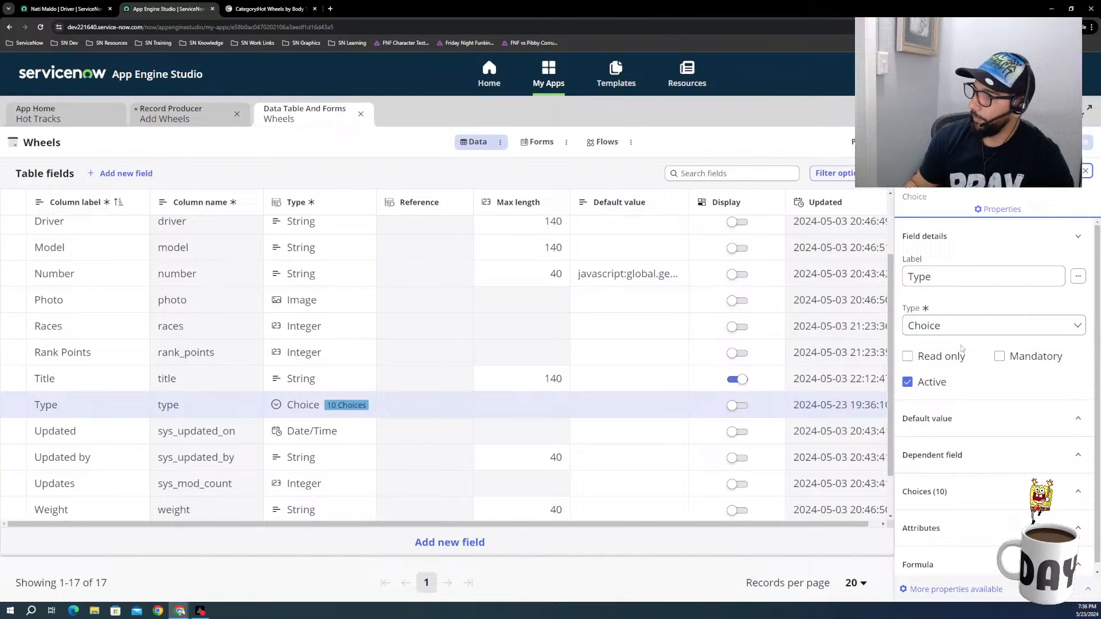
left_click(952, 494)
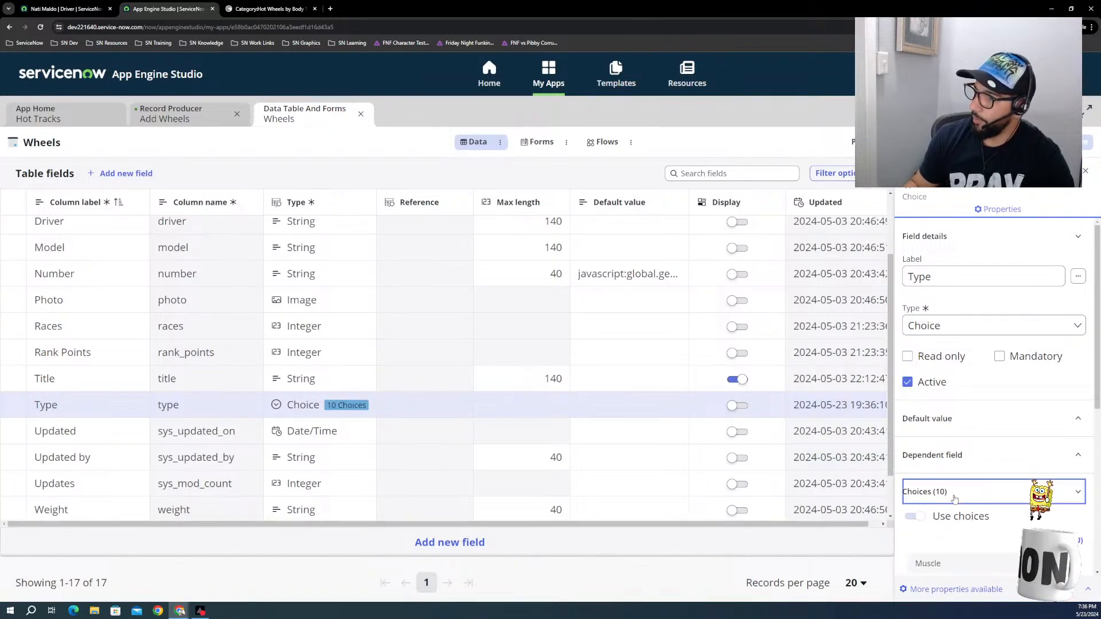
scroll(1024, 506, "down", 3)
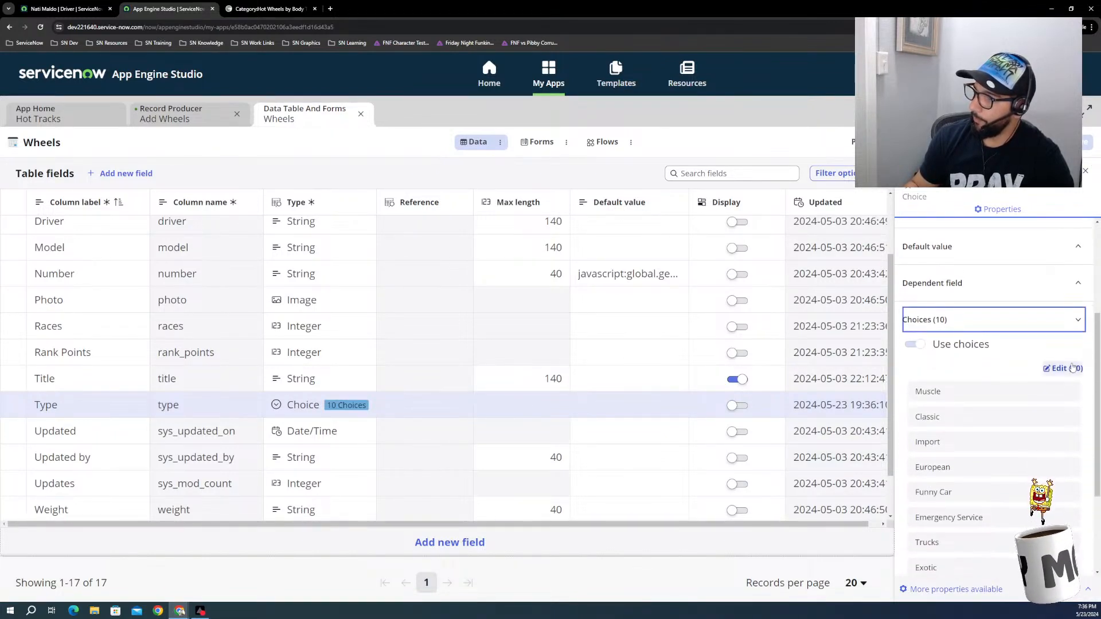
left_click(1063, 369)
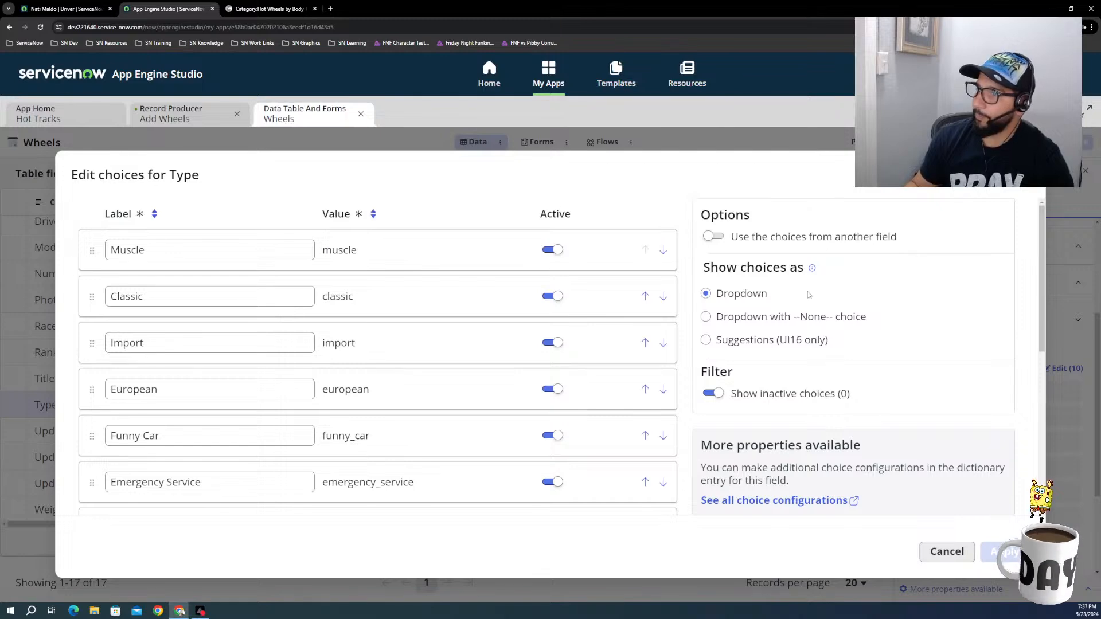
scroll(797, 315, "down", 3)
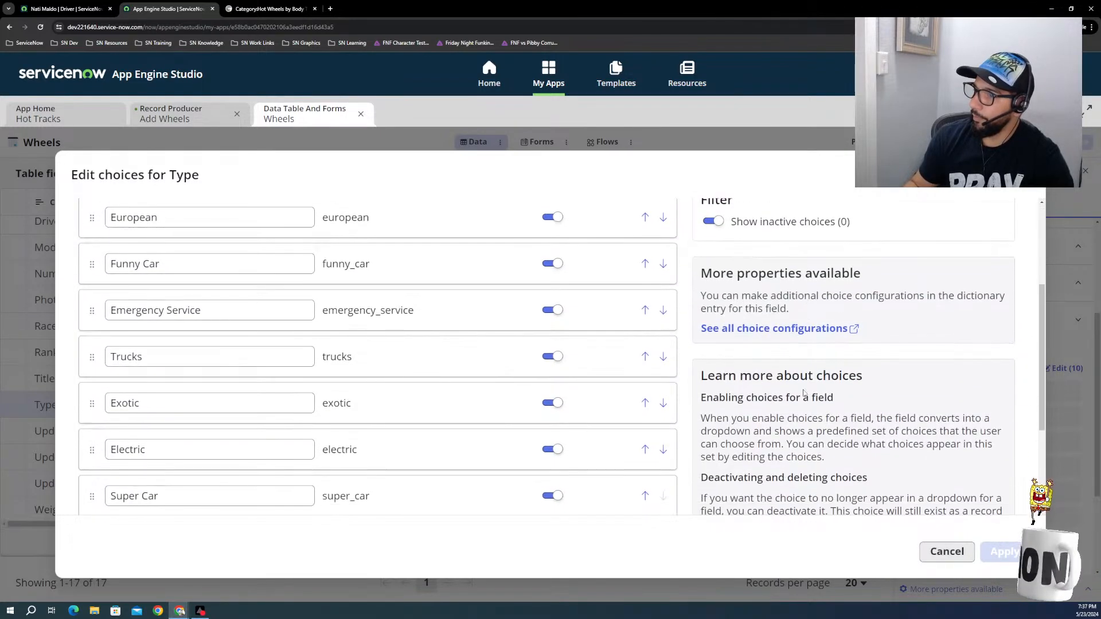
scroll(794, 393, "down", 2)
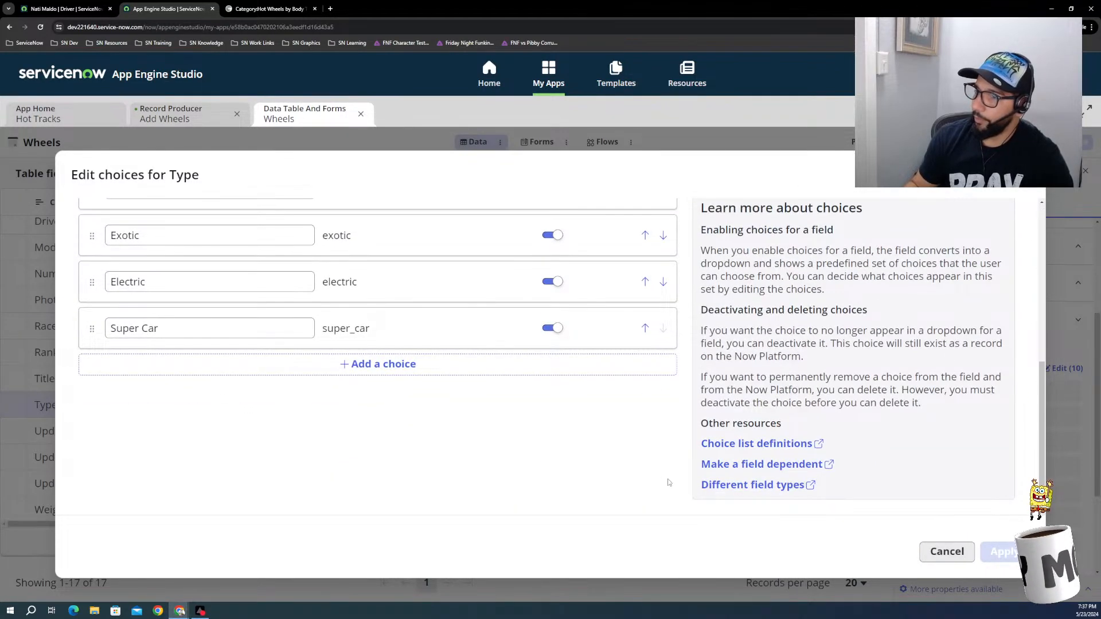
scroll(740, 476, "up", 1)
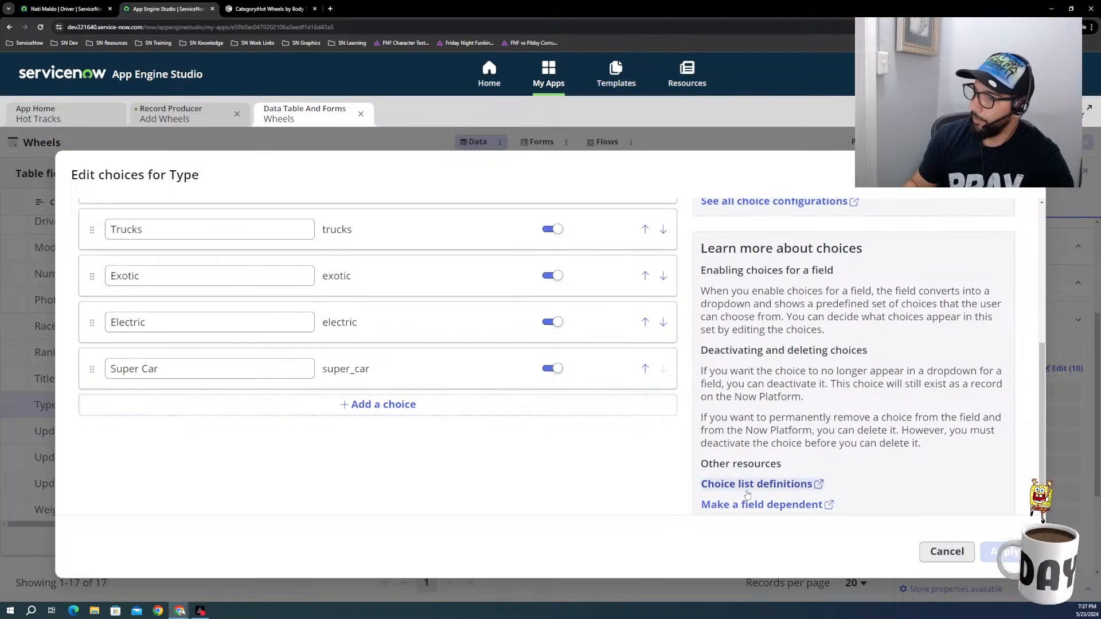
scroll(746, 488, "down", 1)
scroll(748, 488, "up", 5)
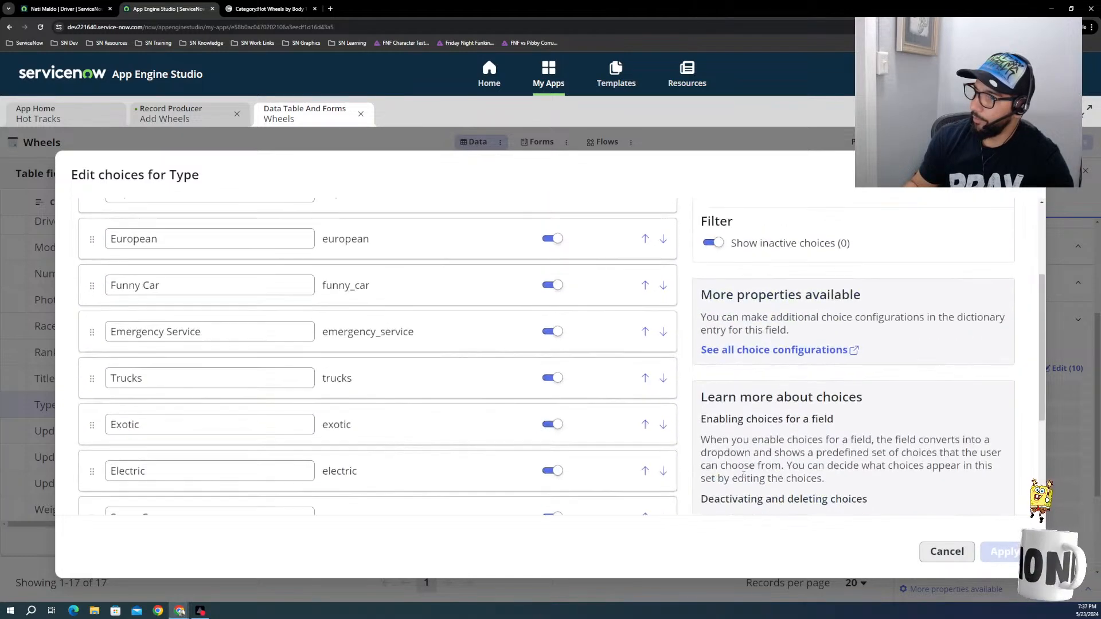
scroll(750, 450, "up", 1)
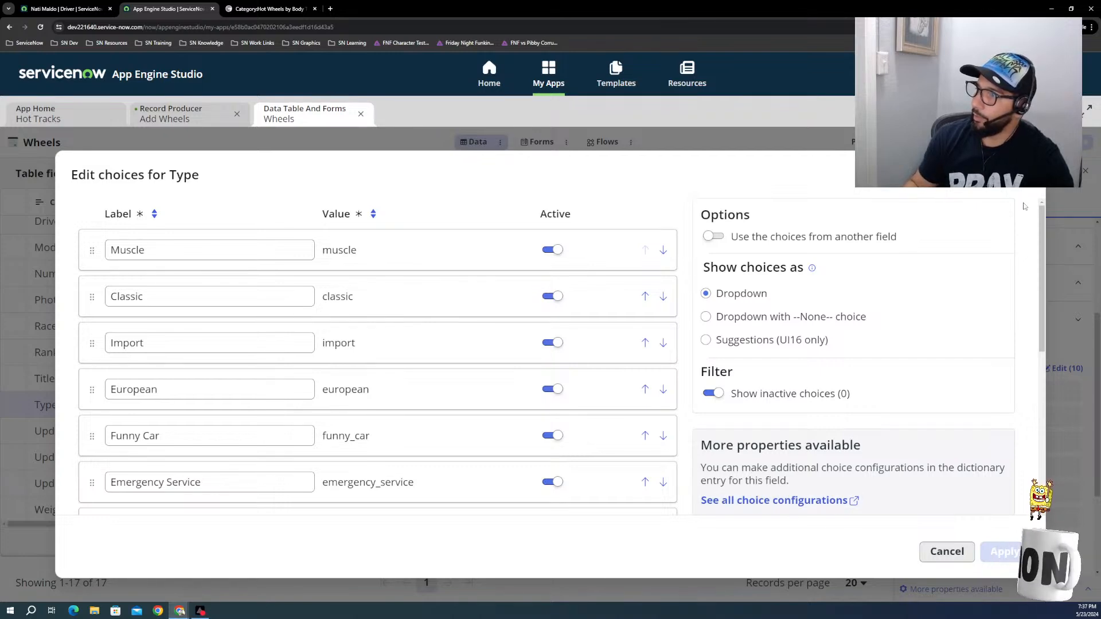
left_click(1023, 178)
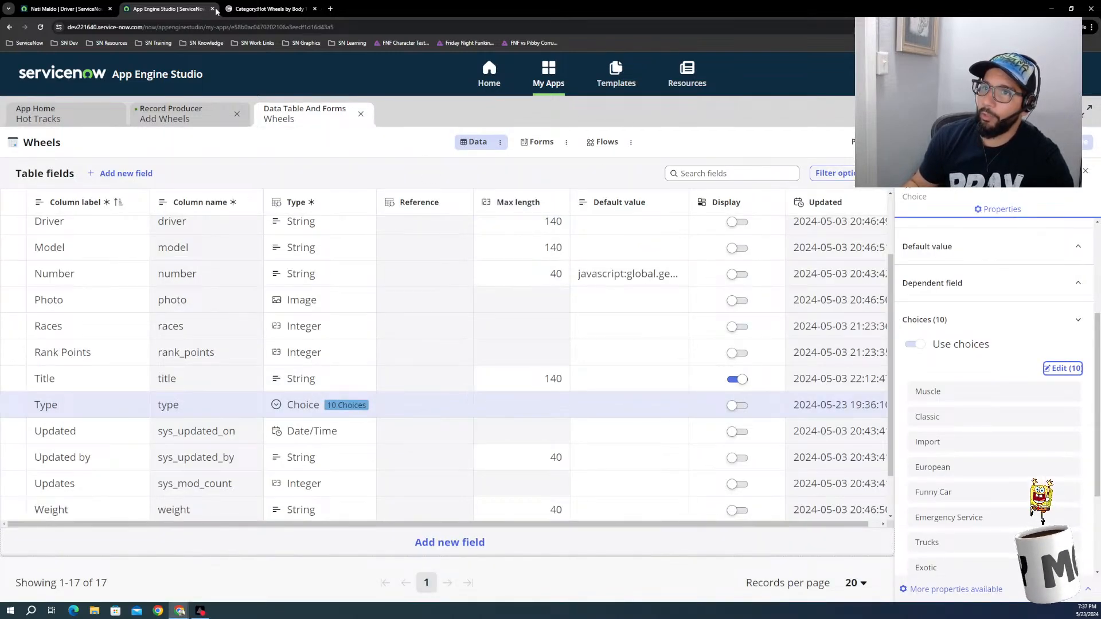
Step: Back in the Add Wheels record producer, set the Type / Category question's option source table to Choice (sys_choice)
left_click(258, 8)
left_click(167, 9)
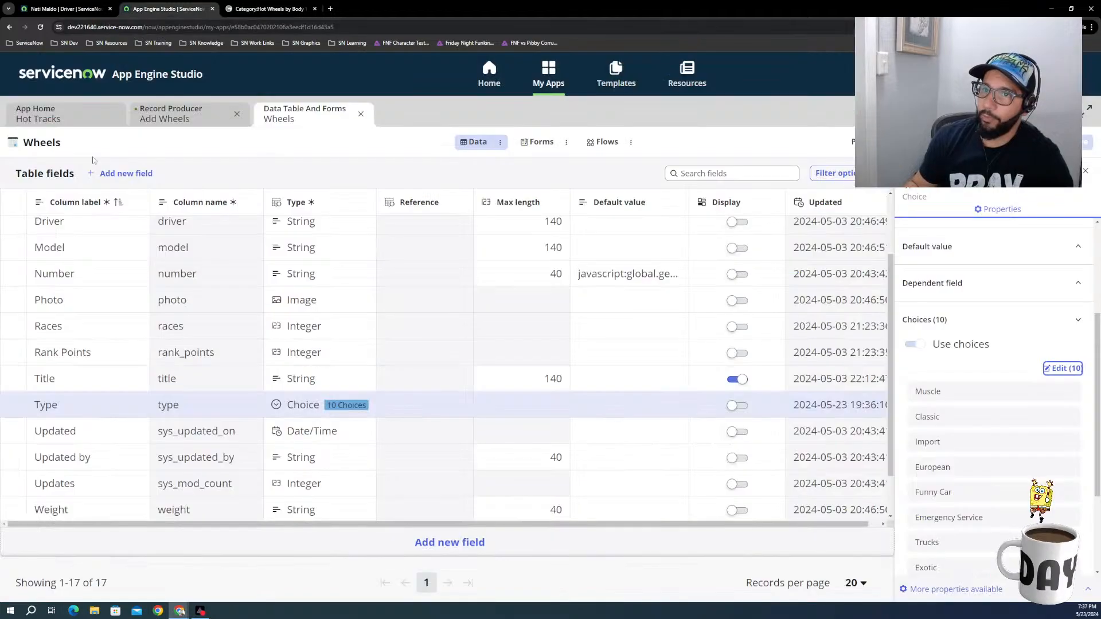
left_click(171, 118)
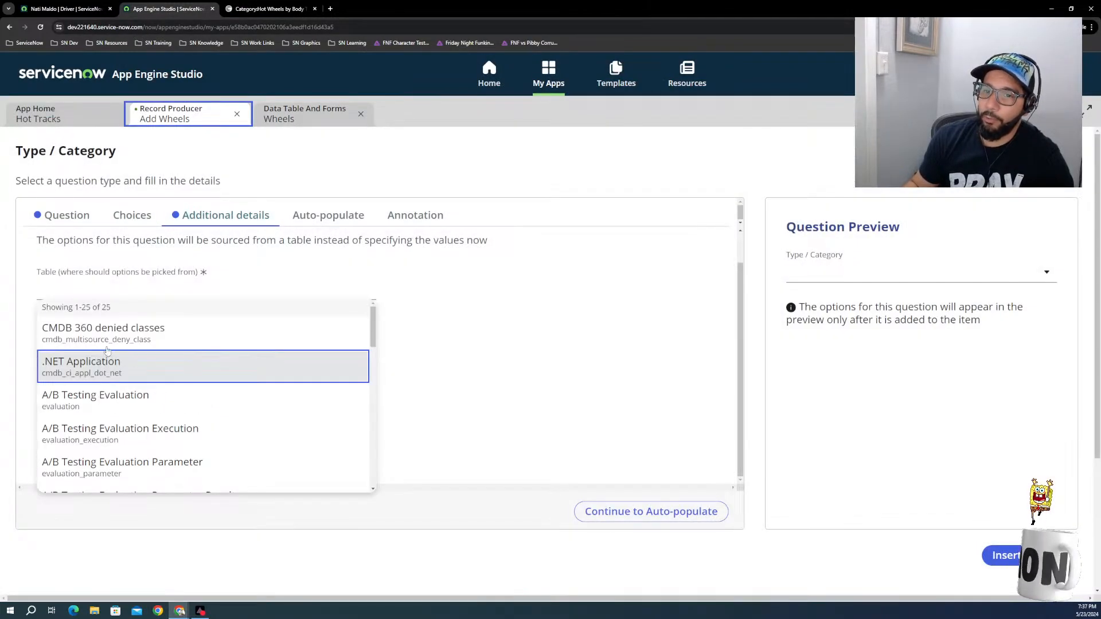
left_click(90, 295)
type("s")
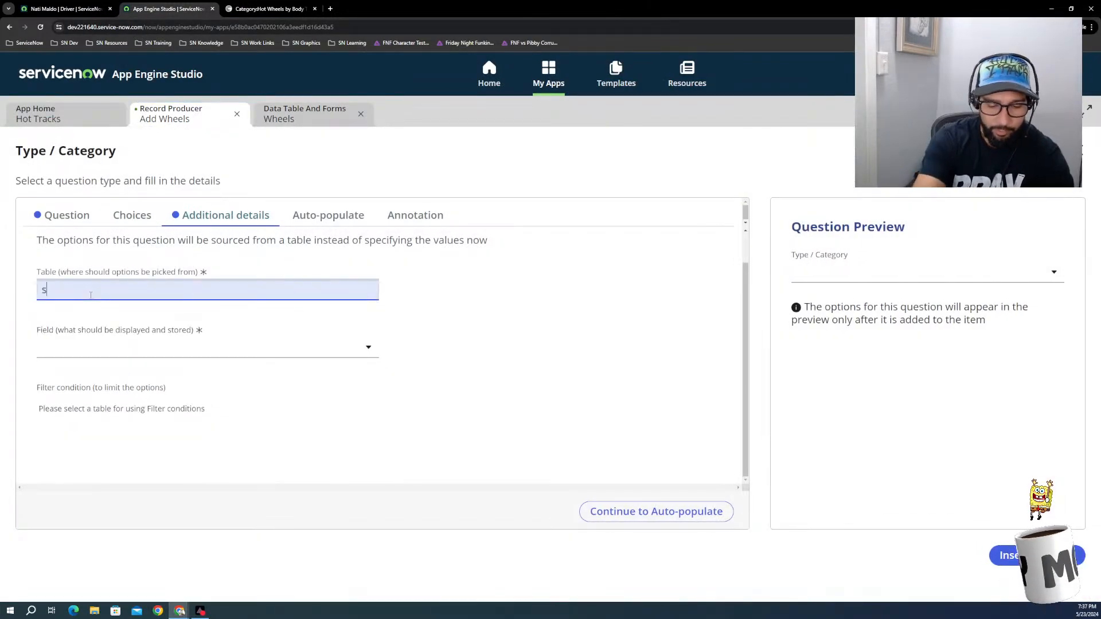
type("ys_")
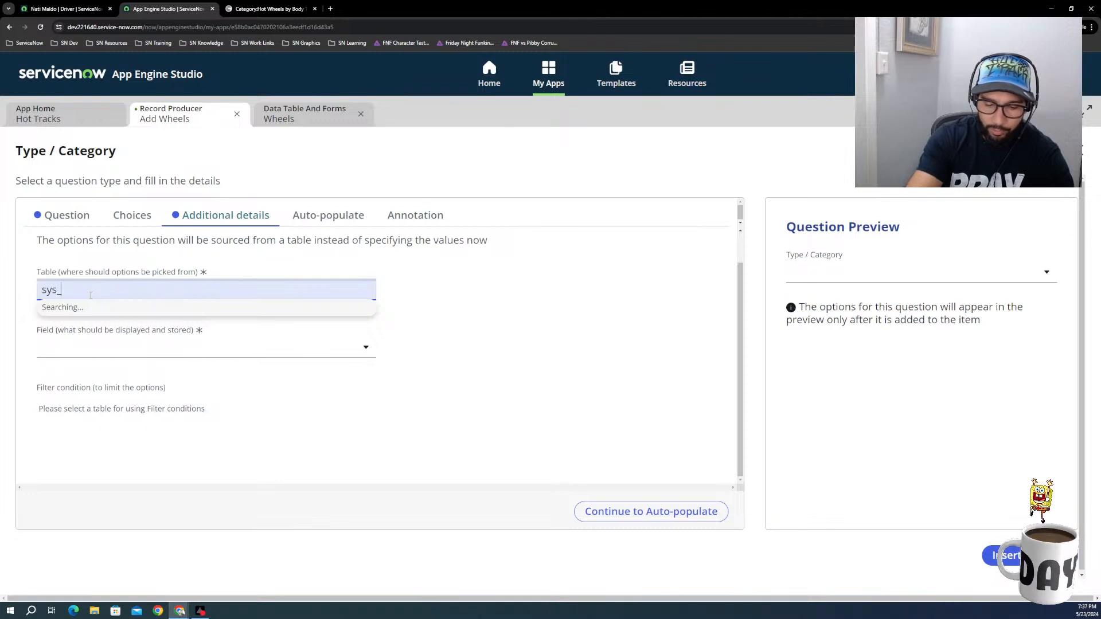
type("ch")
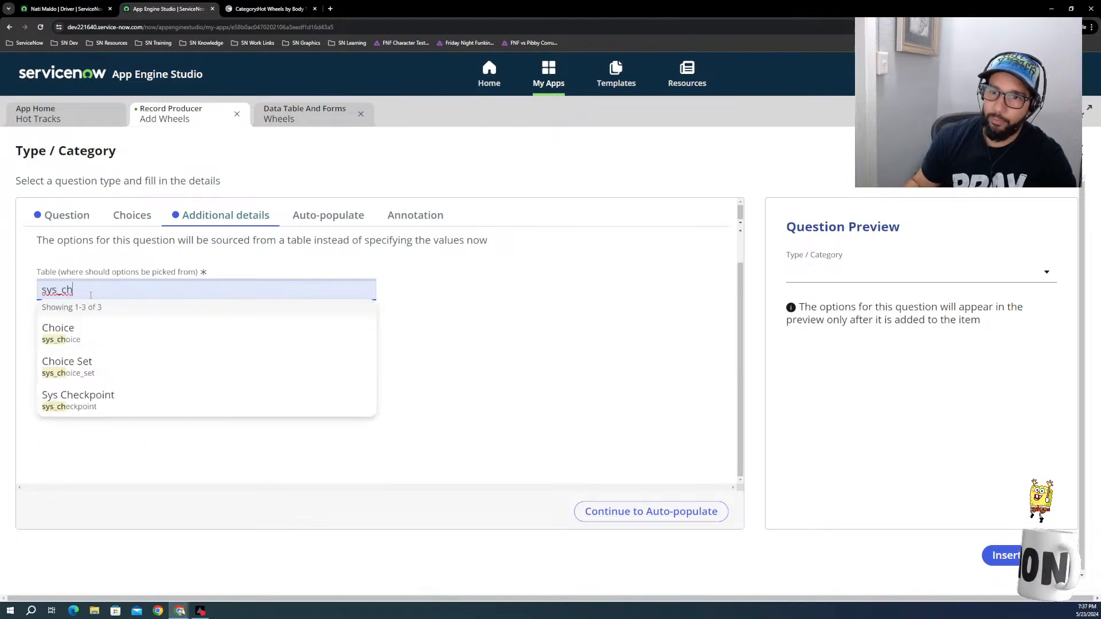
left_click(82, 337)
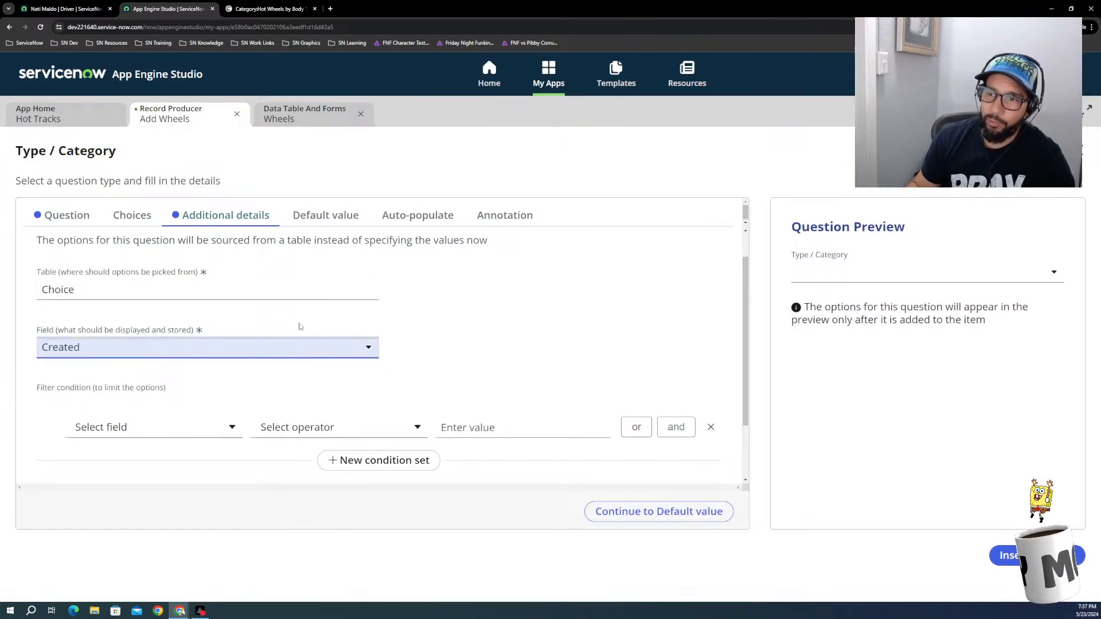
Step: Set the displayed and stored field to Label, and start a filter condition with Element and the operator is
left_click(356, 352)
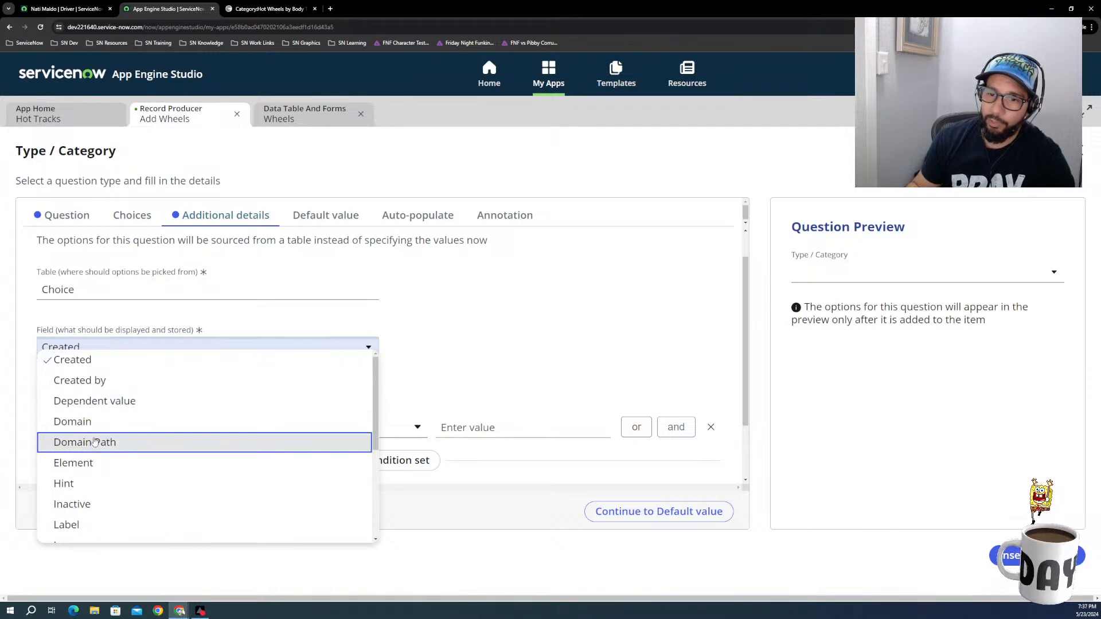
scroll(94, 461, "down", 1)
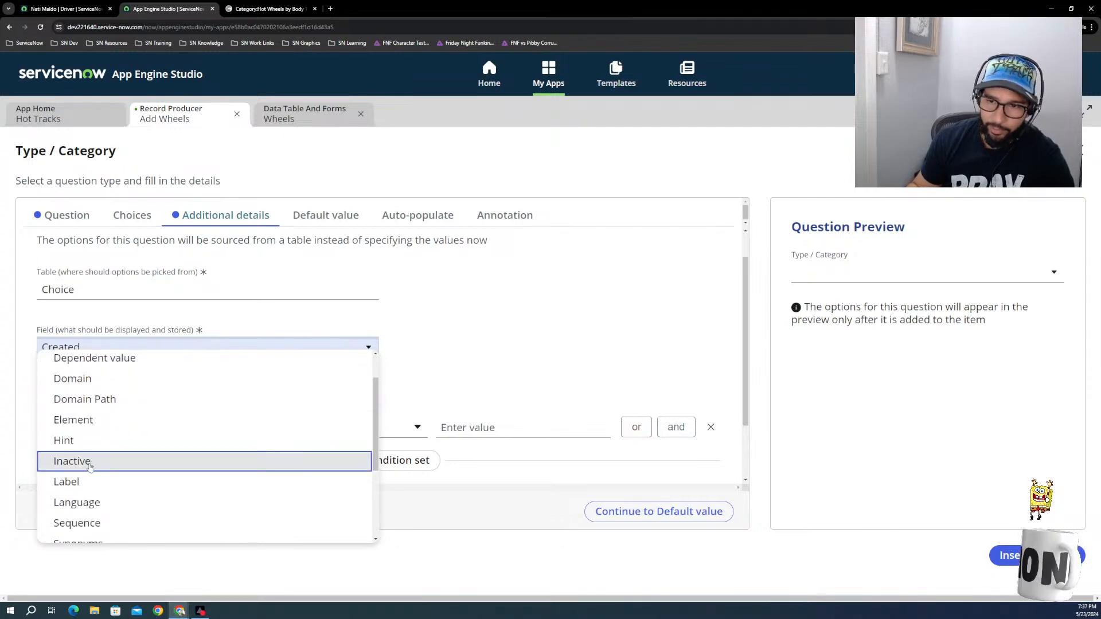
left_click(85, 482)
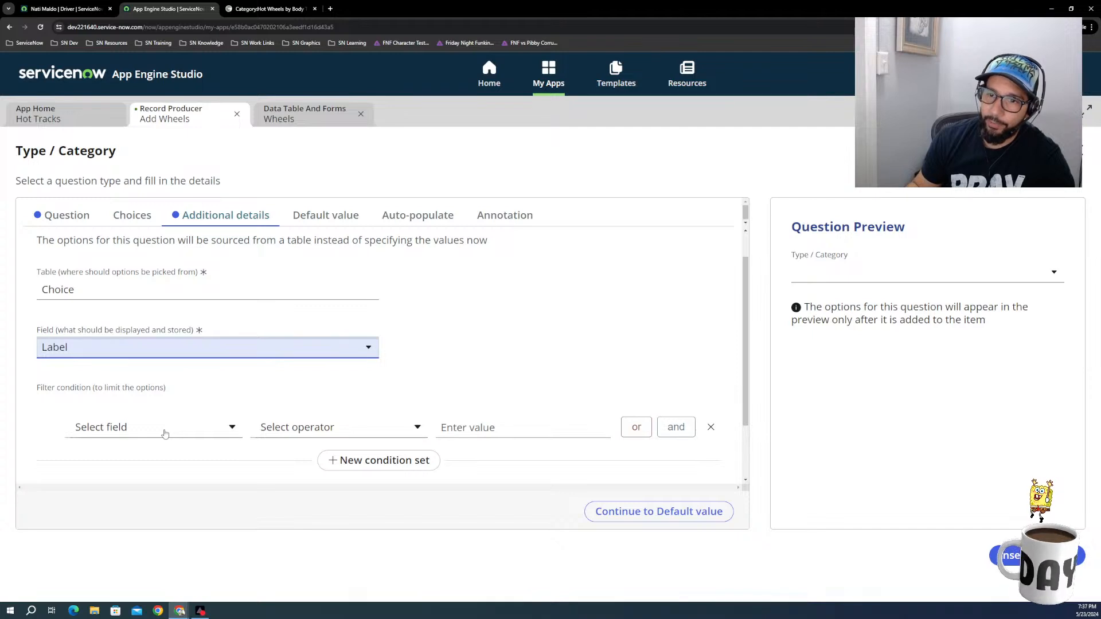
left_click(165, 433)
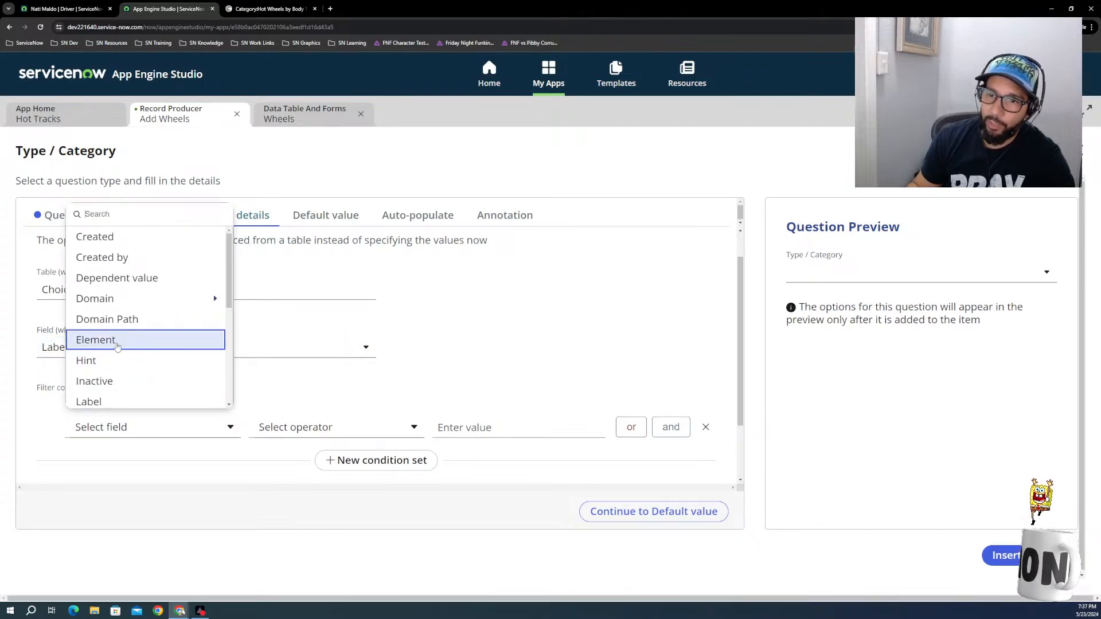
left_click(117, 343)
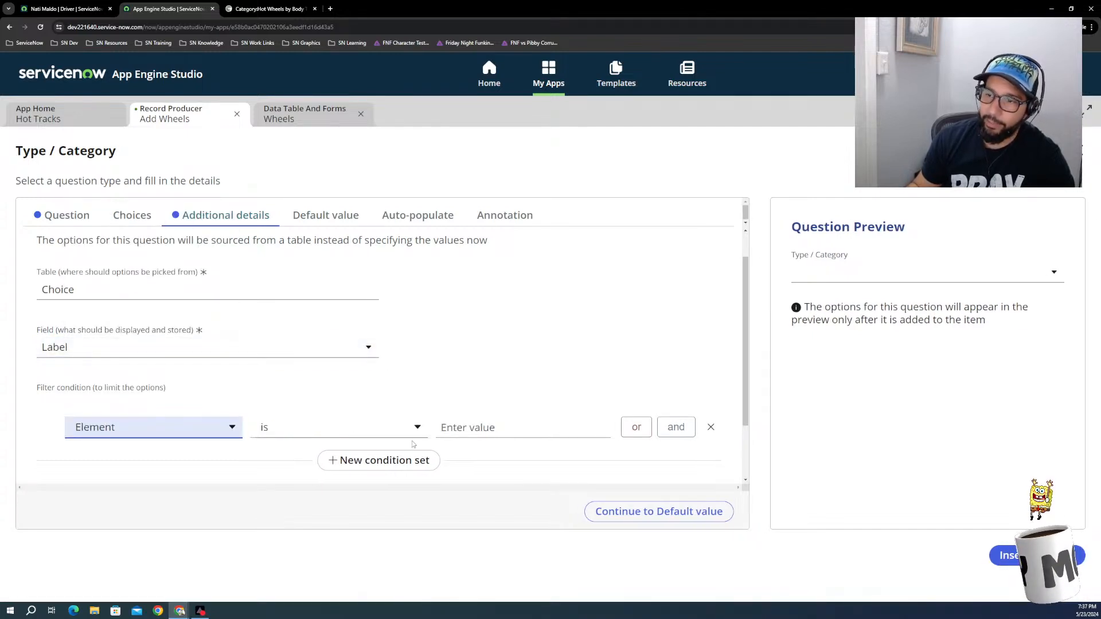
left_click(462, 430)
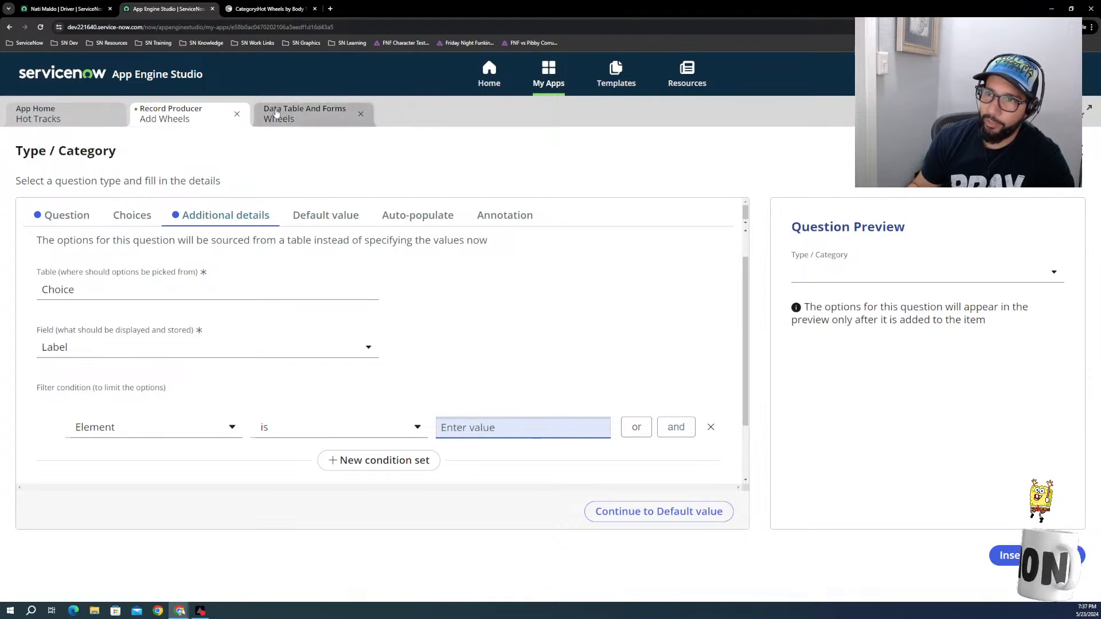
Step: Preview the Wheels table's records and open the 1986 Toyota Supra Drifter record
left_click(309, 115)
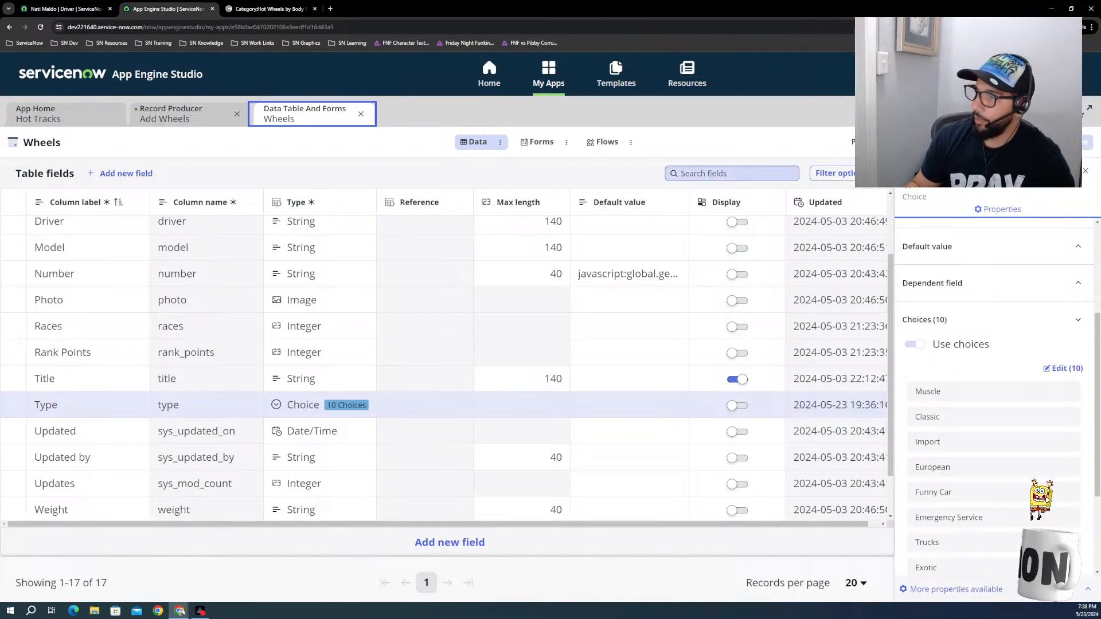
left_click(537, 142)
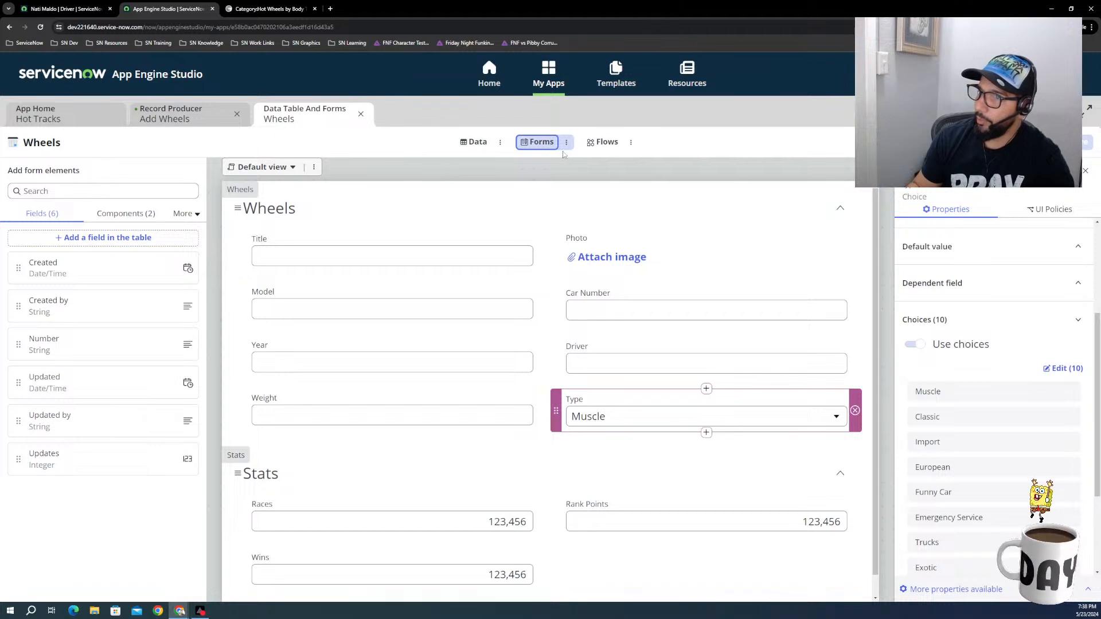
left_click(474, 142)
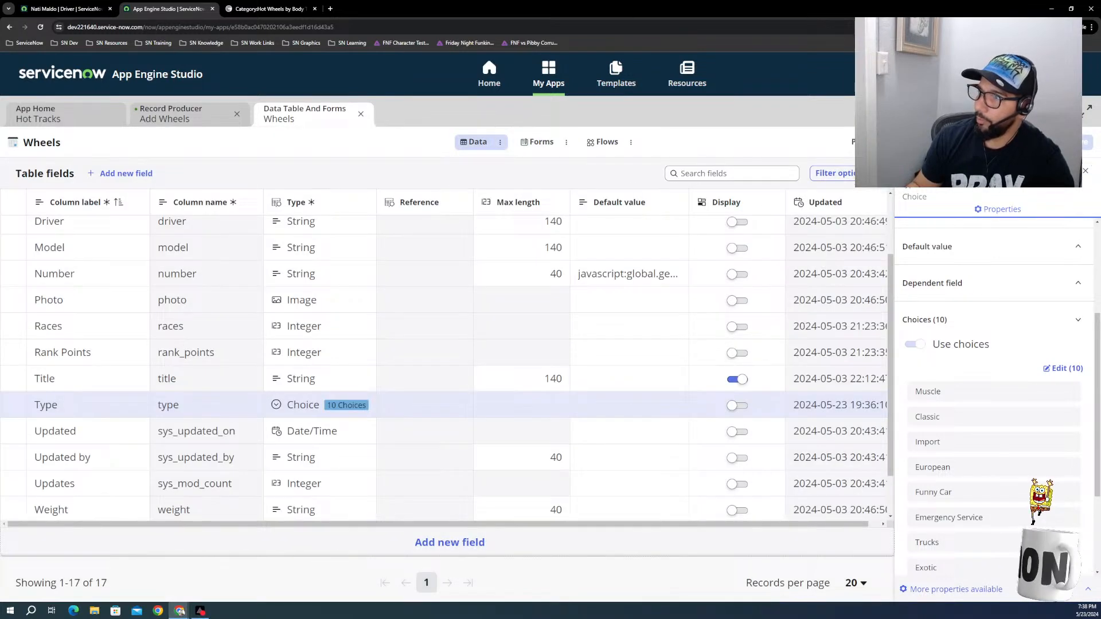
left_click(866, 142)
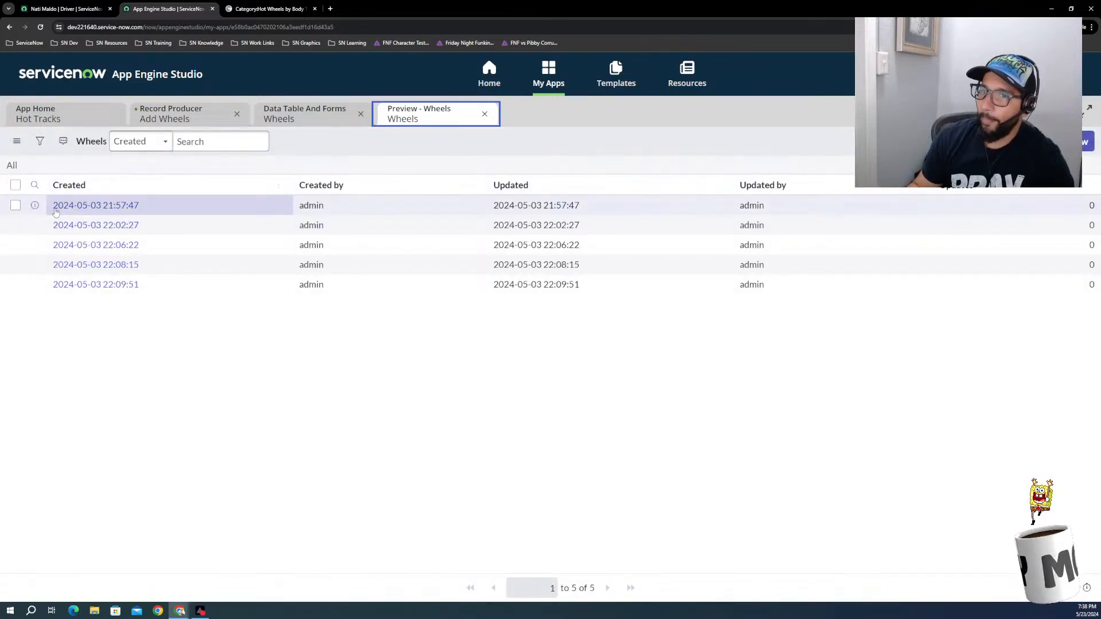
left_click(96, 206)
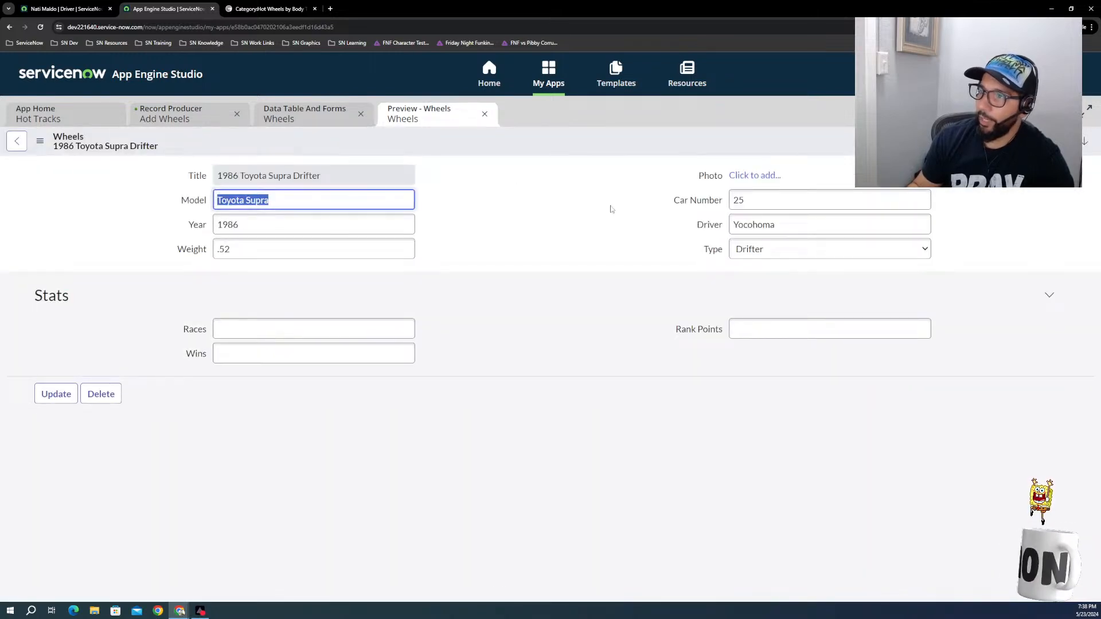
Step: Change the Toyota Supra record's Type to Import and save the record
left_click(757, 255)
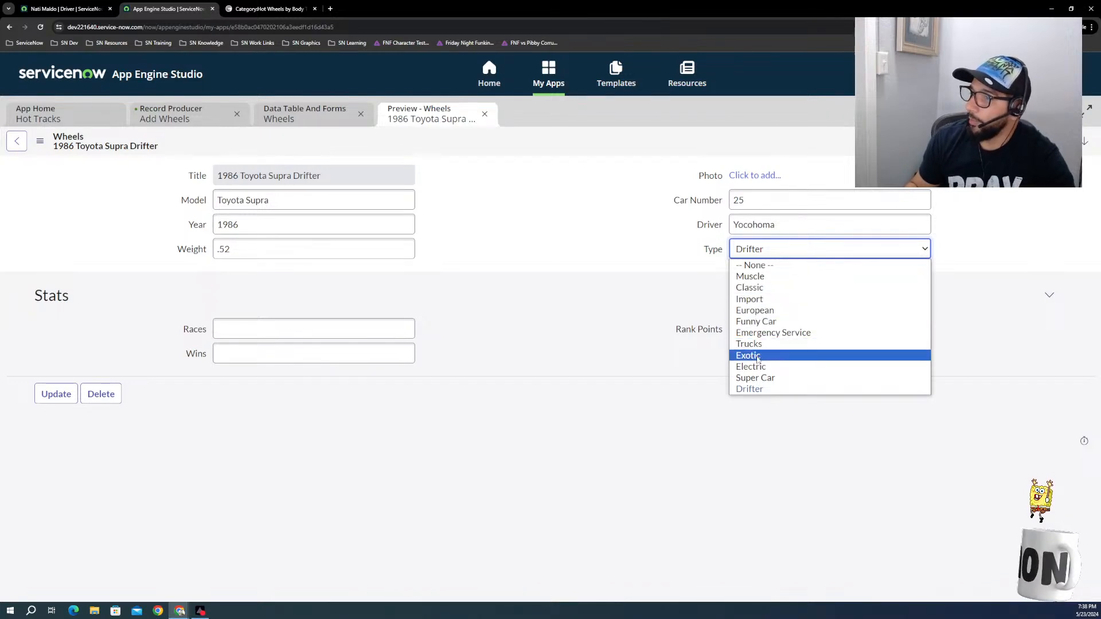
left_click(783, 302)
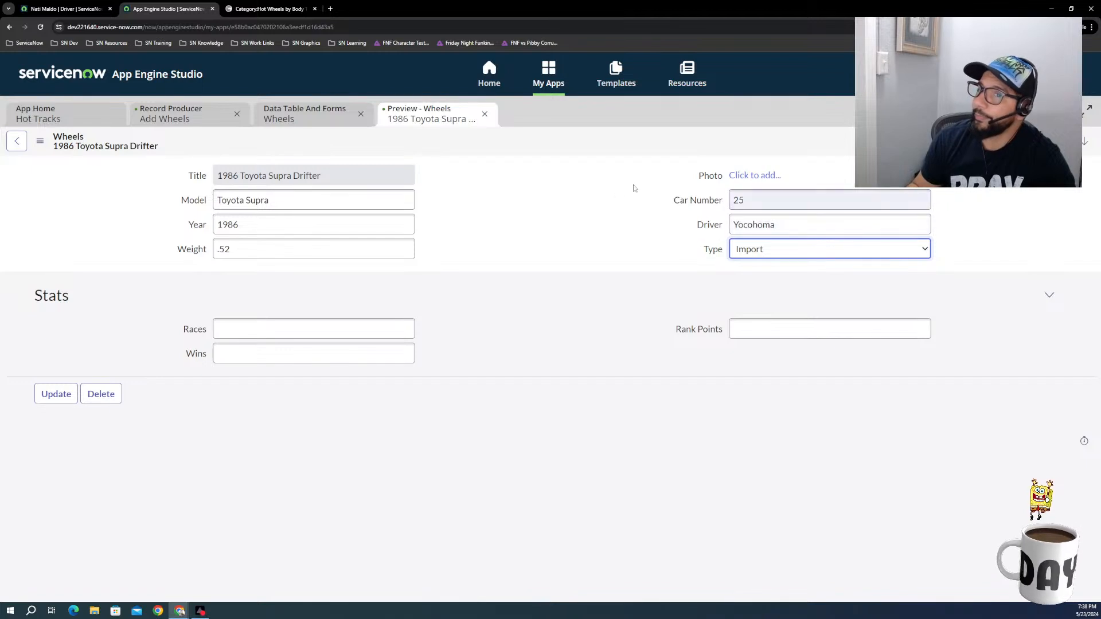
right_click(638, 145)
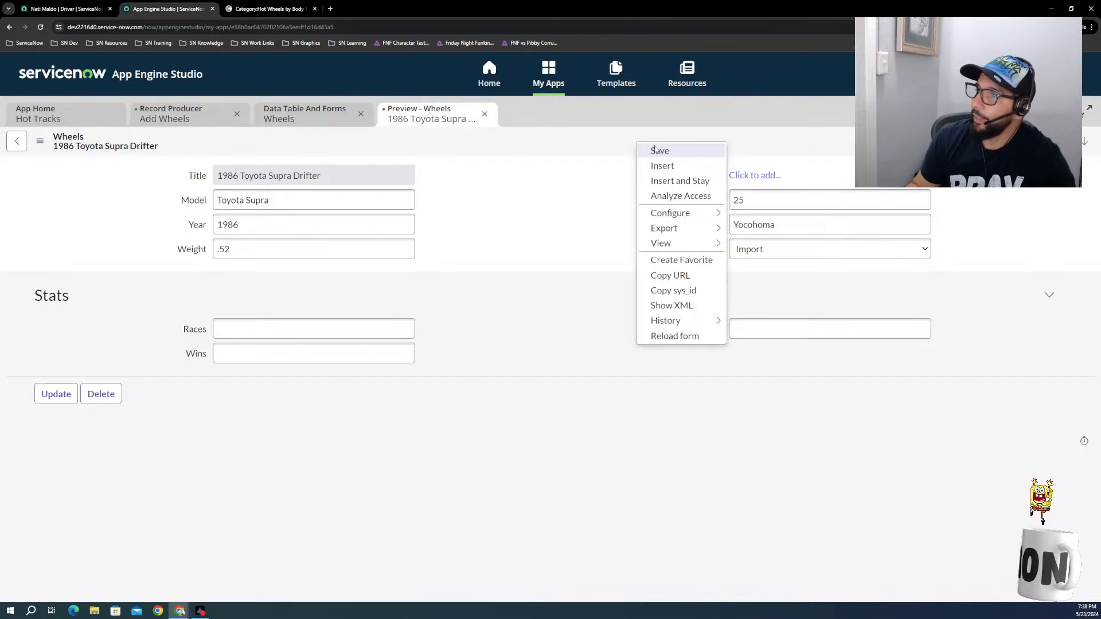
left_click(657, 151)
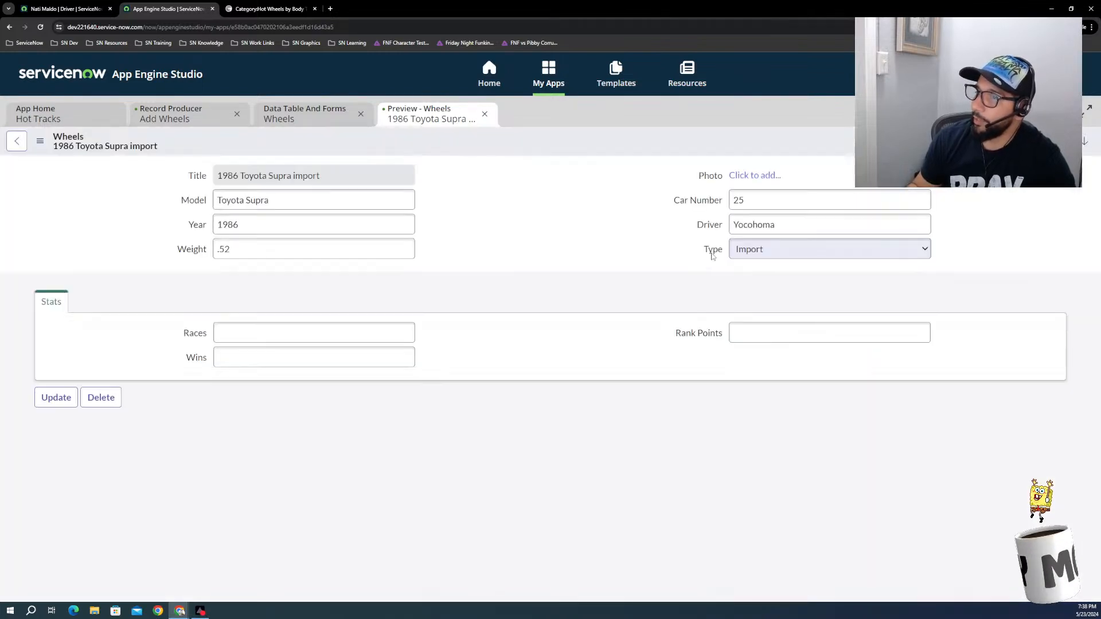
Step: Open the dictionary entry of the Type field from the Toyota Supra record
right_click(709, 252)
left_click(708, 253)
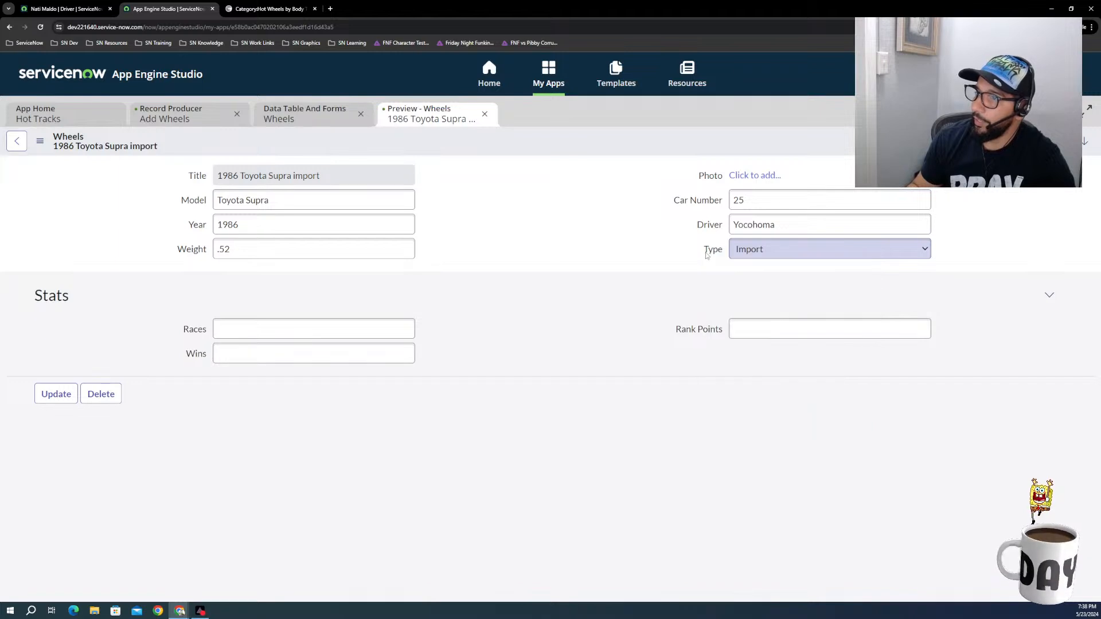
right_click(711, 251)
left_click(726, 282)
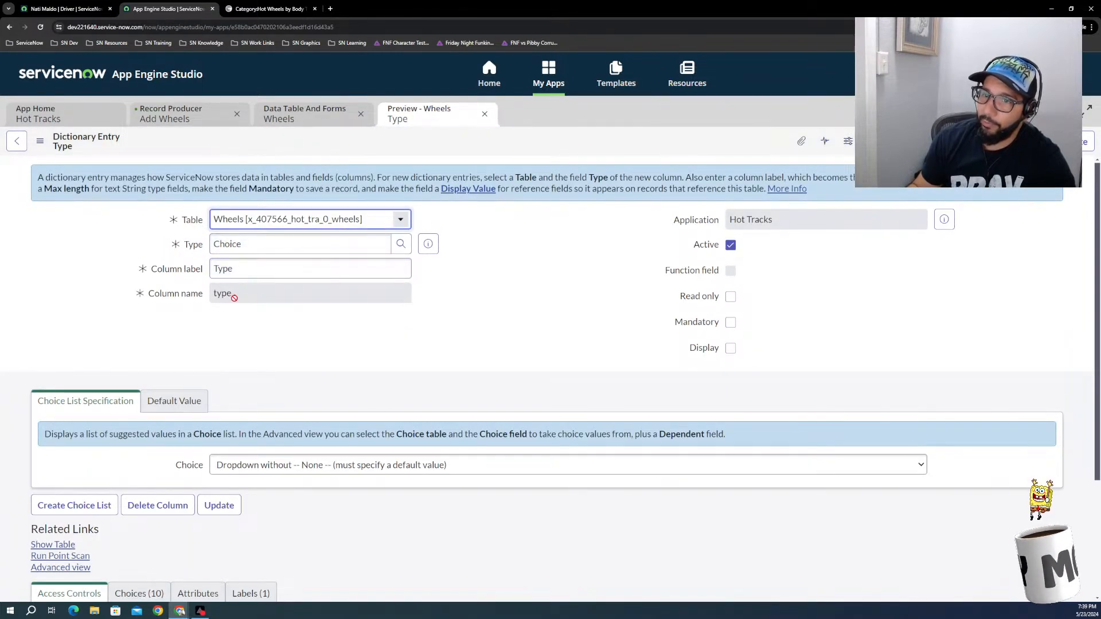
Step: From the dictionary entry's list of choices, open the Muscle choice and select its Element value
scroll(163, 491, "down", 2)
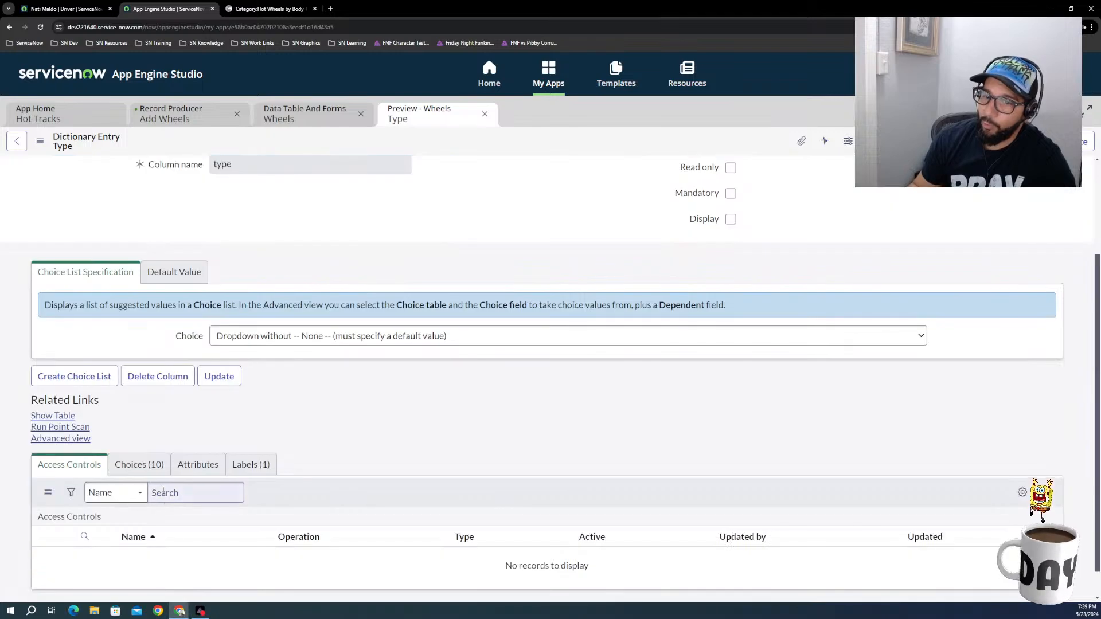
left_click(150, 467)
scroll(271, 496, "down", 2)
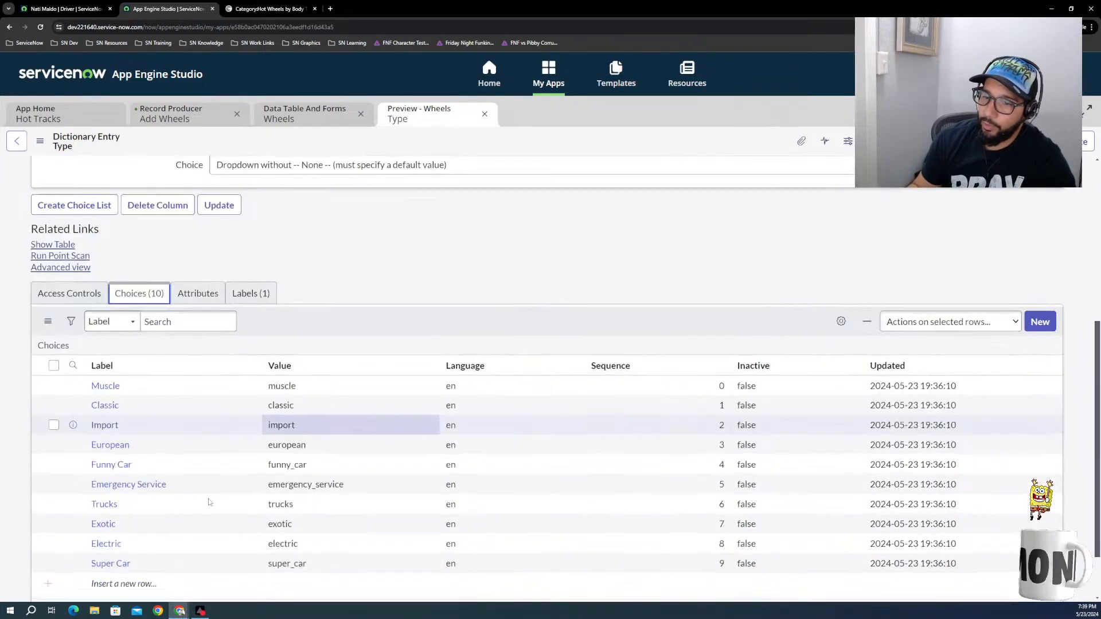
left_click(105, 429)
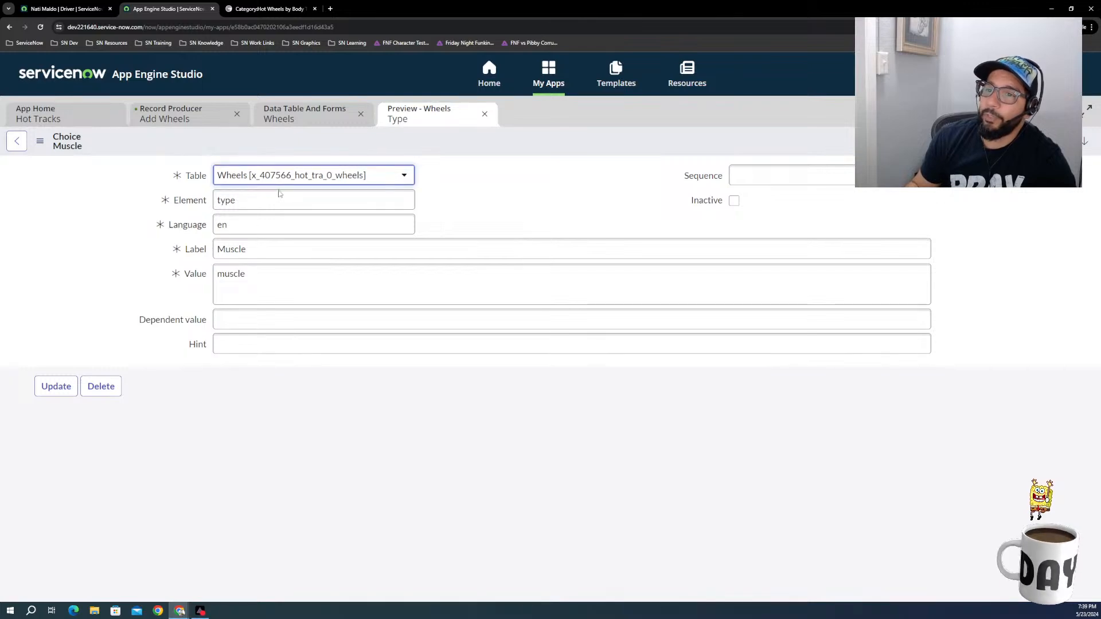
left_click_drag(227, 201, 235, 200)
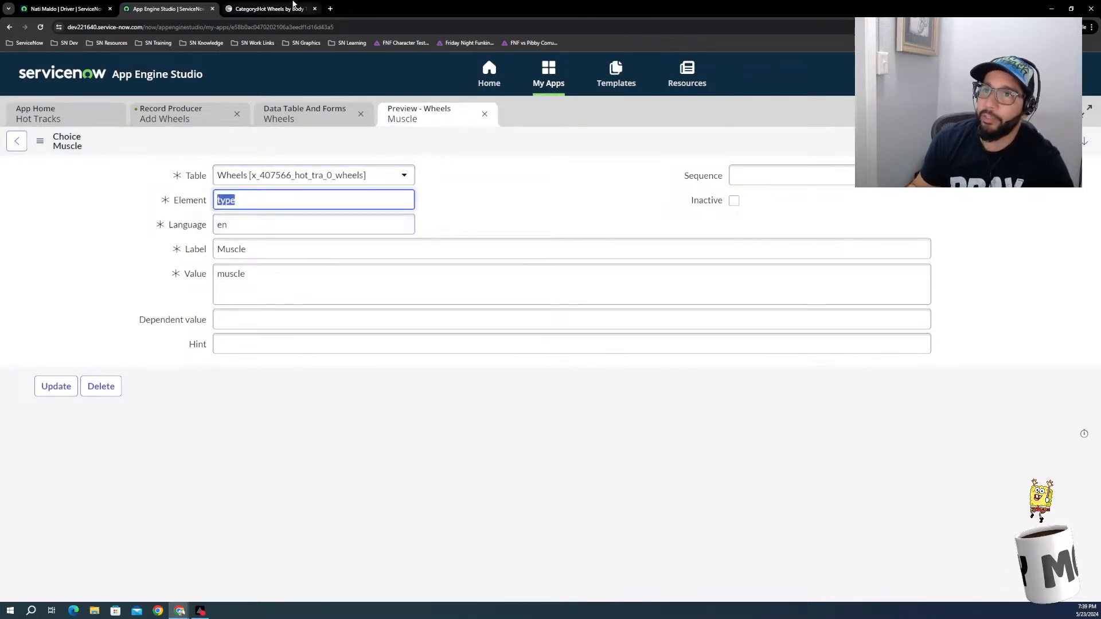
Step: Return to the Add Wheels record producer and complete the Type / Category filter condition as Element is type
left_click(256, 12)
left_click(155, 5)
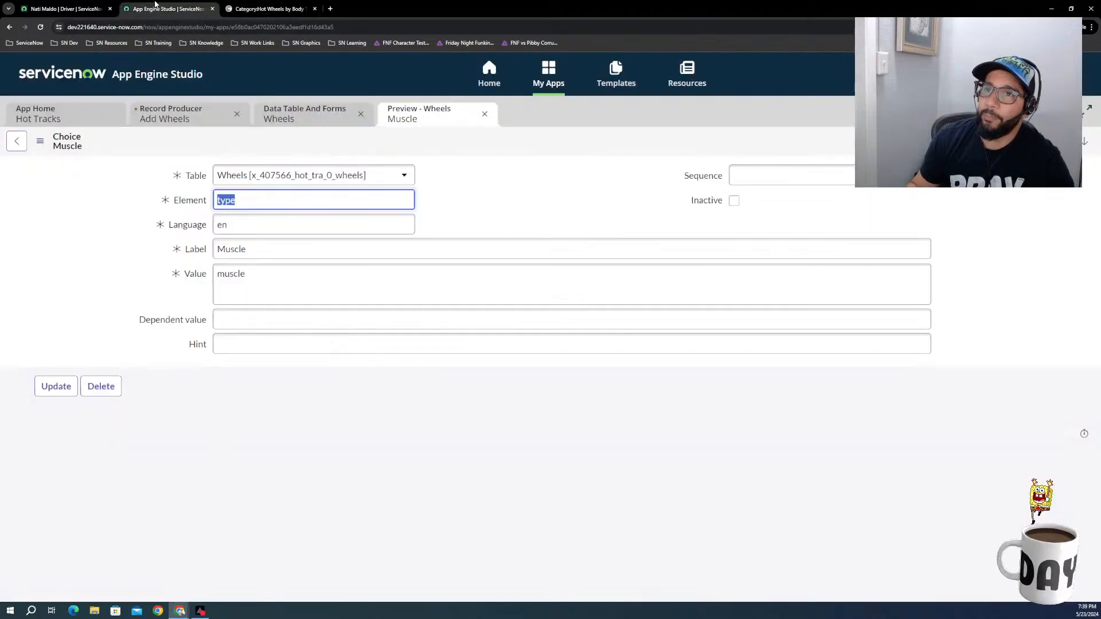
left_click(94, 11)
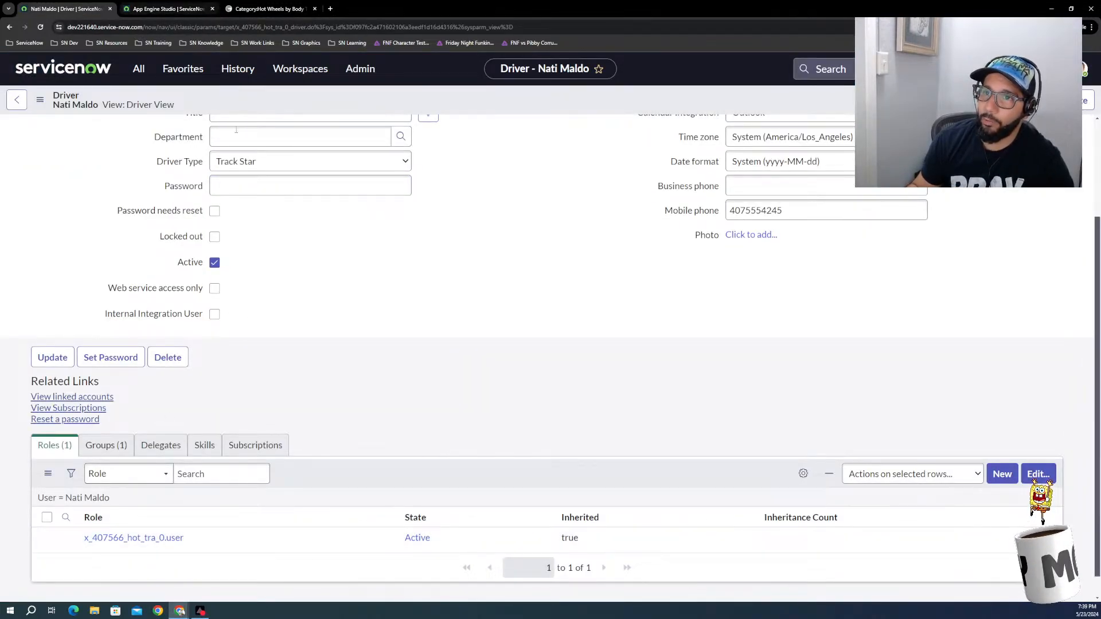
left_click(188, 12)
left_click(297, 117)
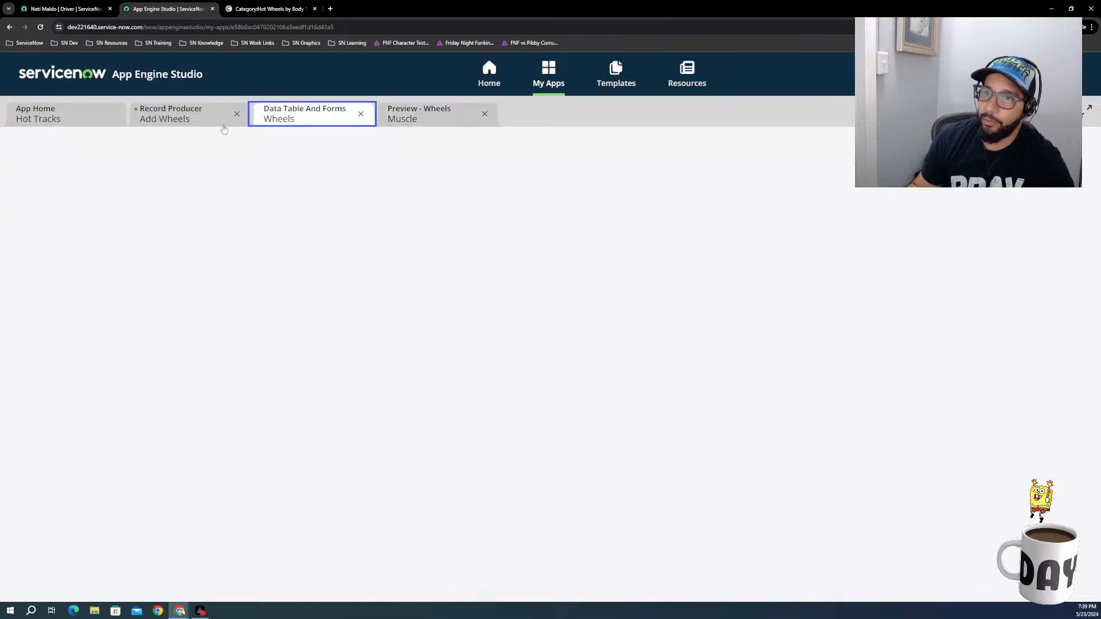
left_click(172, 118)
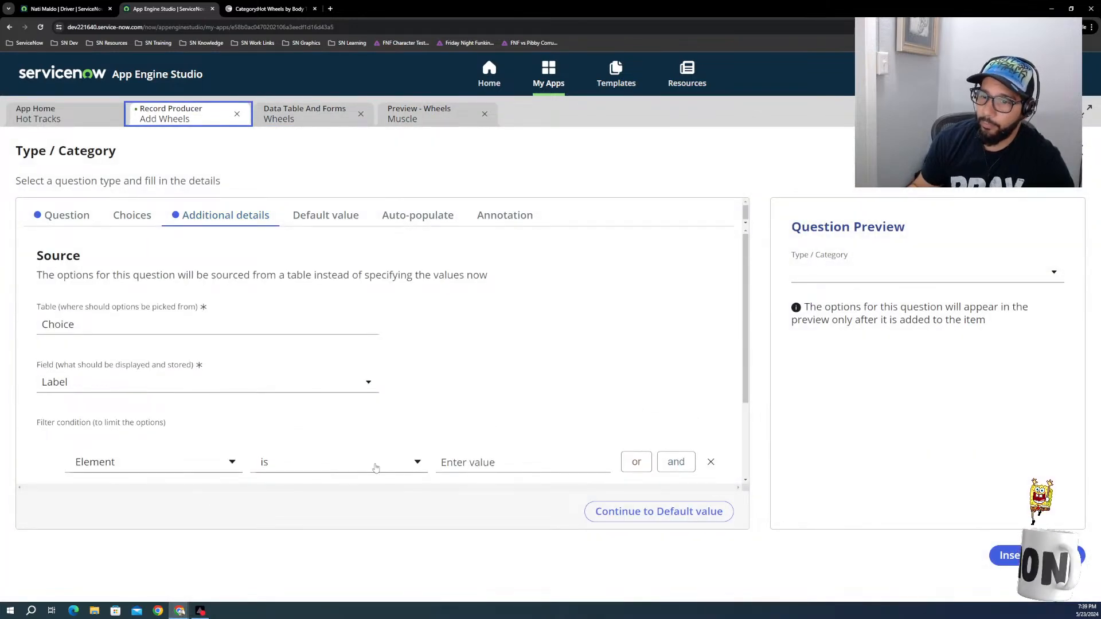
left_click(478, 462)
type("type")
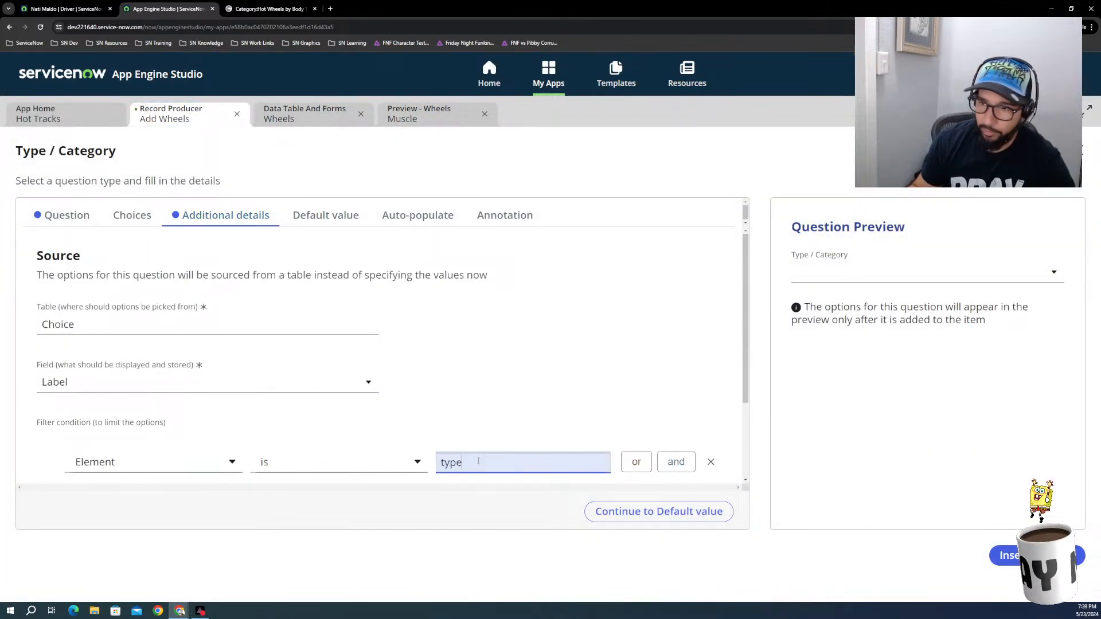
Step: Check the Type / Category dropdown in the question preview and insert the question into the Add Wheels form
left_click(456, 516)
scroll(691, 422, "down", 2)
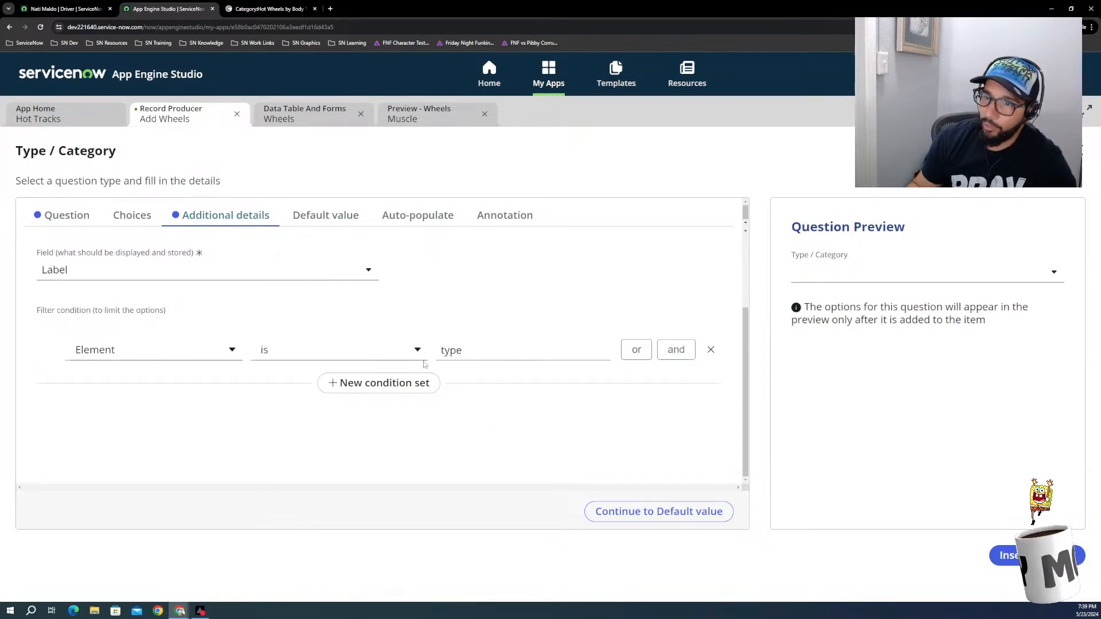
left_click(887, 275)
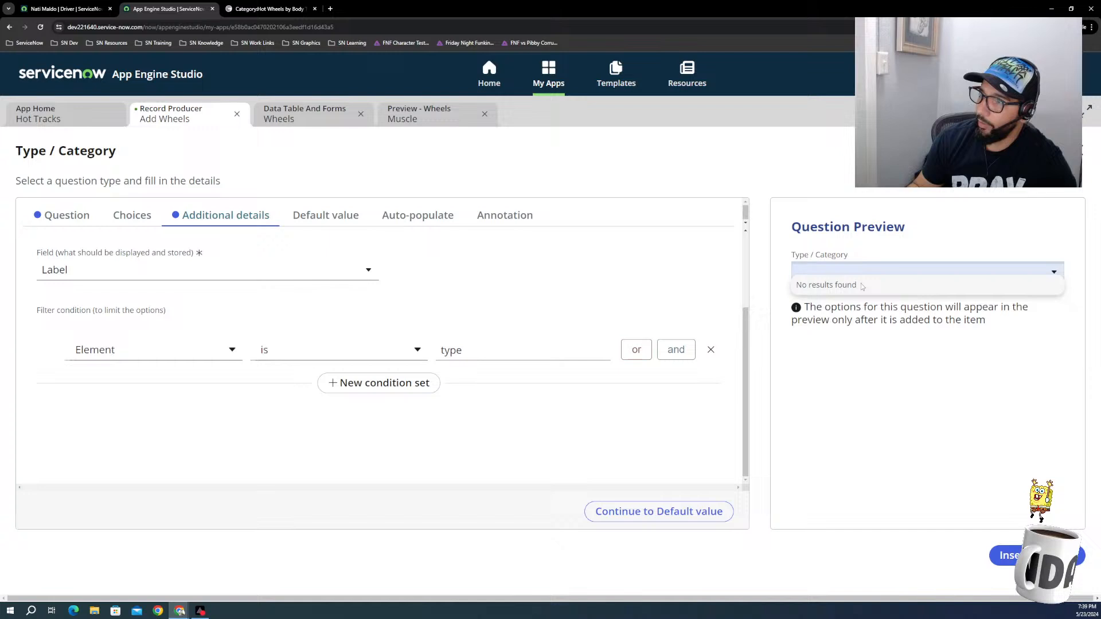
left_click(1004, 555)
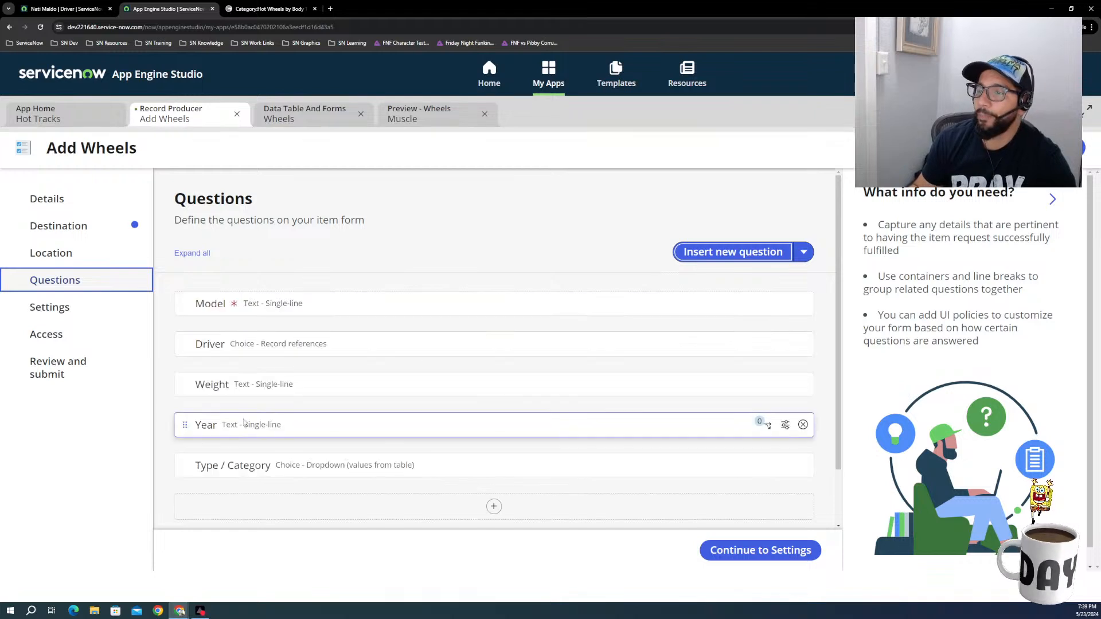
Step: Create a new question for the Add Wheels form and enable mapping to a specific field on the table
scroll(767, 497, "down", 2)
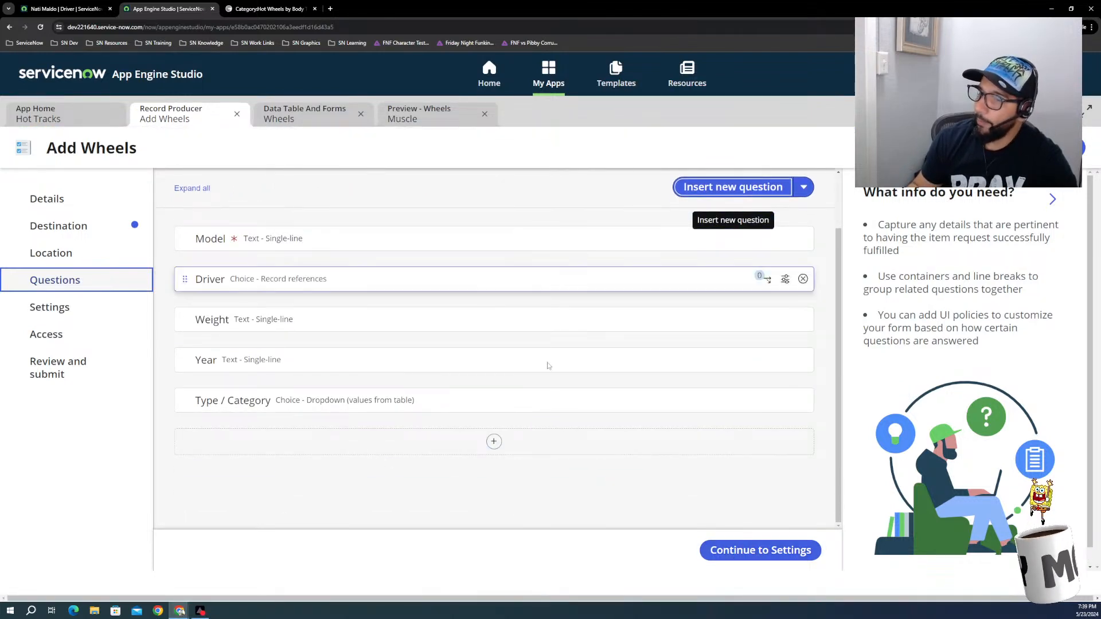
left_click(728, 190)
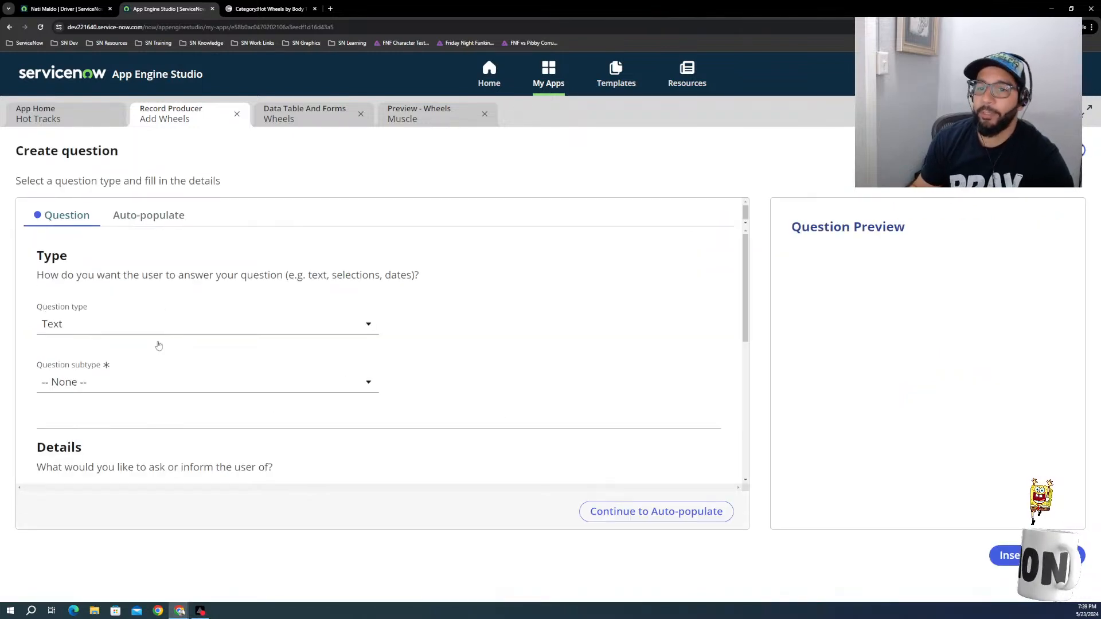
scroll(115, 402, "down", 3)
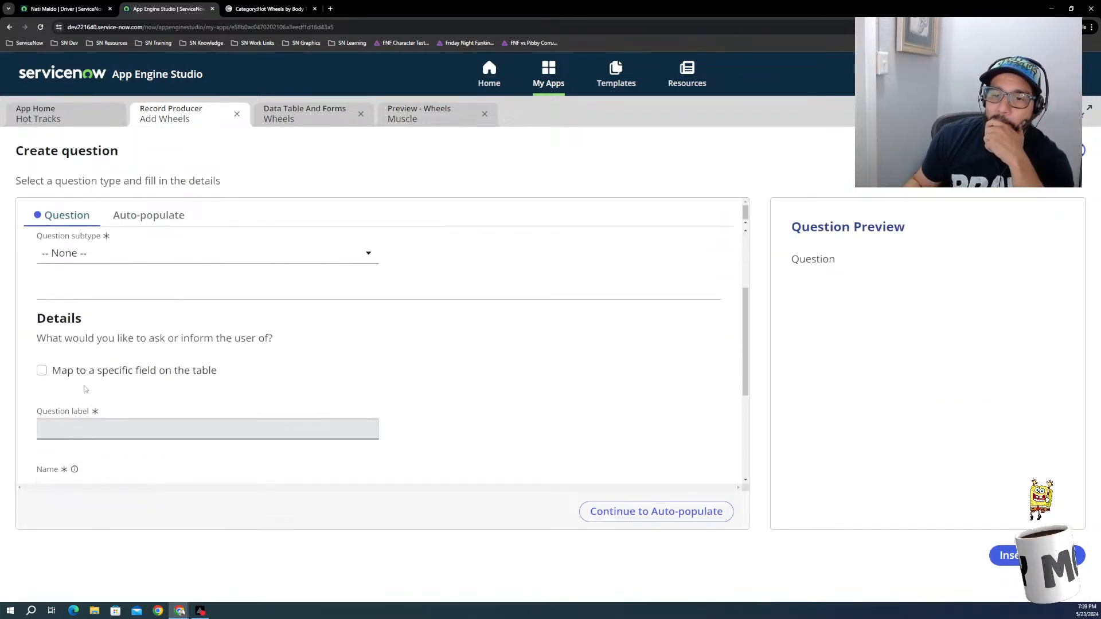
left_click(41, 370)
left_click(62, 421)
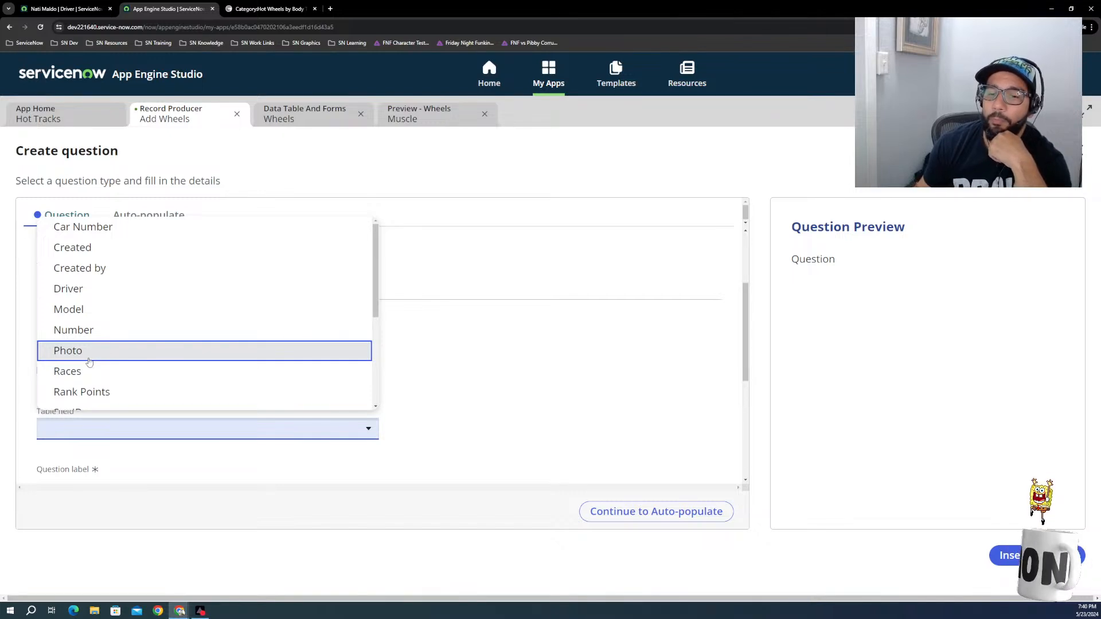
left_click(509, 373)
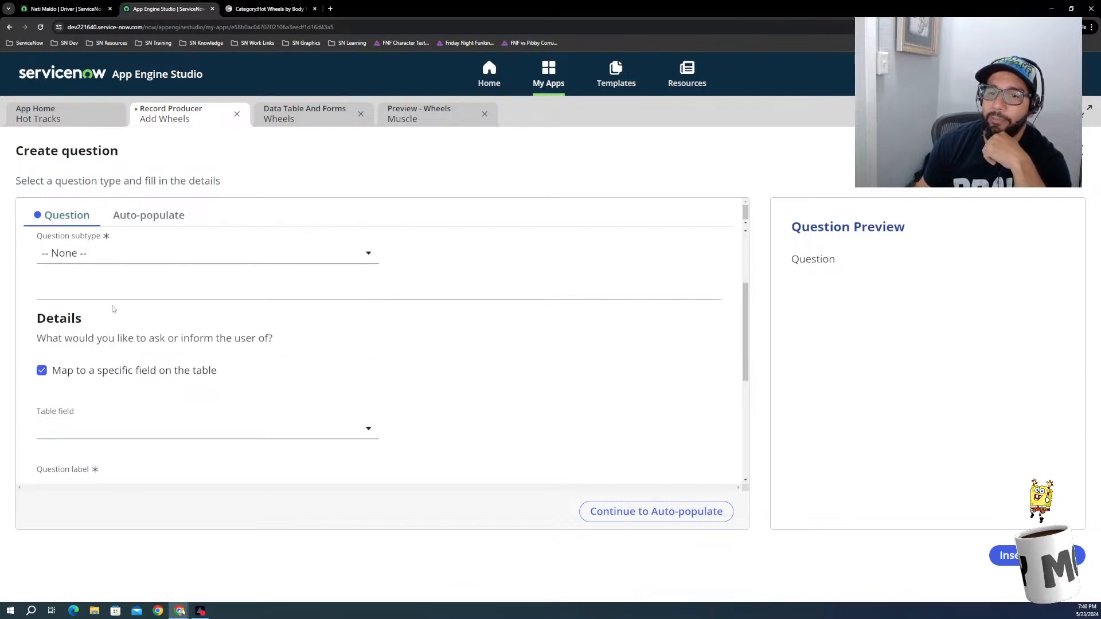
scroll(113, 309, "down", 1)
scroll(109, 312, "up", 4)
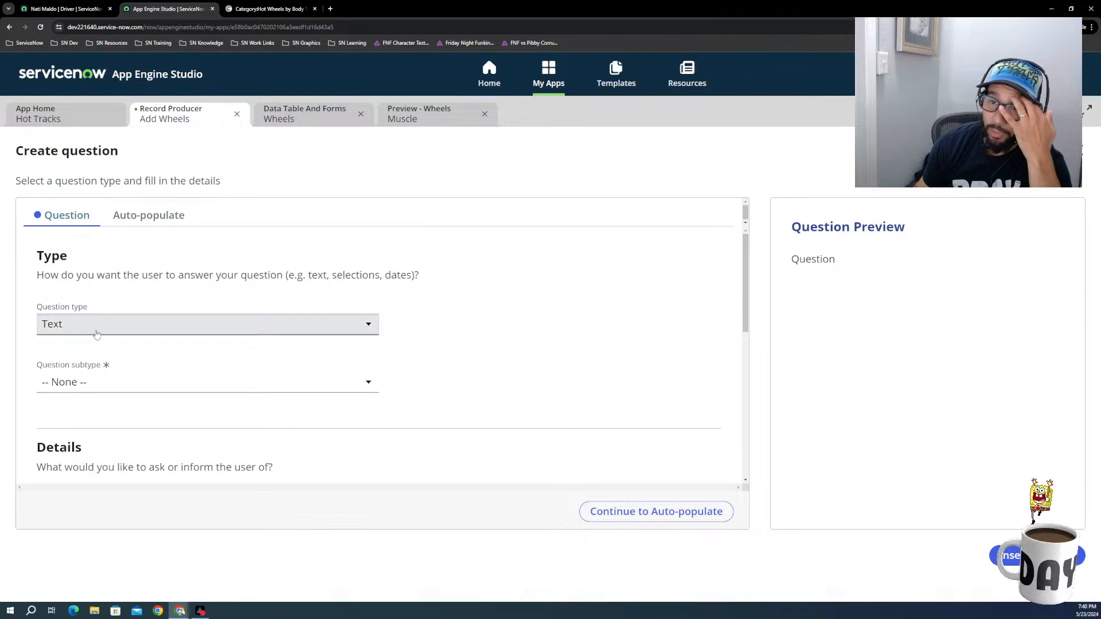
left_click(97, 335)
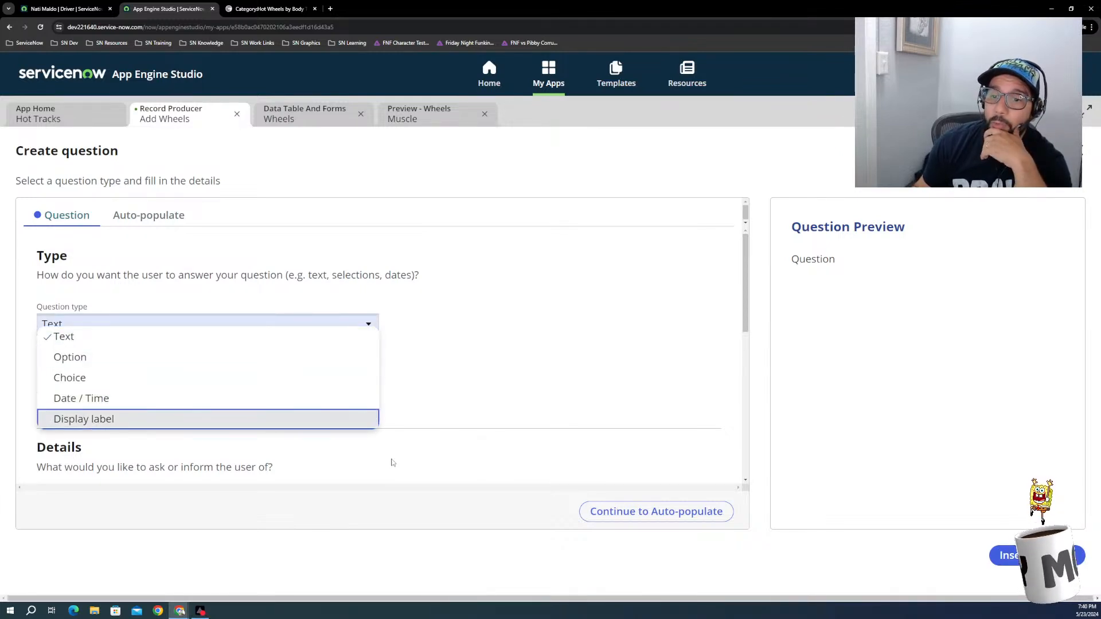
left_click(406, 438)
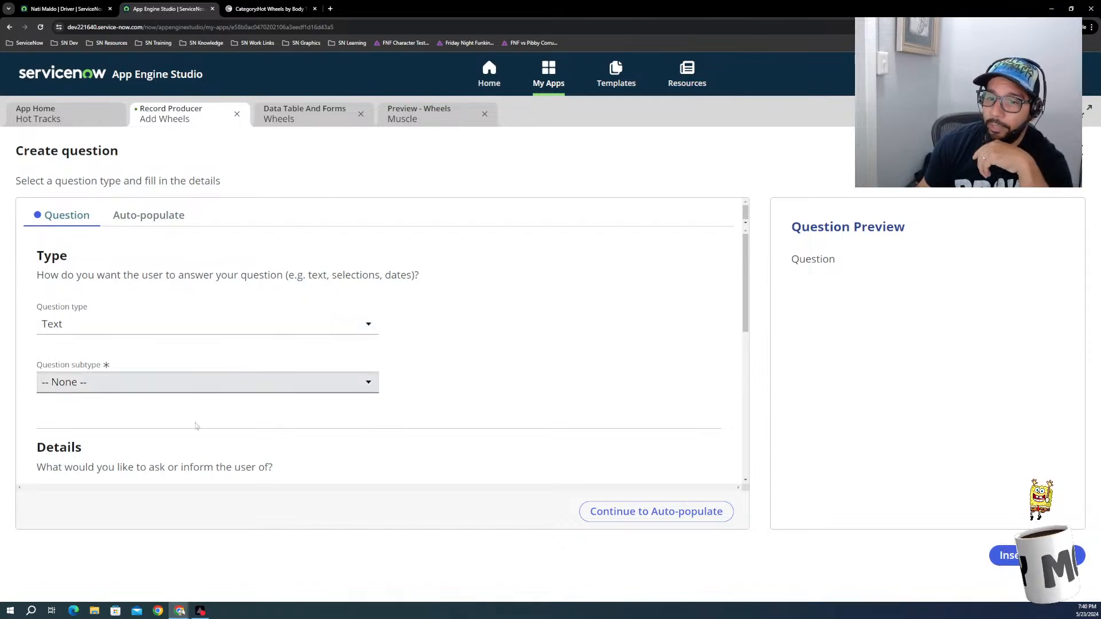
Step: Map the new question to the Car Number table field
scroll(196, 440, "down", 2)
left_click(127, 430)
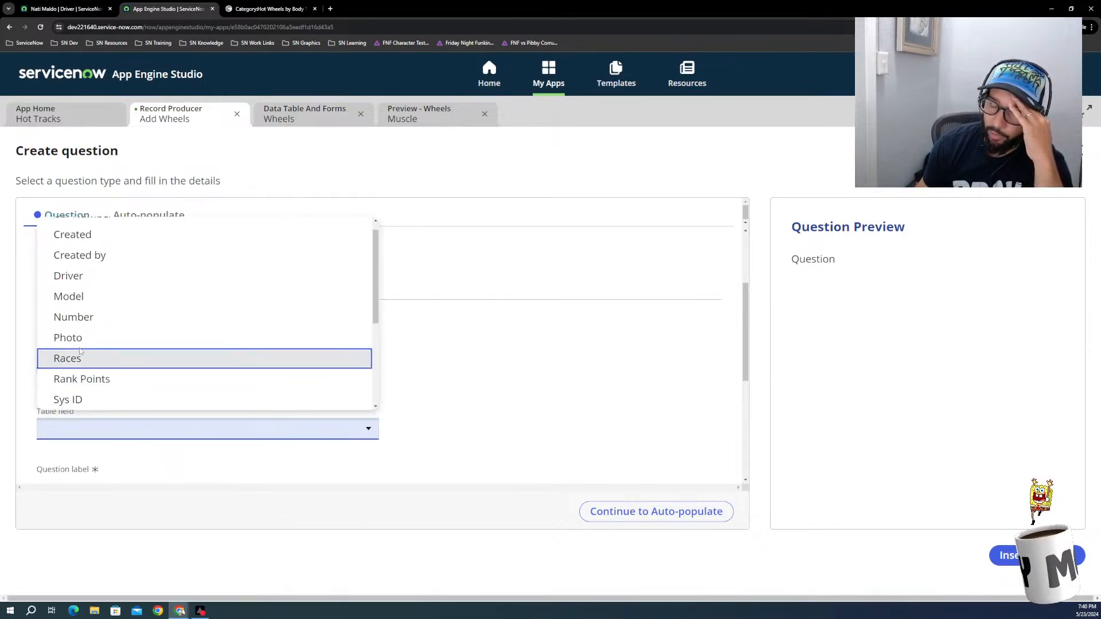
scroll(86, 390, "down", 2)
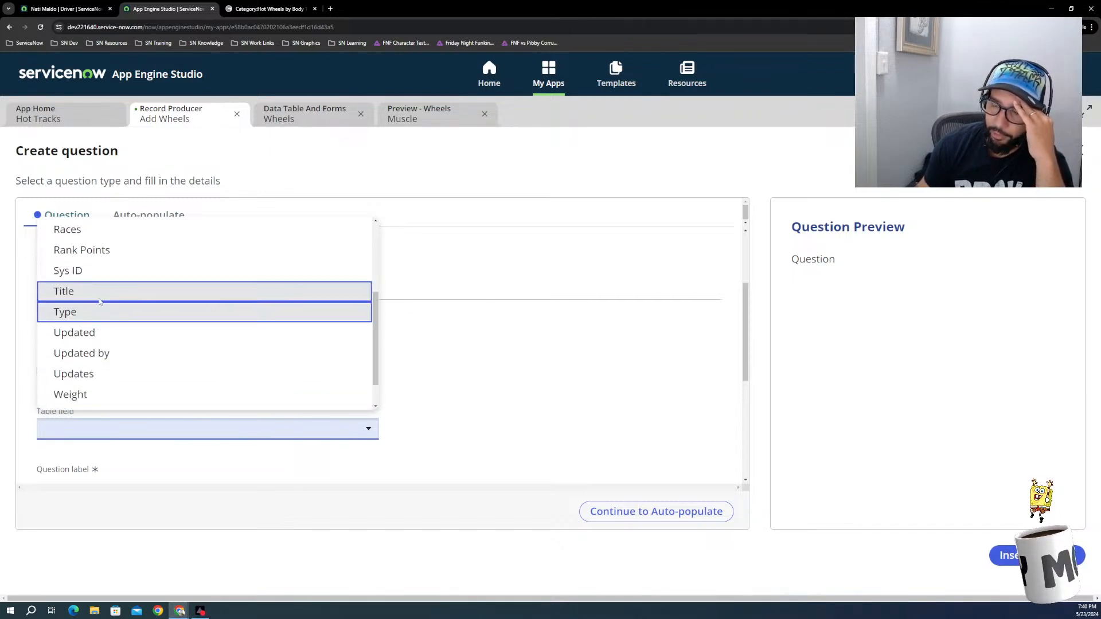
scroll(92, 361, "down", 2)
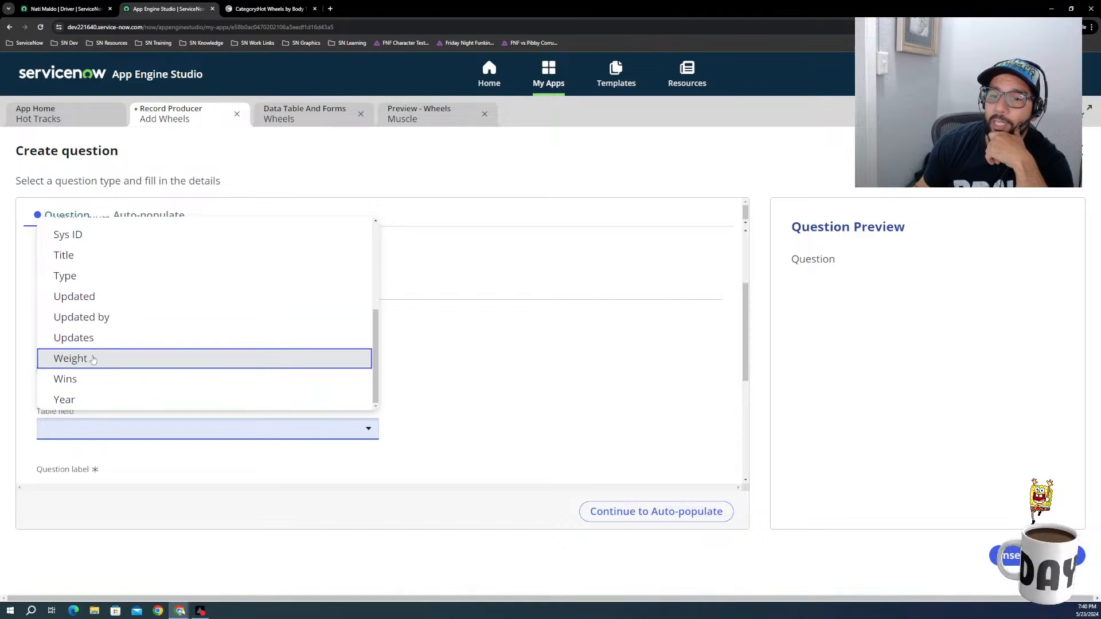
scroll(86, 396, "up", 3)
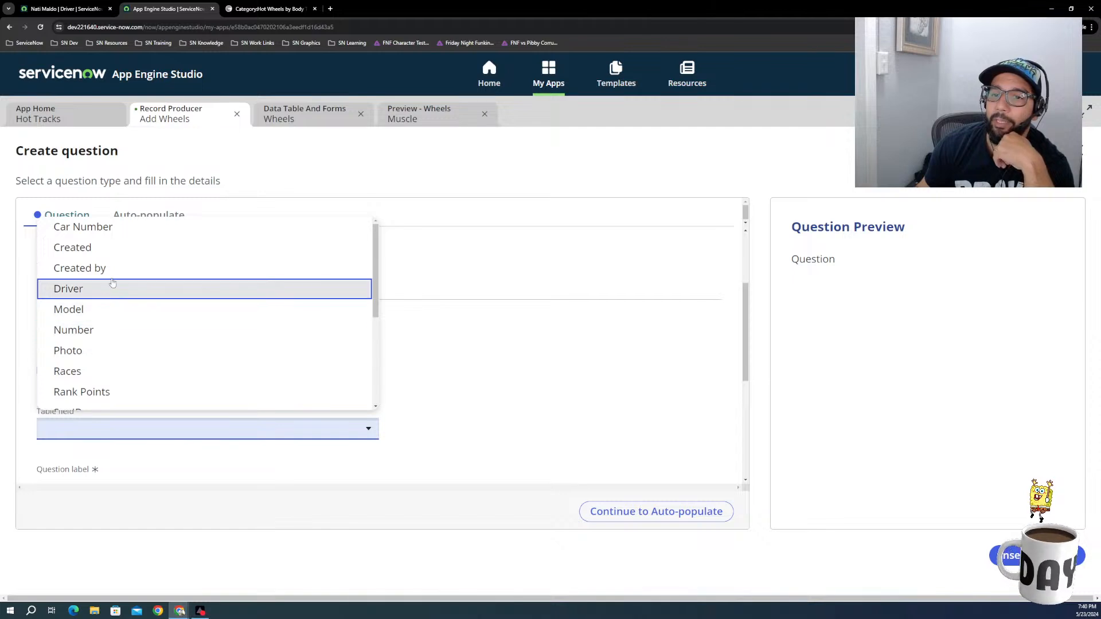
left_click(112, 230)
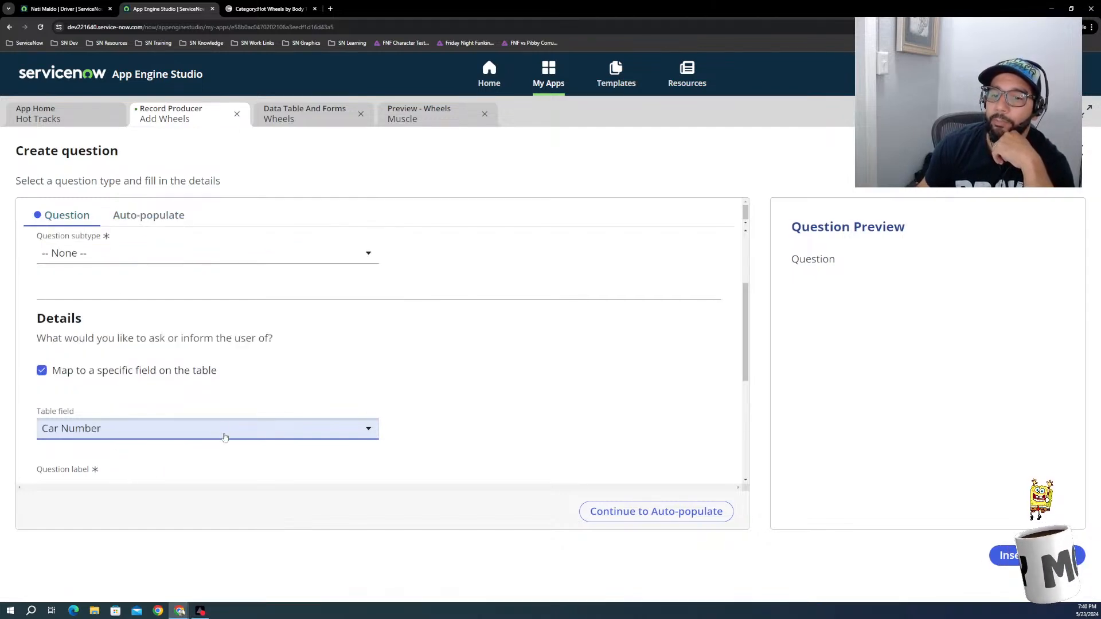
Step: Set the mapped question's label to Car Number
scroll(140, 364, "down", 2)
scroll(133, 369, "up", 2)
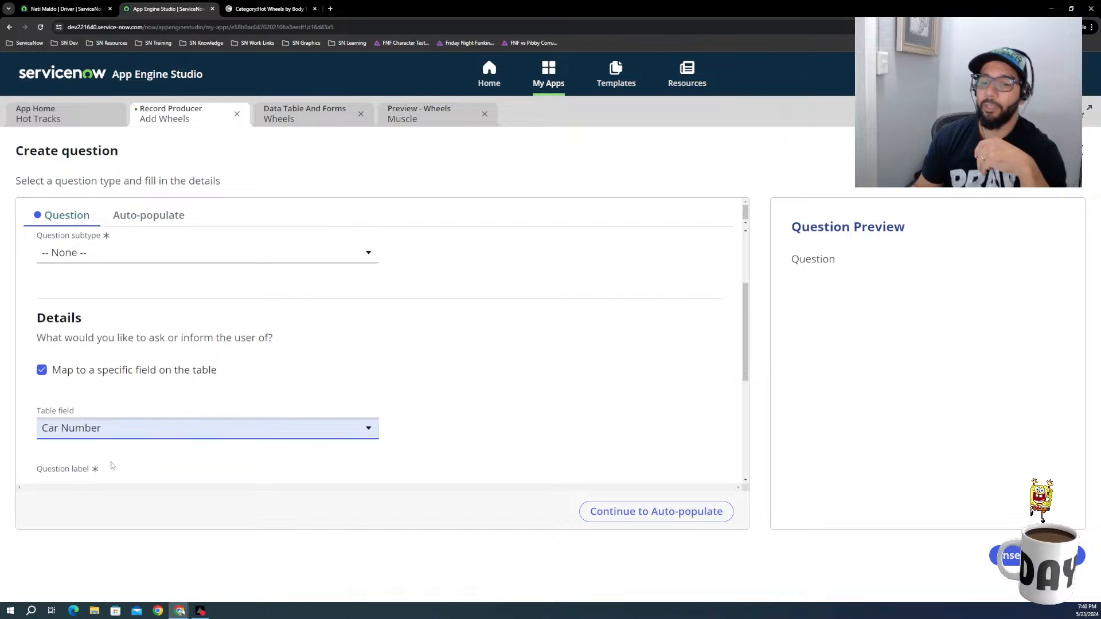
scroll(112, 466, "down", 1)
left_click(98, 437)
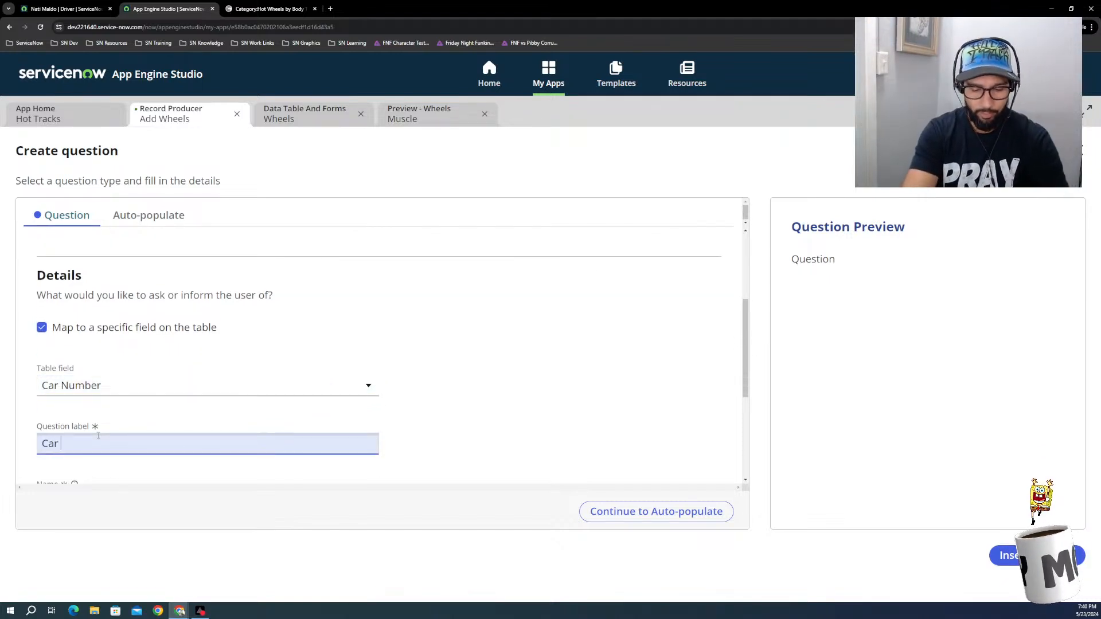
type("Car Number")
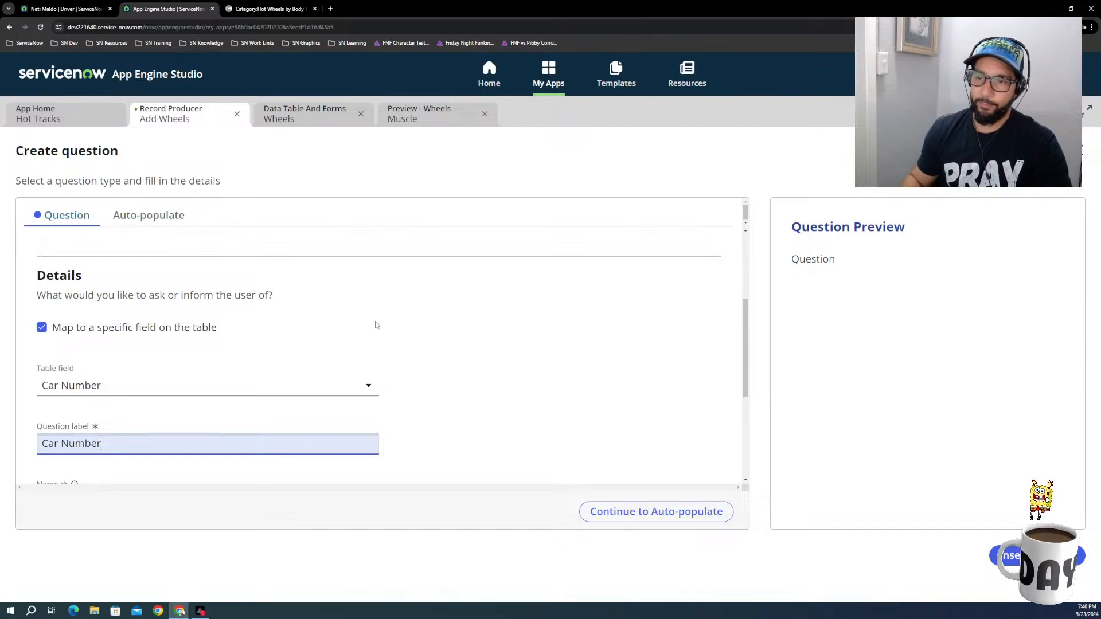
left_click(441, 326)
Step: Set the Car Number question's subtype to Single-line, keeping Text as its question type
scroll(67, 346, "up", 2)
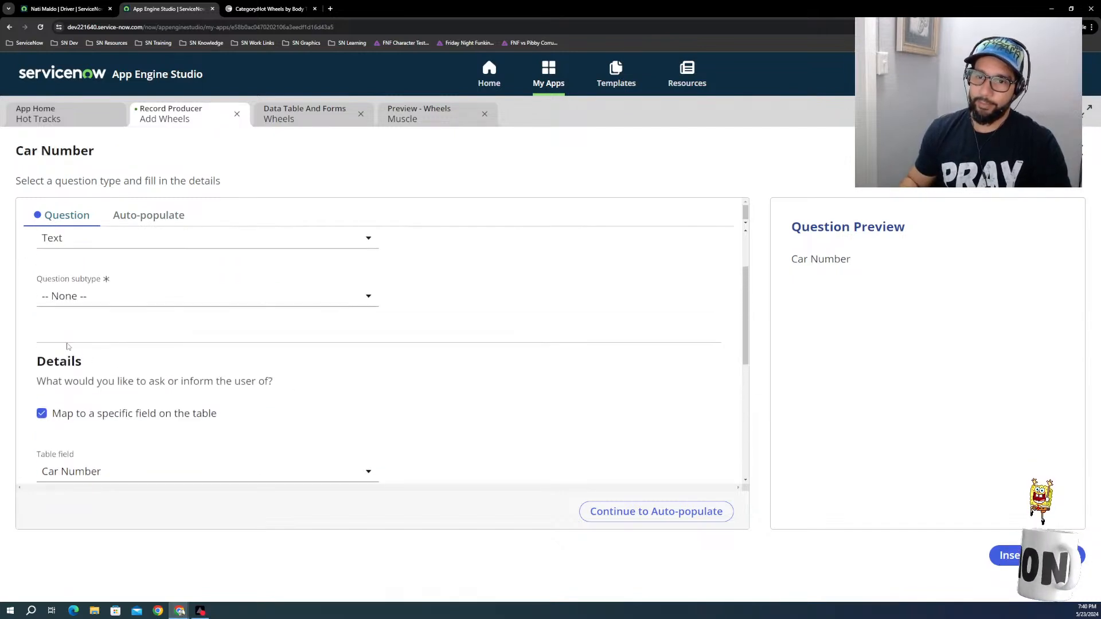
scroll(69, 347, "up", 2)
left_click(83, 383)
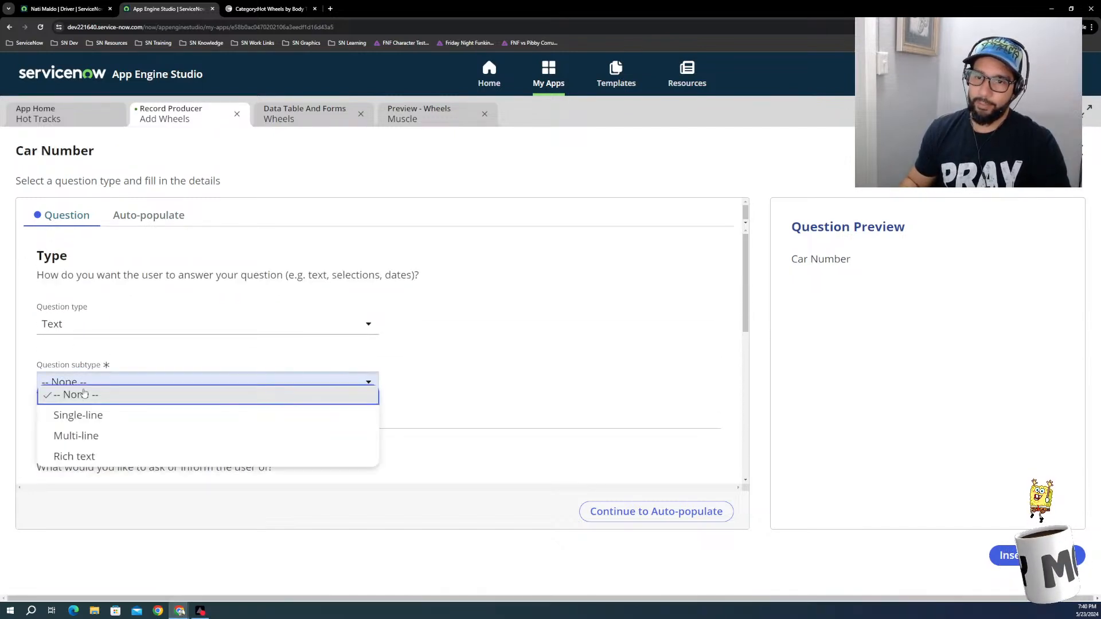
left_click(101, 417)
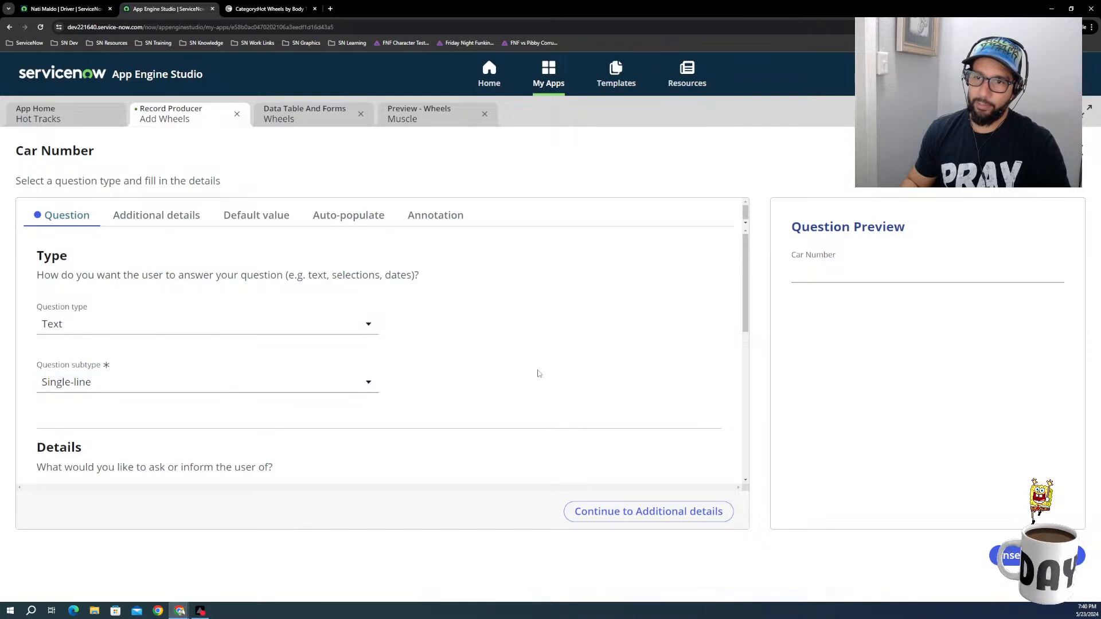
Step: Check the text validation options for Car Number, leave validation empty, and insert the question into the Add Wheels form
scroll(369, 390, "down", 2)
scroll(369, 390, "down", 6)
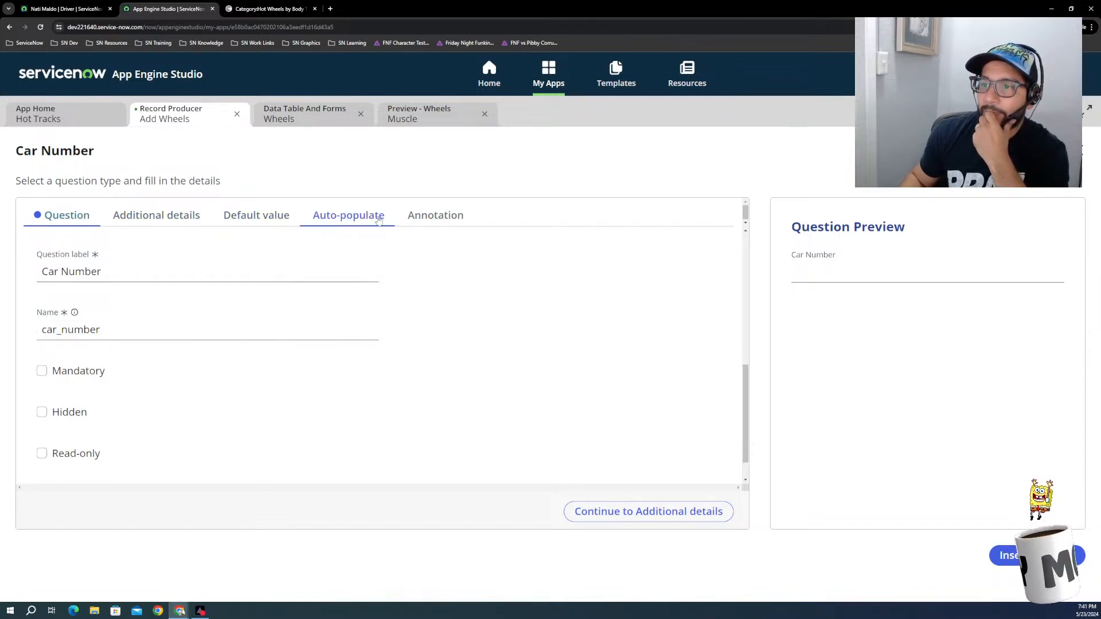
left_click(158, 216)
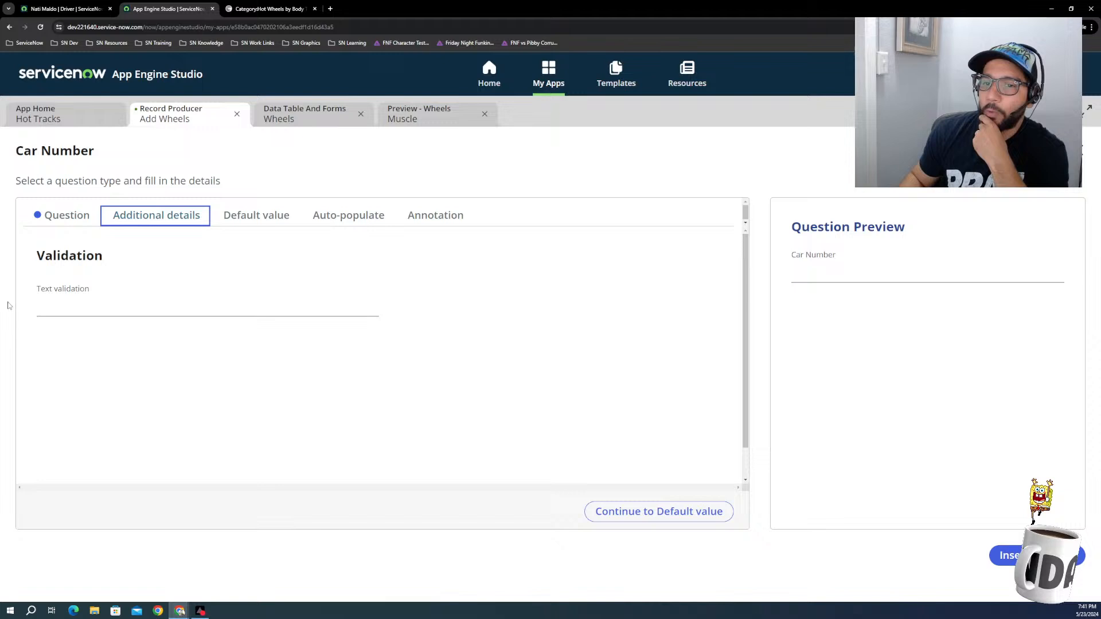
left_click(76, 307)
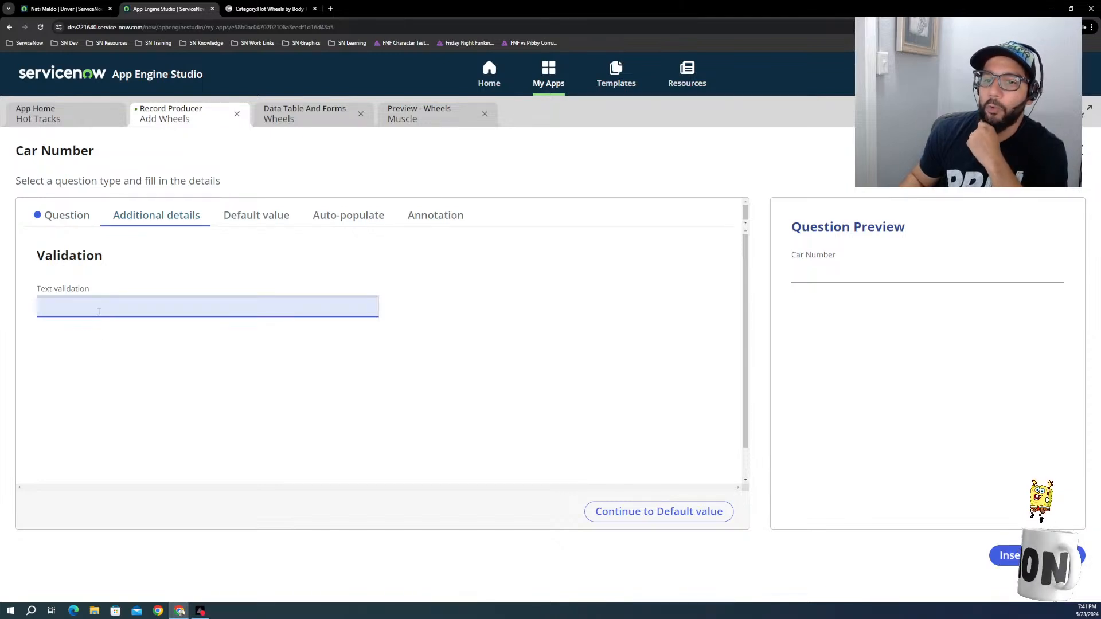
left_click(98, 311)
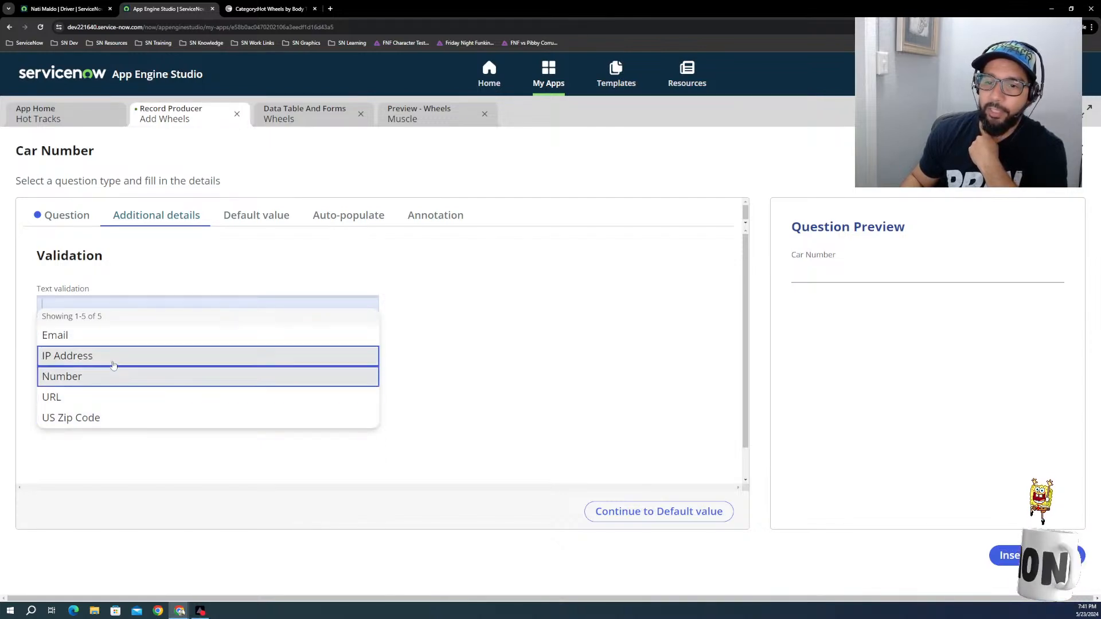
left_click(598, 442)
left_click(1011, 557)
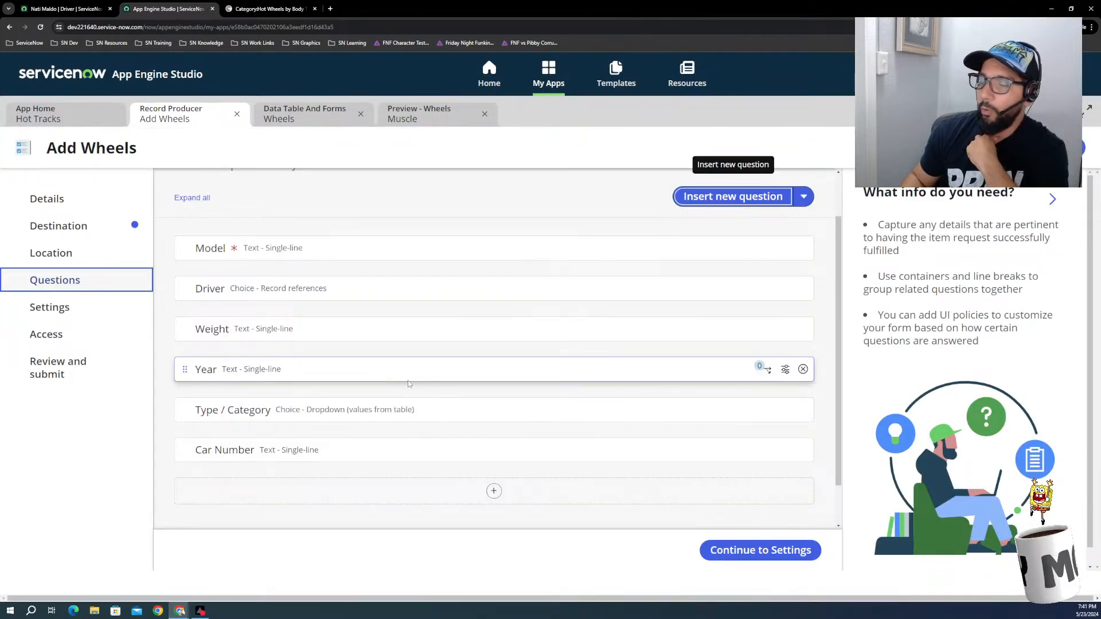
Step: Continue to the record producer's portal settings and hide the 'Save as draft' button
mouse_move(408, 381)
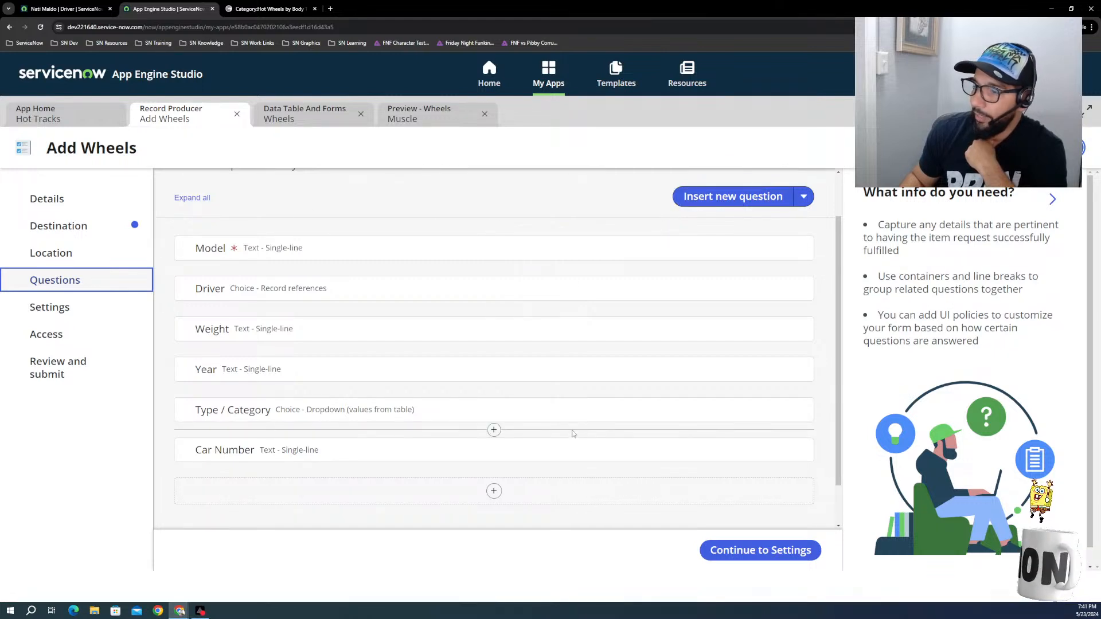
scroll(494, 436, "down", 1)
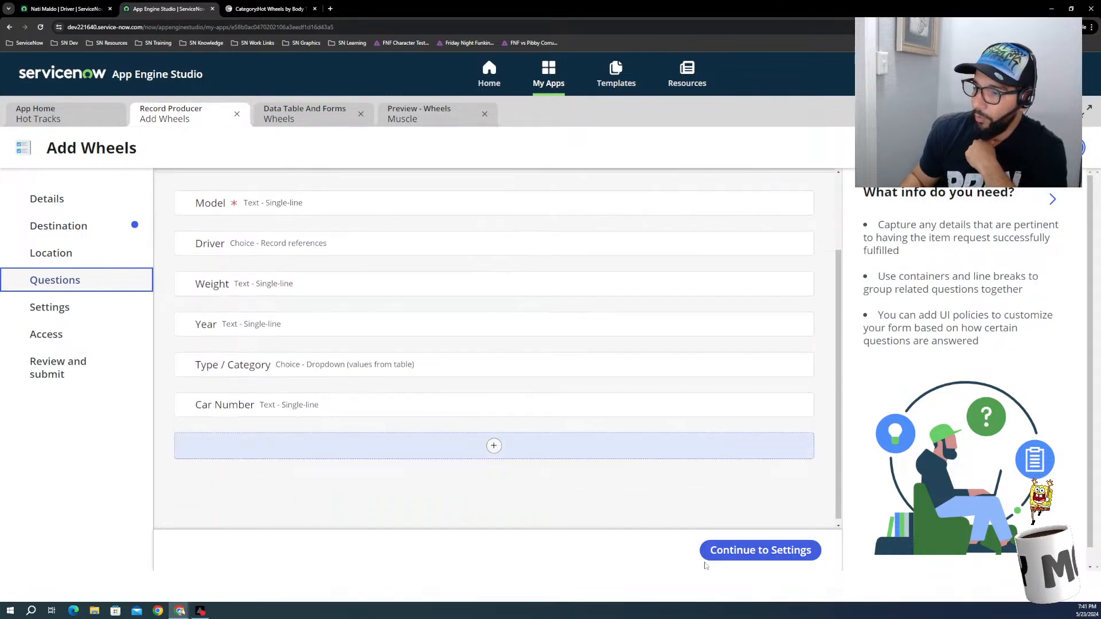
left_click(729, 552)
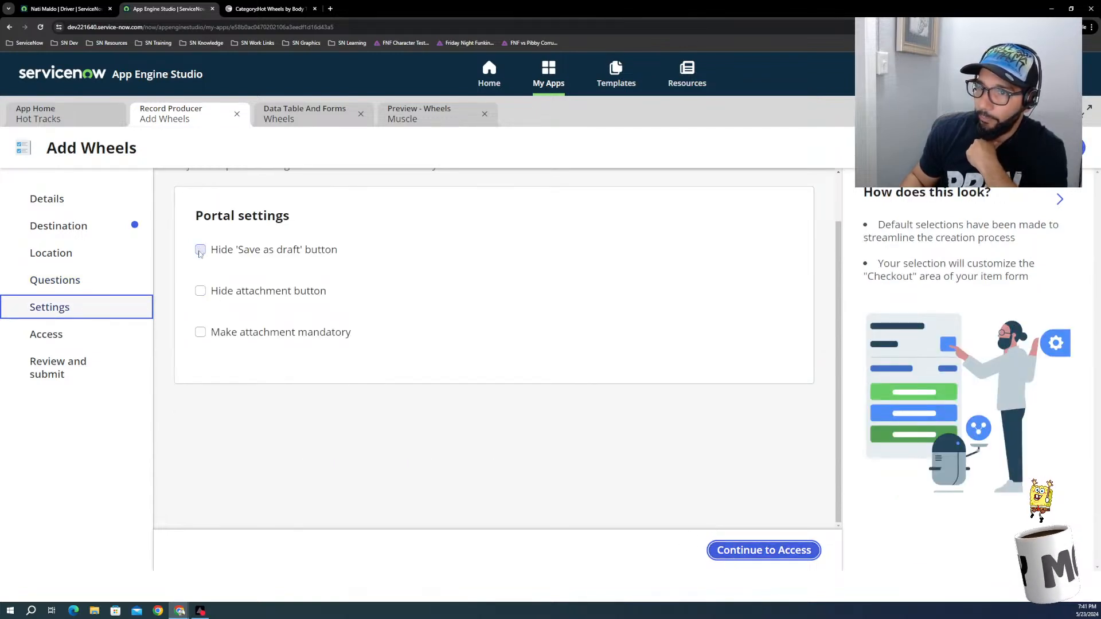
left_click(200, 251)
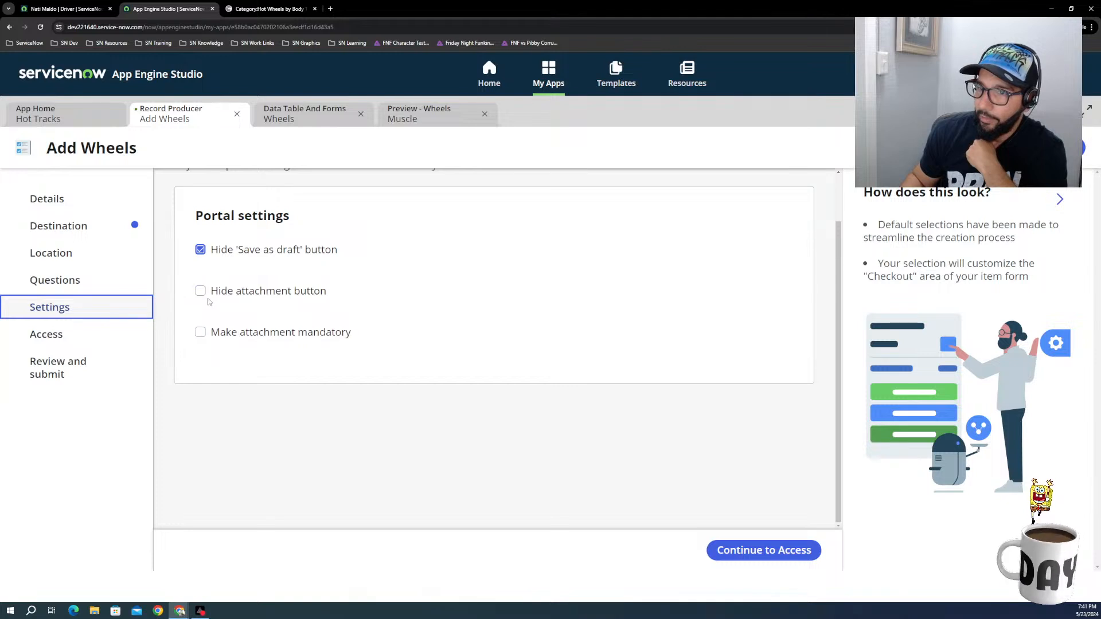
Step: Leave the access criteria as they are, submit the Add Wheels record producer, and return to the Hot Tracks application
left_click(763, 552)
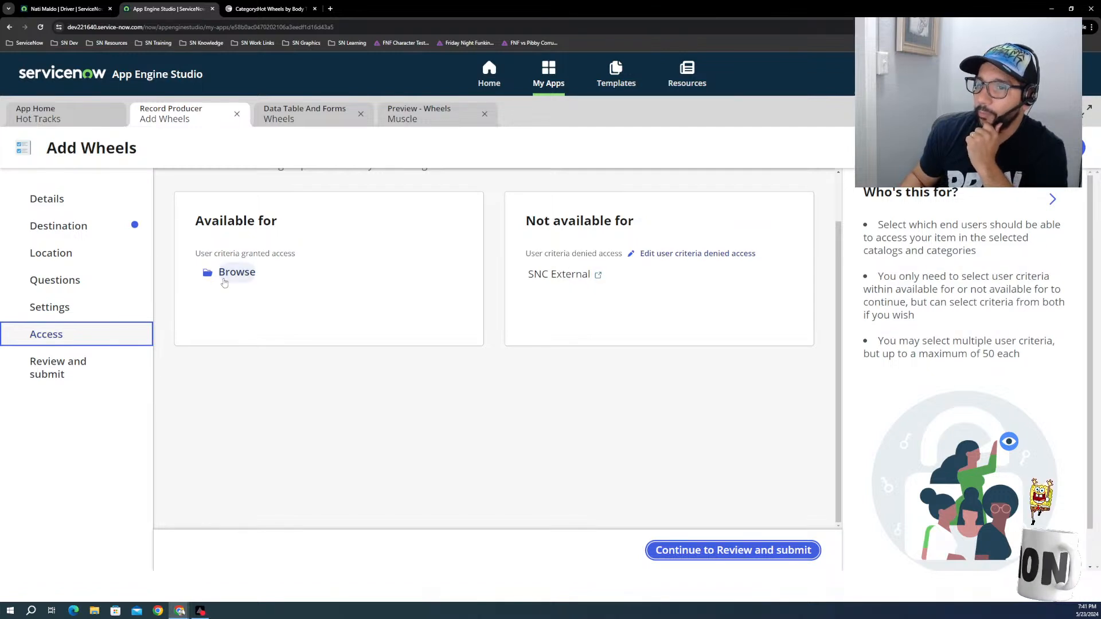
left_click(724, 562)
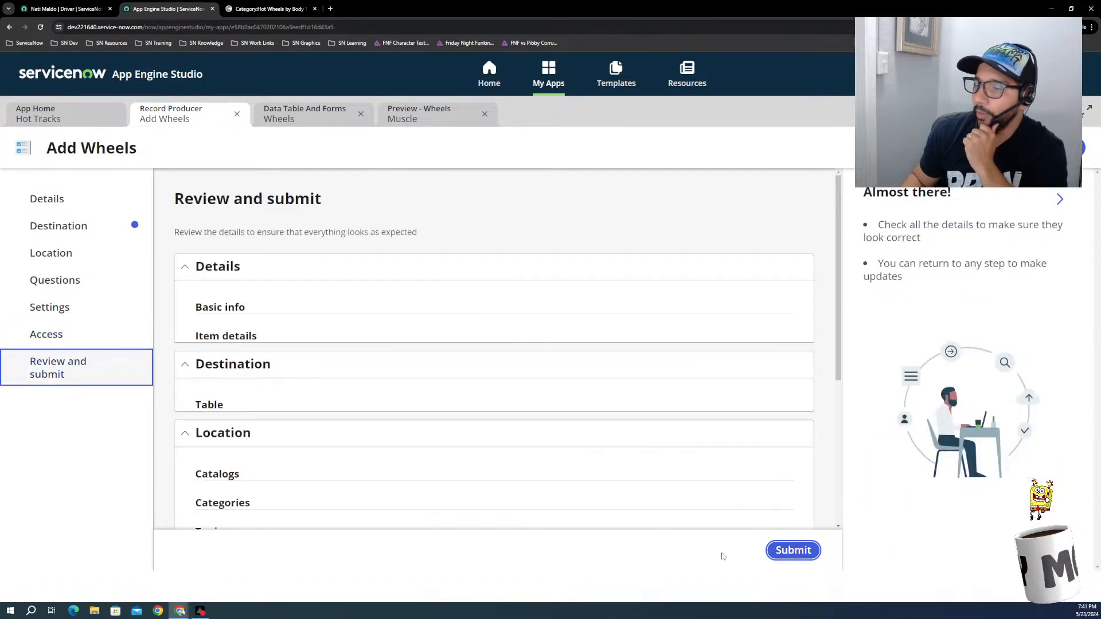
left_click(786, 550)
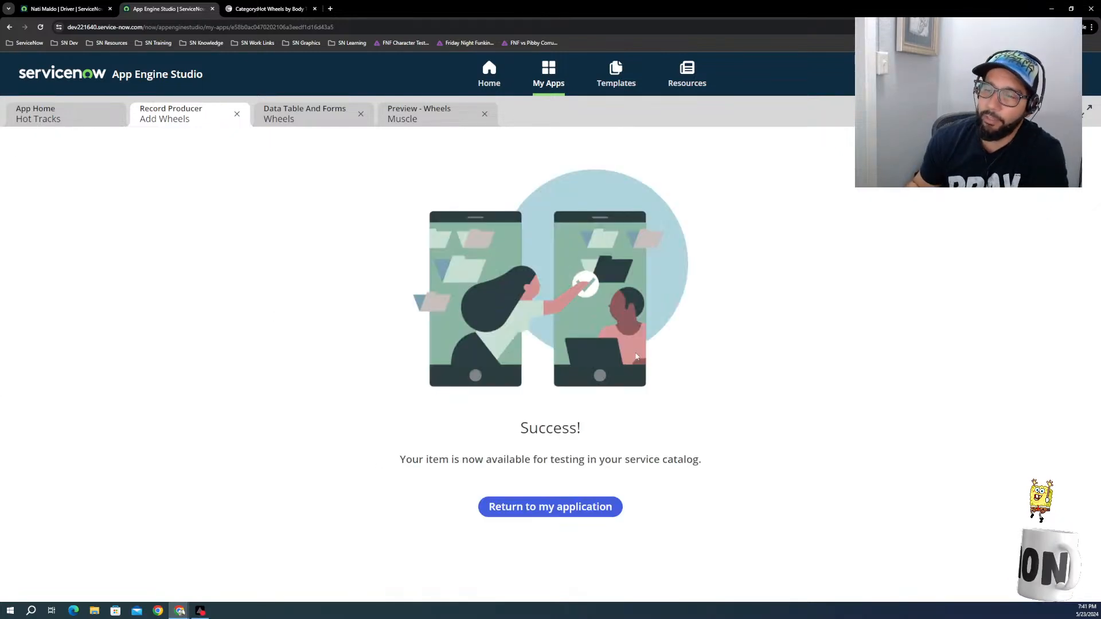
left_click(578, 506)
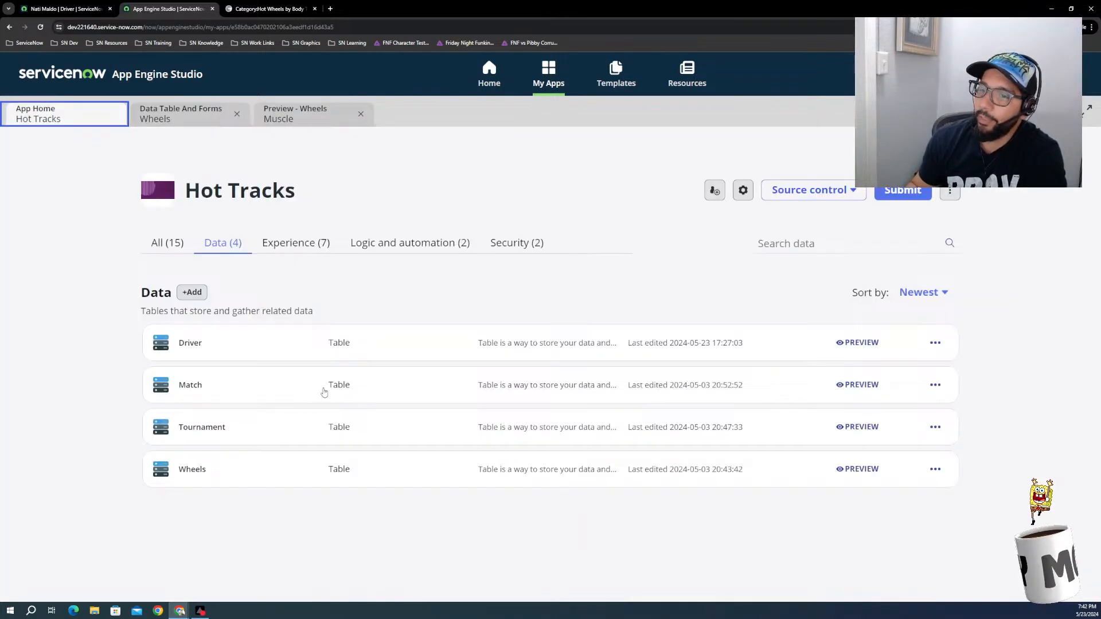
Step: Switch to the ServiceNow instance, find Maintain Items by filtering on "mainta", and open the Add Wheels record producer
left_click(66, 8)
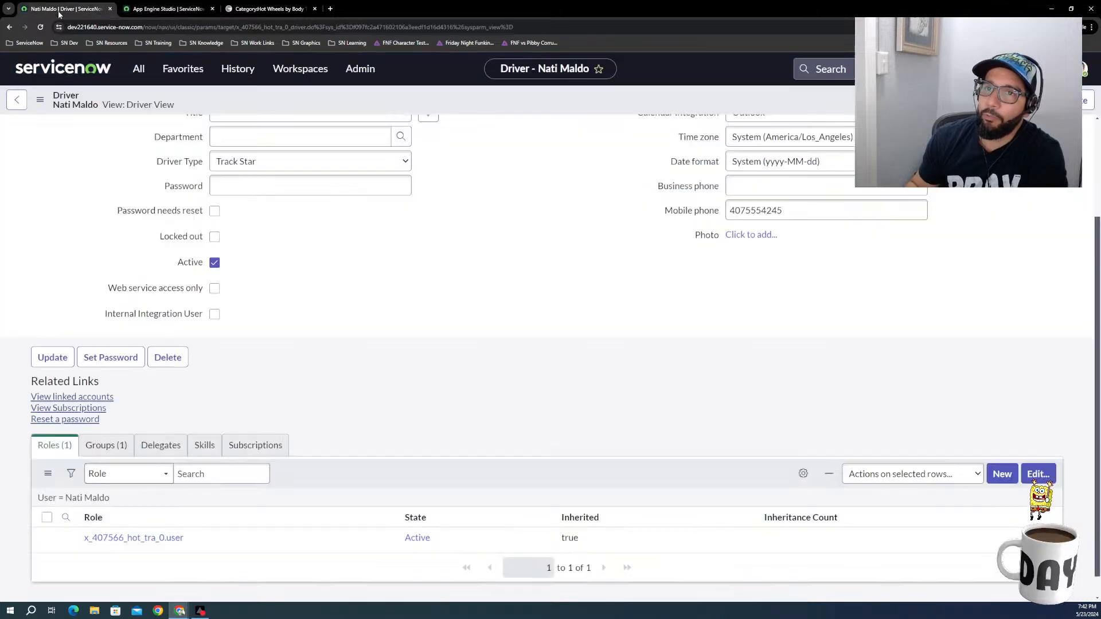
left_click(147, 69)
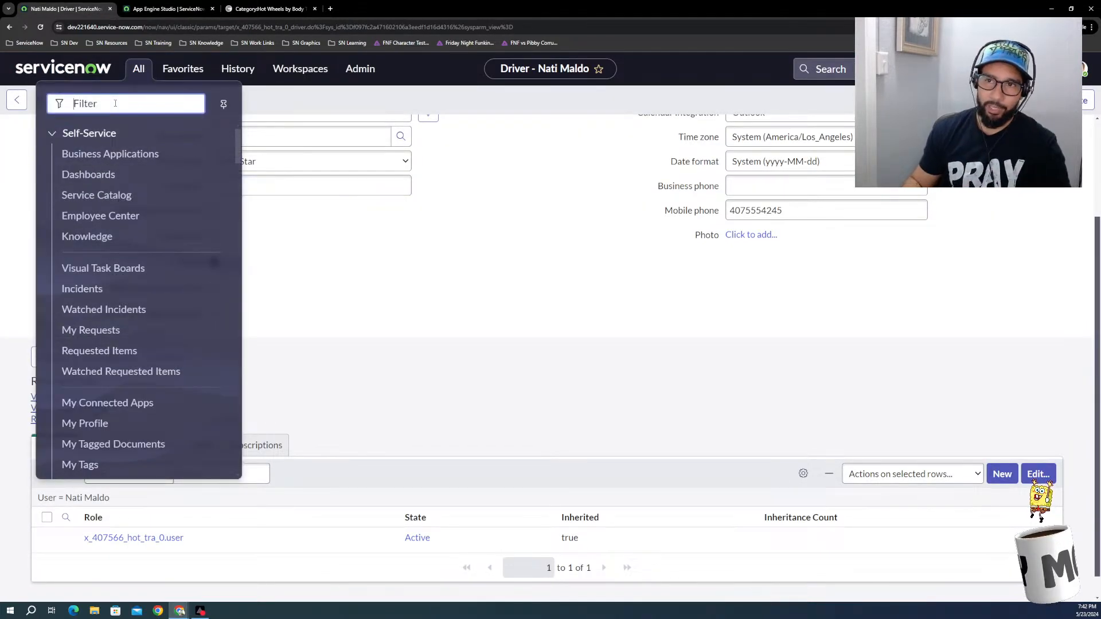
type("mainta")
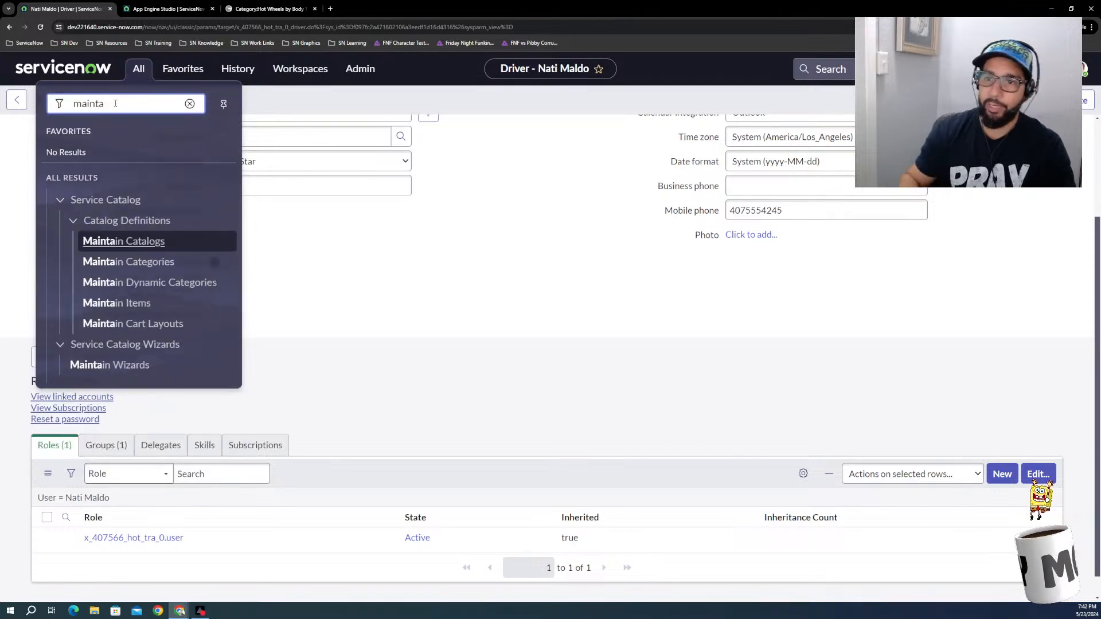
left_click(136, 304)
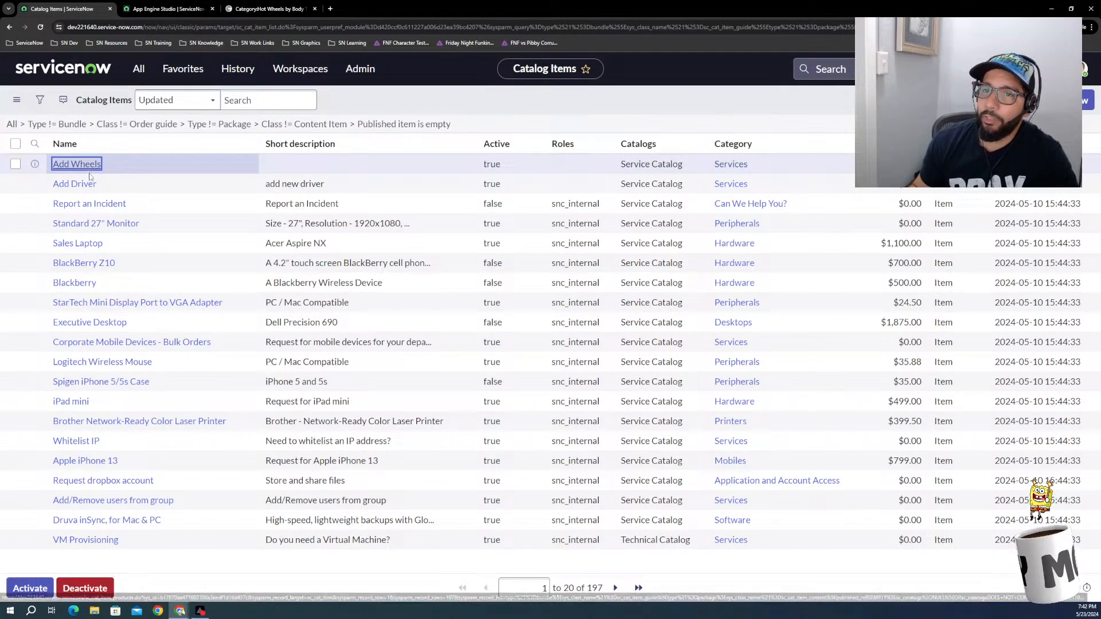
left_click(90, 183)
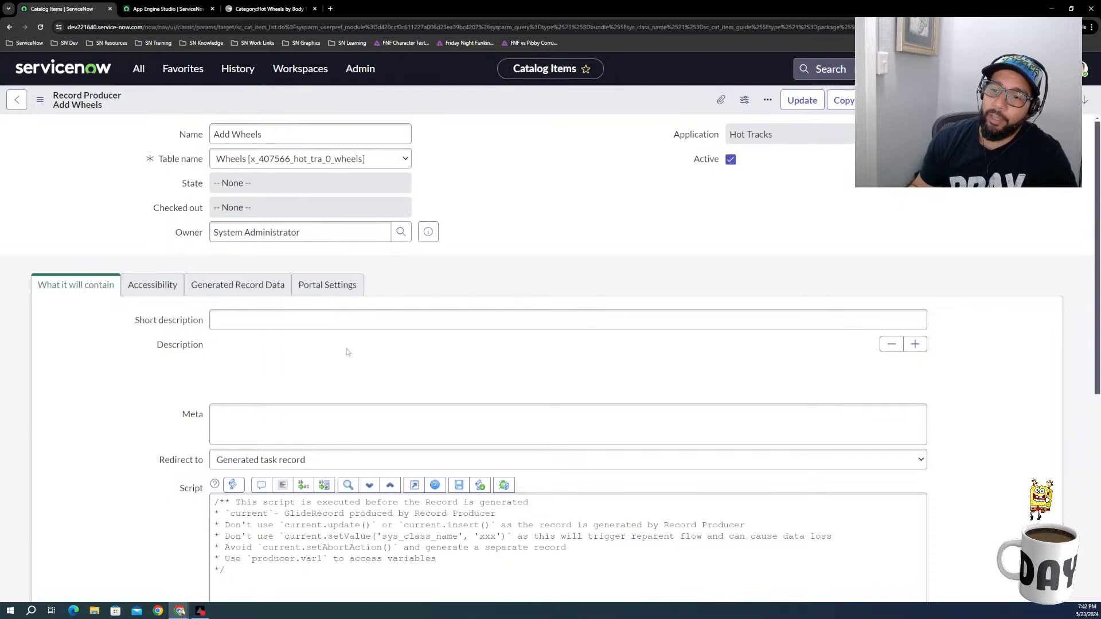
Step: Start a new variable from the Add Wheels record producer's list of variables
scroll(238, 410, "down", 4)
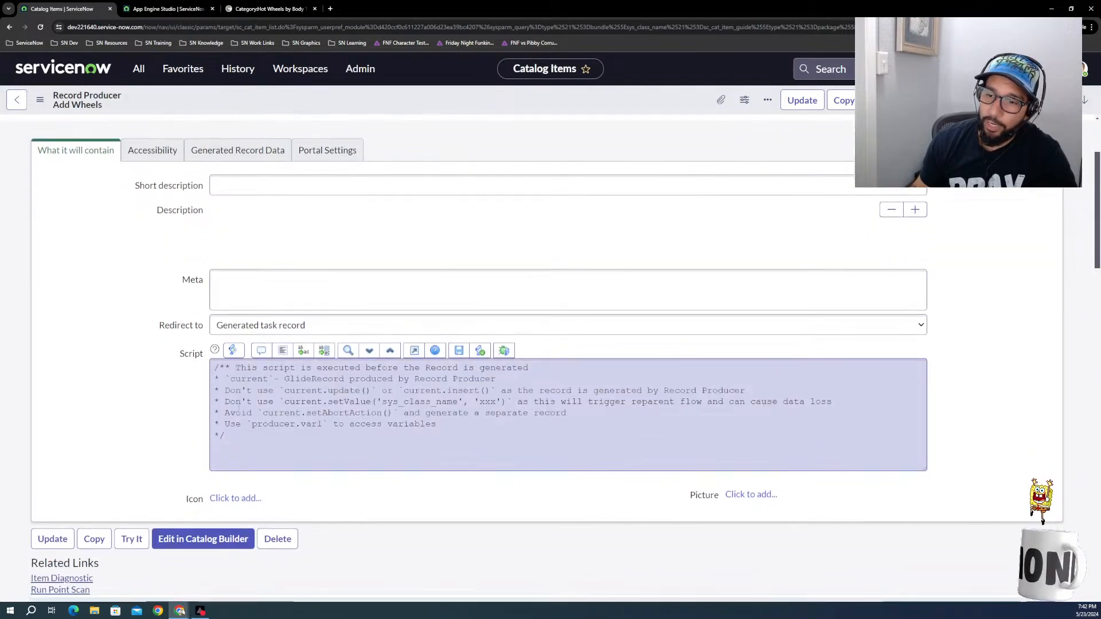
scroll(238, 434, "up", 3)
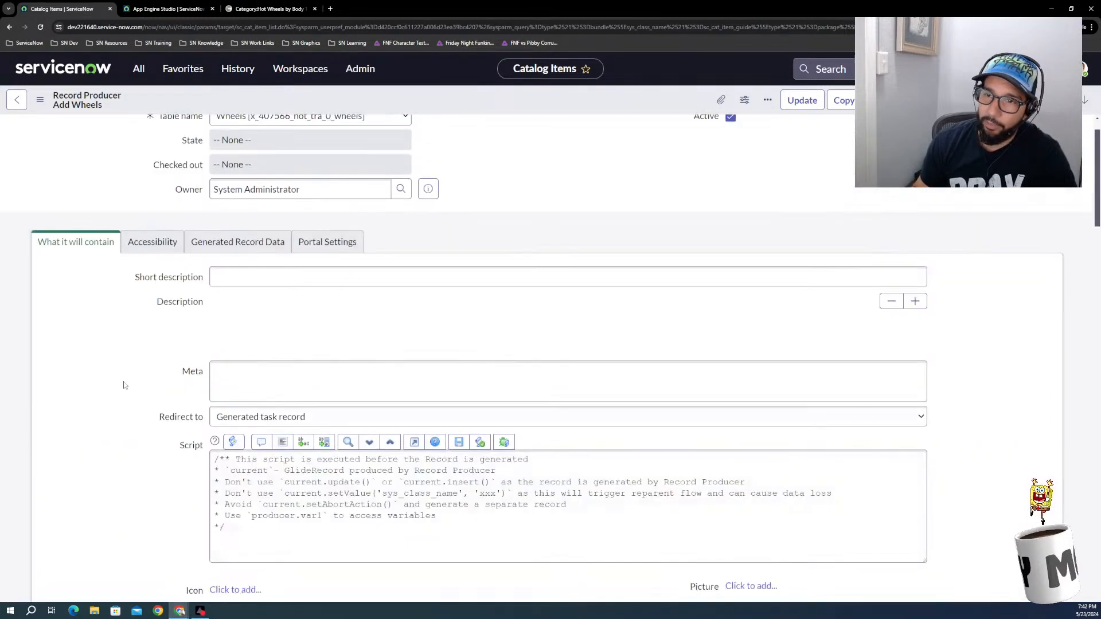
scroll(121, 322, "down", 2)
scroll(120, 334, "down", 5)
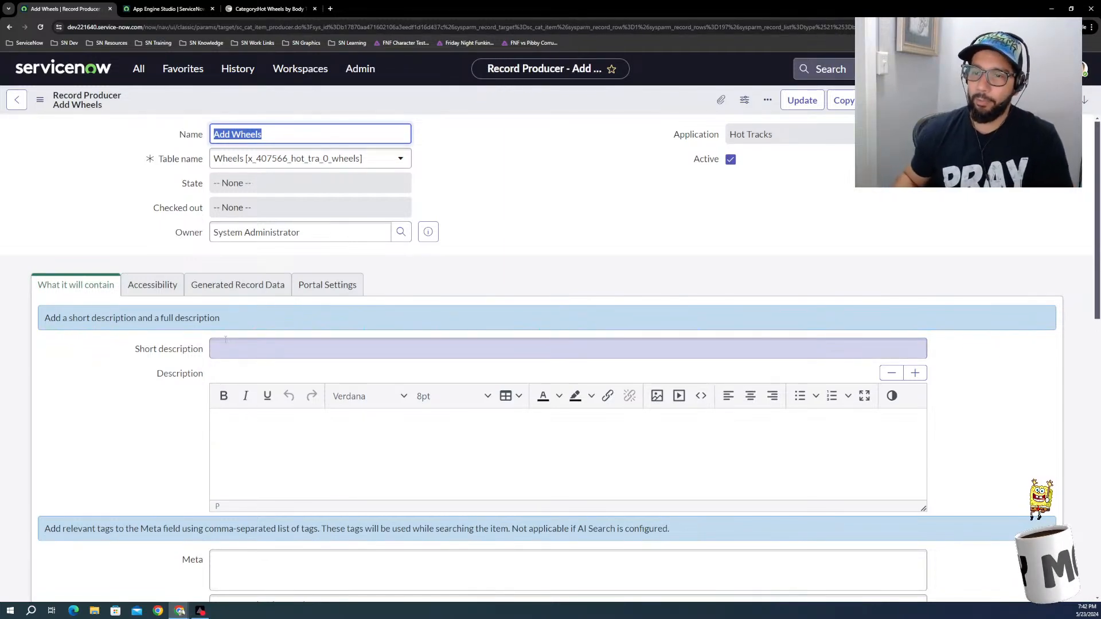
scroll(170, 444, "down", 5)
scroll(170, 443, "down", 5)
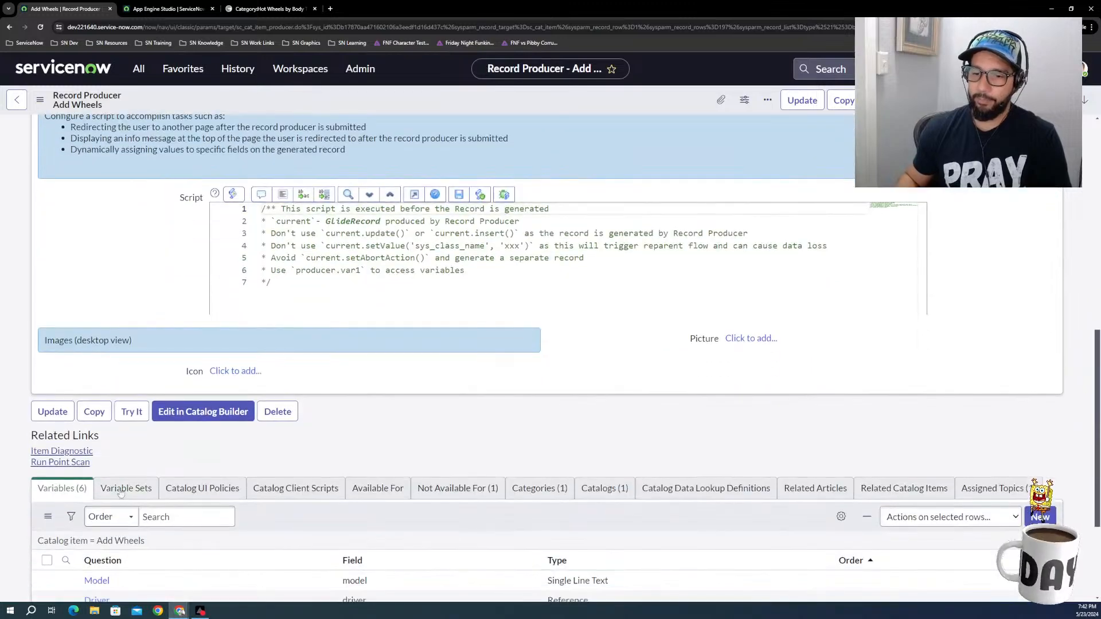
scroll(125, 505, "down", 1)
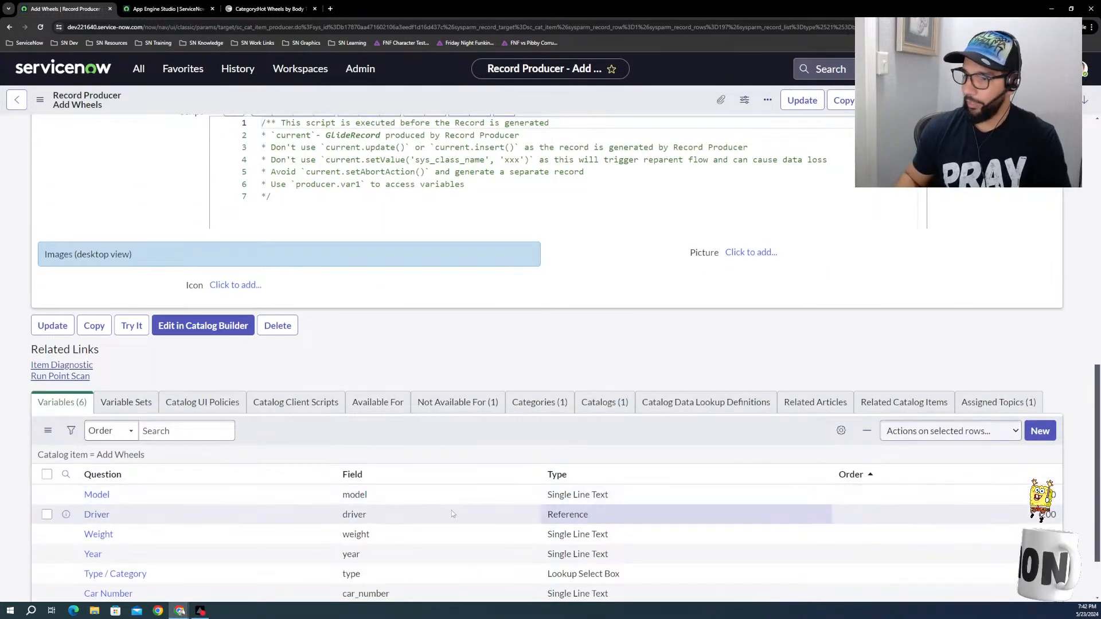
scroll(124, 506, "down", 2)
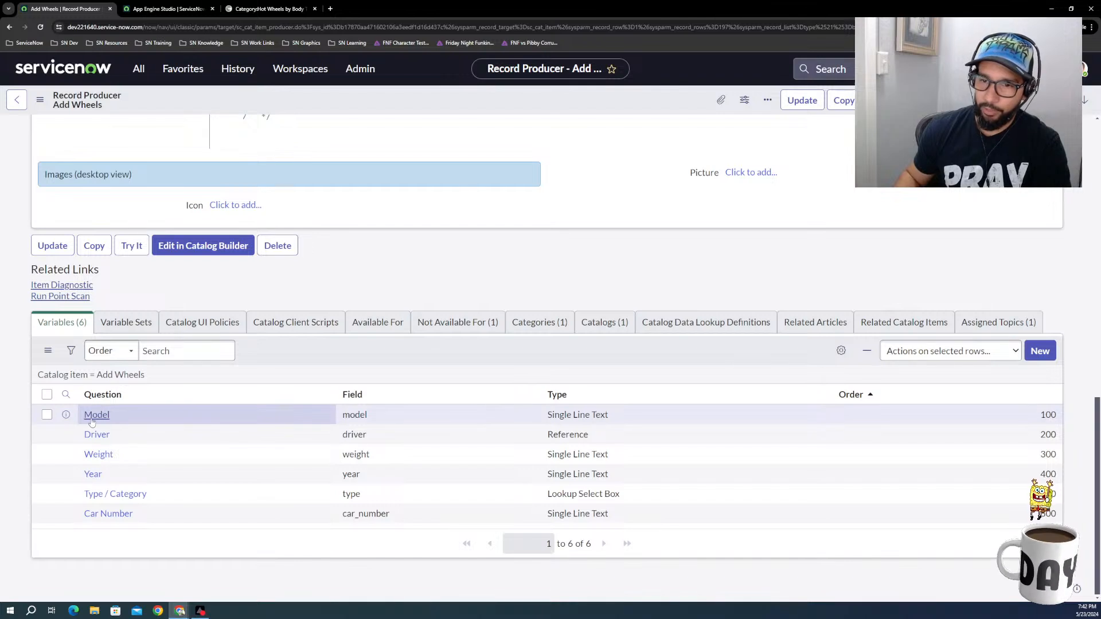
left_click(1038, 355)
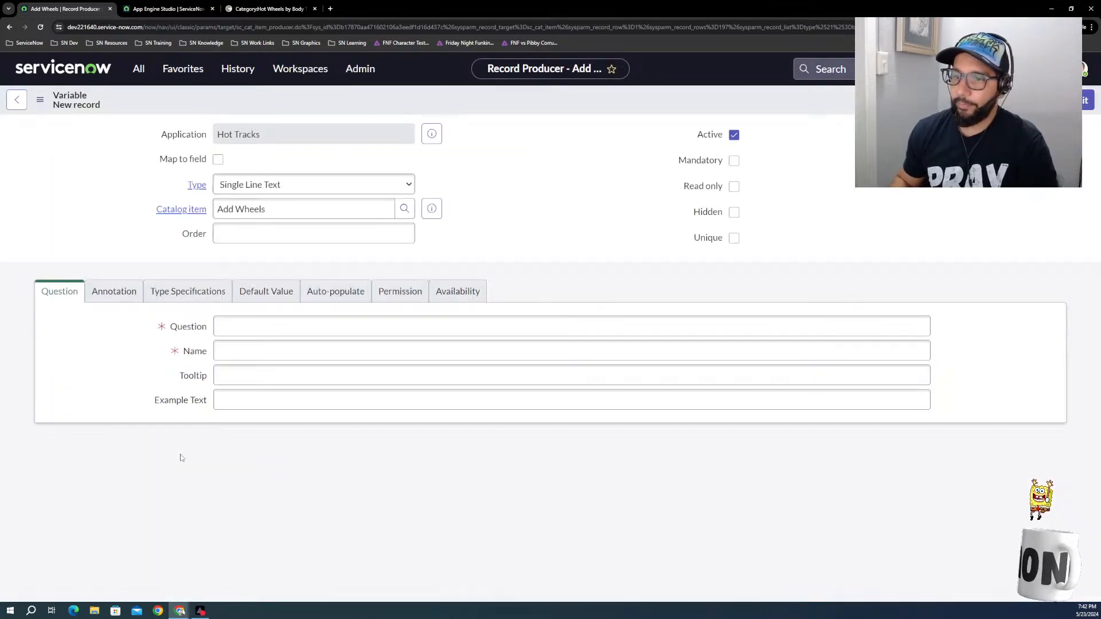
Step: Browse the available variable types and set the new variable's type to Attachment
left_click(255, 191)
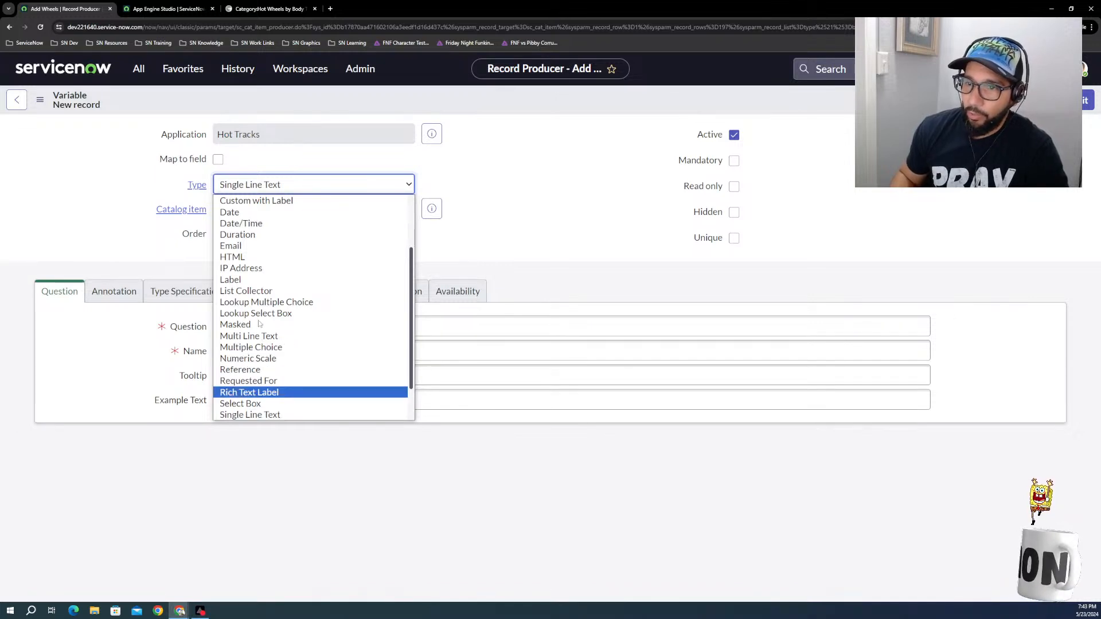
scroll(246, 287, "down", 2)
scroll(244, 258, "up", 3)
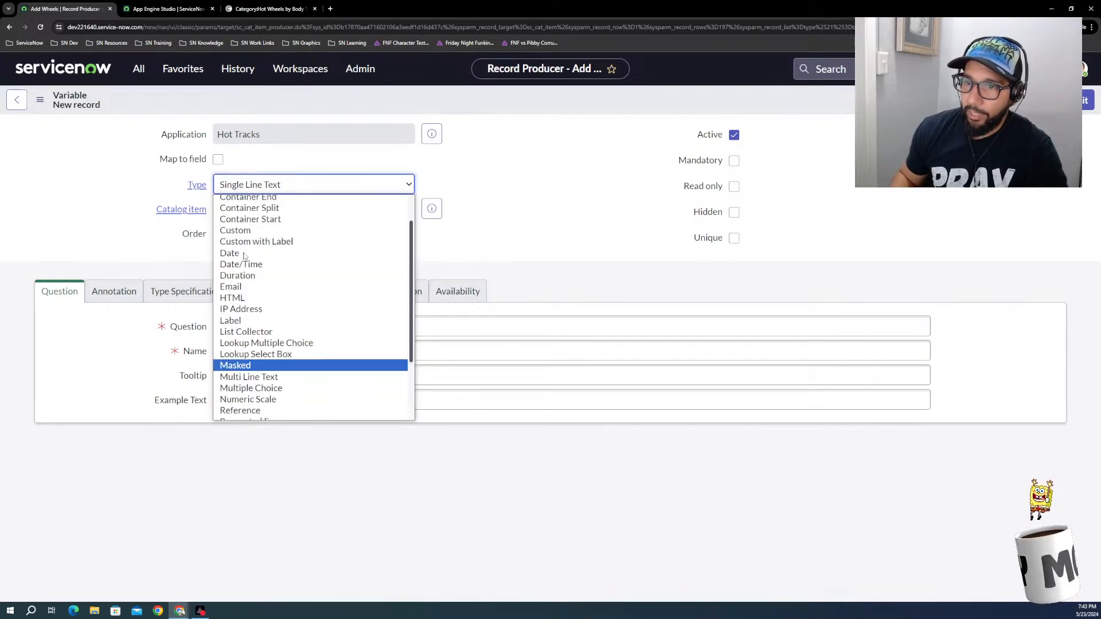
scroll(244, 256, "up", 1)
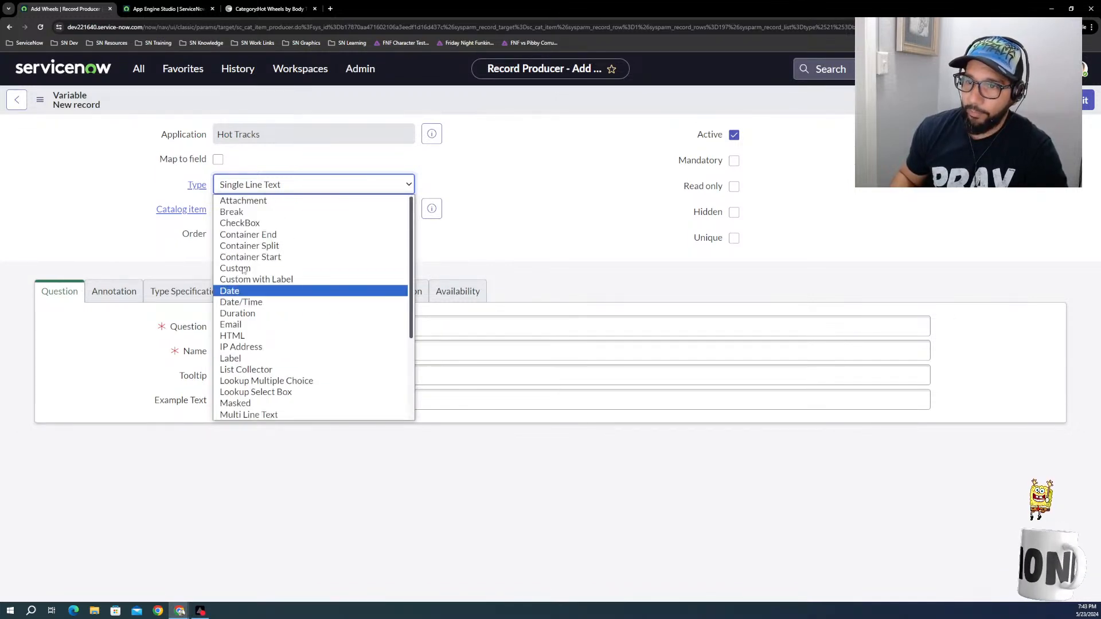
left_click(257, 202)
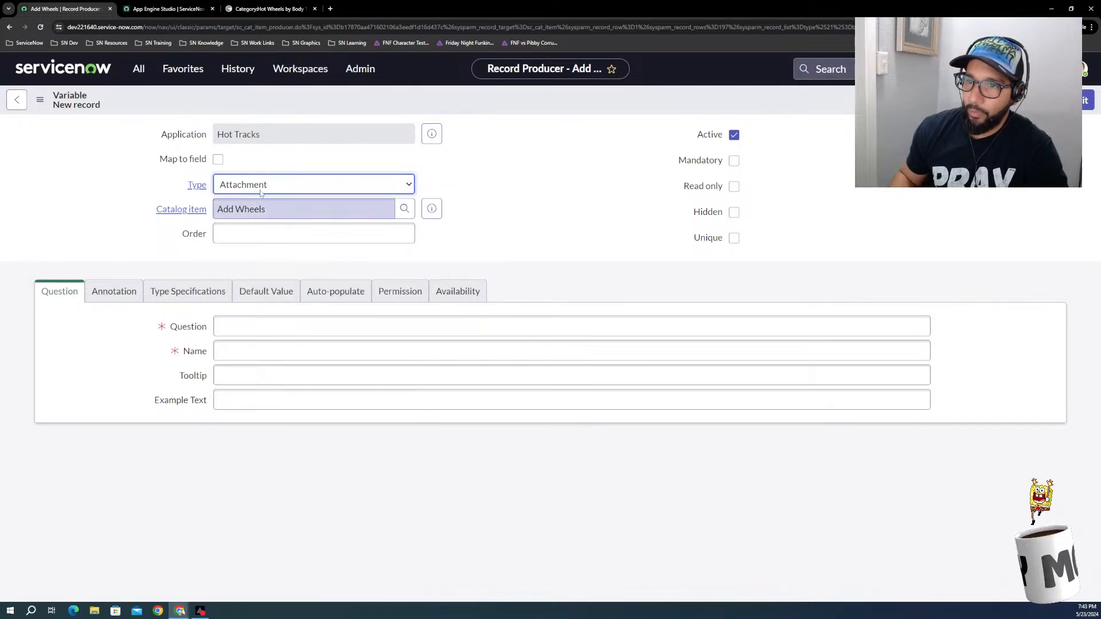
left_click(264, 191)
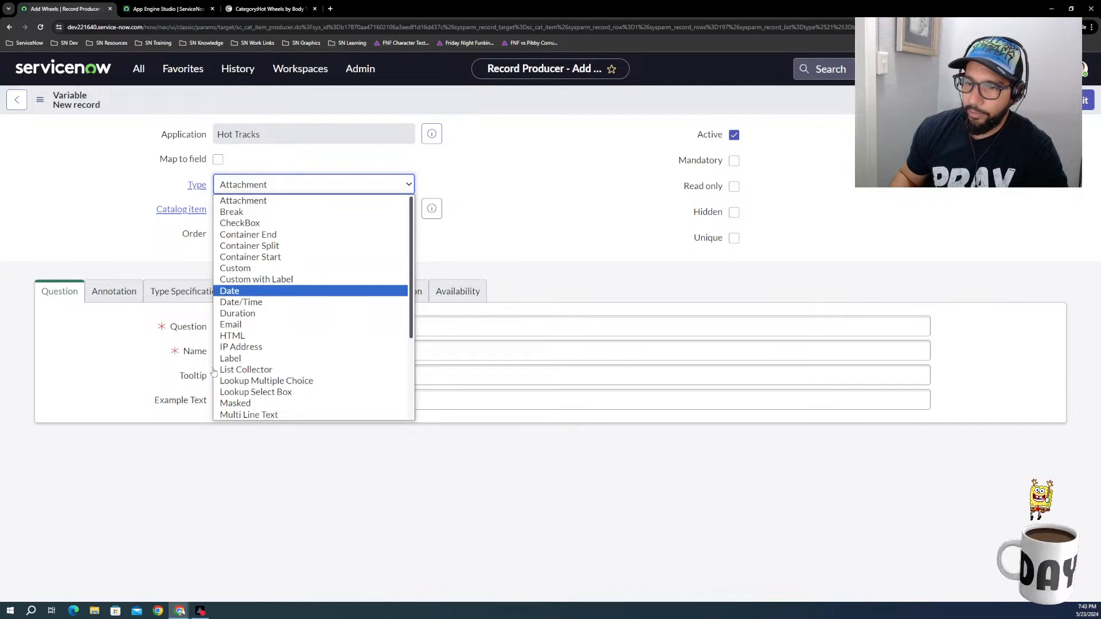
scroll(315, 384, "down", 3)
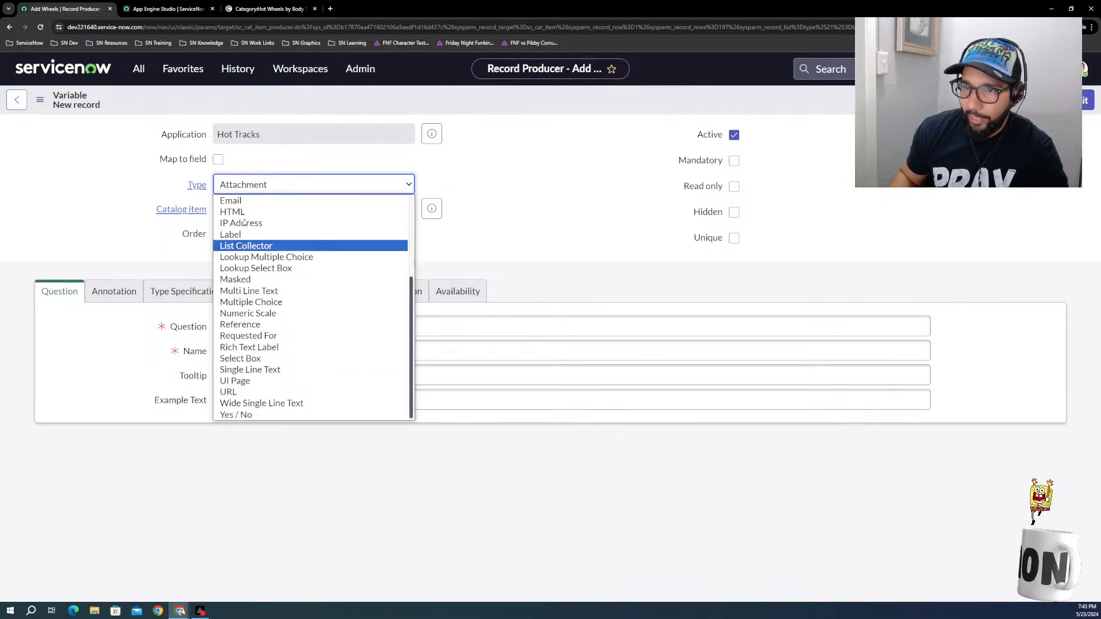
scroll(251, 227, "up", 3)
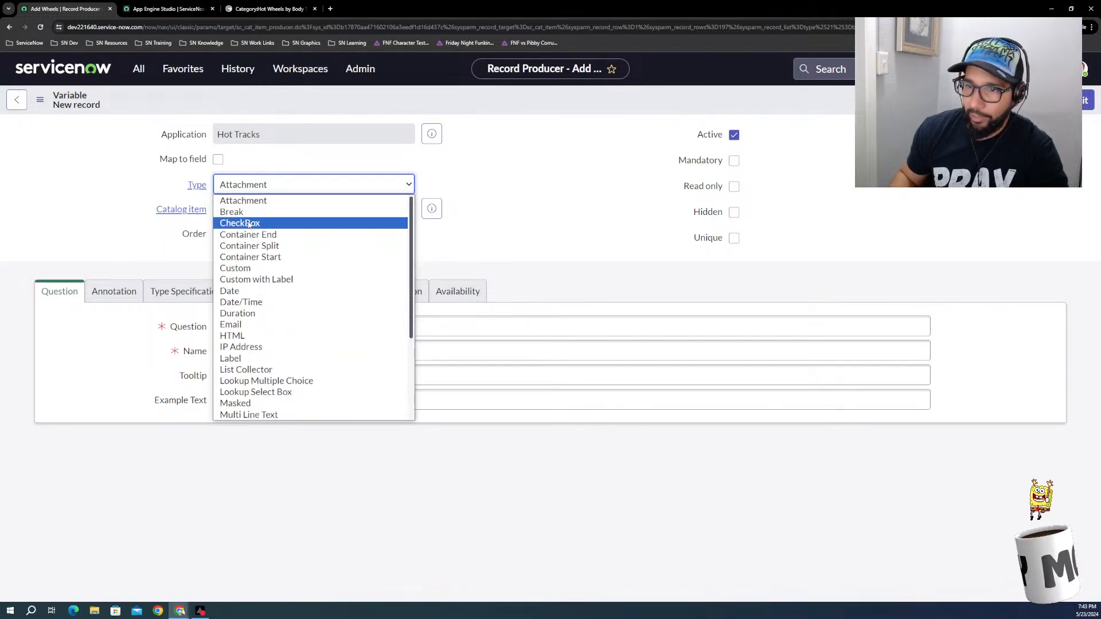
left_click(255, 202)
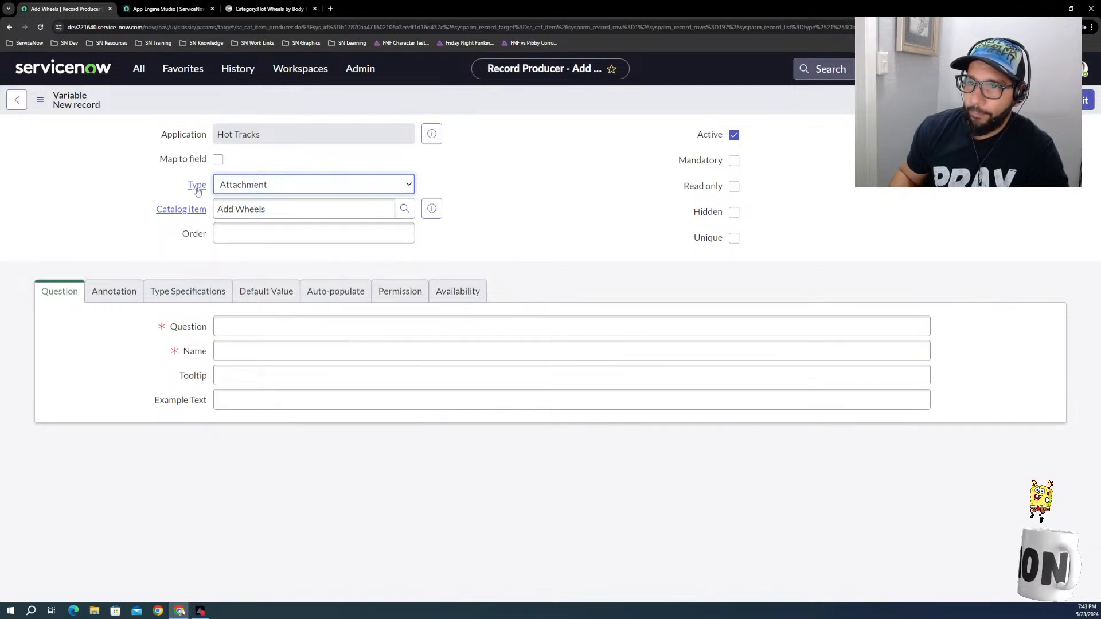
Step: Enable mapping to a field and enter "Add Photo" as both the variable's question and its name
left_click(217, 159)
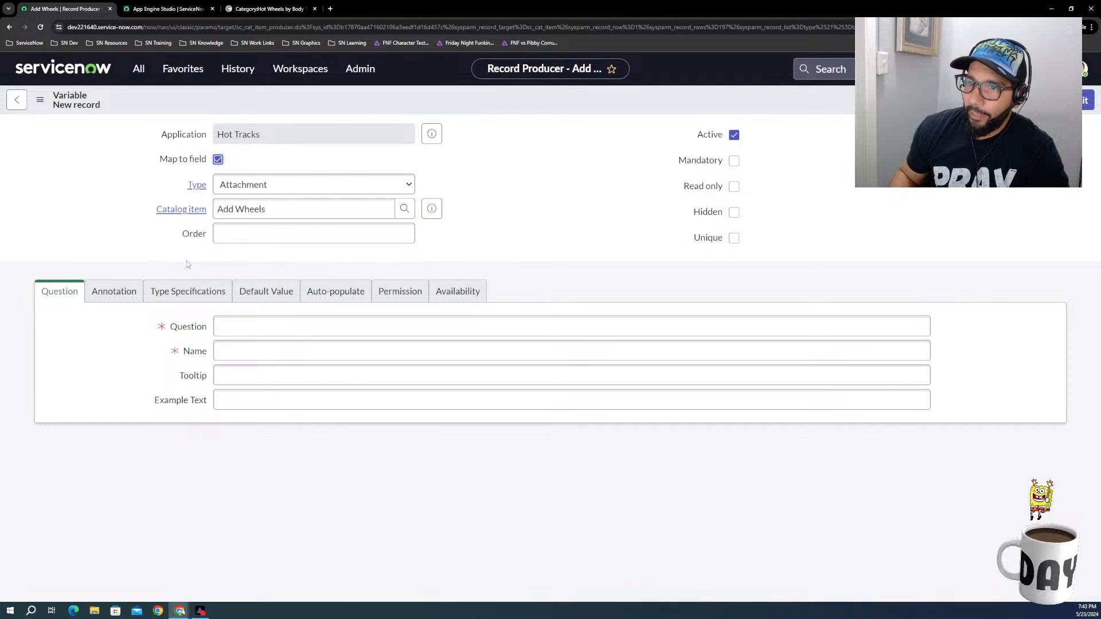
left_click(280, 320)
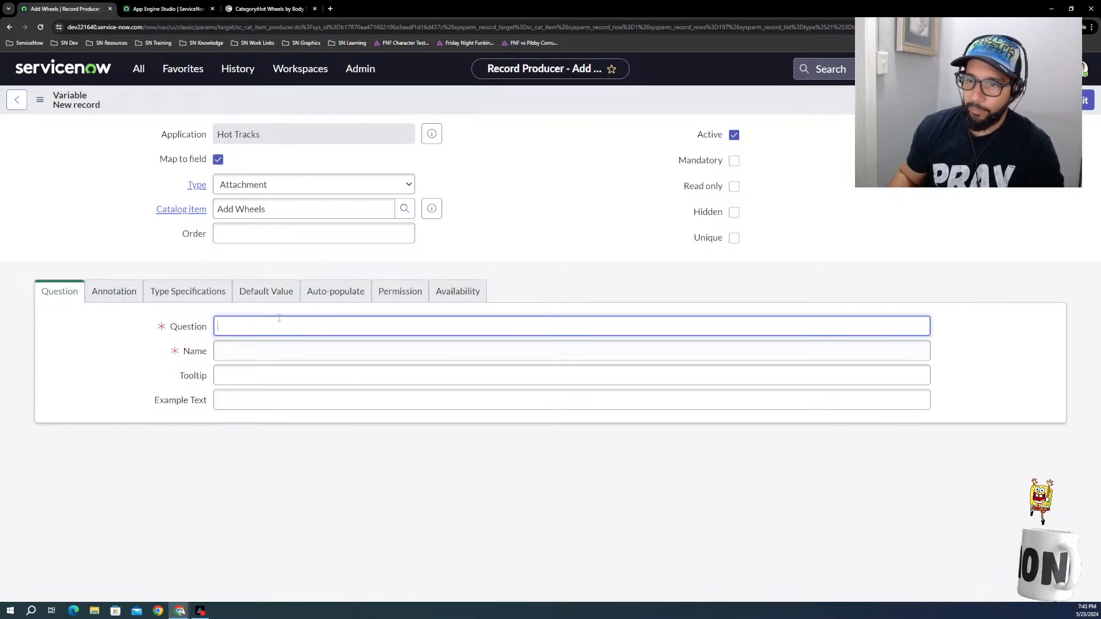
type("A")
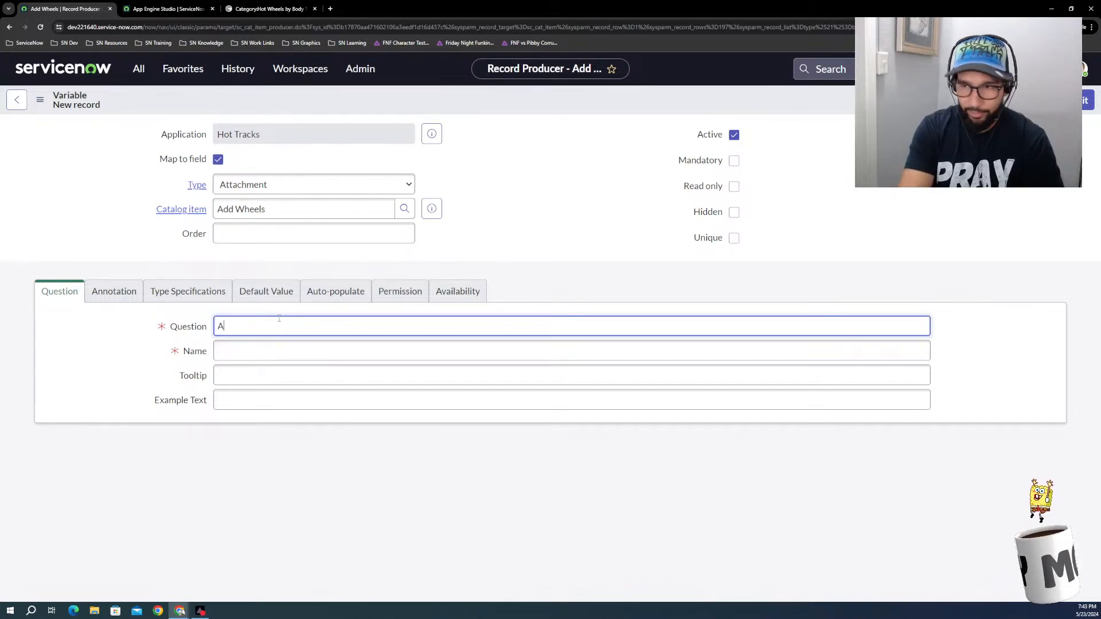
type("dd Pho")
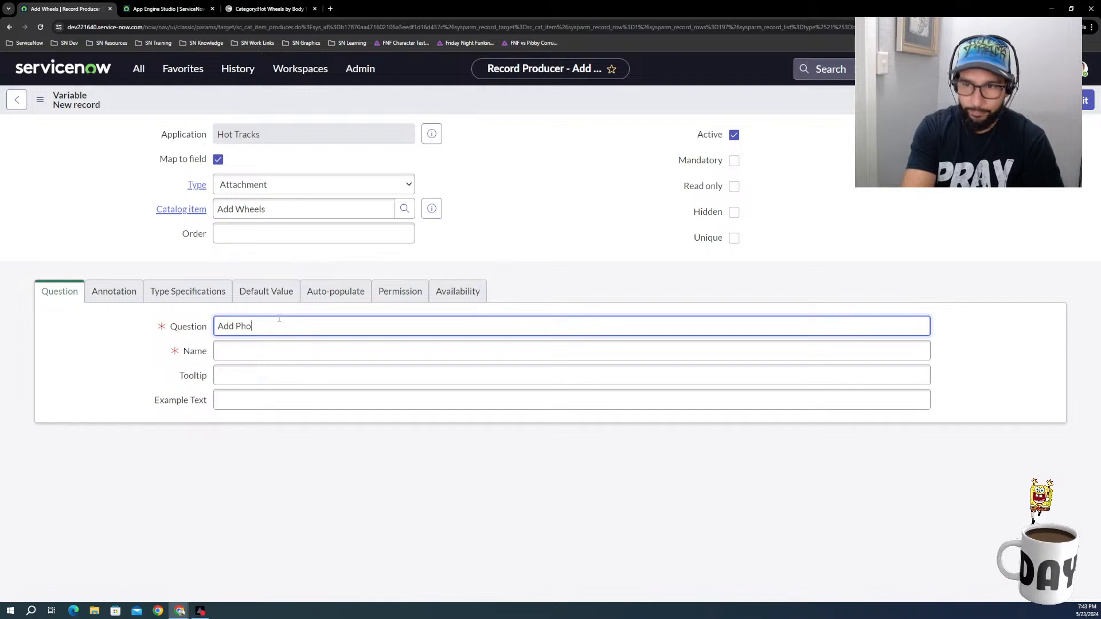
type("to")
left_click(264, 350)
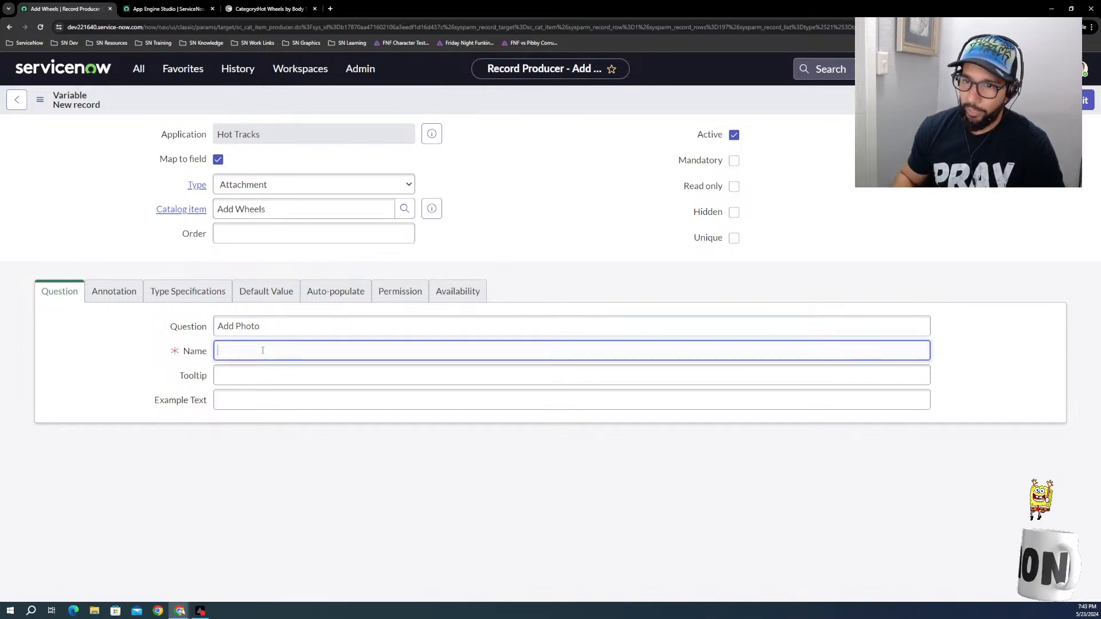
triple_click(263, 325)
key("ctrl+c")
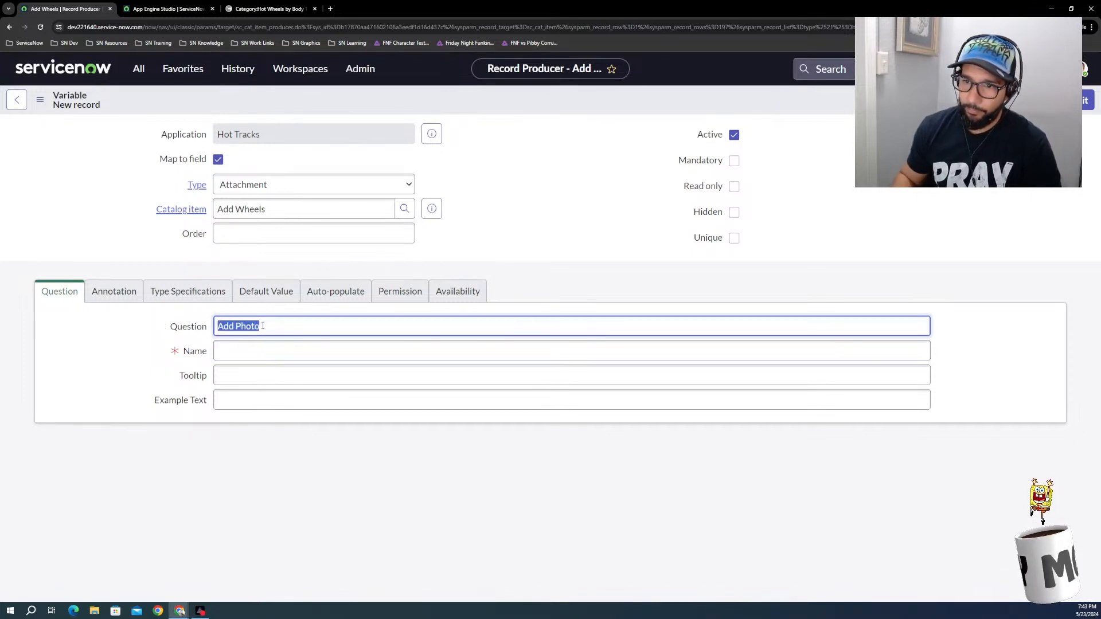
left_click(242, 344)
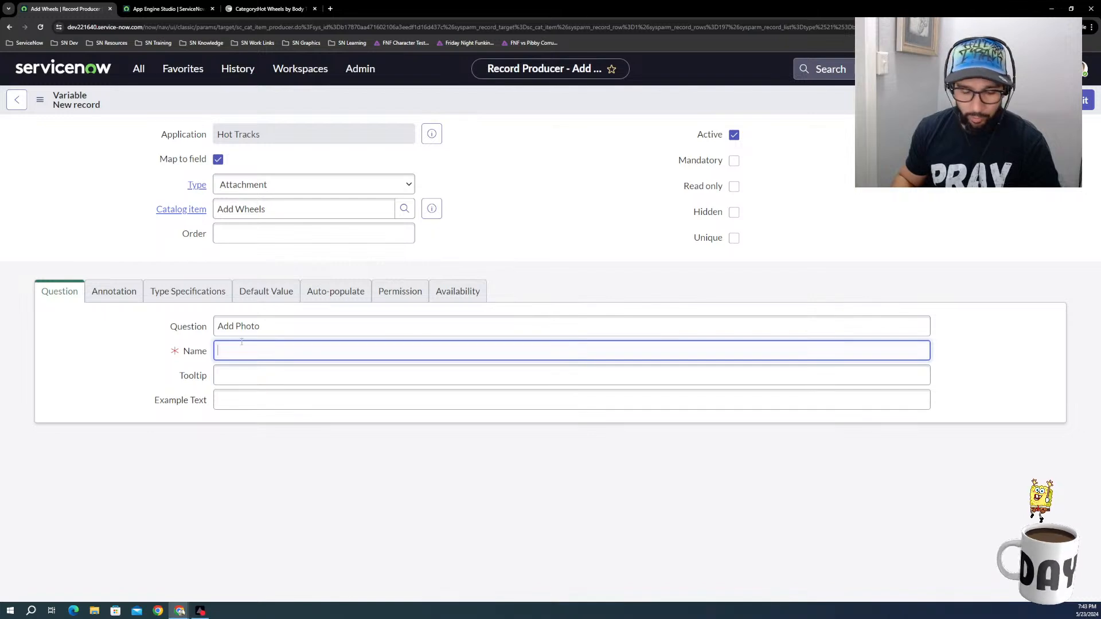
key("ctrl+v")
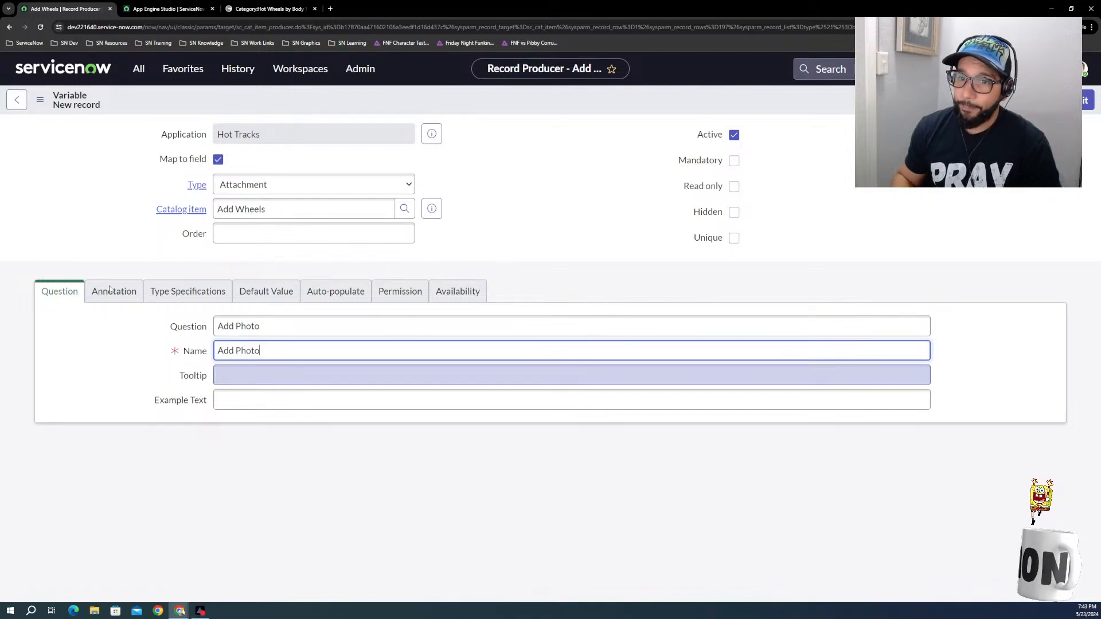
right_click(553, 103)
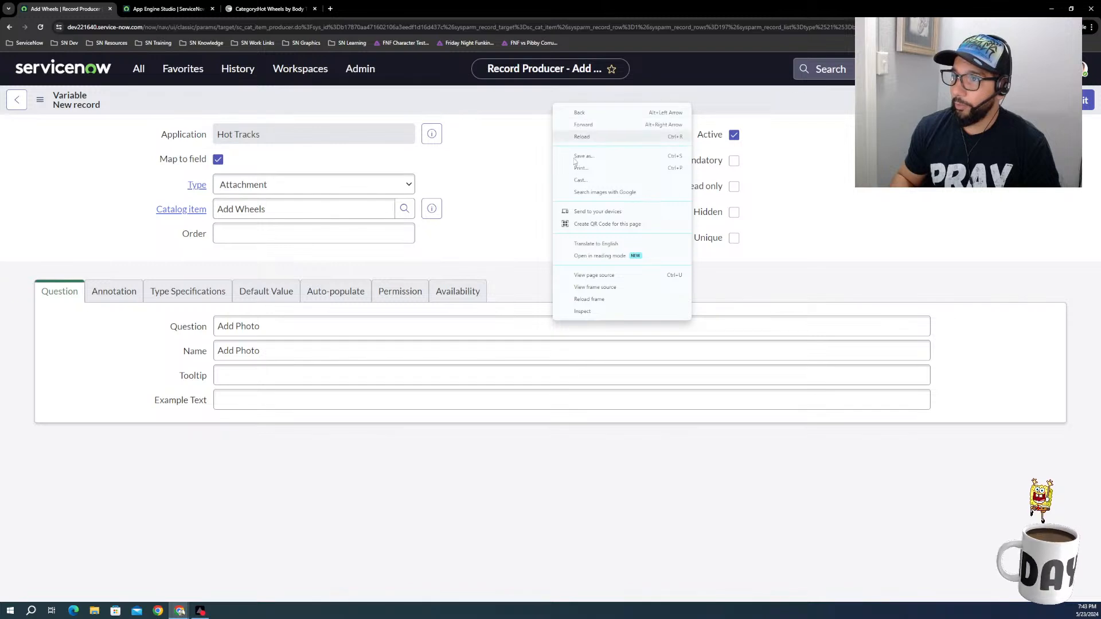
left_click(511, 116)
right_click(511, 117)
left_click(509, 95)
right_click(509, 95)
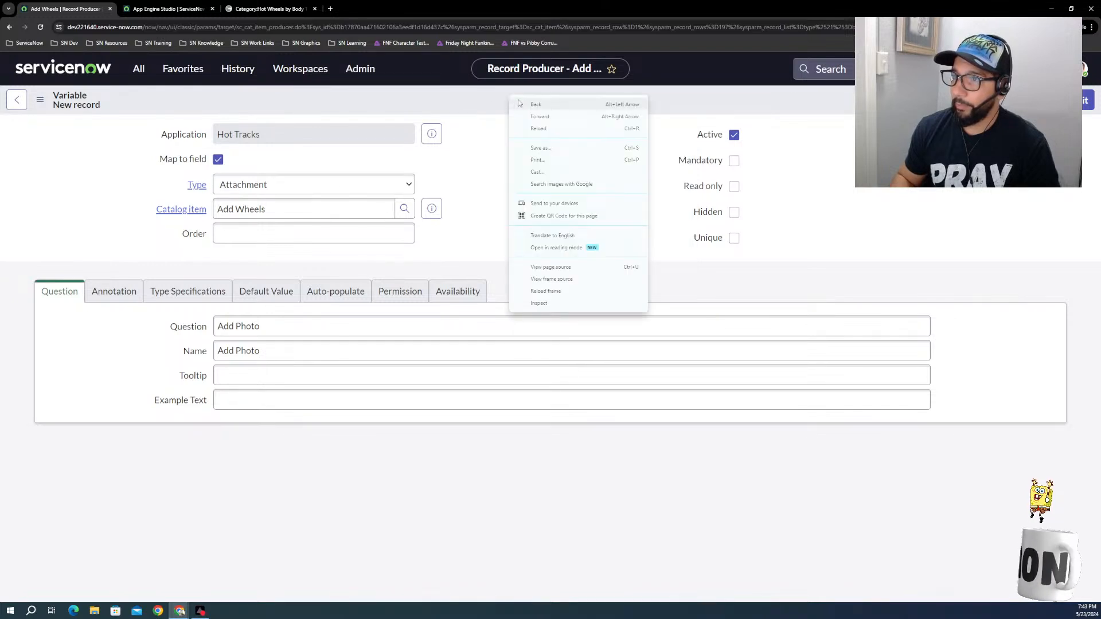
left_click(450, 104)
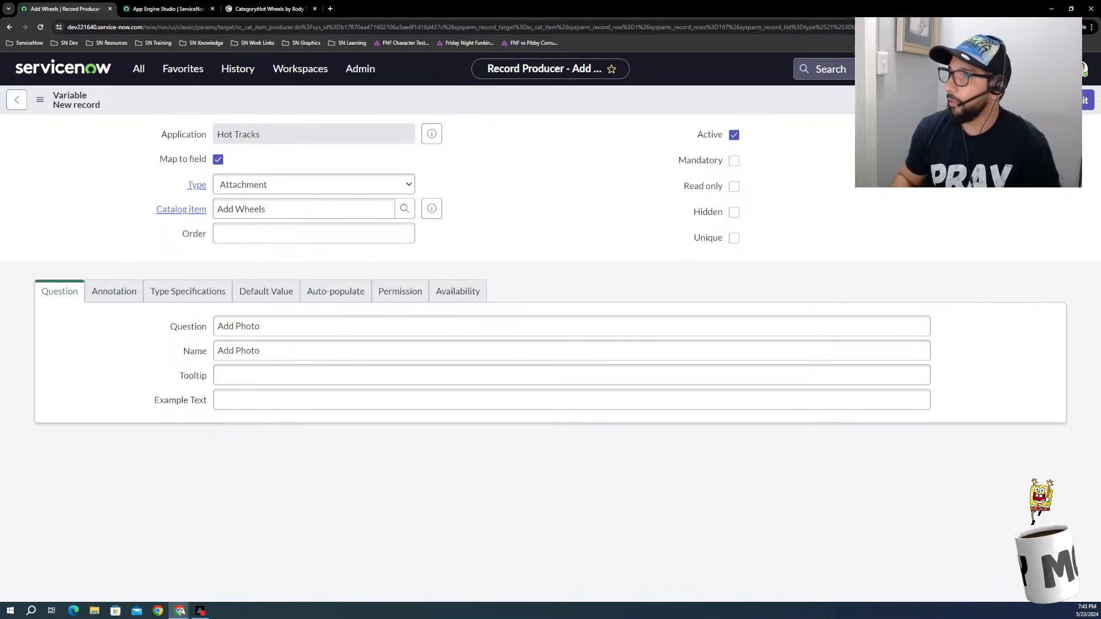
right_click(627, 96)
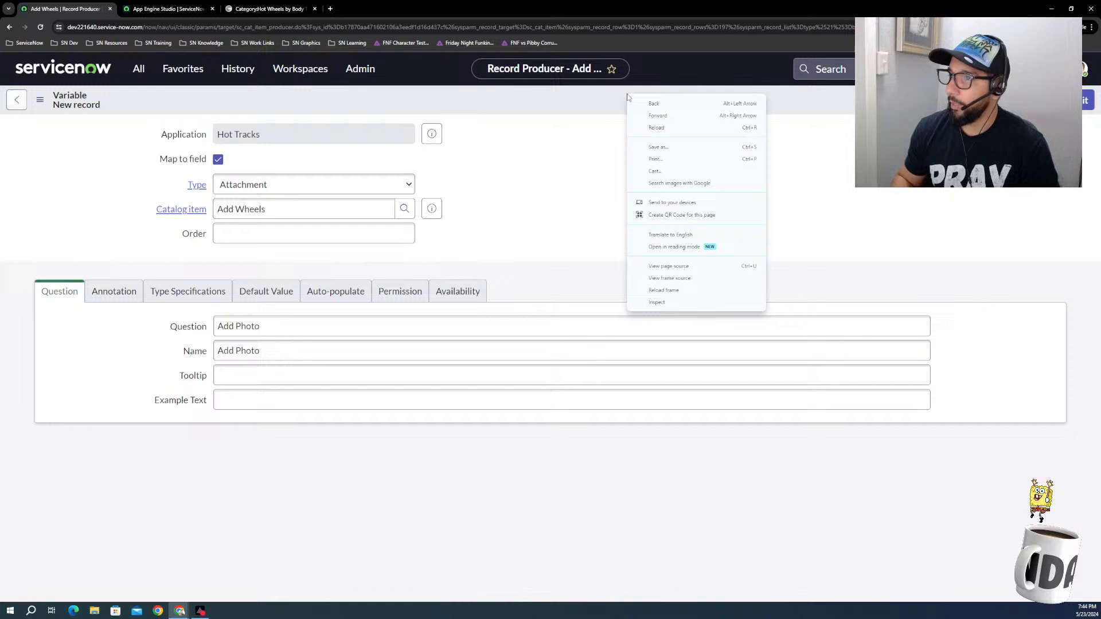
left_click(494, 165)
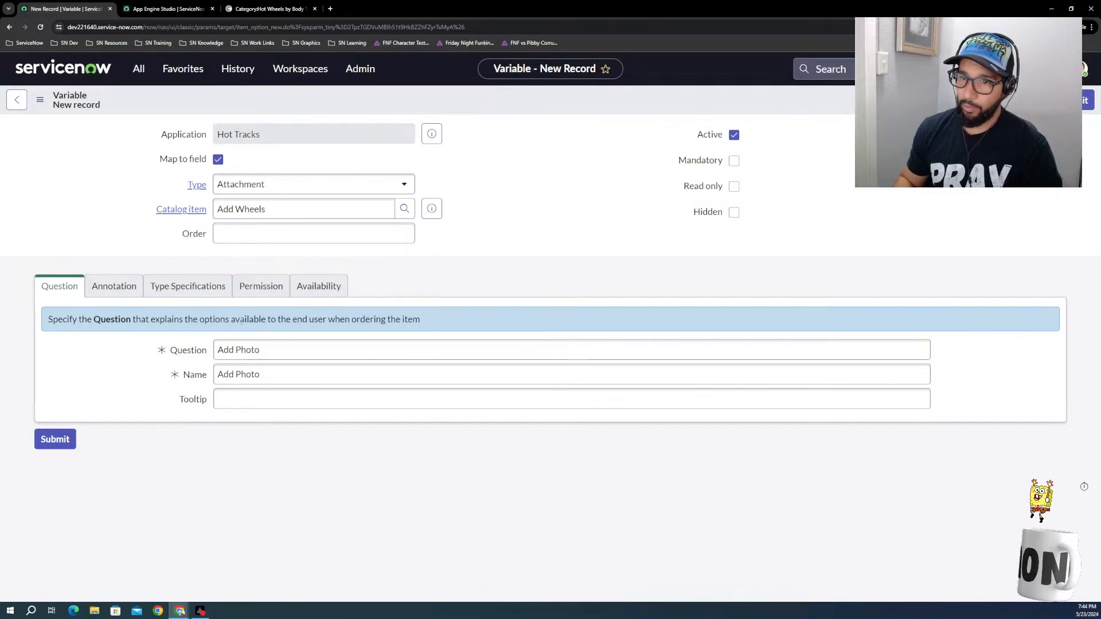
Step: Review the new variable's annotation, type specification, permission and availability settings, and try to save it
left_click(112, 287)
left_click(175, 292)
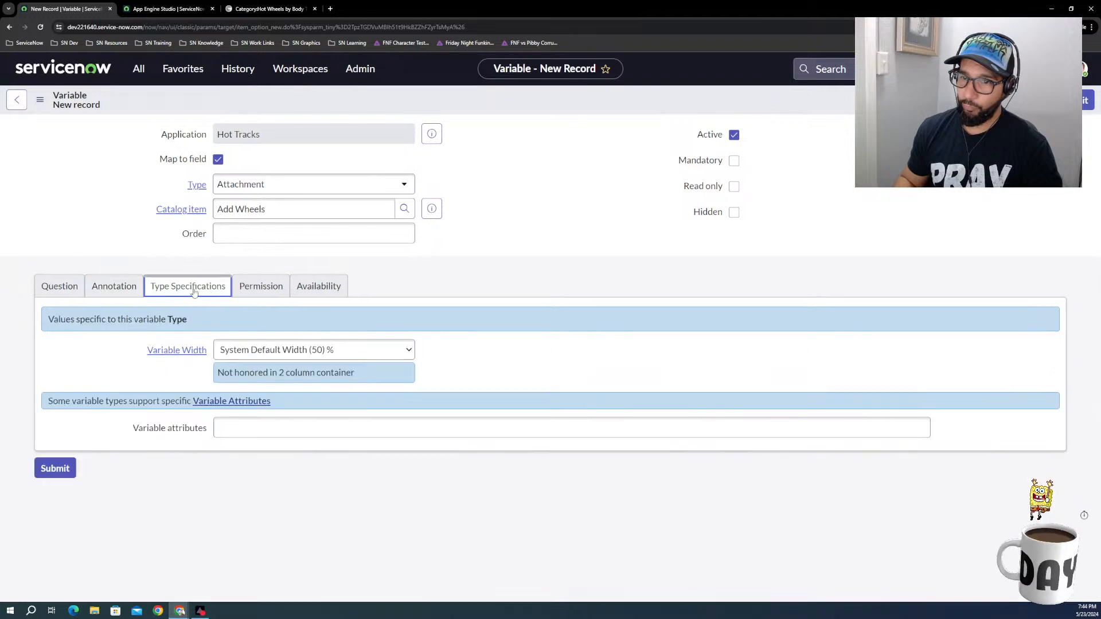
left_click(256, 291)
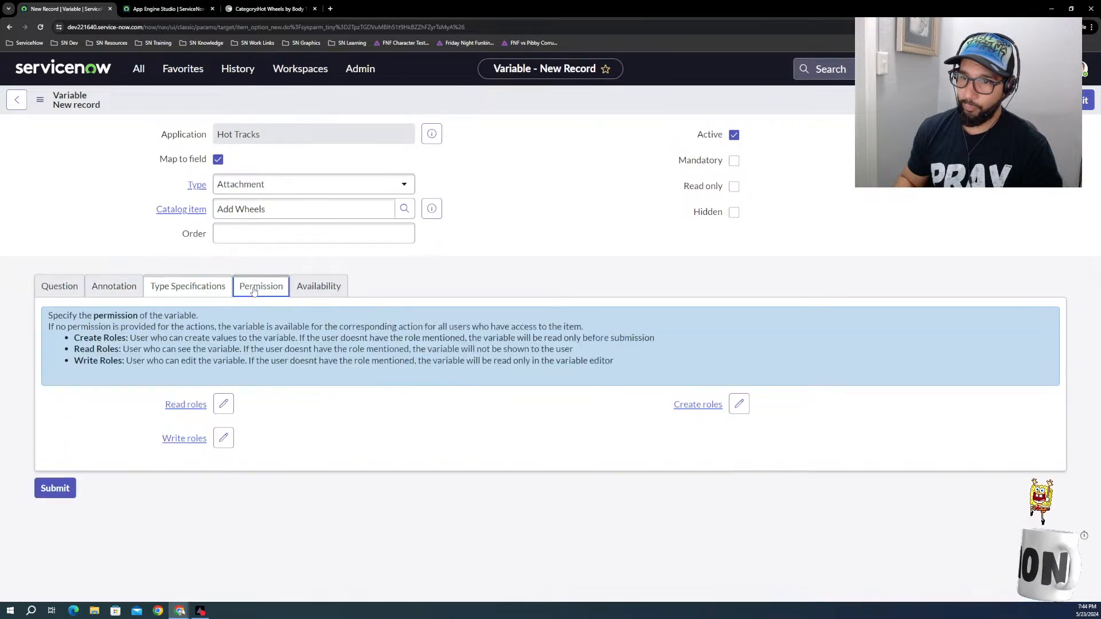
left_click(305, 295)
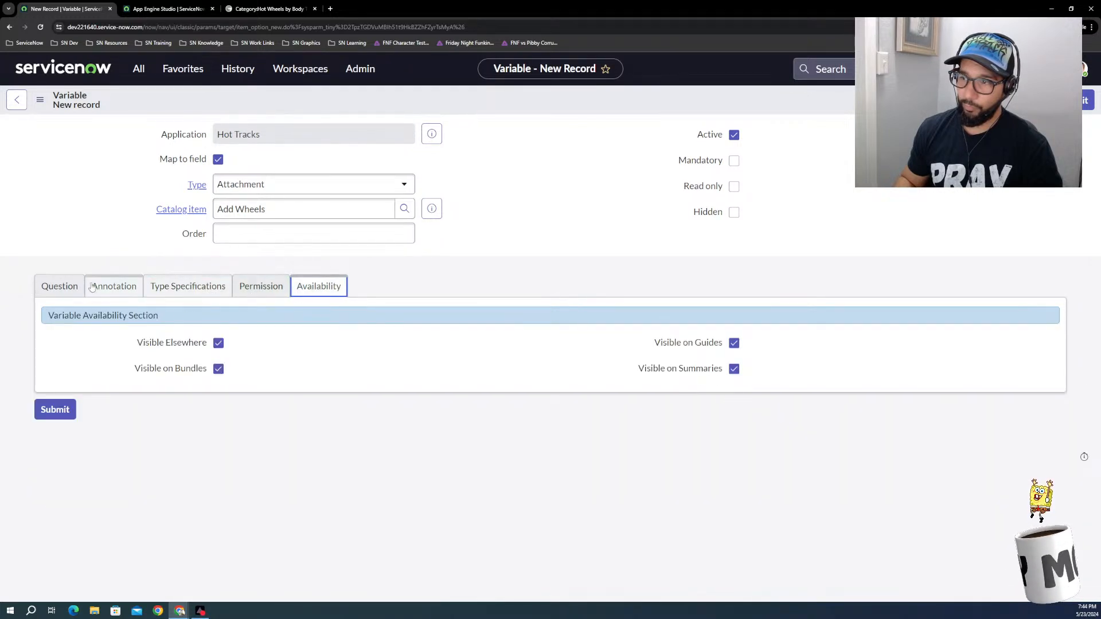
left_click(61, 292)
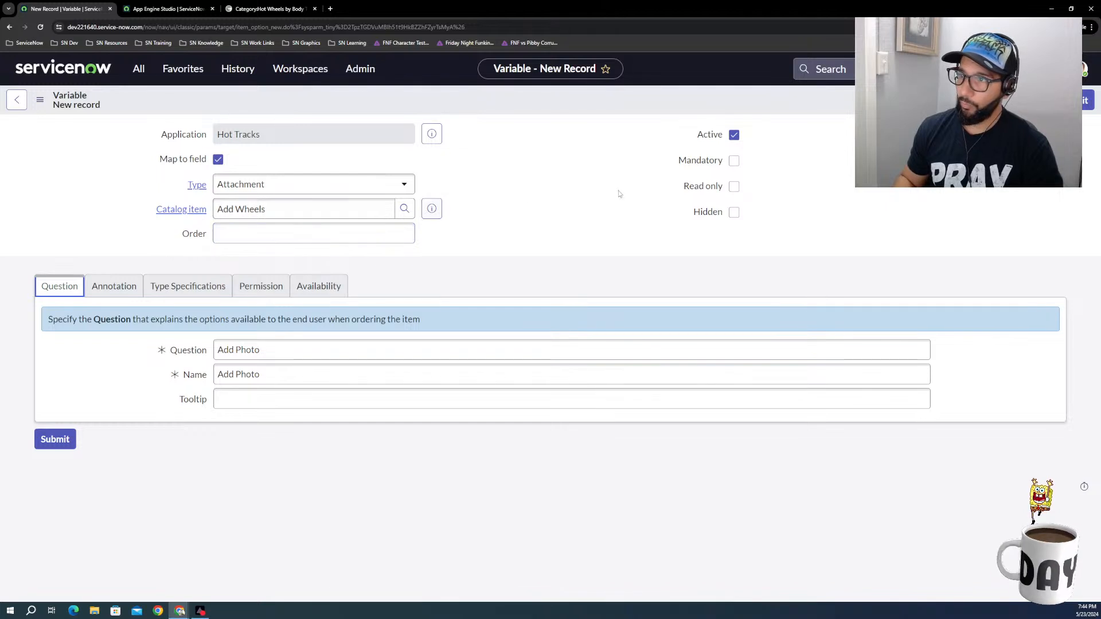
right_click(315, 101)
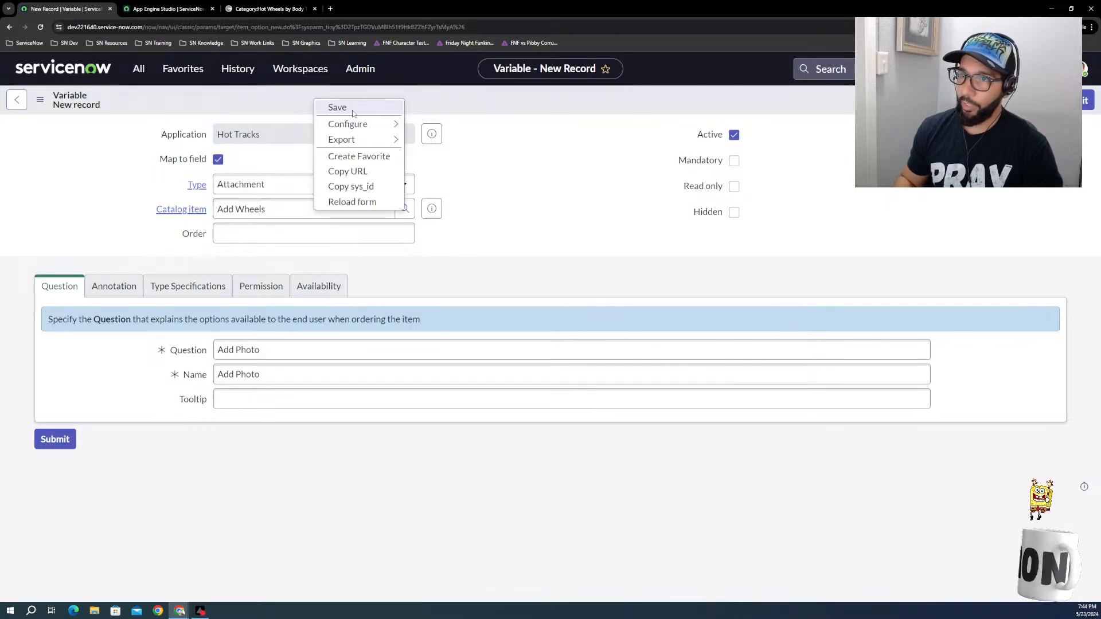
left_click(352, 111)
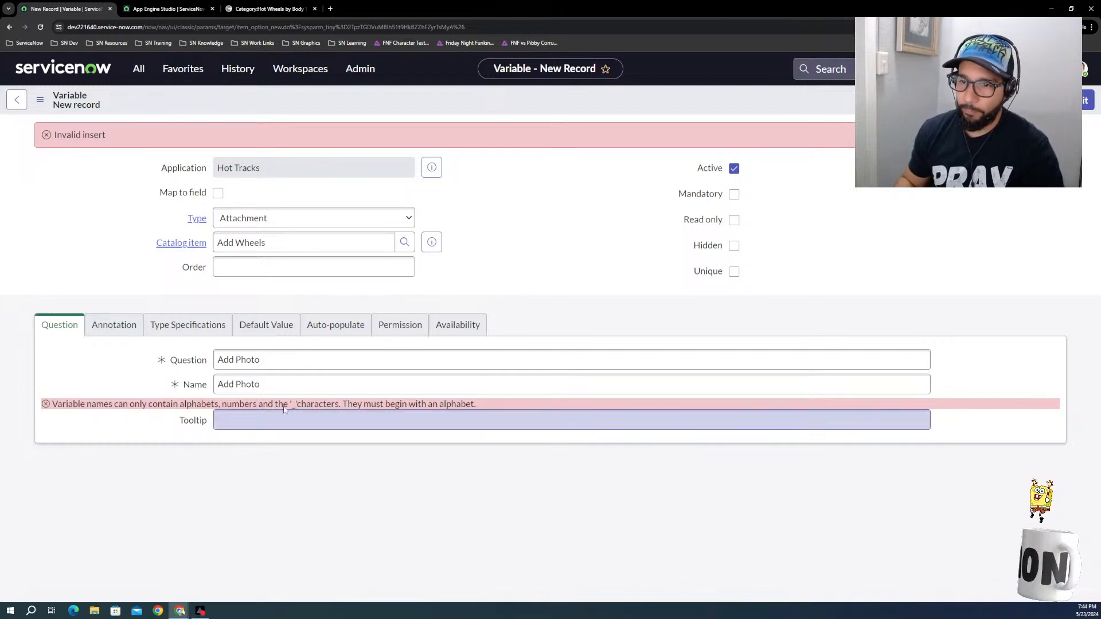
Step: Change the variable's name to "add_photo" and enable mapping to a field again
left_click(236, 384)
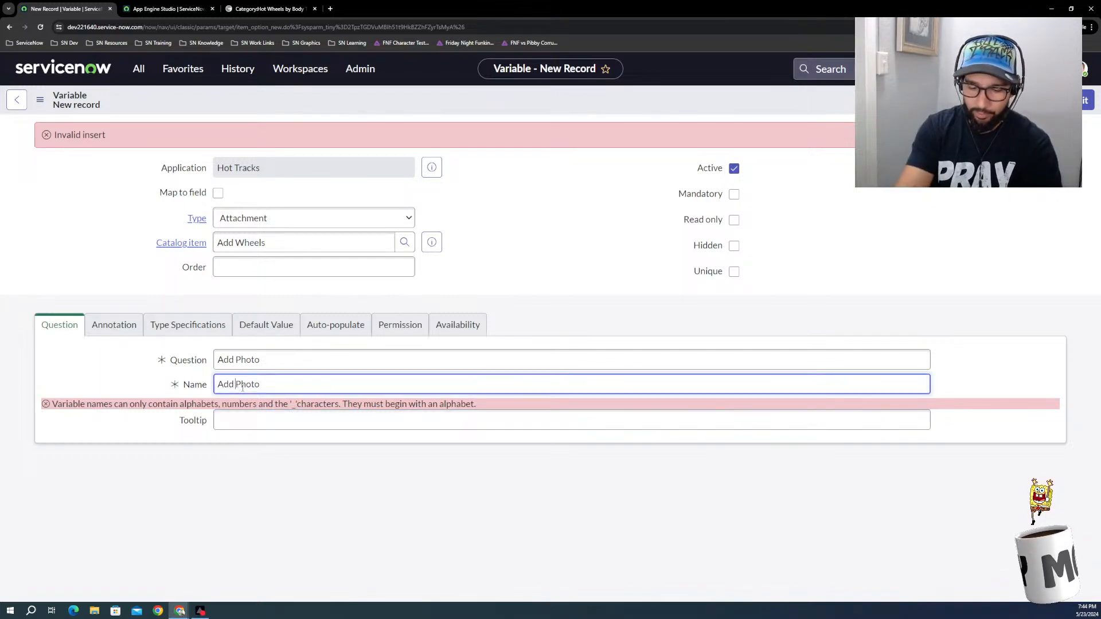
key("BackSpace")
type("_")
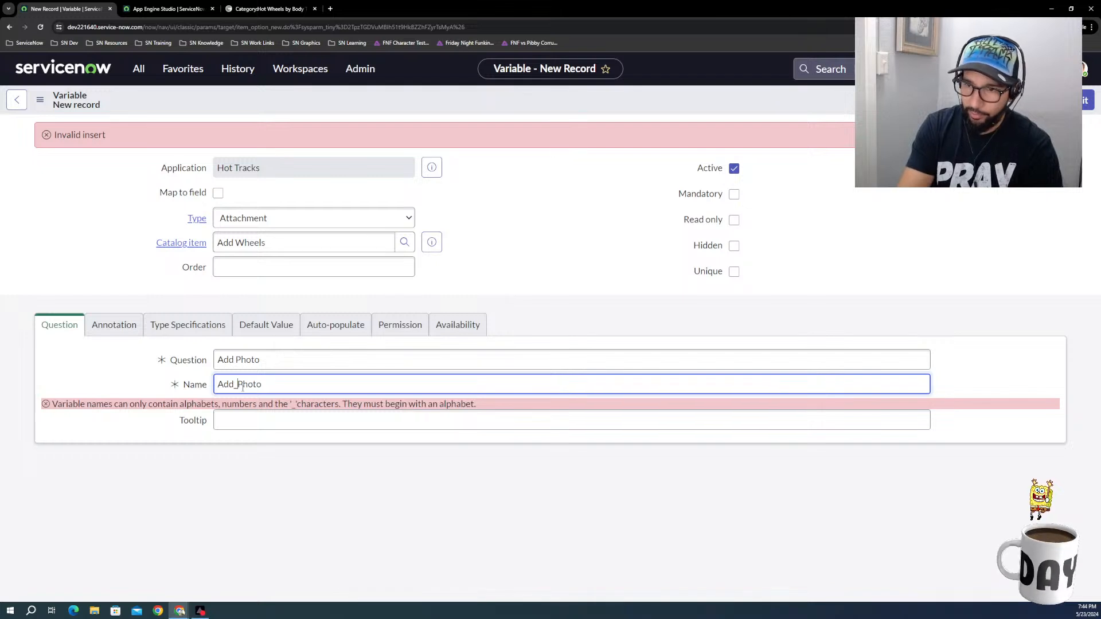
key("Delete")
type("p")
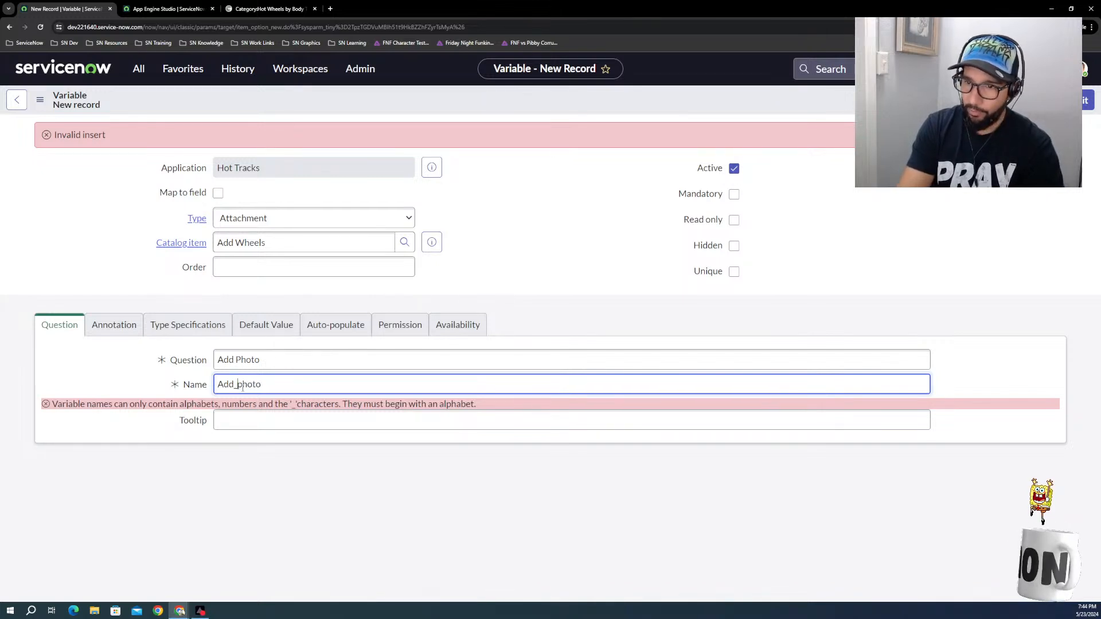
key("BackSpace")
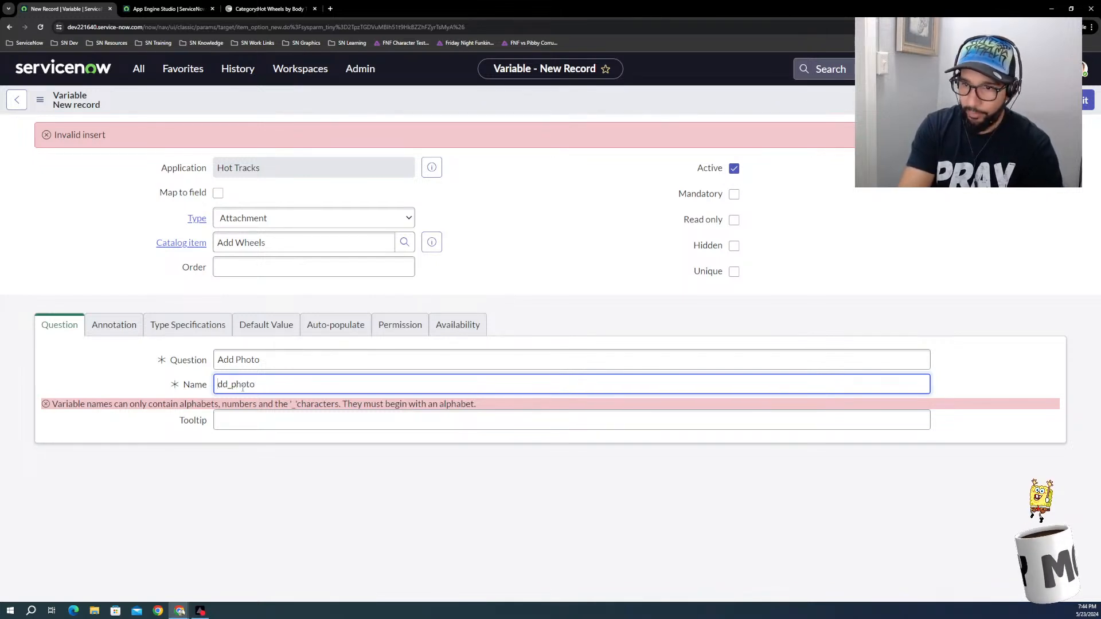
type("a")
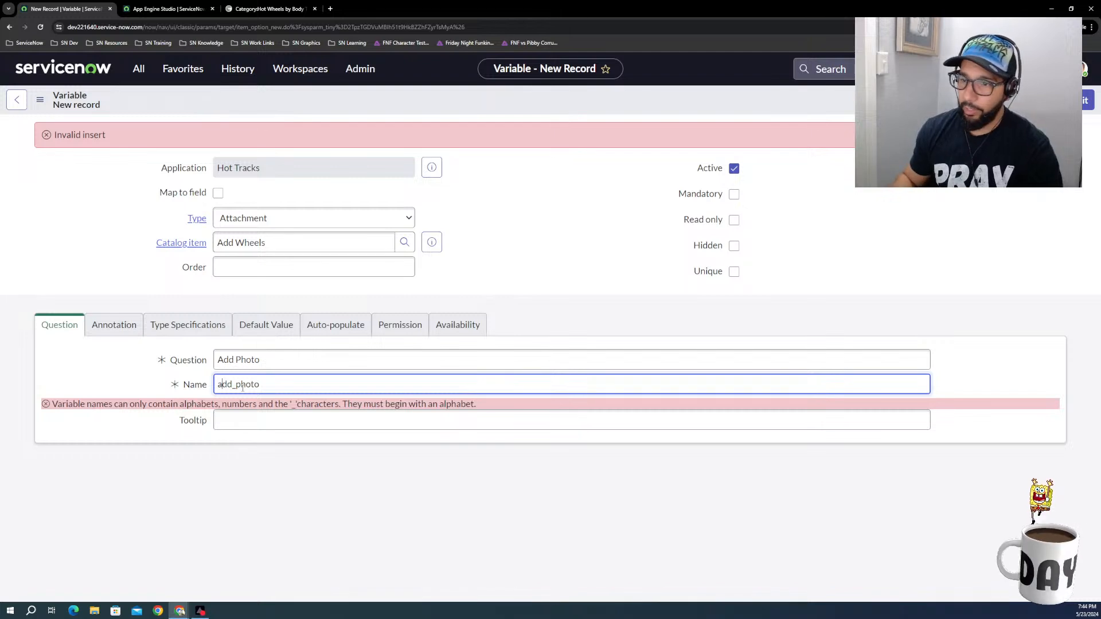
left_click(428, 423)
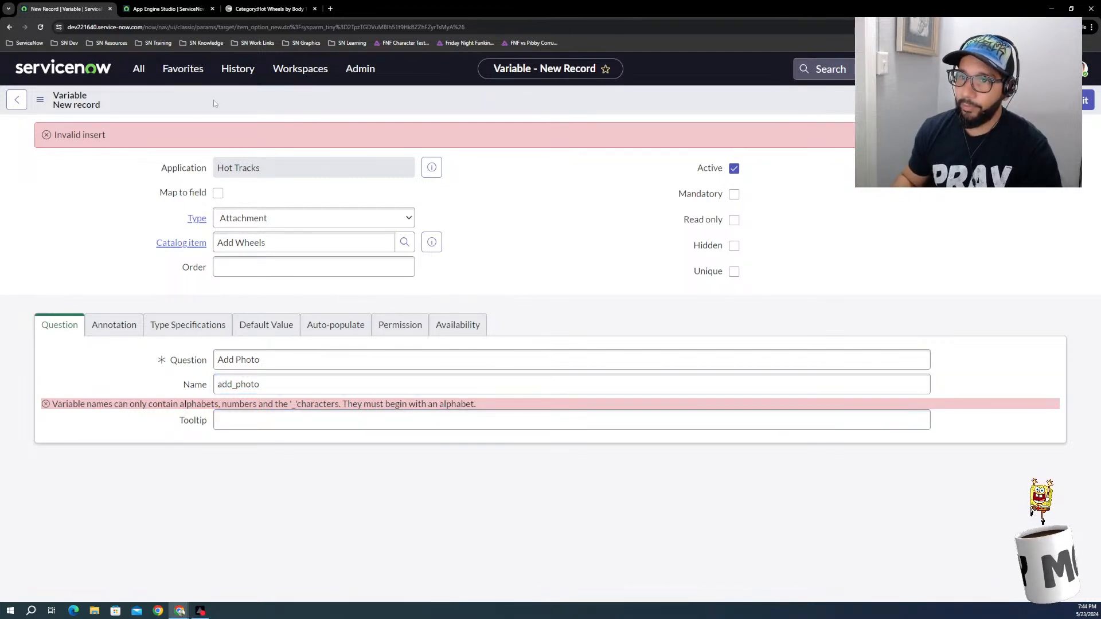
left_click(218, 195)
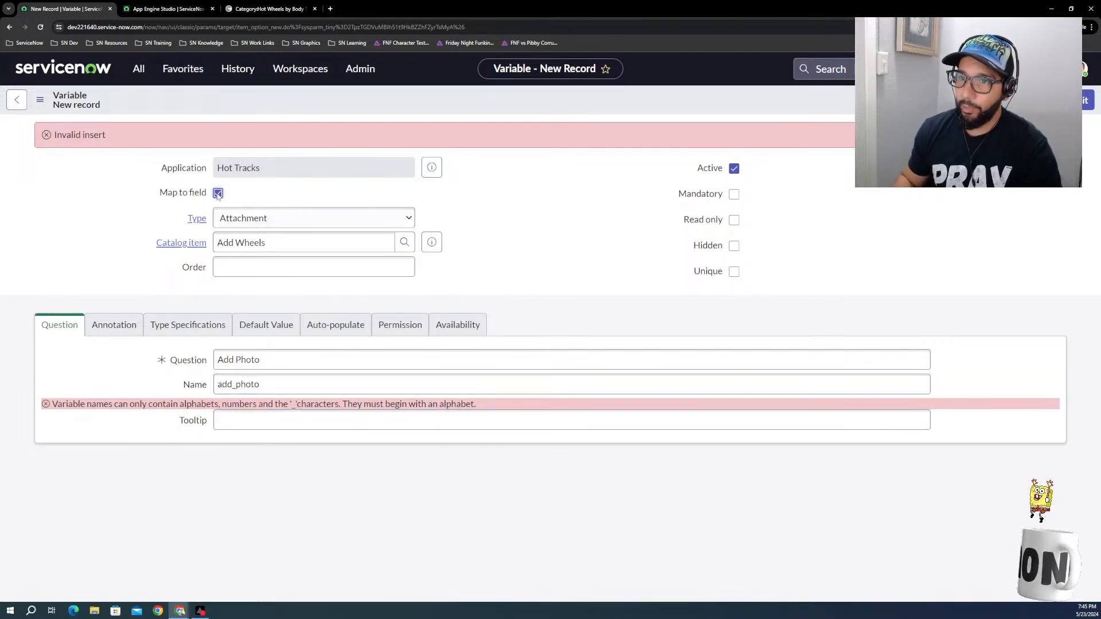
Step: Save the Add Photo attachment variable on the Add Wheels catalog item
right_click(227, 105)
left_click(197, 105)
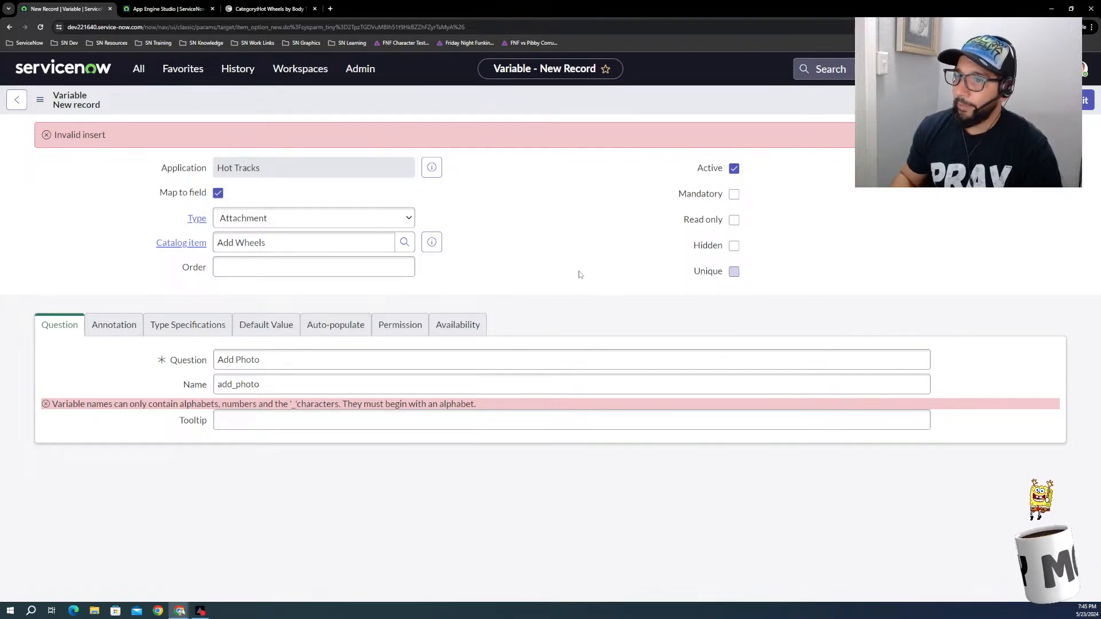
left_click(112, 338)
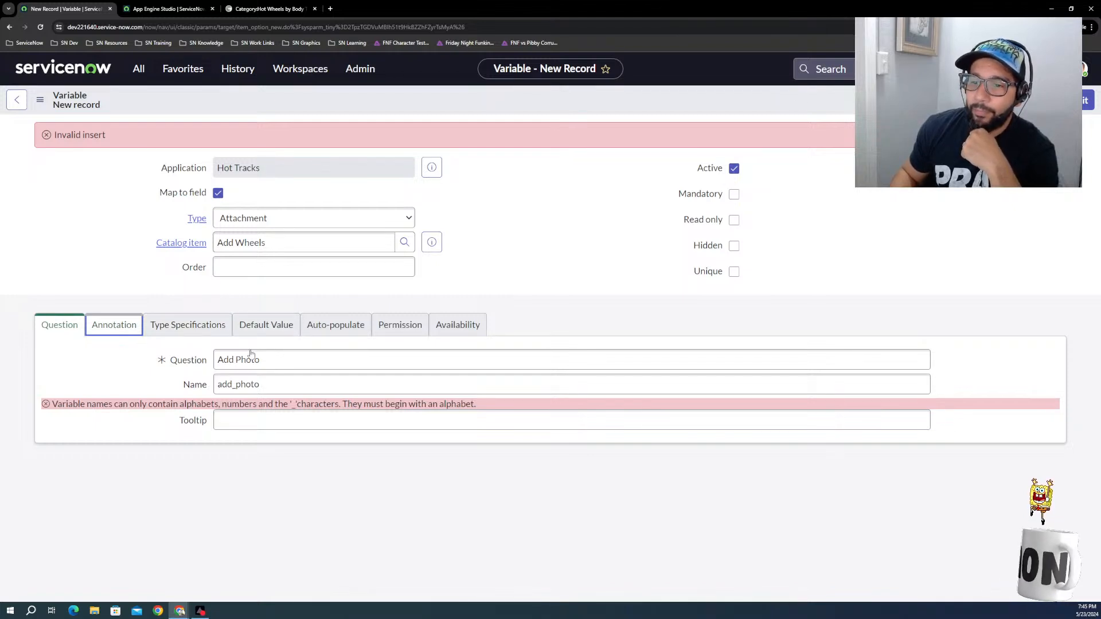
left_click(171, 329)
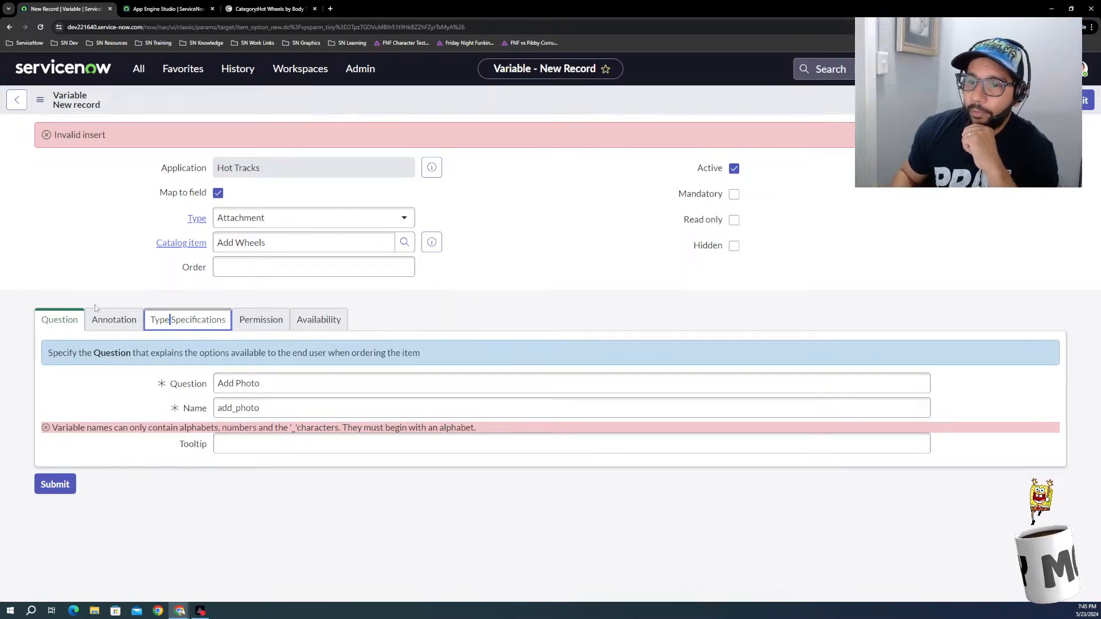
right_click(230, 104)
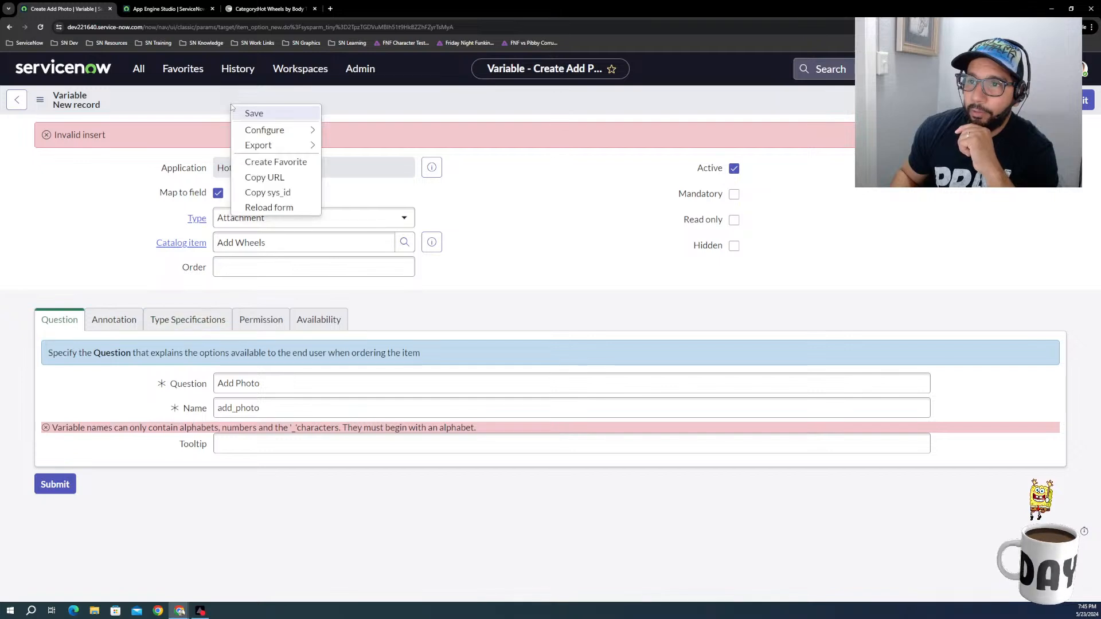
left_click(265, 117)
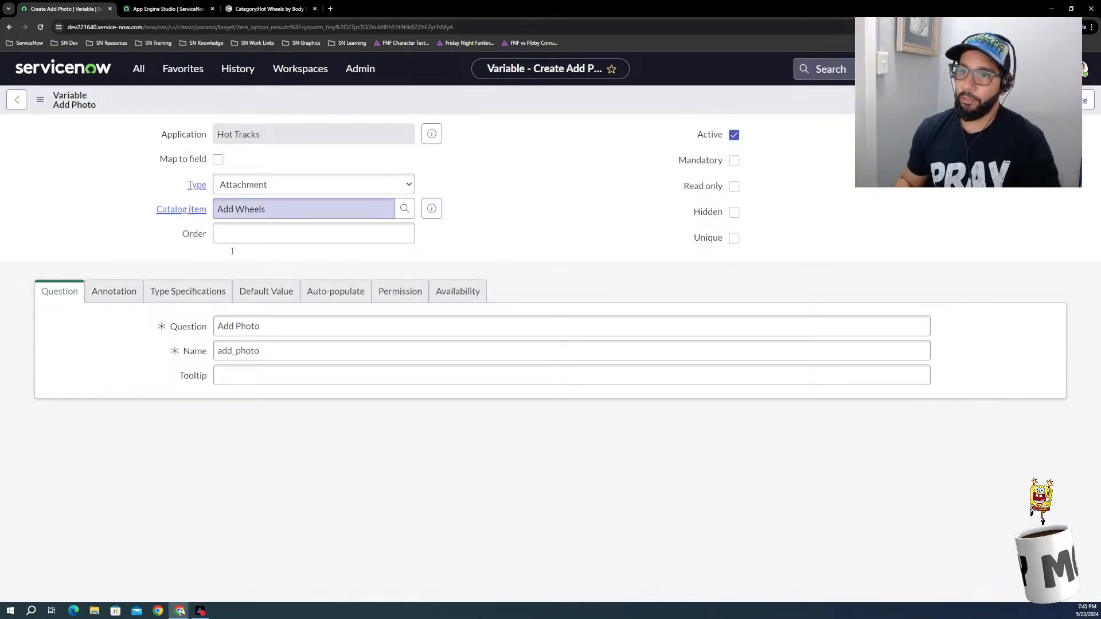
Step: Try to view the saved variable's annotation and type specifications, and reload the page
left_click(119, 300)
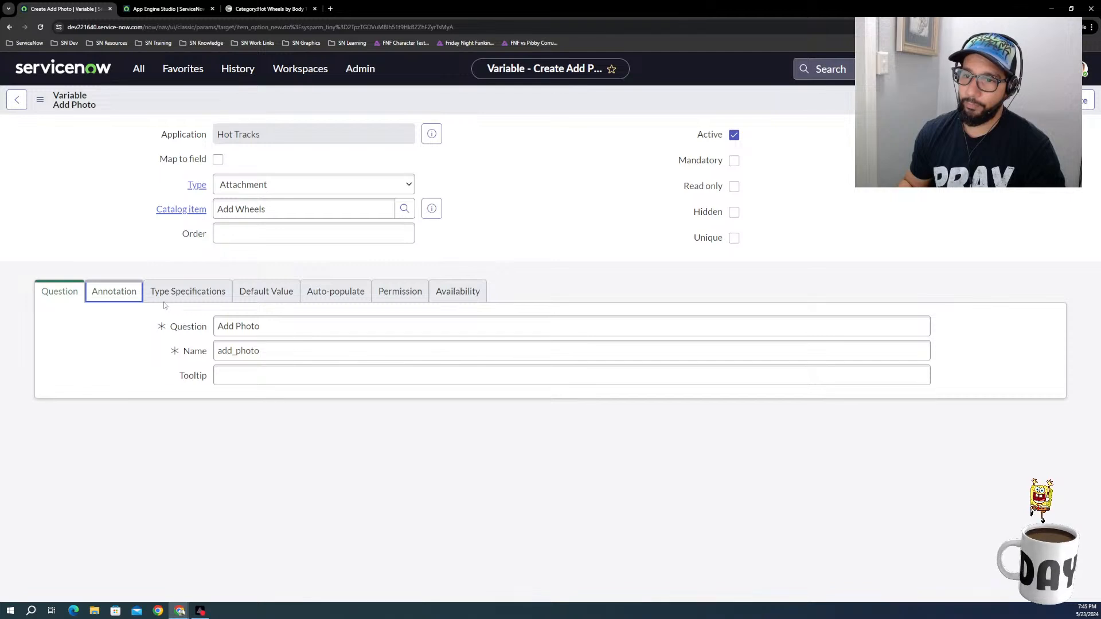
left_click(194, 301)
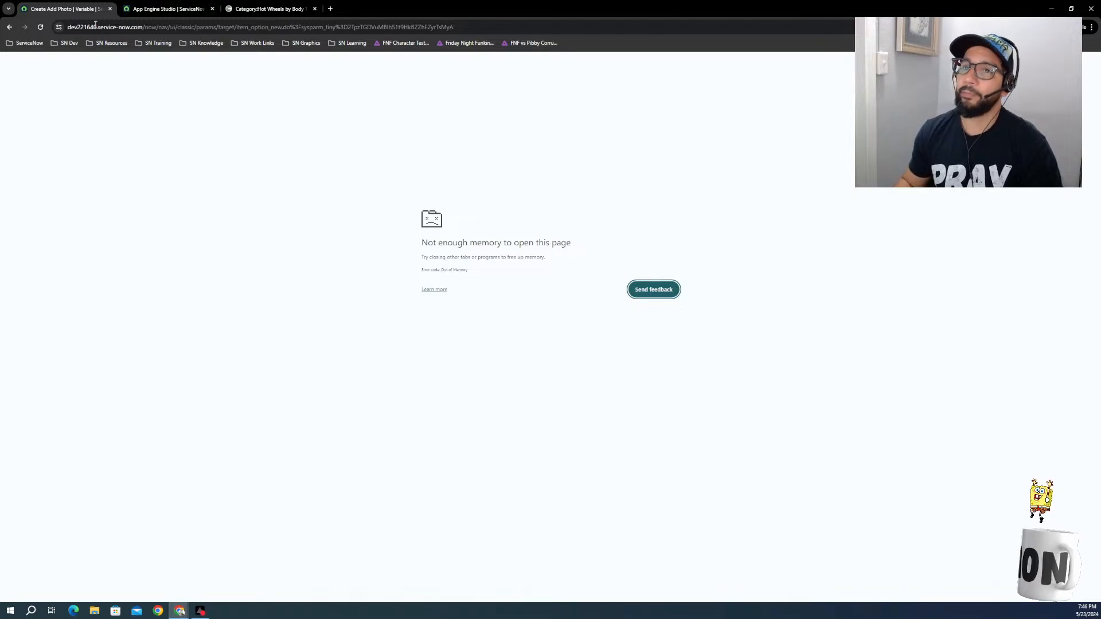
left_click(40, 27)
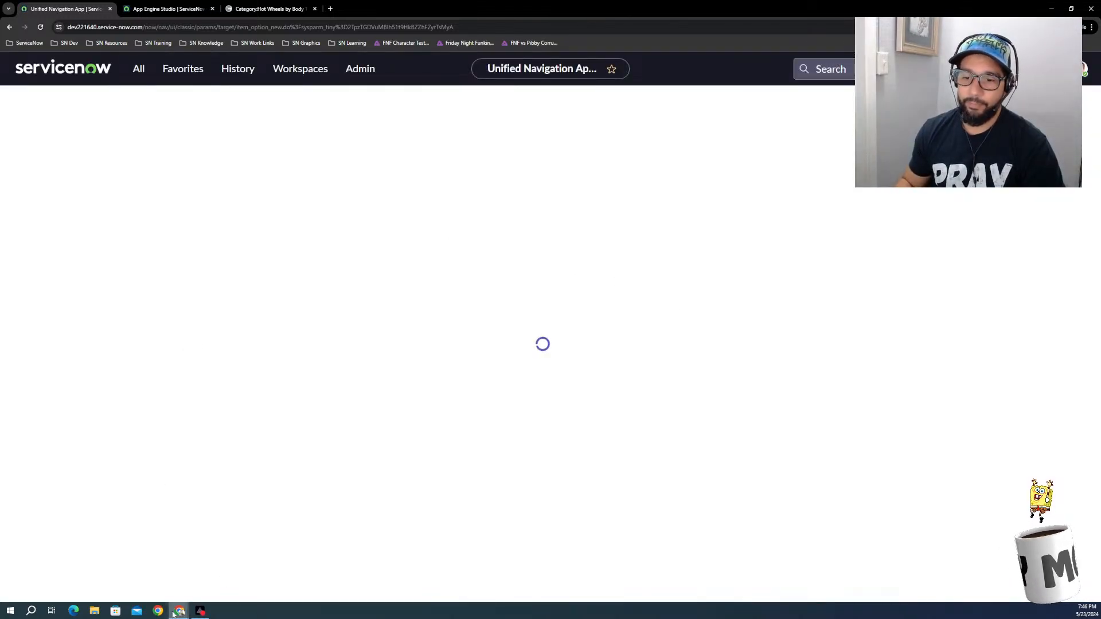
Step: Close the separate browser window holding the rally car Google search
left_click(176, 612)
left_click(153, 567)
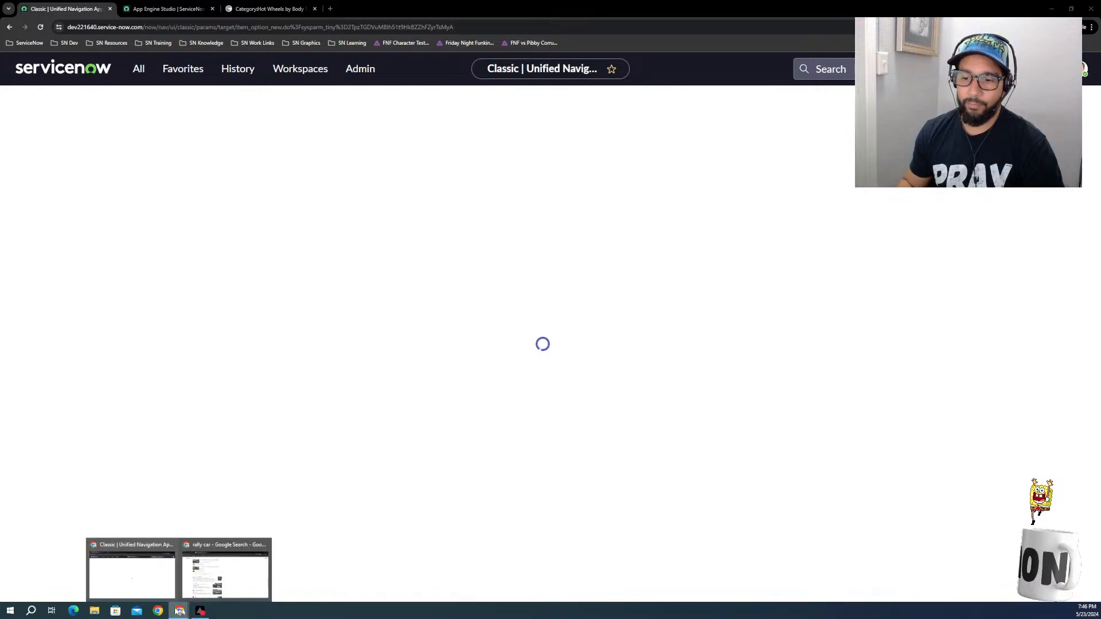
mouse_move(180, 611)
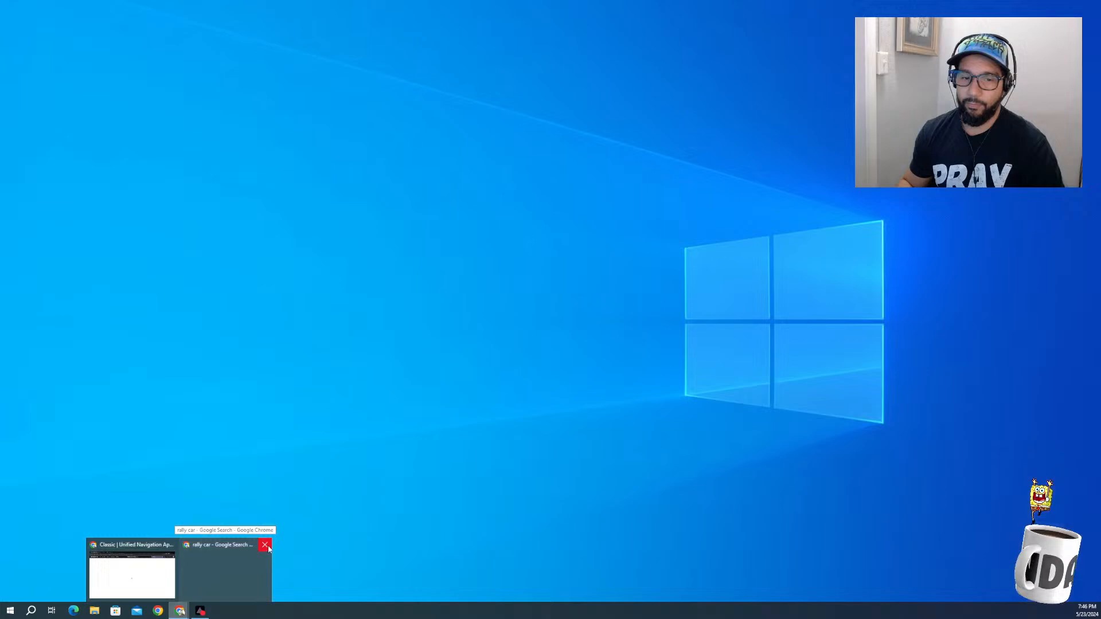
left_click(265, 545)
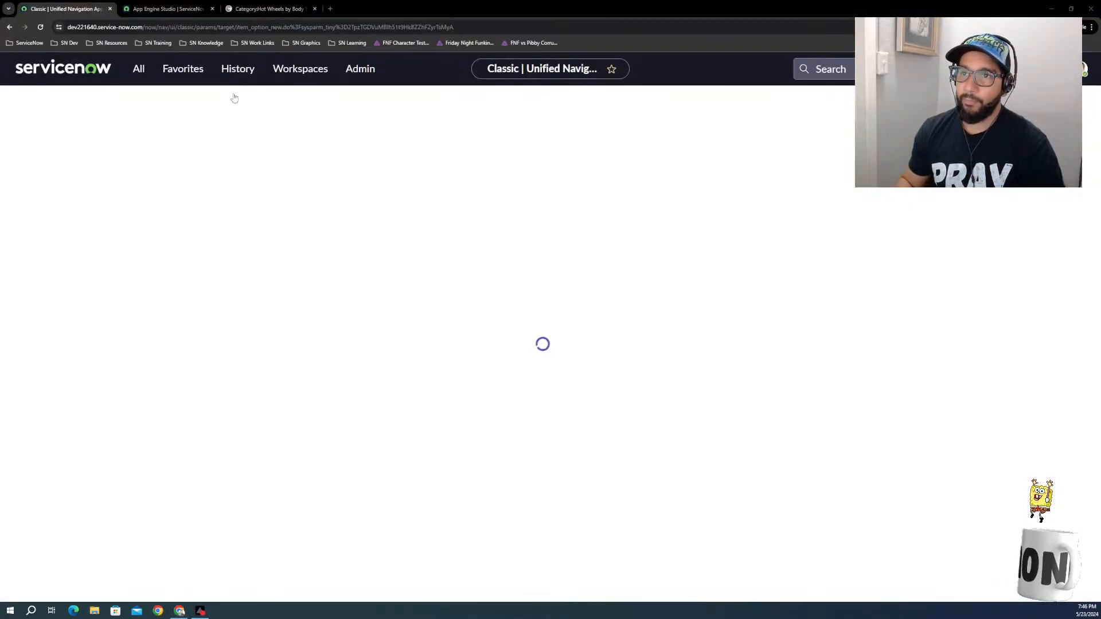
Step: Close the Hot Wheels by Body Type page, reload App Engine Studio, and return to the variable's page
left_click(164, 9)
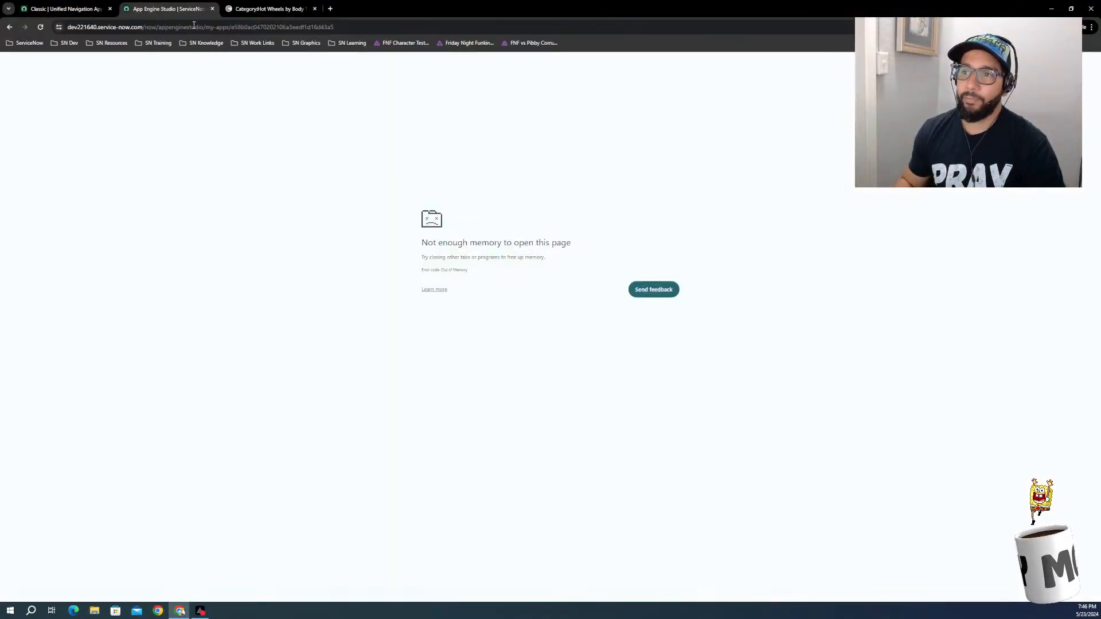
left_click(252, 9)
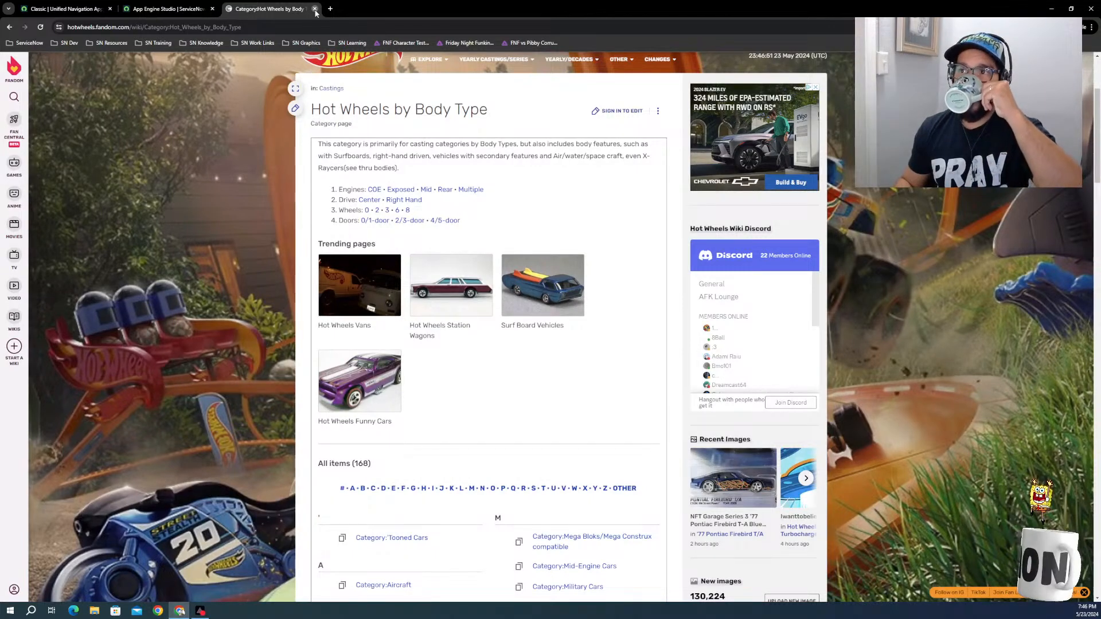
left_click(315, 9)
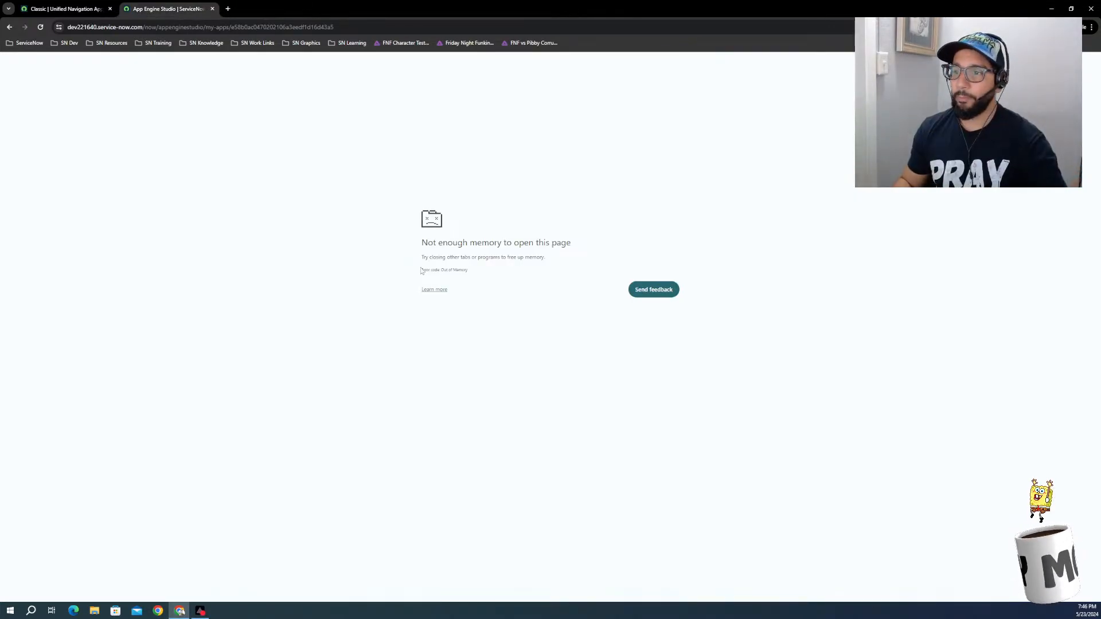
left_click(41, 28)
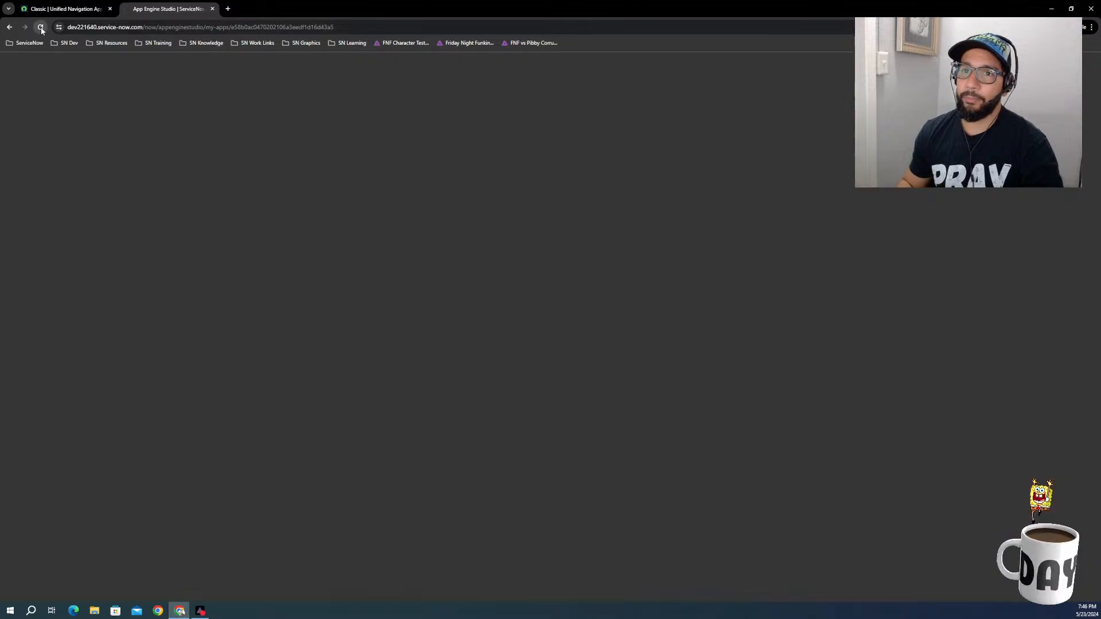
left_click(91, 9)
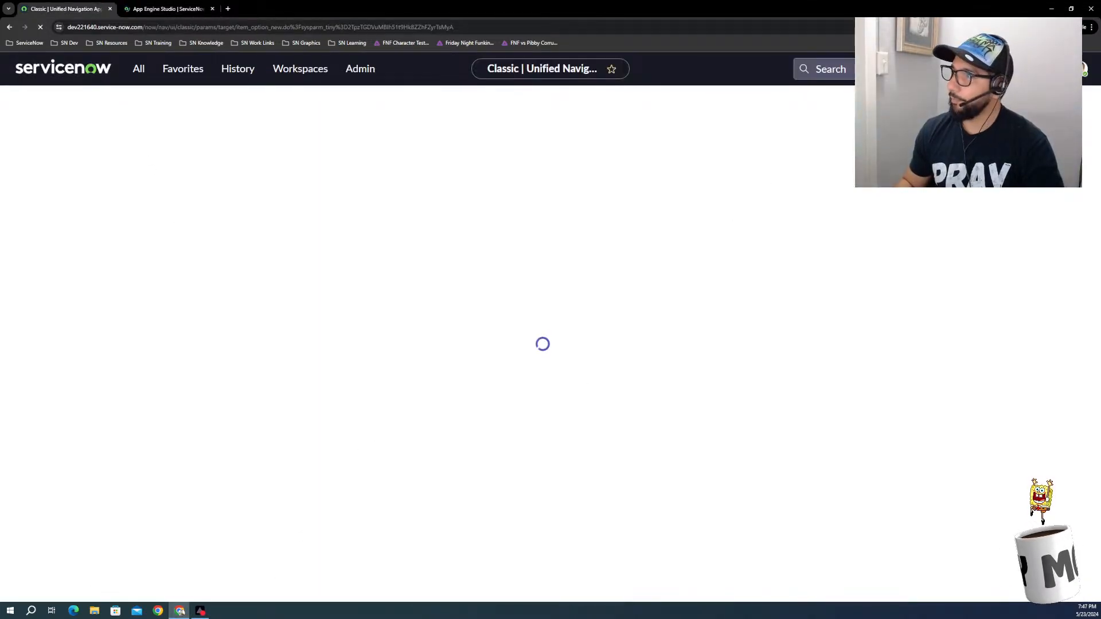
Step: Search the Chrome settings for "cache" and open the options for clearing browsing data
left_click(1091, 27)
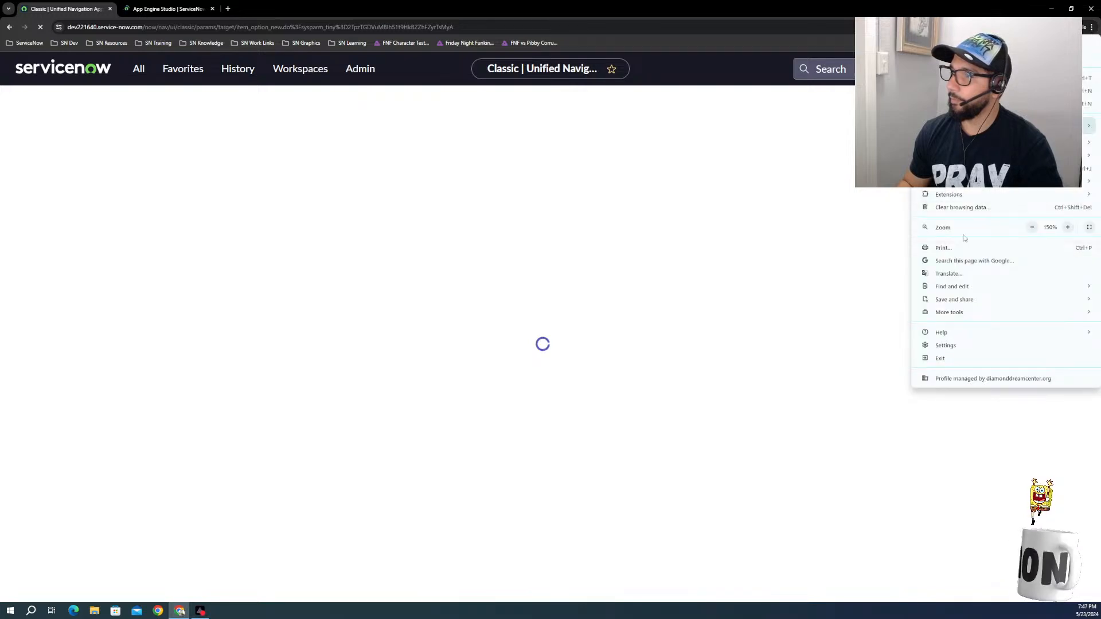
left_click(946, 345)
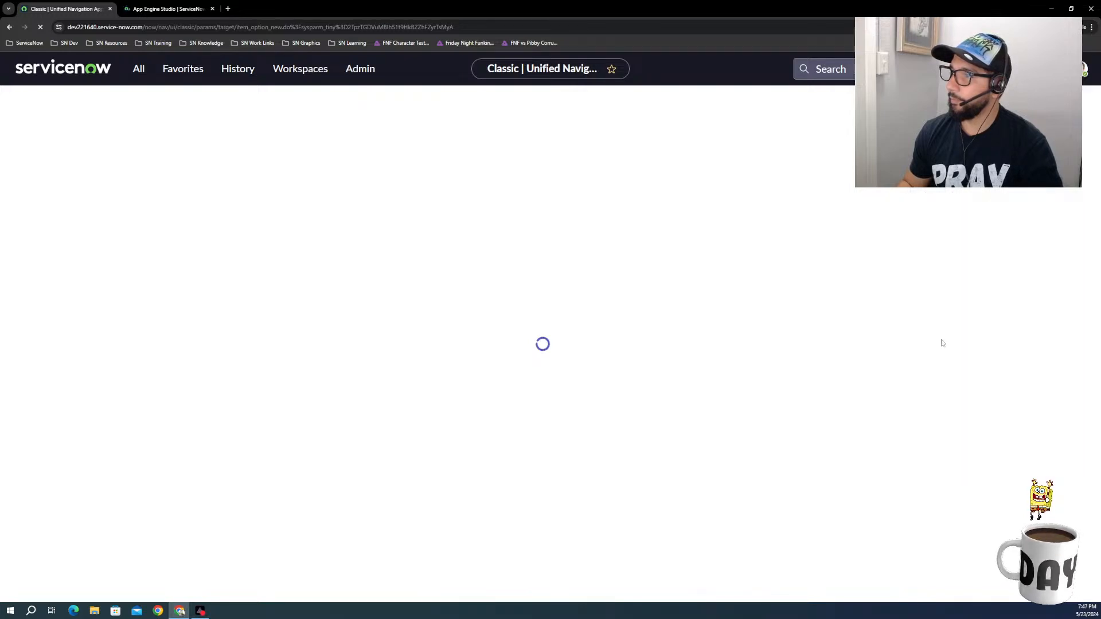
left_click(409, 26)
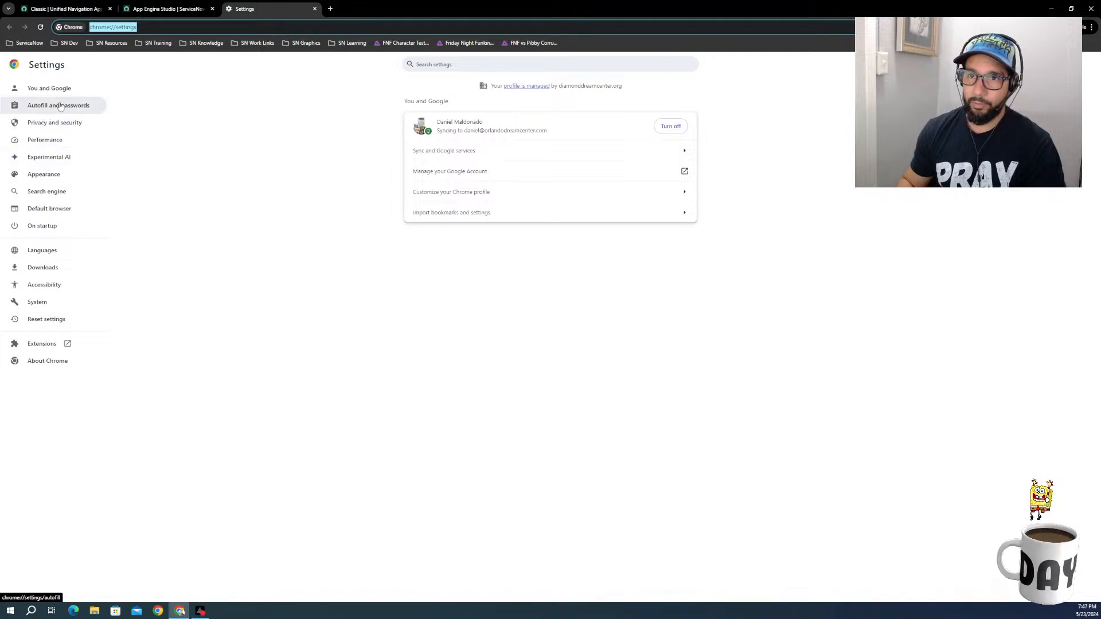
left_click(503, 65)
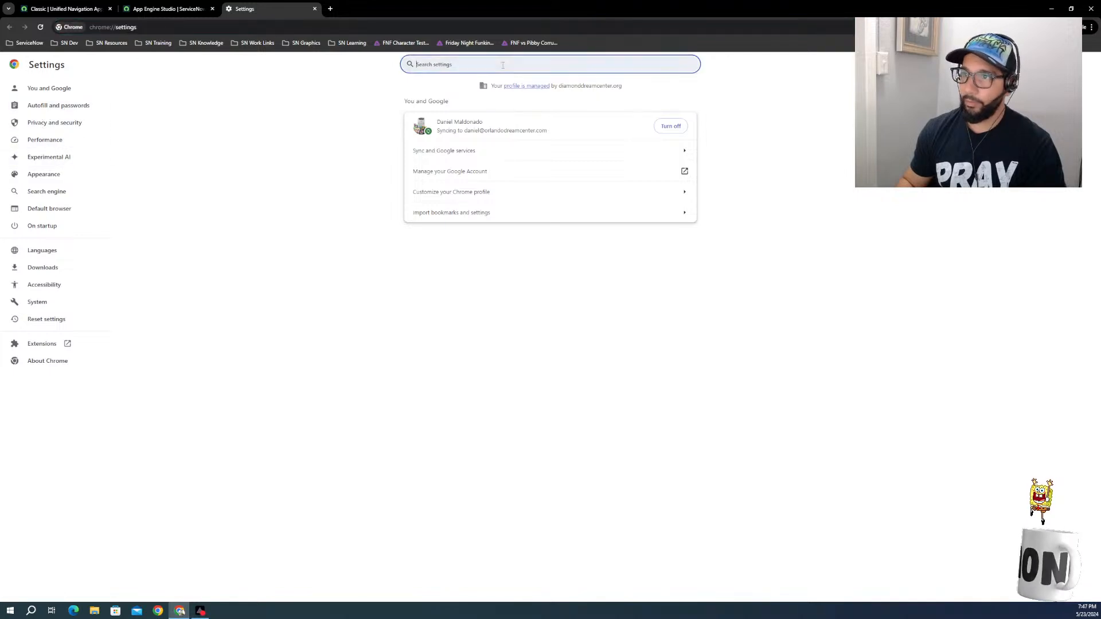
type("cache")
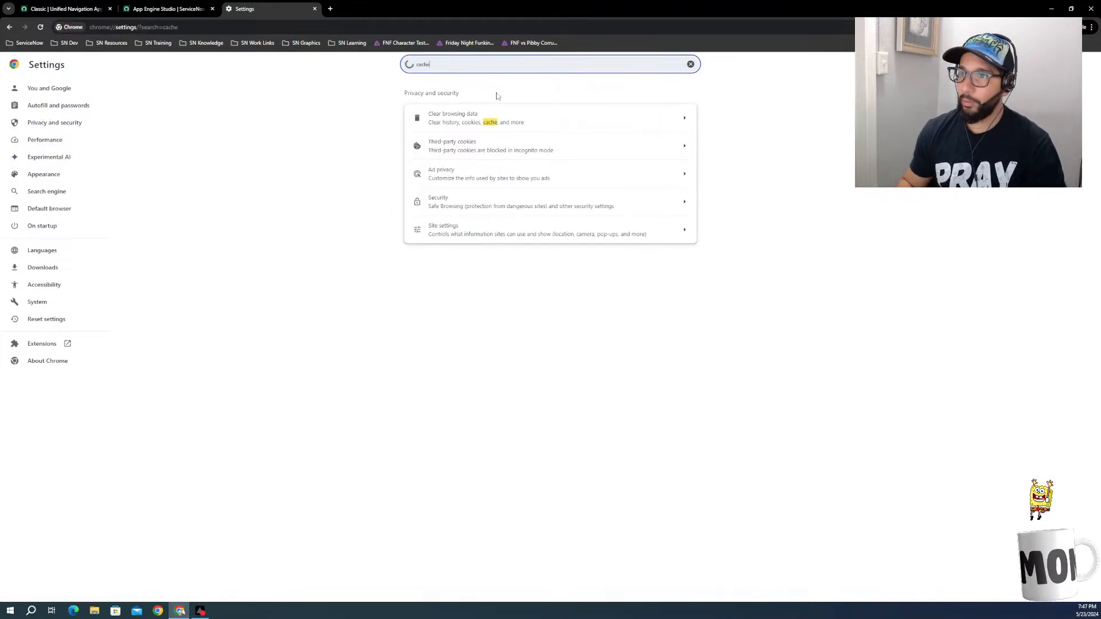
left_click(469, 120)
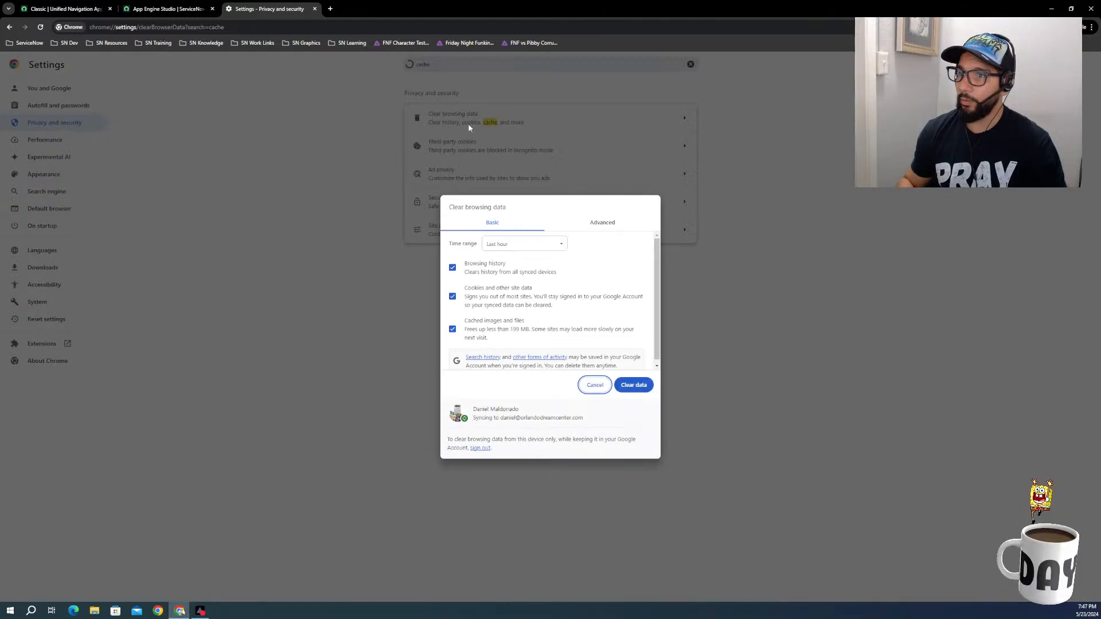
Step: Clear the browsing history, cookies and cached files for all time, and close the Chrome settings page
left_click(516, 246)
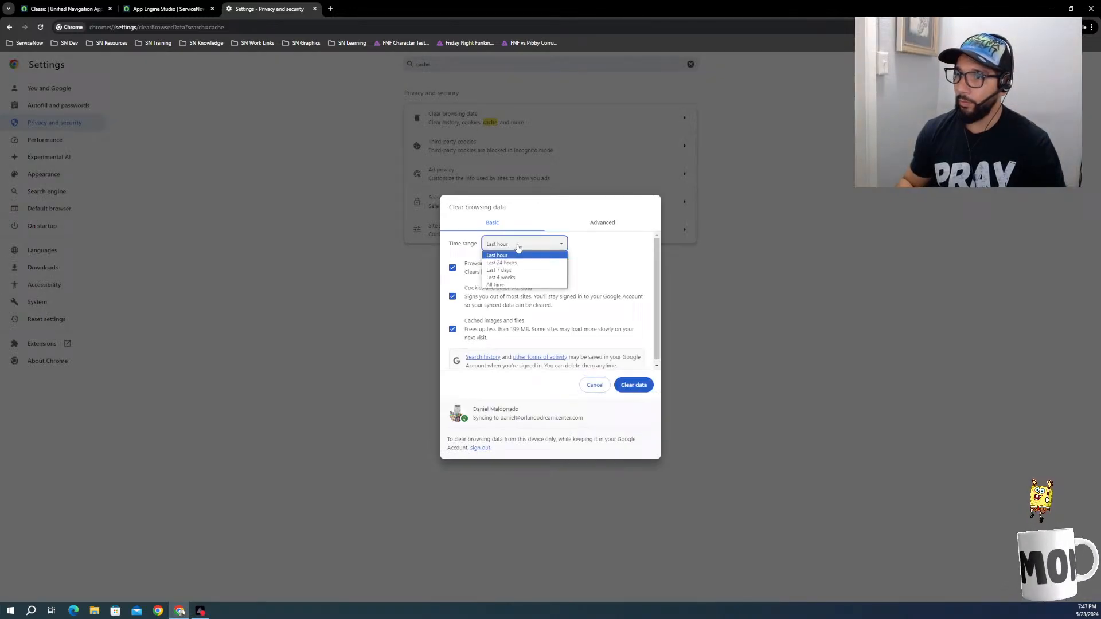
left_click(516, 285)
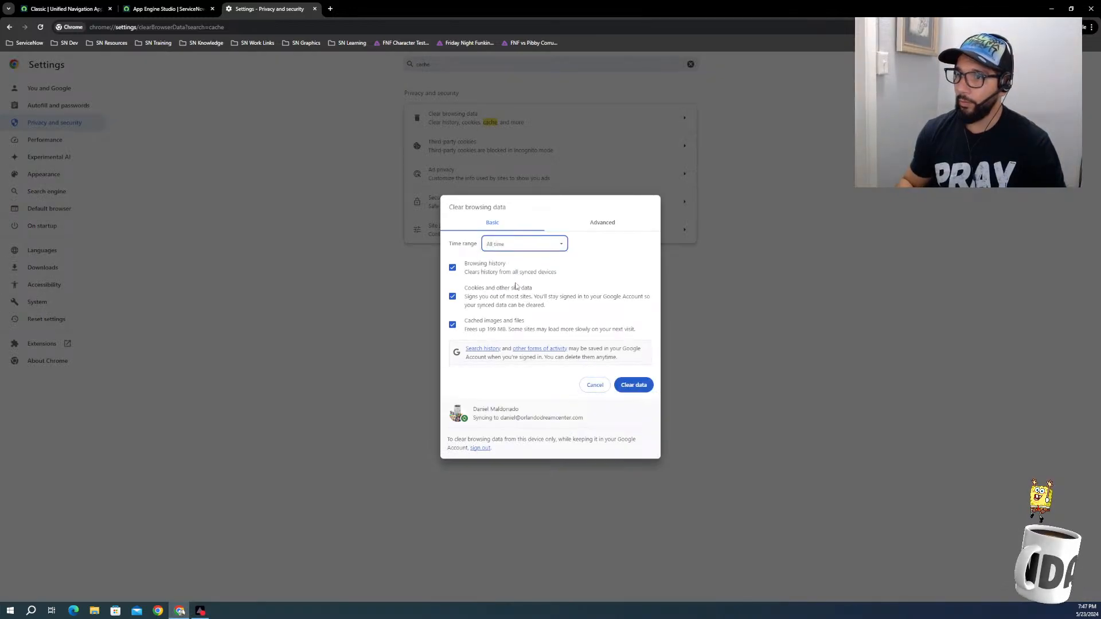
left_click(631, 386)
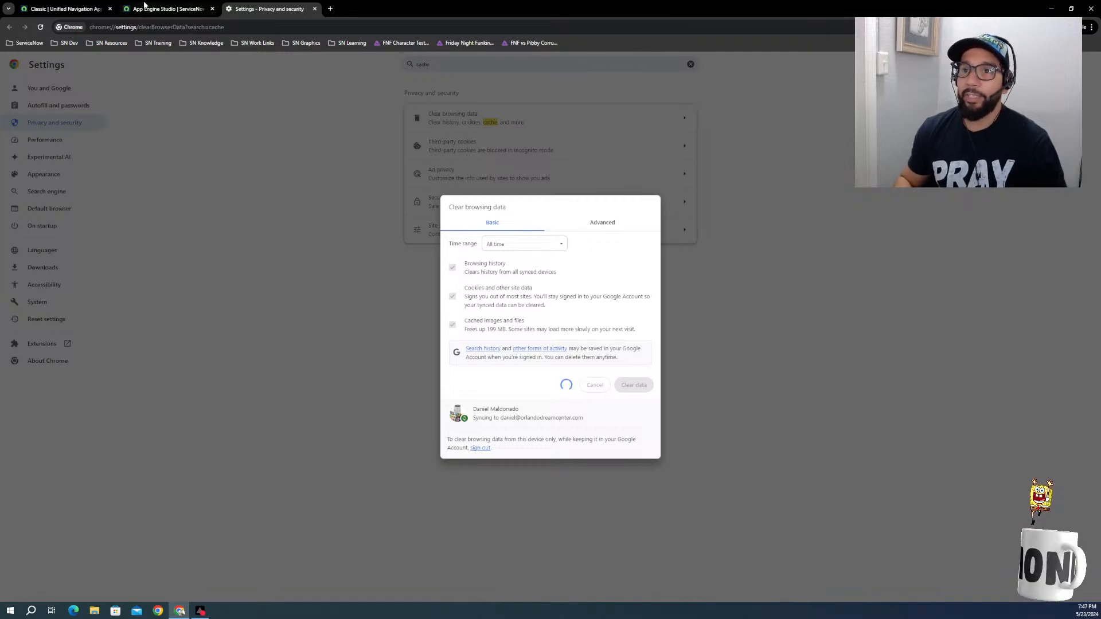
left_click(163, 9)
left_click(66, 9)
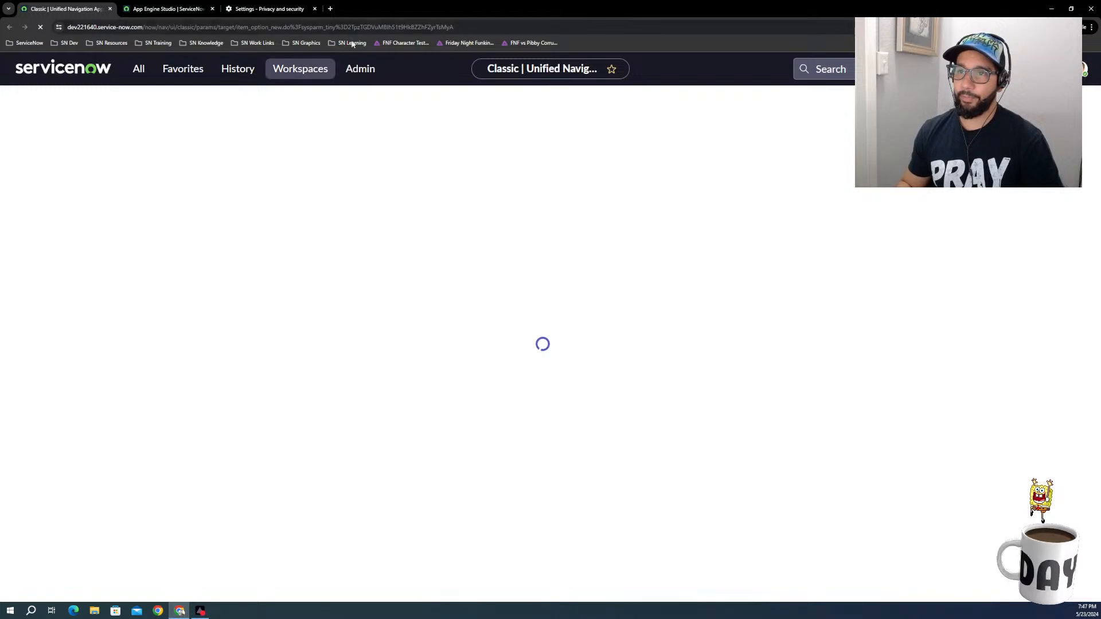
left_click(264, 9)
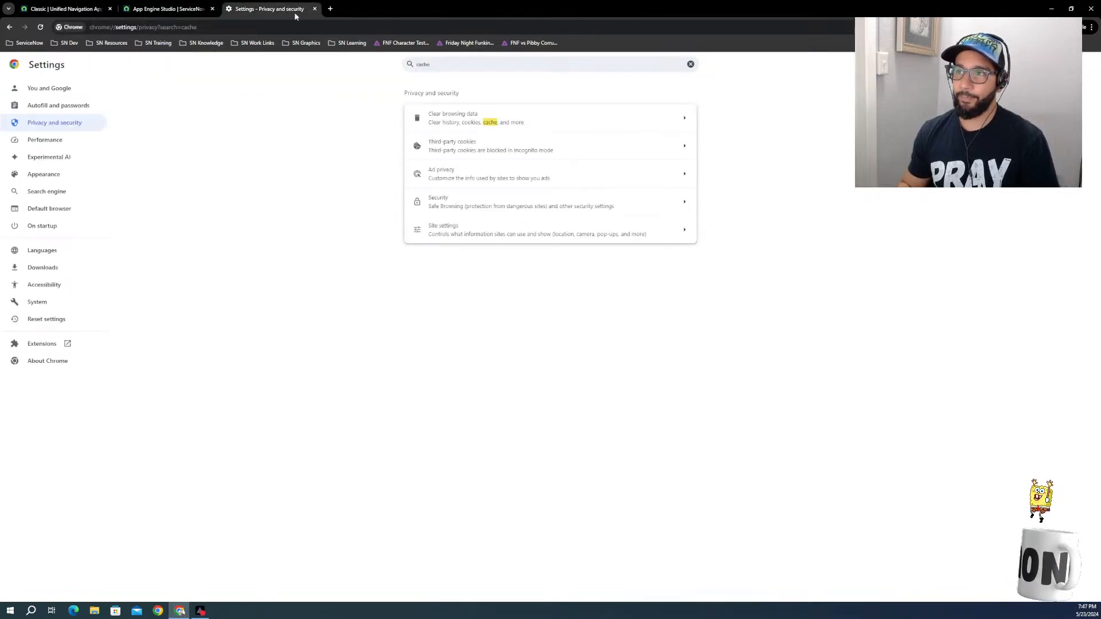
left_click(315, 9)
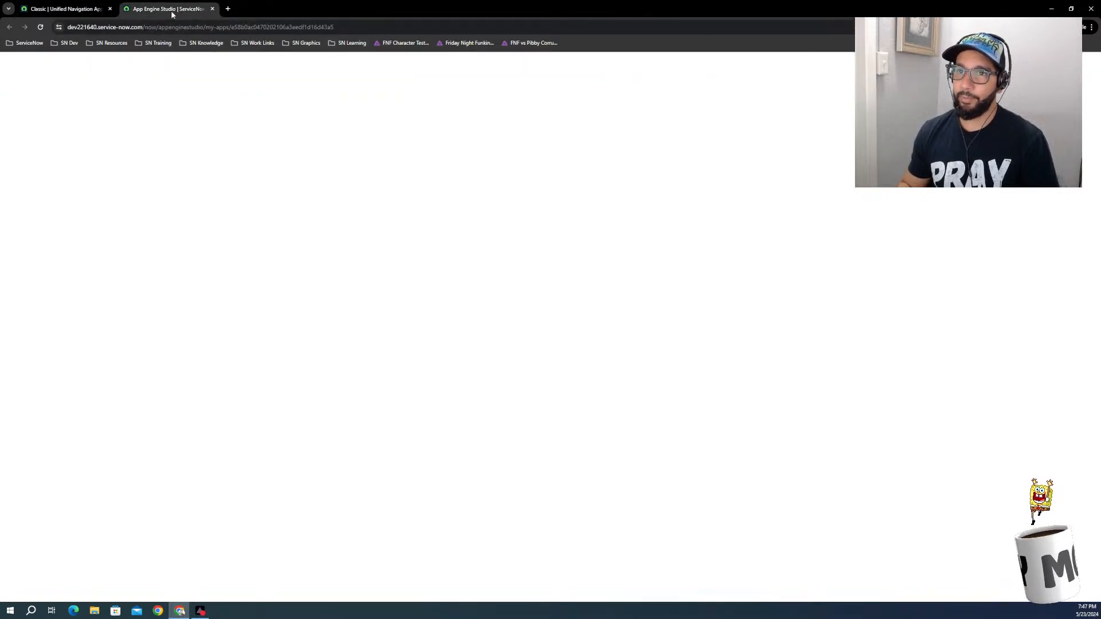
left_click(63, 9)
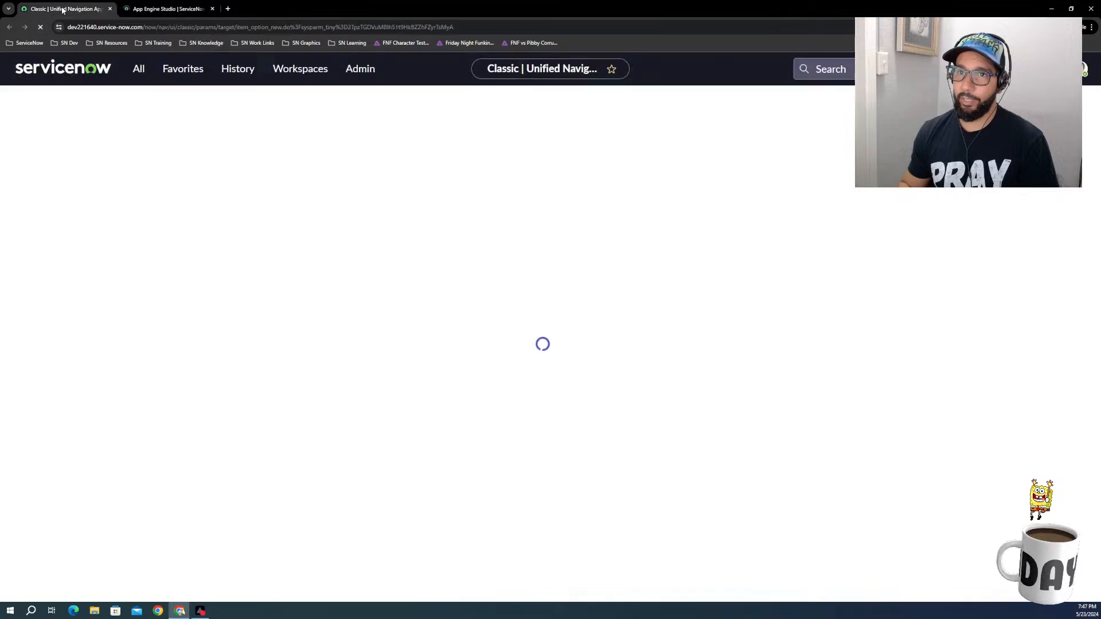
left_click(150, 9)
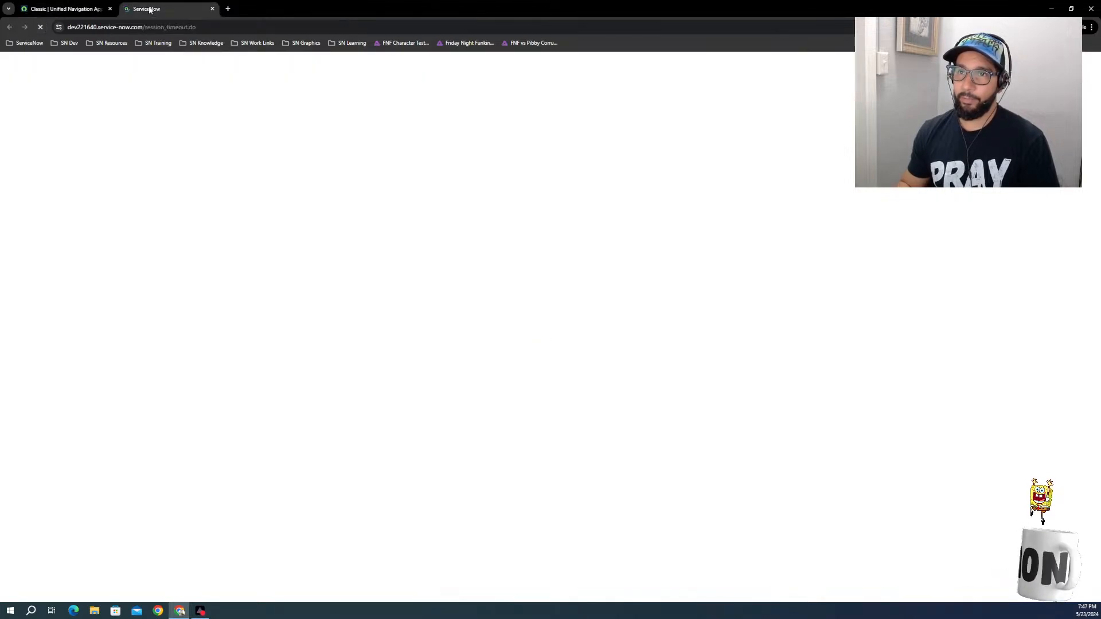
left_click(57, 10)
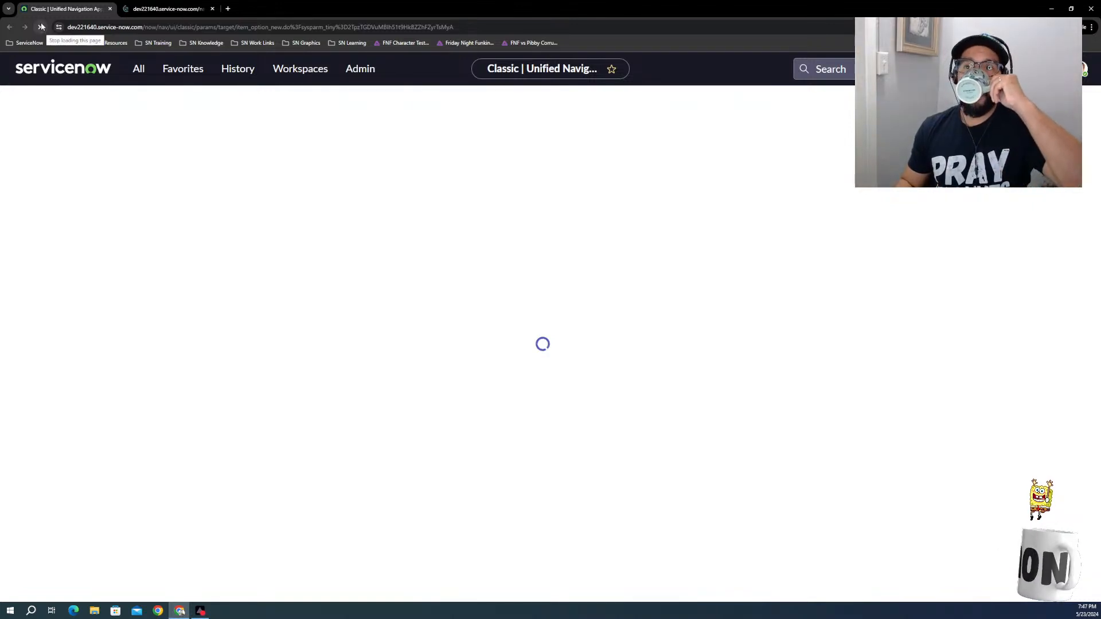
left_click(179, 8)
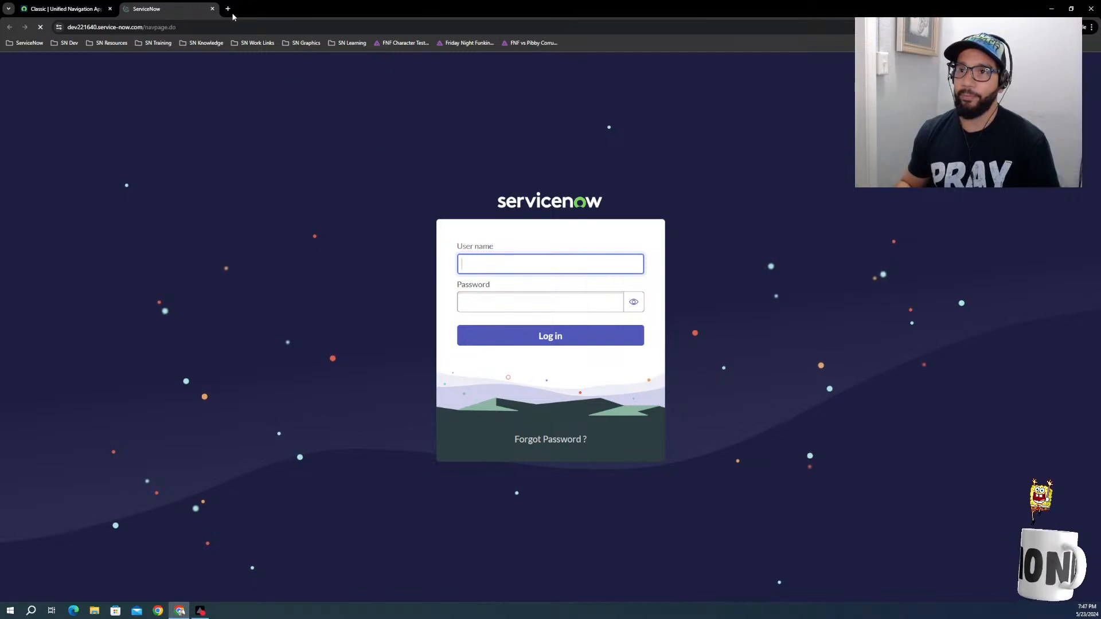
Step: Open the ServiceNow Developer site in a new page and sign in with the account email and password
left_click(228, 9)
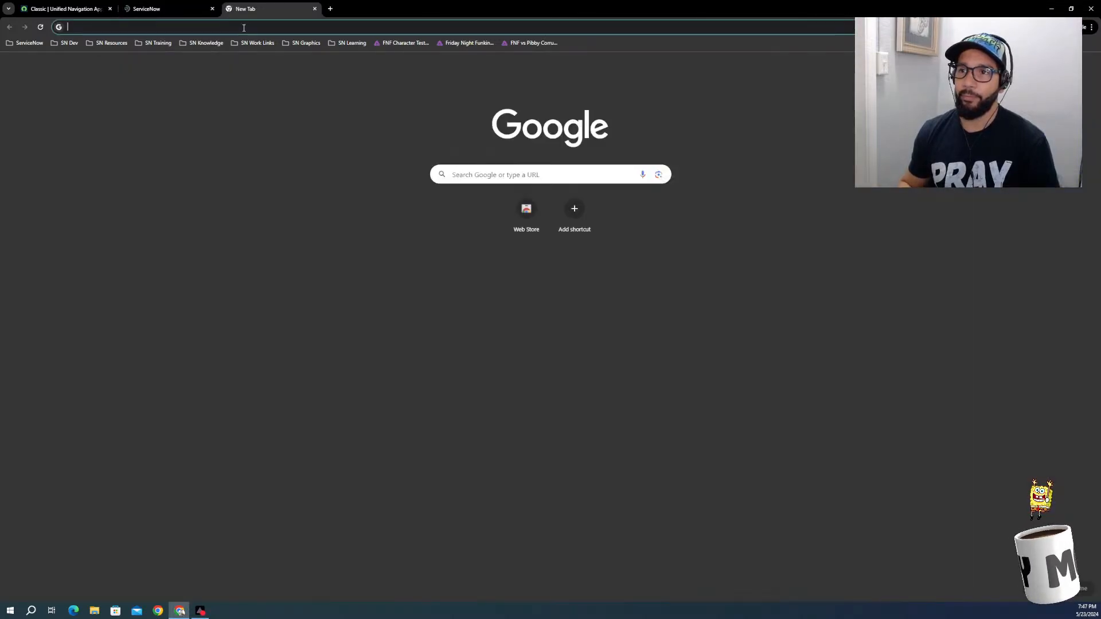
left_click(244, 27)
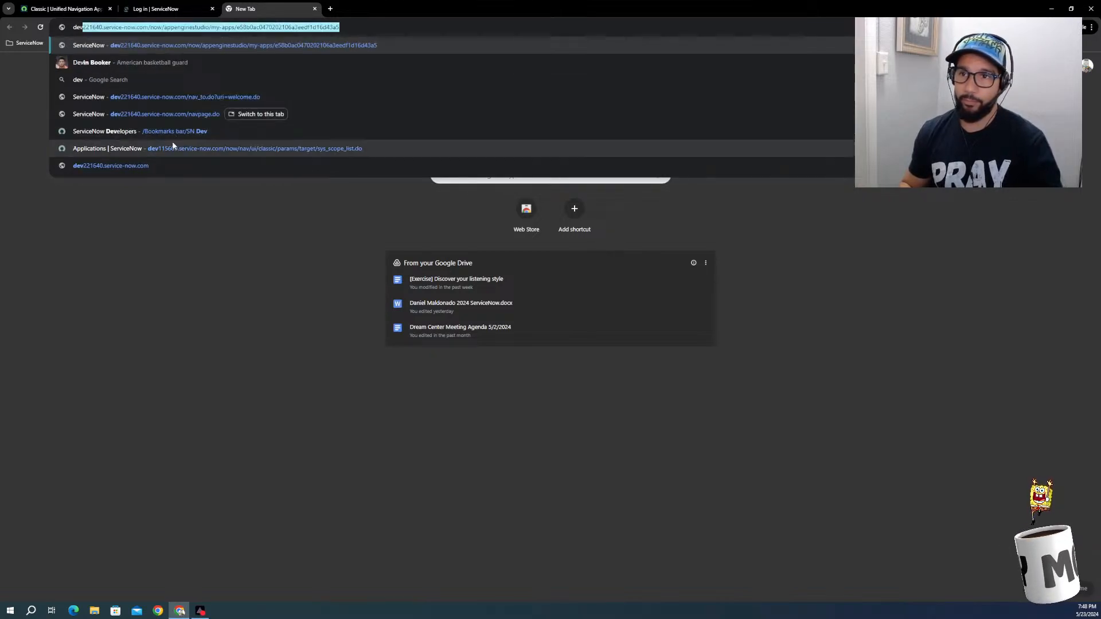
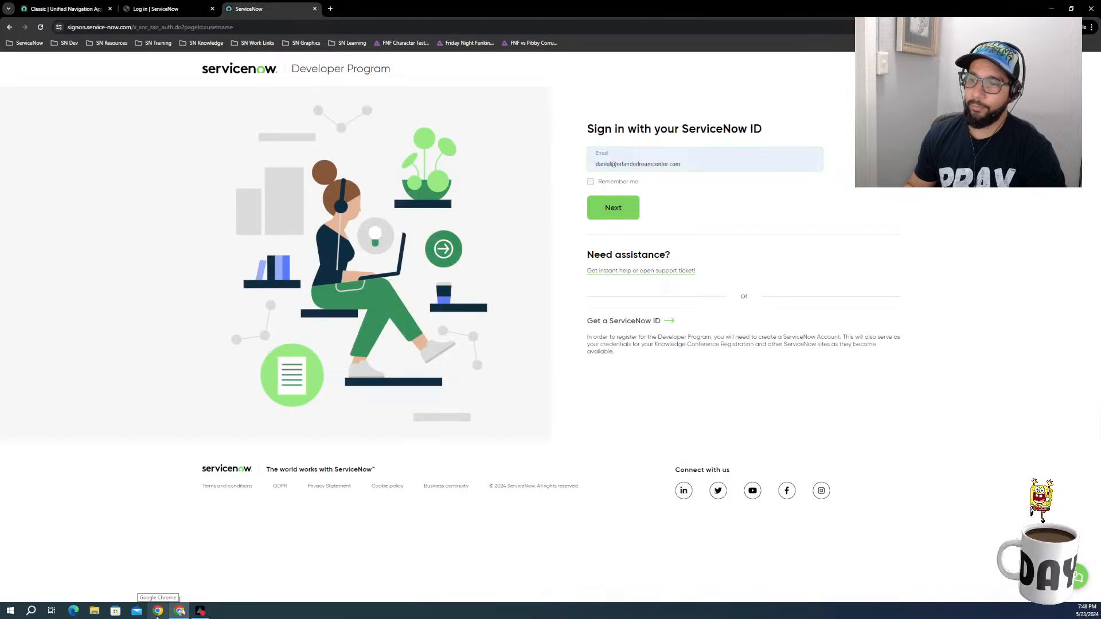
left_click(627, 218)
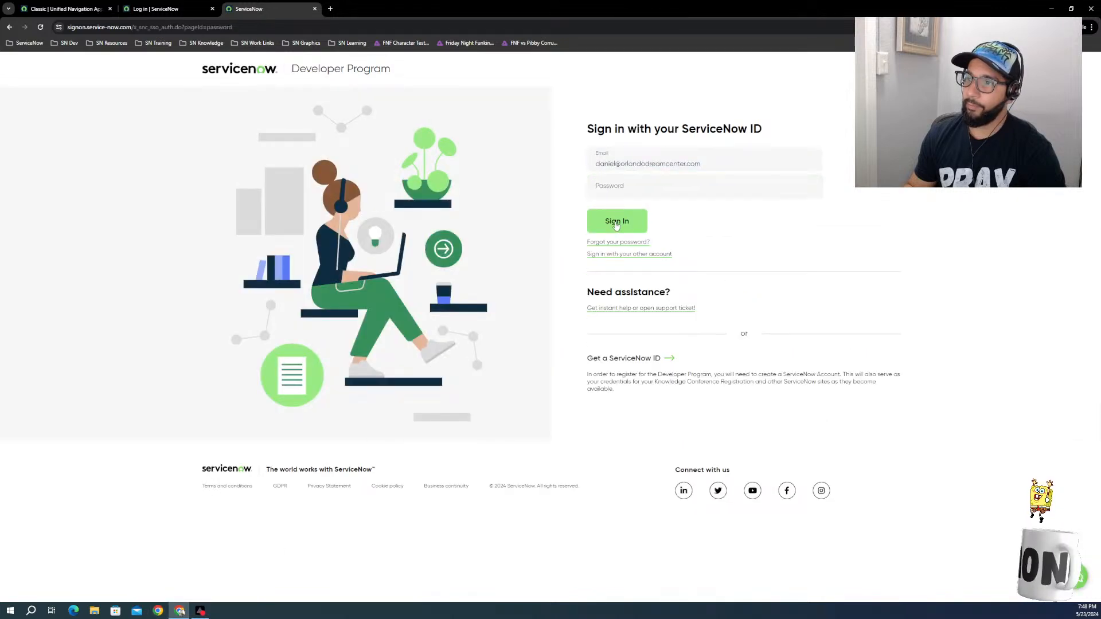
key("Return")
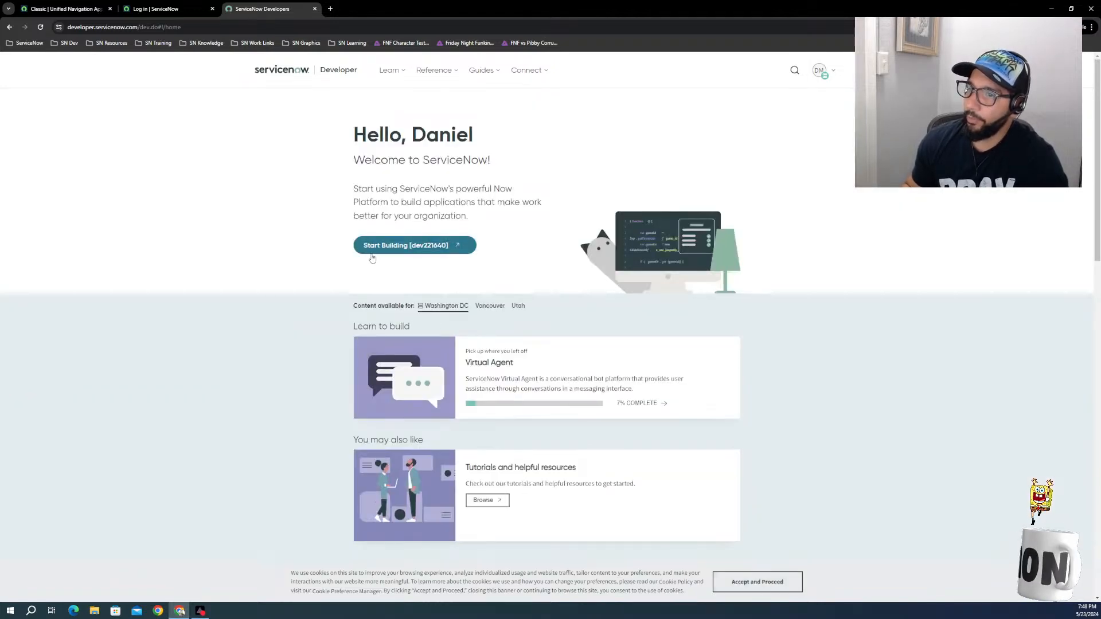
Step: Launch the dev221640 instance from the developer home page and close the leftover ServiceNow login page
left_click(405, 246)
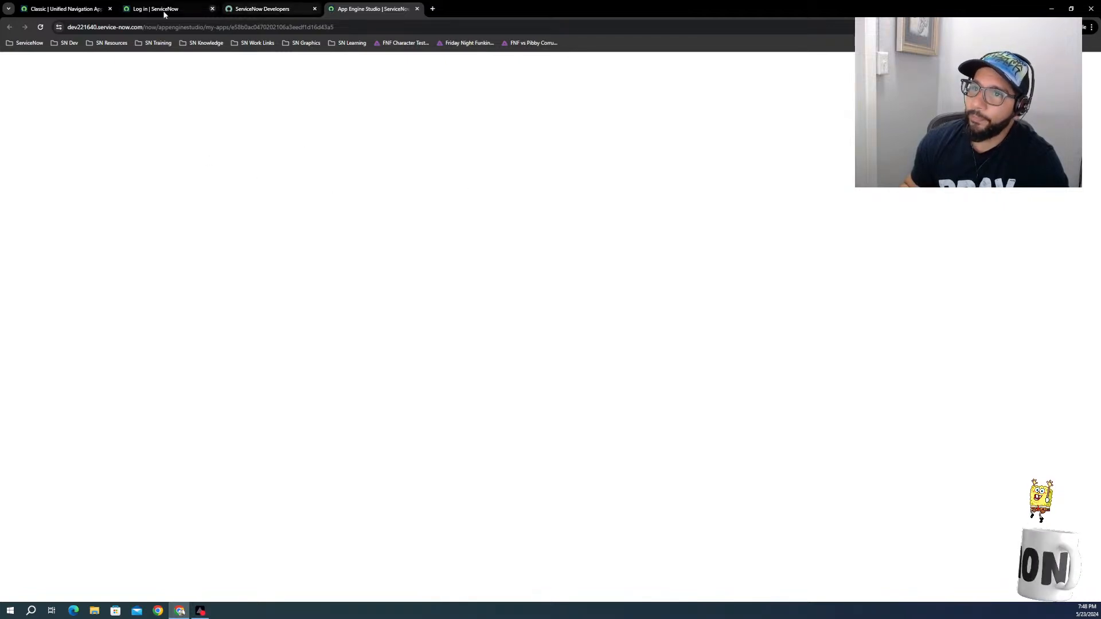
left_click(60, 10)
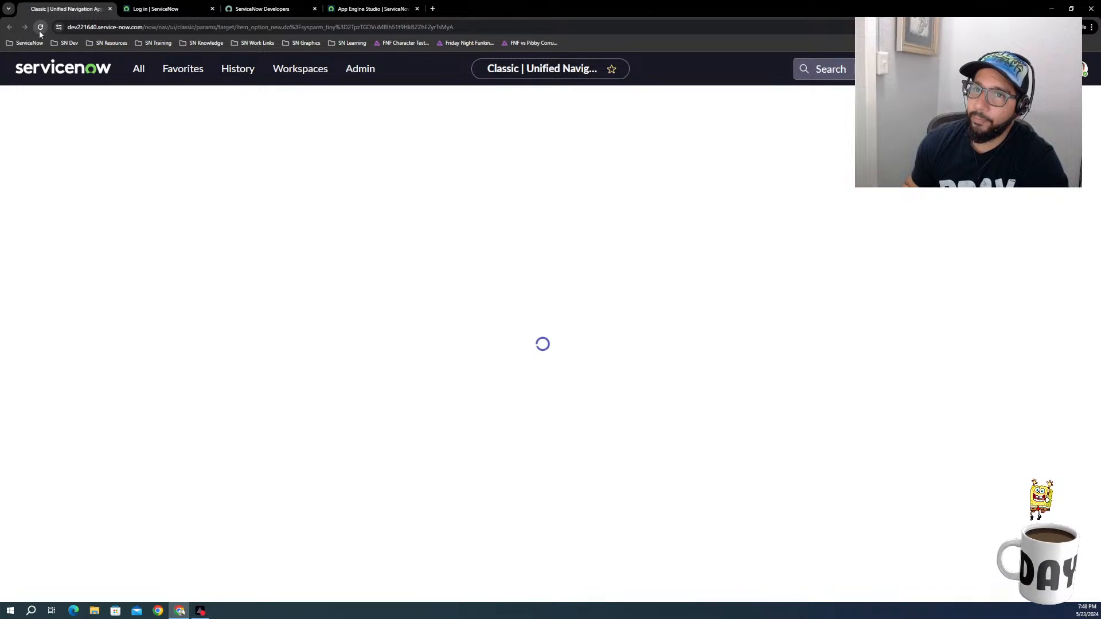
left_click(173, 10)
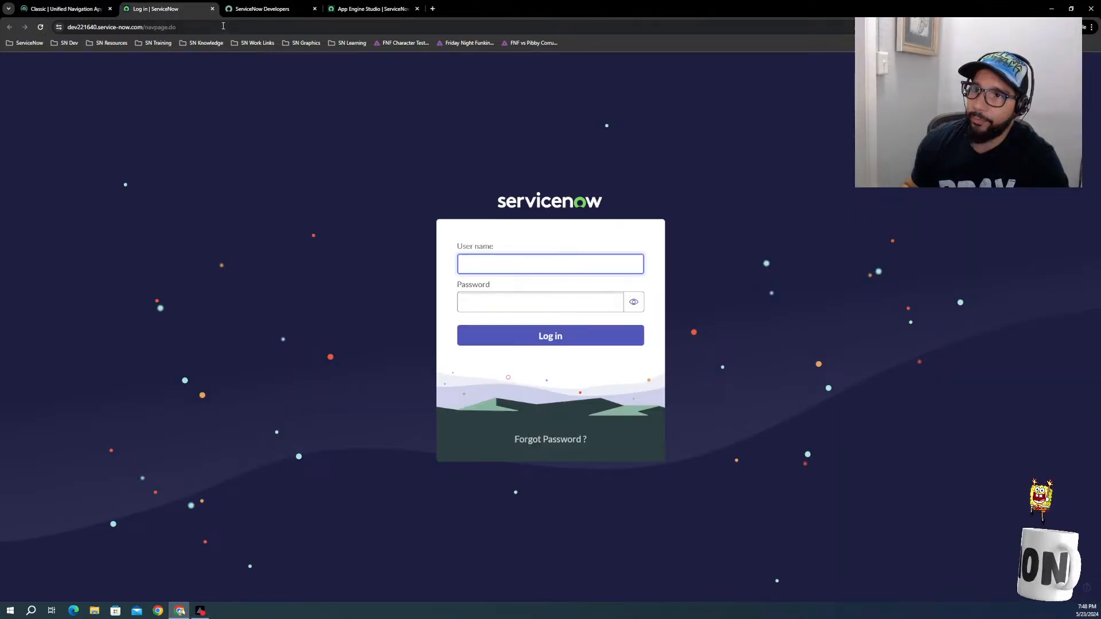
left_click(212, 9)
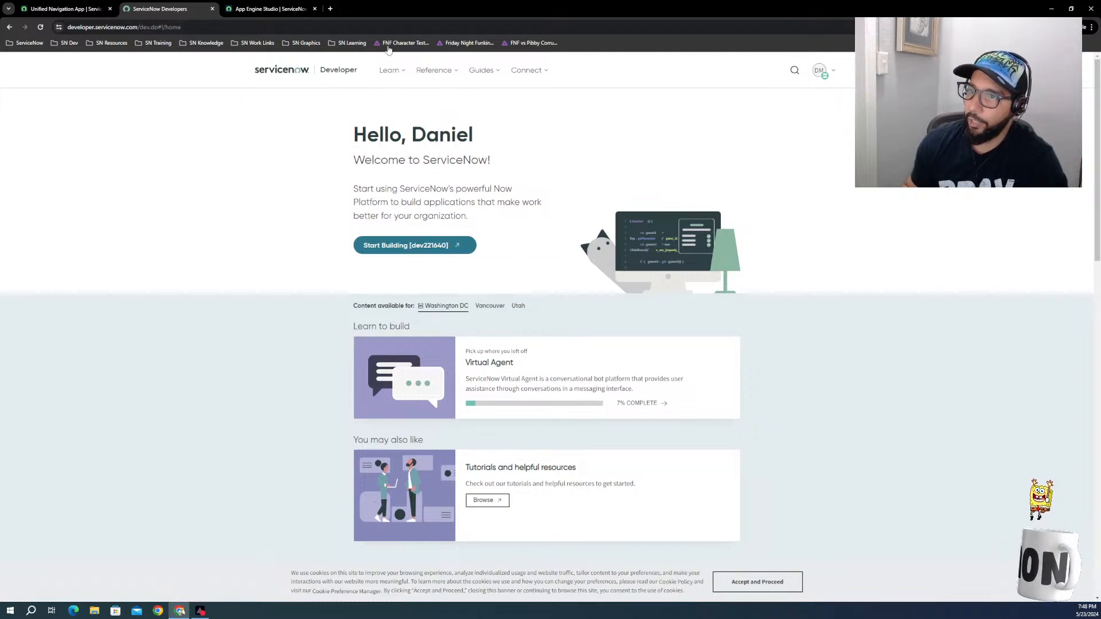
Step: Check the Hot Tracks app in App Engine Studio and return to the variable's page
left_click(272, 9)
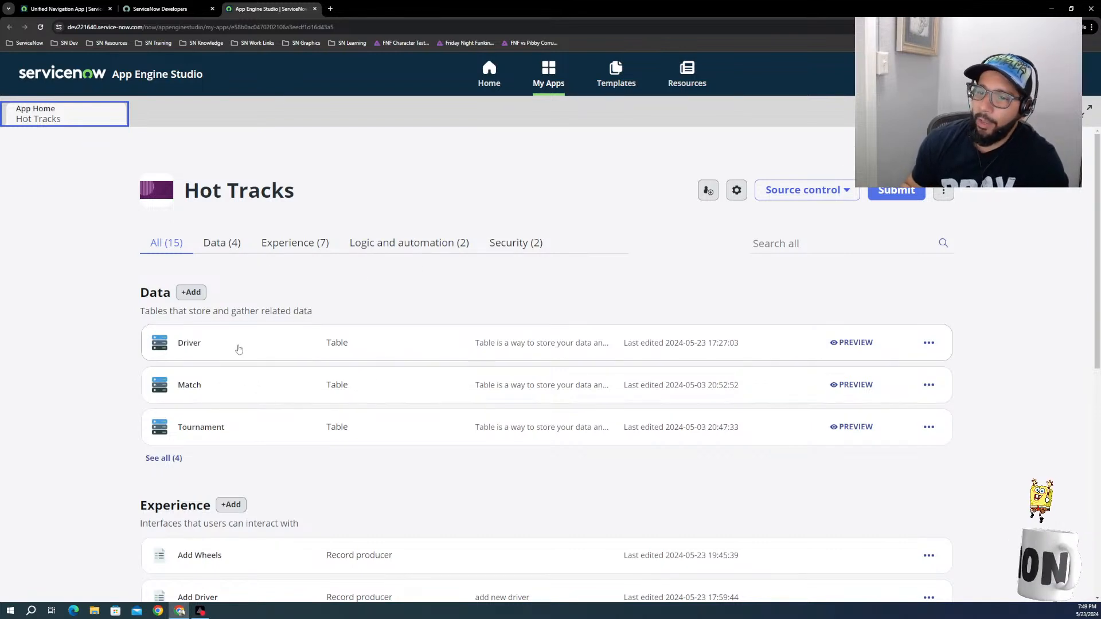
left_click(160, 9)
left_click(77, 9)
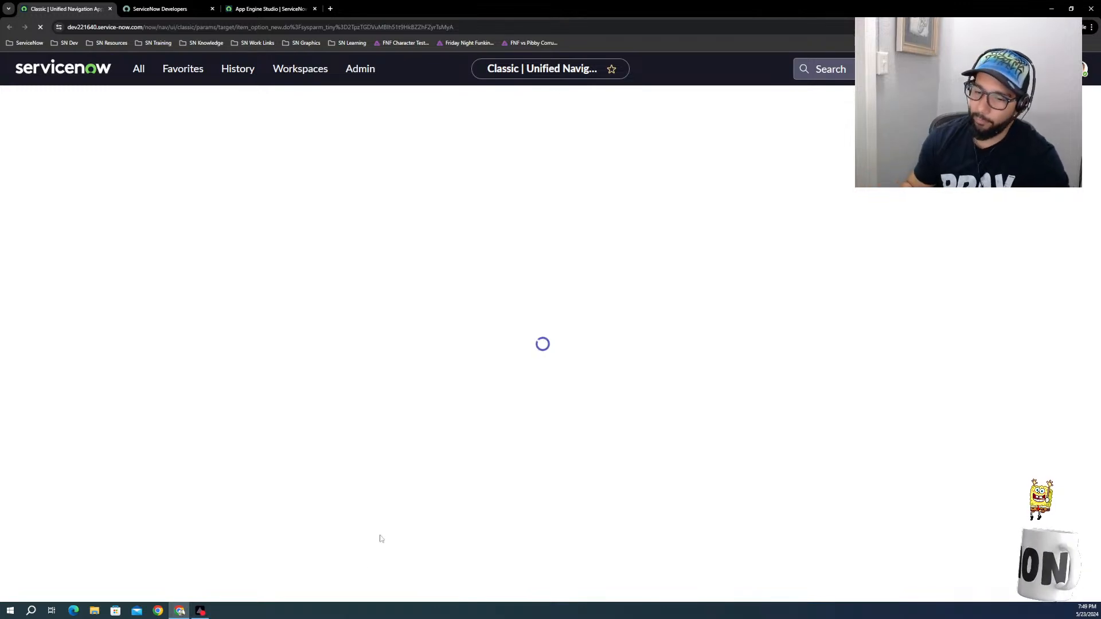
left_click(199, 611)
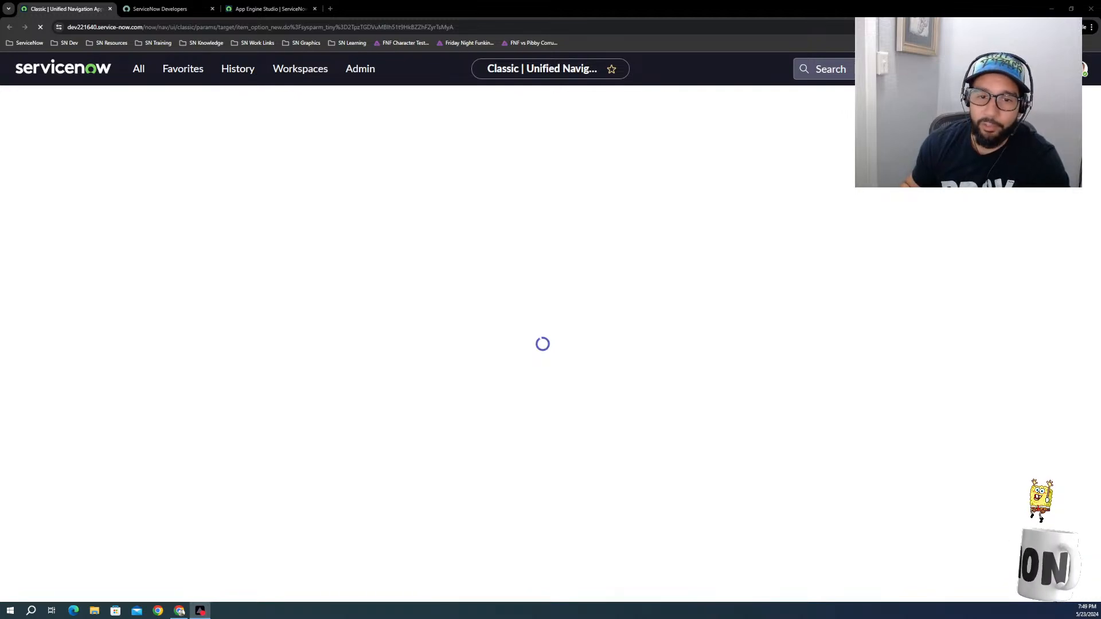
Step: Filter the ServiceNow application navigator by "maintain" and open Maintain Items to list the catalog items
left_click(140, 69)
left_click(137, 71)
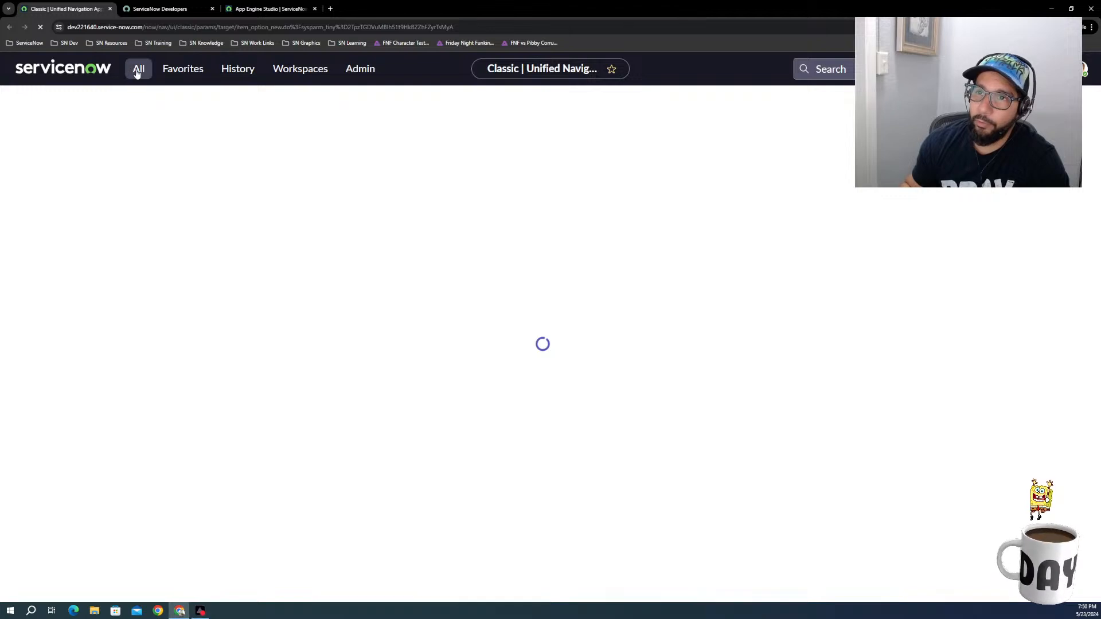
left_click(146, 70)
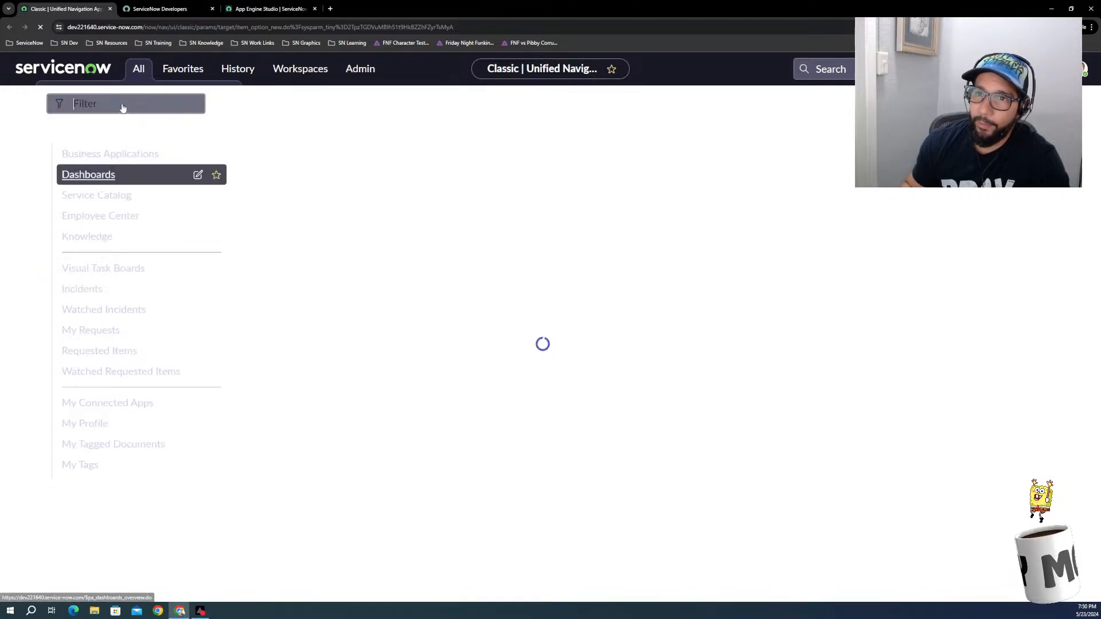
left_click(144, 71)
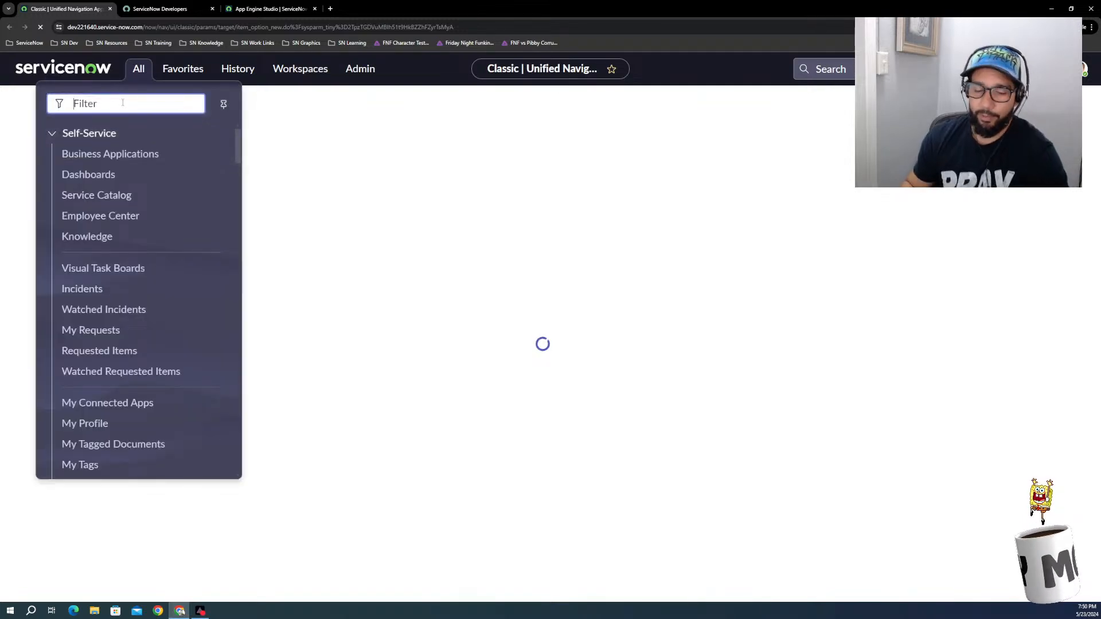
type("maintain")
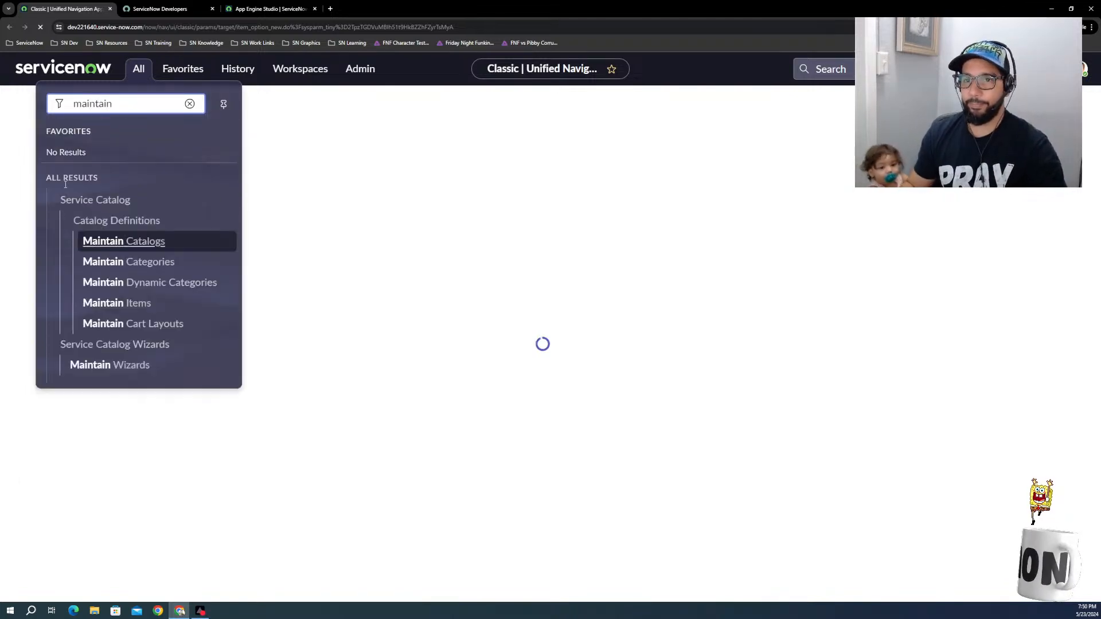
left_click(129, 304)
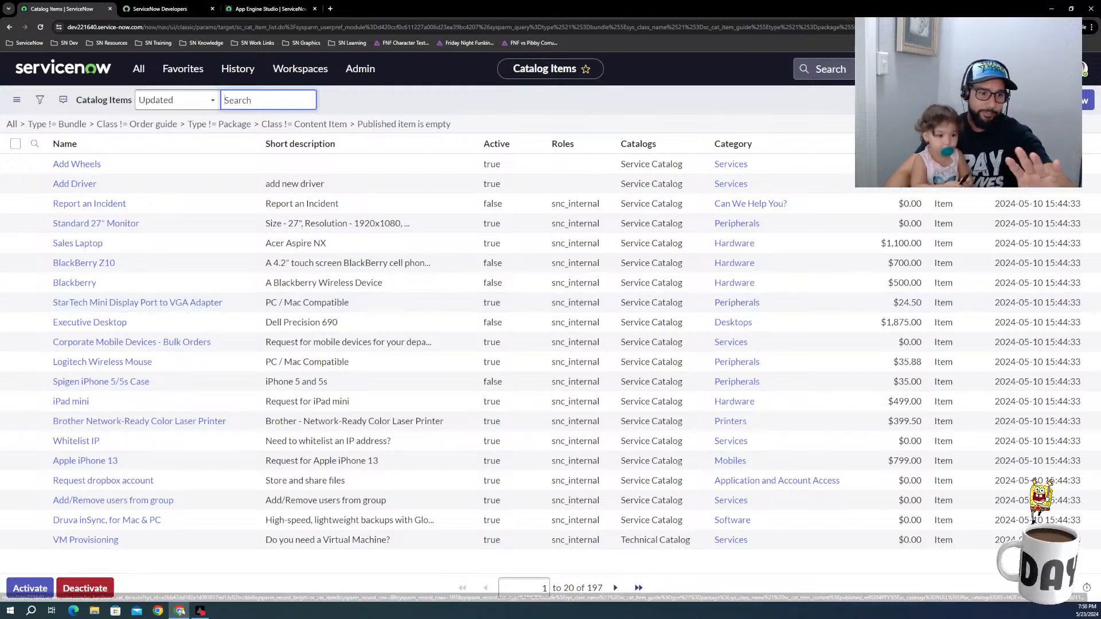
key("alt+Tab")
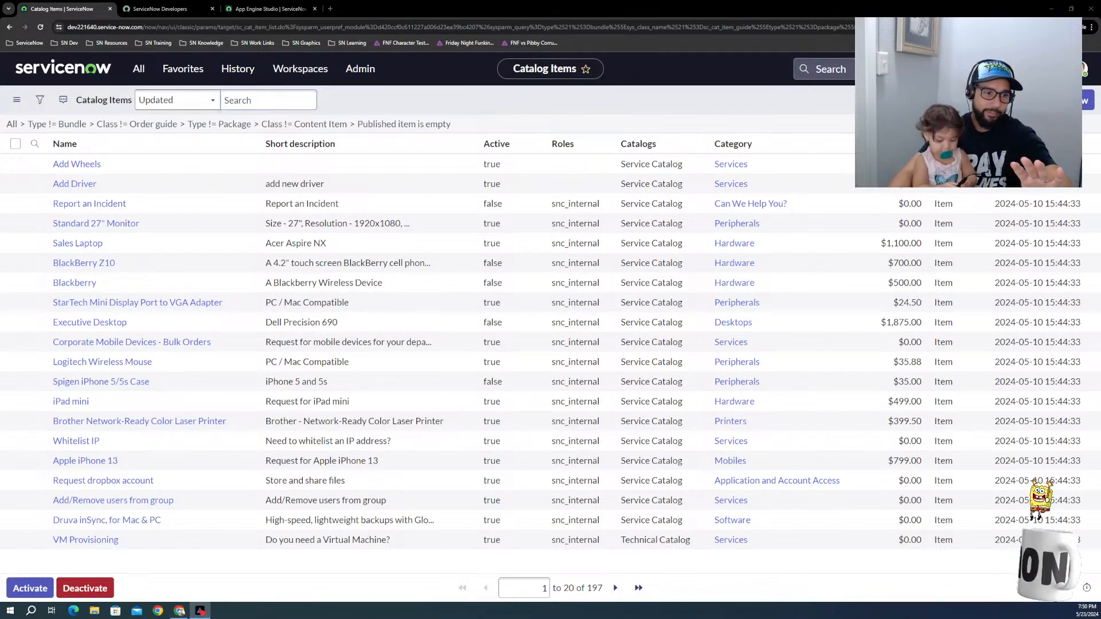
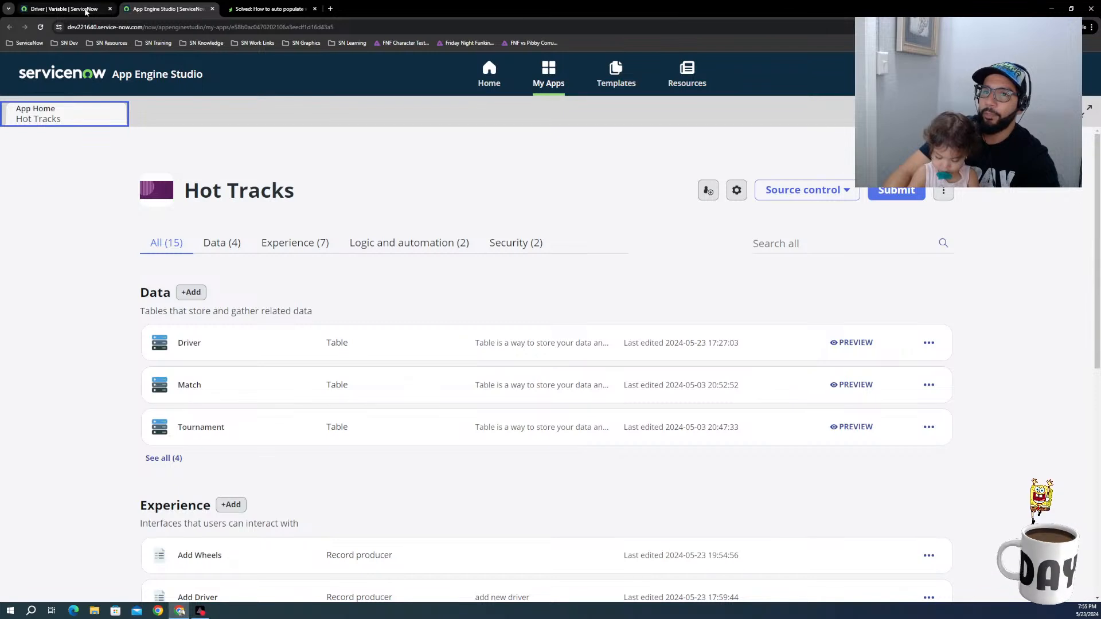
Step: Return to the recently visited Catalog Items list and open the Add Wheels record producer
left_click(86, 9)
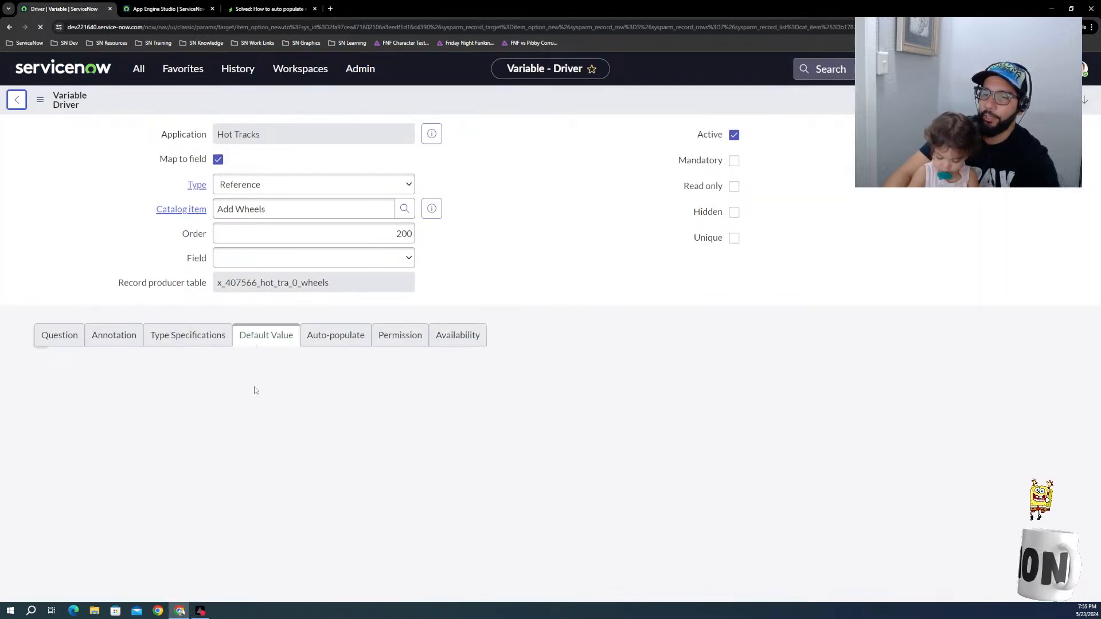
left_click(16, 102)
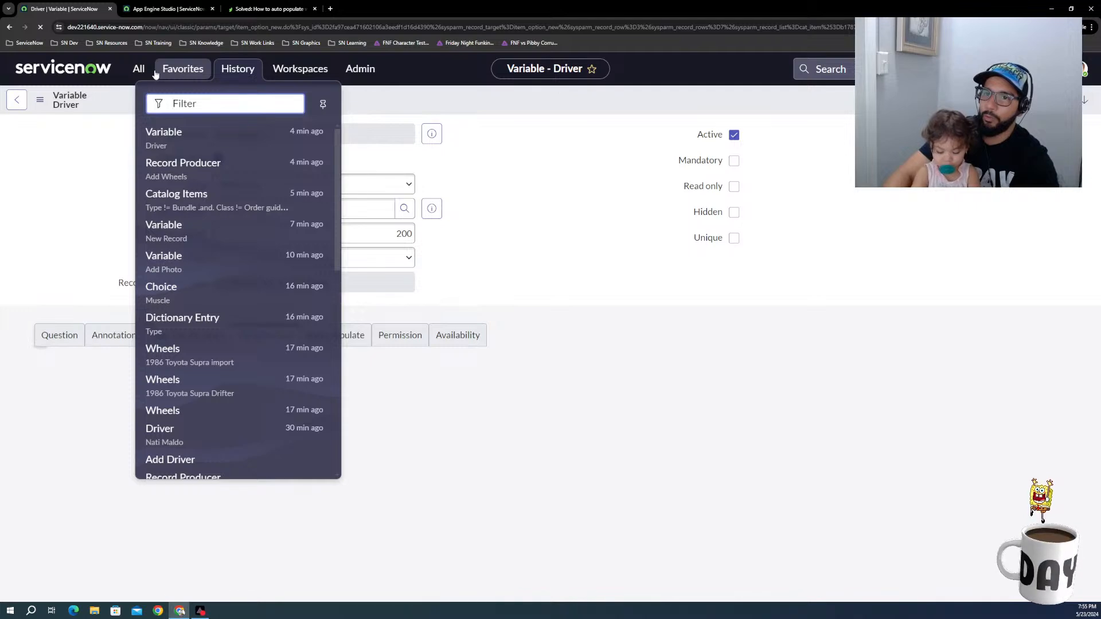
left_click(187, 198)
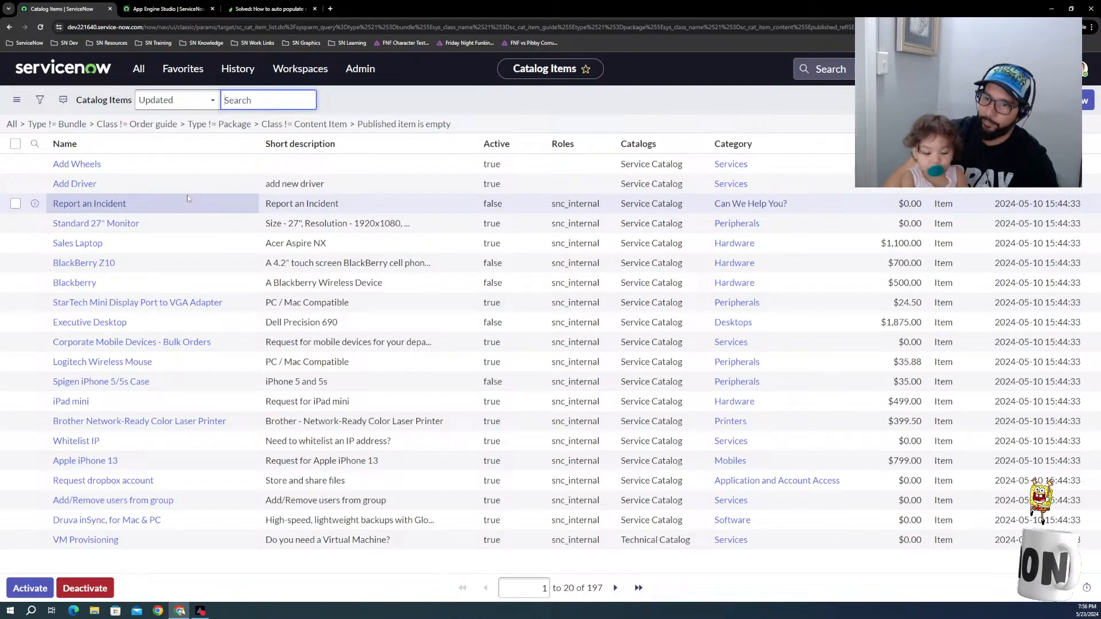
left_click(87, 166)
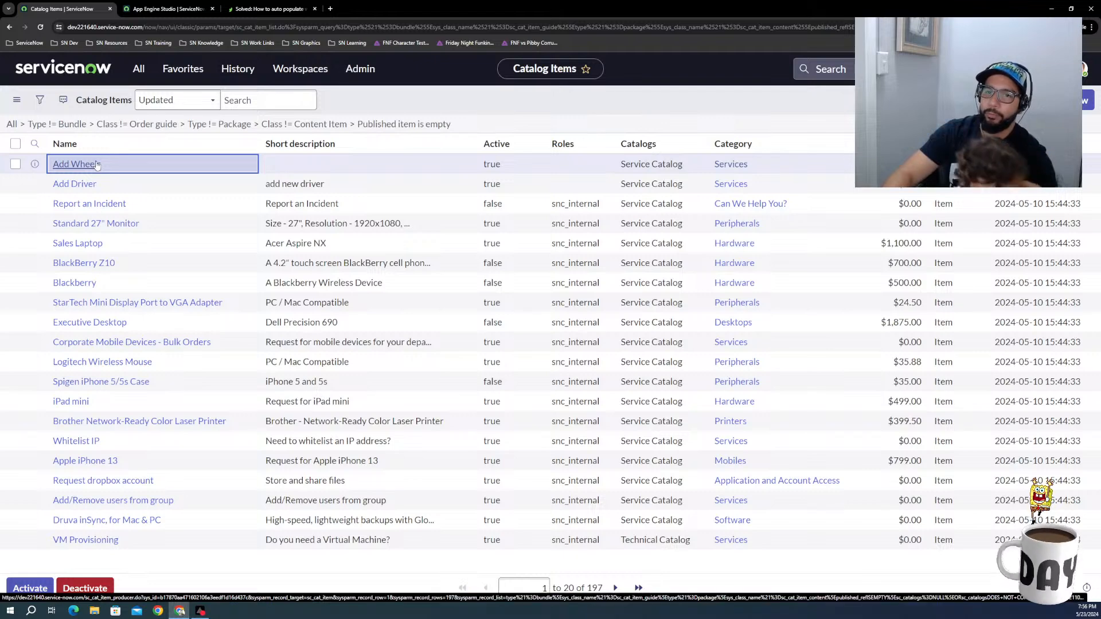
left_click(97, 165)
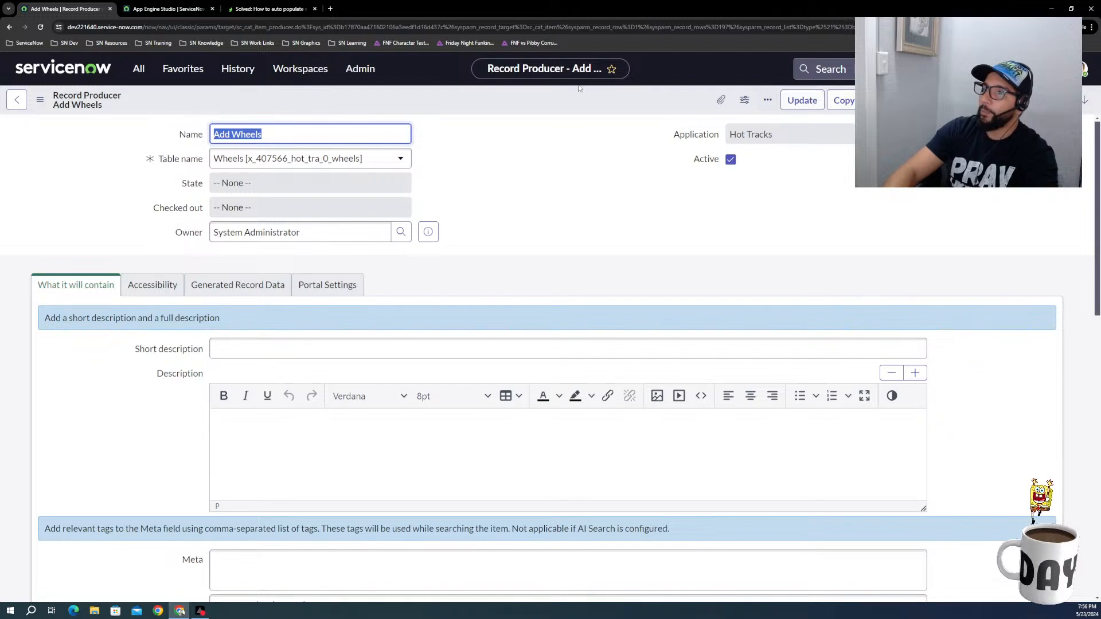
Step: Add the Add Wheels record producer to the favorites and open its catalog form to try it out
left_click(612, 68)
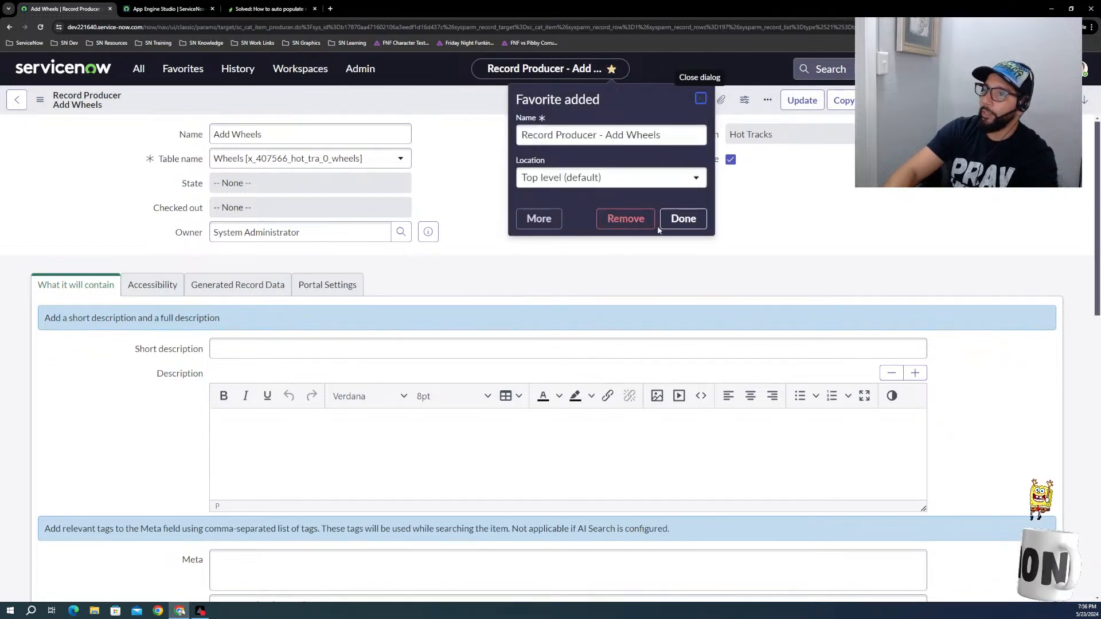
left_click(676, 224)
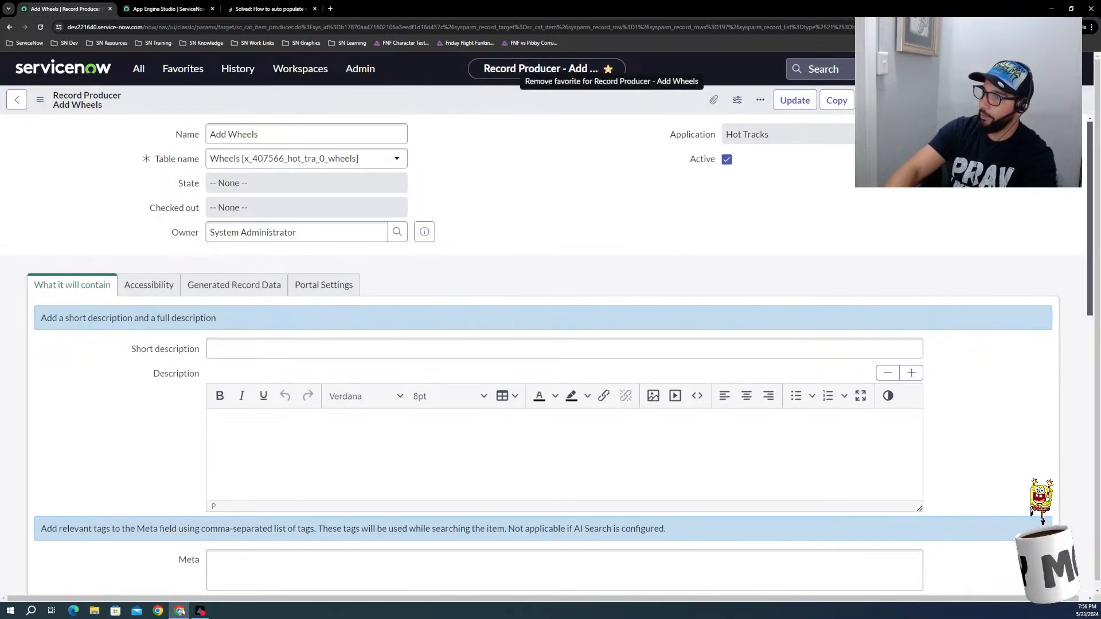
left_click(873, 100)
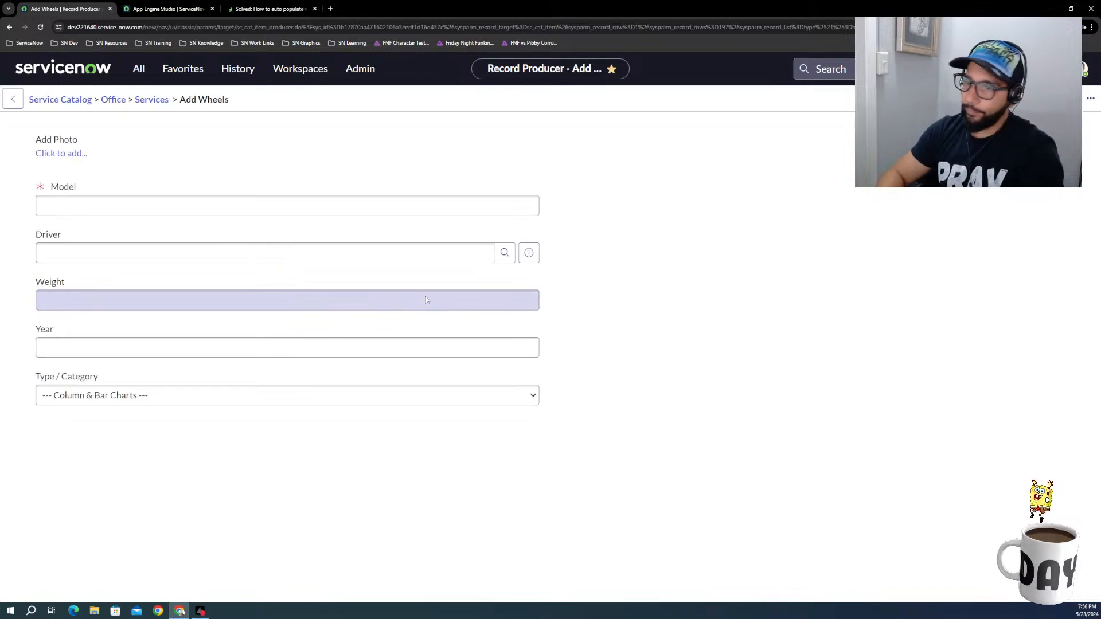
Step: Enter Ford Focus as the model, check the Driver field's lookup list, and close the list without choosing a driver
left_click(143, 201)
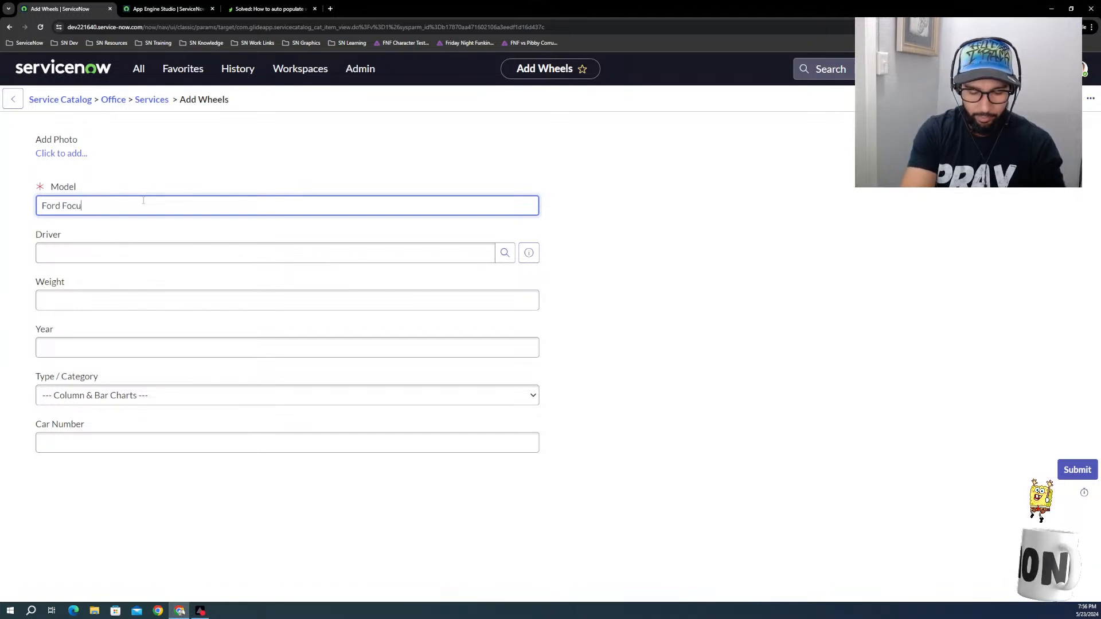
left_click(108, 254)
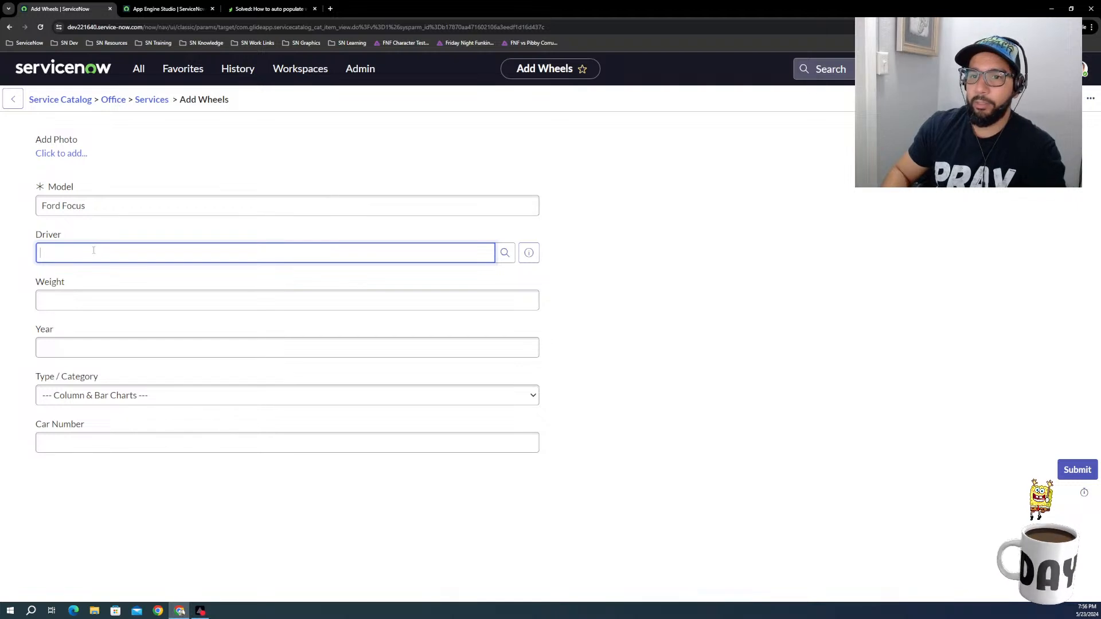
left_click(529, 253)
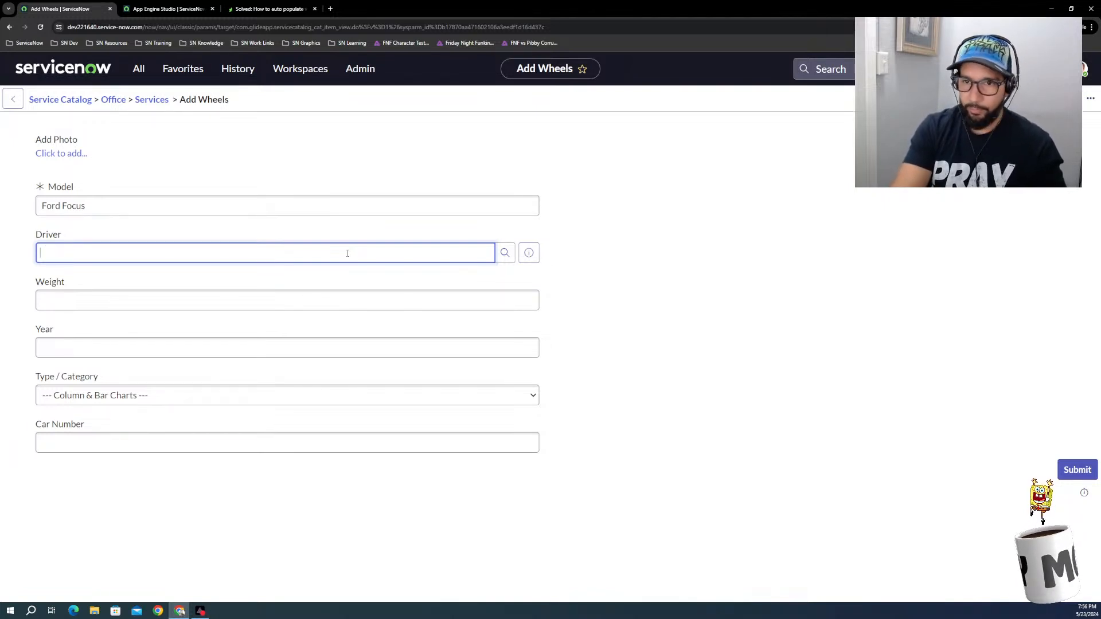
left_click(505, 253)
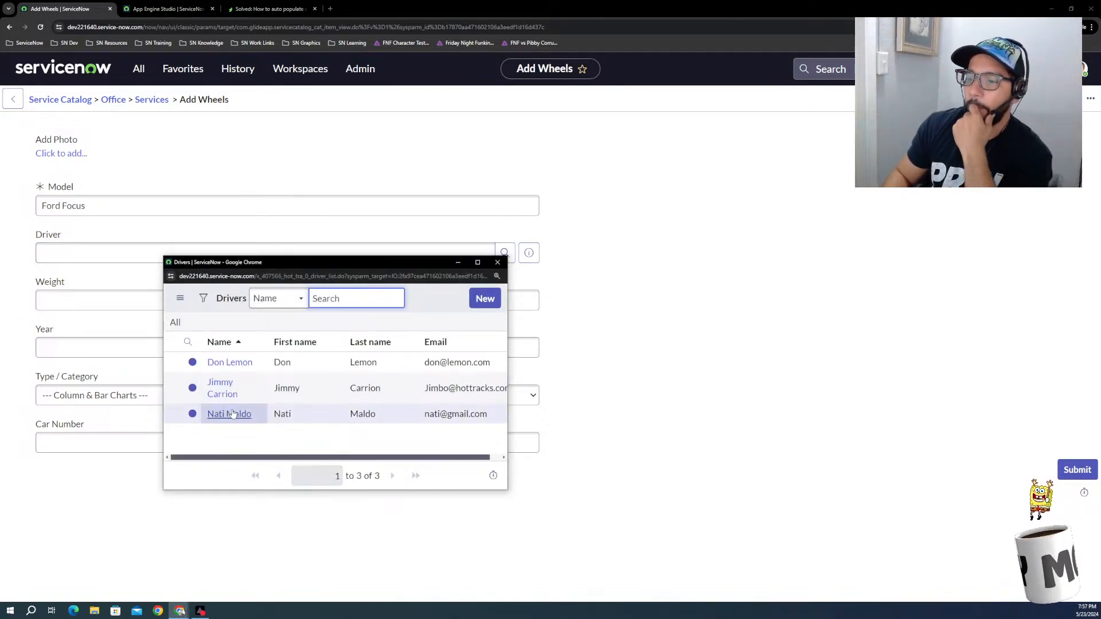
left_click(498, 263)
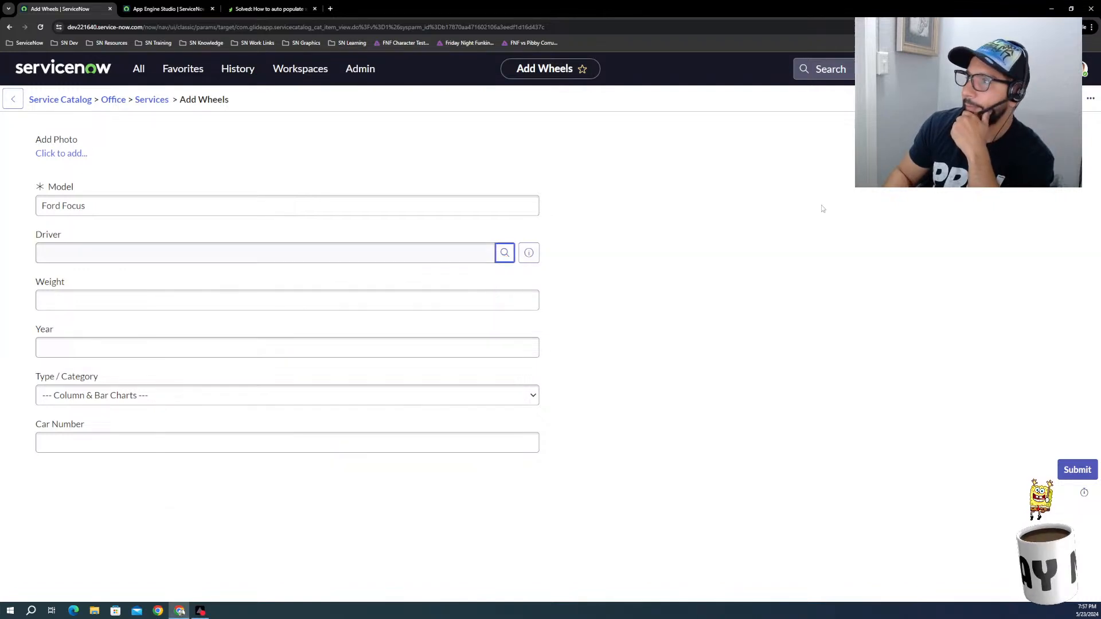
Step: Search the users for "nat" and impersonate the user account that matches one of the listed drivers
left_click(1090, 72)
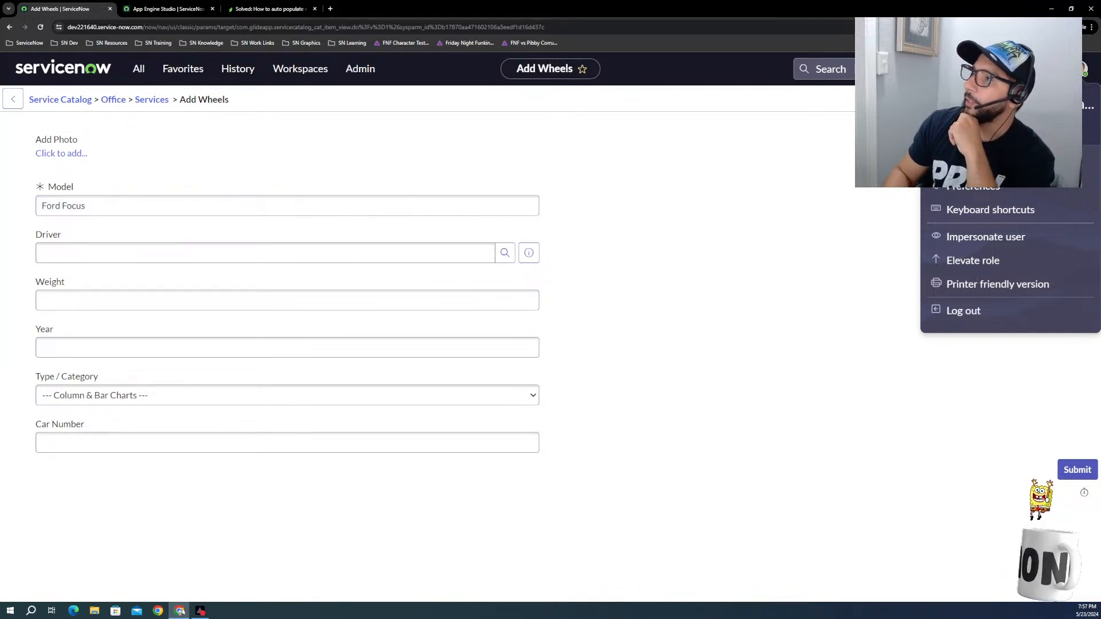
left_click(1083, 73)
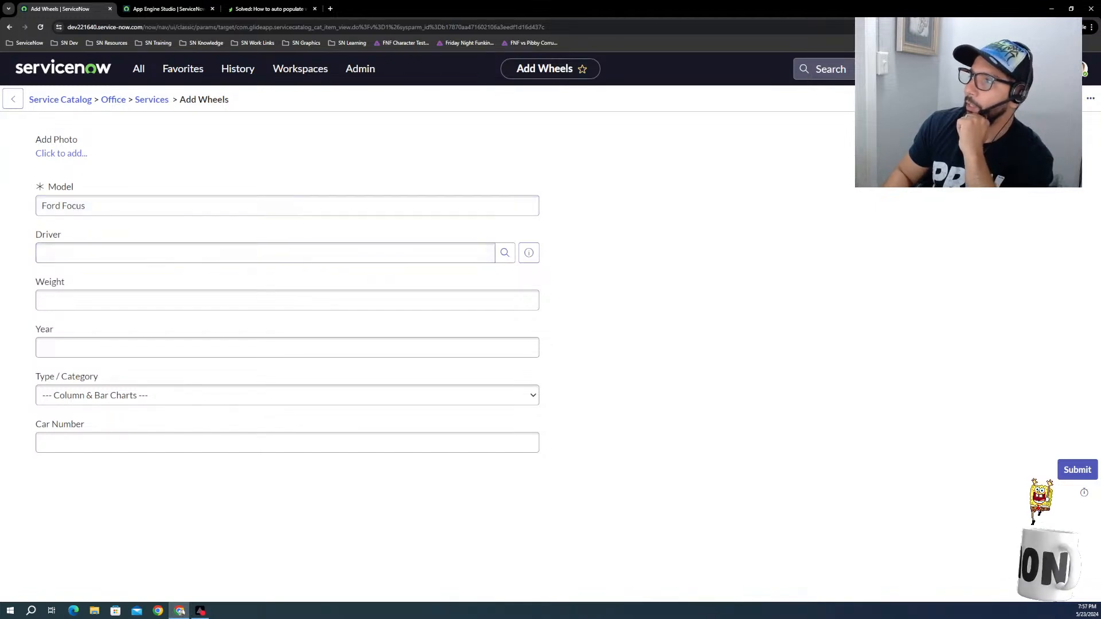
left_click(1084, 70)
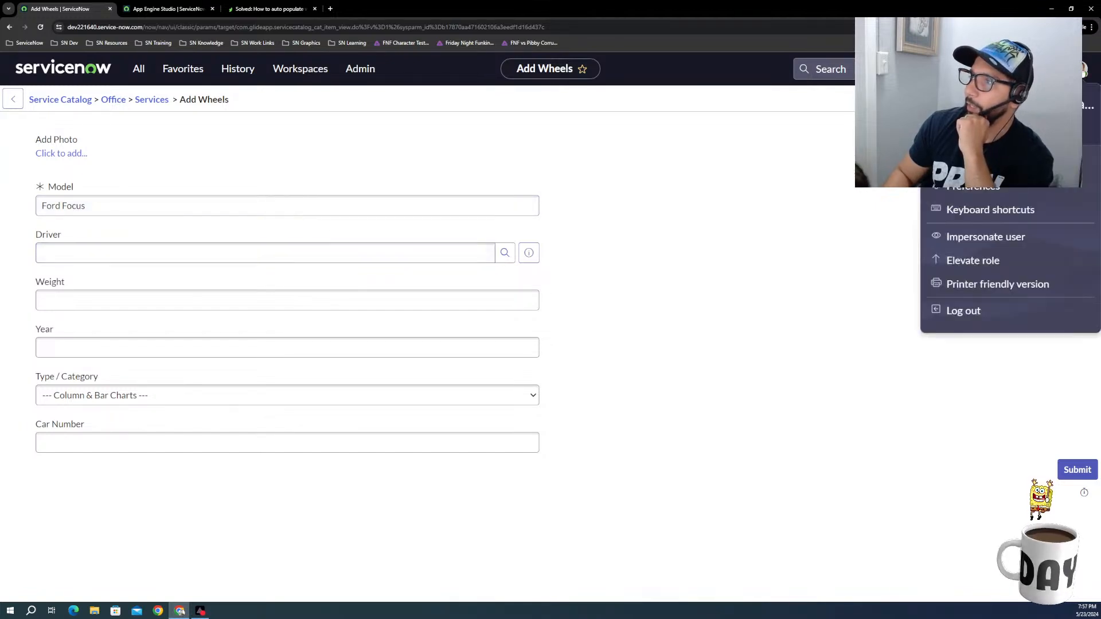
left_click(967, 238)
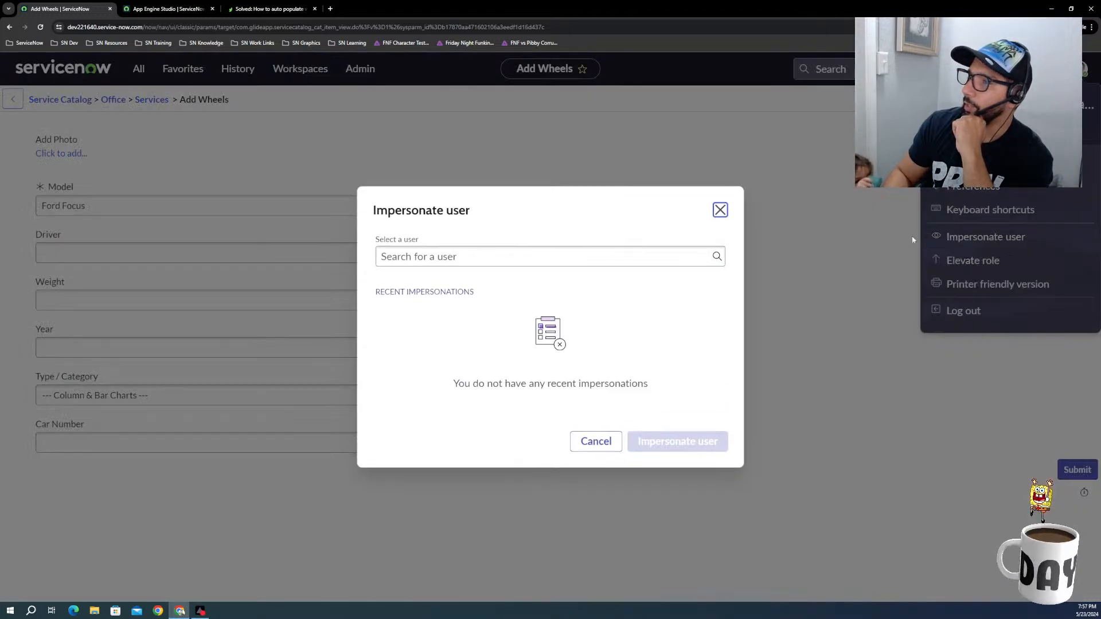
left_click(512, 252)
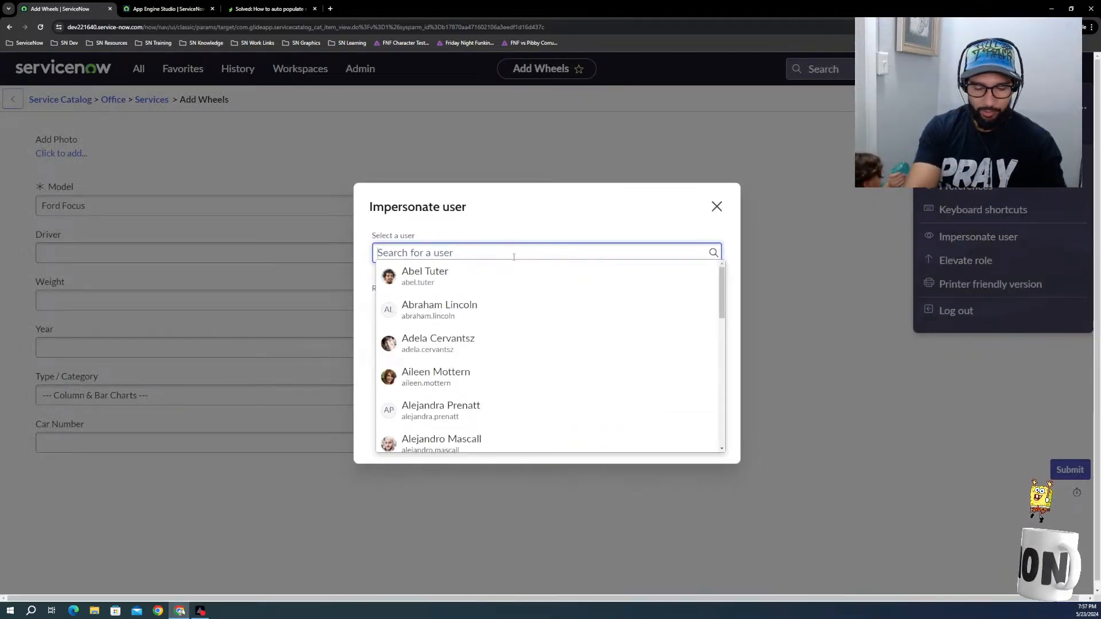
type("nat")
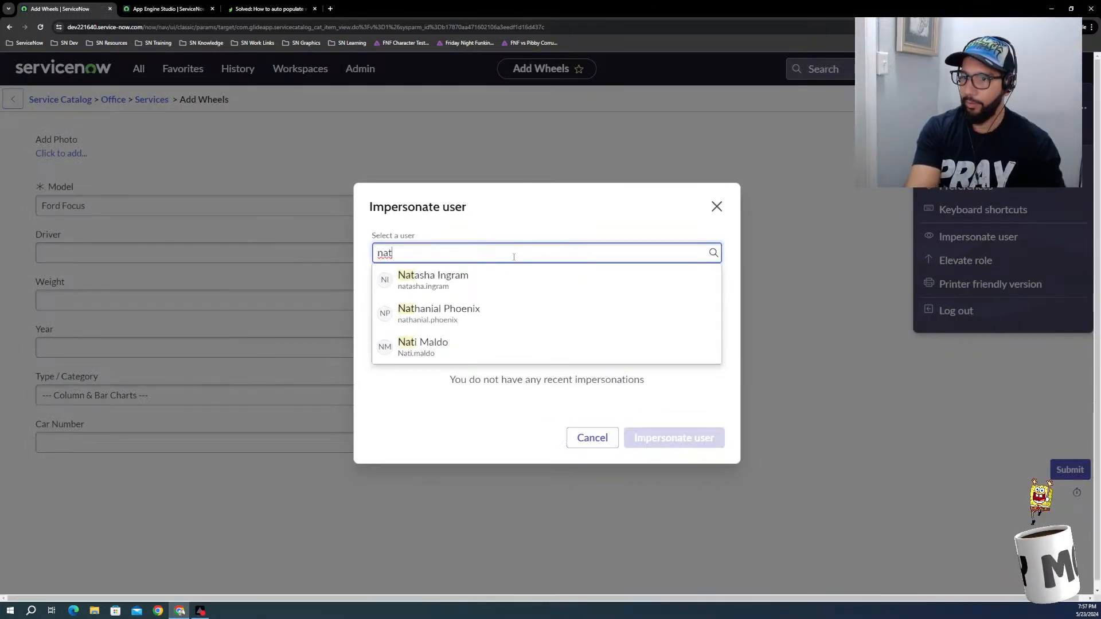
left_click(421, 346)
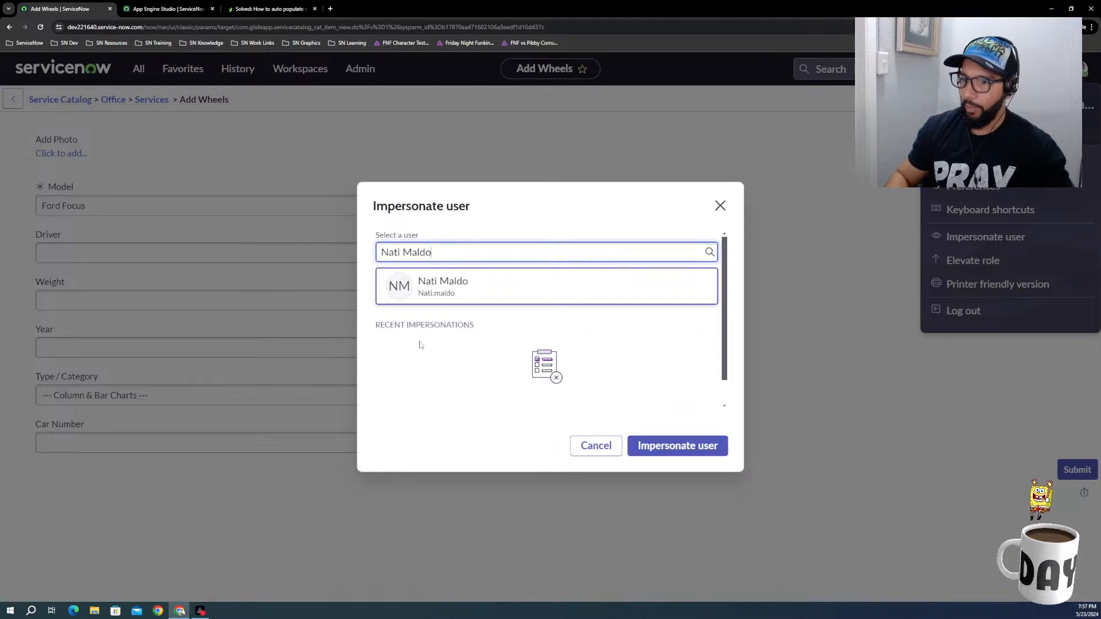
left_click(688, 447)
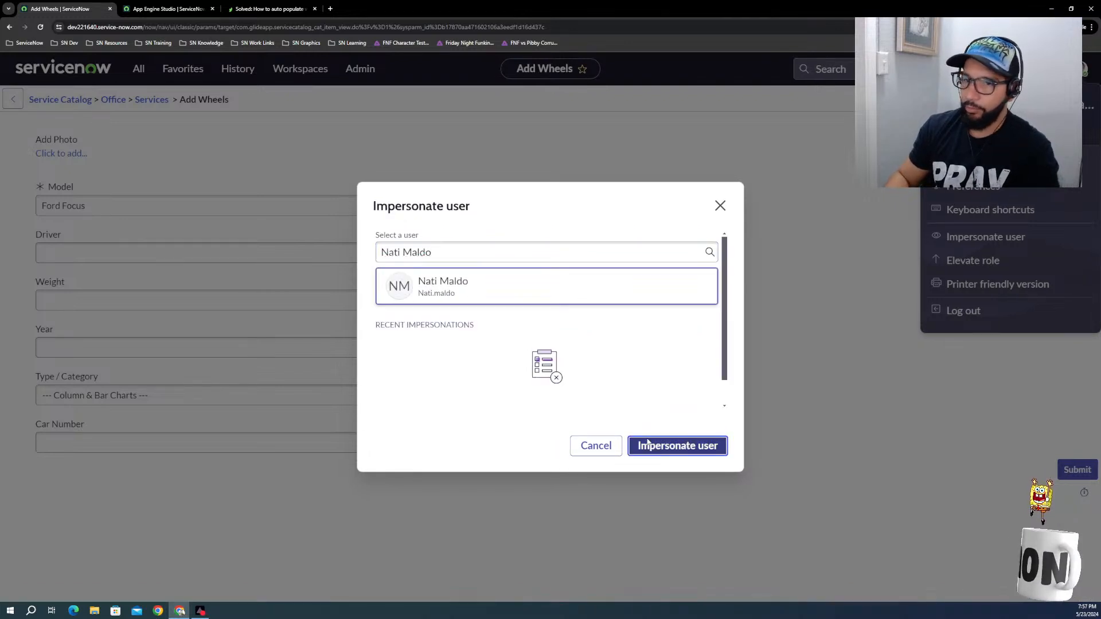
left_click(588, 82)
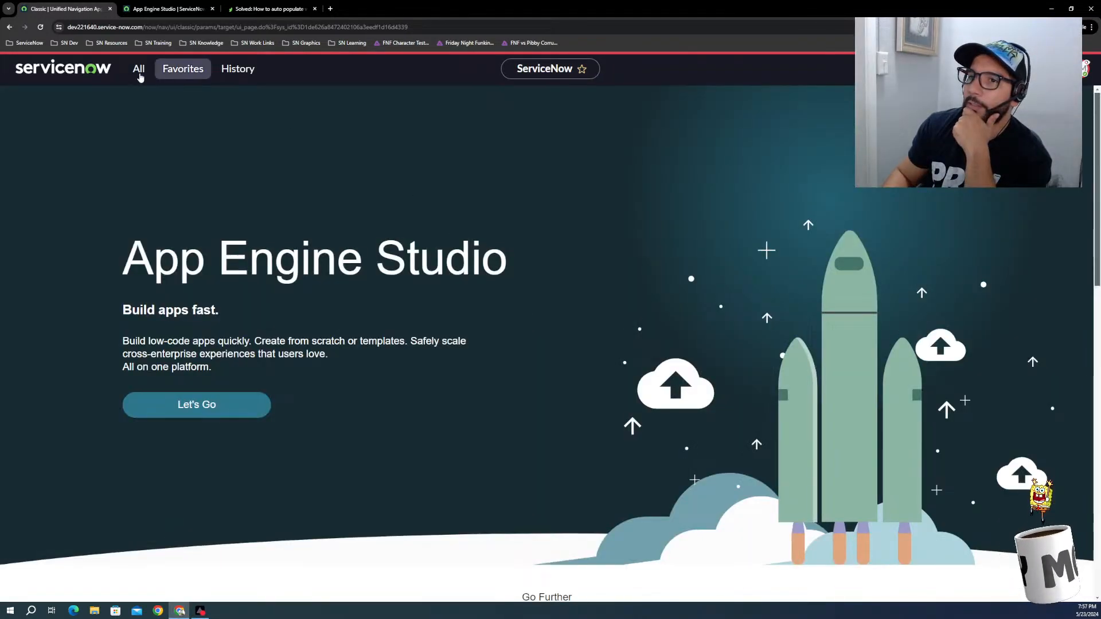
Step: Look through the impersonated user's application navigator, dismiss the introduction dialog, try to launch App Engine Studio, and close its page
left_click(139, 72)
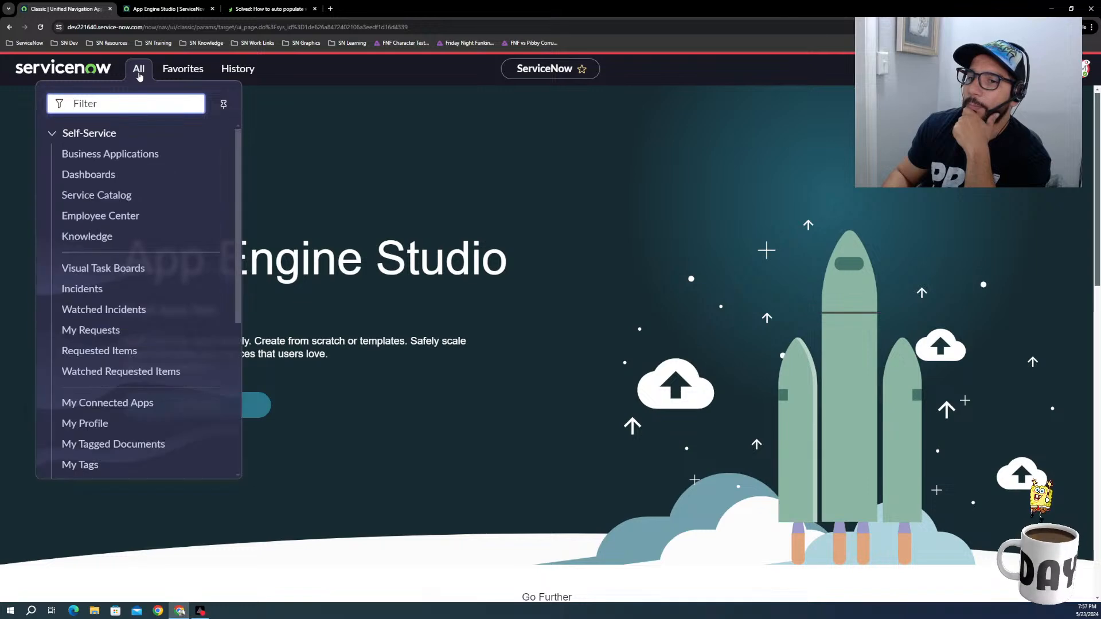
scroll(142, 236, "down", 5)
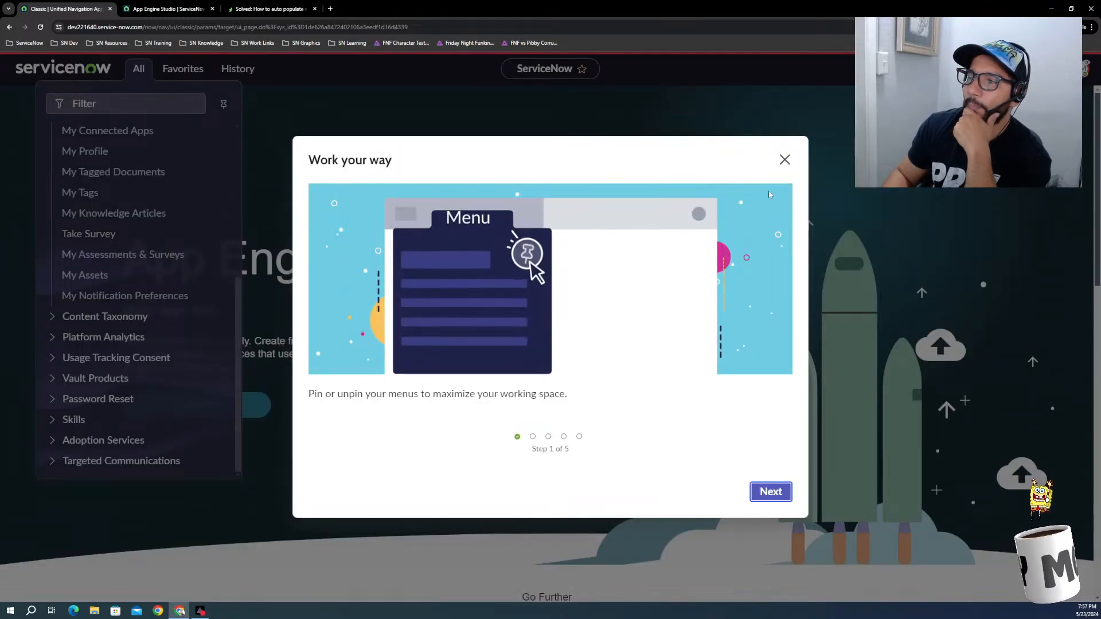
left_click(784, 160)
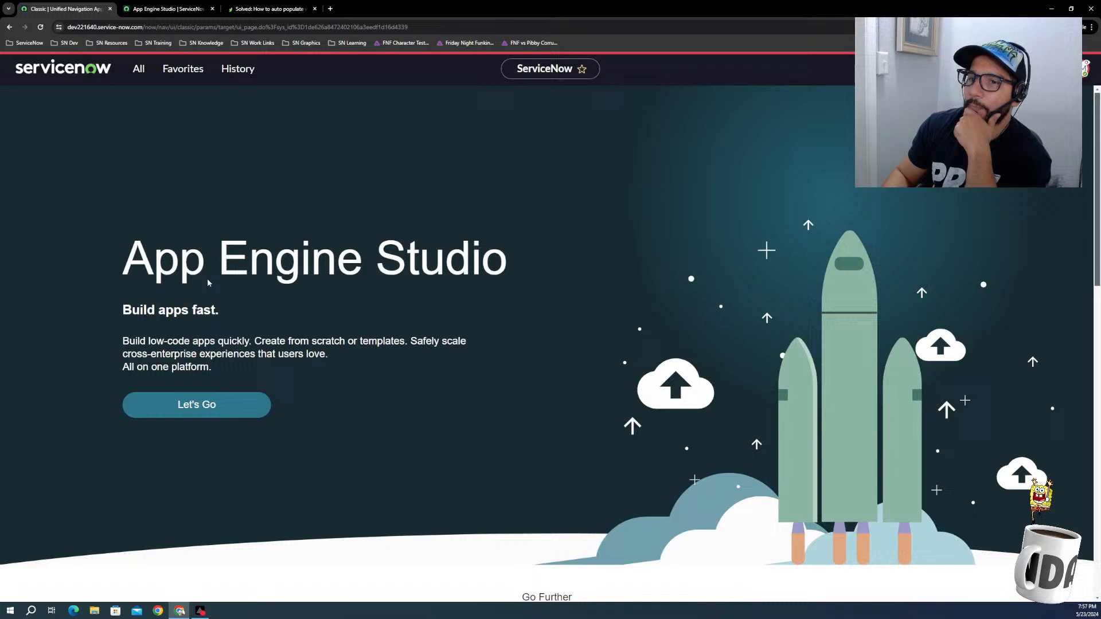
left_click(139, 80)
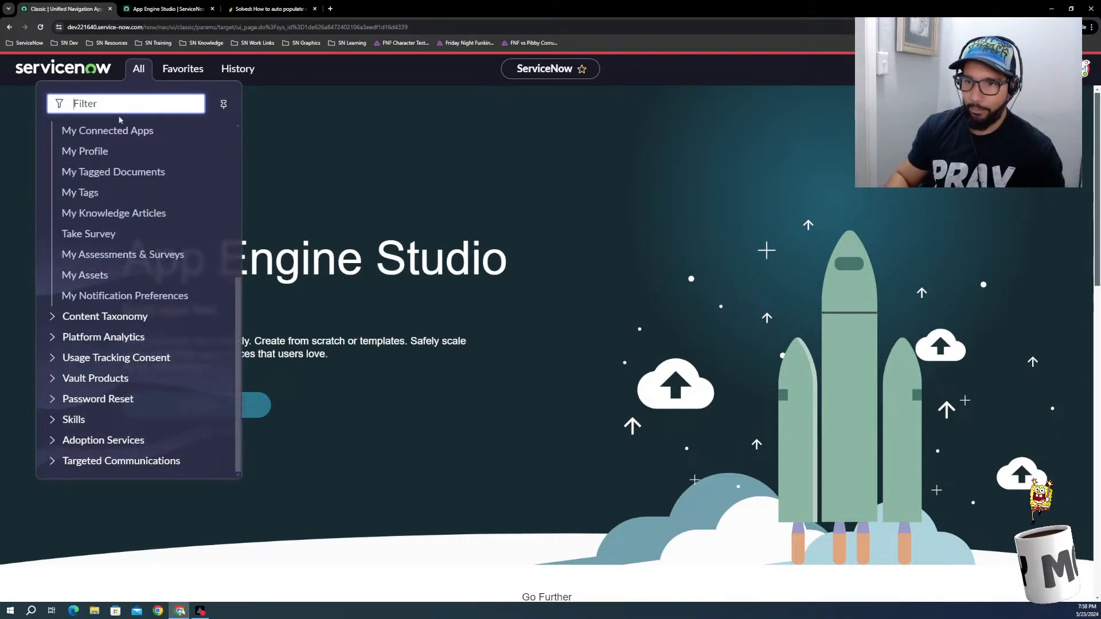
left_click(264, 409)
left_click(264, 409)
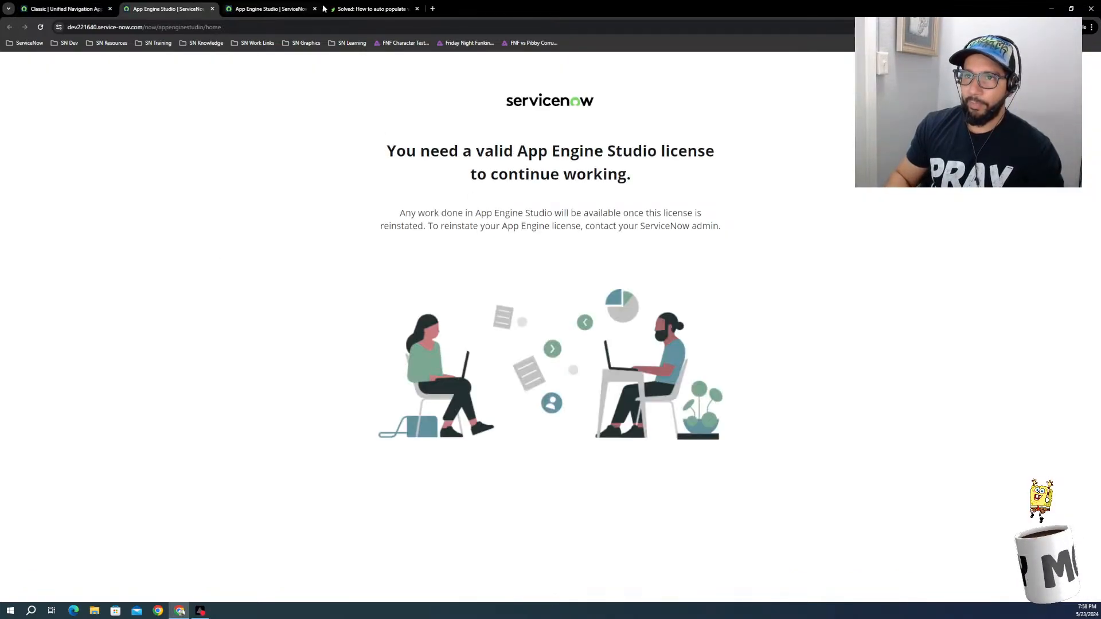
left_click(213, 9)
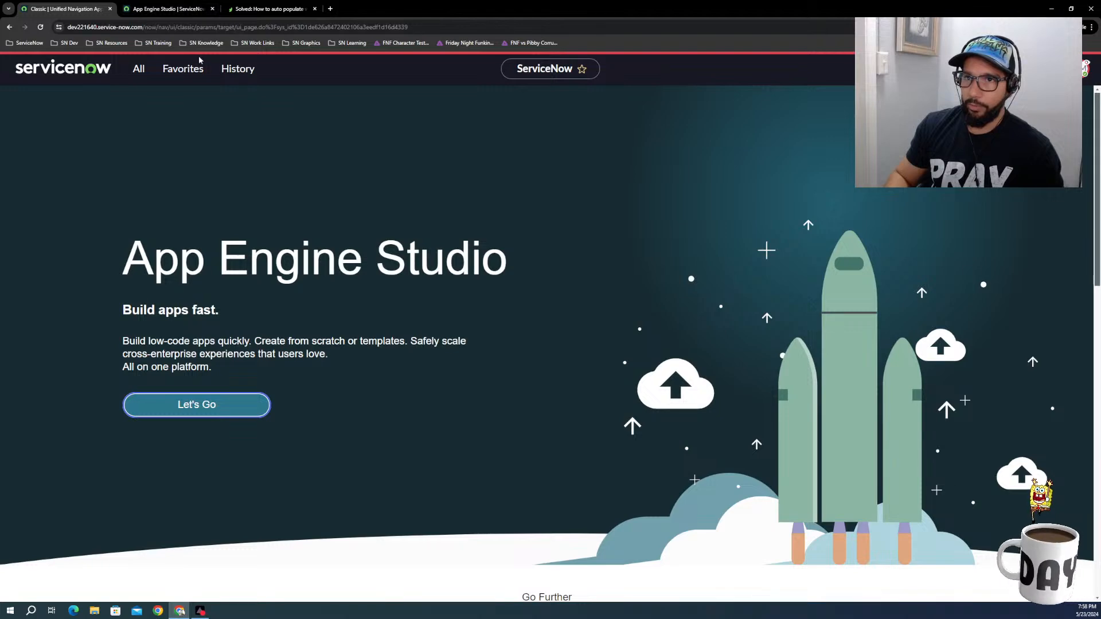
Step: Review the Hot Tracks app page and the forum answer on the user default value, and return to the ServiceNow home page
left_click(139, 70)
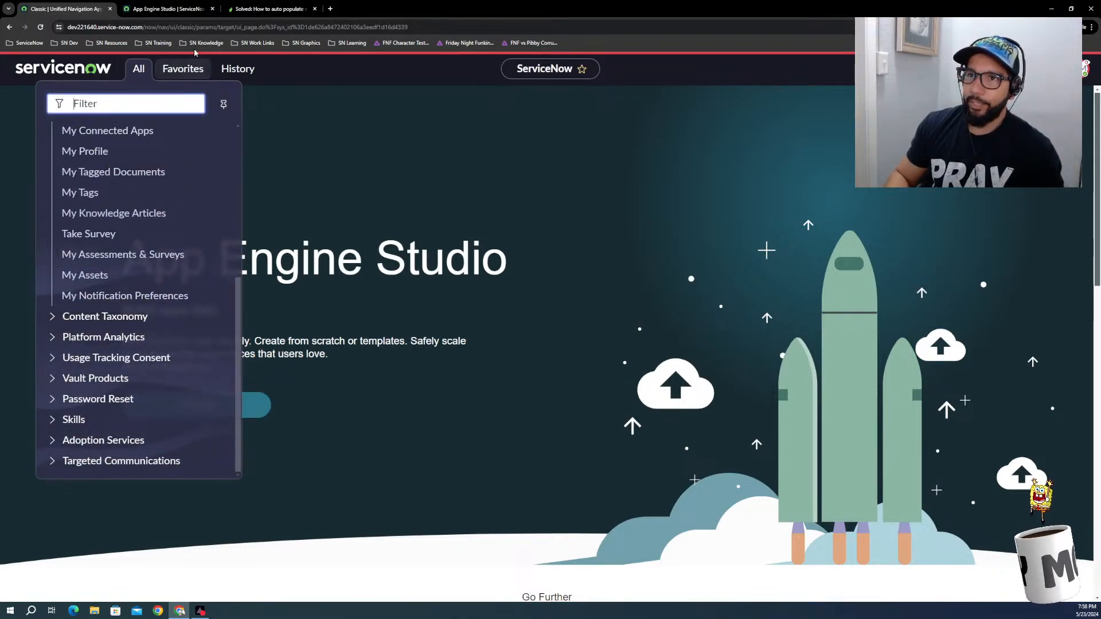
left_click(189, 13)
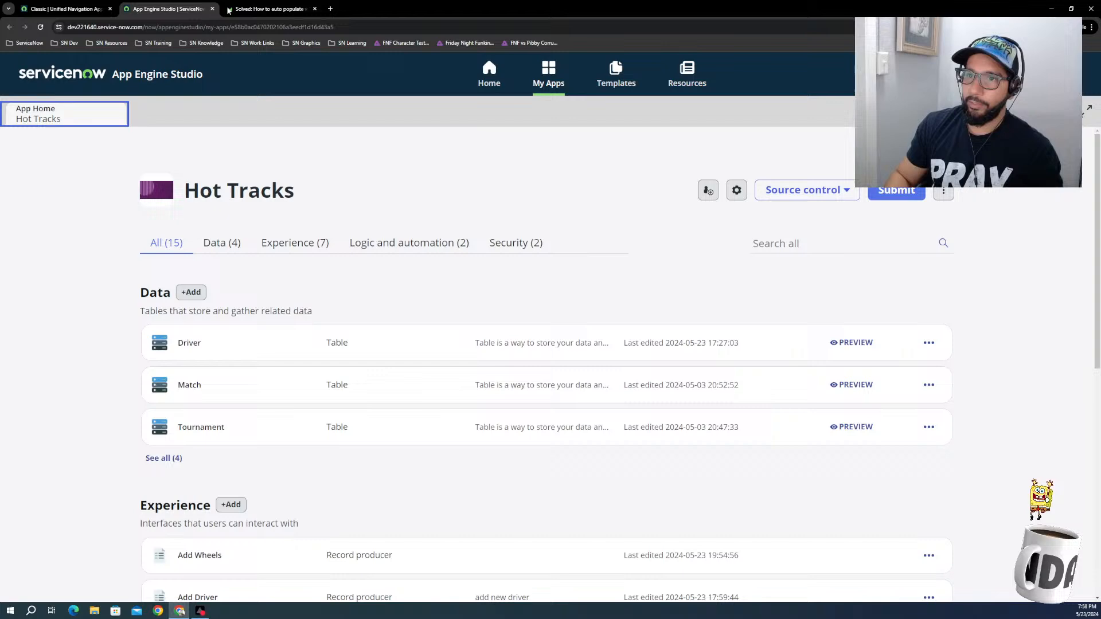
left_click(279, 9)
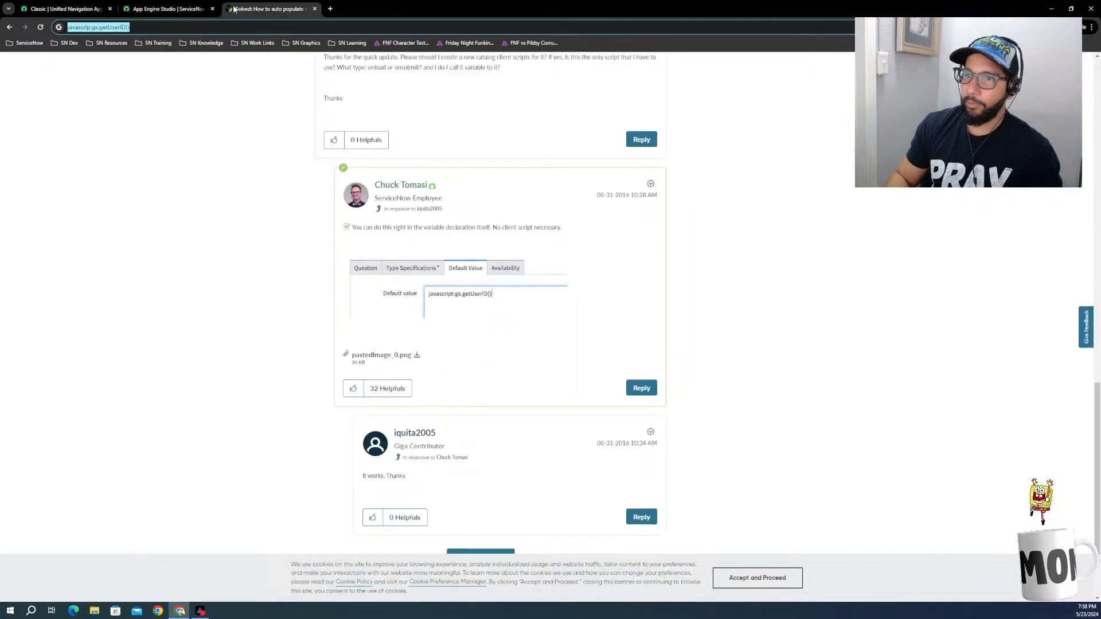
left_click(166, 9)
left_click(81, 10)
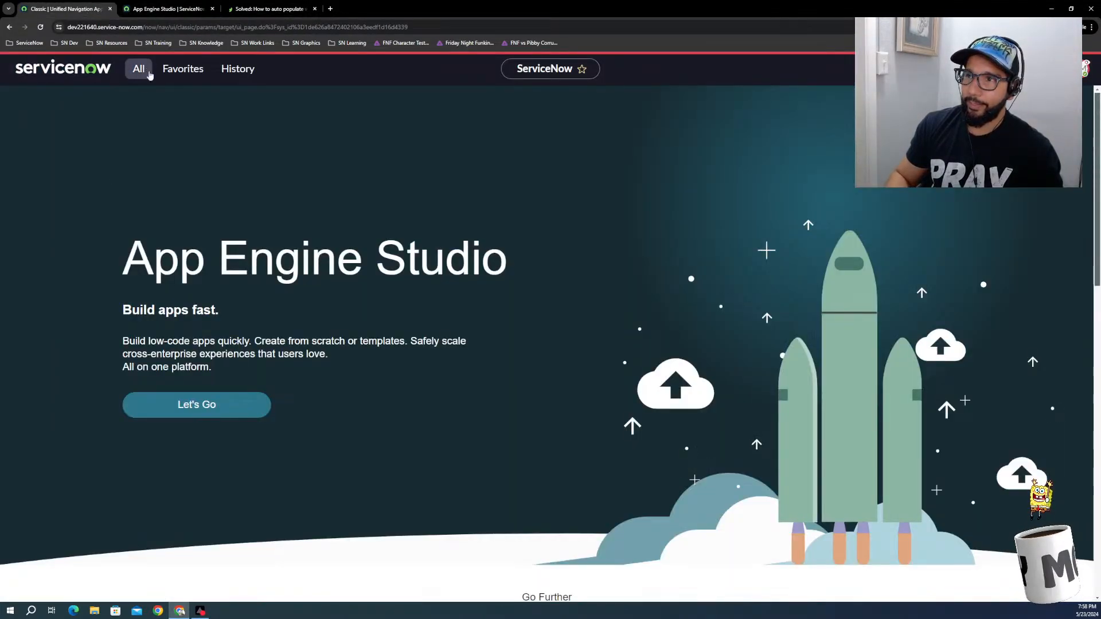
Step: End the user impersonation and open the application navigator under the administrator account
left_click(1086, 67)
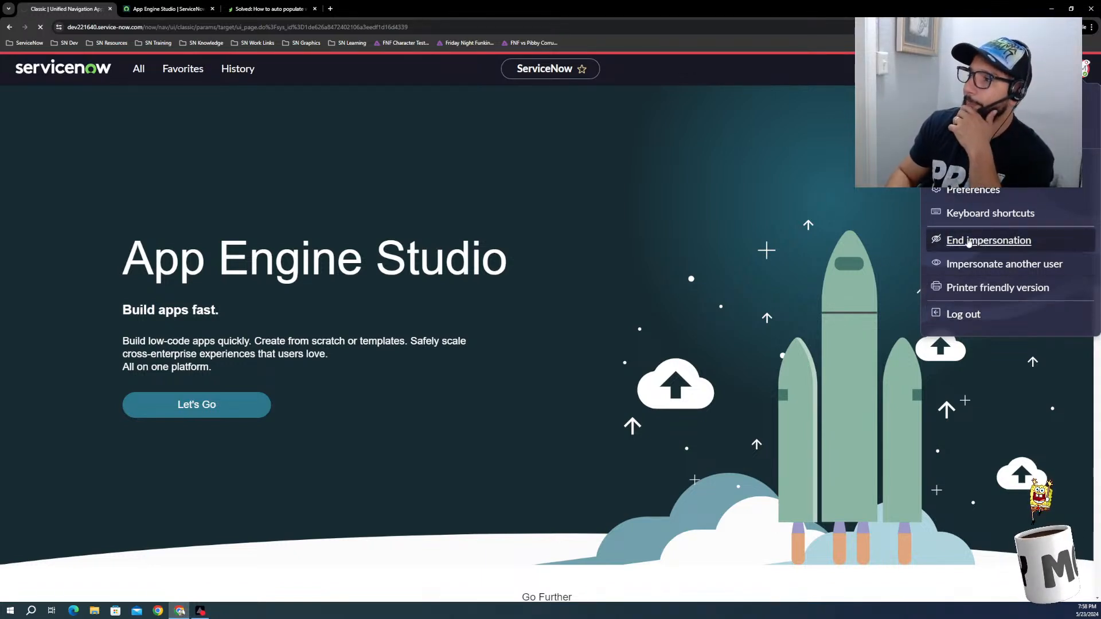
left_click(981, 242)
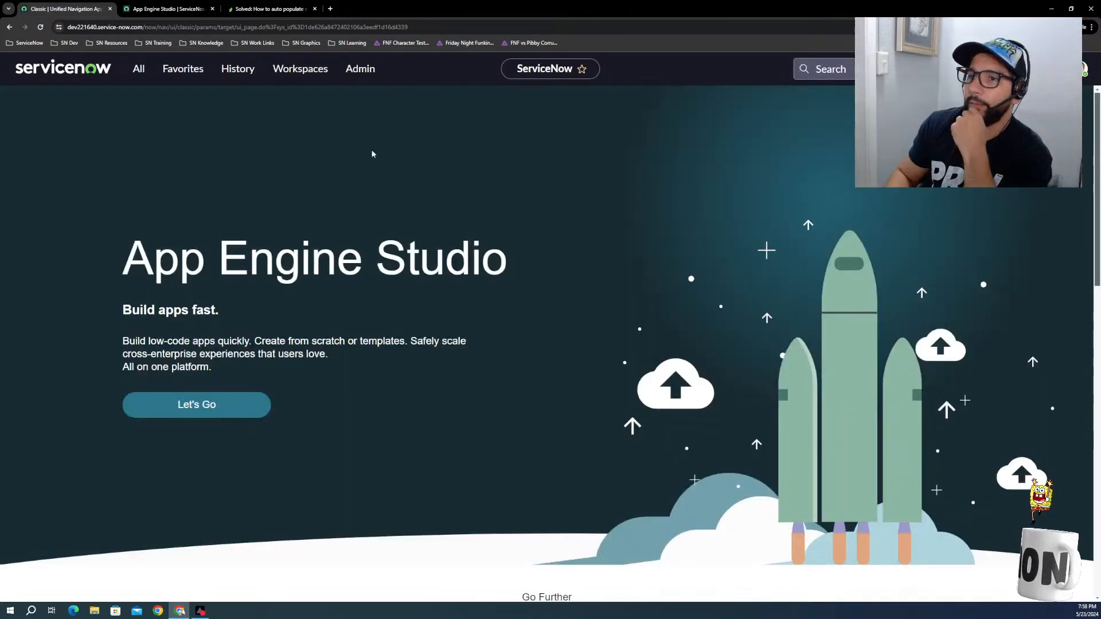
left_click(139, 69)
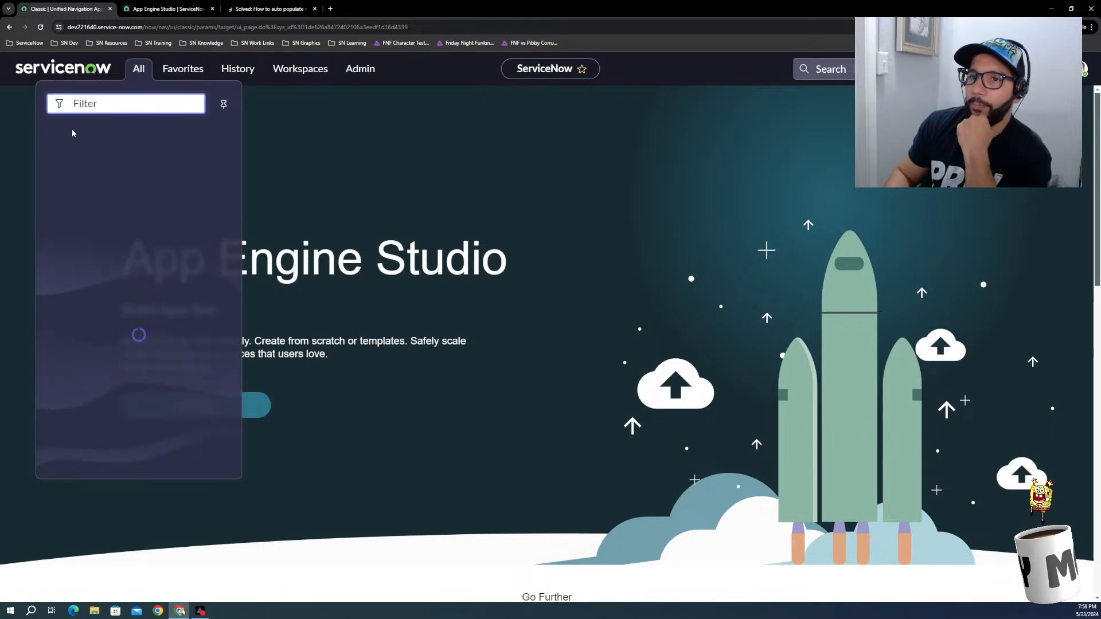
Step: Open the favorited Add Wheels record producer and close the forum answer page
left_click(181, 68)
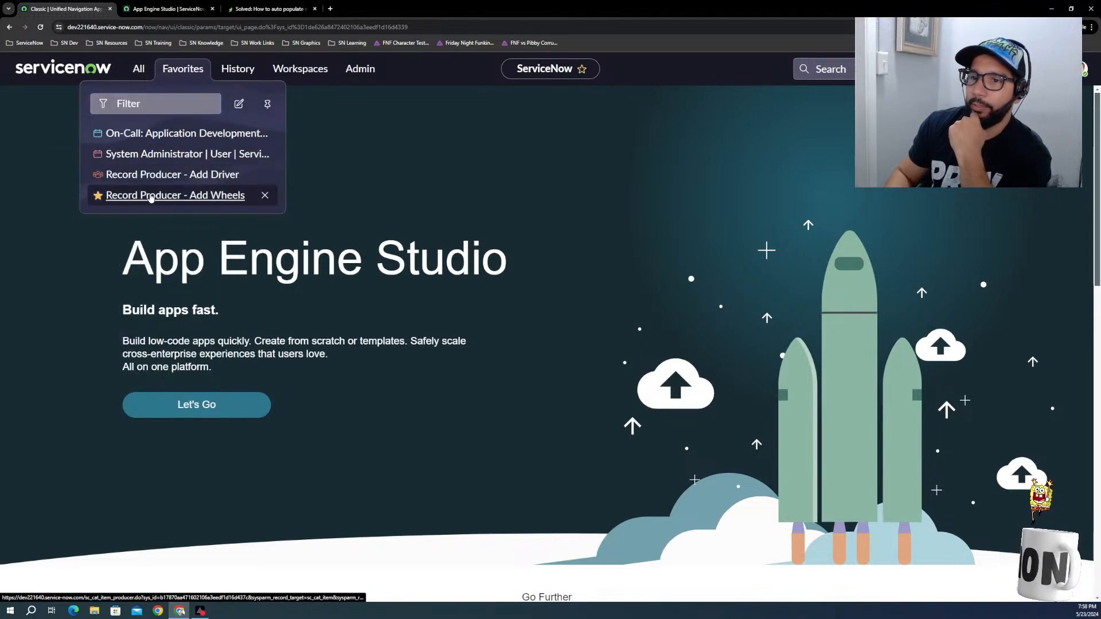
left_click(150, 195)
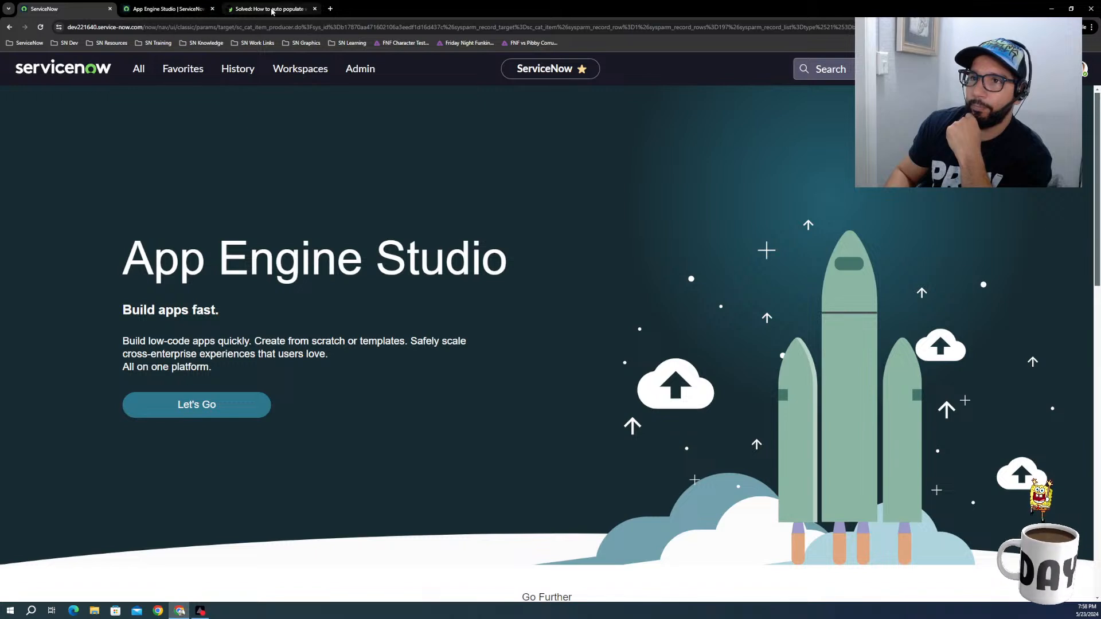
left_click(315, 9)
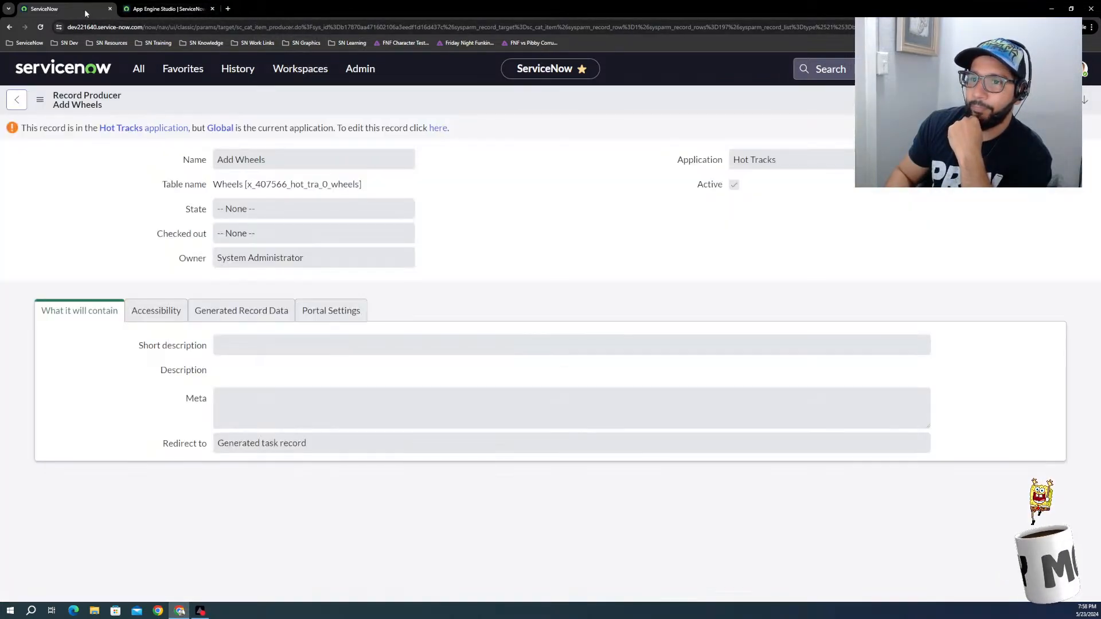
Step: Duplicate the Add Wheels record producer page, then unlock the original for editing in Hot Tracks and try out its catalog form
right_click(83, 8)
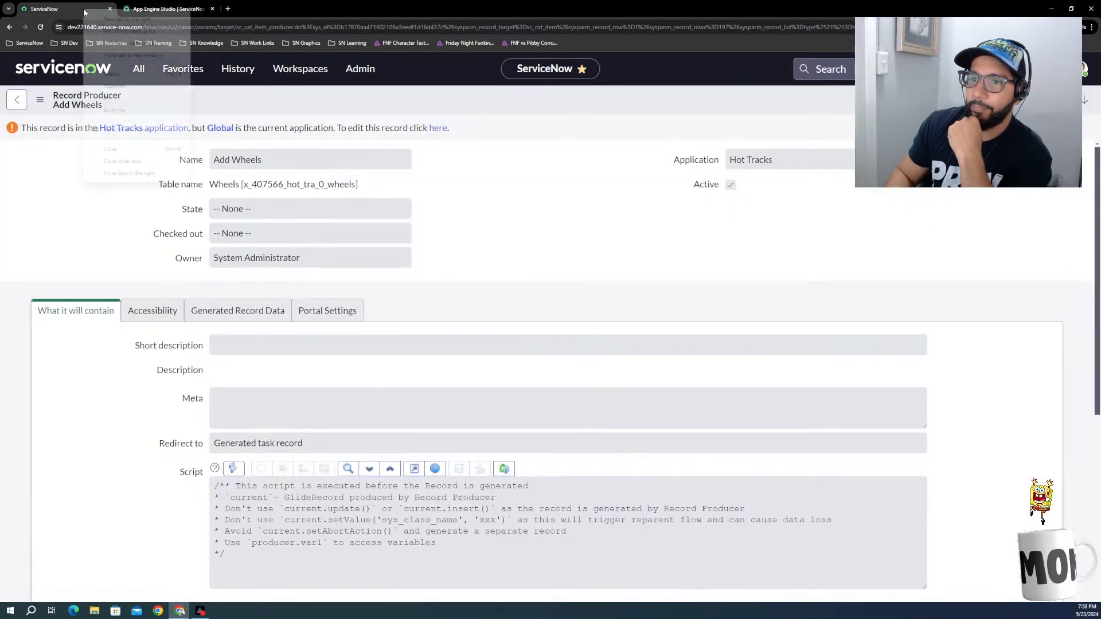
left_click(118, 86)
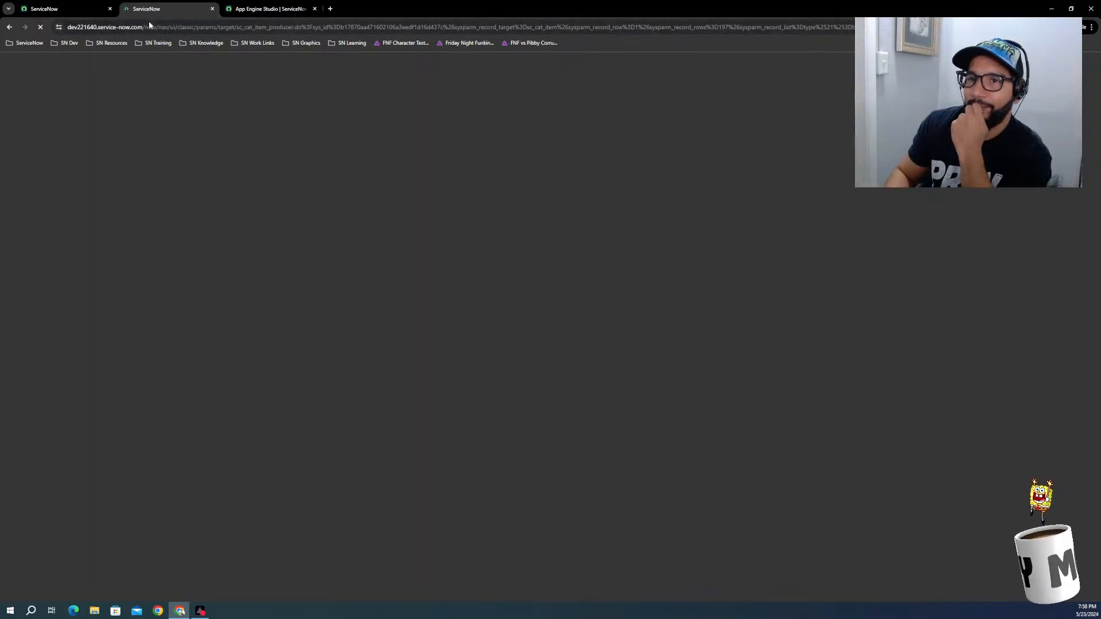
left_click(62, 7)
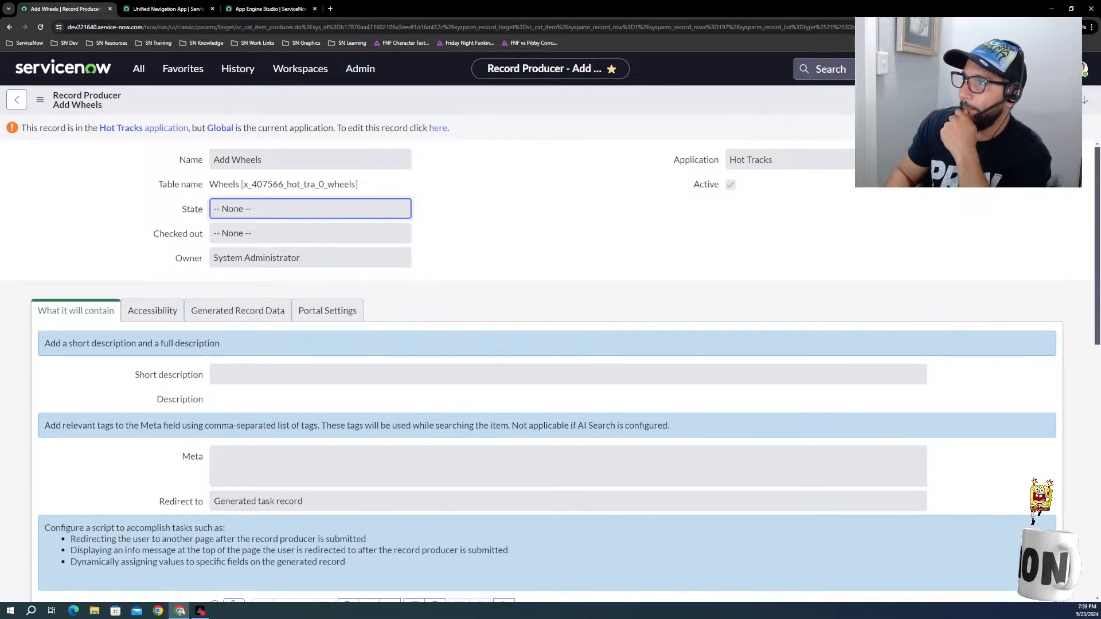
left_click(440, 130)
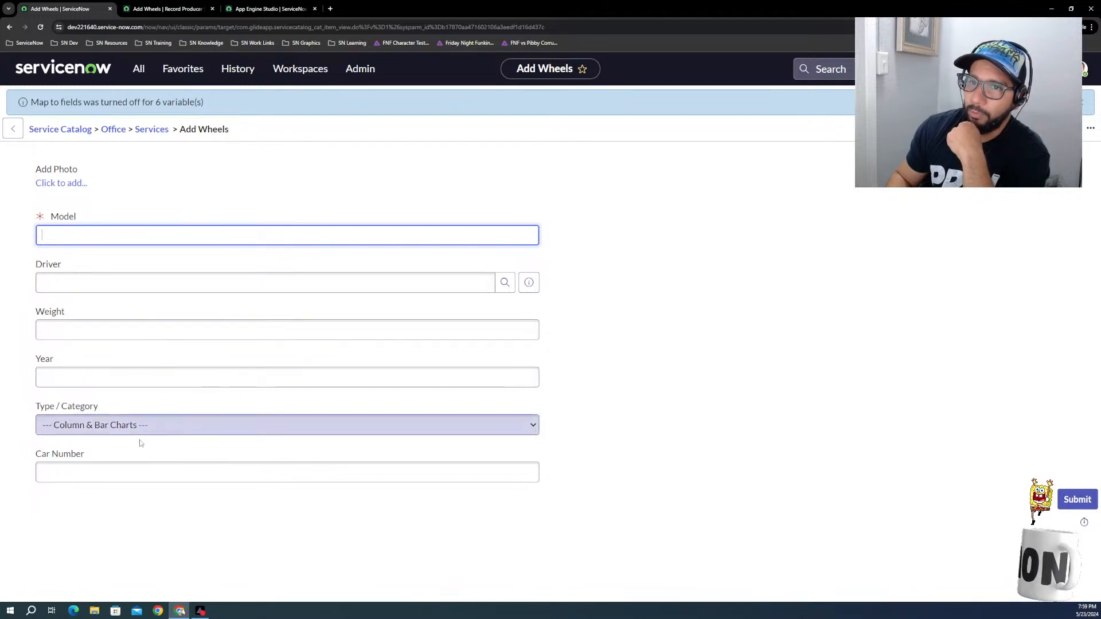
Step: Browse the Type / Category choices on the Add Wheels form and select CIM
left_click(139, 468)
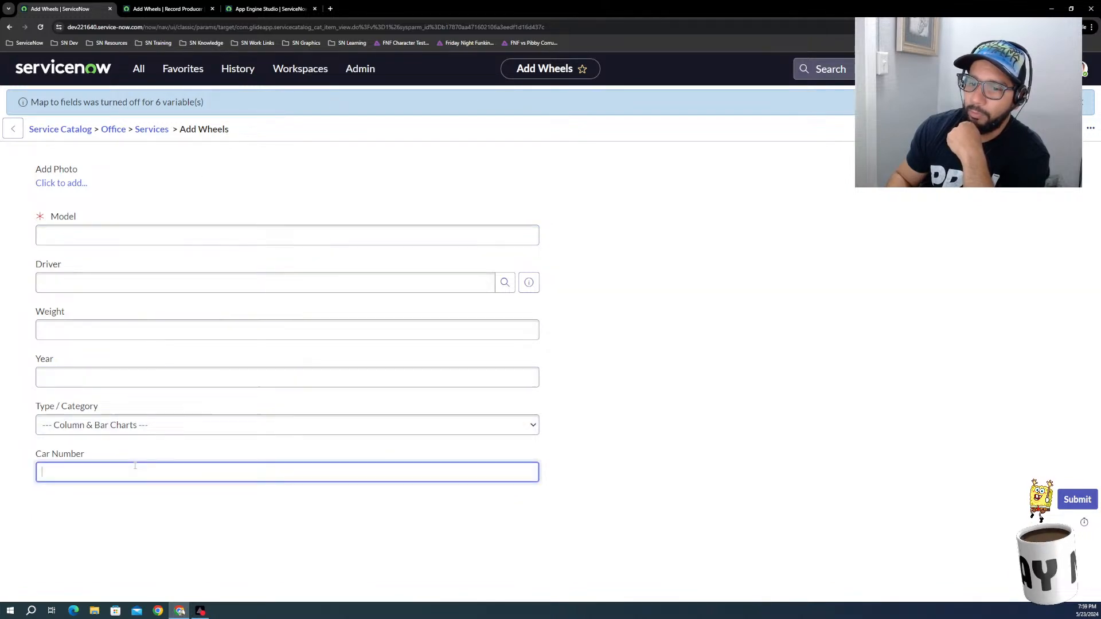
left_click(135, 427)
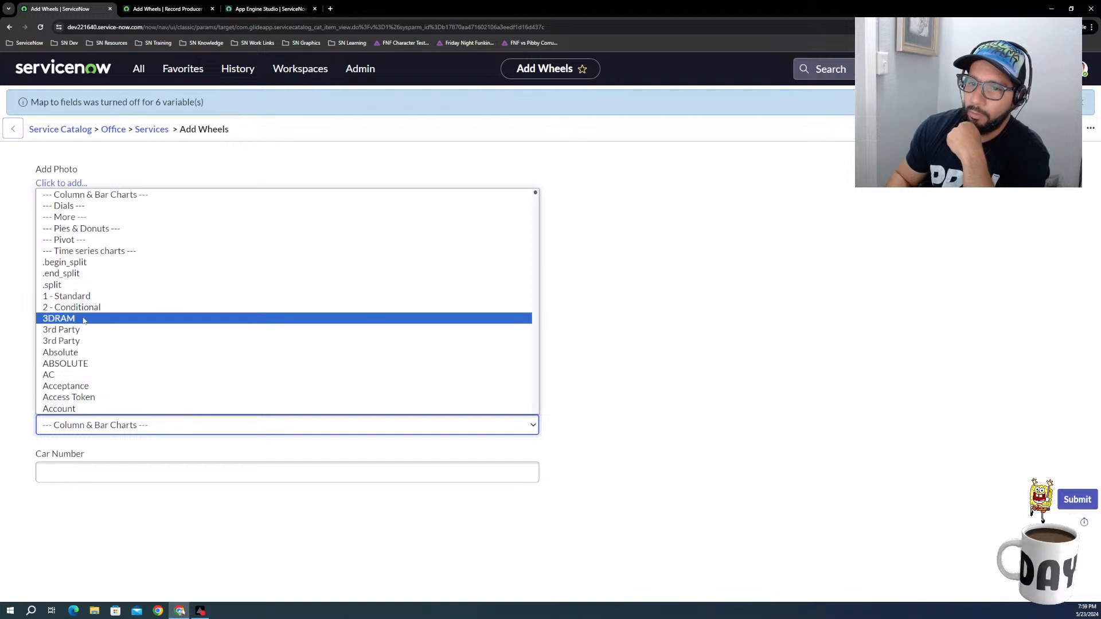
left_click(117, 438)
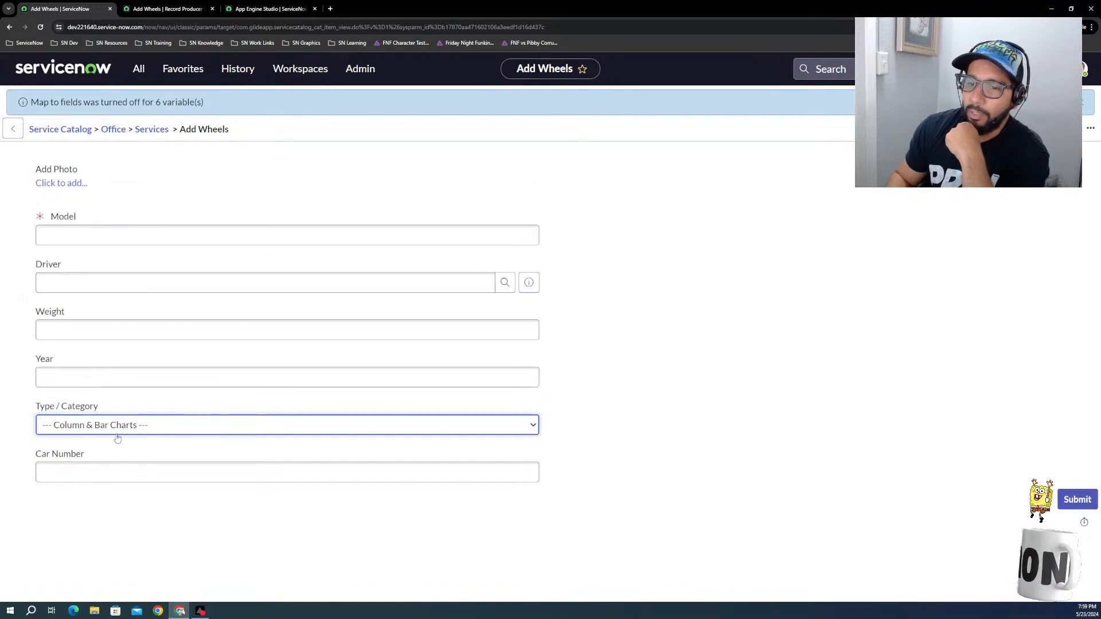
left_click(50, 419)
scroll(95, 330, "down", 10)
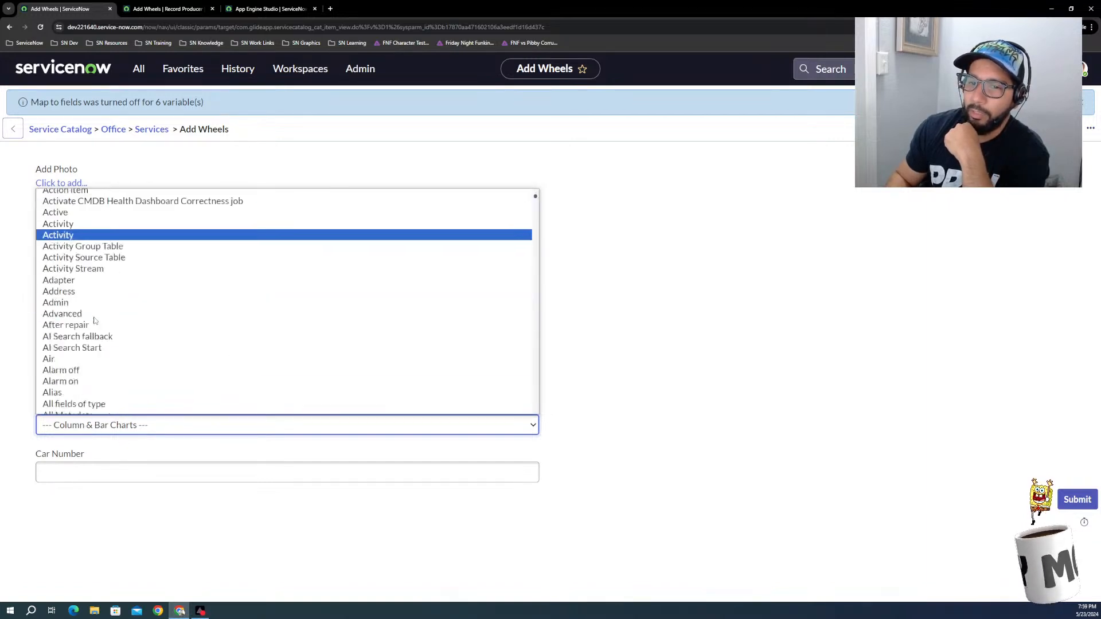
scroll(95, 329, "down", 15)
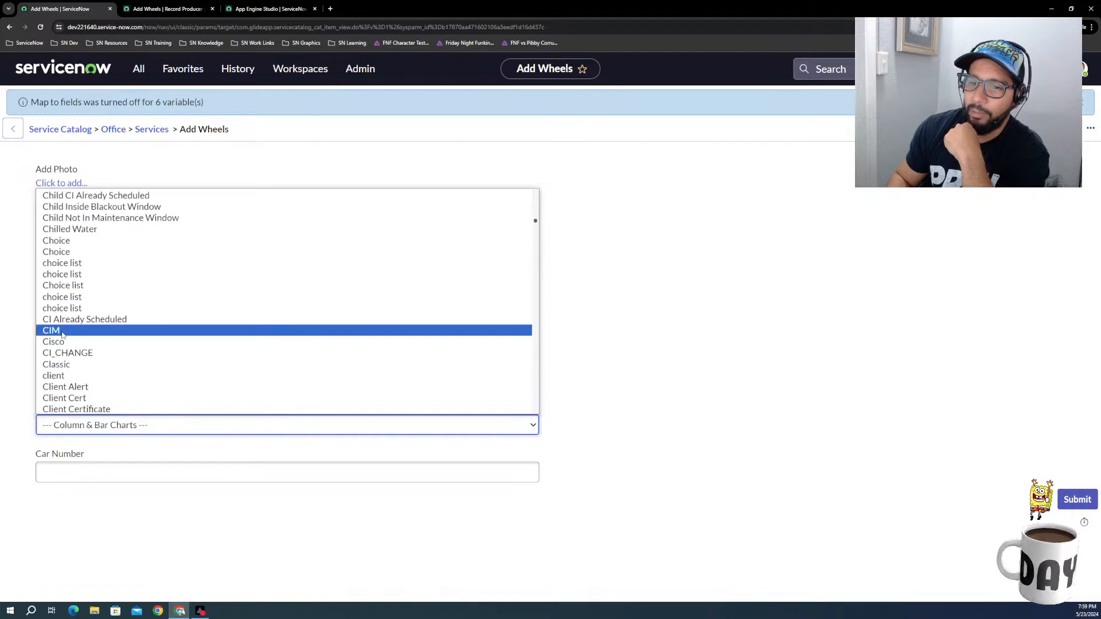
left_click(64, 329)
Step: Look through the full list of Type / Category choices on the Add Wheels form and set the field to Muscle
left_click(74, 430)
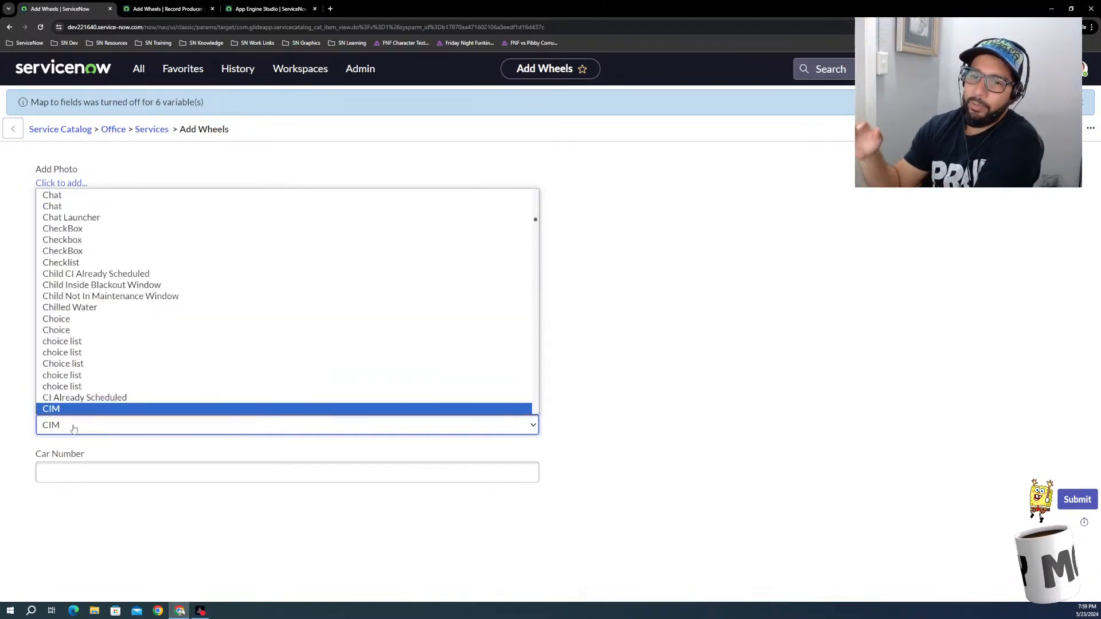
scroll(146, 381, "down", 20)
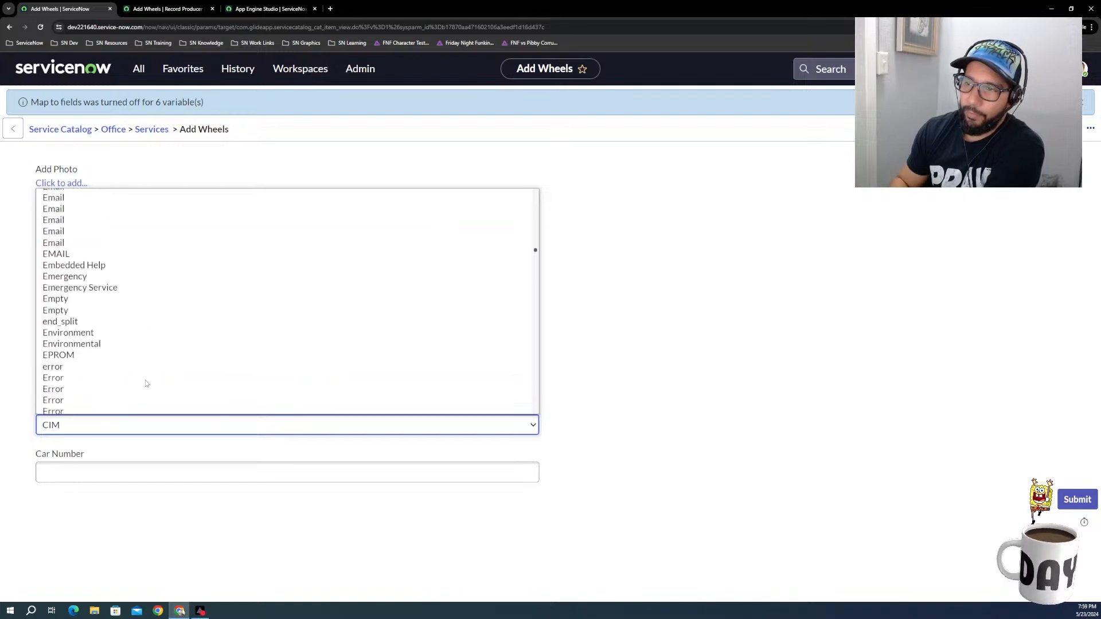
scroll(146, 383, "down", 20)
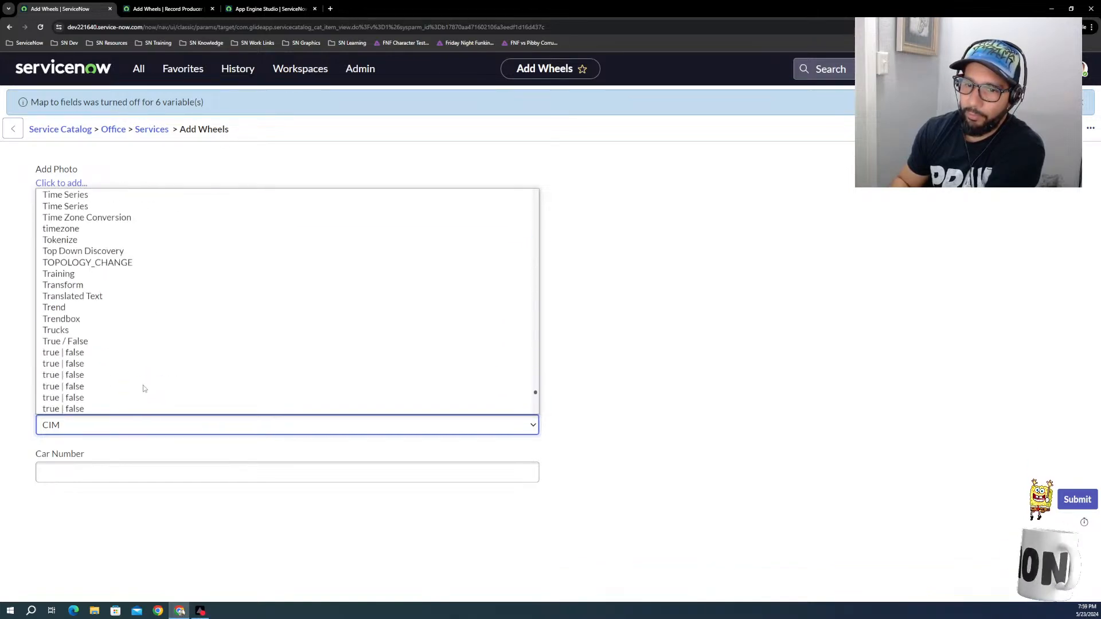
scroll(144, 389, "down", 5)
scroll(144, 389, "up", 10)
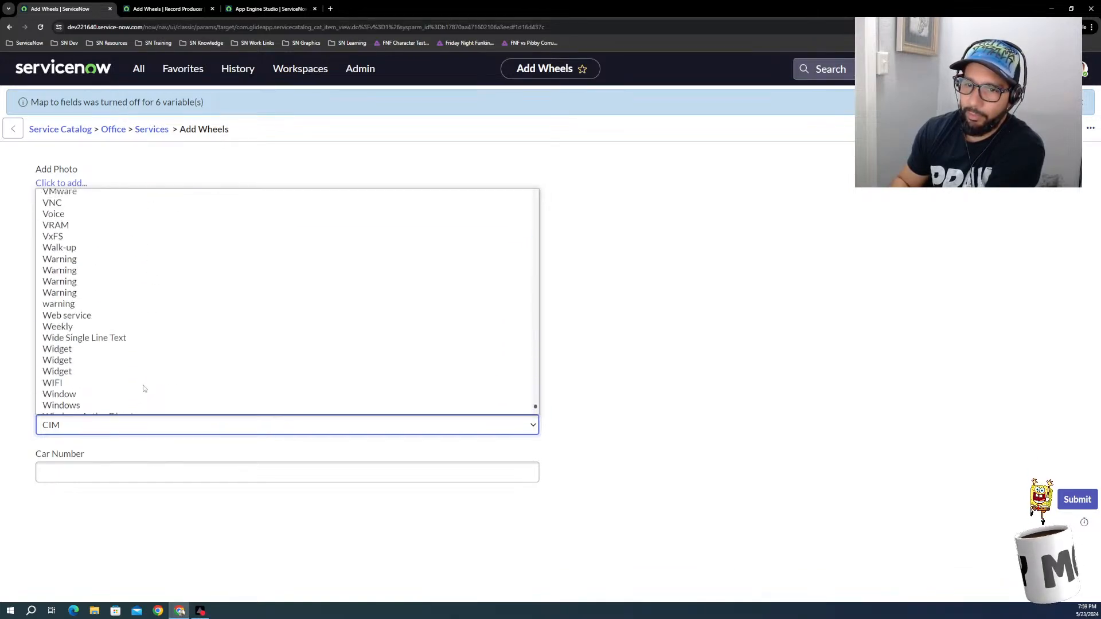
scroll(140, 393, "up", 10)
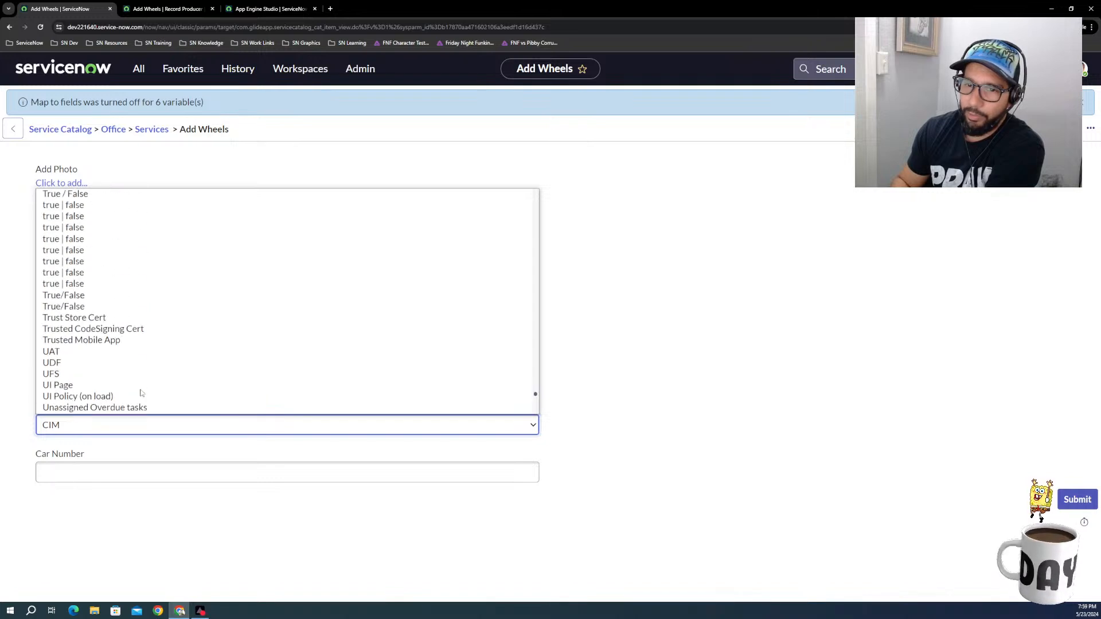
scroll(140, 392, "up", 10)
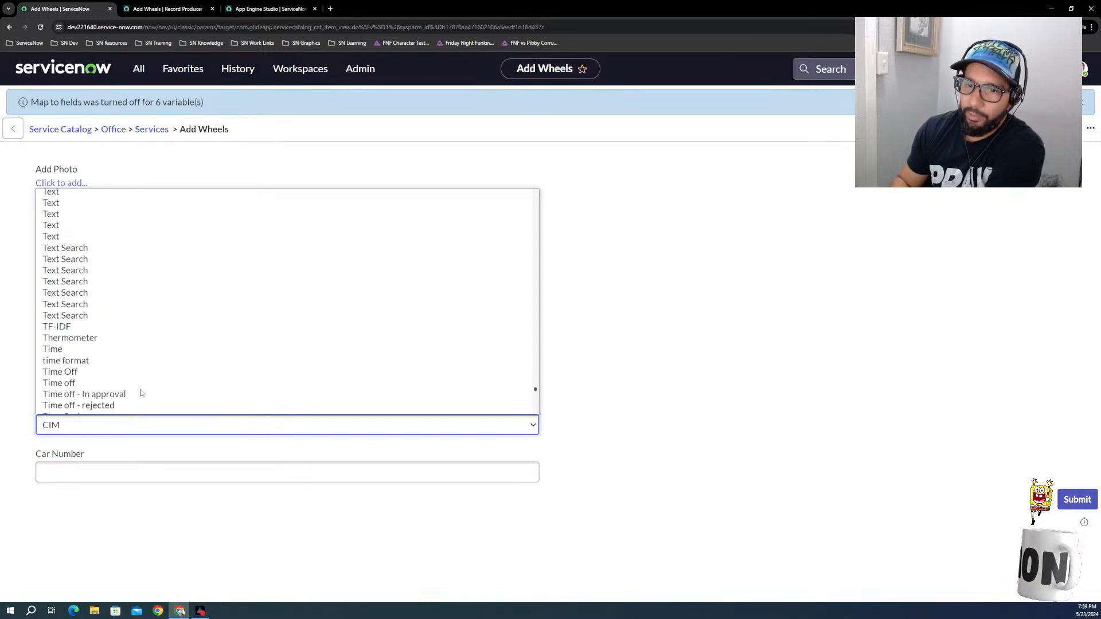
scroll(140, 393, "up", 10)
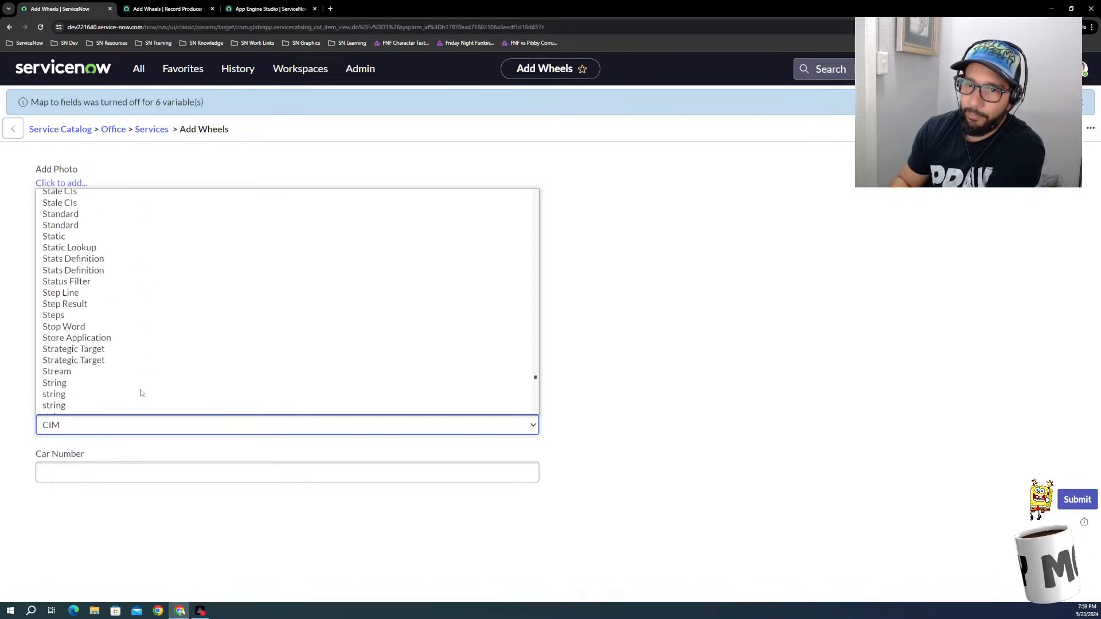
scroll(184, 364, "up", 10)
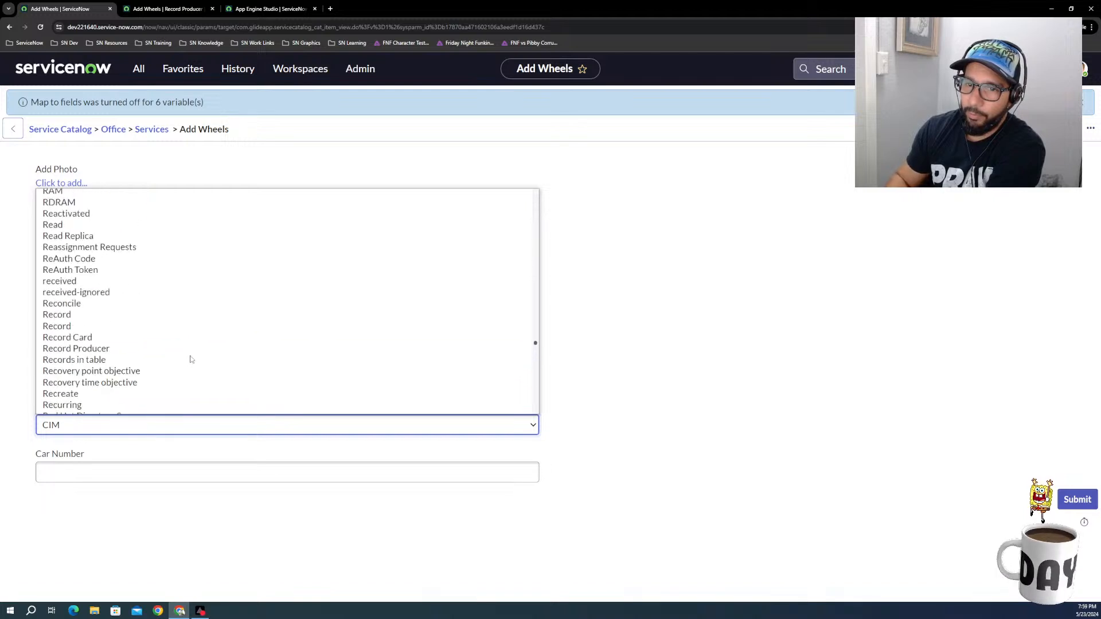
scroll(191, 359, "up", 10)
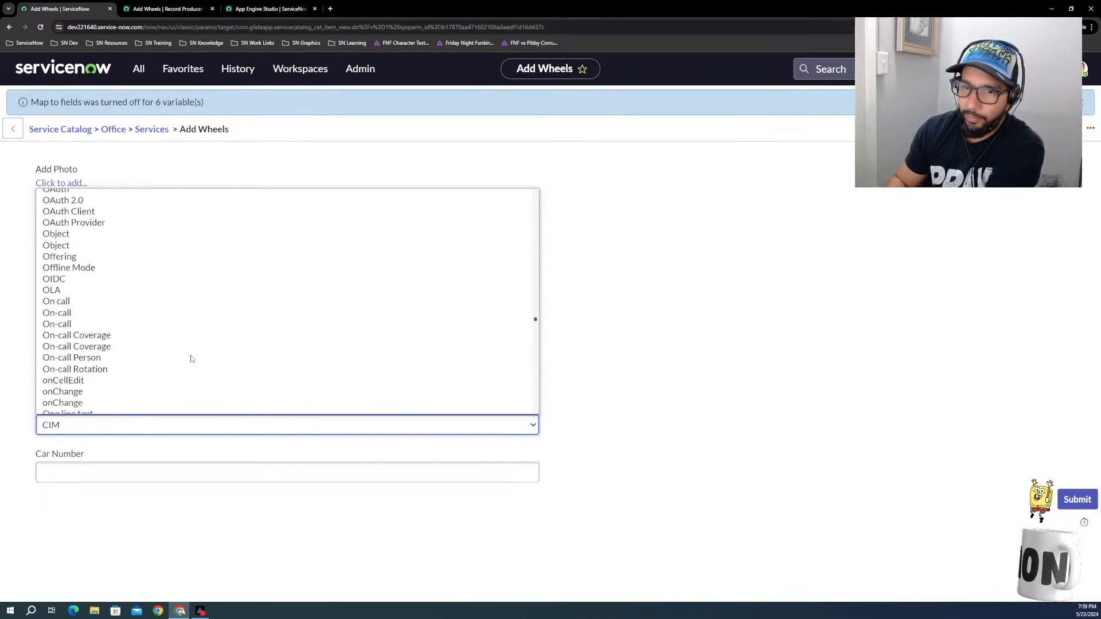
scroll(191, 359, "up", 8)
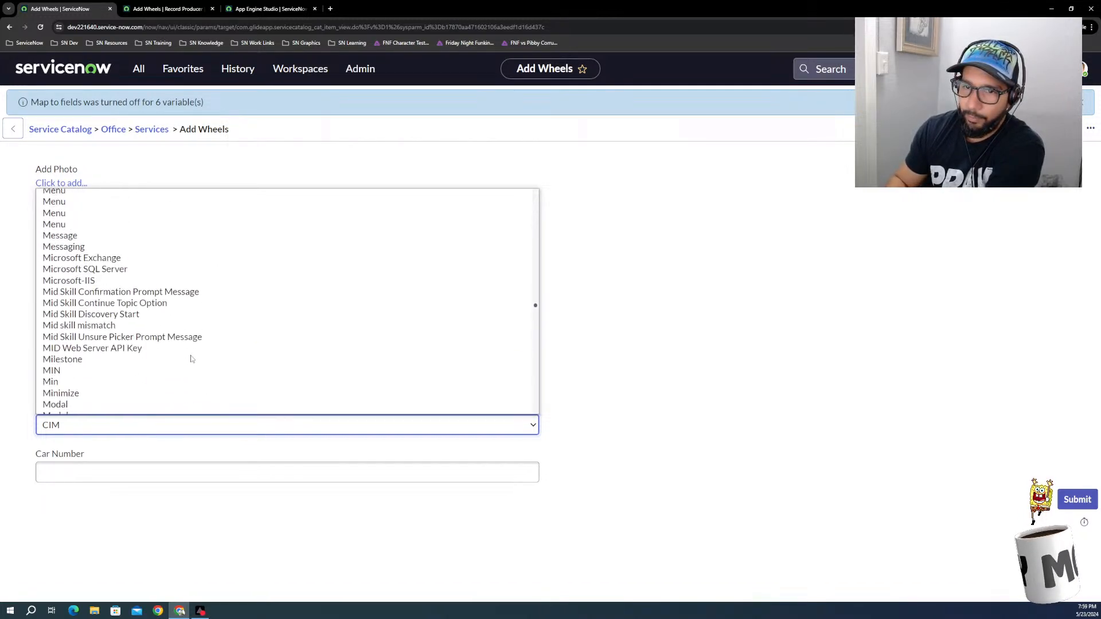
scroll(191, 358, "down", 9)
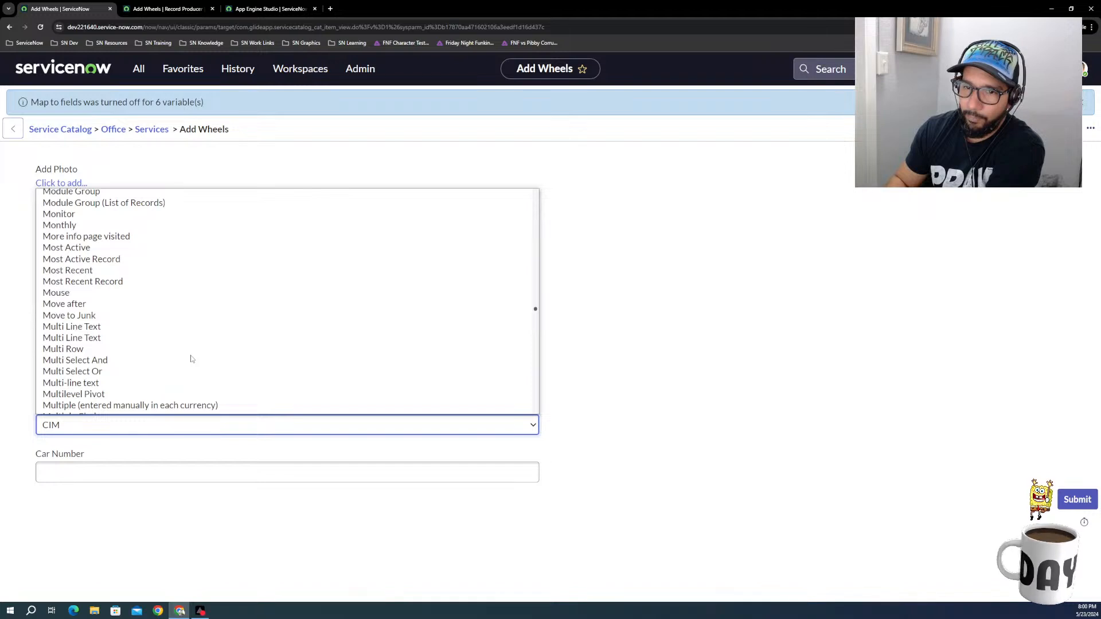
scroll(150, 361, "down", 5)
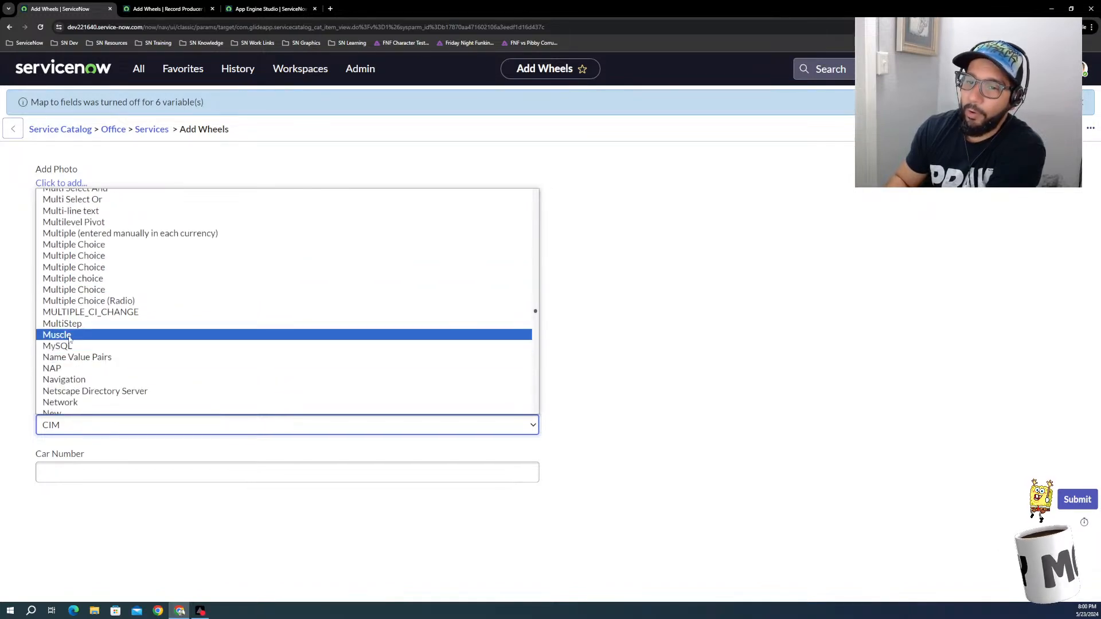
left_click(69, 338)
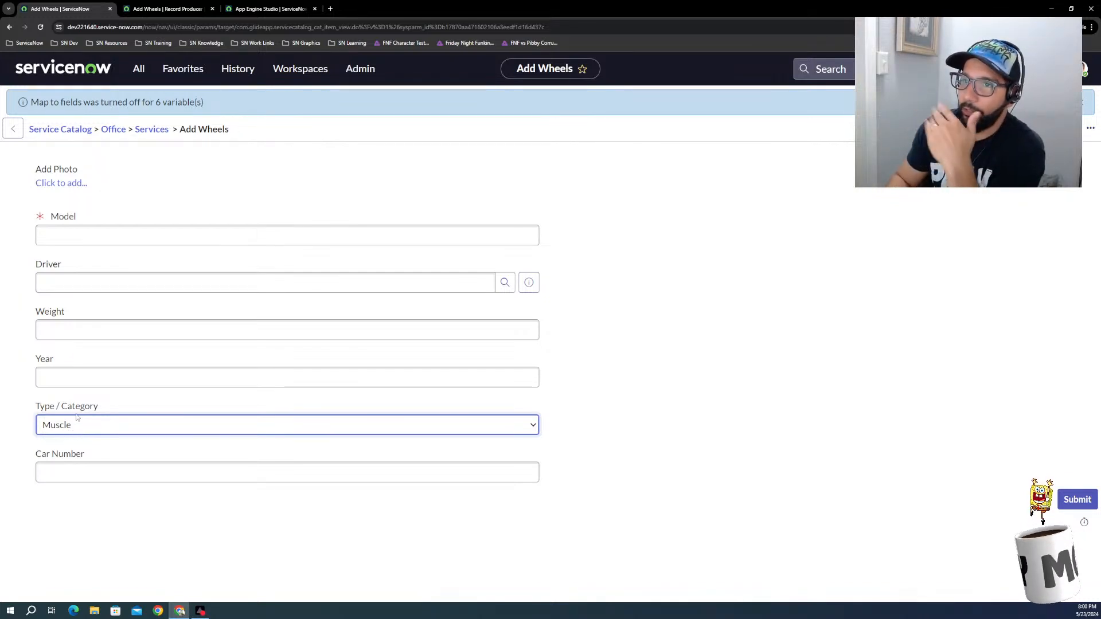
Step: Return to the duplicated Add Wheels record producer and open its Type / Category variable
left_click(182, 10)
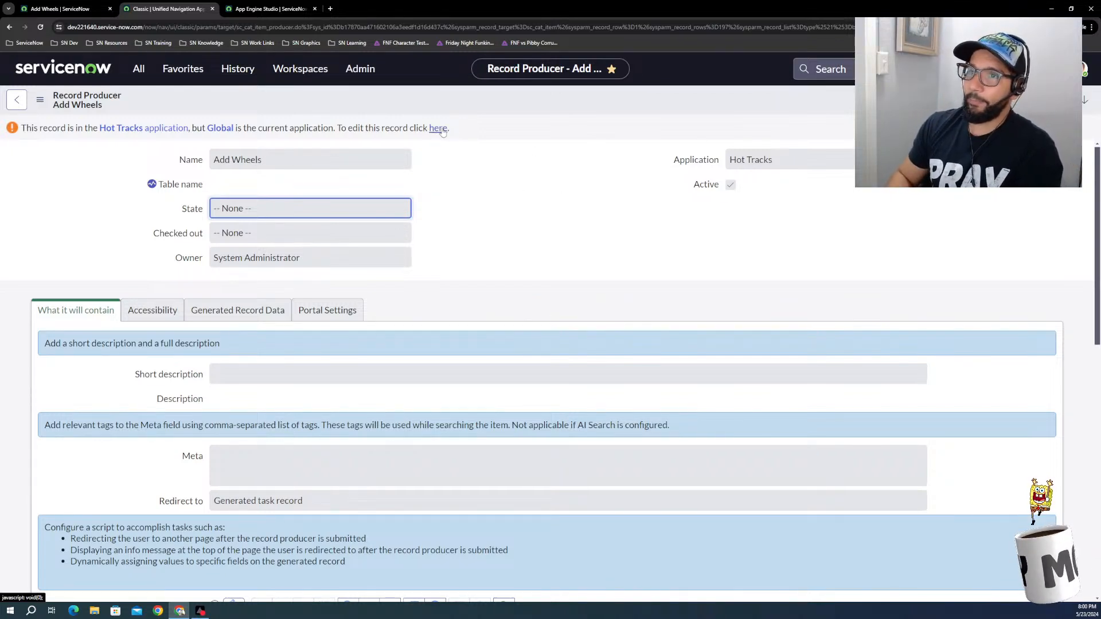
left_click(73, 11)
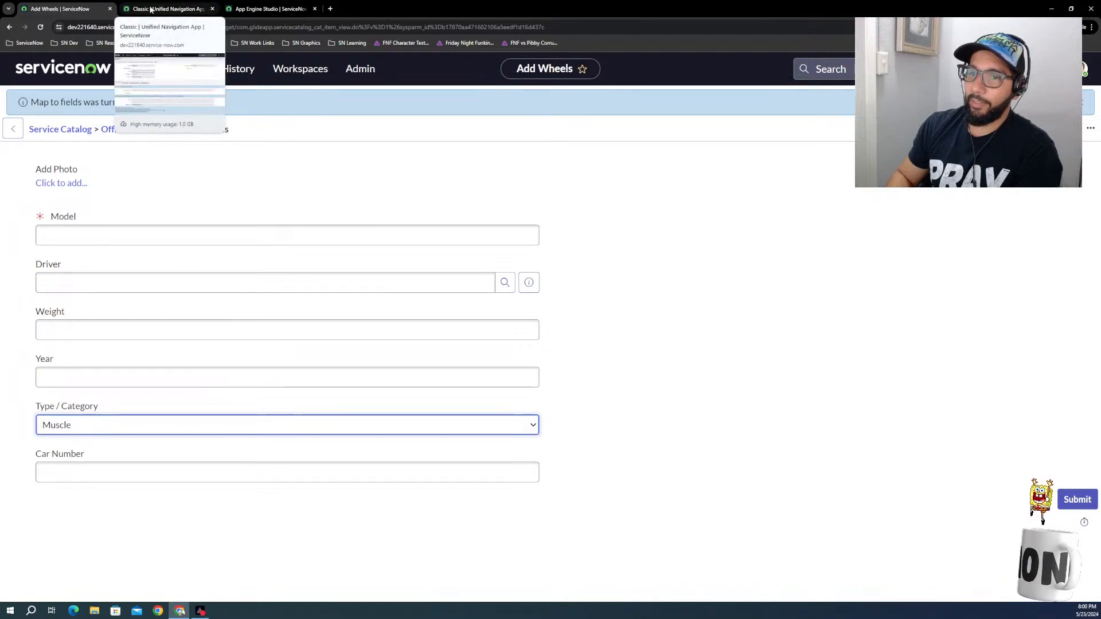
left_click(94, 233)
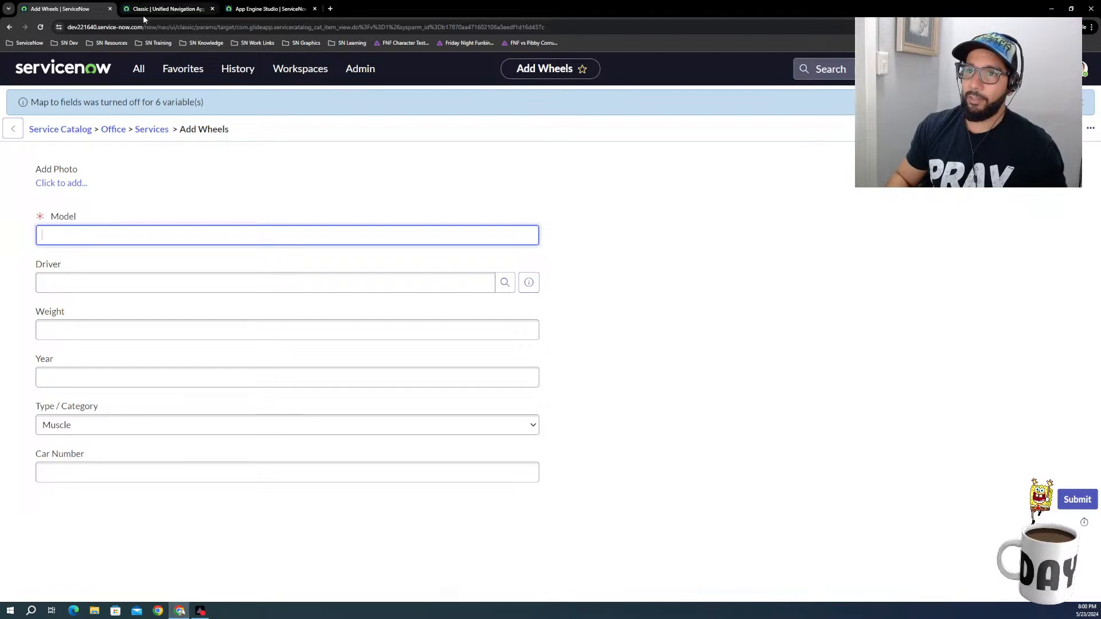
left_click(166, 9)
scroll(233, 457, "down", 5)
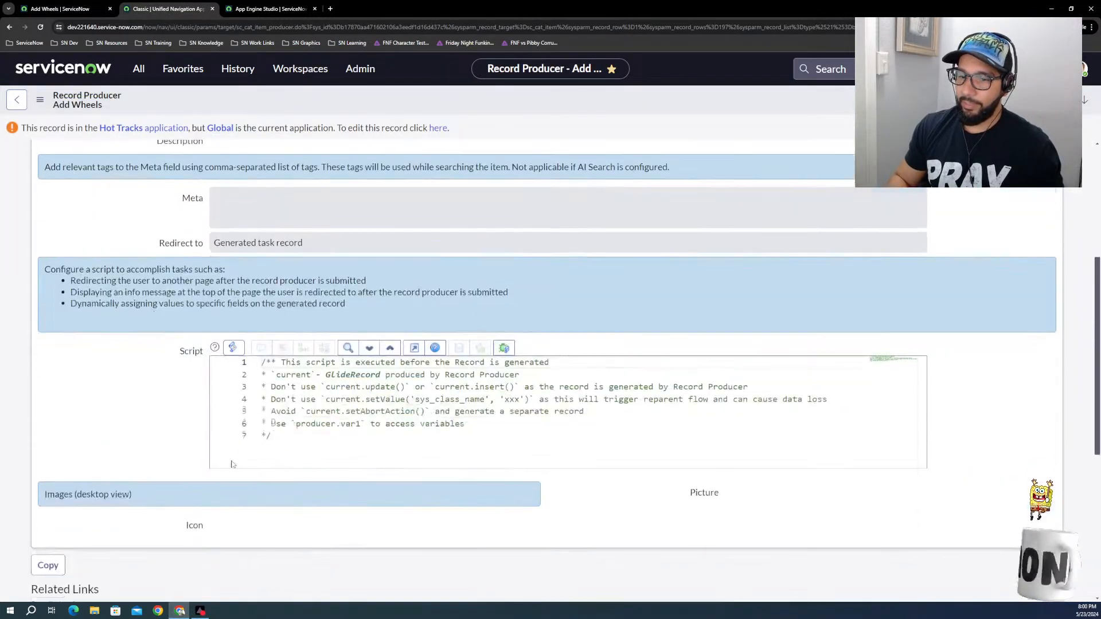
scroll(187, 499, "down", 5)
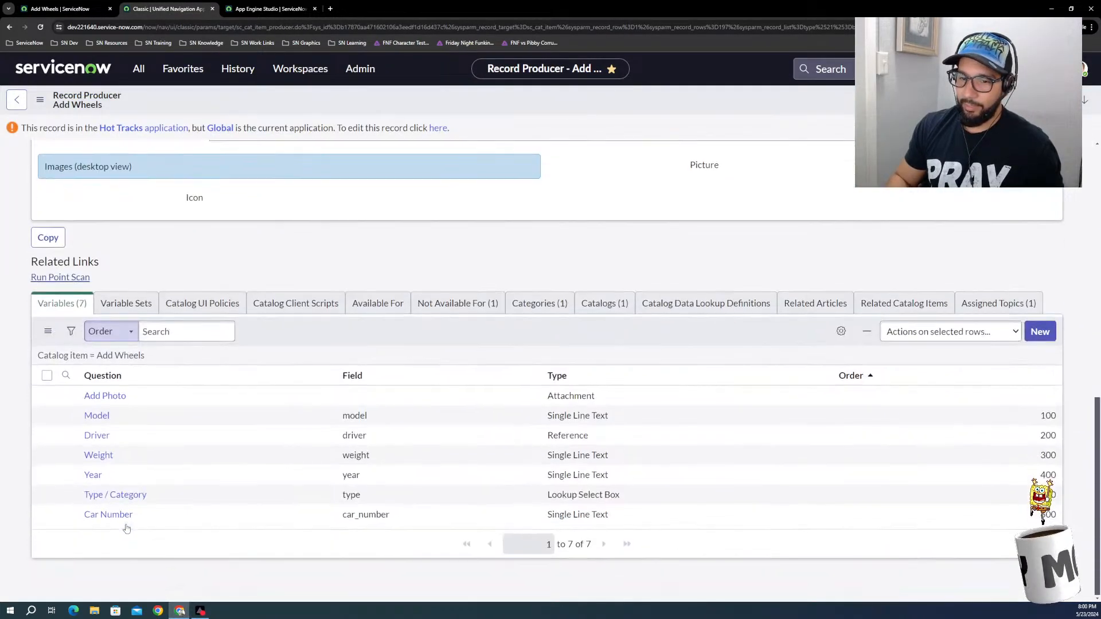
left_click(92, 497)
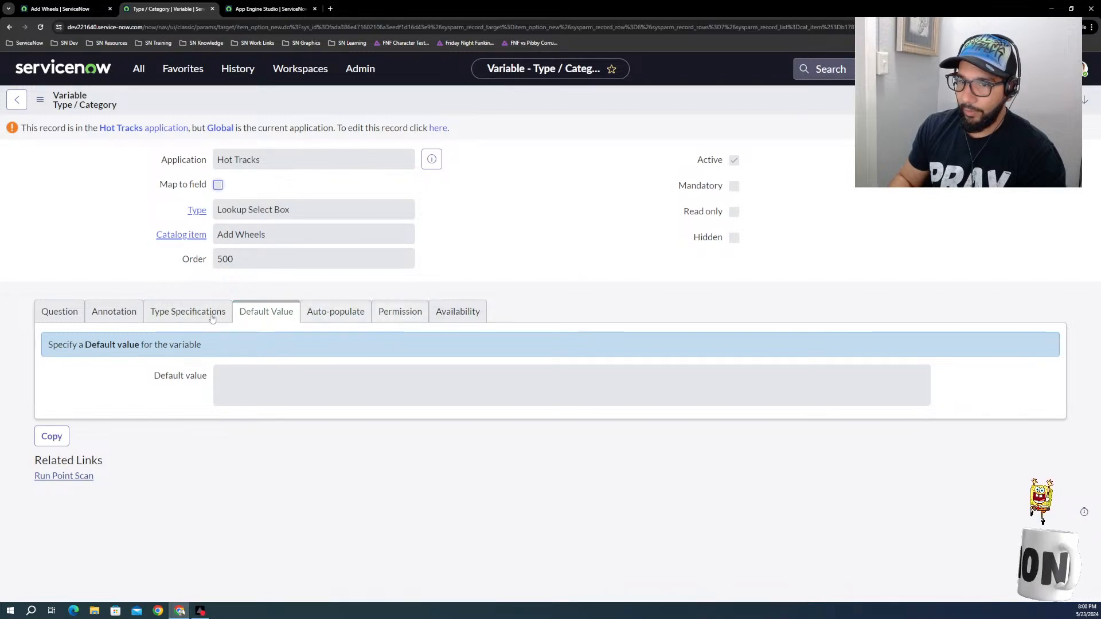
Step: Review the Type / Category variable's type specifications, including its lookup table and reference qualifier, and unlock the record for editing in Hot Tracks
left_click(171, 318)
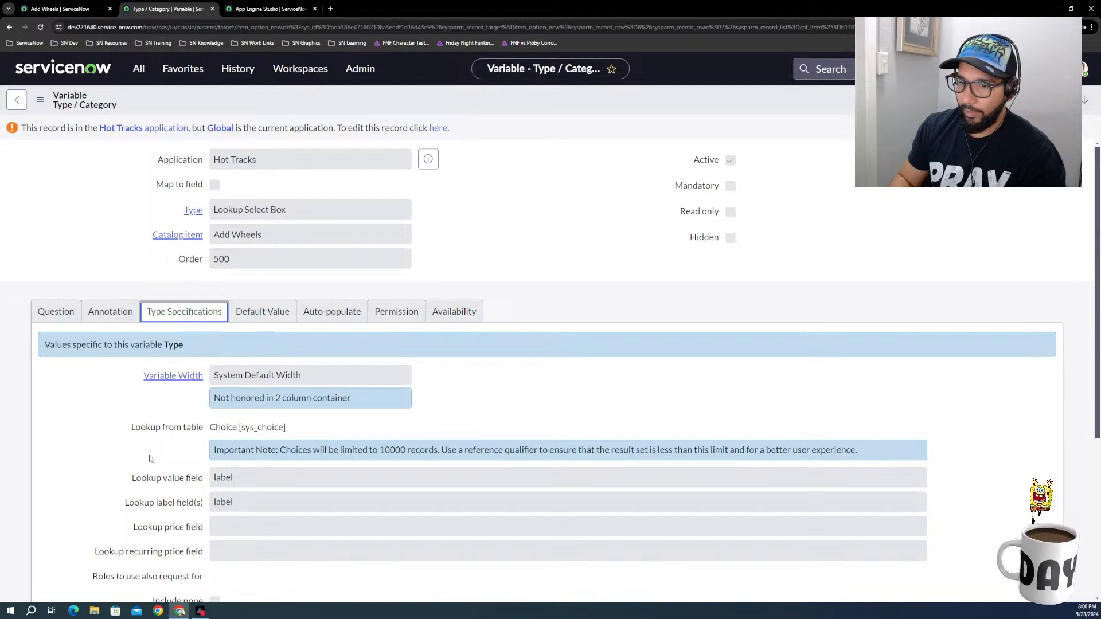
scroll(150, 446, "down", 3)
scroll(150, 461, "down", 1)
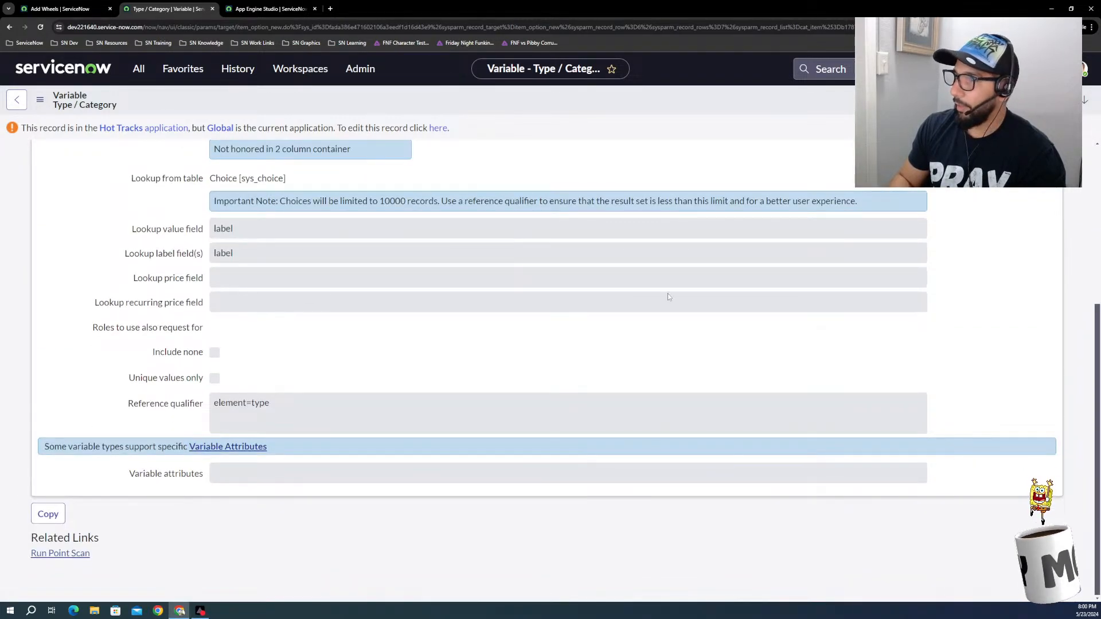
scroll(589, 216, "up", 4)
left_click(444, 130)
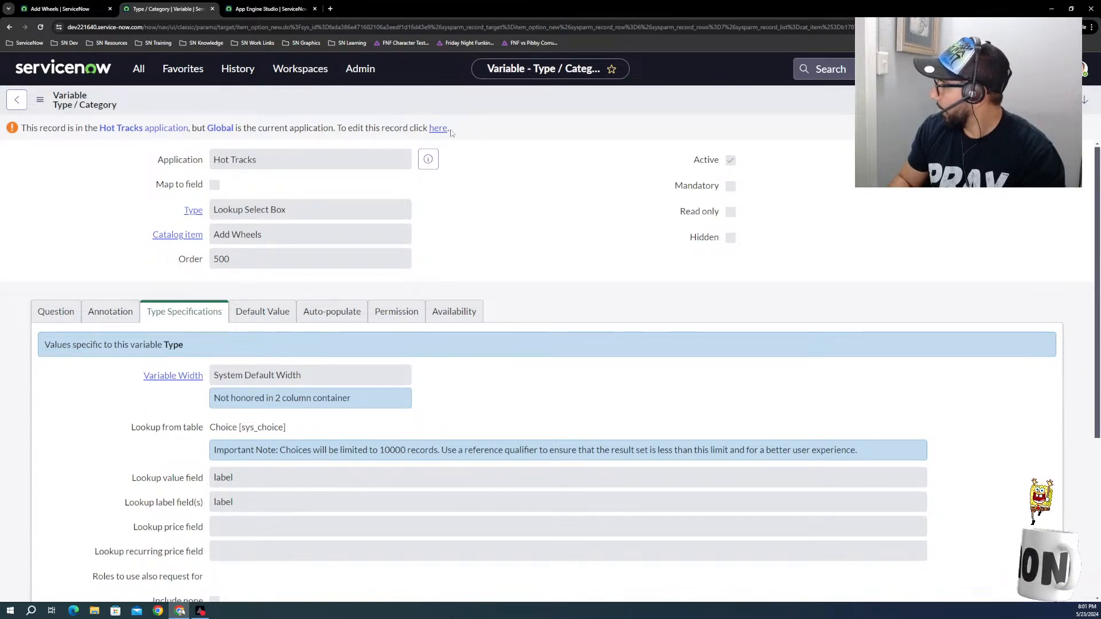
left_click(437, 131)
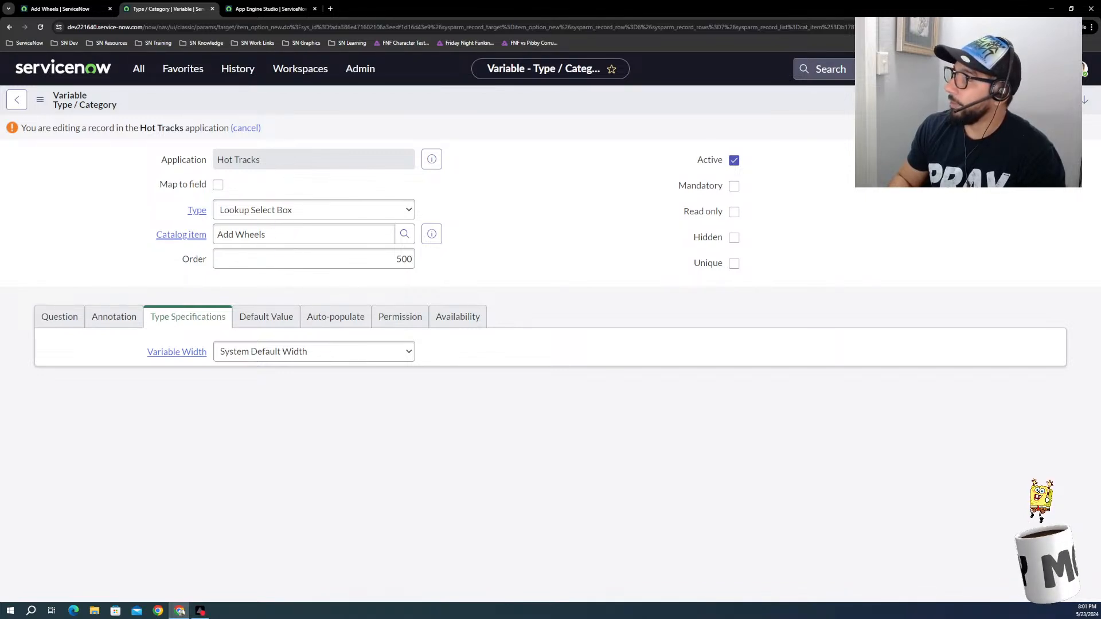
left_click(970, 112)
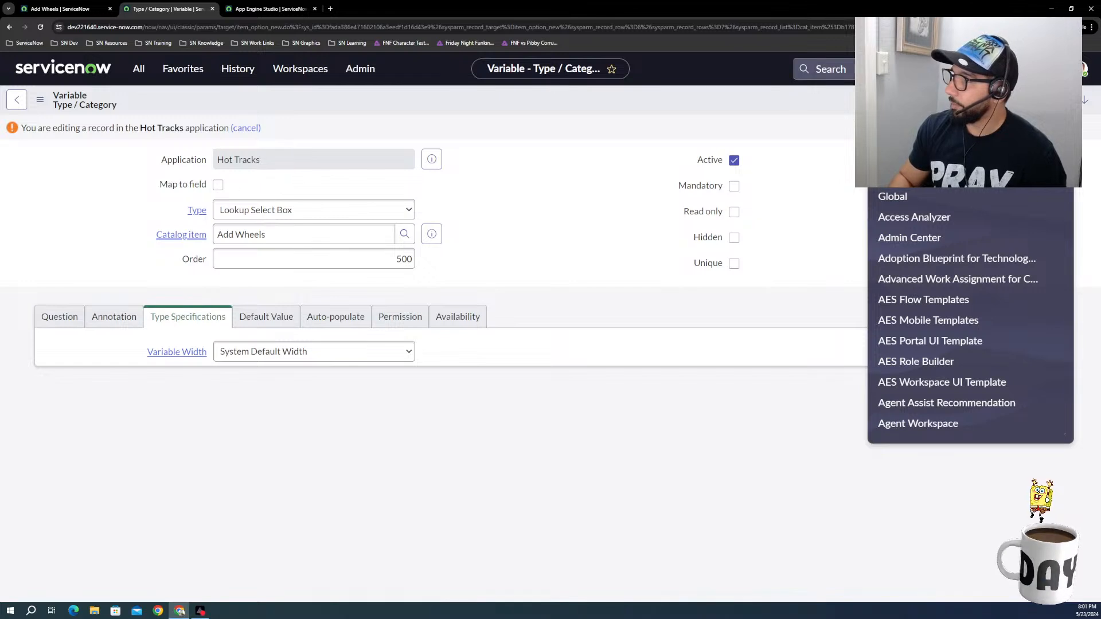
key("Escape")
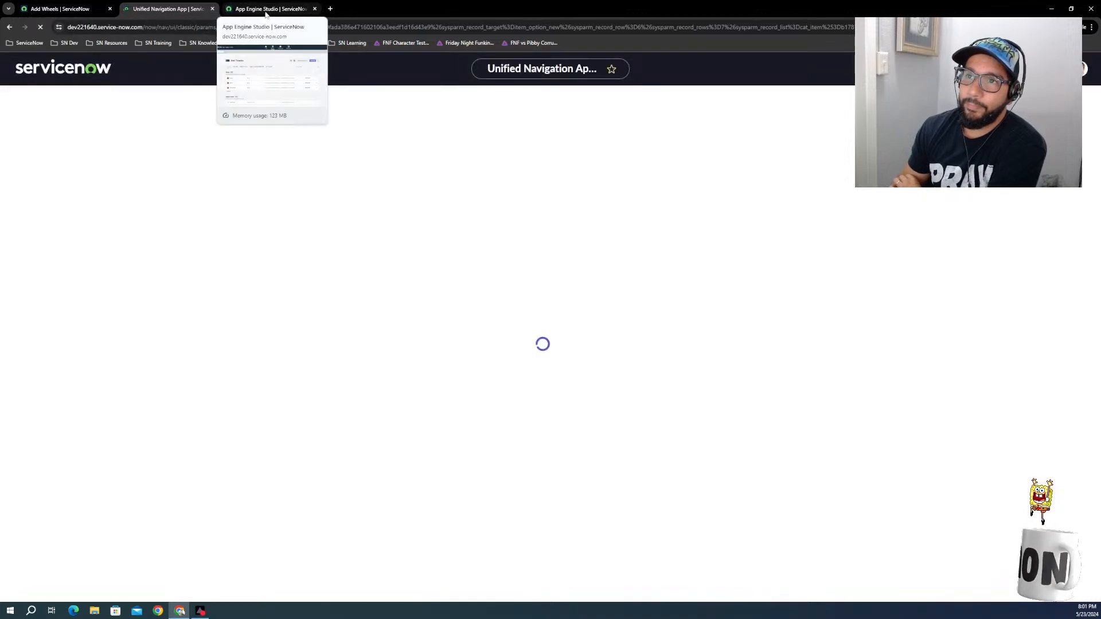
Step: Switch to App Engine Studio and open the Hot Tracks app's Add Wheels record producer for editing
left_click(266, 9)
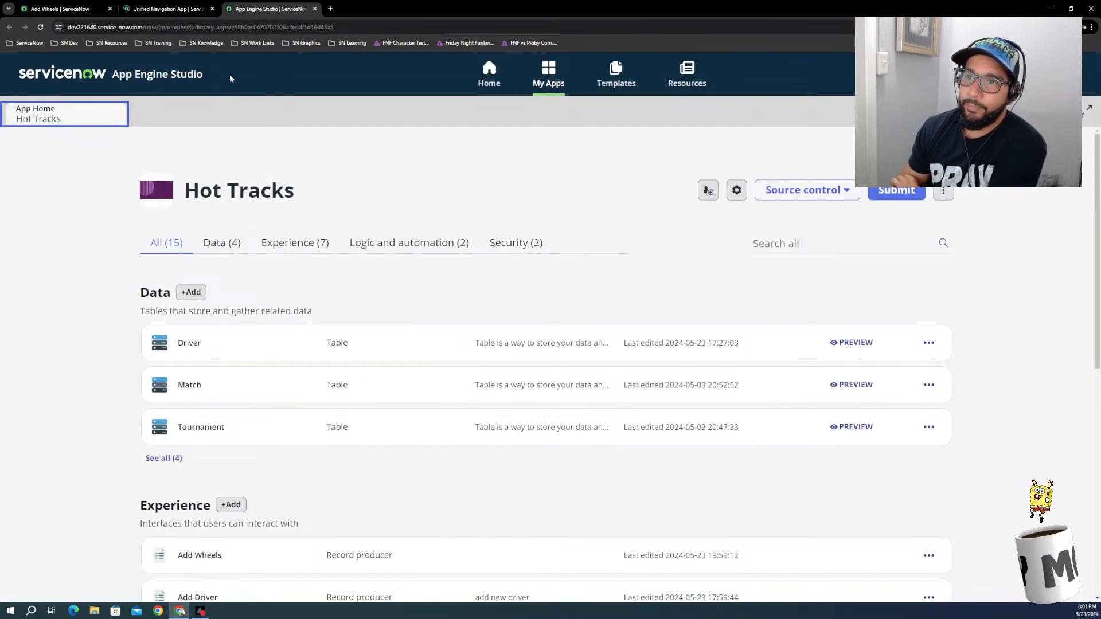
scroll(178, 457, "down", 2)
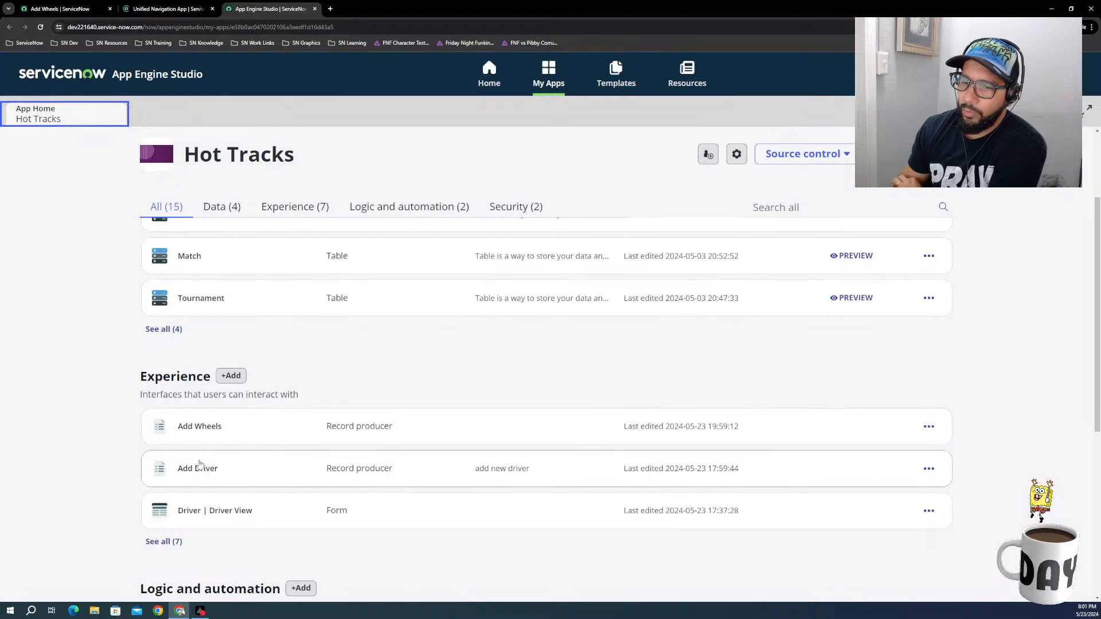
left_click(928, 426)
left_click(939, 442)
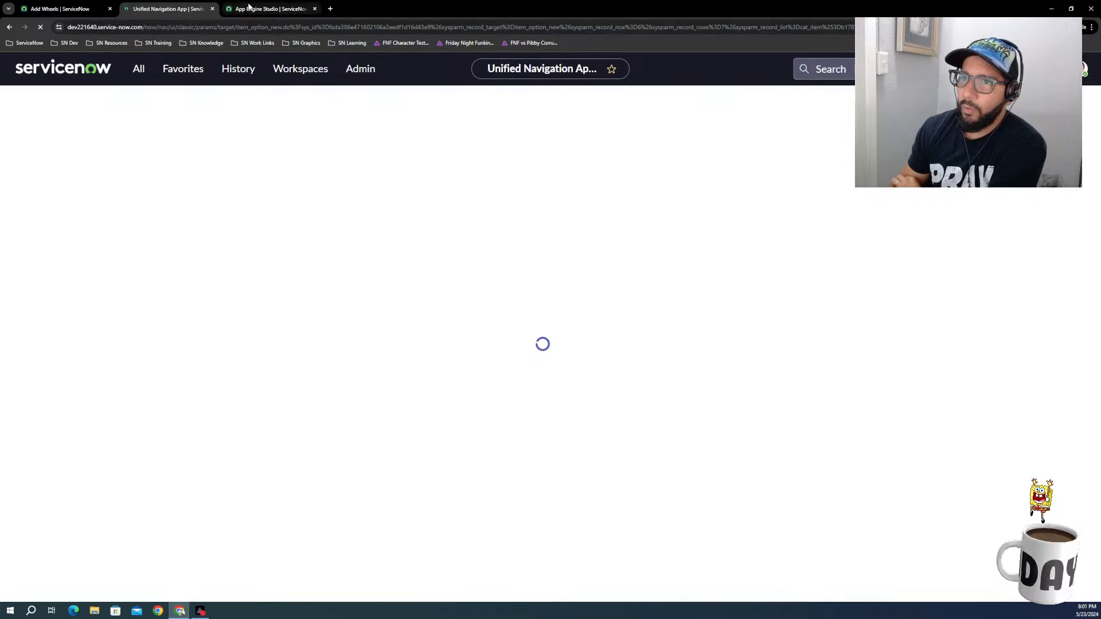
left_click(251, 9)
left_click(134, 12)
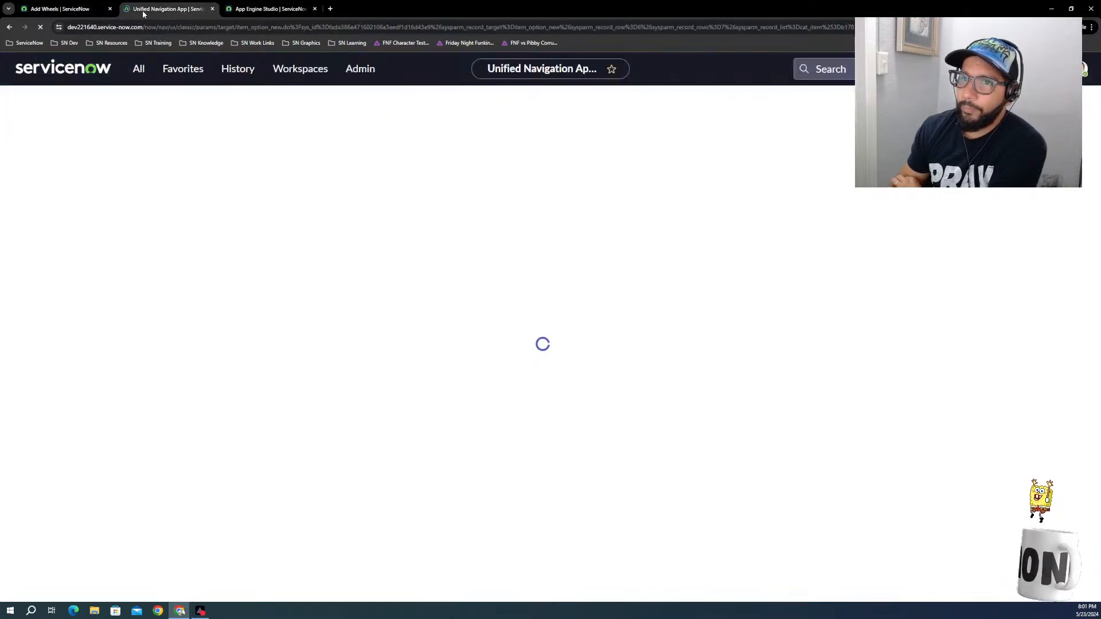
left_click(84, 11)
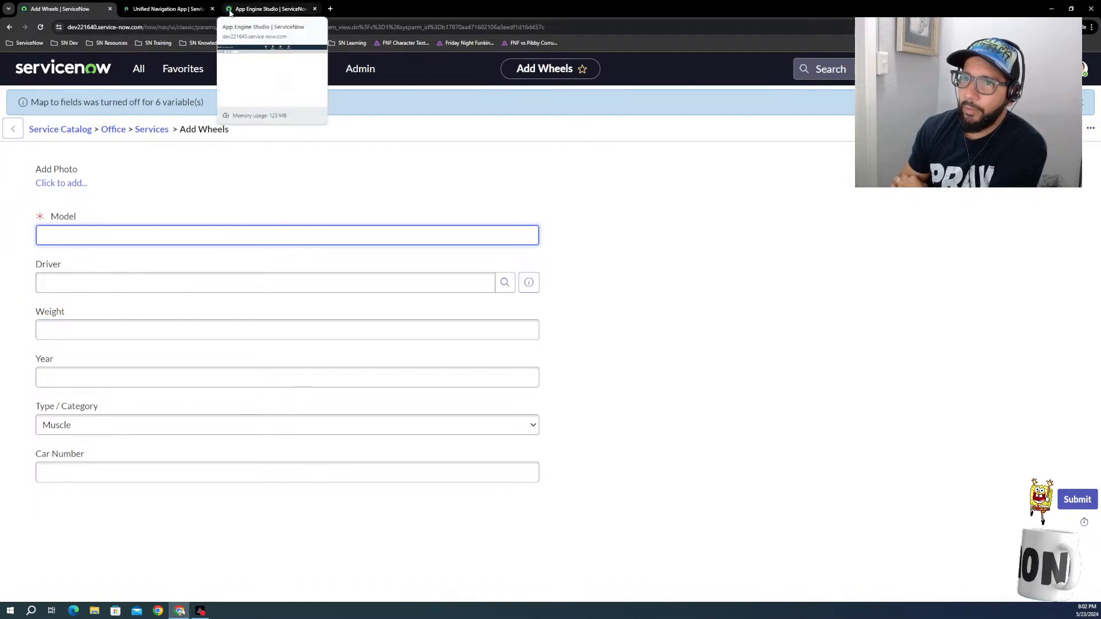
left_click(180, 10)
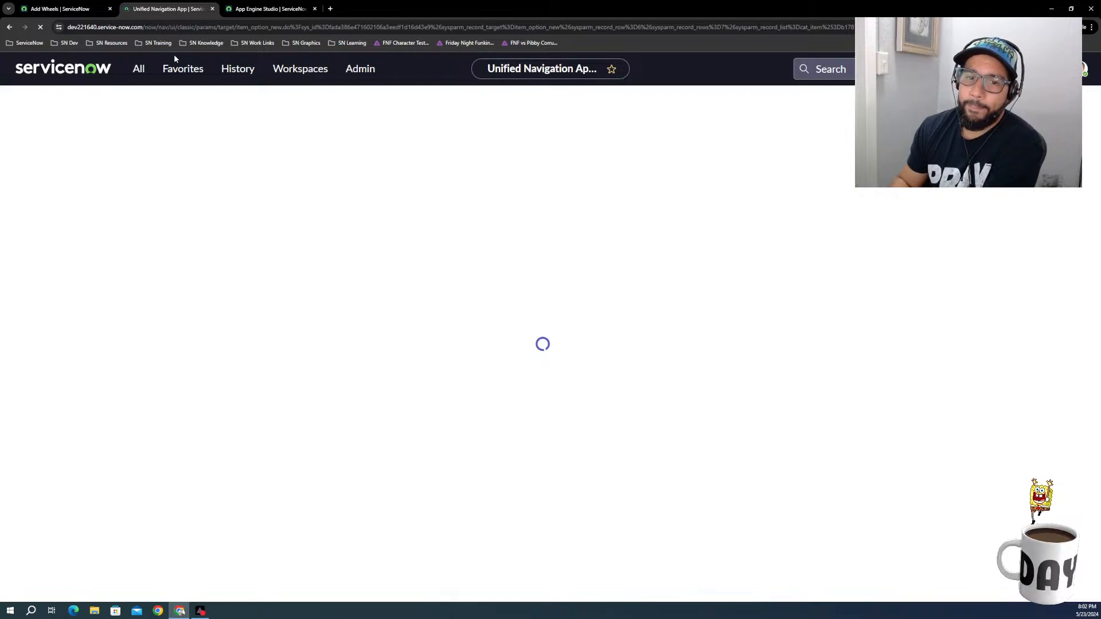
Step: In App Engine Studio, open the Type / Category question of Add Wheels and show its source table and filter condition
left_click(258, 10)
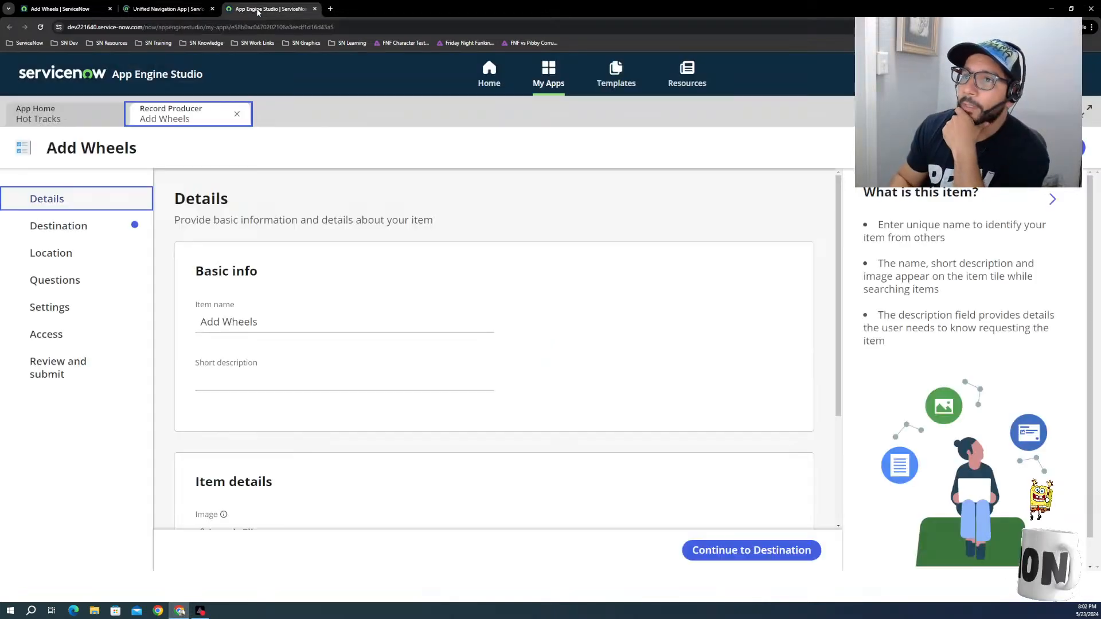
left_click(55, 281)
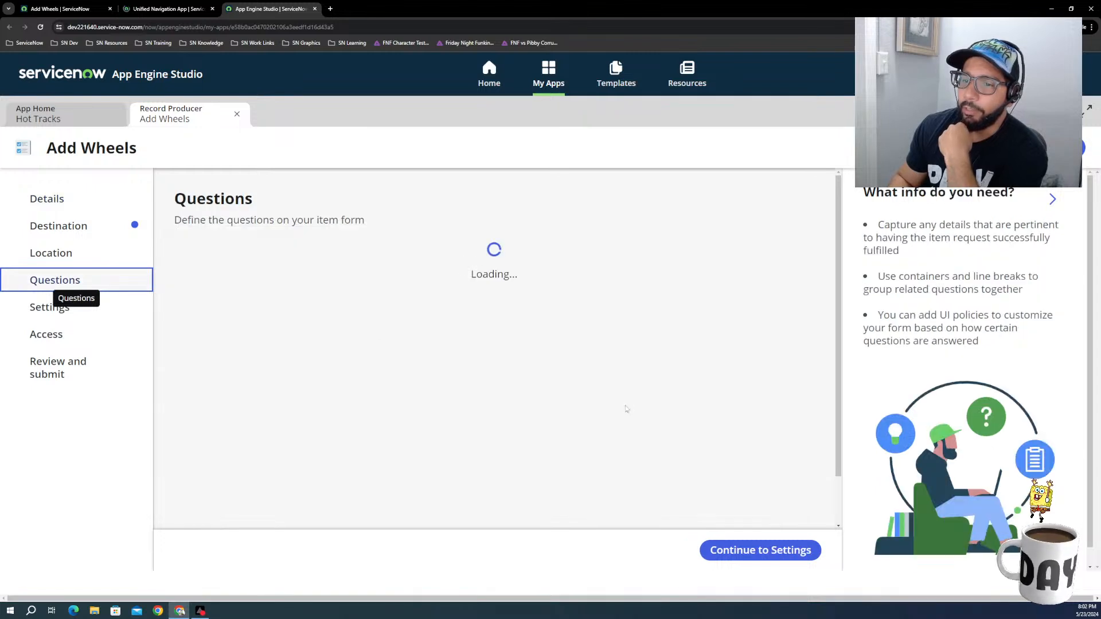
scroll(247, 453, "down", 1)
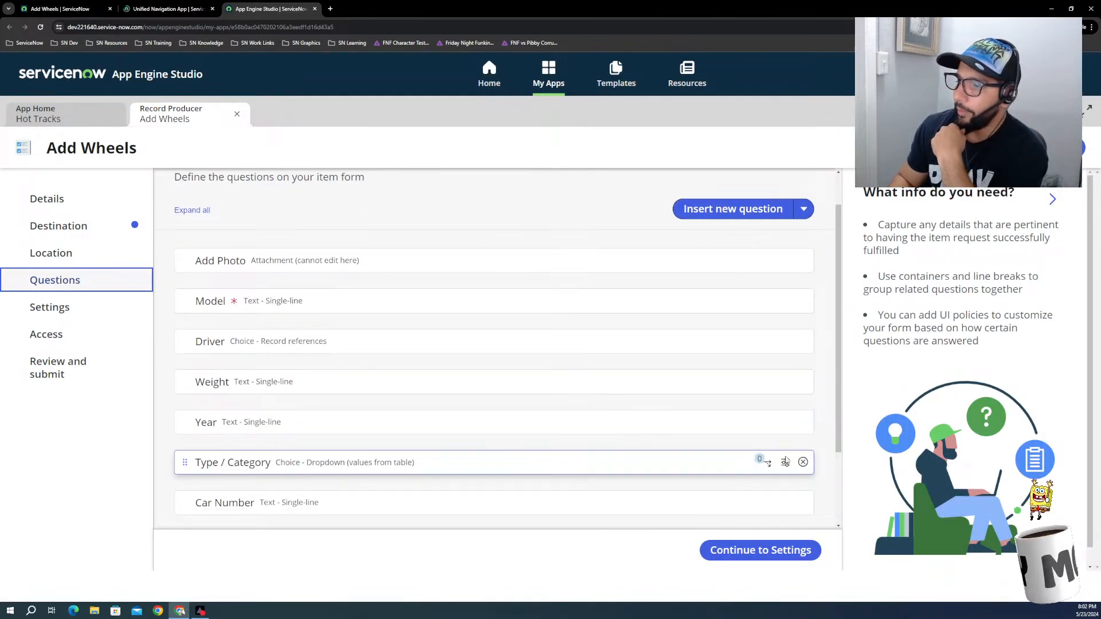
left_click(786, 463)
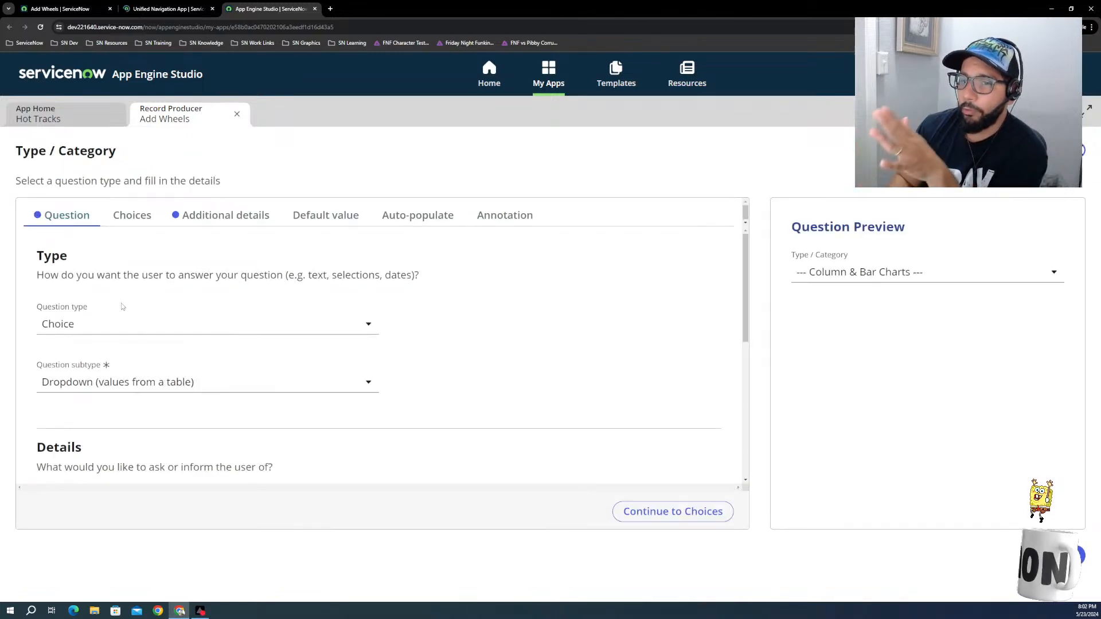
left_click(247, 223)
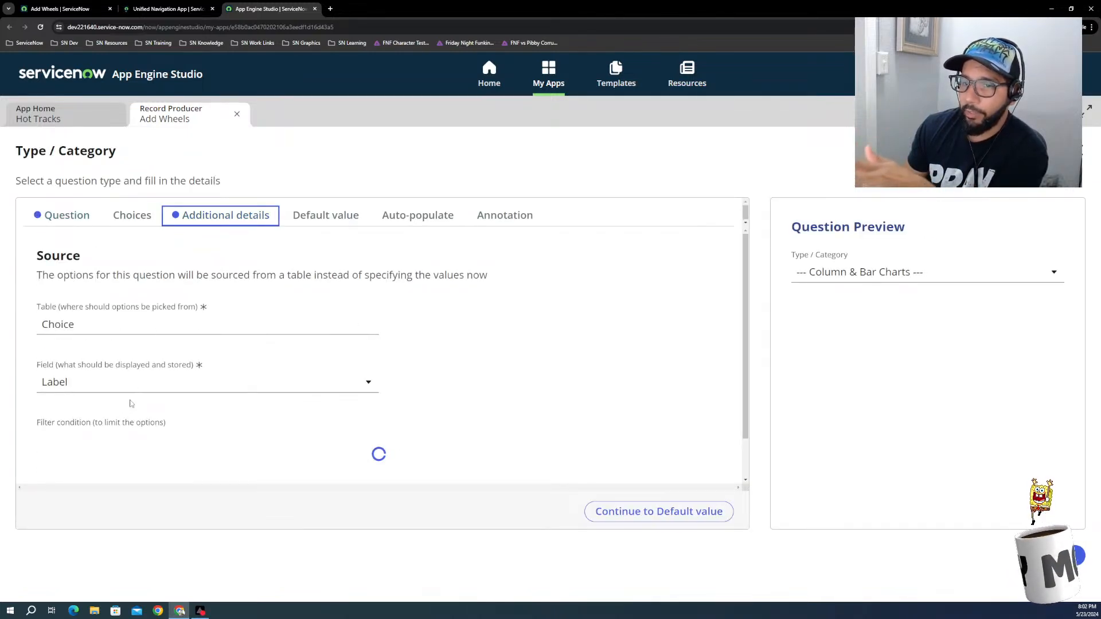
scroll(454, 459, "down", 2)
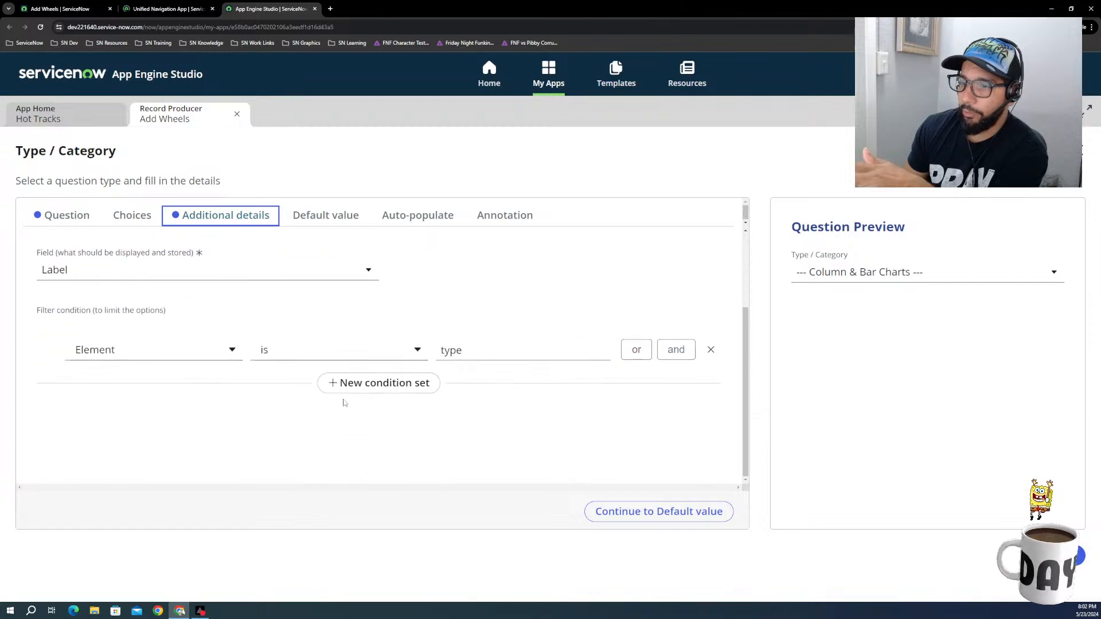
Step: Try adding a second condition set to the Type / Category filter, with Table is "whel"
left_click(345, 383)
left_click(158, 407)
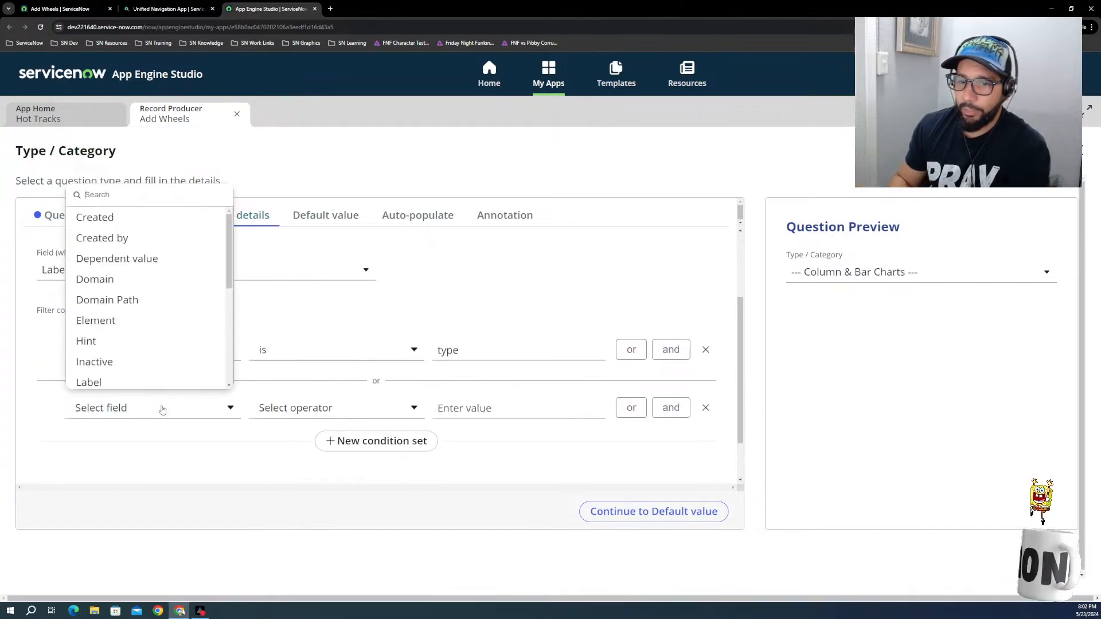
scroll(172, 287, "down", 5)
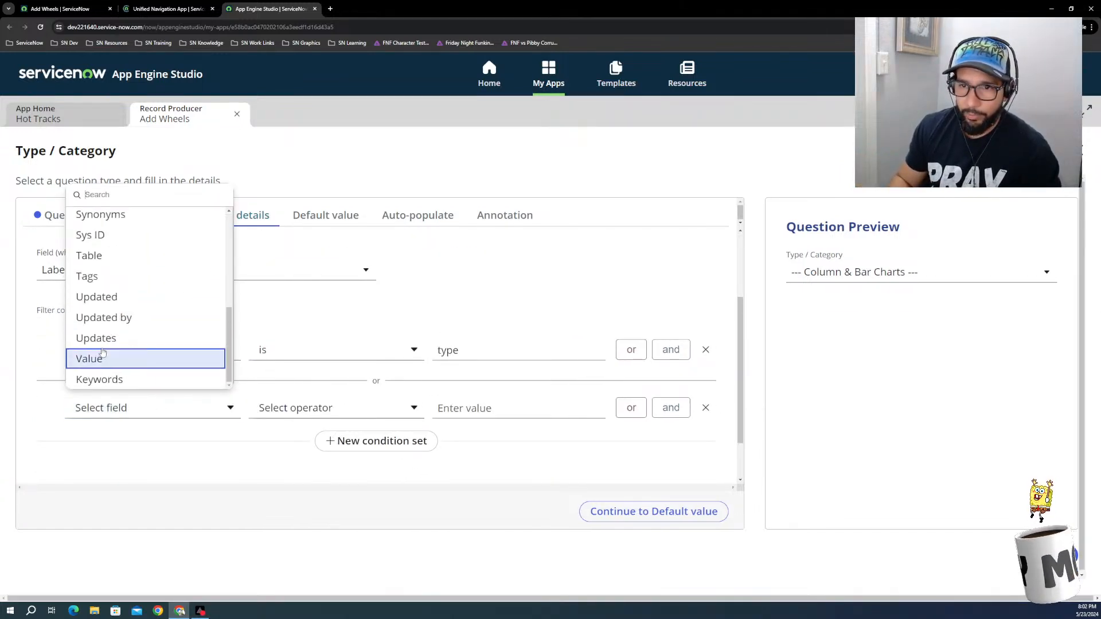
left_click(107, 255)
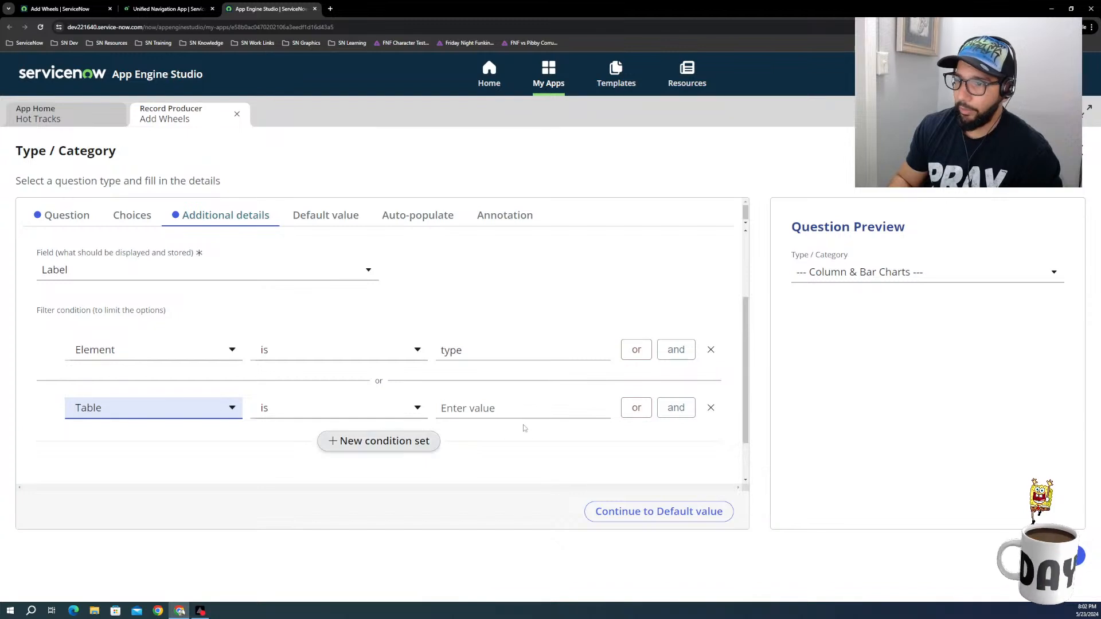
left_click(499, 411)
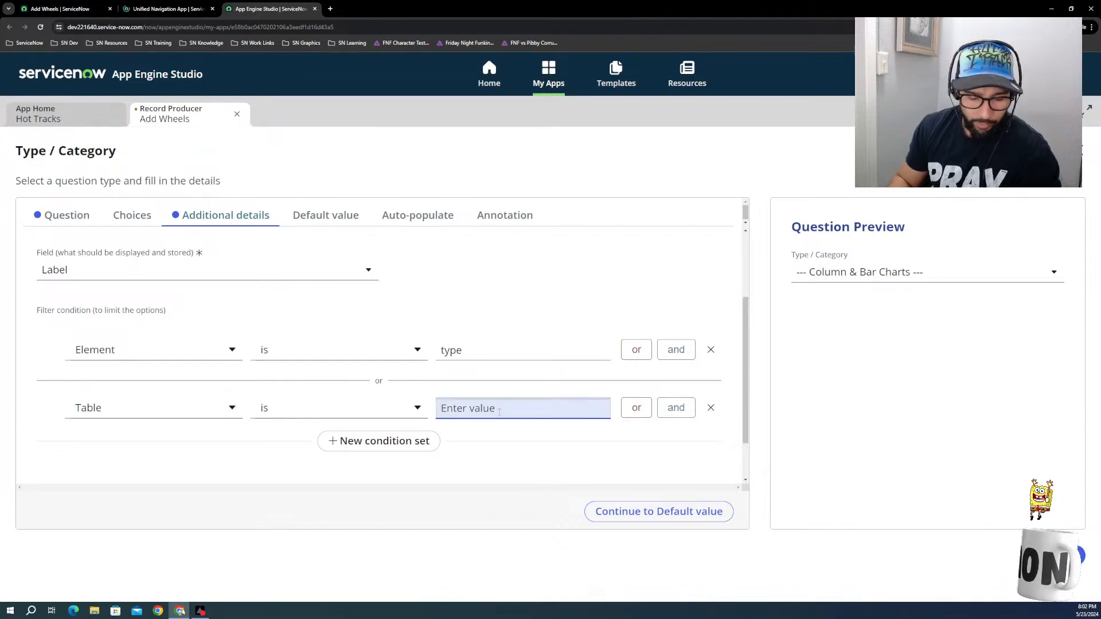
type("whe")
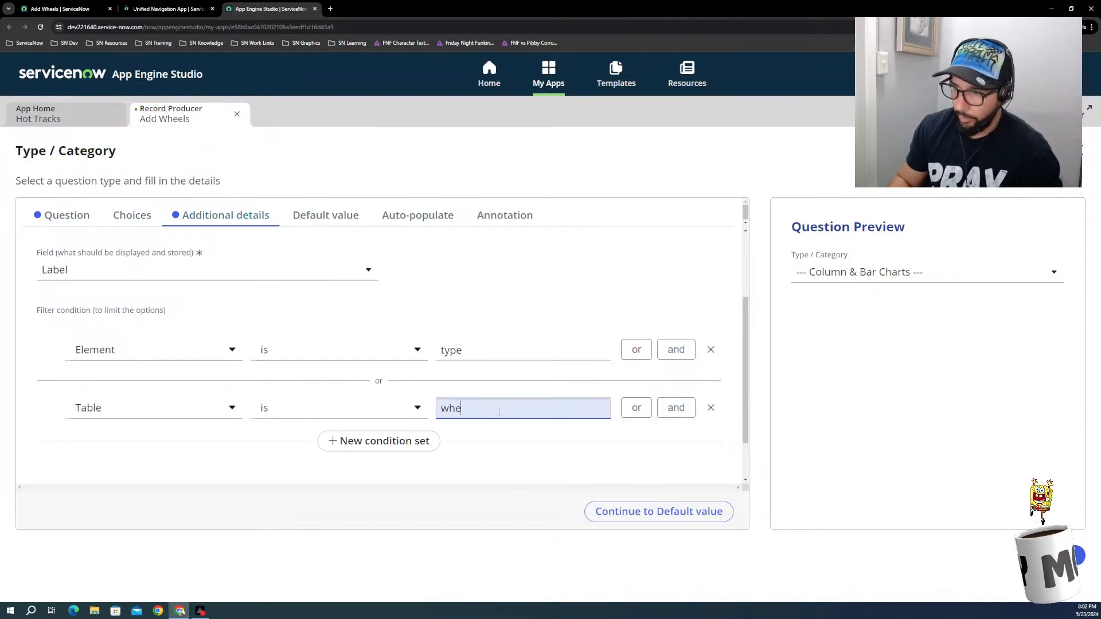
type("l")
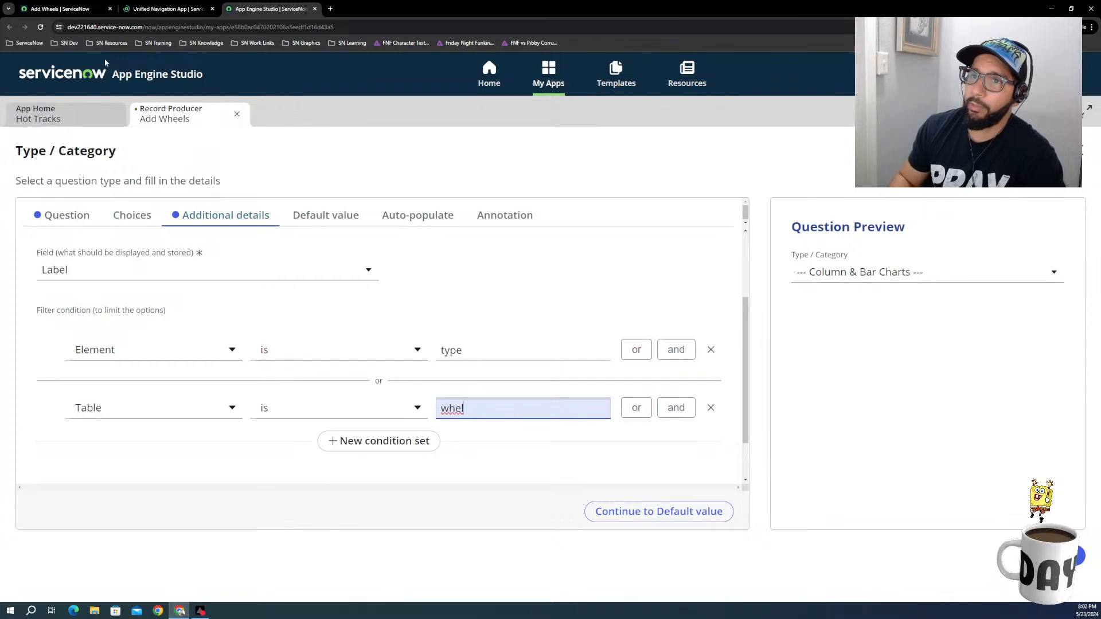
Step: Open the Wheels table from the data tables of the Hot Tracks app
left_click(36, 115)
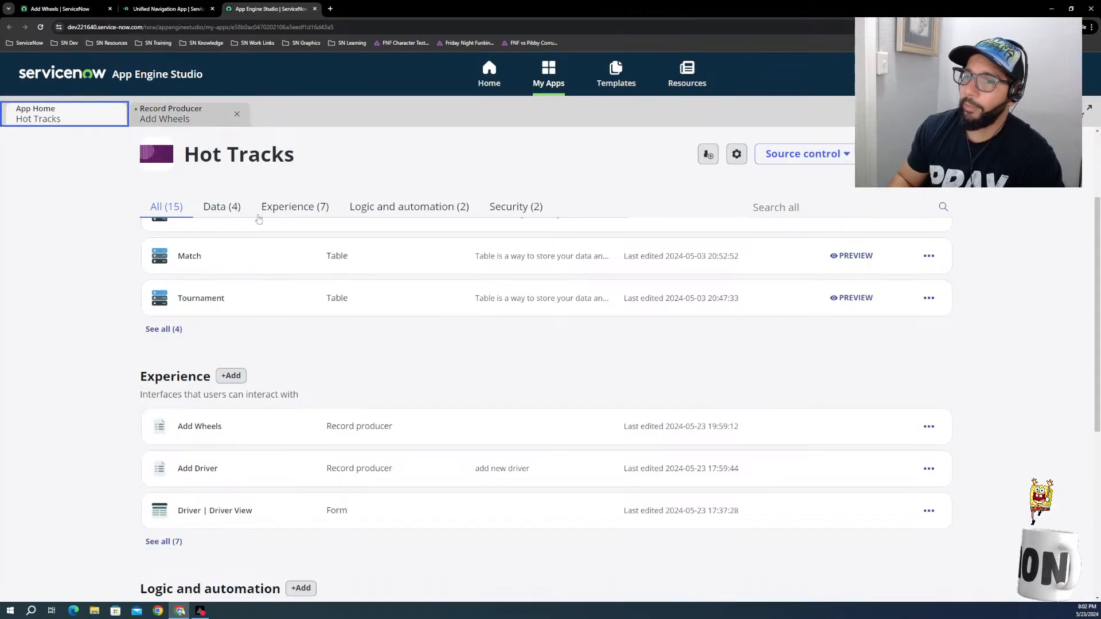
scroll(234, 309, "up", 3)
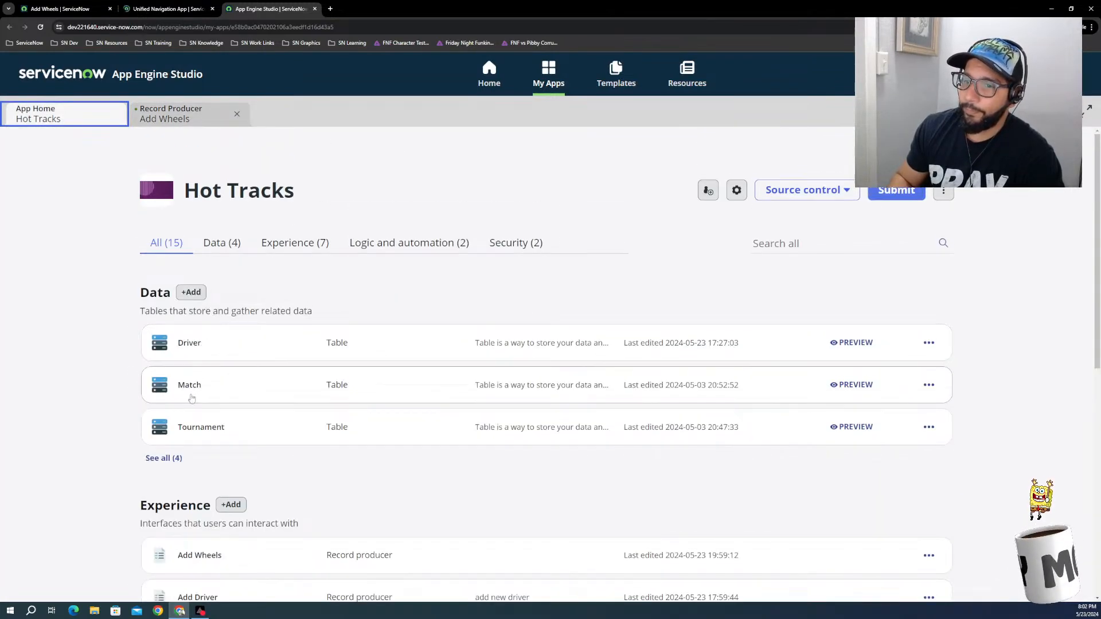
left_click(206, 246)
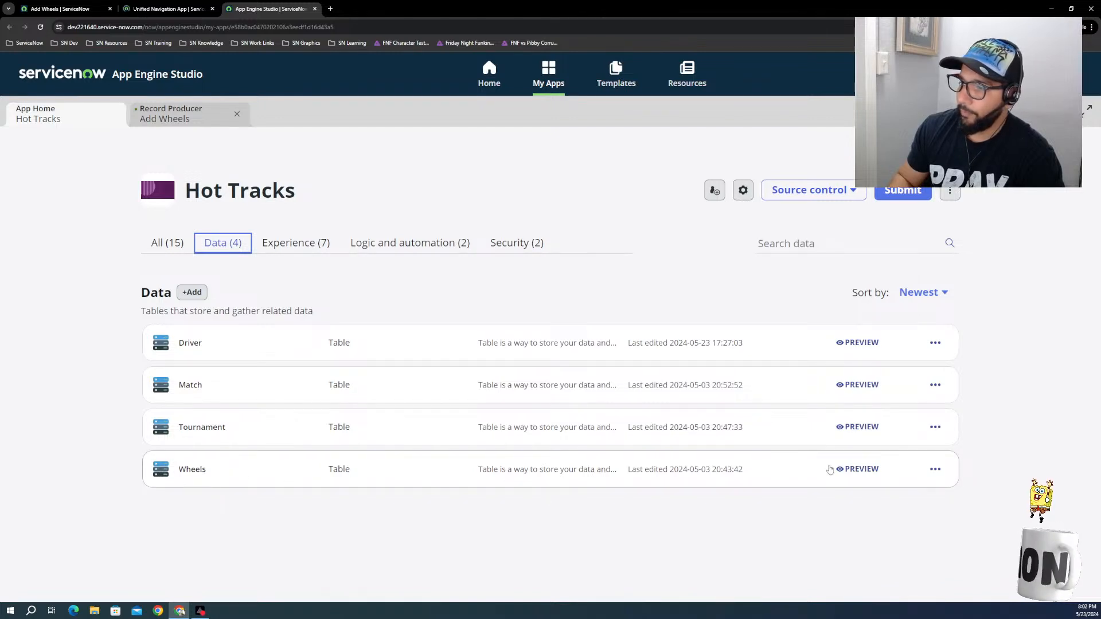
left_click(194, 465)
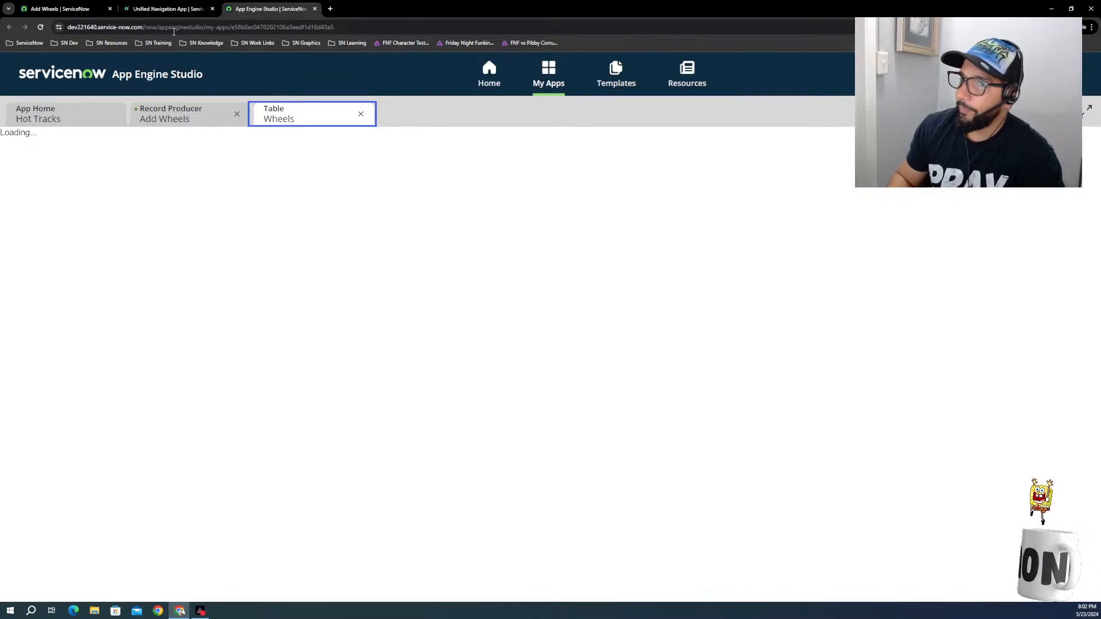
left_click(151, 13)
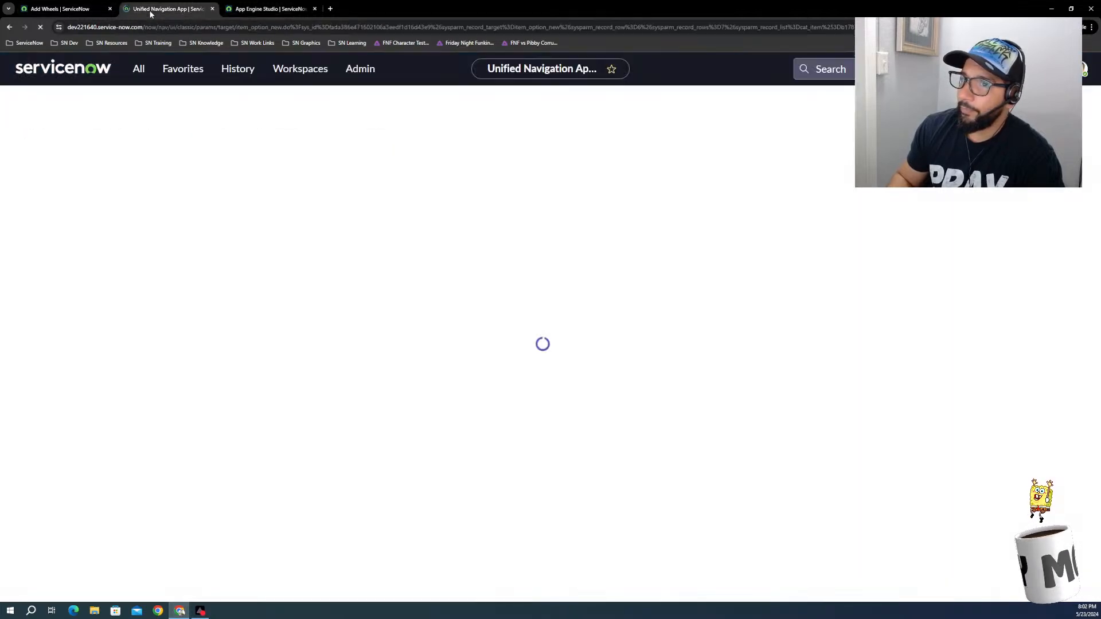
left_click(270, 9)
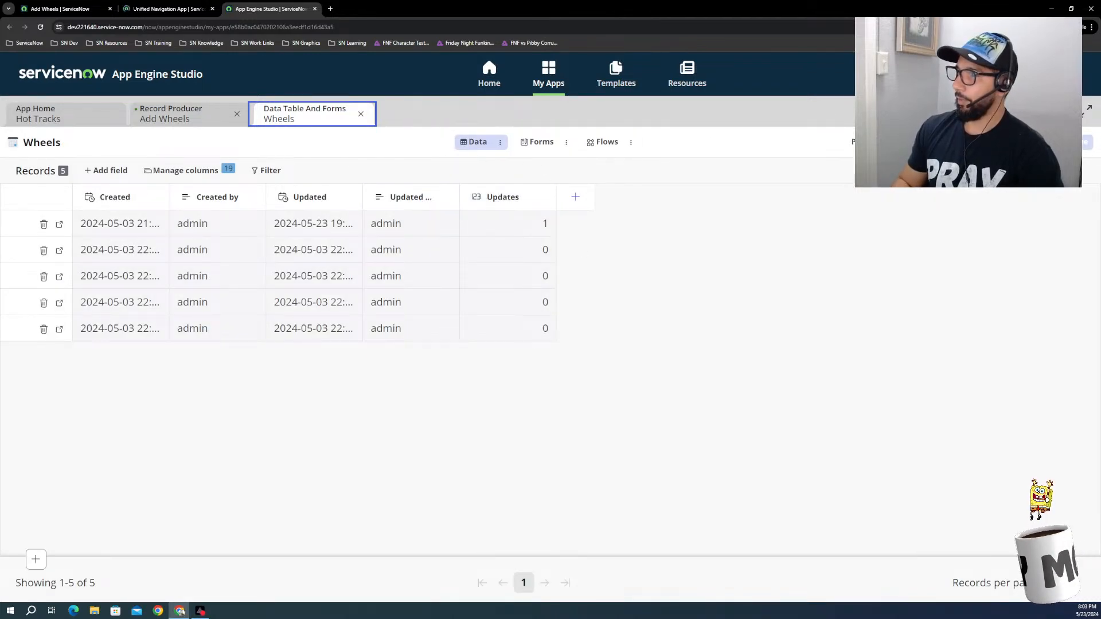
Step: Copy the Wheels table's internal name from its table properties and return to the Add Wheels record producer
left_click(1049, 142)
left_click(1023, 174)
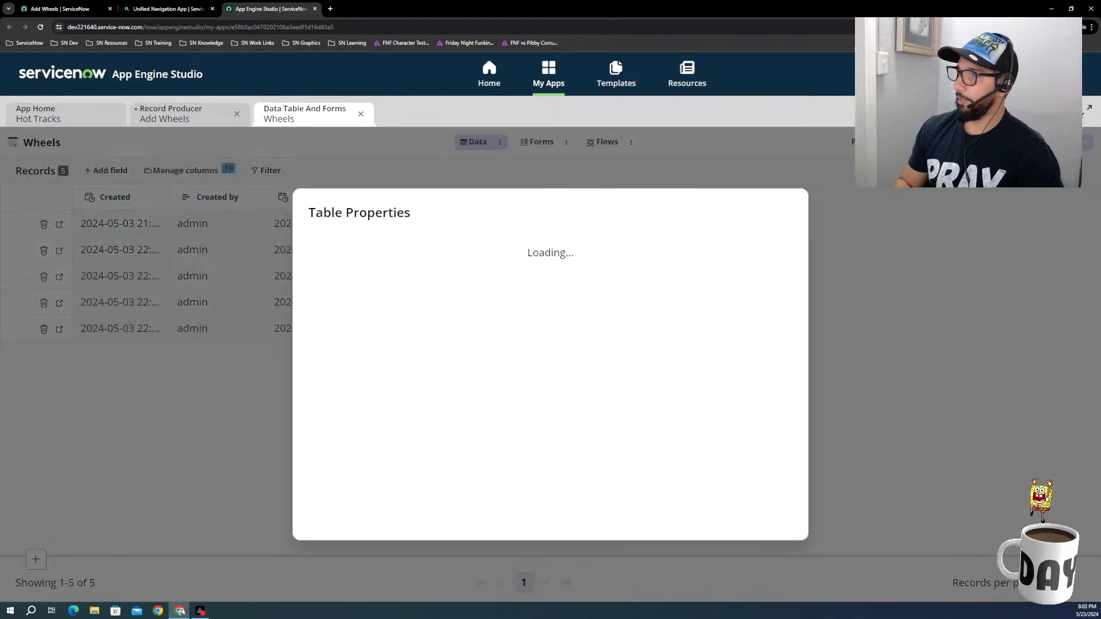
double_click(643, 284)
key("ctrl+c")
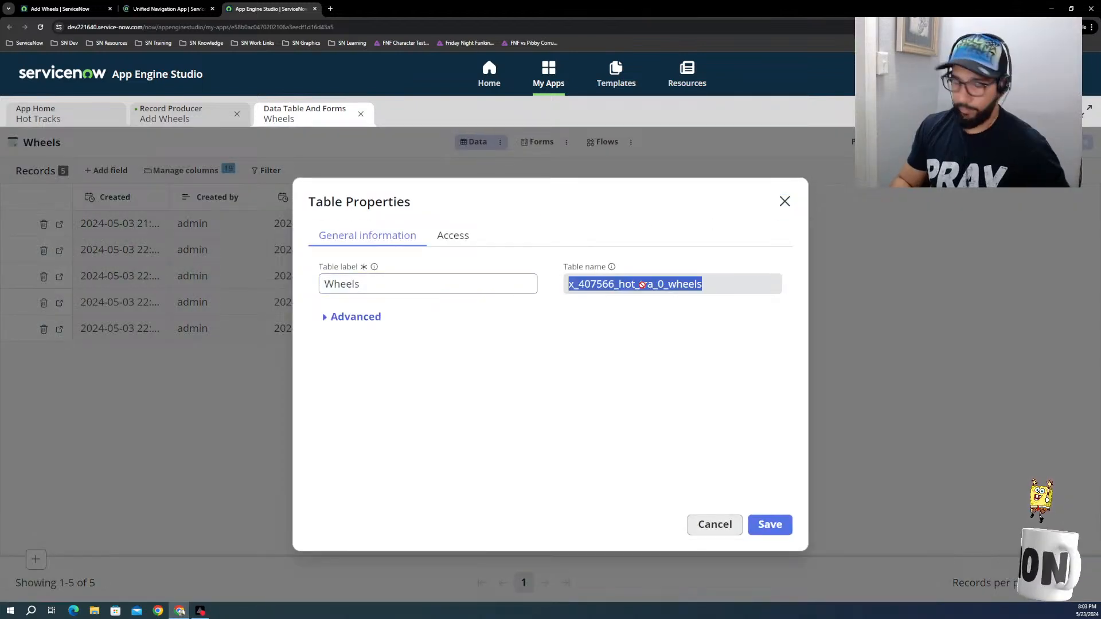
left_click(176, 11)
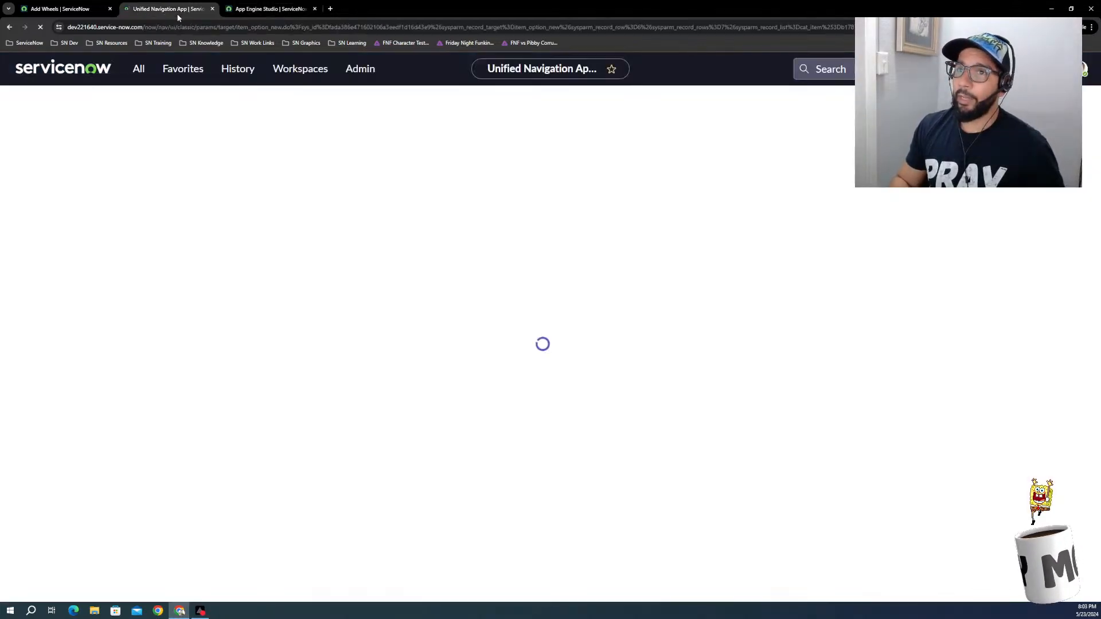
left_click(283, 7)
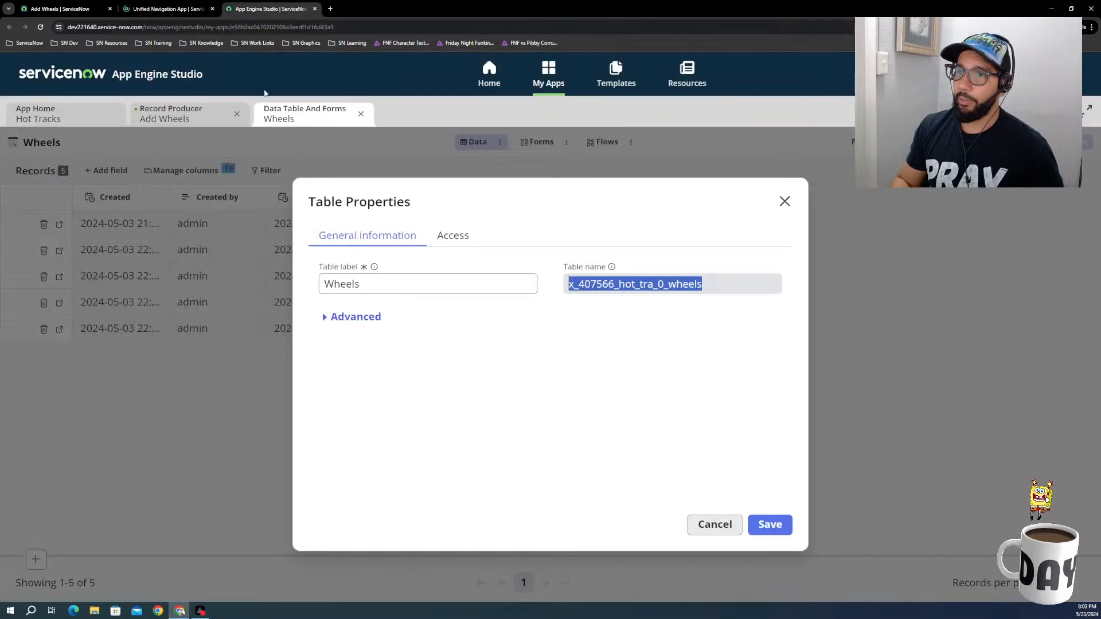
left_click(187, 114)
Step: Try x_407566_hot_tra_0_wheels as the table value of the second condition set, and delete that condition set
left_click(505, 408)
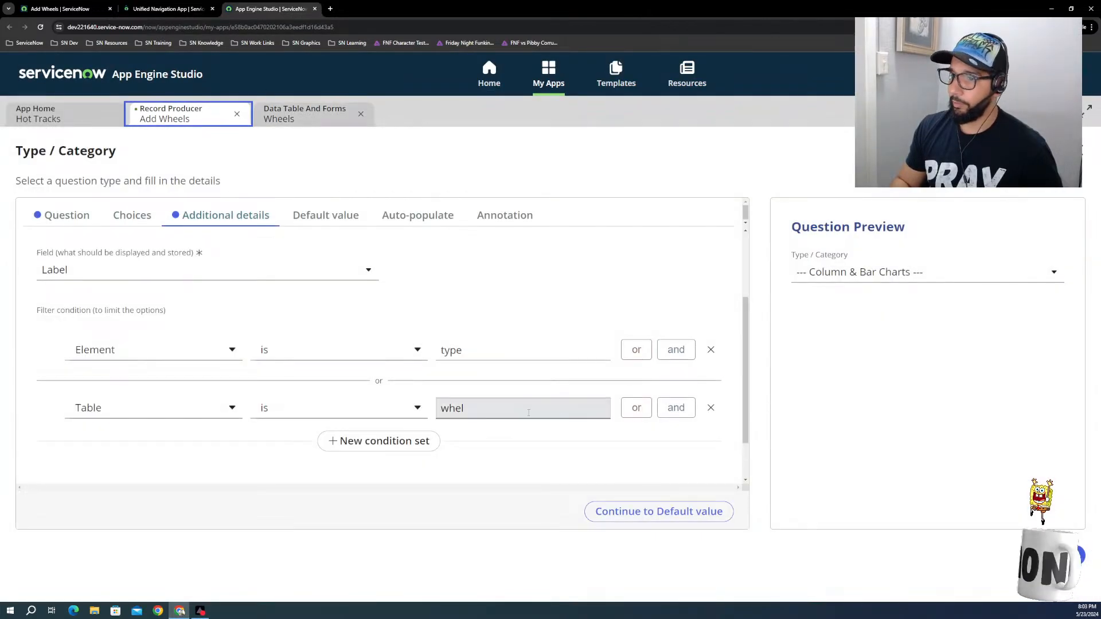
key("ctrl+a")
key("ctrl+v")
left_click(509, 476)
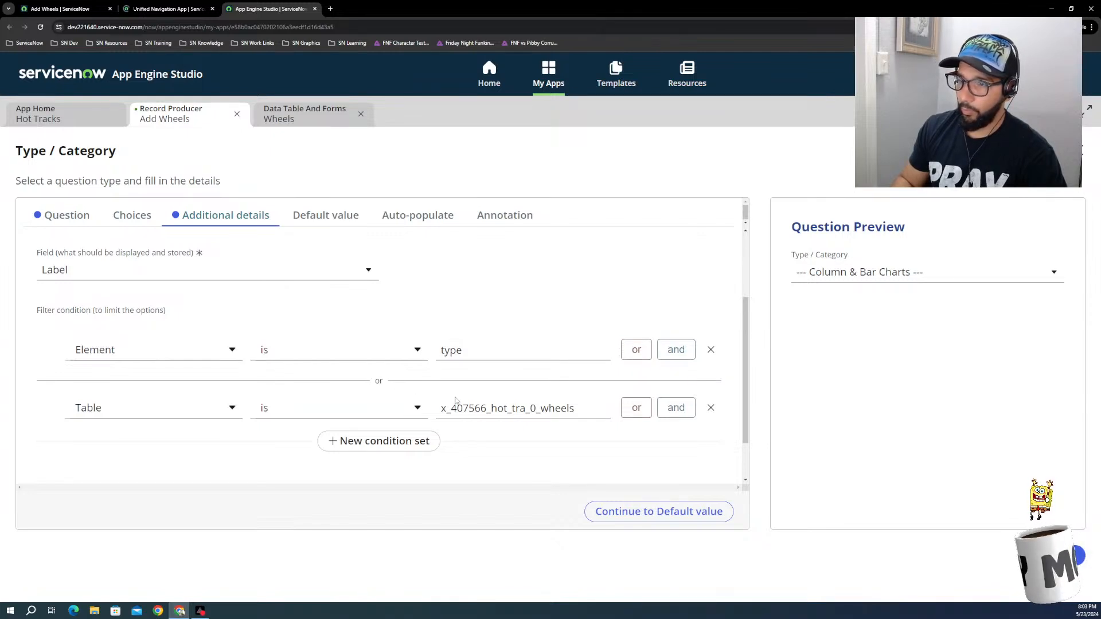
left_click(712, 408)
Step: Replace the remaining Type / Category filter condition with Table is x_407566_hot_tra_0_wheels
left_click(152, 357)
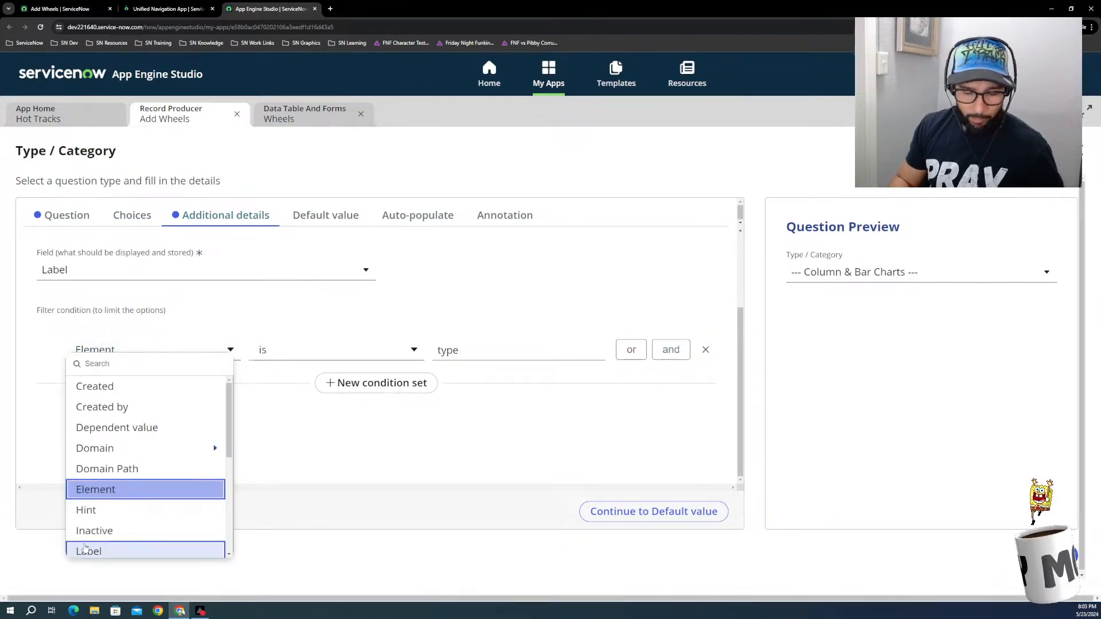
scroll(104, 545, "down", 5)
left_click(92, 425)
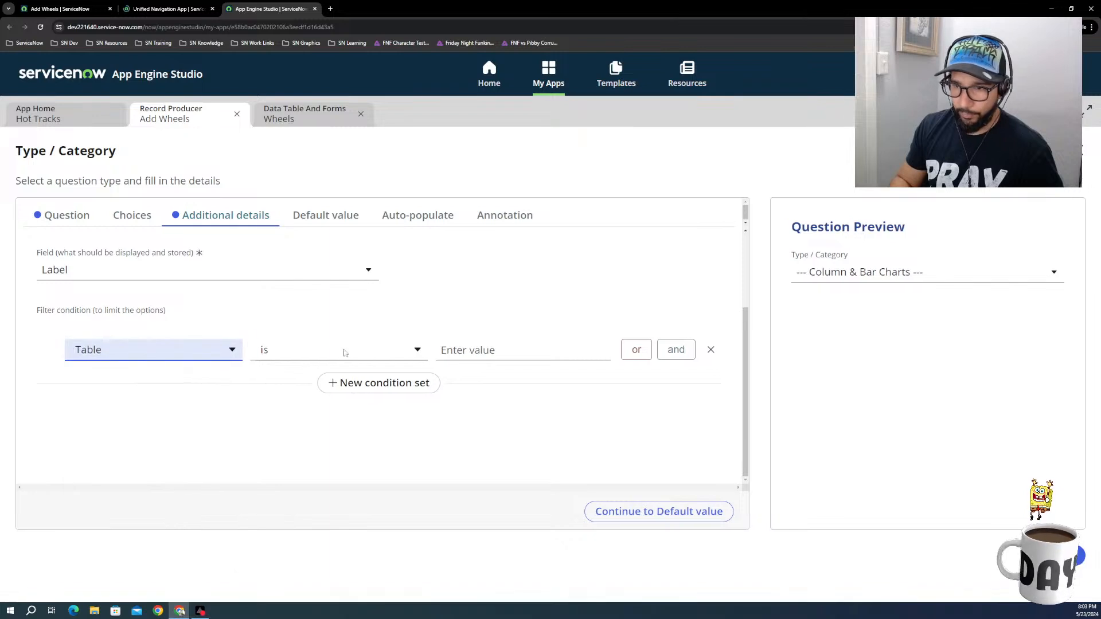
left_click(465, 351)
key("ctrl+v")
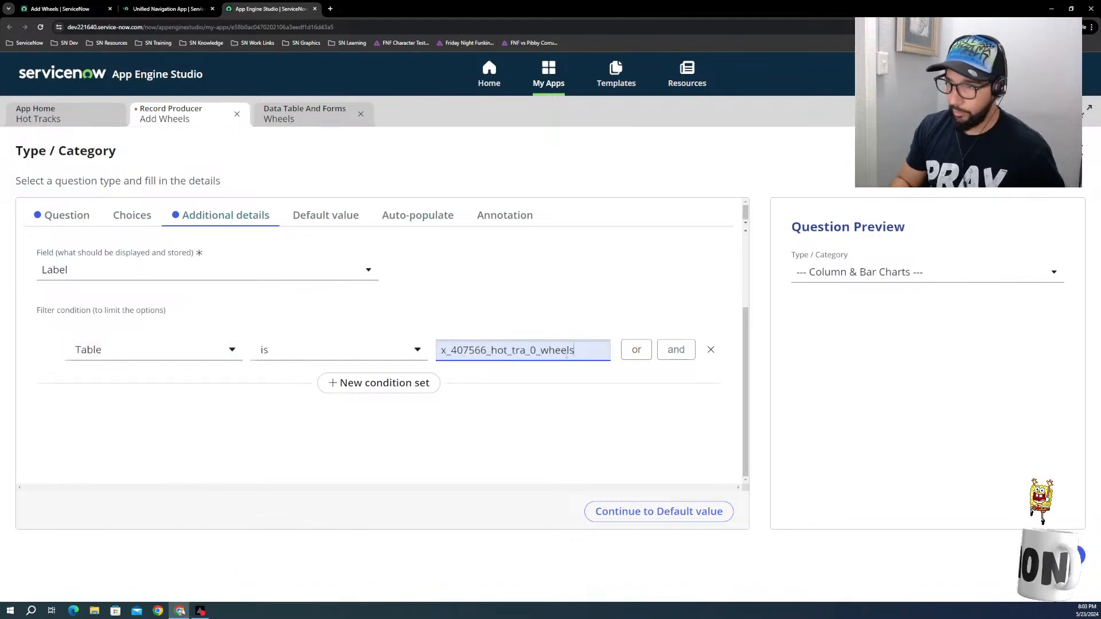
Step: Add an "and" condition Element is type to the Type / Category filter and save the question
left_click(677, 349)
left_click(171, 389)
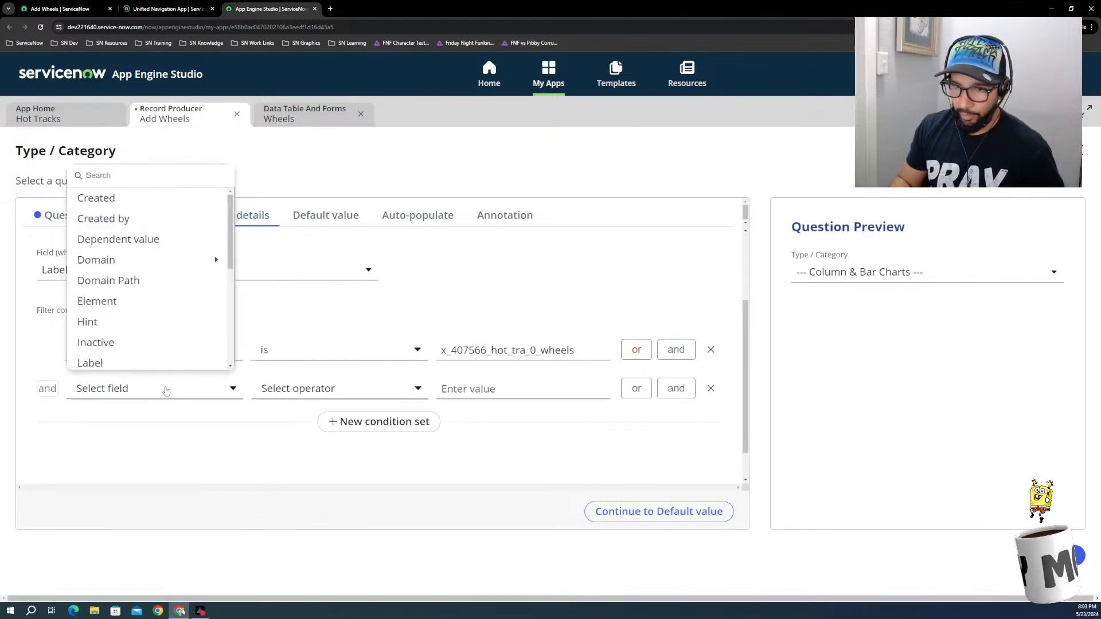
type("el")
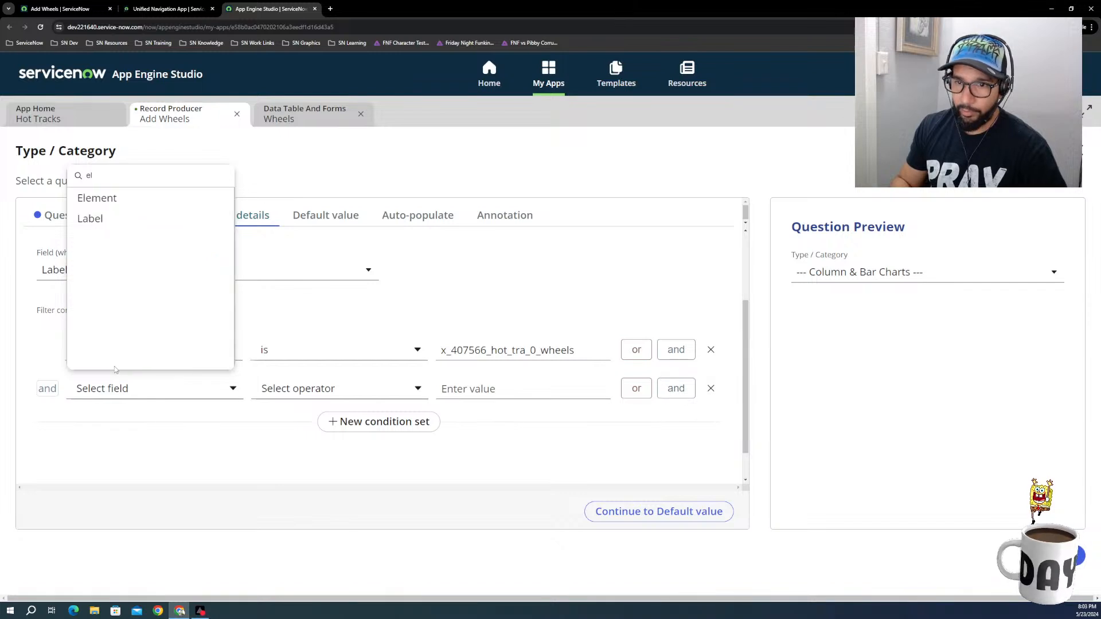
left_click(94, 207)
left_click(454, 389)
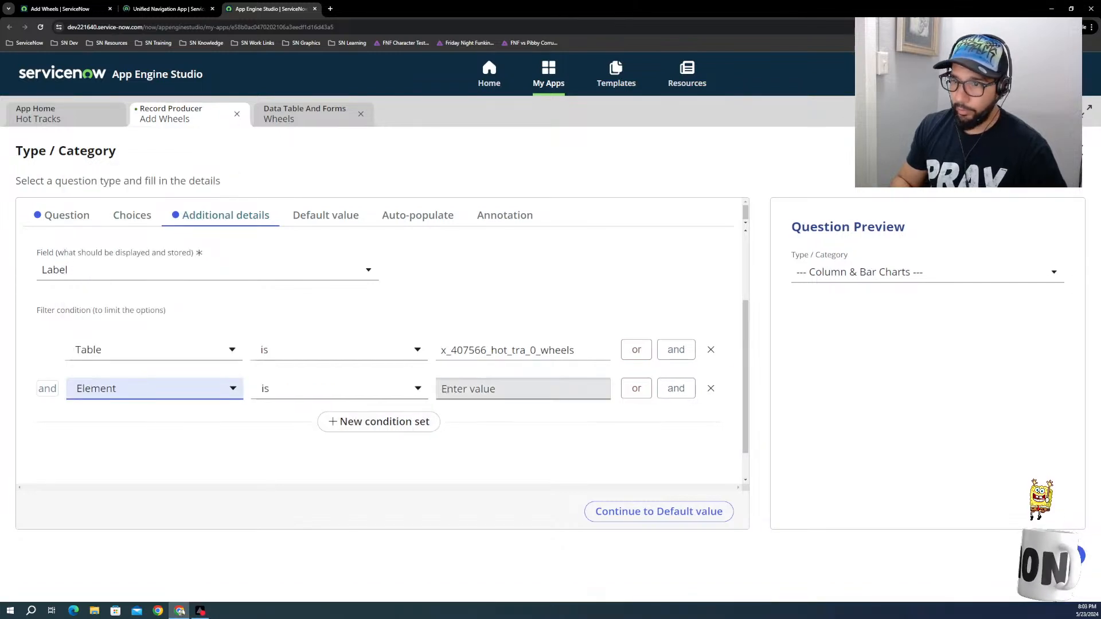
type("type")
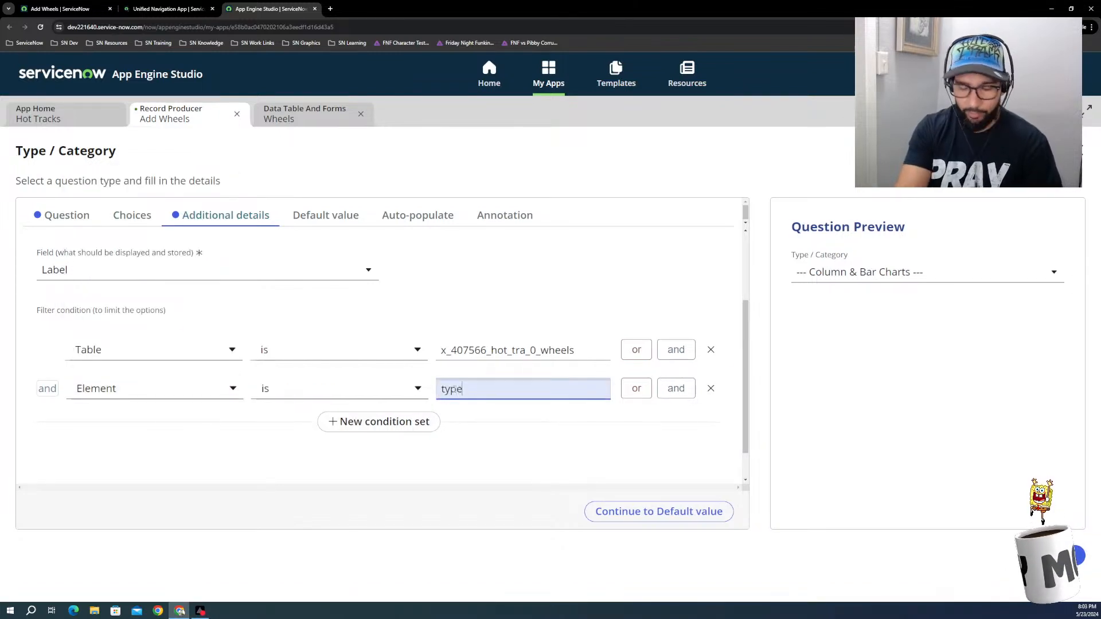
left_click(454, 457)
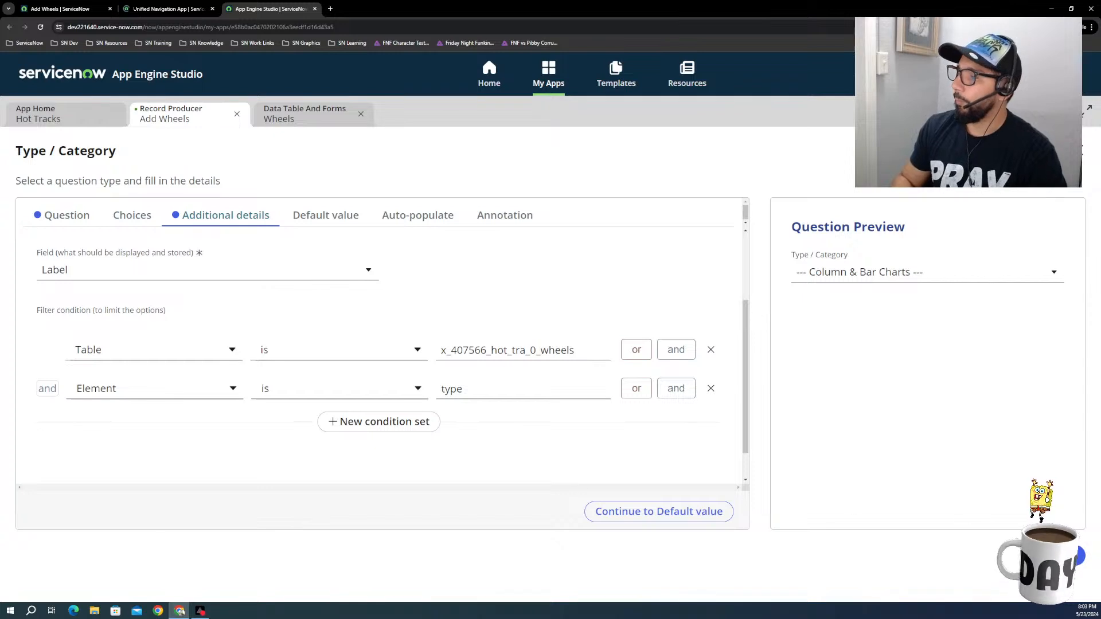
left_click(1048, 555)
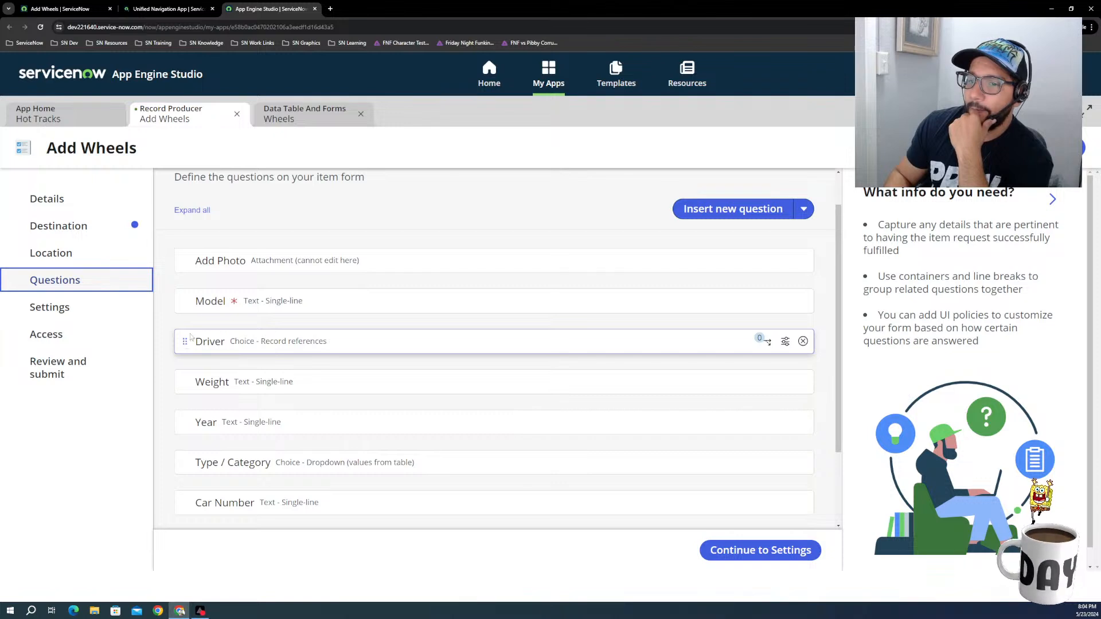
Step: Reorder the Add Wheels questions after Add Photo to Driver, Type / Category, Year, Model, Car Number, Weight
left_click_drag(190, 338, 193, 293)
left_click_drag(184, 342, 185, 290)
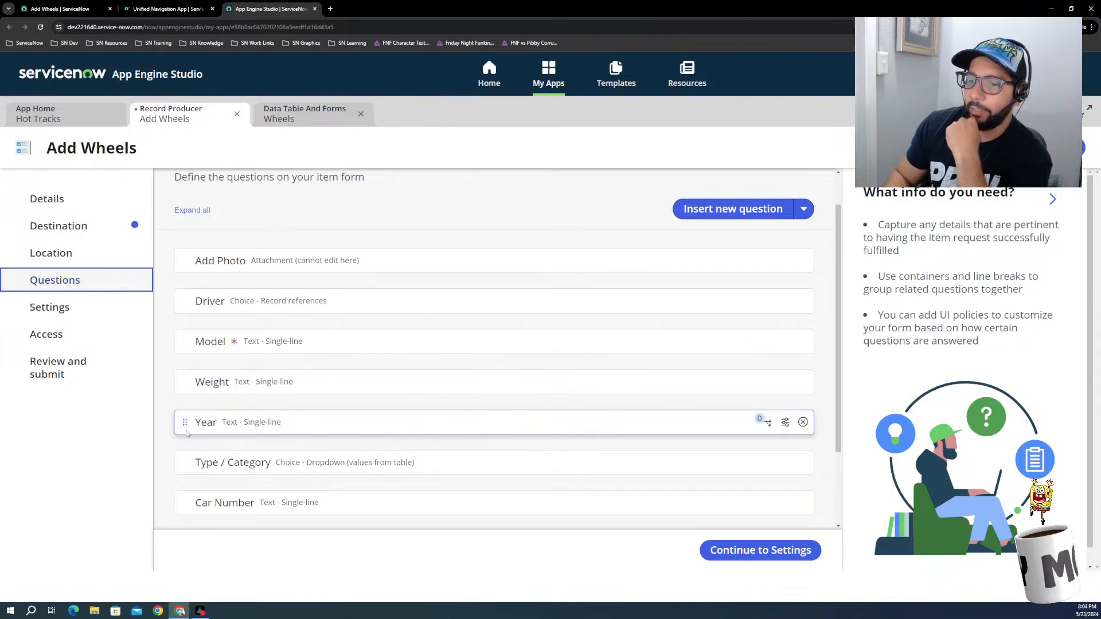
left_click_drag(185, 421, 186, 342)
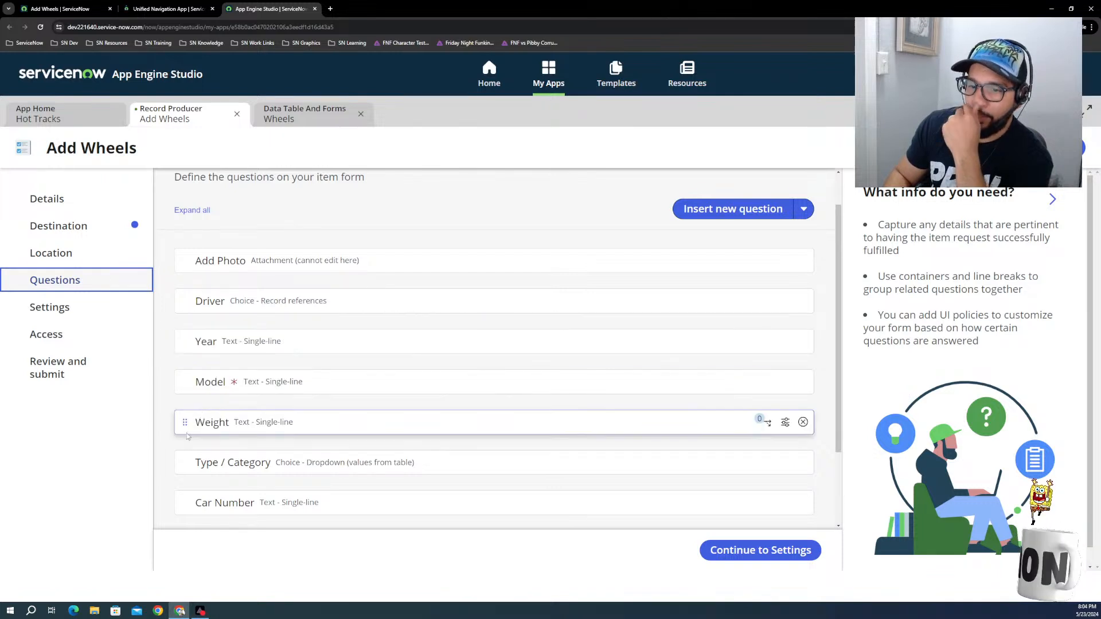
left_click_drag(185, 502, 185, 413)
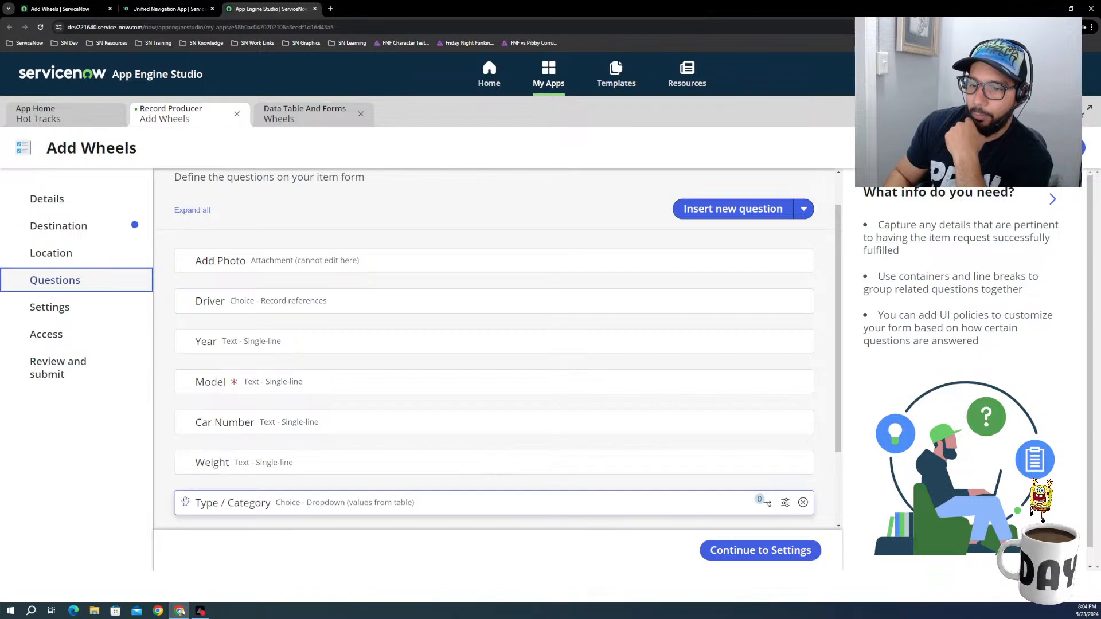
left_click_drag(185, 504, 193, 322)
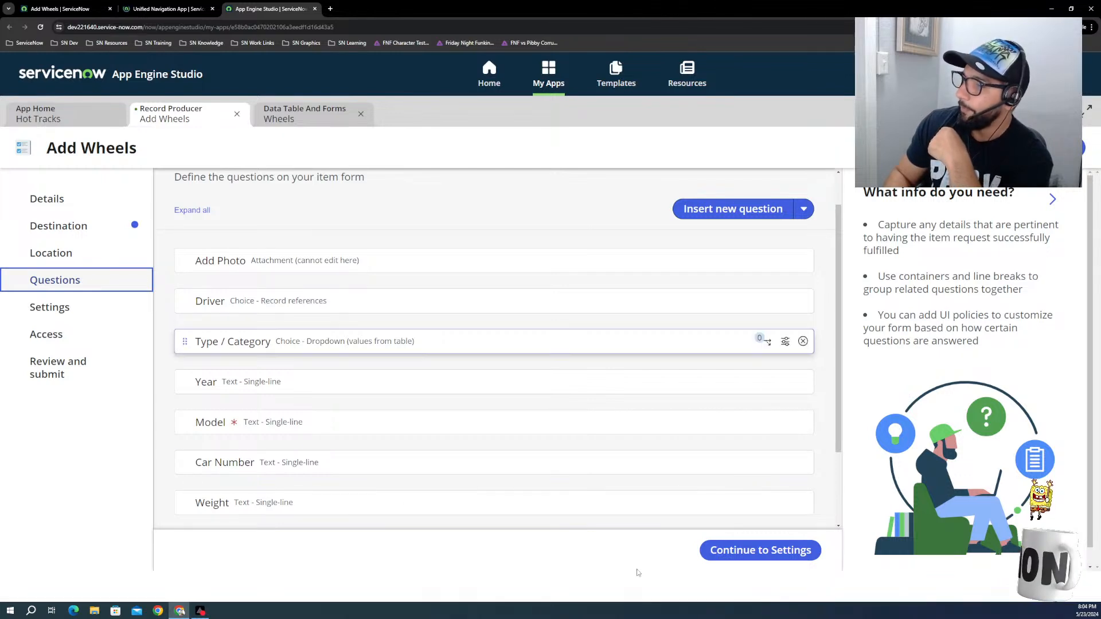
Step: Try to submit the Add Wheels record producer and show which mandatory fields are missing
scroll(256, 401, "down", 2)
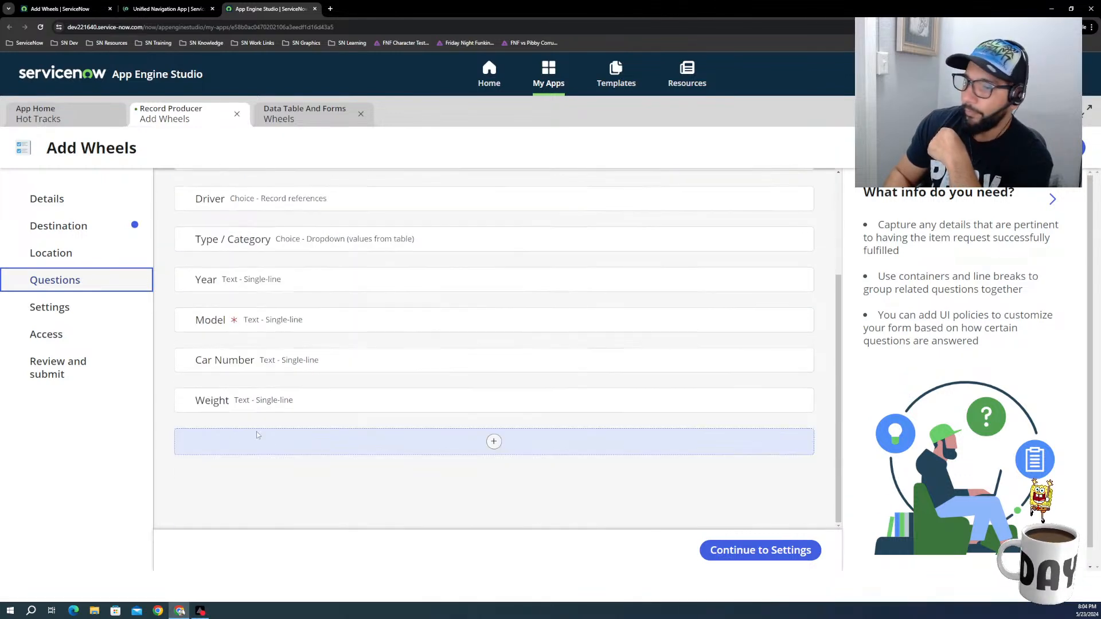
left_click(58, 371)
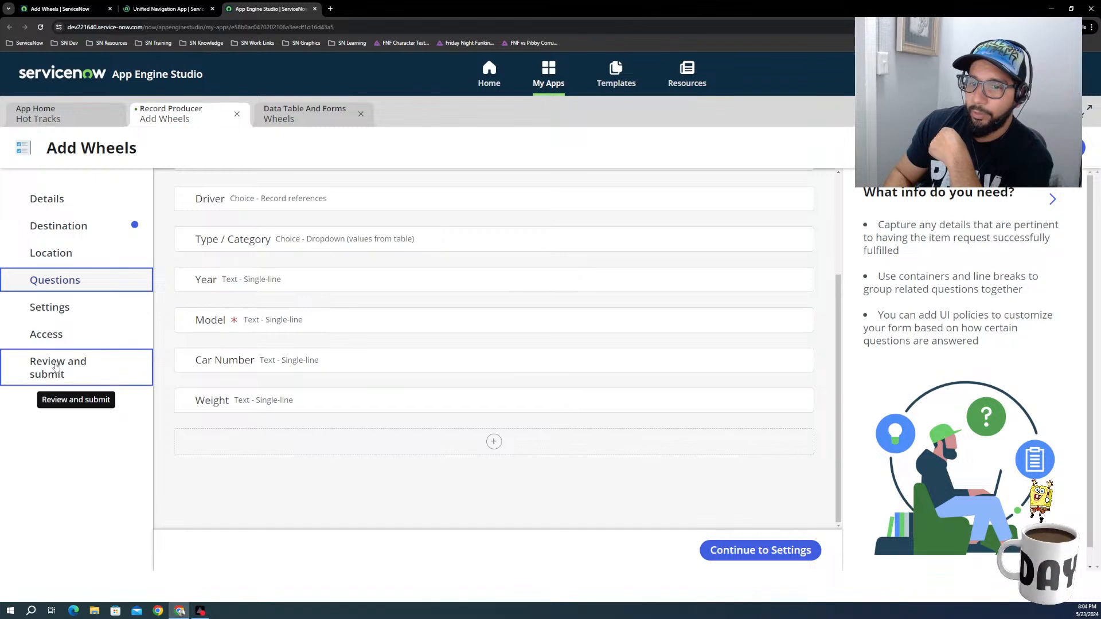
scroll(537, 478, "down", 15)
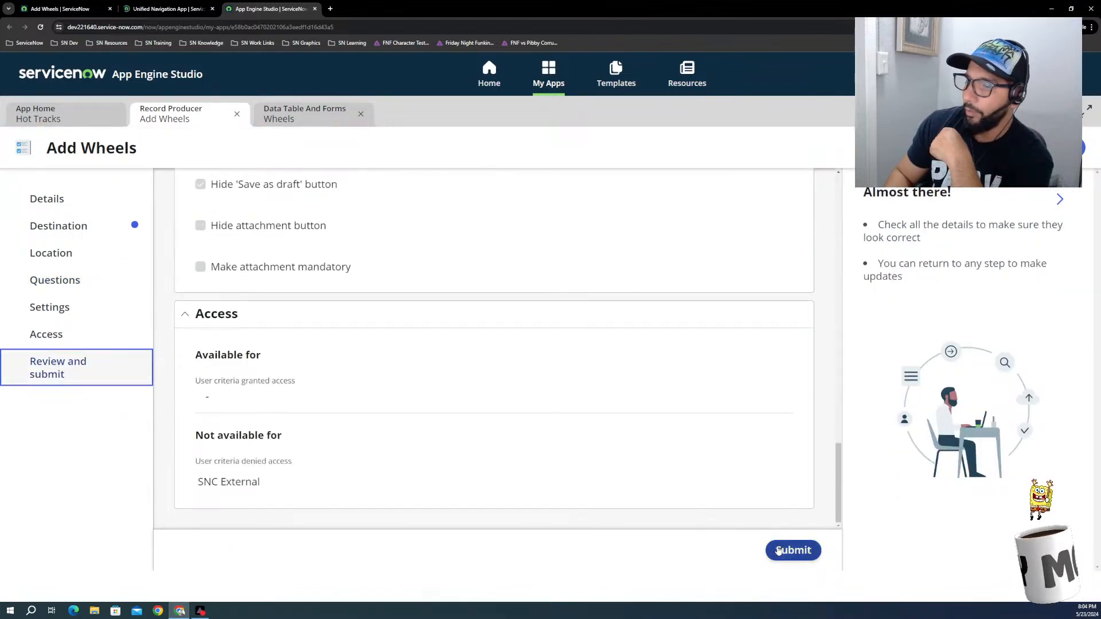
left_click(785, 559)
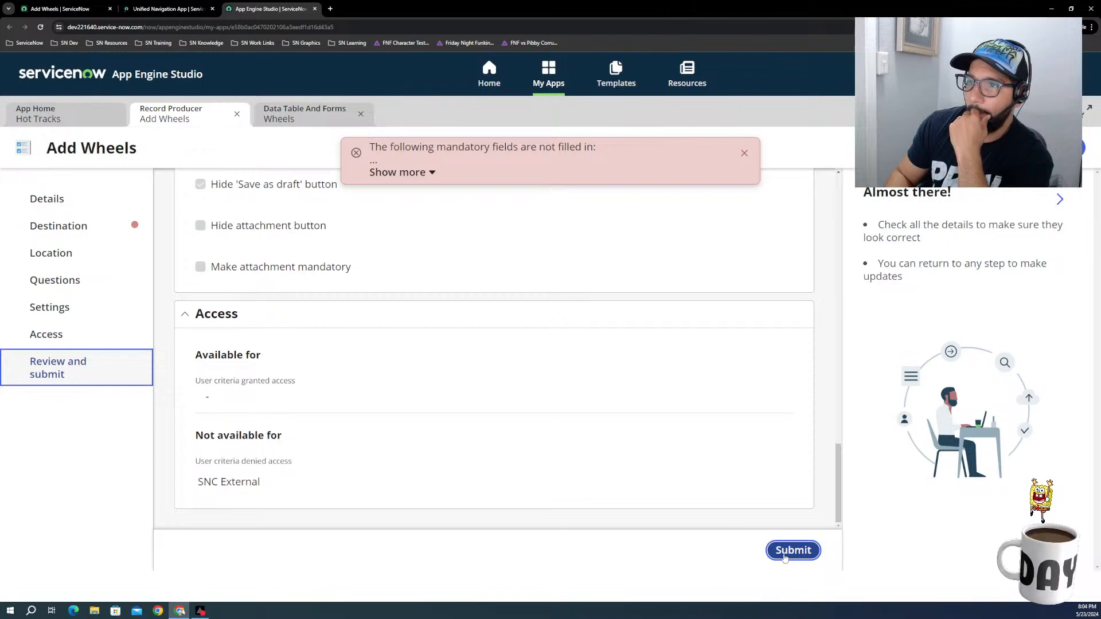
left_click(401, 172)
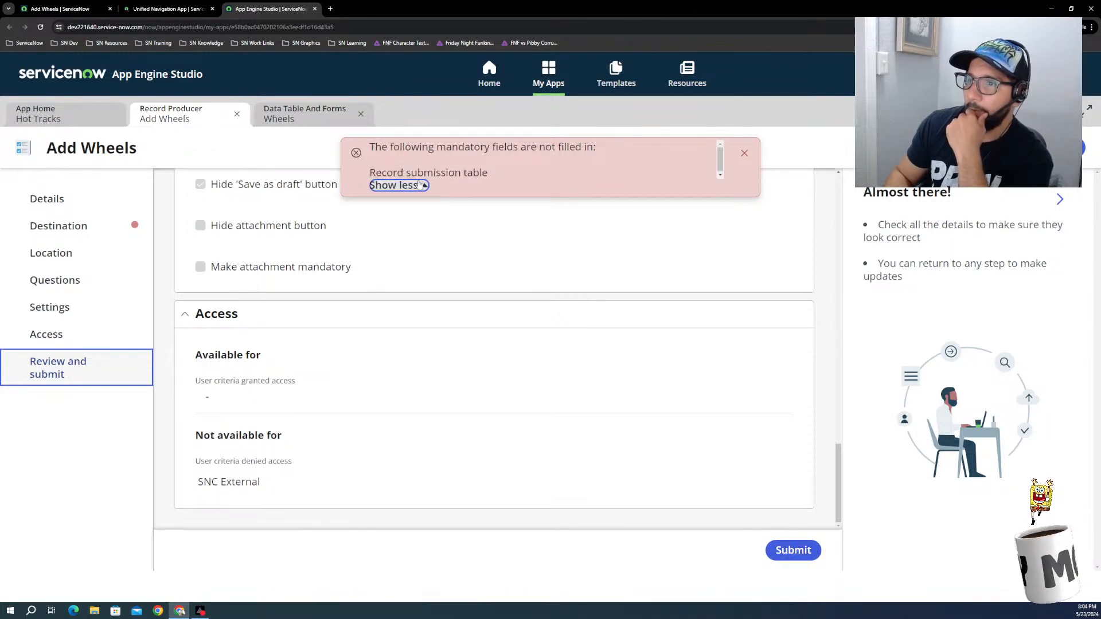
scroll(389, 262, "up", 5)
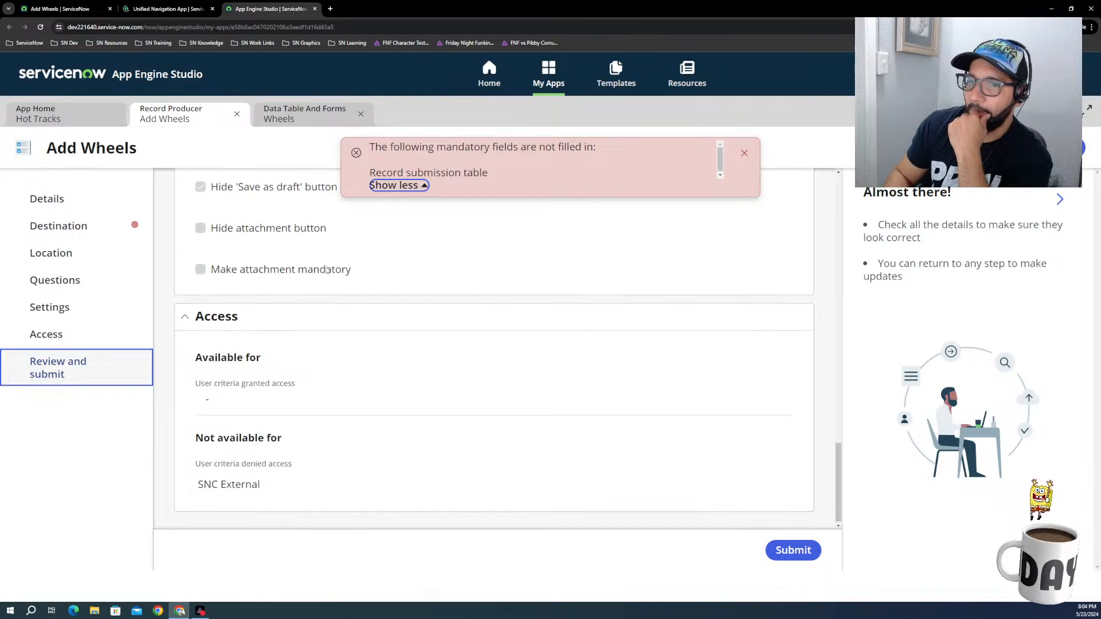
Step: Set the record submission table in the Destination section to Driver (x_407566_hot_tra_0_driver)
left_click(59, 226)
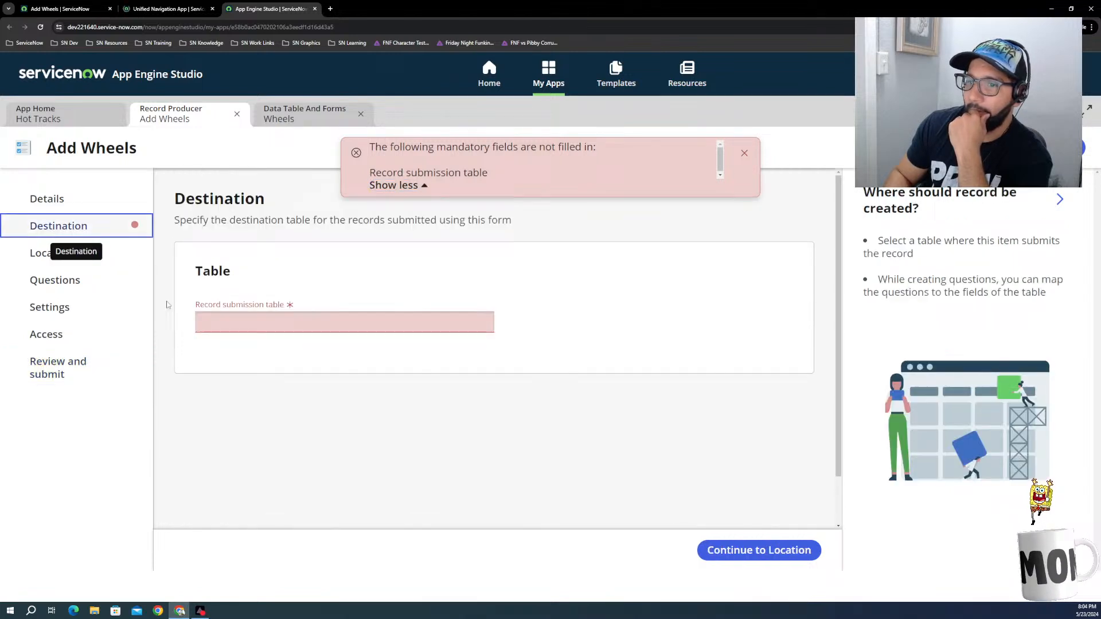
left_click(266, 325)
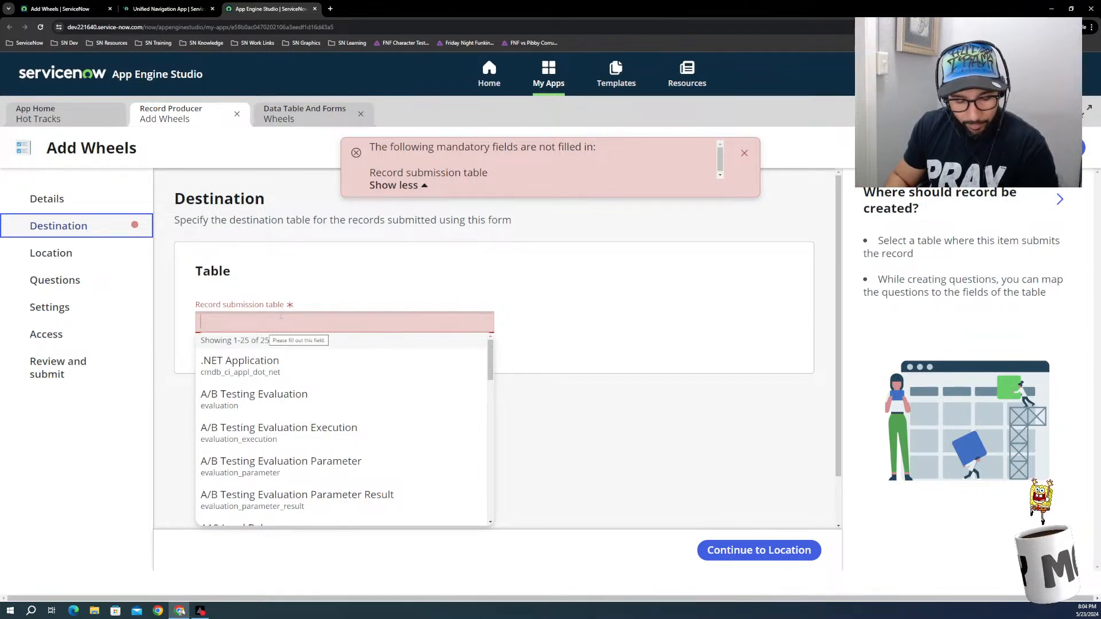
type("driv")
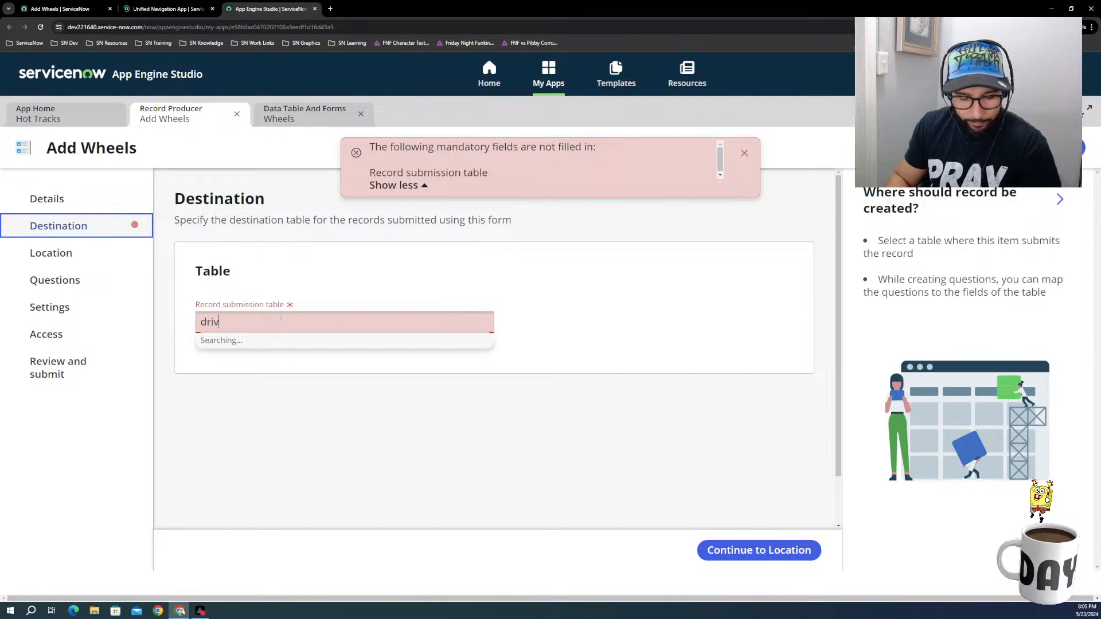
type("er")
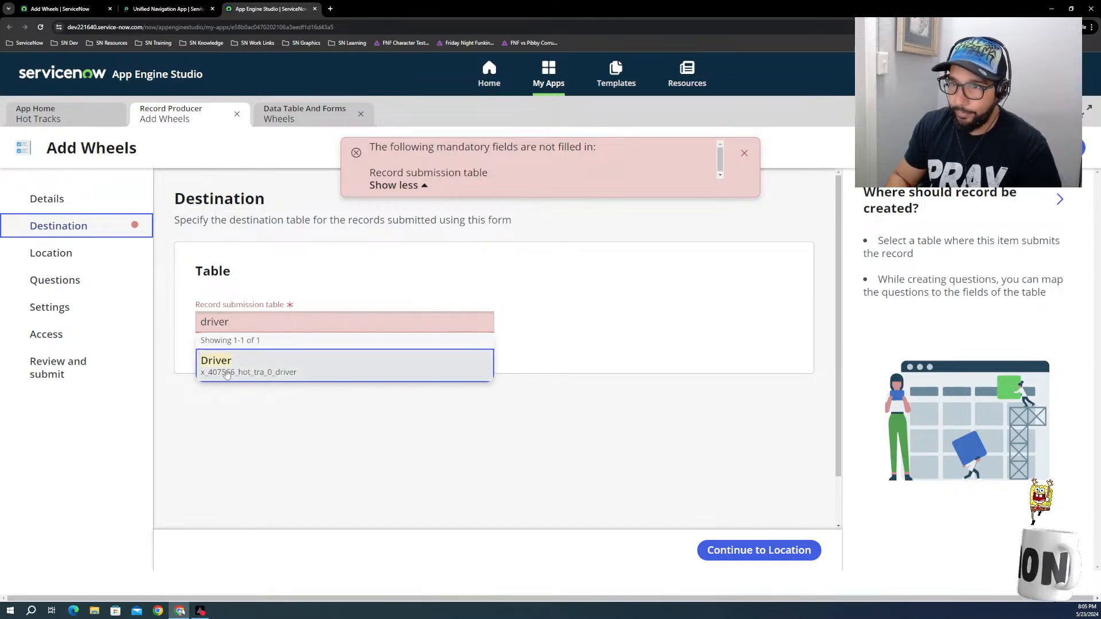
left_click(236, 370)
left_click(353, 431)
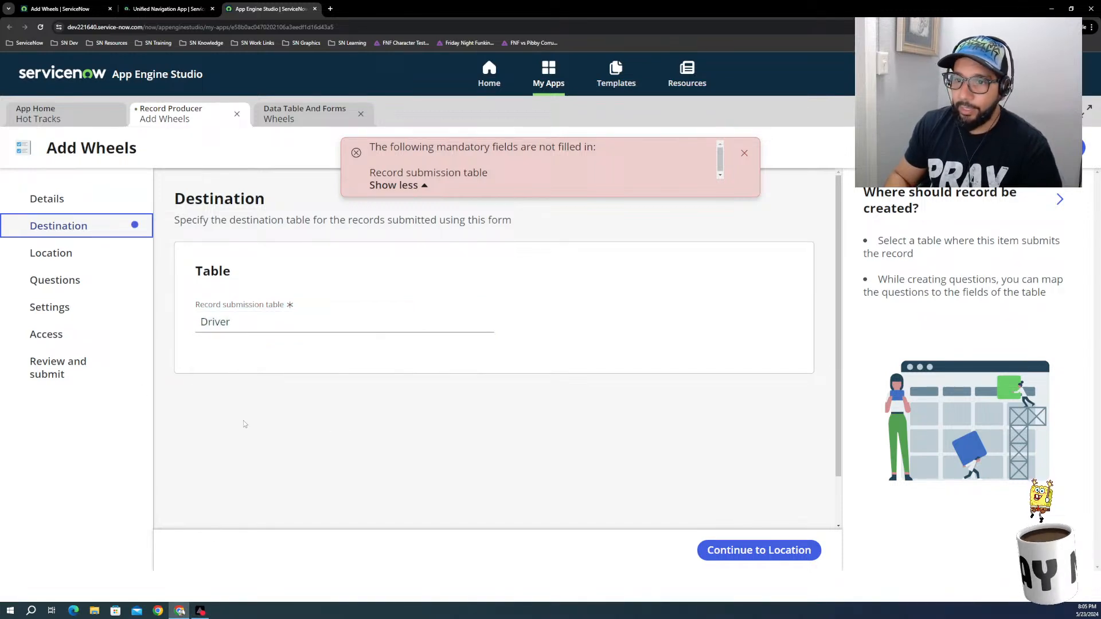
Step: Submit the Add Wheels record producer from its review section and return to the application
left_click(46, 366)
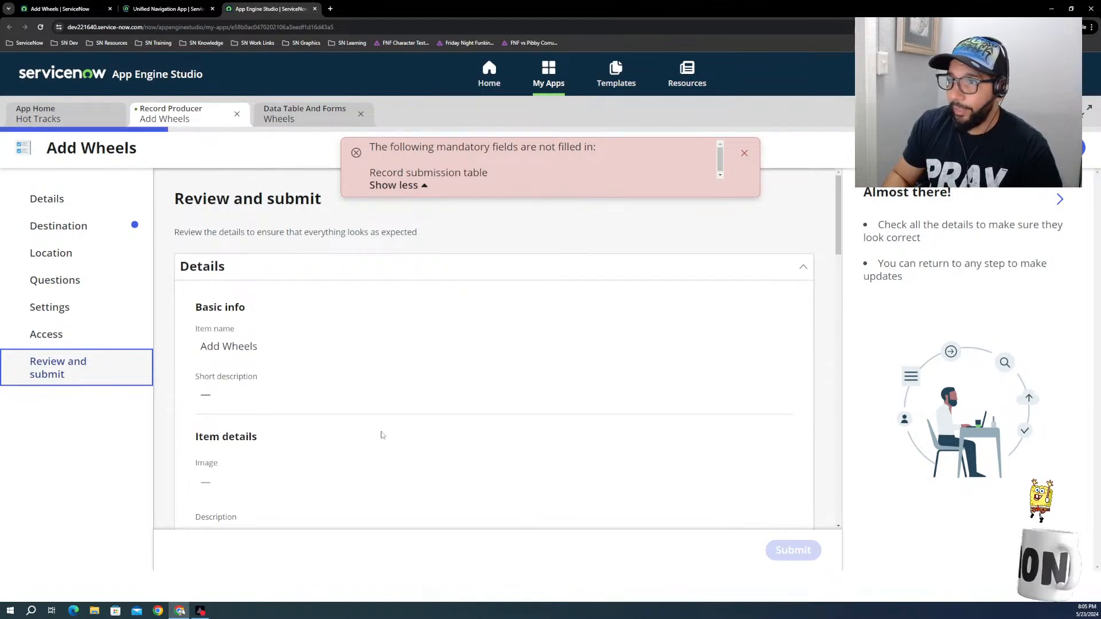
left_click(793, 550)
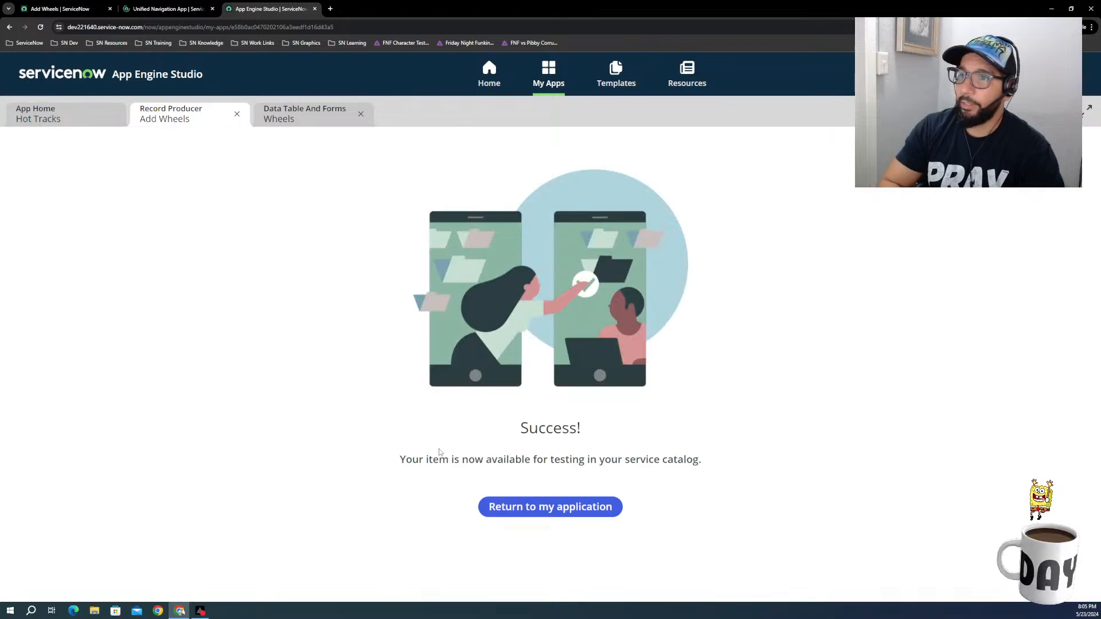
left_click(567, 506)
Step: Reload the Add Wheels form in the Service Catalog to load the updated questions
left_click(155, 10)
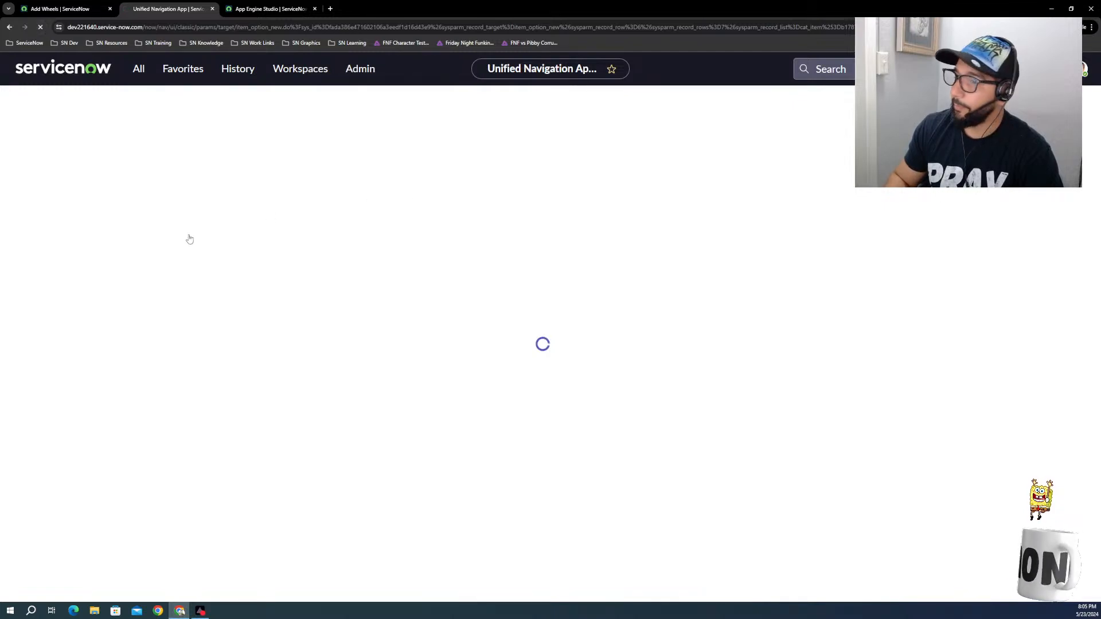
left_click(71, 9)
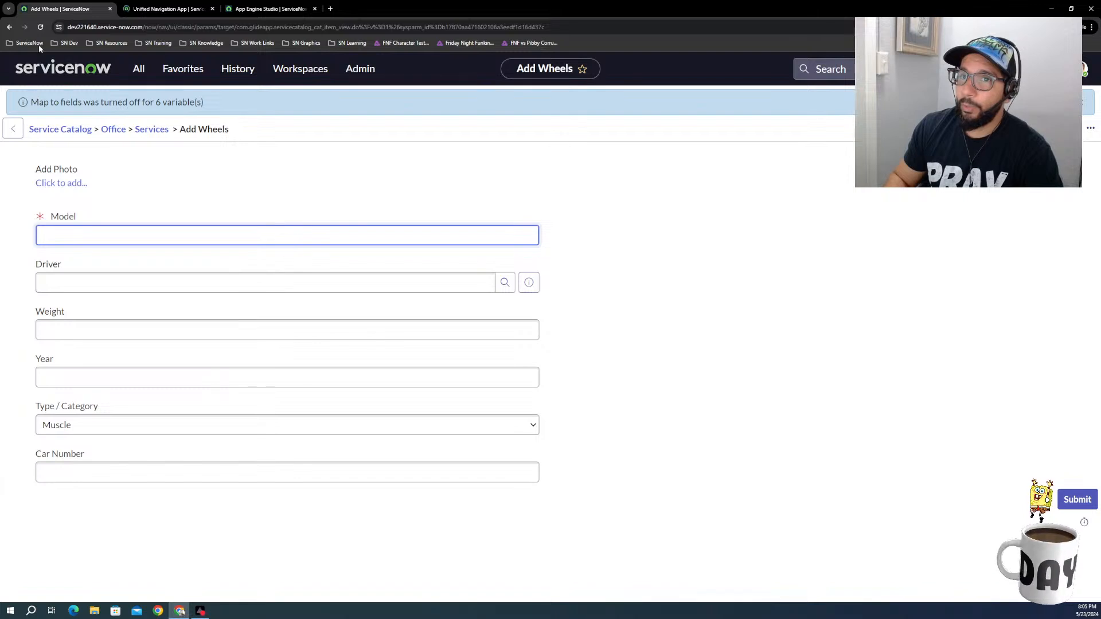
key("F5")
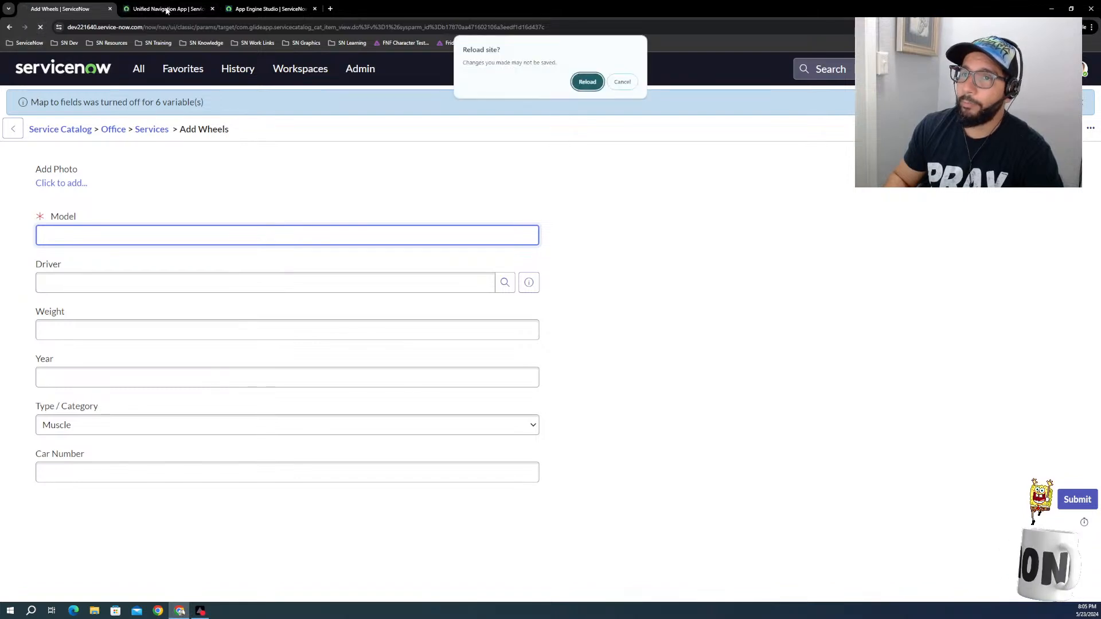
key("Return")
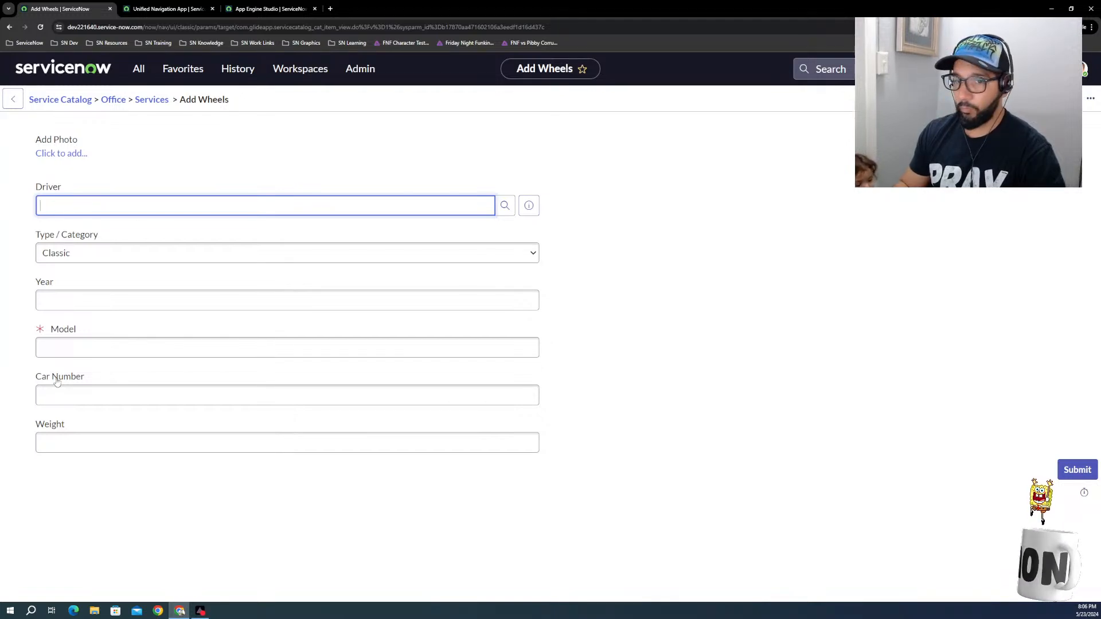
Step: Check which choices the Type / Category question offers on the Add Wheels form
left_click(95, 253)
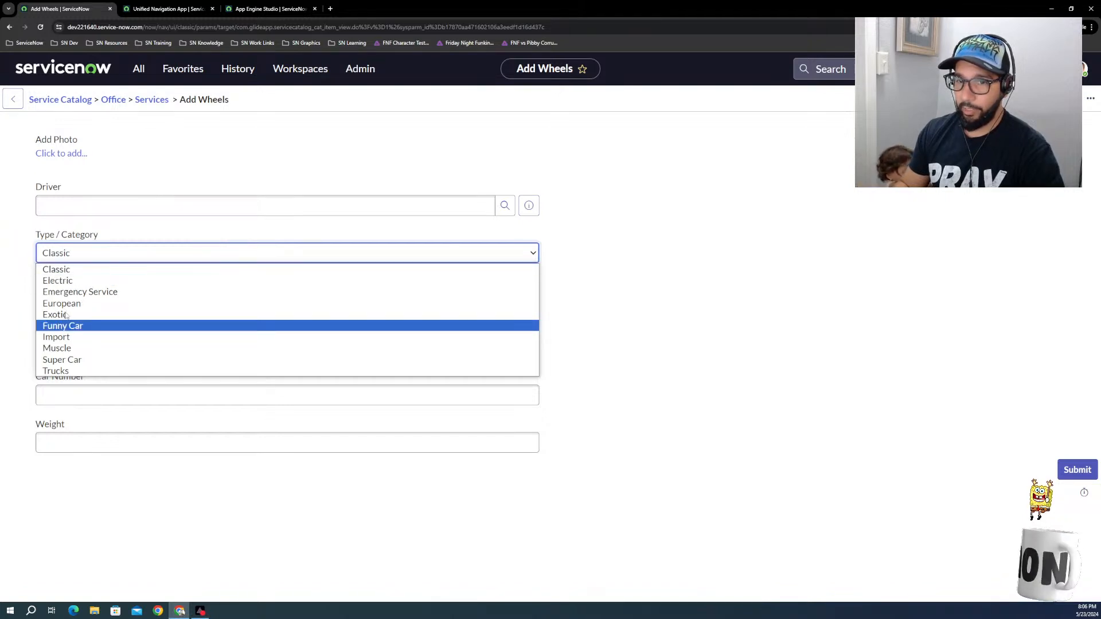
left_click(584, 288)
left_click(172, 298)
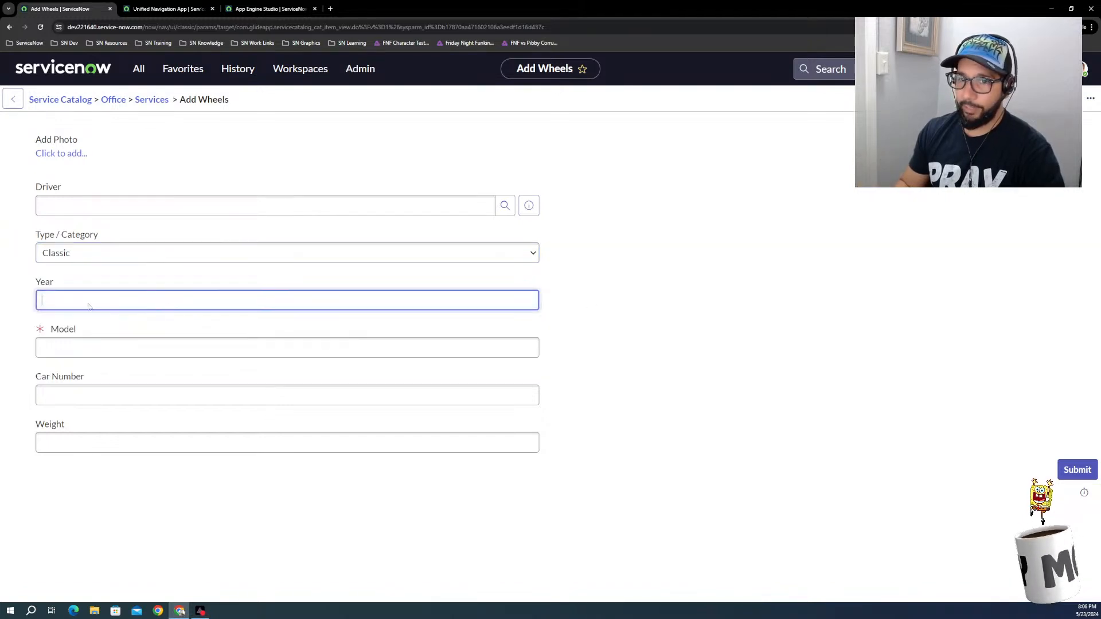
Step: Fill in the Add Wheels form with the first driver from the lookup list, year 1965 and model Cadillac Seville
left_click(179, 210)
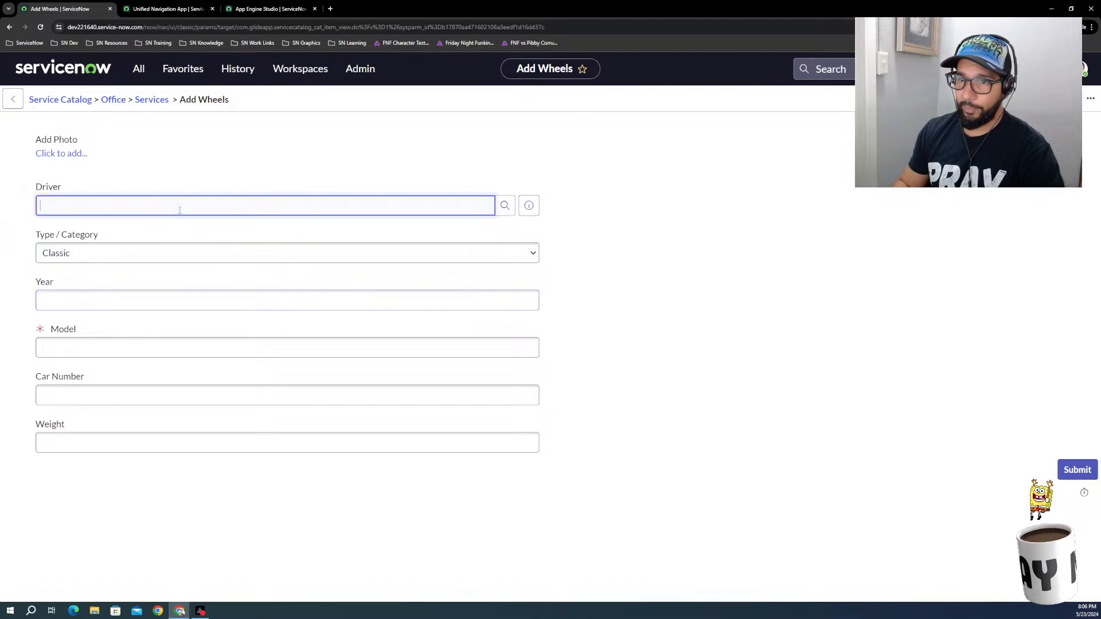
left_click(504, 206)
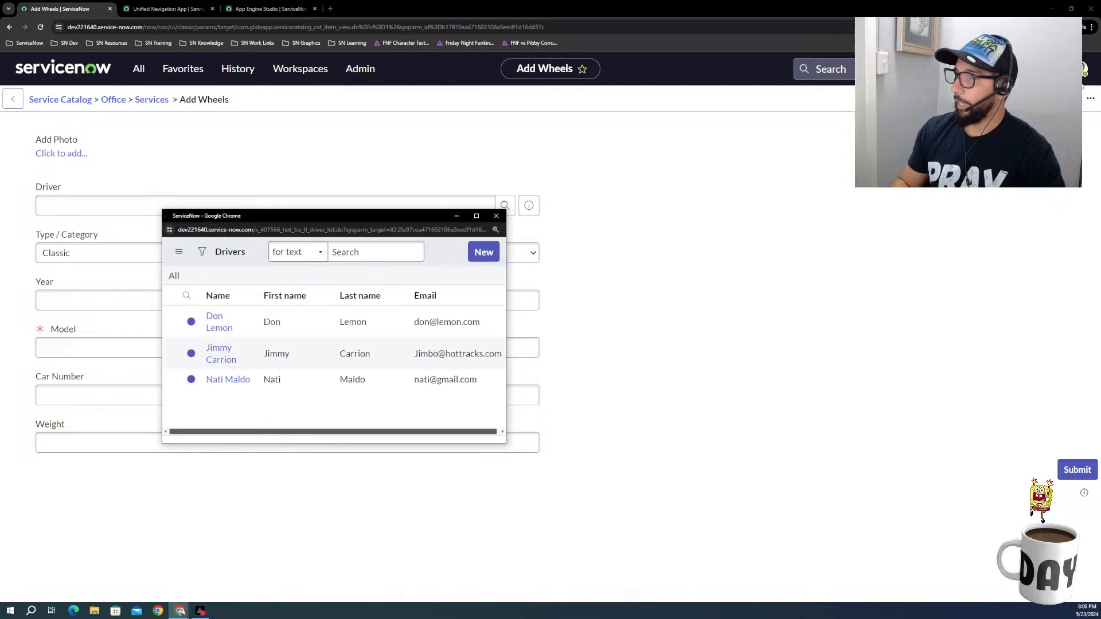
left_click(223, 333)
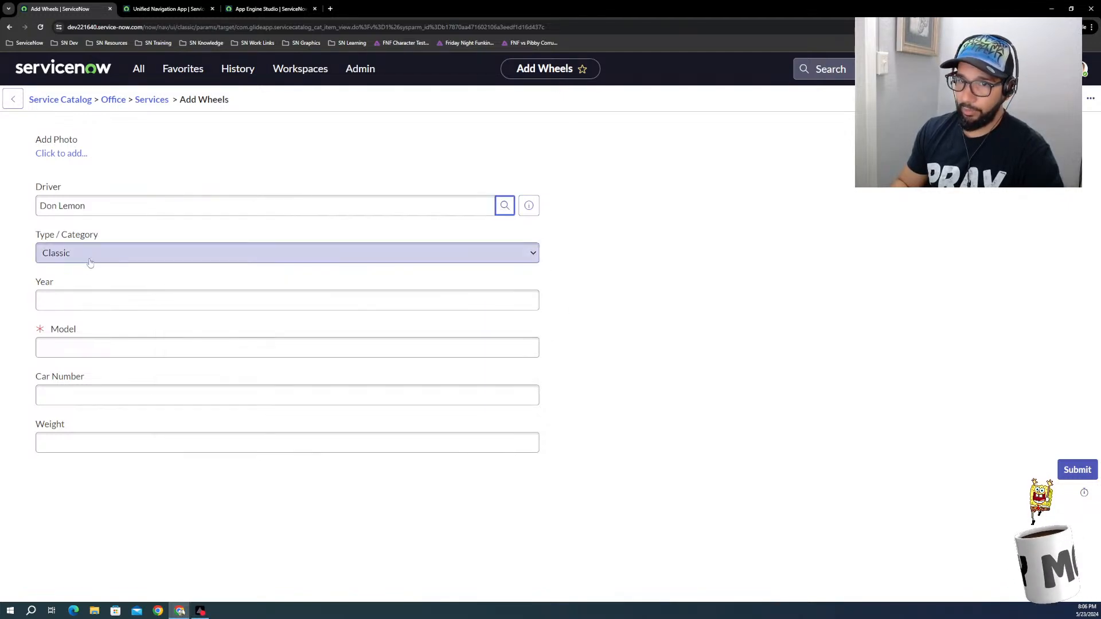
left_click(96, 300)
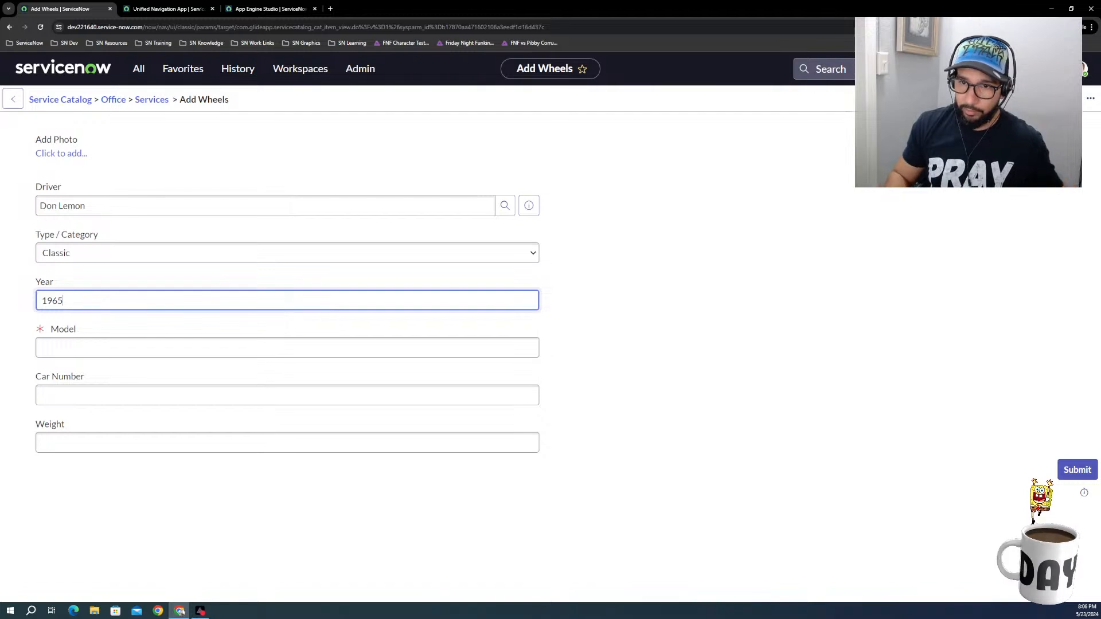
left_click(94, 341)
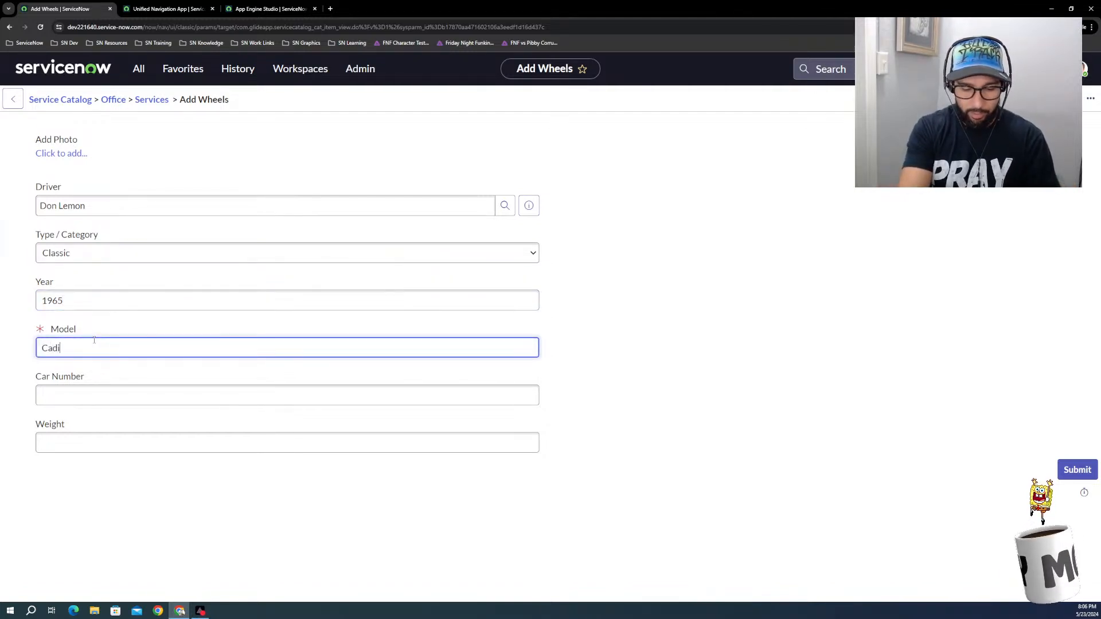
type("Cadillac Seville")
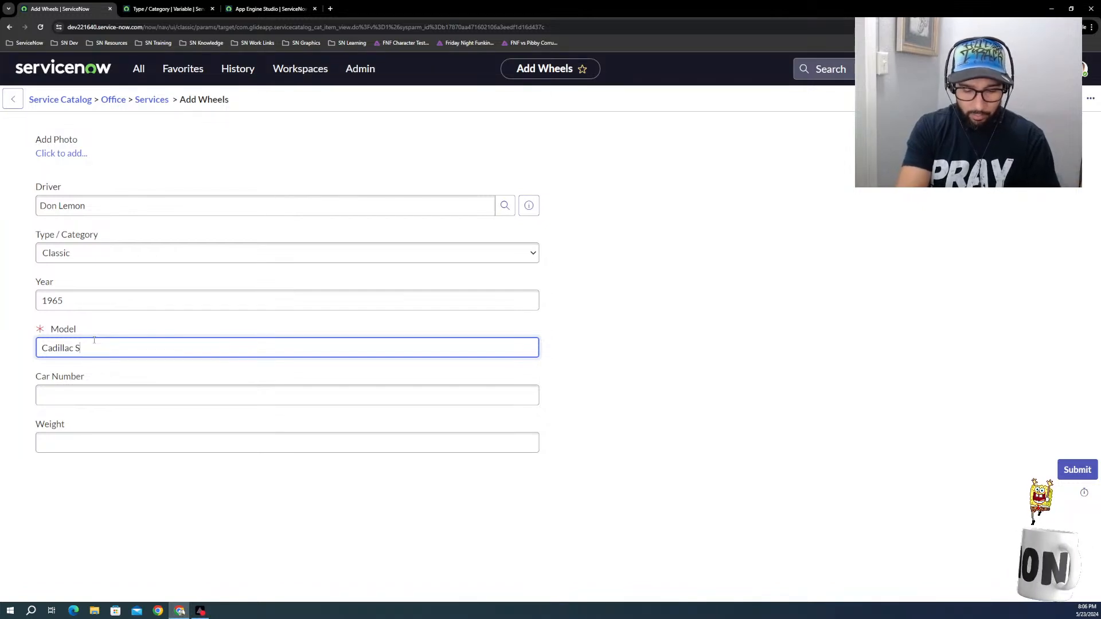
Step: Set the car number to 5 and the weight to .49 on the Add Wheels form
left_click(74, 401)
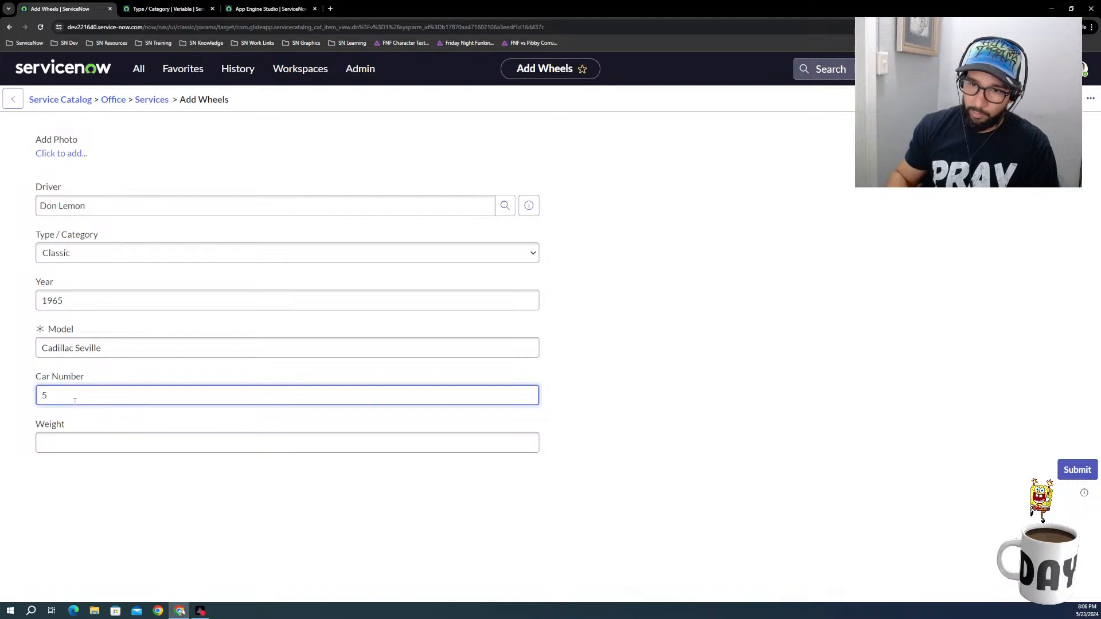
left_click(70, 437)
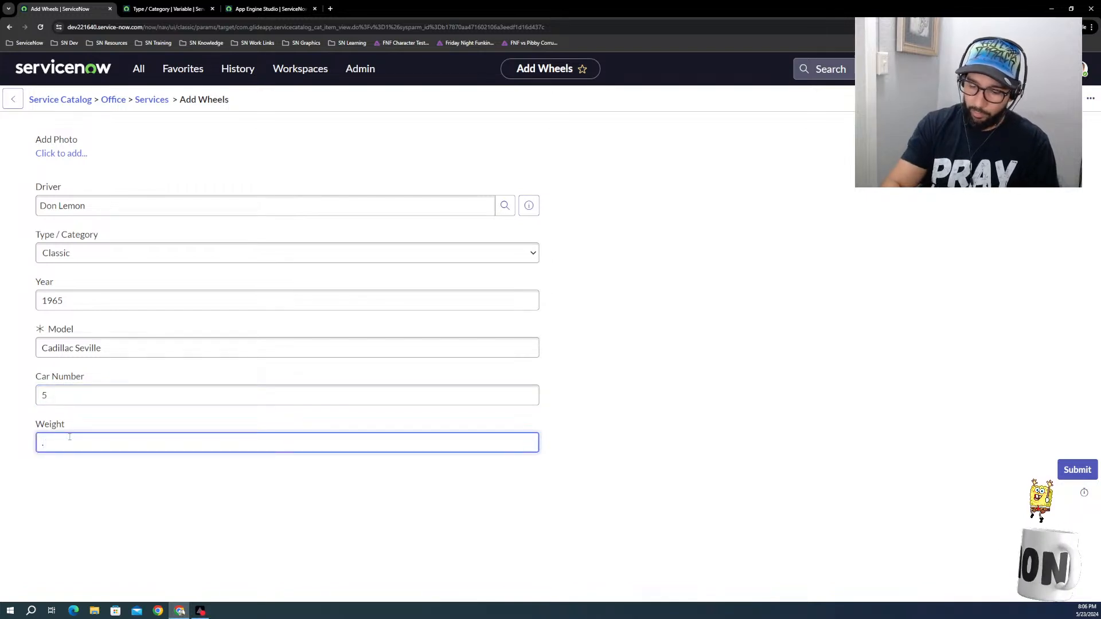
type(".49")
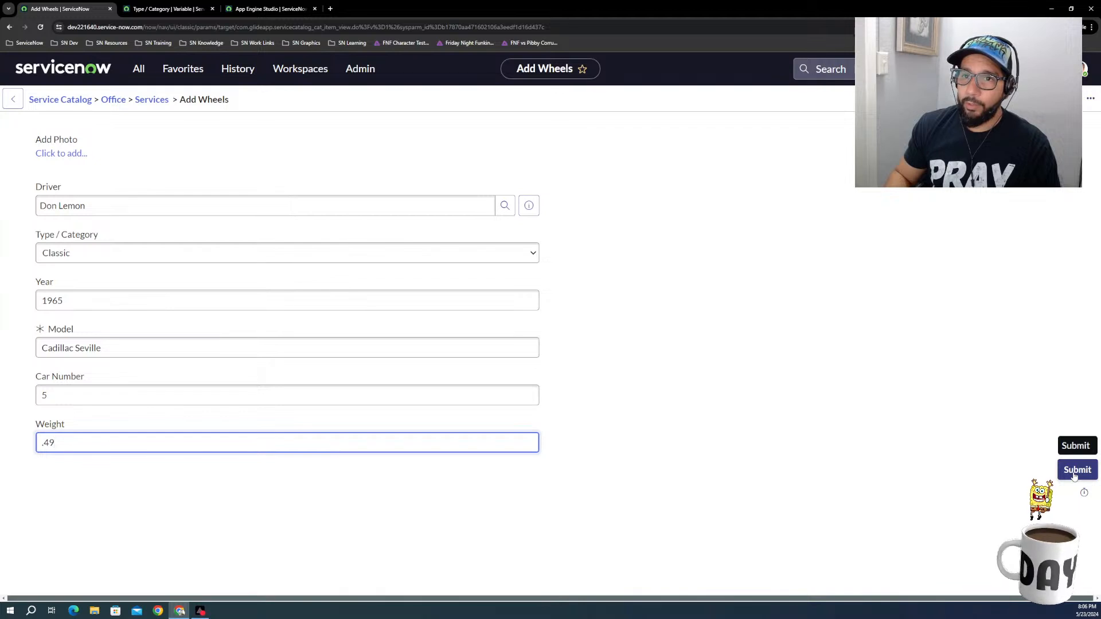
Step: Attach Zumbathon2024.jpg from Downloads as the photo and submit the Add Wheels form
left_click(55, 153)
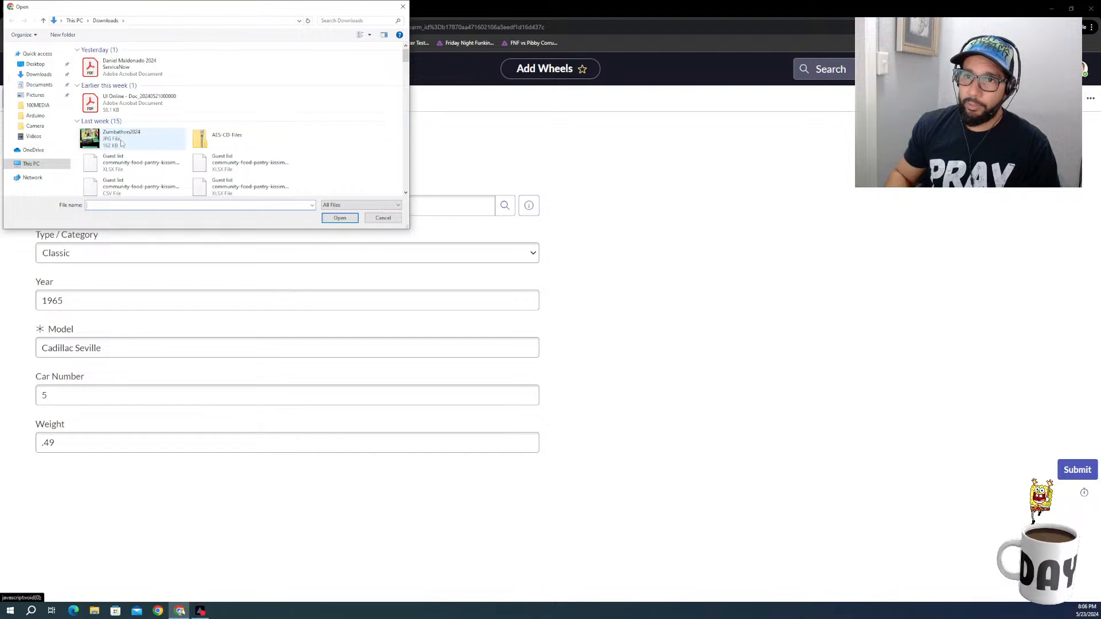
scroll(119, 165, "down", 1)
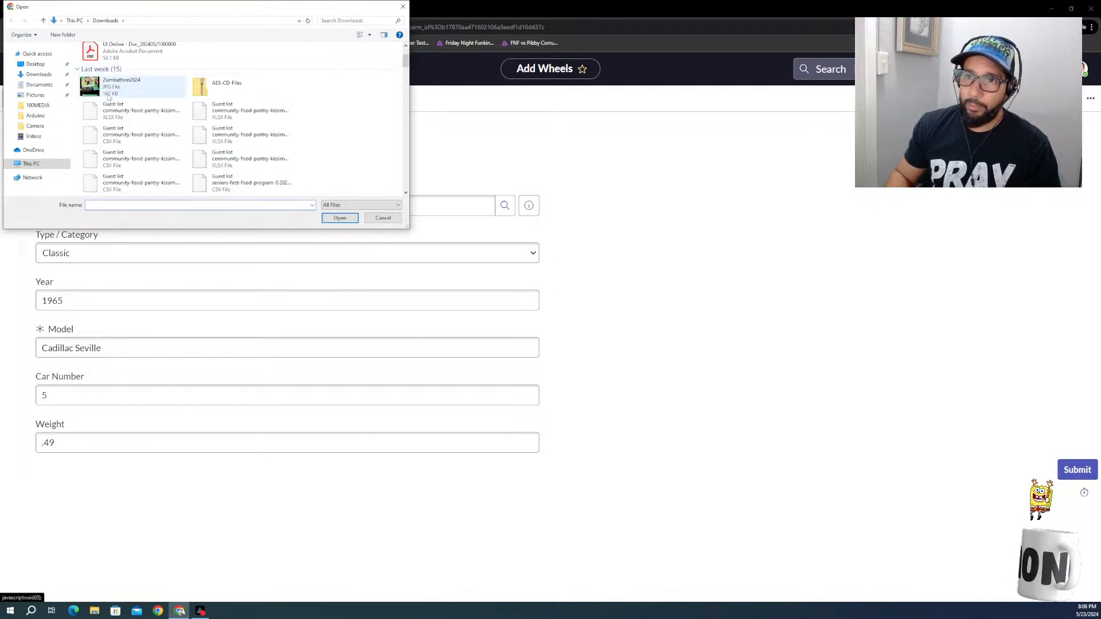
left_click(122, 85)
left_click(340, 219)
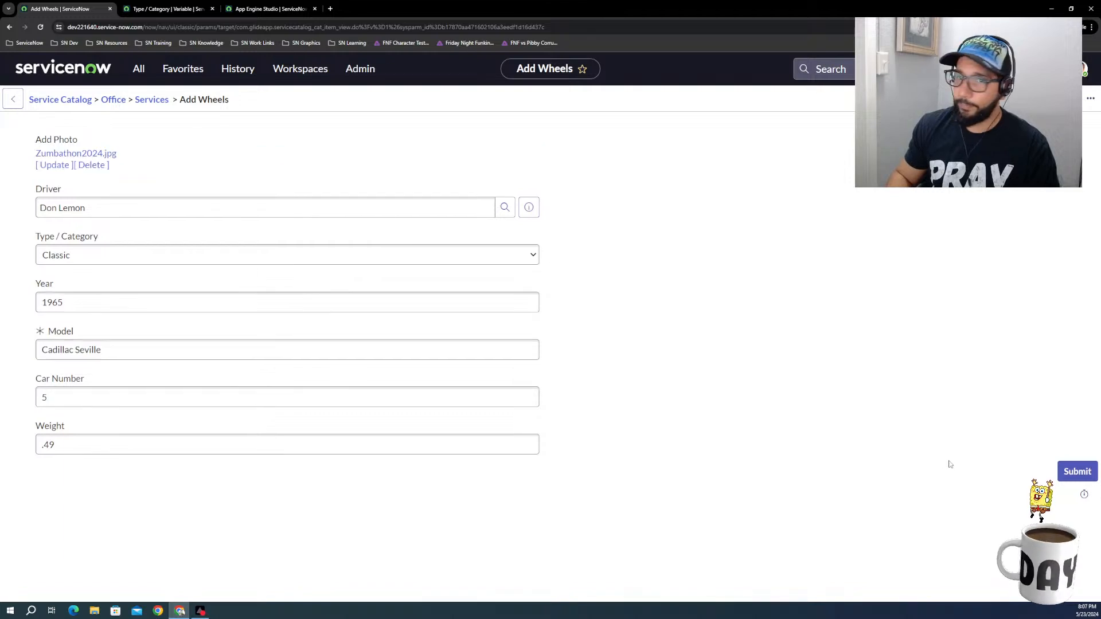
left_click(1071, 476)
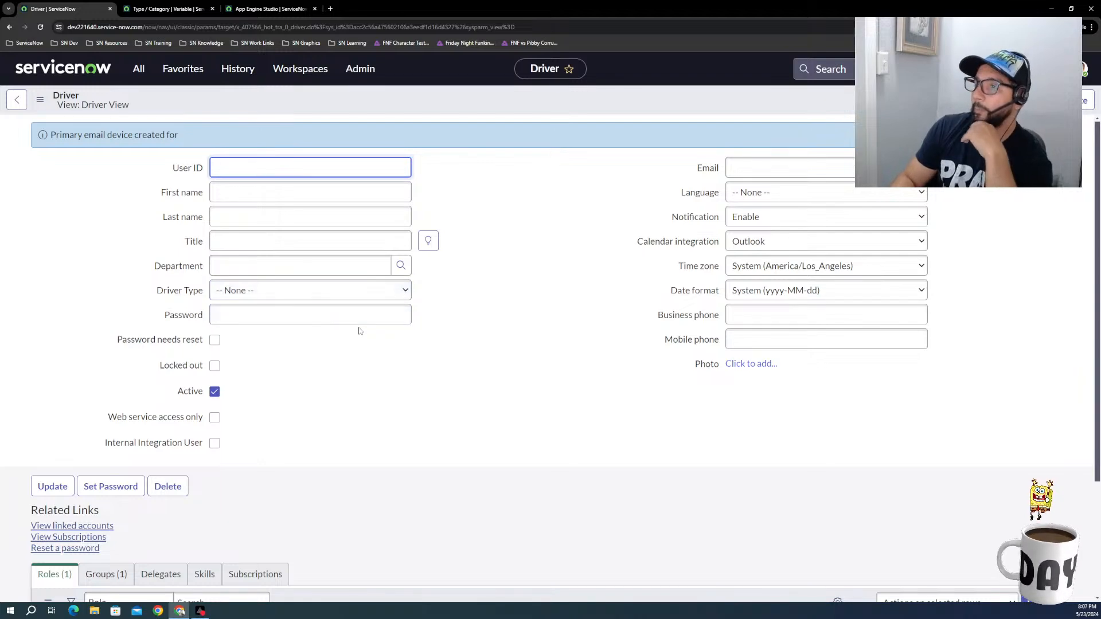
Step: Examine the fields and related lists of the record generated by the Add Wheels submission
scroll(270, 377, "down", 1)
scroll(270, 376, "down", 2)
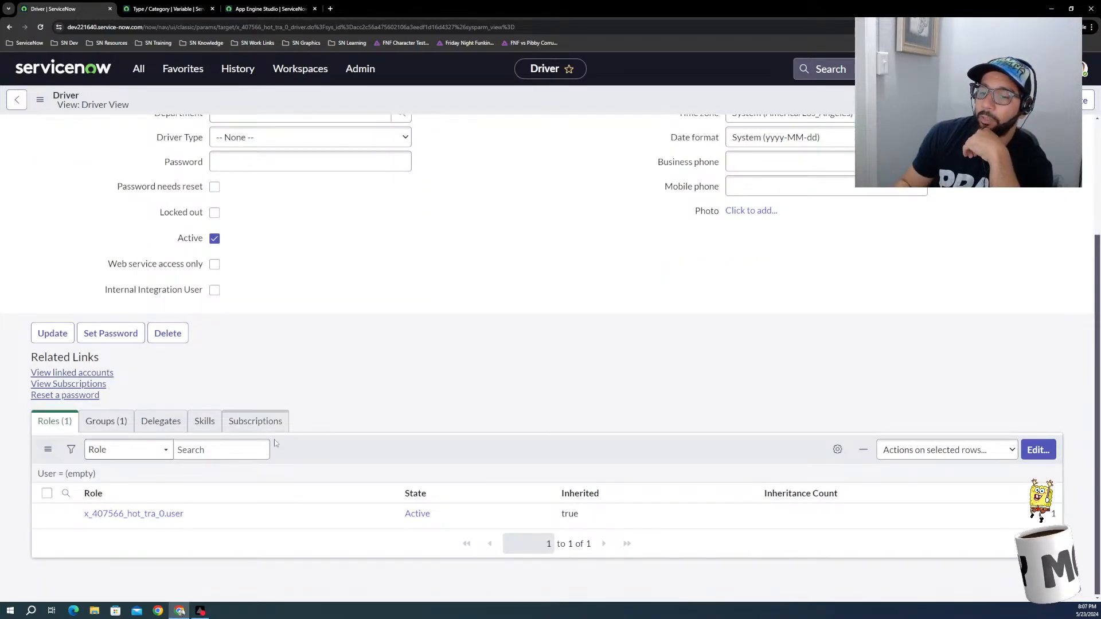
scroll(253, 487, "up", 3)
scroll(294, 443, "down", 2)
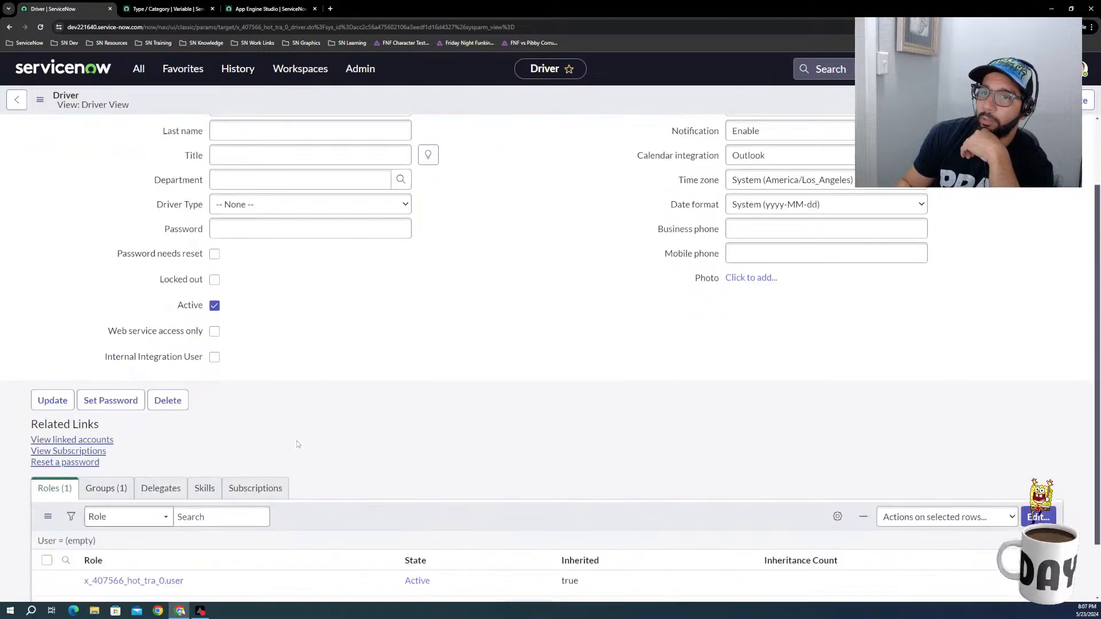
scroll(295, 442, "up", 2)
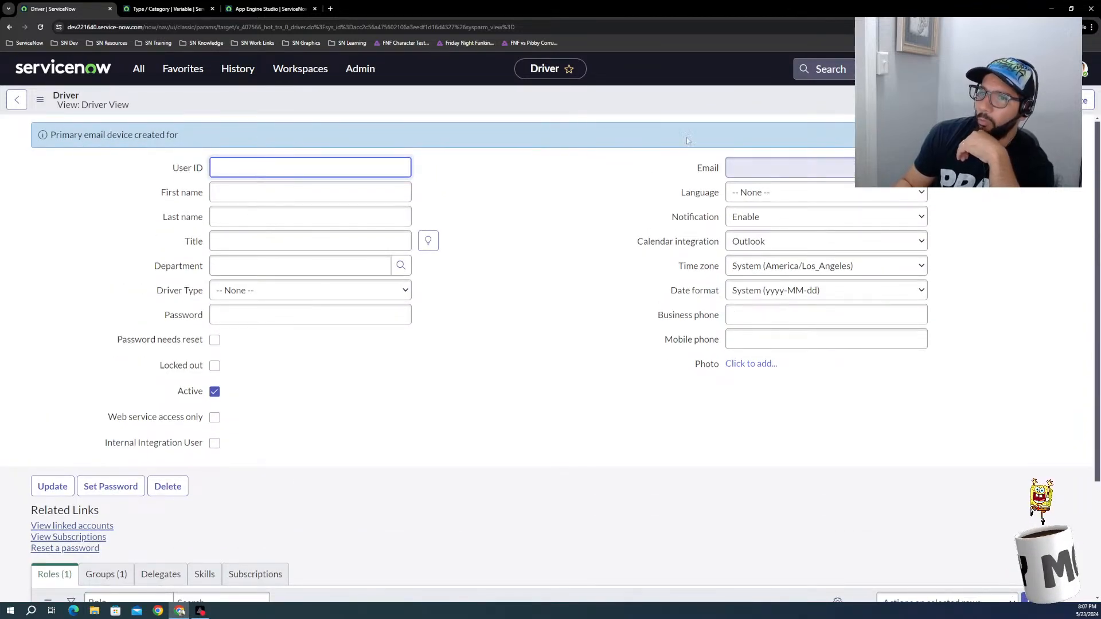
scroll(179, 348, "down", 1)
scroll(180, 349, "down", 3)
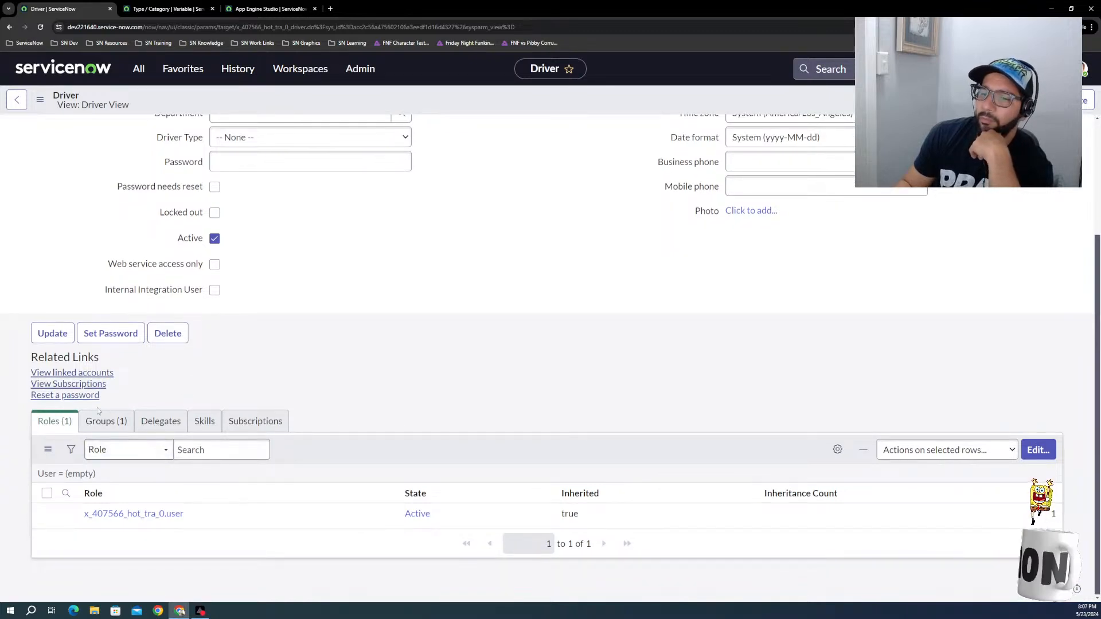
scroll(114, 440, "up", 3)
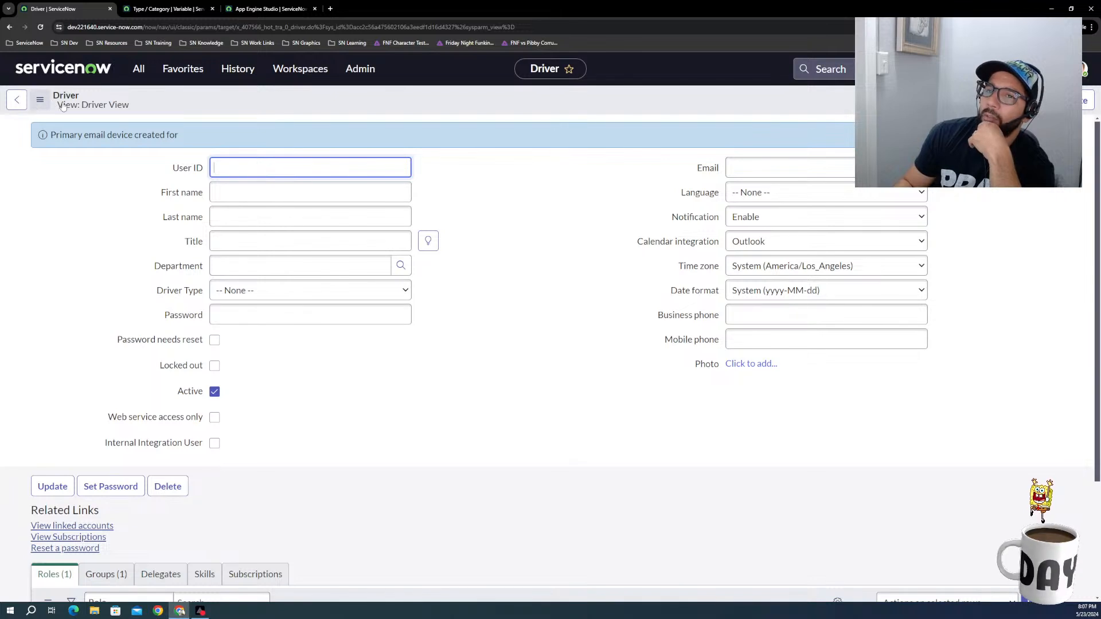
Step: From the Type / Category variable's browser tab, find Maintain Items with the filter "maintain" and open the catalog items list
left_click(168, 10)
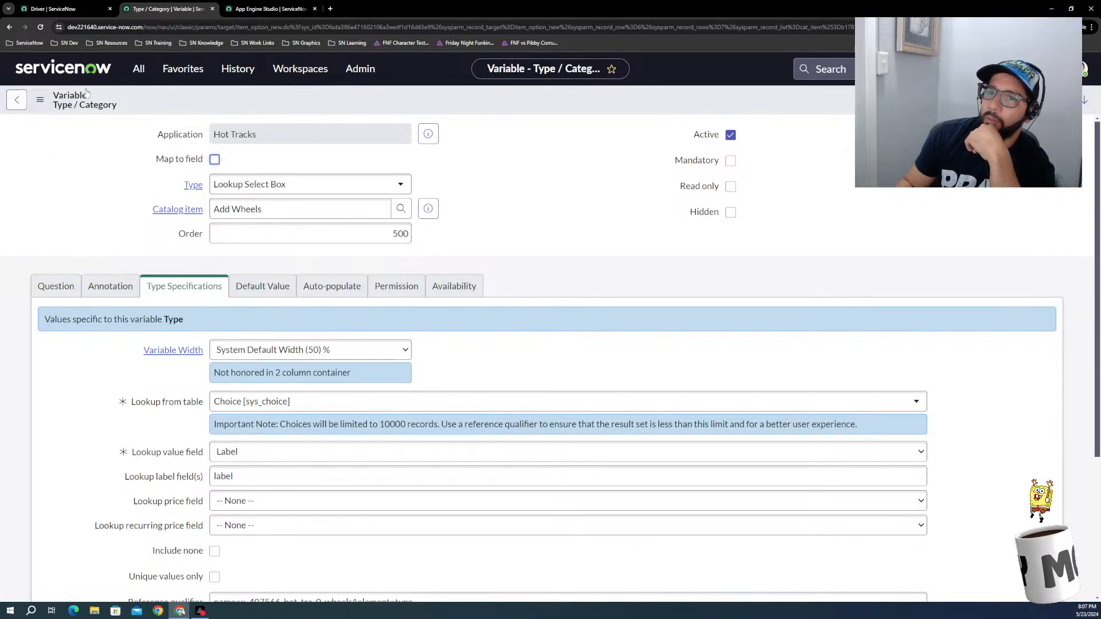
left_click(147, 69)
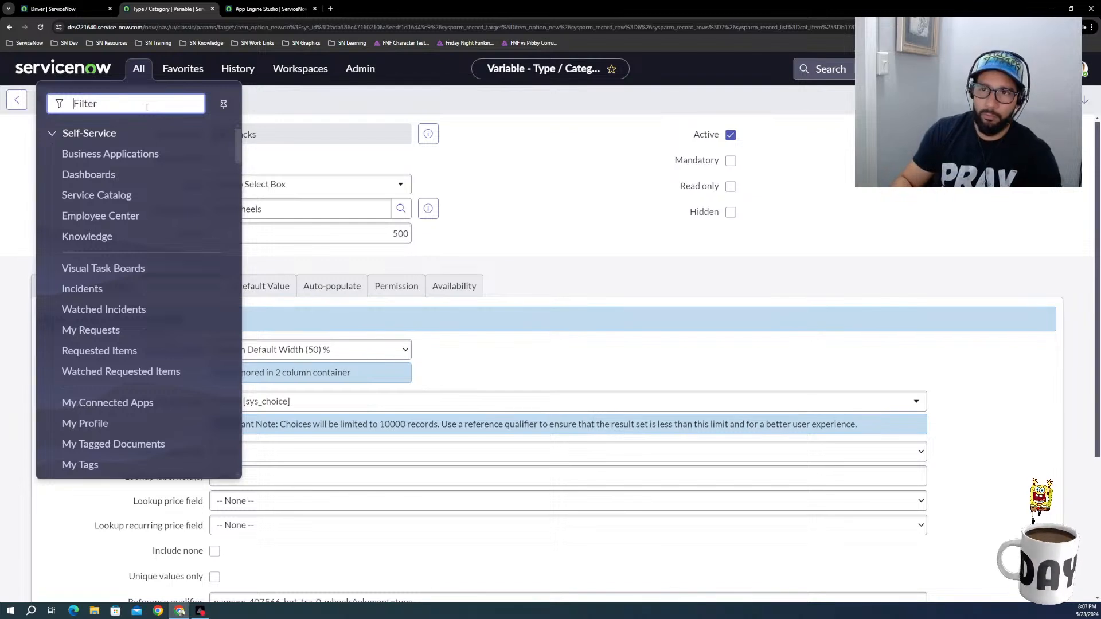
type("main")
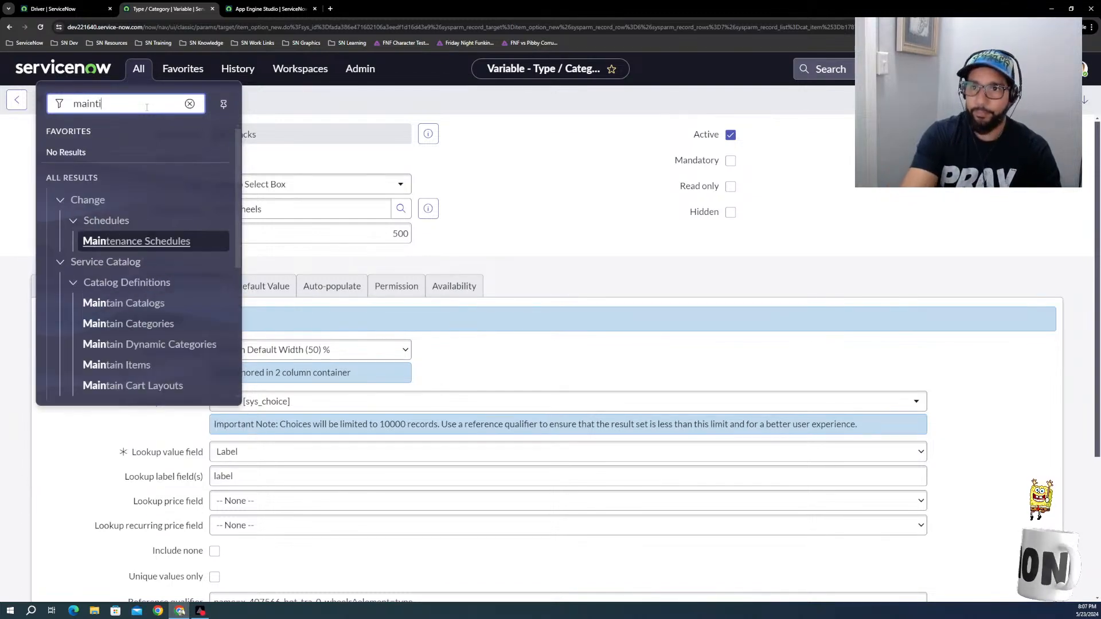
type("ti")
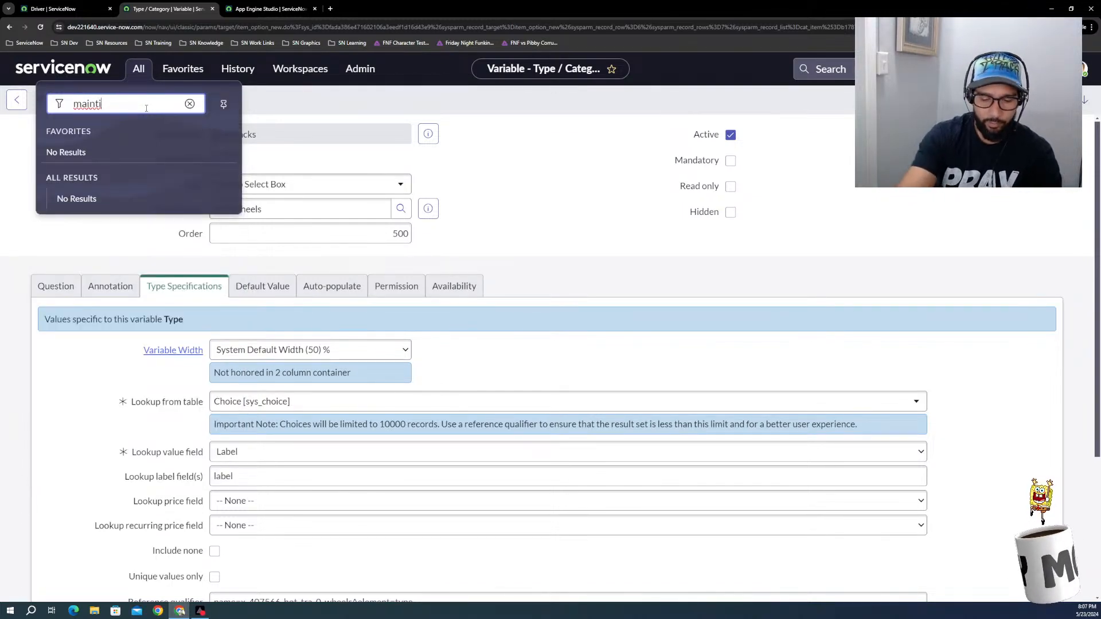
key("BackSpace")
type("ain")
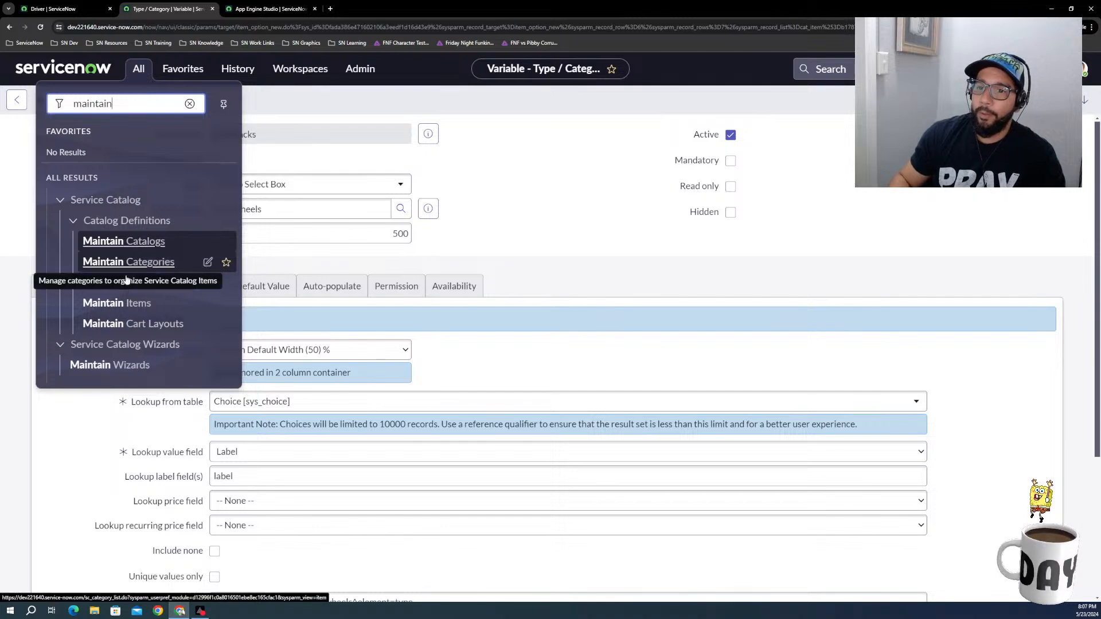
left_click(126, 304)
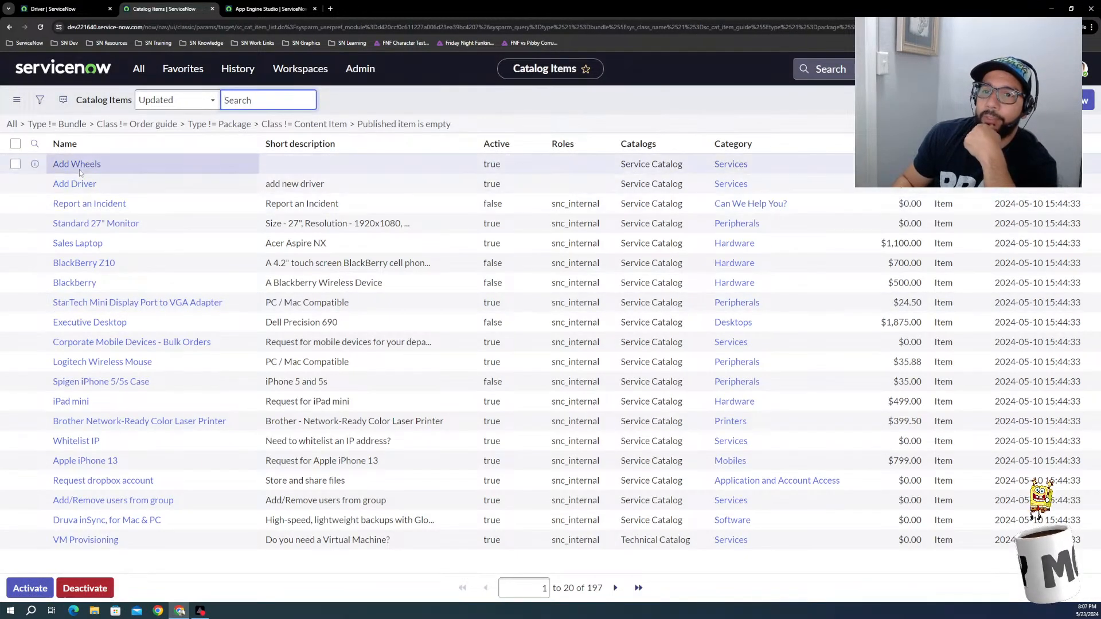
Step: Open the Add Wheels record producer from the catalog items list
left_click(80, 173)
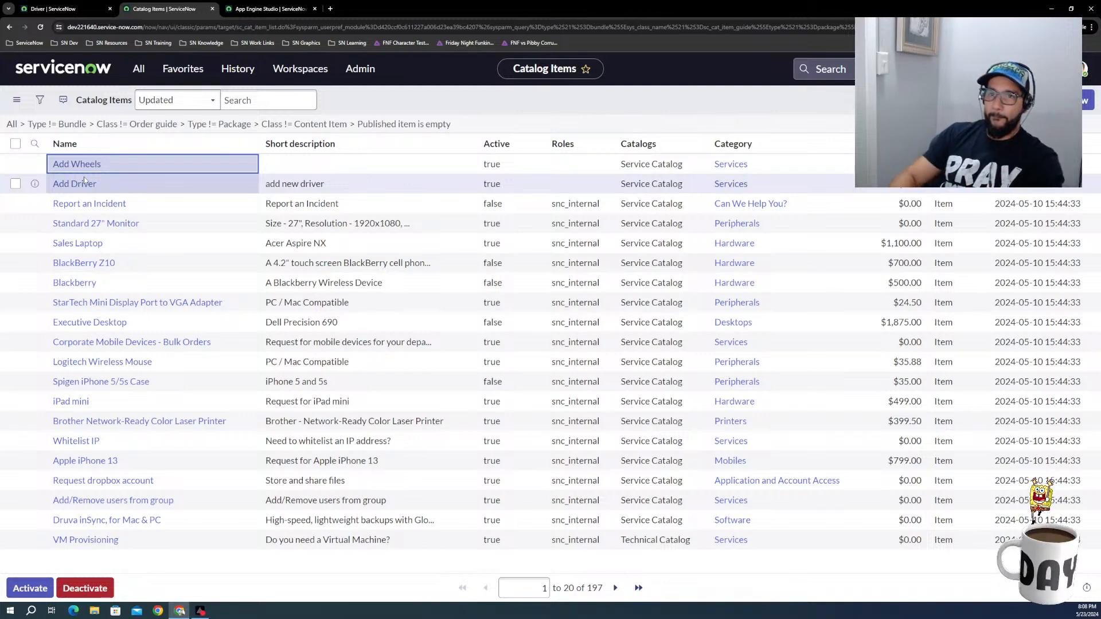
left_click(276, 8)
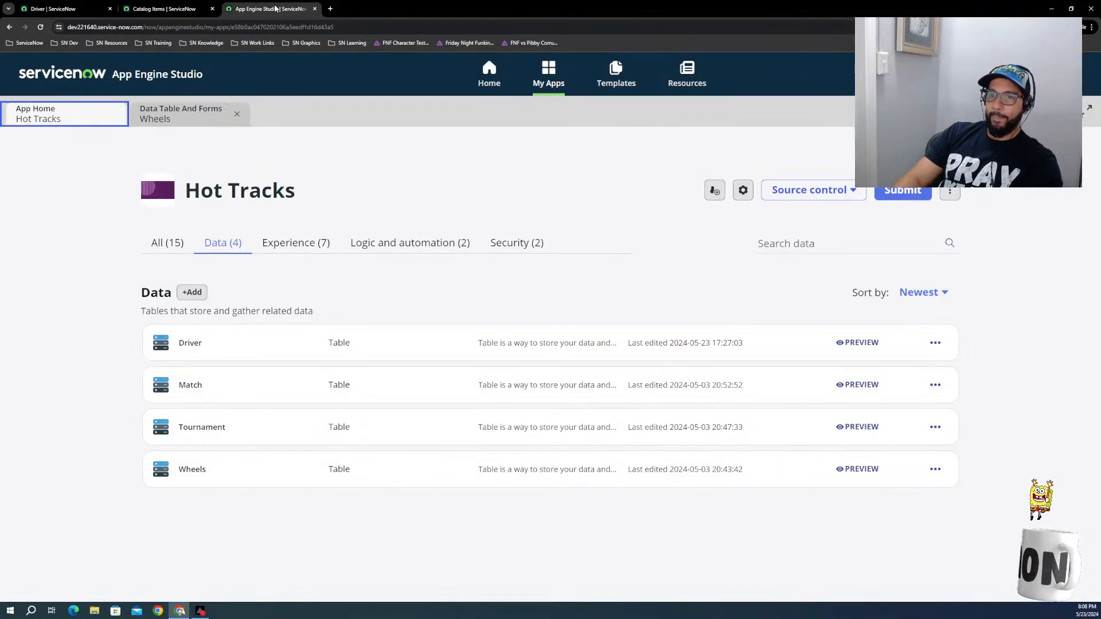
left_click(165, 9)
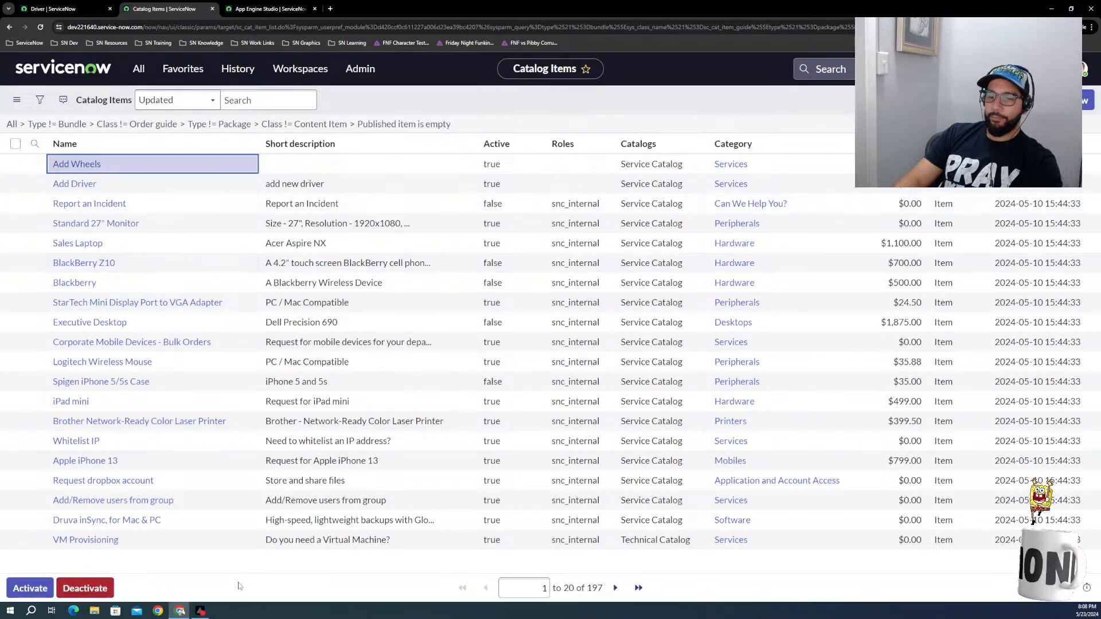
left_click(86, 165)
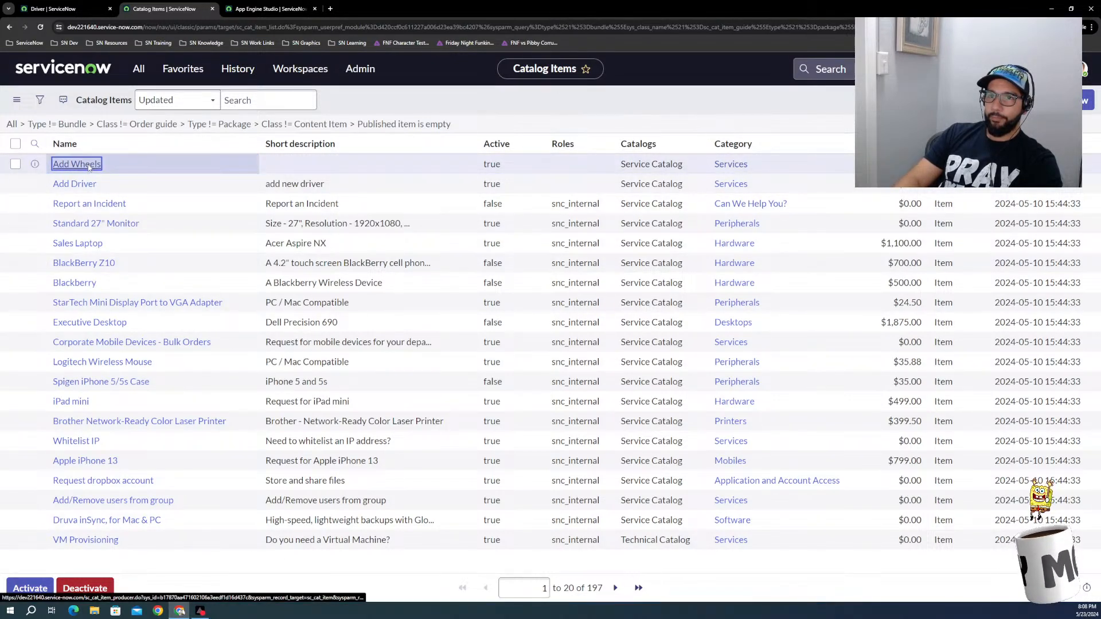
Step: Open the Add Wheels record producer from the favorites in the browser tab showing the Driver record
left_click(77, 10)
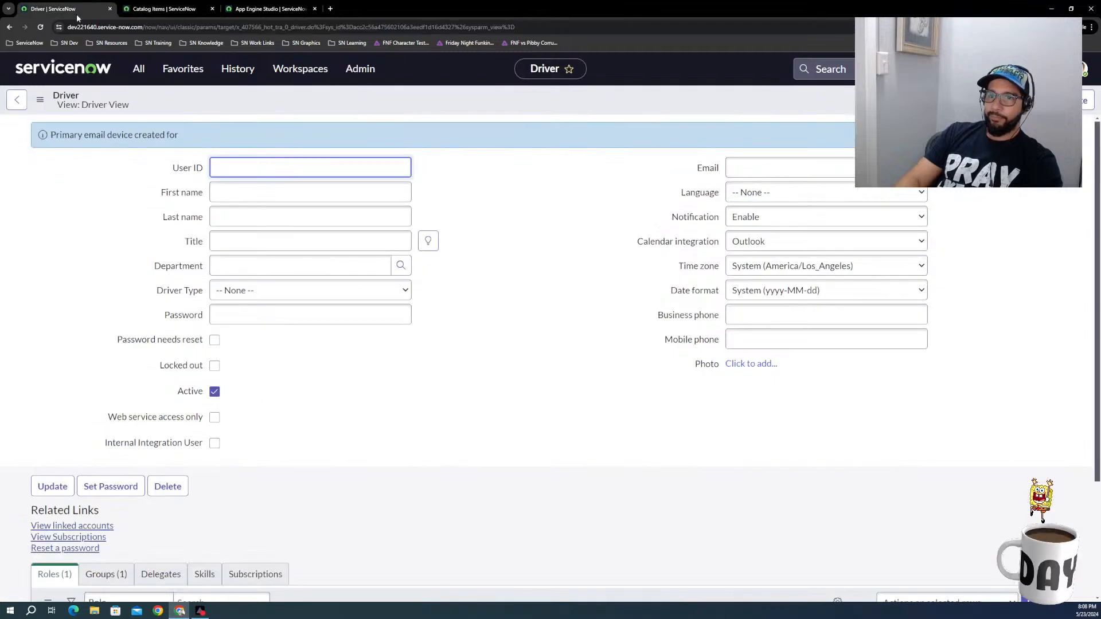
left_click(138, 68)
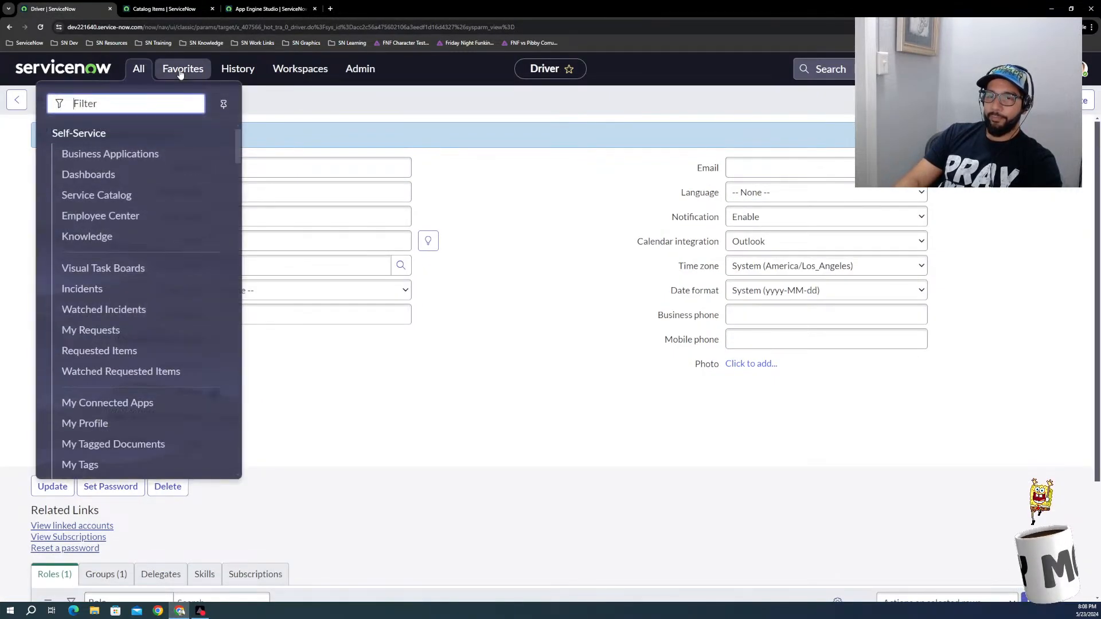
left_click(181, 70)
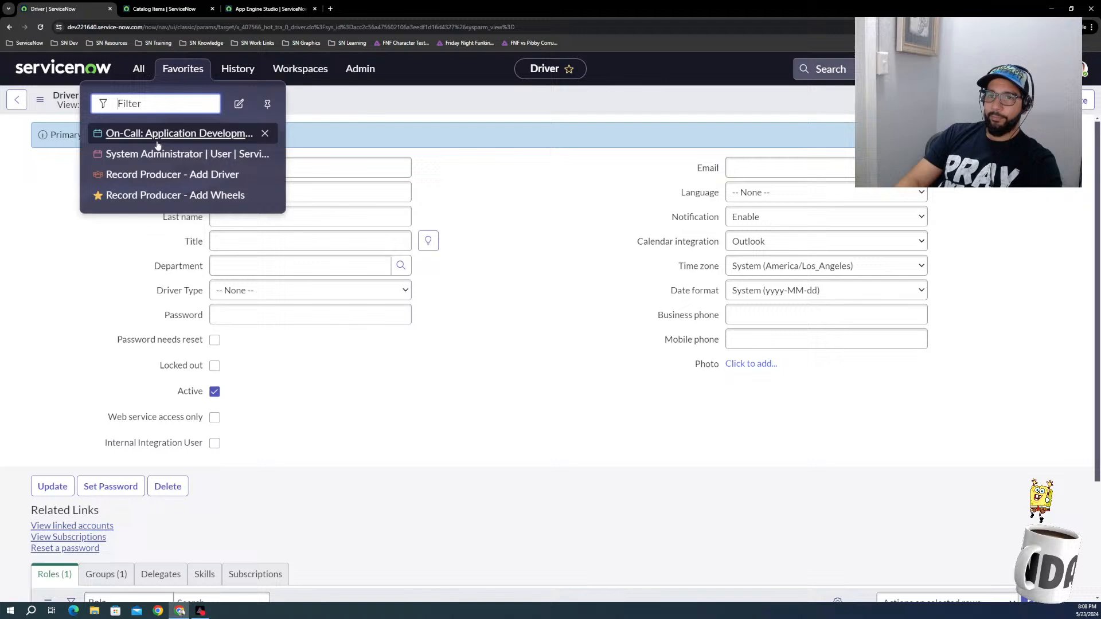
left_click(156, 198)
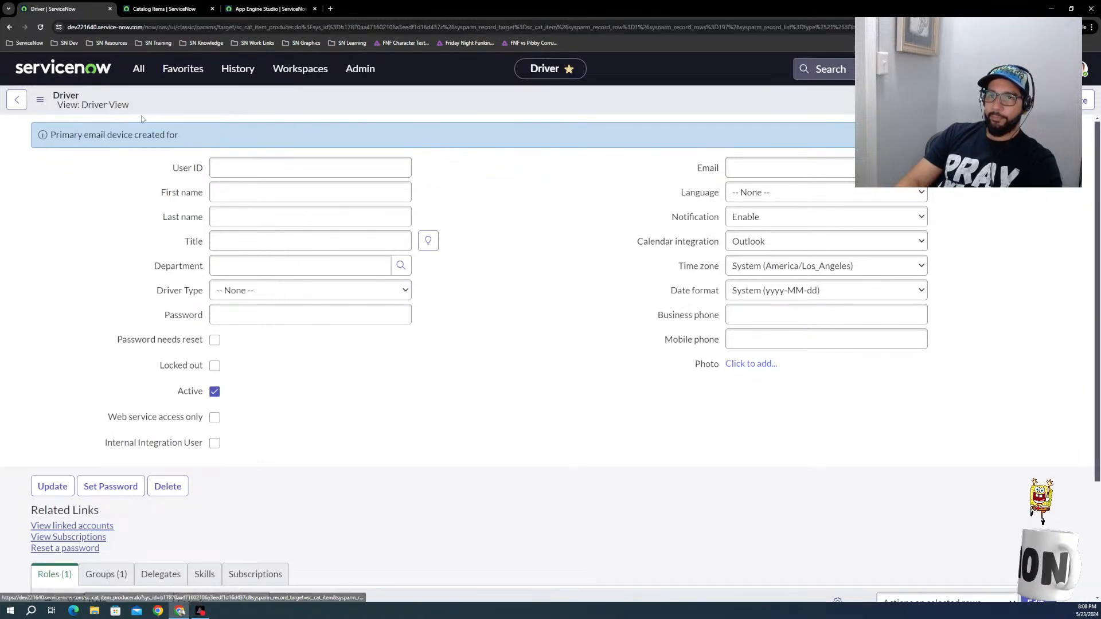
Step: Set the Add Wheels record producer's table name to Wheels [x_407566_hot_tra_0_wheels] and save the record
left_click(165, 9)
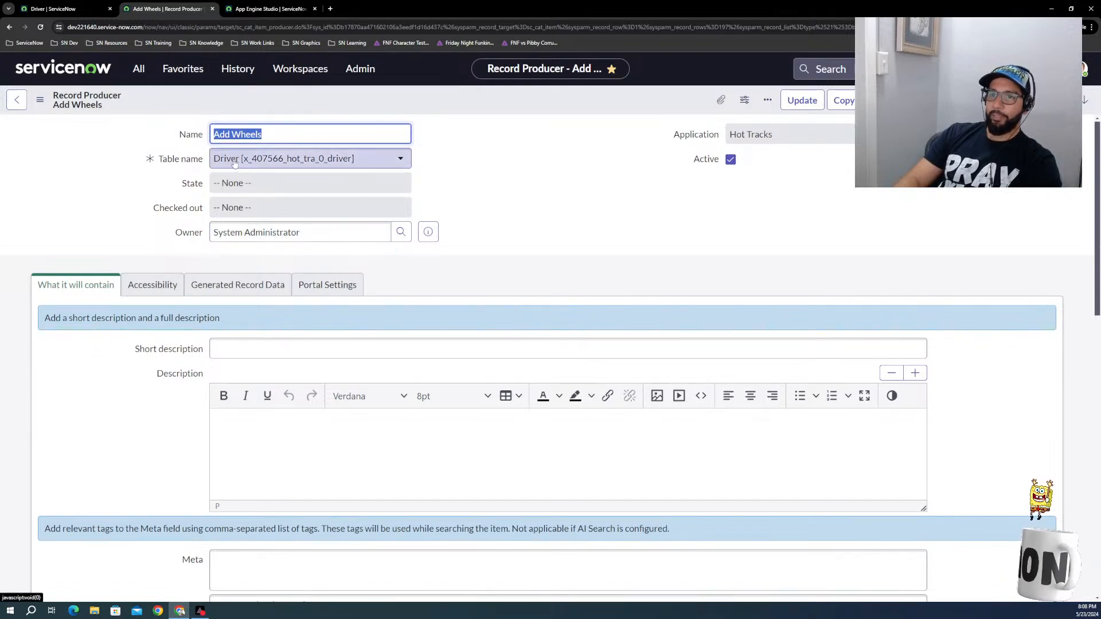
left_click(264, 165)
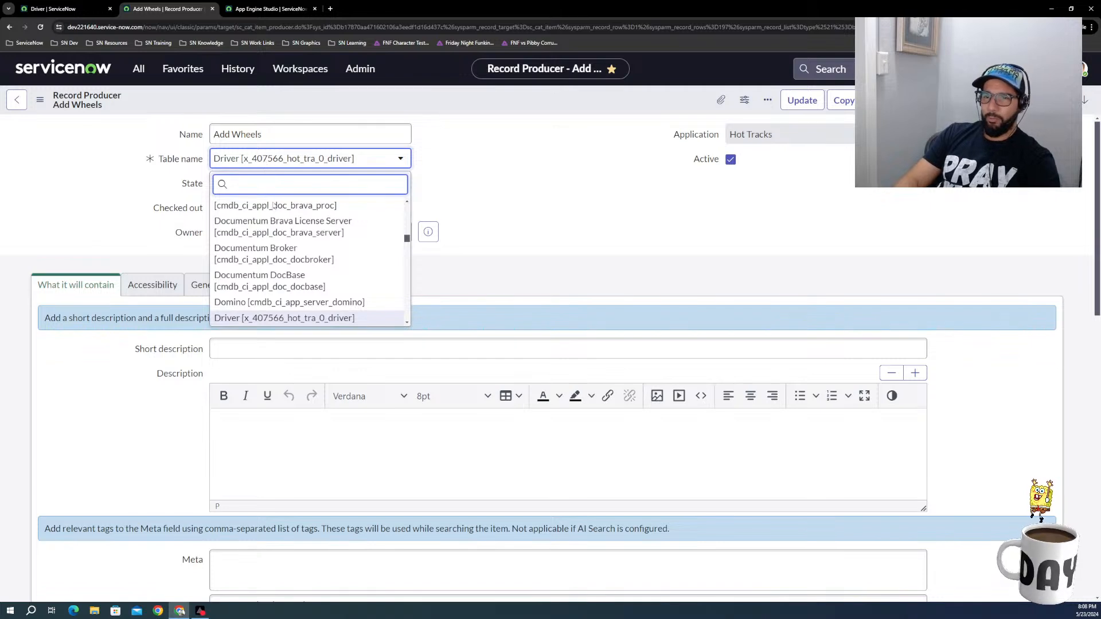
type("wh")
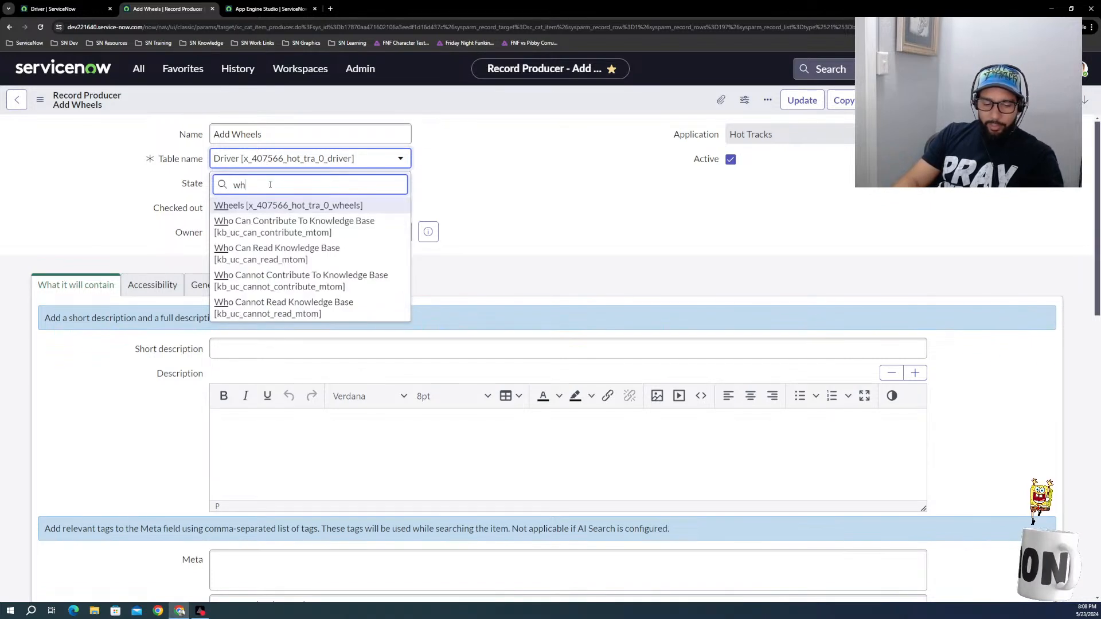
type("eel")
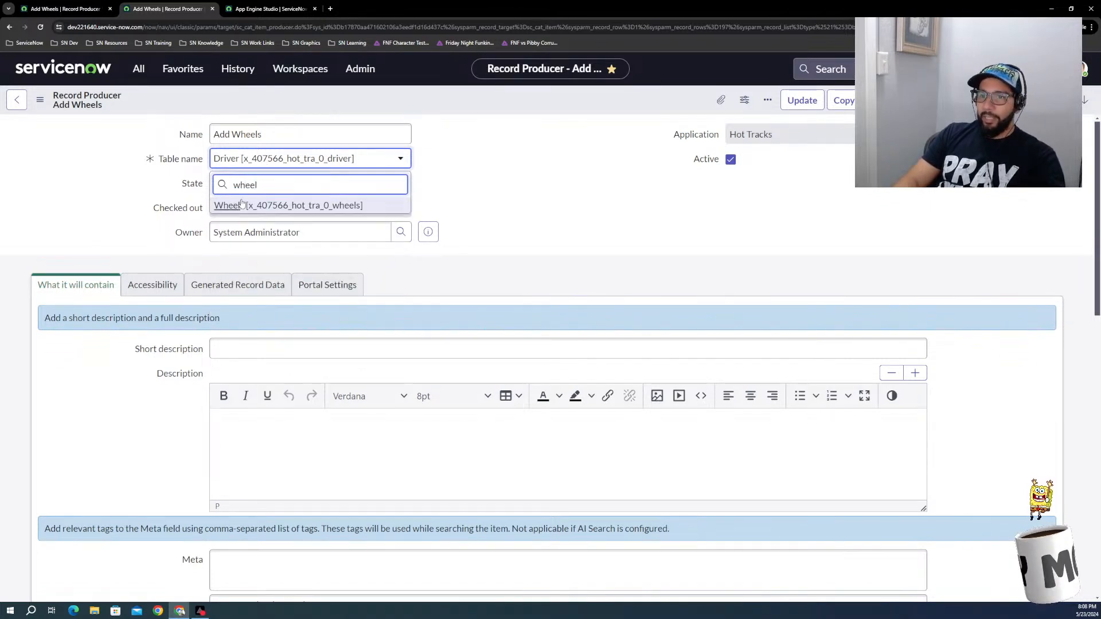
left_click(242, 205)
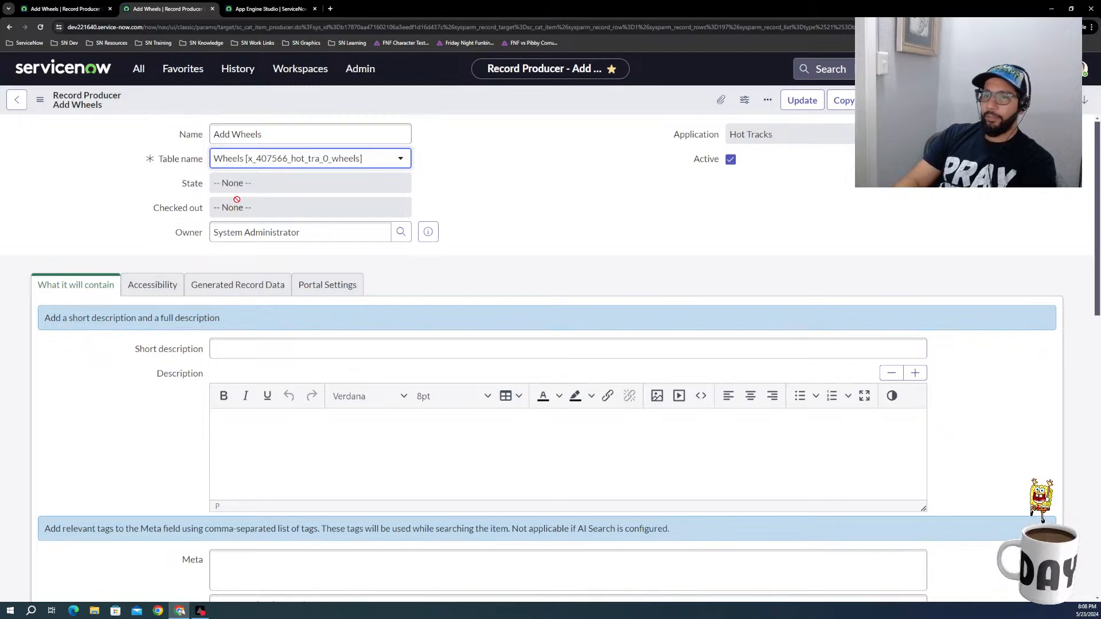
scroll(524, 216, "down", 4)
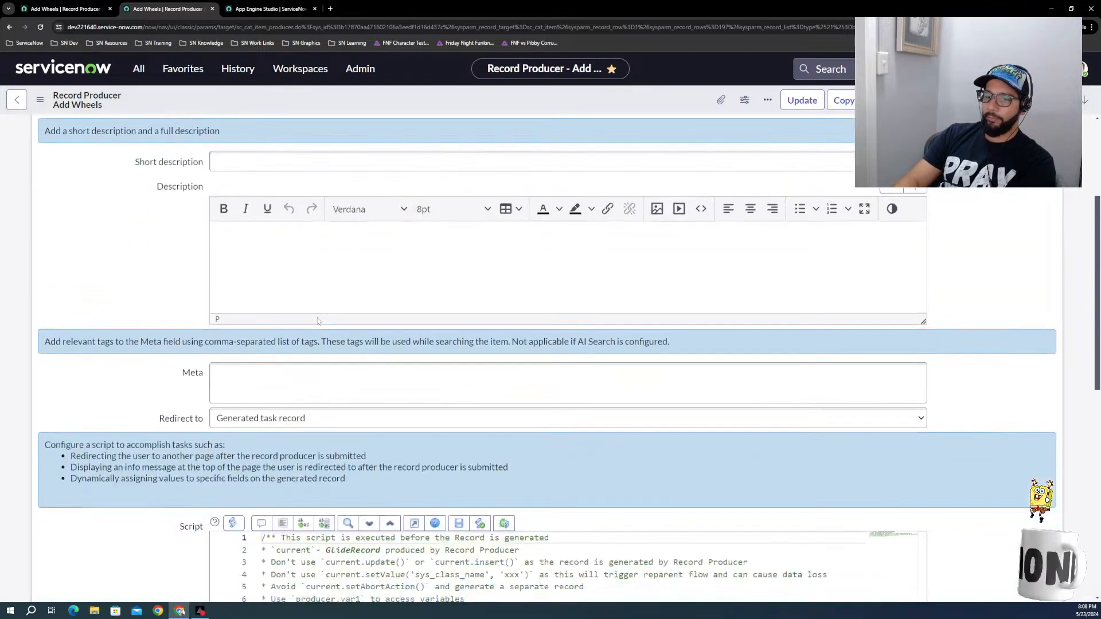
scroll(178, 278, "up", 3)
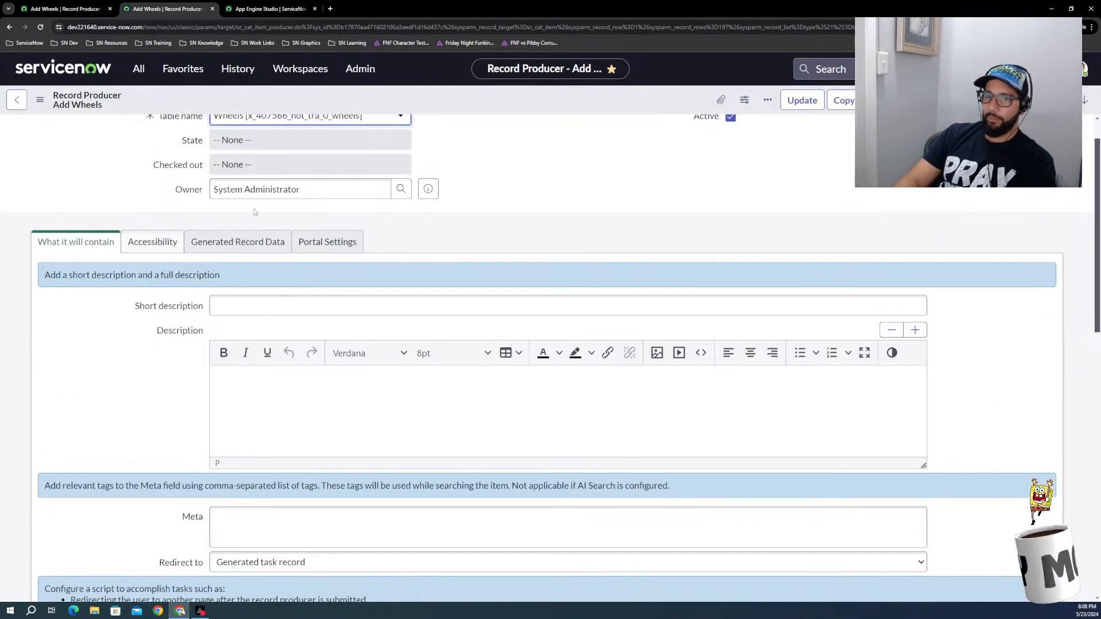
right_click(187, 102)
left_click(211, 108)
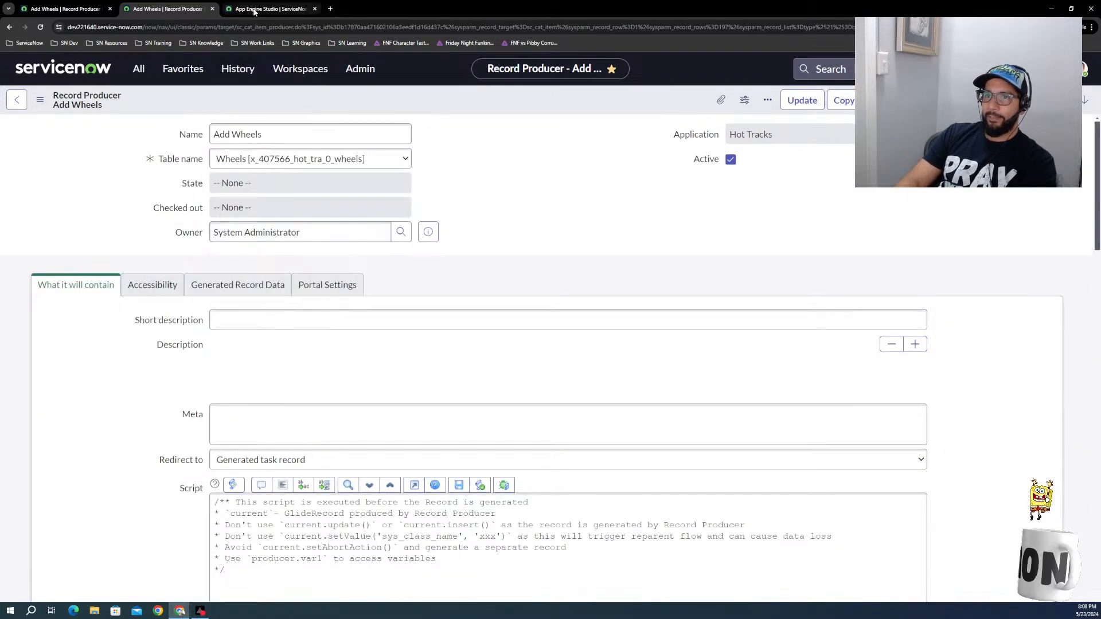
Step: Switch to App Engine Studio, dismiss the Wheels table properties without saving, and close the Wheels data table
left_click(254, 10)
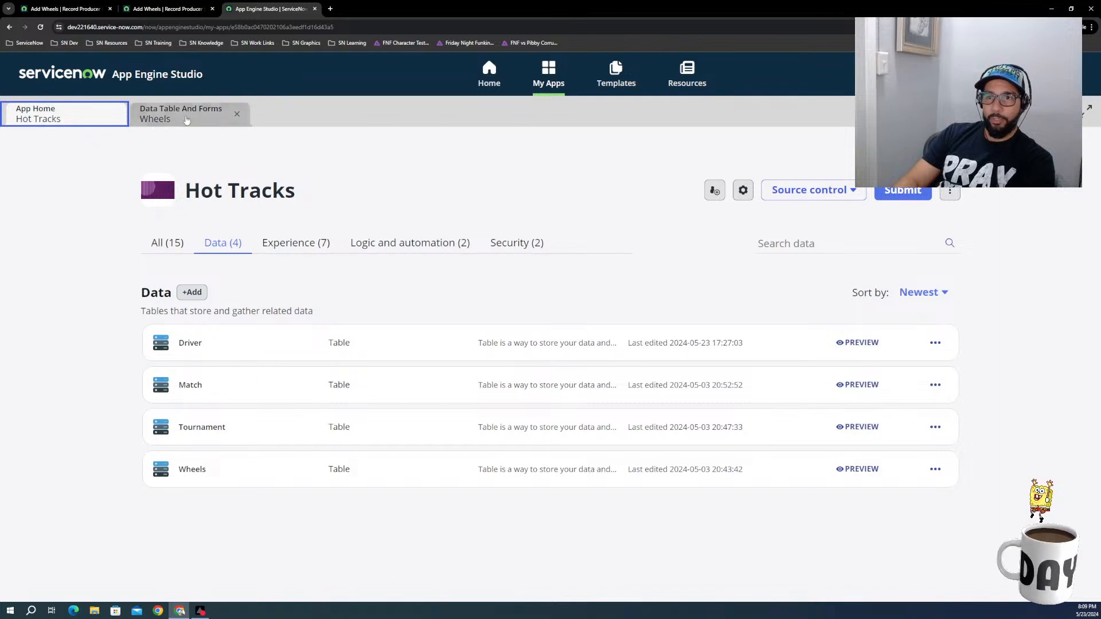
left_click(154, 115)
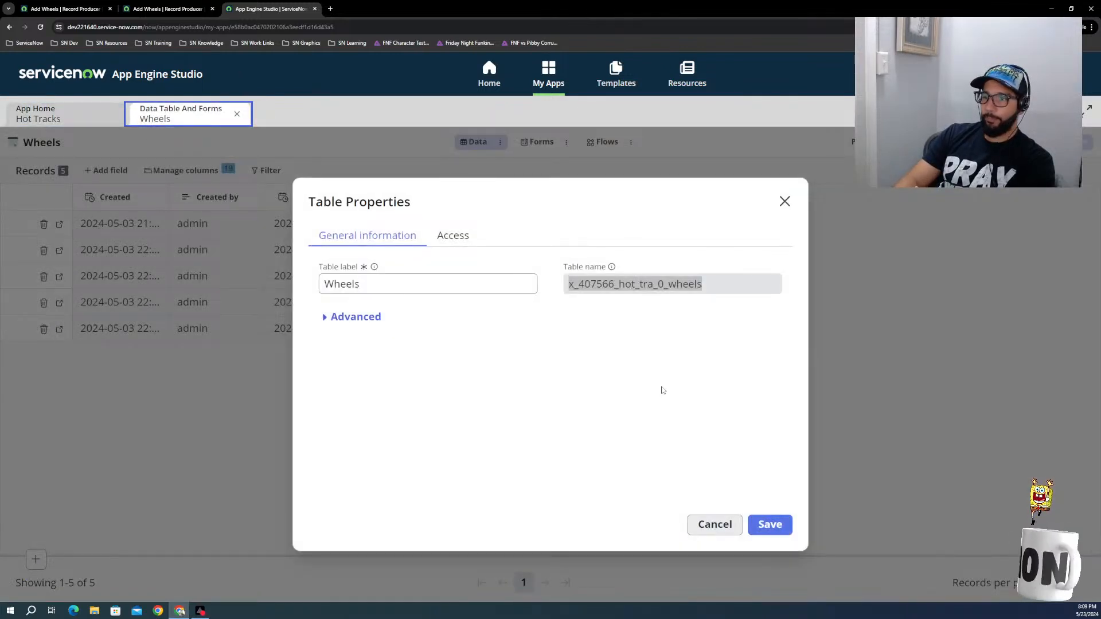
left_click(715, 524)
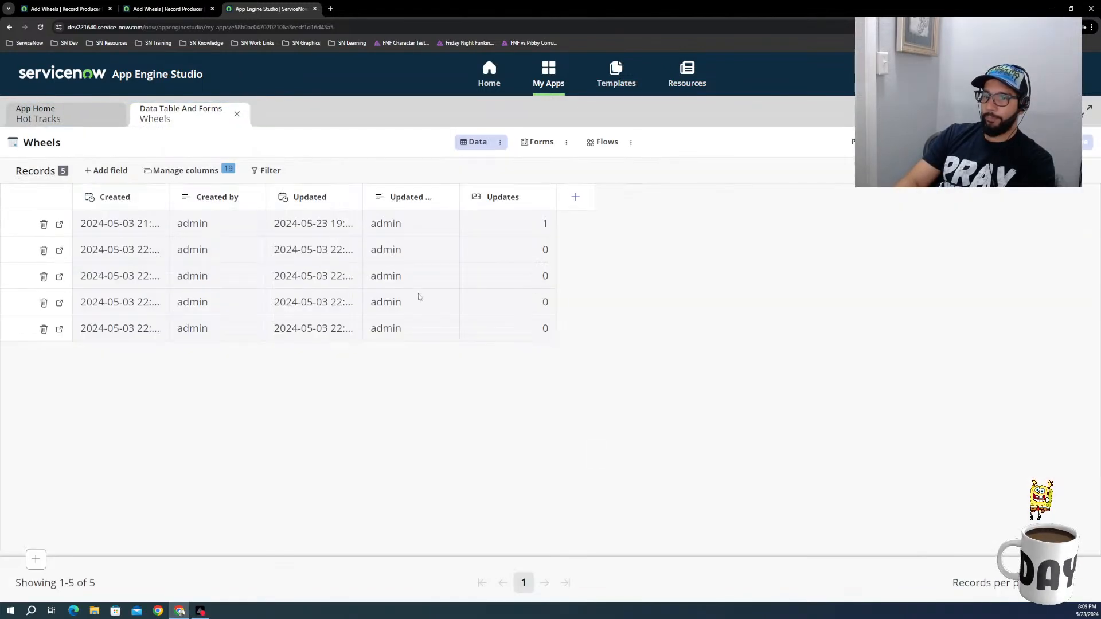
left_click(237, 116)
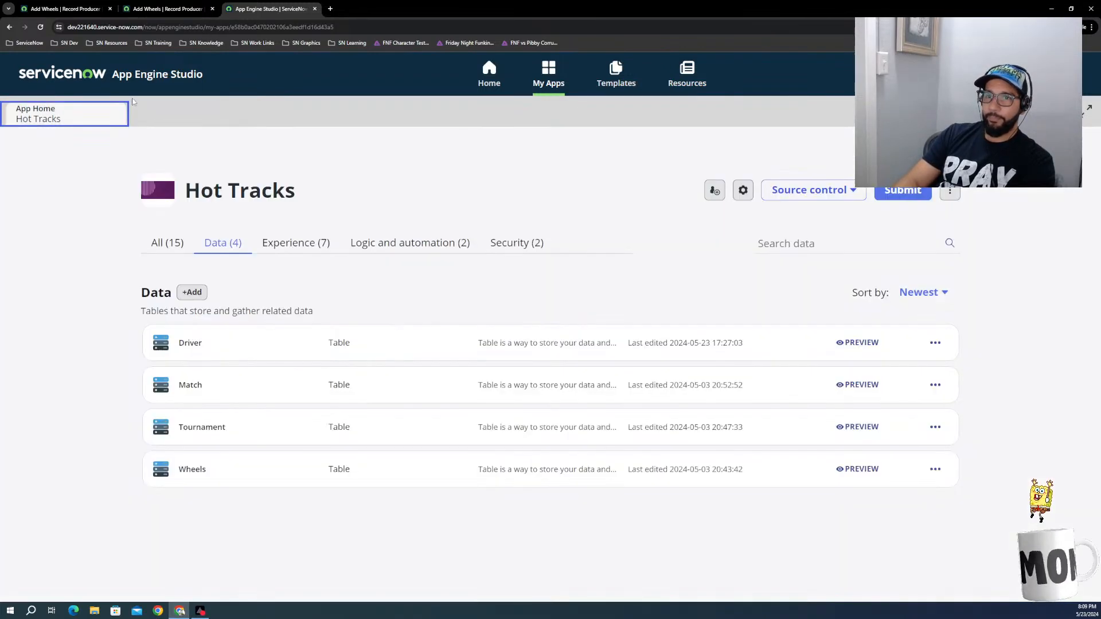
Step: Review the variables list of the Add Wheels record producer in its own browser tab
left_click(160, 10)
left_click(264, 9)
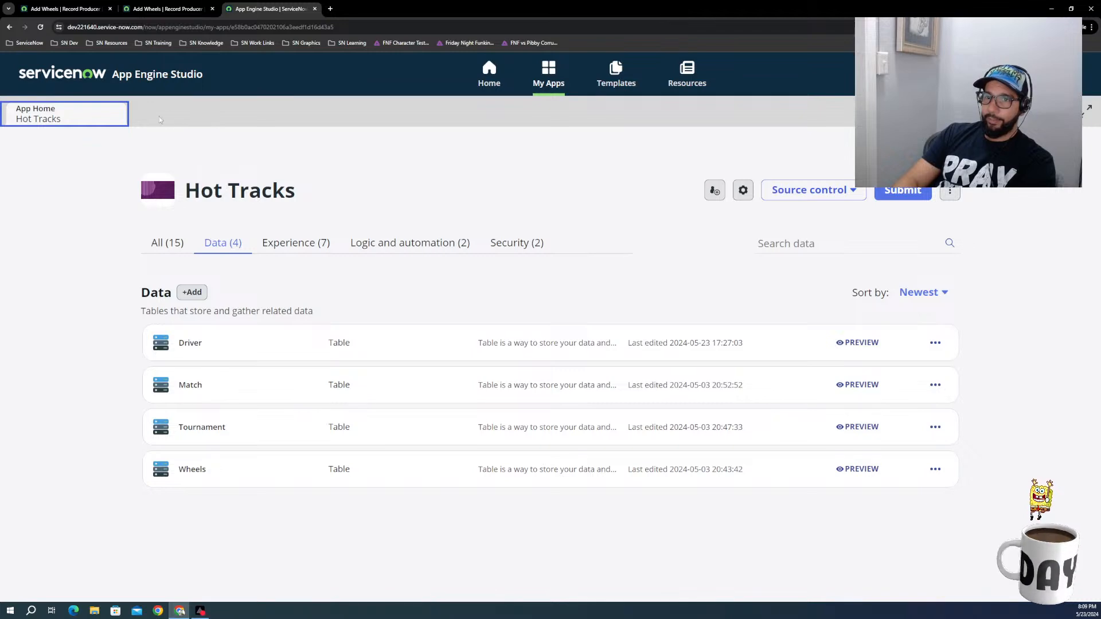
left_click(161, 10)
scroll(192, 287, "down", 1)
scroll(192, 287, "down", 15)
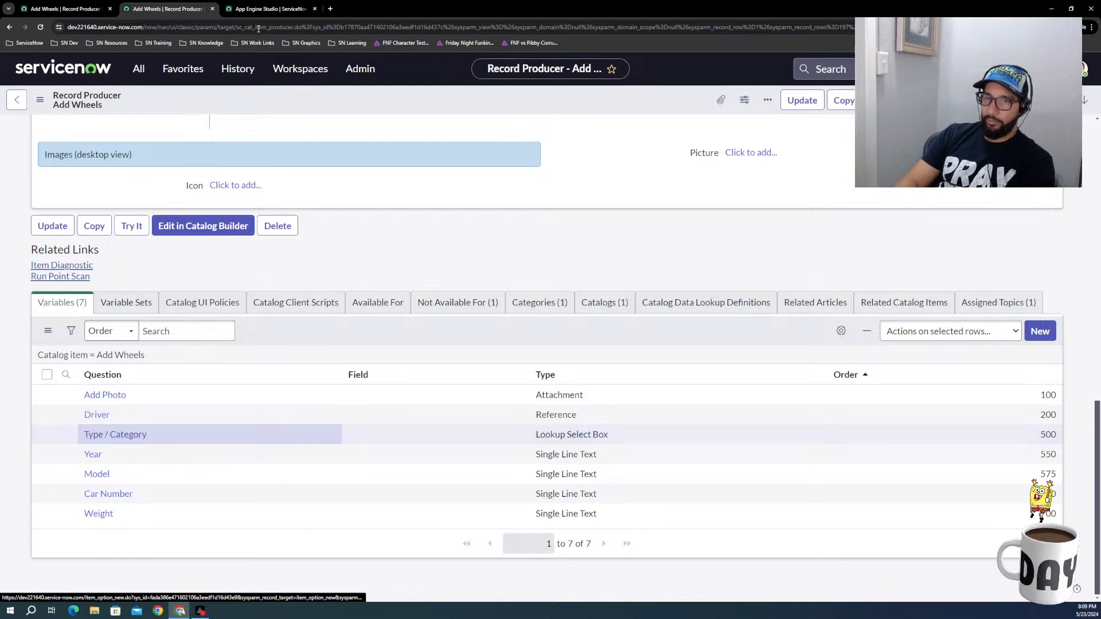
Step: Open the Add Wheels record producer from the Hot Tracks experiences in App Engine Studio and go to its questions
left_click(248, 13)
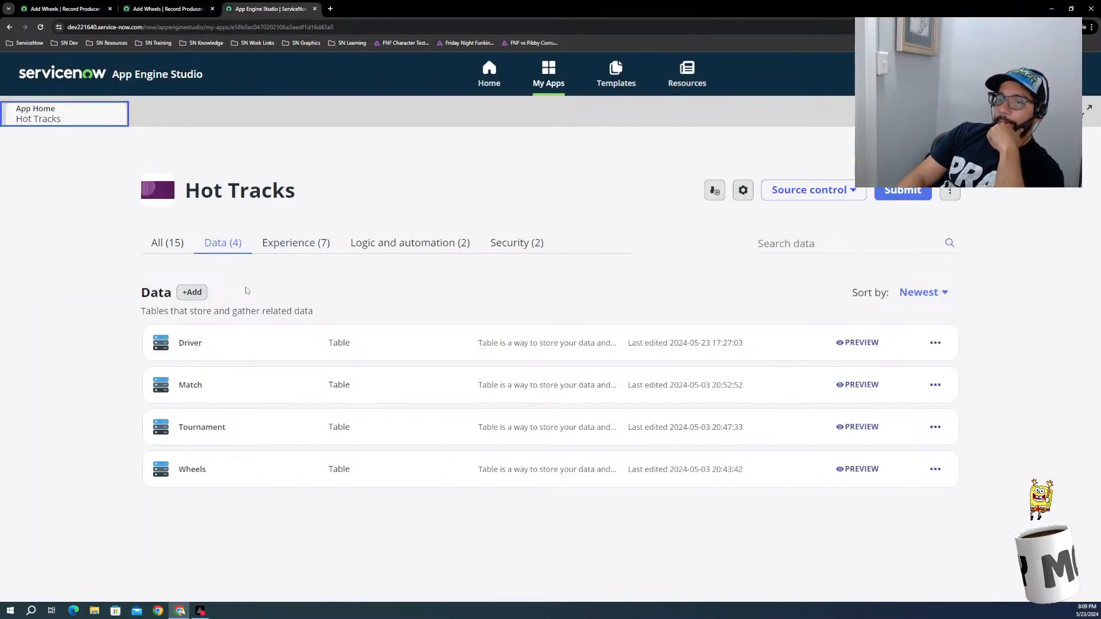
left_click(290, 242)
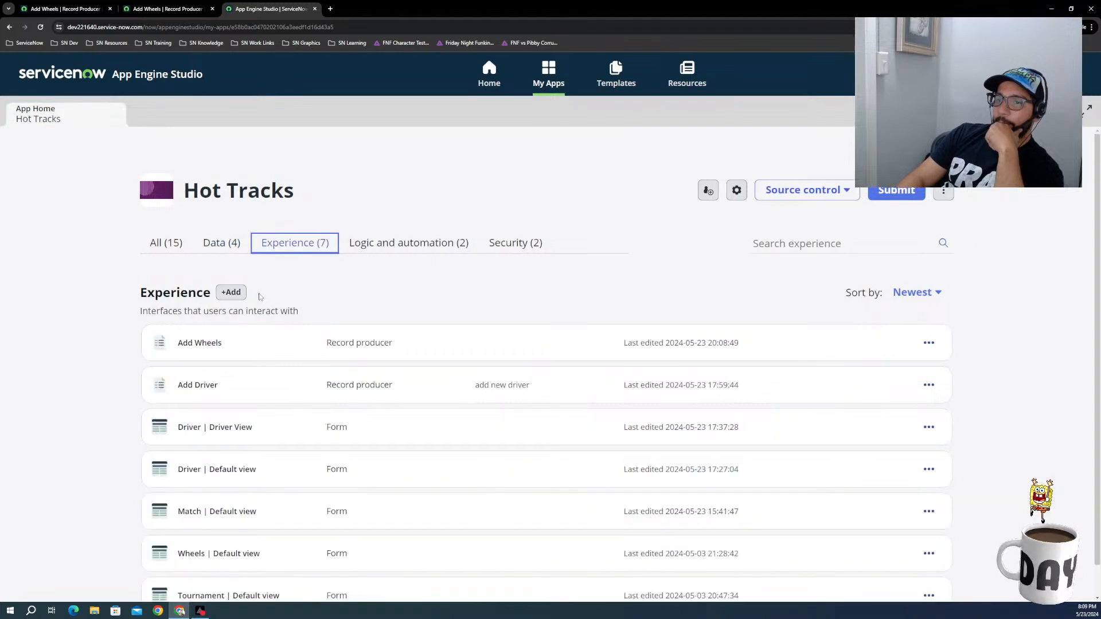
left_click(204, 348)
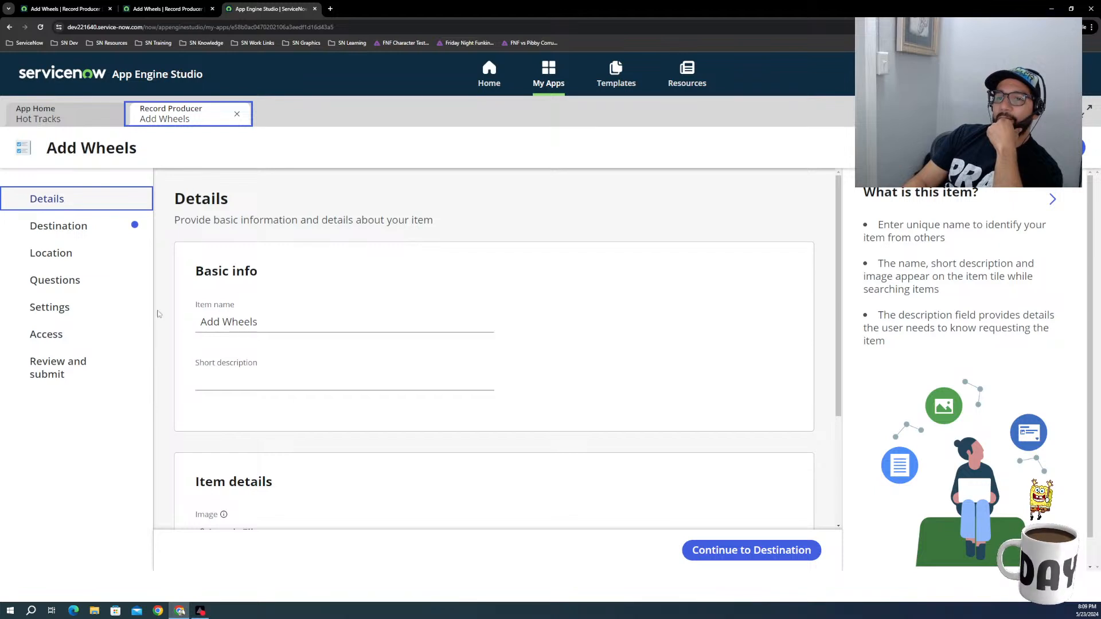
left_click(61, 233)
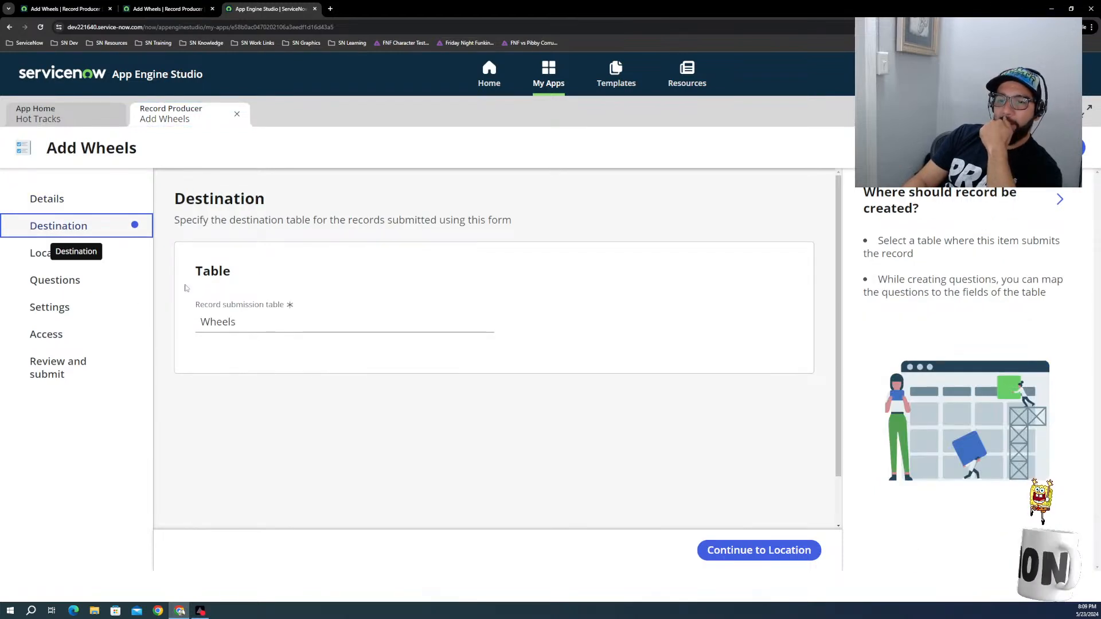
left_click(55, 279)
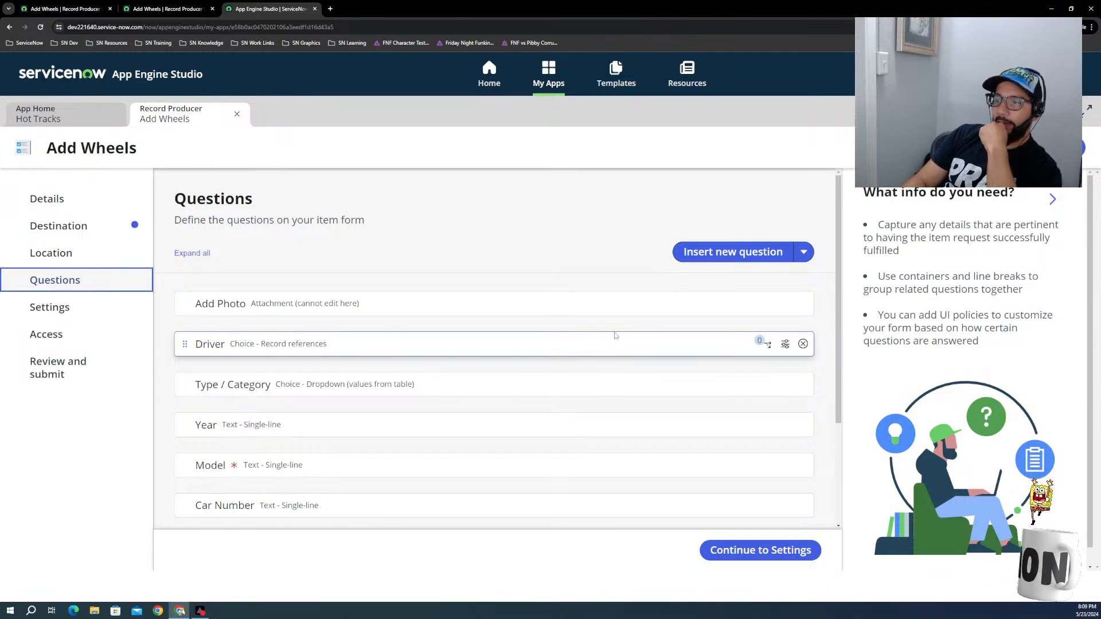
Step: Map the Driver question to the Driver field of the Wheels table, check its additional details, and save the question
left_click(784, 343)
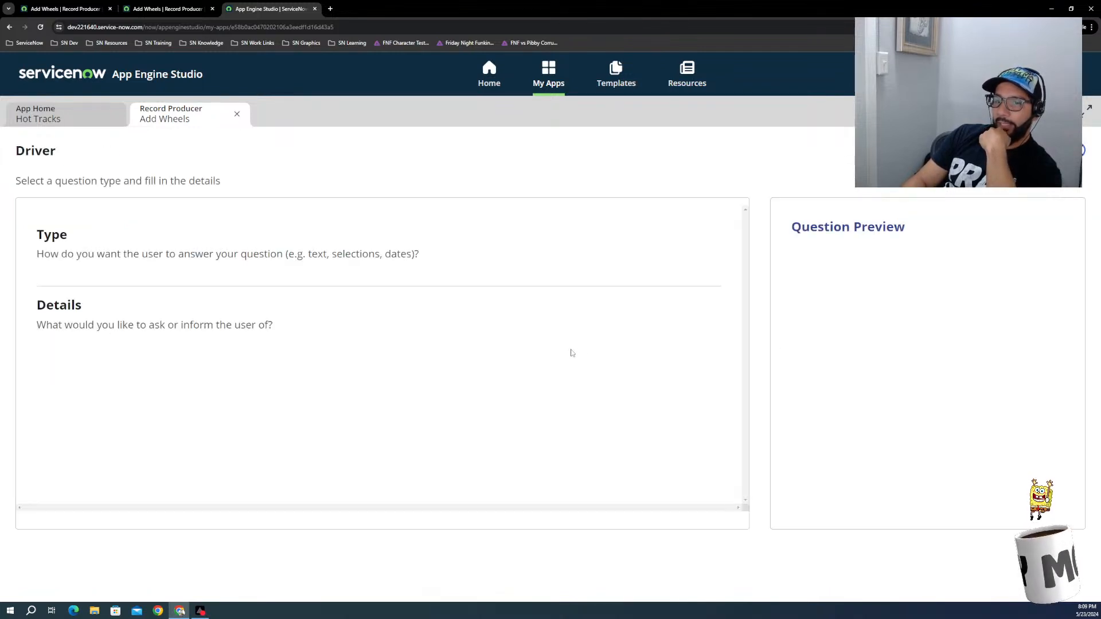
scroll(109, 366, "down", 3)
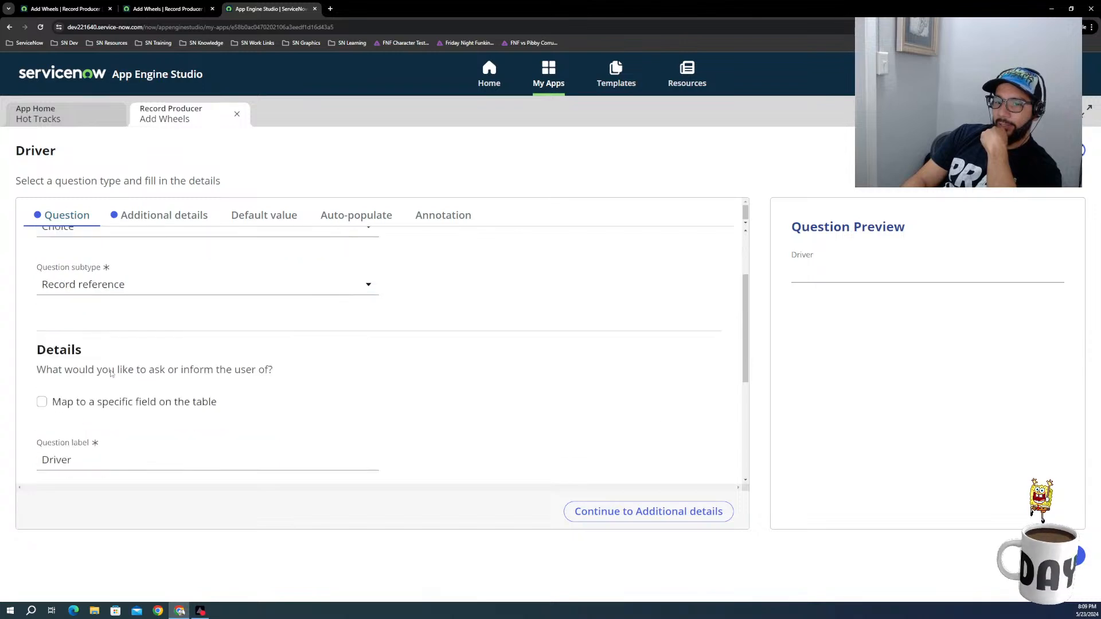
scroll(67, 347, "down", 2)
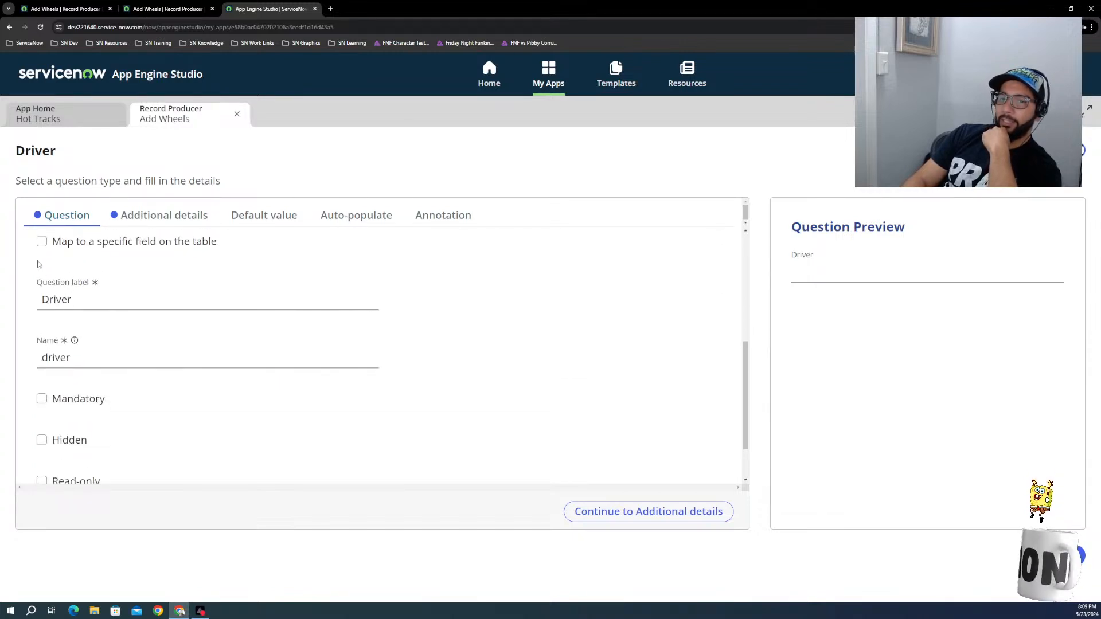
left_click(95, 302)
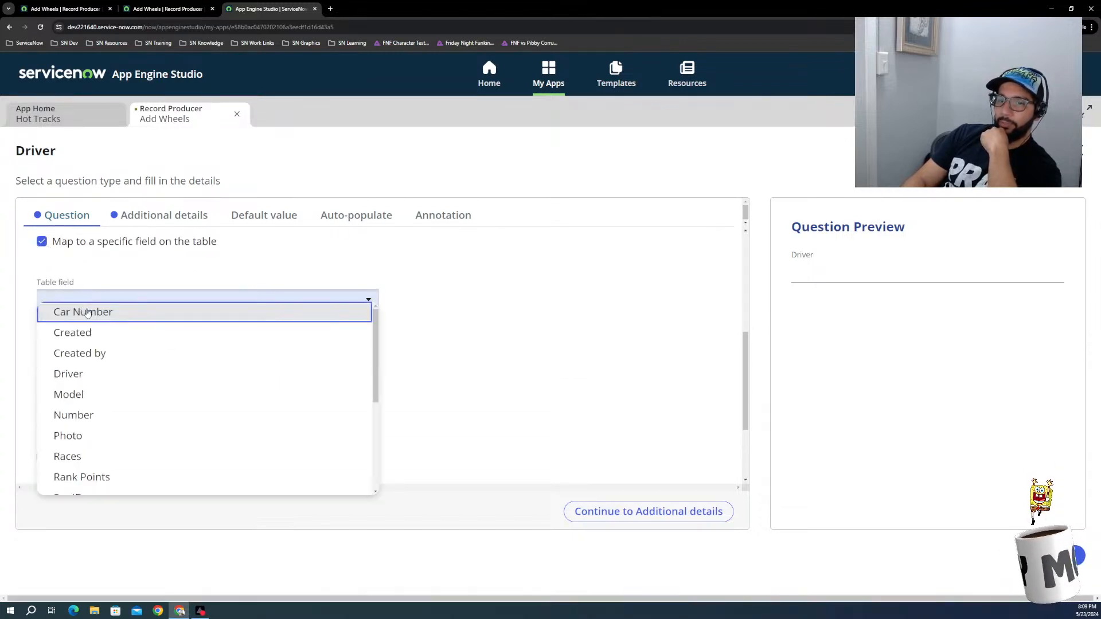
left_click(87, 375)
scroll(70, 415, "down", 3)
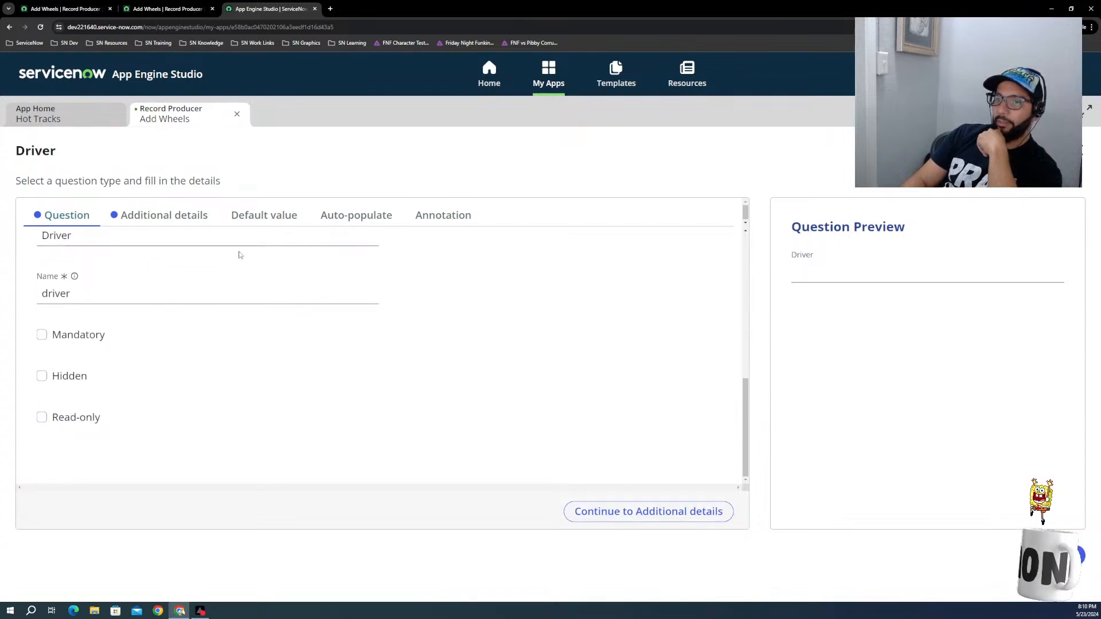
left_click(158, 215)
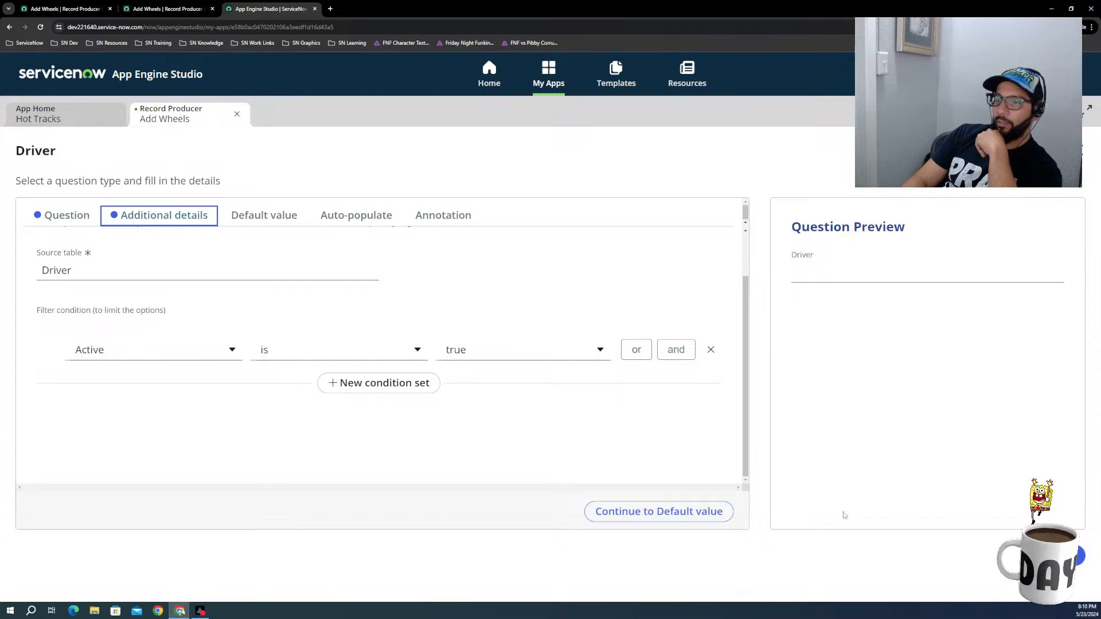
left_click(1066, 556)
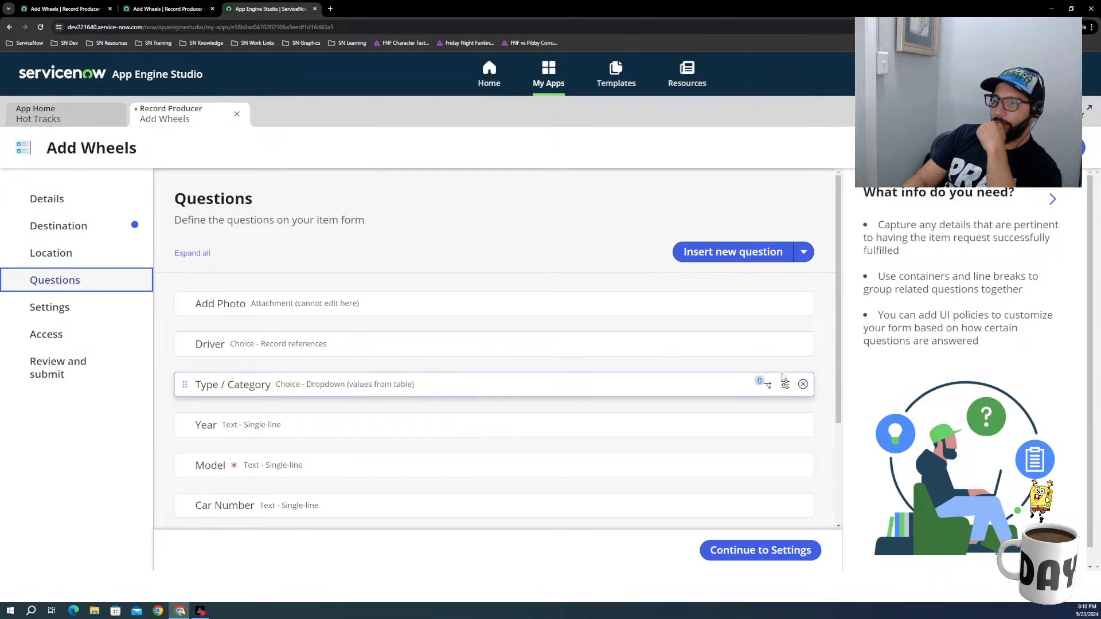
Step: Map the Type / Category question to the Type table field, check its choices and filter conditions, and save the question
left_click(786, 384)
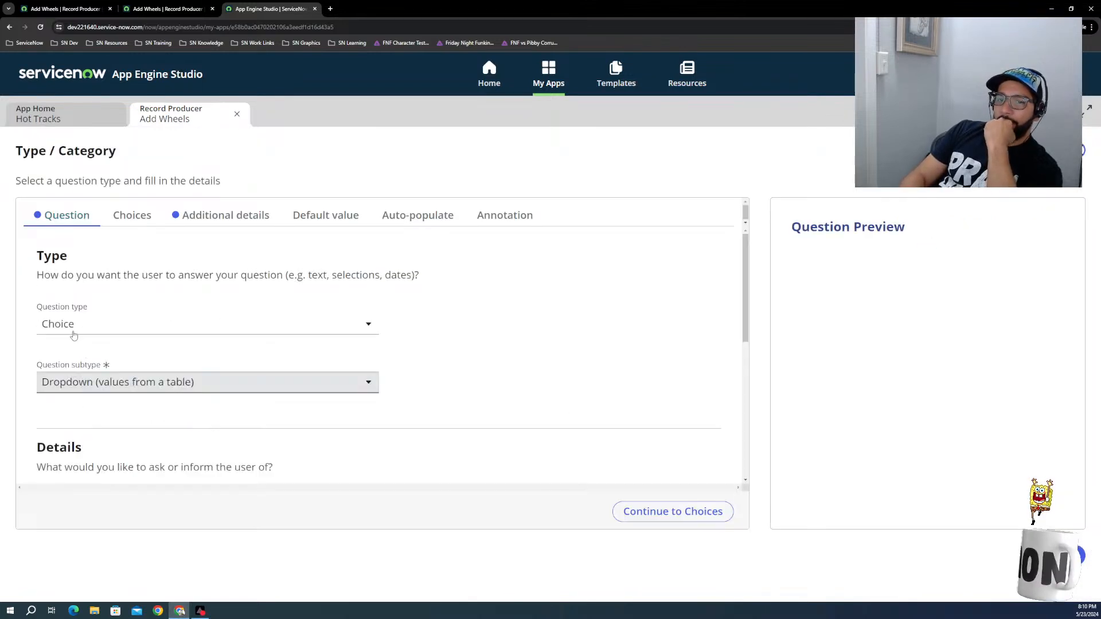
scroll(67, 361, "down", 2)
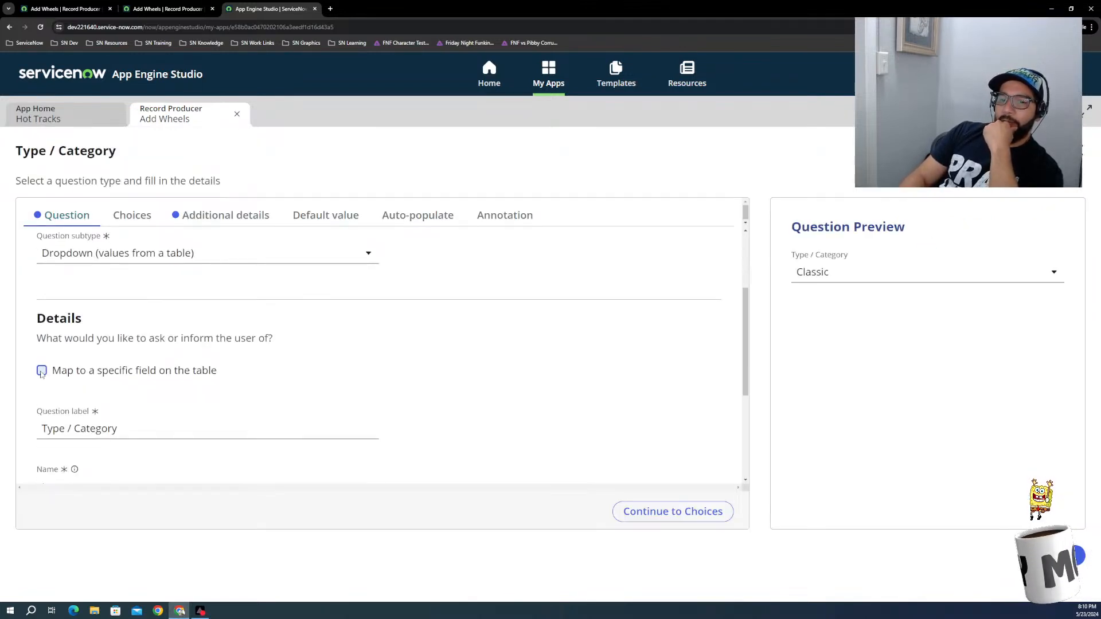
left_click(42, 371)
scroll(143, 401, "down", 2)
left_click(127, 300)
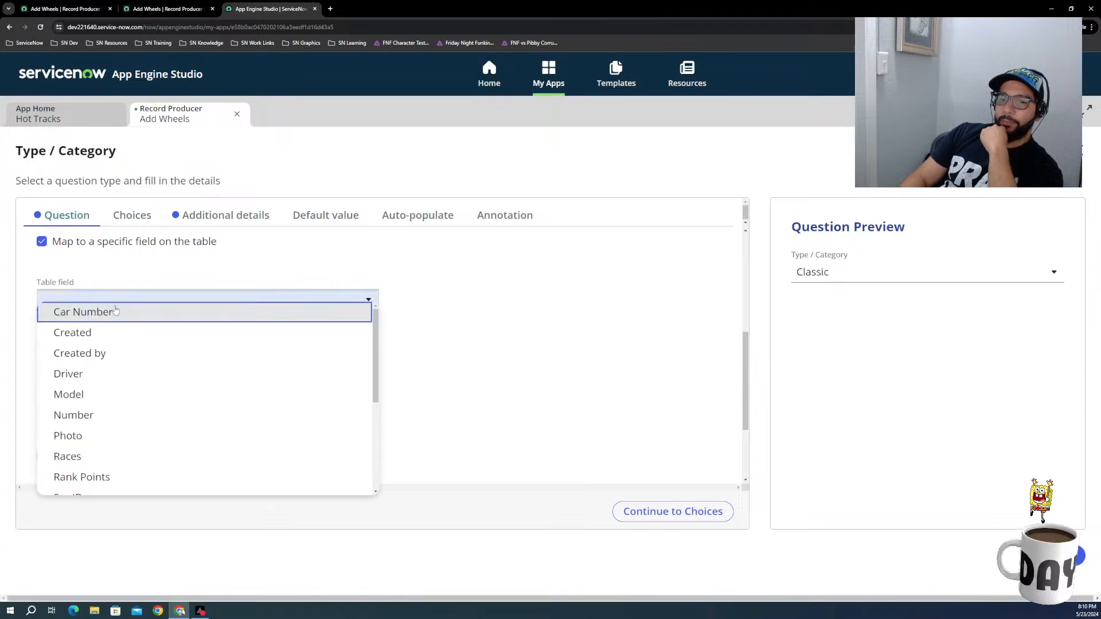
scroll(81, 413, "down", 2)
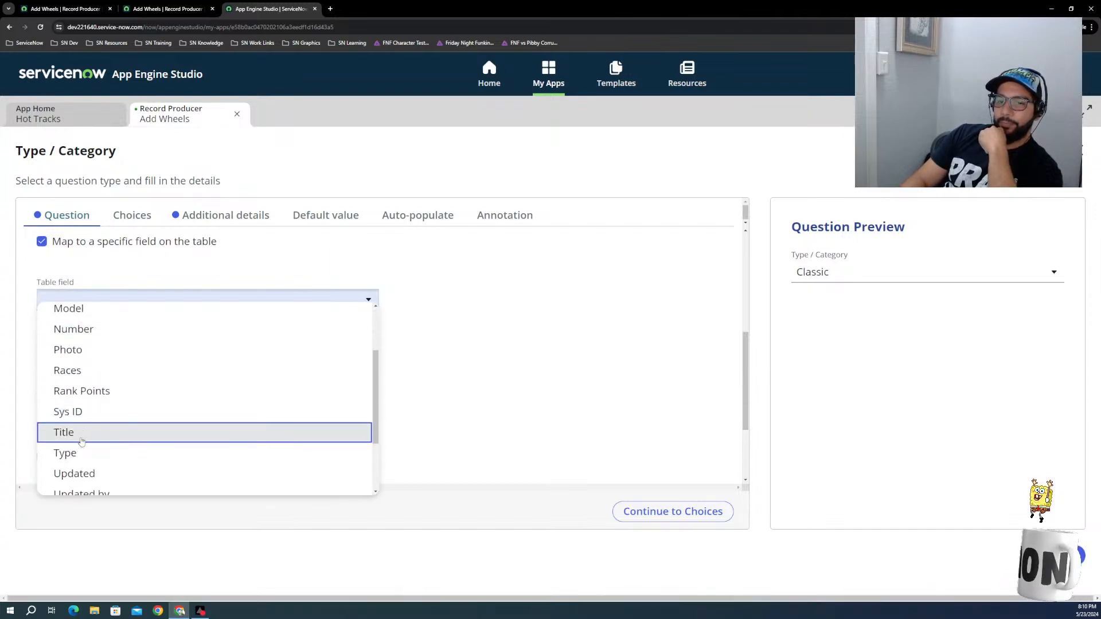
left_click(83, 453)
scroll(90, 439, "down", 2)
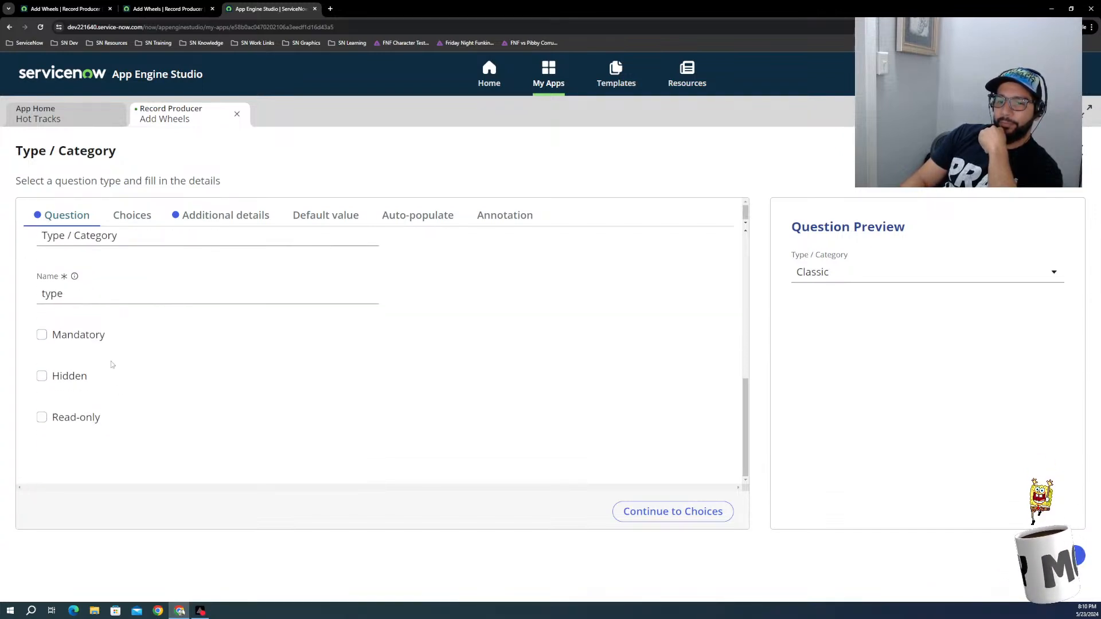
scroll(231, 381, "up", 2)
left_click(132, 215)
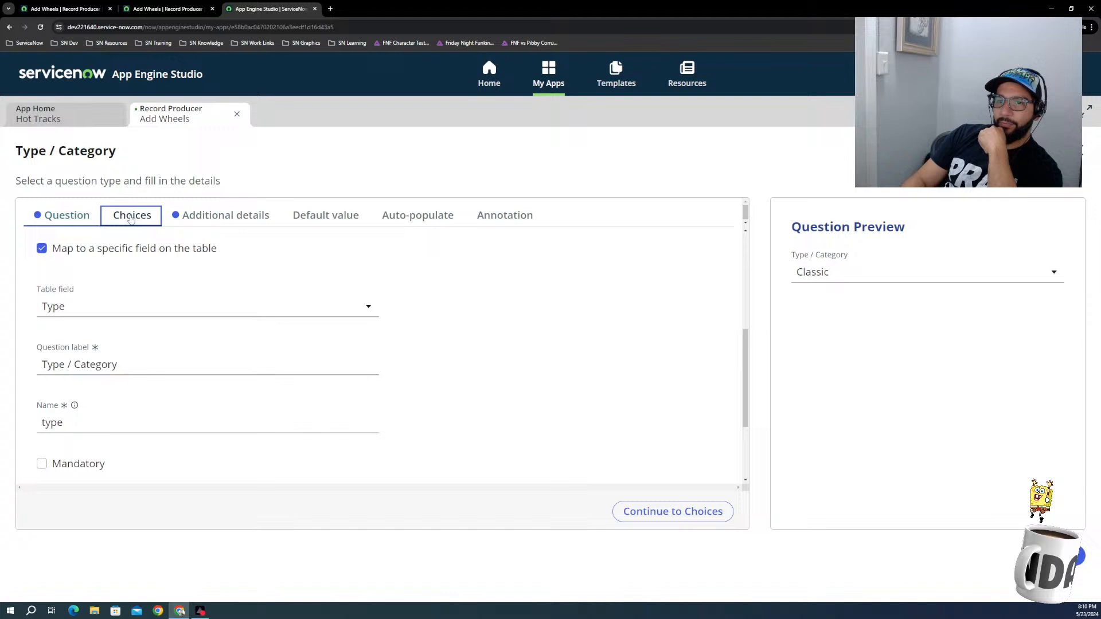
left_click(196, 219)
scroll(277, 379, "down", 2)
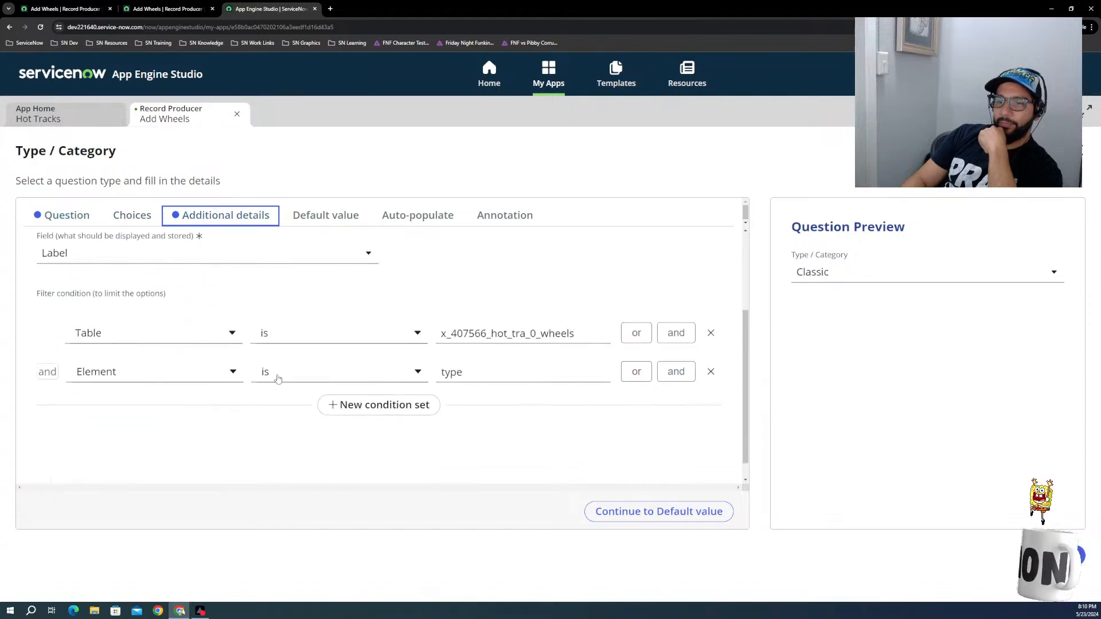
left_click(1049, 556)
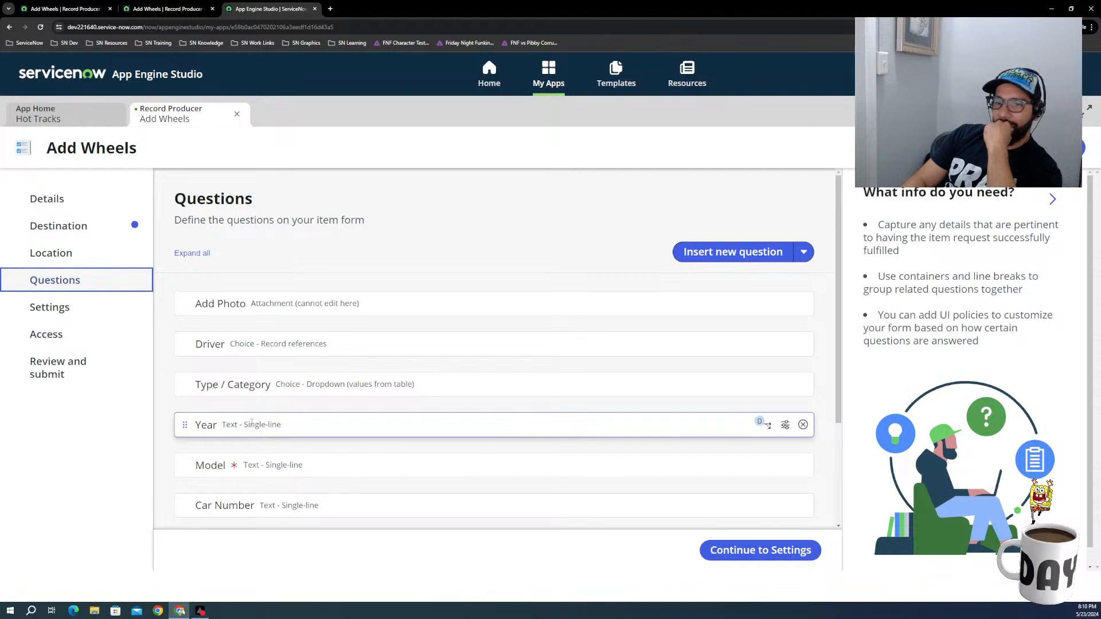
Step: Map the Year question to the Year field of the Wheels table and save the question
left_click(785, 425)
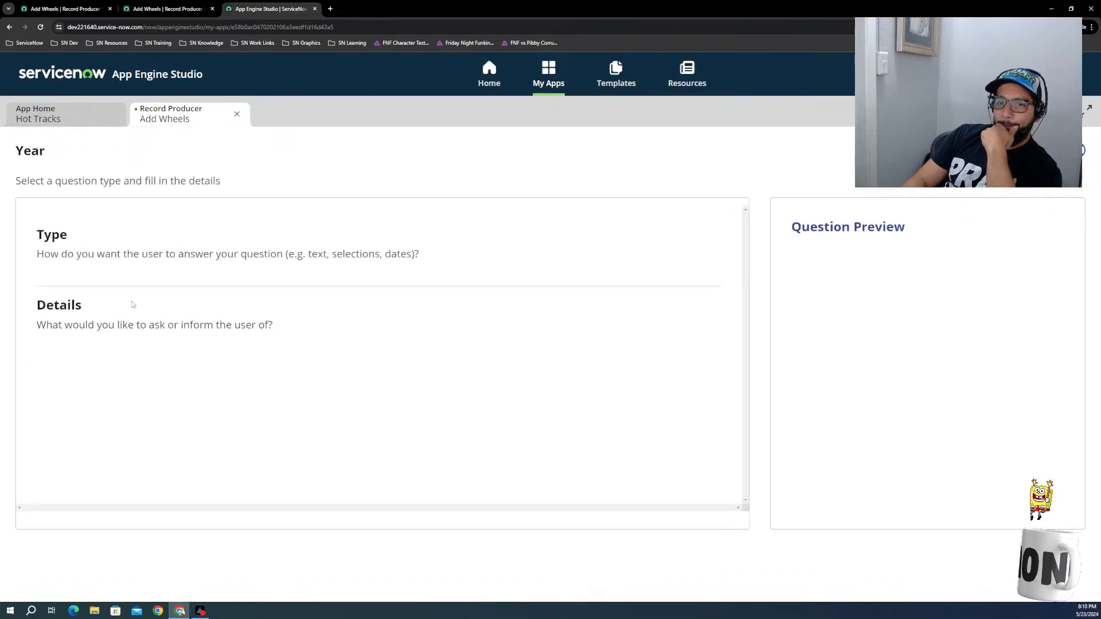
scroll(84, 375, "down", 3)
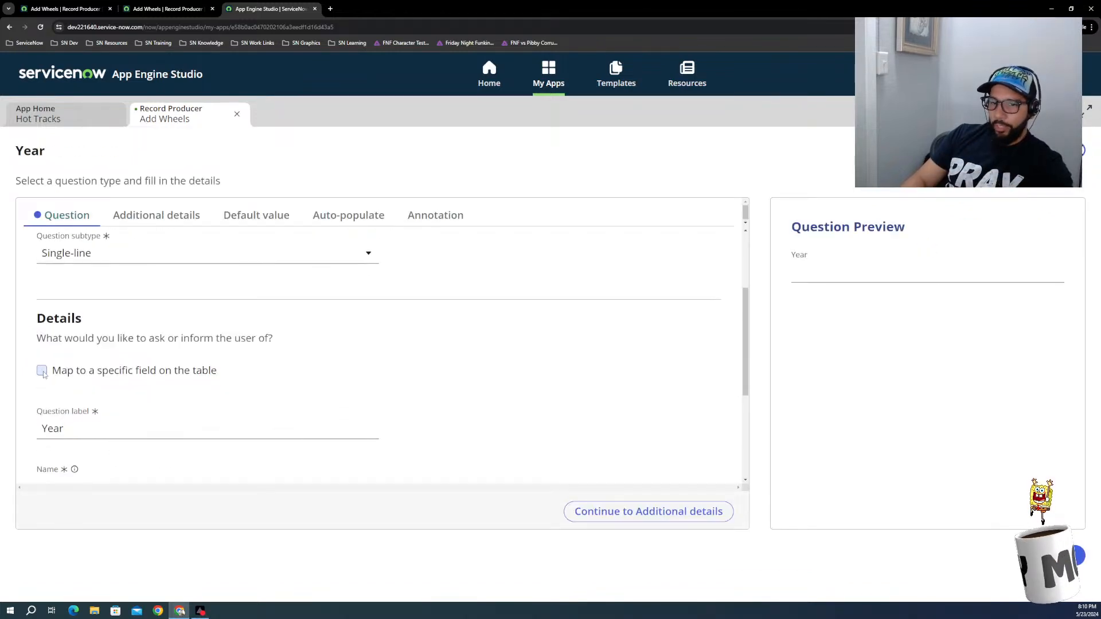
left_click(42, 373)
scroll(59, 385, "down", 1)
left_click(84, 342)
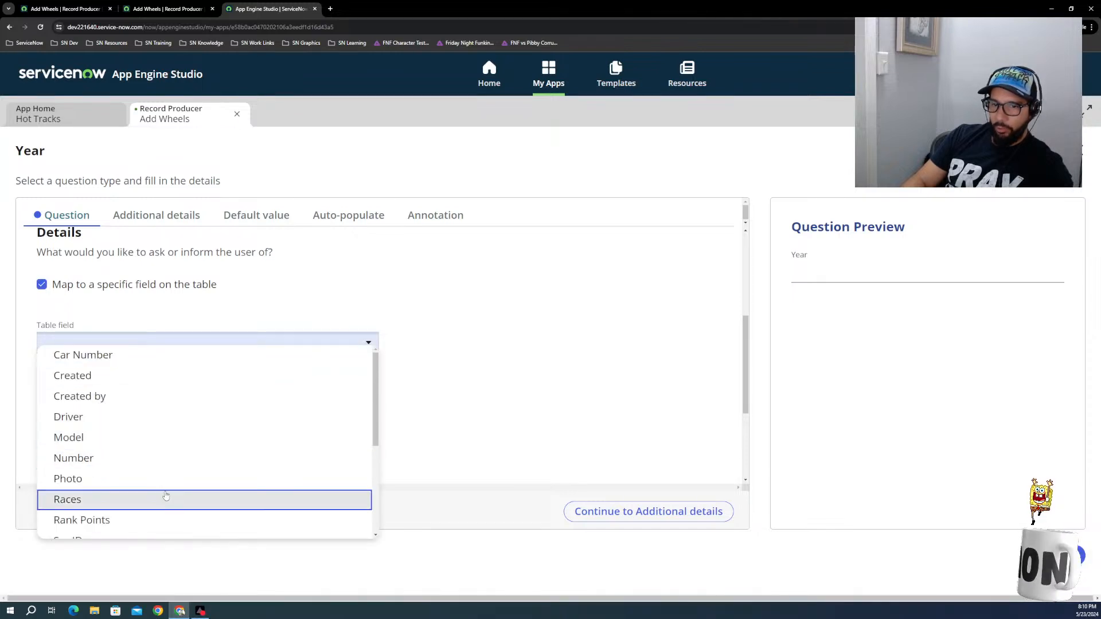
scroll(109, 416, "down", 2)
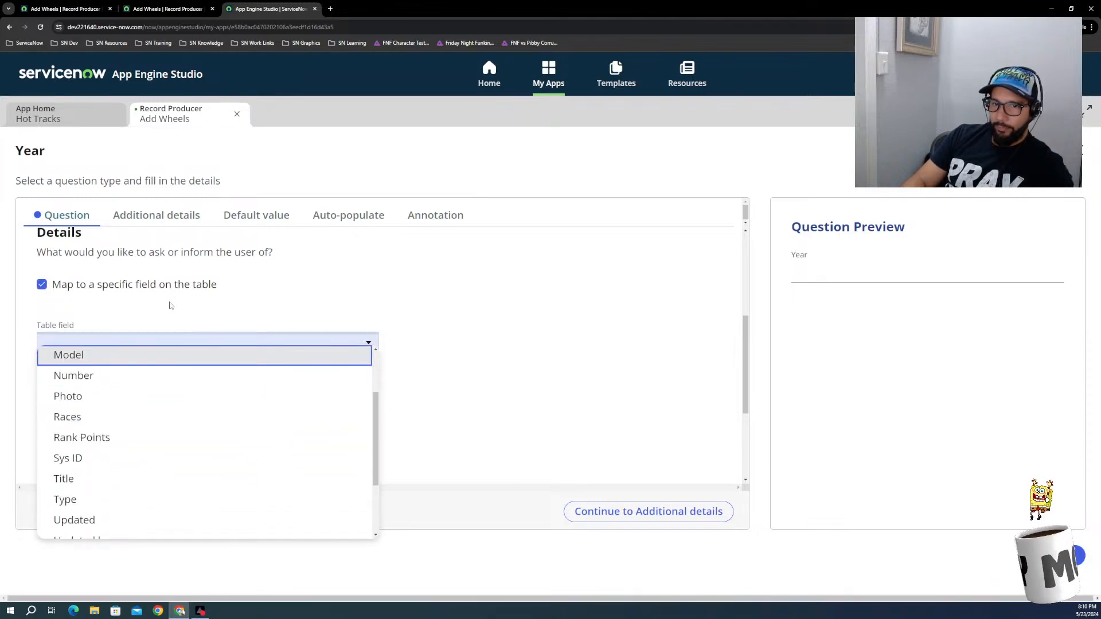
scroll(229, 308, "up", 4)
scroll(232, 345, "down", 3)
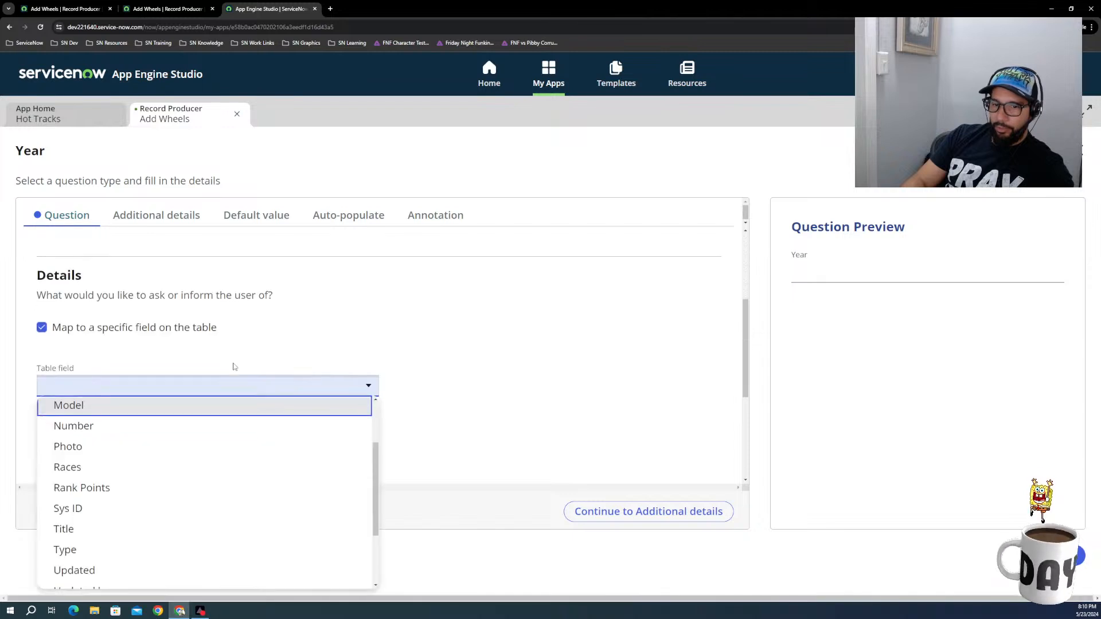
left_click(542, 367)
left_click(123, 340)
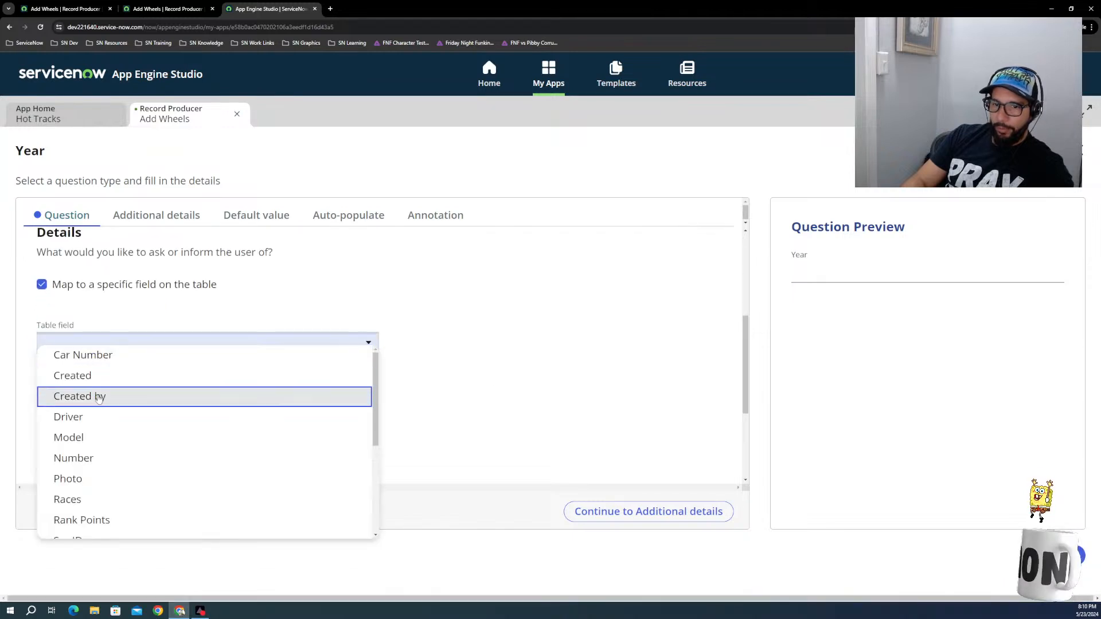
scroll(102, 430, "down", 5)
left_click(83, 526)
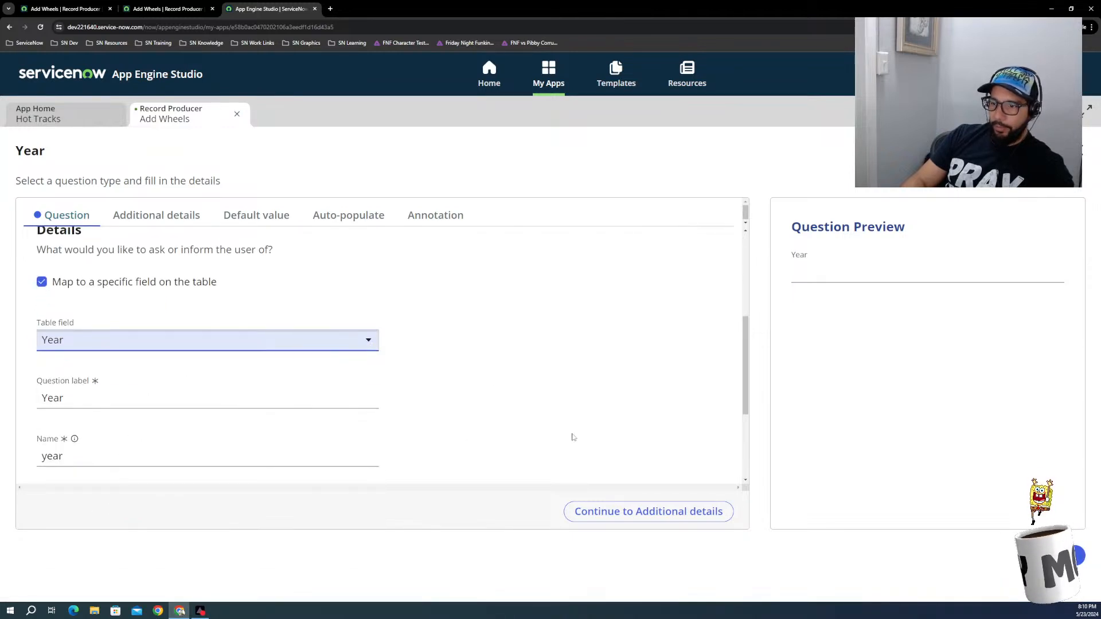
scroll(572, 437, "down", 2)
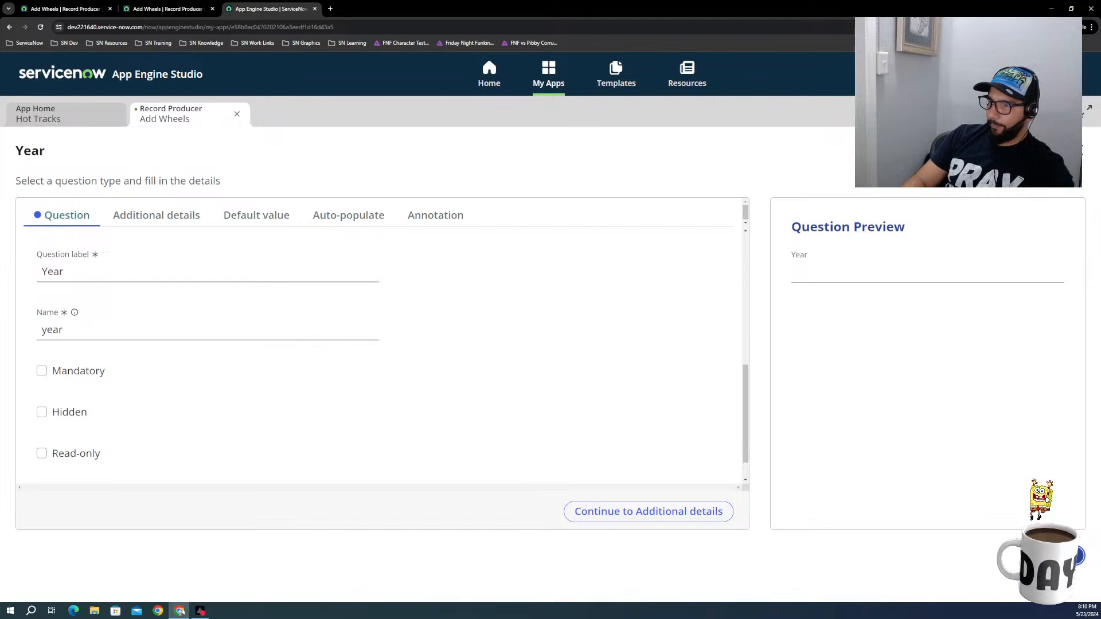
left_click(1051, 556)
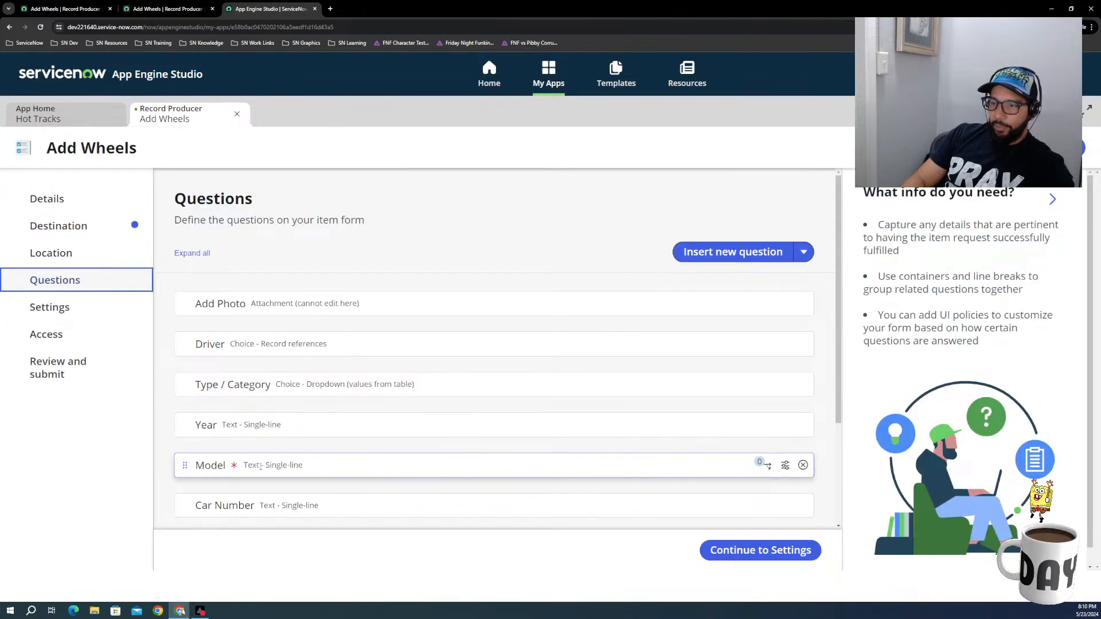
Step: Map the Model question to the Model field of the Wheels table and save the question
left_click(785, 465)
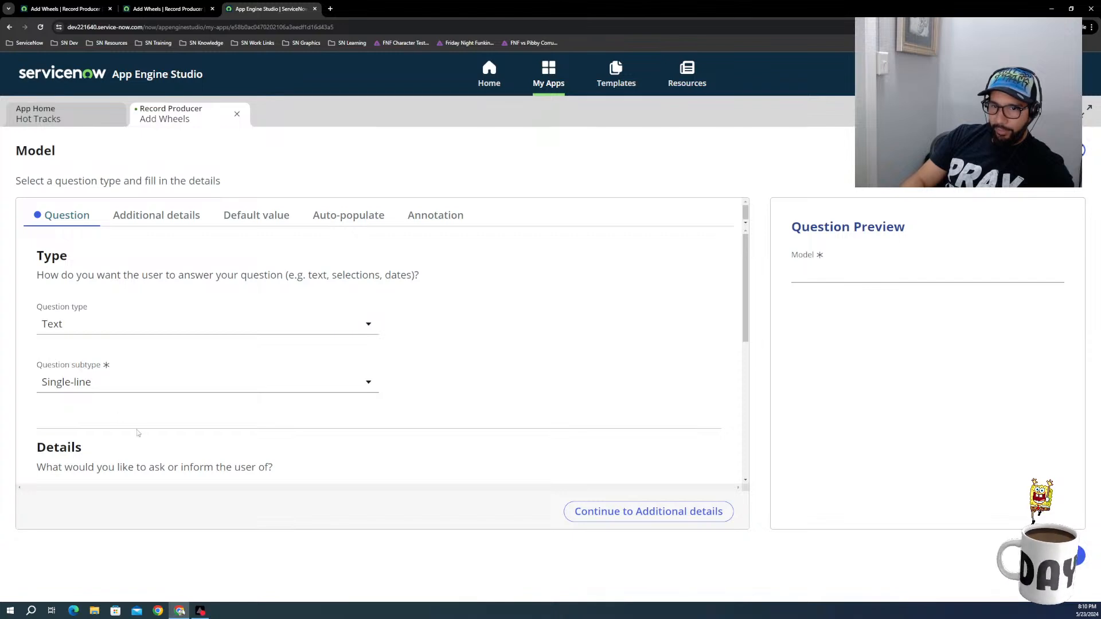
scroll(138, 433, "down", 3)
scroll(56, 362, "up", 1)
left_click(42, 370)
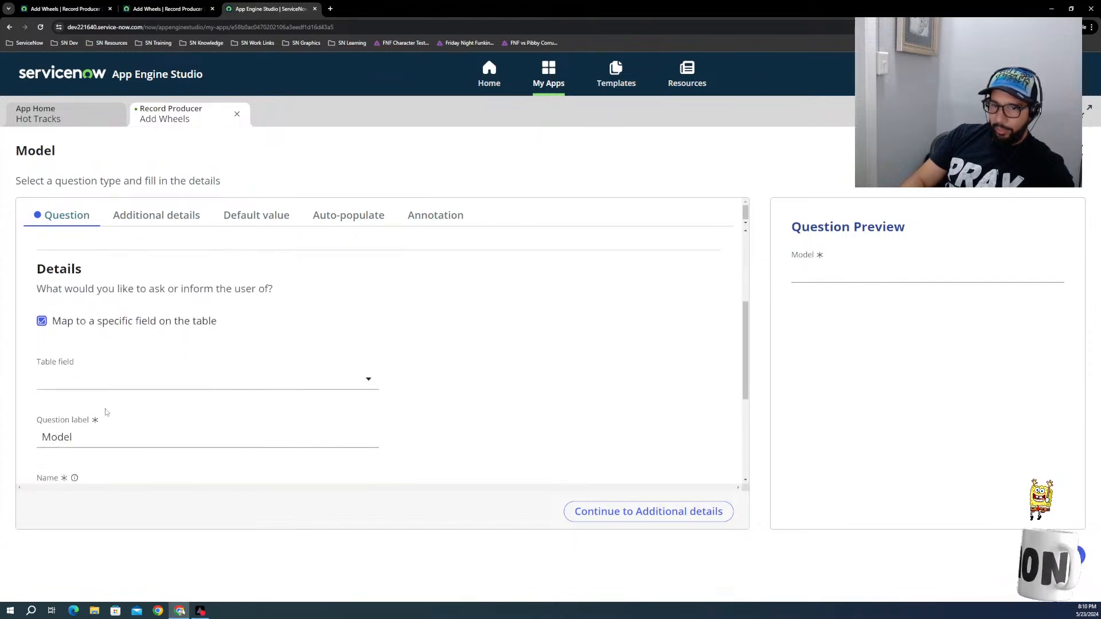
scroll(86, 367, "down", 2)
left_click(138, 256)
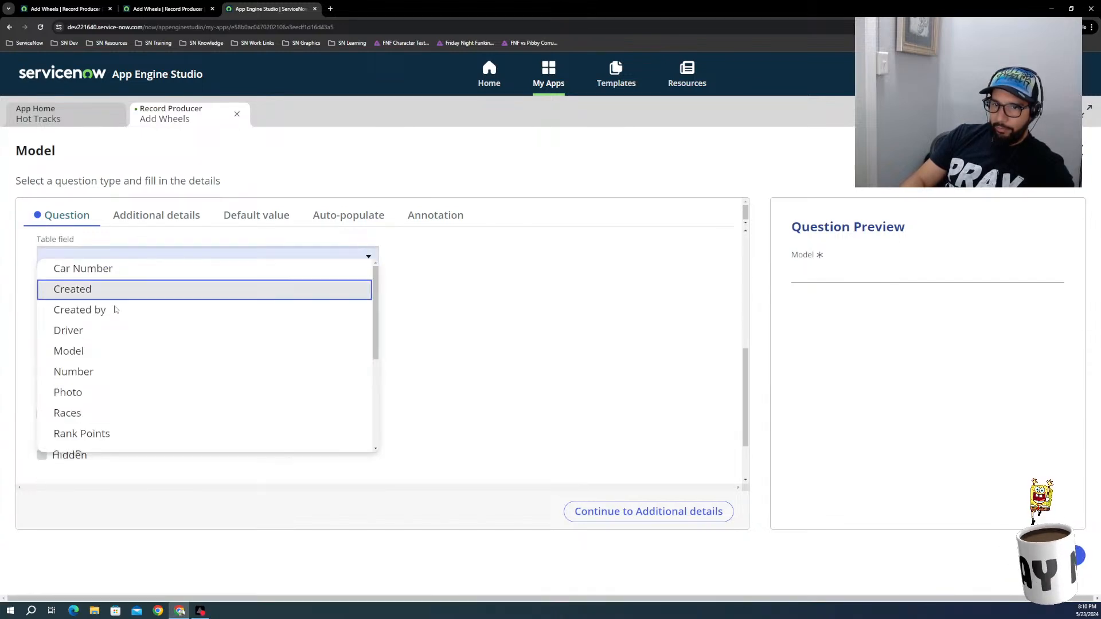
left_click(86, 351)
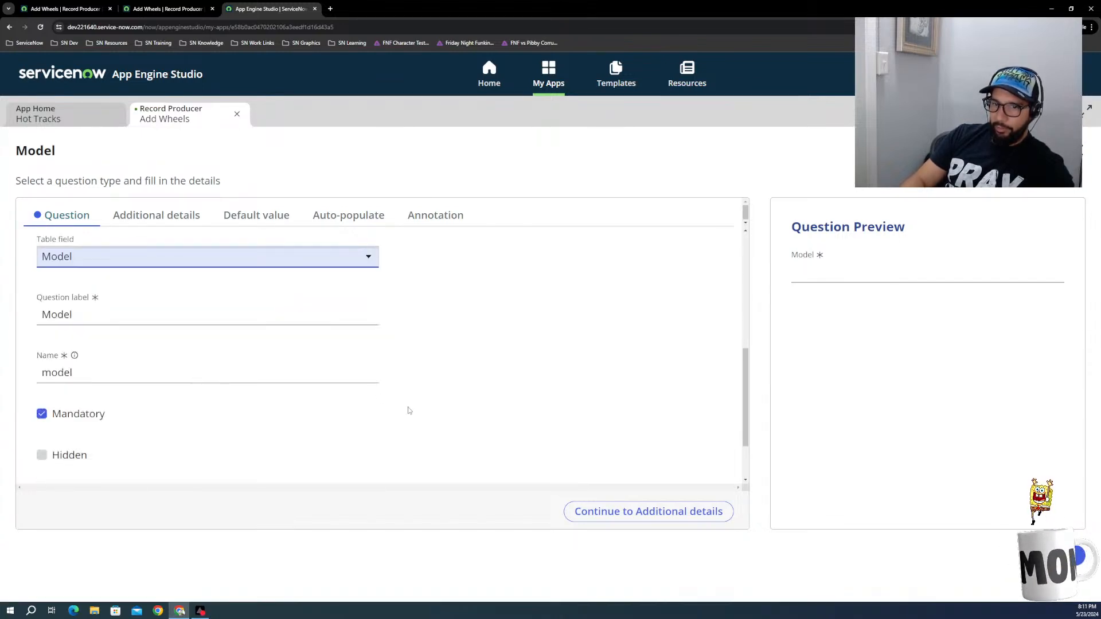
scroll(637, 408, "down", 2)
left_click(1057, 555)
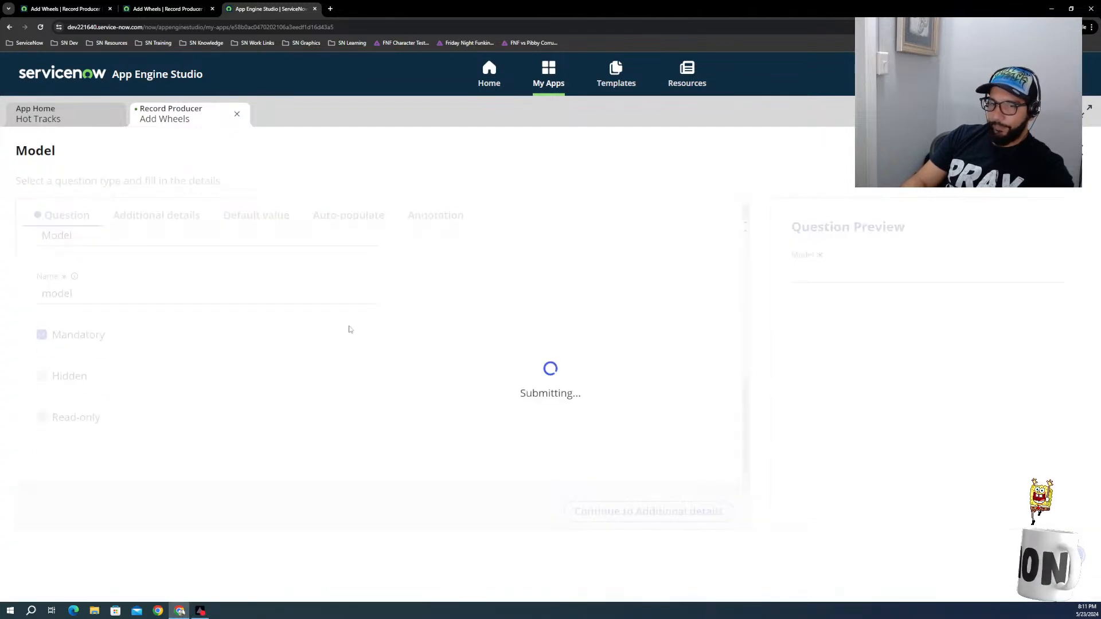
Step: Open the Car Number question for editing and enable mapping to a specific field on the table
scroll(255, 442, "down", 1)
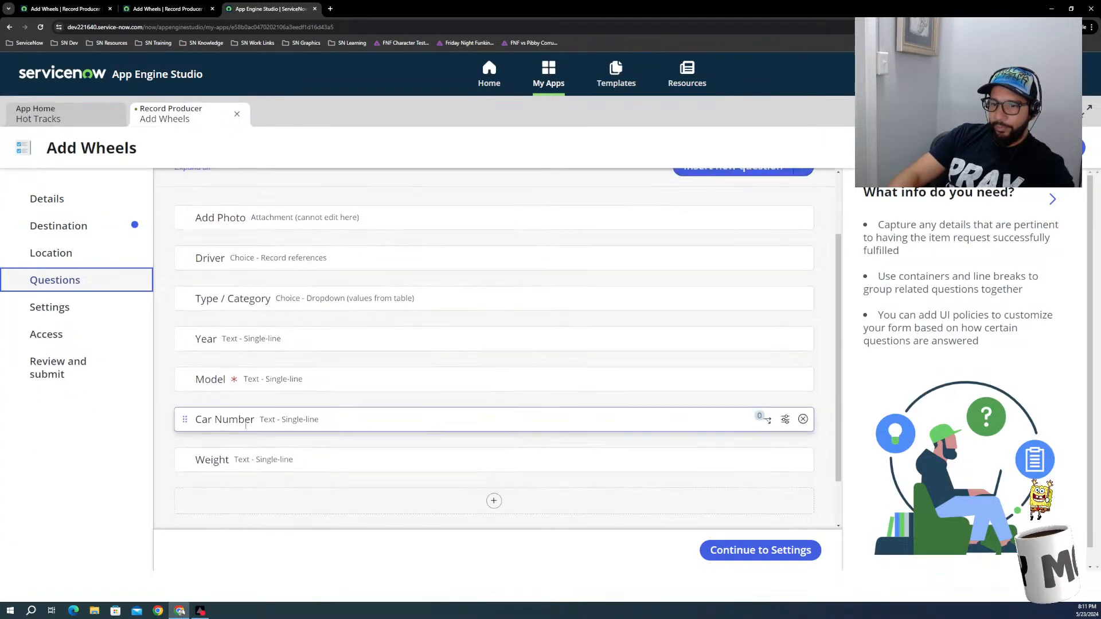
left_click(786, 419)
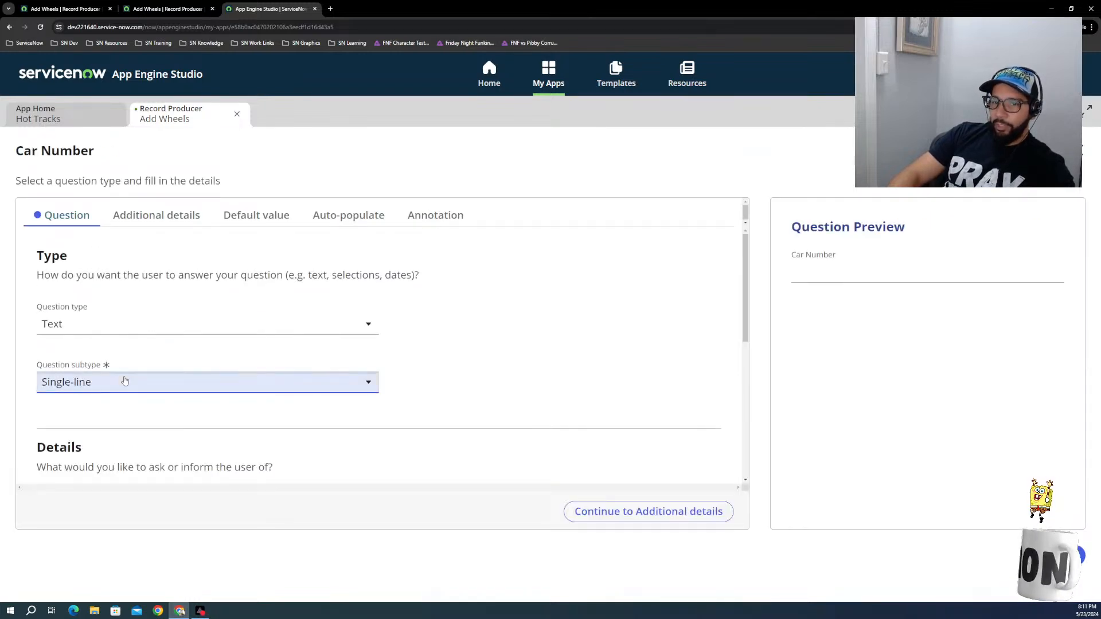
left_click(123, 382)
left_click(294, 407)
scroll(110, 369, "down", 3)
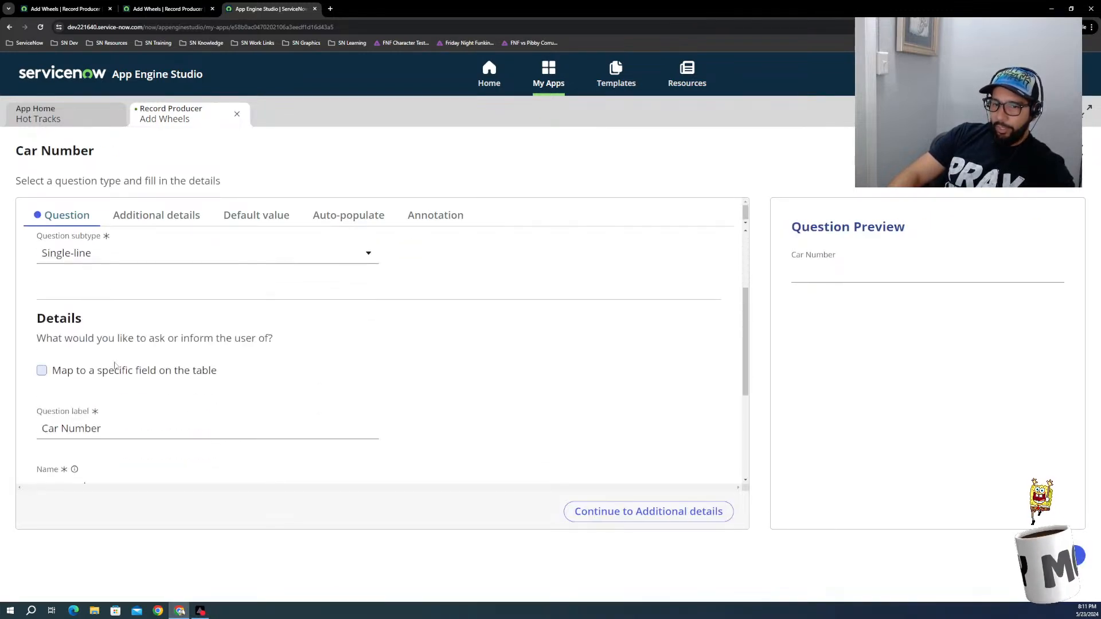
left_click(41, 327)
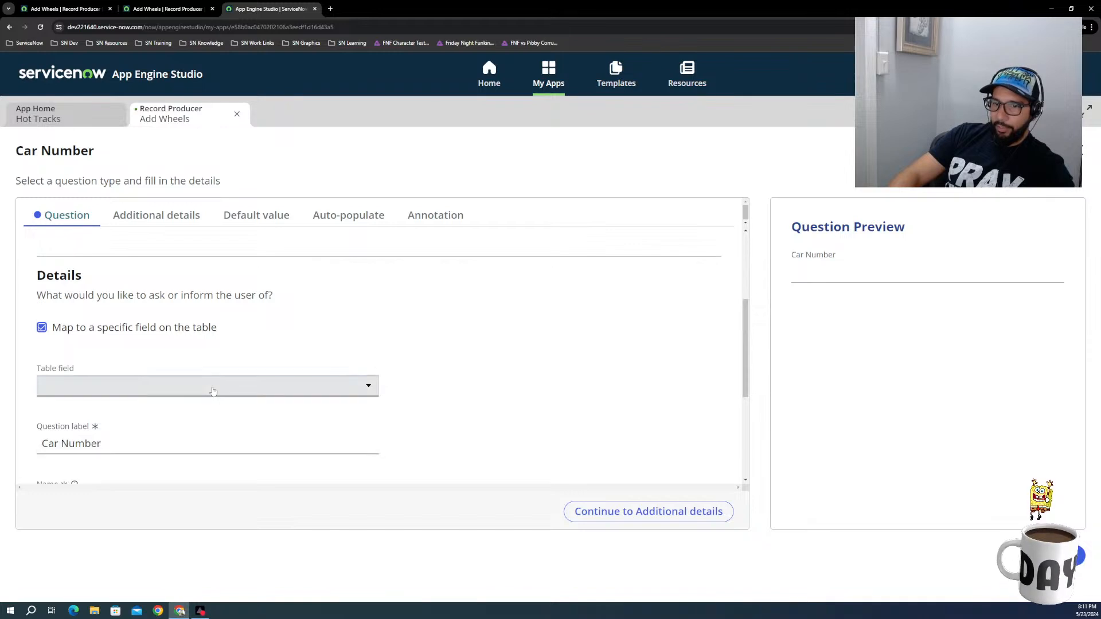
Step: Look through the available table fields, set the Car Number question's table field to Car Number, and save the question
left_click(213, 386)
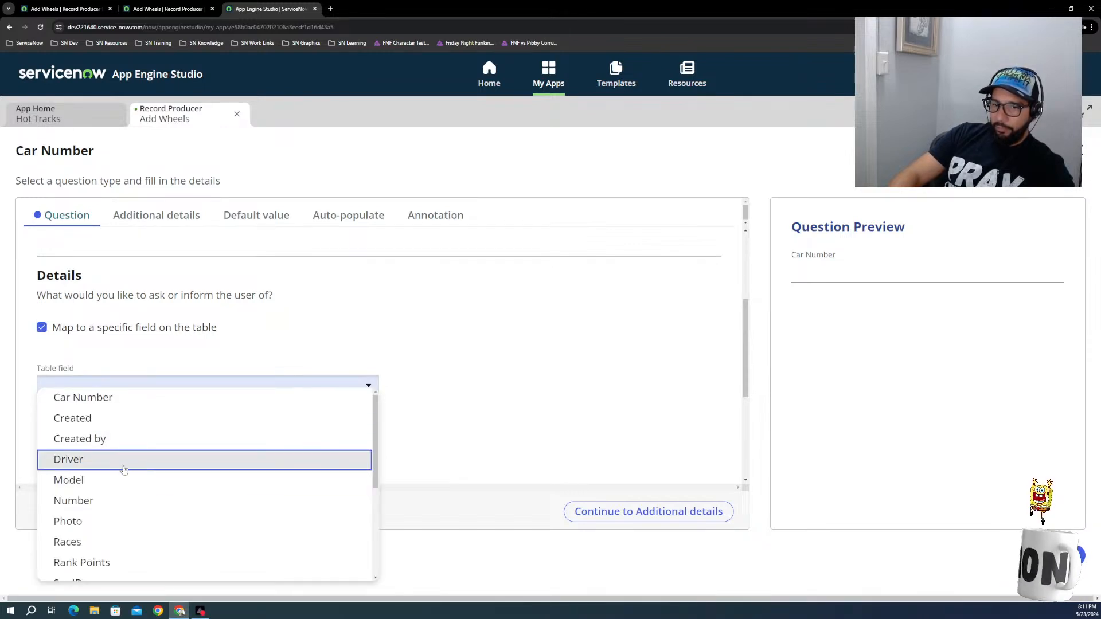
left_click(576, 384)
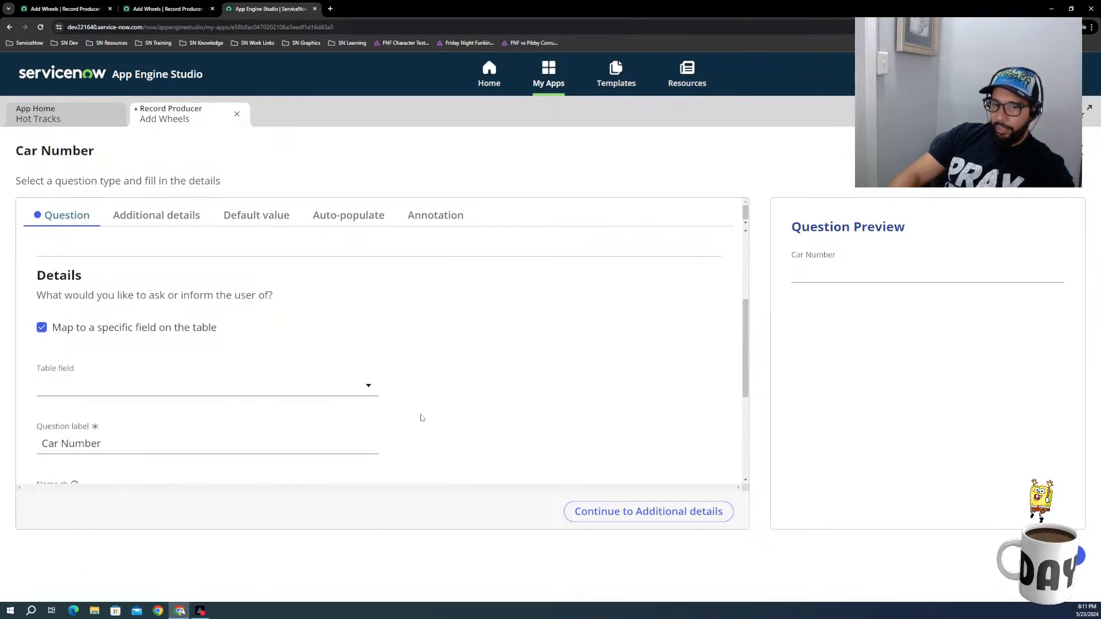
left_click(241, 388)
scroll(84, 499, "down", 2)
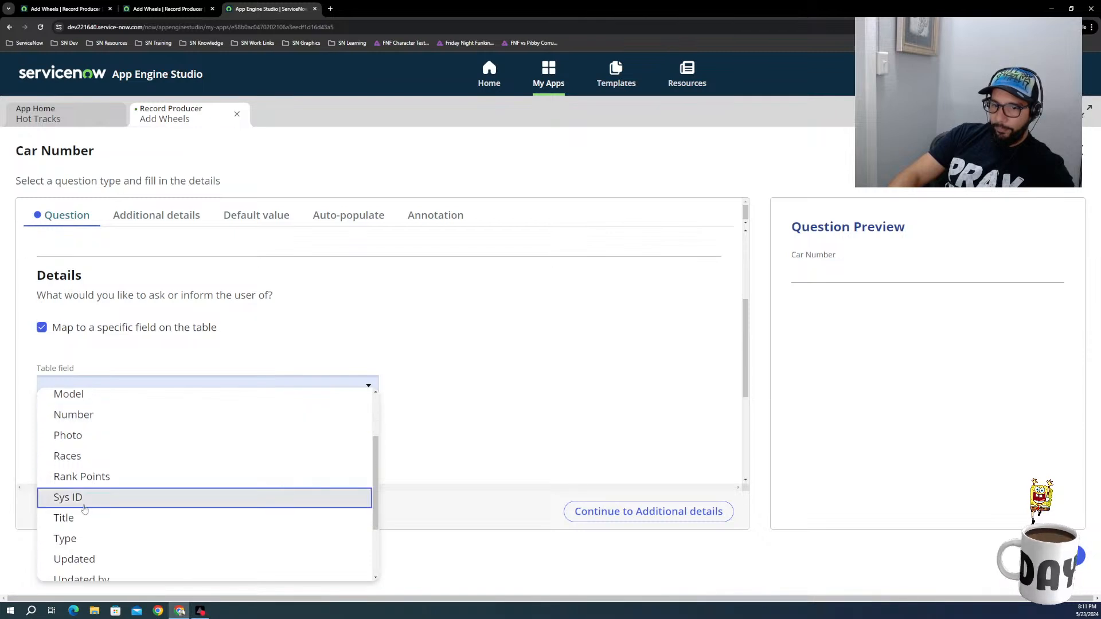
scroll(84, 509, "down", 2)
scroll(73, 504, "down", 3)
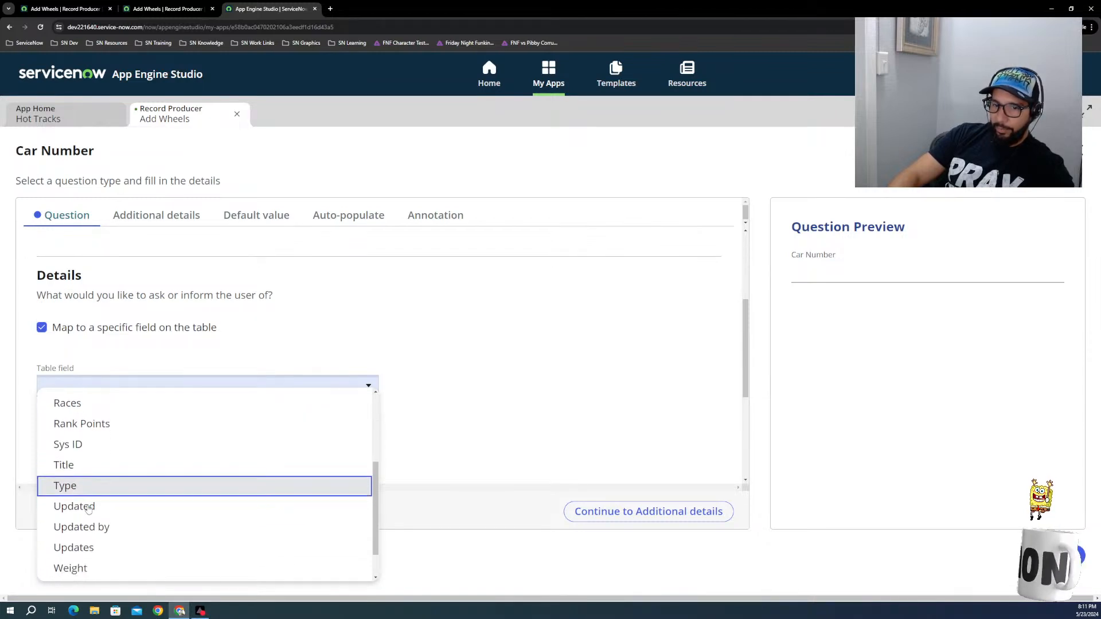
left_click(556, 429)
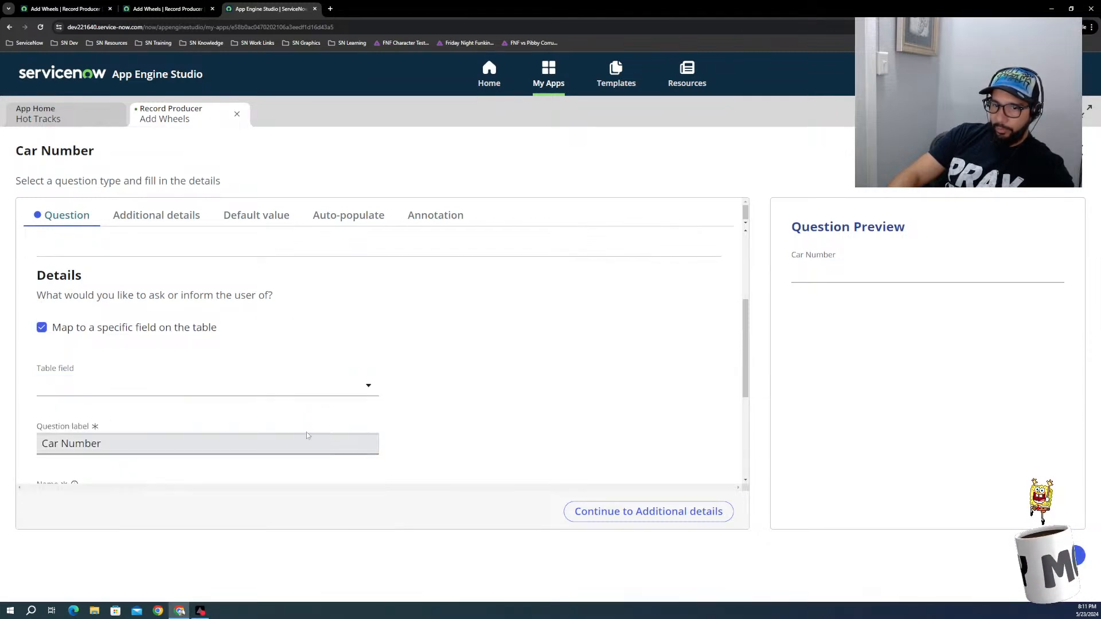
left_click(368, 383)
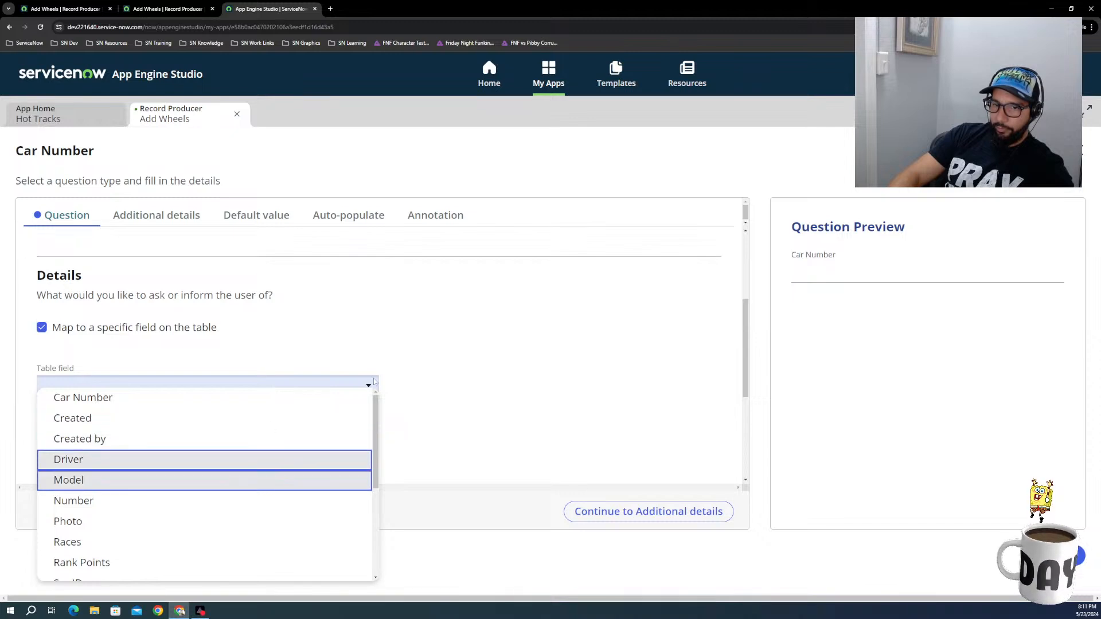
left_click(446, 373)
left_click(341, 386)
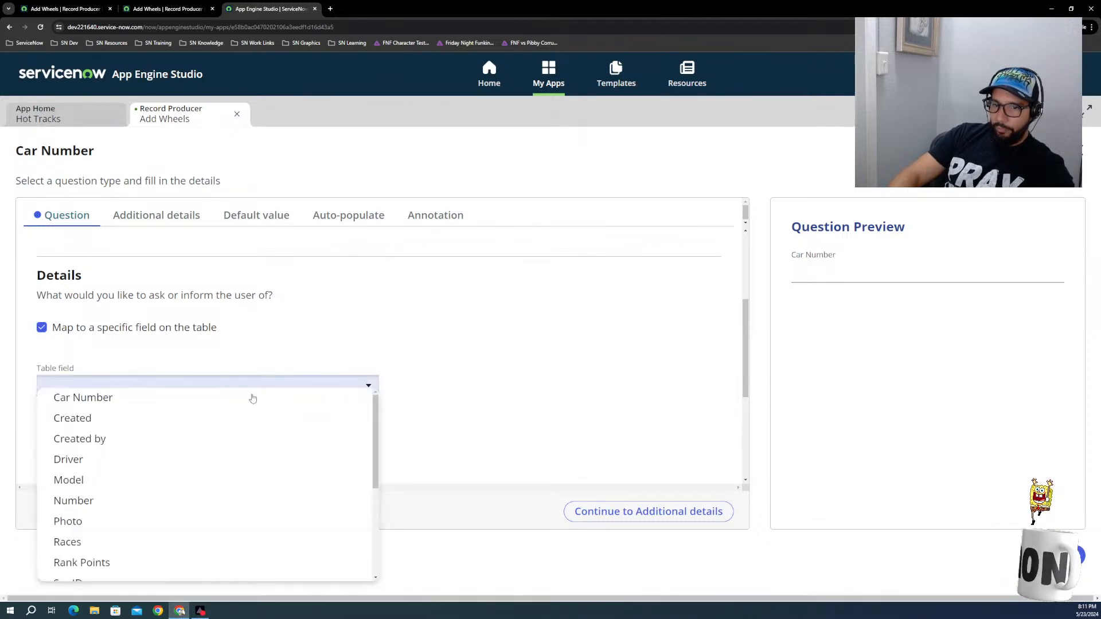
left_click(112, 397)
left_click(623, 453)
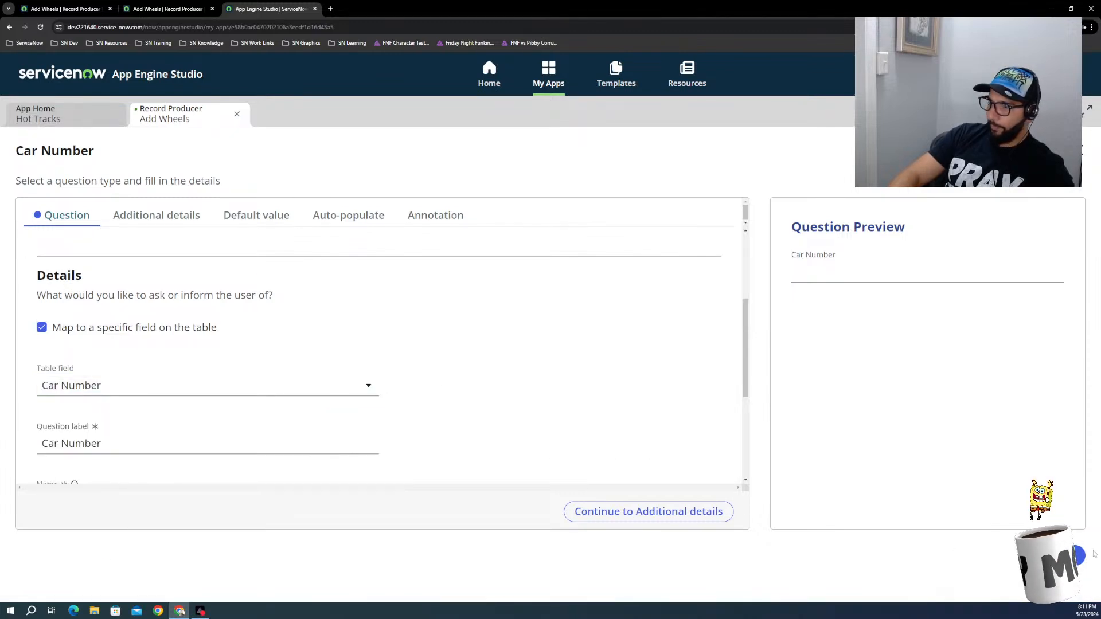
left_click(1047, 150)
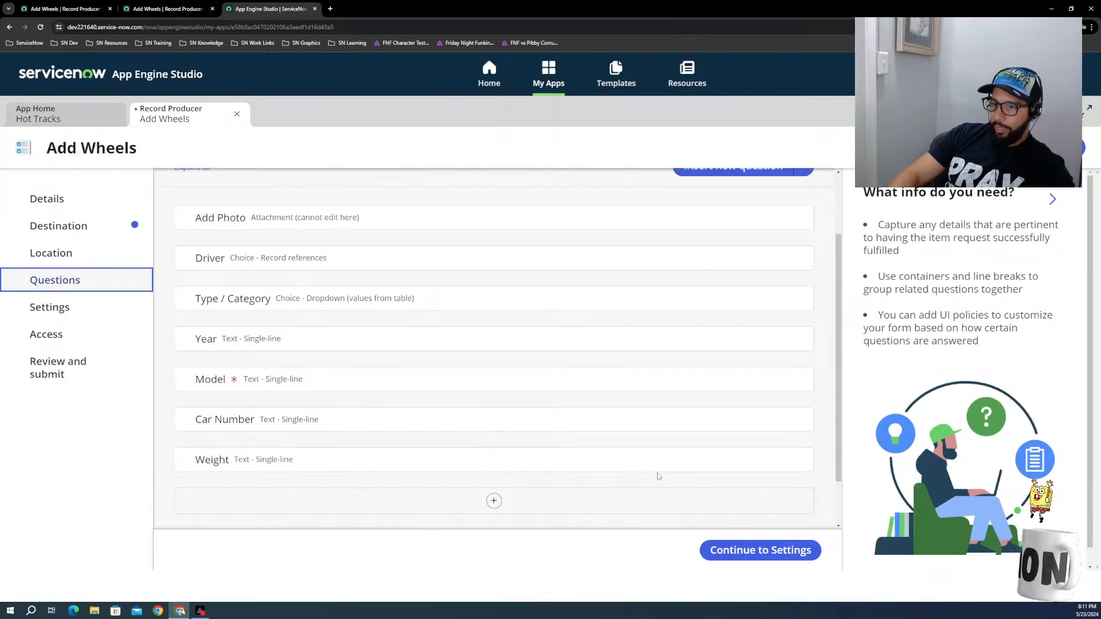
Step: Map the Weight question to the Weight field of the Wheels table and save the question
left_click(785, 460)
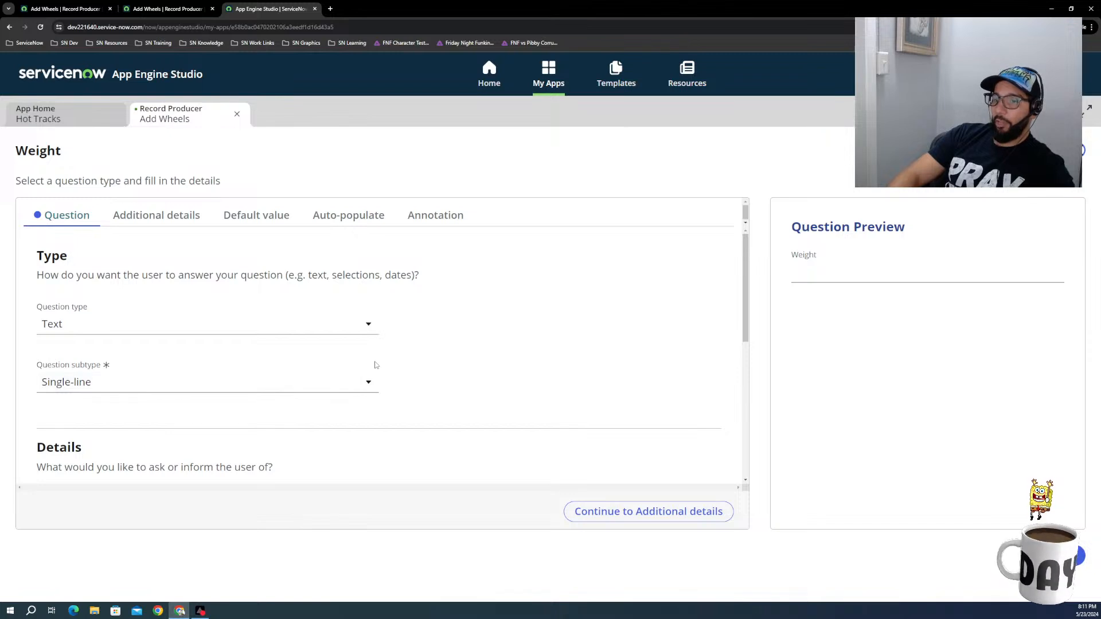
scroll(373, 385, "down", 3)
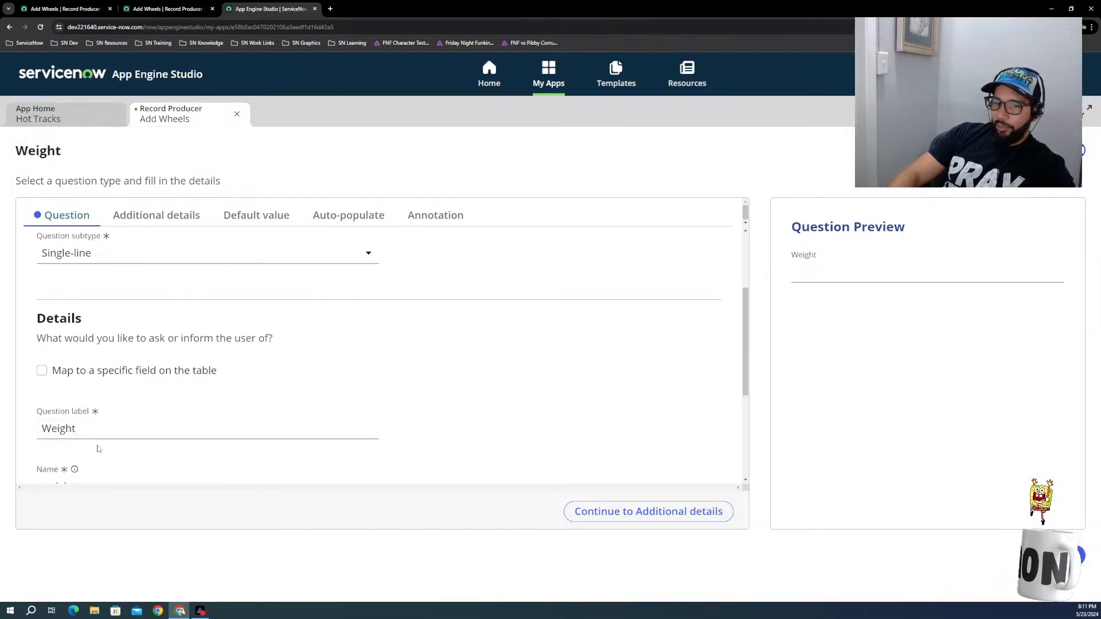
scroll(96, 448, "down", 3)
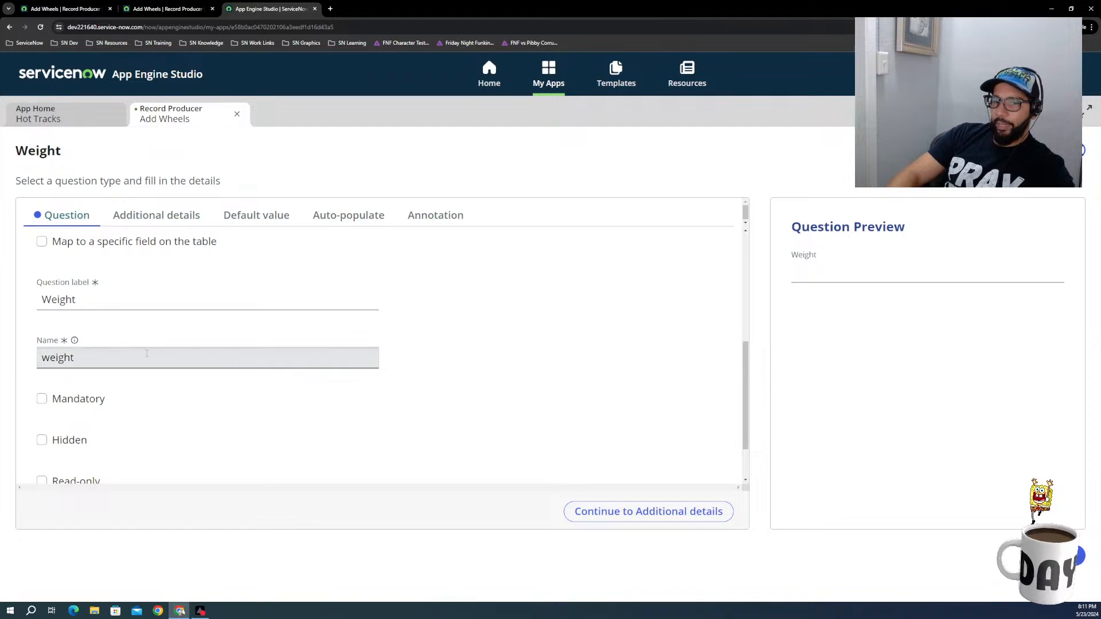
scroll(143, 349, "down", 1)
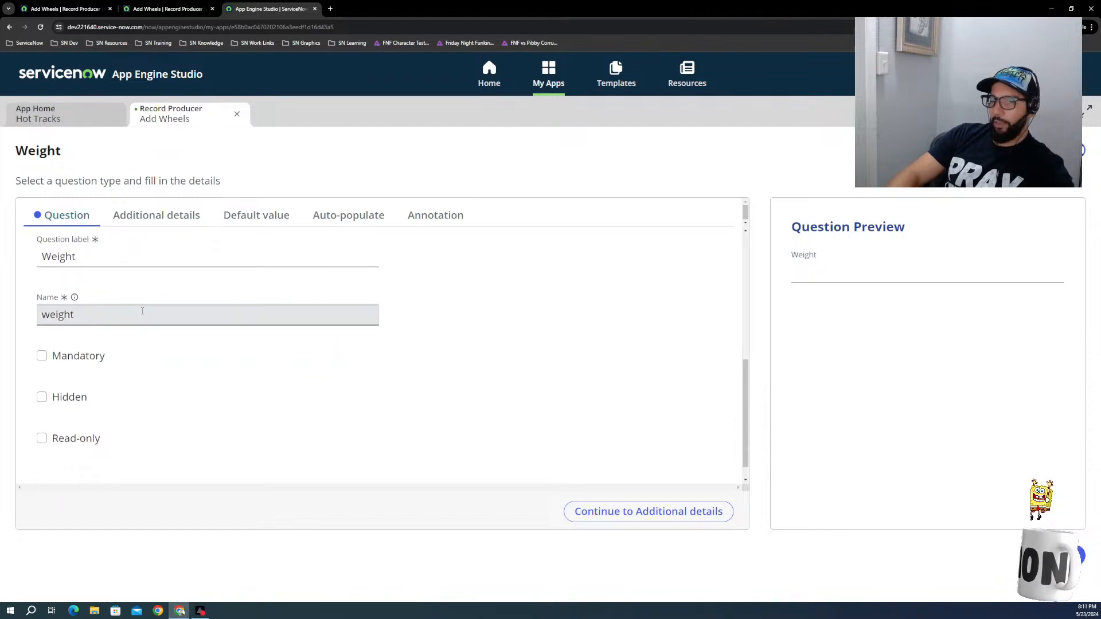
scroll(101, 310, "up", 2)
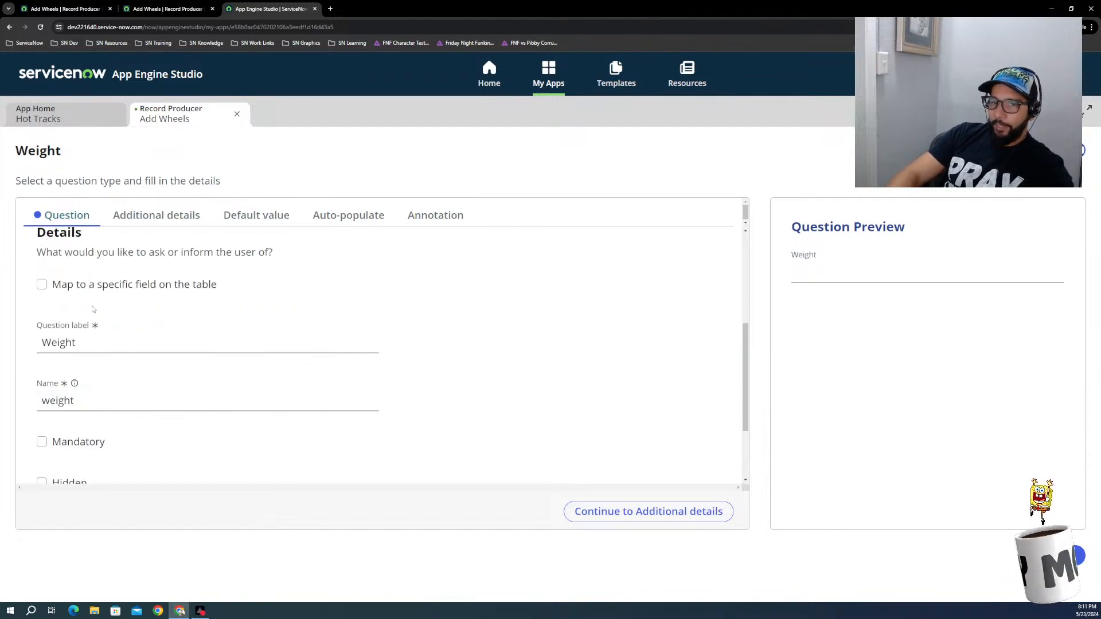
left_click(42, 285)
left_click(161, 342)
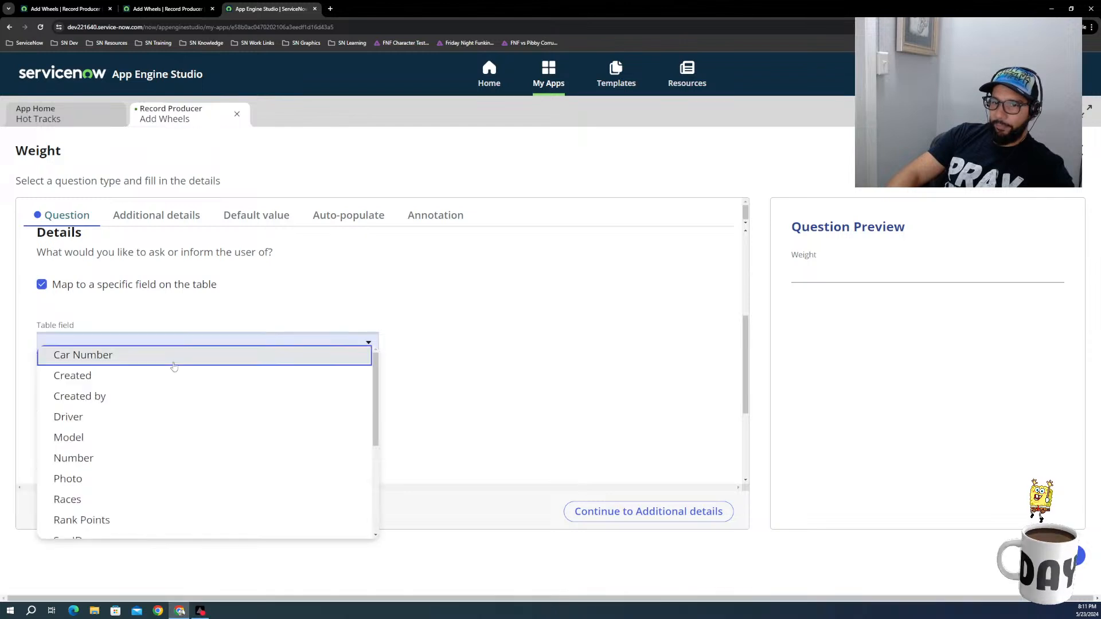
scroll(189, 460, "down", 2)
scroll(130, 474, "down", 1)
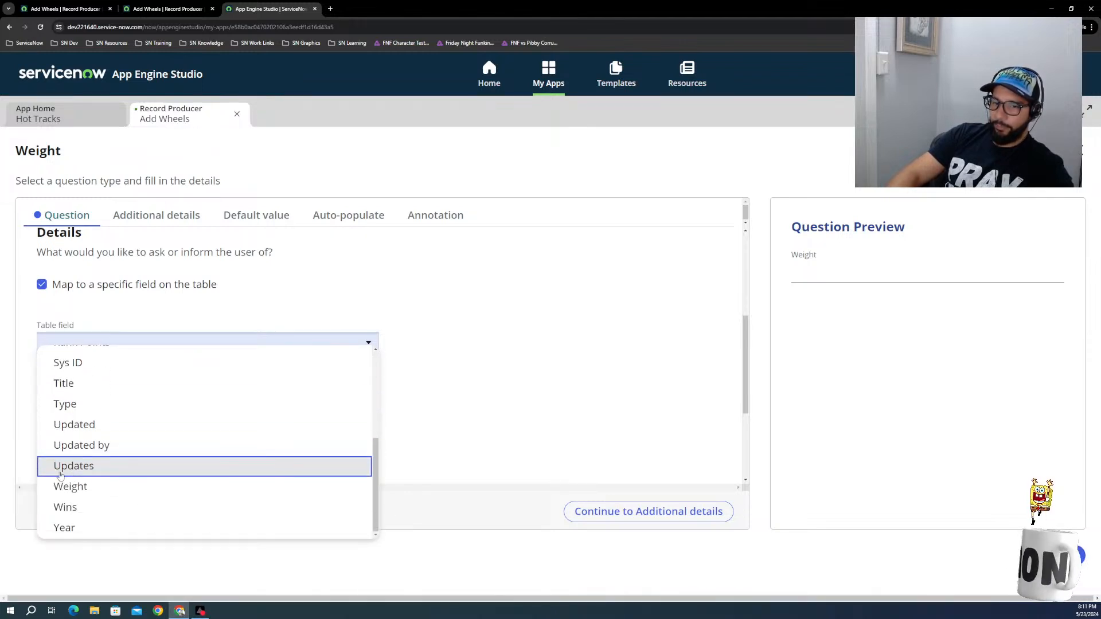
left_click(65, 487)
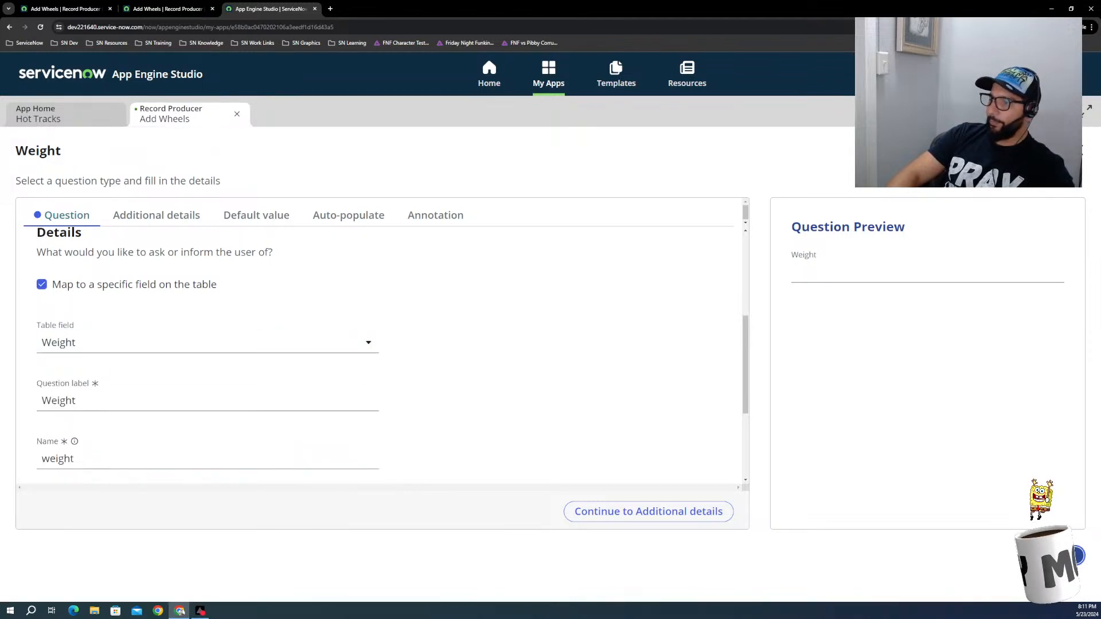
left_click(1059, 556)
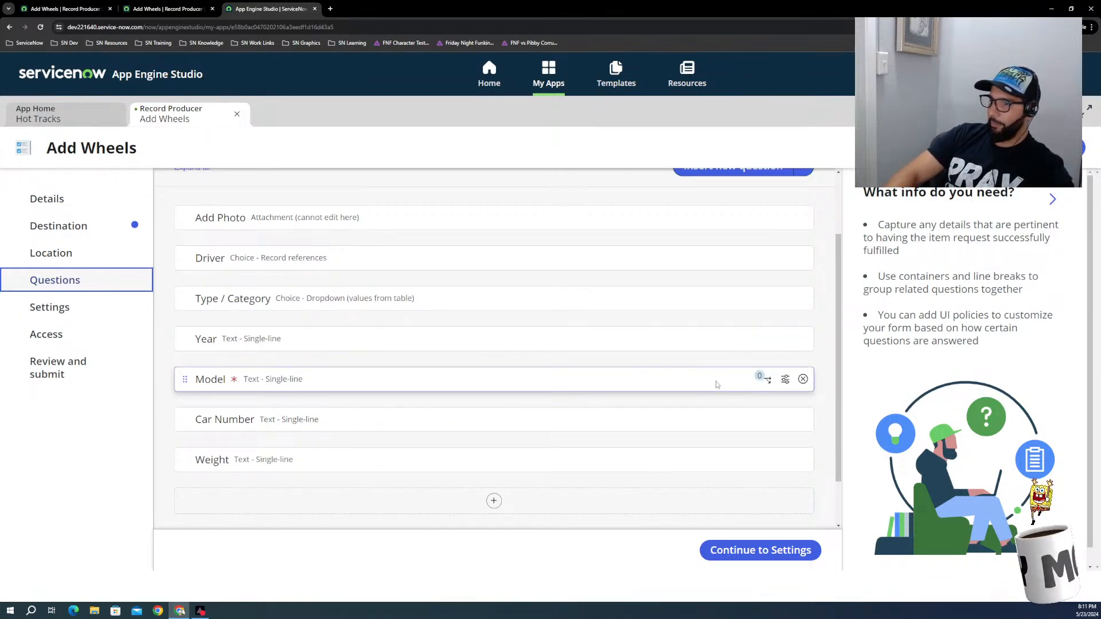
Step: Check the Add Wheels settings, access and review summary, submit the record producer, and return to the Hot Tracks application
left_click(48, 309)
left_click(45, 334)
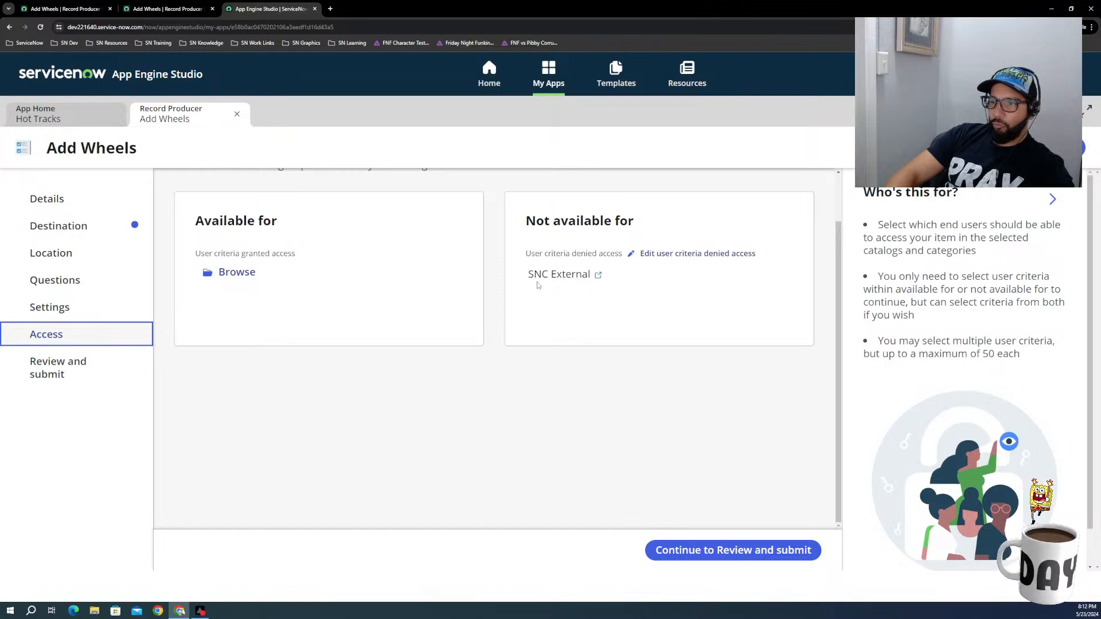
left_click(69, 375)
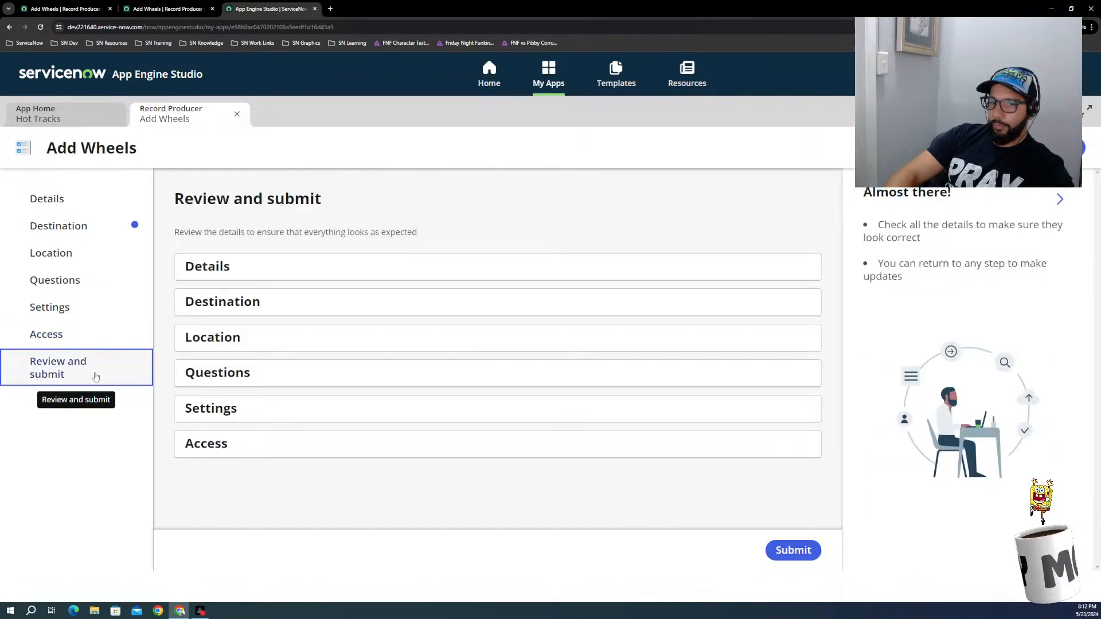
scroll(835, 503, "down", 15)
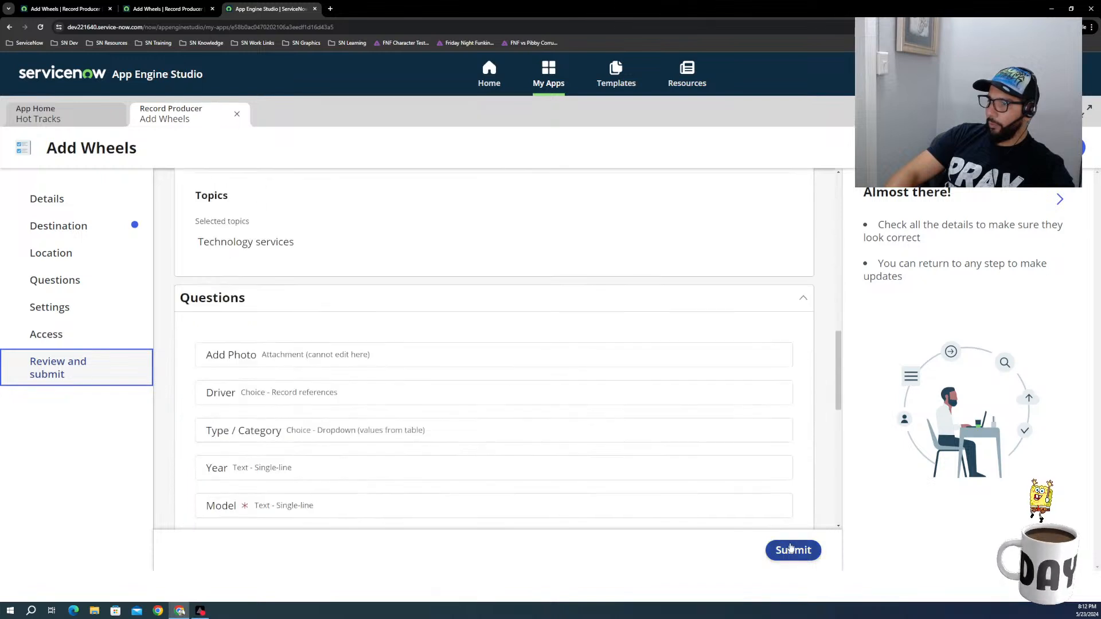
left_click(779, 550)
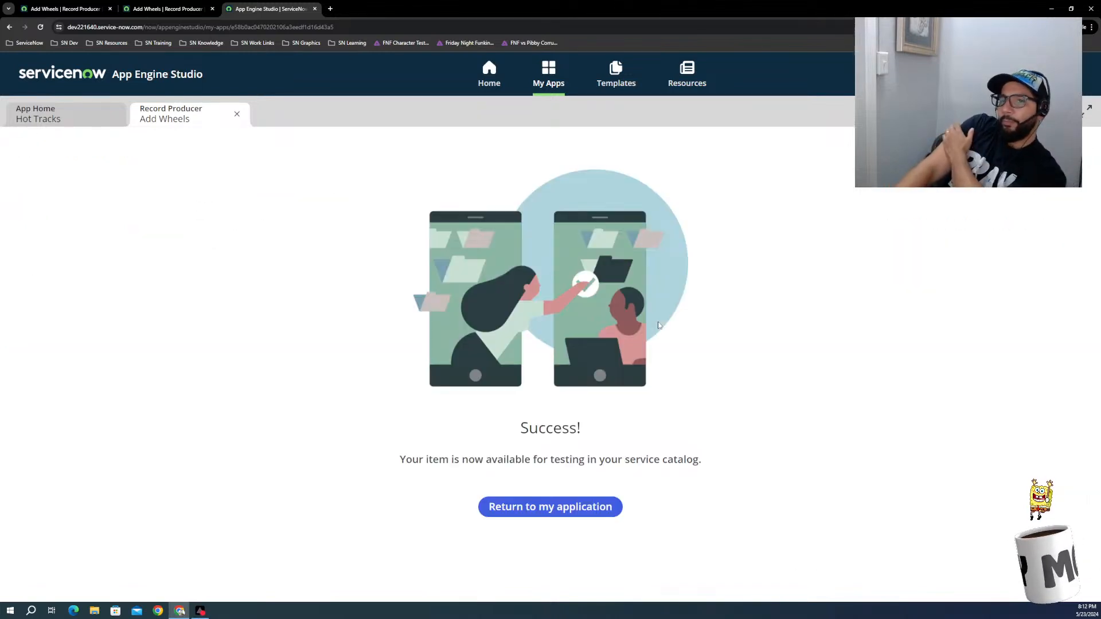
left_click(545, 508)
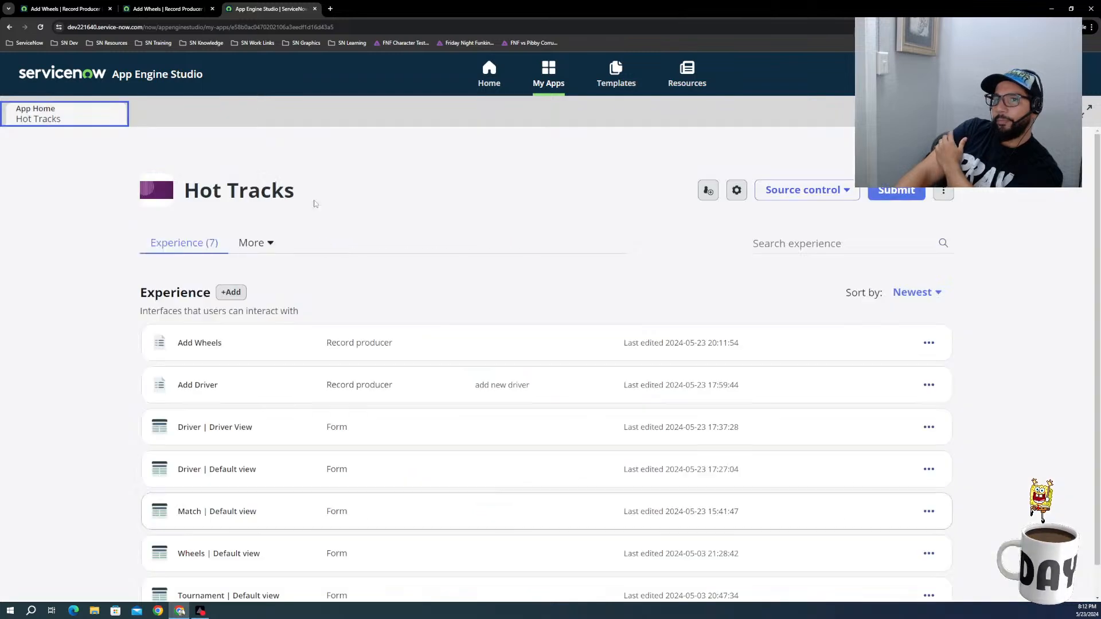
Step: Open the Add Photo variable from the Add Wheels record producer form, enable Map to field, and go to its question settings
left_click(164, 10)
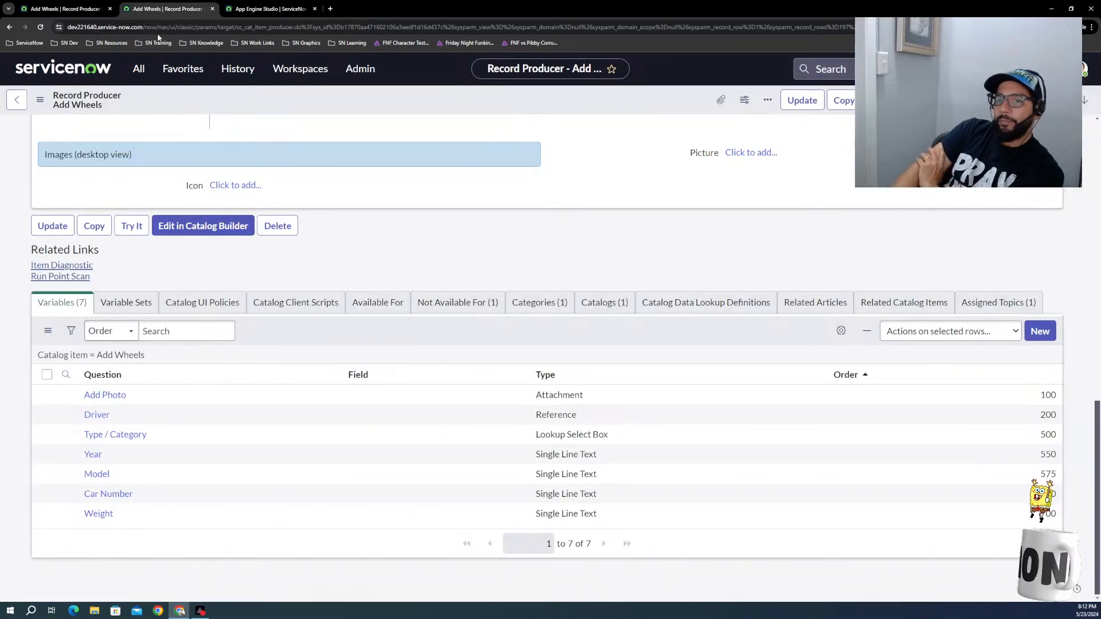
left_click(104, 400)
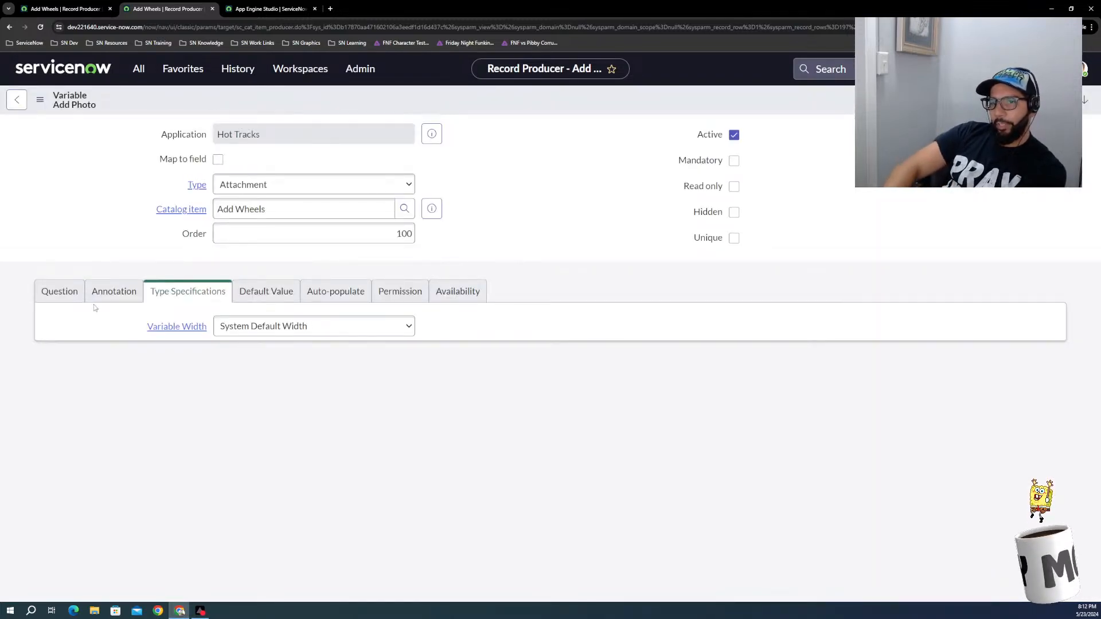
left_click(218, 161)
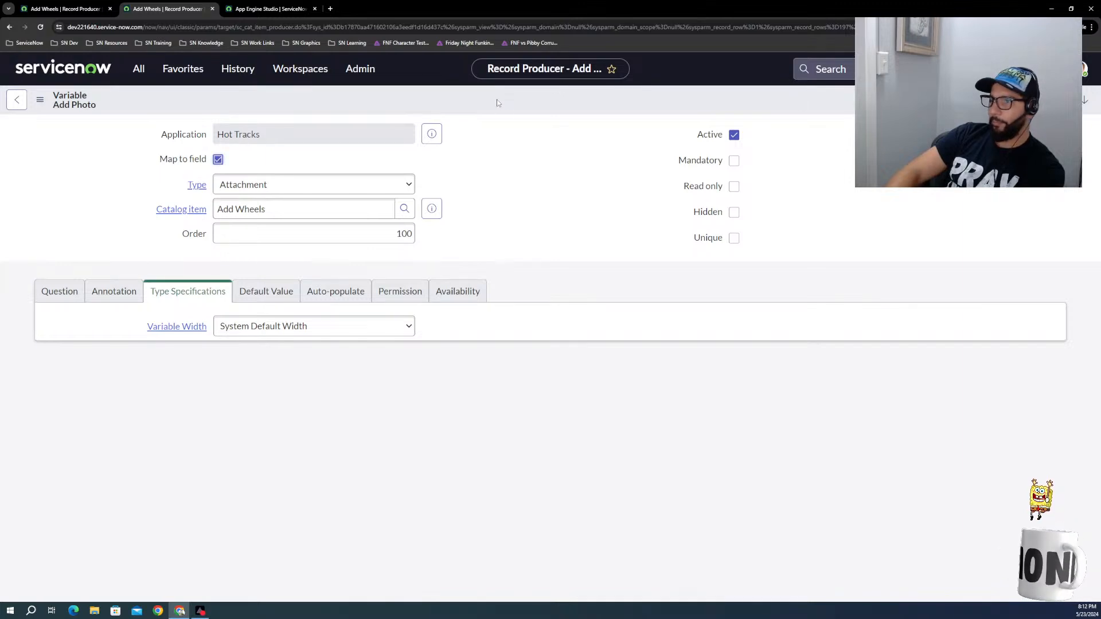
right_click(263, 107)
left_click(226, 103)
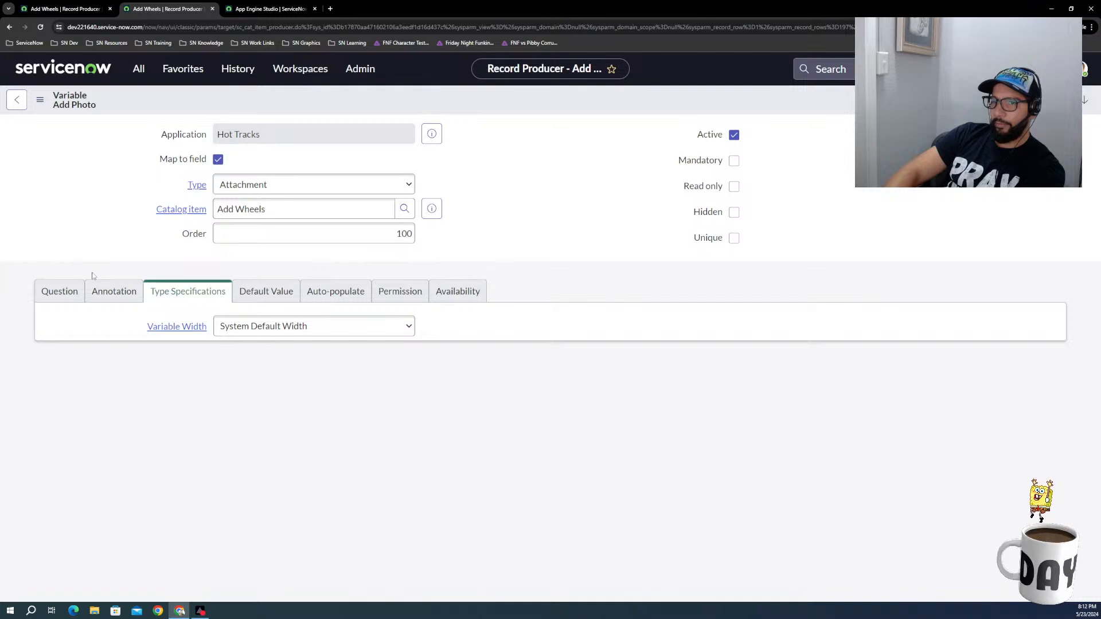
left_click(60, 293)
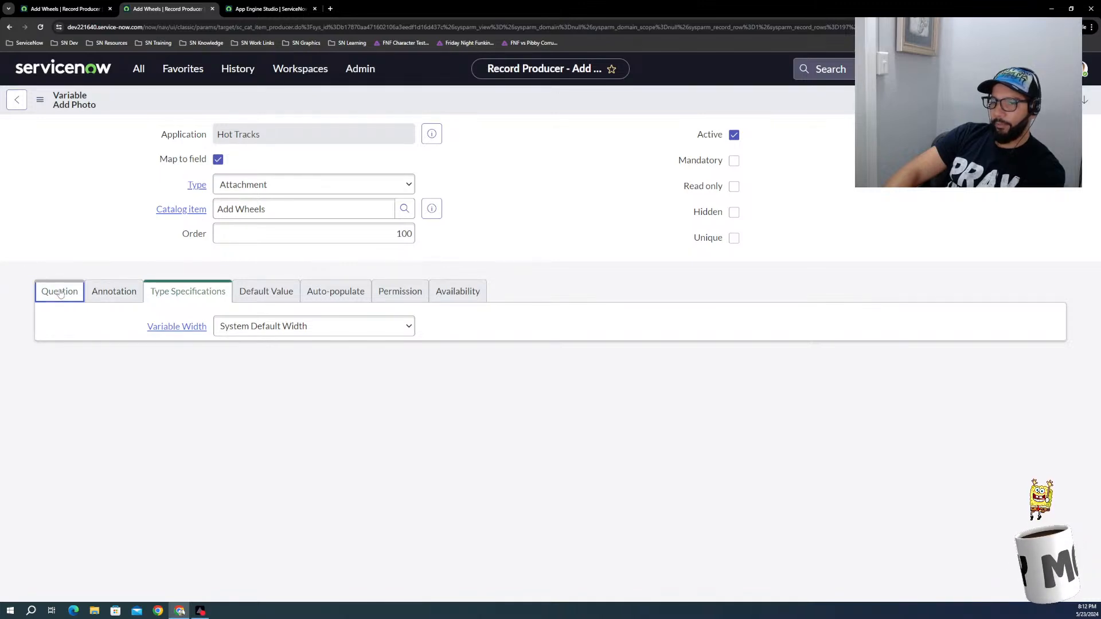
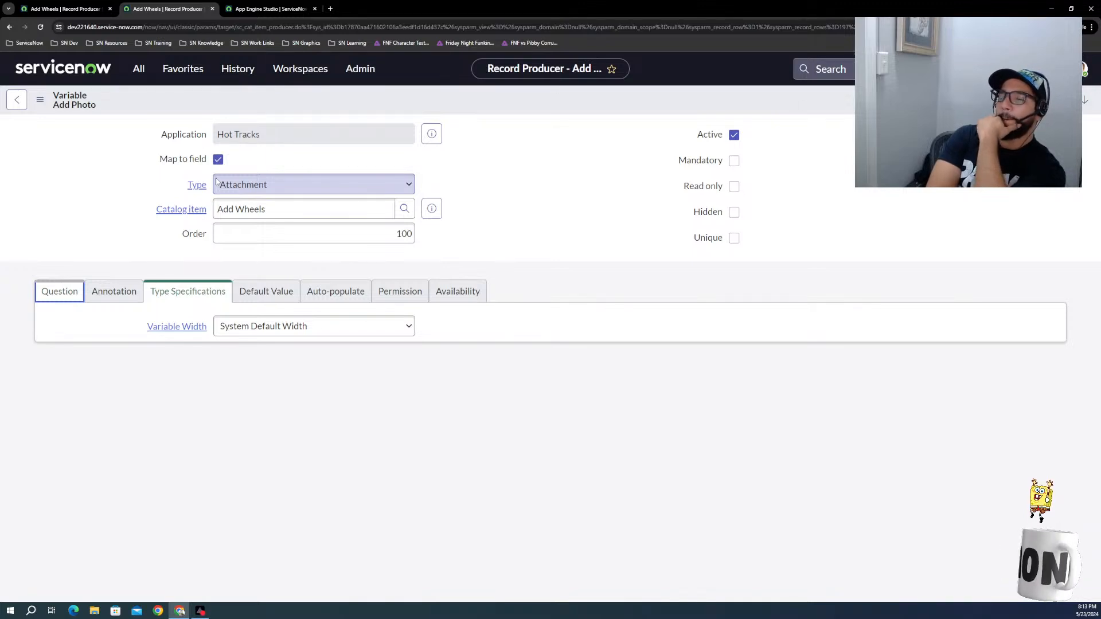
Step: Search the web for "how to upload photo in record producer" and open the ServiceNow community thread about being unable to add pictures
left_click(330, 8)
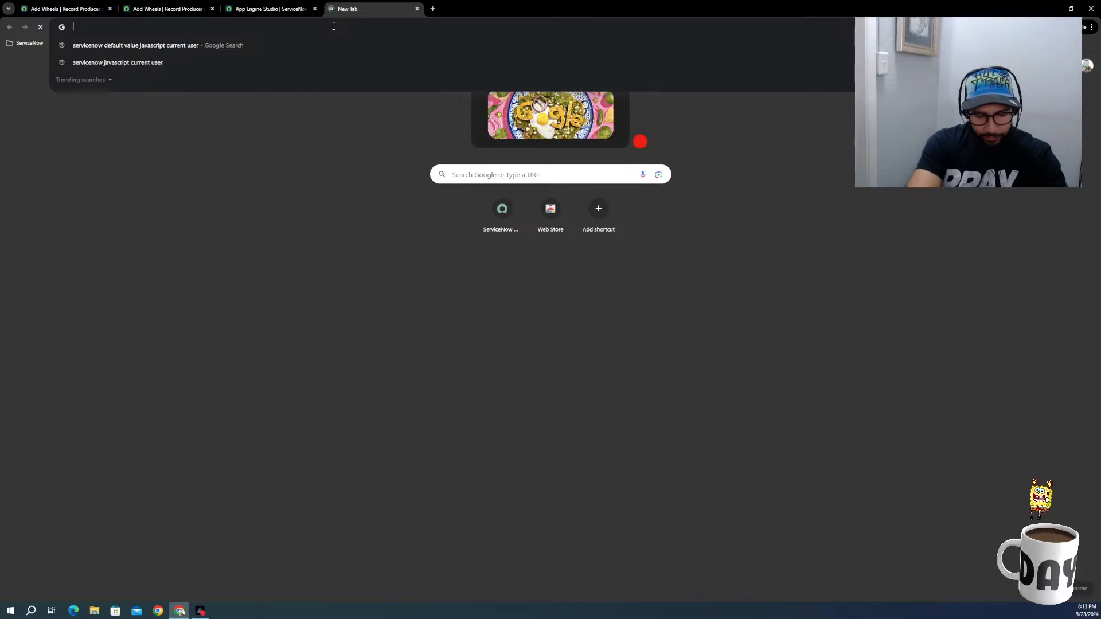
type("how t")
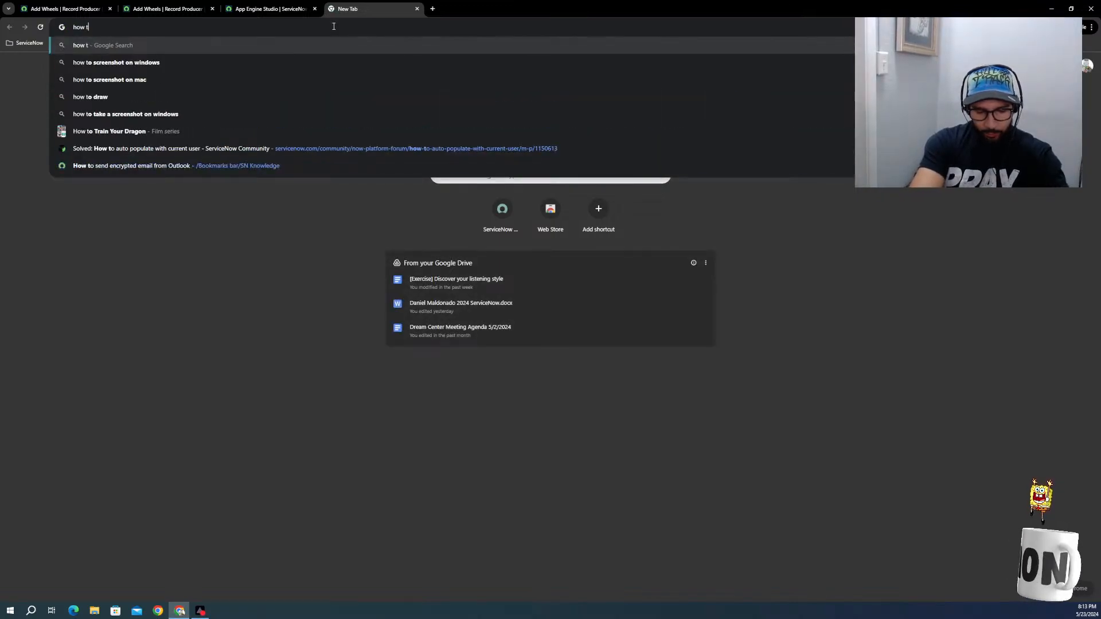
type("o upload photo")
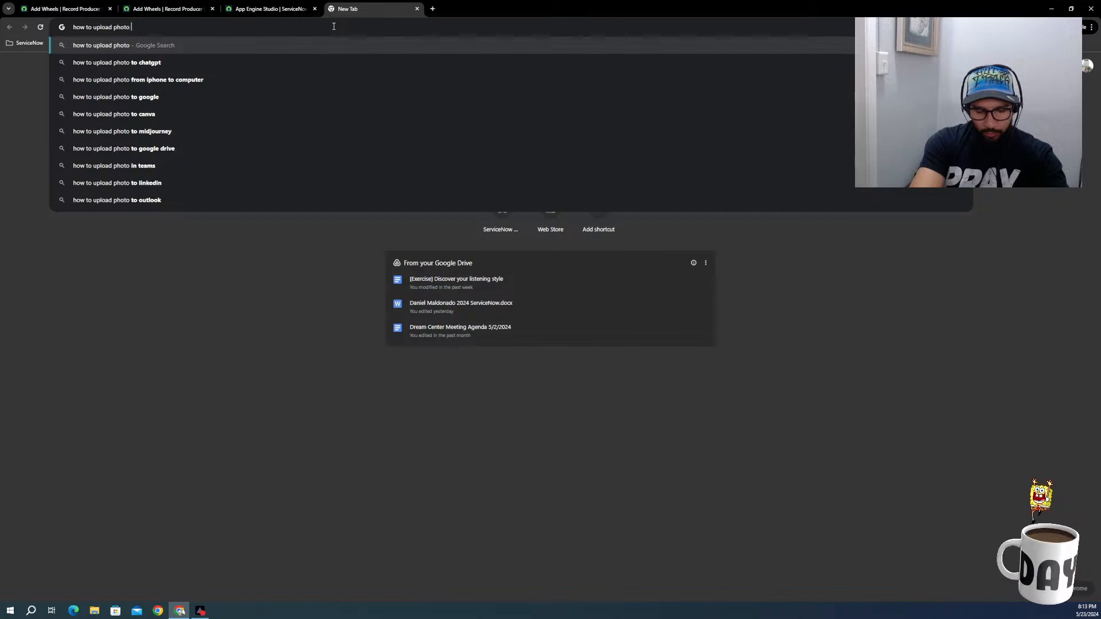
type(" in recor")
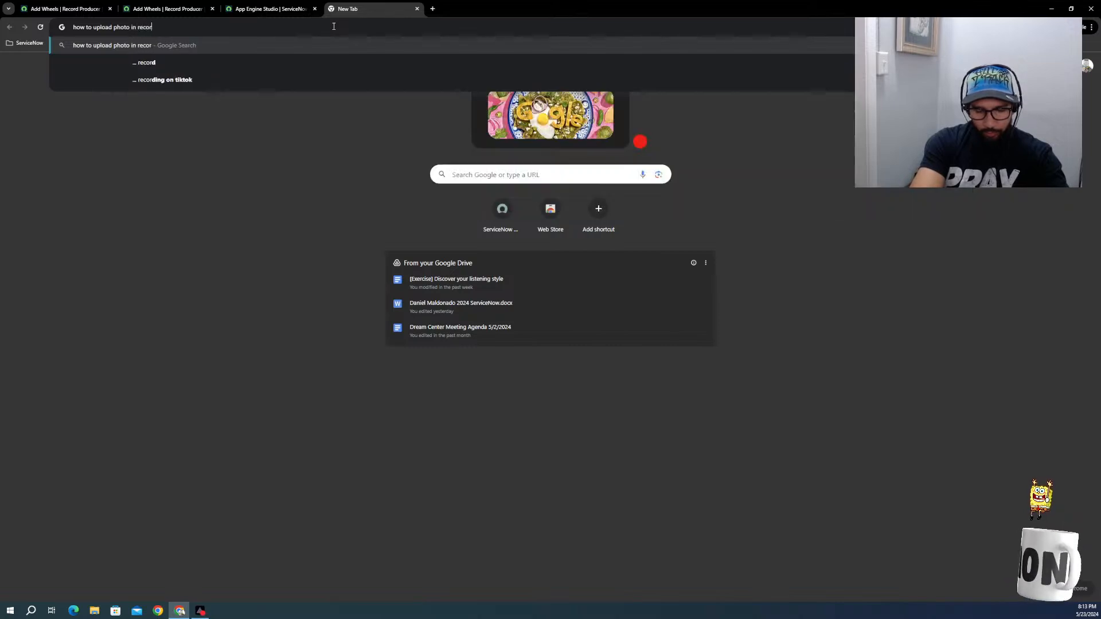
type("d produc")
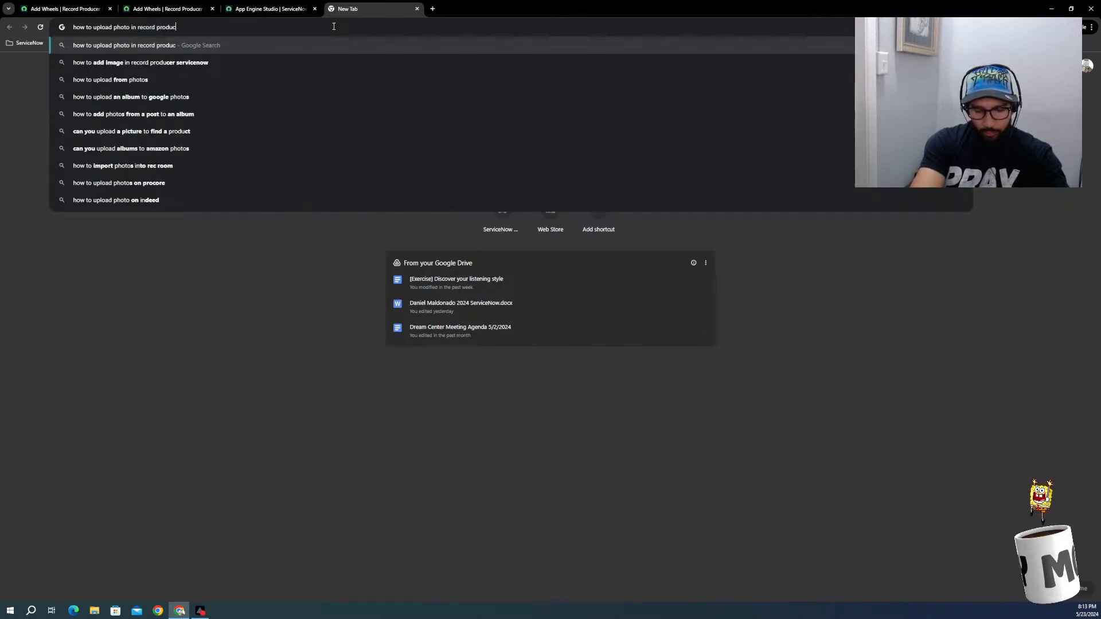
type("er")
key("Return")
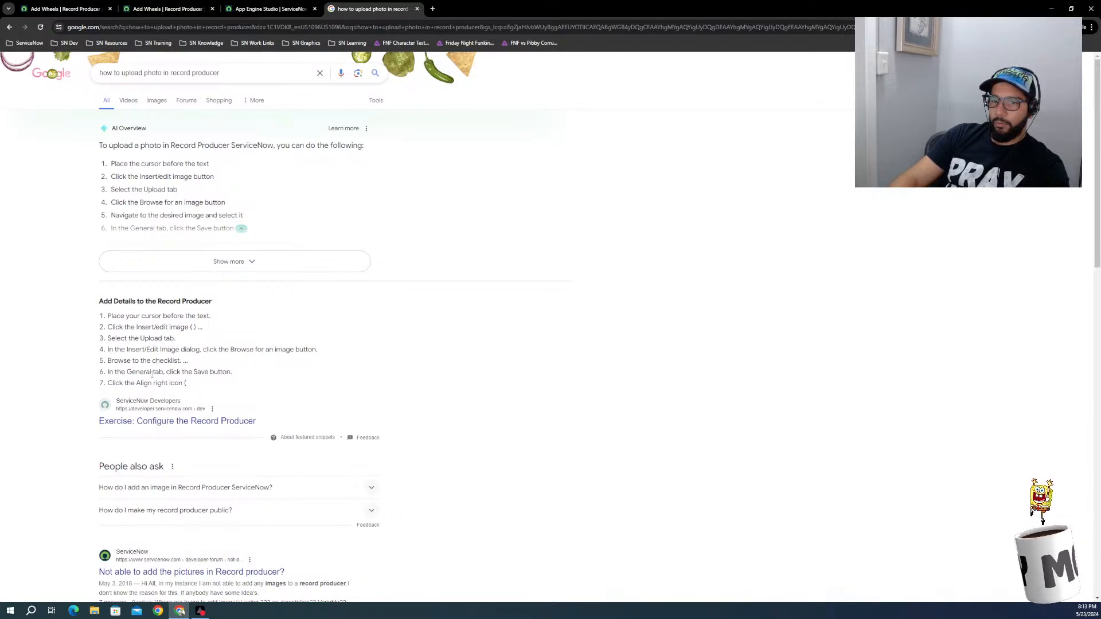
scroll(152, 374, "down", 2)
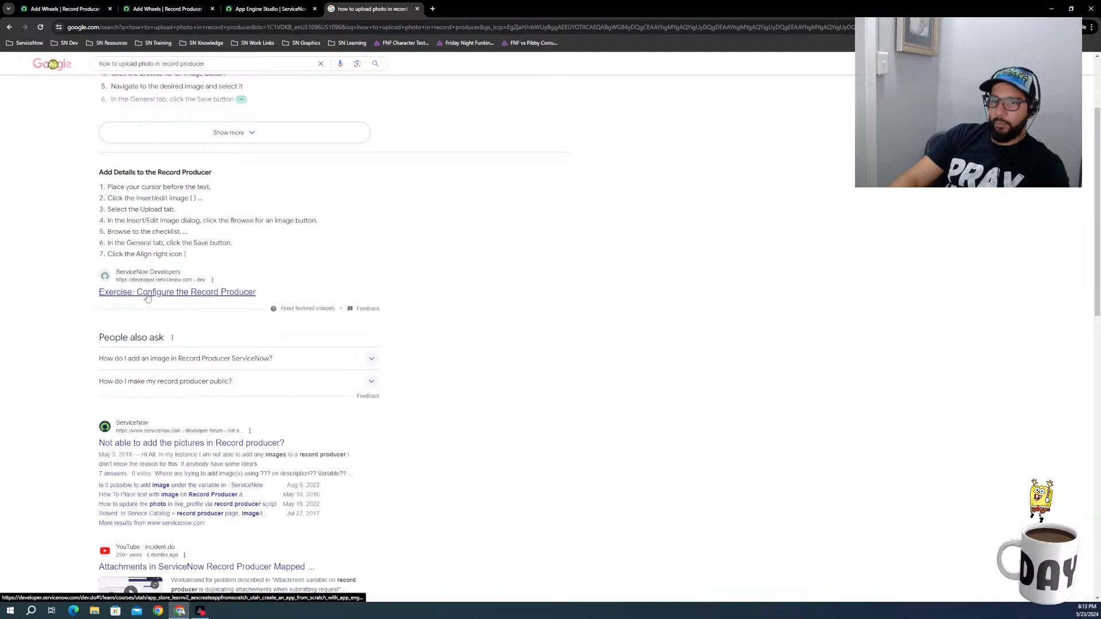
scroll(152, 385, "down", 1)
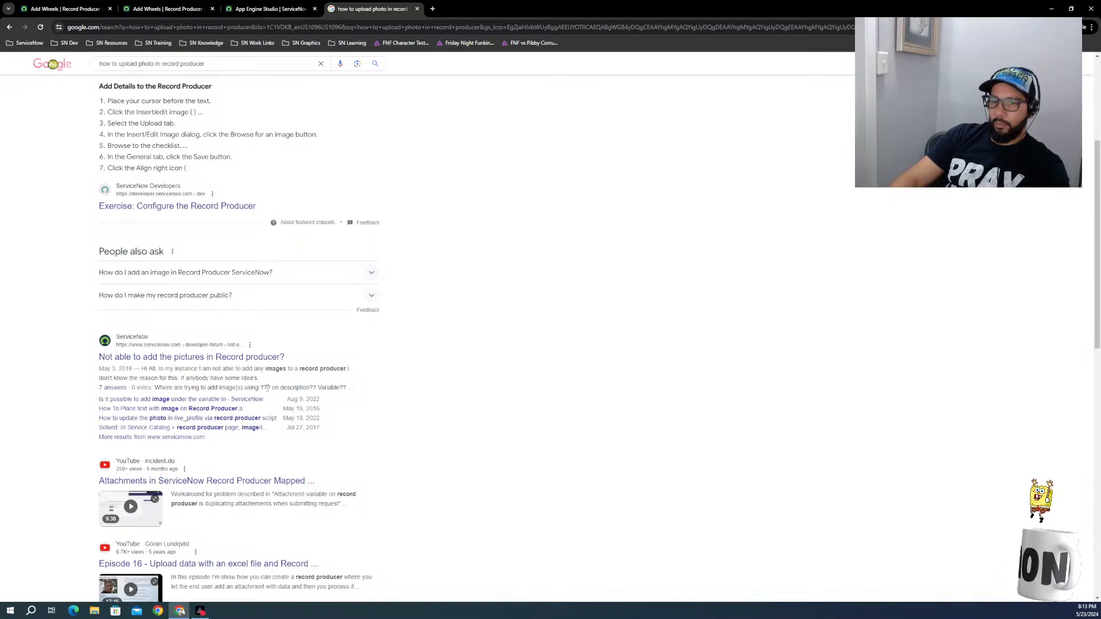
left_click(149, 358)
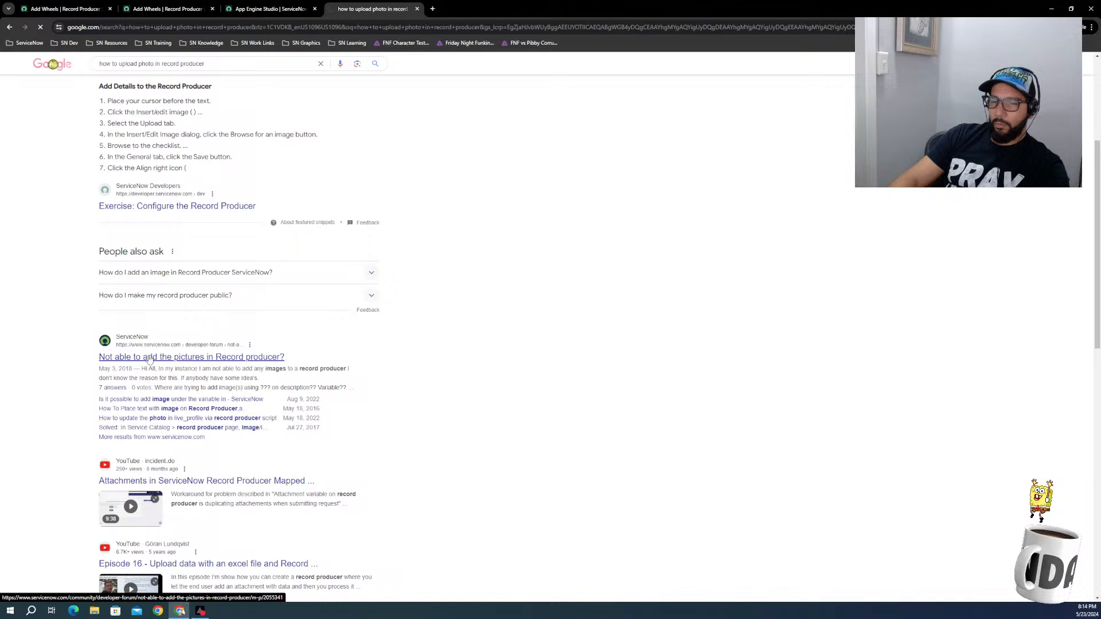
Step: Return to the Add Photo variable and try to view its annotation settings
left_click(262, 10)
left_click(173, 9)
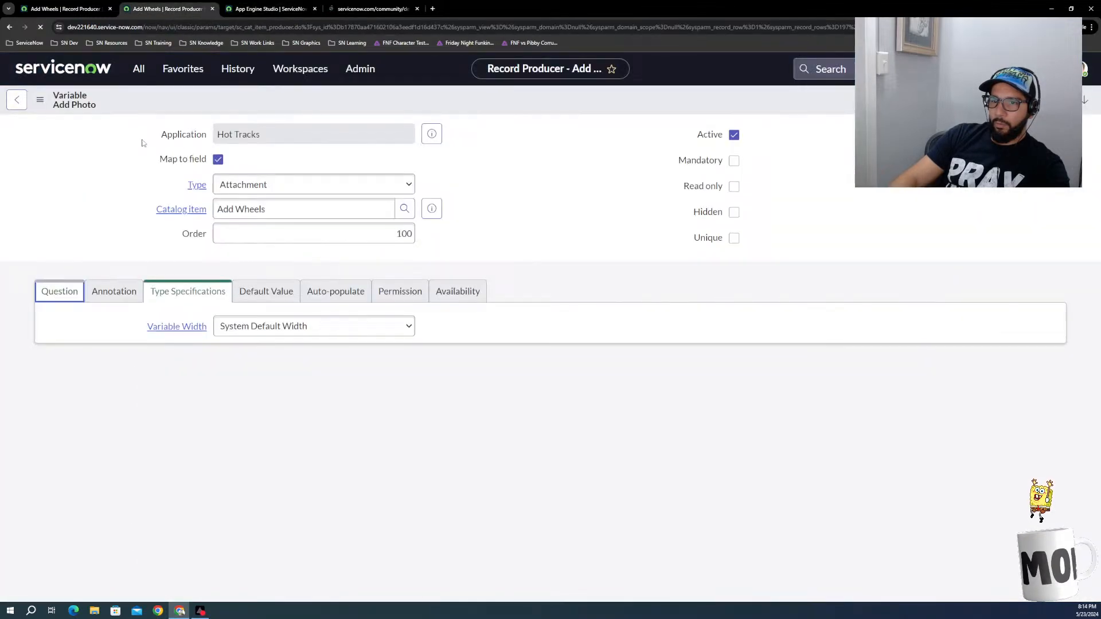
left_click(110, 293)
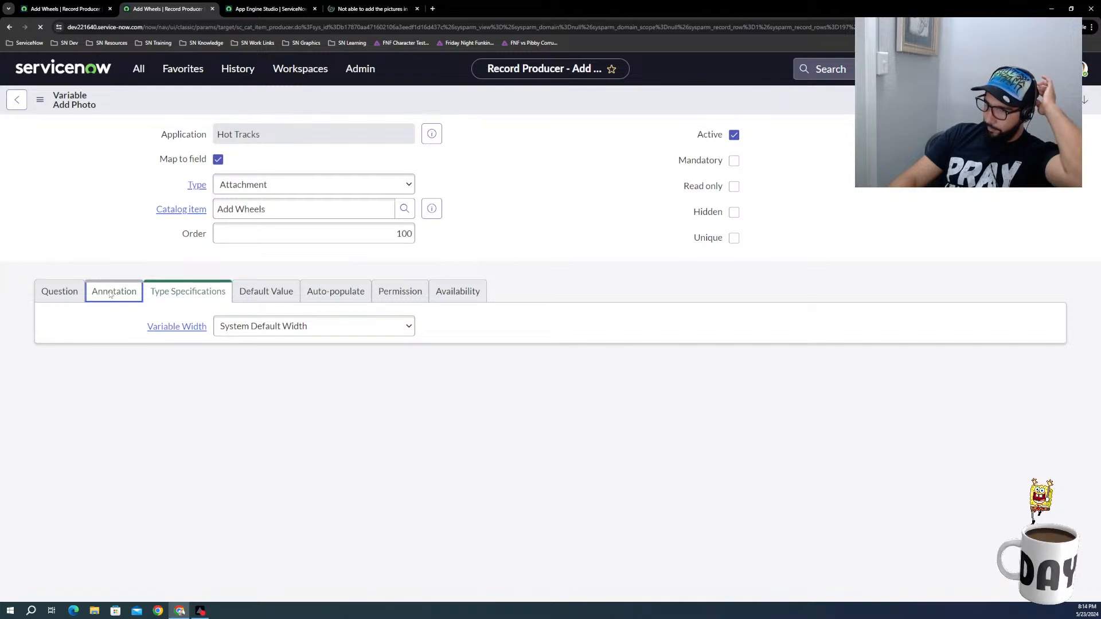
left_click(620, 103)
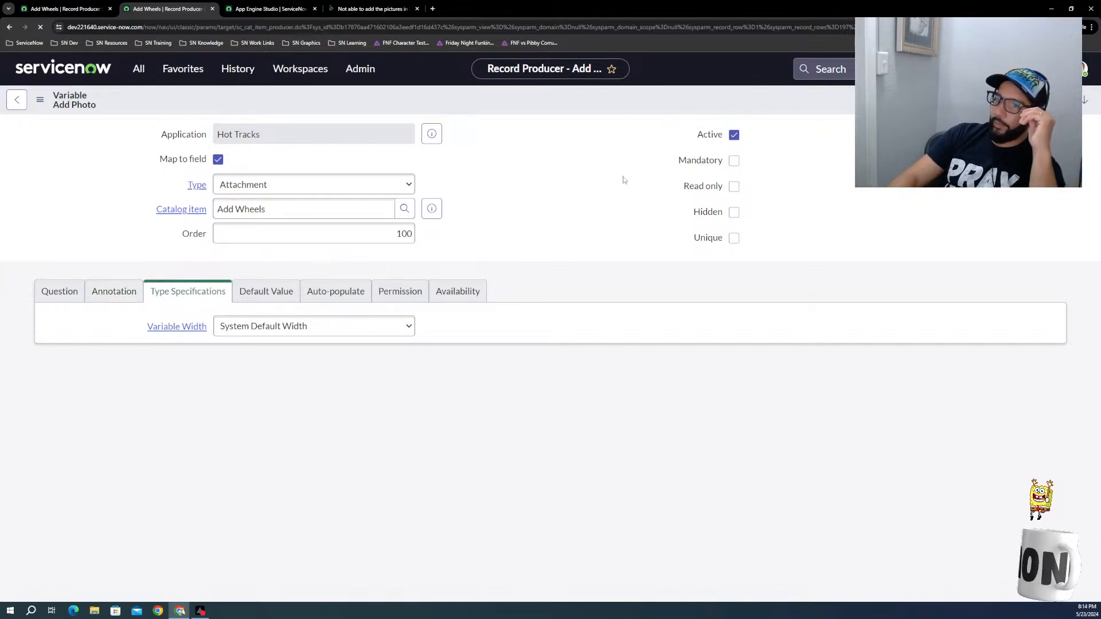
Step: Look over the Add Wheels record producer and its variables, and launch it with Try It
left_click(63, 9)
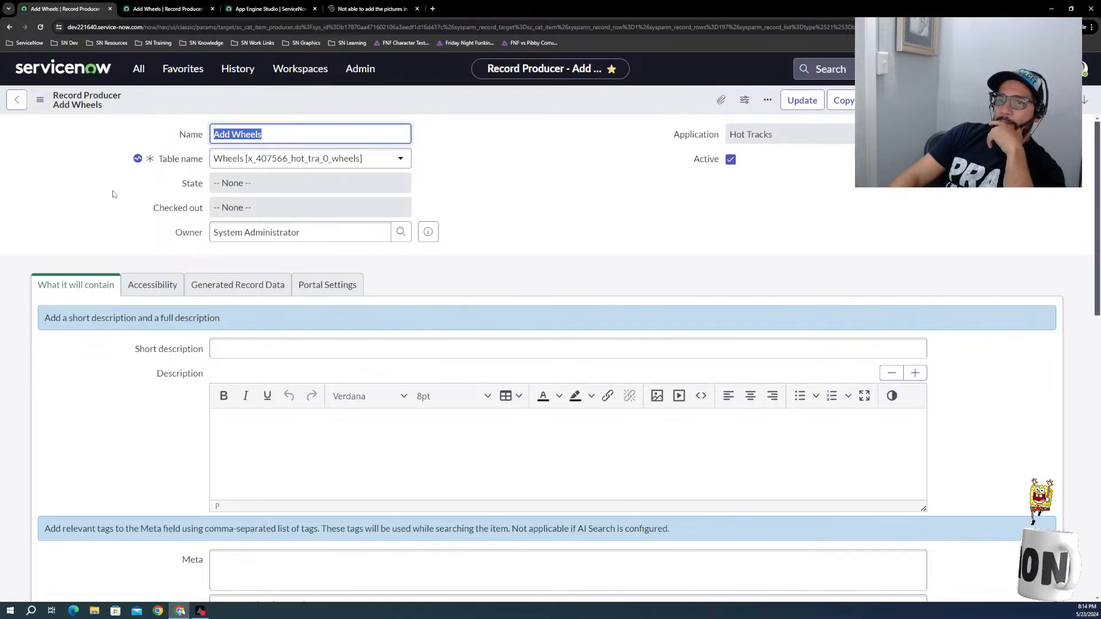
scroll(109, 336, "down", 8)
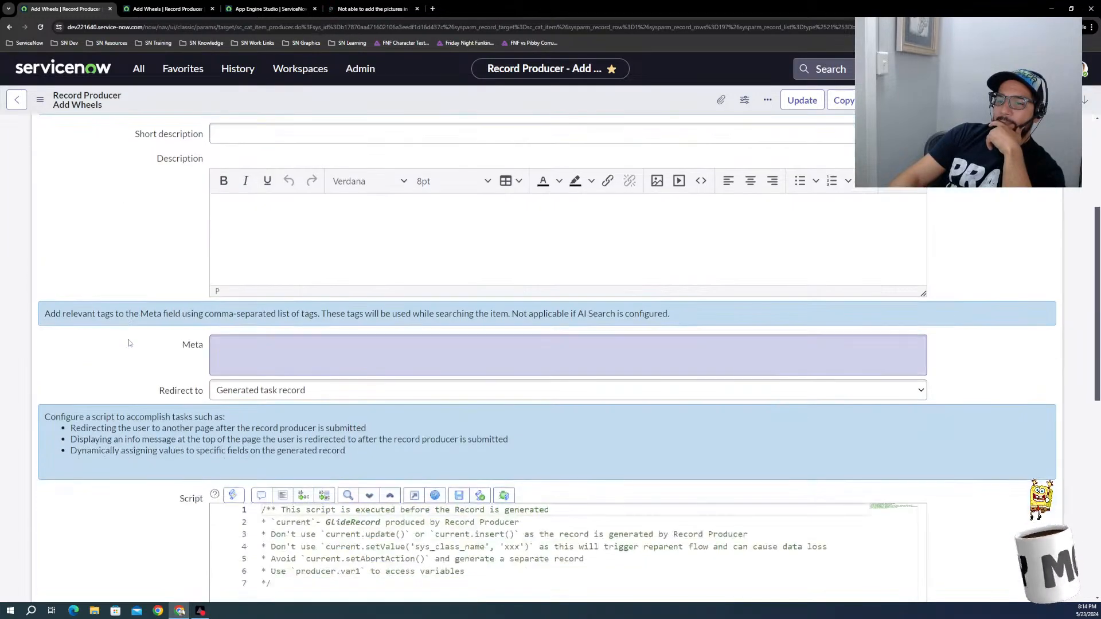
scroll(129, 343, "down", 3)
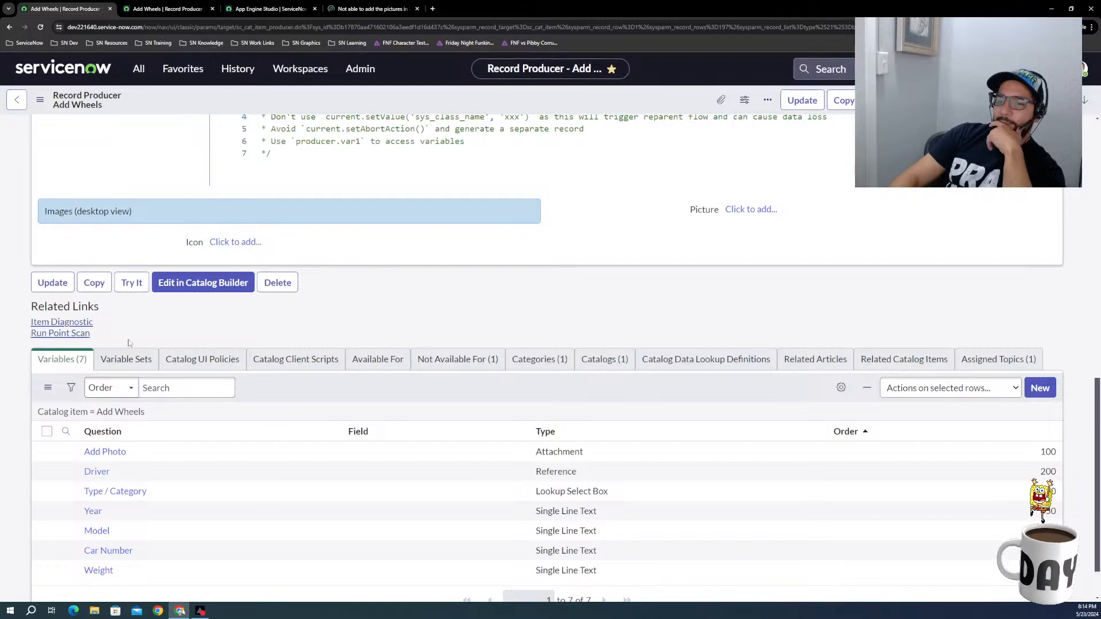
scroll(129, 343, "up", 12)
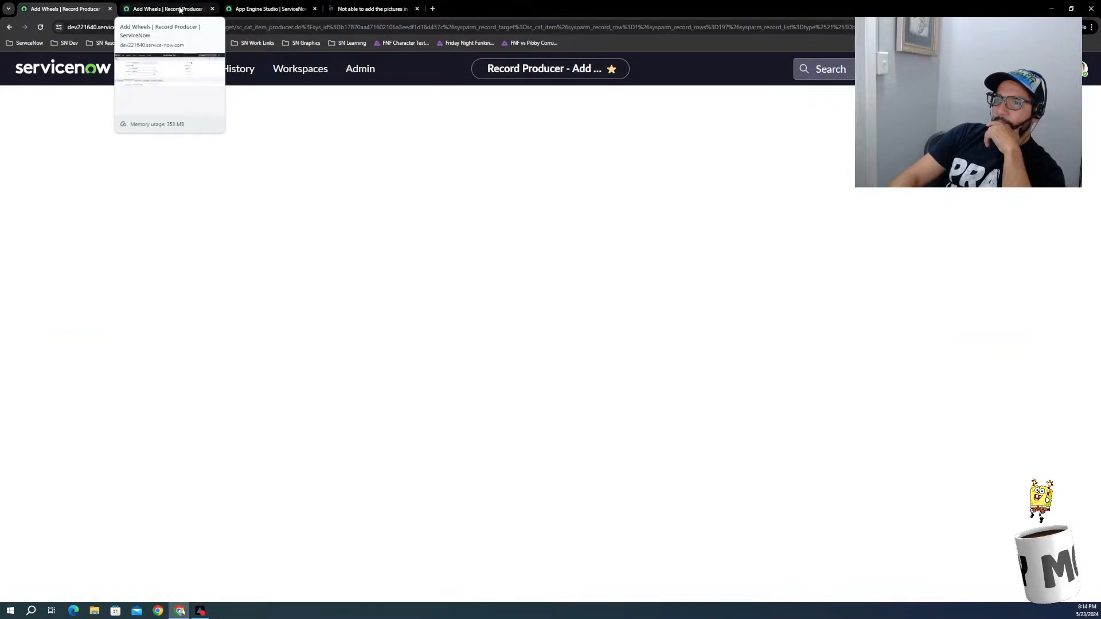
Step: Impersonate the recently impersonated user and reload the Add Wheels request form as that user
left_click(180, 10)
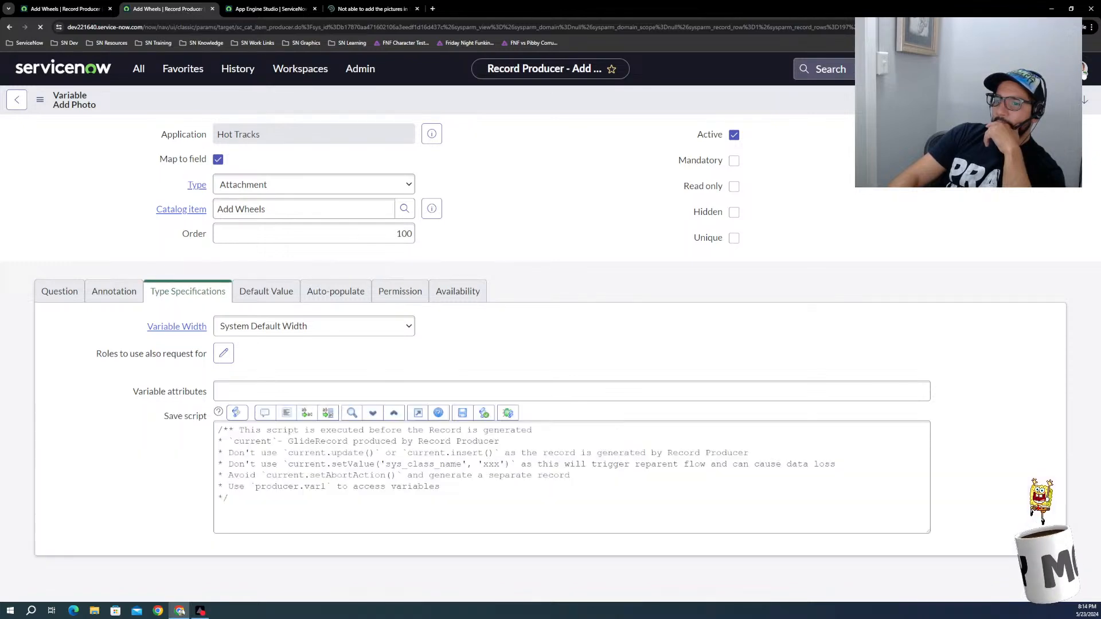
left_click(1083, 71)
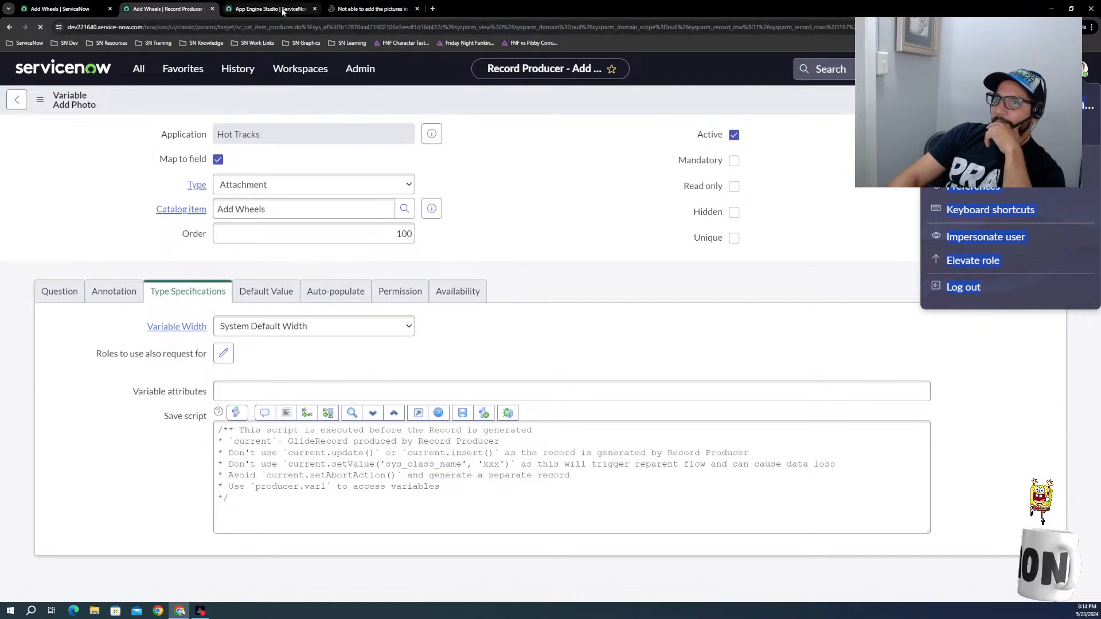
left_click(62, 10)
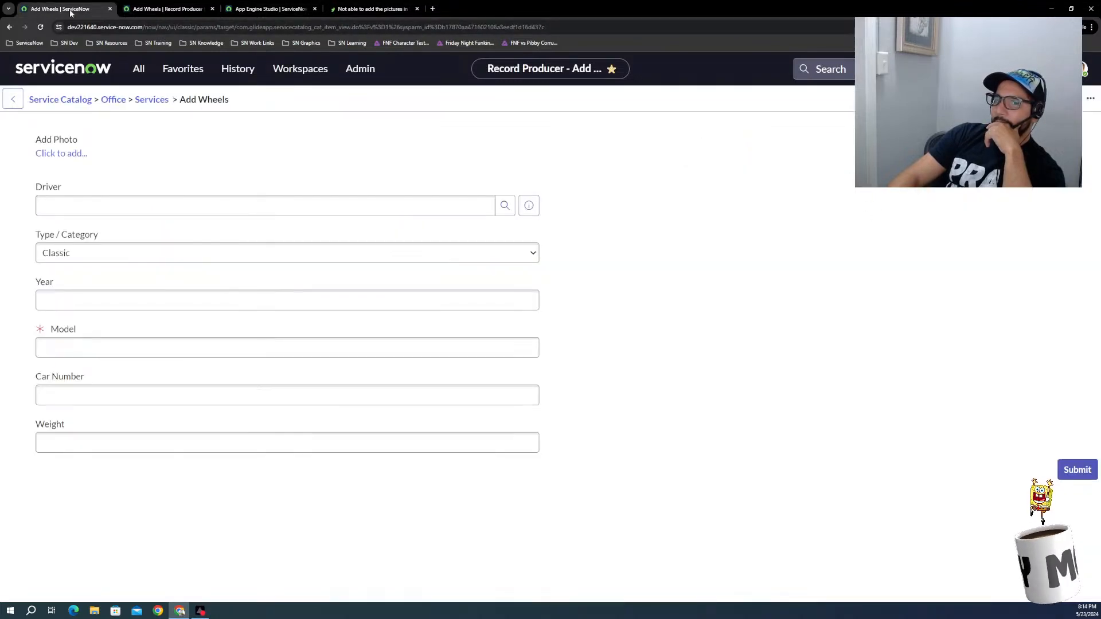
left_click(172, 9)
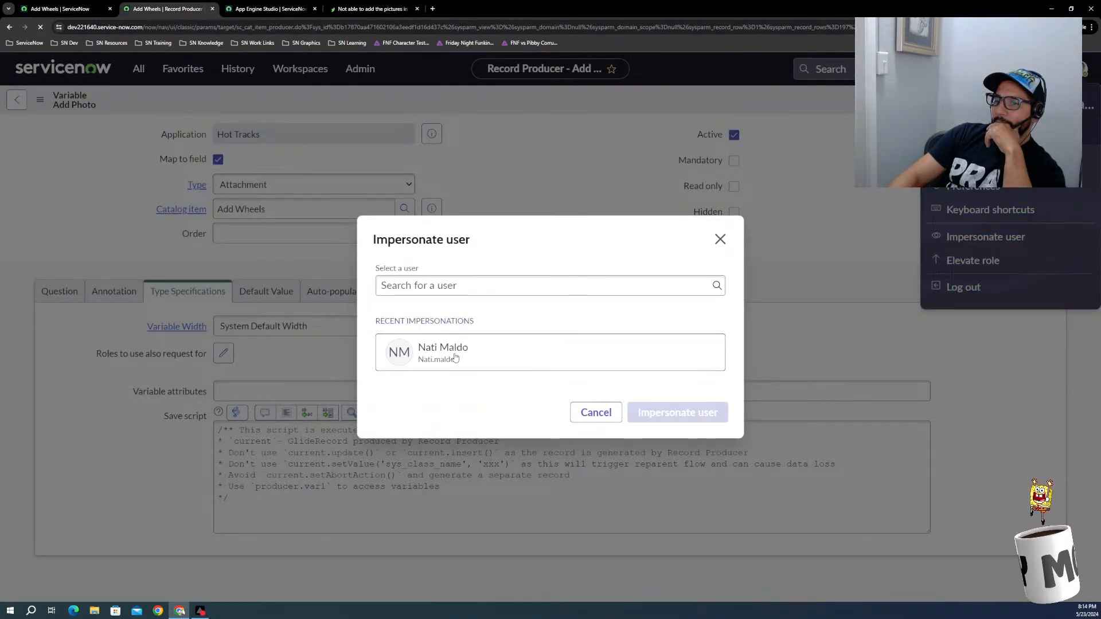
left_click(425, 357)
left_click(671, 413)
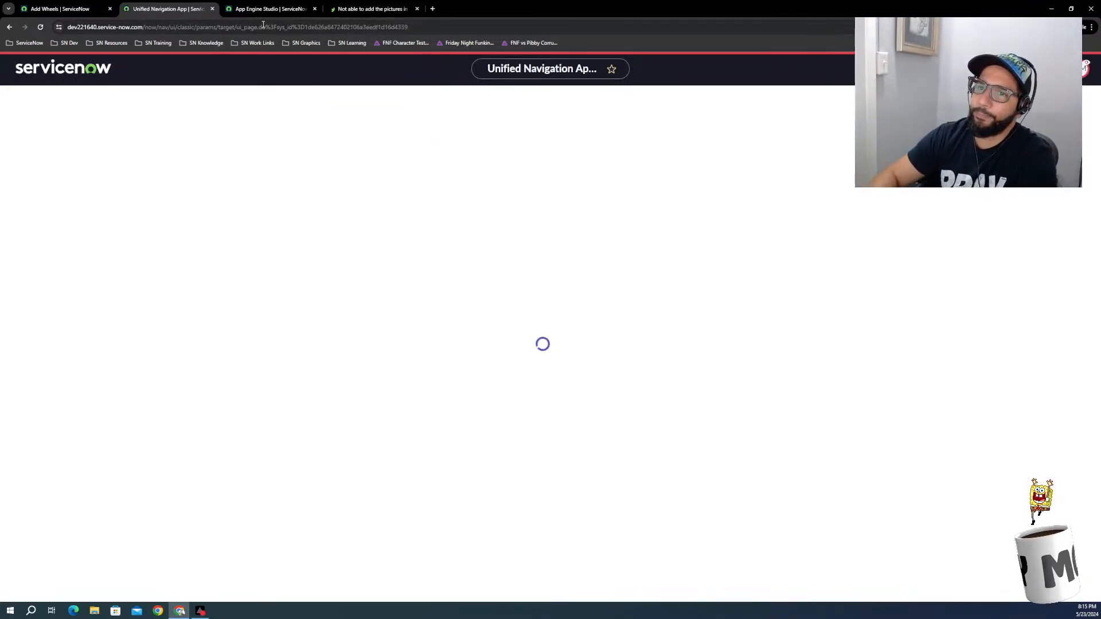
left_click(56, 9)
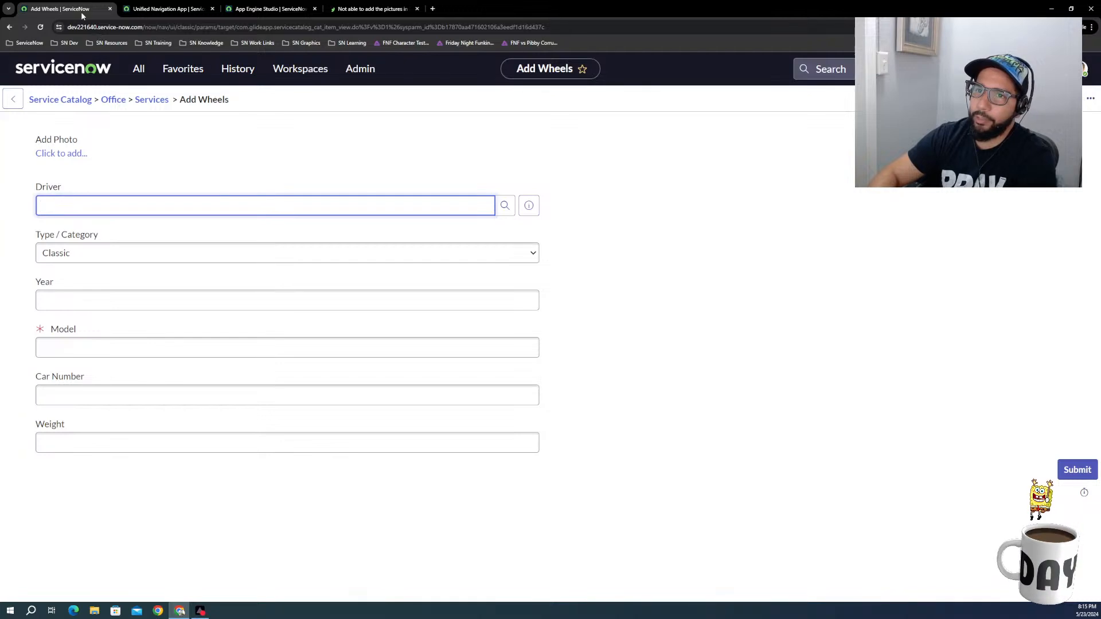
left_click(39, 28)
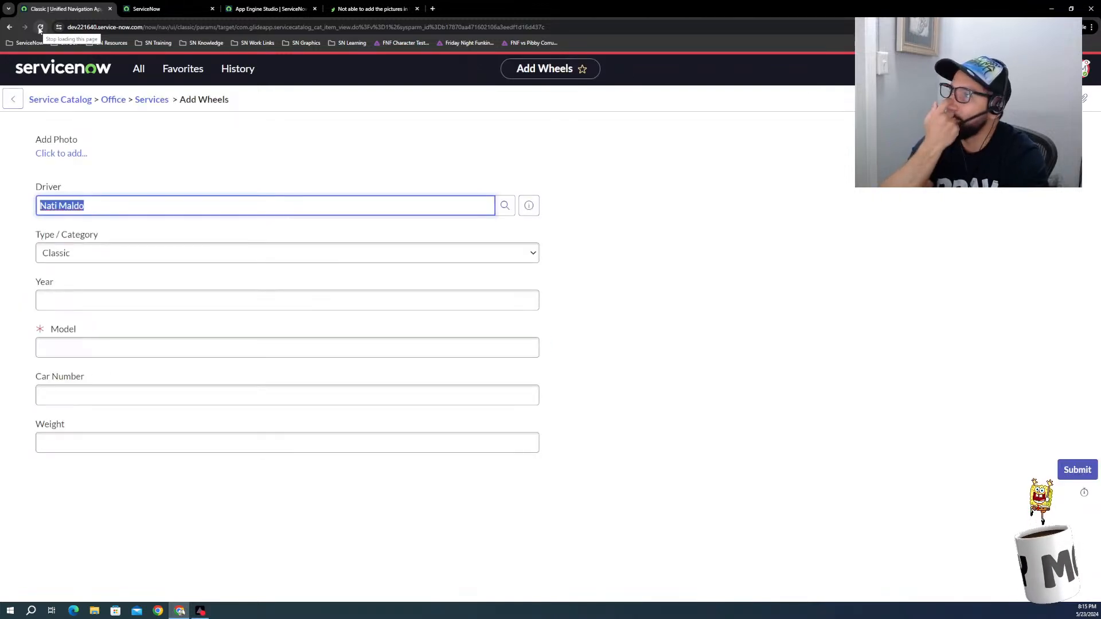
Step: Check the prefilled Driver on the Add Wheels form, and set Year to 2000 and Type / Category to European
left_click(90, 206)
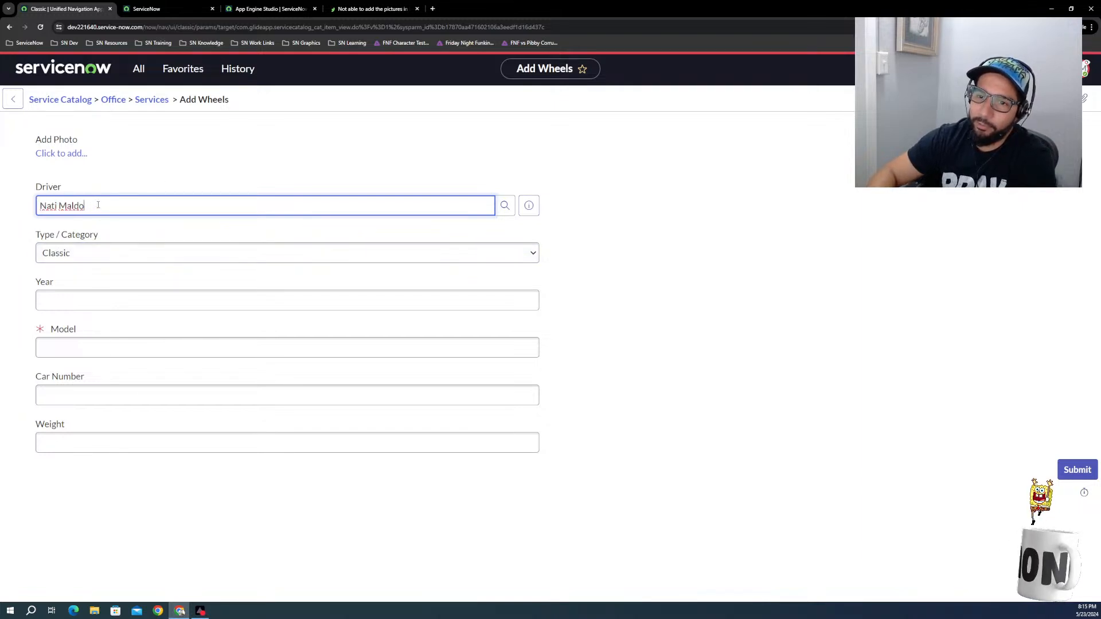
left_click_drag(57, 206, 39, 206)
left_click(39, 206)
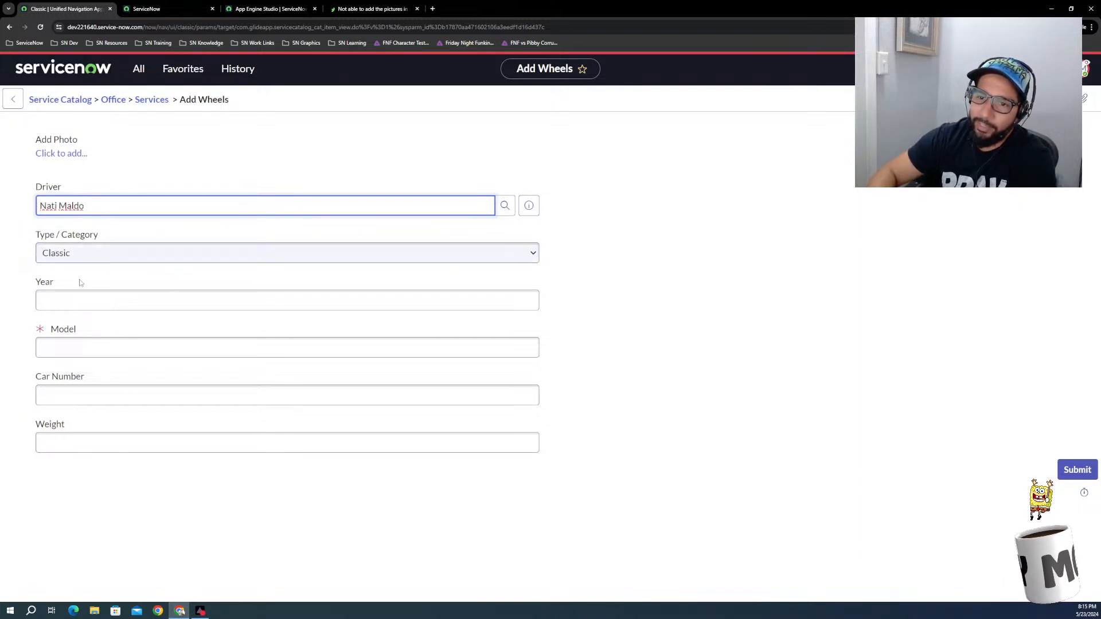
left_click(87, 302)
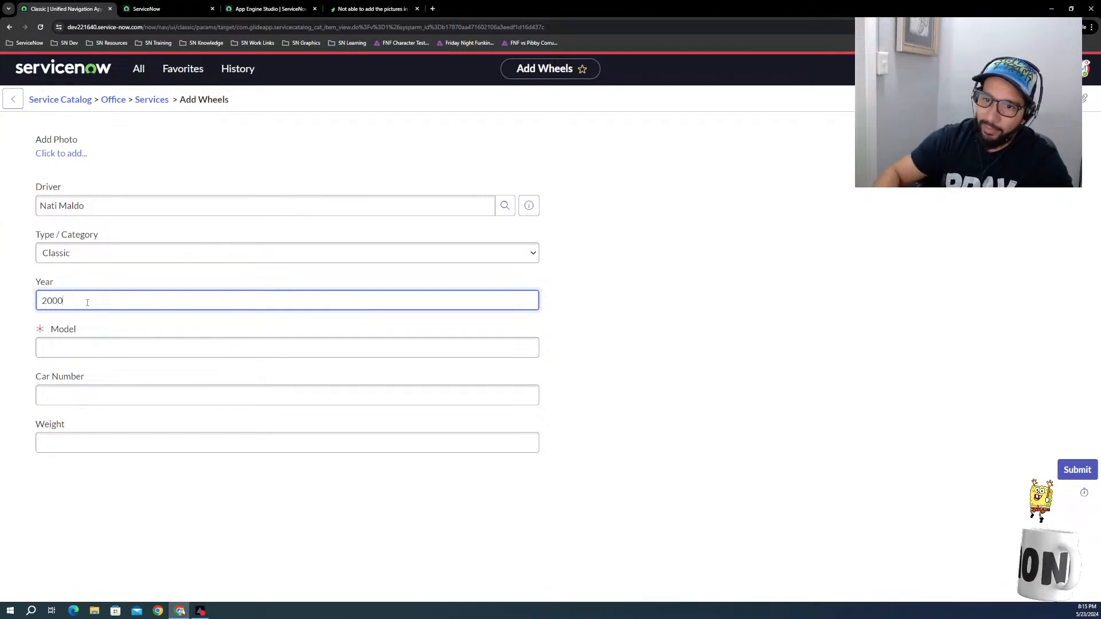
left_click(100, 254)
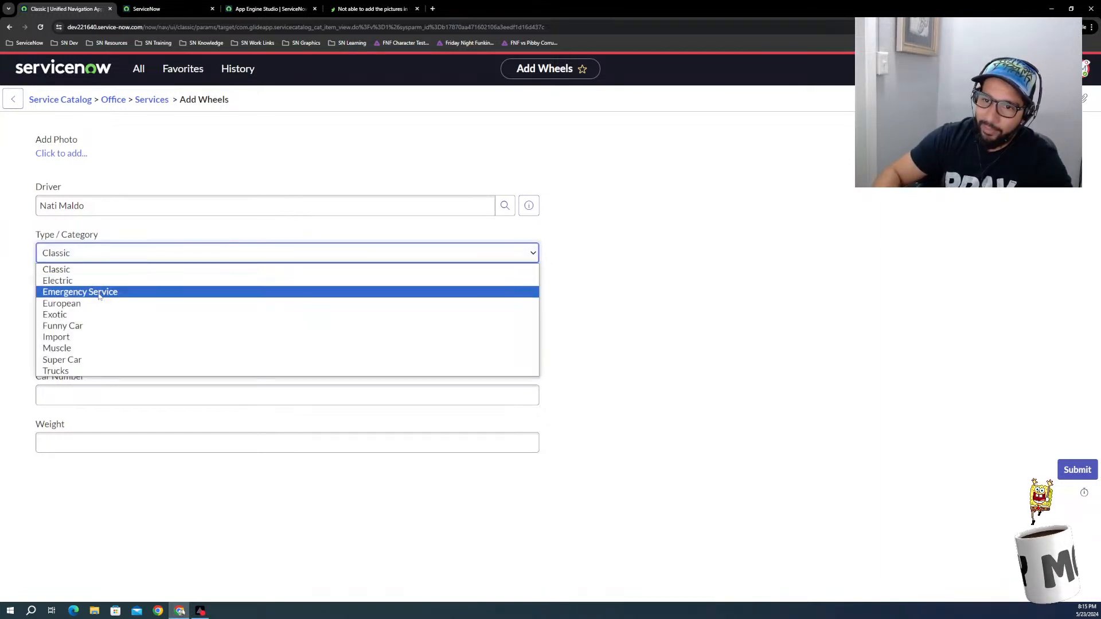
left_click(78, 304)
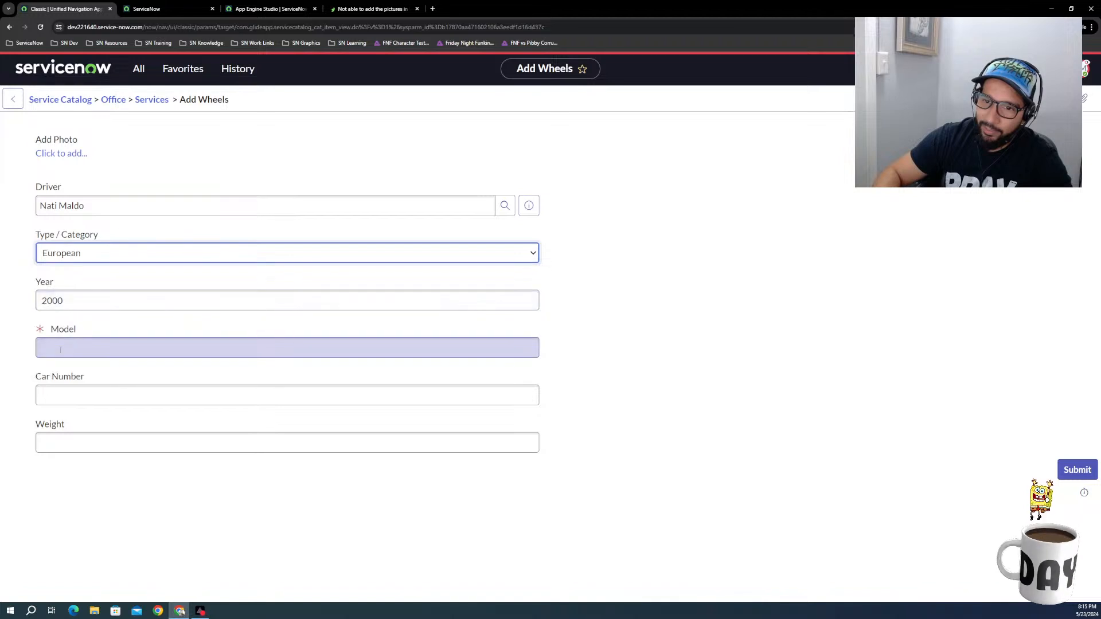
Step: Enter the model BMW, car number 58 and weight .25, and submit the Add Wheels form
left_click(72, 349)
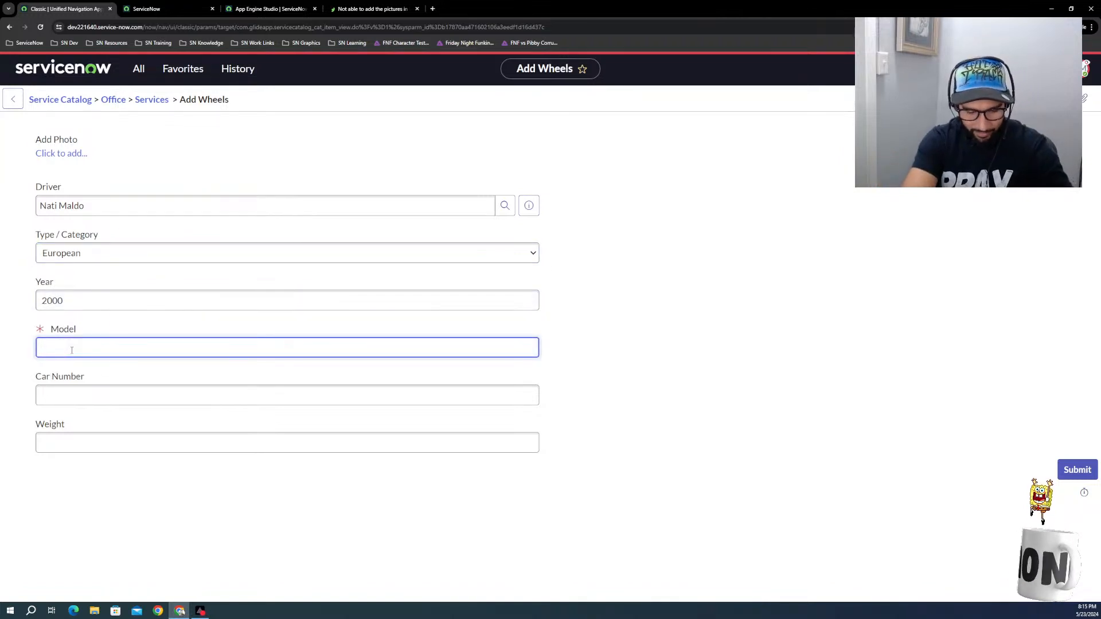
type("BMW")
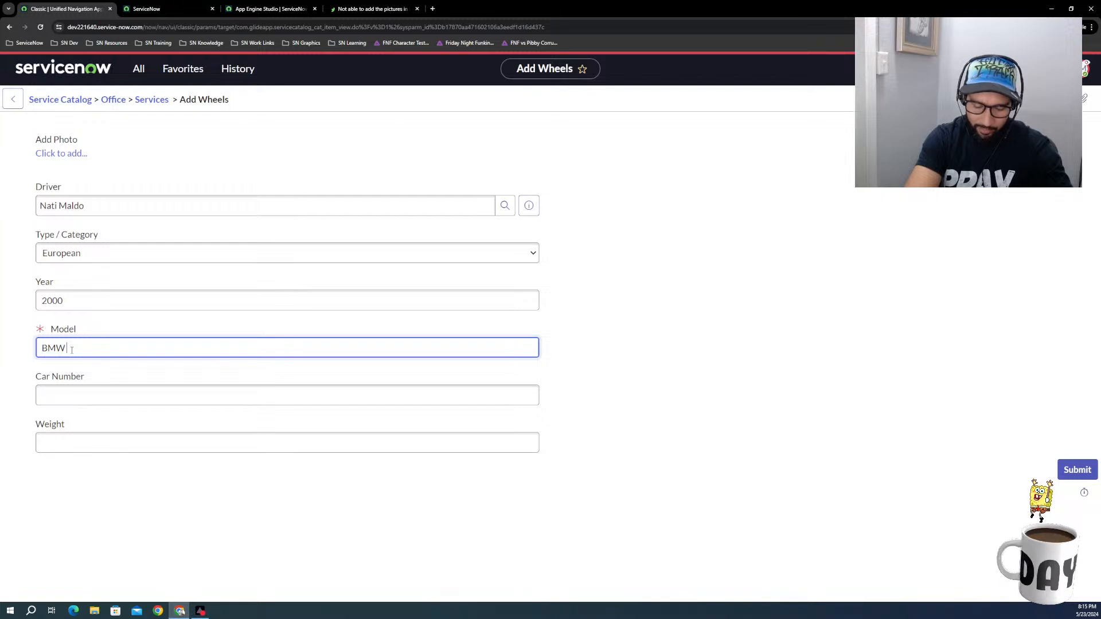
left_click(93, 401)
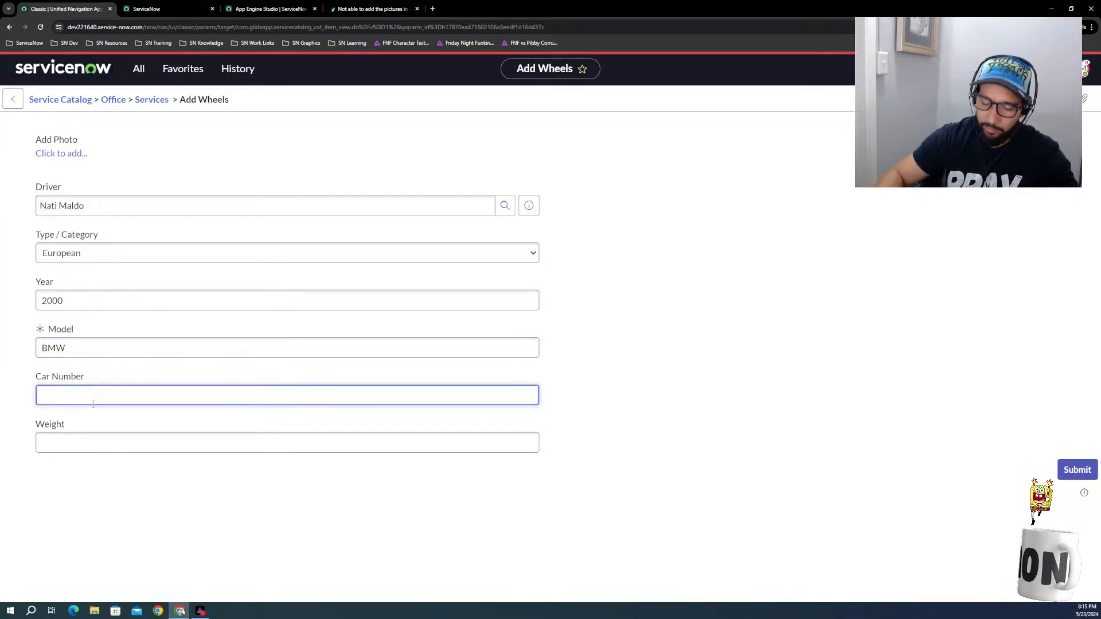
left_click(74, 445)
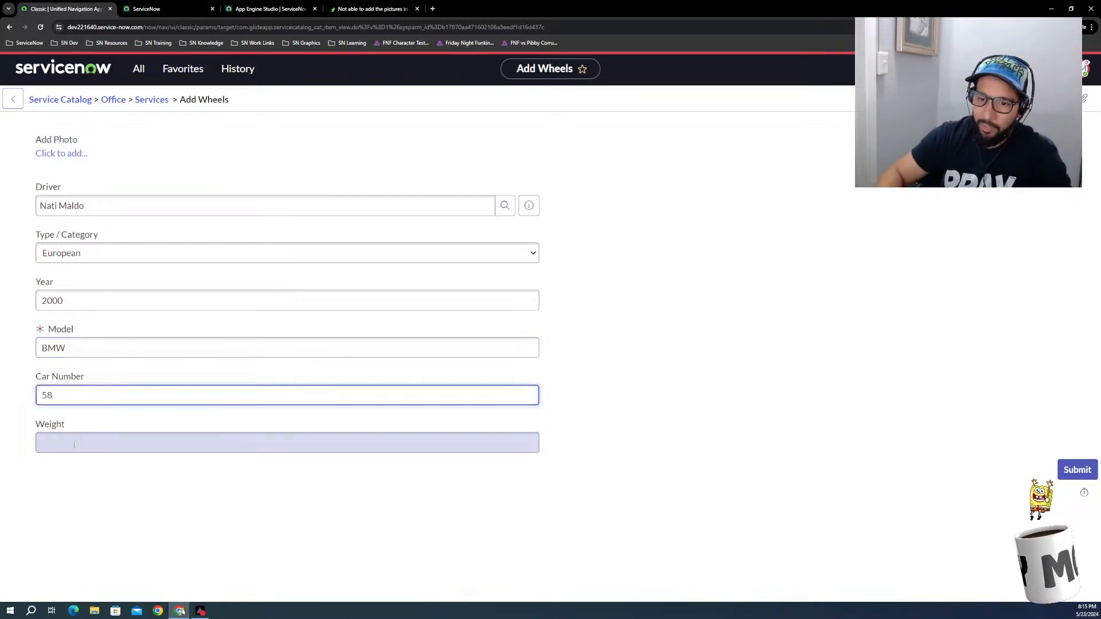
type(".25")
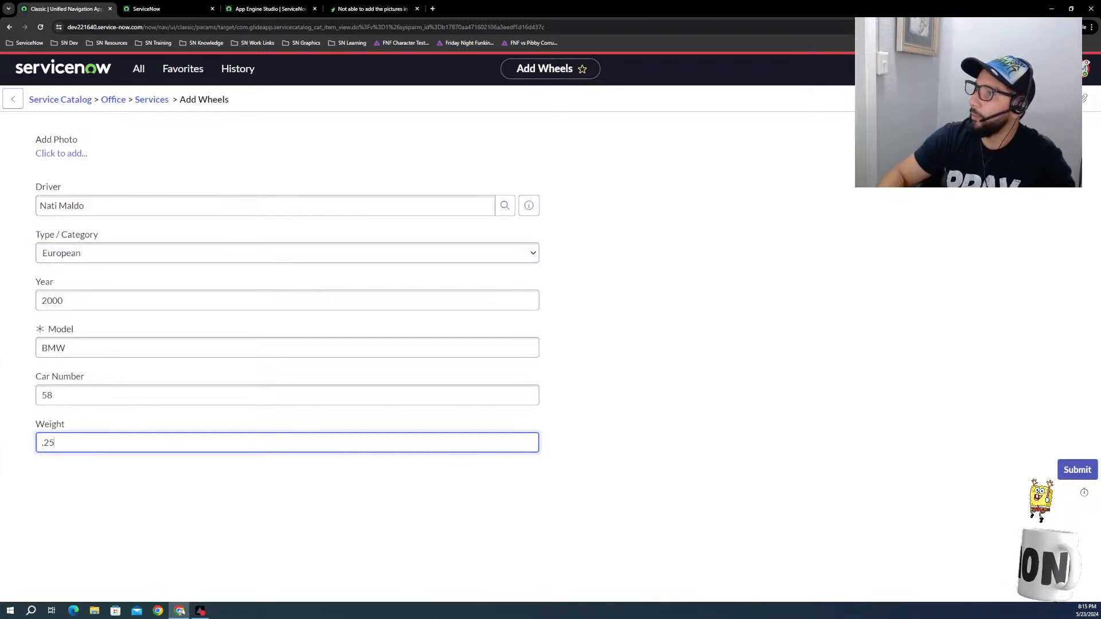
left_click(1080, 471)
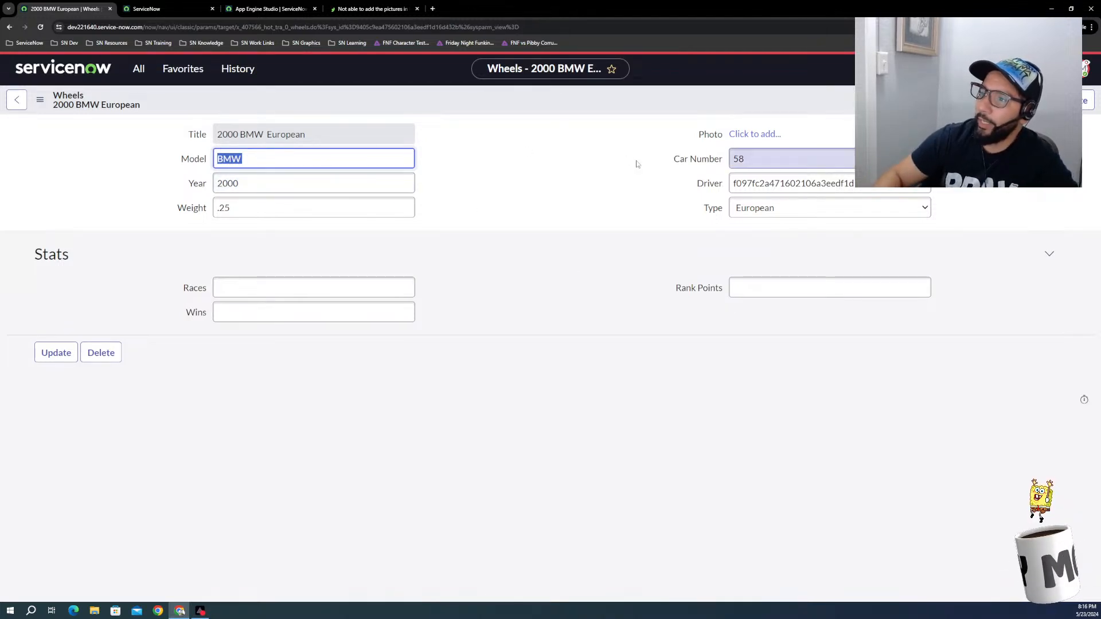
Step: Upload the LinkedIn QR code PNG from Downloads as the photo of the 2000 BMW European Wheels record
left_click(755, 134)
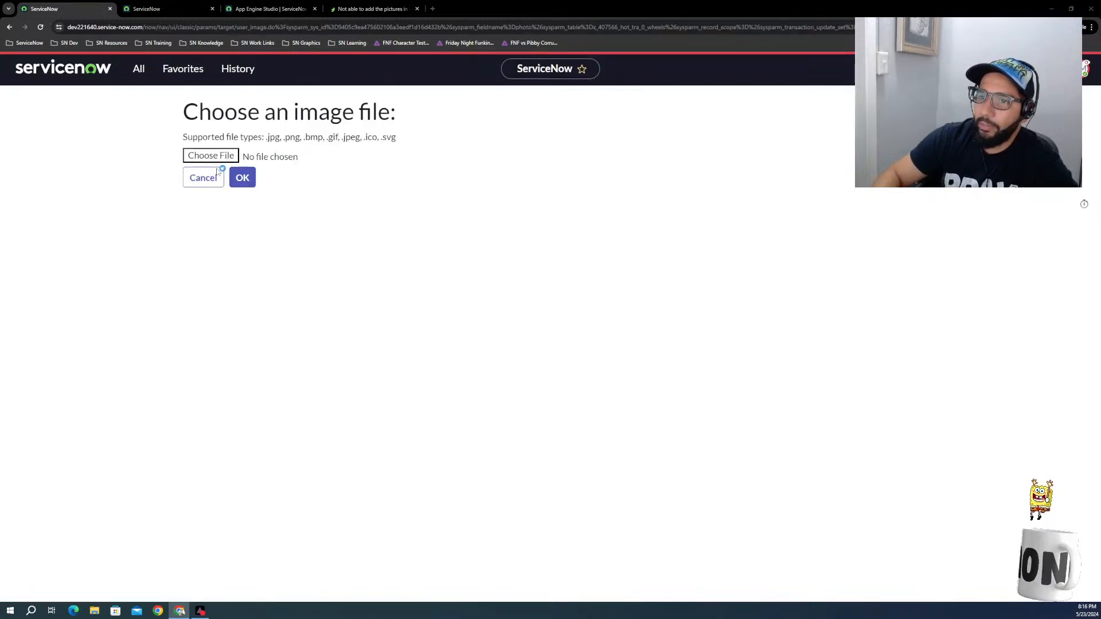
left_click(225, 157)
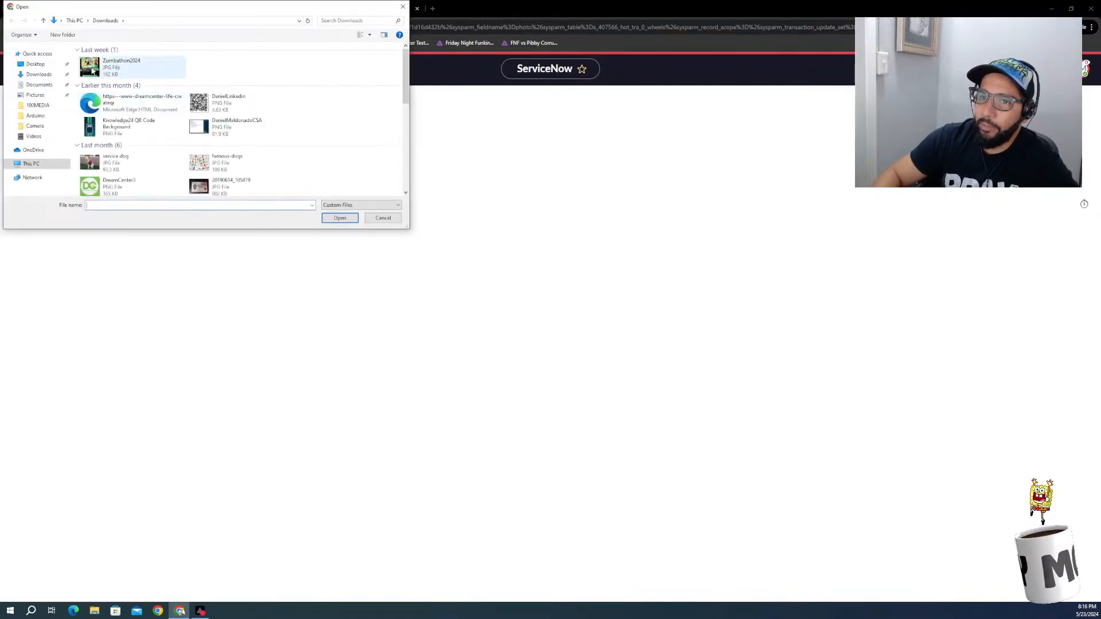
left_click(208, 109)
left_click(348, 221)
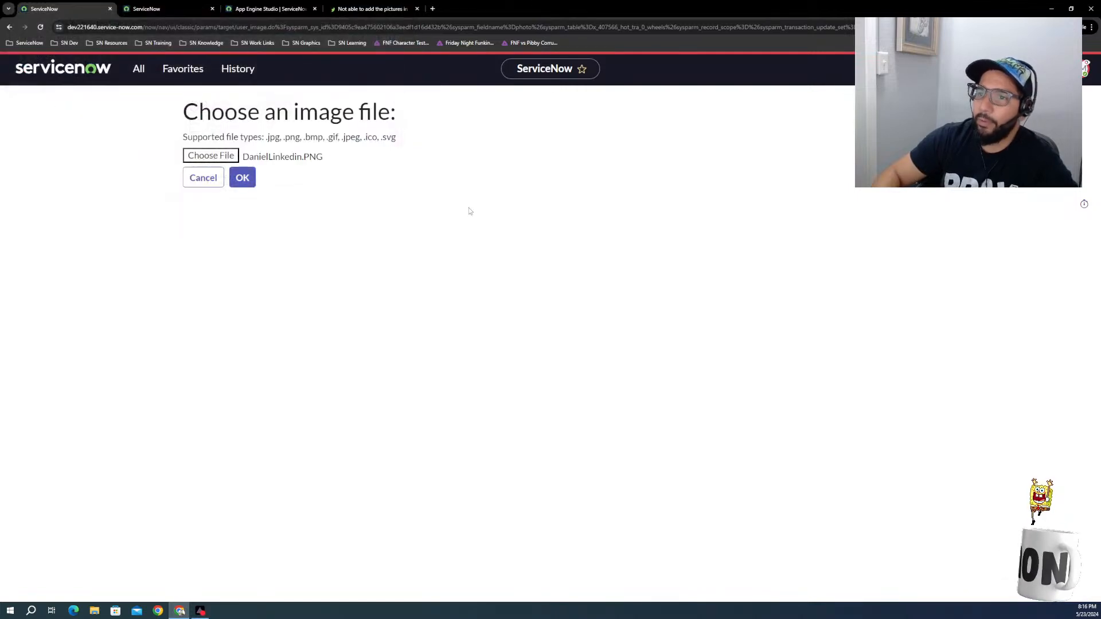
left_click(243, 178)
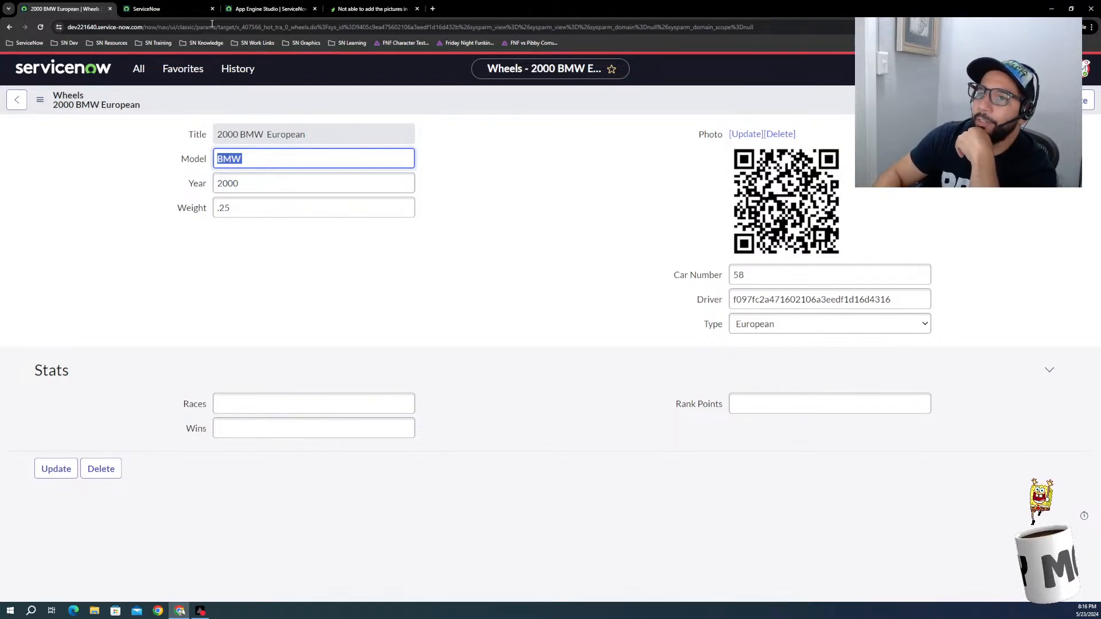
Step: End the user impersonation and reload the other open ServiceNow page with the original account
left_click(178, 10)
left_click(247, 9)
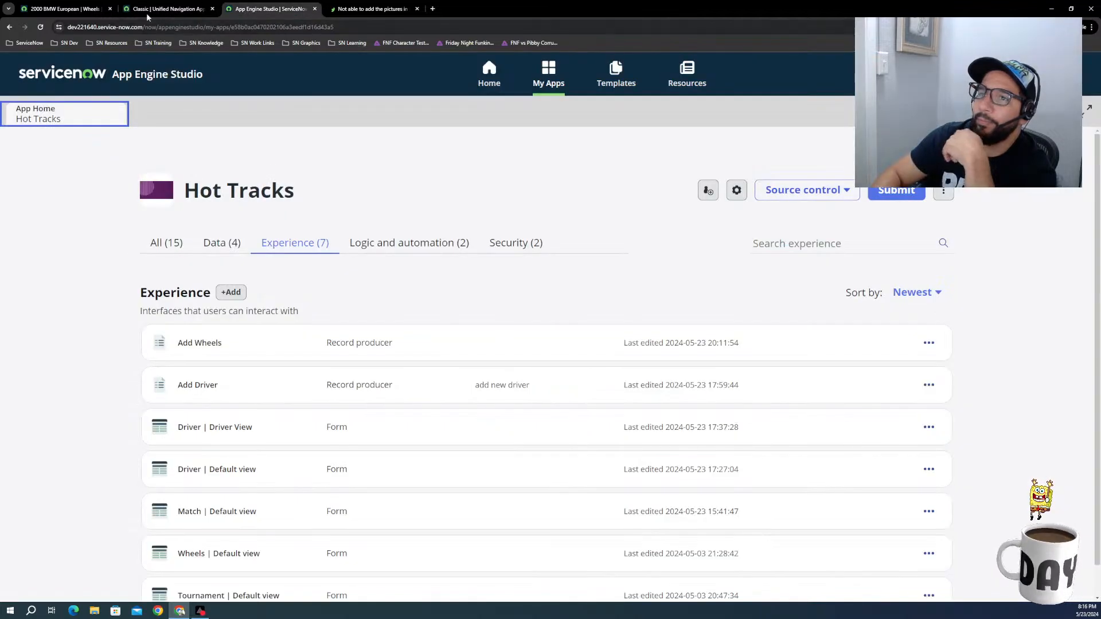
left_click(83, 10)
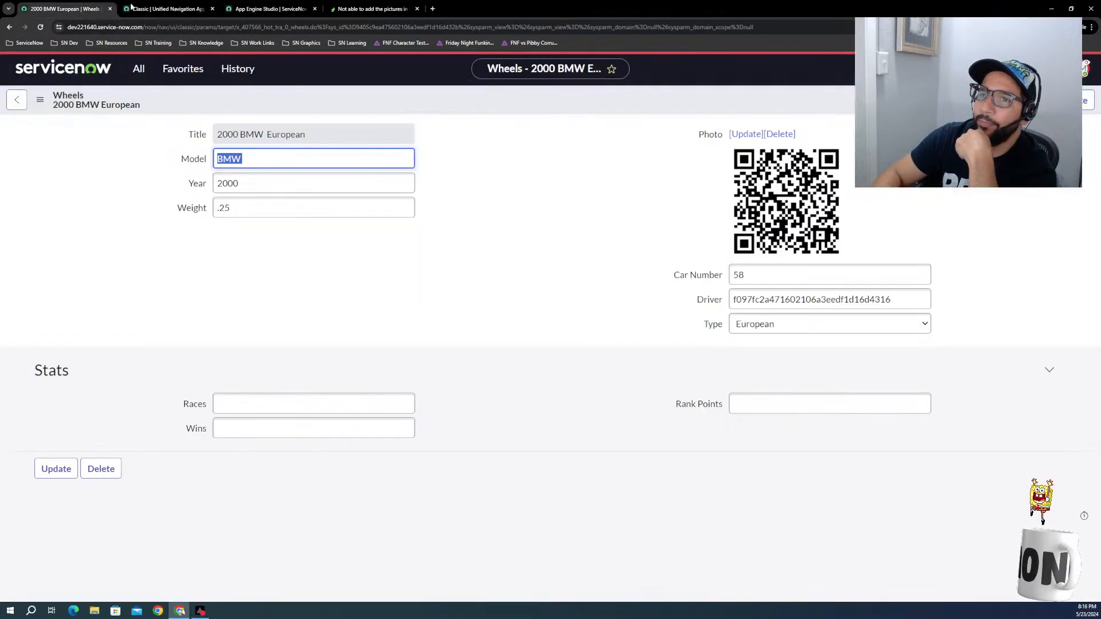
left_click(1086, 69)
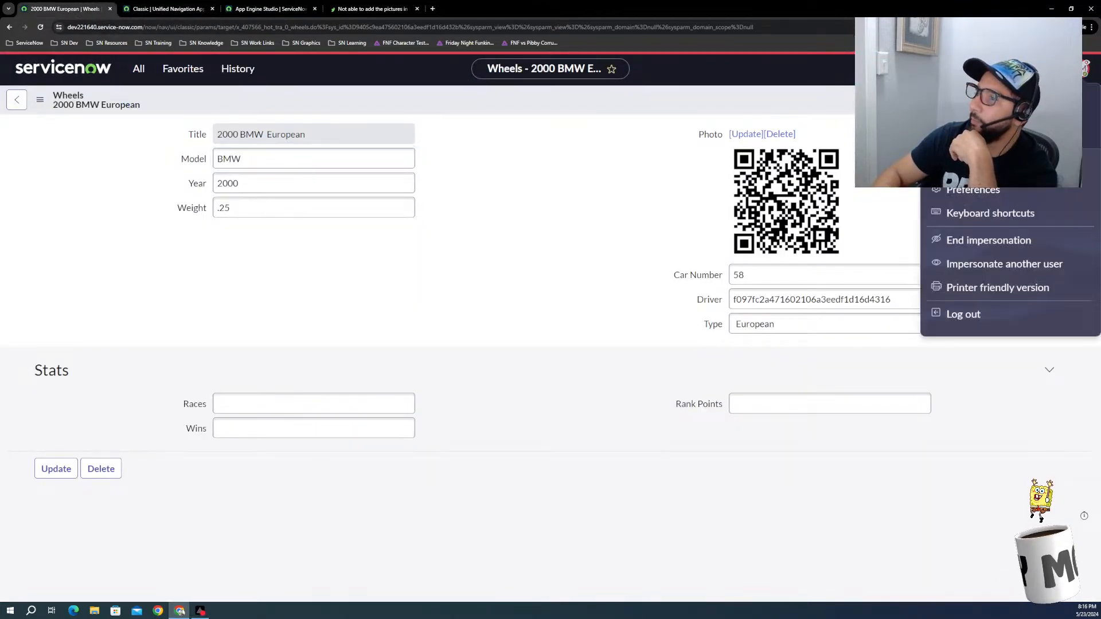
left_click(975, 241)
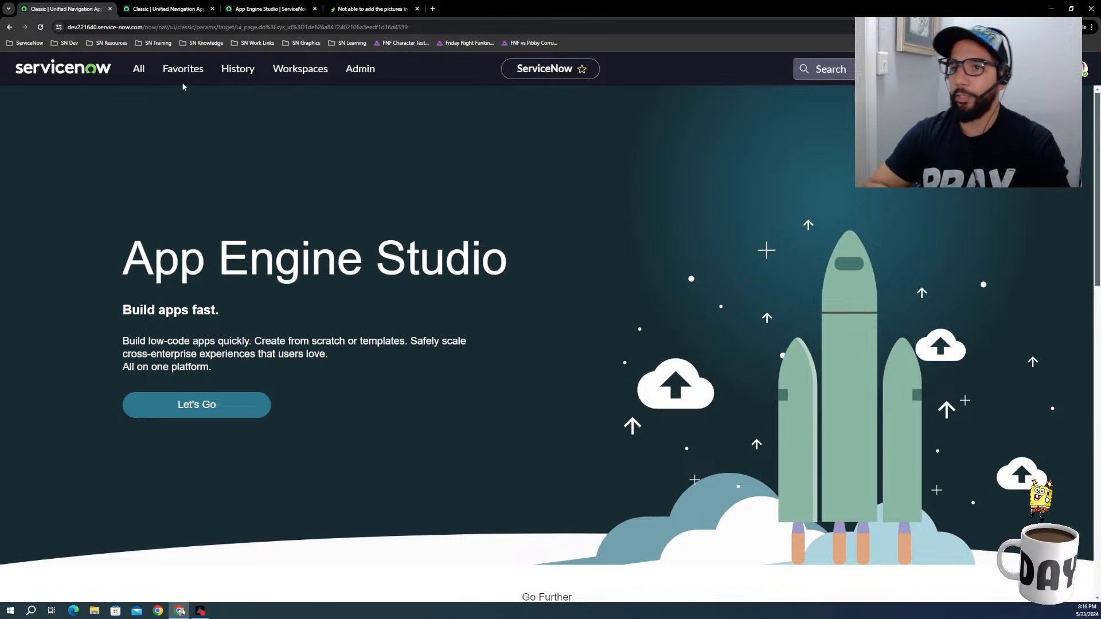
left_click(166, 11)
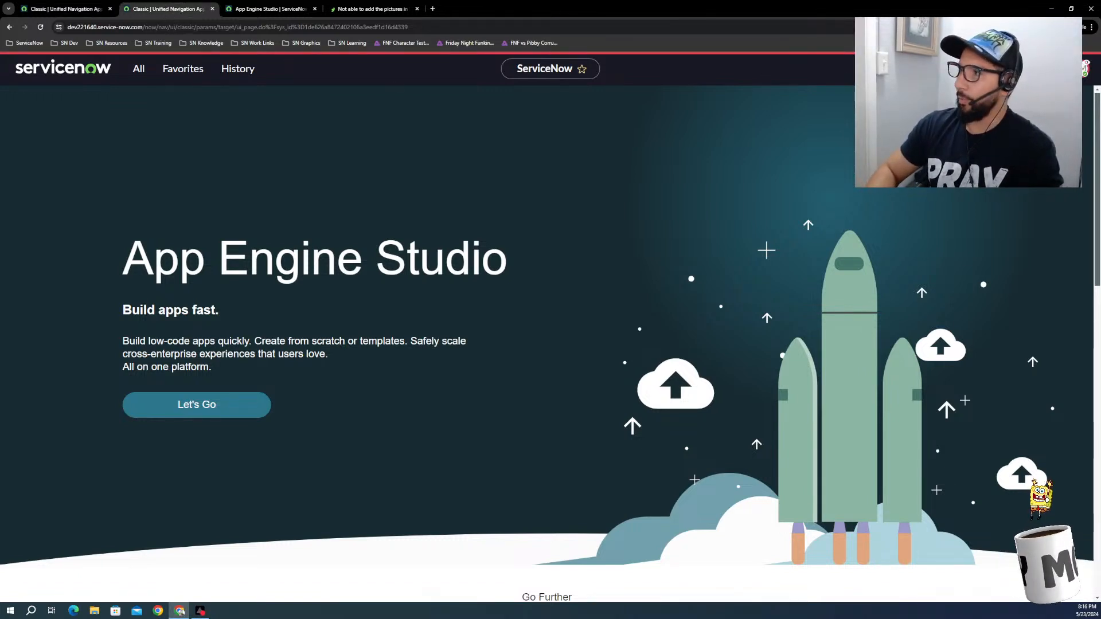
left_click(40, 26)
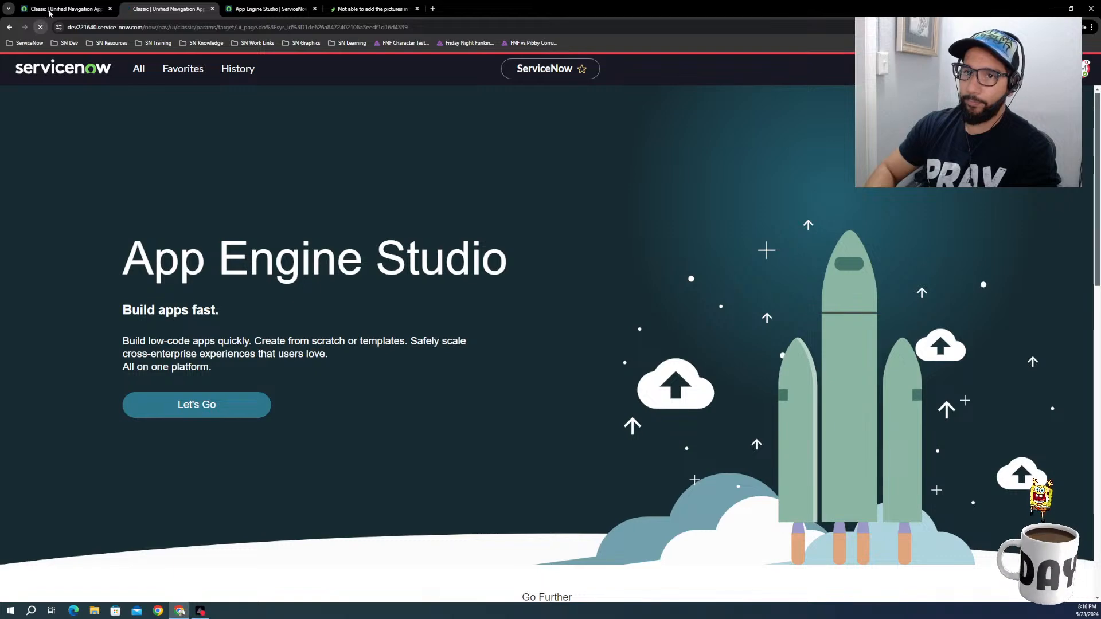
left_click(53, 10)
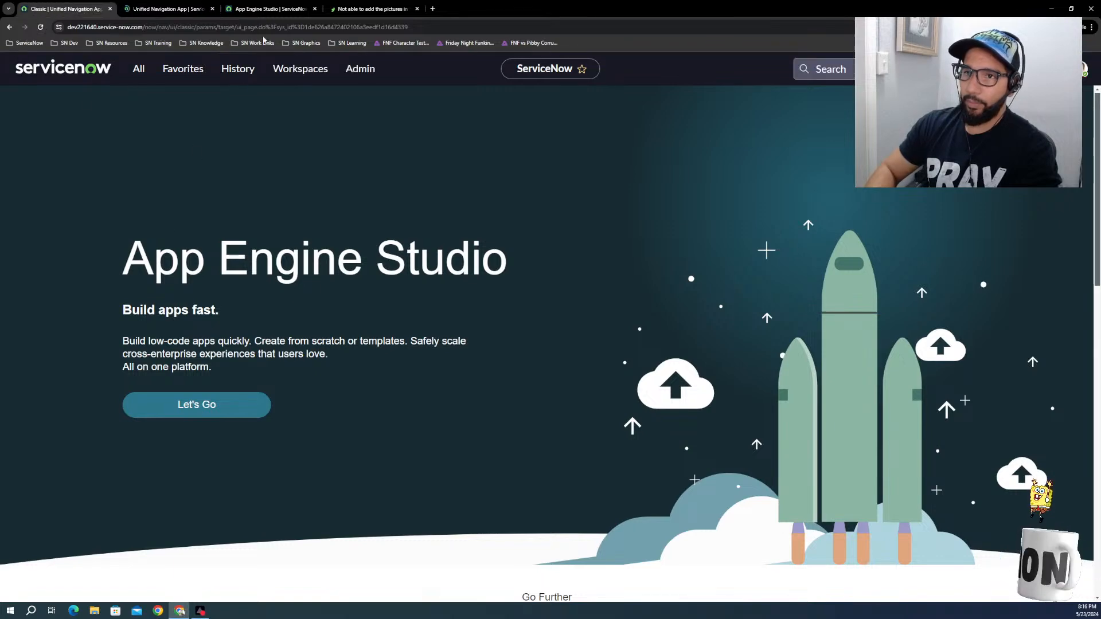
Step: Review the experience types that can be added to Hot Tracks, and return to the app's overview without adding one
left_click(270, 8)
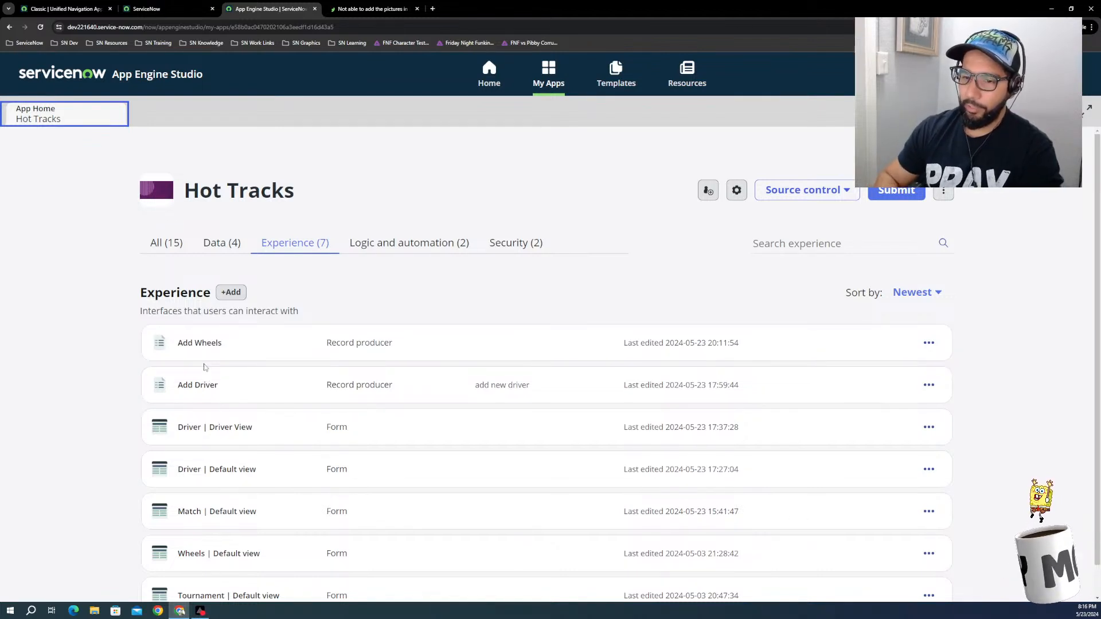
scroll(241, 551, "down", 1)
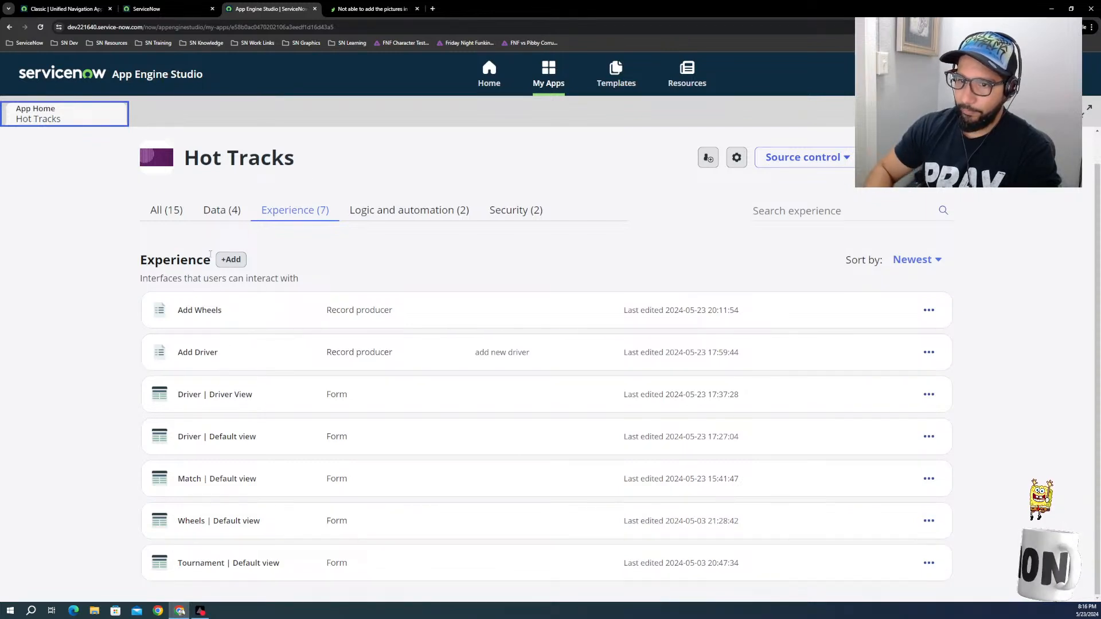
left_click(231, 260)
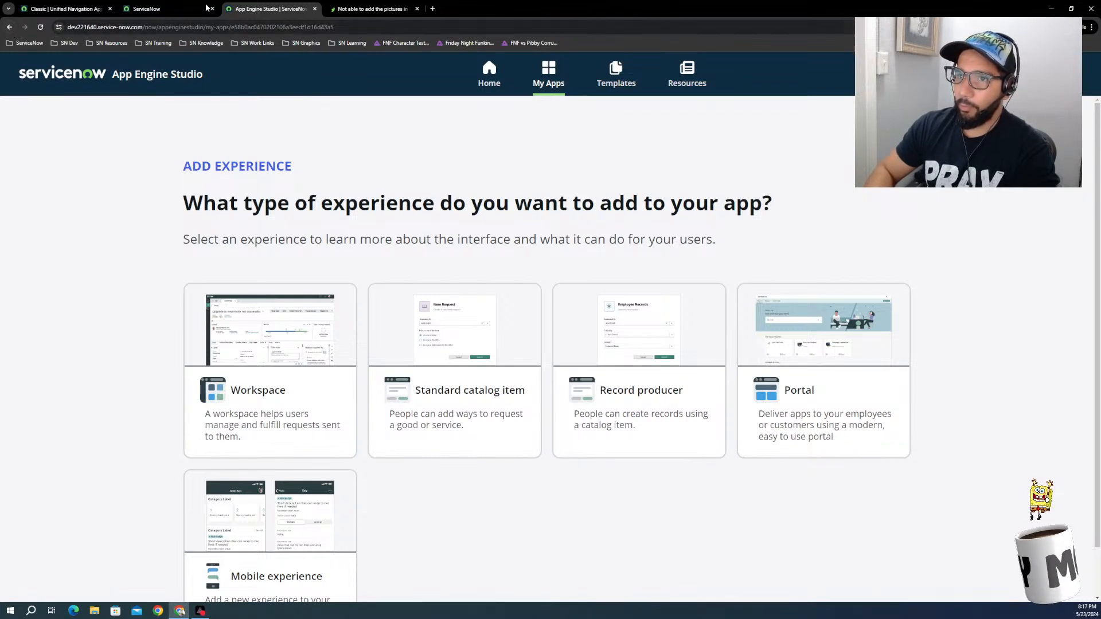
left_click(167, 9)
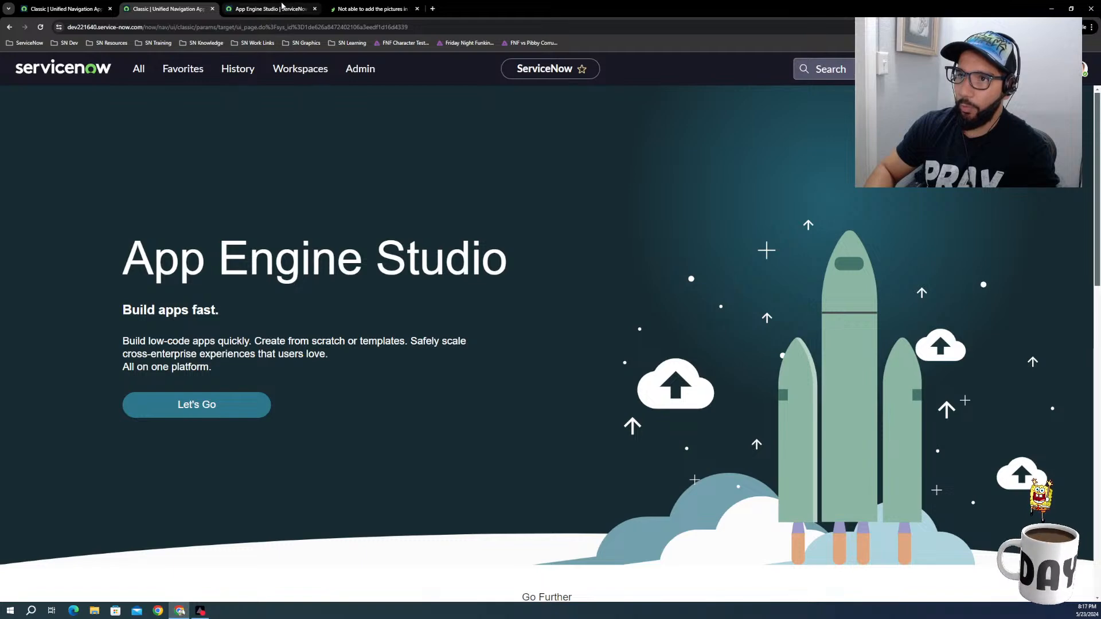
left_click(285, 8)
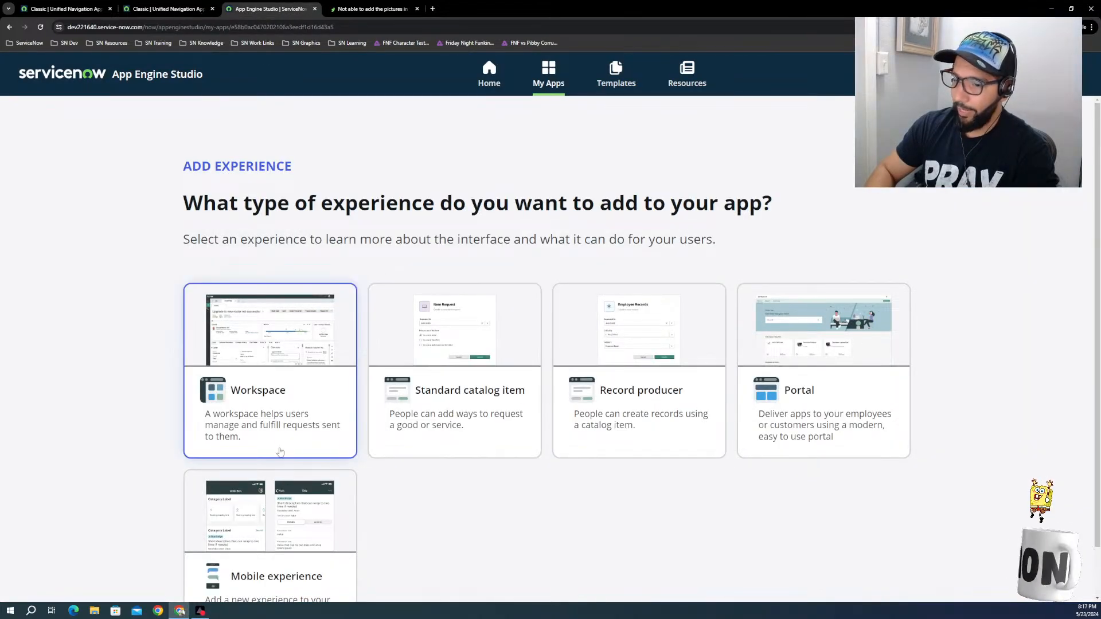
scroll(709, 424, "down", 1)
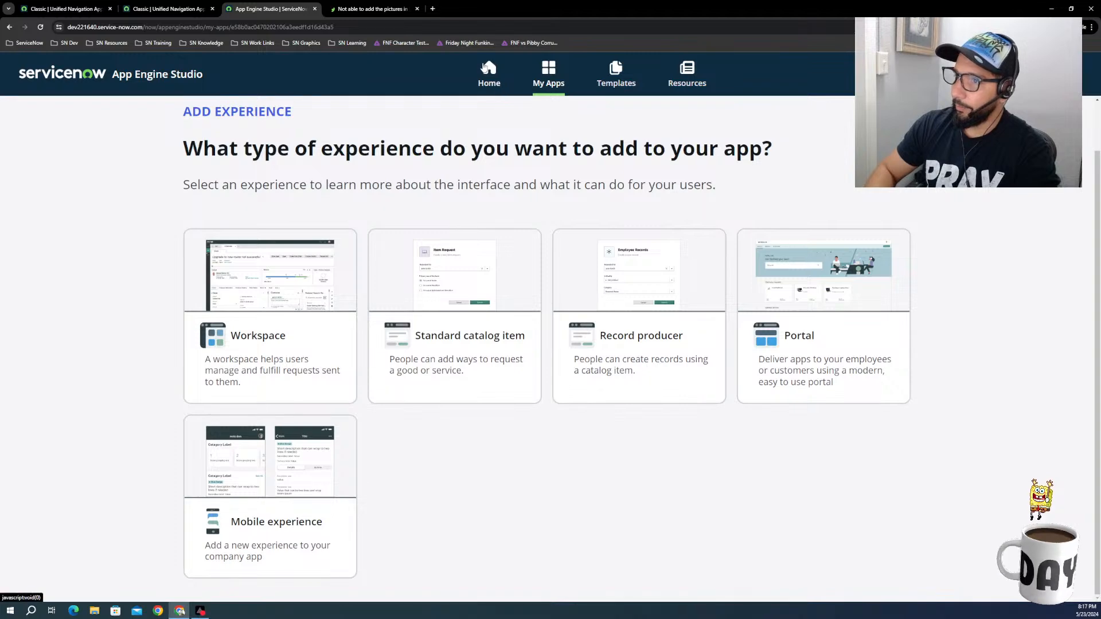
left_click(497, 85)
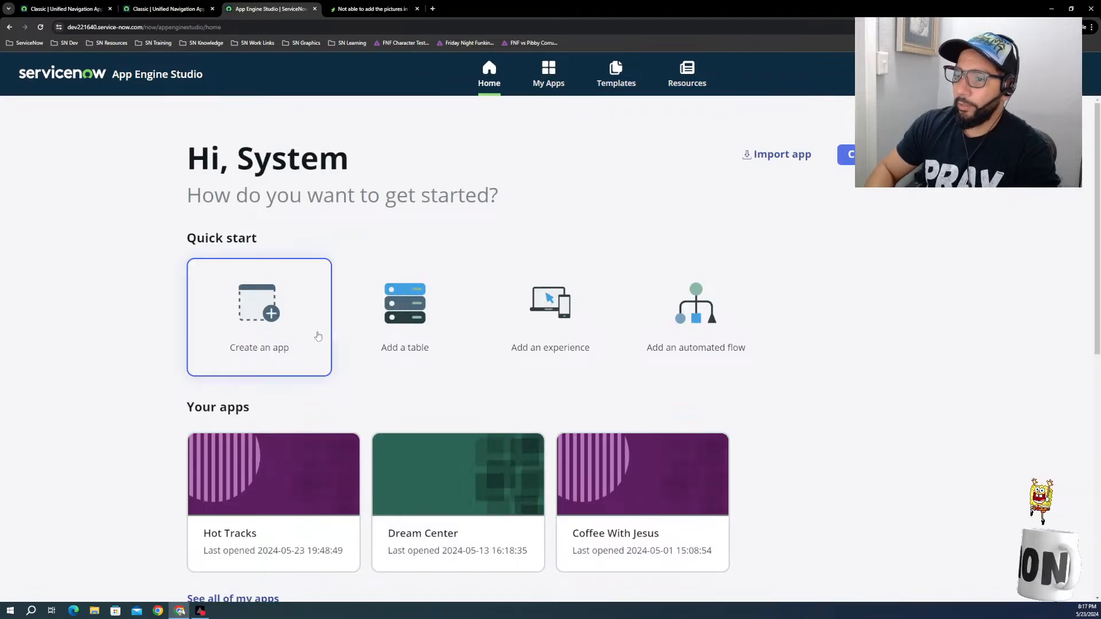
left_click(257, 488)
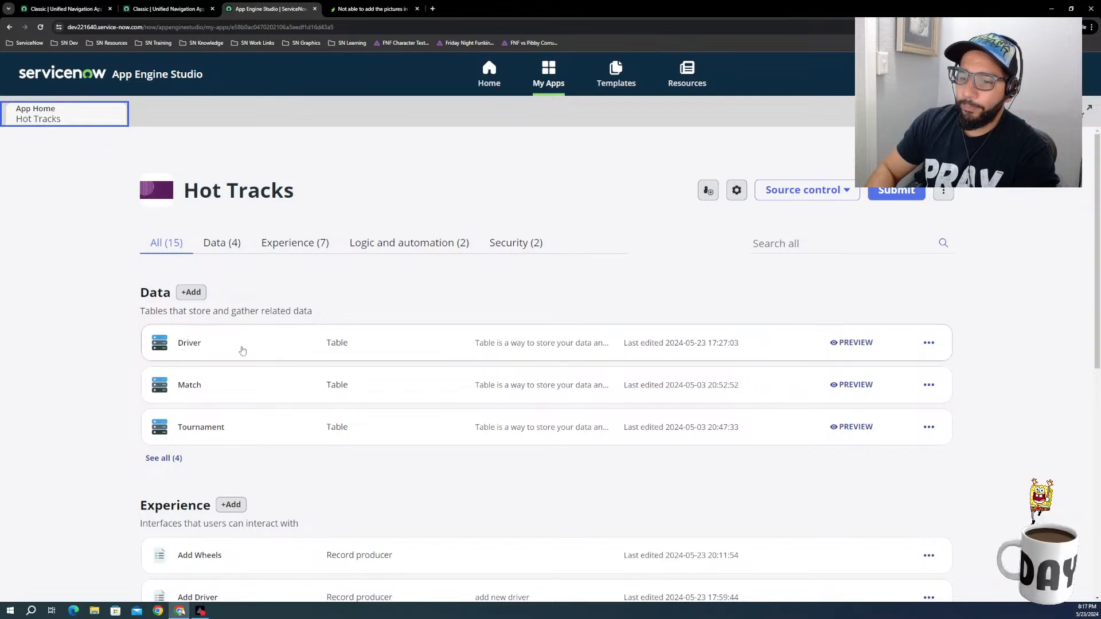
Step: Look over the Hot Tracks components, open the Tournament table and view its field definitions
scroll(250, 382, "down", 4)
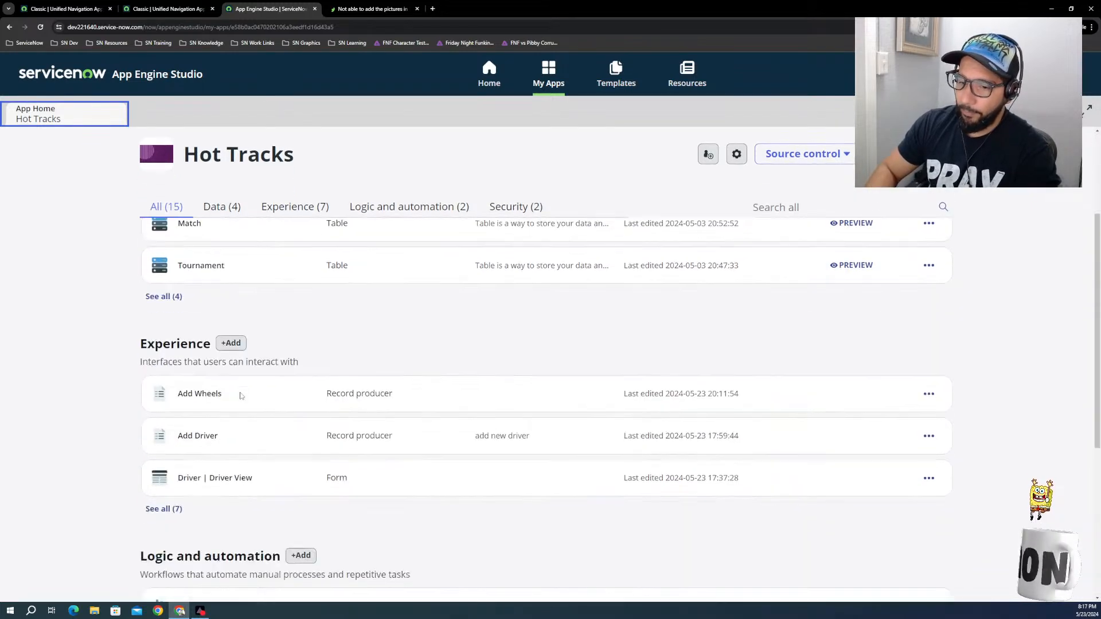
scroll(209, 442, "down", 2)
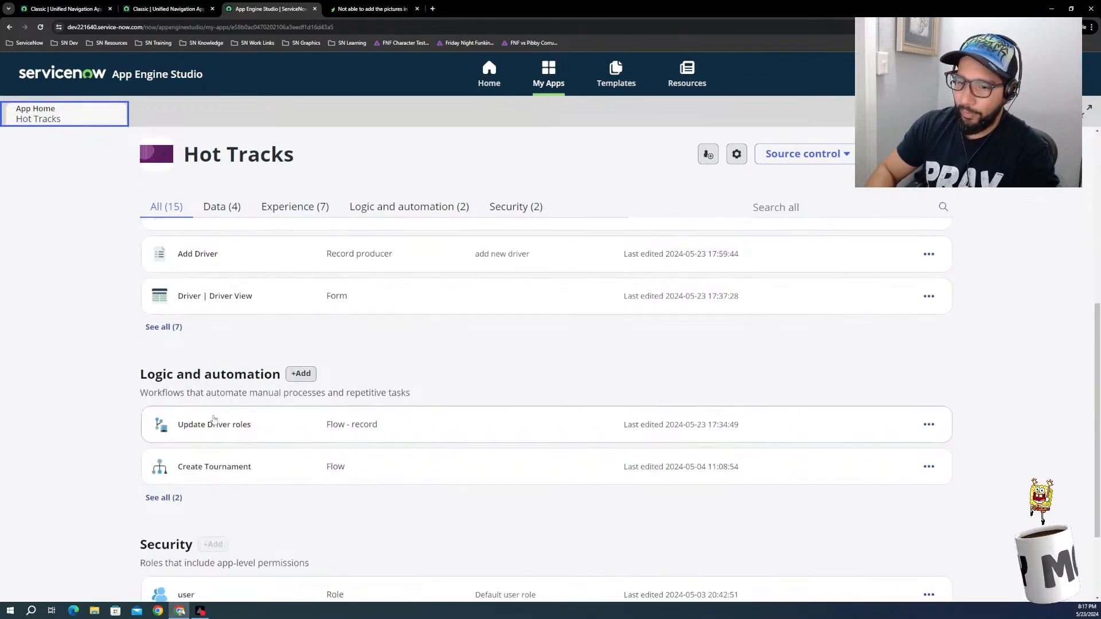
scroll(216, 424, "up", 5)
scroll(226, 364, "up", 1)
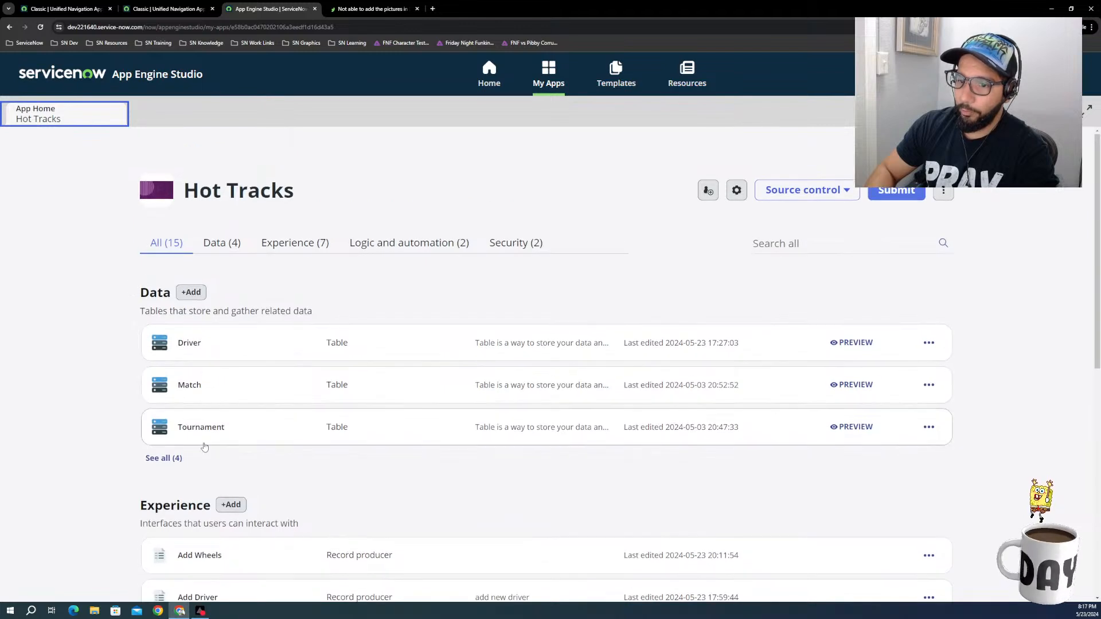
left_click(201, 429)
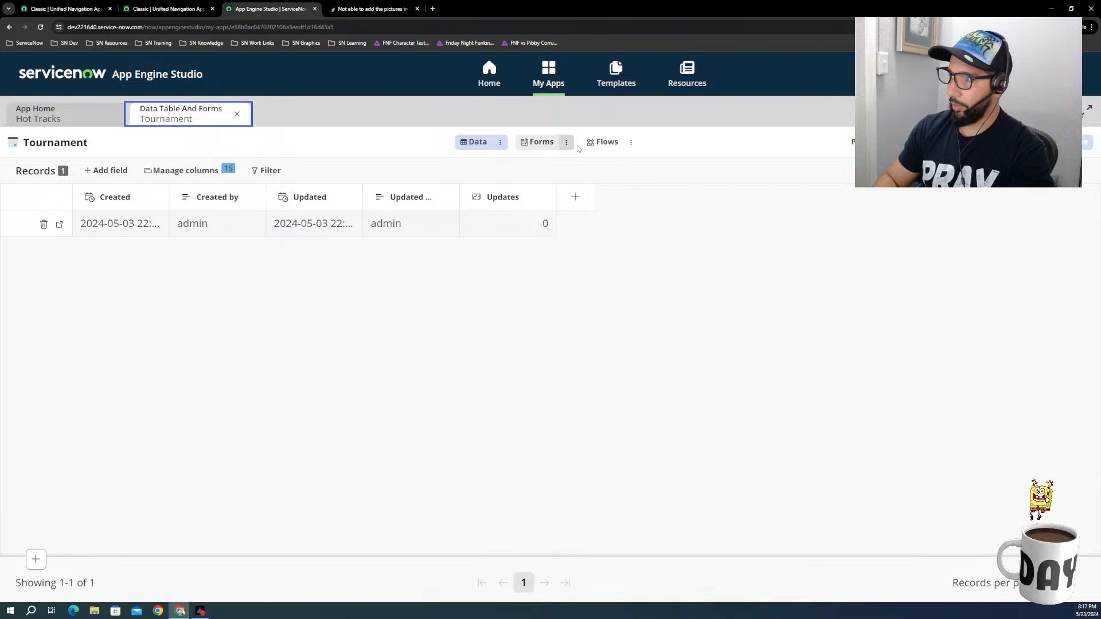
left_click(500, 143)
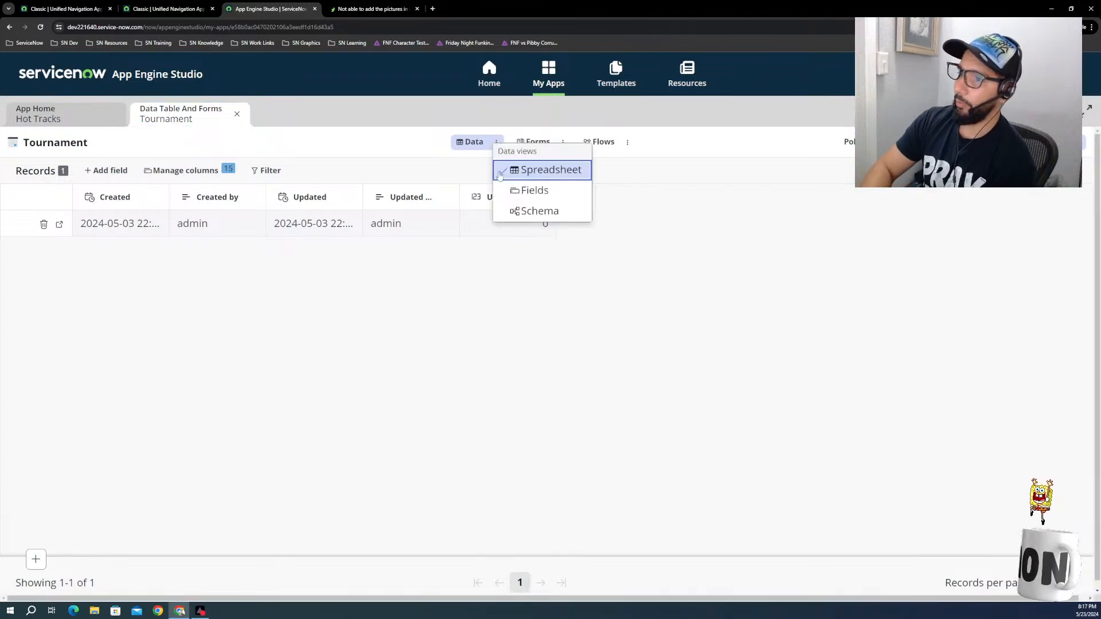
left_click(525, 192)
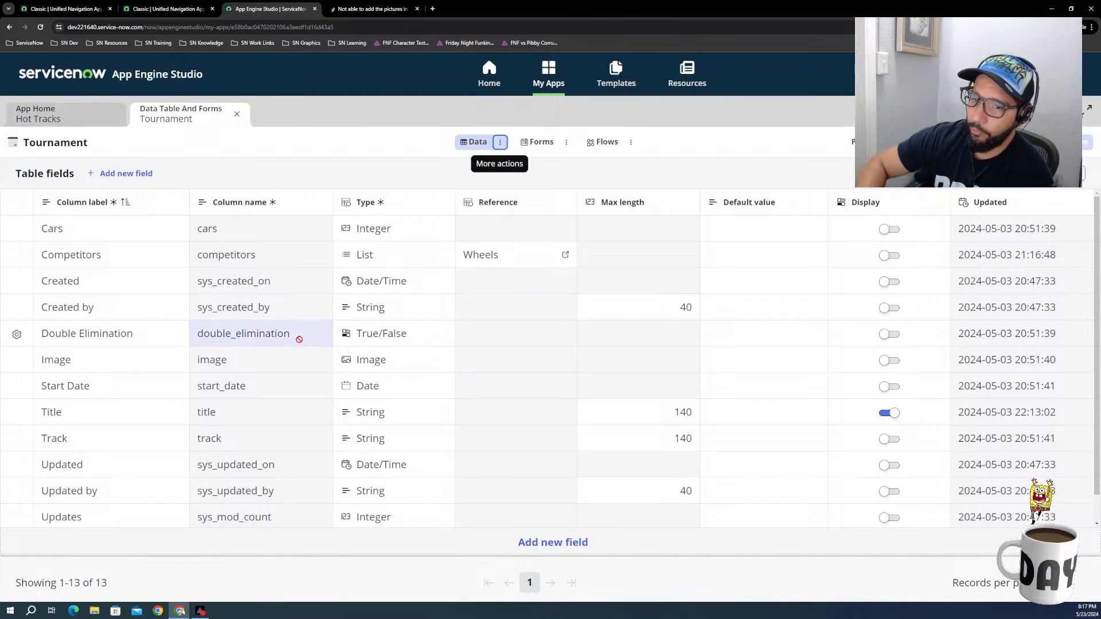
Step: Preview the Tournament table's records and start a new Tournament record
left_click(1034, 142)
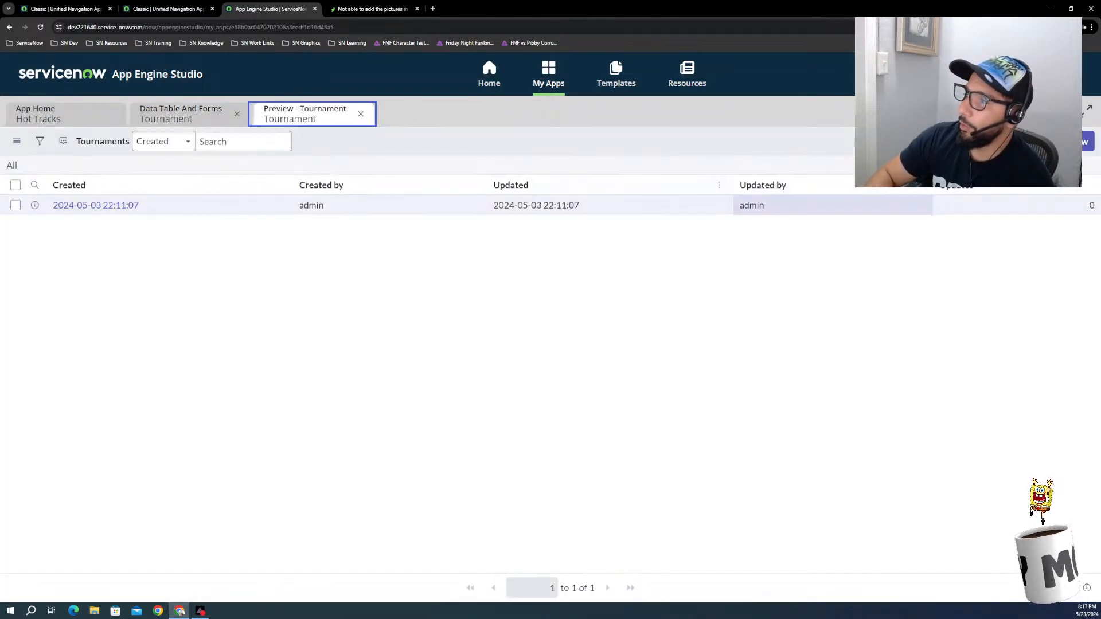
left_click(1084, 142)
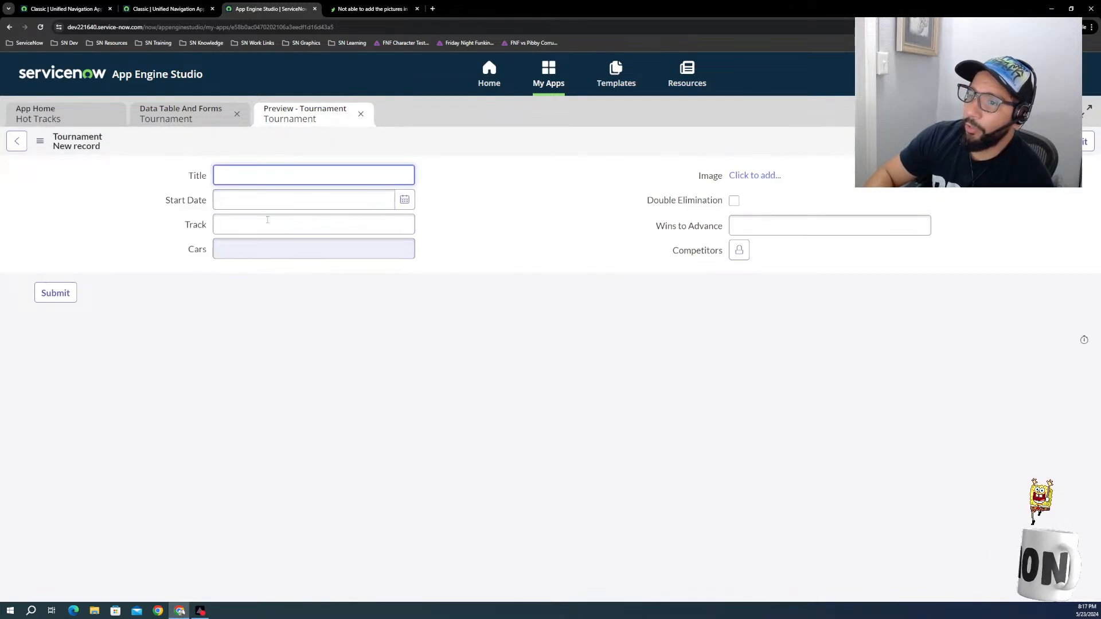
left_click(295, 222)
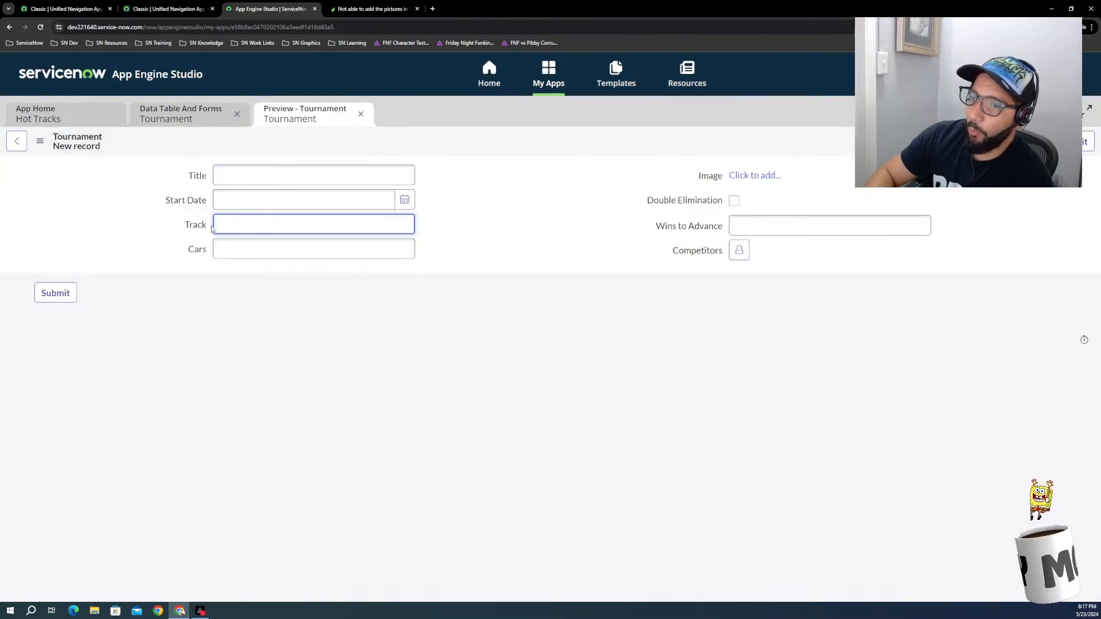
left_click_drag(211, 228, 181, 227)
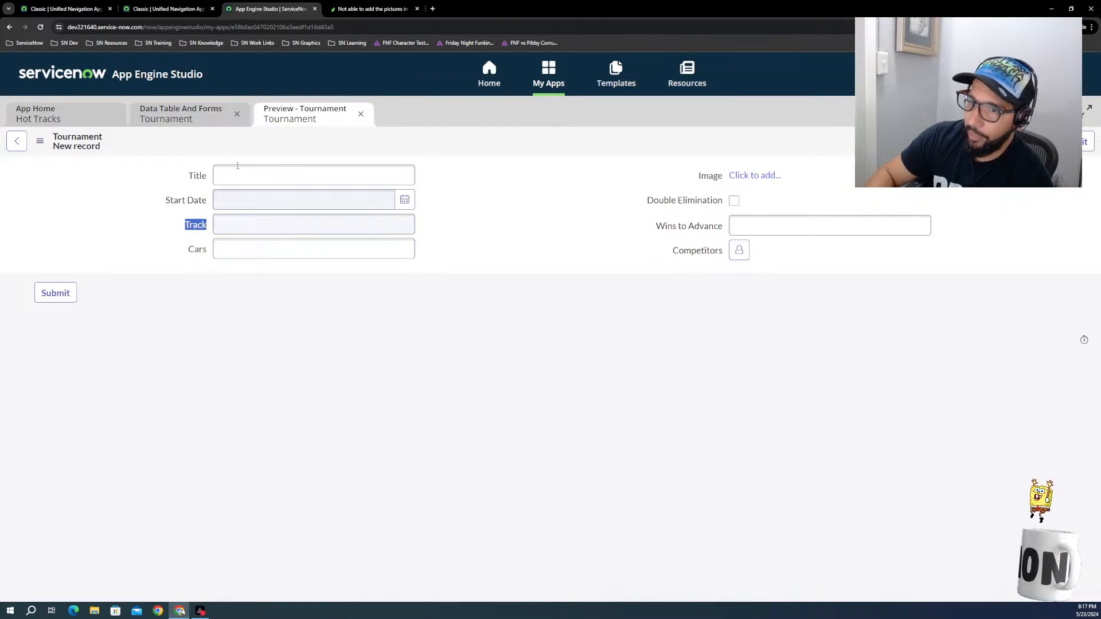
left_click(239, 223)
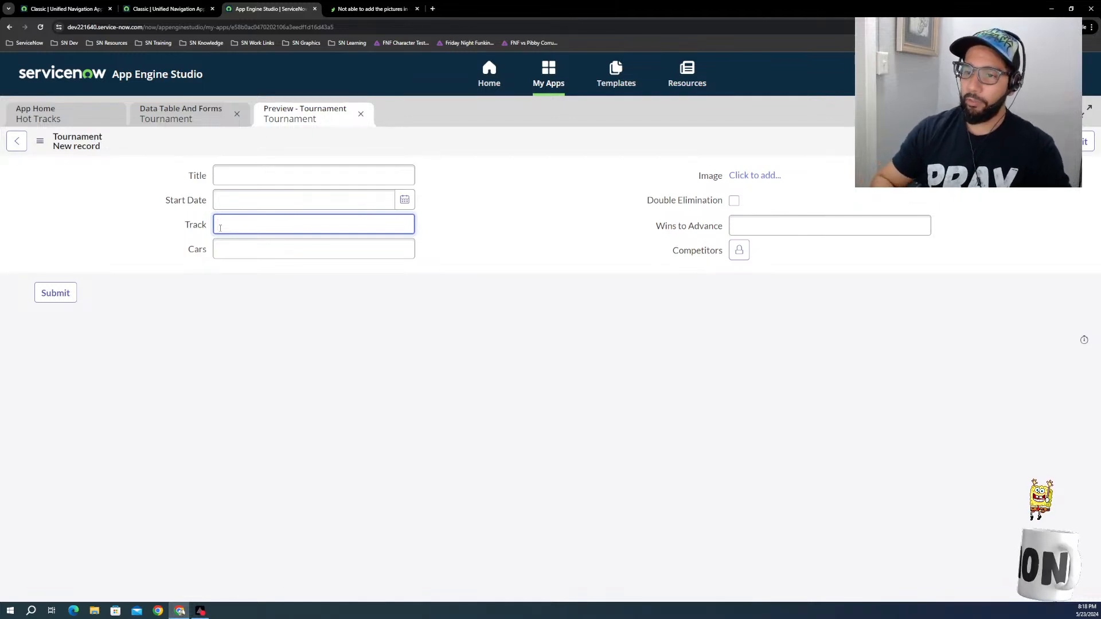
Step: Enter Cereal Bowl #3 as the title of the new Tournament record
left_click(260, 170)
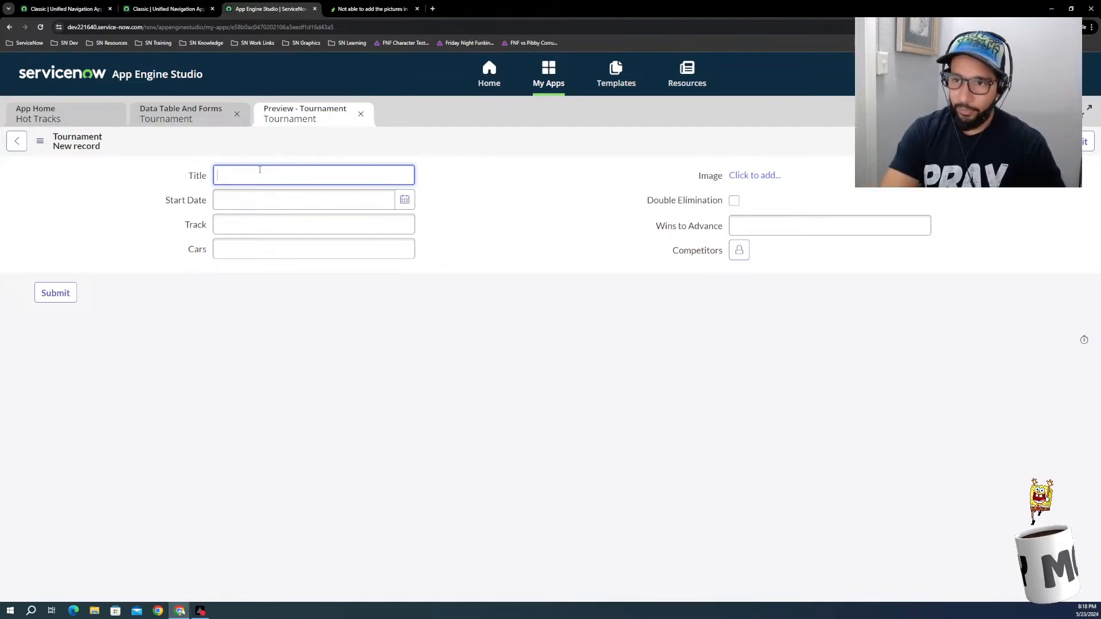
type("T")
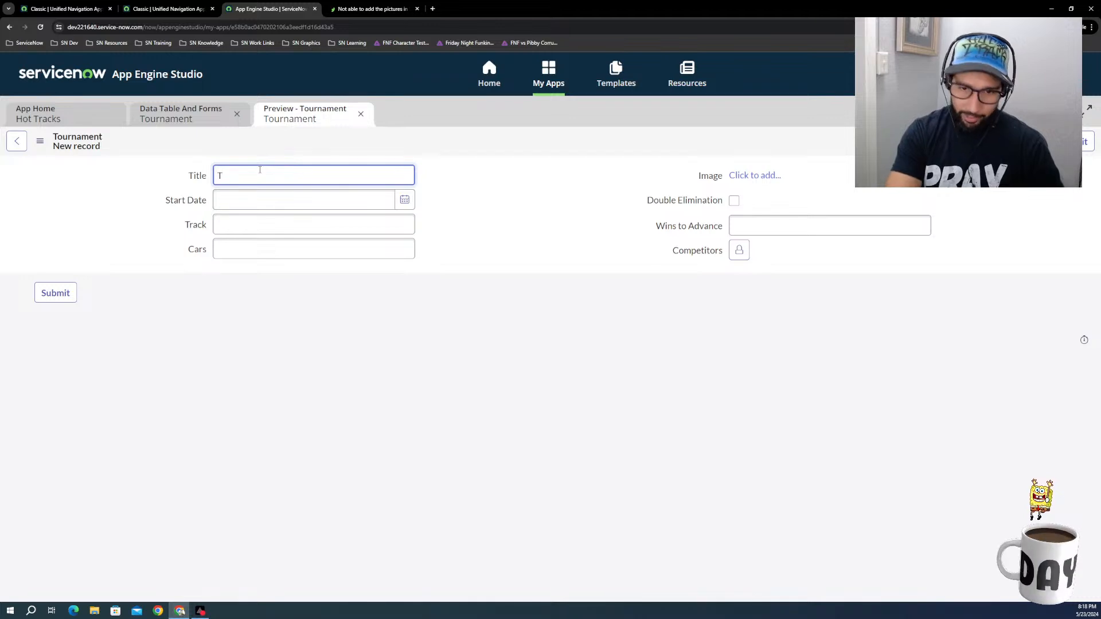
key("BackSpace")
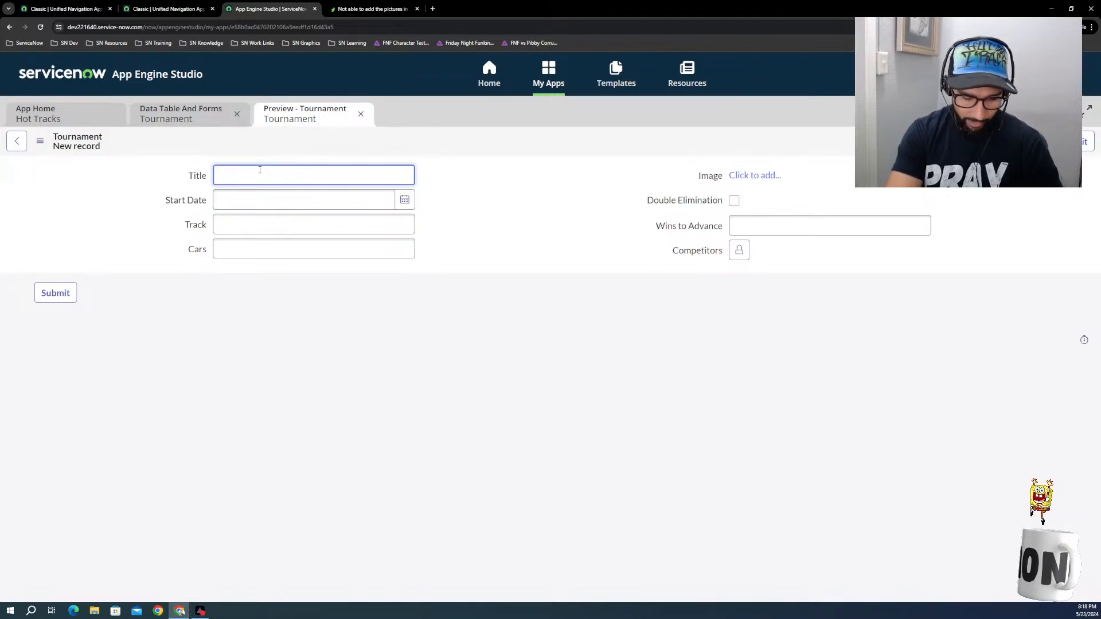
type("Cere")
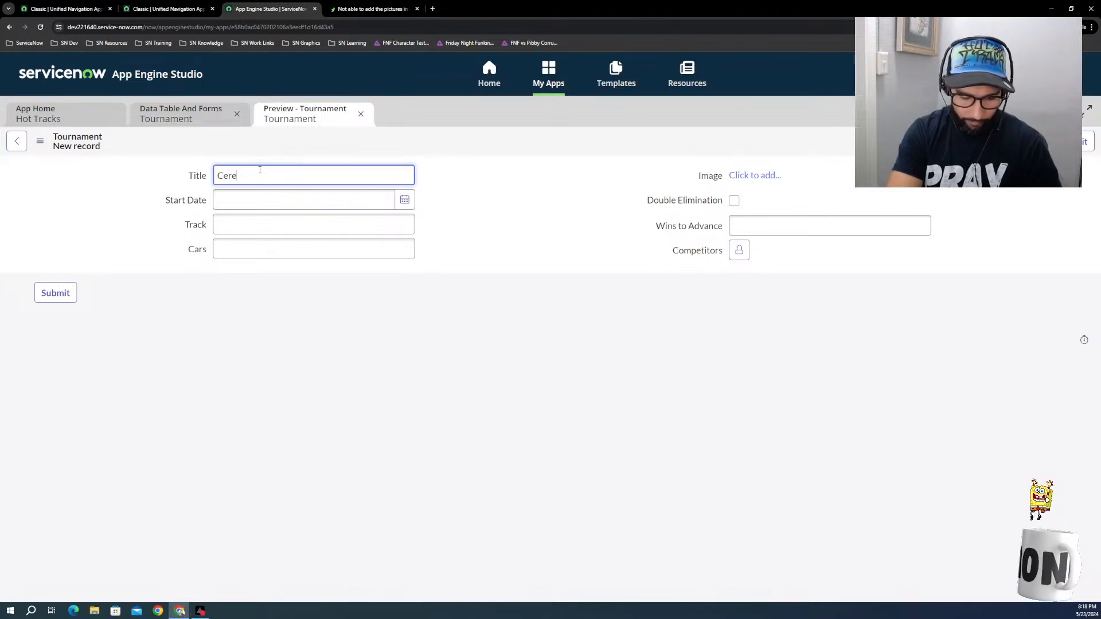
type("al Bowl #3")
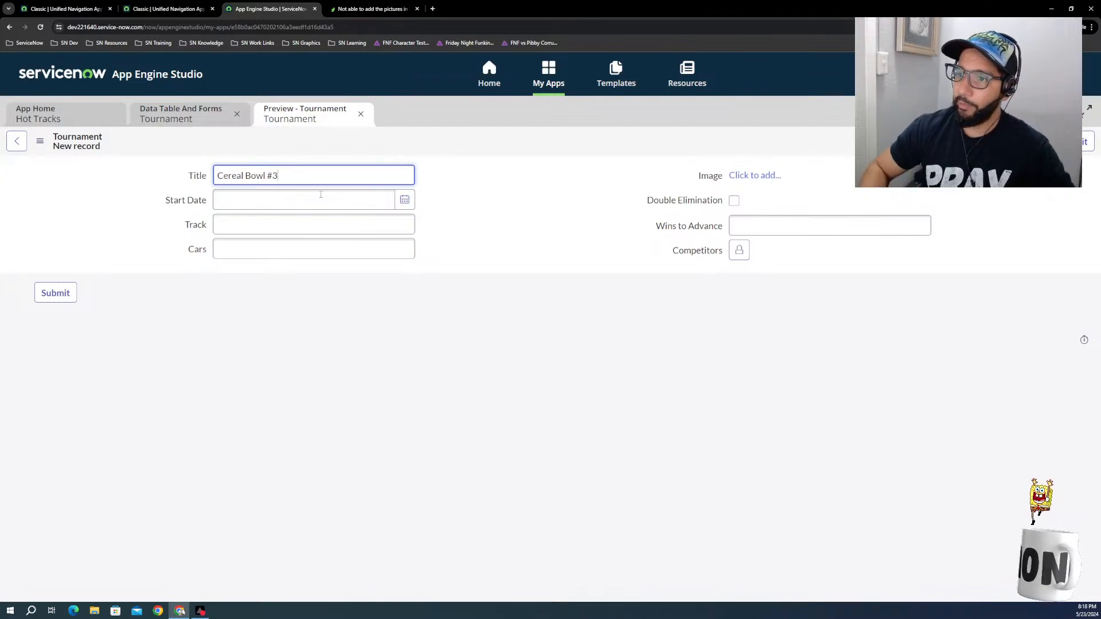
Step: Move Cereal Bowl #3 from the title to the Track field and title the new record Drag Race Tournament
triple_click(280, 175)
key("ctrl+c")
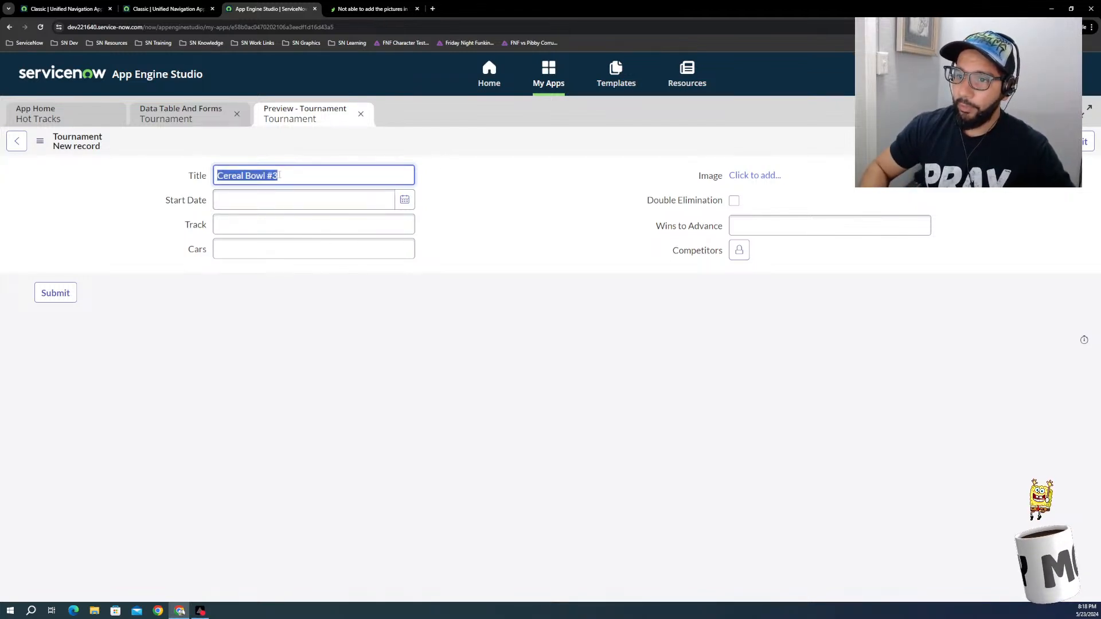
key("BackSpace")
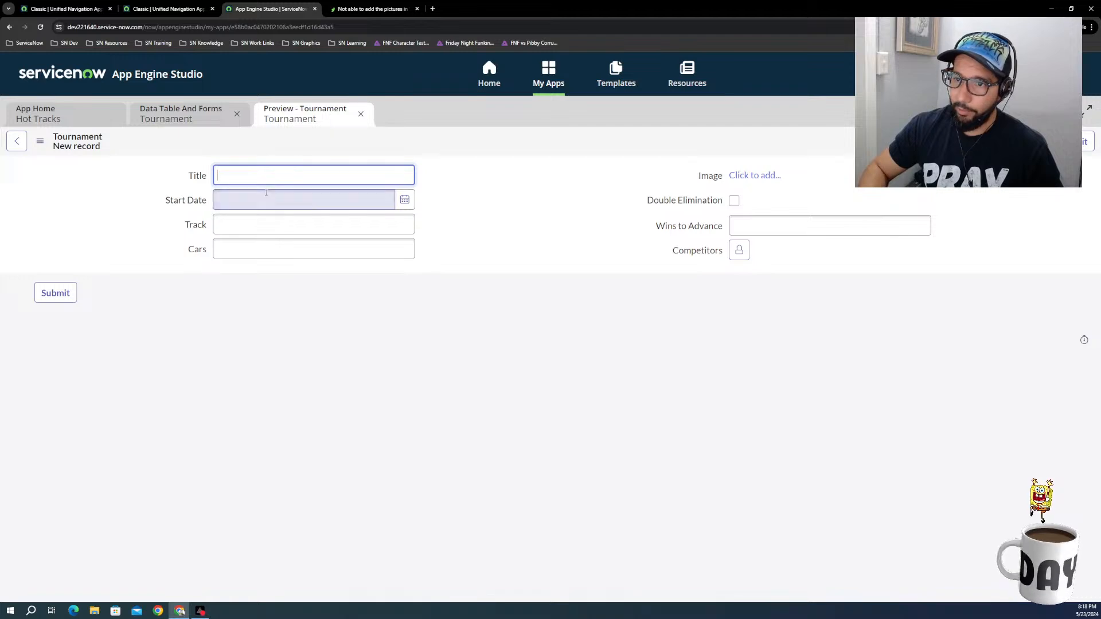
left_click(241, 218)
key("ctrl+v")
left_click(242, 175)
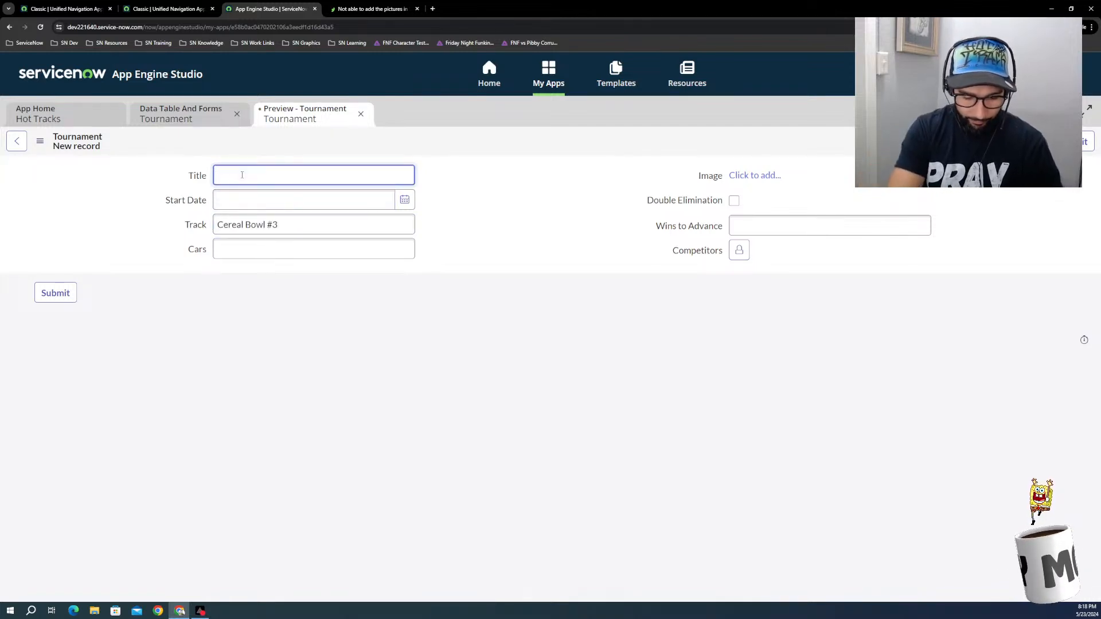
type("Dr")
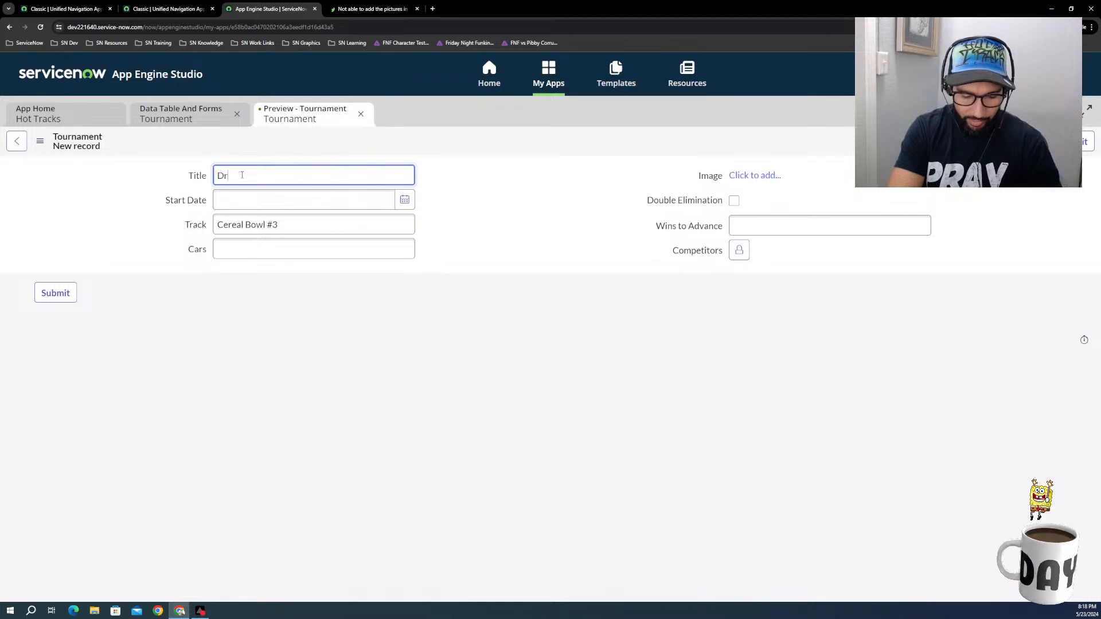
type("ag Race ")
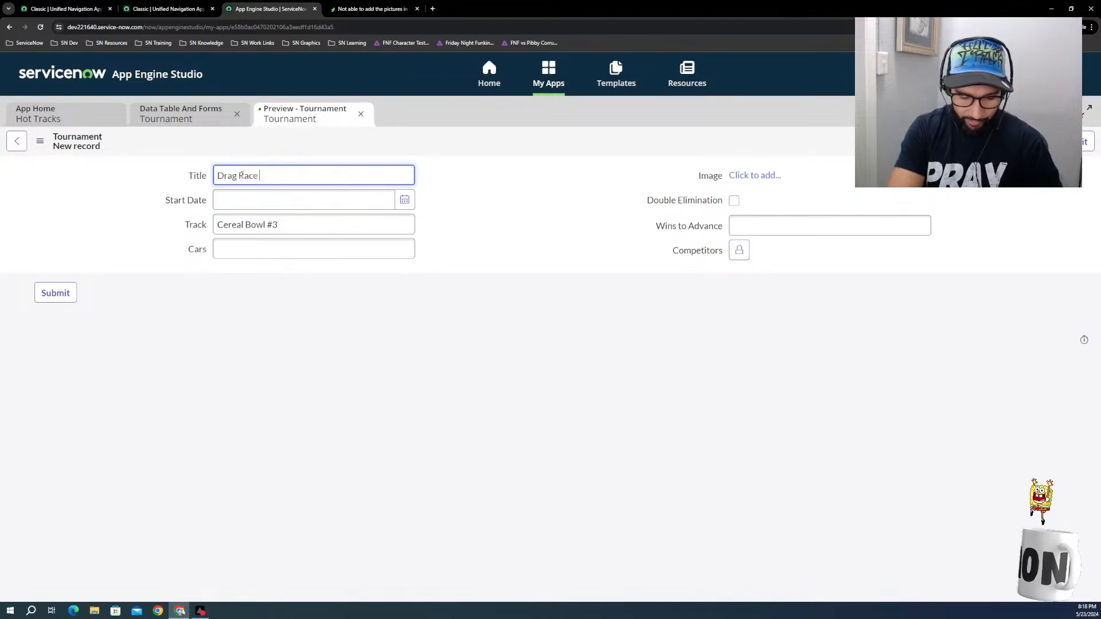
type("Tournament")
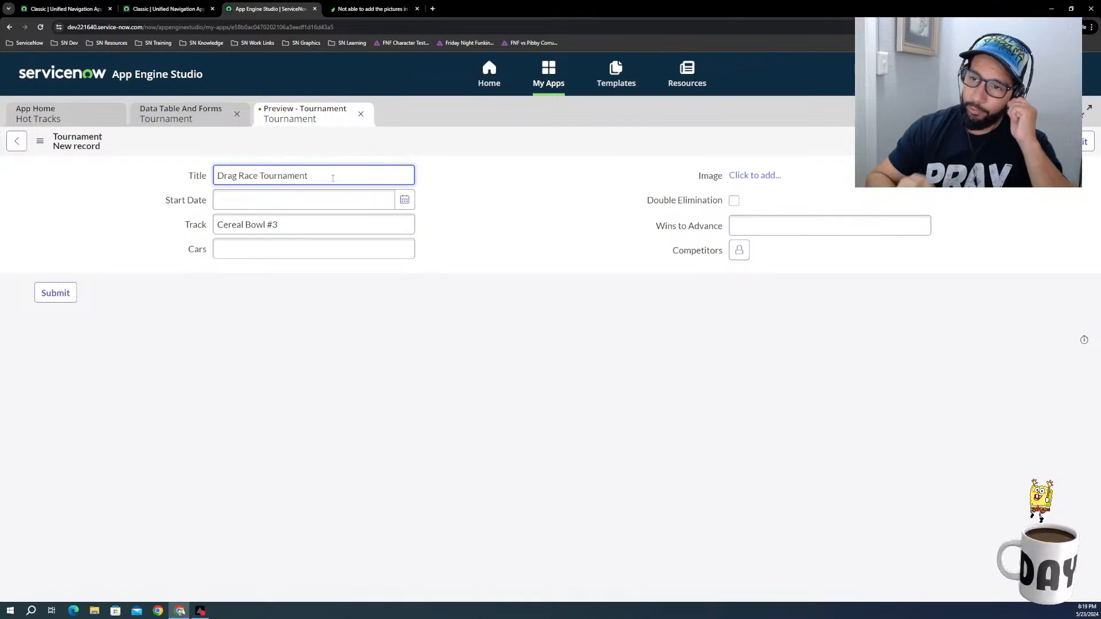
Step: Set the tournament's start date to 2024-05-24 and the number of cars to 32
left_click(405, 200)
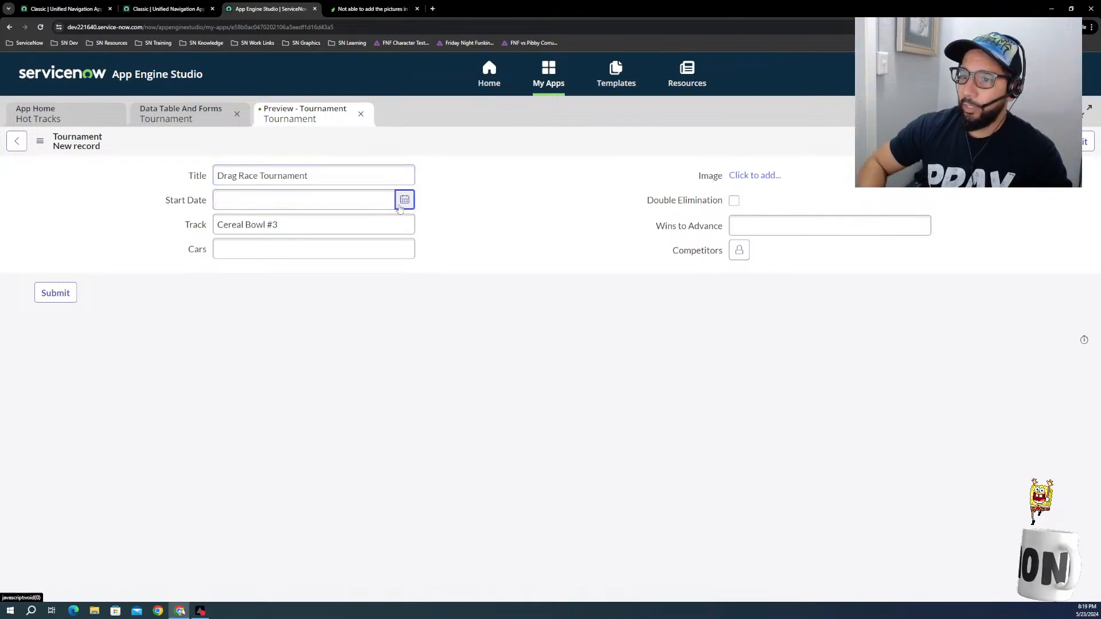
left_click(354, 305)
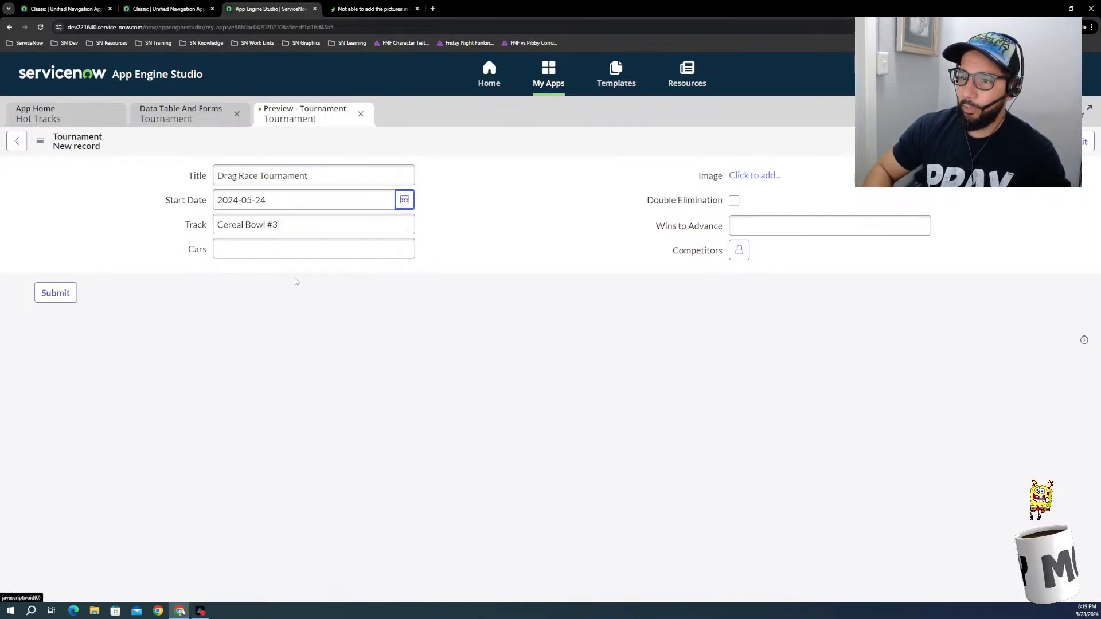
left_click(258, 248)
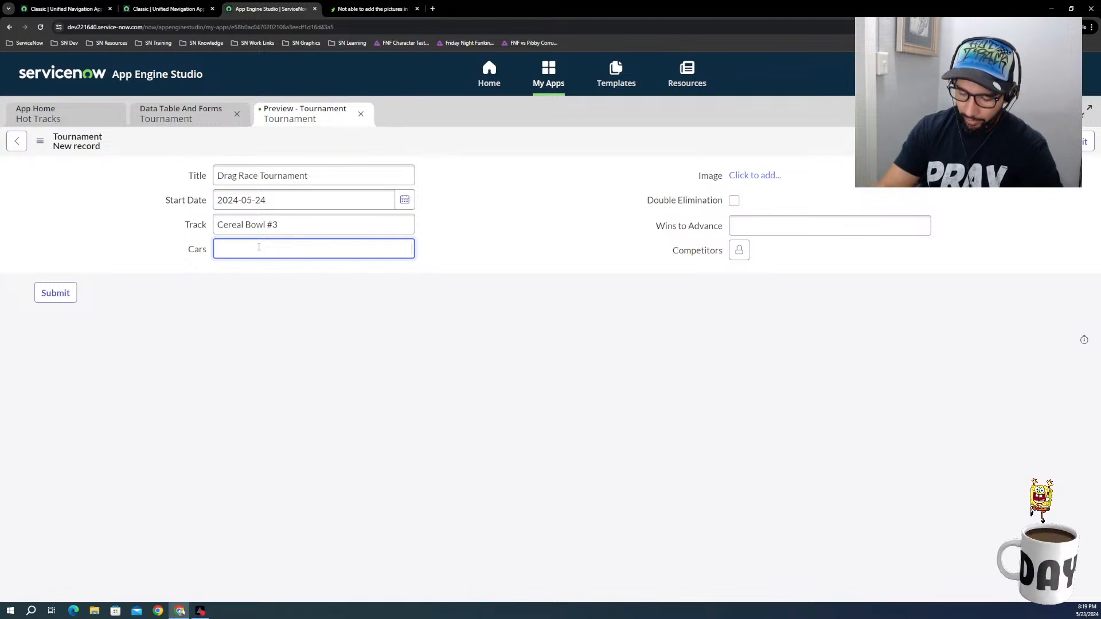
type("32")
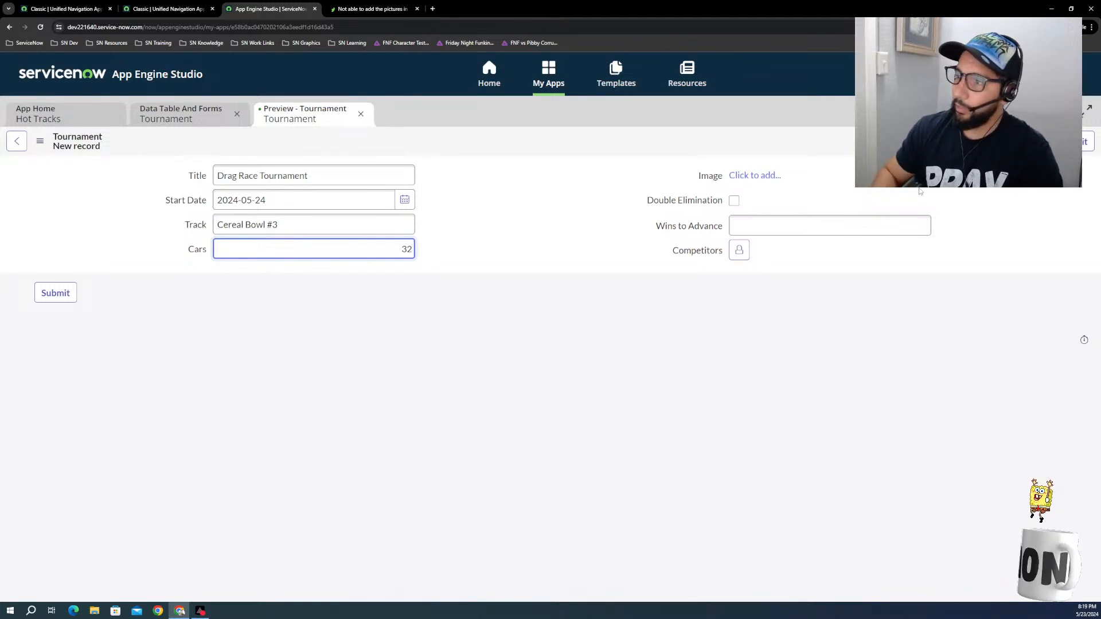
Step: Enable Double Elimination and set Wins to Advance to 2
left_click(734, 200)
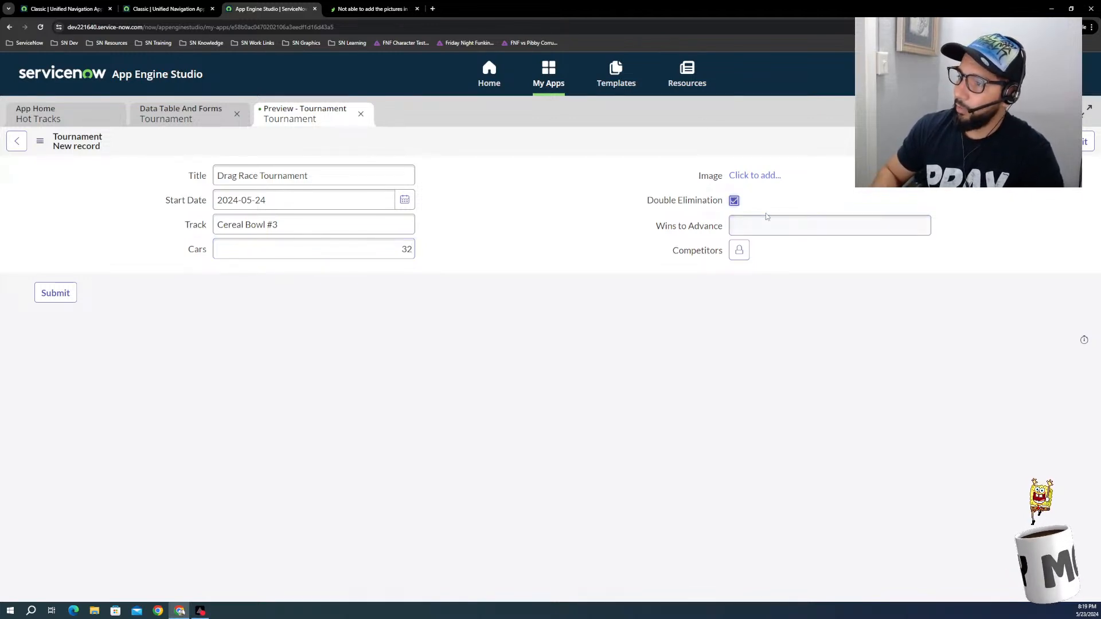
left_click(777, 229)
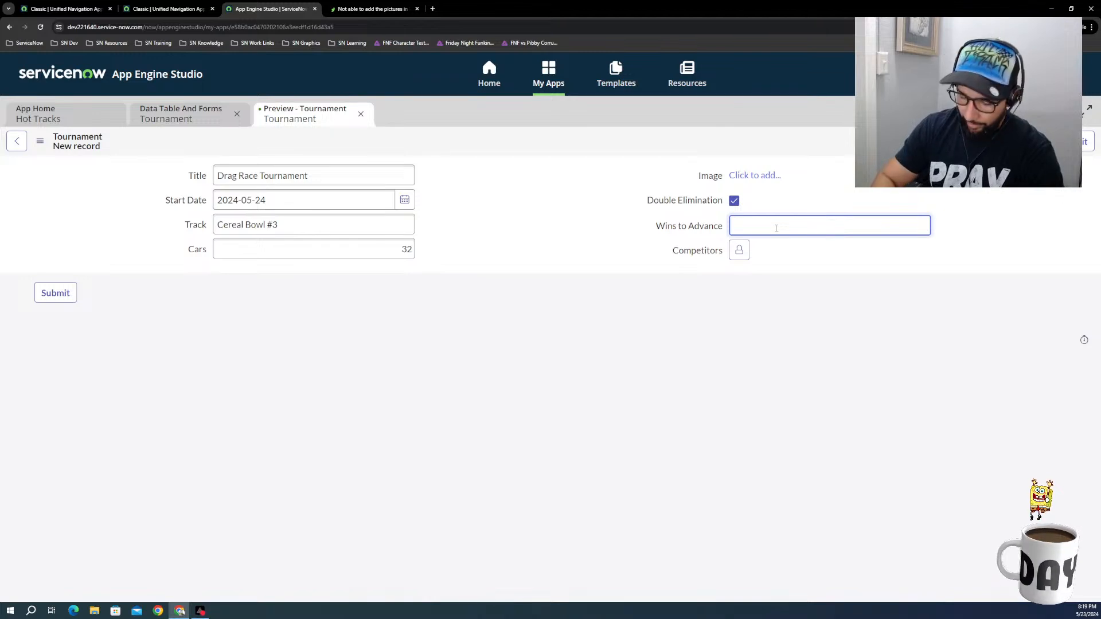
type("2")
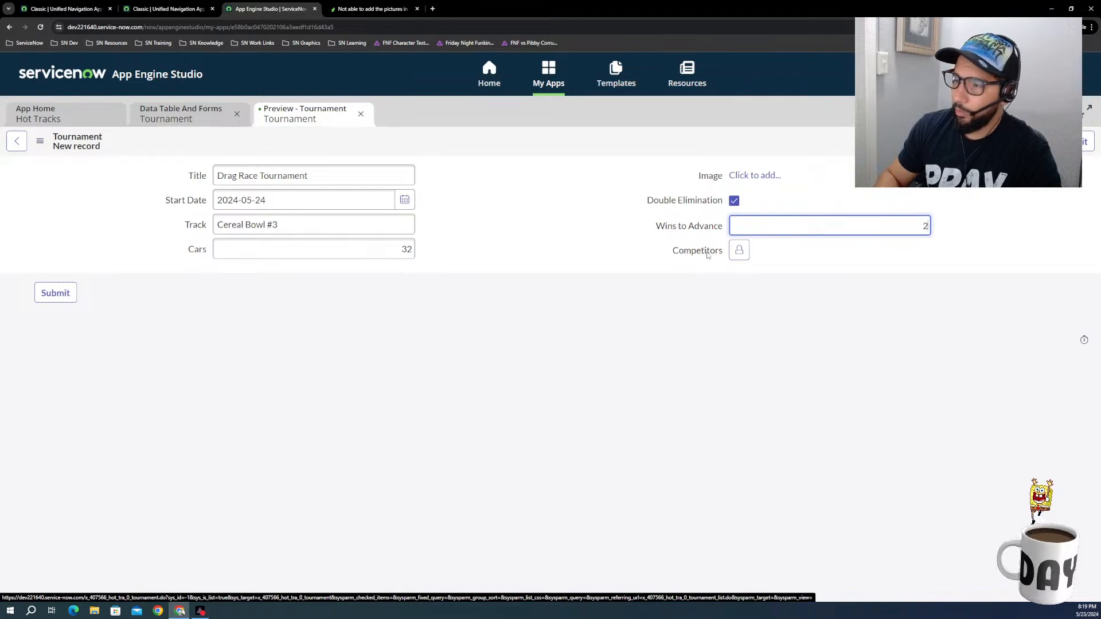
Step: Add the Wheels records WHE0001002, WHE0001004, WHE0001007 and WHE0001011 as the tournament's competitors
left_click(740, 250)
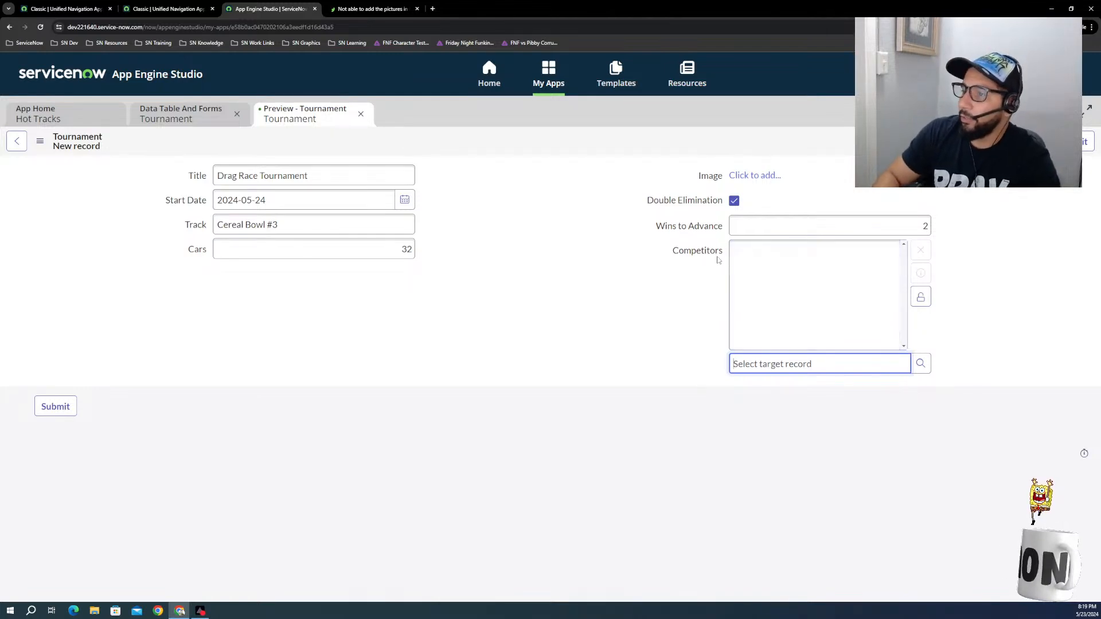
left_click(926, 372)
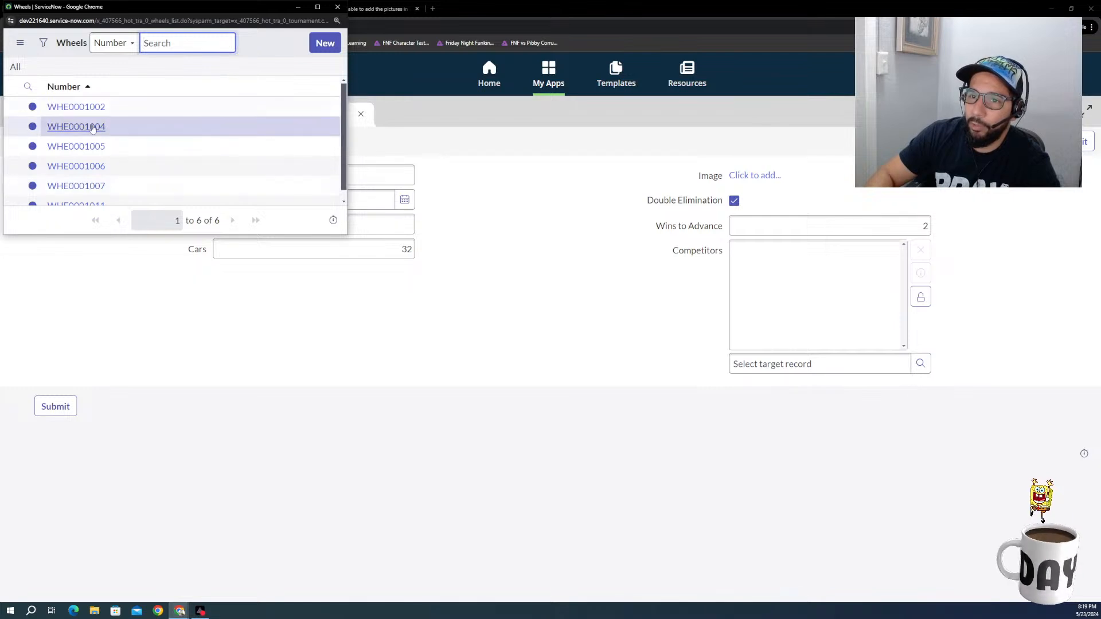
left_click(75, 107)
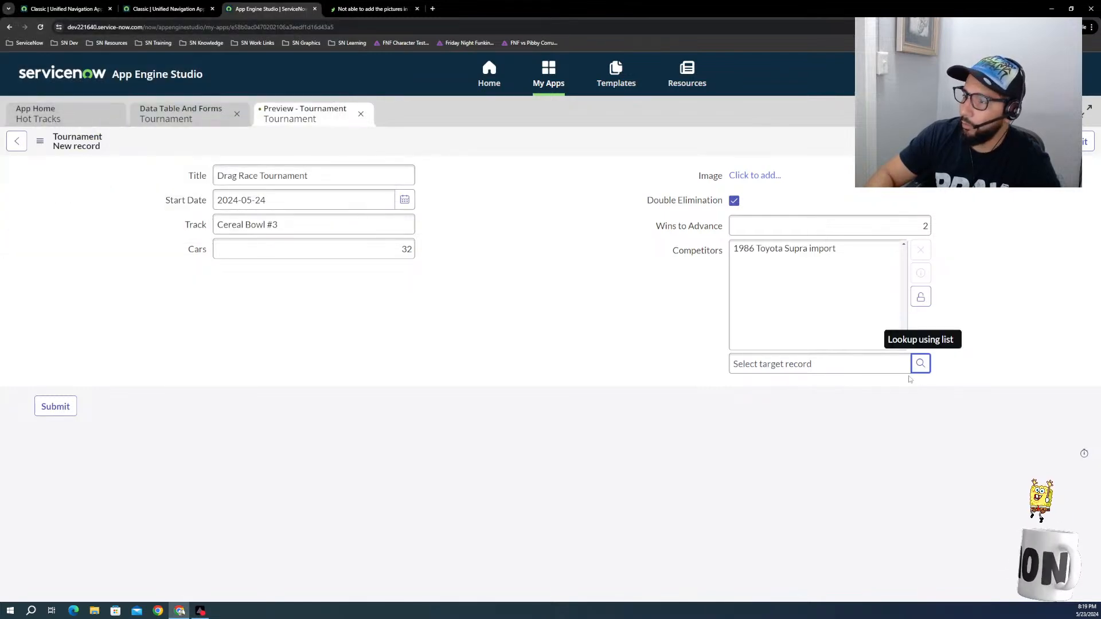
left_click(920, 366)
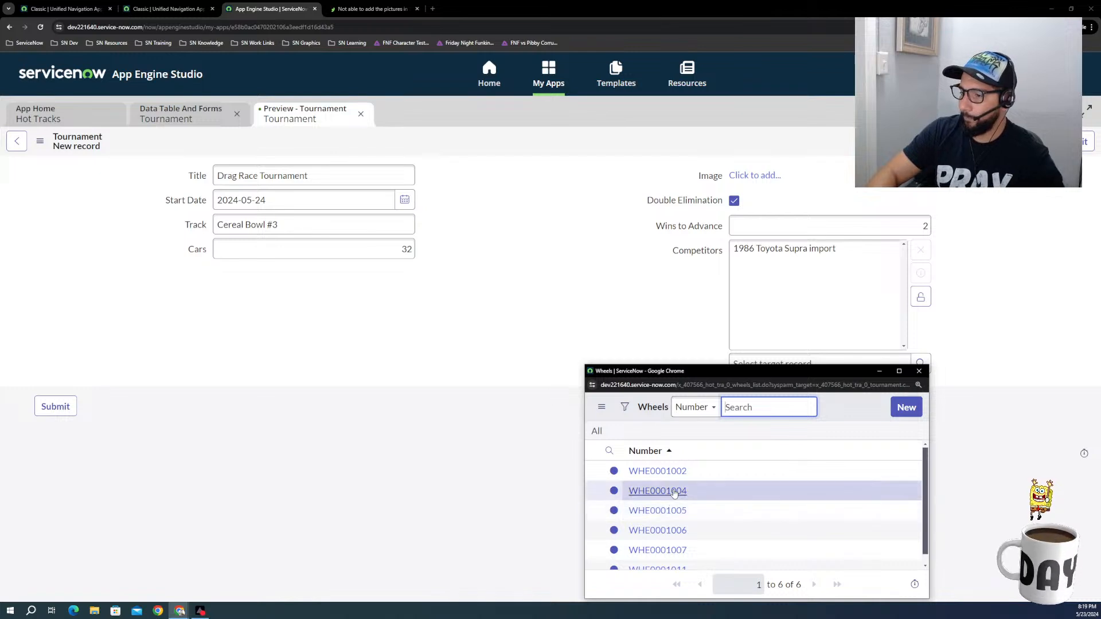
left_click(660, 491)
left_click(923, 373)
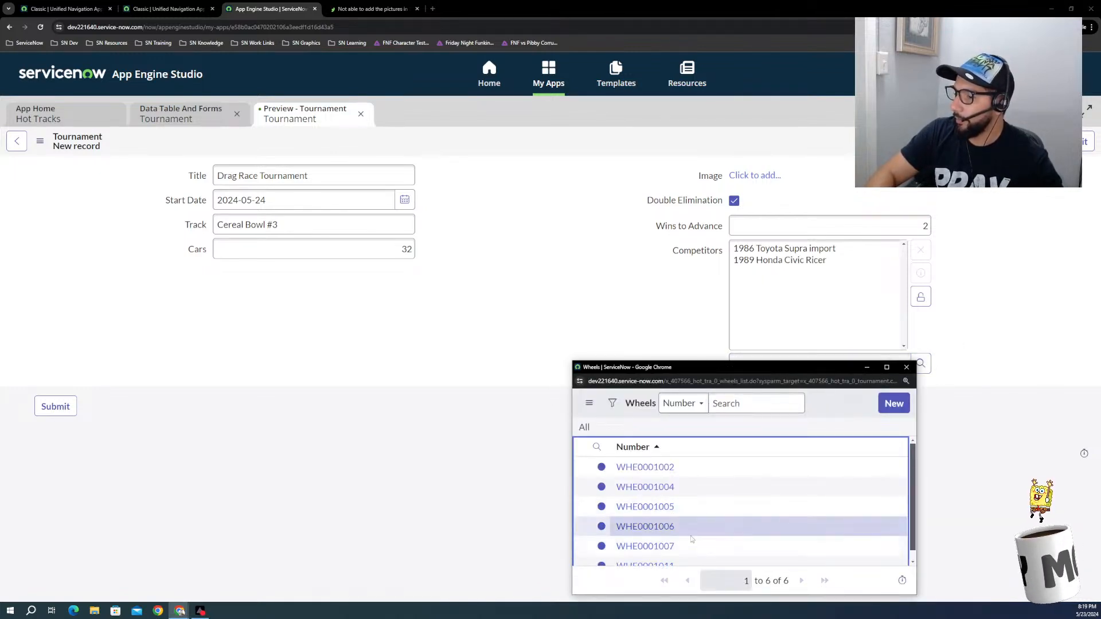
left_click(660, 546)
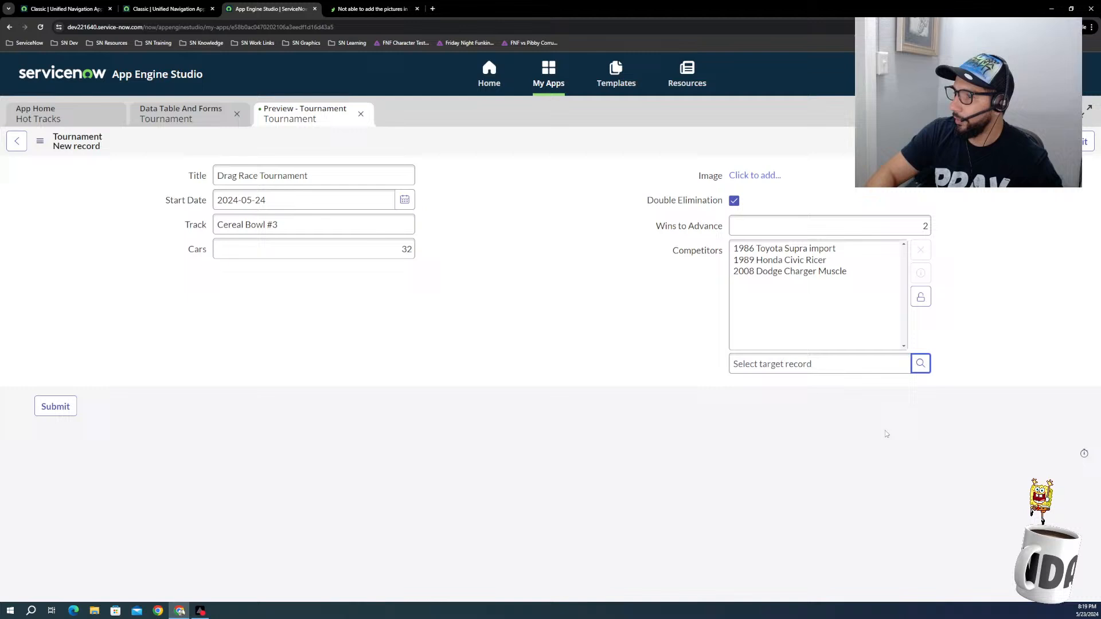
left_click(921, 364)
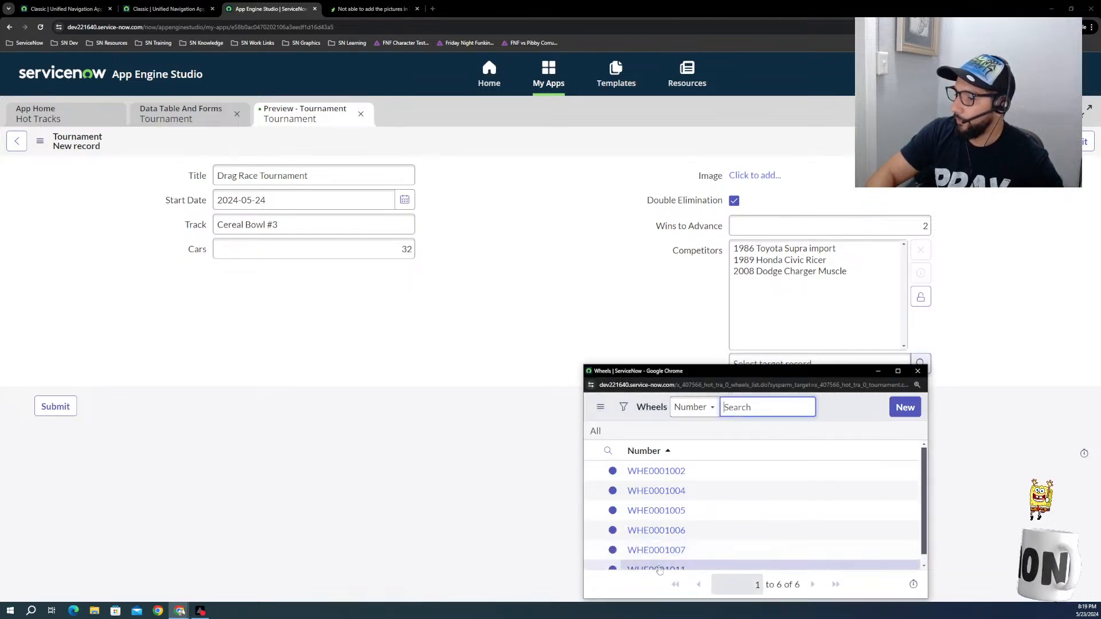
left_click(654, 570)
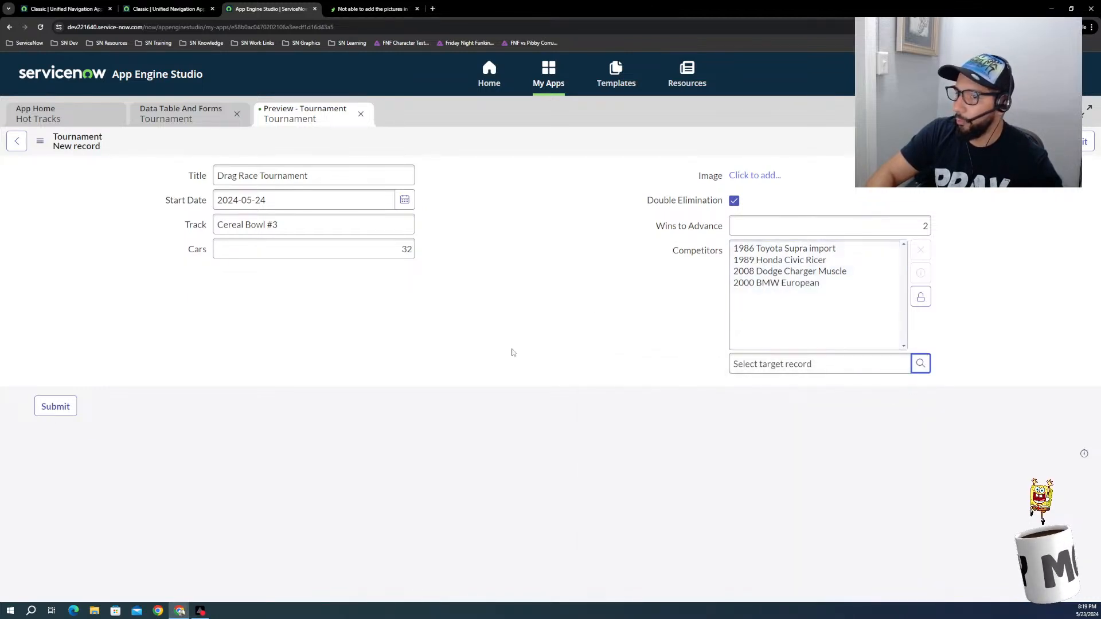
Step: Set the number of cars to 4 and submit the Tournament record
left_click_drag(399, 251, 520, 263)
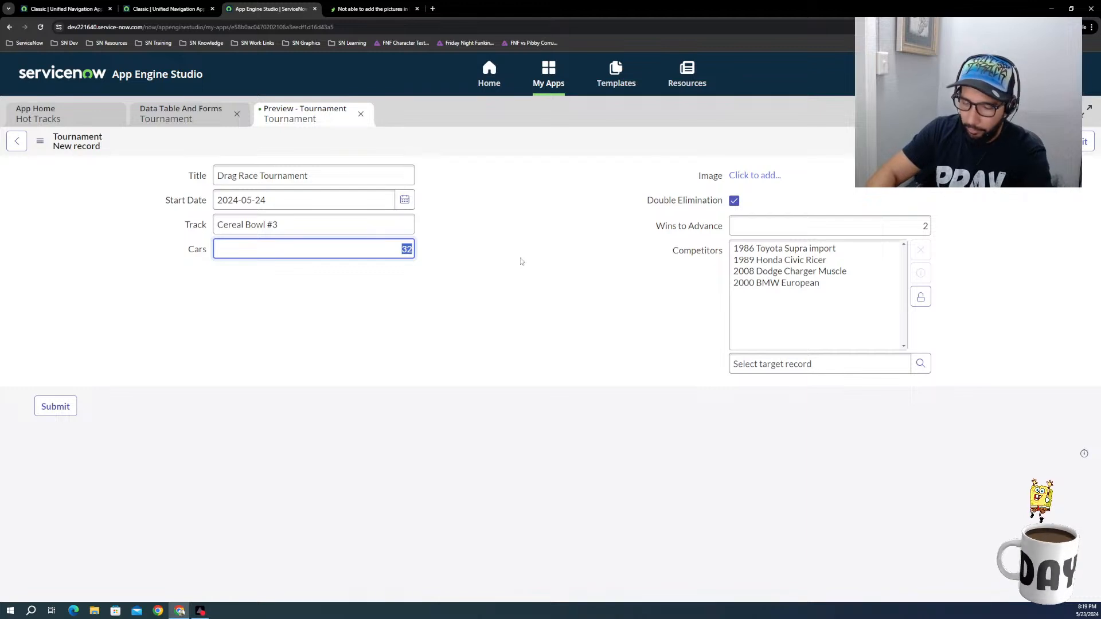
type("4")
left_click(832, 225)
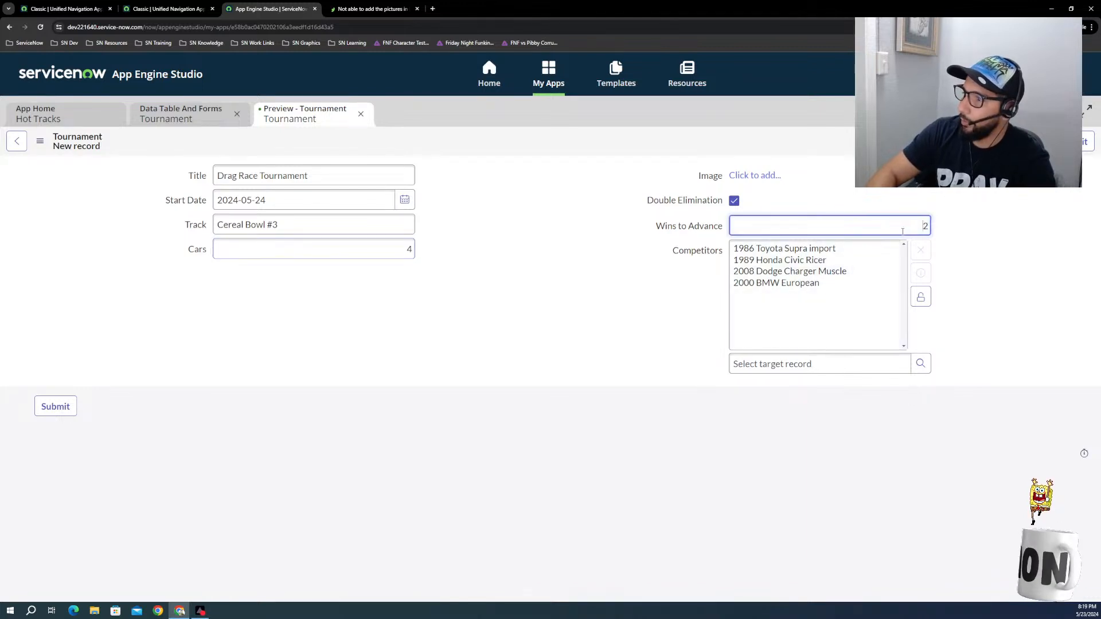
left_click(631, 367)
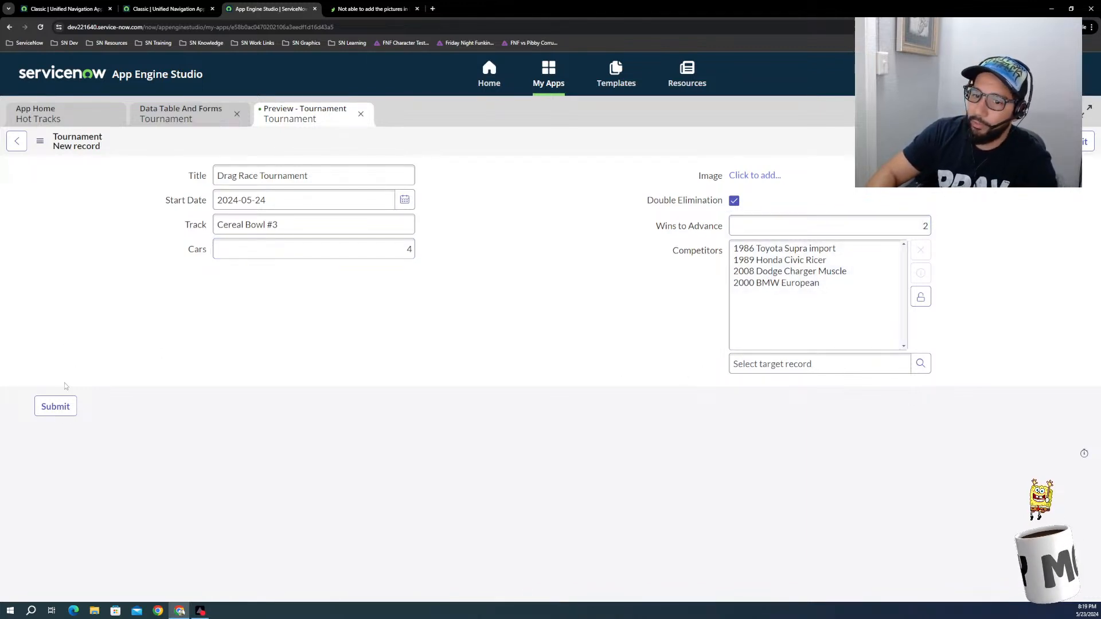
left_click(61, 407)
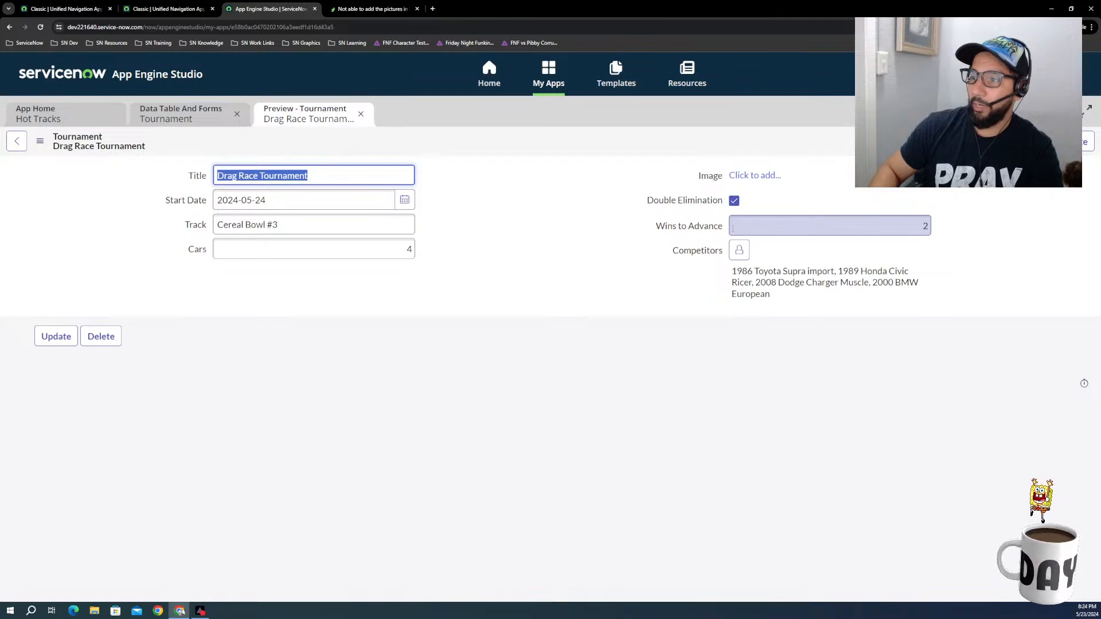
Step: Return to the Hot Tracks overview and open the Create Tournament flow from its logic and automation components
left_click(762, 227)
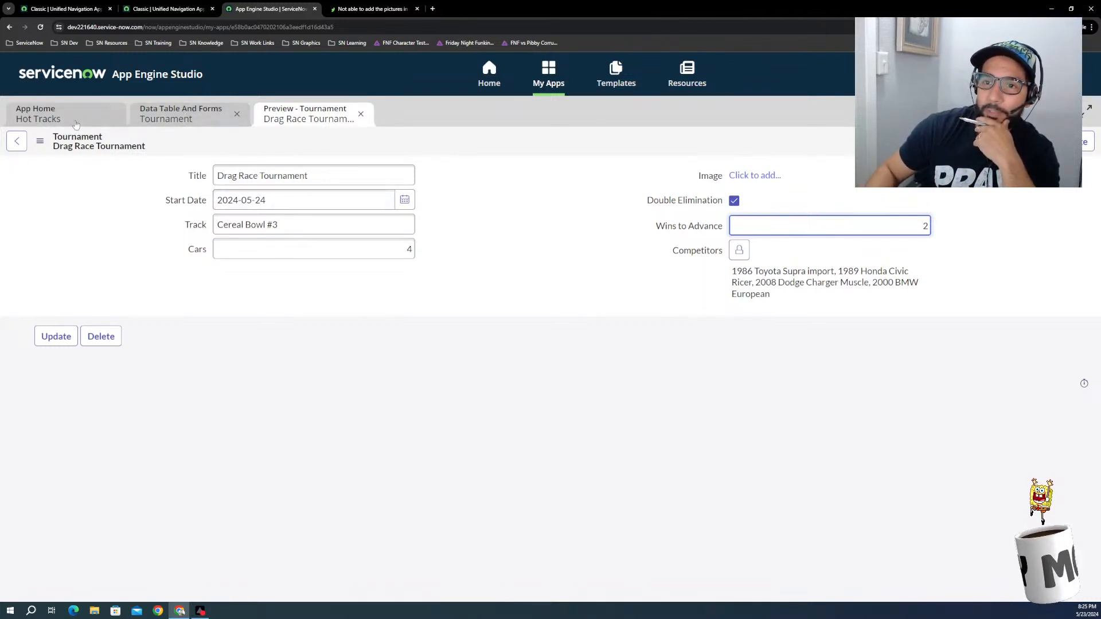
left_click(46, 114)
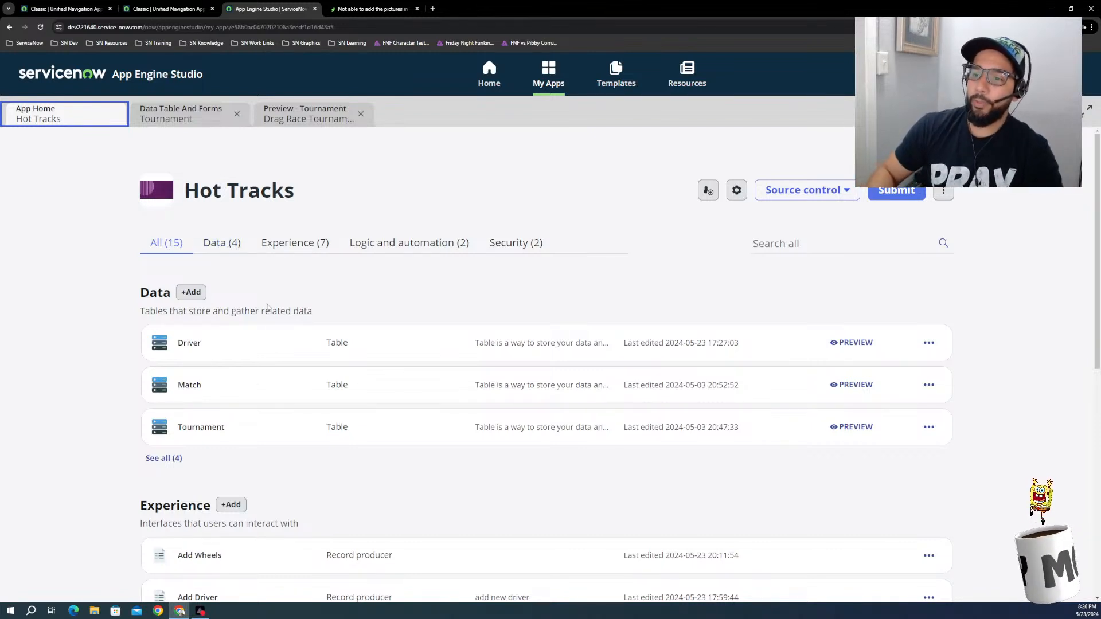
left_click(204, 118)
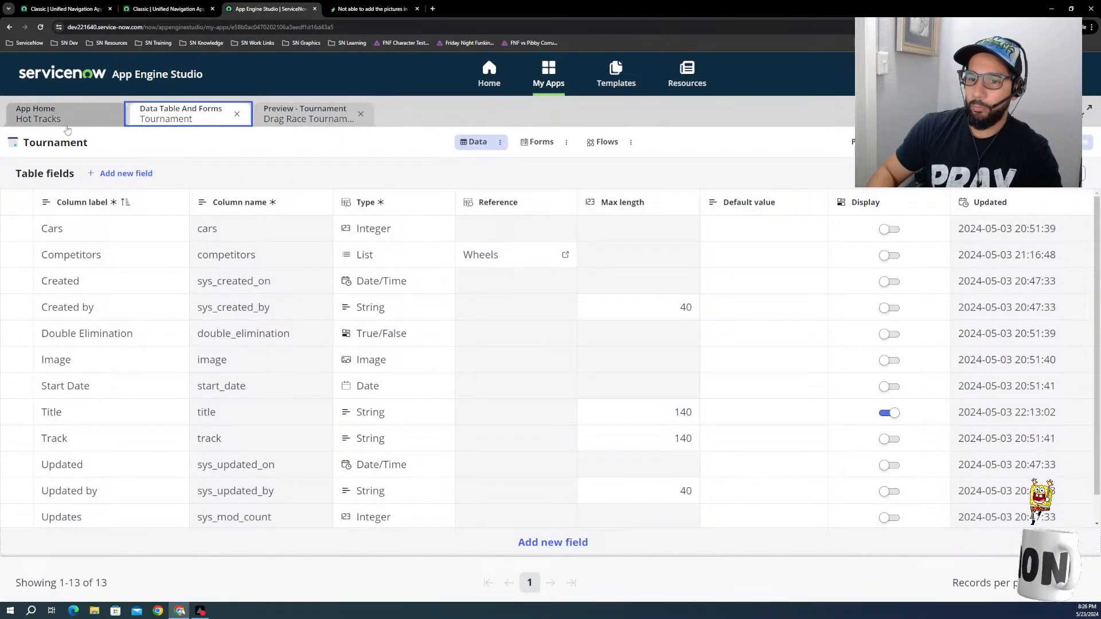
left_click(49, 115)
left_click(372, 243)
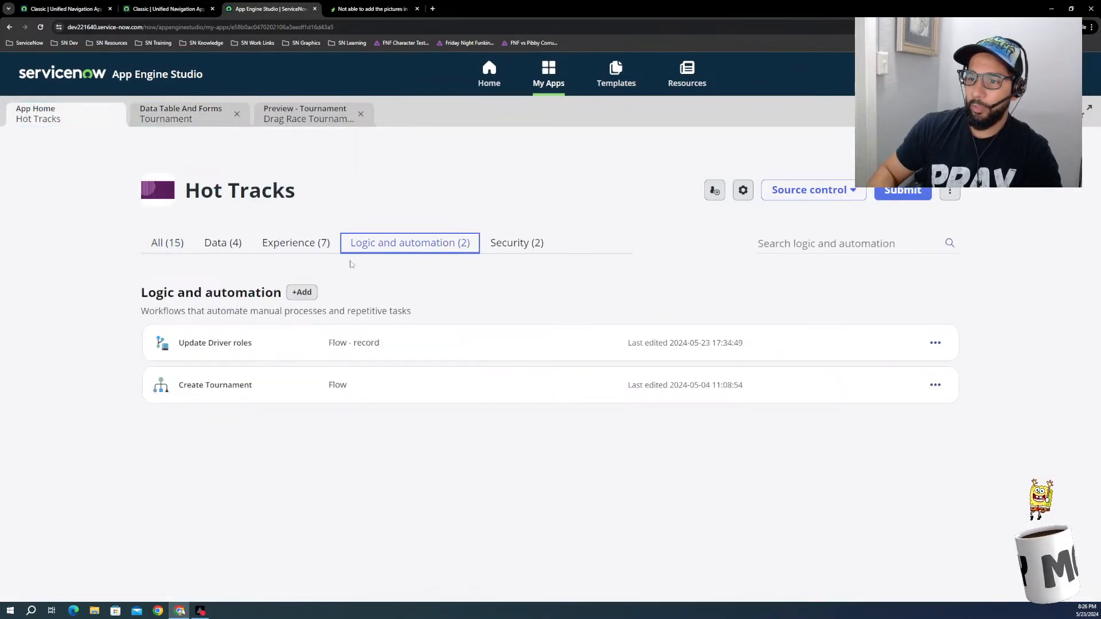
left_click(210, 389)
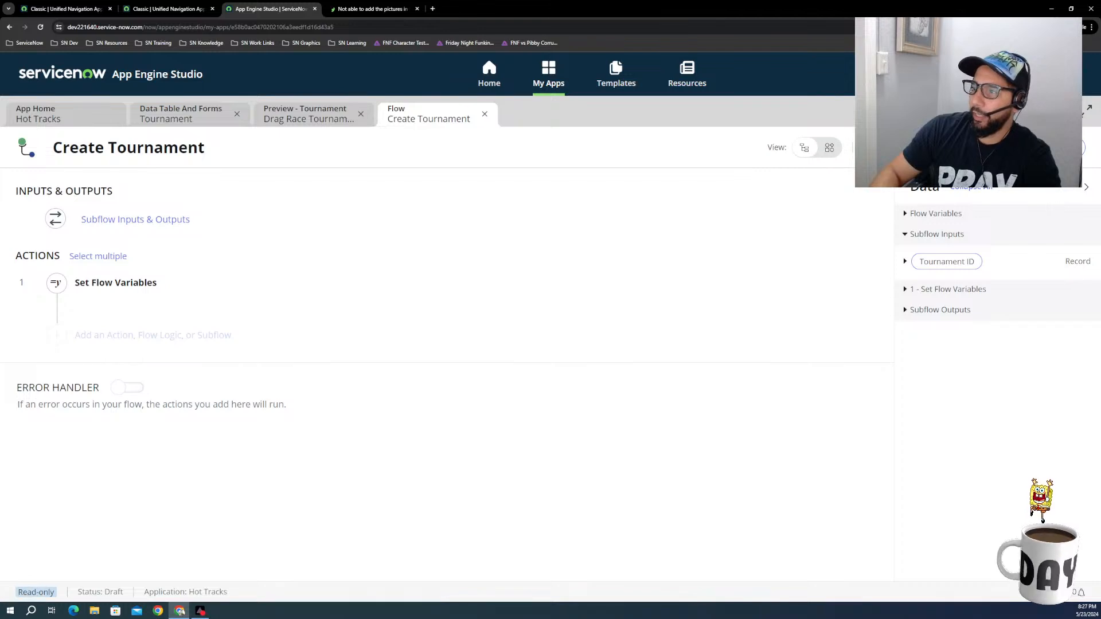
Step: Make the Create Tournament subflow editable, check its Tournament ID input and type, and expand the Set Flow Variables action
left_click(935, 148)
left_click(145, 221)
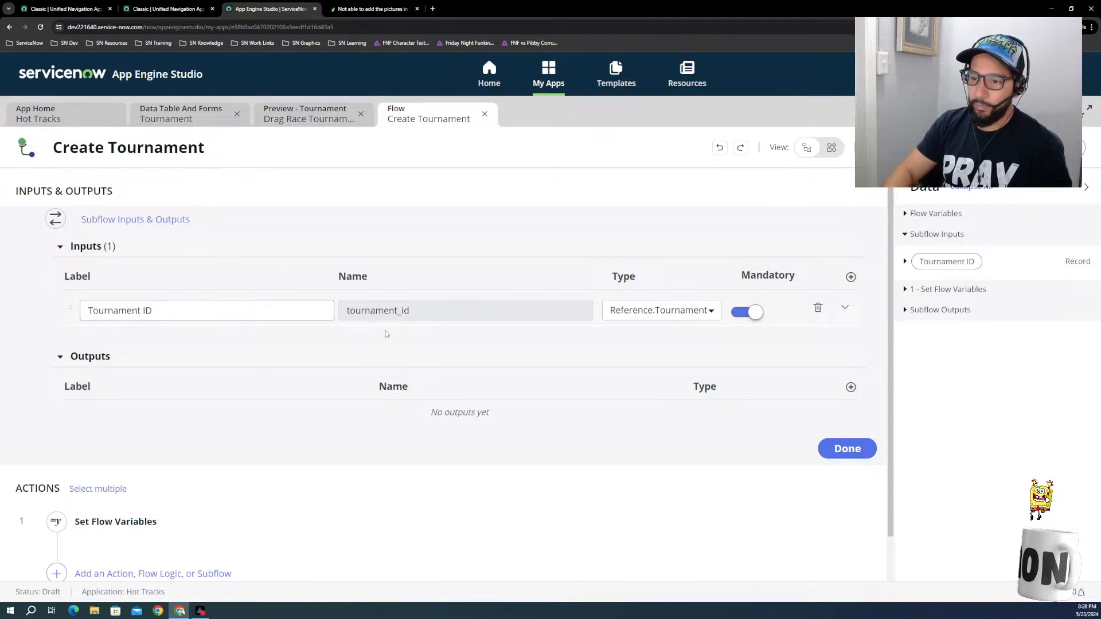
left_click(662, 313)
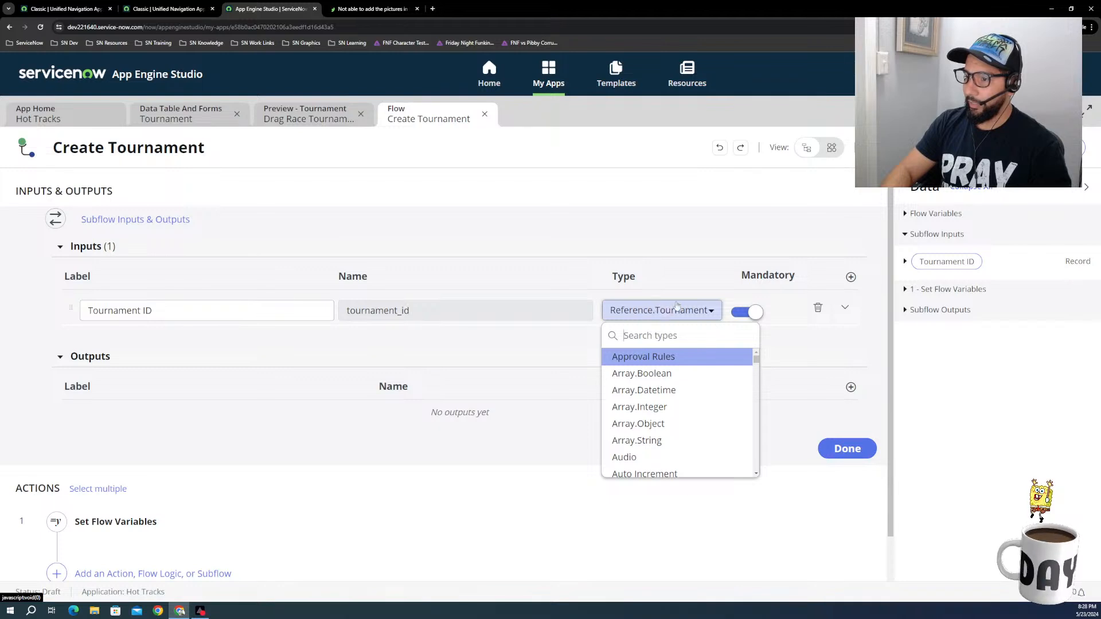
key("Escape")
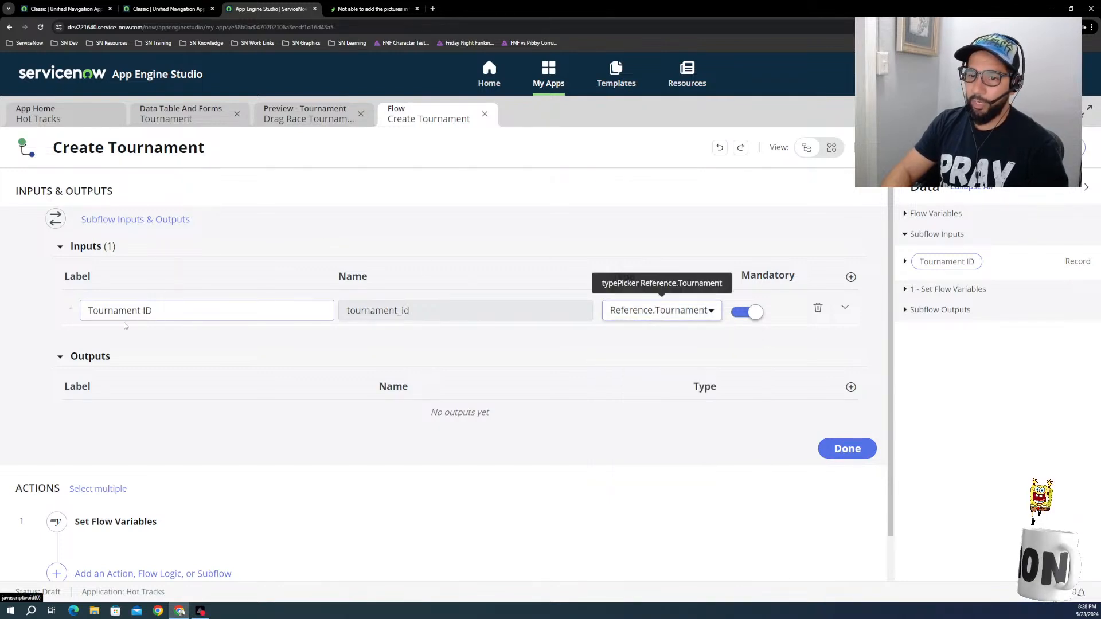
scroll(173, 487, "down", 1)
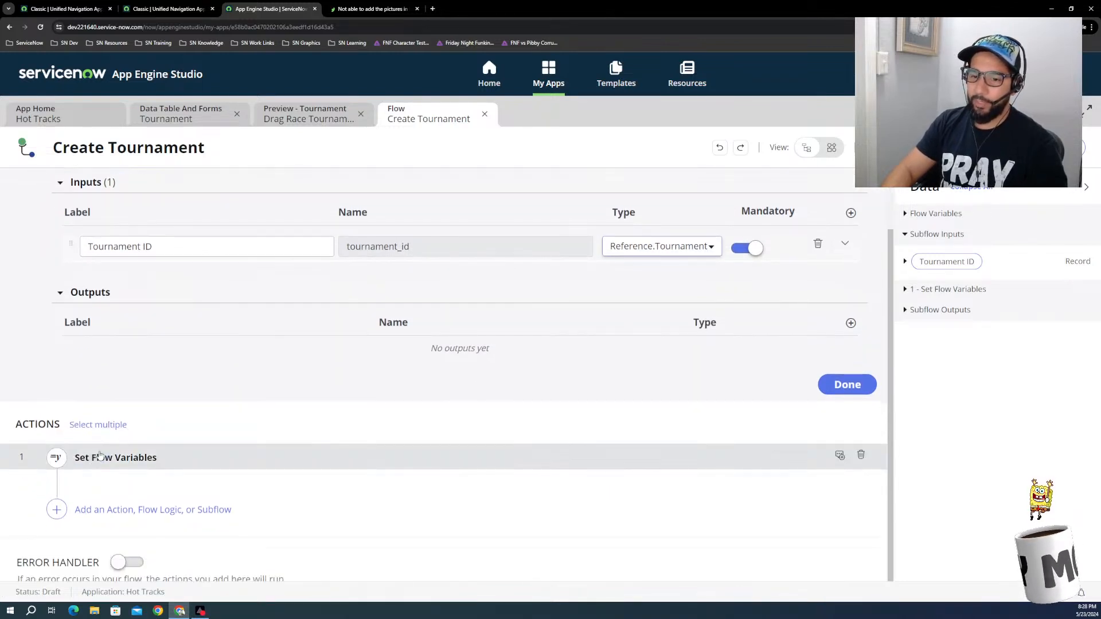
left_click(117, 457)
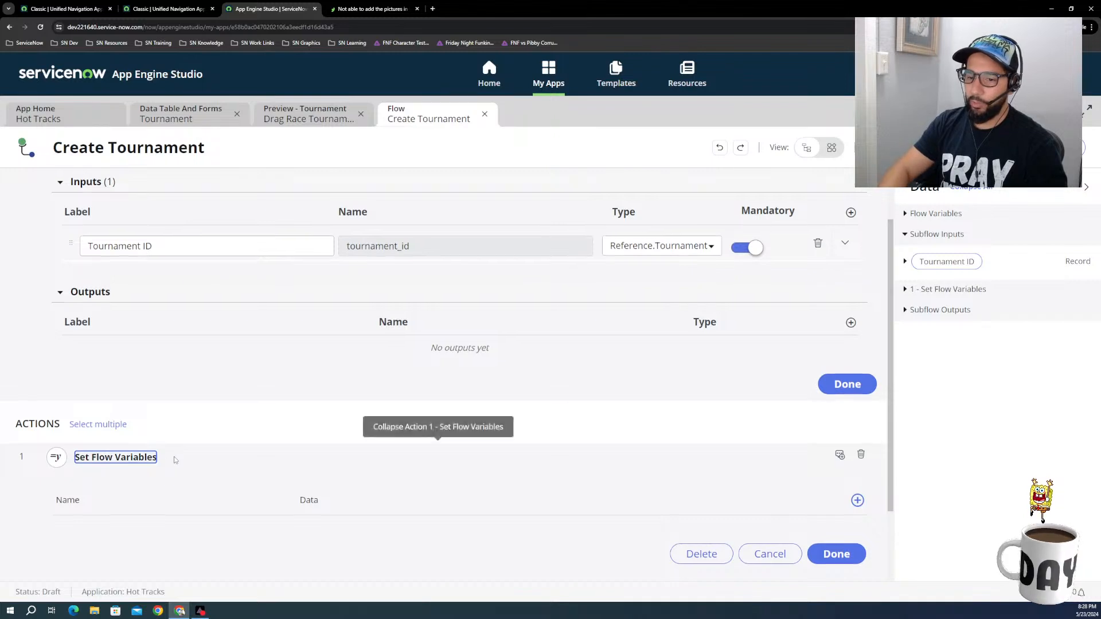
Step: Review the subflow's inputs, outputs and Set Flow Variables action, and close that action without changing it
scroll(174, 457, "down", 2)
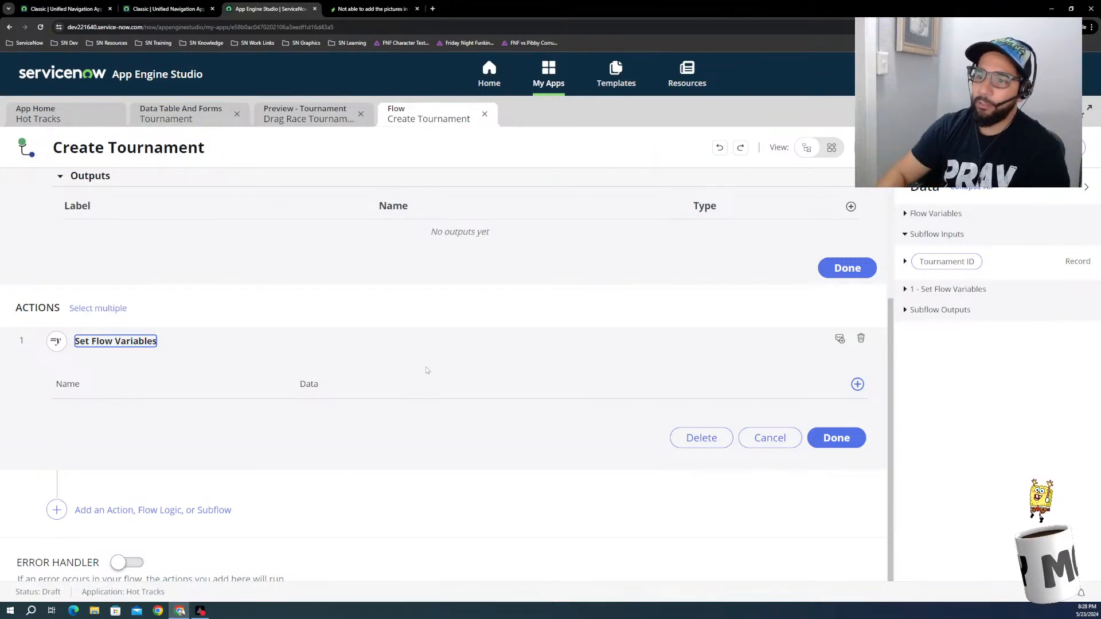
scroll(460, 353, "up", 3)
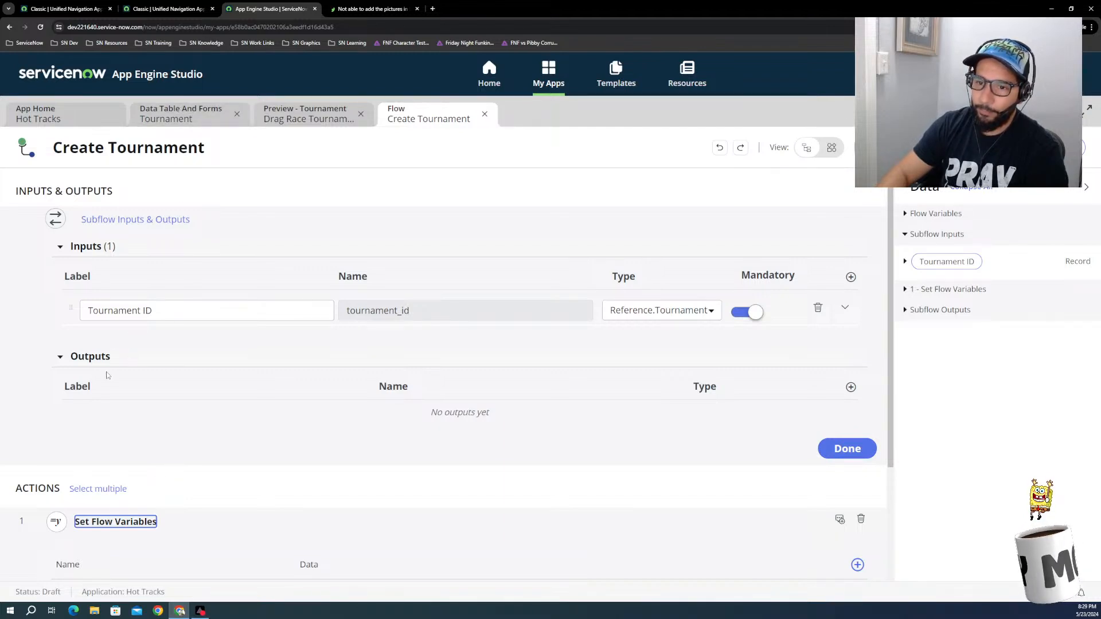
scroll(98, 454, "down", 2)
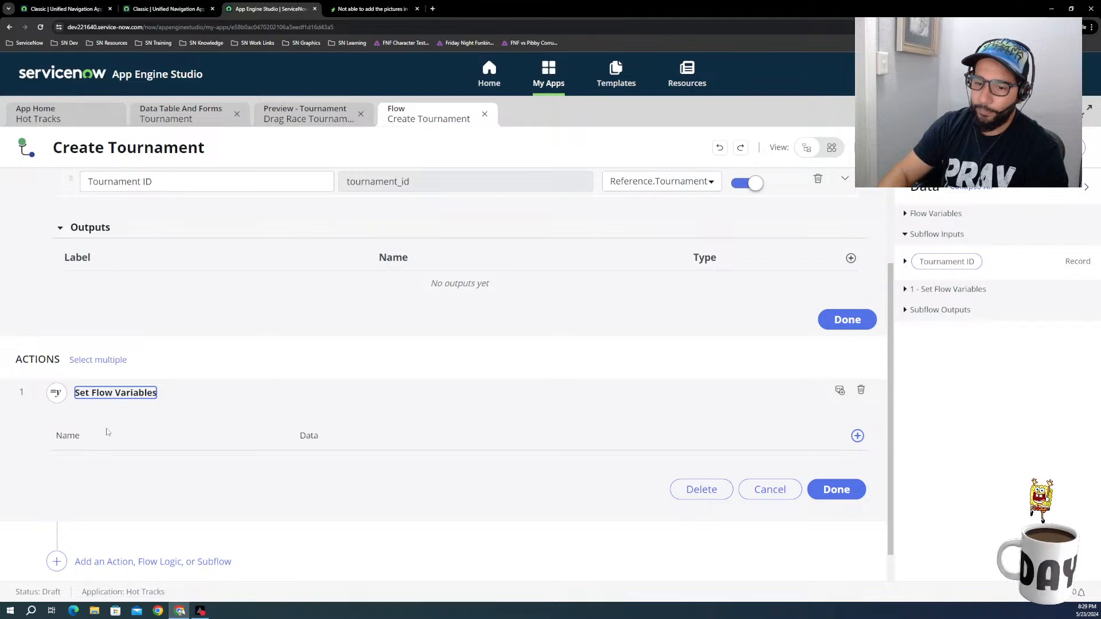
scroll(105, 436, "down", 1)
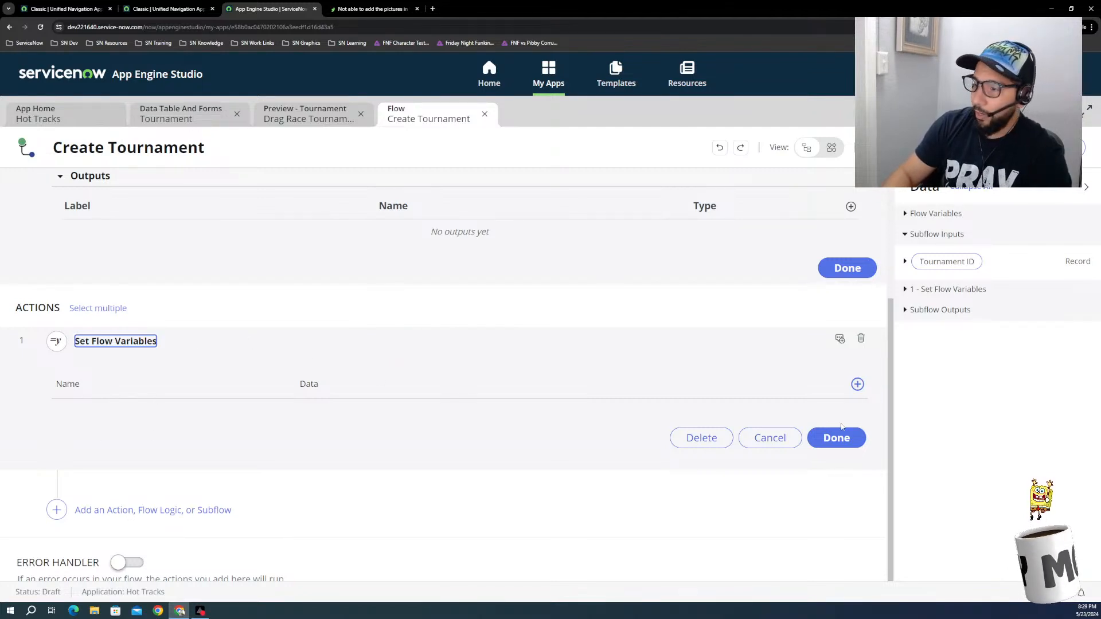
left_click(769, 439)
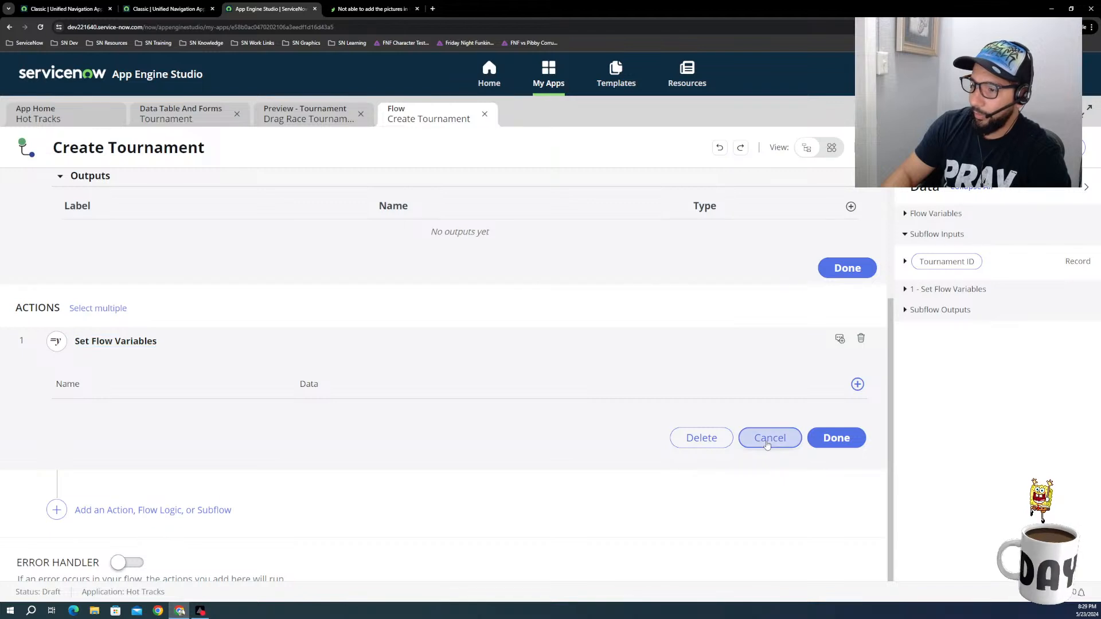
Step: Add a Look Up Records action from ServiceNow Core after the Set Flow Variables action
left_click(93, 510)
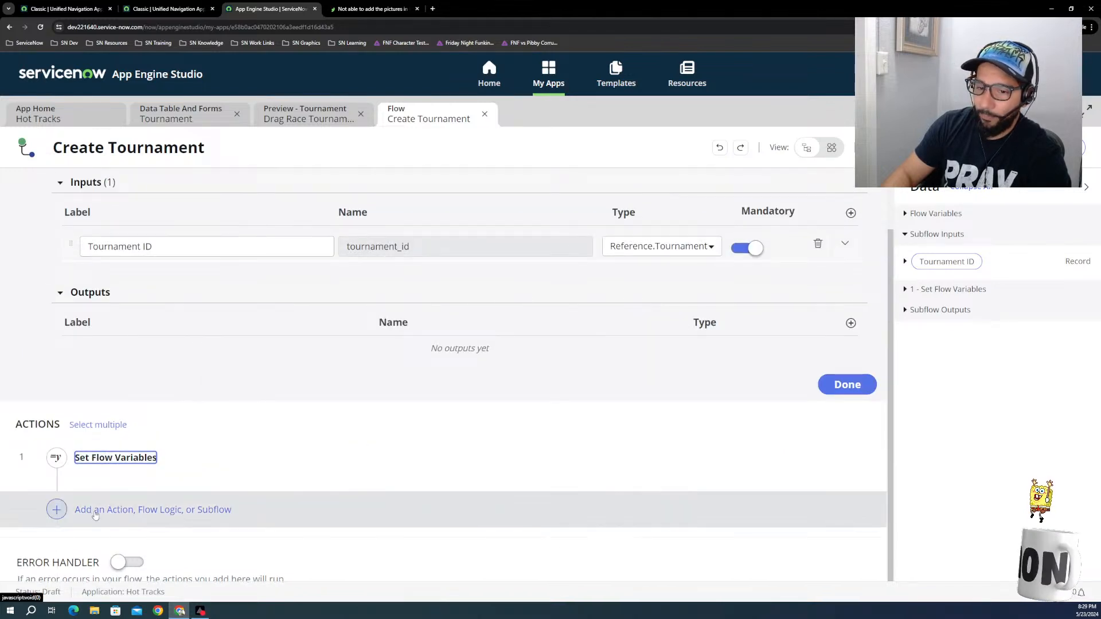
left_click(129, 511)
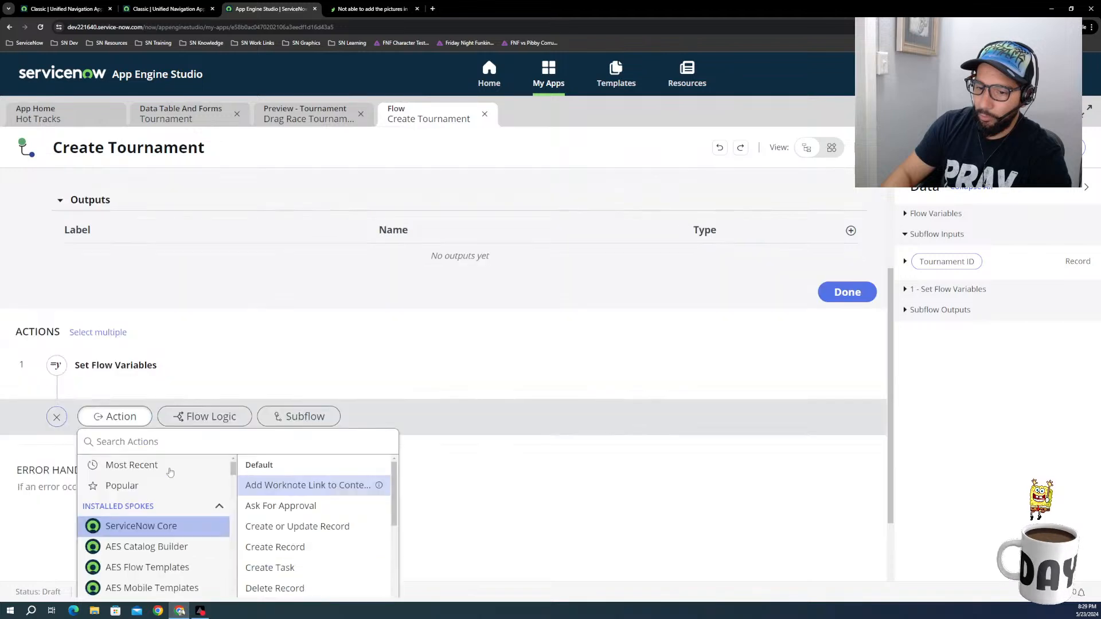
scroll(284, 482, "down", 3)
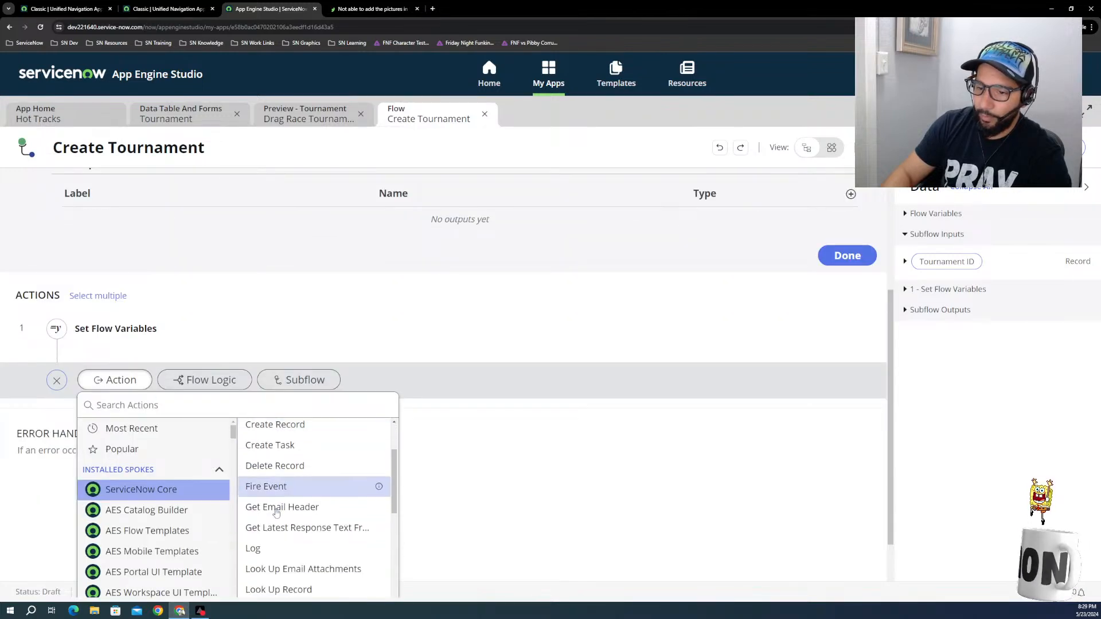
scroll(280, 563, "down", 2)
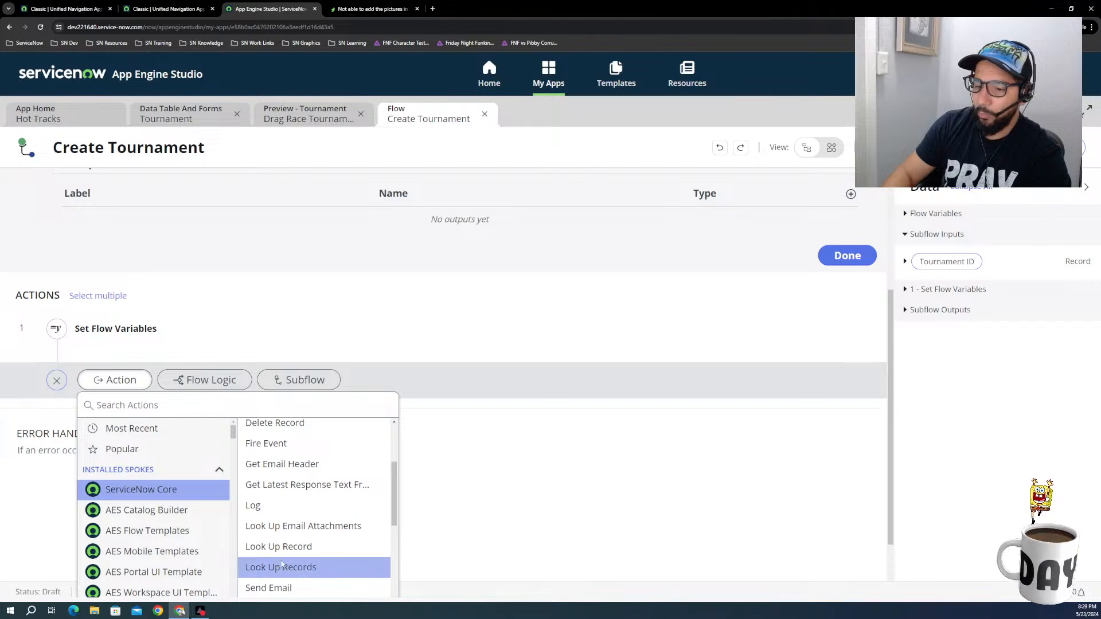
left_click(282, 565)
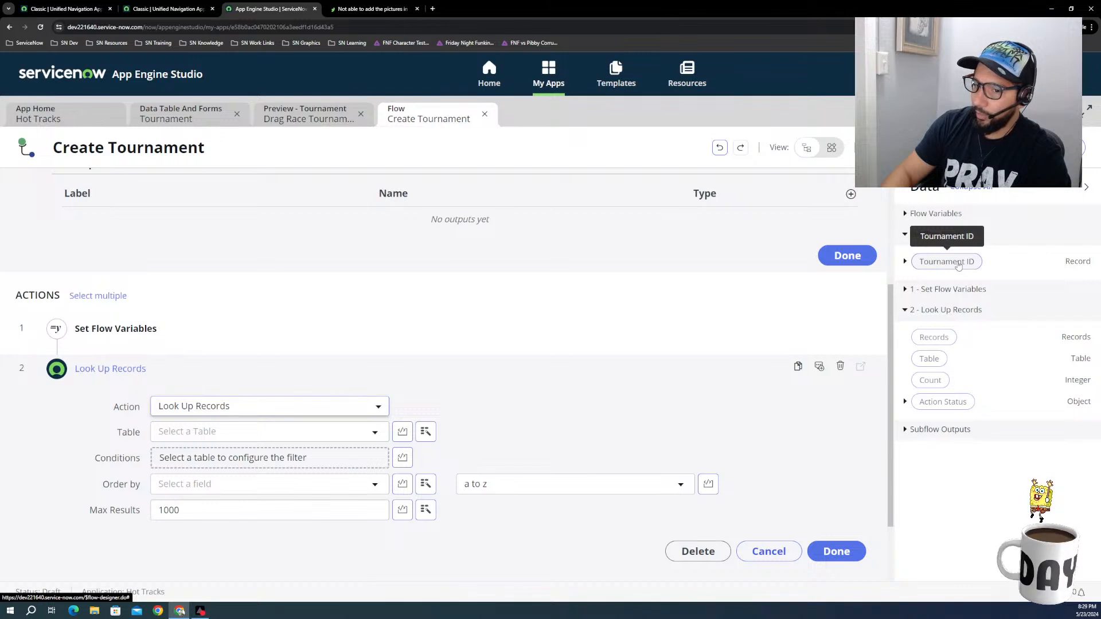
Step: Try to use the Tournament ID subflow input as the table of the Look Up Records action
left_click(339, 436)
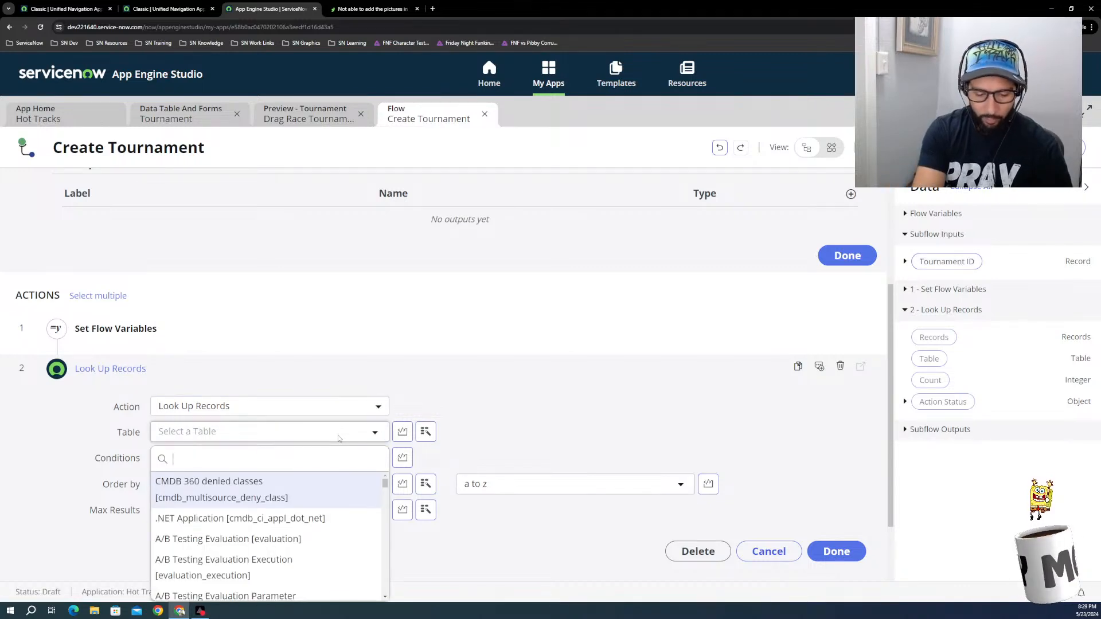
type("t")
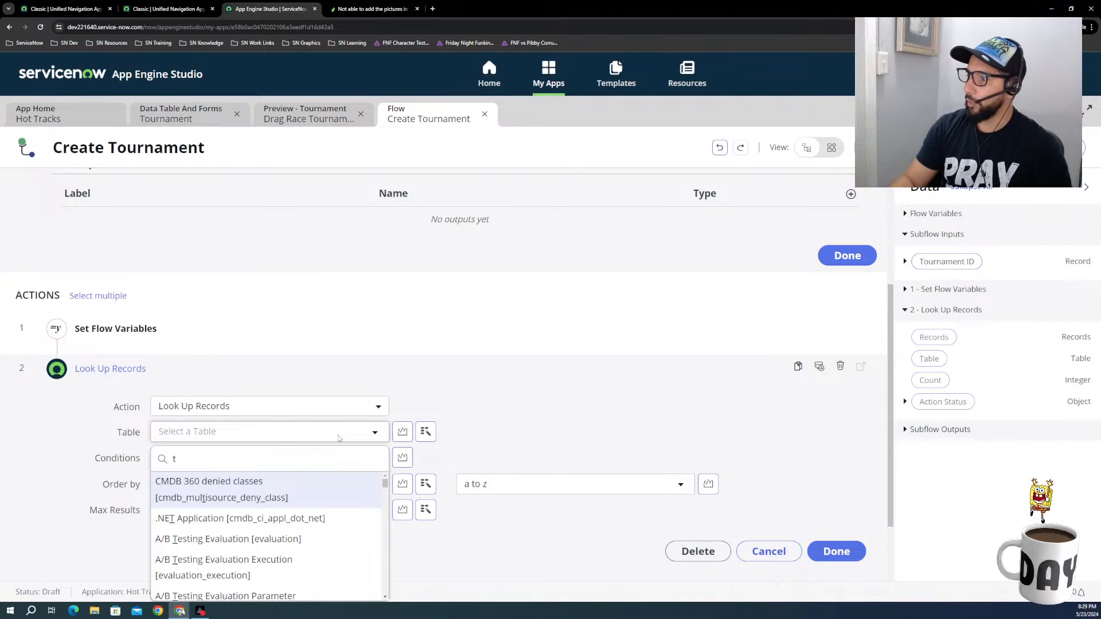
key("BackSpace")
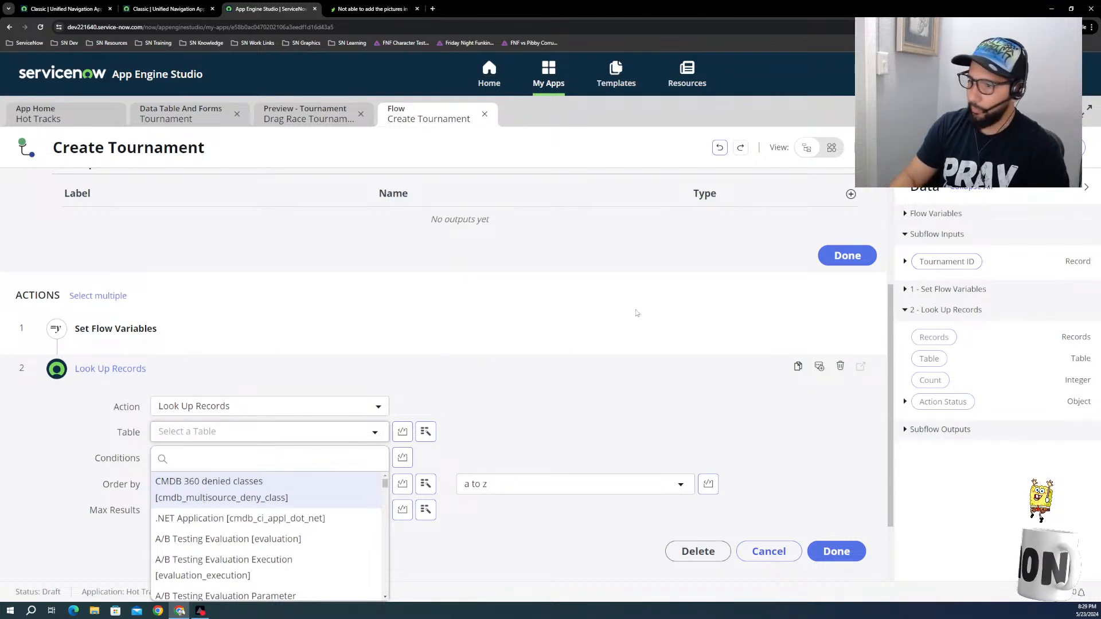
left_click(651, 374)
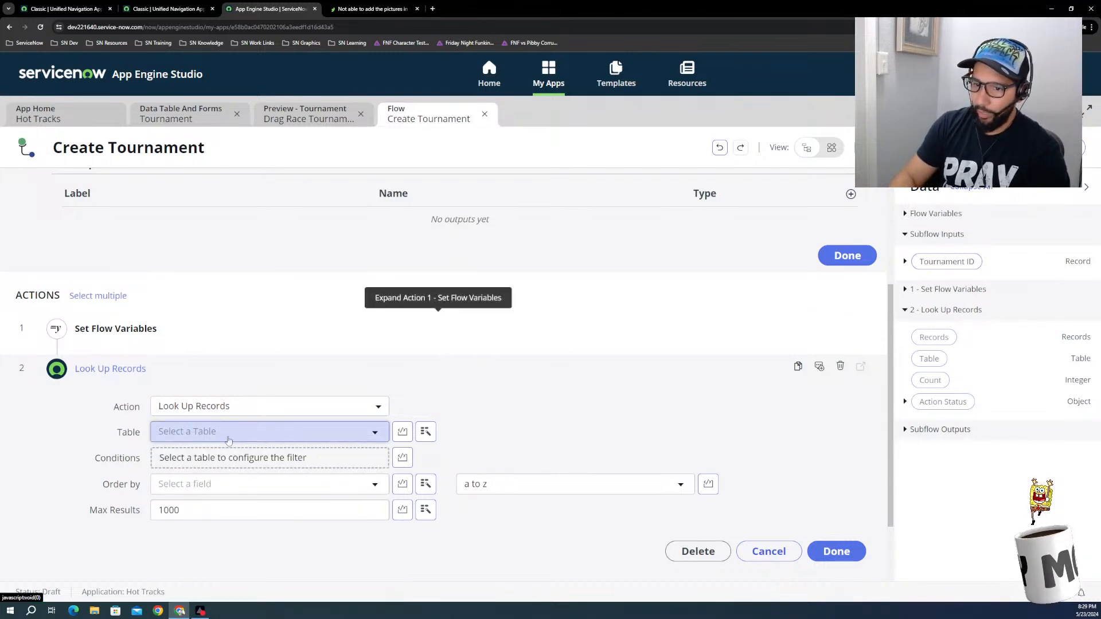
left_click_drag(947, 262, 282, 432)
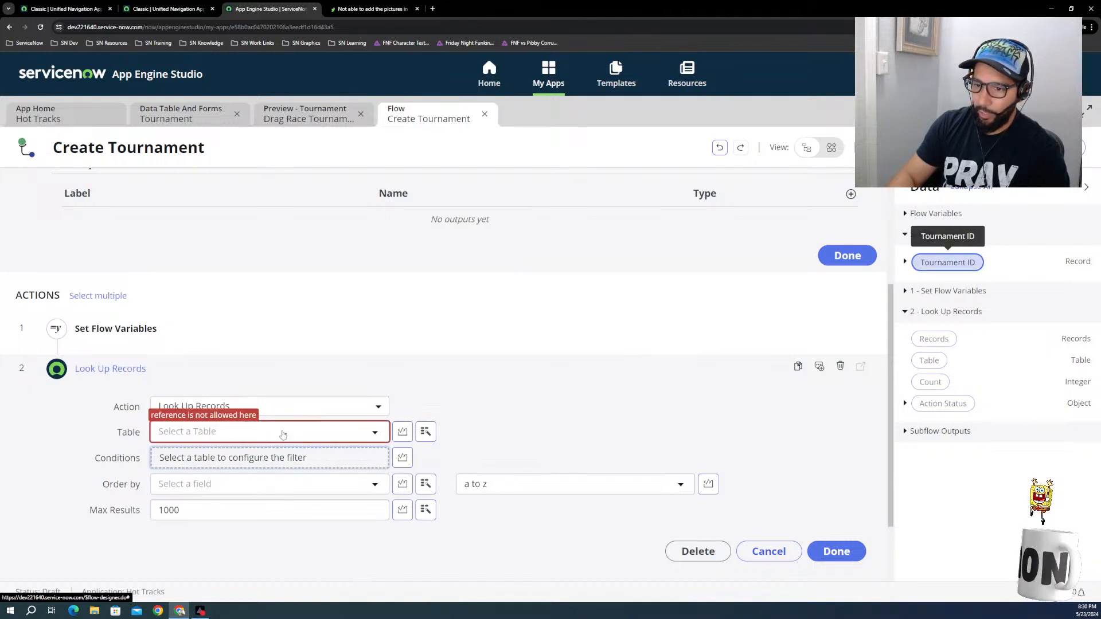
left_click(281, 431)
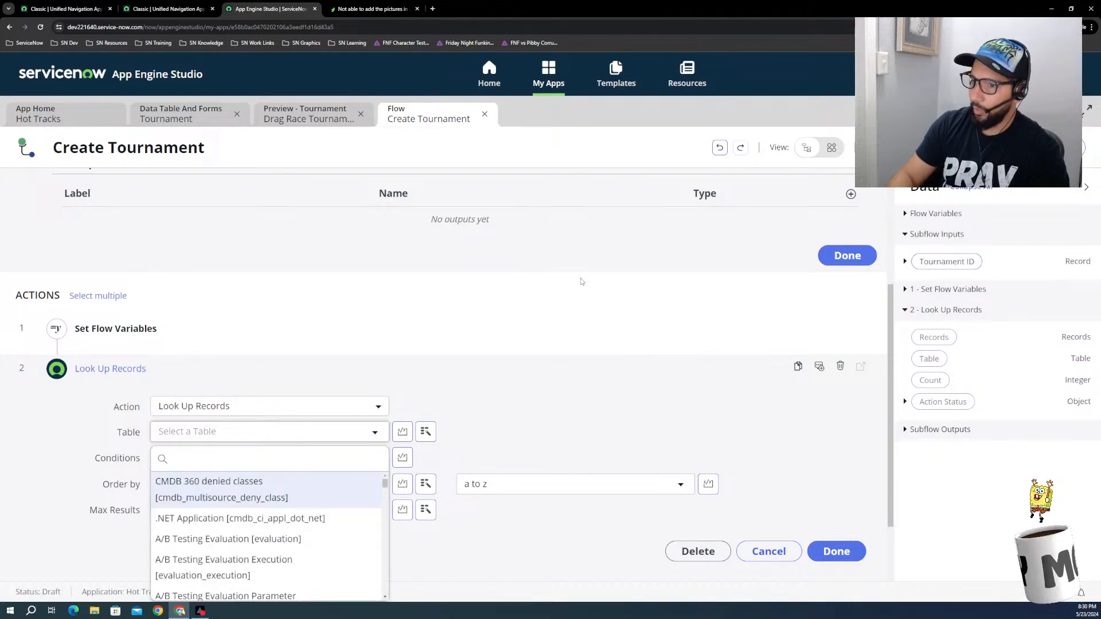
left_click(513, 262)
scroll(512, 270, "up", 3)
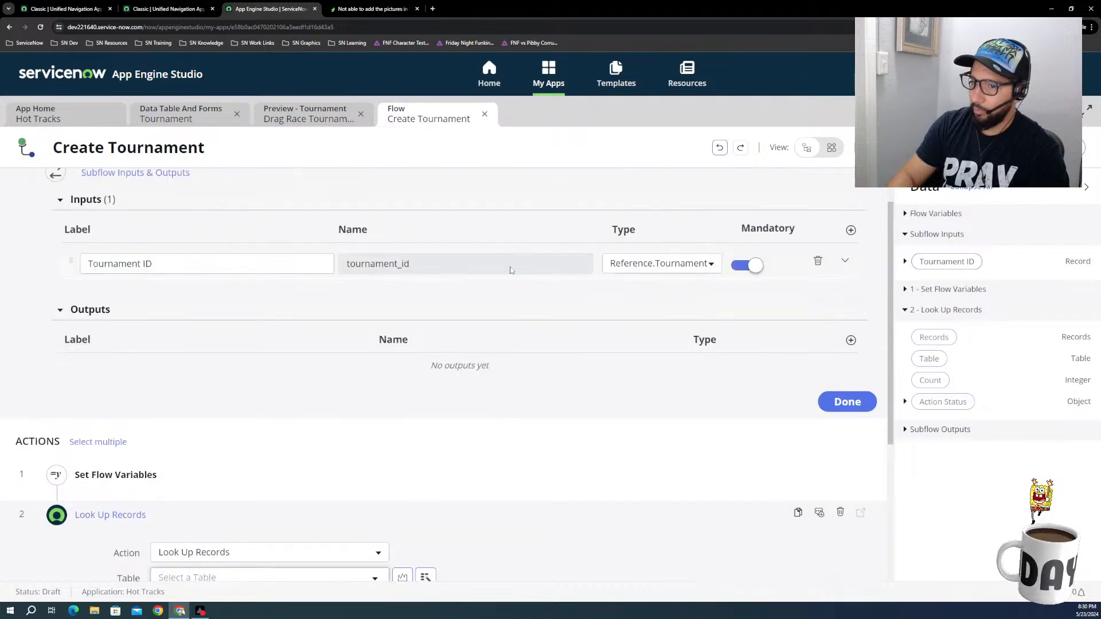
left_click(641, 312)
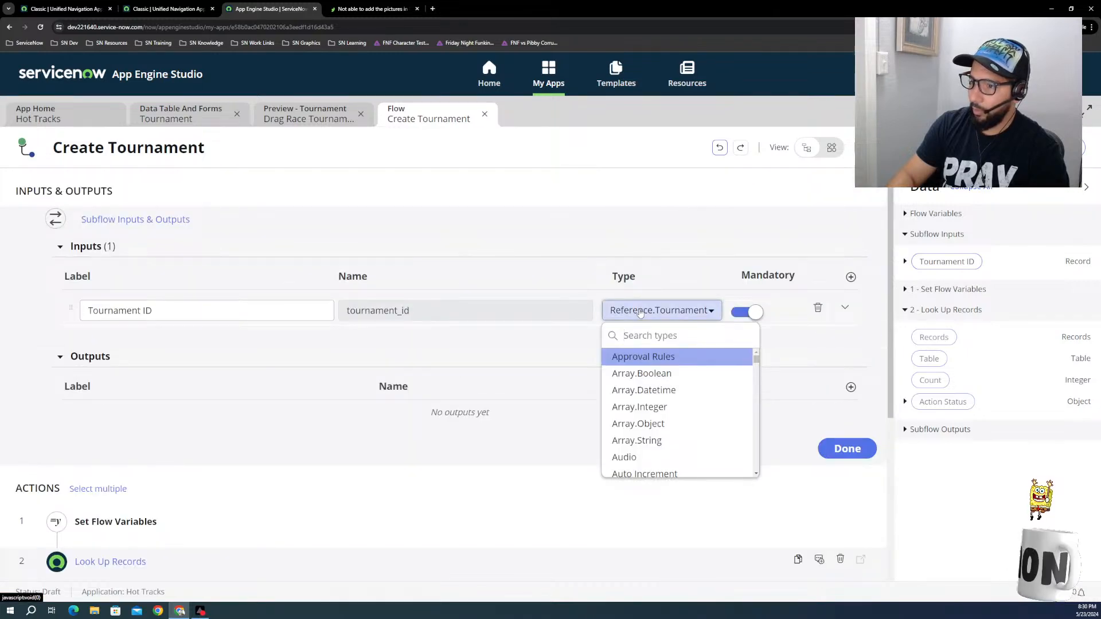
scroll(646, 346, "down", 3)
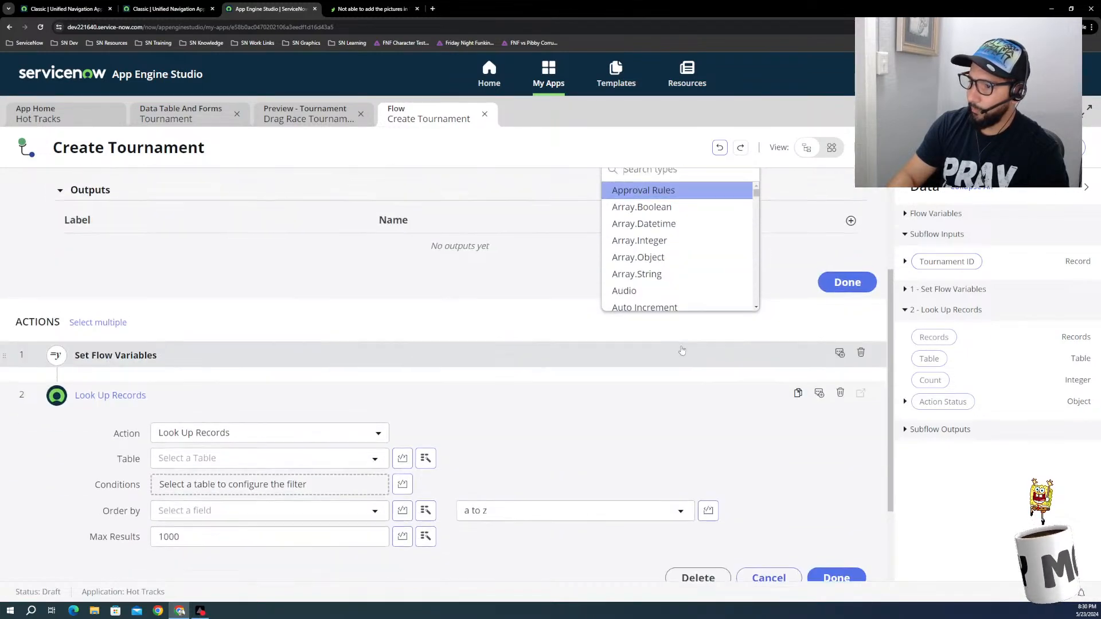
scroll(682, 350, "up", 3)
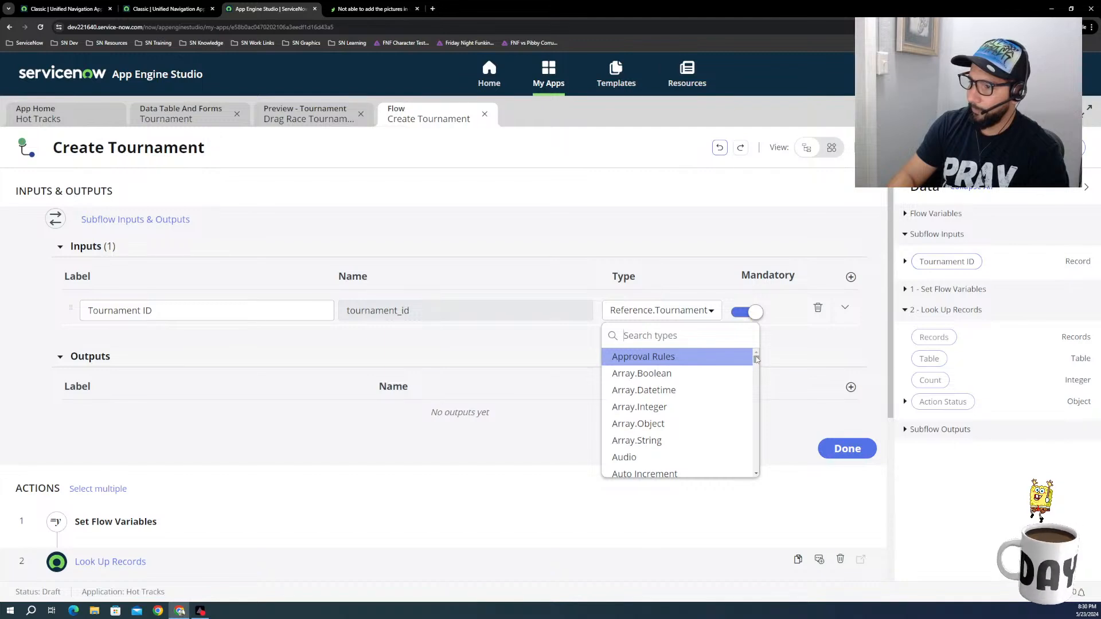
left_click_drag(756, 358, 756, 471)
left_click(693, 315)
Step: Change the Tournament ID input's type to Records.Tournament and finish editing the subflow inputs and outputs
left_click(694, 313)
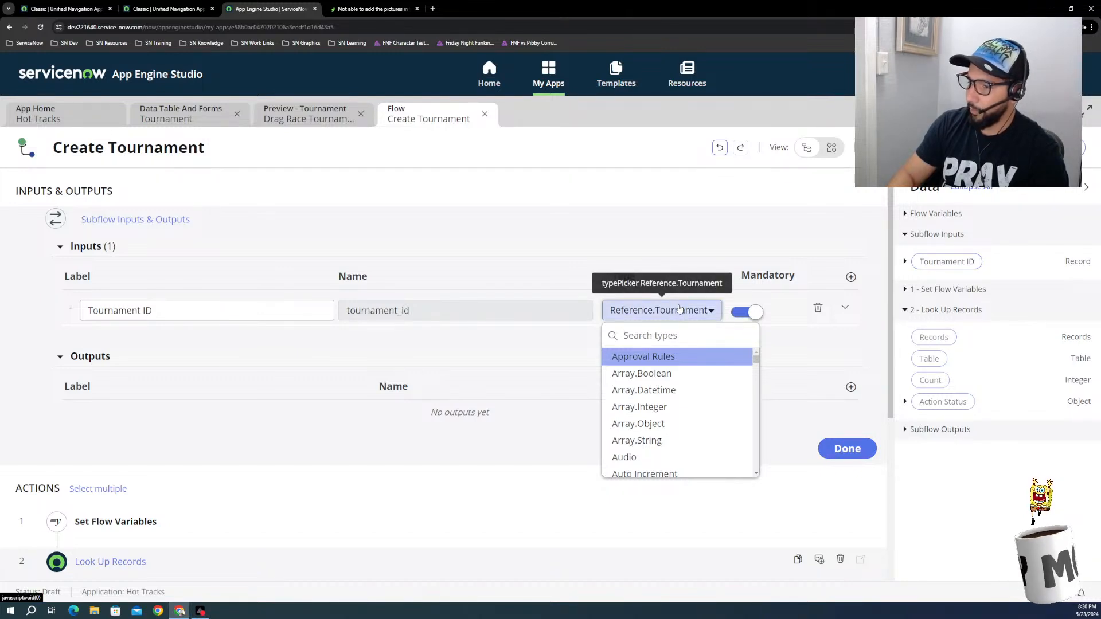
scroll(672, 390, "down", 5)
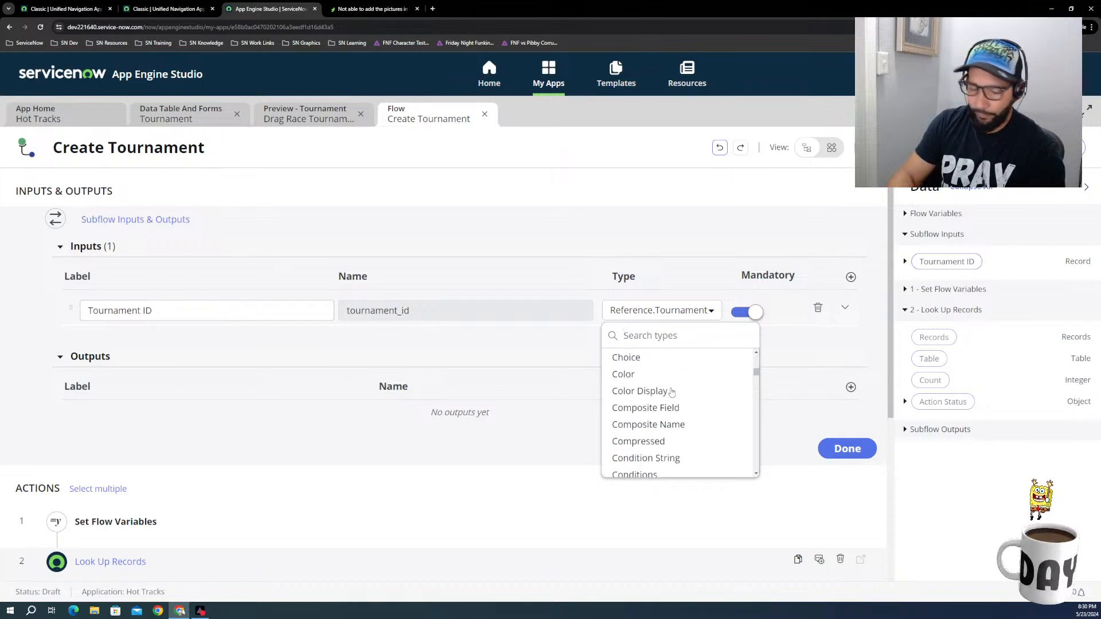
type("re")
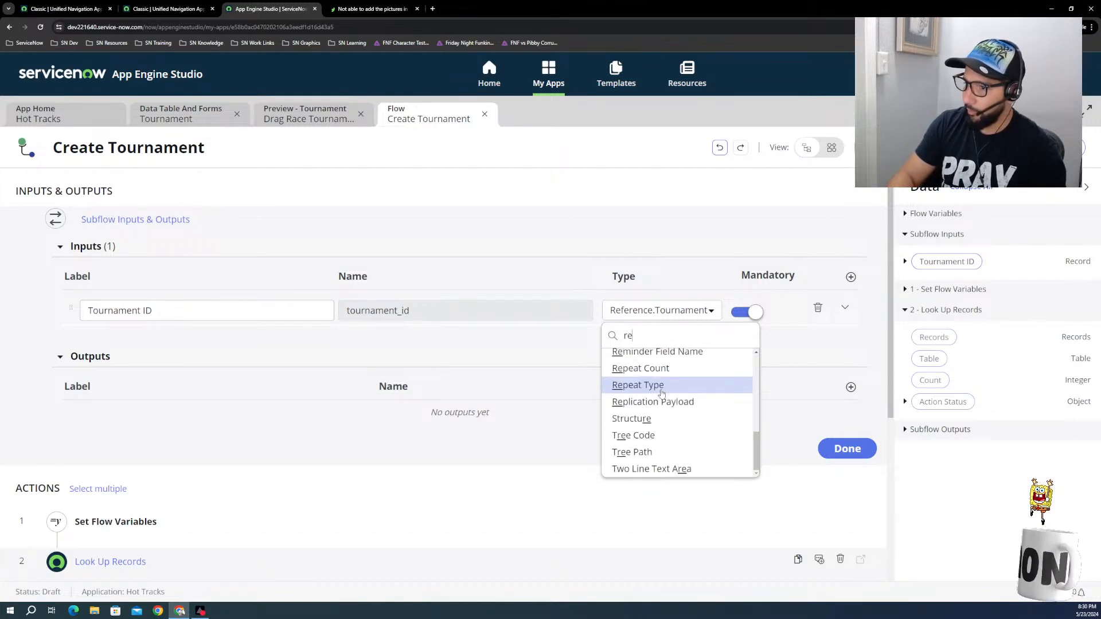
scroll(659, 401, "up", 3)
scroll(658, 405, "up", 3)
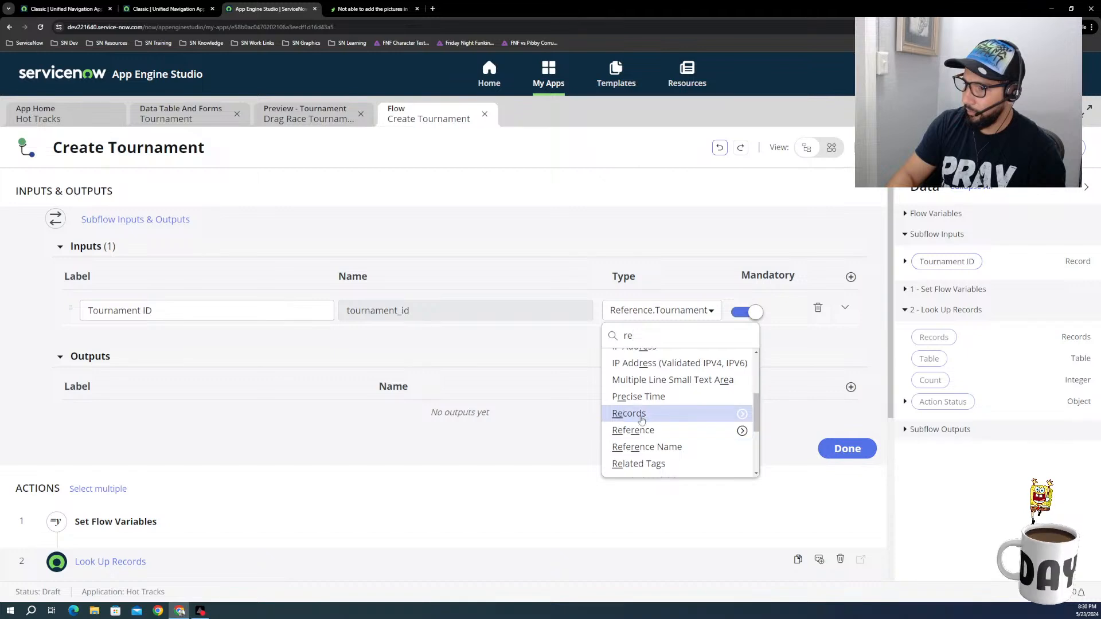
left_click(642, 419)
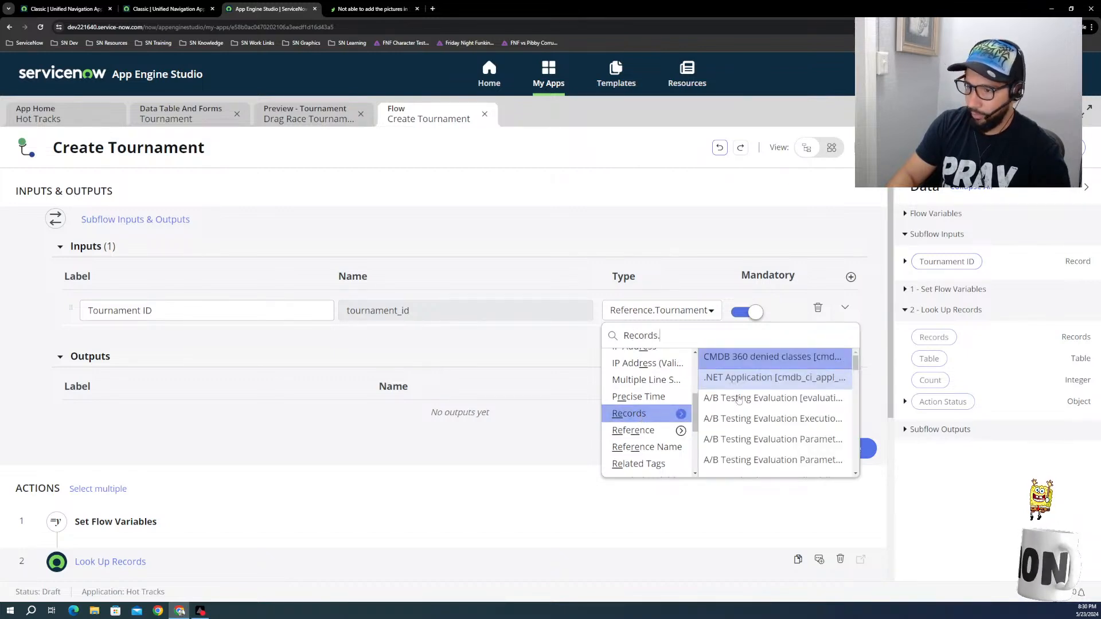
type("tou")
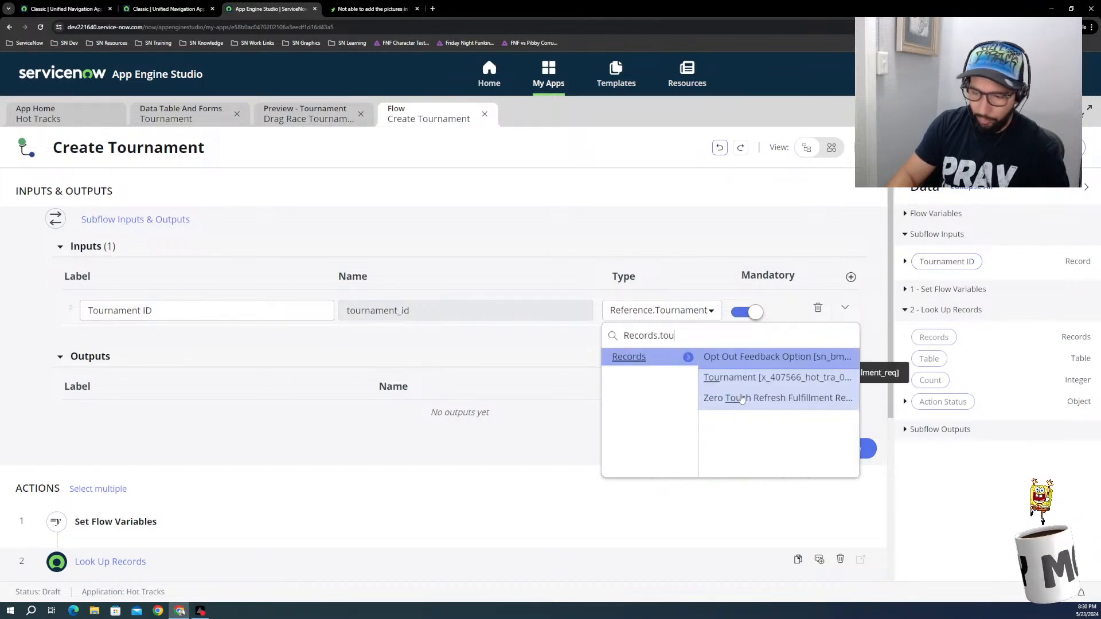
left_click(758, 378)
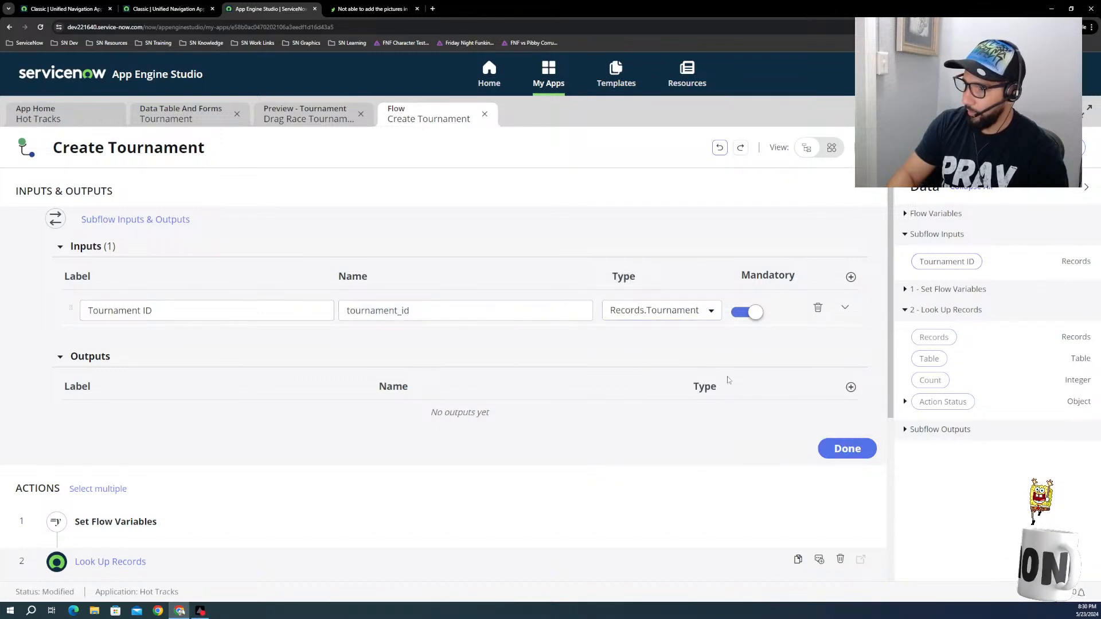
left_click(841, 450)
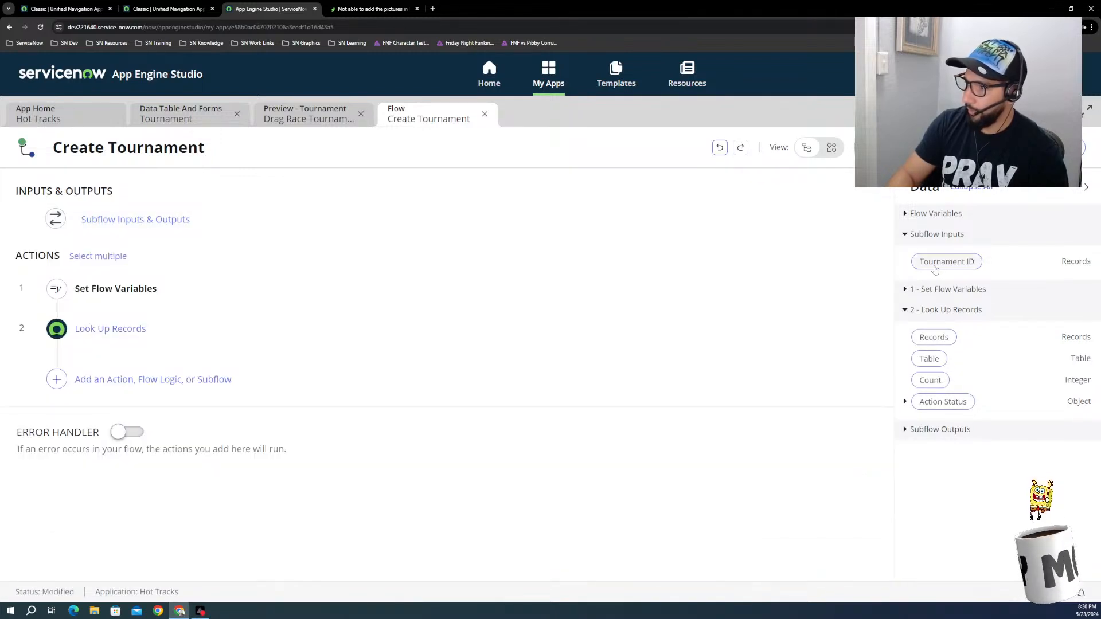
Step: Reopen the Look Up Records action, try again to use Tournament ID as its table, and check the available flow variables
left_click(165, 336)
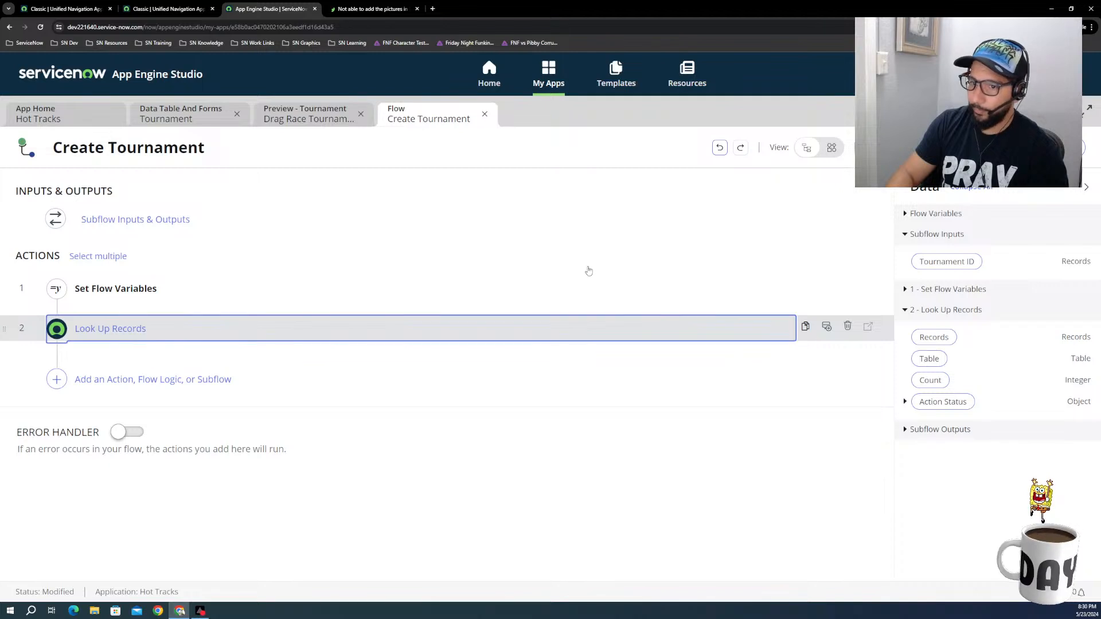
left_click_drag(947, 262, 270, 394)
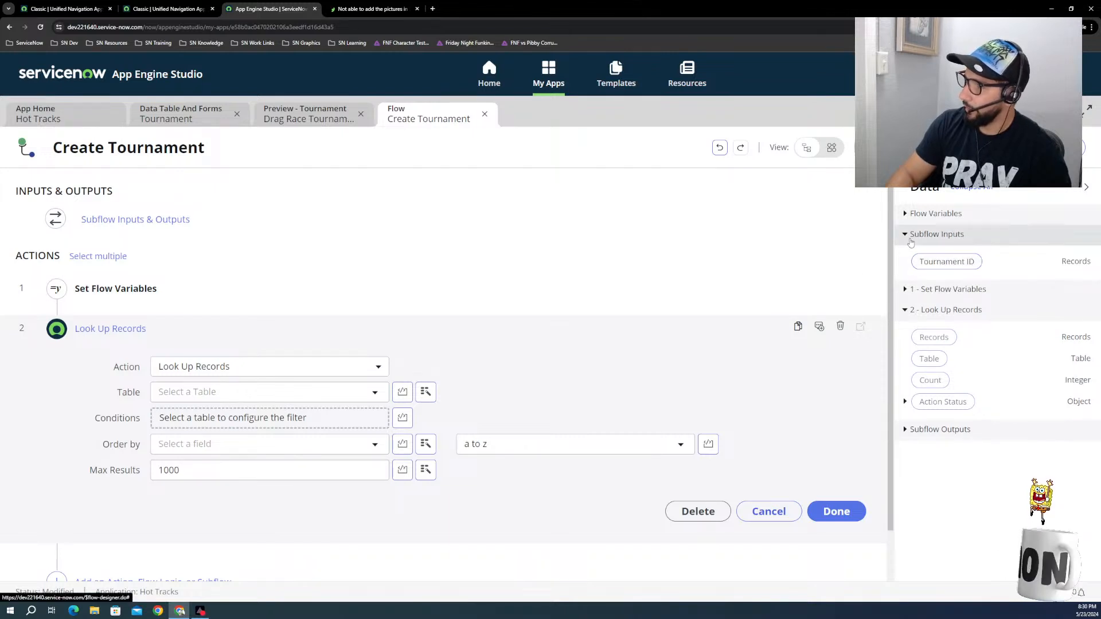
left_click(905, 214)
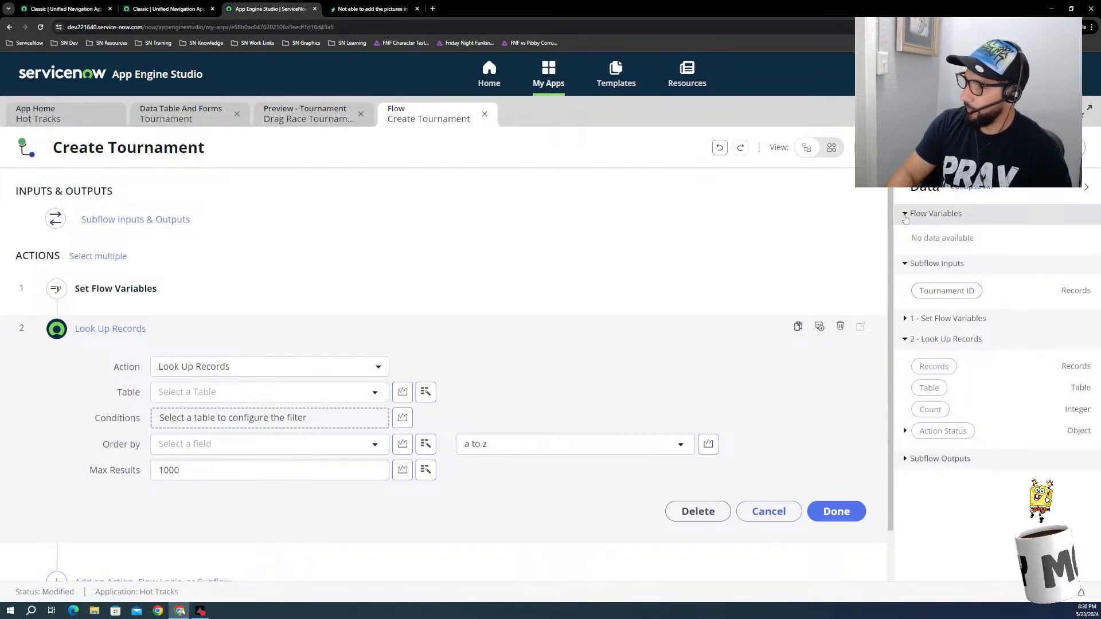
left_click(905, 215)
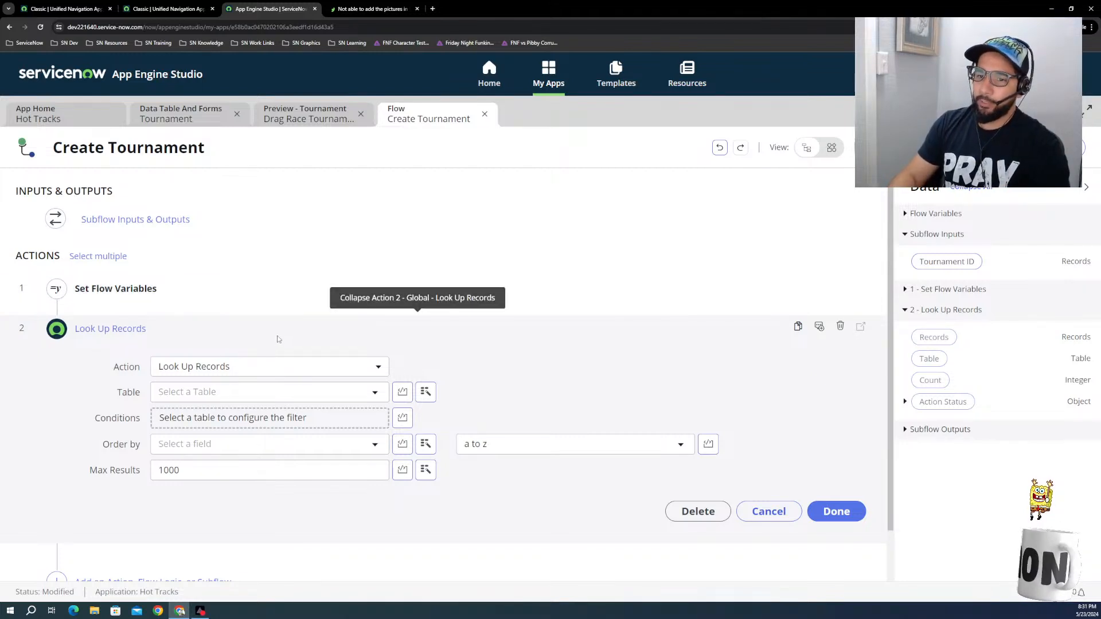
Step: Set the table of the Look Up Records action to Tournament [x_407566_hot_tra_0_tournament]
left_click(220, 395)
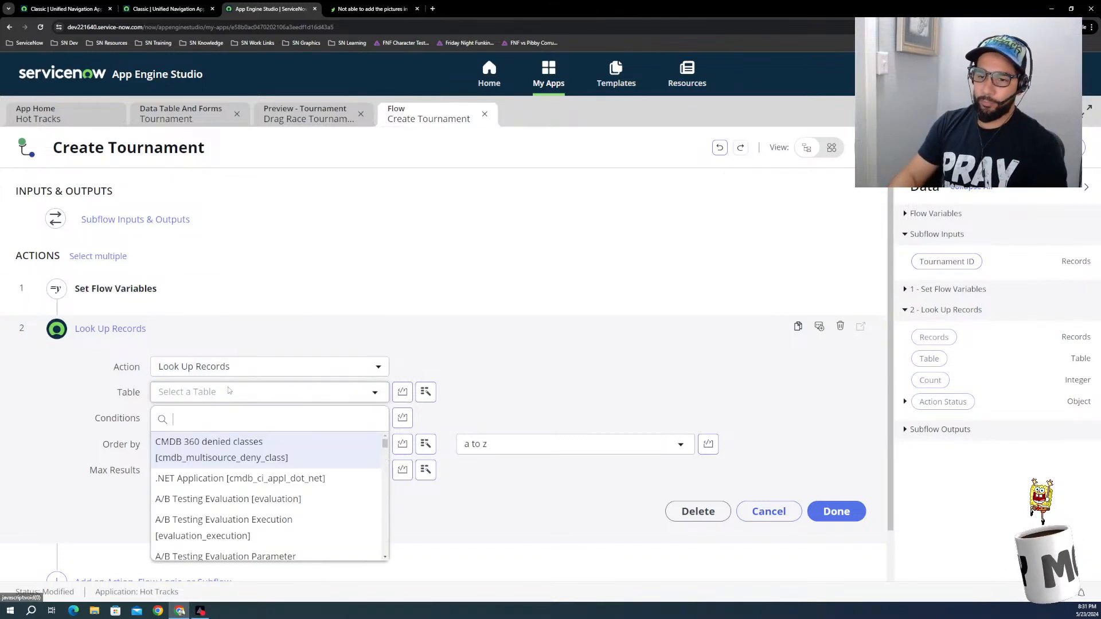
type("t")
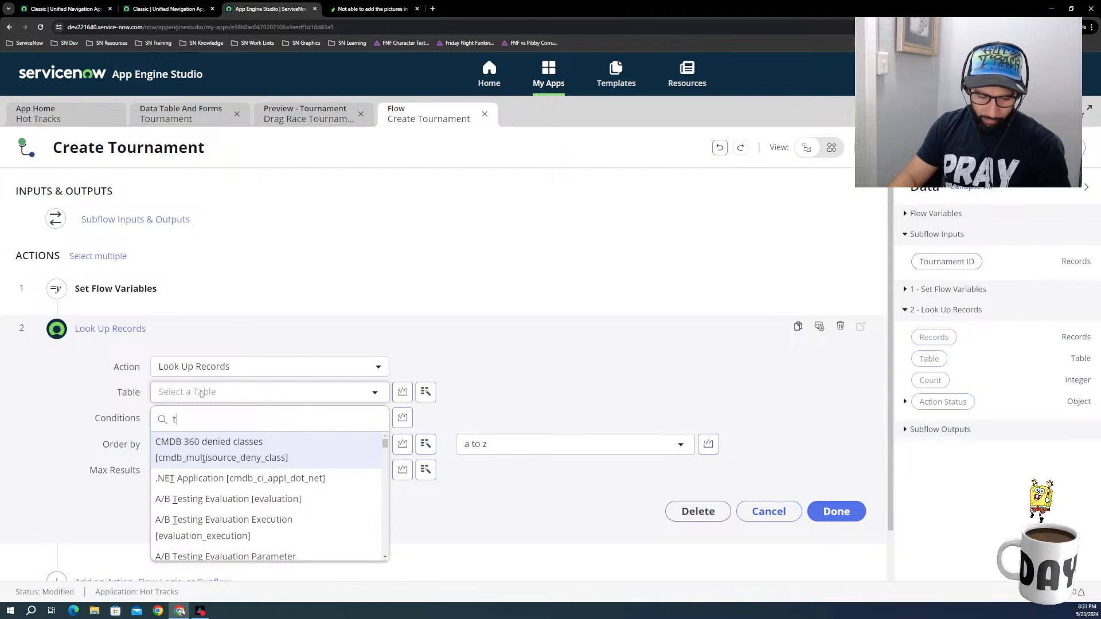
type("our")
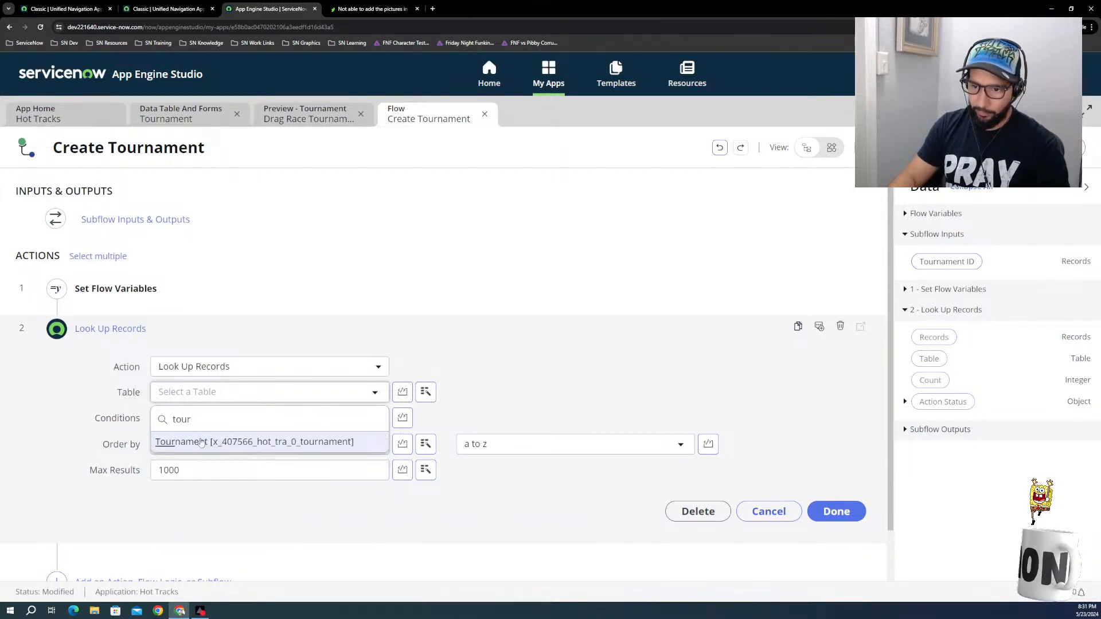
left_click(201, 442)
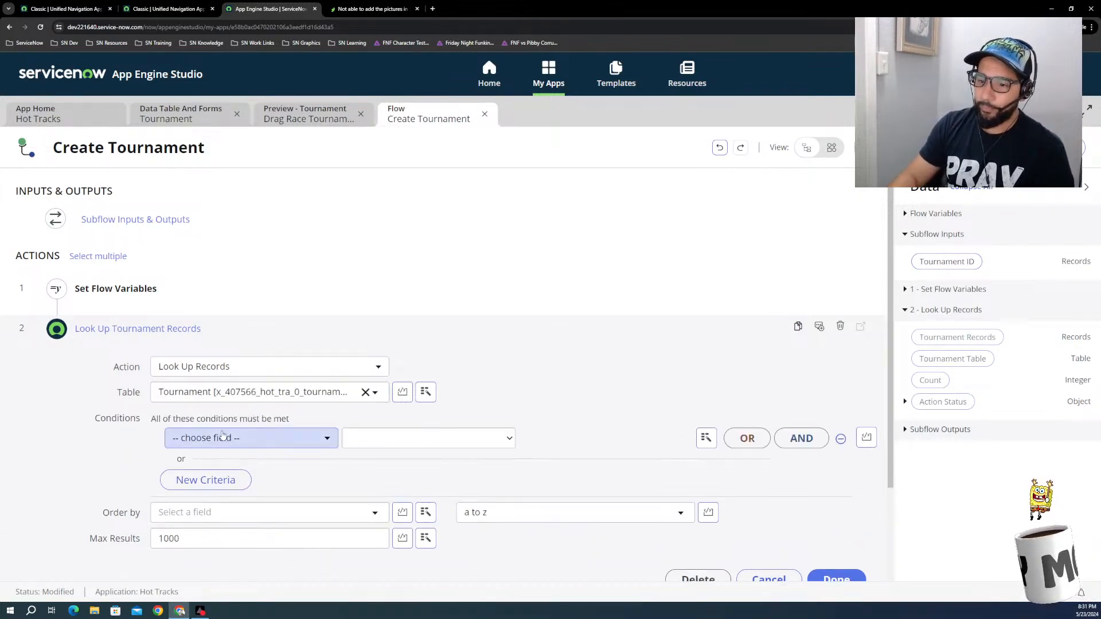
Step: Add the condition that Sys ID is the Tournament ID subflow input, and finish editing the Look Up Records action
left_click(224, 438)
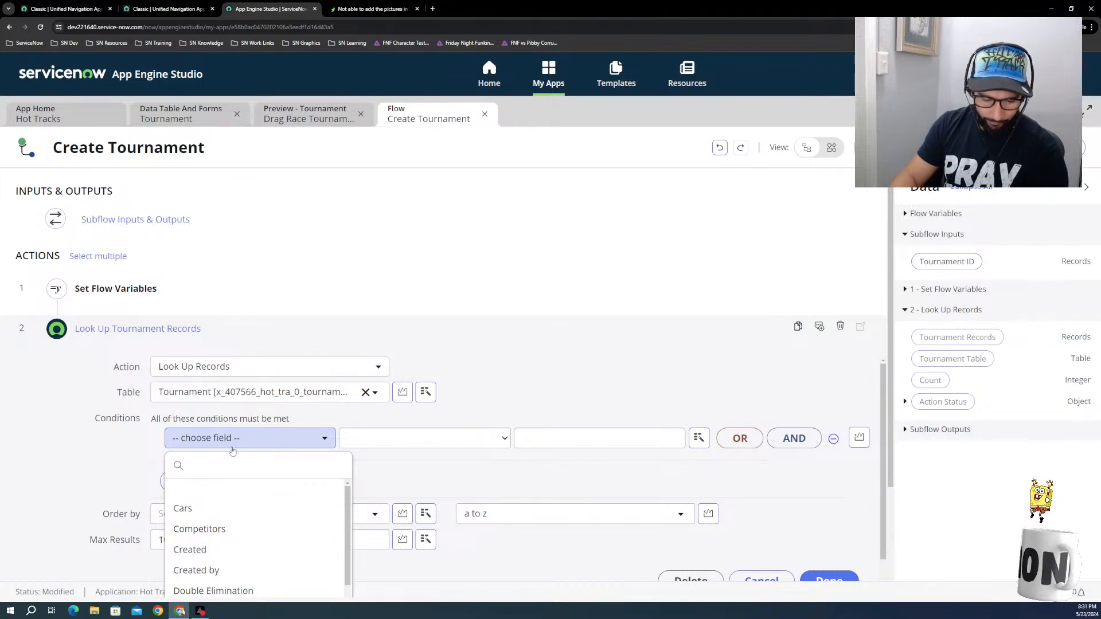
scroll(229, 493, "down", 2)
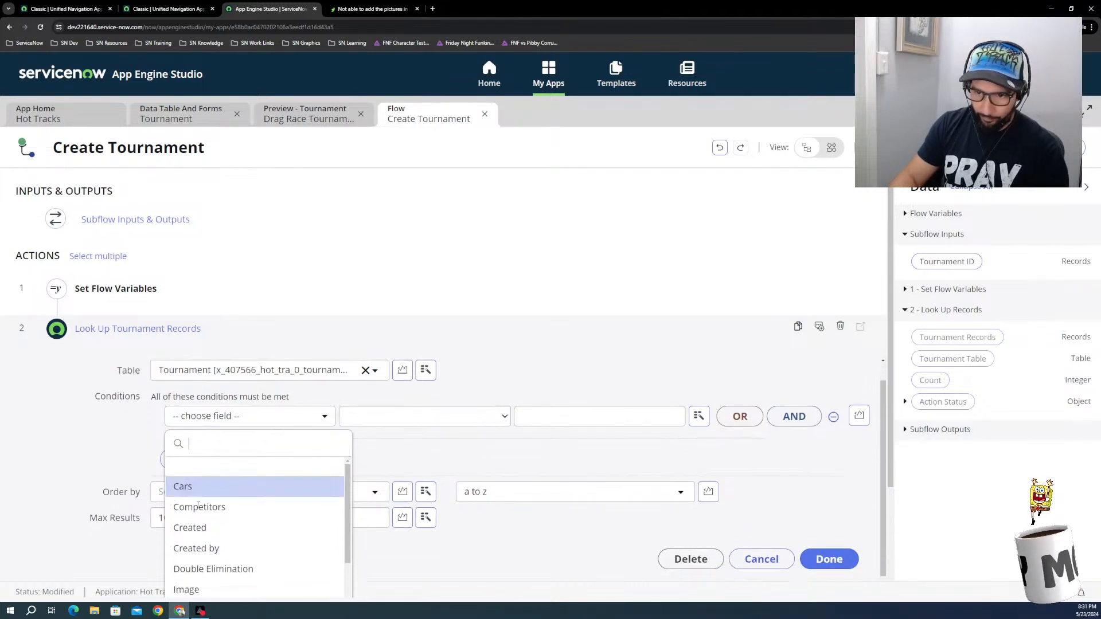
scroll(227, 508, "down", 3)
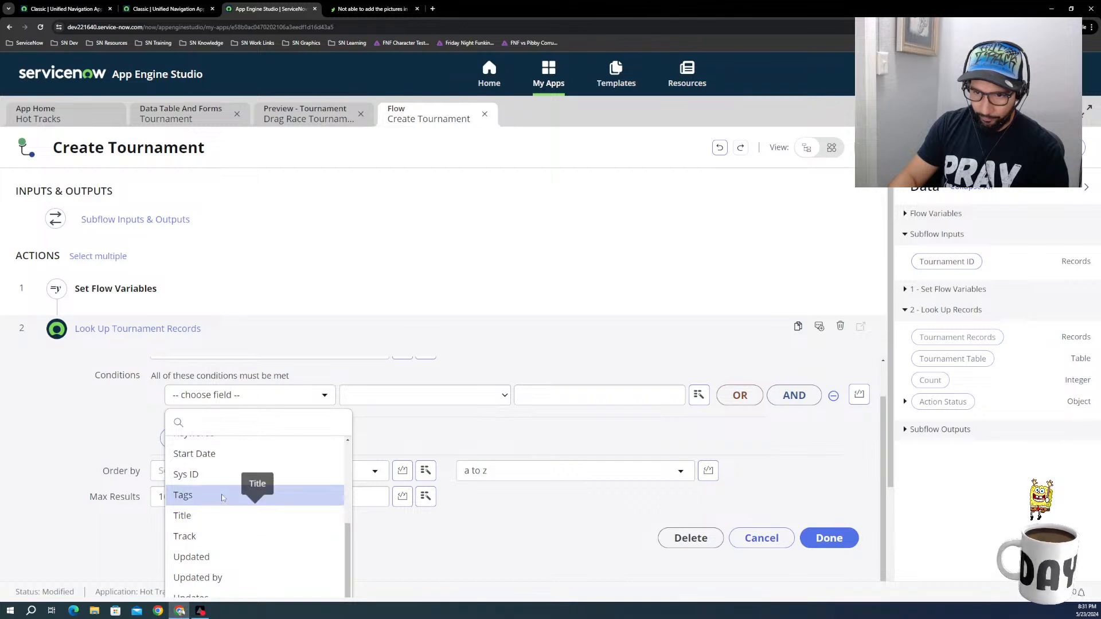
left_click(201, 474)
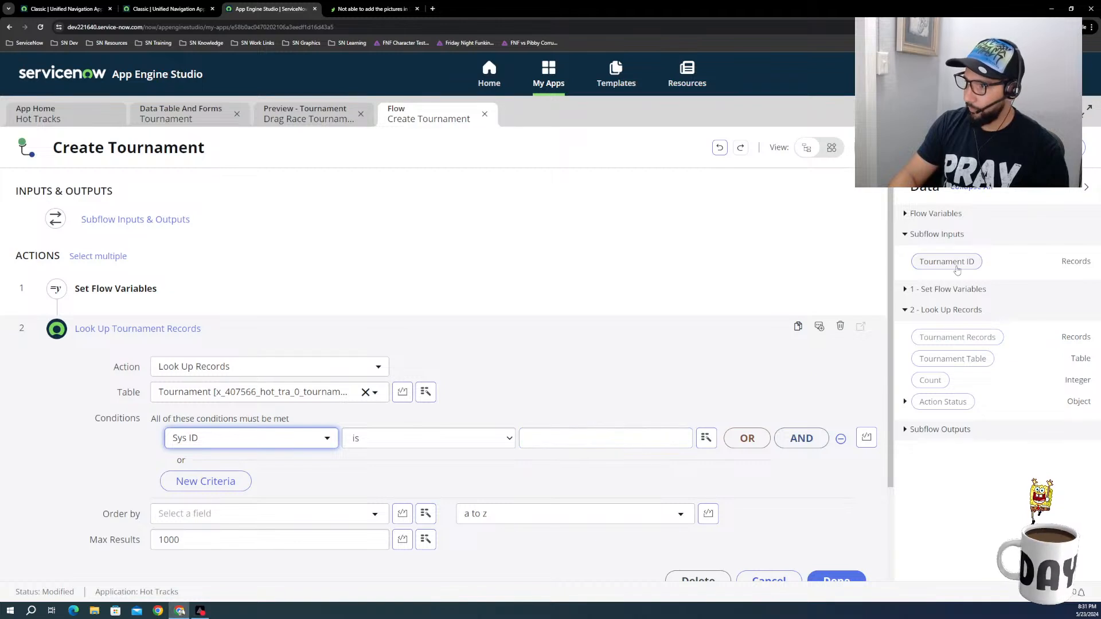
left_click_drag(952, 262, 641, 447)
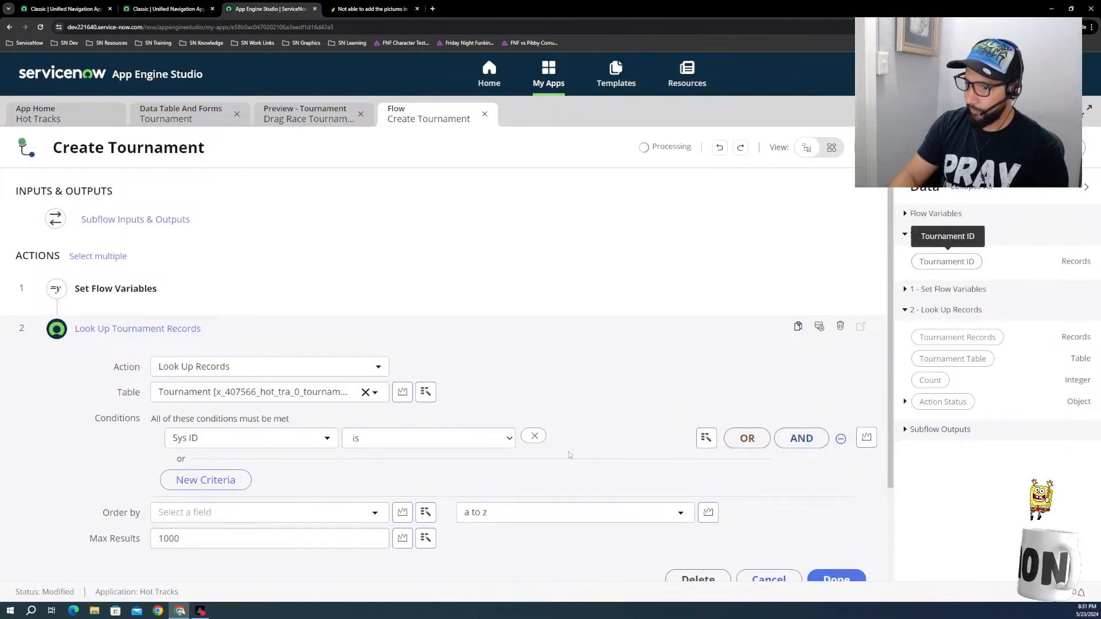
left_click(534, 436)
left_click_drag(947, 262, 576, 442)
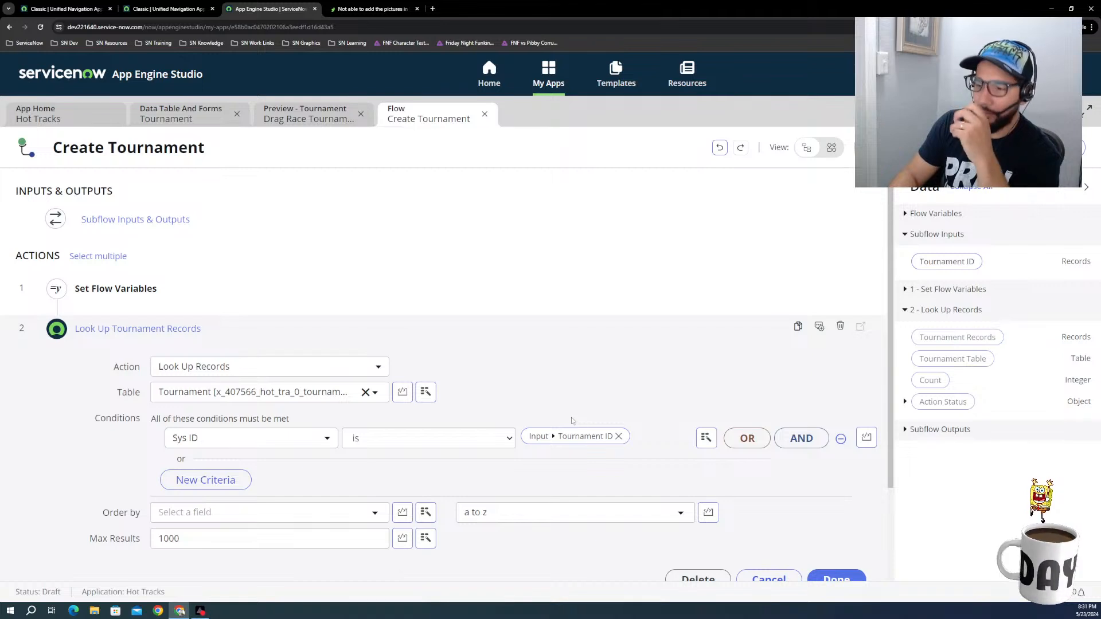
scroll(241, 496, "down", 3)
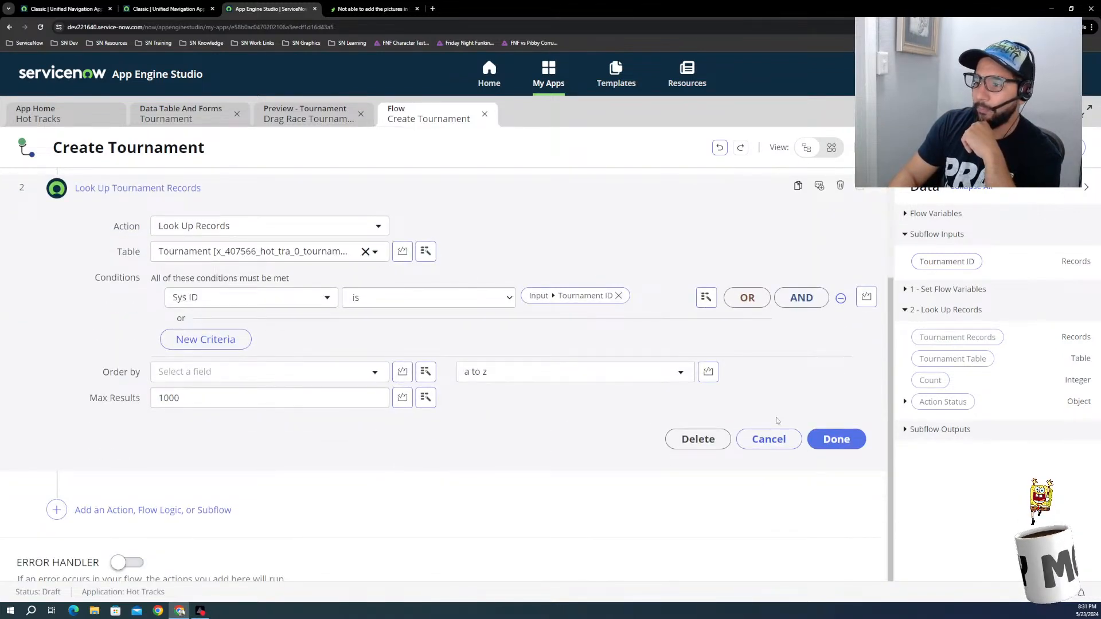
left_click(836, 439)
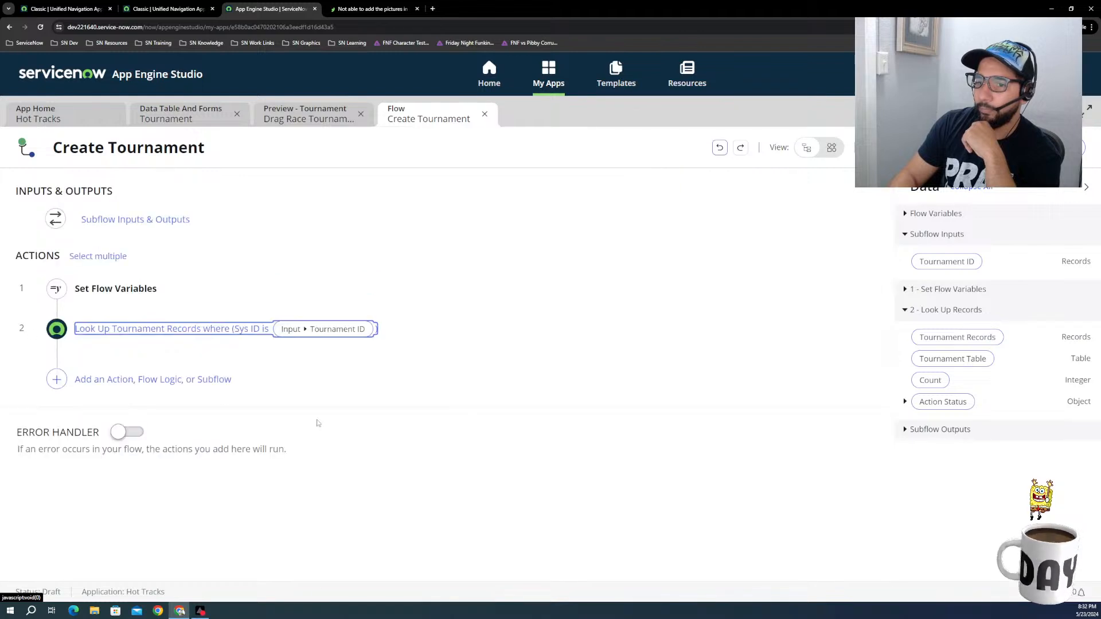
left_click(57, 379)
left_click(123, 379)
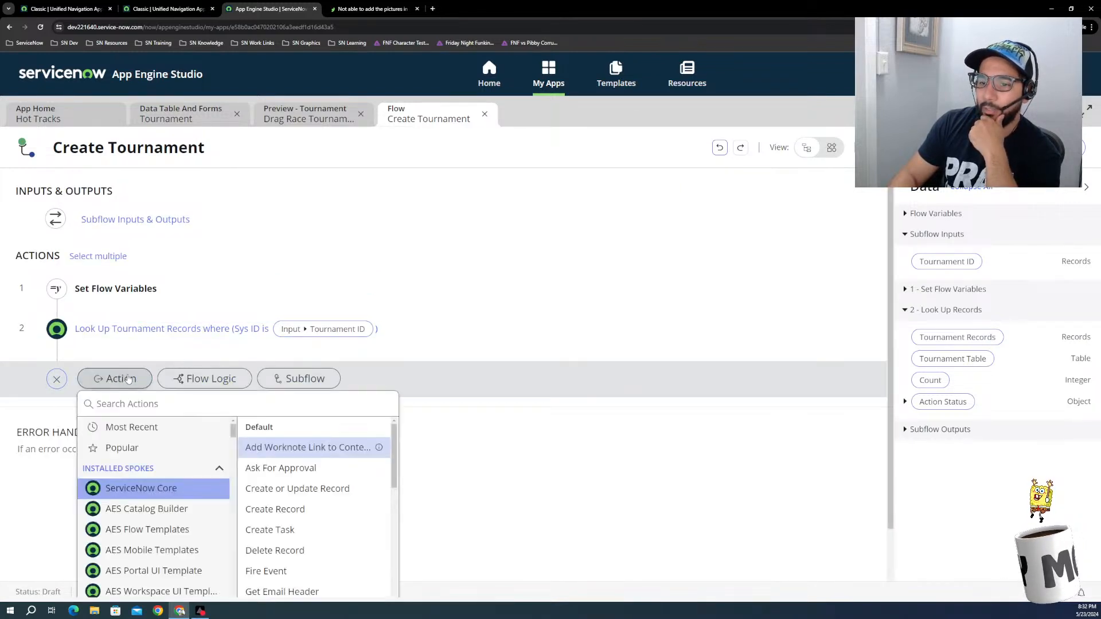
left_click(472, 360)
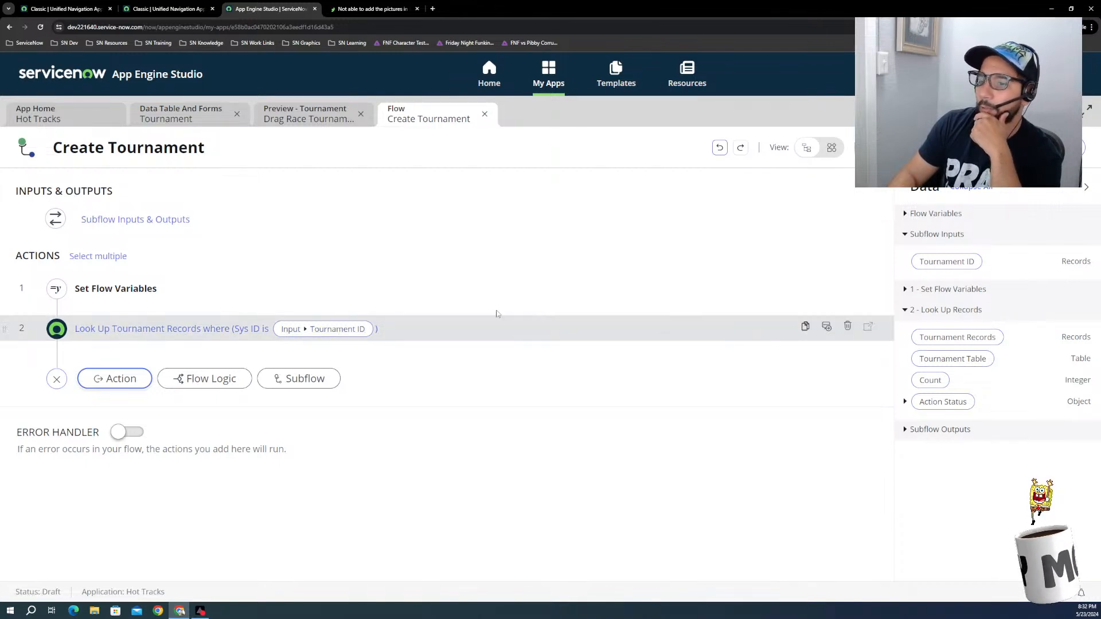
Step: Reopen the Look Up Tournament Records action and change its table to Wheels [x_407566_hot_tra_0_wheels]
left_click(723, 336)
left_click(316, 342)
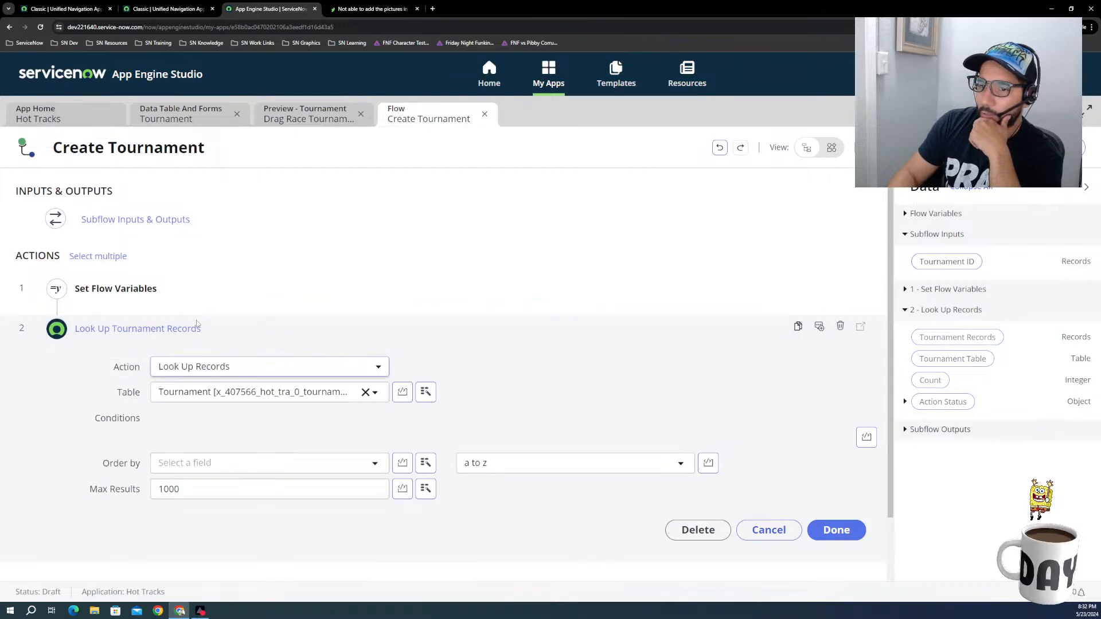
left_click(230, 394)
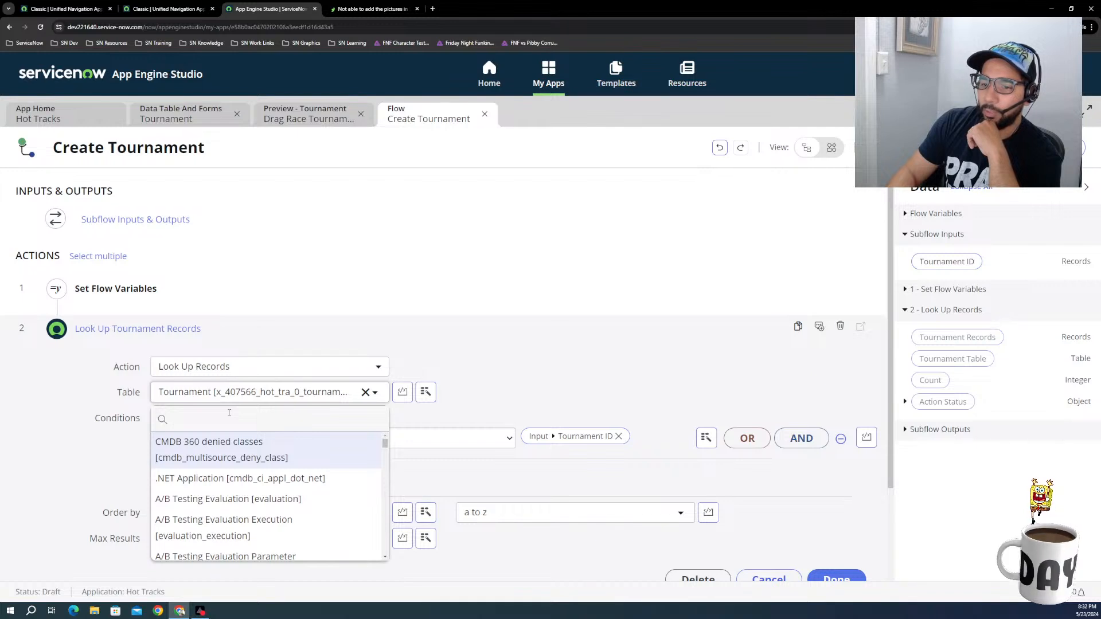
type("wh")
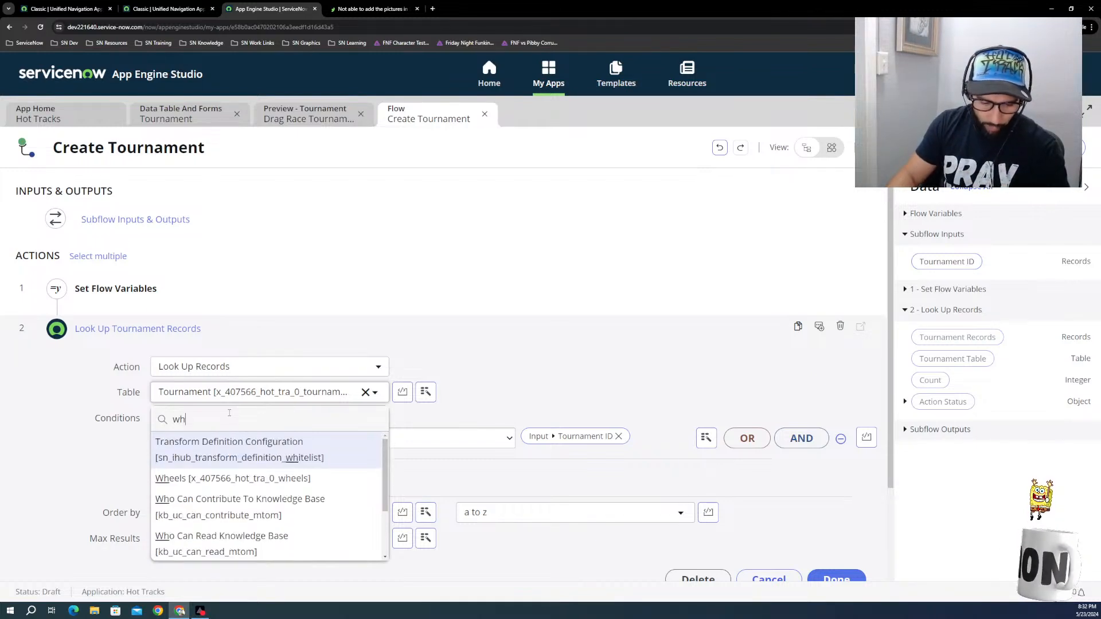
type("eel")
left_click(224, 448)
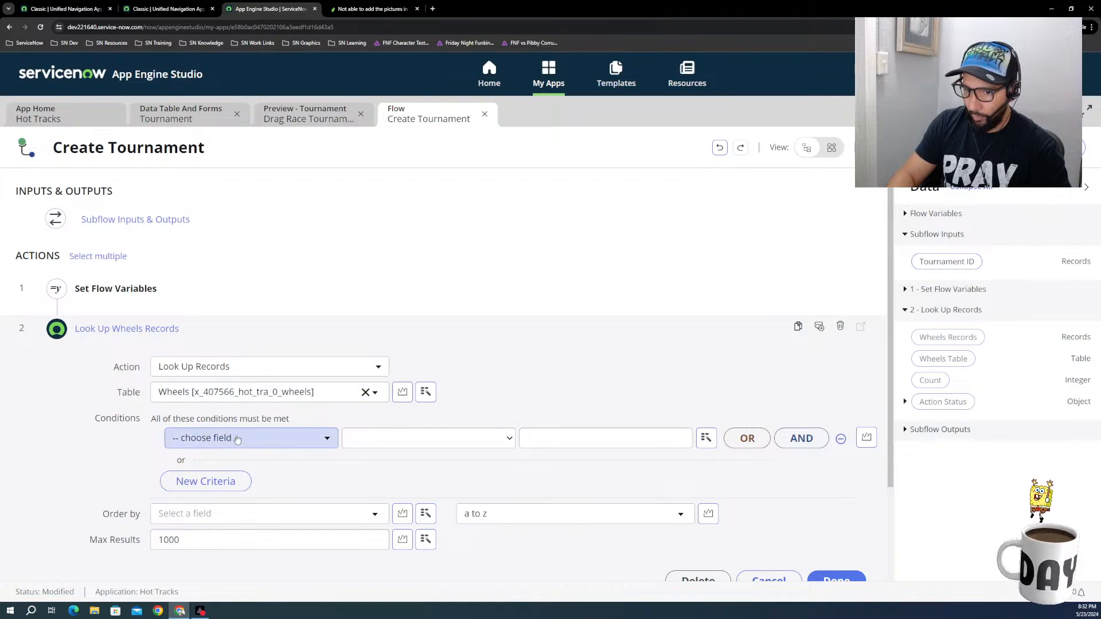
Step: Examine the Wheels table fields available for the lookup condition without choosing one
left_click(259, 446)
scroll(229, 470, "down", 5)
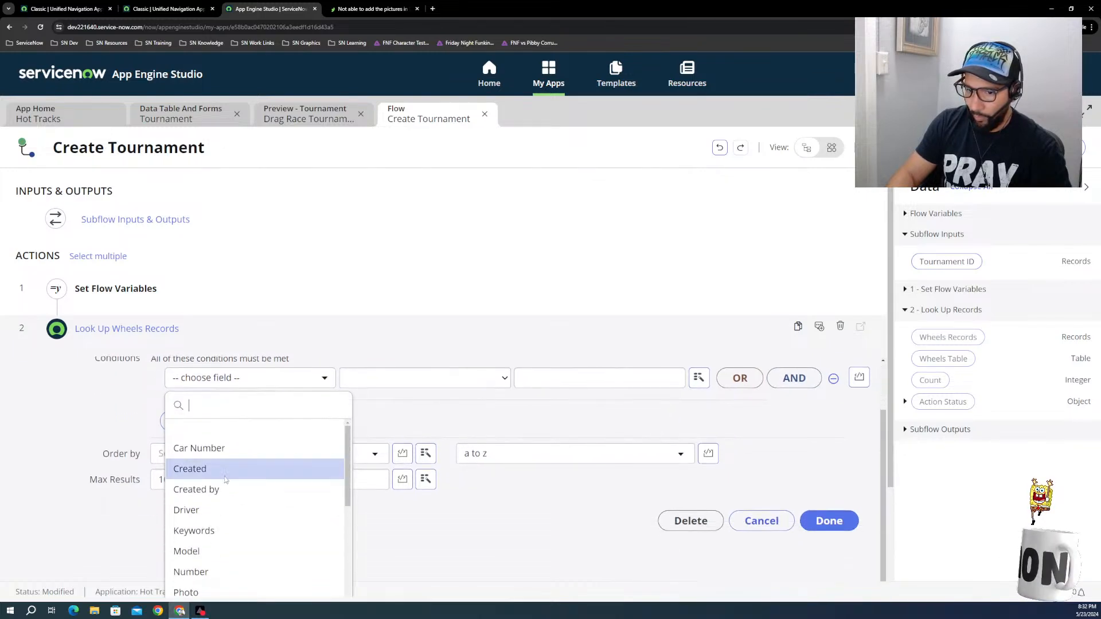
scroll(222, 494, "down", 3)
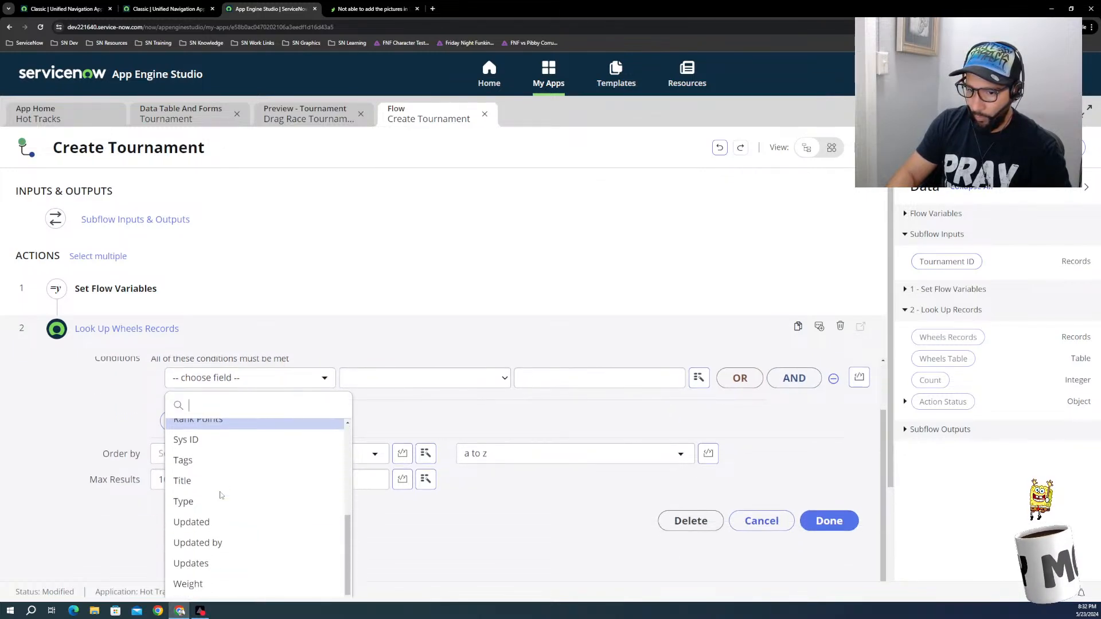
scroll(212, 519, "down", 3)
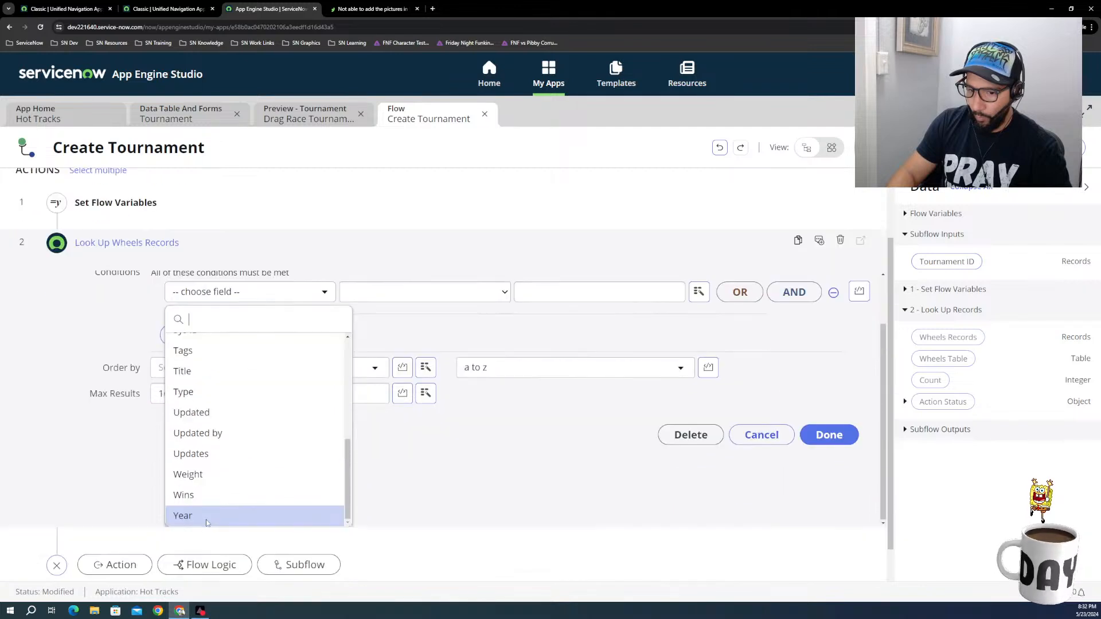
scroll(218, 455, "up", 5)
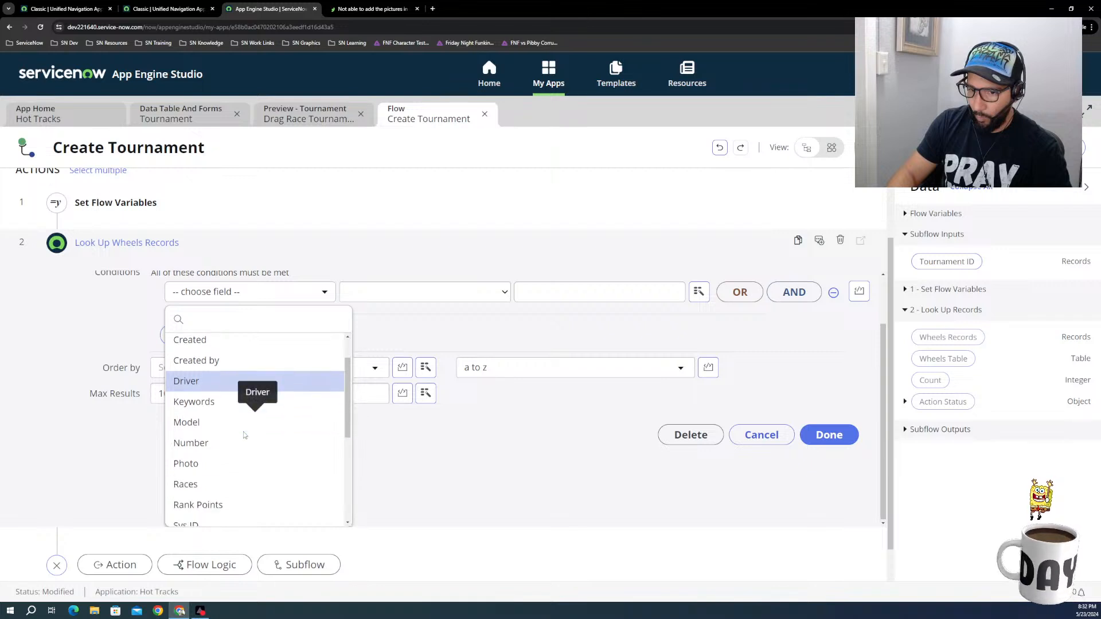
scroll(244, 433, "down", 3)
scroll(243, 432, "down", 5)
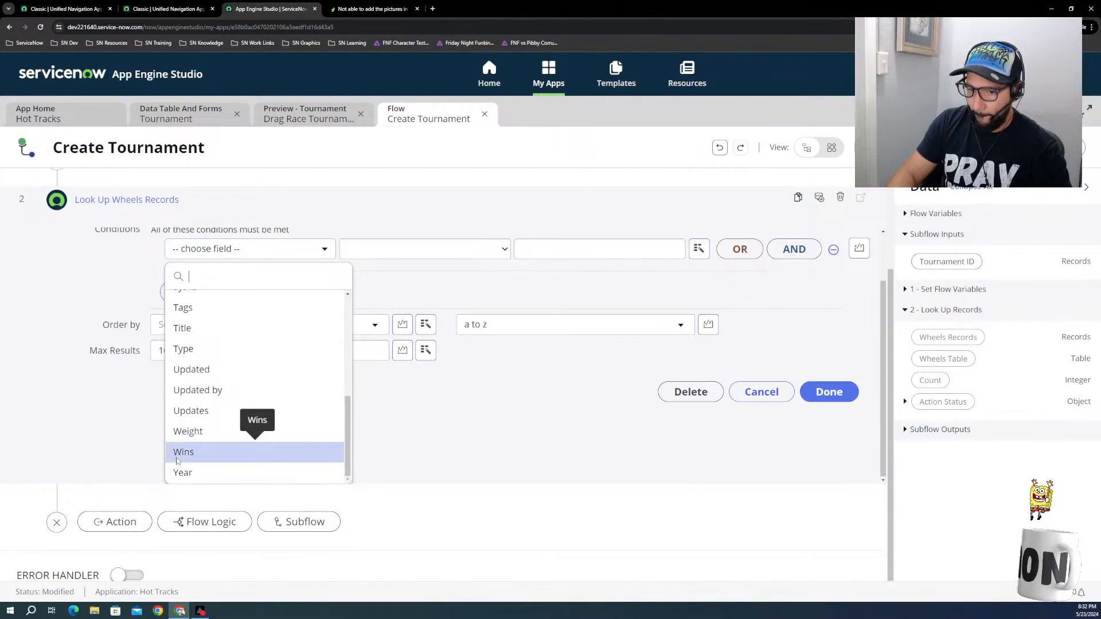
left_click(147, 444)
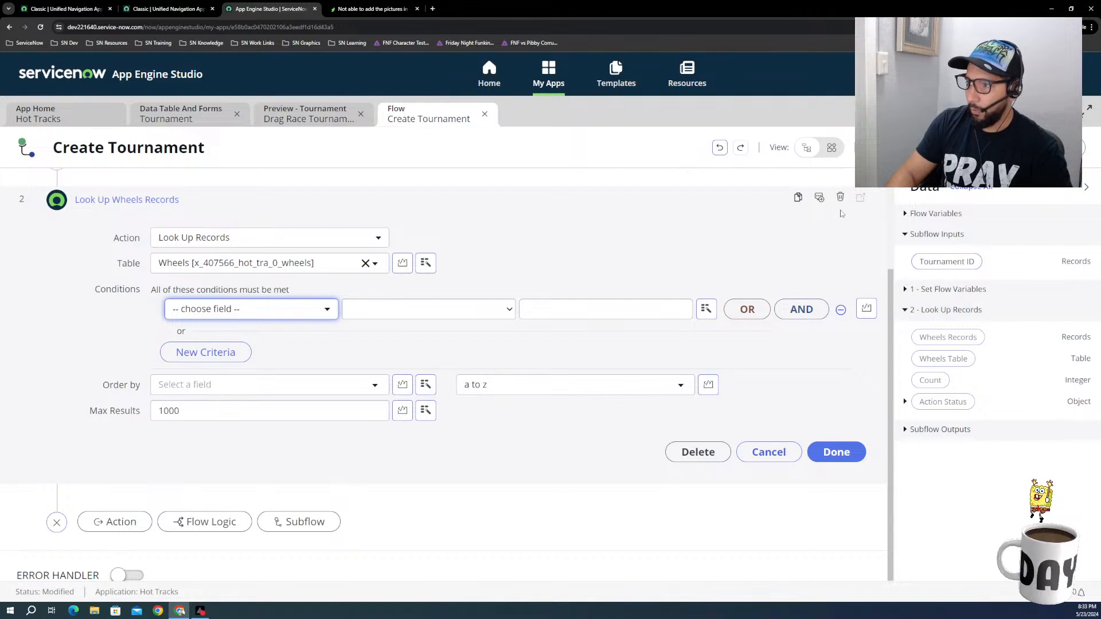
Step: Change the second action to Look Up Record from ServiceNow Core and set its table to Tournament
left_click(215, 238)
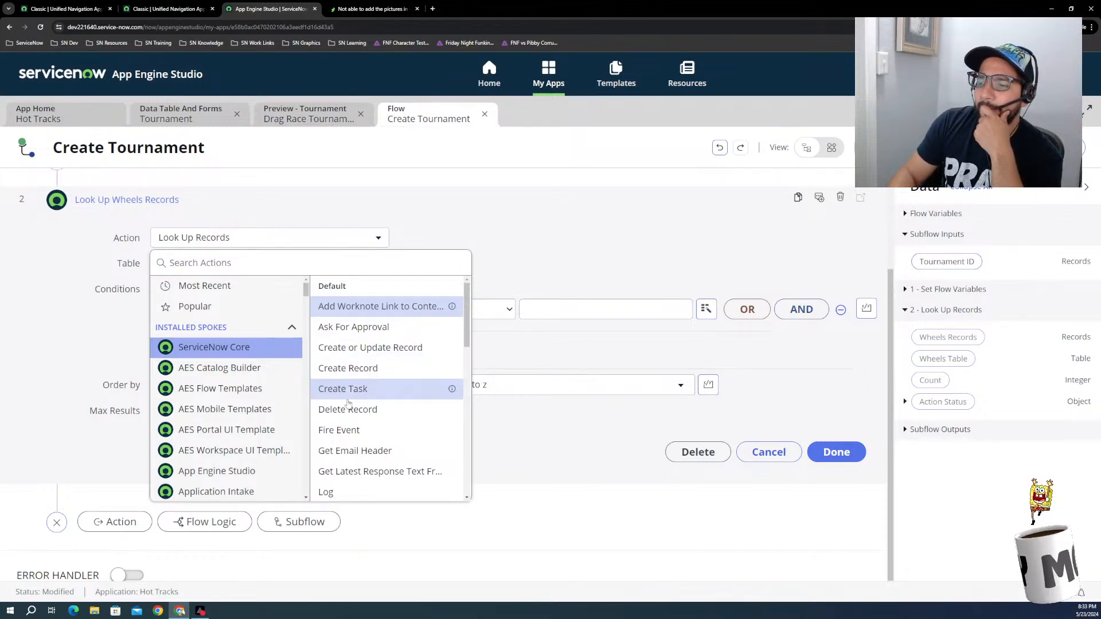
scroll(350, 419, "down", 3)
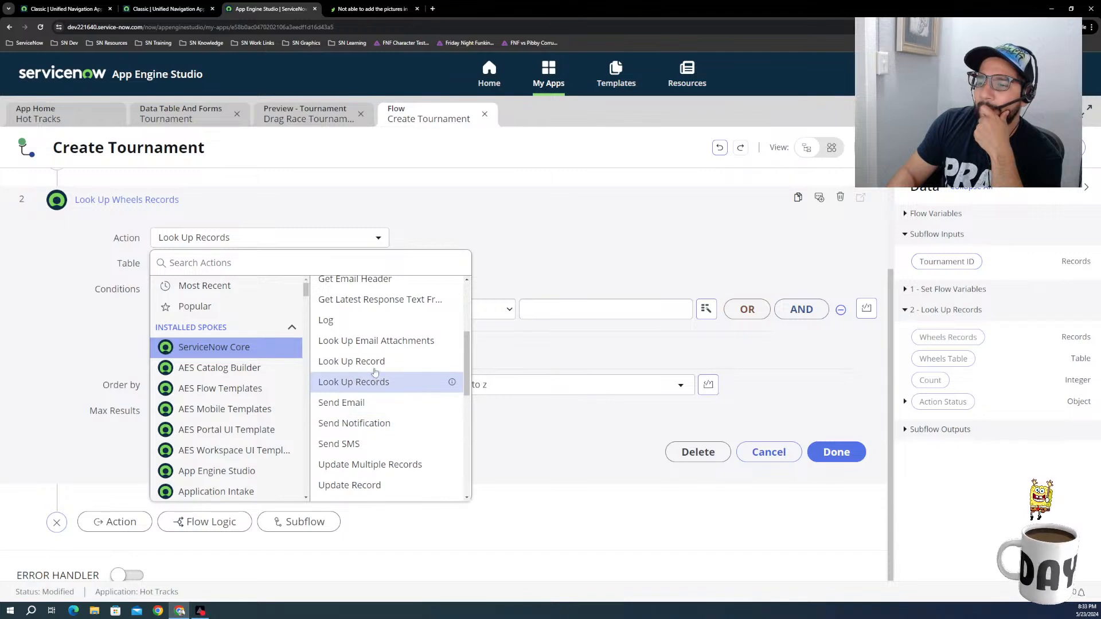
left_click(352, 362)
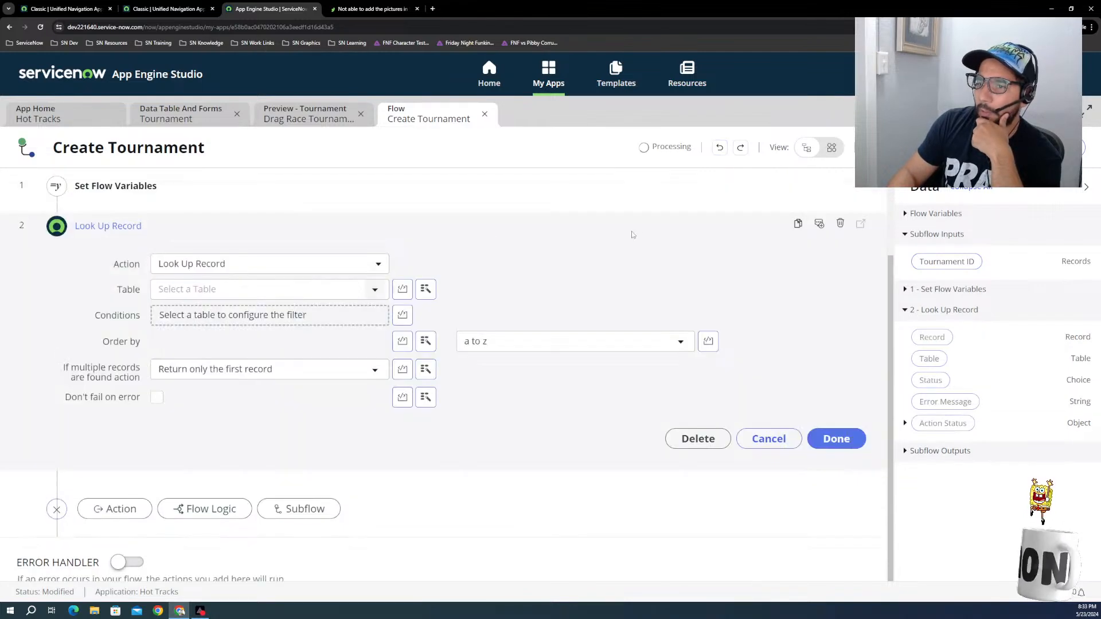
left_click_drag(944, 270, 206, 290)
left_click(251, 299)
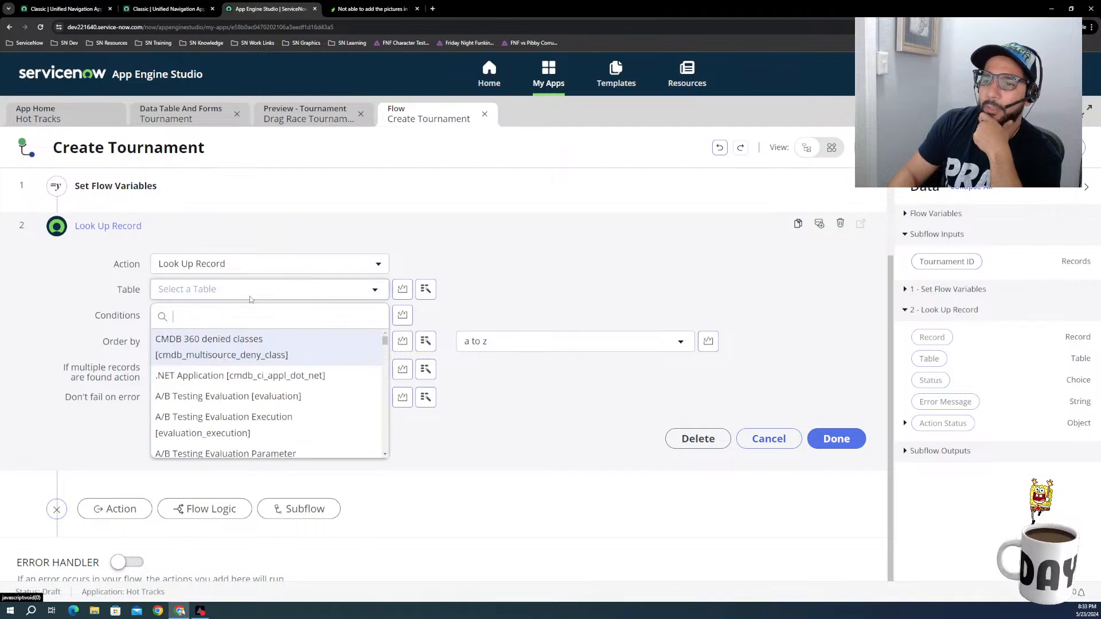
type("tour")
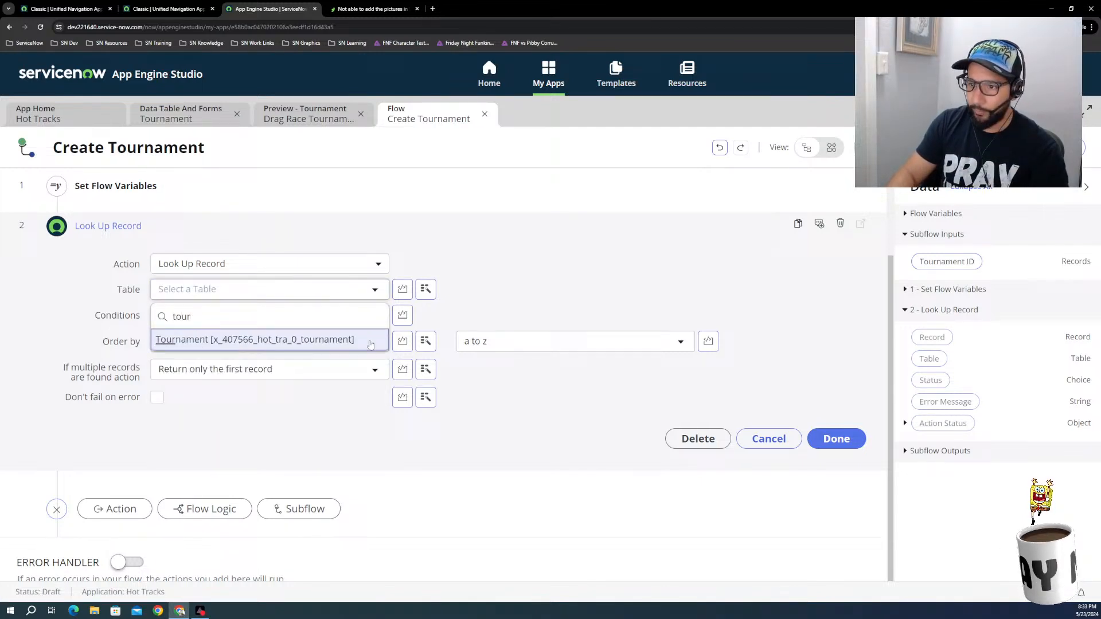
left_click(199, 339)
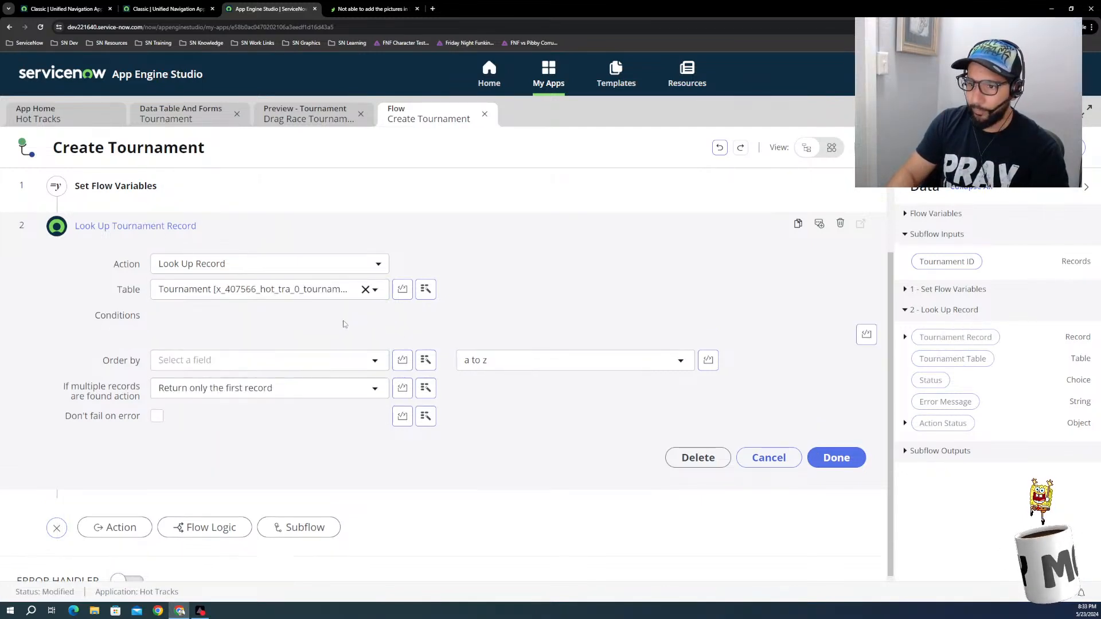
Step: Add a "Sys ID is" condition to the Tournament record lookup, trying the Tournament ID input as its value and removing it again
left_click(289, 336)
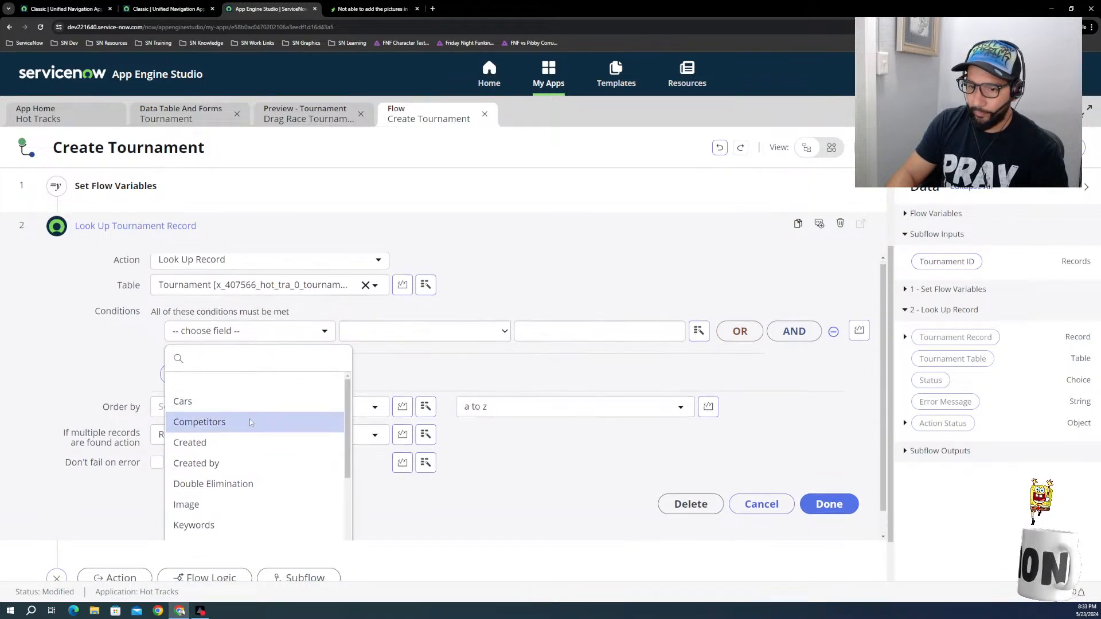
scroll(241, 436, "down", 3)
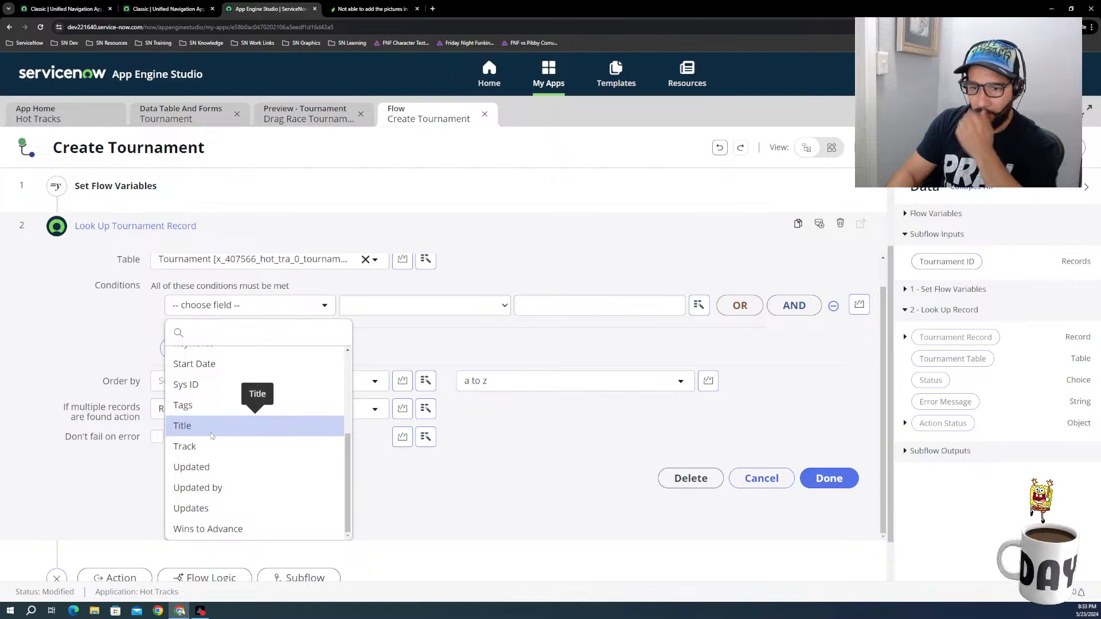
left_click(195, 385)
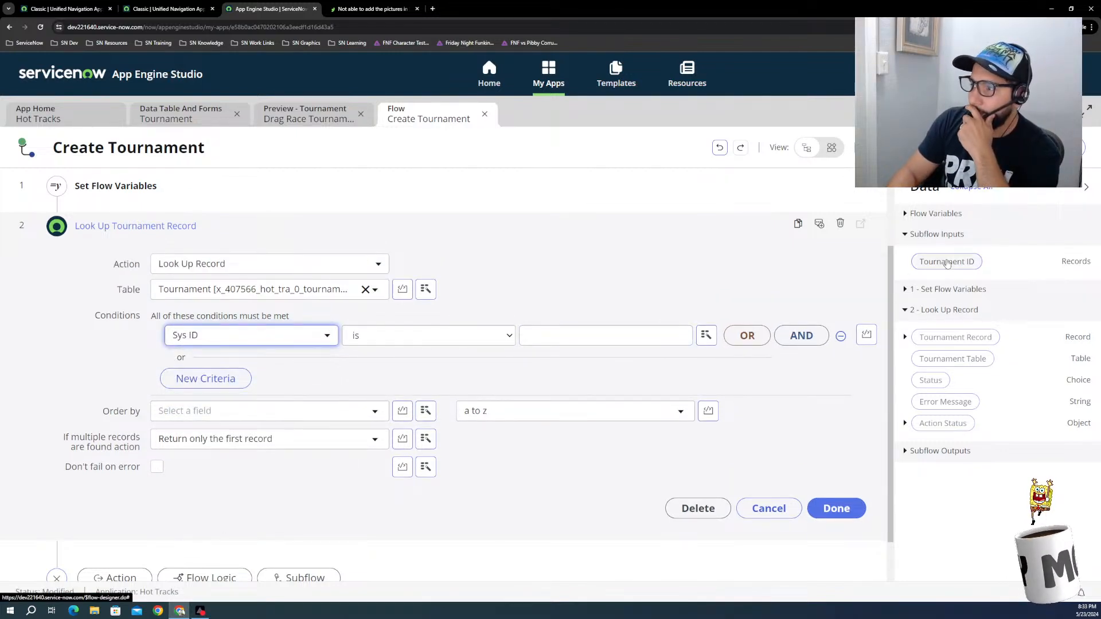
left_click_drag(947, 262, 622, 337)
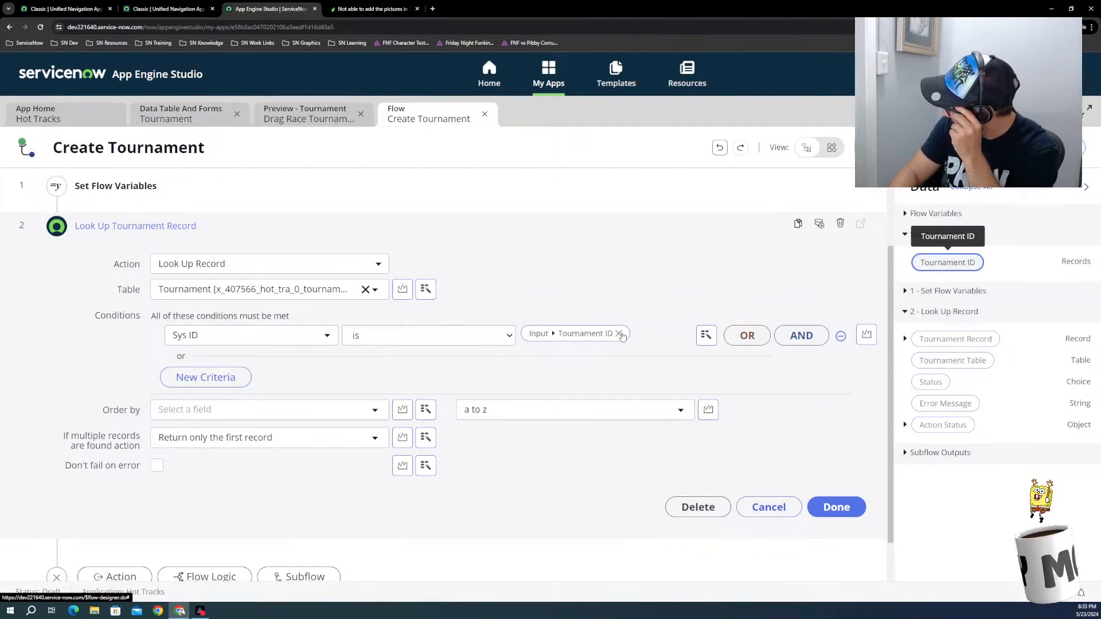
left_click(621, 334)
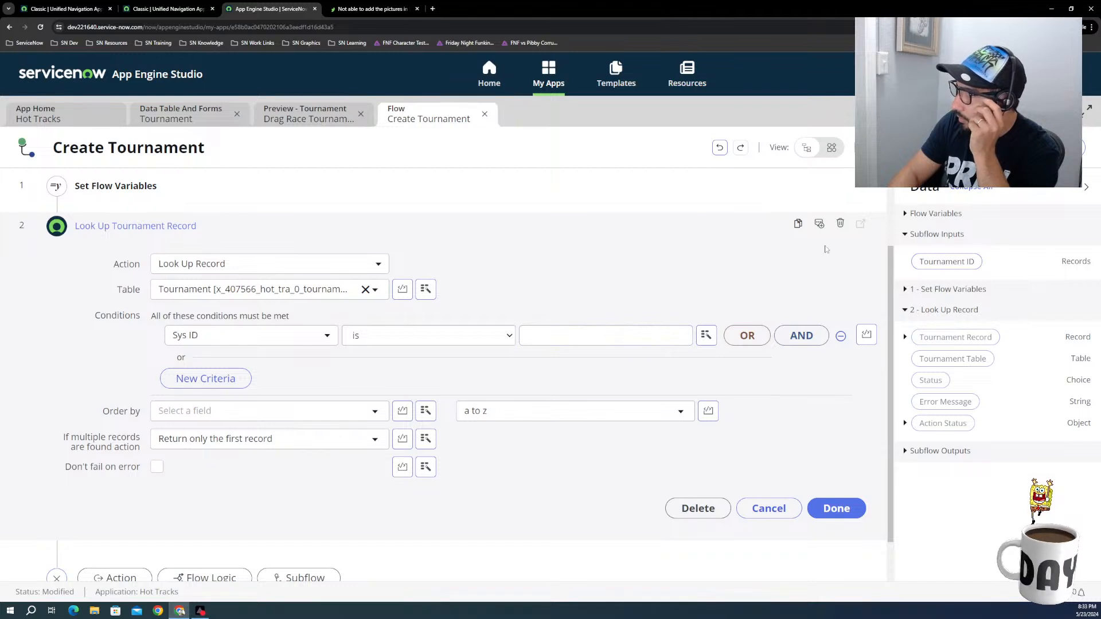
Step: Set the lookup's Sys ID condition value to the Tournament ID input and check what the subflow test asks for
left_click_drag(945, 262, 624, 339)
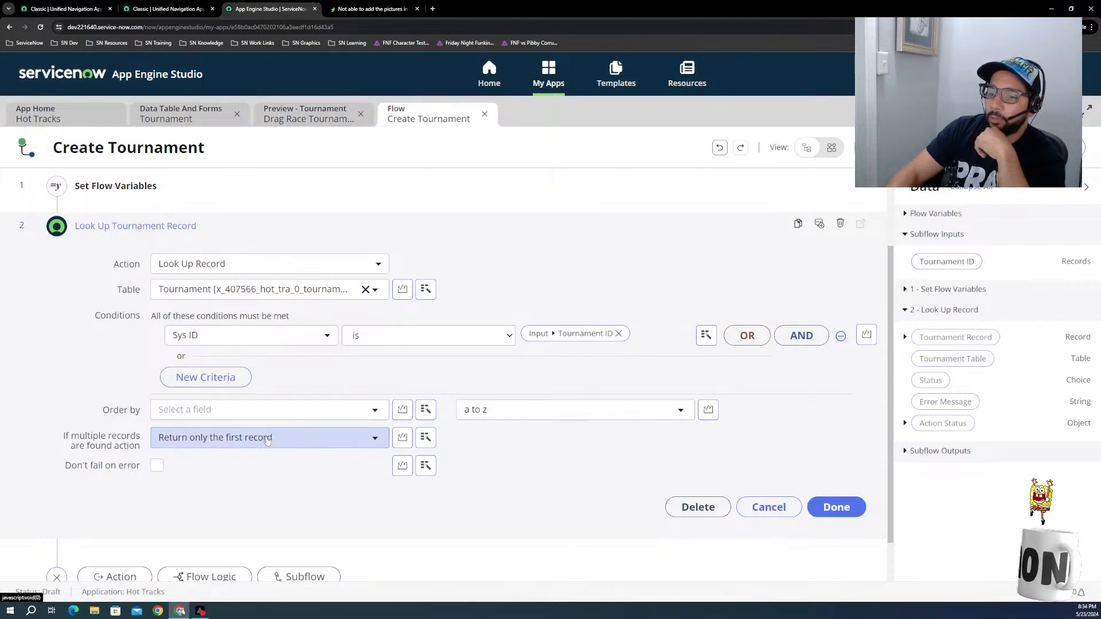
left_click(854, 507)
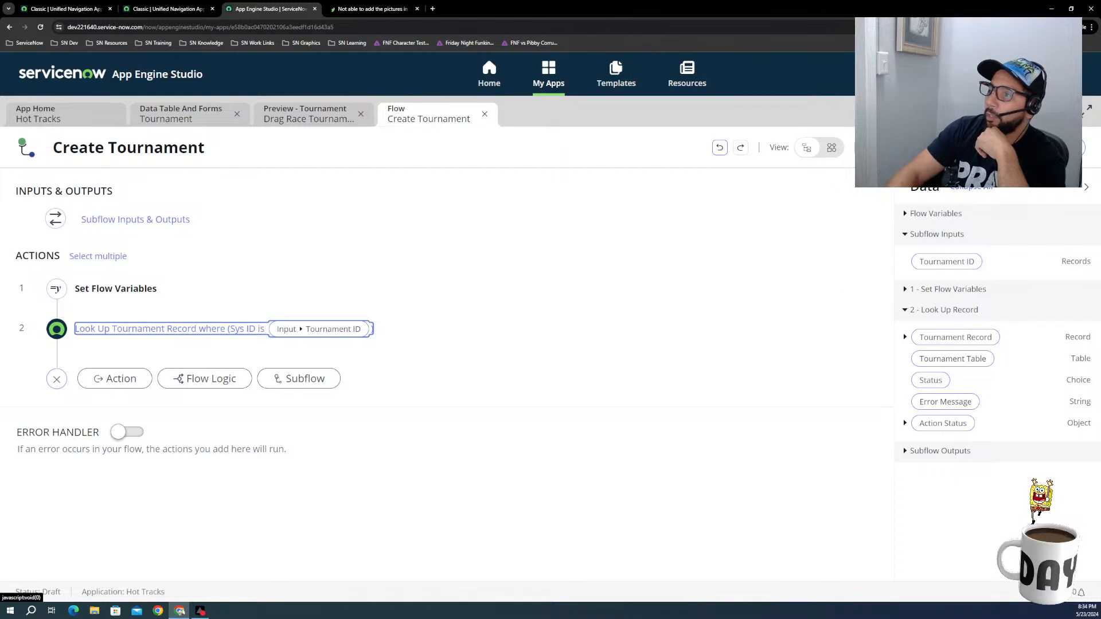
left_click(923, 148)
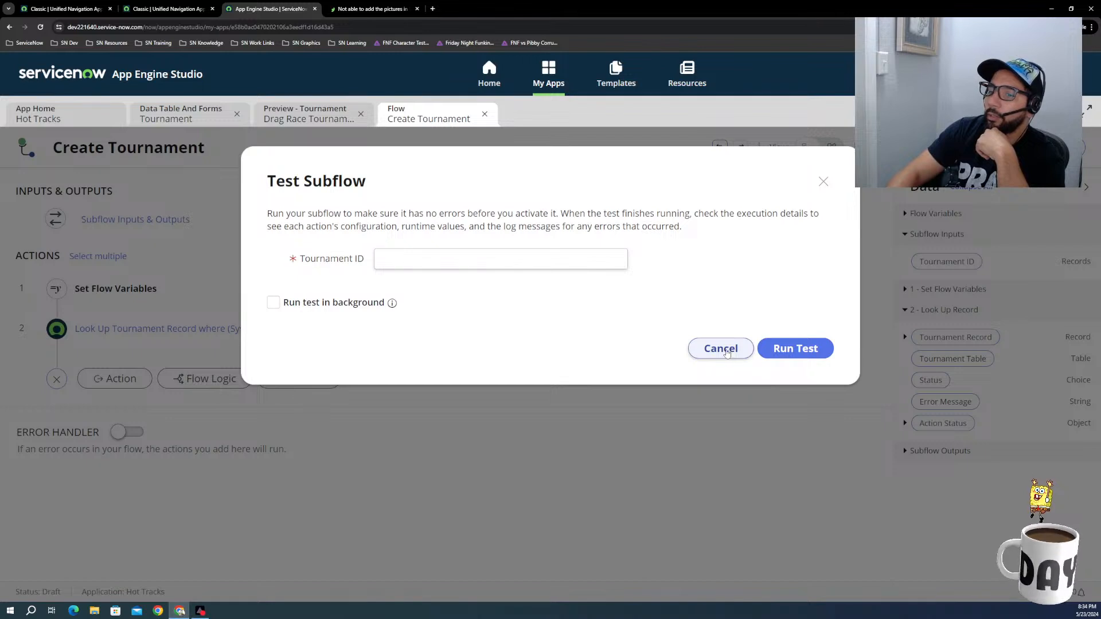
left_click(721, 349)
Step: Try to change the Tournament ID subflow input's type to a different Records table
left_click(186, 220)
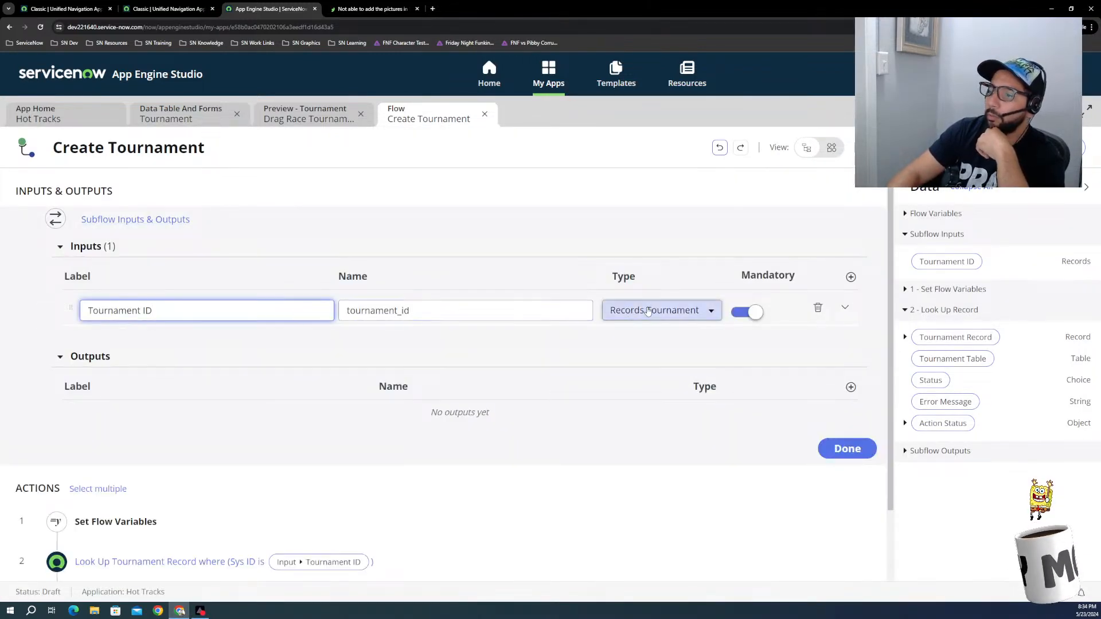
left_click(651, 310)
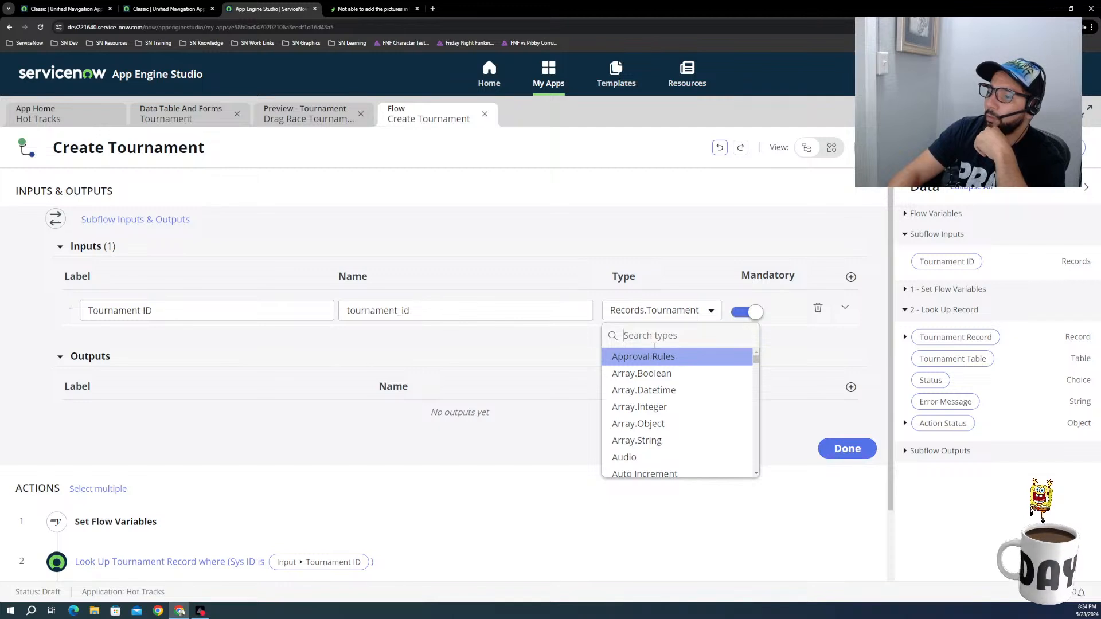
scroll(646, 410, "down", 2)
scroll(648, 401, "up", 1)
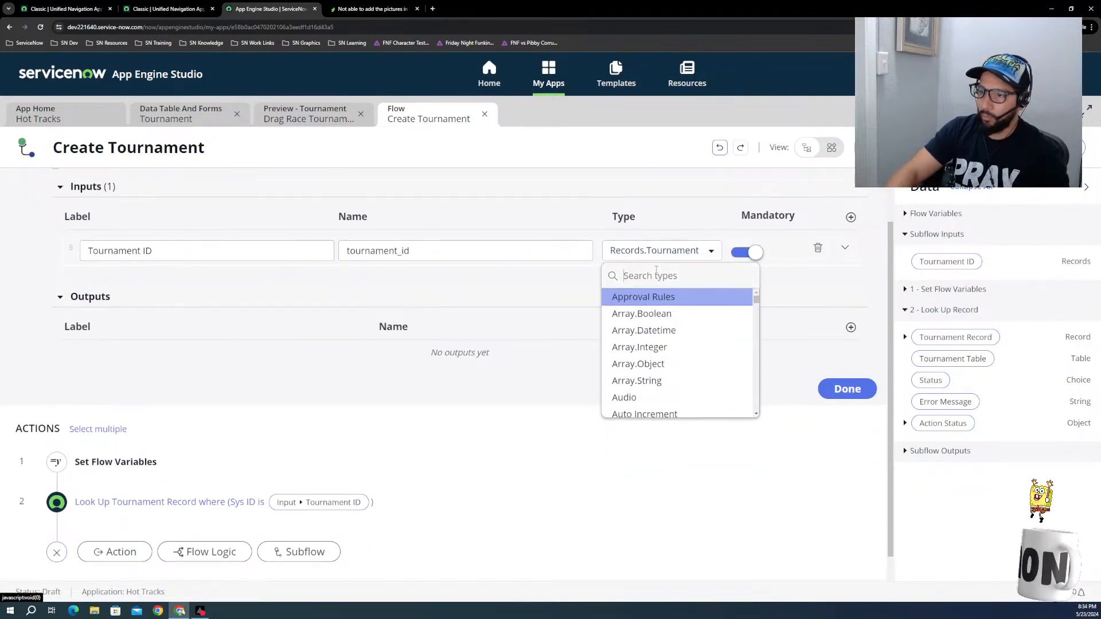
type("re")
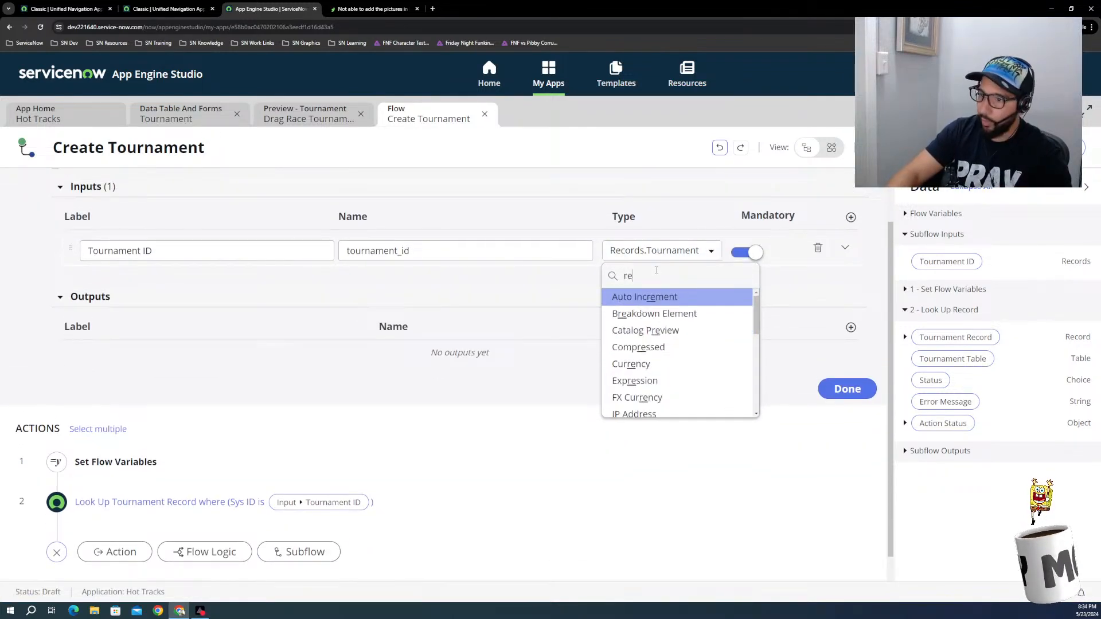
type("c")
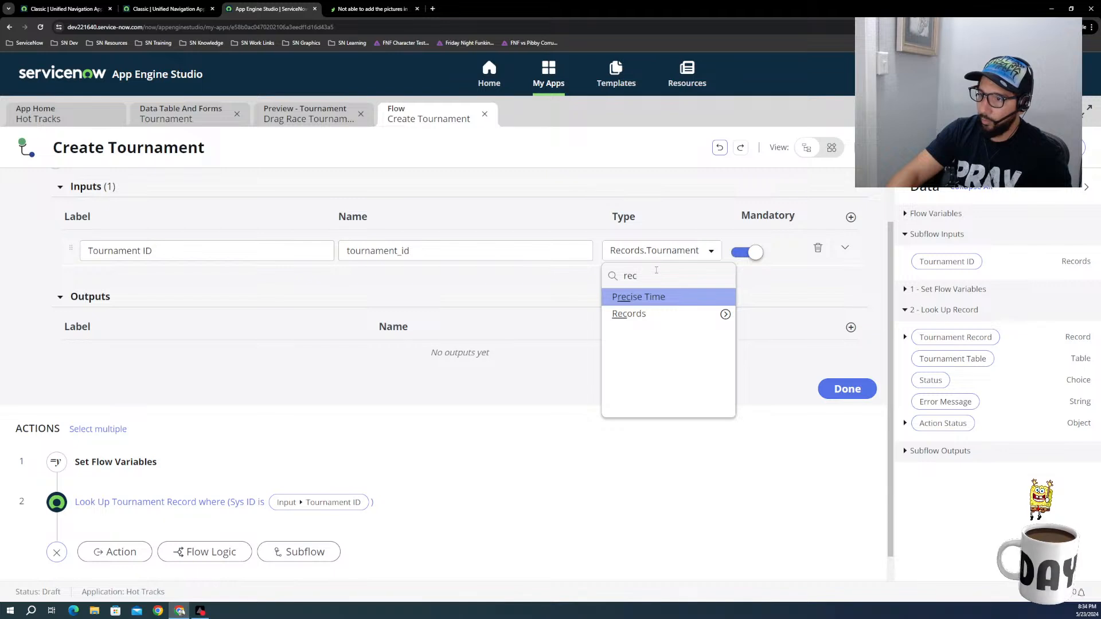
left_click(641, 316)
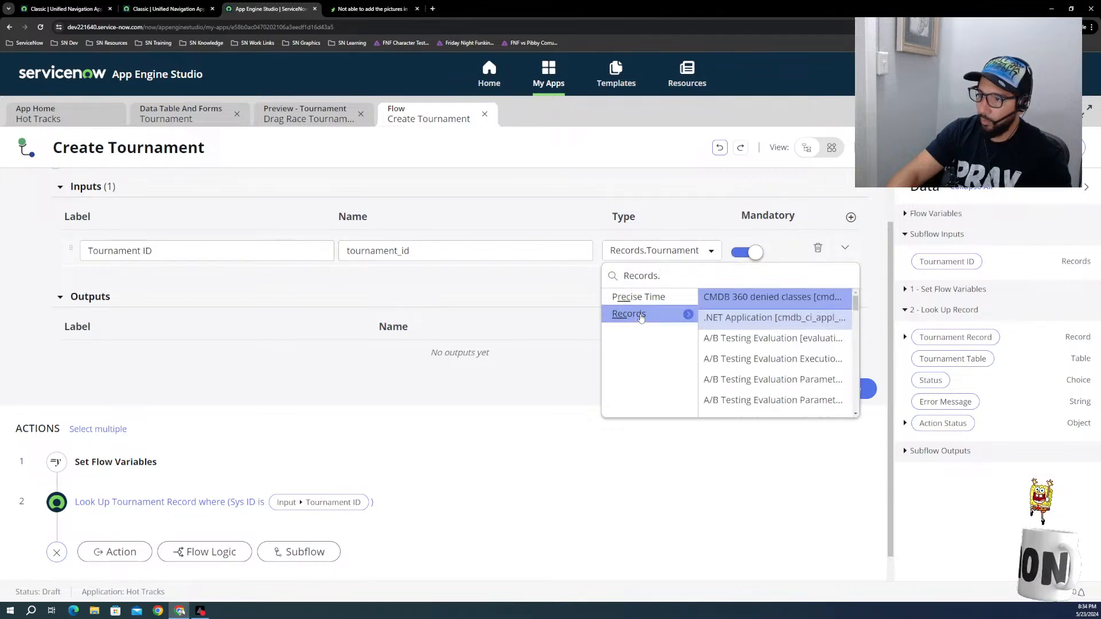
type("t")
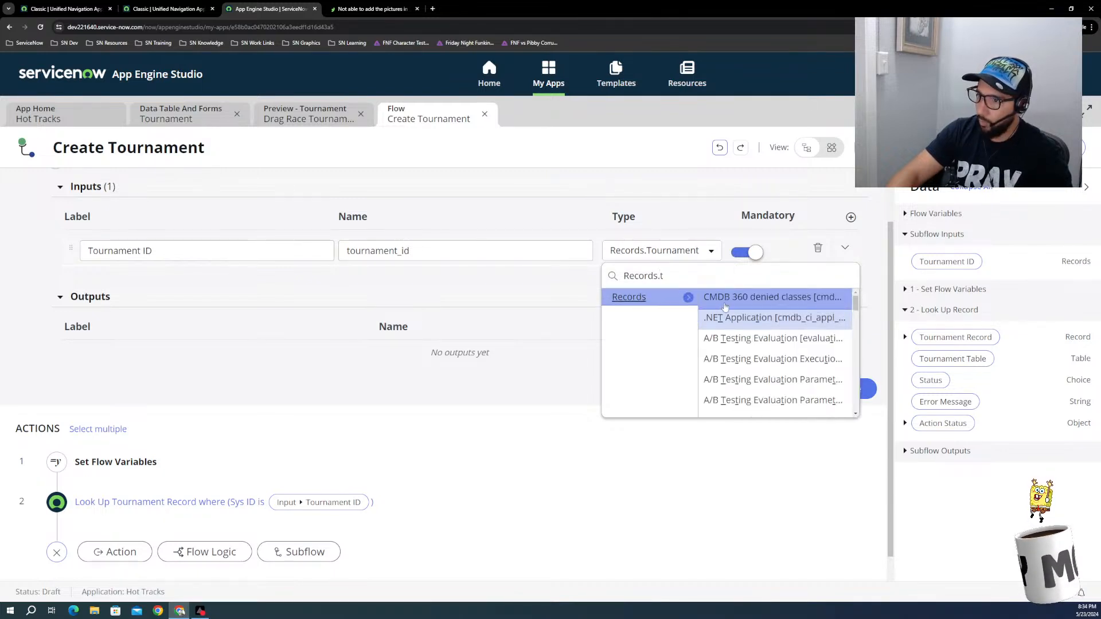
left_click(725, 307)
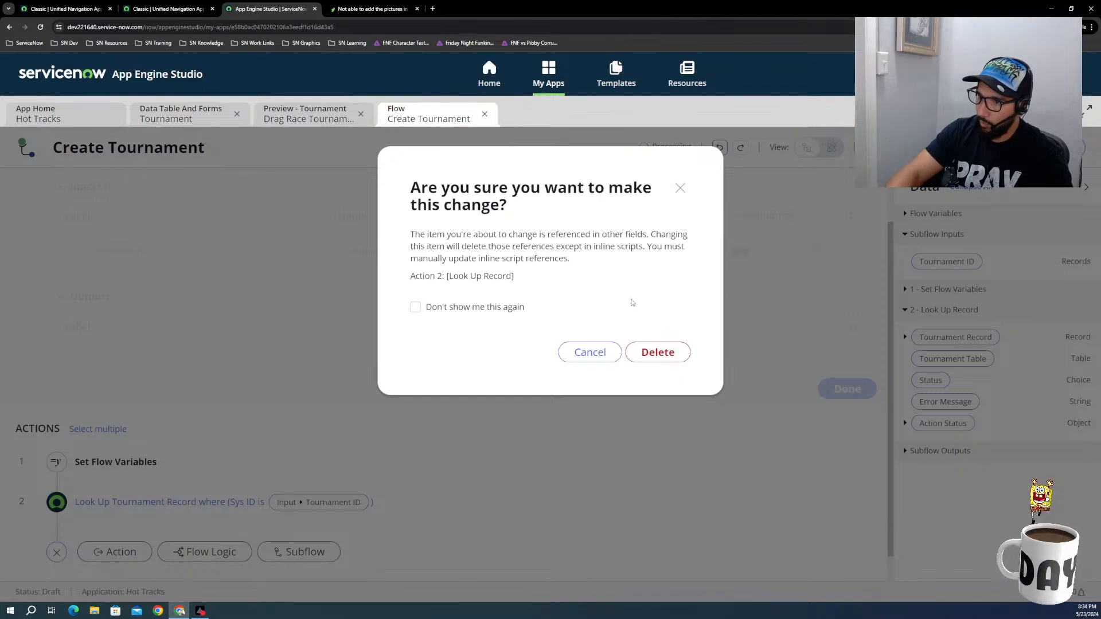
left_click(590, 352)
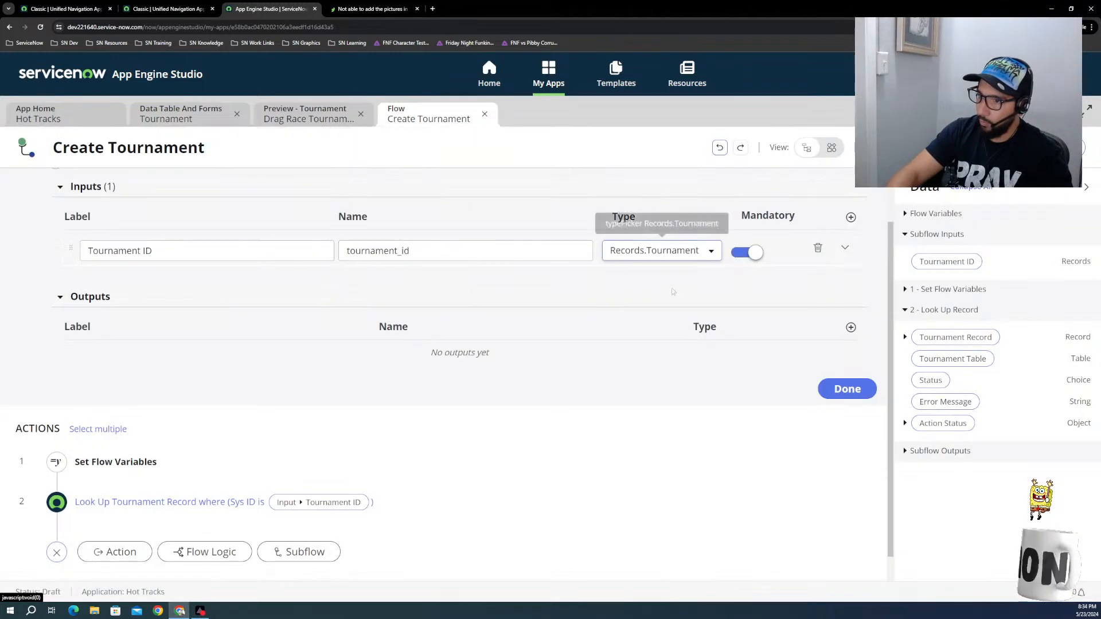
Step: Examine the types available for the Tournament ID subflow input without choosing one
left_click(669, 258)
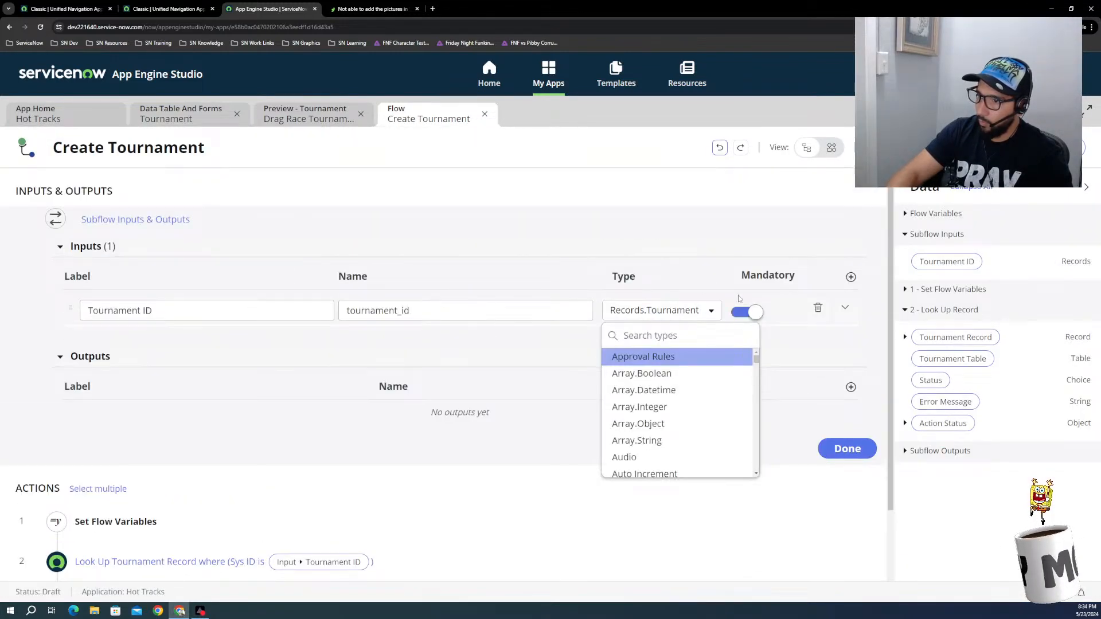
left_click(629, 311)
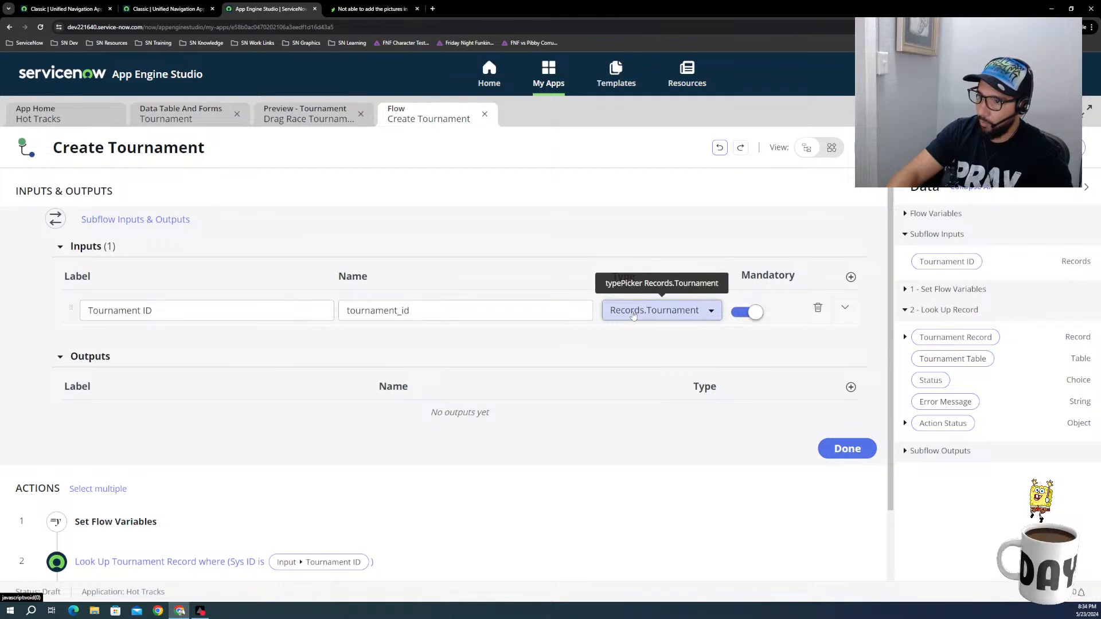
left_click(633, 315)
scroll(629, 396, "down", 4)
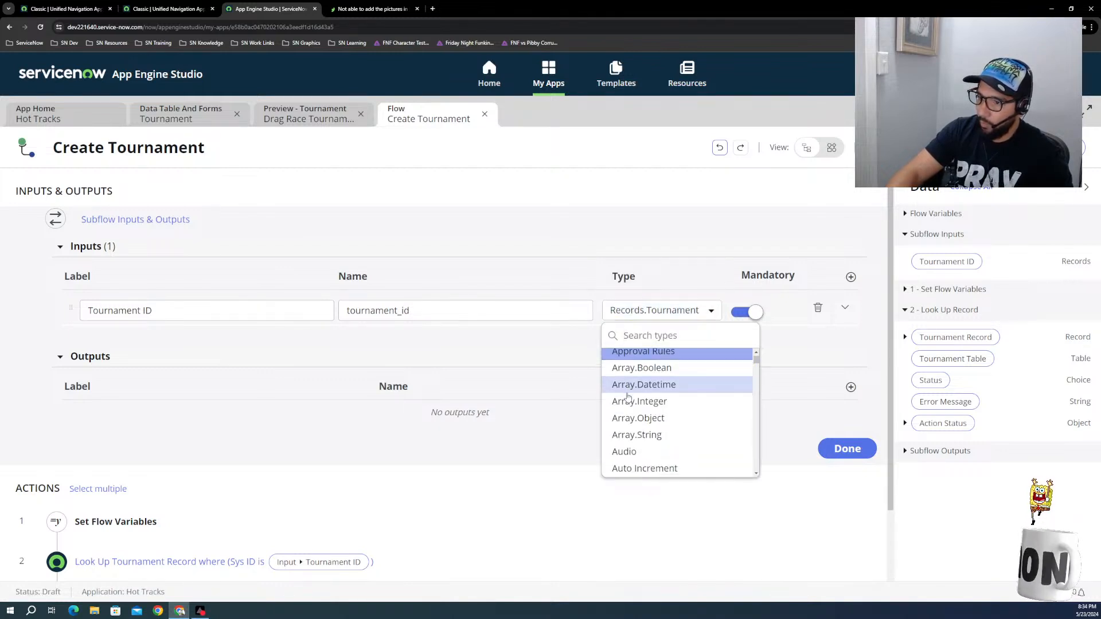
scroll(628, 400, "down", 6)
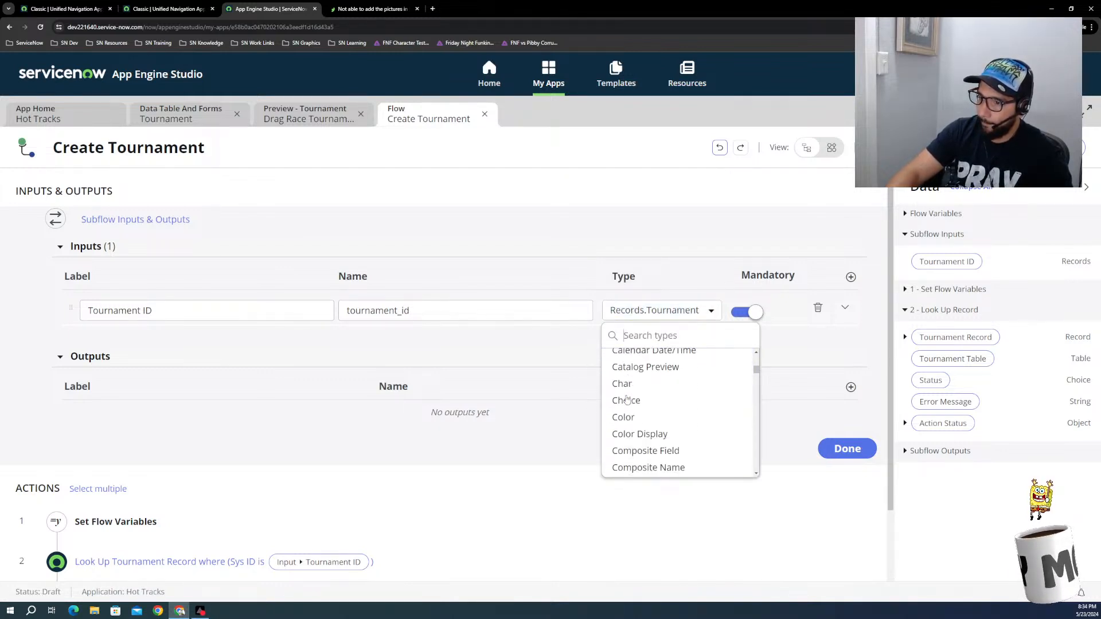
scroll(627, 400, "down", 5)
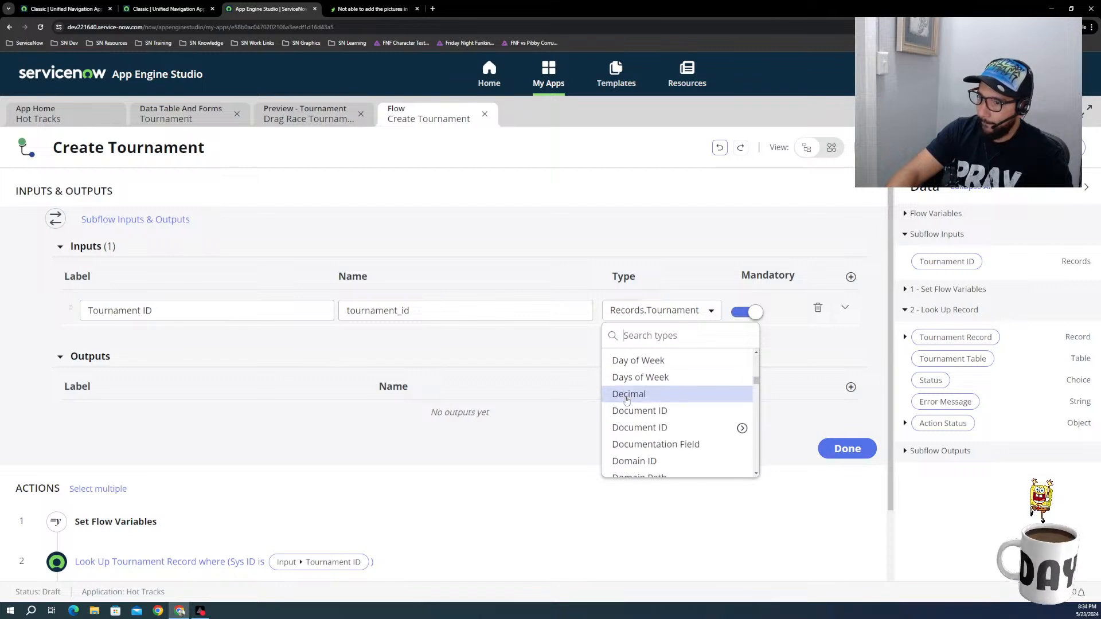
scroll(627, 402, "up", 1)
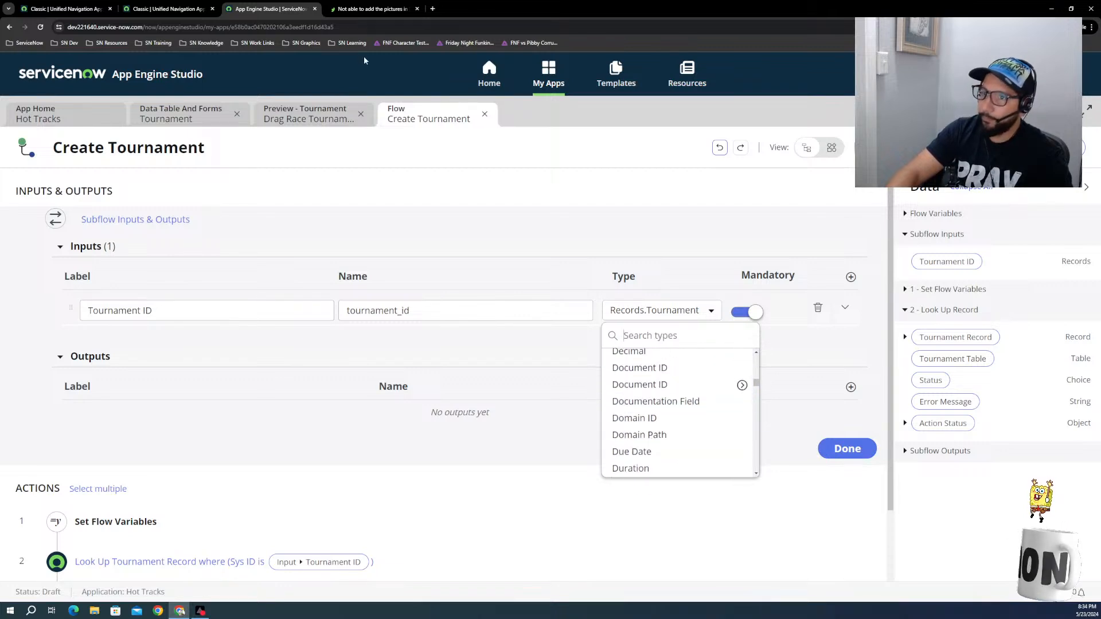
Step: Copy the sys_id of the Drag Race Tournament record
left_click(255, 118)
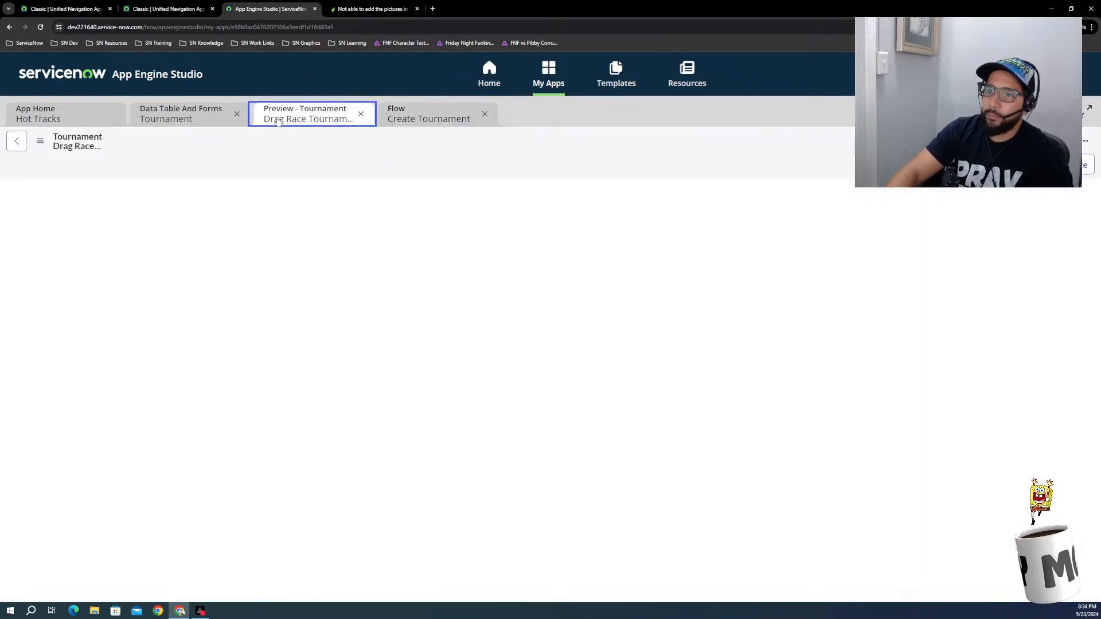
right_click(198, 145)
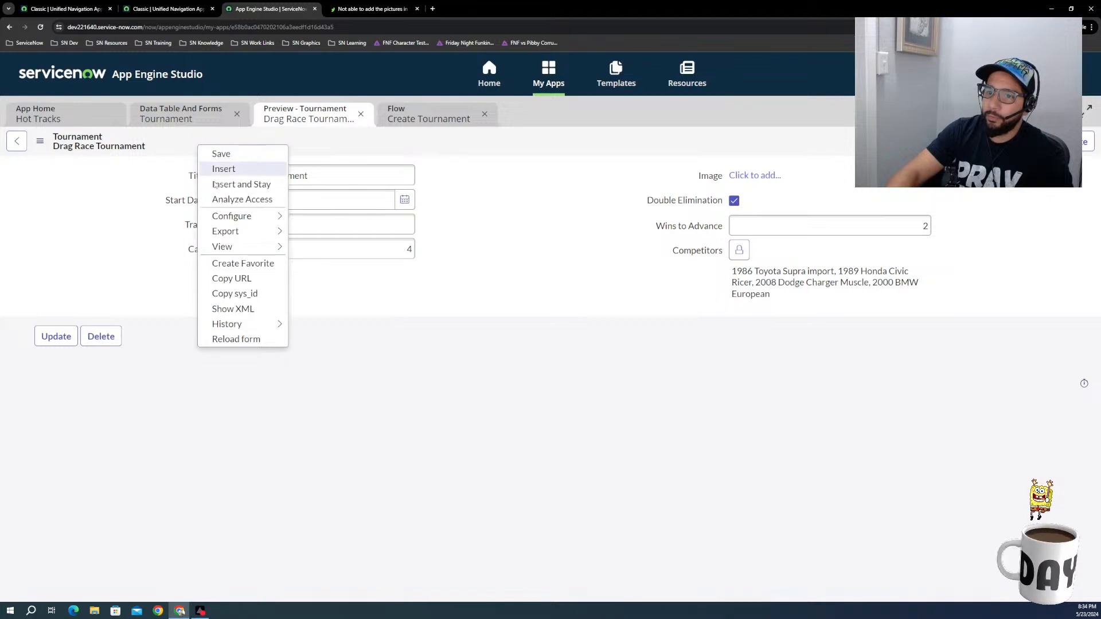
left_click(232, 293)
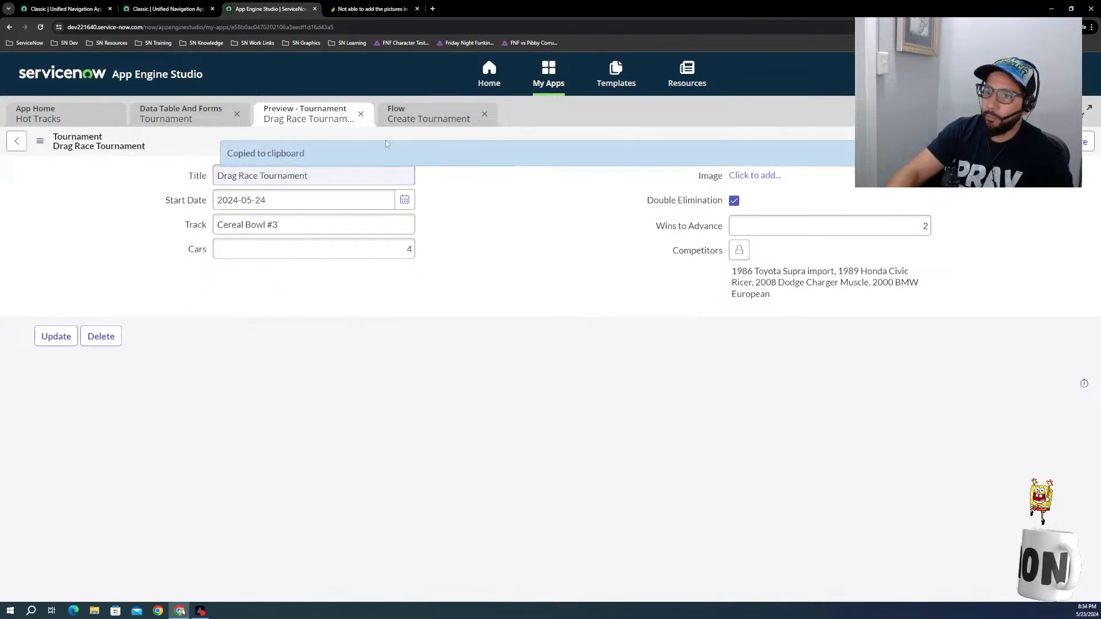
Step: Test the Create Tournament subflow with the copied sys_id as Tournament ID and open its execution details
left_click(428, 114)
left_click(766, 220)
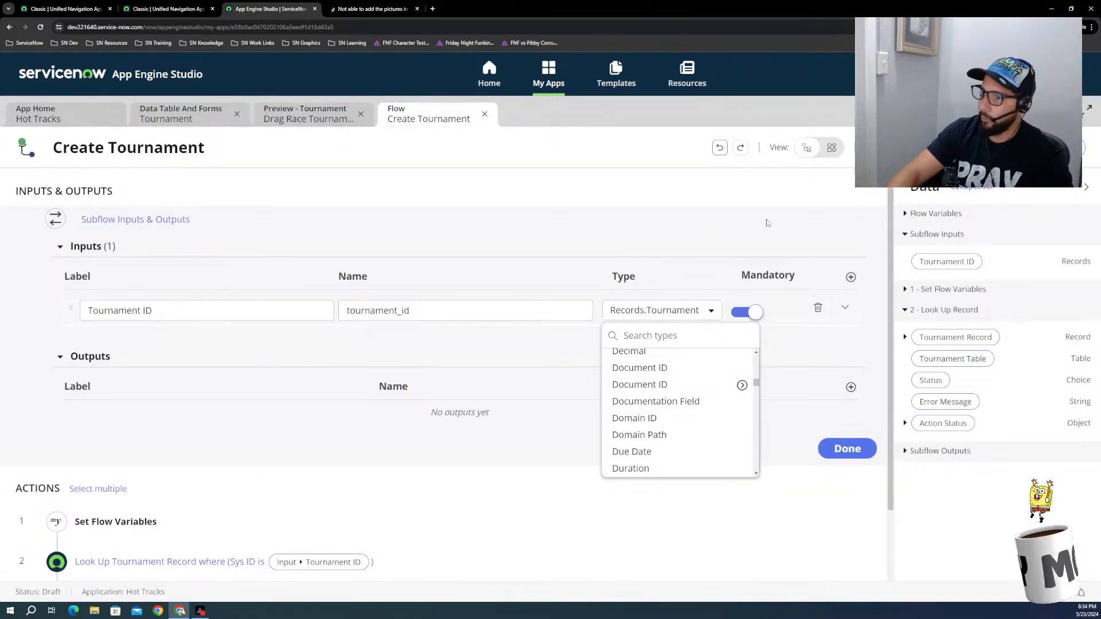
left_click(932, 148)
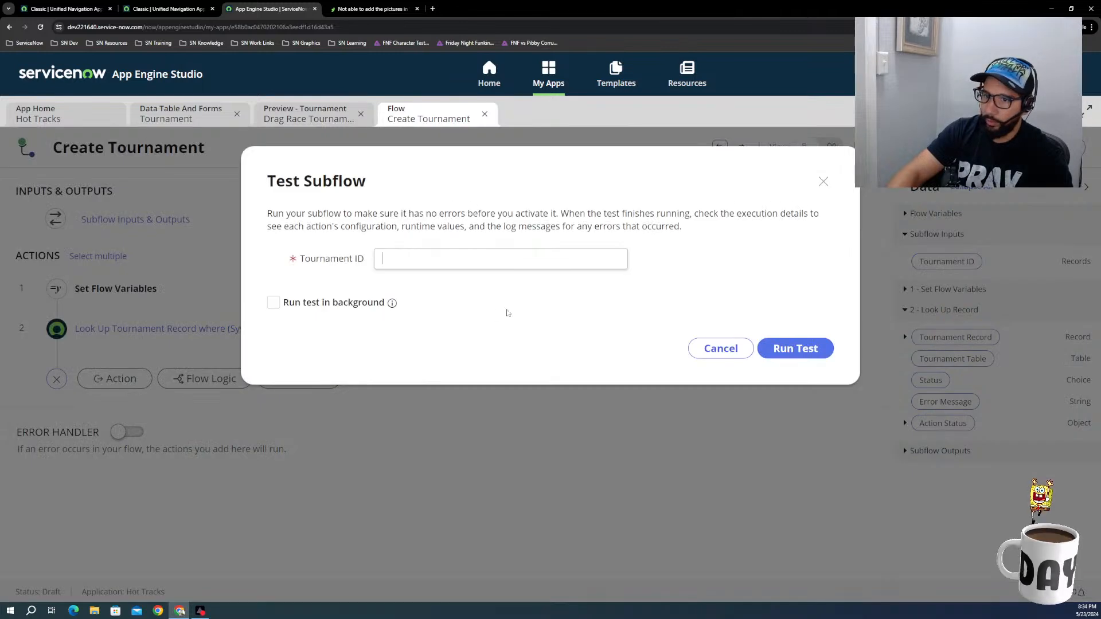
key("ctrl+v")
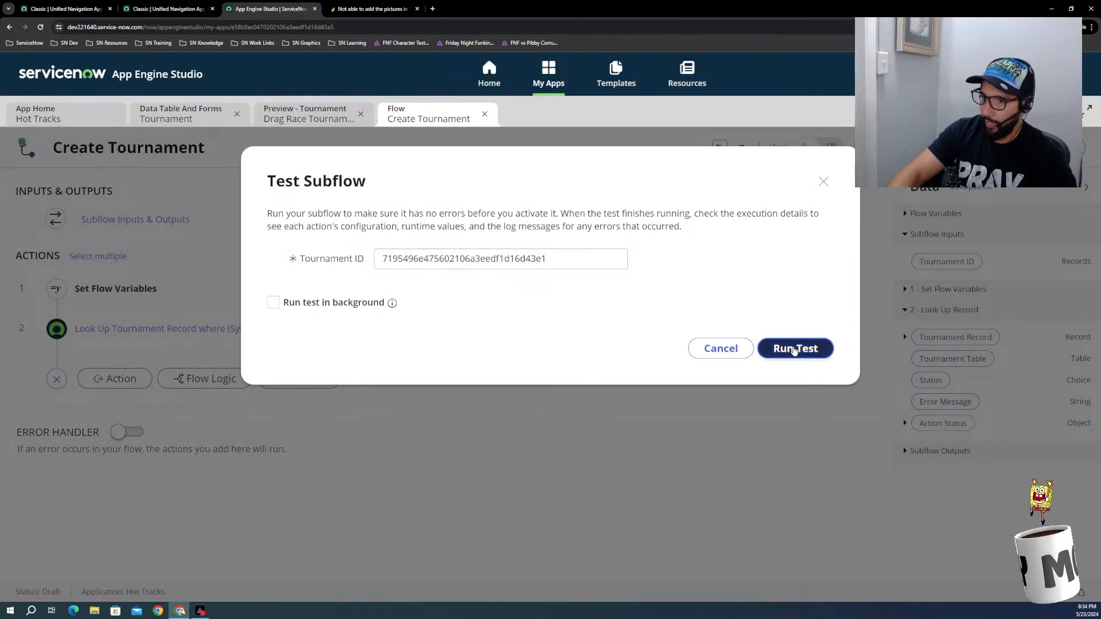
left_click(795, 348)
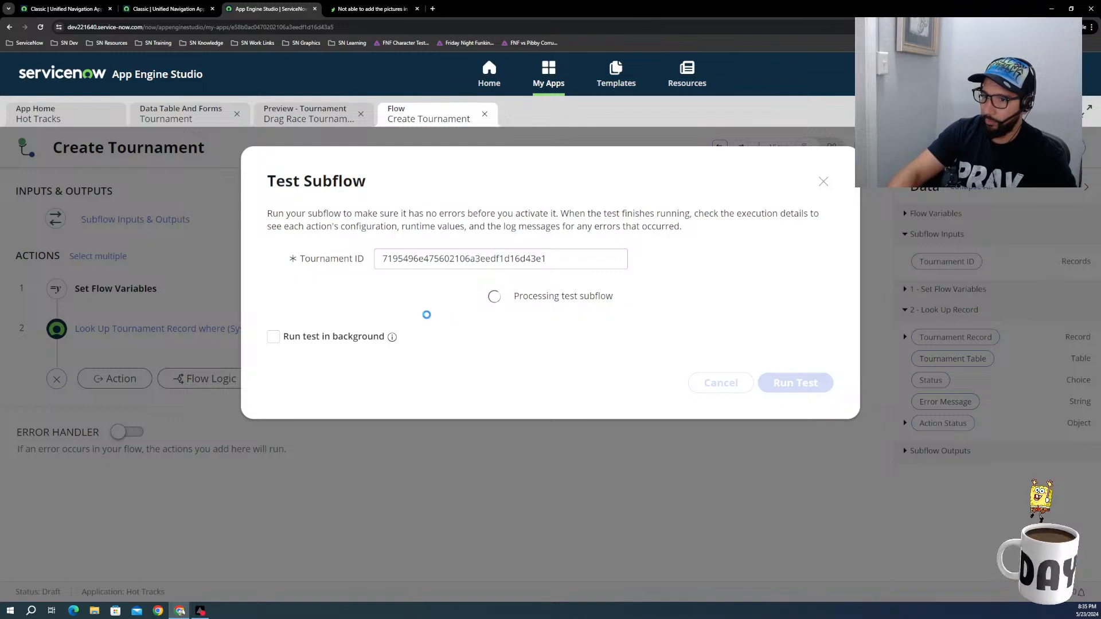
left_click(486, 297)
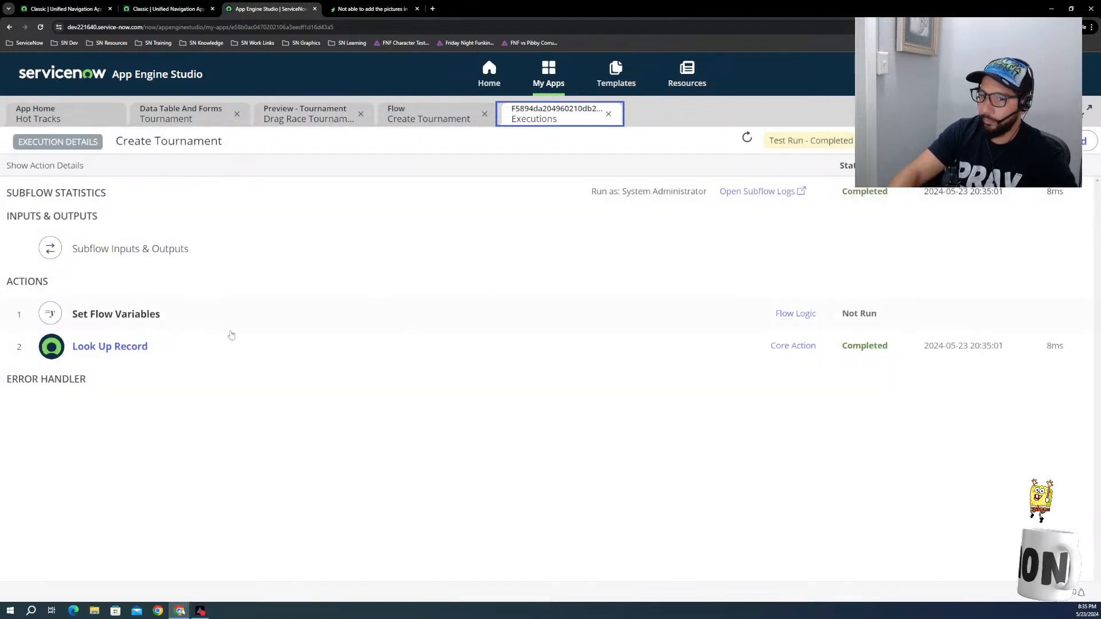
Step: Review the Look Up Record action's configuration and output data, previewing the returned Tournament record and its competitors
left_click(113, 347)
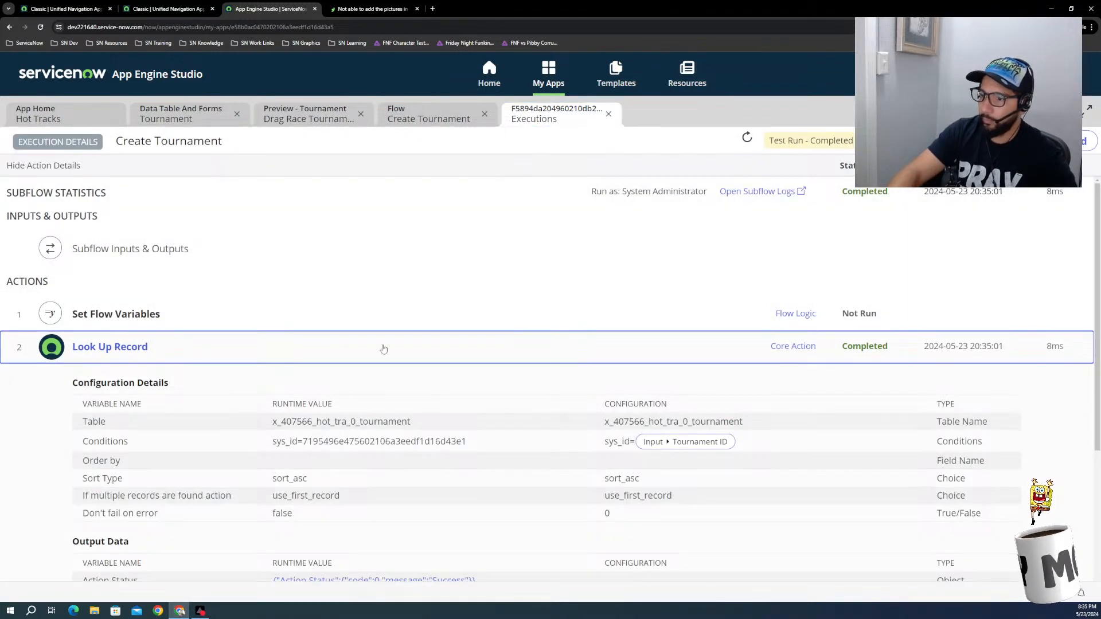
scroll(384, 349, "down", 3)
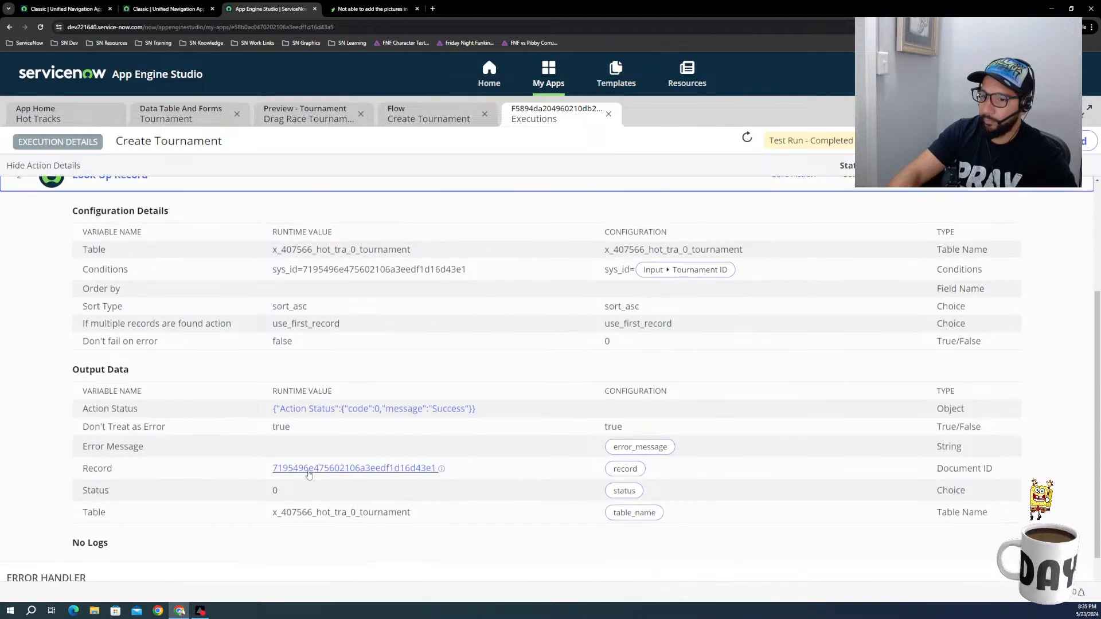
mouse_move(319, 471)
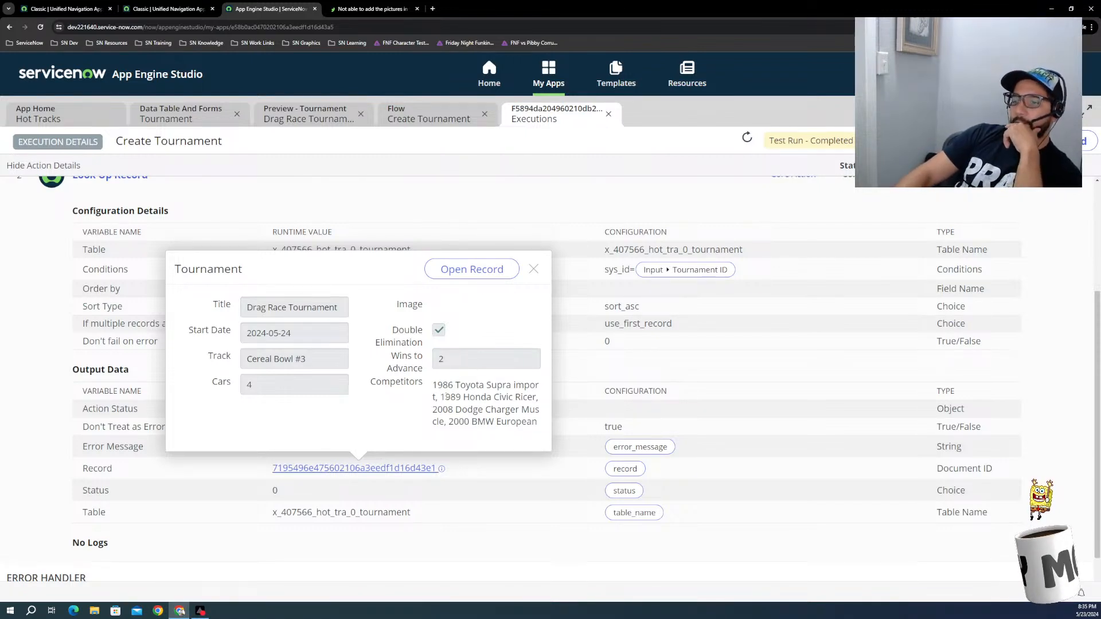
left_click_drag(433, 385, 527, 431)
left_click(537, 268)
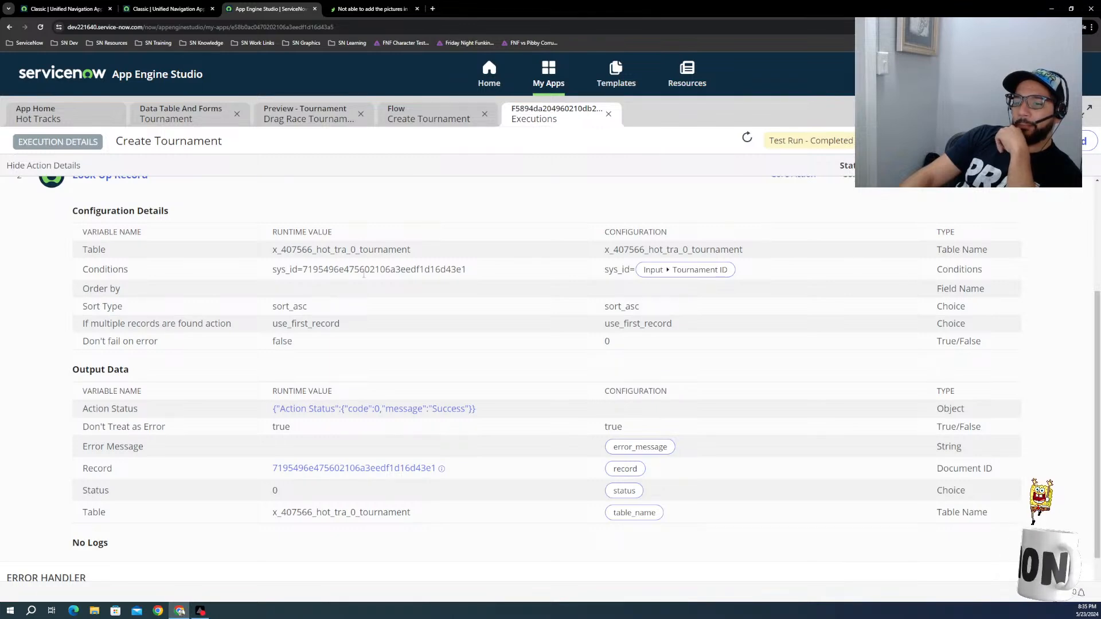
scroll(312, 354, "down", 1)
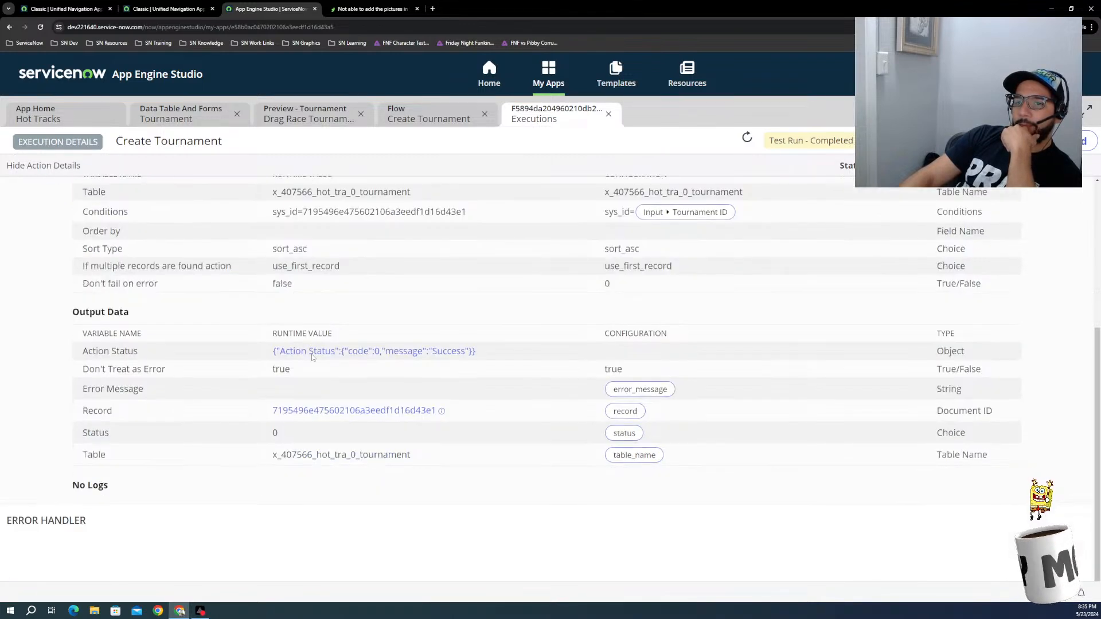
scroll(283, 340, "up", 4)
Step: Check the Subflow Inputs & Outputs details of the test execution and collapse the Look Up Record details
left_click(109, 258)
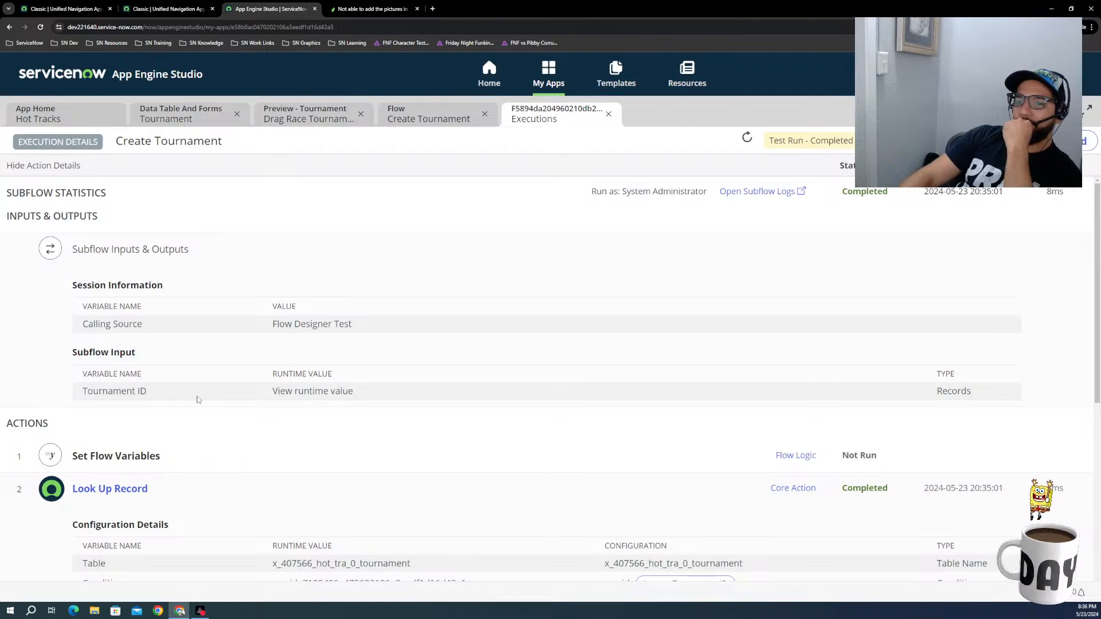
scroll(206, 396, "down", 1)
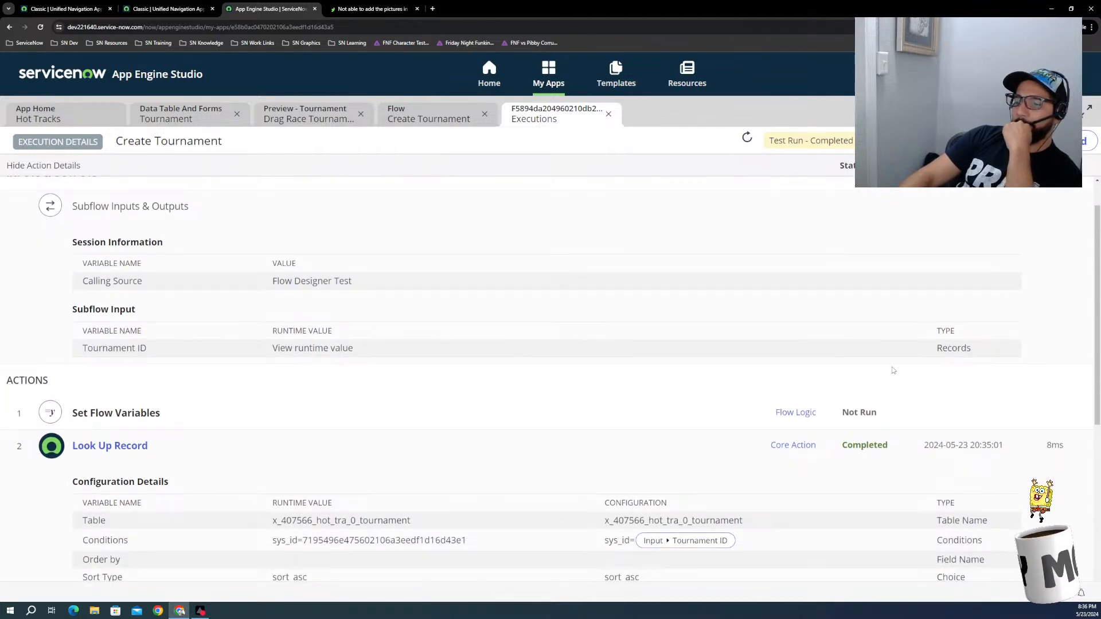
left_click(457, 337)
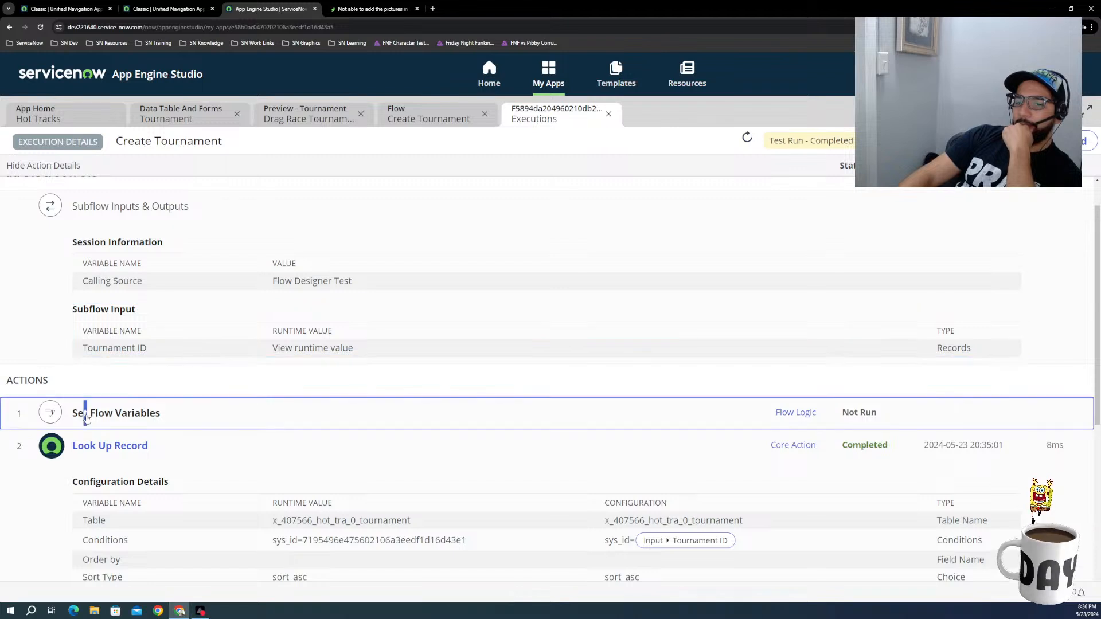
left_click(150, 448)
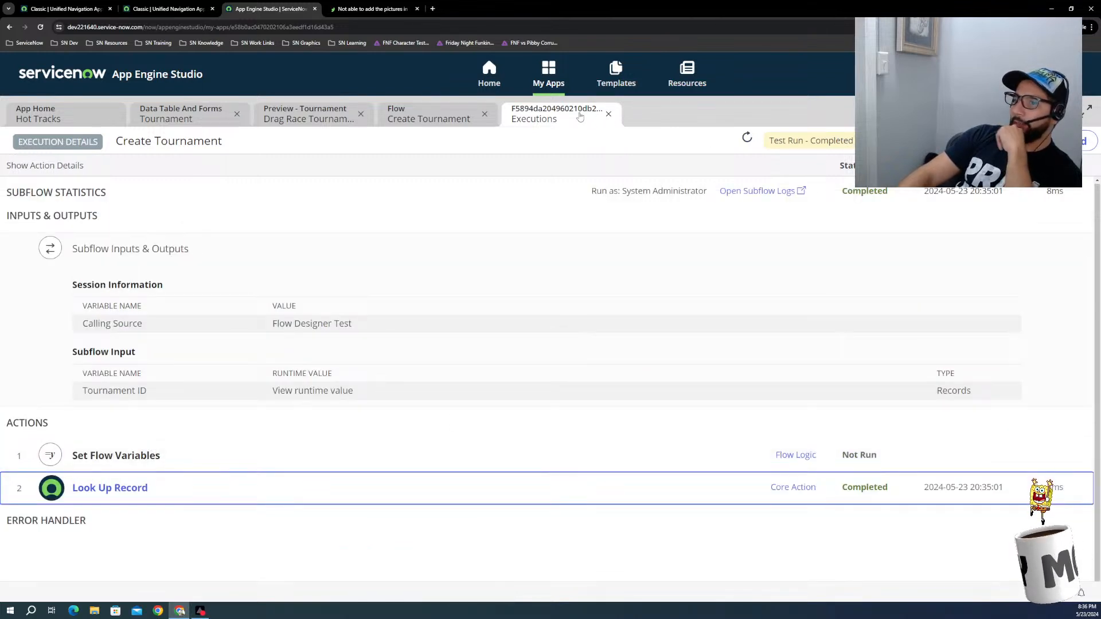
Step: Close the execution details and the Test Subflow dialog, and open the subflow's inputs and outputs for editing
left_click(608, 114)
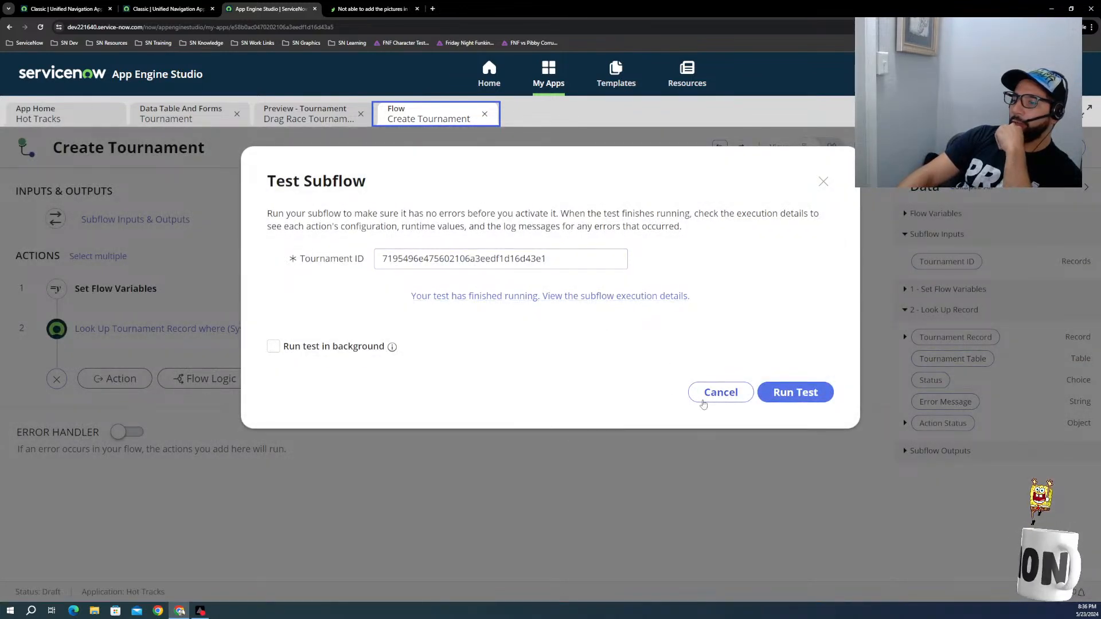
left_click(718, 393)
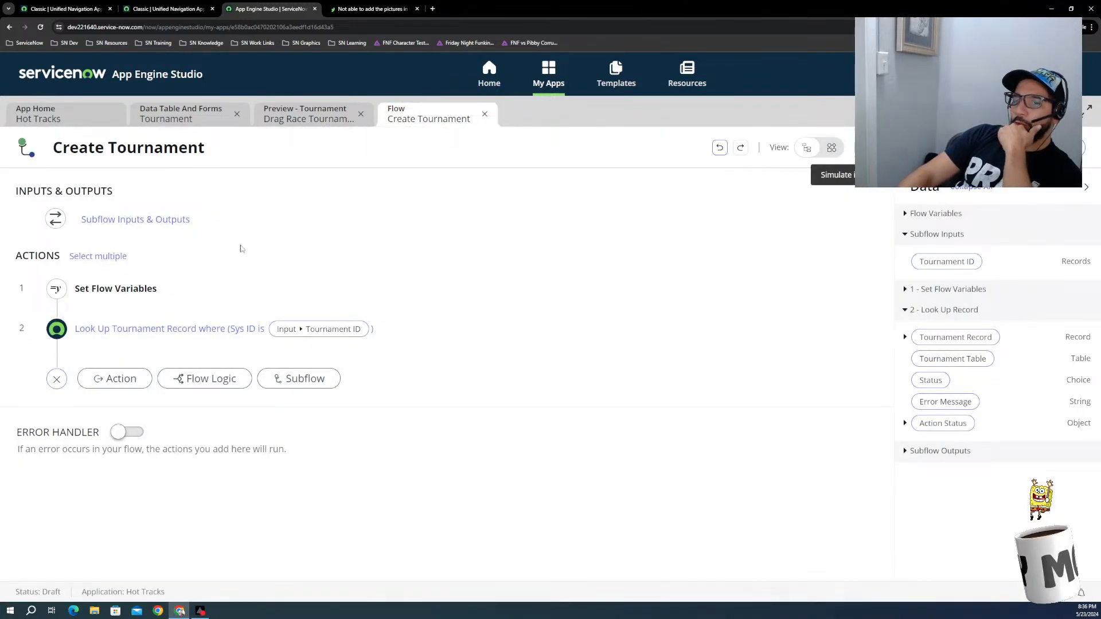
left_click(179, 221)
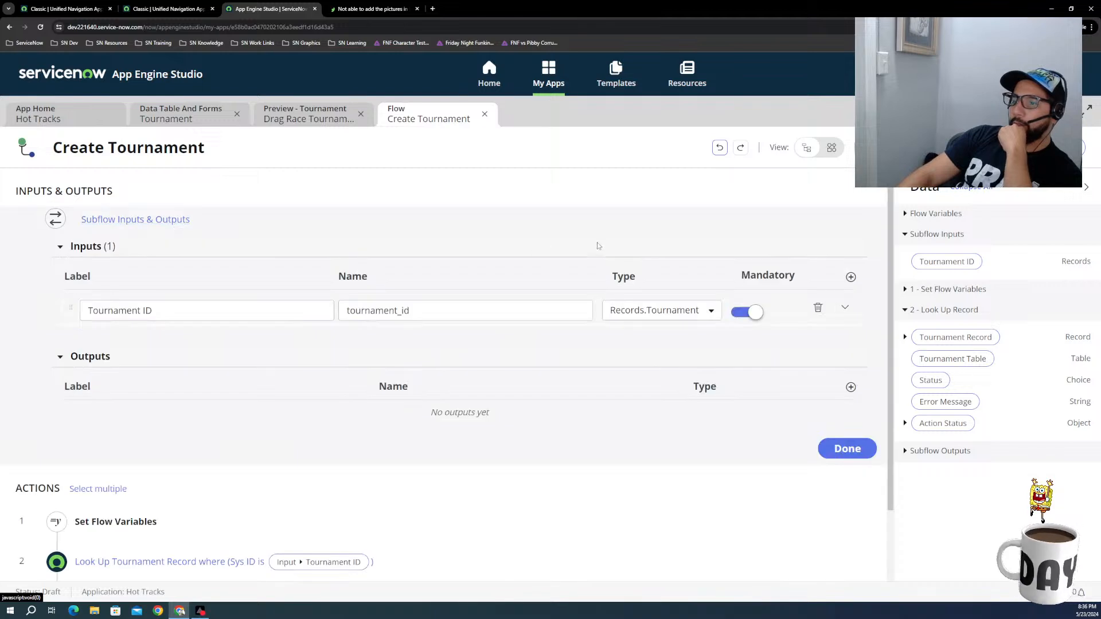
Step: Change the Tournament ID input's type to Reference.Tournament, accepting the removal of its existing references
left_click(650, 312)
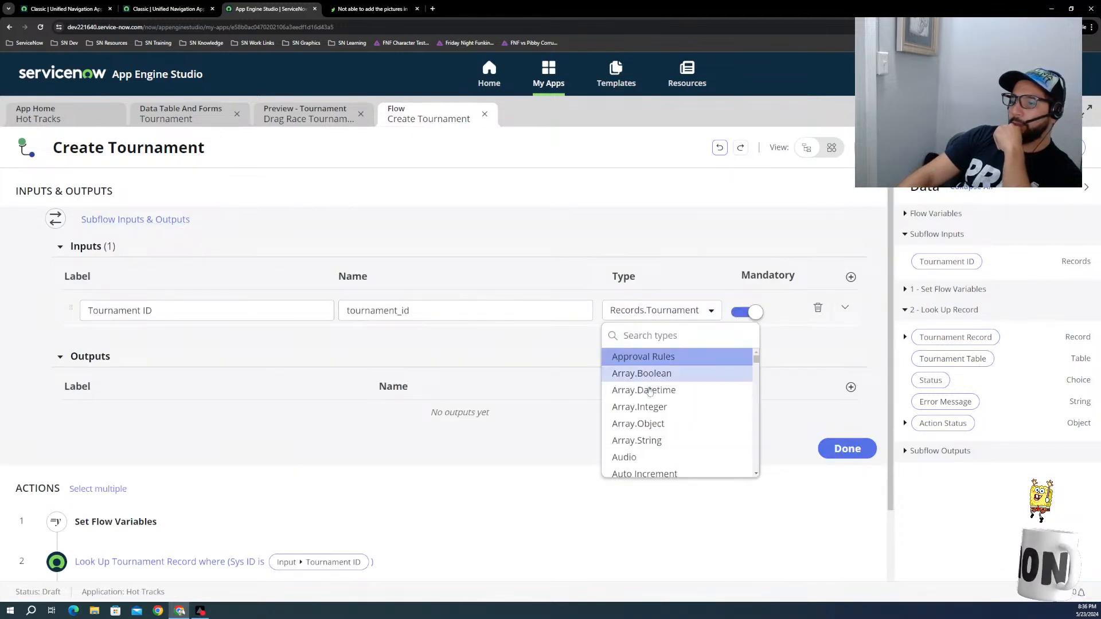
scroll(655, 405, "down", 3)
scroll(655, 405, "down", 3)
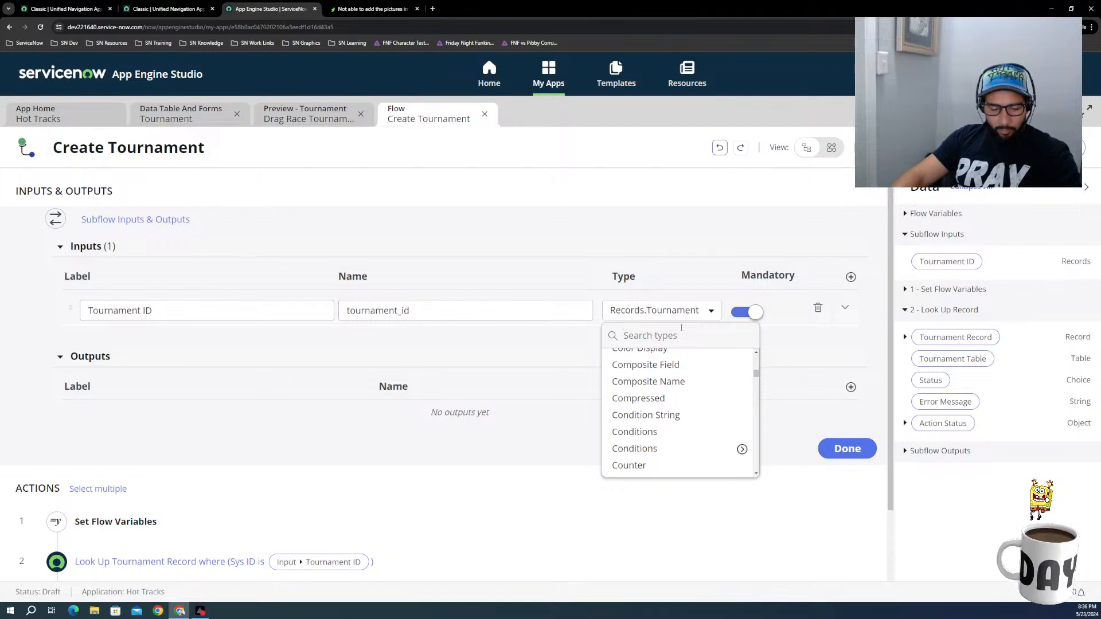
type("reco")
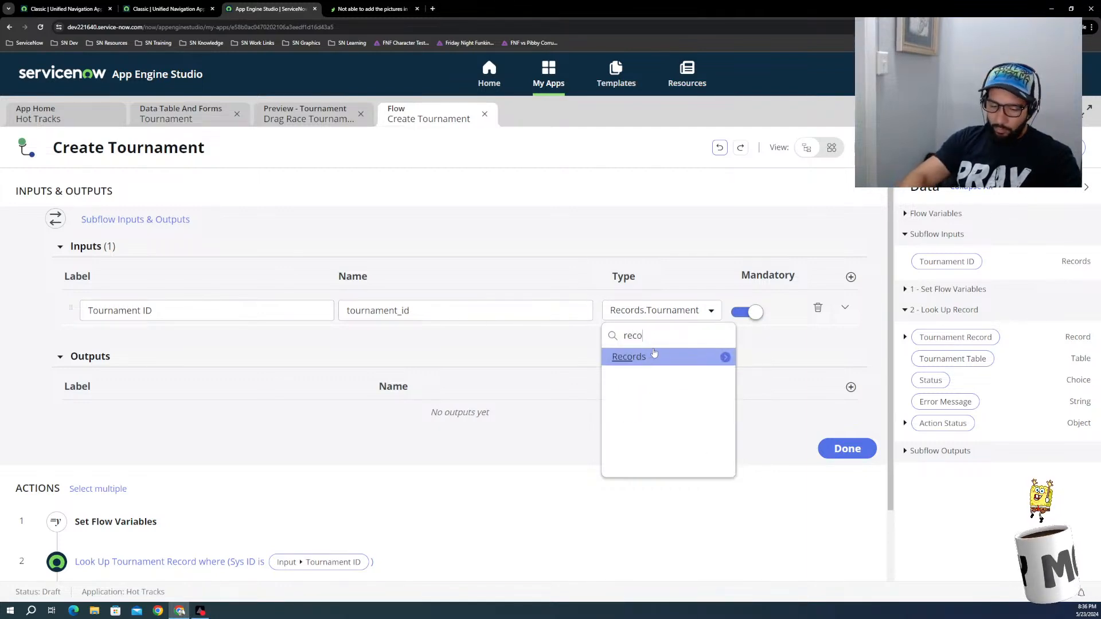
key("BackSpace")
key("BackSpace")
key("BackSpace")
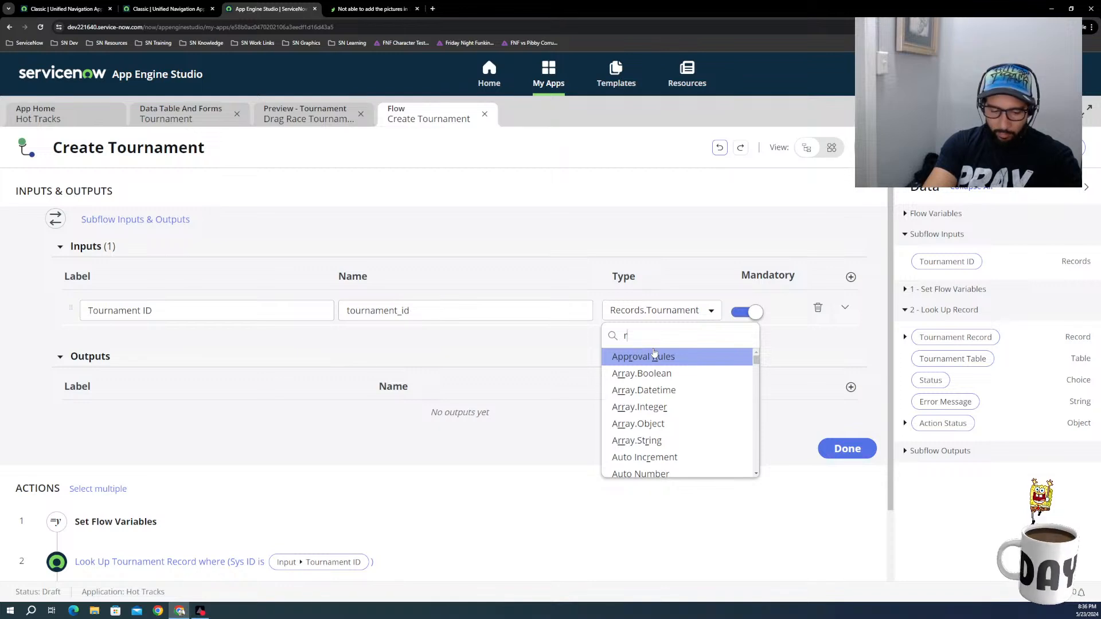
type("ef")
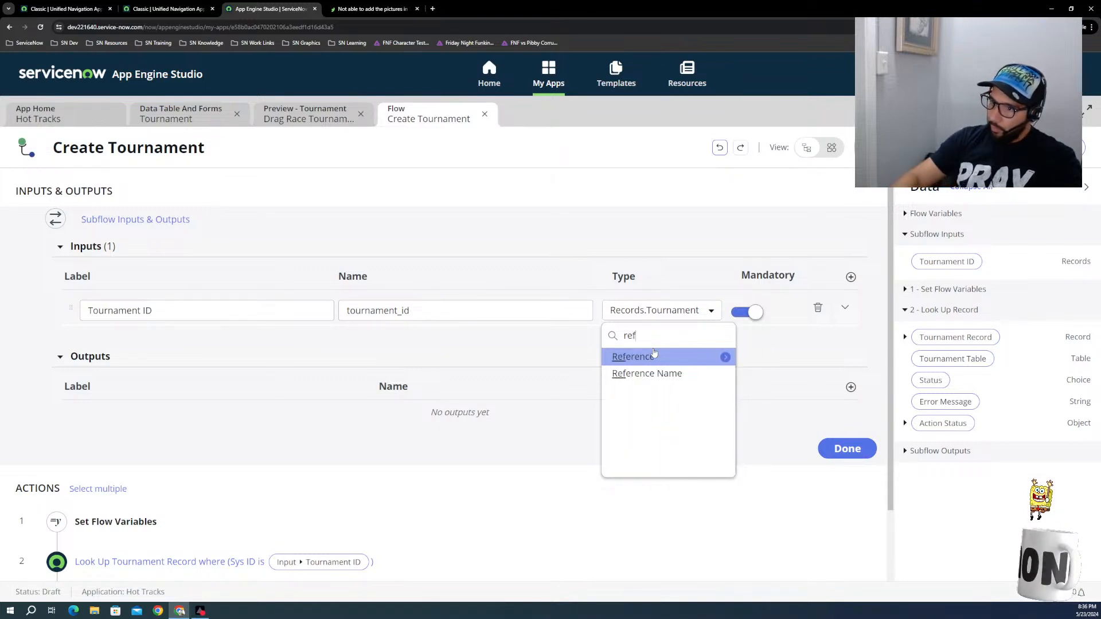
left_click(663, 364)
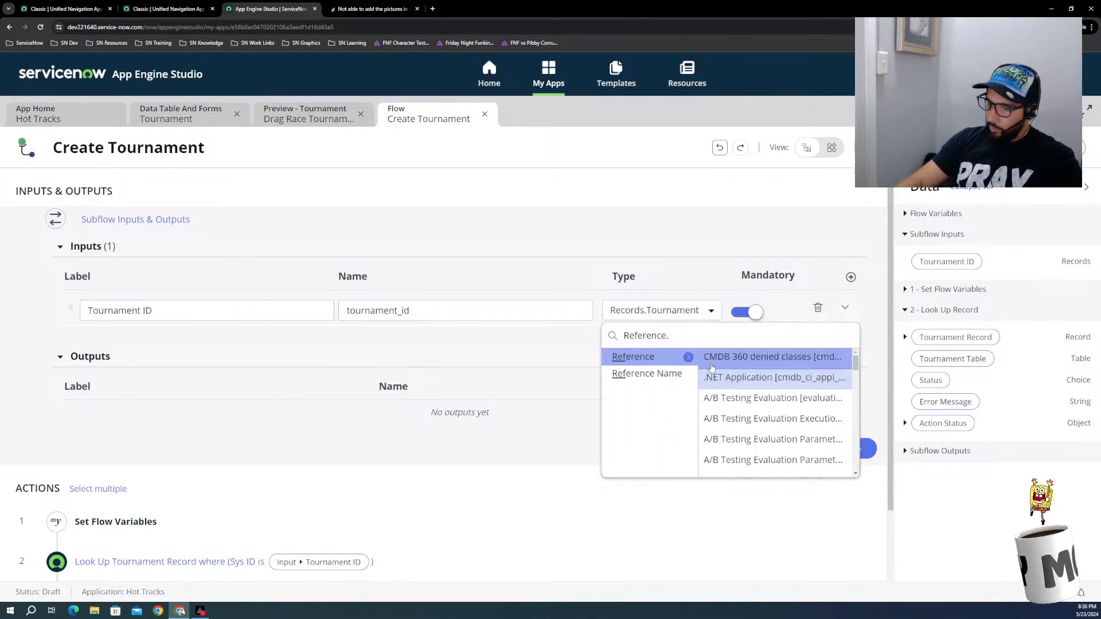
type("t")
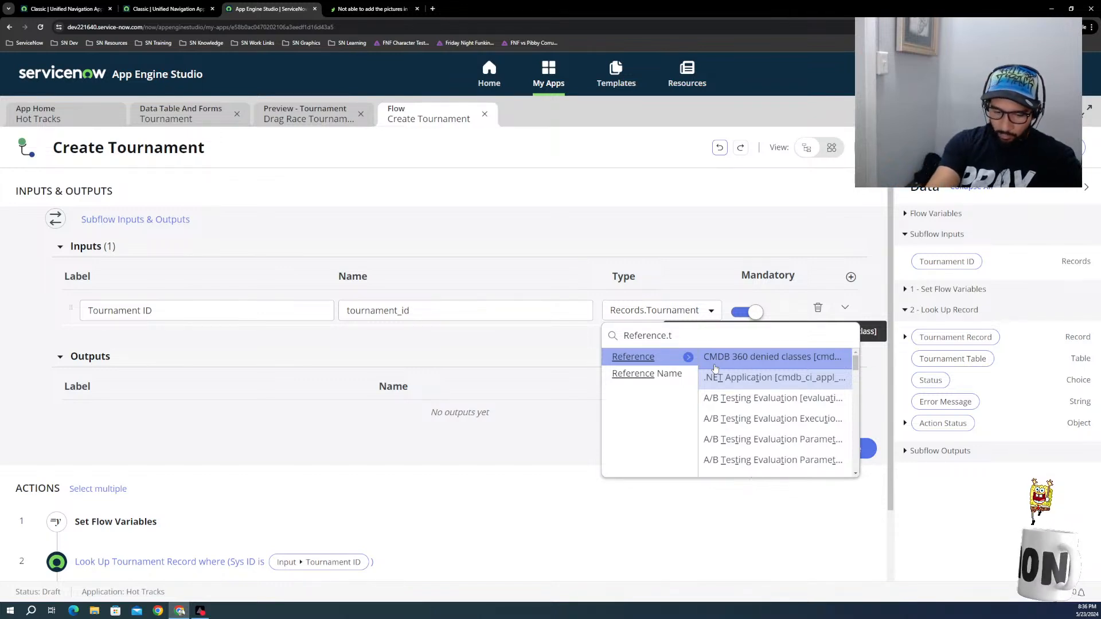
type("our")
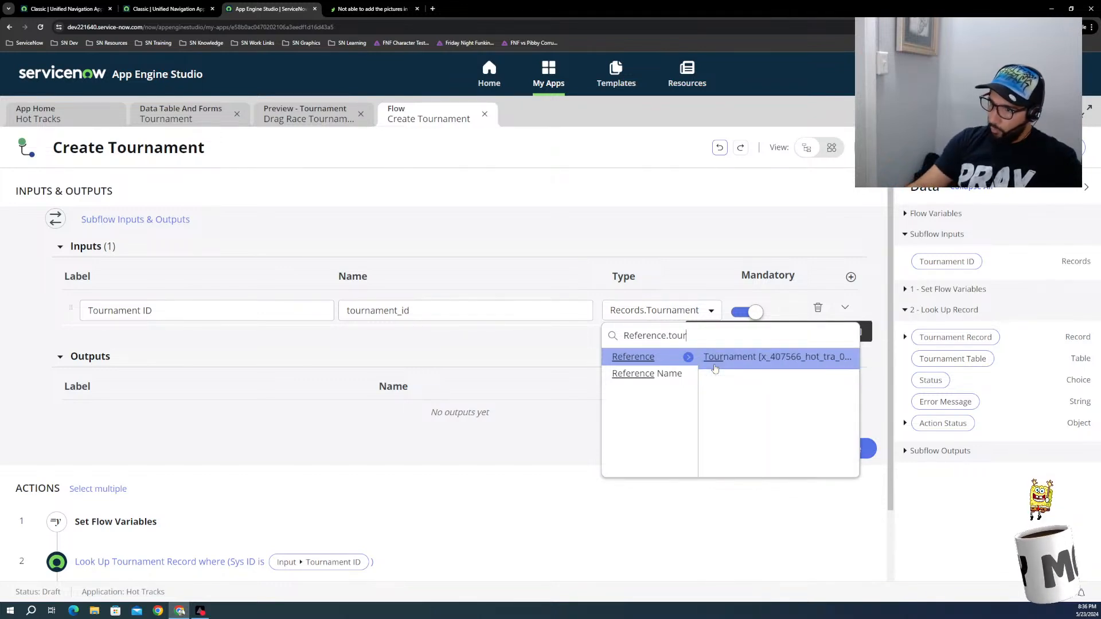
left_click(739, 358)
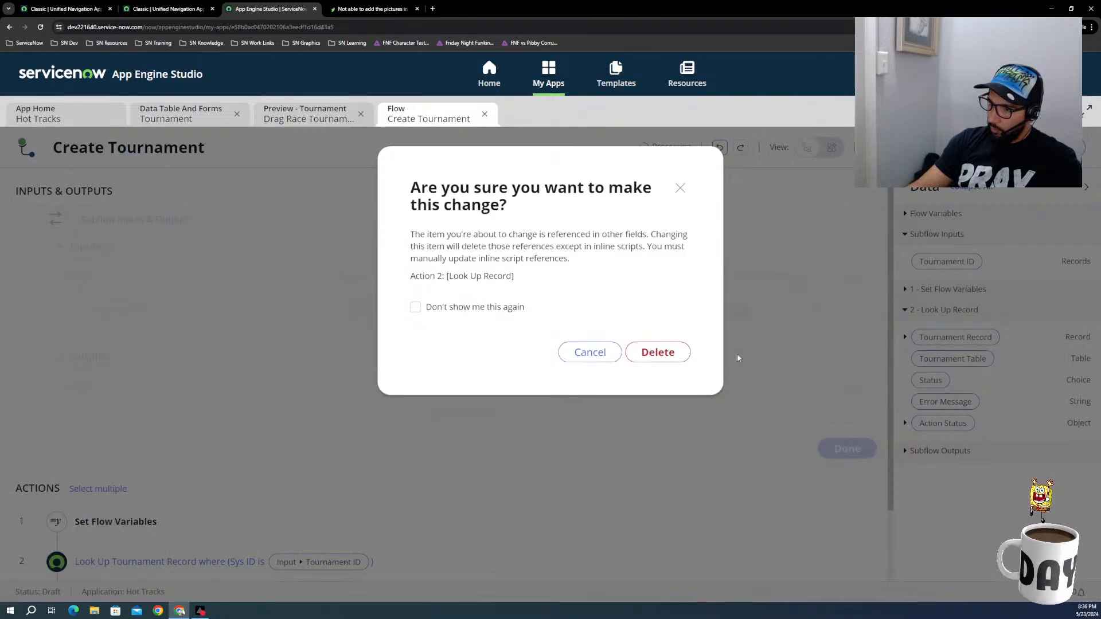
left_click(659, 354)
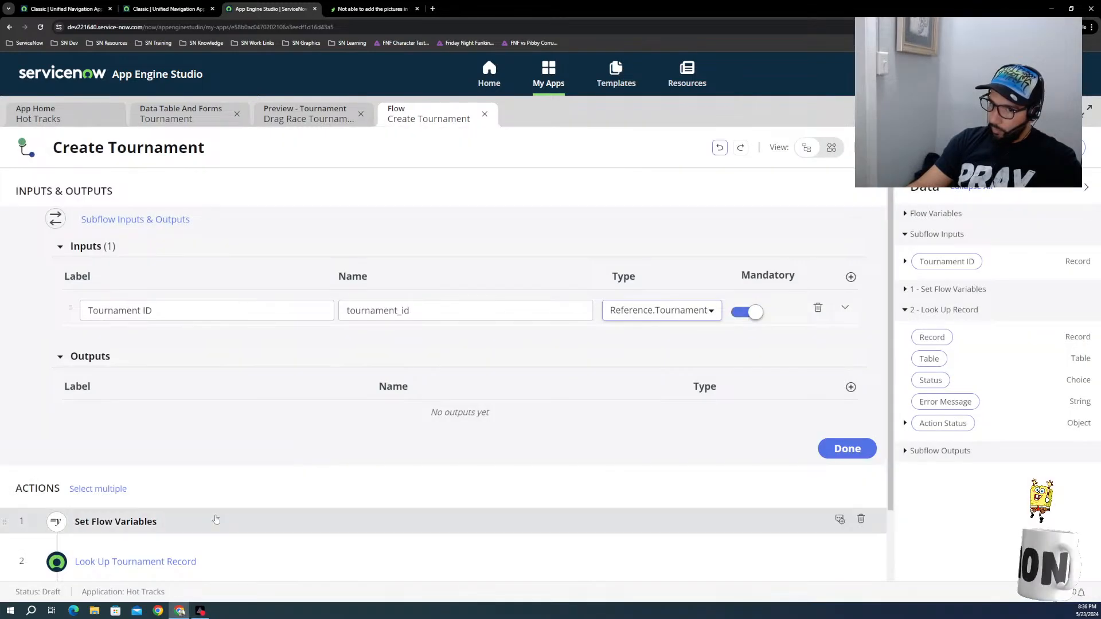
Step: Set the Look Up Record action's table to Tournament [x_407566_hot_tra_0_tournament]
scroll(217, 519, "down", 2)
left_click(135, 475)
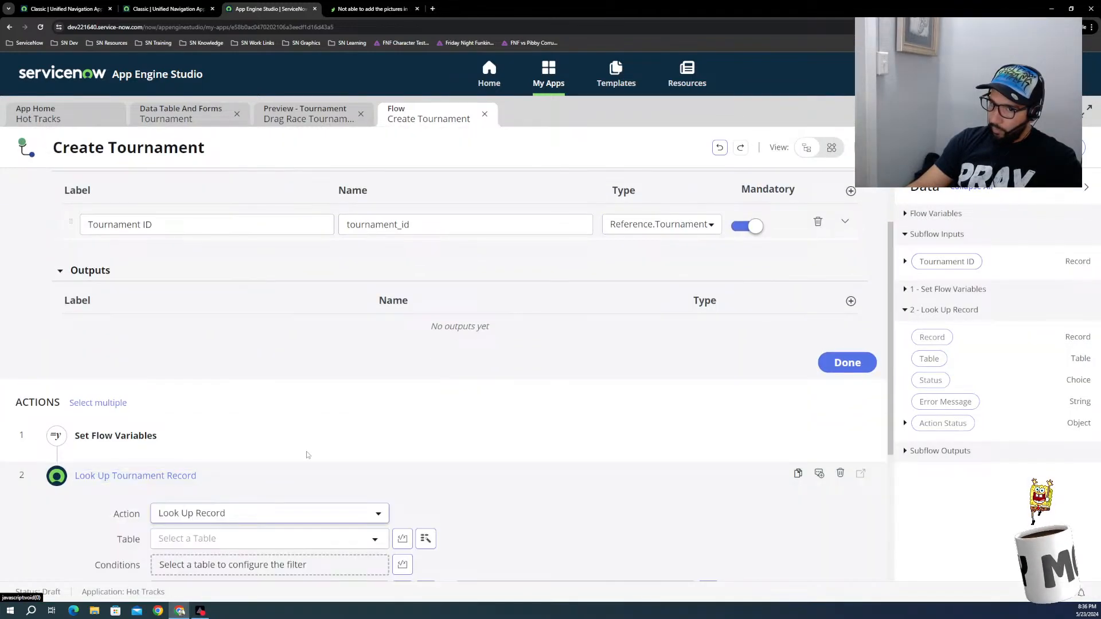
scroll(307, 454, "down", 2)
left_click(265, 454)
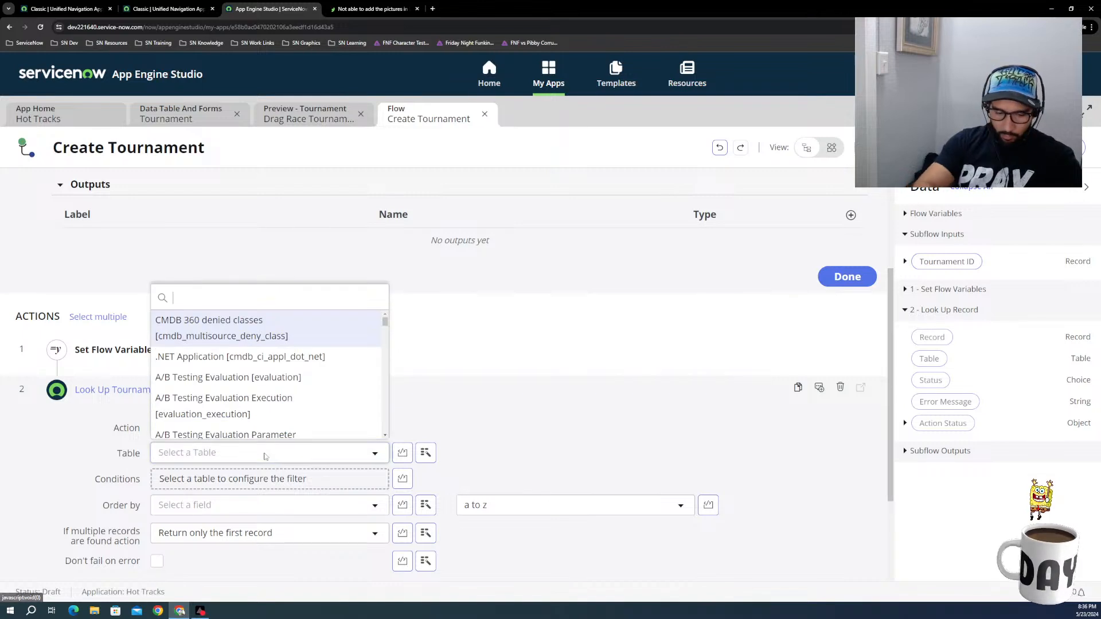
type("toru")
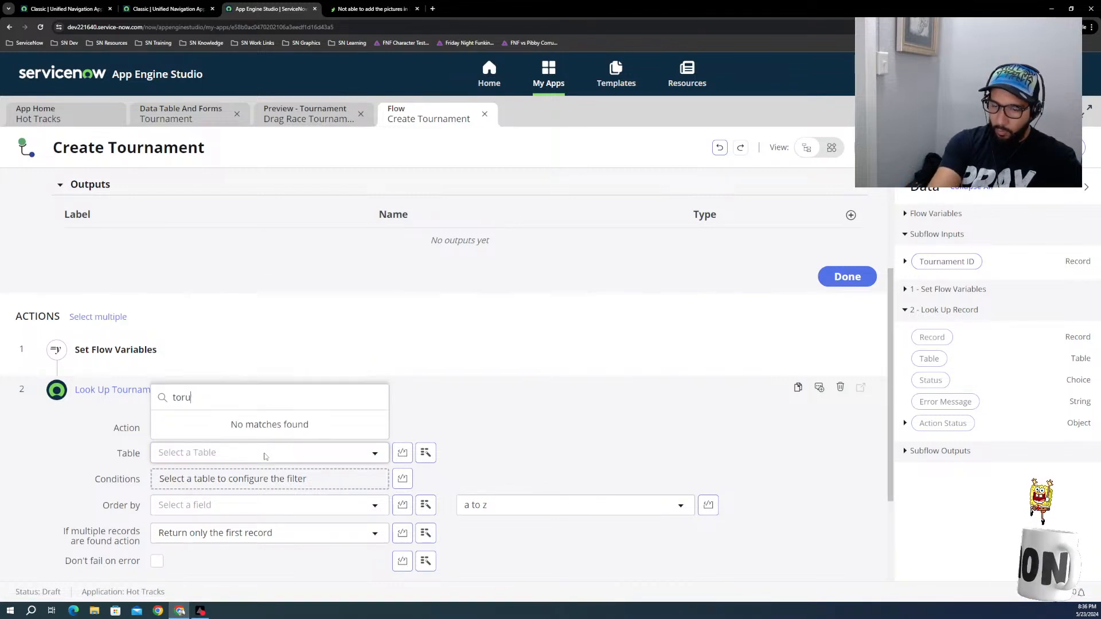
key("BackSpace")
key("BackSpace")
type("ur")
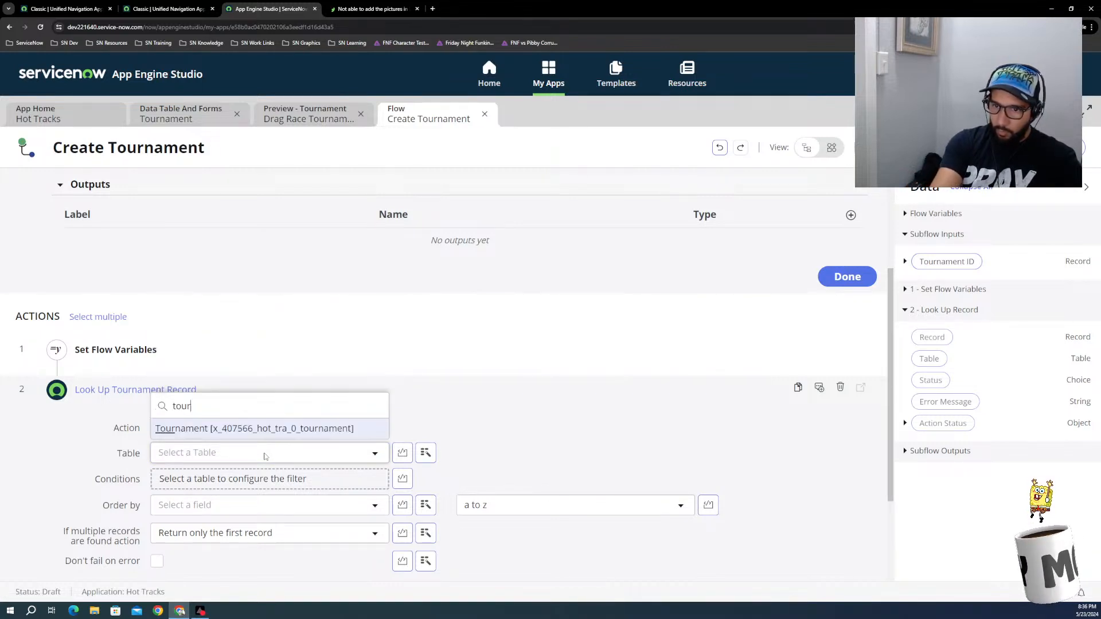
left_click(260, 432)
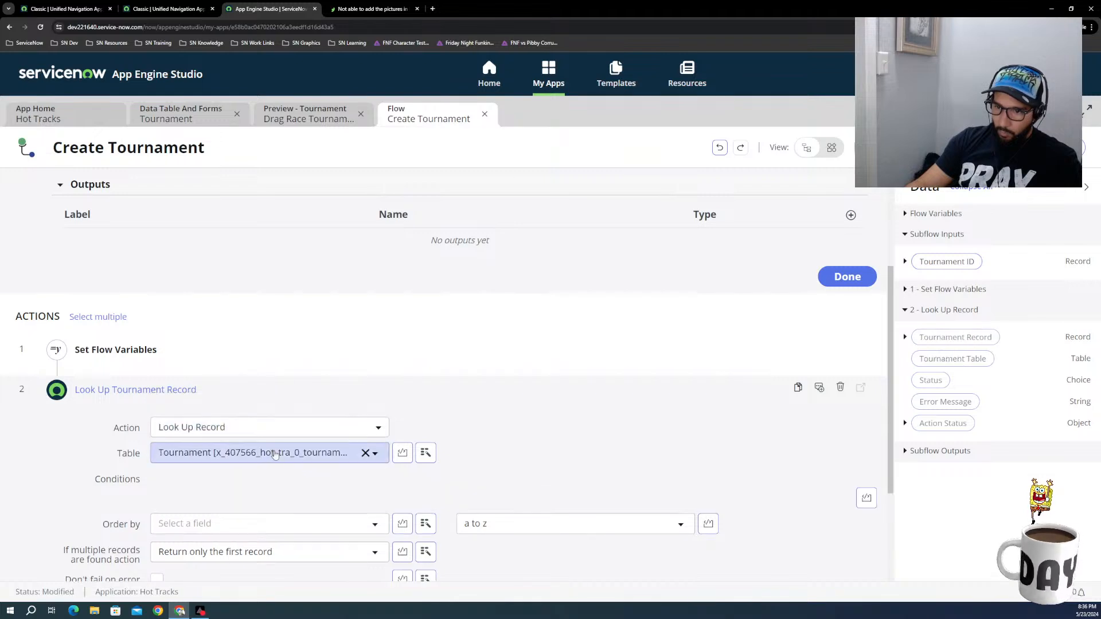
Step: Add the lookup condition Sys ID is Input > Tournament ID and save the Look Up Record action
left_click(280, 500)
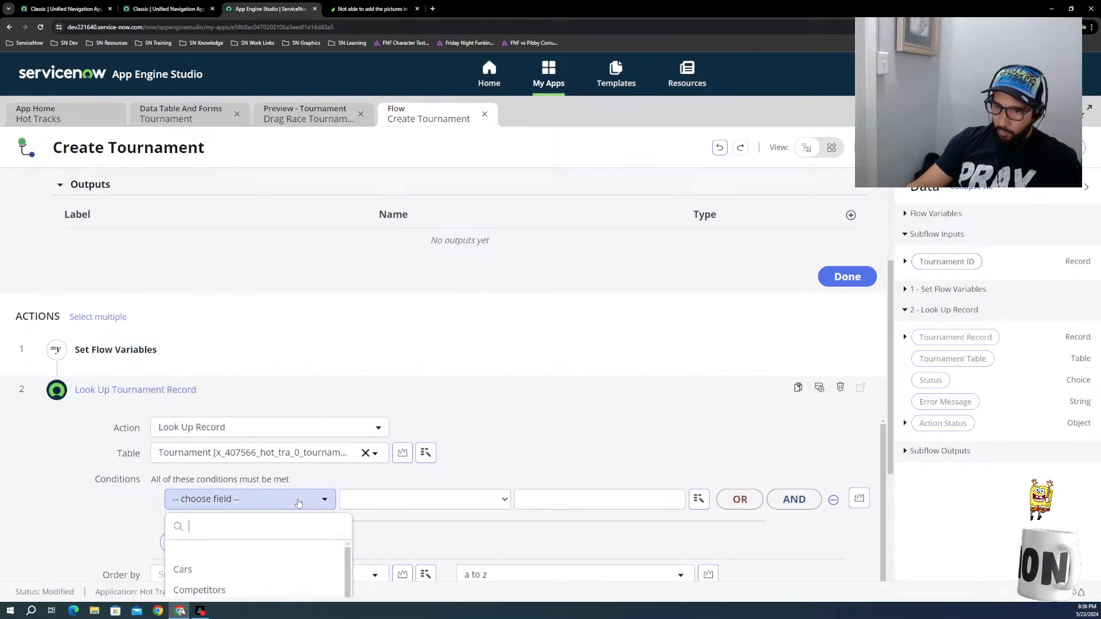
type("sy")
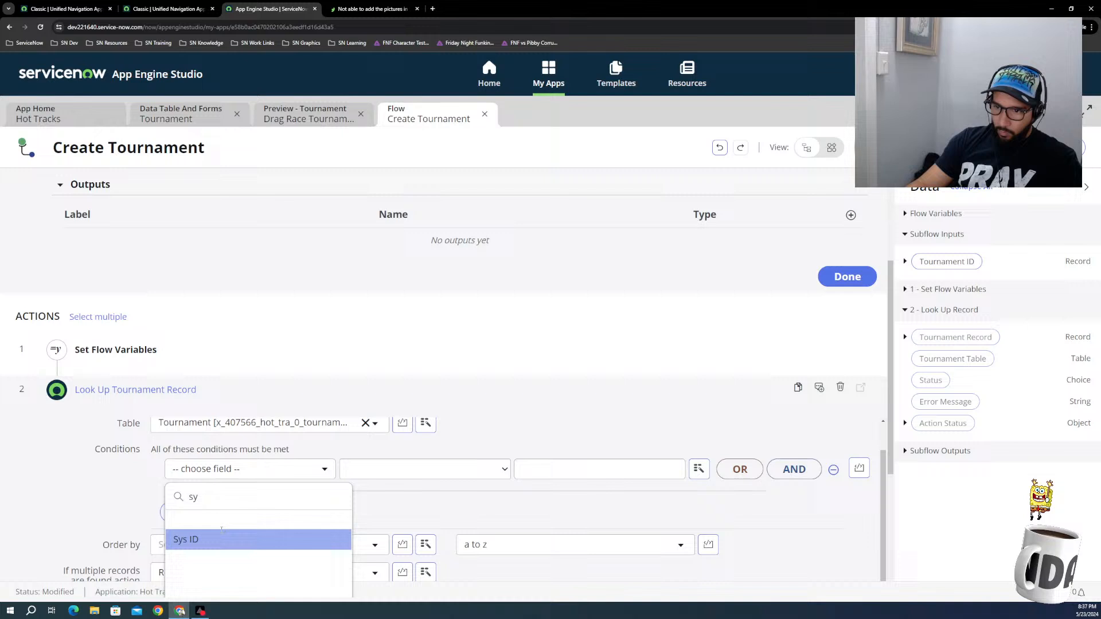
left_click(221, 535)
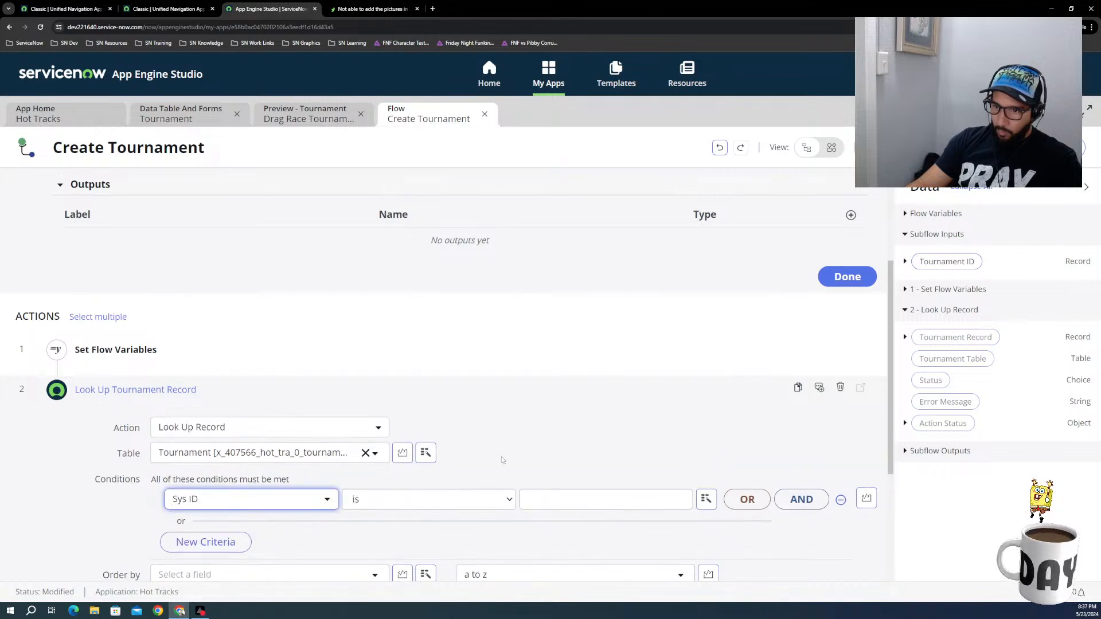
left_click(548, 502)
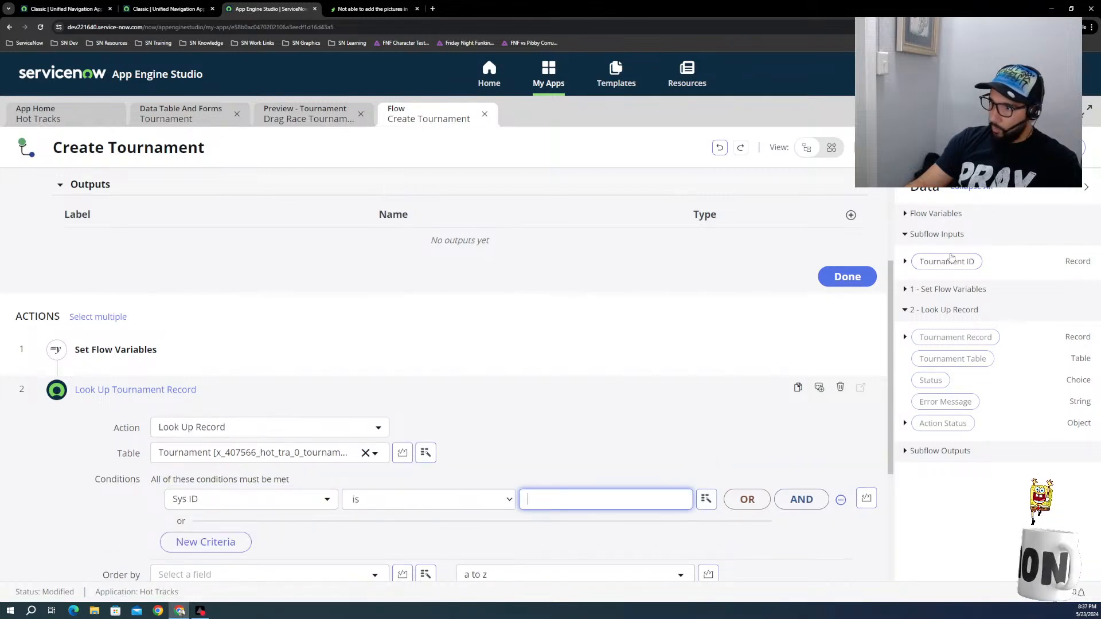
left_click_drag(950, 265, 650, 505)
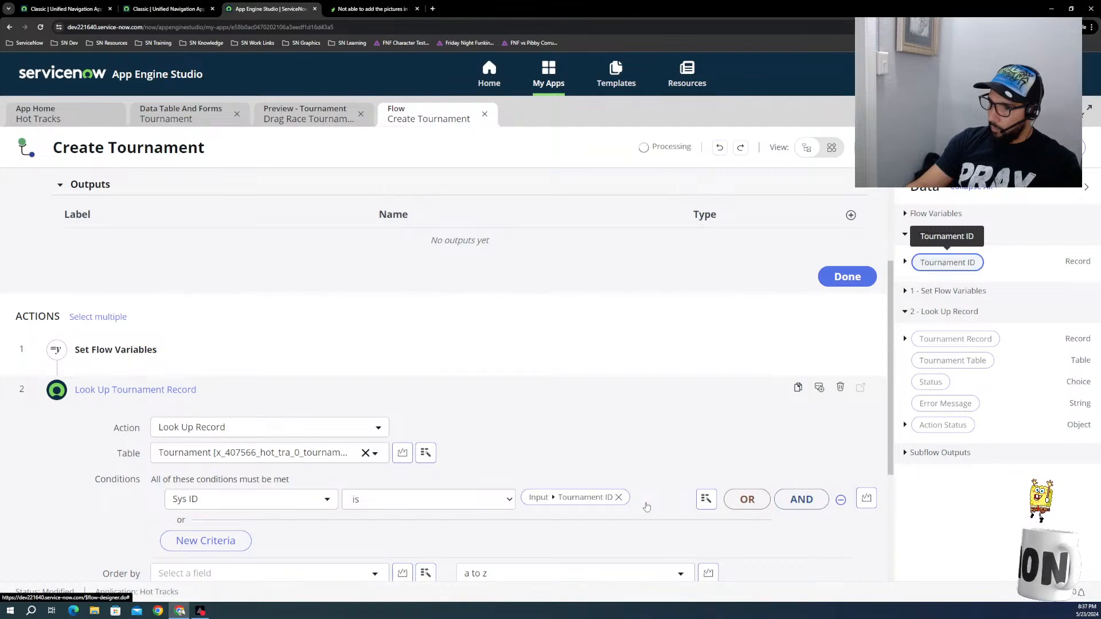
scroll(694, 331, "down", 2)
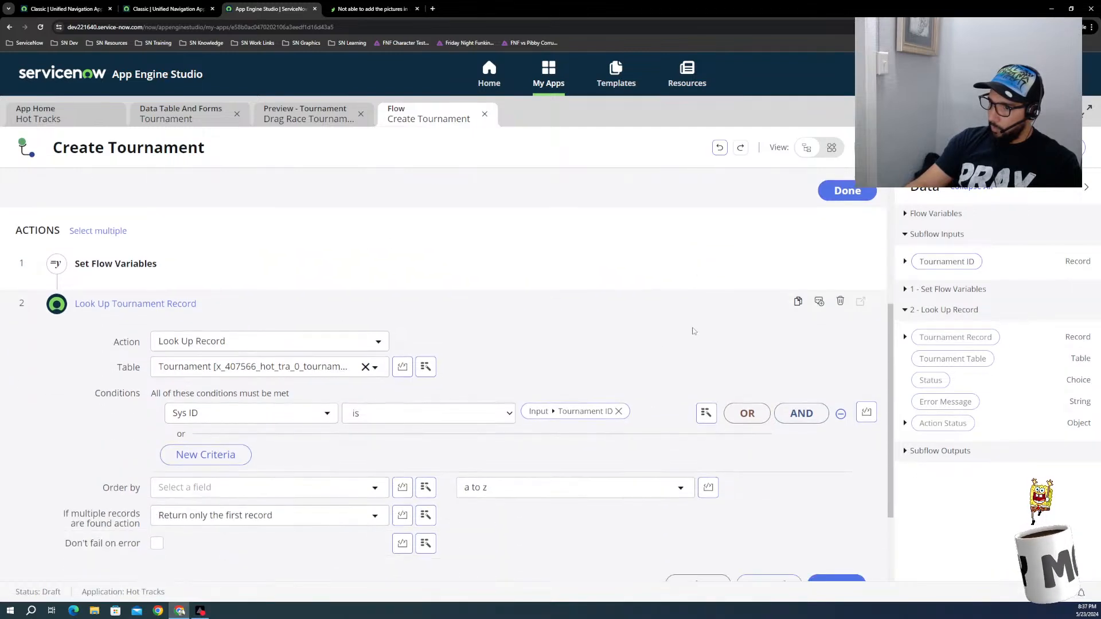
scroll(648, 520, "down", 1)
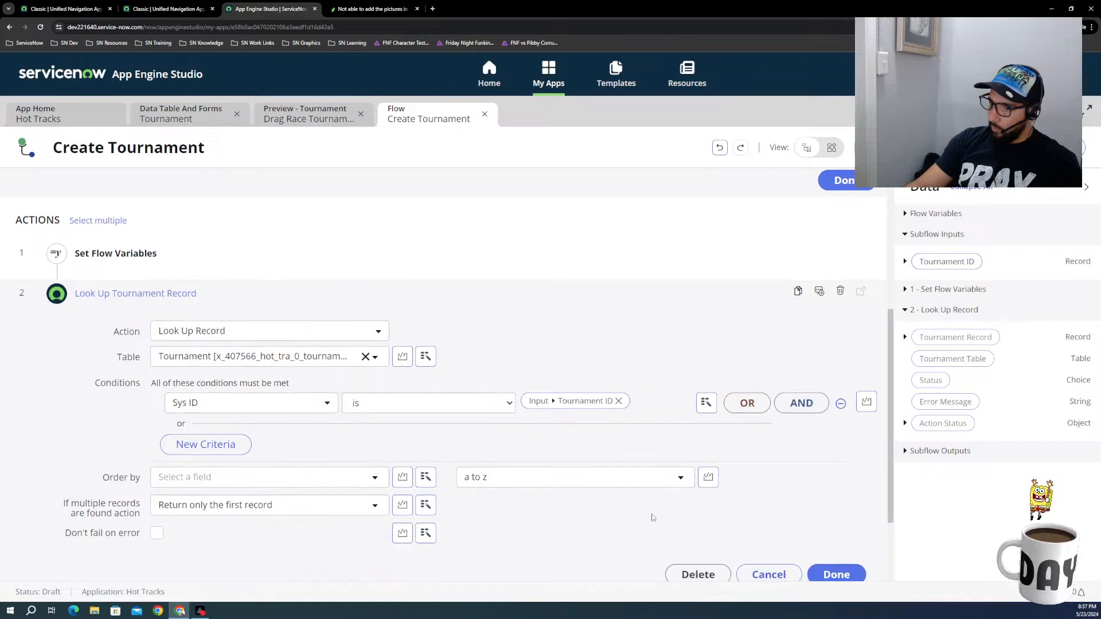
left_click(837, 542)
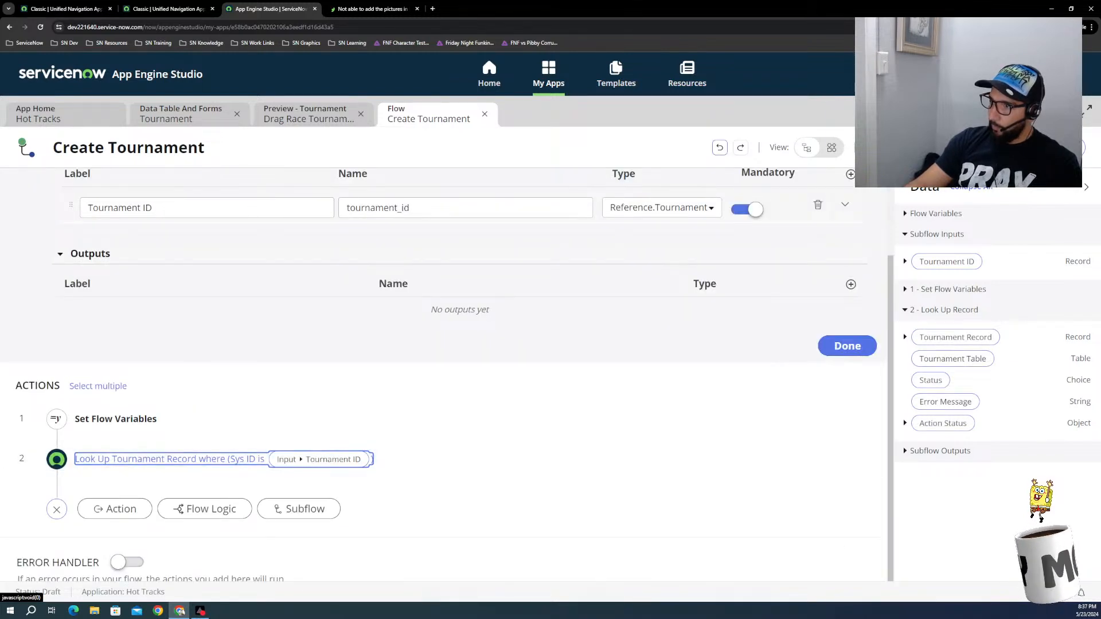
Step: Run a test of the Create Tournament subflow with Drag Race Tournament selected as the Tournament ID
left_click(869, 148)
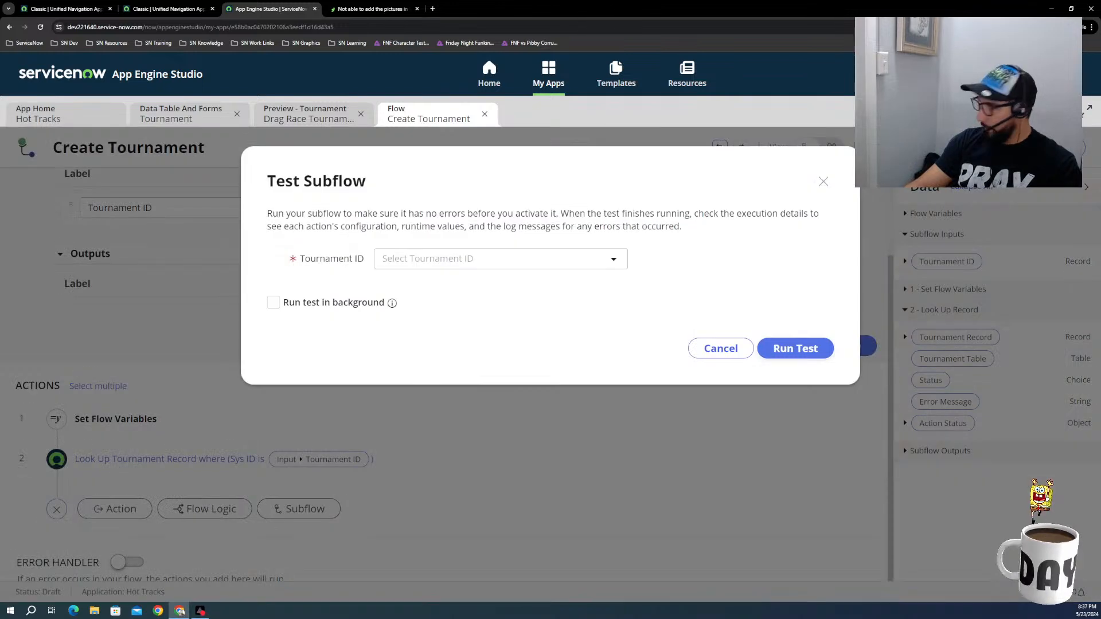
left_click(523, 265)
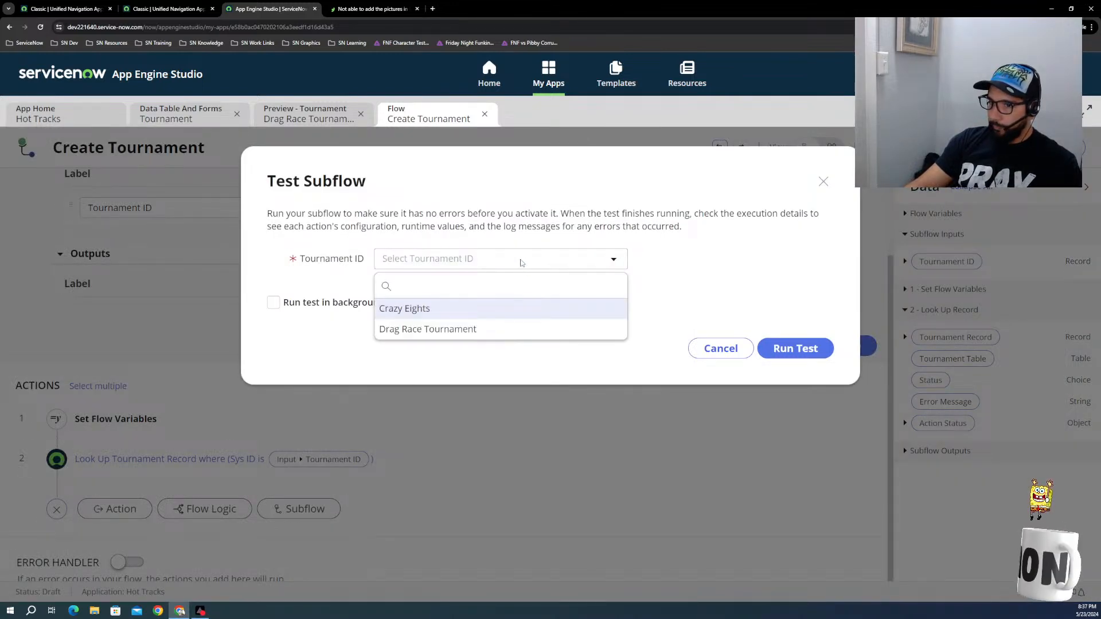
left_click(469, 333)
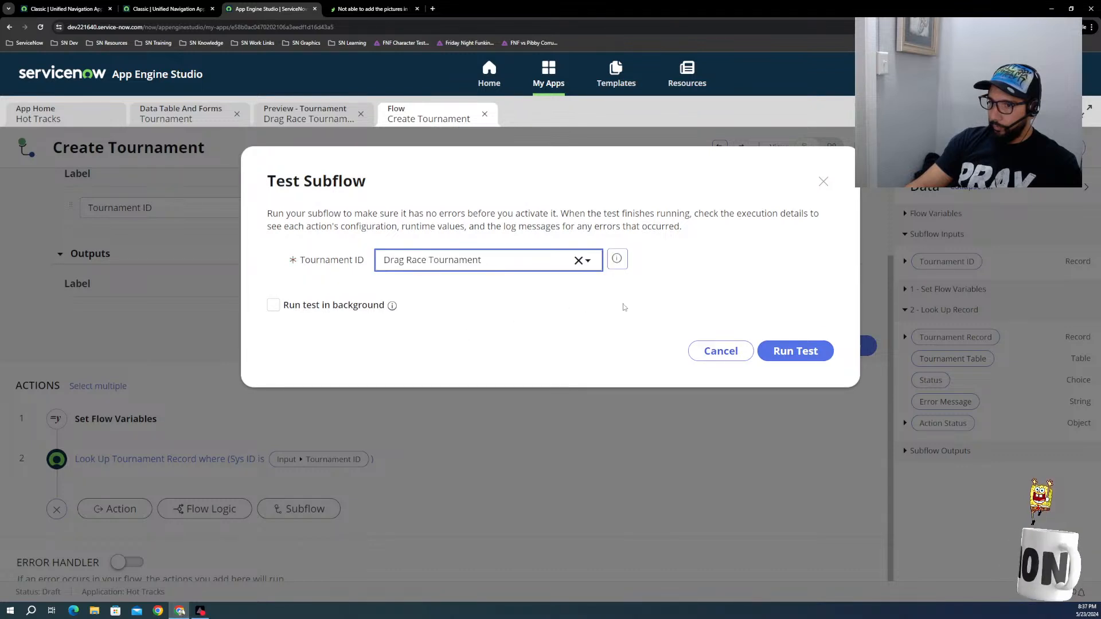
left_click(788, 356)
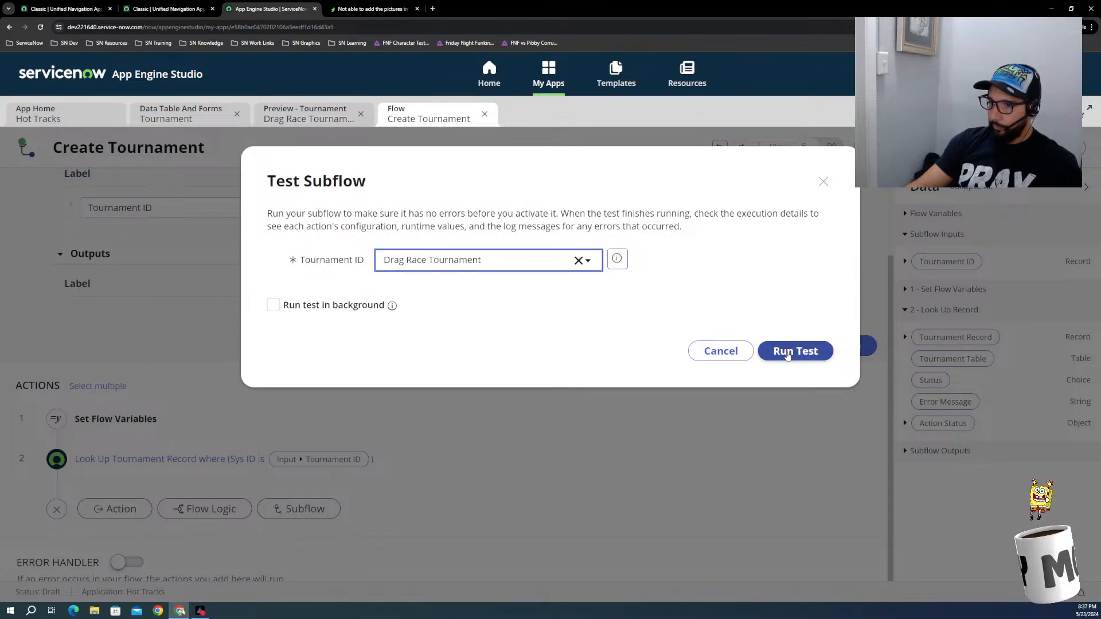
left_click(579, 261)
left_click(524, 266)
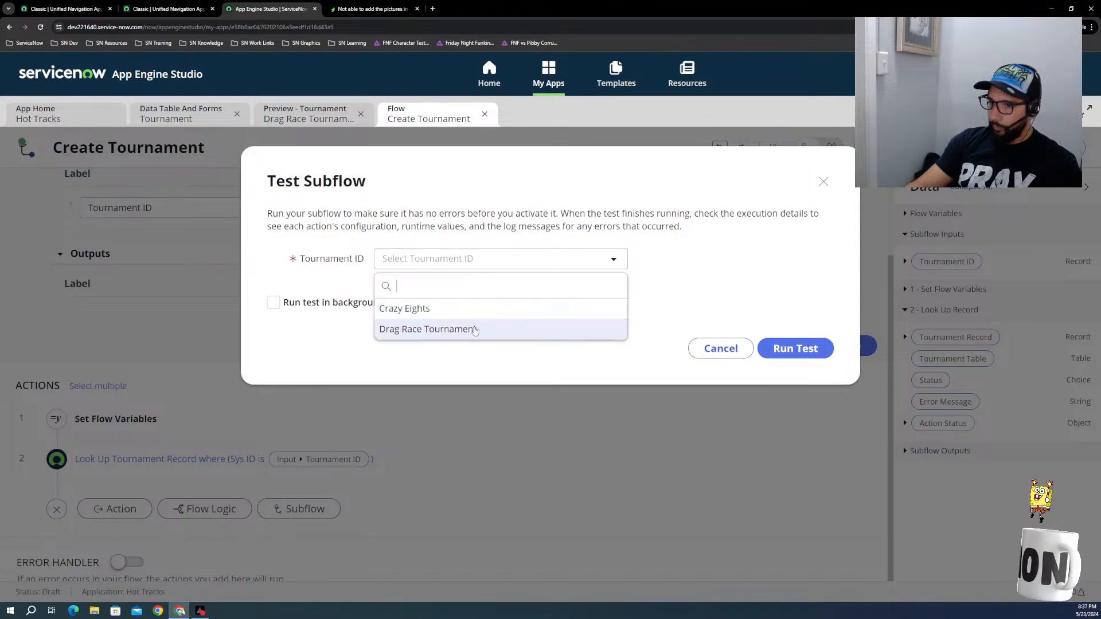
left_click(479, 328)
left_click(790, 351)
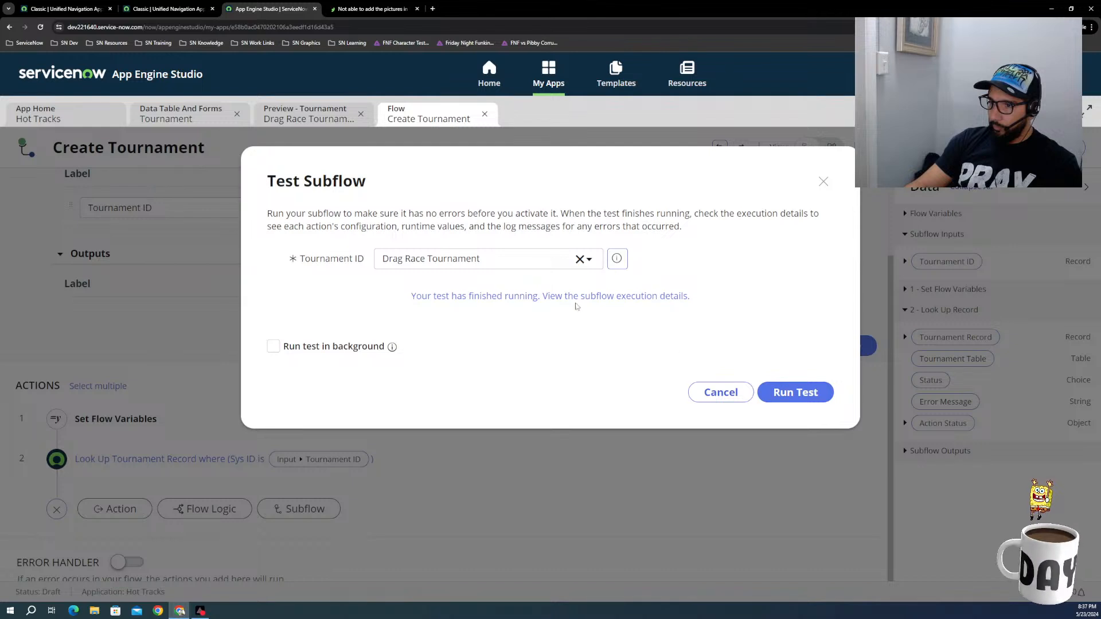
Step: Open the test's execution details and review the Look Up Record action's configuration and output data
left_click(574, 300)
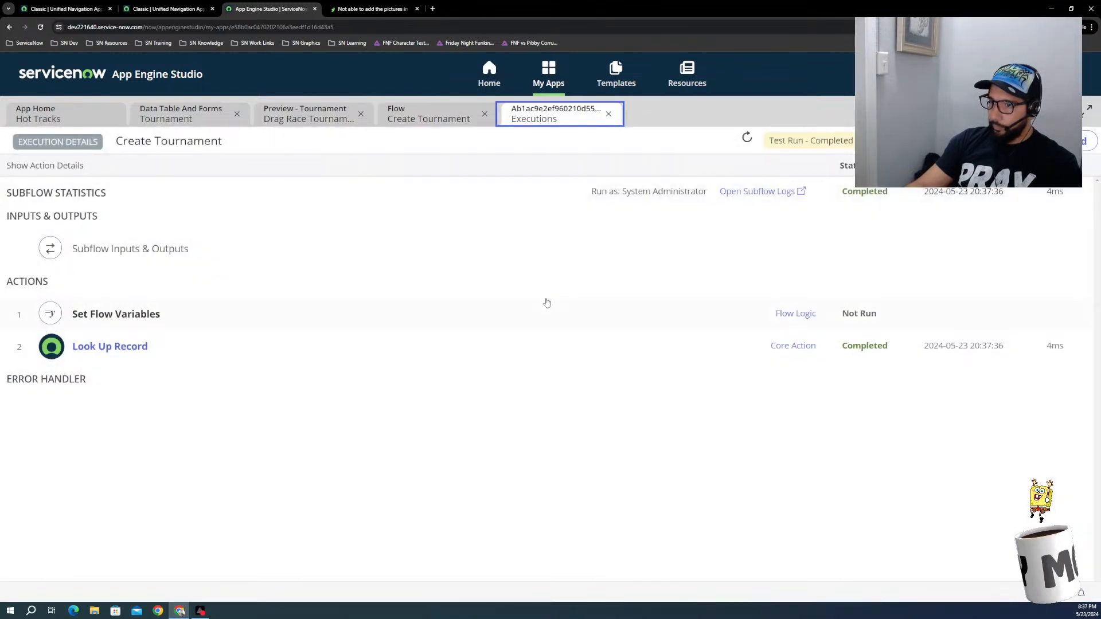
left_click(143, 348)
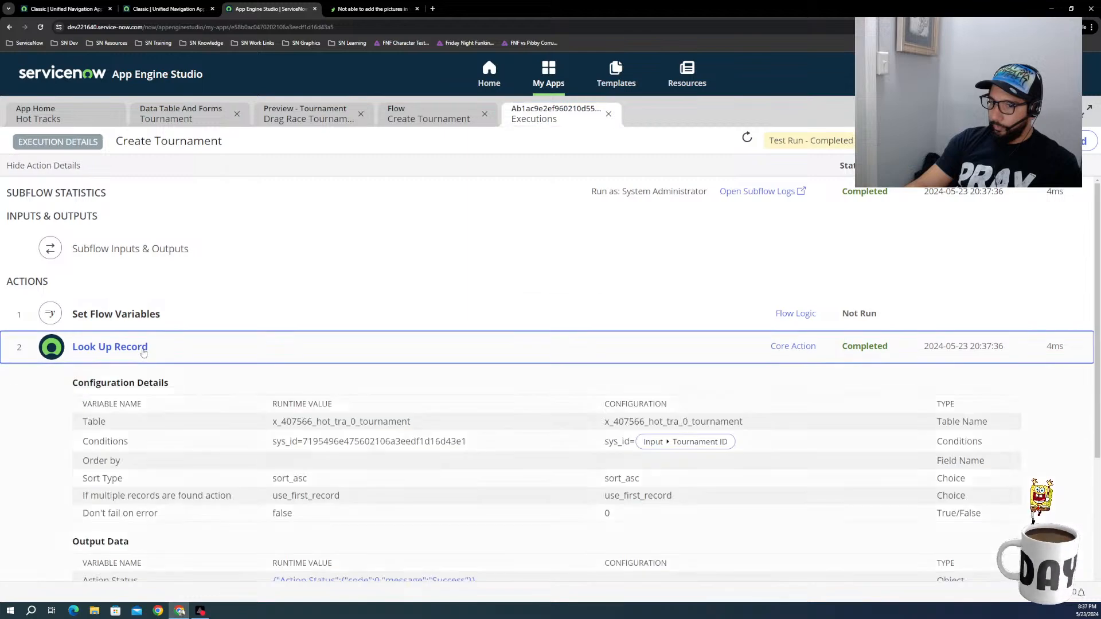
scroll(374, 434, "down", 4)
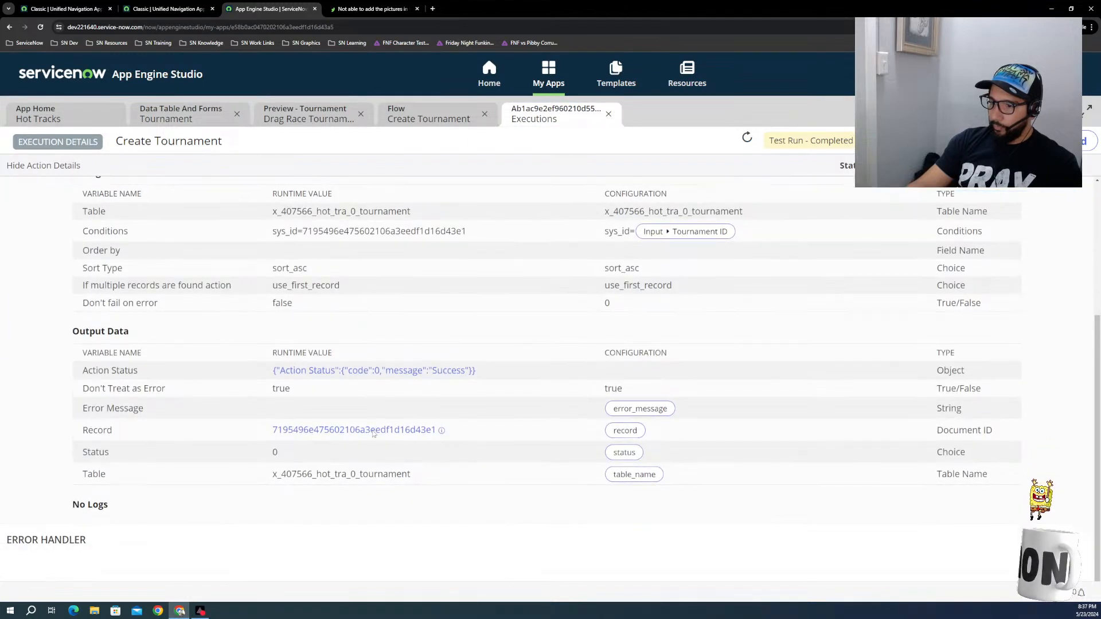
Step: Preview the tournament record returned in the Look Up Record output data, and close the execution details and the subflow test dialog
scroll(373, 434, "down", 1)
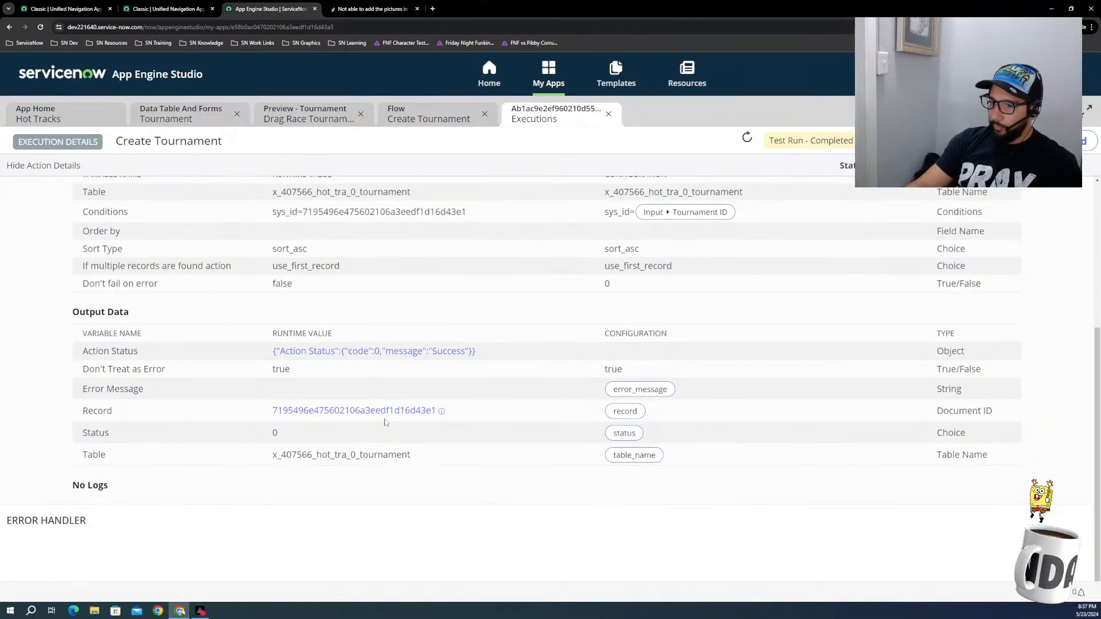
left_click(356, 412)
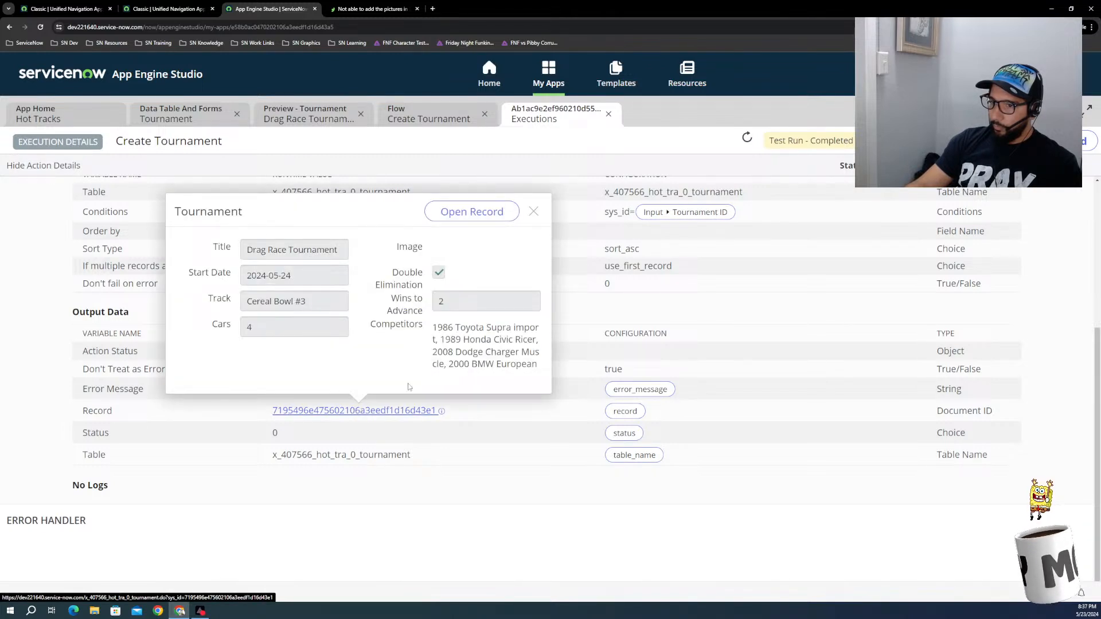
left_click(533, 211)
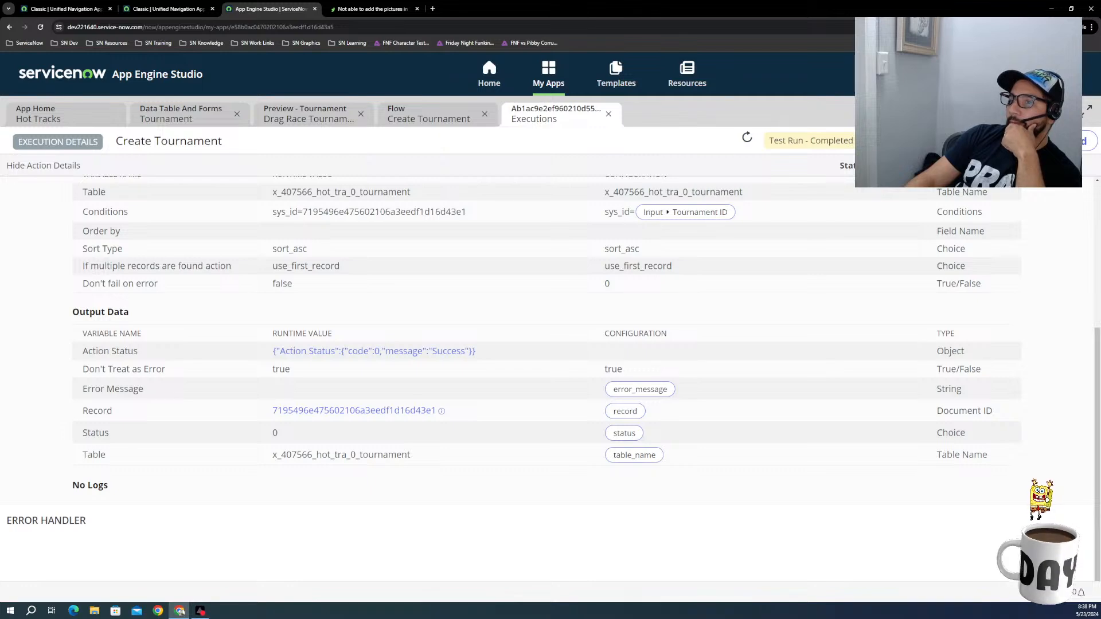
left_click(609, 113)
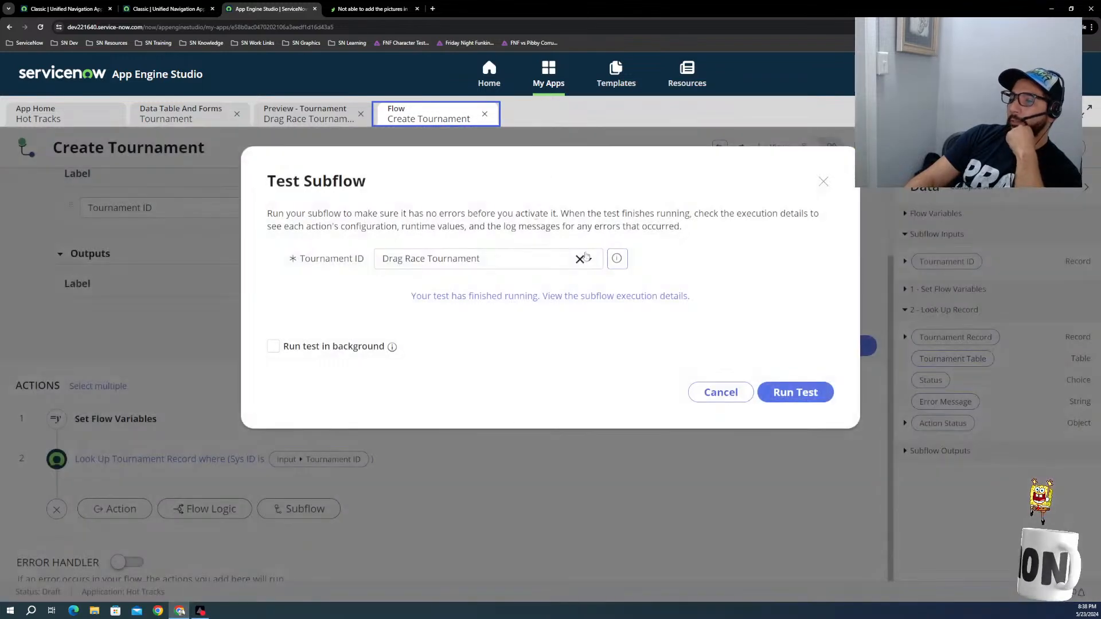
left_click(718, 394)
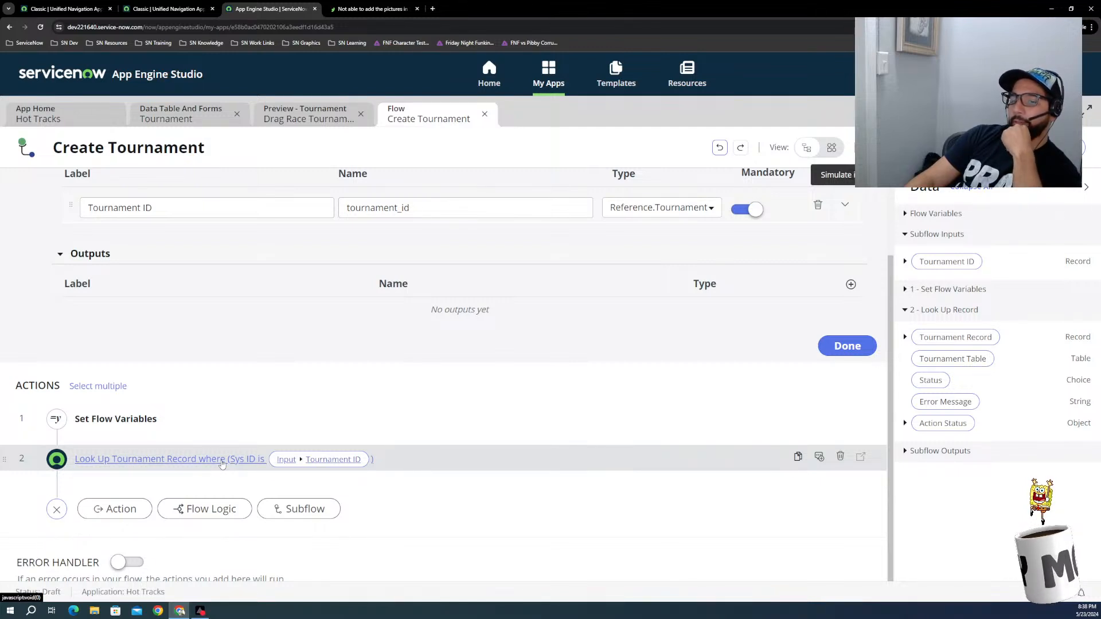
Step: Review the Look Up Tournament Record action's settings and search its condition fields for "re"
triple_click(218, 463)
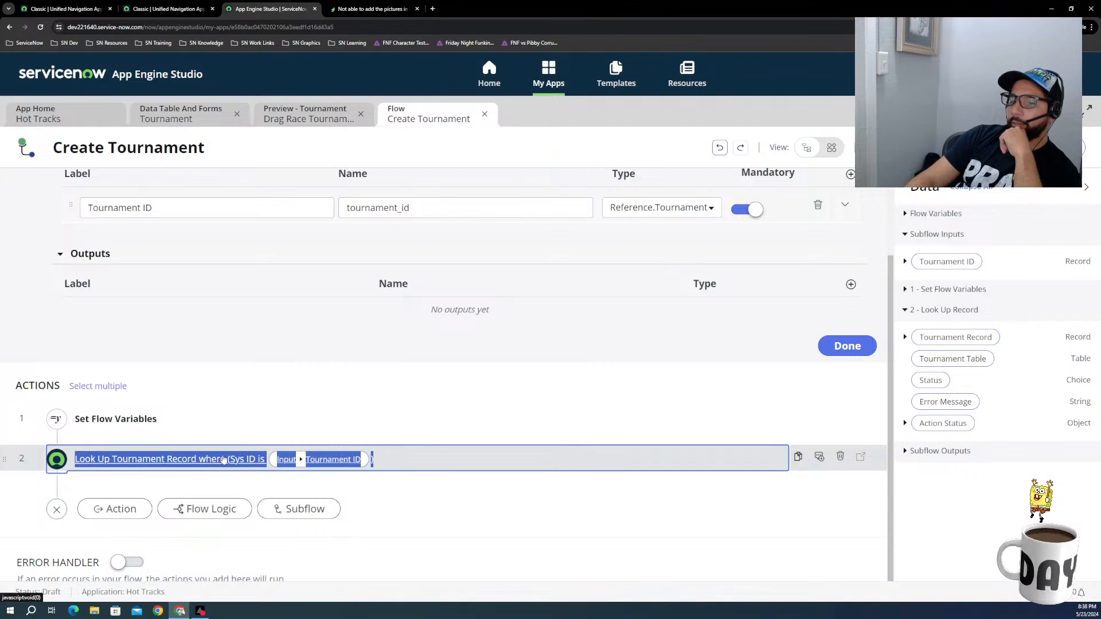
scroll(298, 469, "down", 2)
scroll(306, 470, "up", 2)
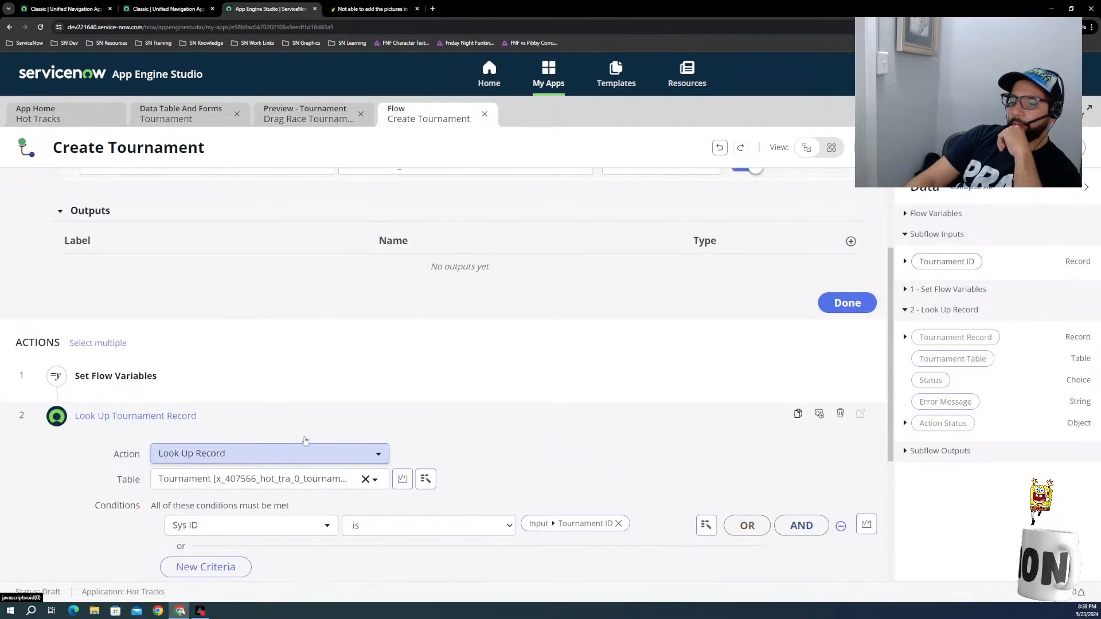
scroll(266, 493, "down", 1)
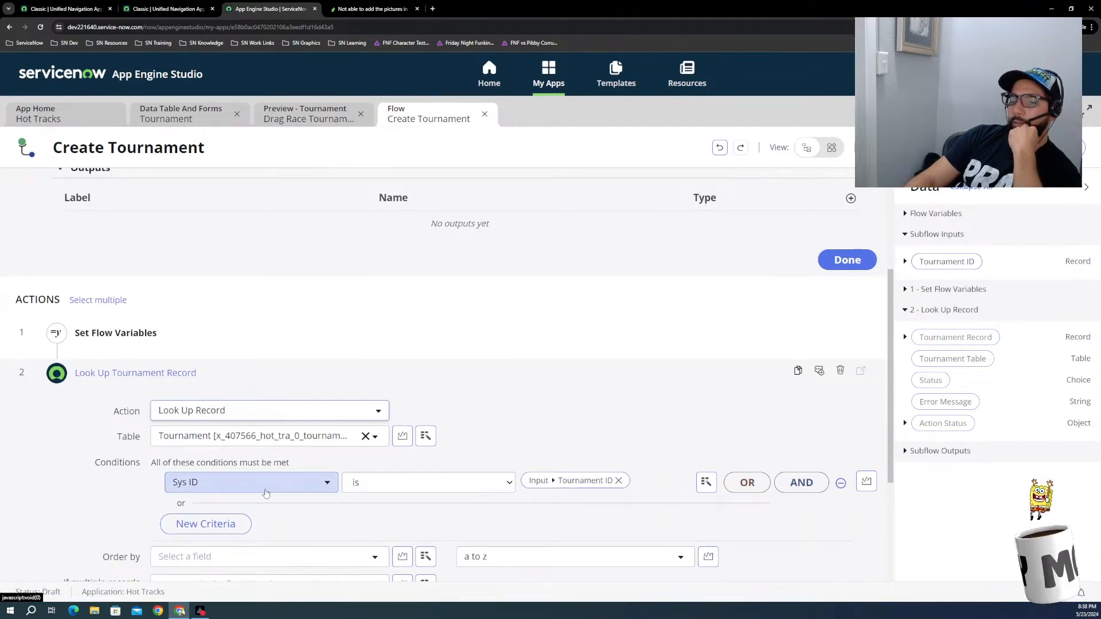
left_click(273, 483)
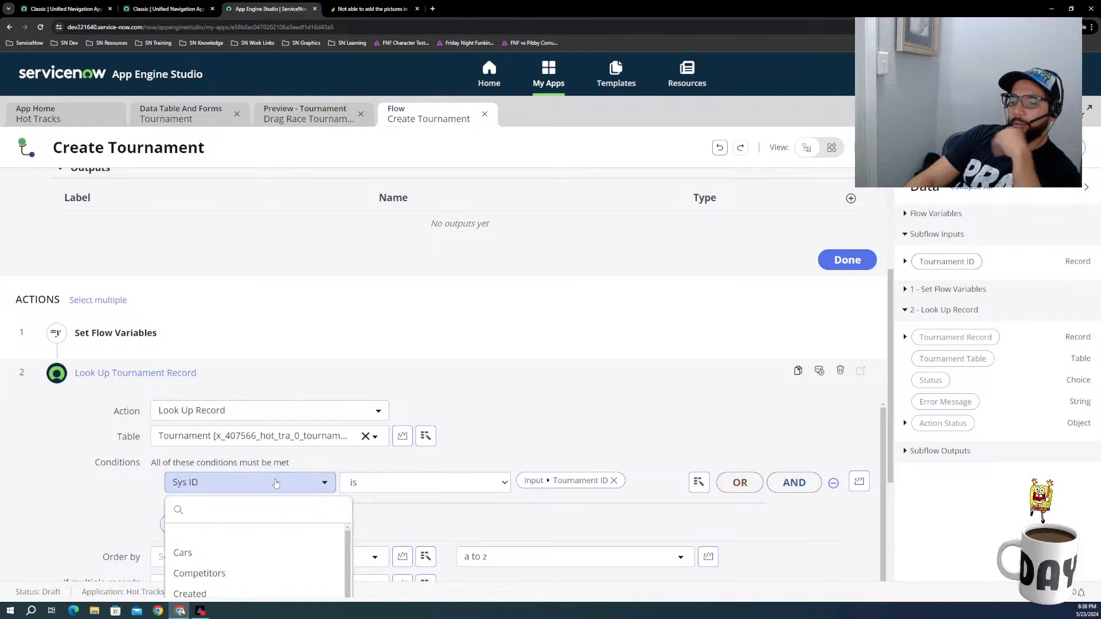
type("re")
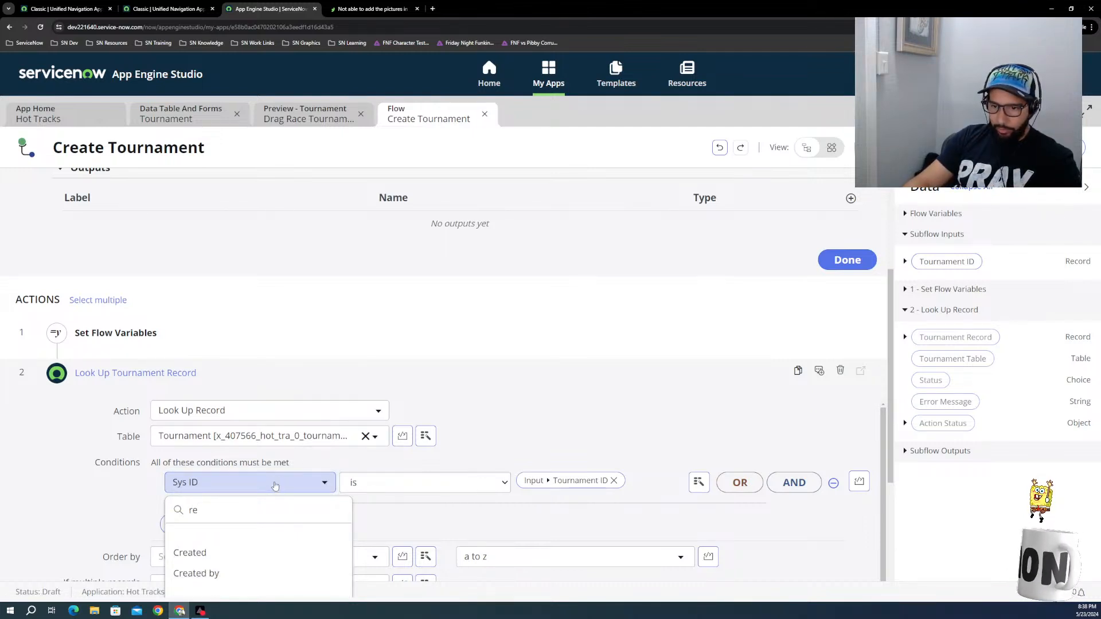
scroll(295, 453, "down", 2)
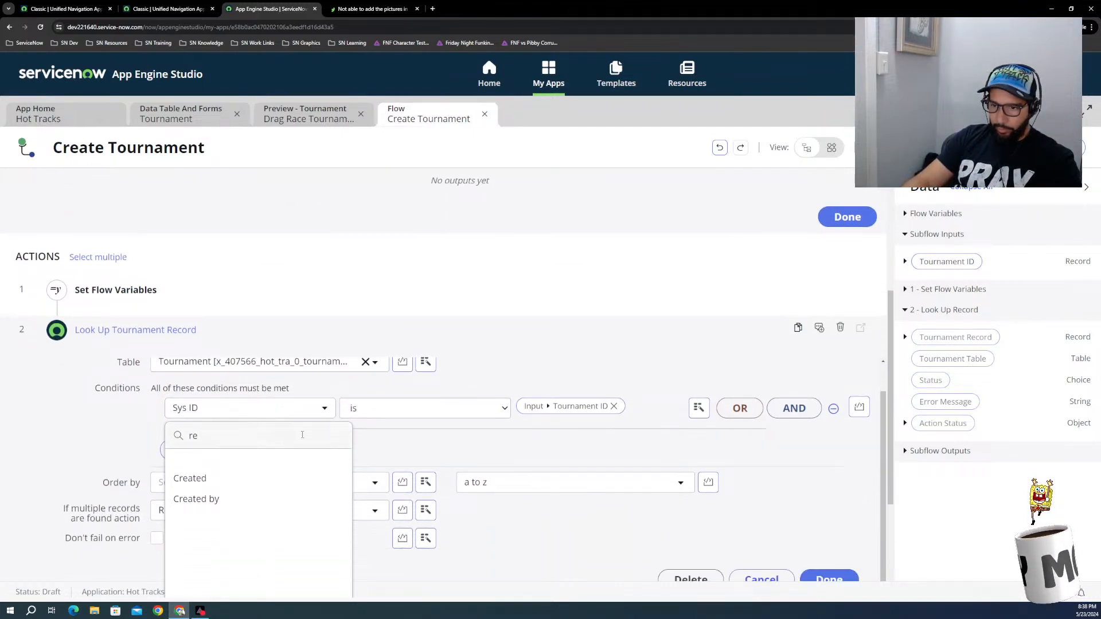
left_click(386, 445)
scroll(287, 459, "down", 2)
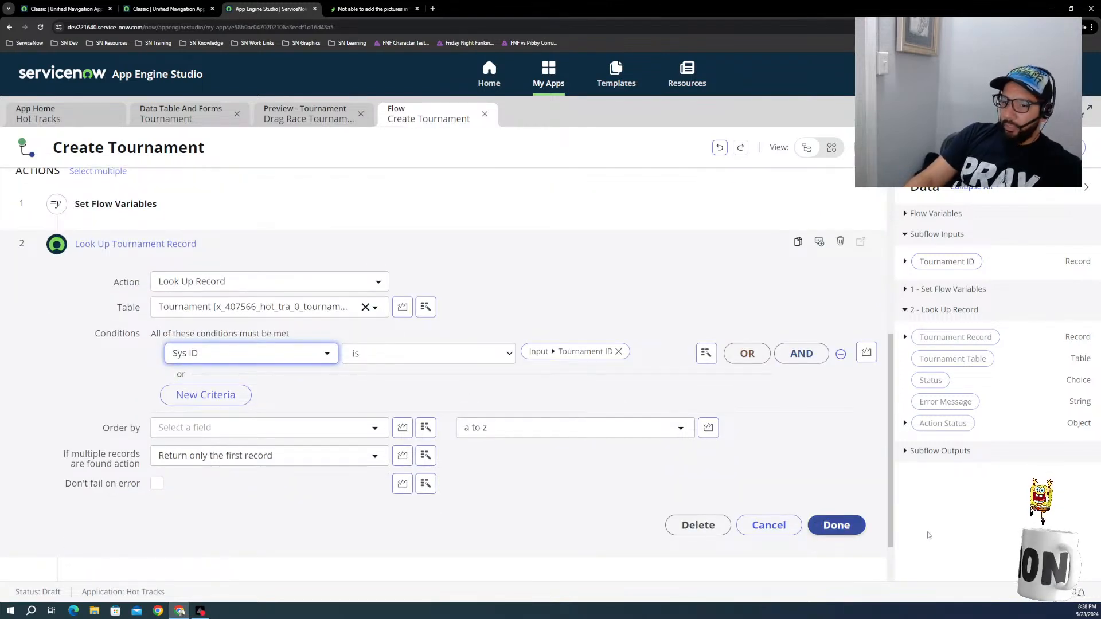
left_click(841, 533)
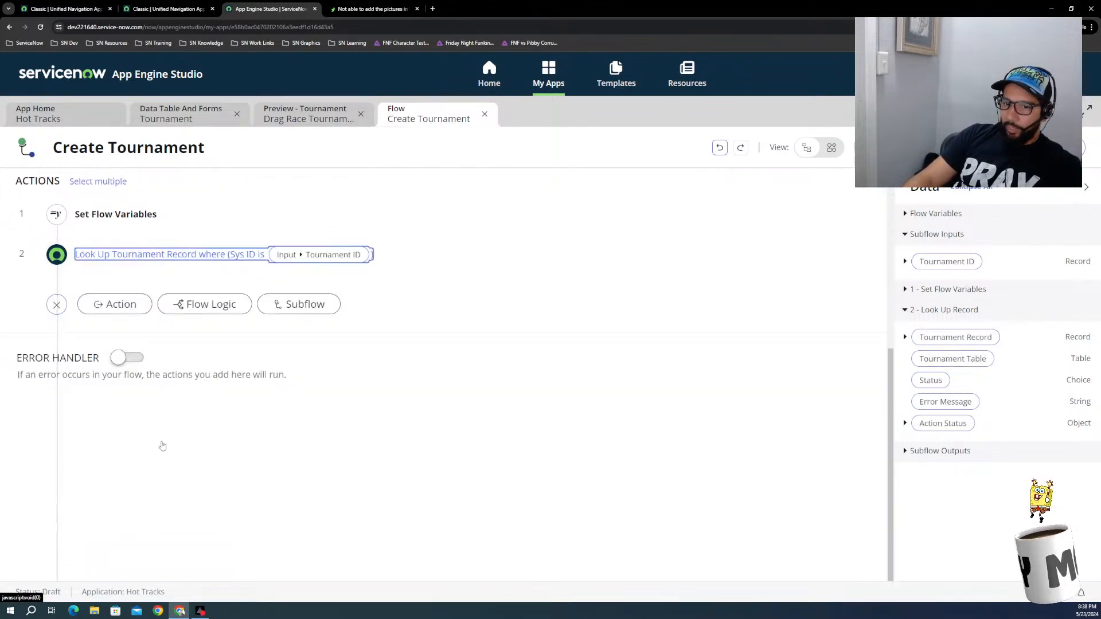
Step: Add a For Each flow logic after the lookup, with the Tournament Record's Competitors list as its items
scroll(162, 446, "up", 3)
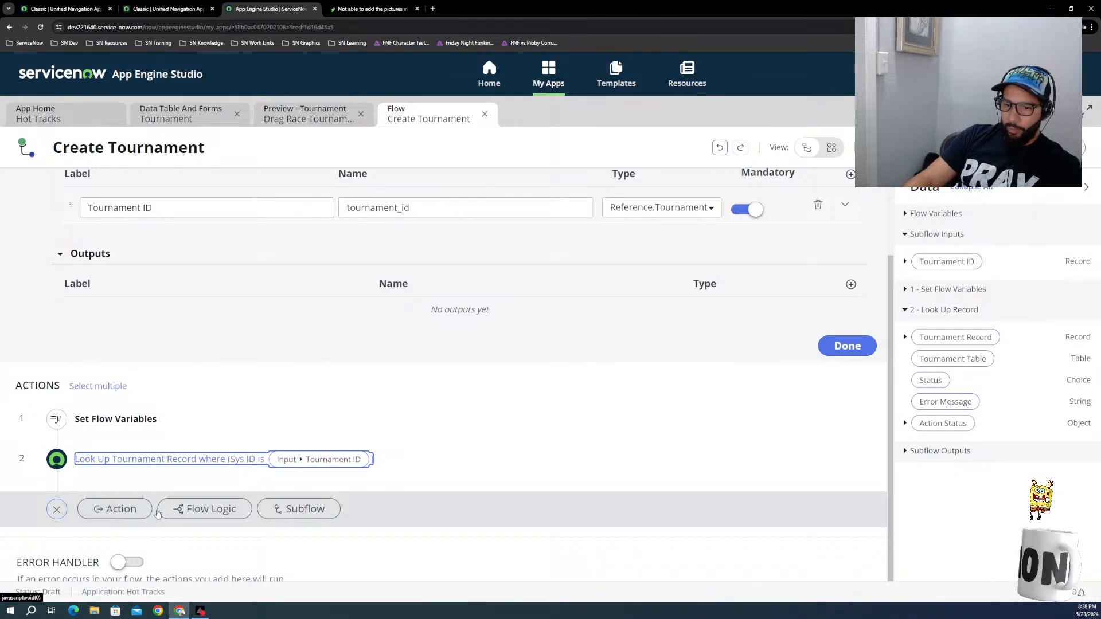
left_click(198, 510)
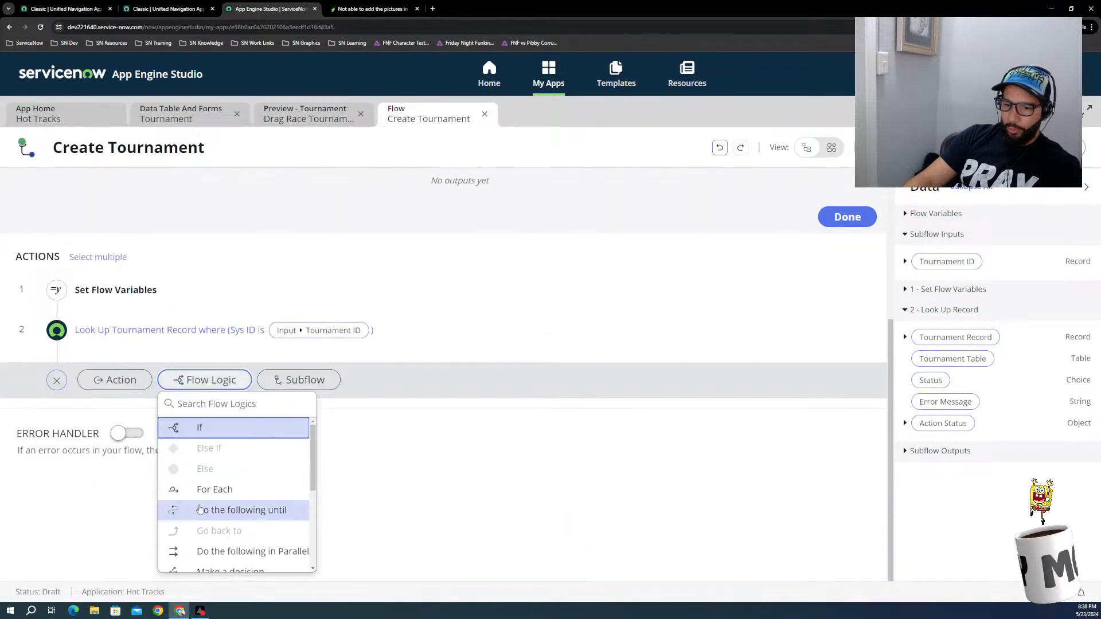
left_click(208, 491)
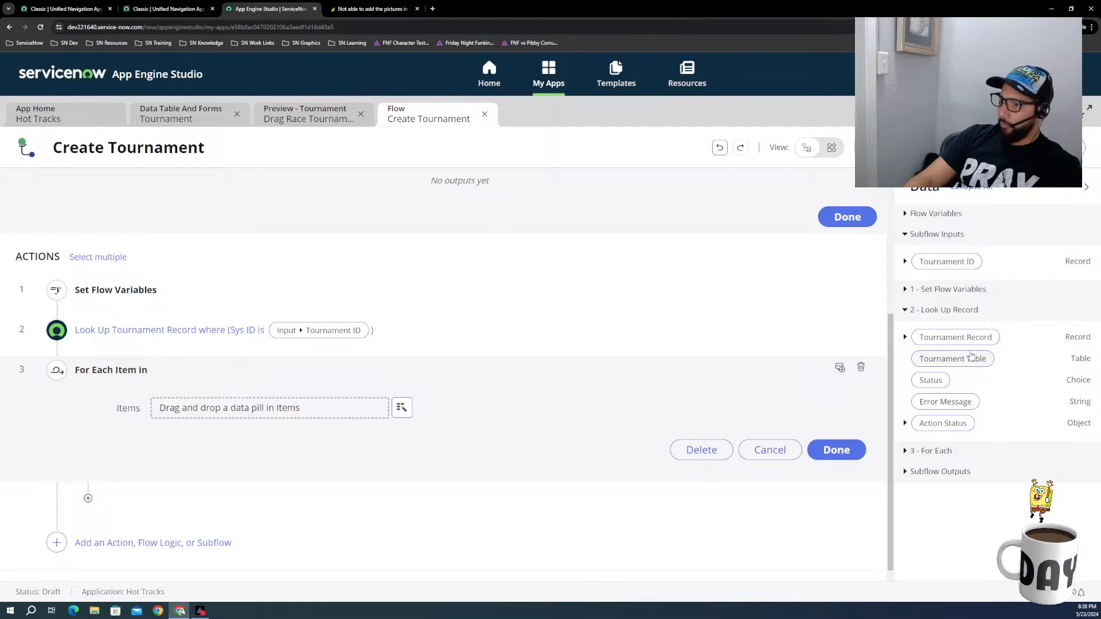
left_click(905, 337)
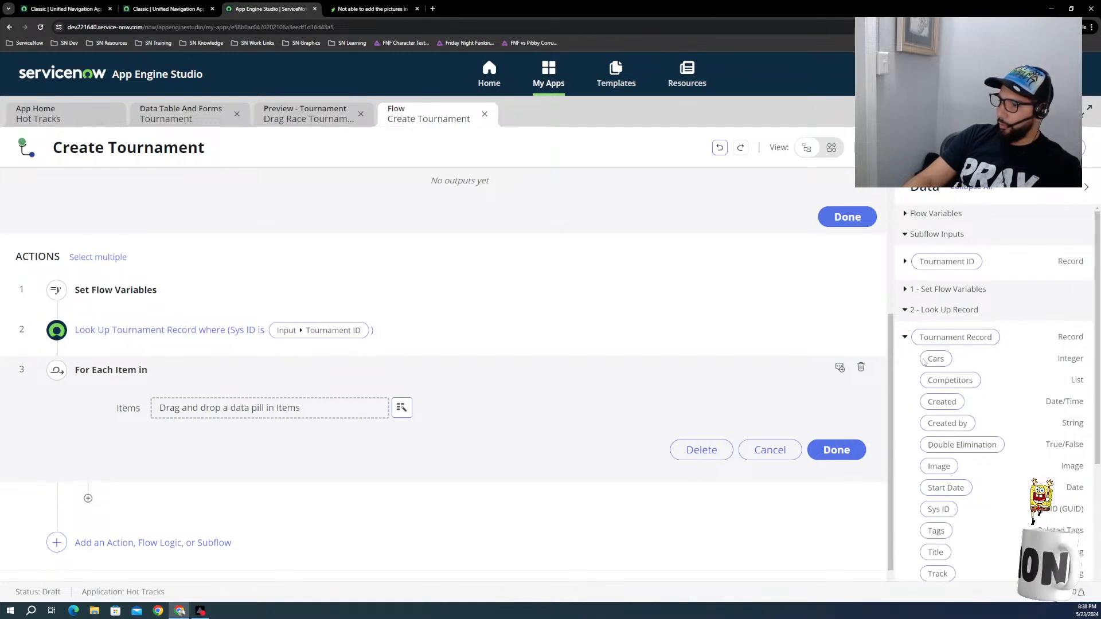
left_click_drag(935, 360, 313, 410)
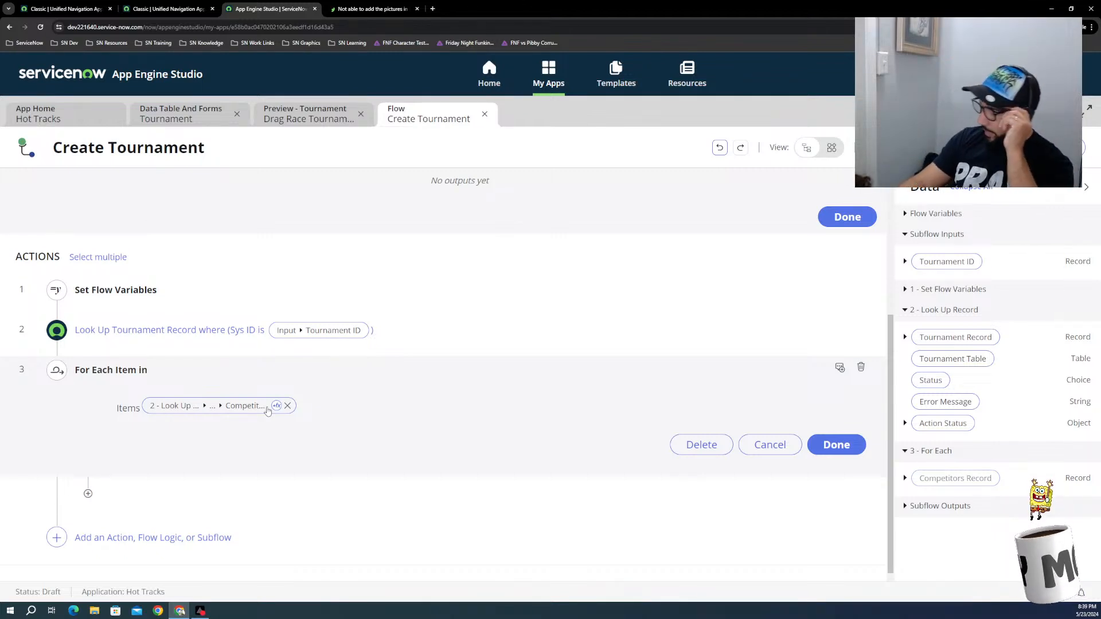
mouse_move(592, 356)
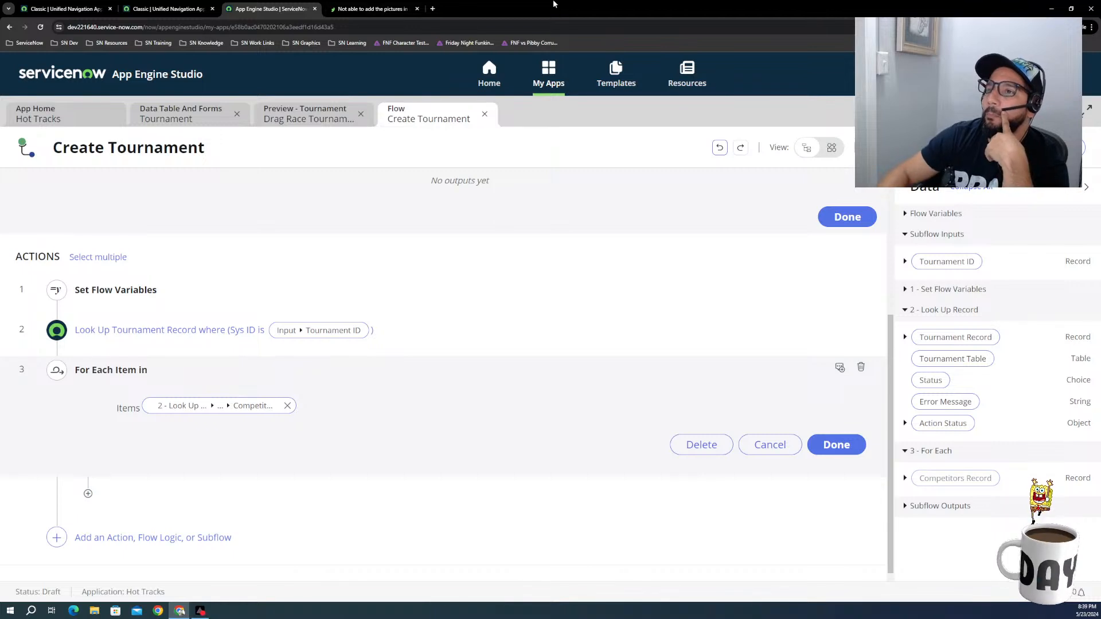
Step: Open the wix.com website in a new browser tab
left_click(433, 8)
left_click(439, 26)
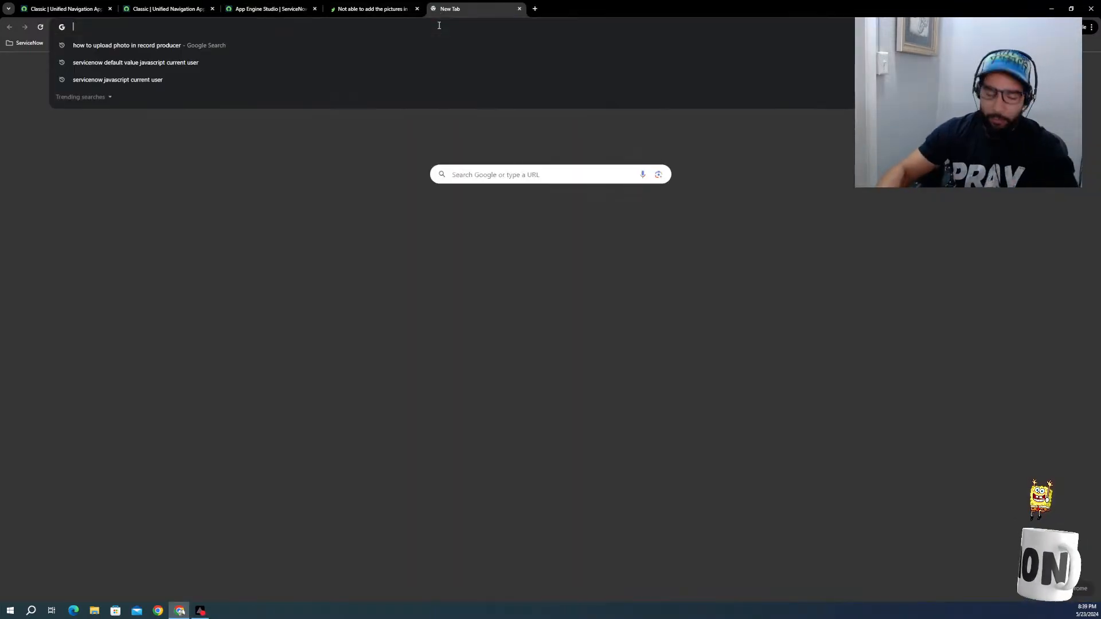
type("wix.")
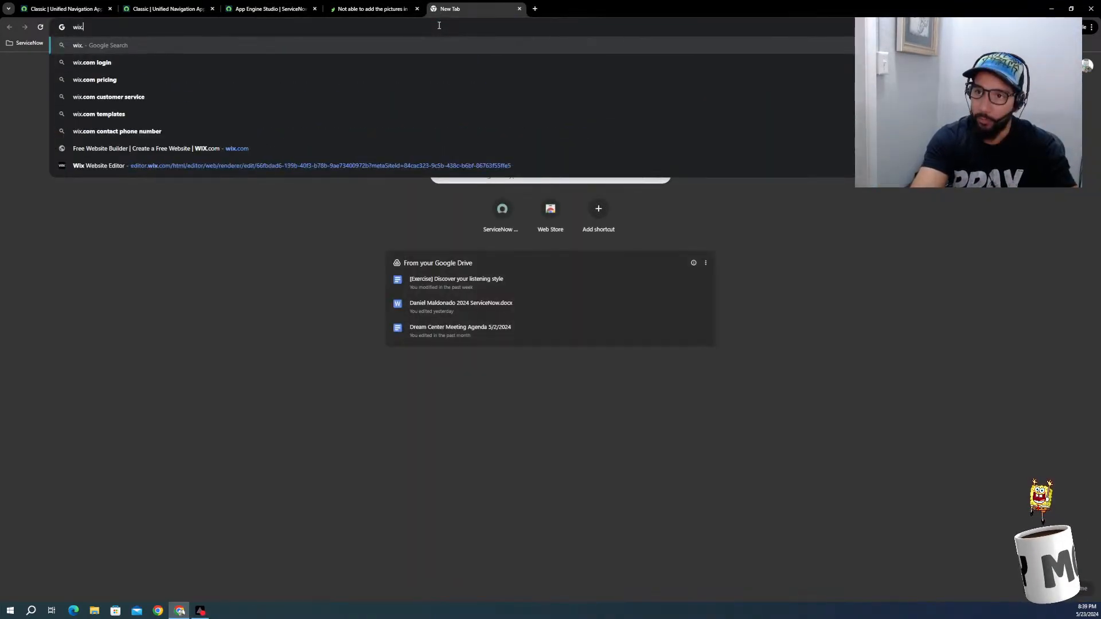
type("c")
key("Return")
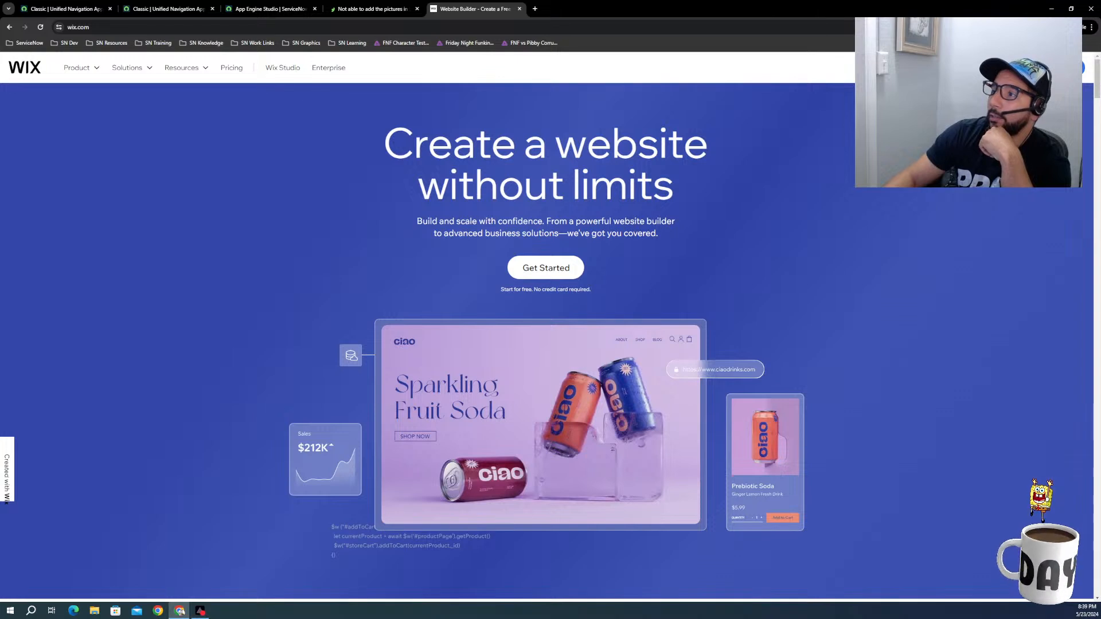
Step: Log in to Wix with the account e-mail and the account password
left_click(1056, 68)
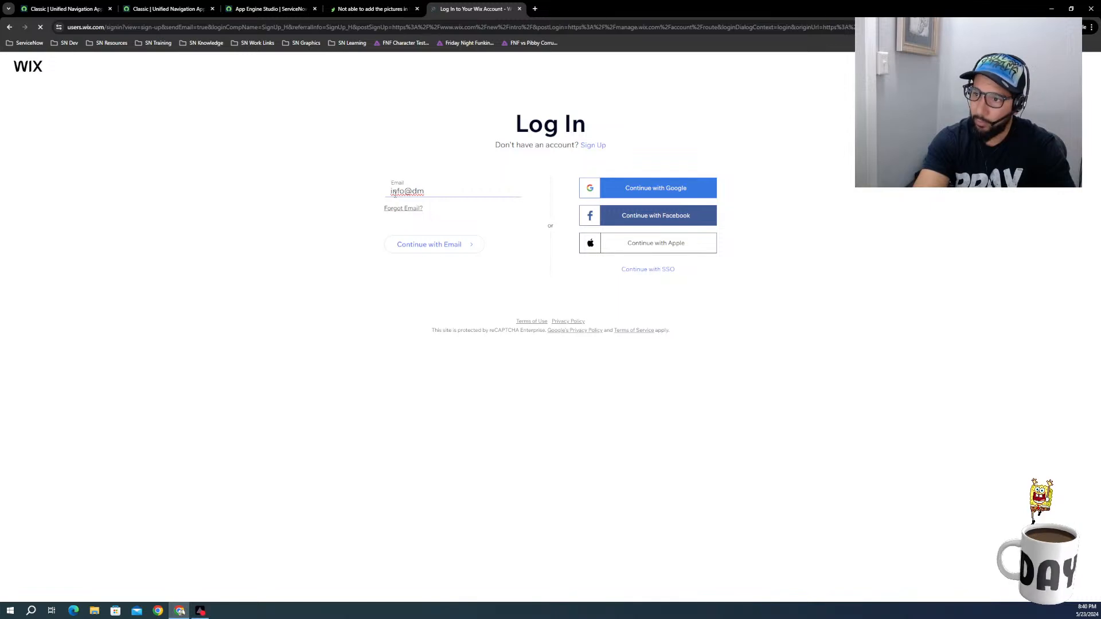
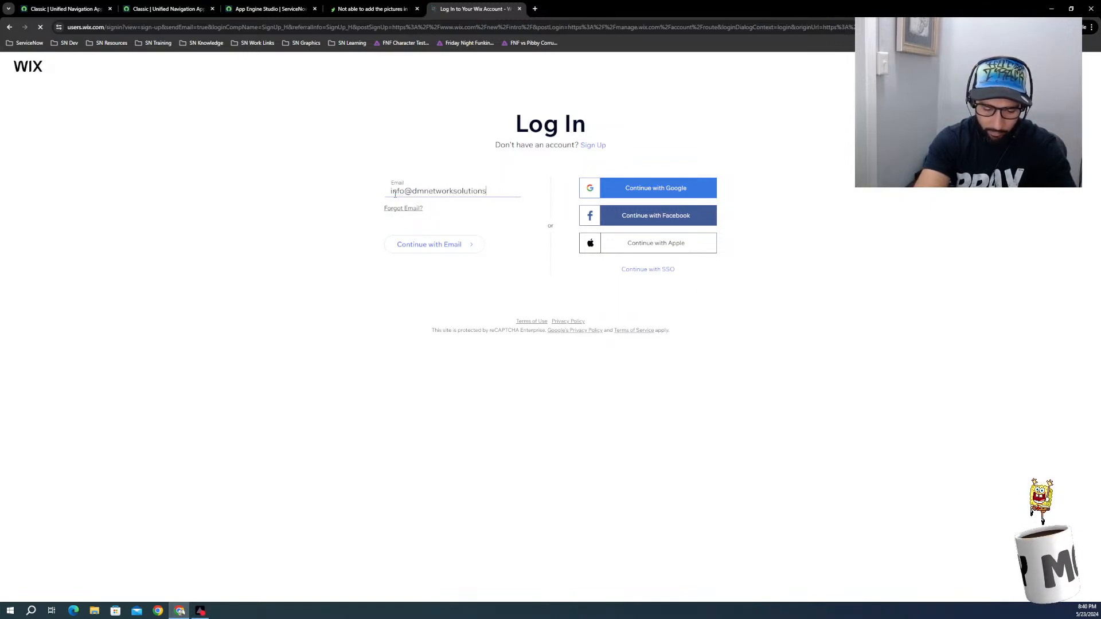
left_click(430, 245)
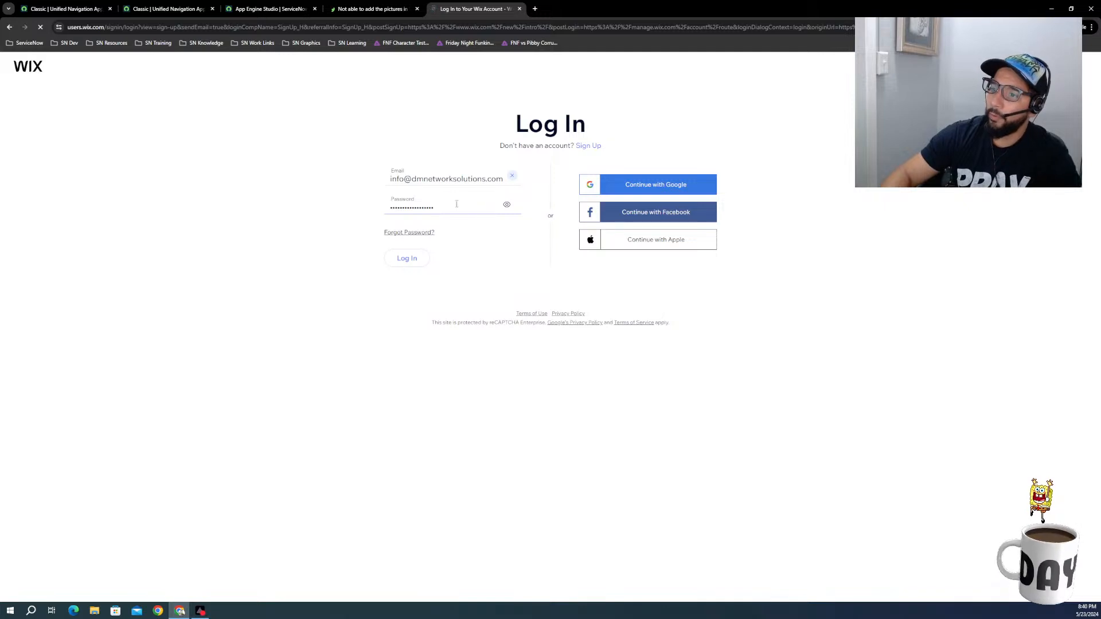
left_click_drag(497, 207, 345, 210)
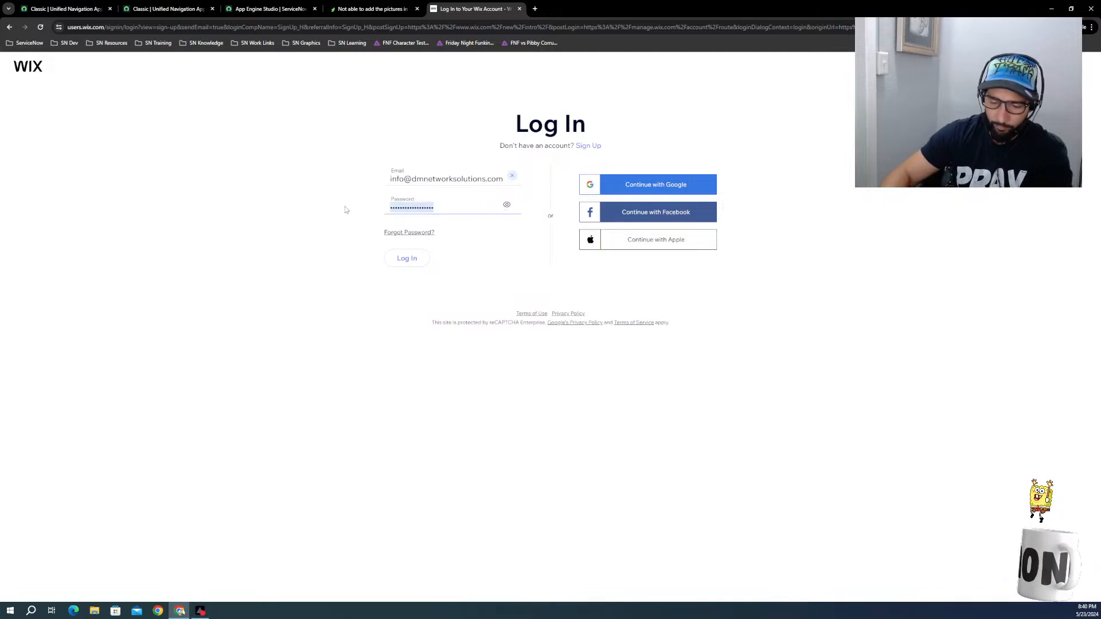
key("ctrl+v")
key("Return")
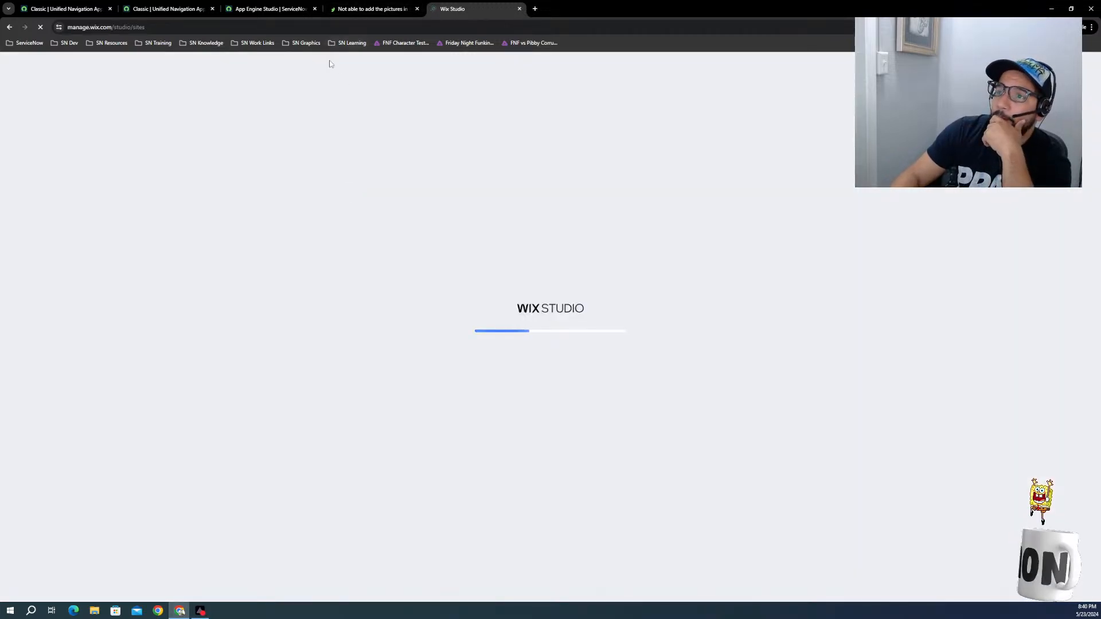
Step: Switch back to App Engine Studio and collapse the For Each step that loops over Competitors
left_click(365, 8)
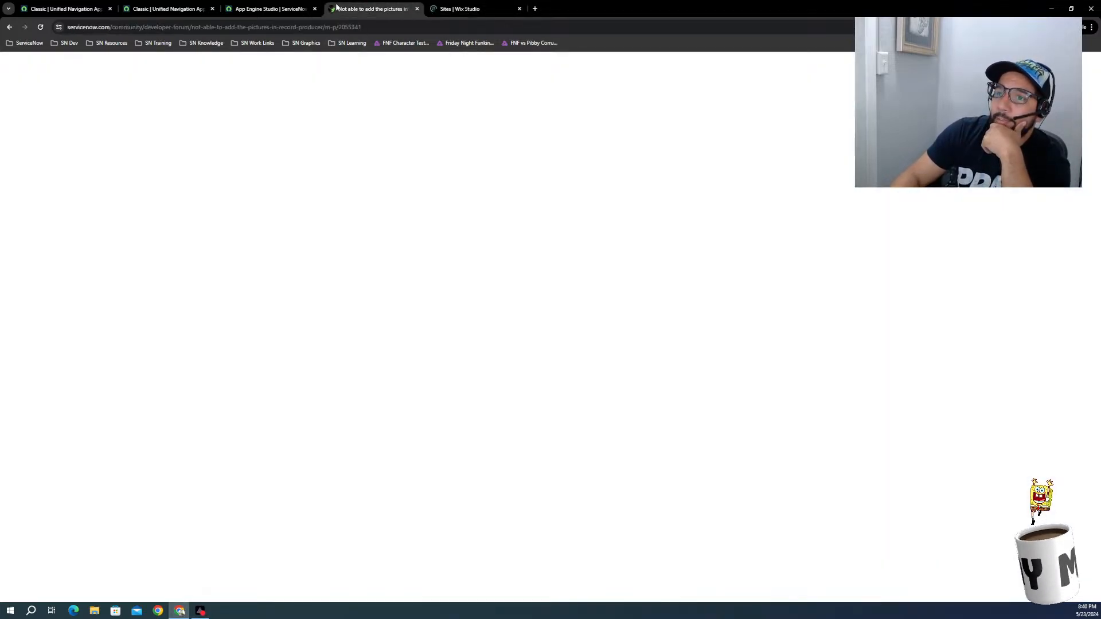
left_click(269, 8)
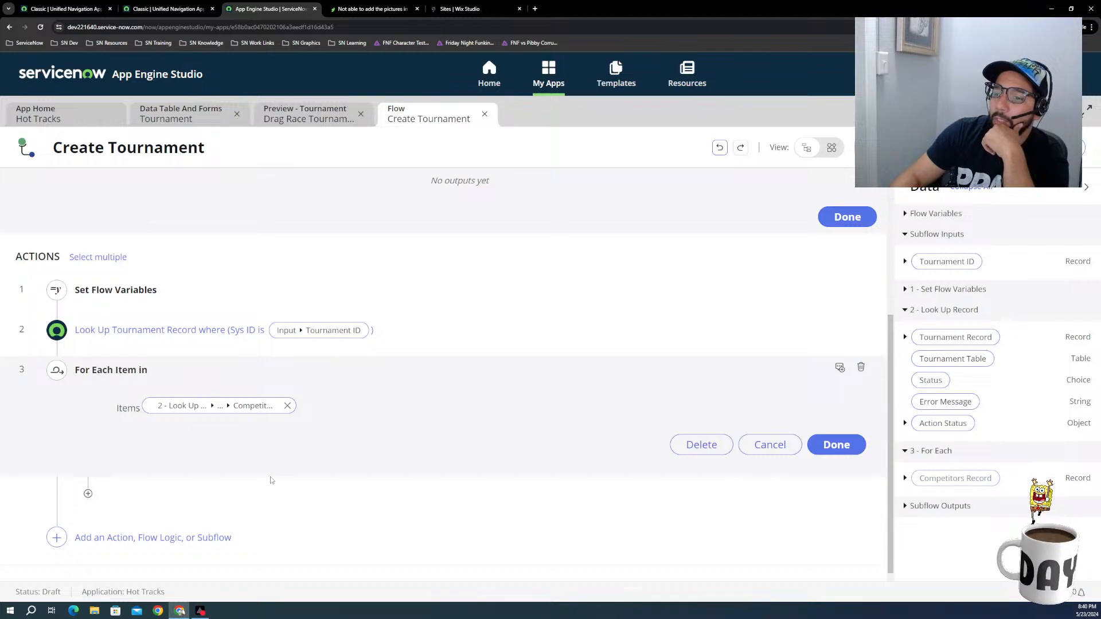
scroll(275, 470, "down", 1)
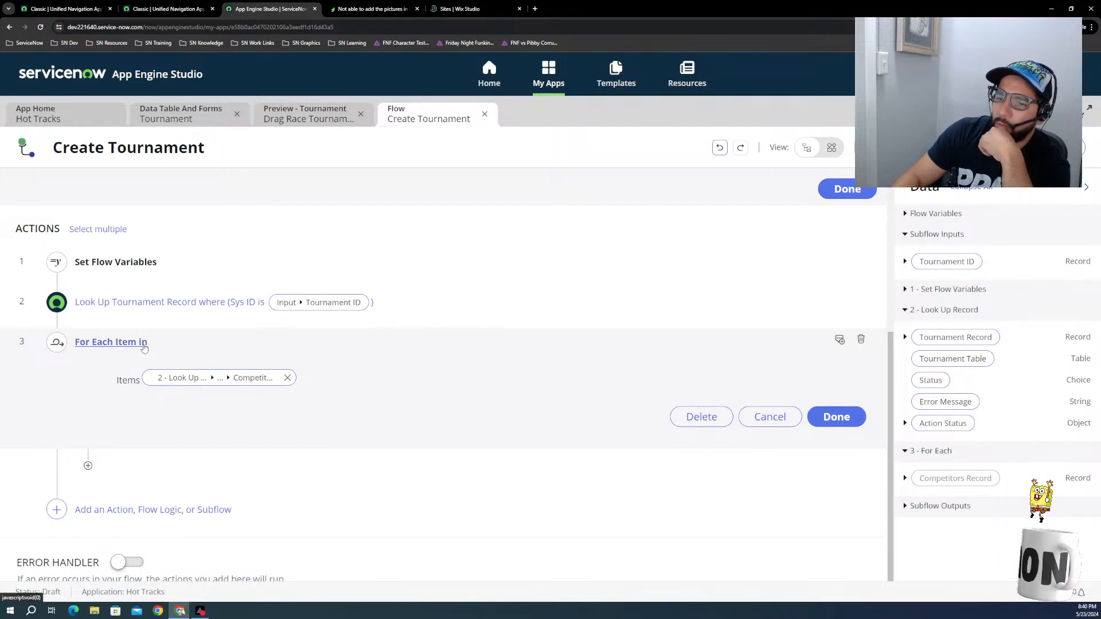
left_click(109, 342)
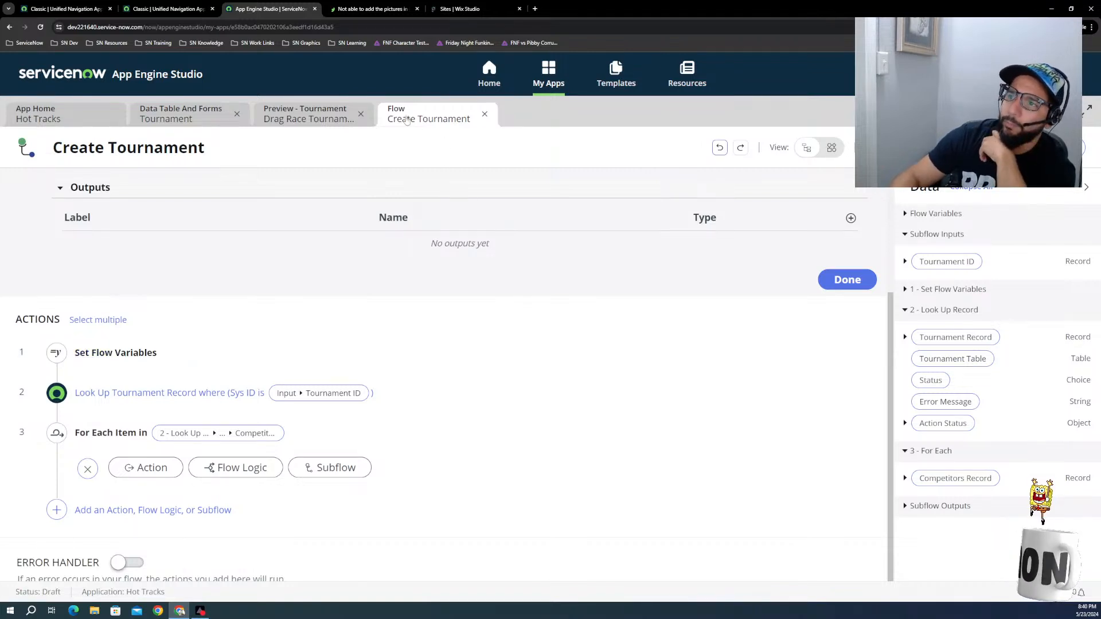
Step: Open the Hot Tracks site's dashboard in Wix Studio and return to the Create Tournament subflow in App Engine Studio
left_click(465, 11)
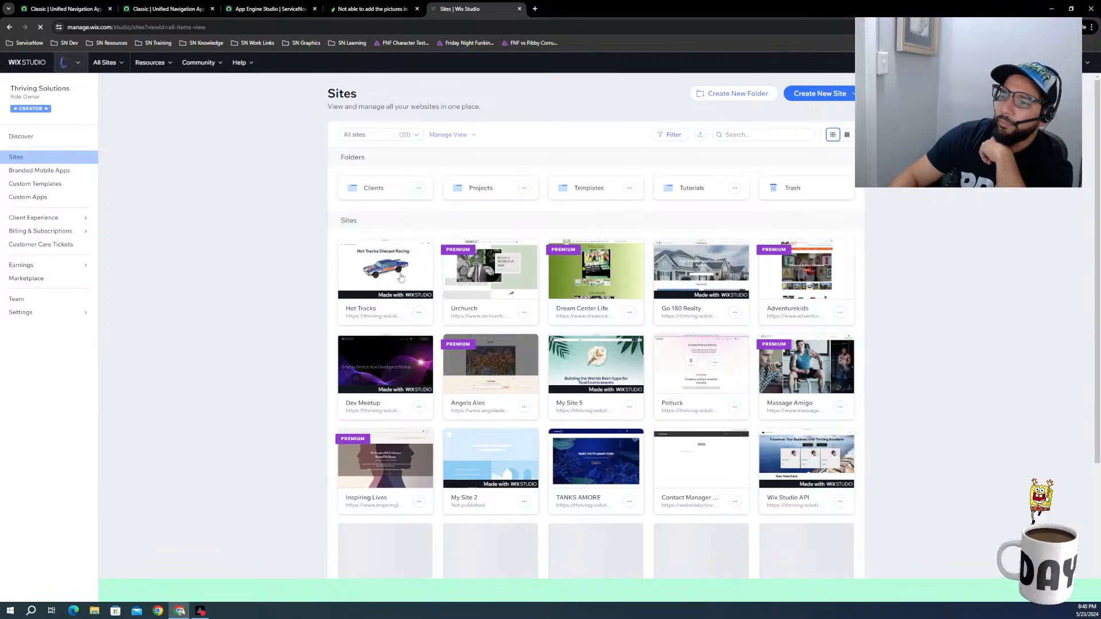
left_click(404, 270)
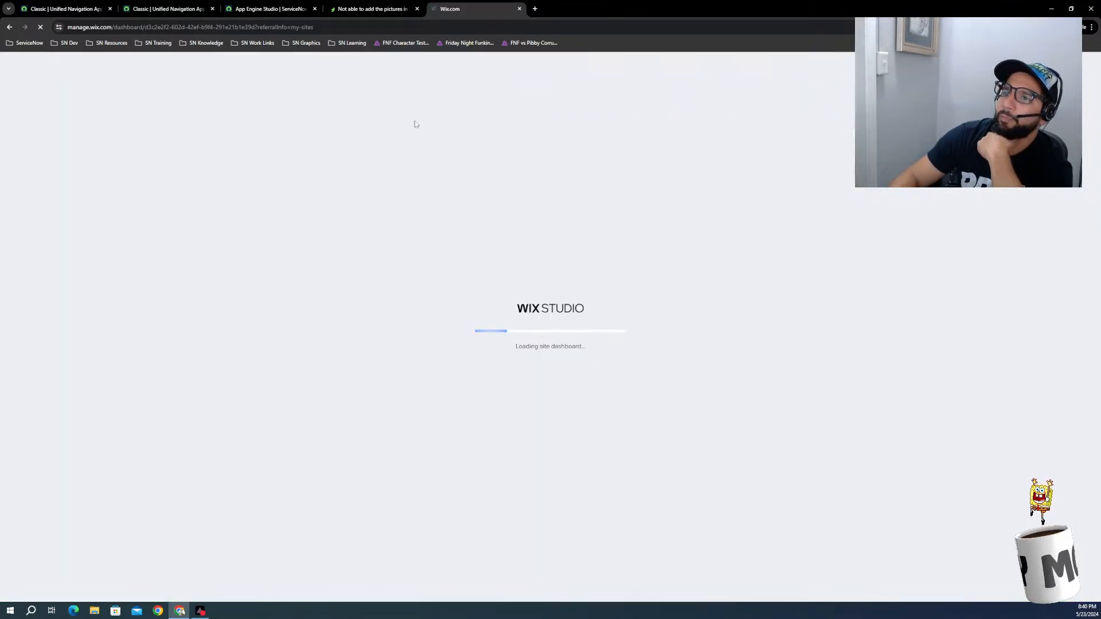
left_click(170, 13)
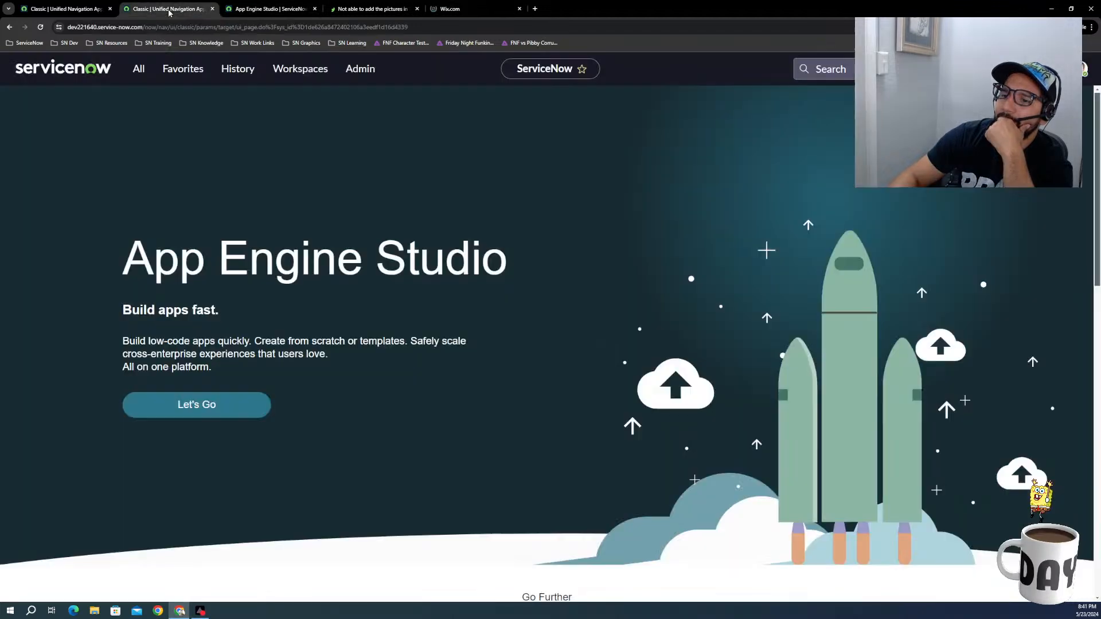
left_click(267, 9)
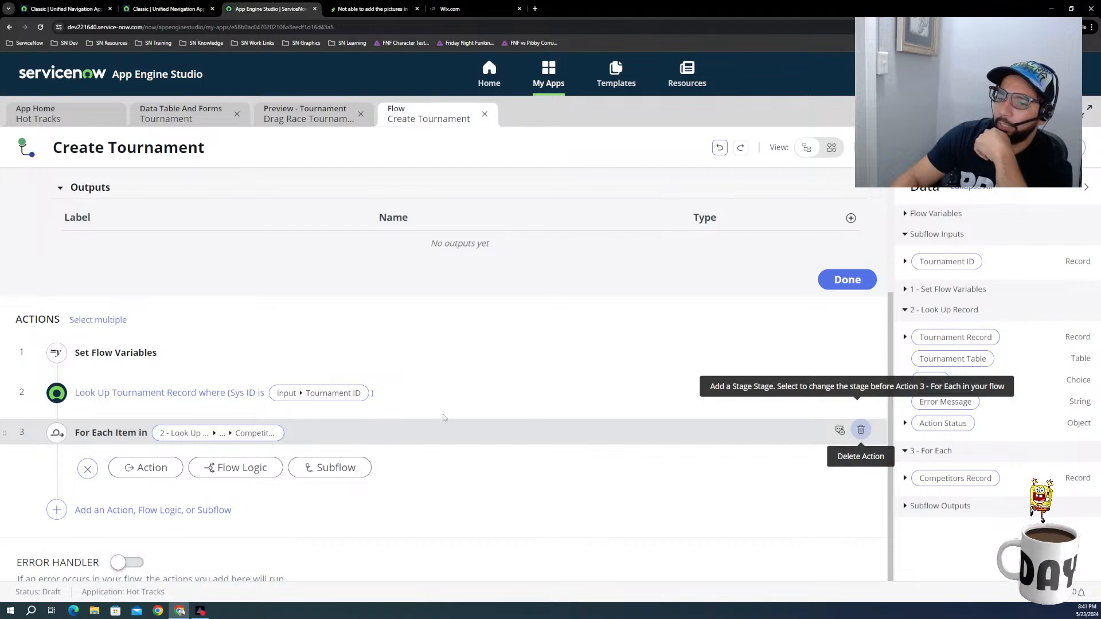
Step: Delete the For Each step that loops over Competitors from the Create Tournament subflow
left_click(861, 430)
left_click(657, 321)
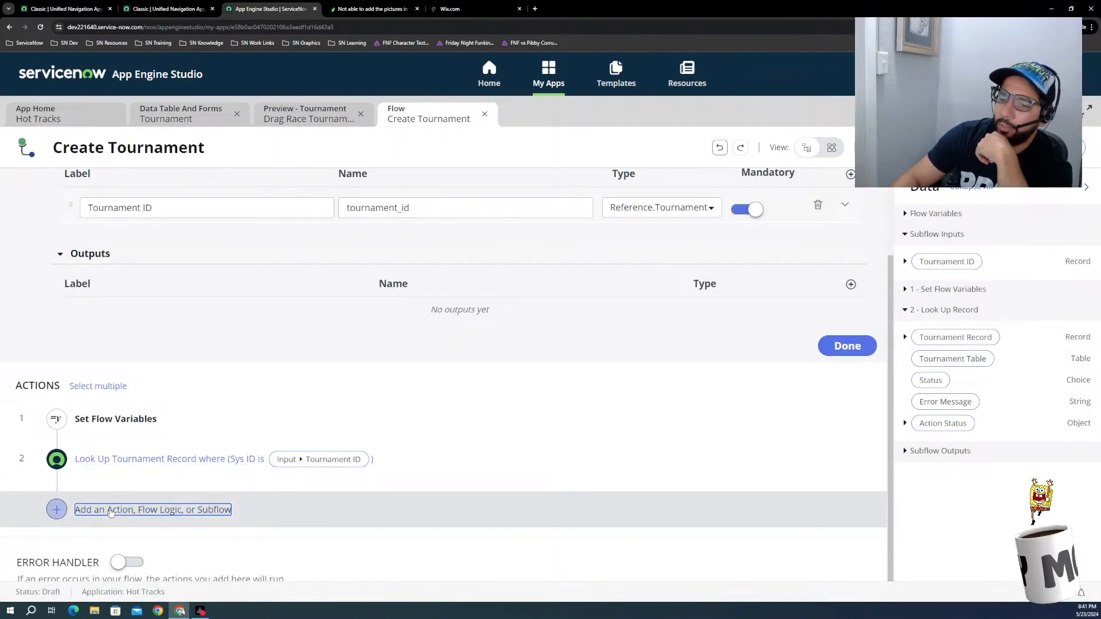
Step: Examine the default actions available for a new step after the Look Up Tournament Record action, and close the list without adding one
left_click(107, 511)
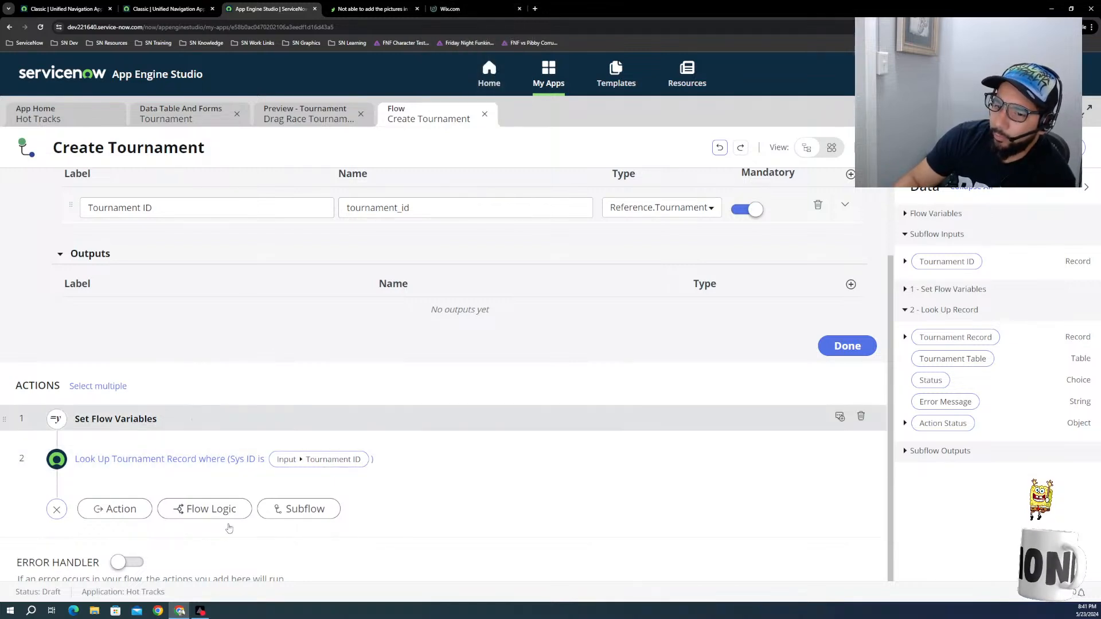
left_click(142, 504)
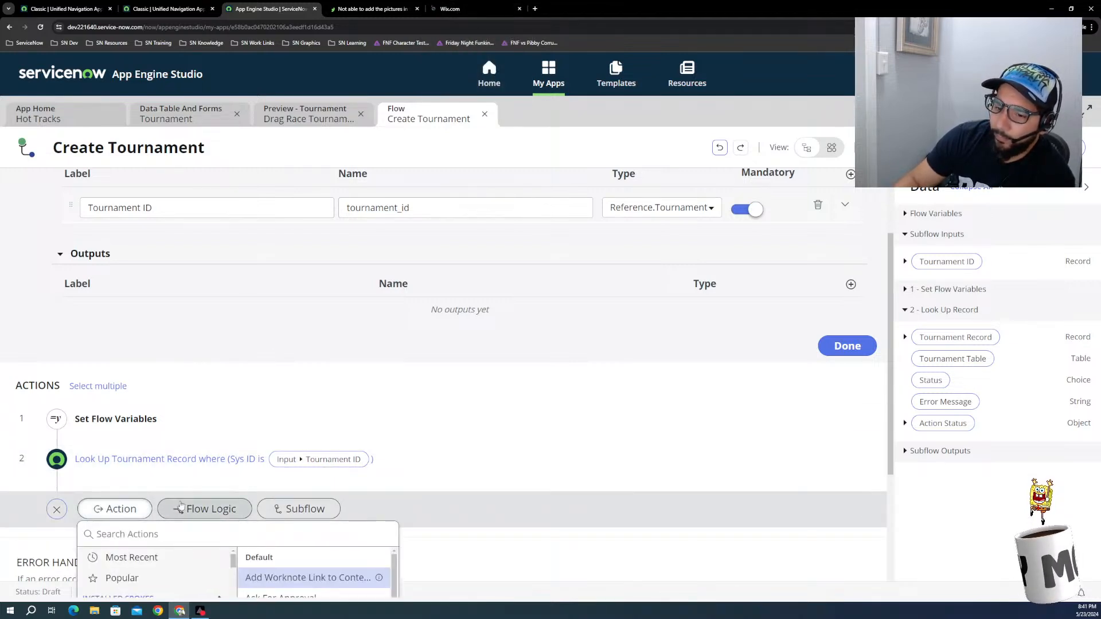
scroll(184, 493, "down", 3)
scroll(309, 436, "down", 2)
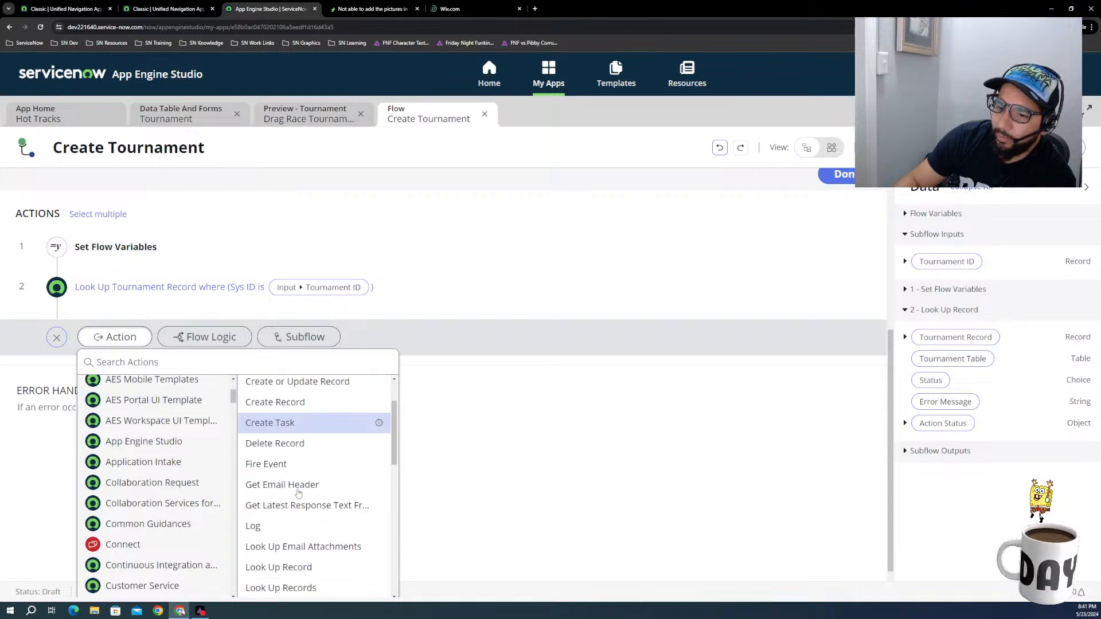
scroll(294, 483, "down", 4)
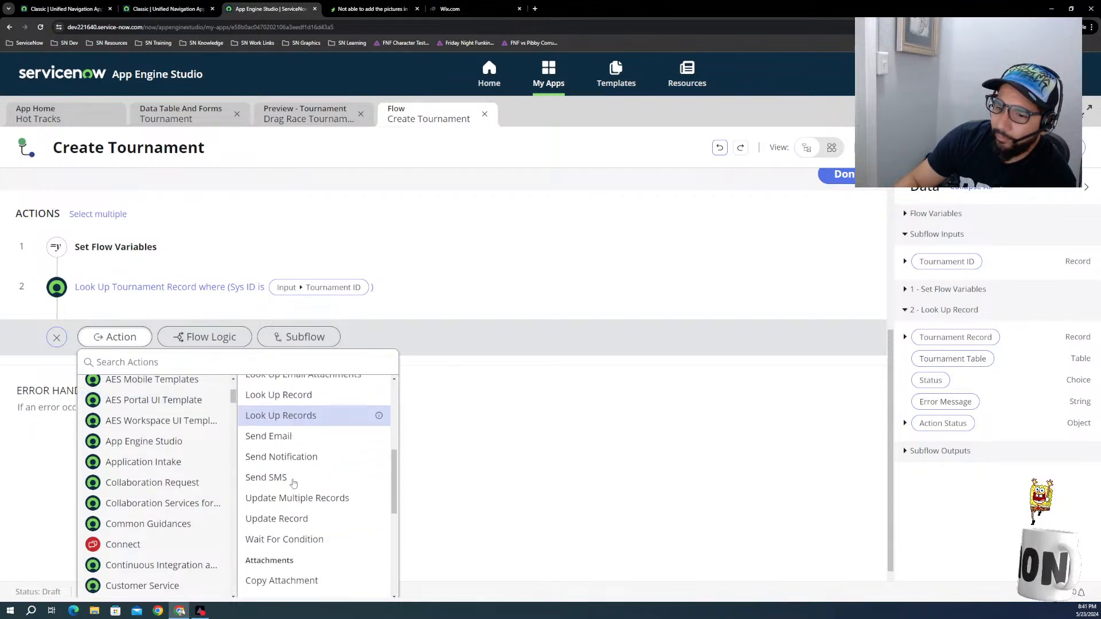
scroll(294, 483, "down", 3)
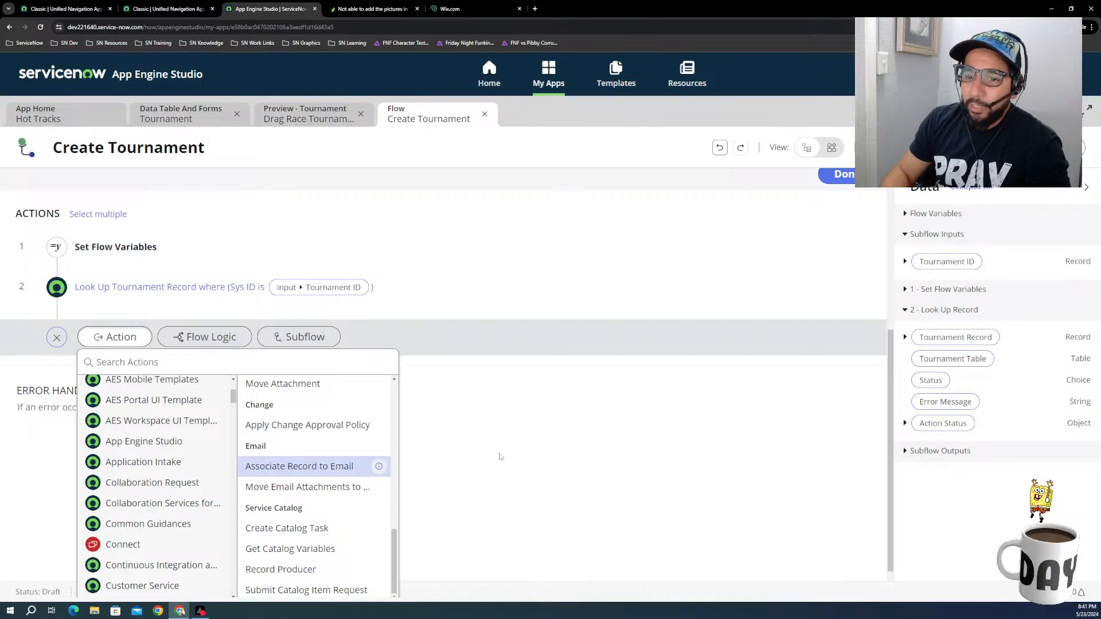
double_click(563, 332)
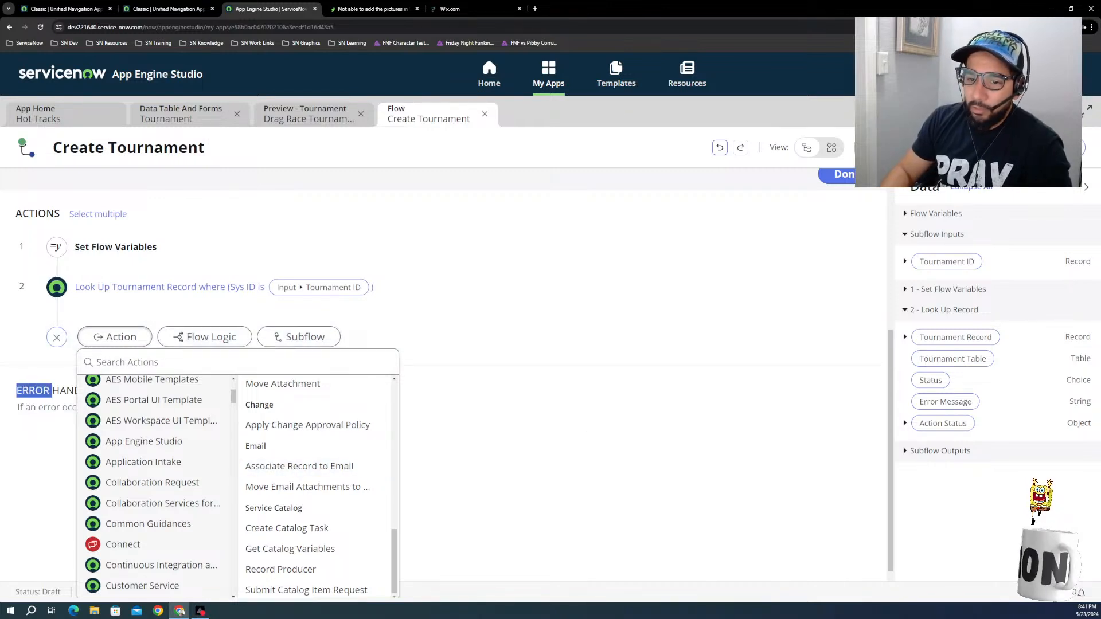
left_click(29, 437)
scroll(67, 375, "up", 3)
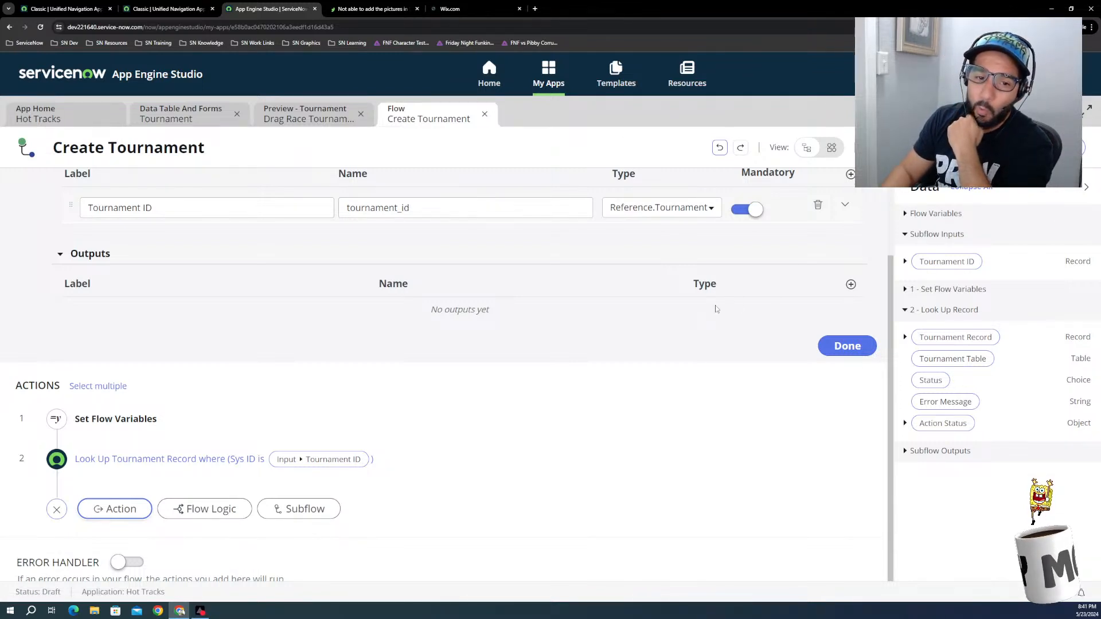
Step: Switch to Wix Studio and open the Hot Tracks site in the site editor
left_click(453, 9)
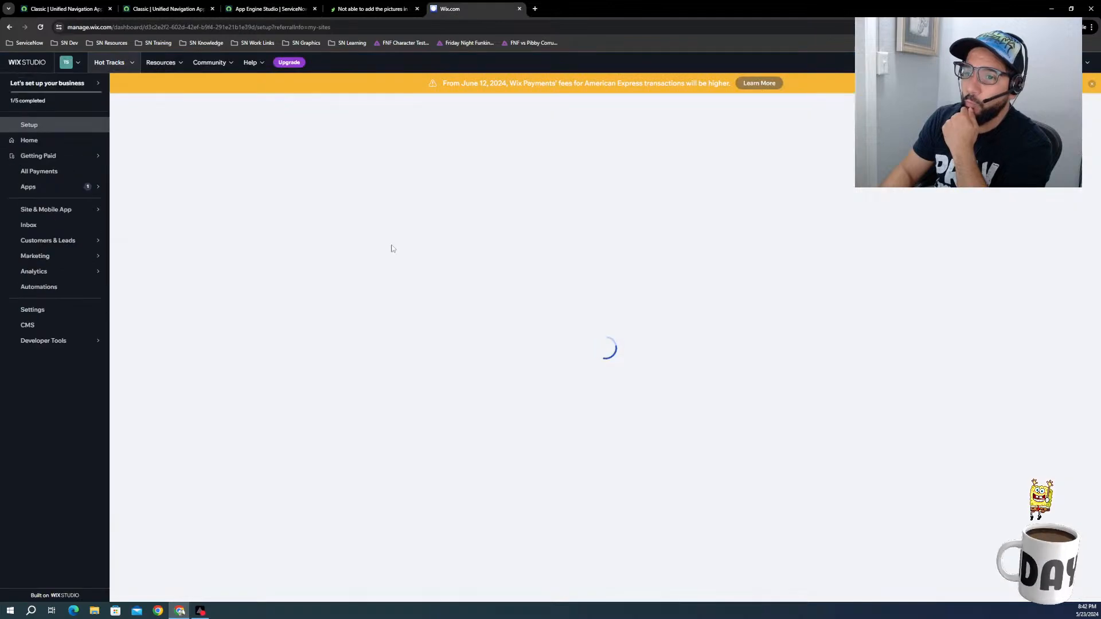
left_click(794, 115)
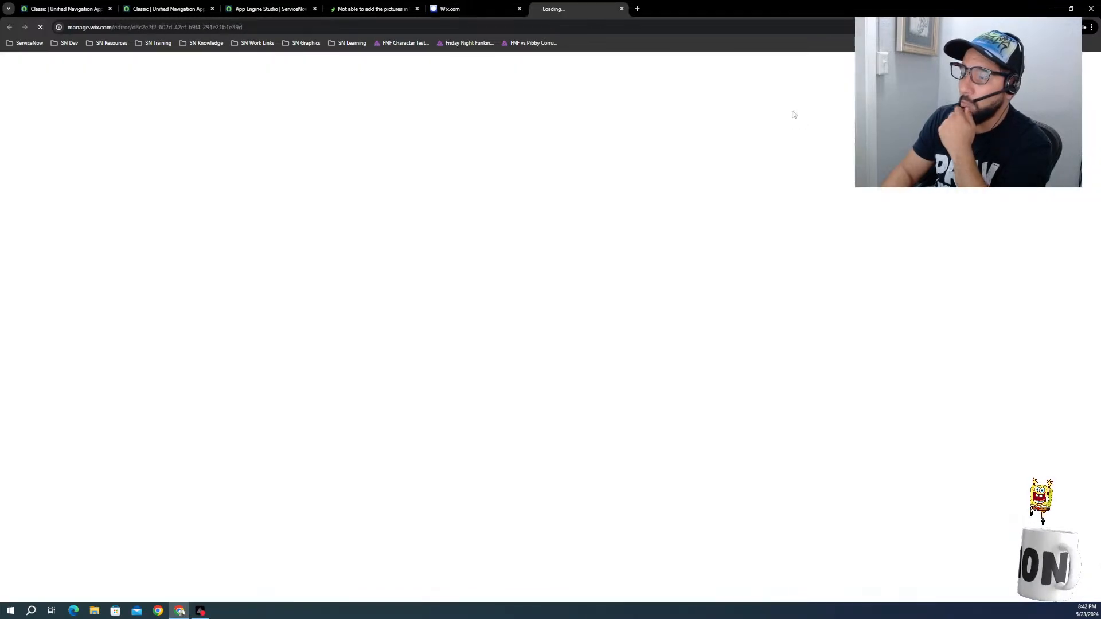
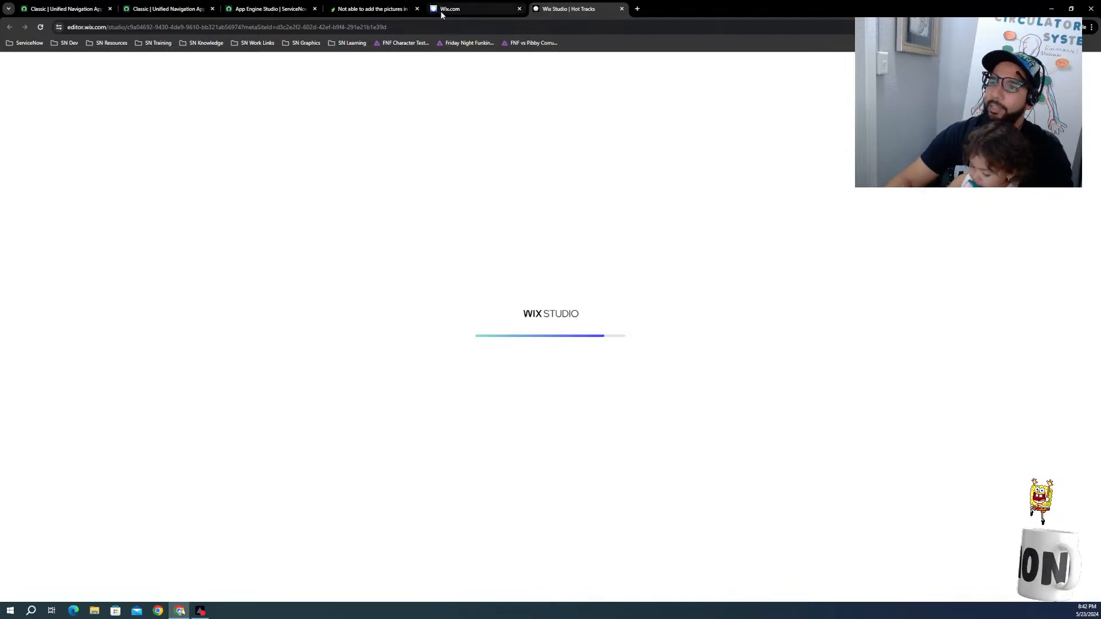
Step: Switch to the Wix Studio editor and open the backend file raceUtilities.web.js in a maximized code view
left_click(263, 8)
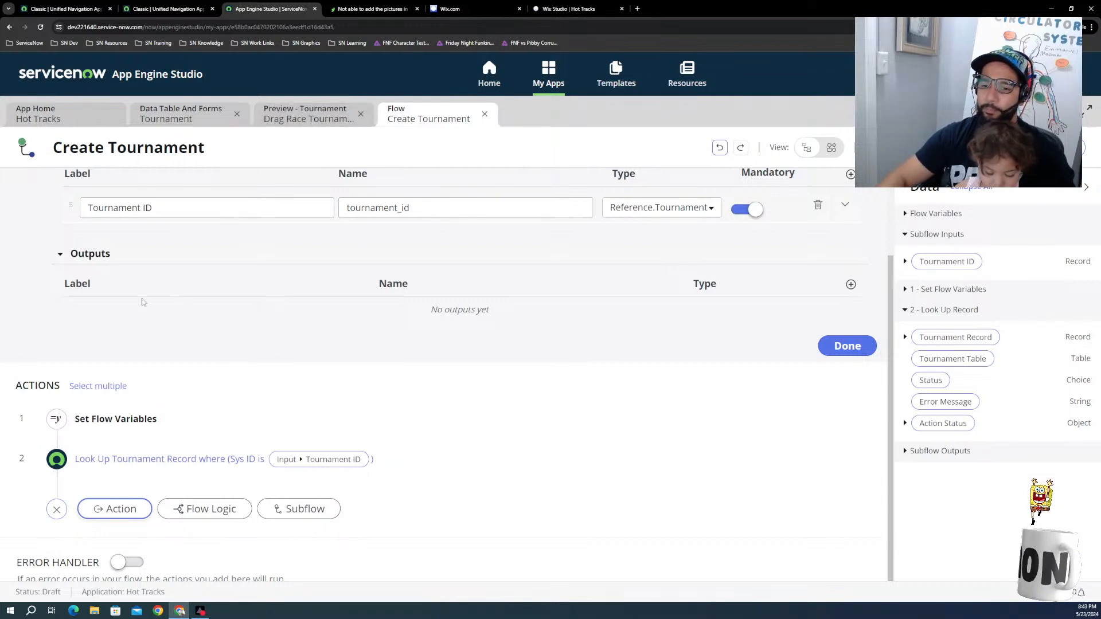
left_click(566, 9)
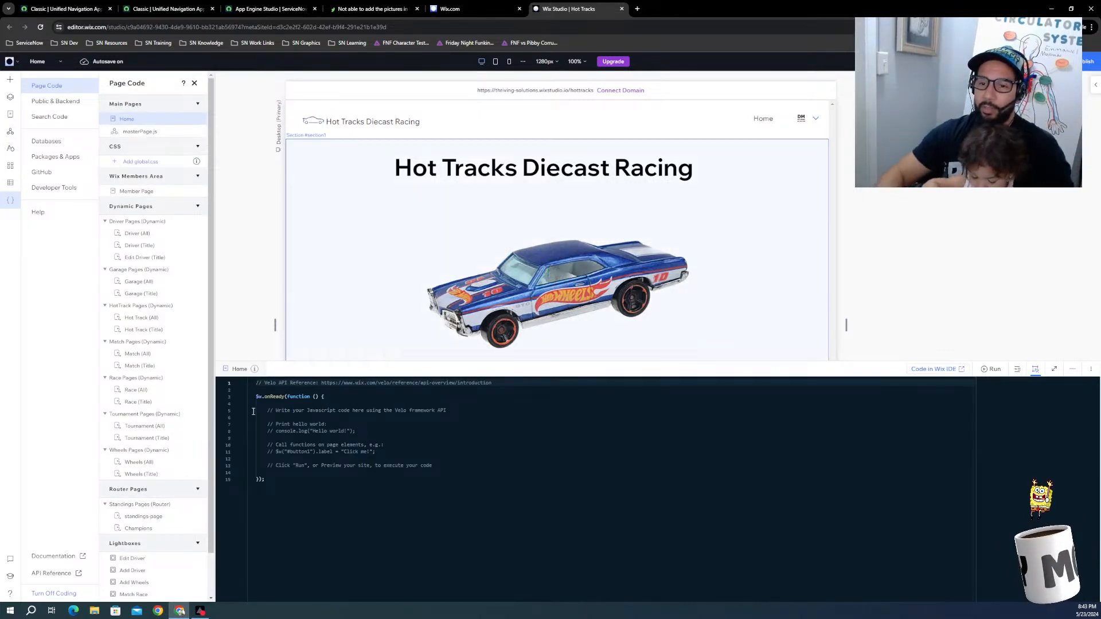
left_click(62, 103)
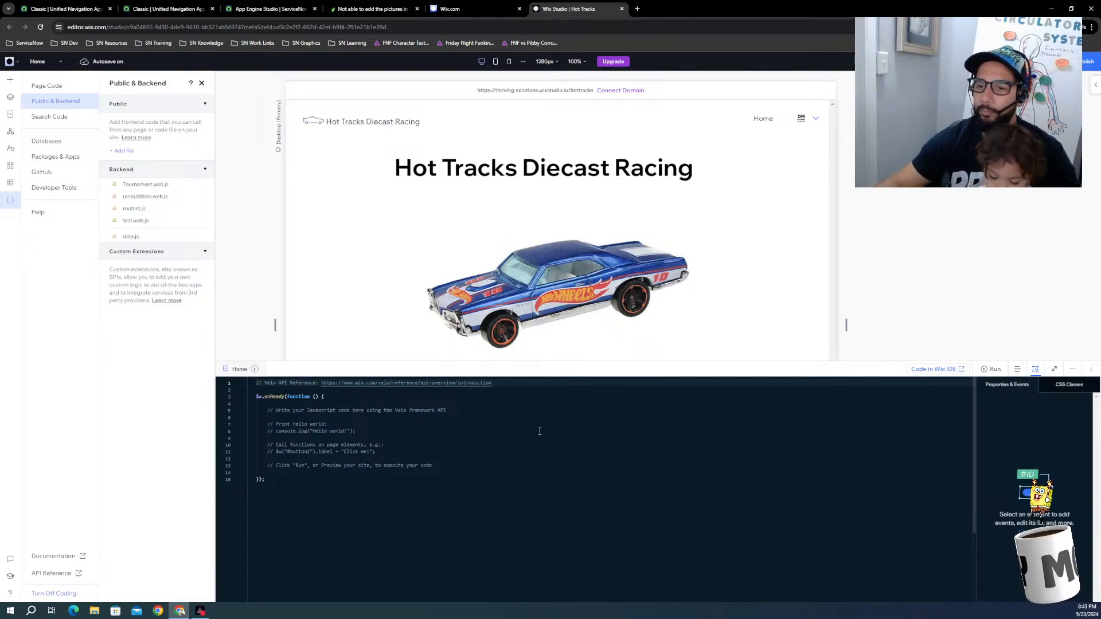
left_click(158, 195)
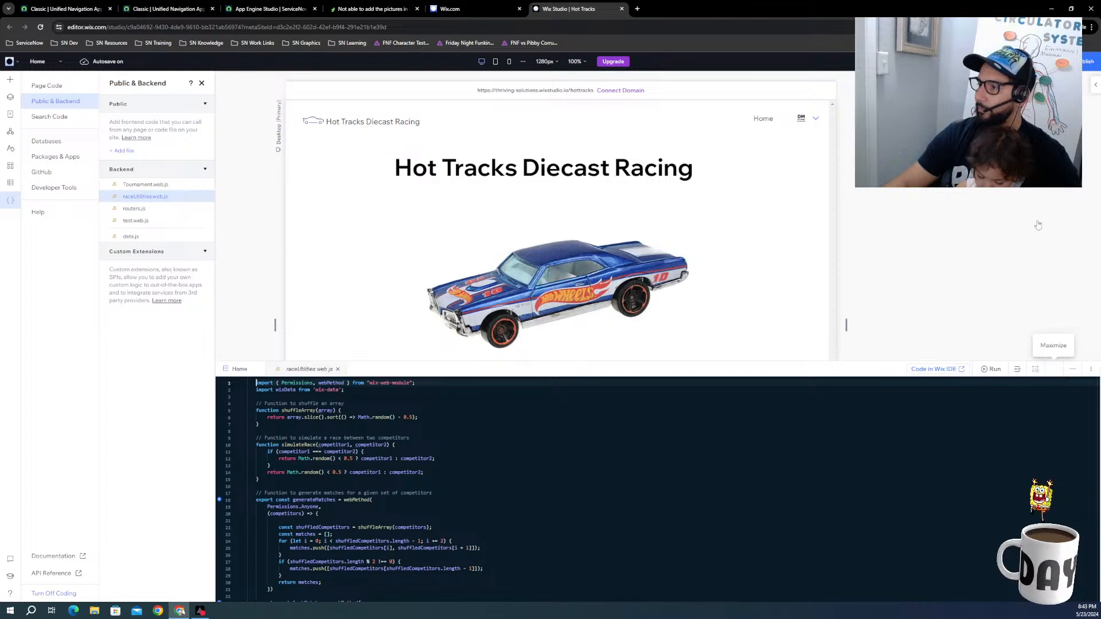
left_click(1054, 368)
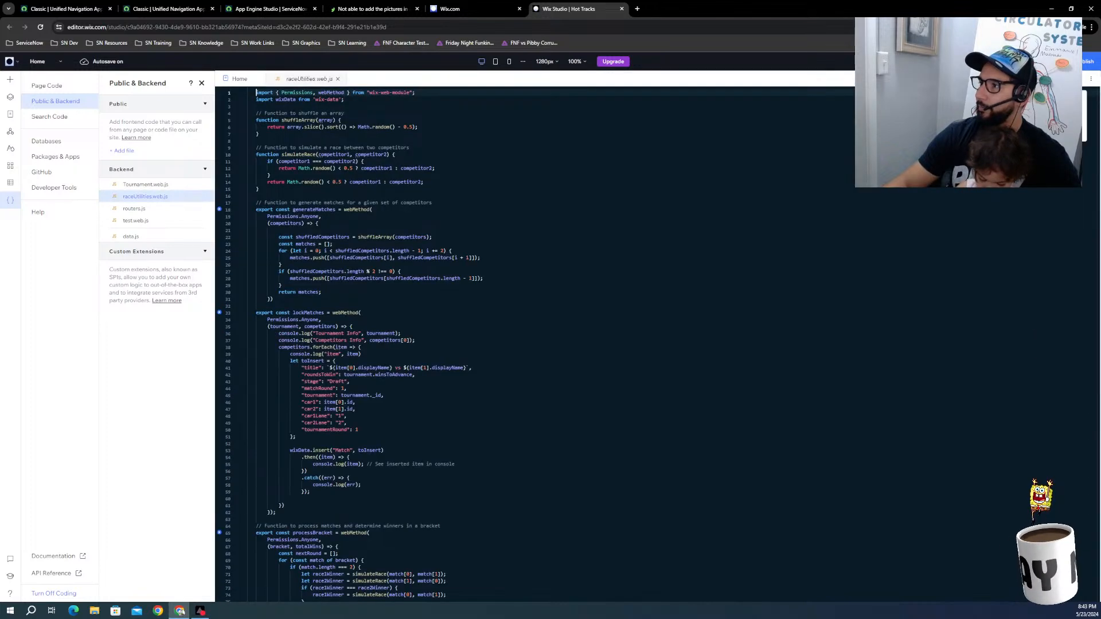
Step: Enlarge the page to 175% zoom and close the Public & Backend file list
left_click(1091, 26)
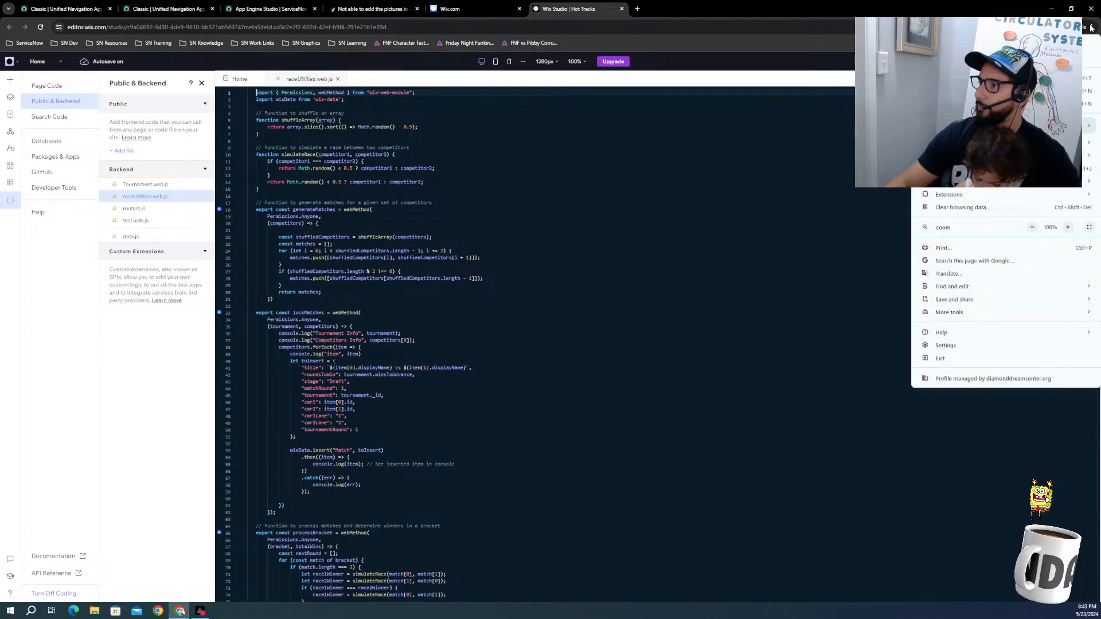
left_click(1067, 227)
left_click(1067, 227)
left_click(1067, 227)
left_click(1067, 227)
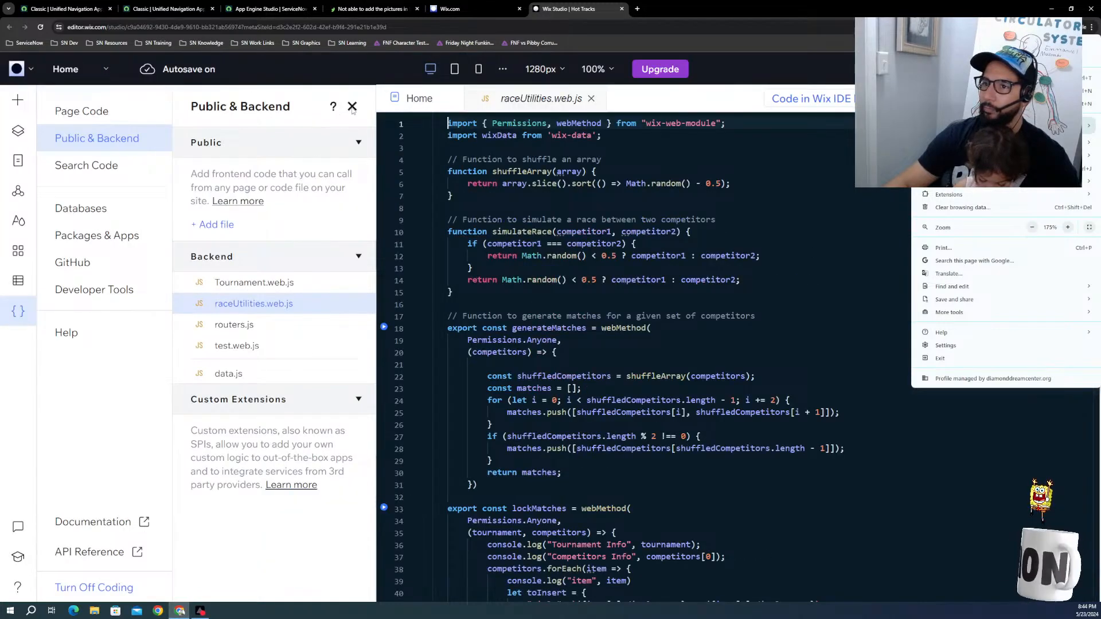
left_click(352, 107)
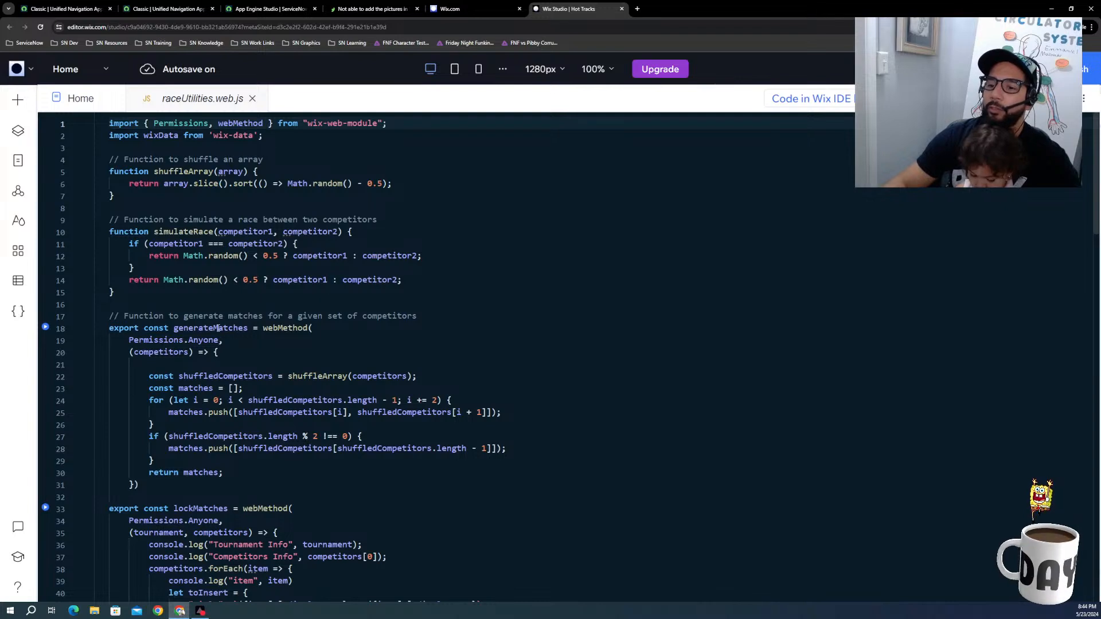
Step: Review the tournament functions in raceUtilities.web.js from start to end, and highlight the shuffleArray function
scroll(212, 292, "down", 1)
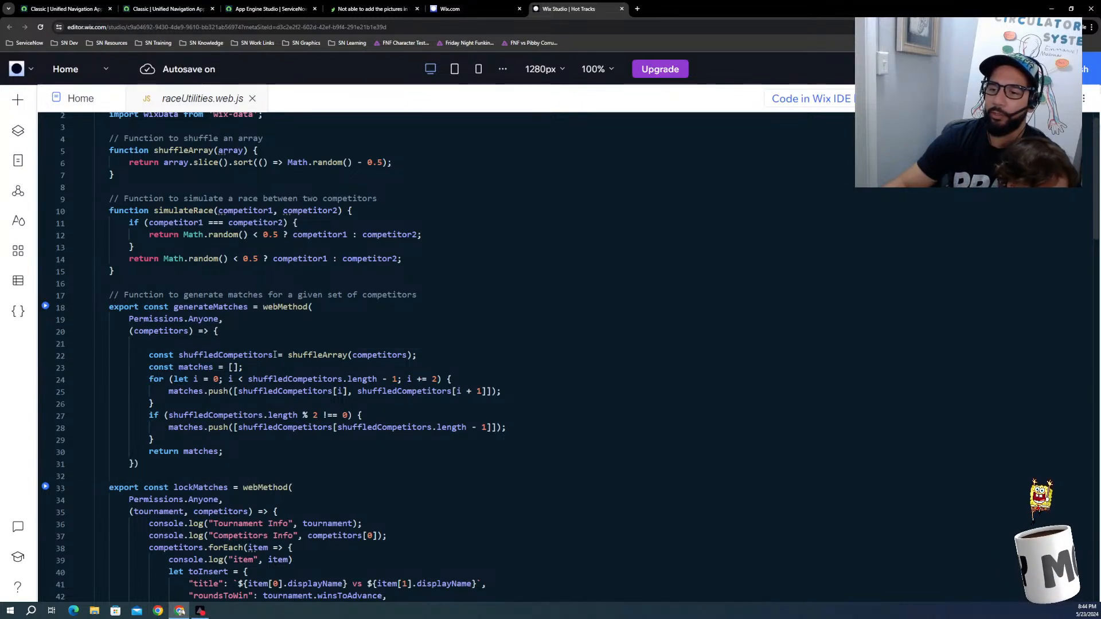
scroll(241, 411, "down", 5)
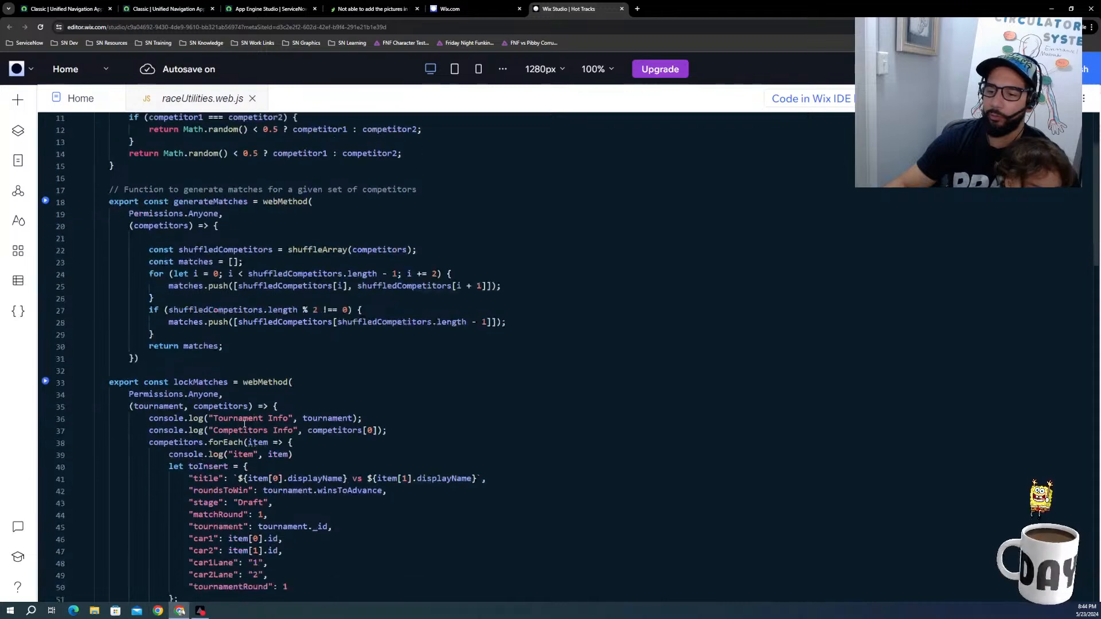
scroll(143, 499, "down", 5)
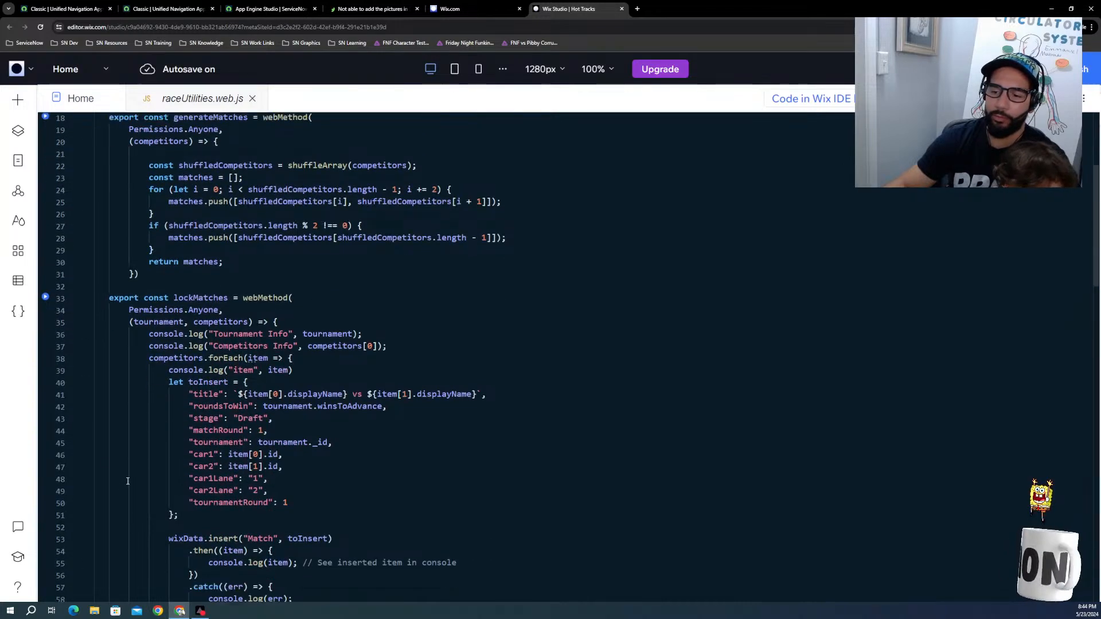
scroll(143, 499, "down", 9)
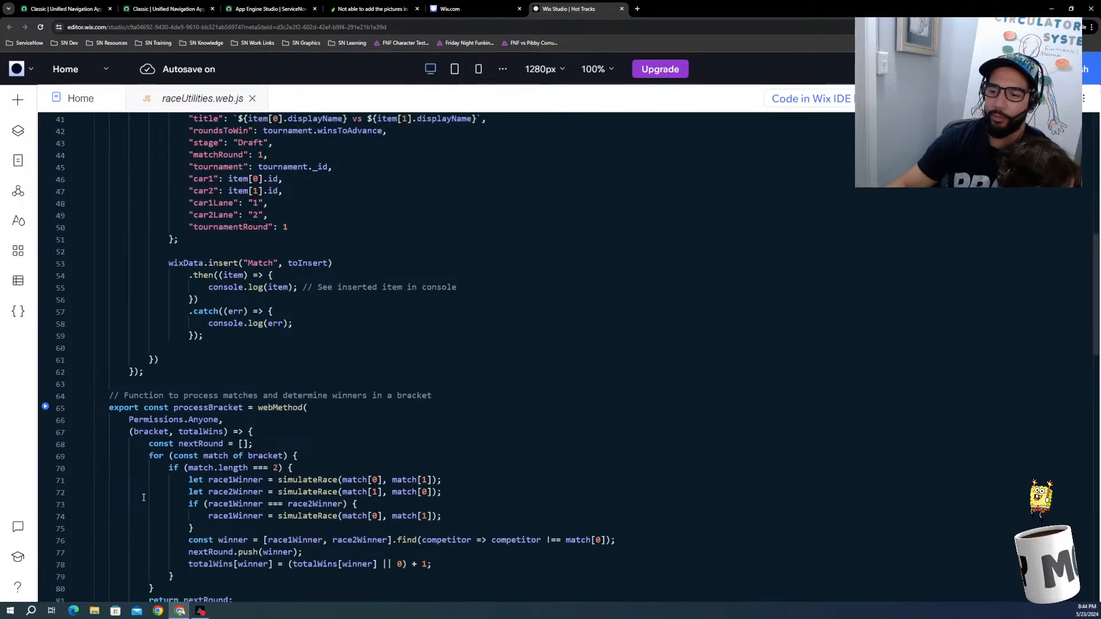
scroll(143, 497, "down", 8)
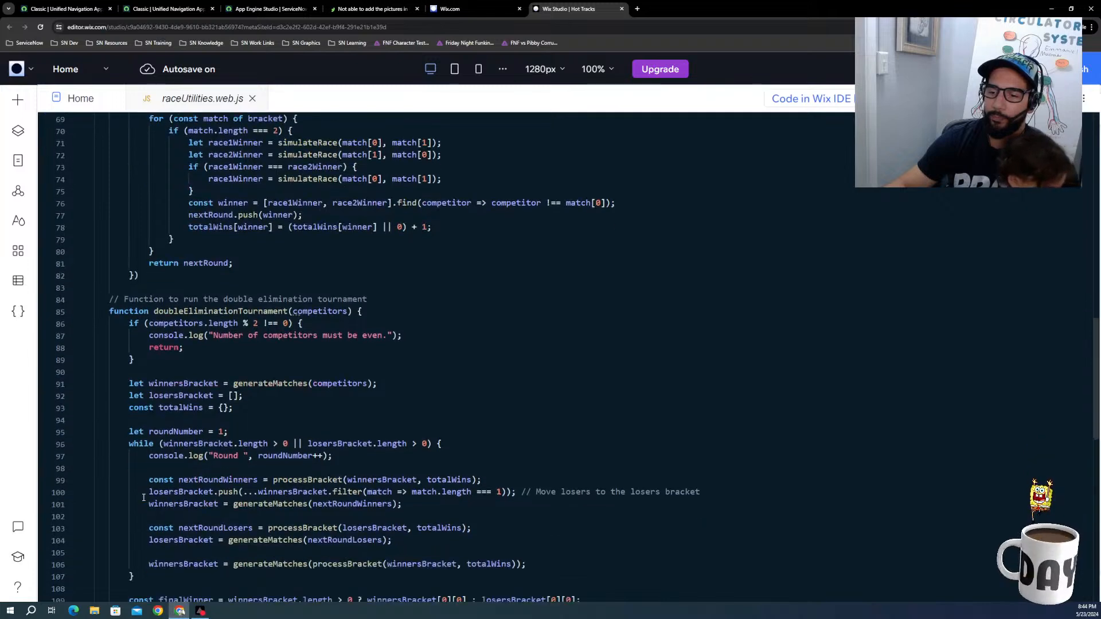
scroll(144, 497, "down", 3)
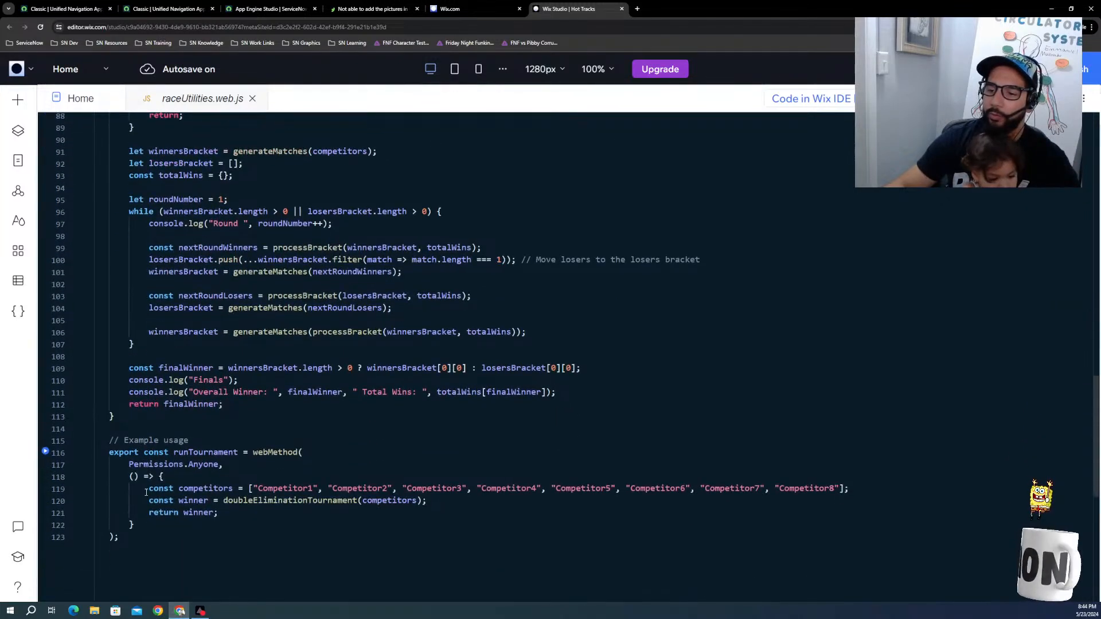
scroll(160, 469, "up", 20)
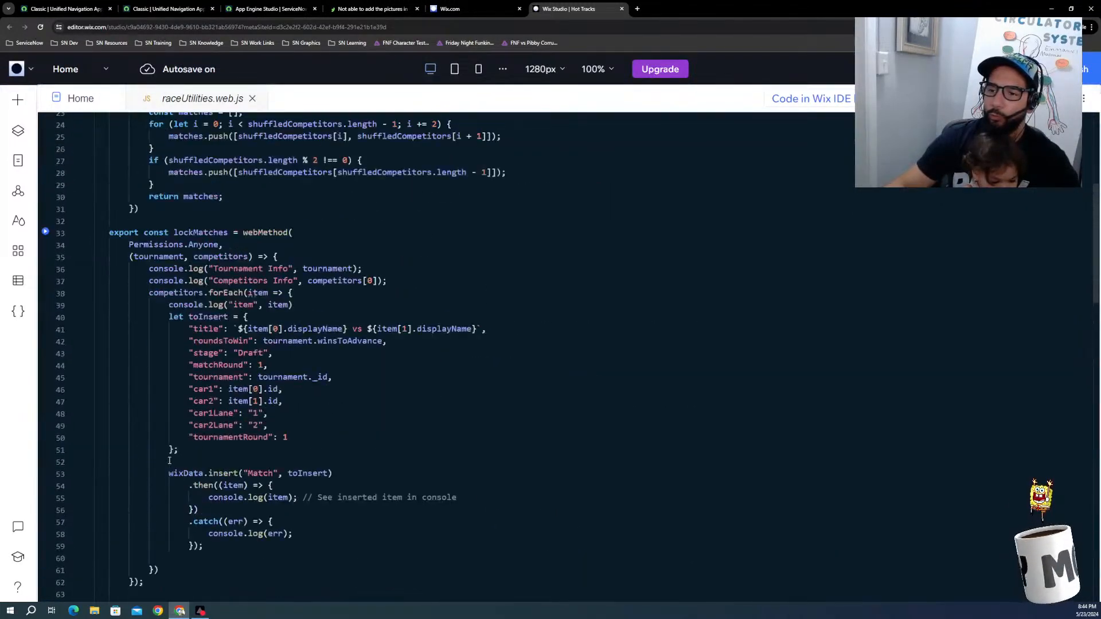
scroll(170, 461, "up", 5)
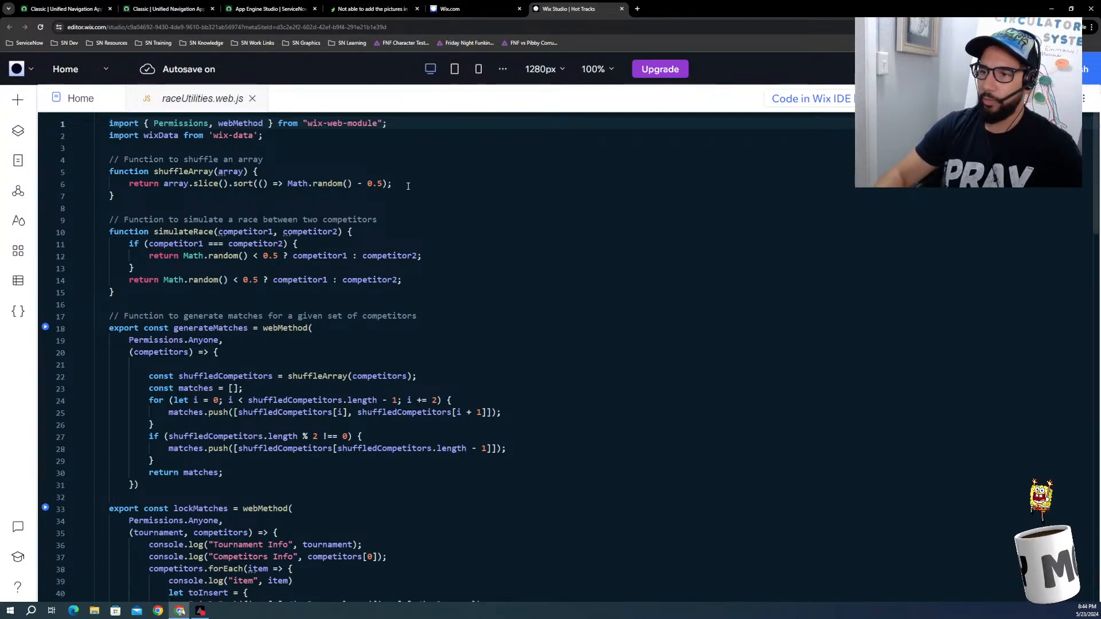
left_click_drag(394, 185, 111, 172)
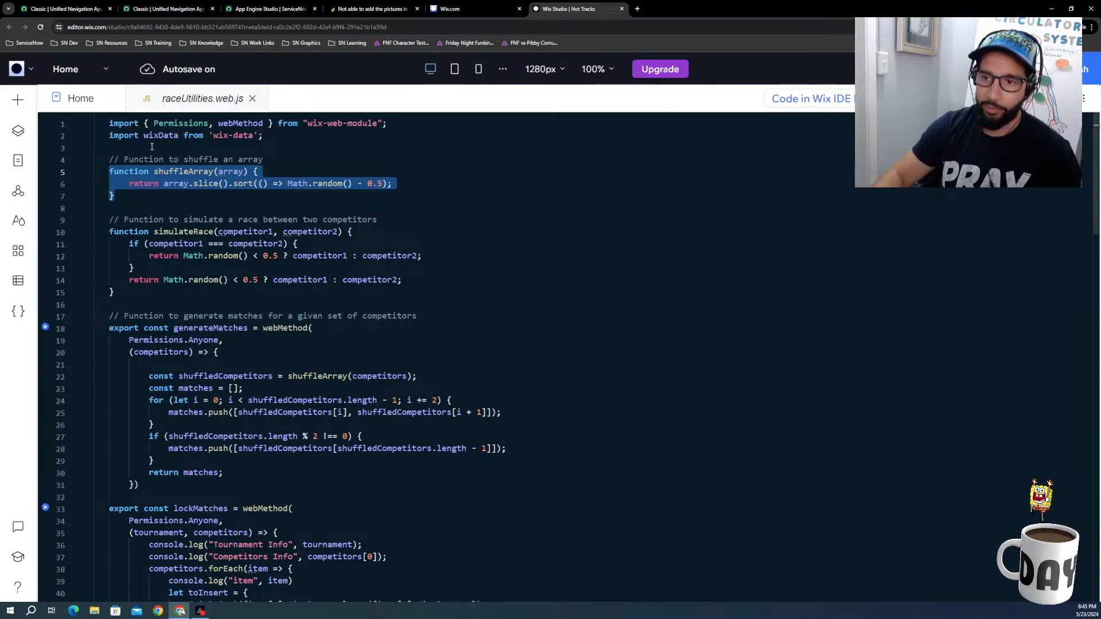
left_click(240, 9)
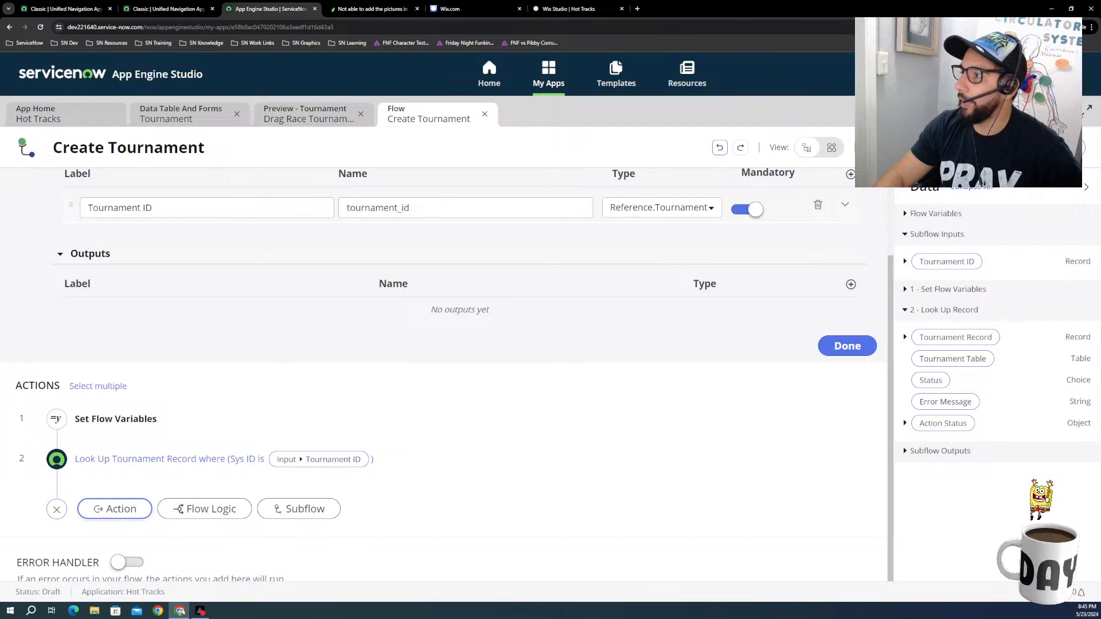
left_click(1075, 148)
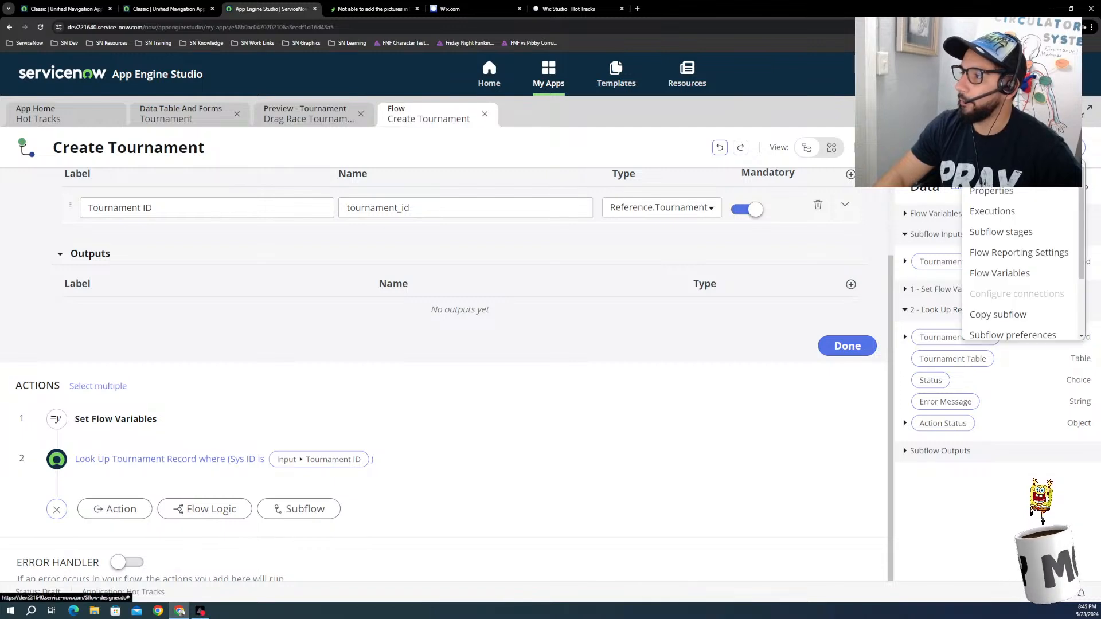
left_click(562, 147)
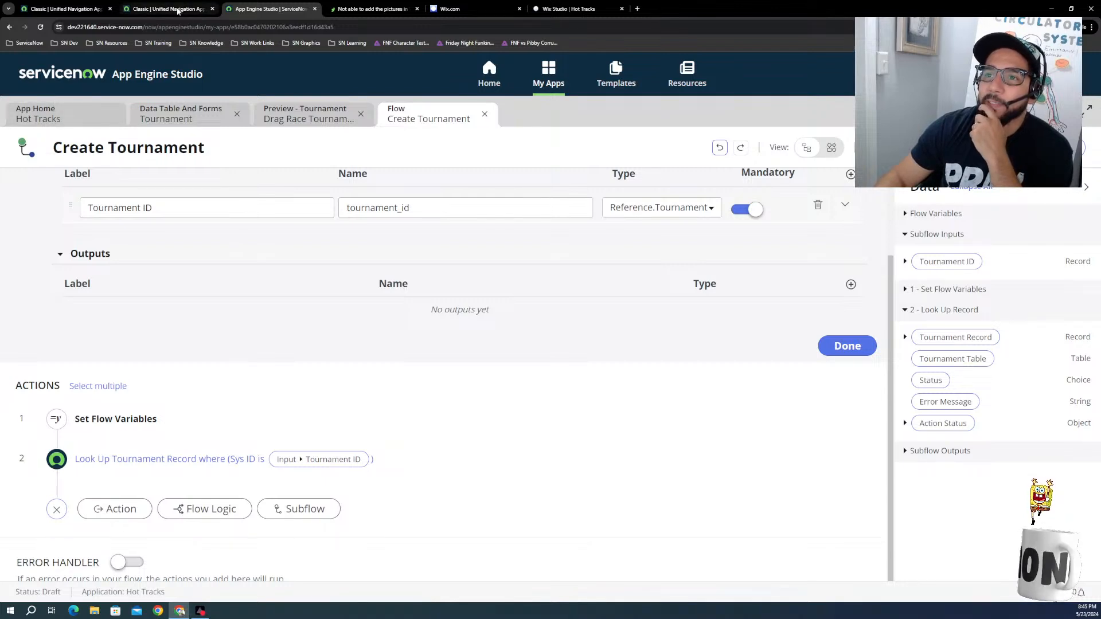
Step: Switch to the ServiceNow home page, filter the navigator for "flow d" and open Flow Designer
left_click(182, 8)
left_click(138, 69)
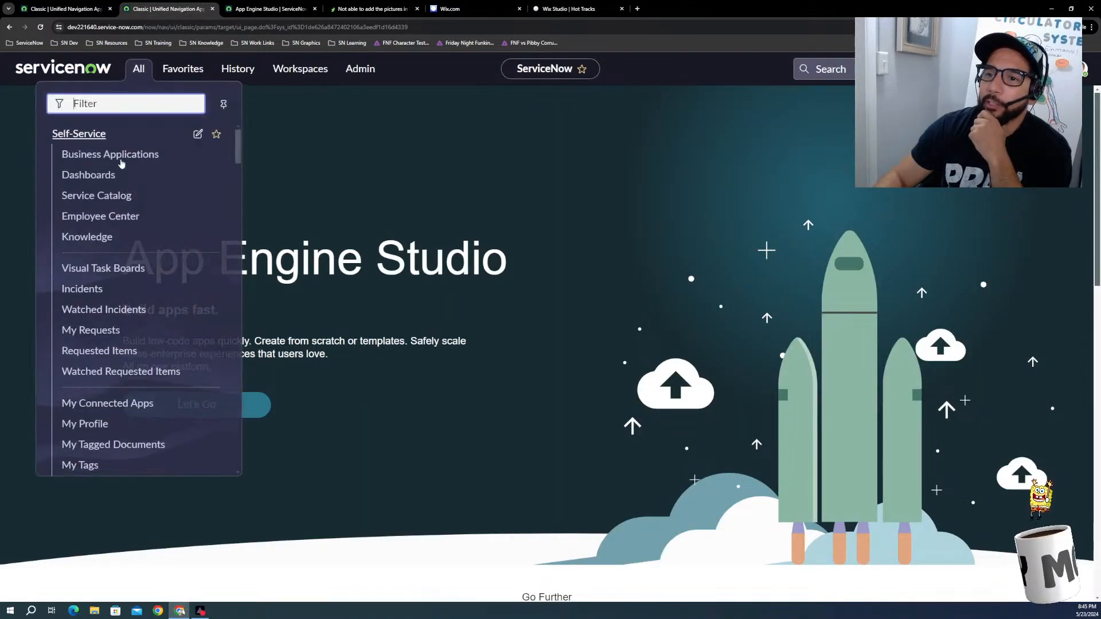
type("f")
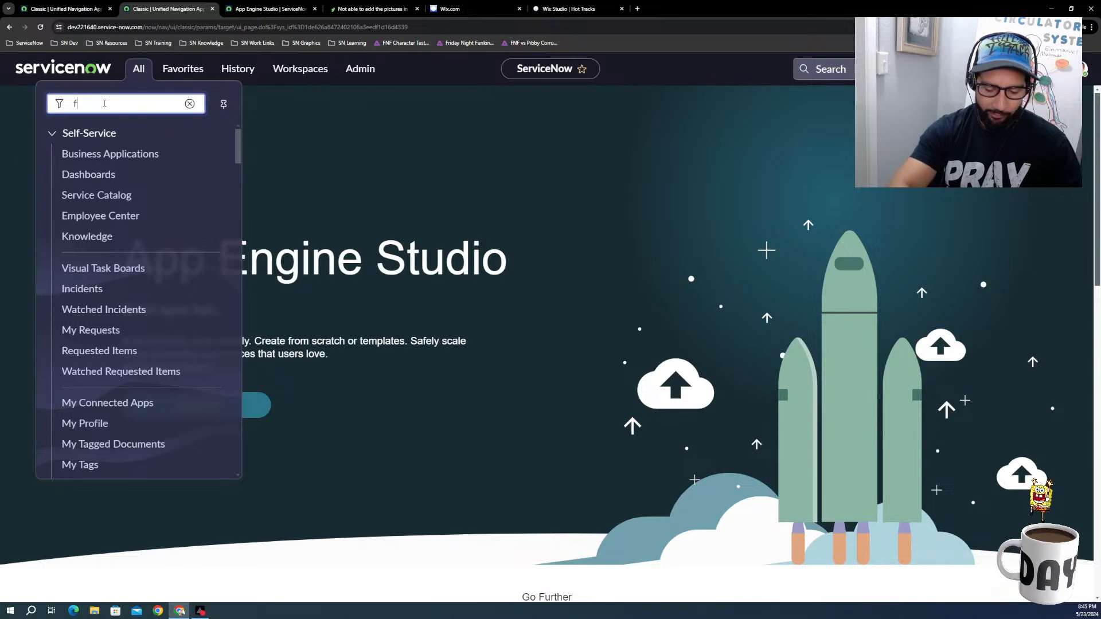
type("low d")
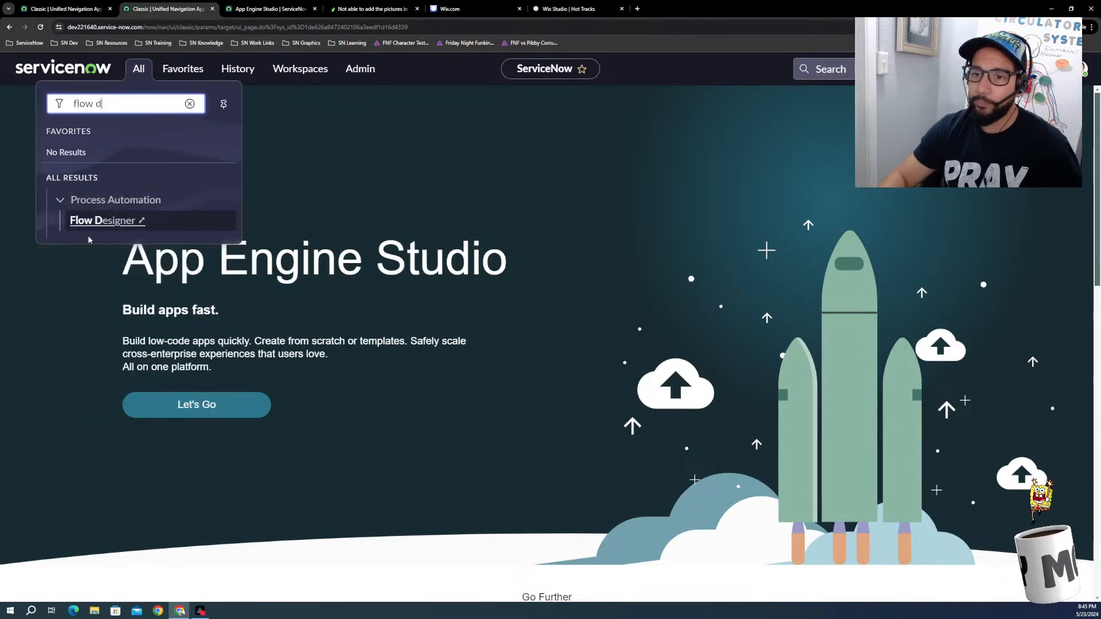
left_click(101, 220)
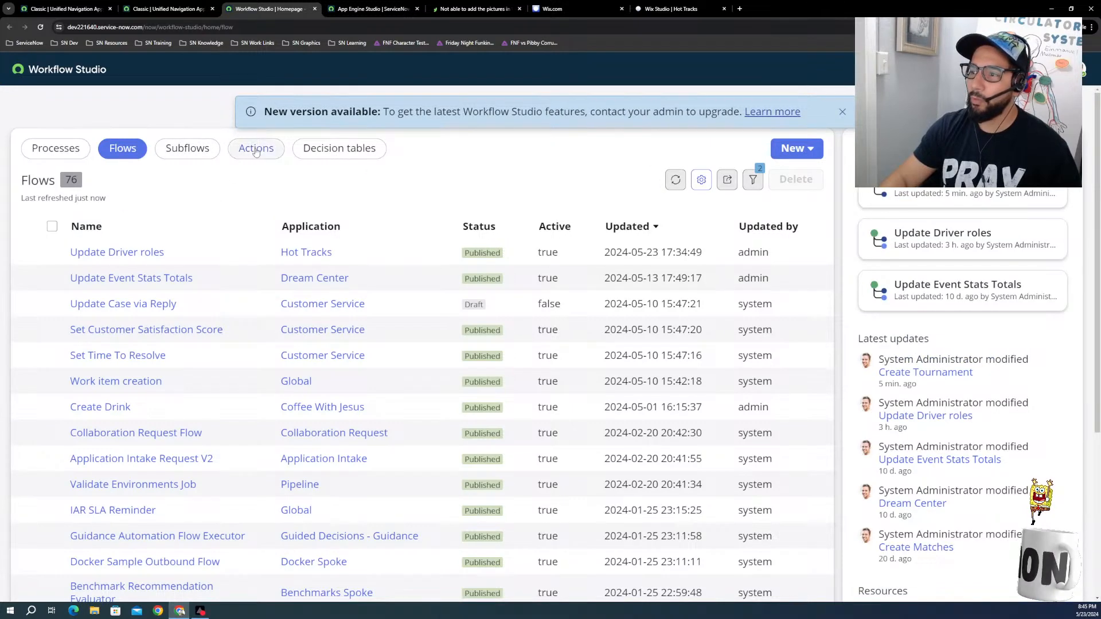
Step: Start creating a new action in Workflow Studio
left_click(809, 151)
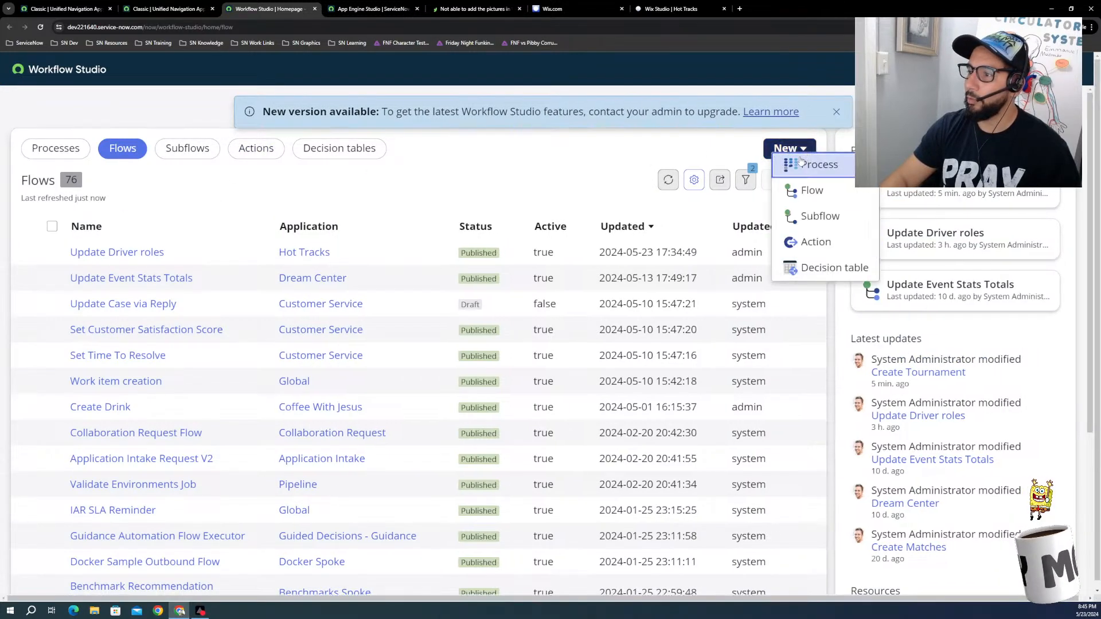
left_click(805, 246)
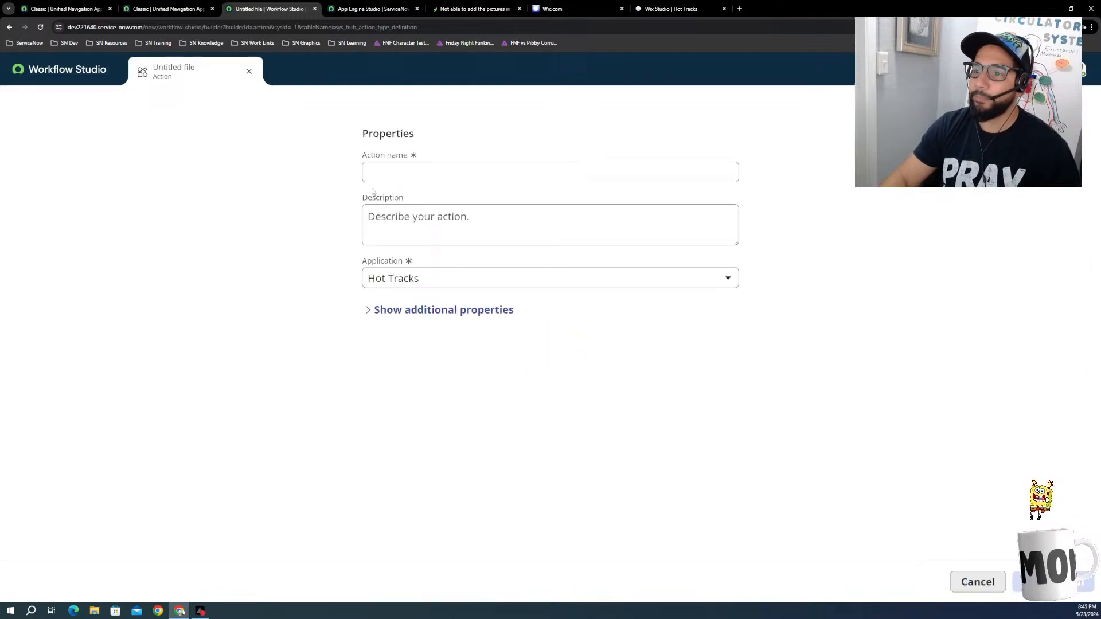
left_click(402, 172)
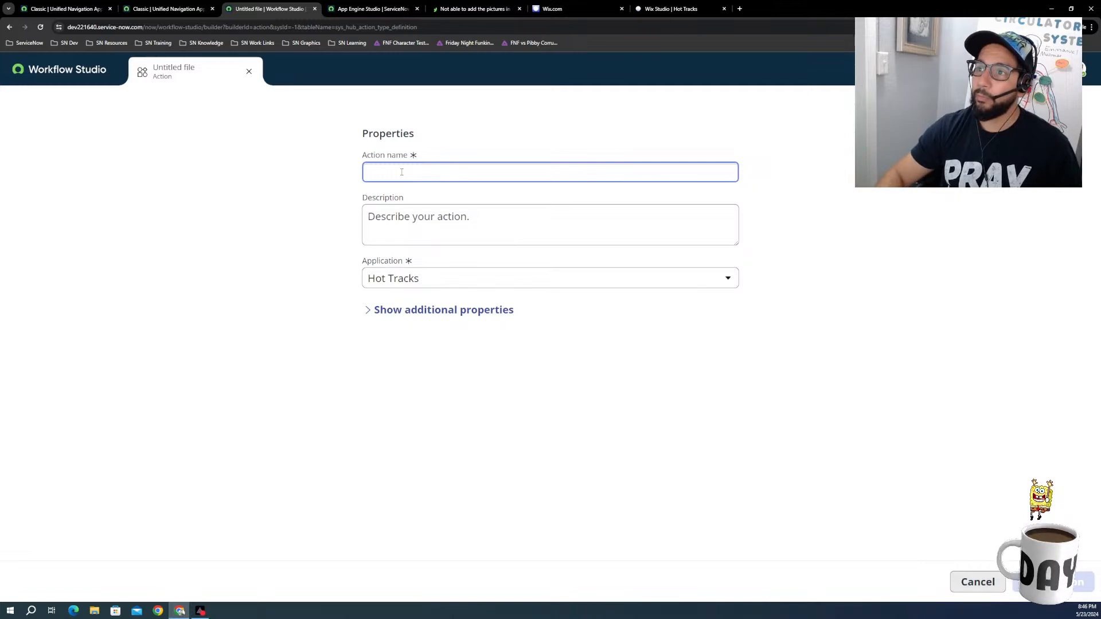
Step: Check the shuffleArray function's name in the Wix Studio code and return to the new action's properties form
left_click(563, 9)
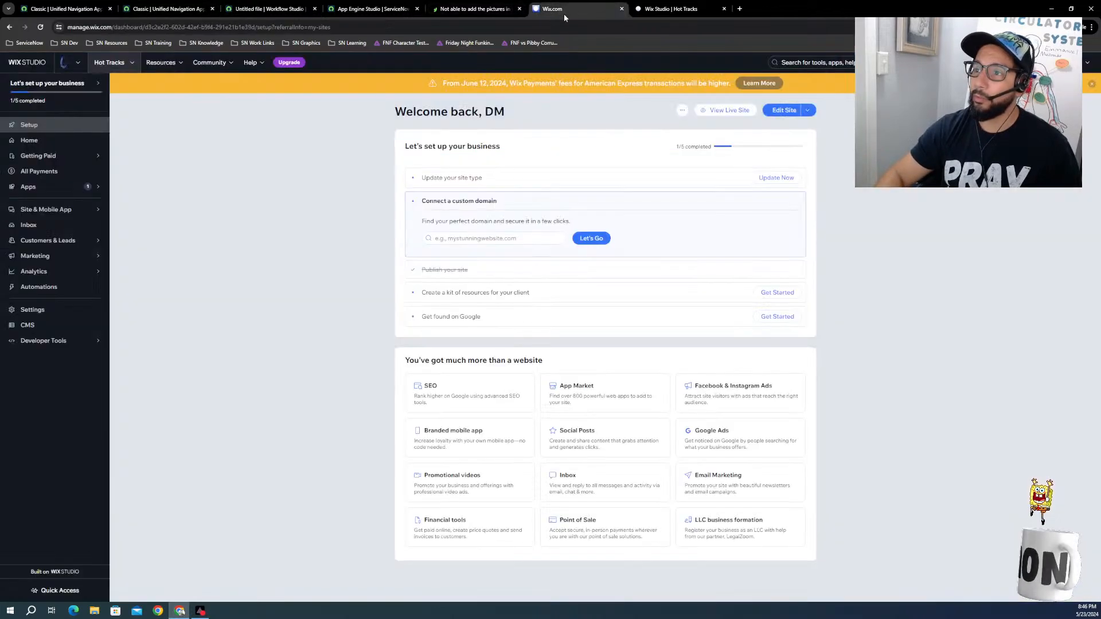
left_click(636, 9)
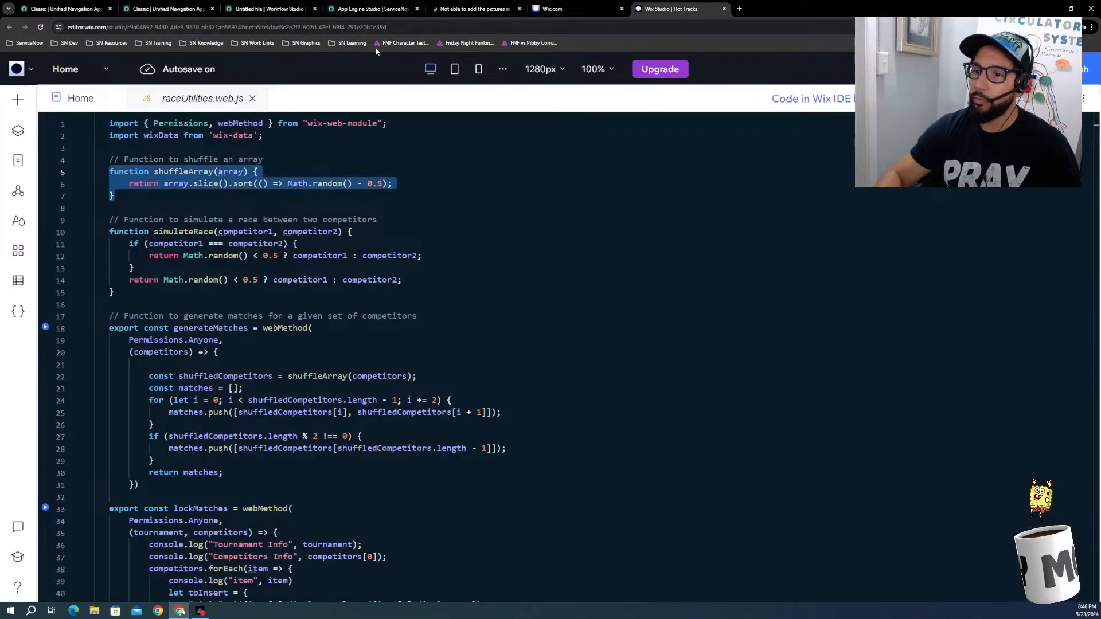
left_click(172, 9)
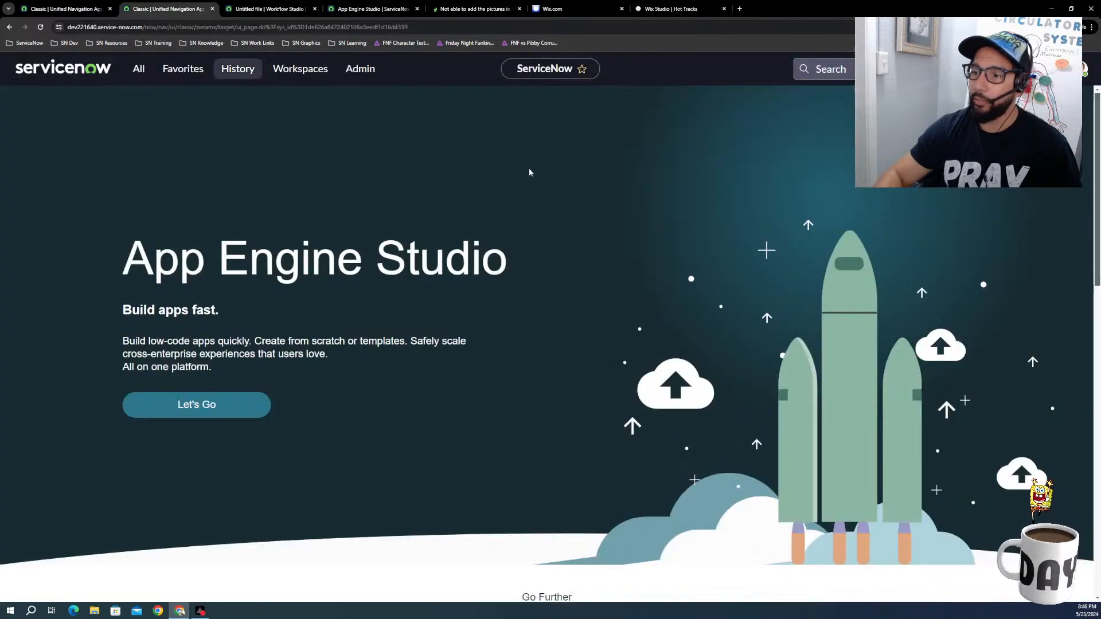
left_click(271, 10)
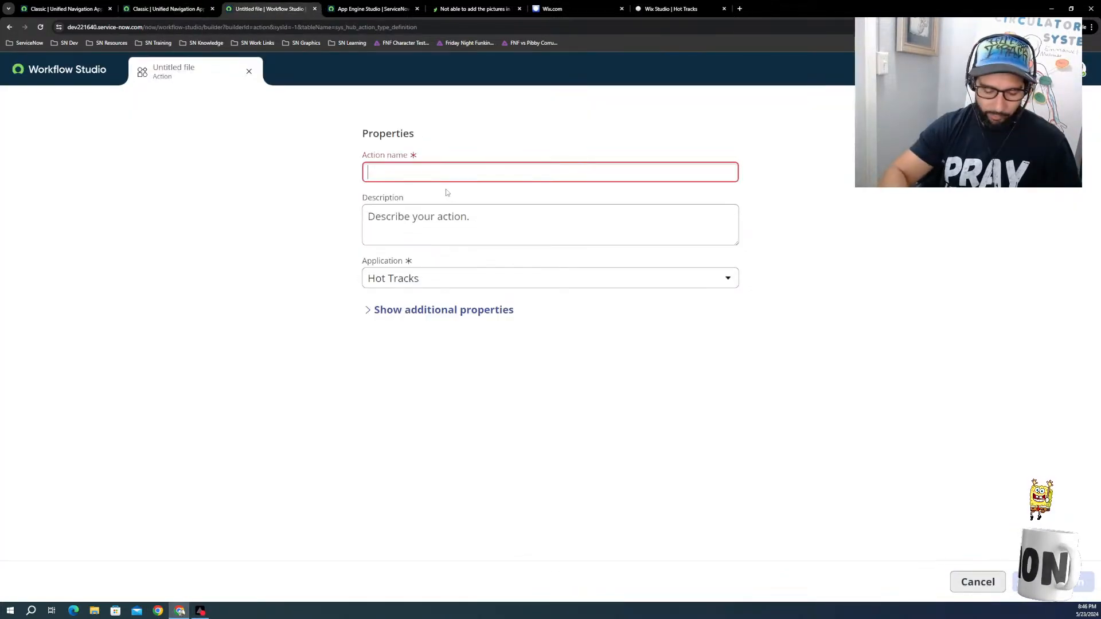
Step: Name the new action "Shuffle array", leave its description empty and create it
type("Shuf")
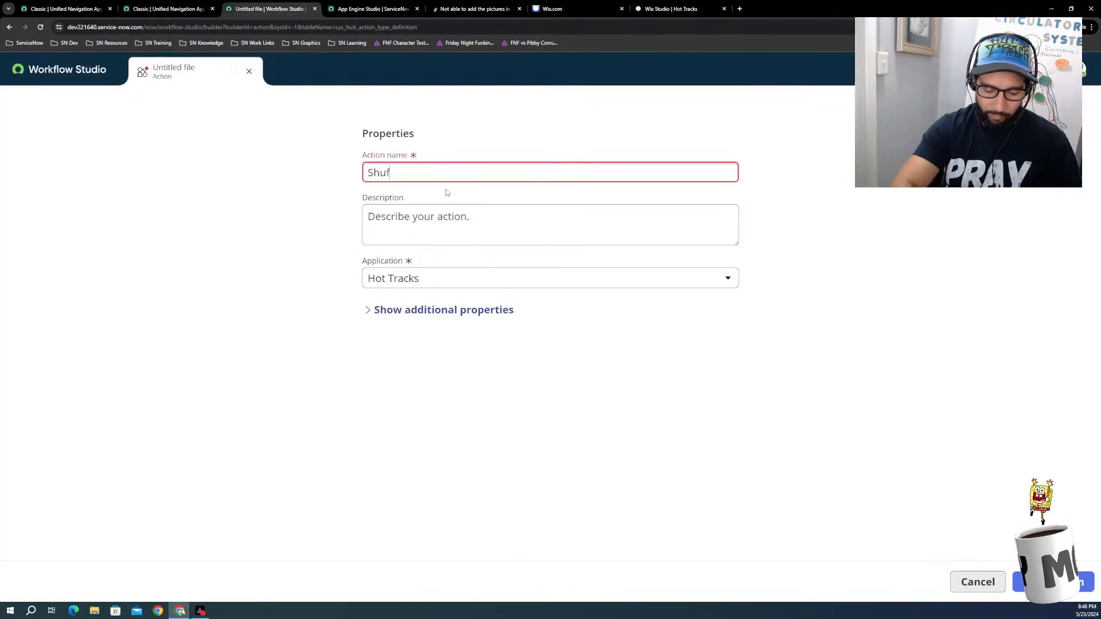
type("fle arra")
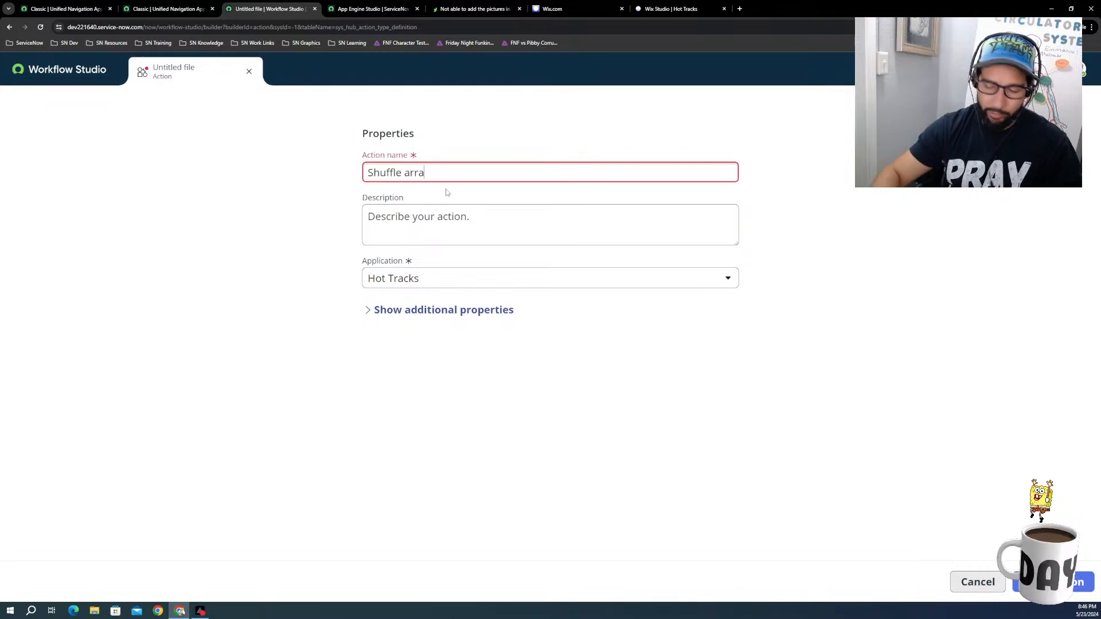
type("y")
left_click(419, 222)
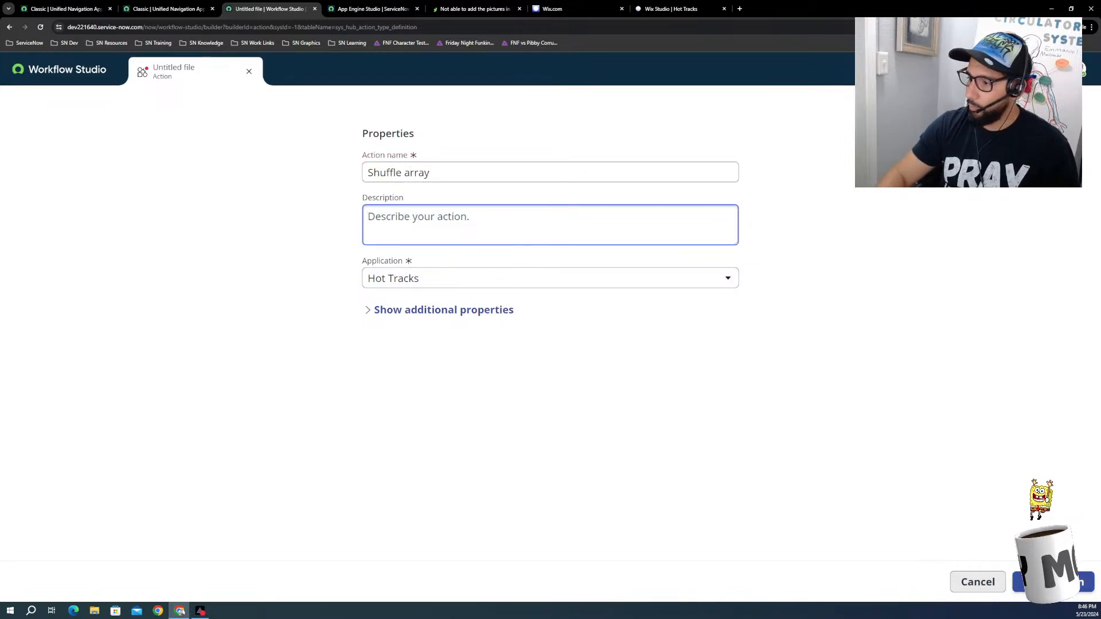
left_click(1054, 582)
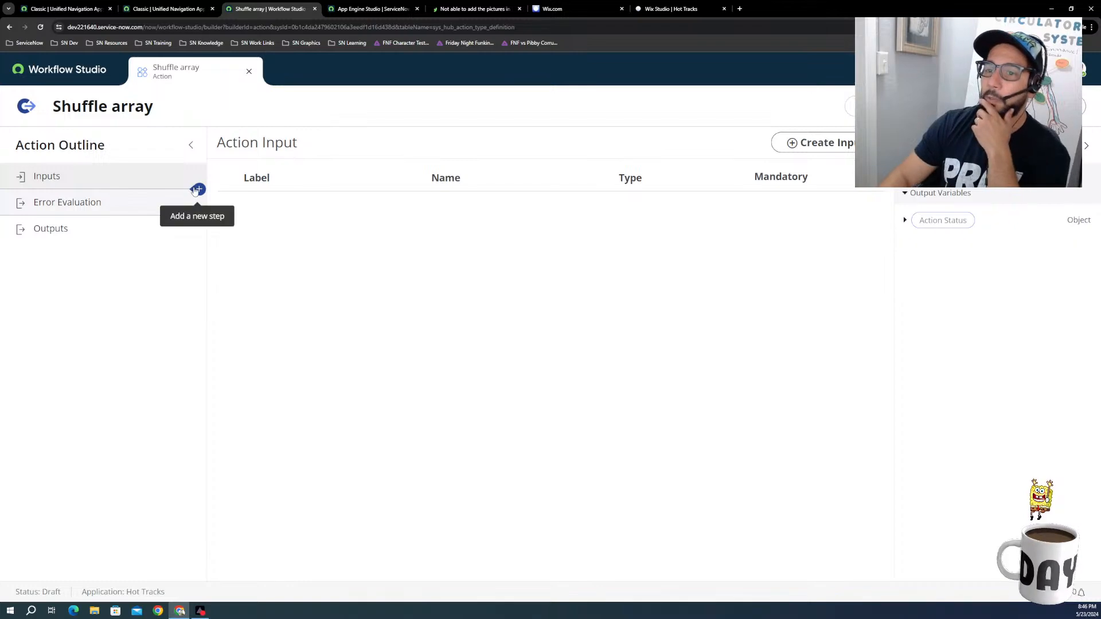
Step: Review the shuffleArray function in the Wix Studio code and return to the Shuffle array action's inputs
left_click(674, 9)
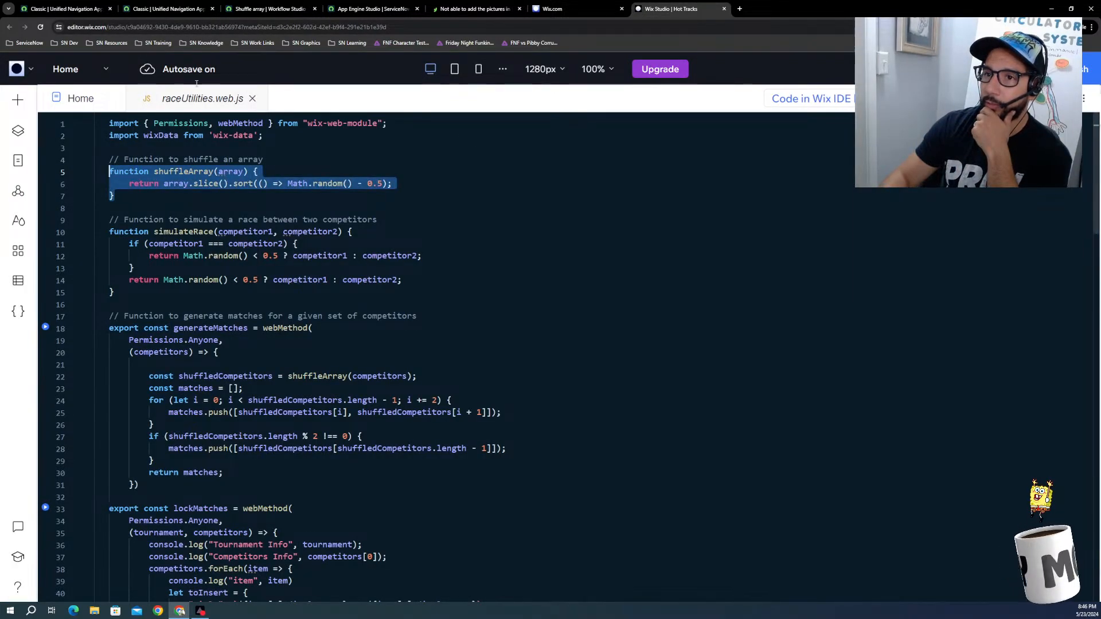
left_click(166, 9)
left_click(270, 8)
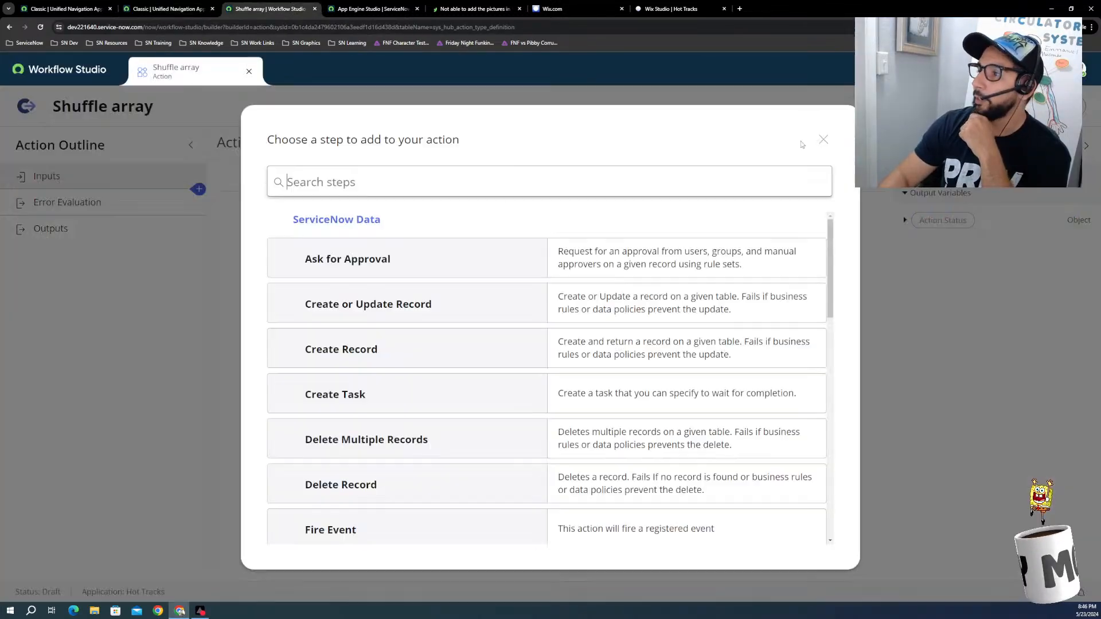
left_click(824, 140)
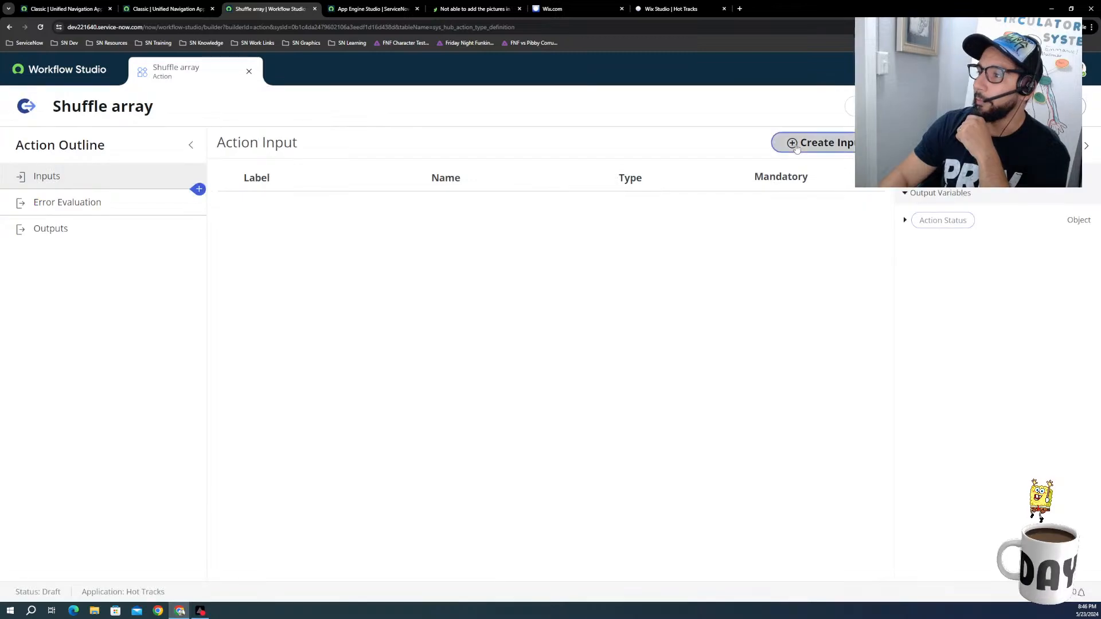
Step: Add an action input of type Array.String and label its child element Wheels
left_click(814, 143)
left_click(635, 218)
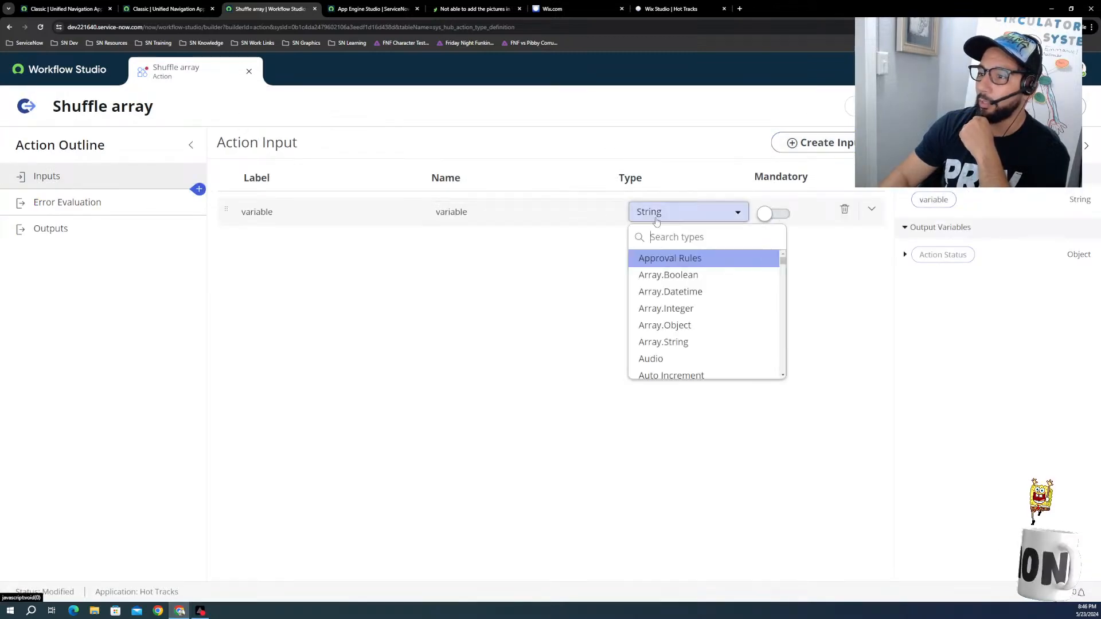
left_click(669, 343)
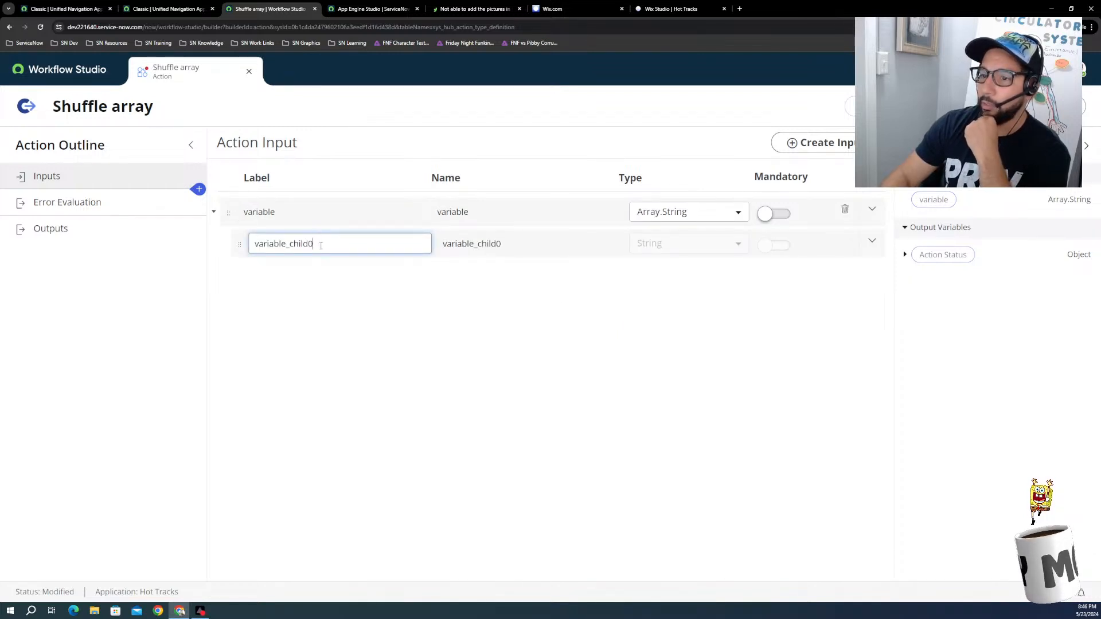
left_click_drag(311, 244, 251, 244)
type("Wheels")
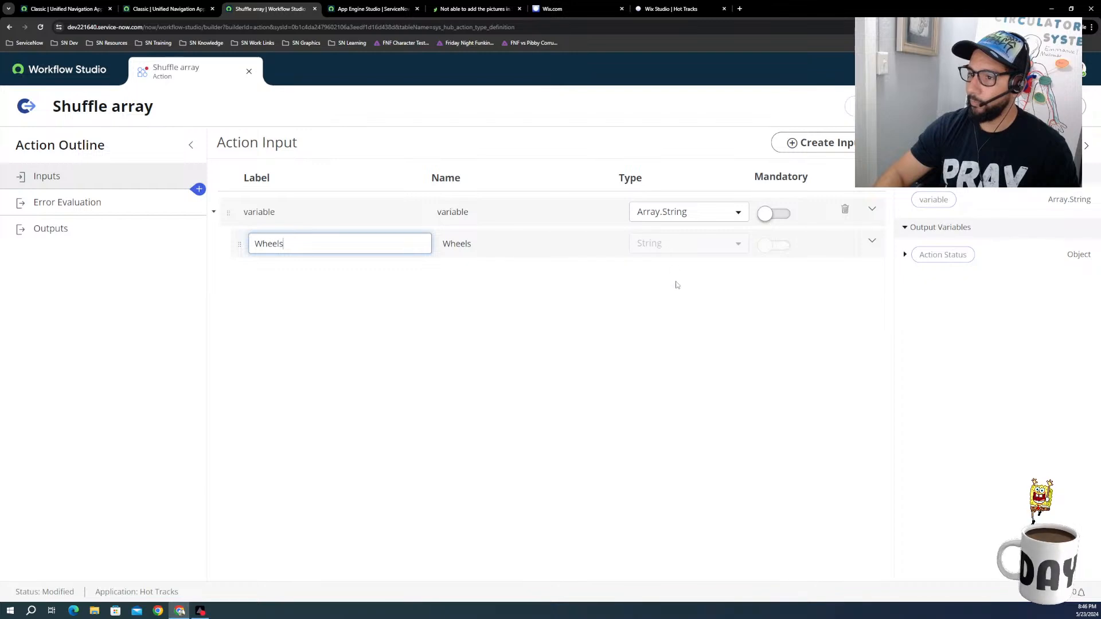
left_click(578, 279)
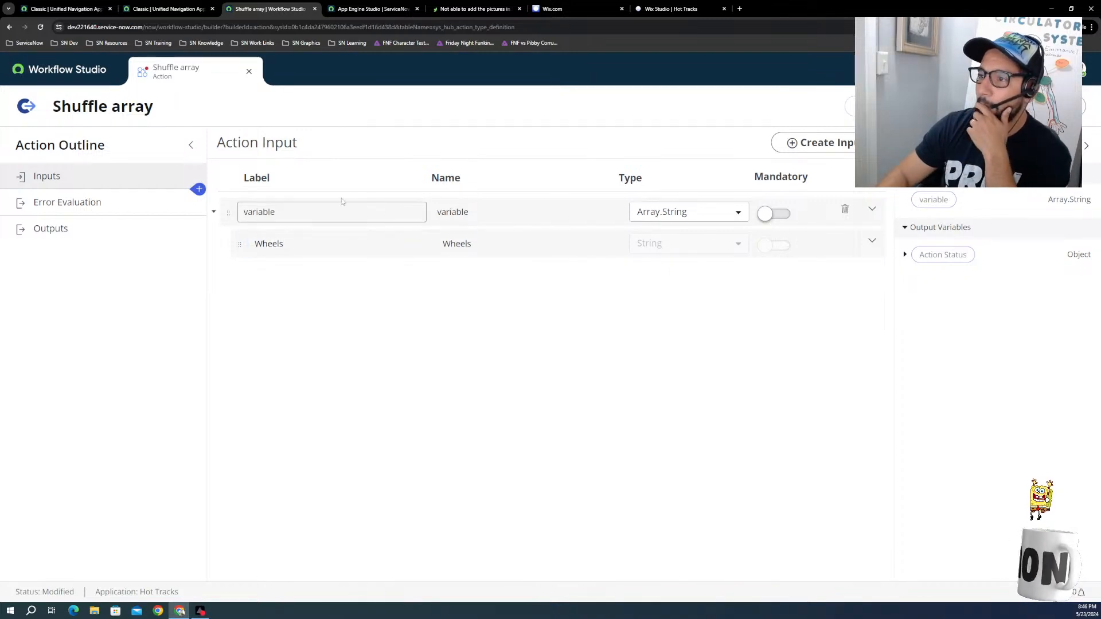
Step: Label the parent array input "Wheels Array" and make it mandatory
left_click(302, 209)
double_click(302, 210)
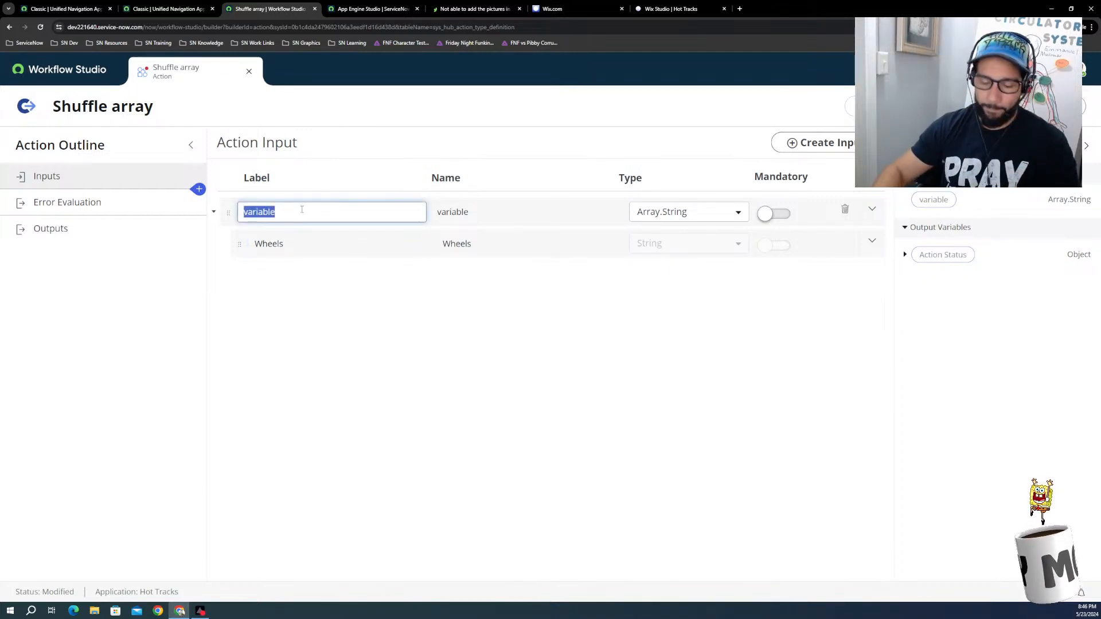
type("W")
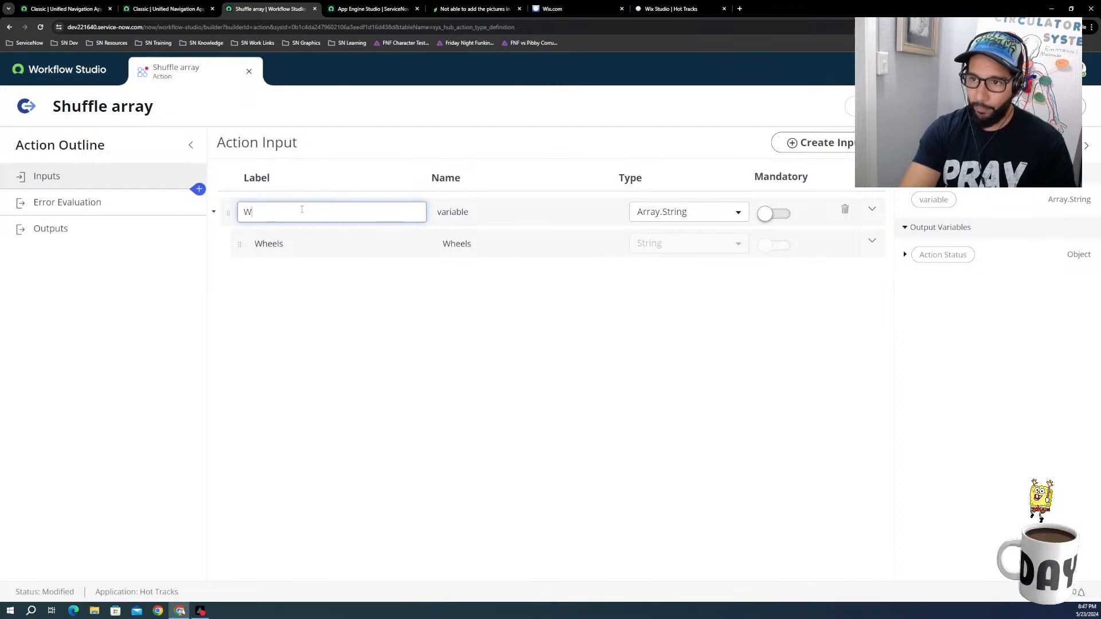
type("heels Array")
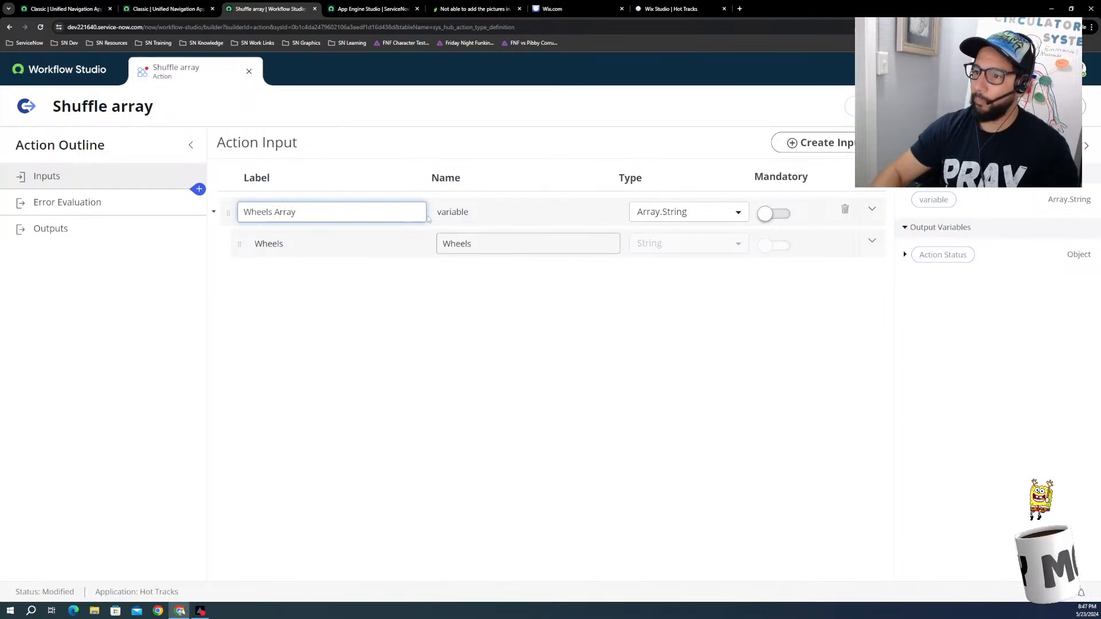
left_click(492, 214)
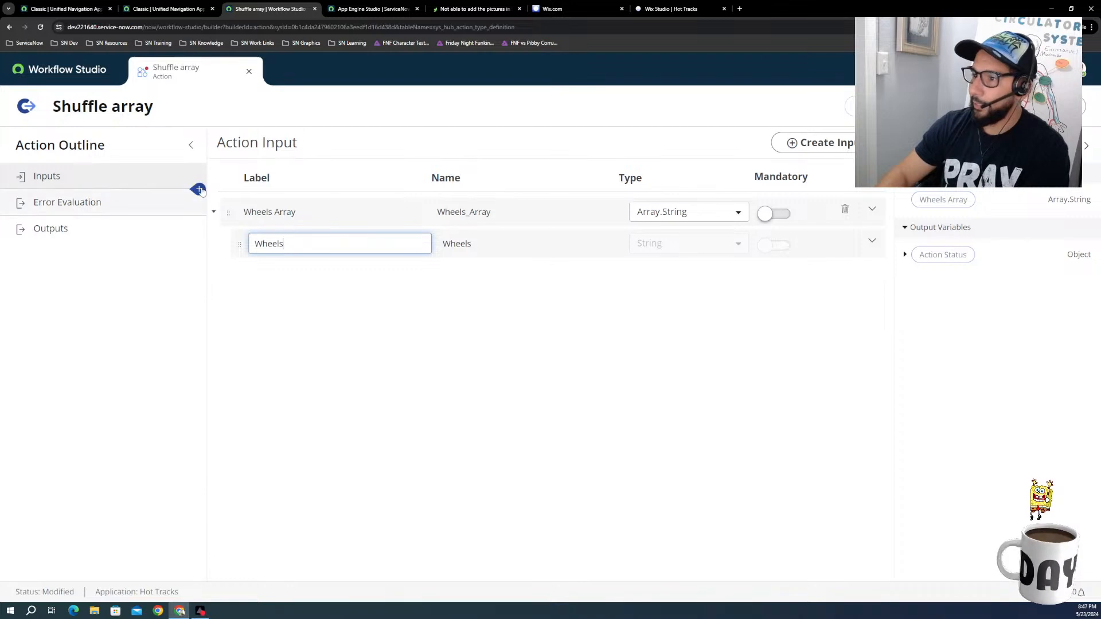
left_click(809, 355)
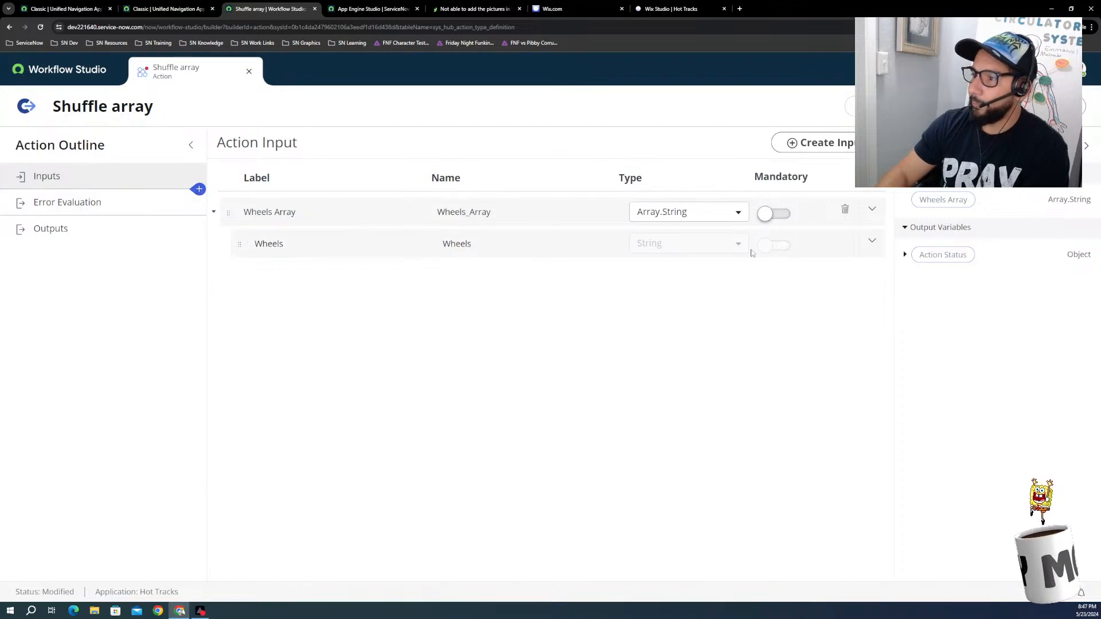
left_click(763, 217)
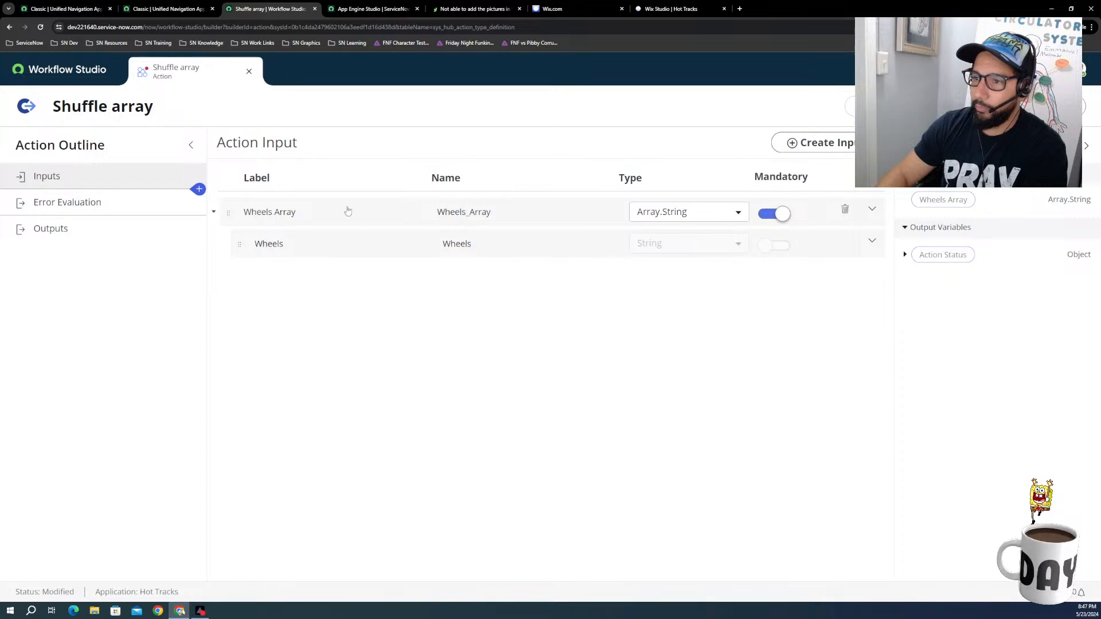
Step: Add a Script step from the Utilities category after the action's inputs
left_click(198, 189)
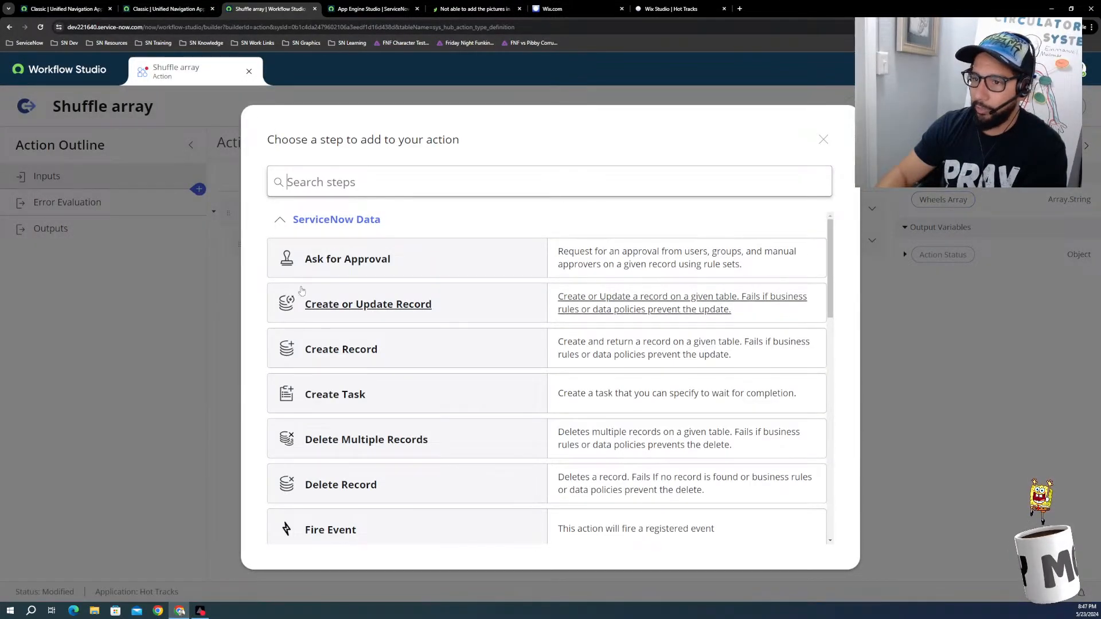
scroll(392, 406, "down", 4)
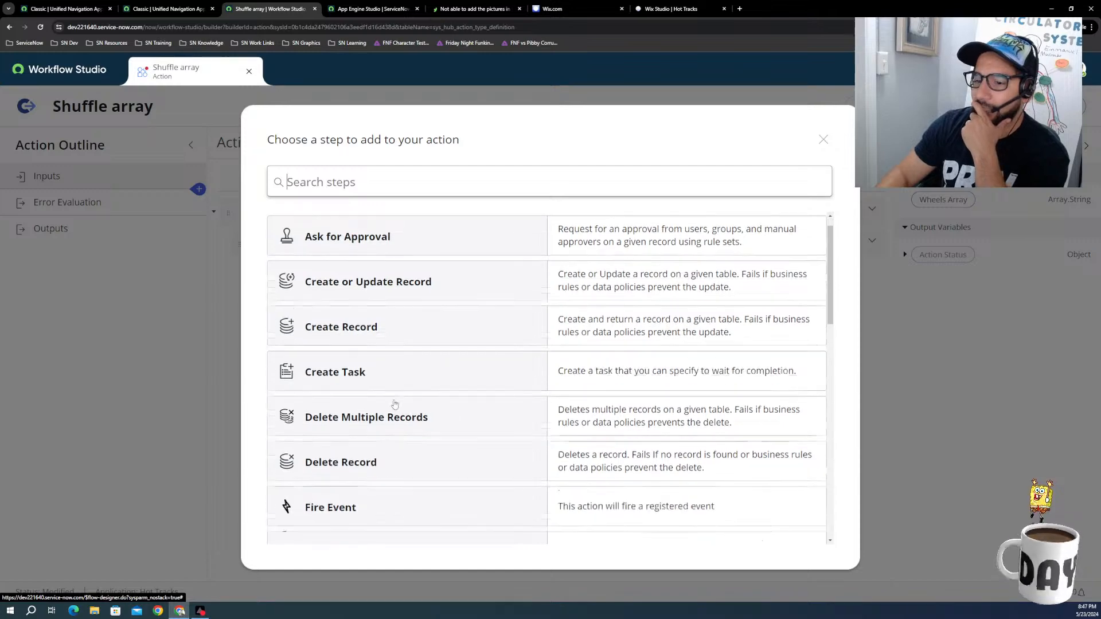
scroll(393, 406, "down", 3)
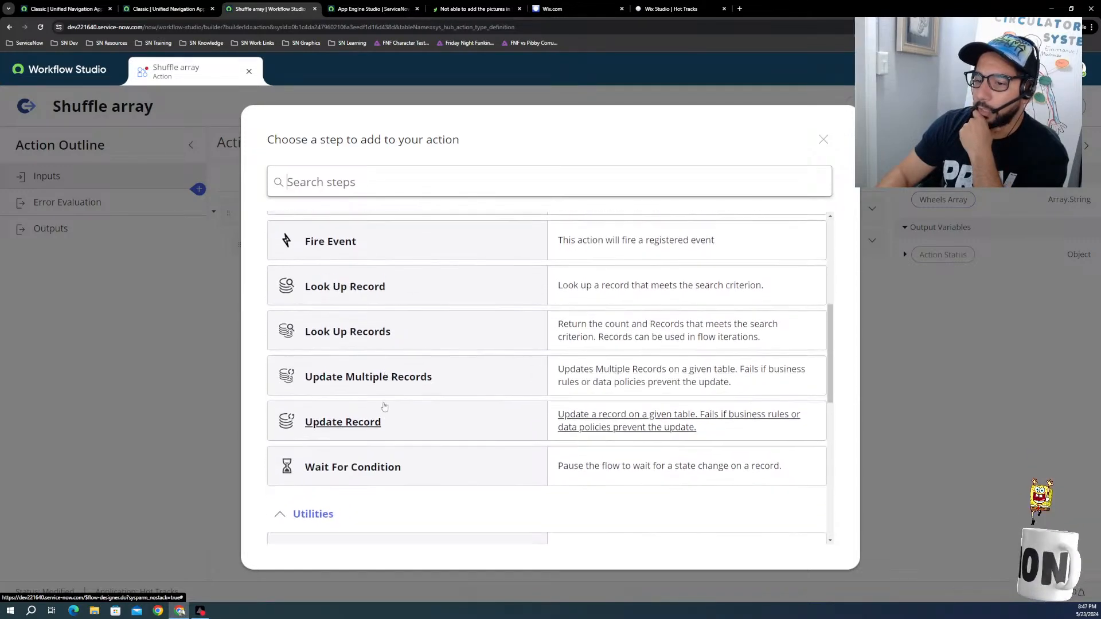
scroll(384, 406, "down", 4)
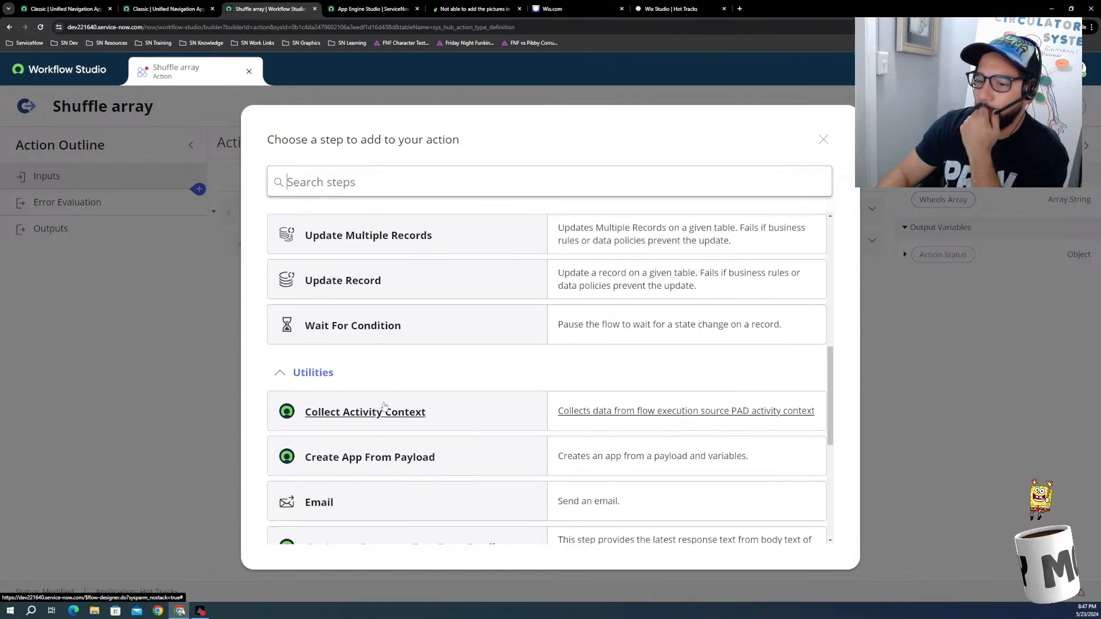
scroll(385, 406, "down", 2)
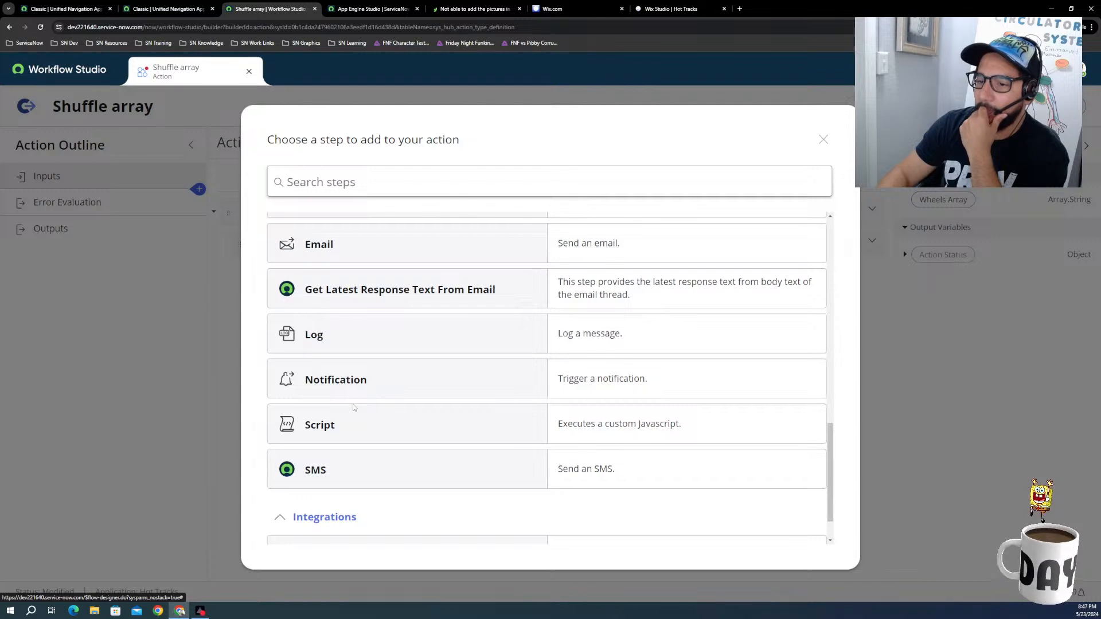
left_click(331, 428)
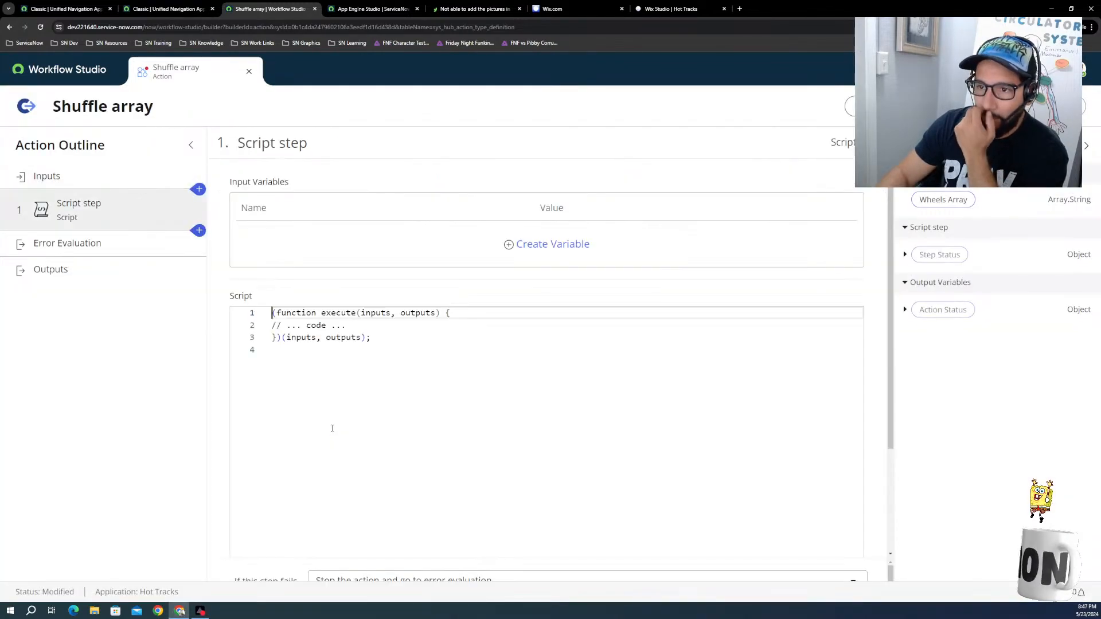
Step: Replace the placeholder code comment inside the Script step's execute function with the copied shuffleArray function
left_click(383, 344)
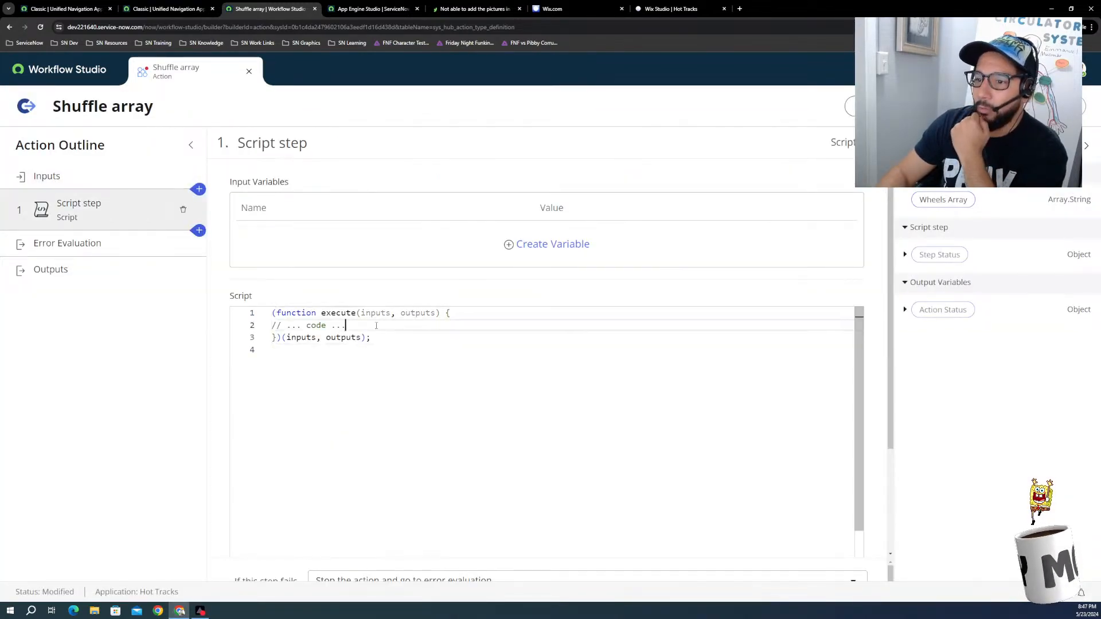
left_click(376, 326)
key("BackSpace")
key("BackSpace")
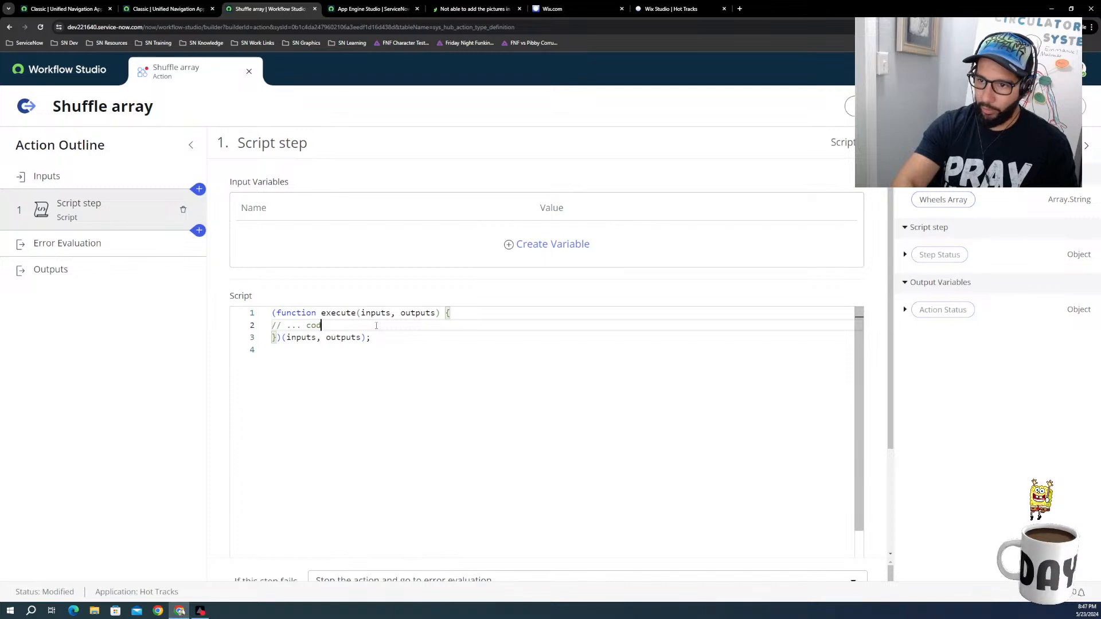
key("BackSpace")
key("BackSpace")
key("BackSpace")
key("BackSpace")
key("BackSpace")
key("BackSpace")
key("BackSpace")
key("BackSpace")
key("BackSpace")
key("BackSpace")
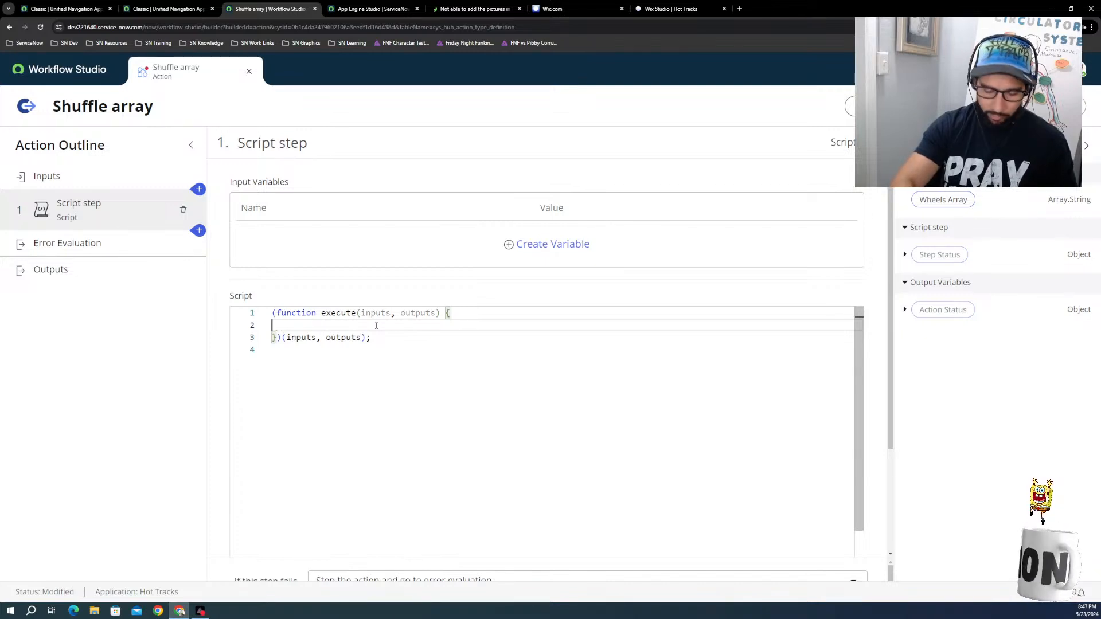
type("function shuffleArray(array) {     return array.slice().sort(() => Math.random() - 0.5); }")
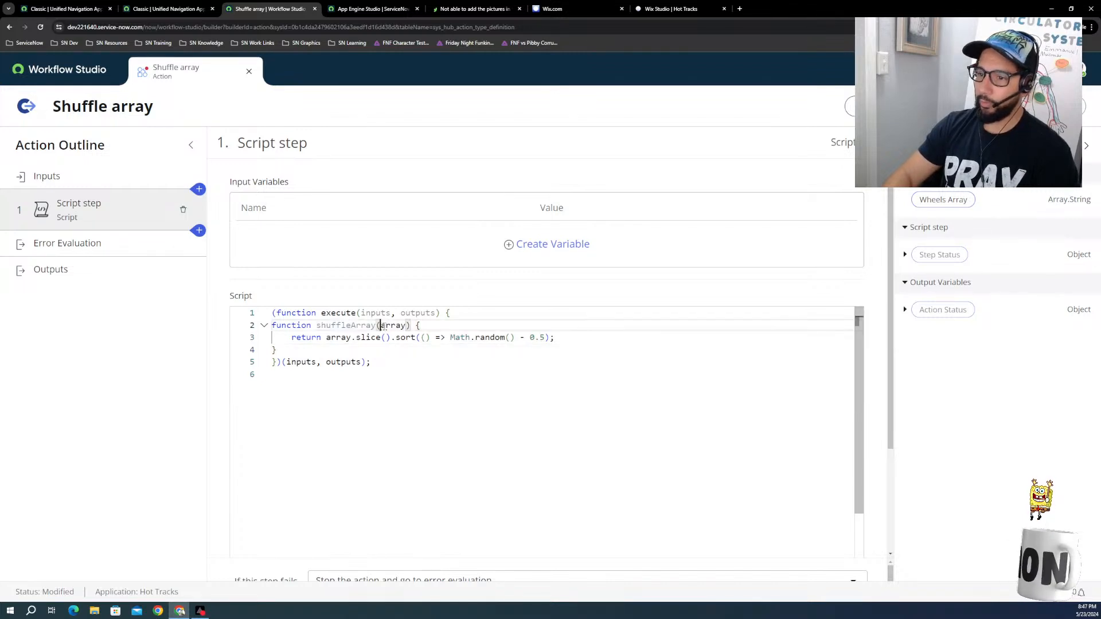
Step: Change the parameter of the shuffleArray function from array to inputs
double_click(382, 326)
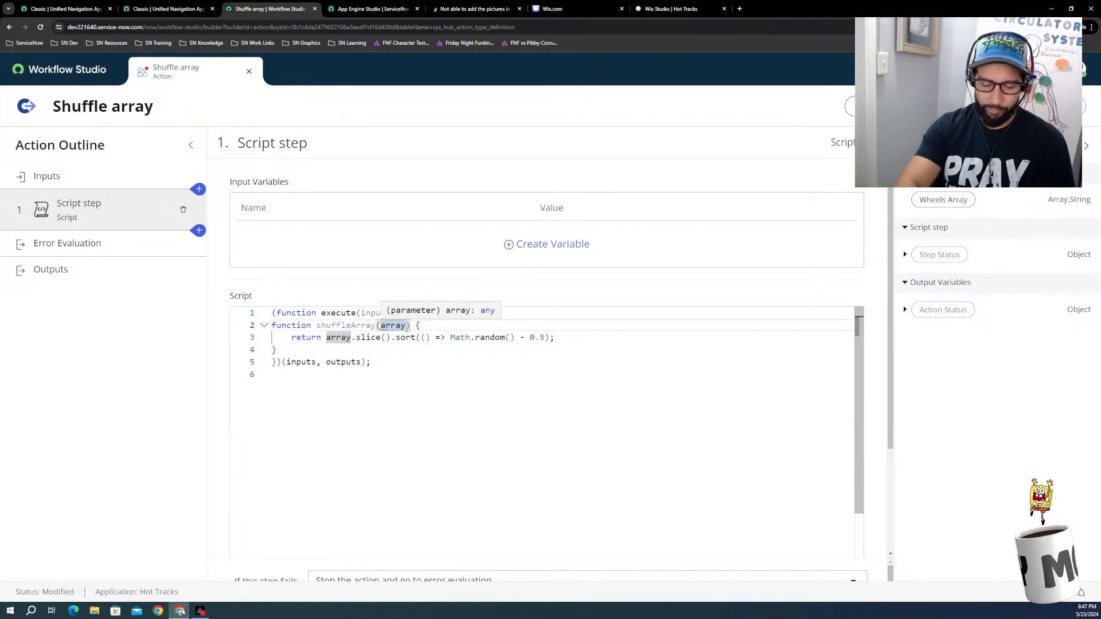
left_click(406, 326)
type("inputs")
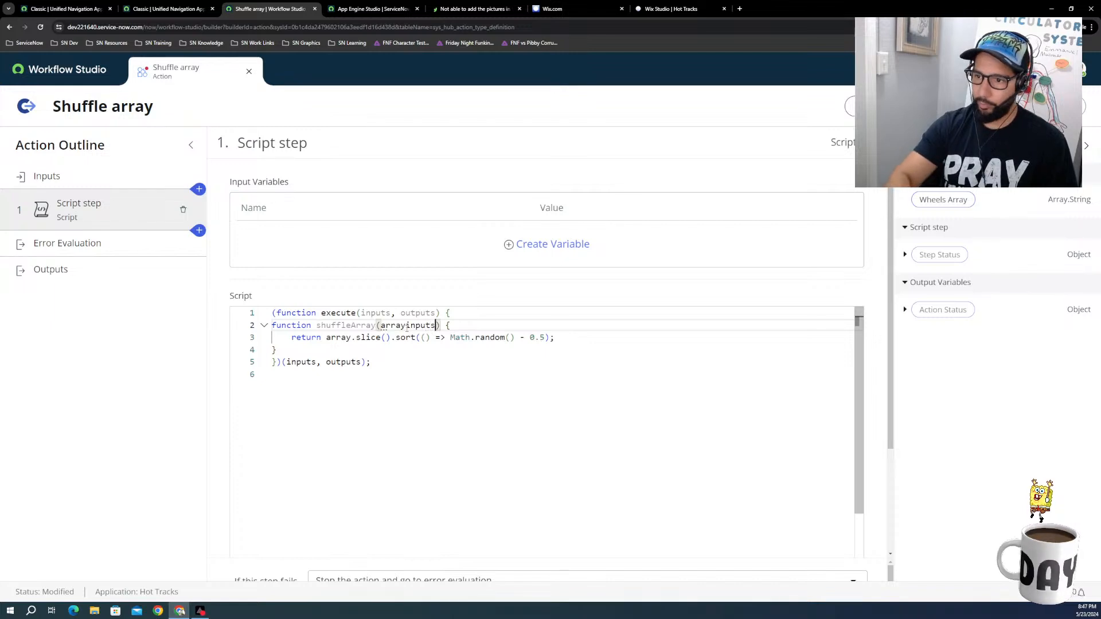
left_click(406, 325)
double_click(406, 326)
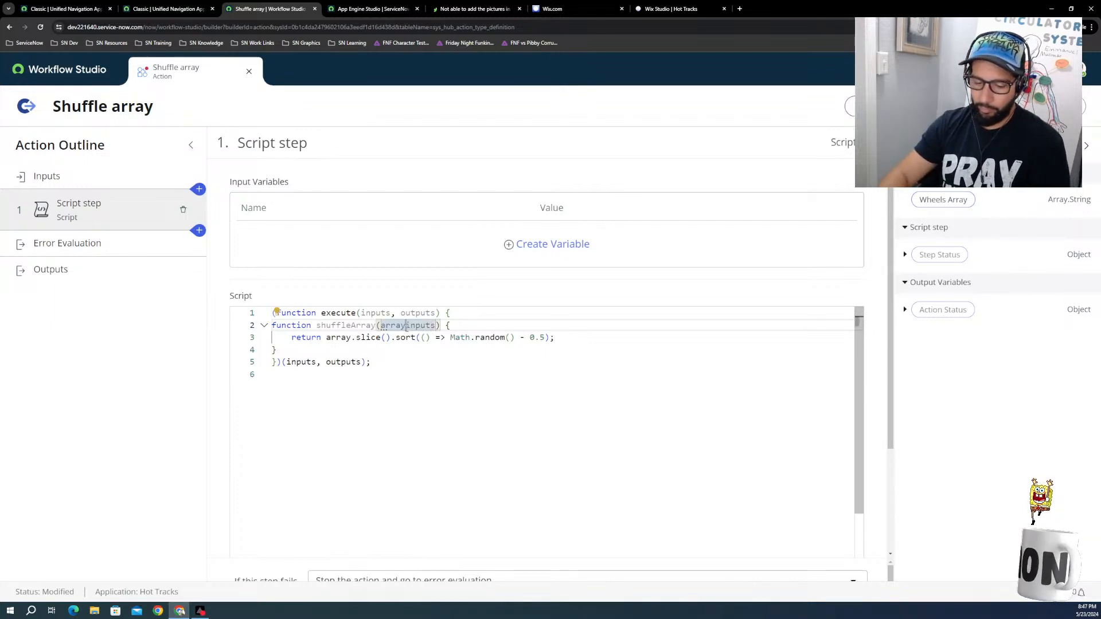
type("inputs")
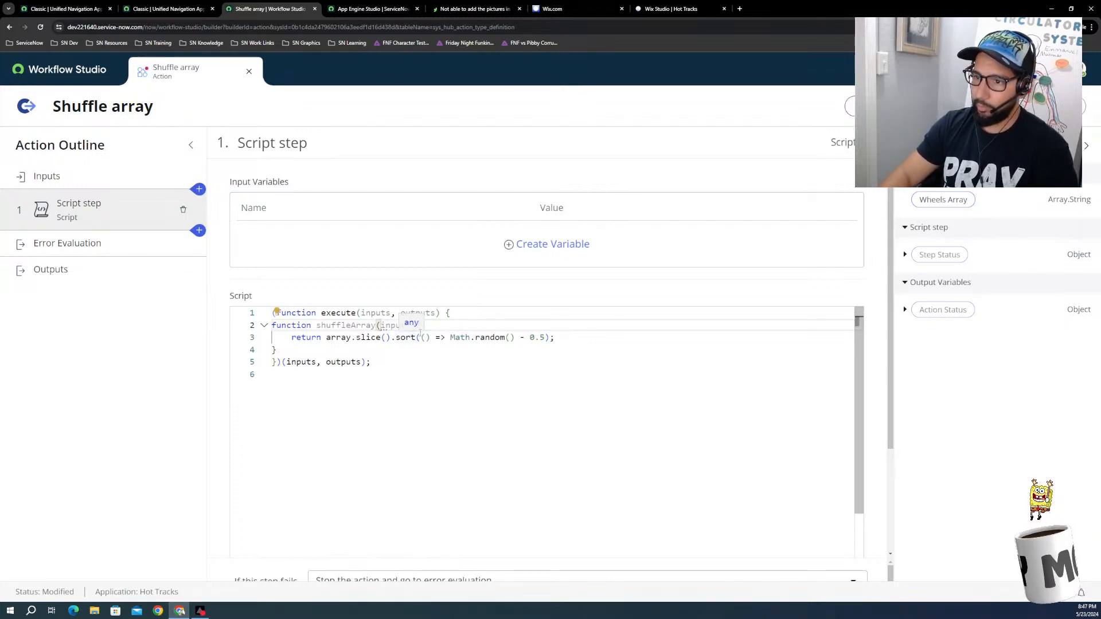
Step: Replace array with inputs in the function's return statement so that it calls inputs.slice()
double_click(331, 339)
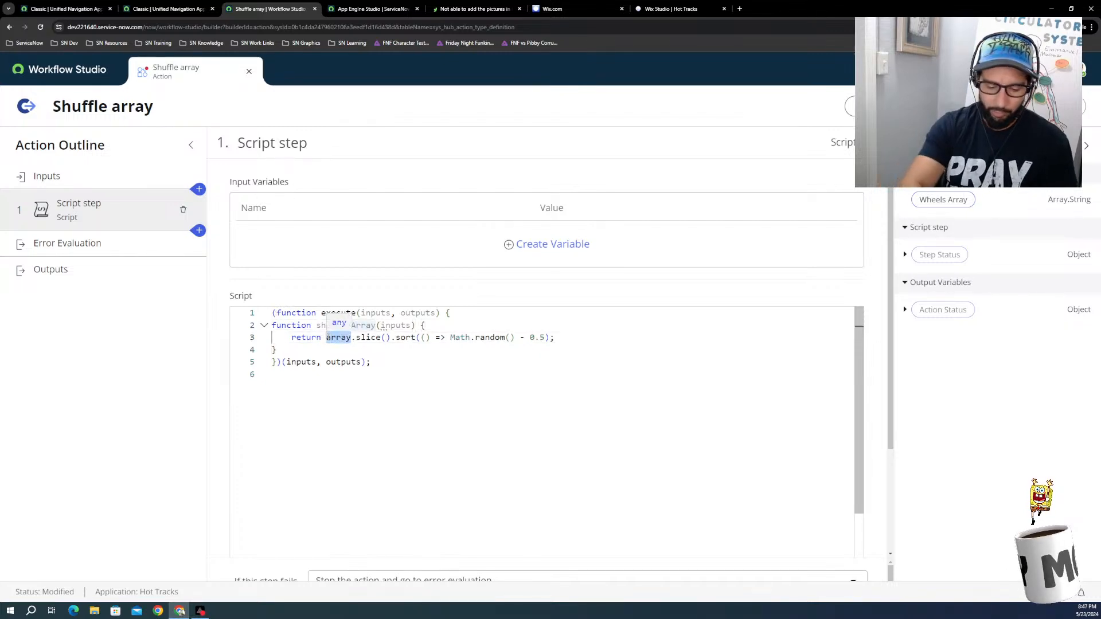
type("inputs")
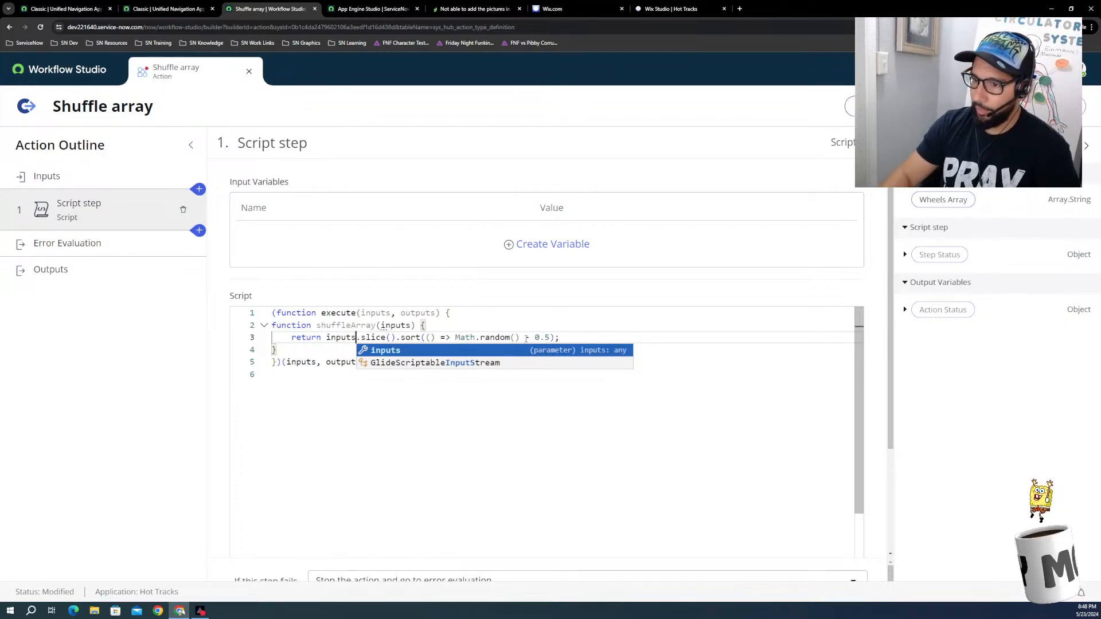
left_click(486, 397)
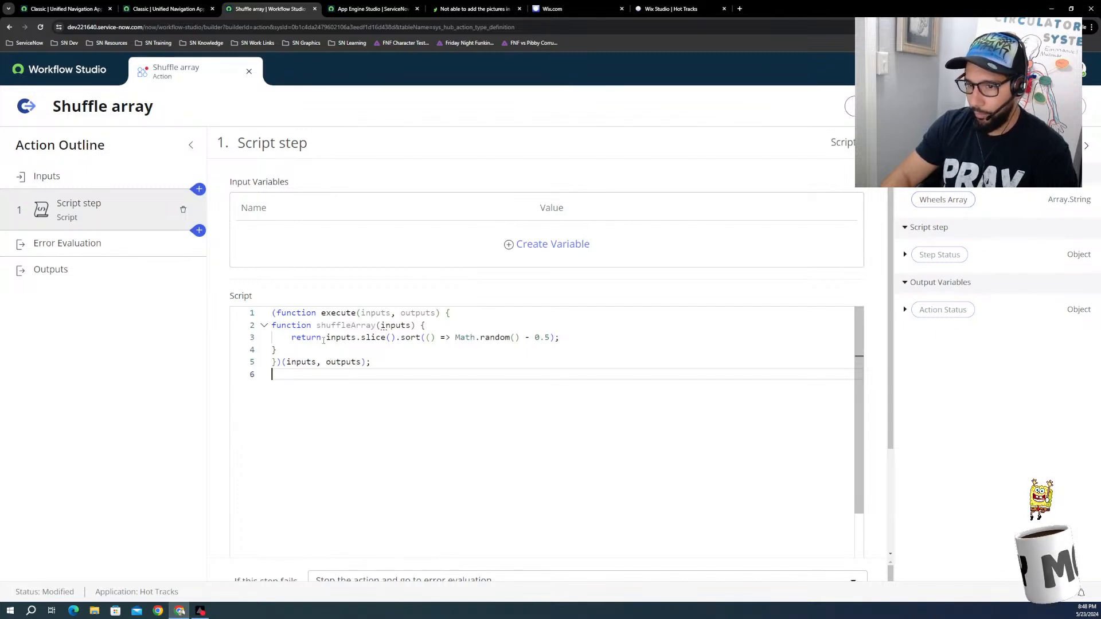
Step: Try replacing the return keyword in the shuffleArray function with an assignment to outputs
double_click(323, 339)
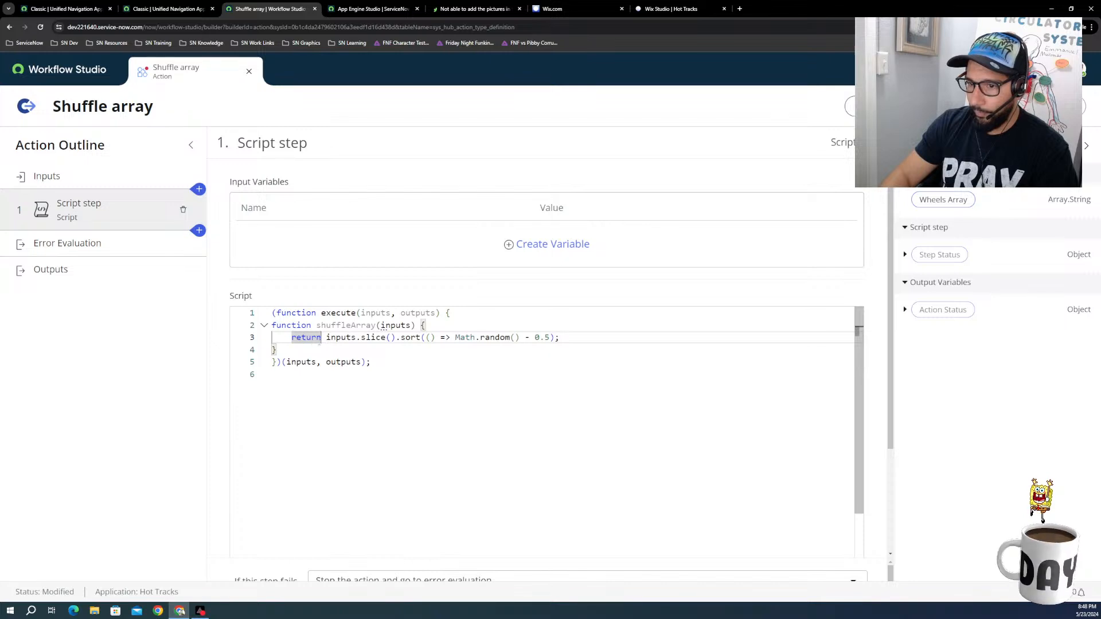
left_click(571, 339)
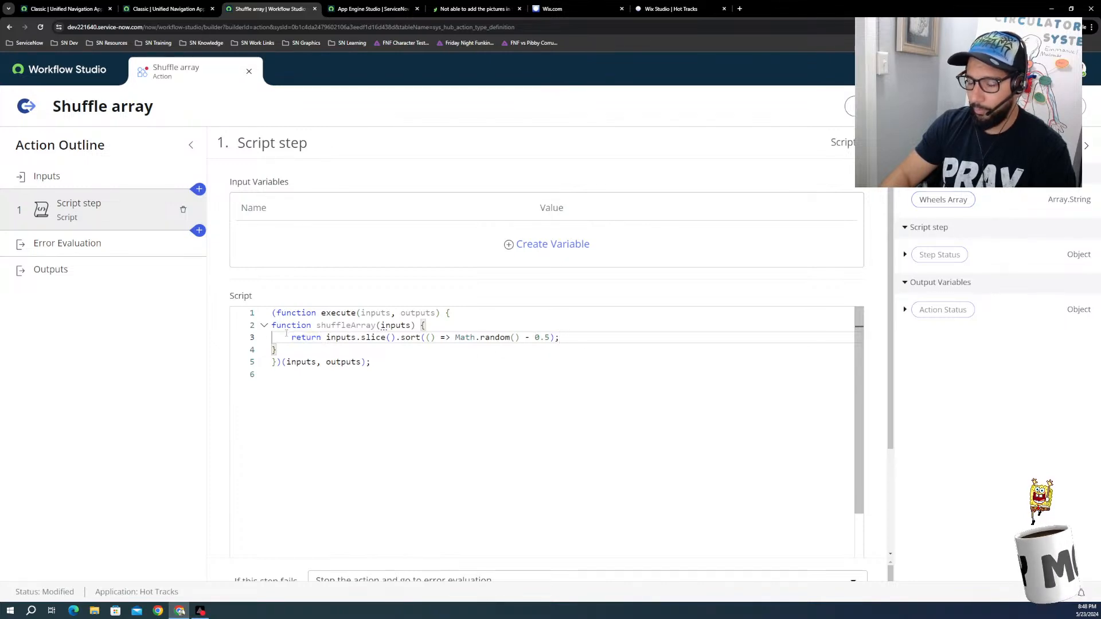
double_click(322, 339)
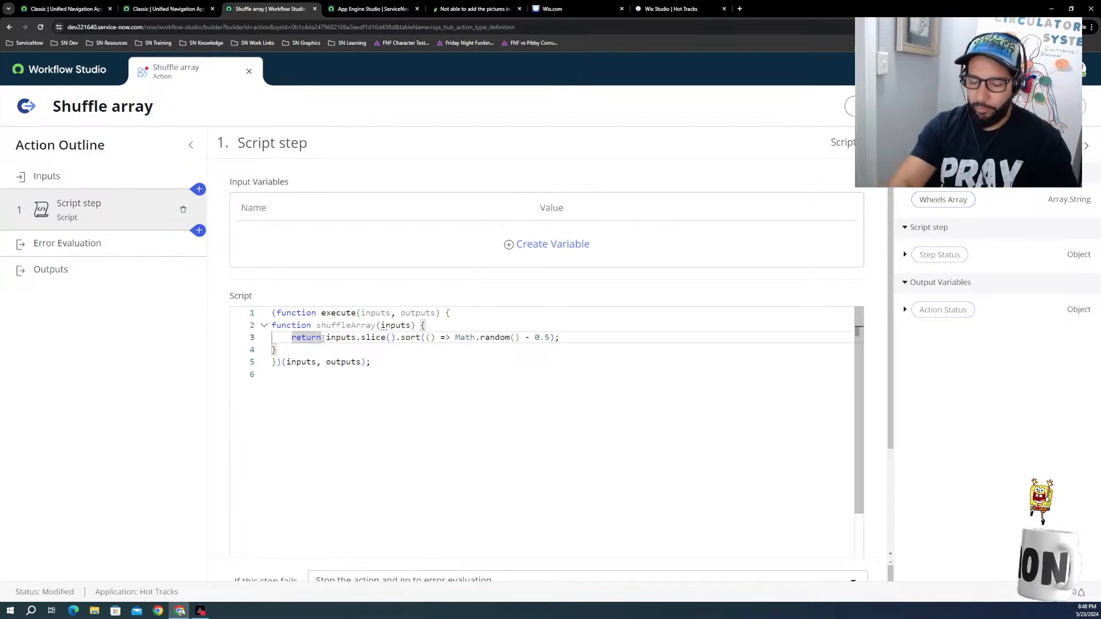
key("BackSpace")
key("BackSpace")
key("BackSpace")
key("BackSpace")
key("BackSpace")
key("BackSpace")
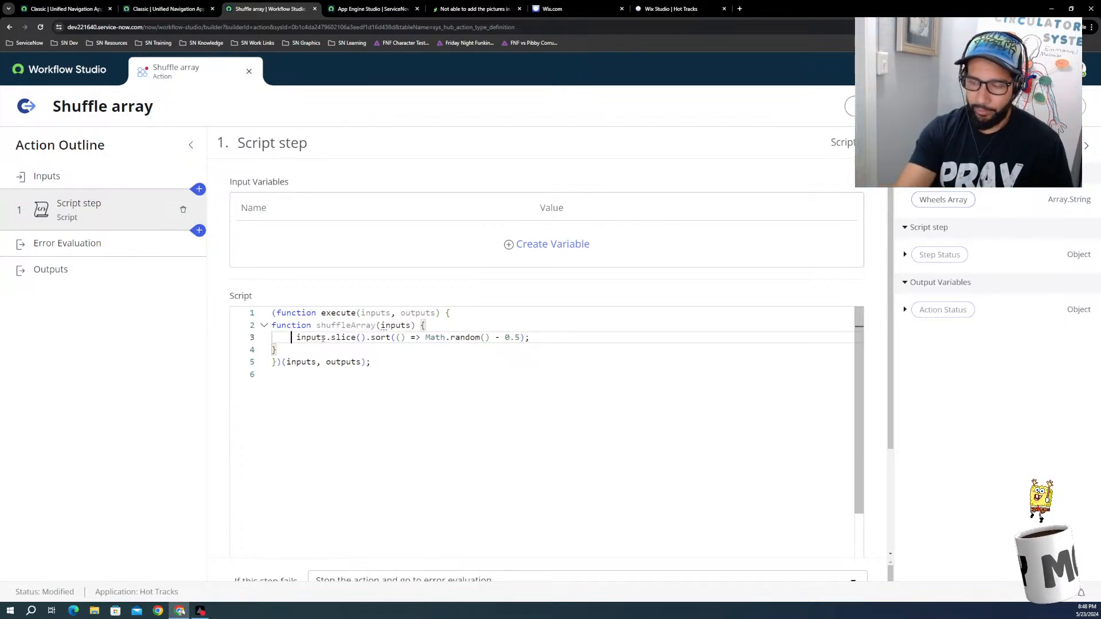
type("out")
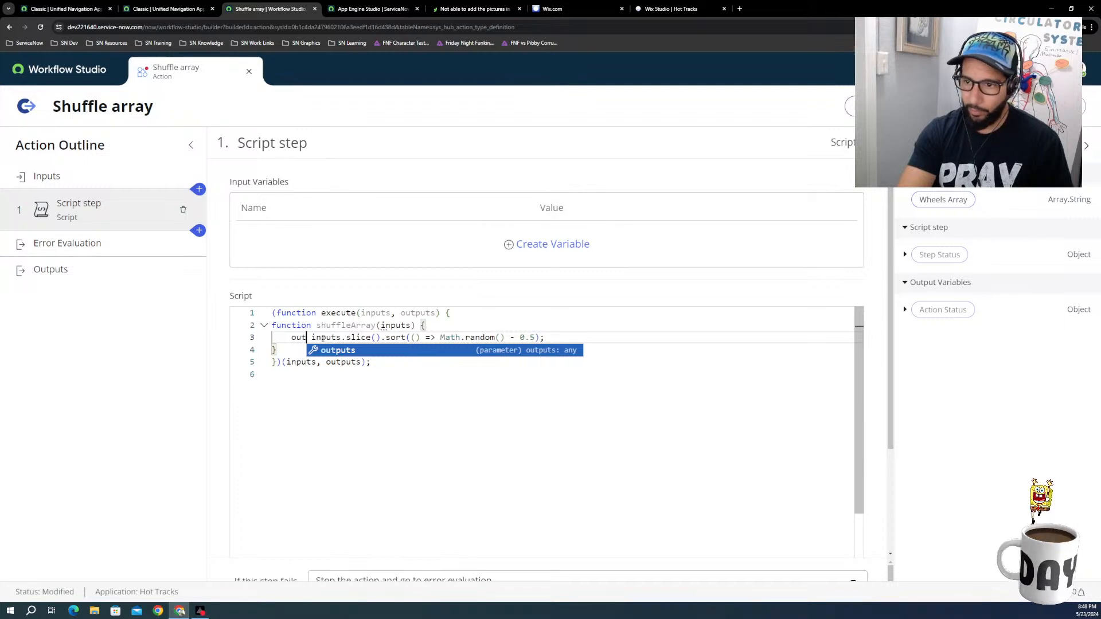
key("Tab")
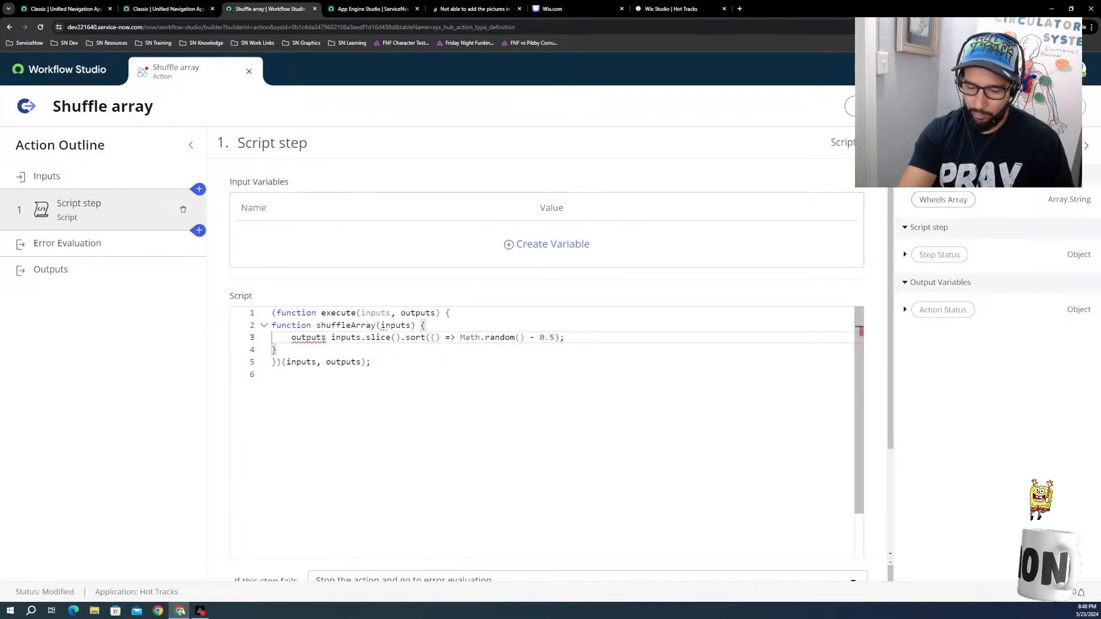
type("=")
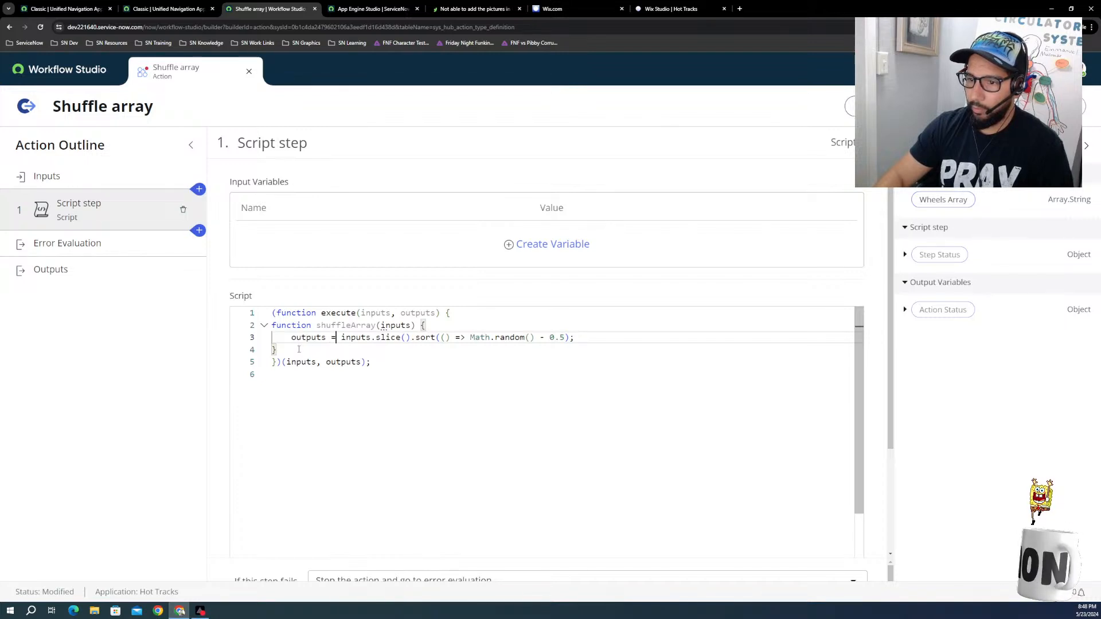
Step: Restore the return keyword in front of inputs.slice() in the shuffleArray function
key("BackSpace")
key("BackSpace")
key("BackSpace")
key("BackSpace")
key("BackSpace")
key("BackSpace")
key("BackSpace")
key("BackSpace")
key("BackSpace")
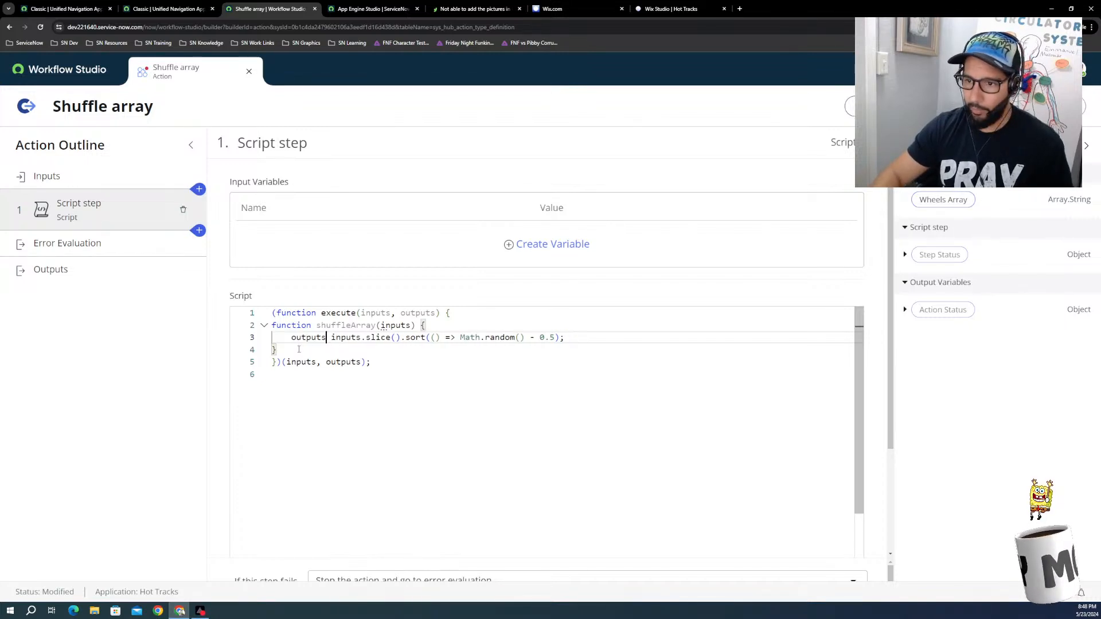
type("return")
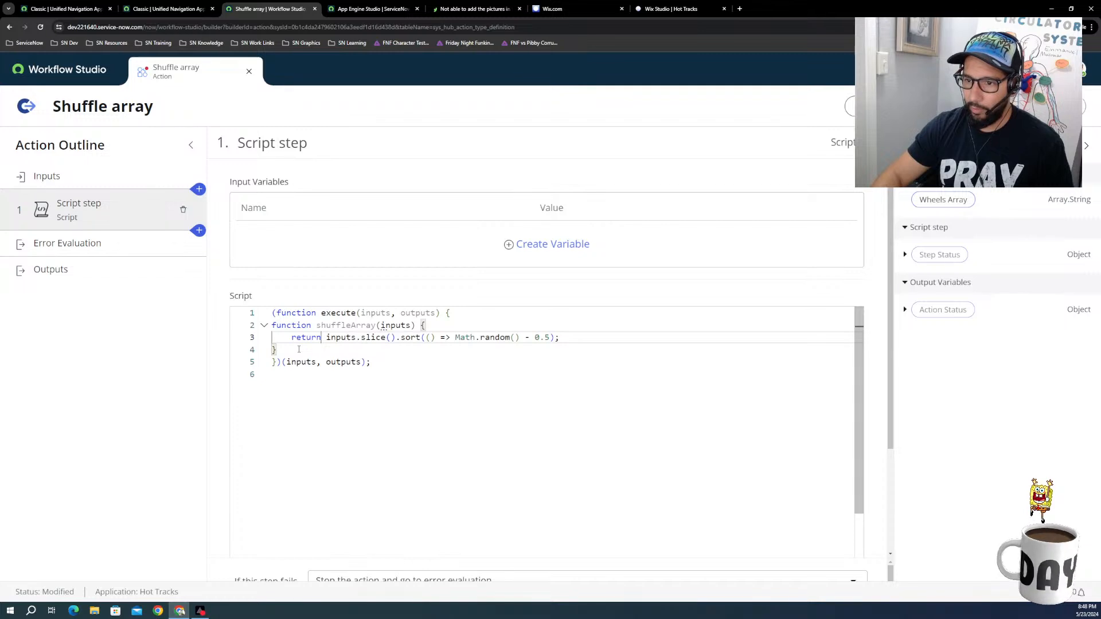
Step: Add the line outputs = shuffleArray() below the shuffleArray function, inside the execute function
left_click(295, 349)
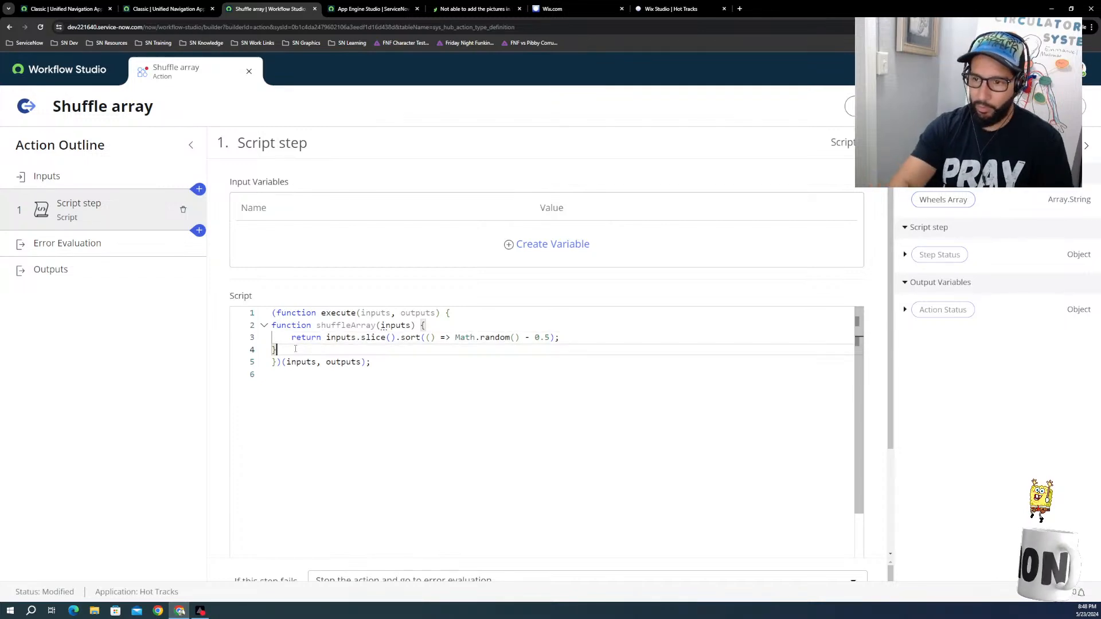
key("Return")
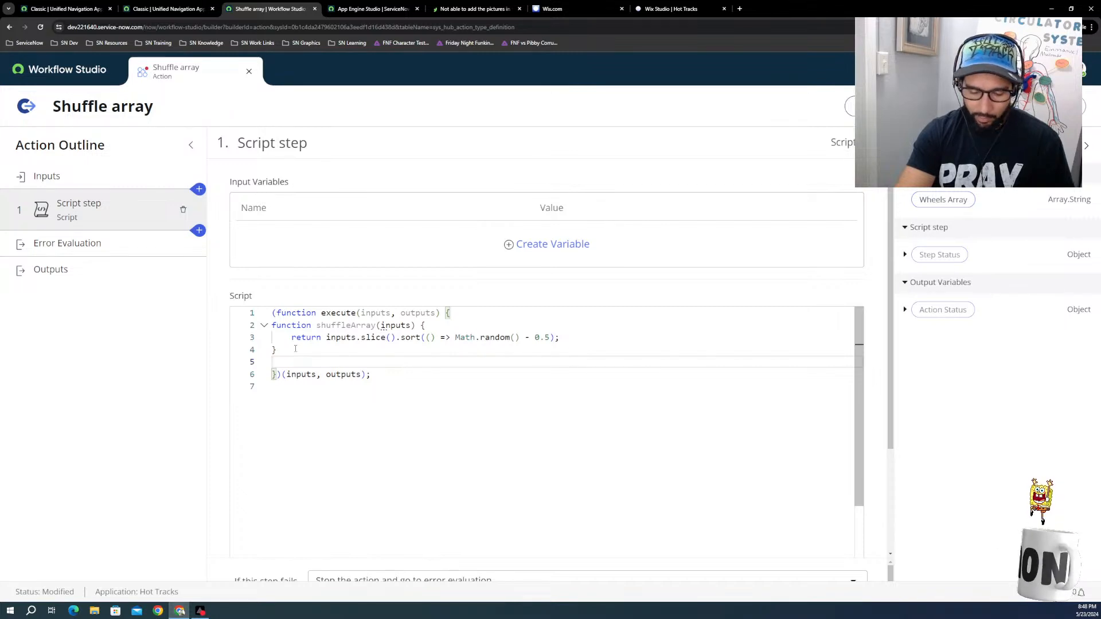
type("out")
key("Return")
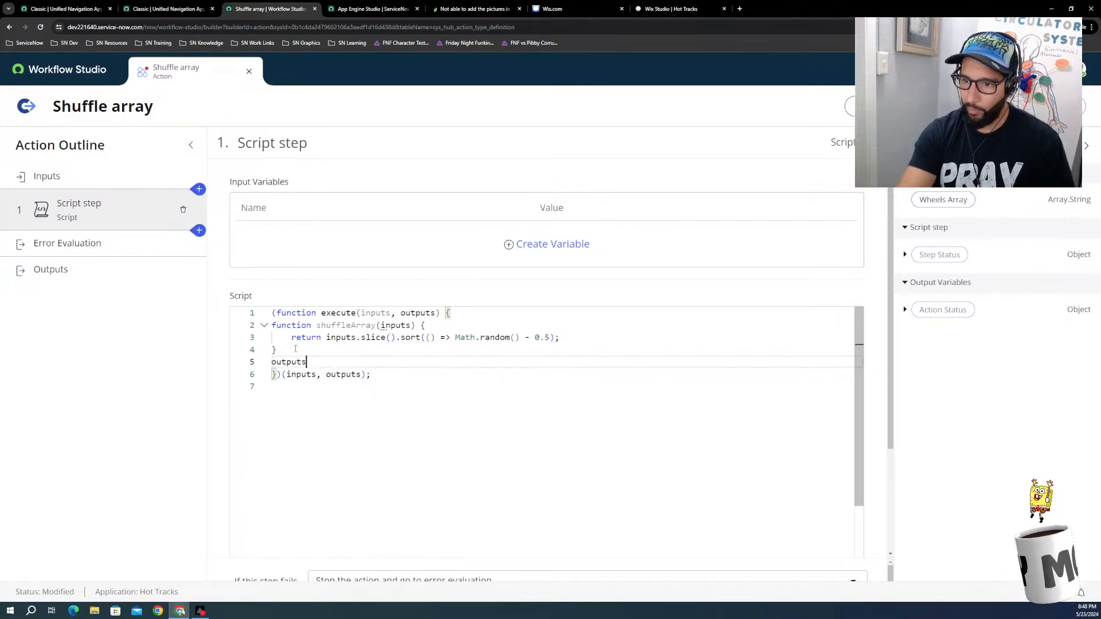
type("= ")
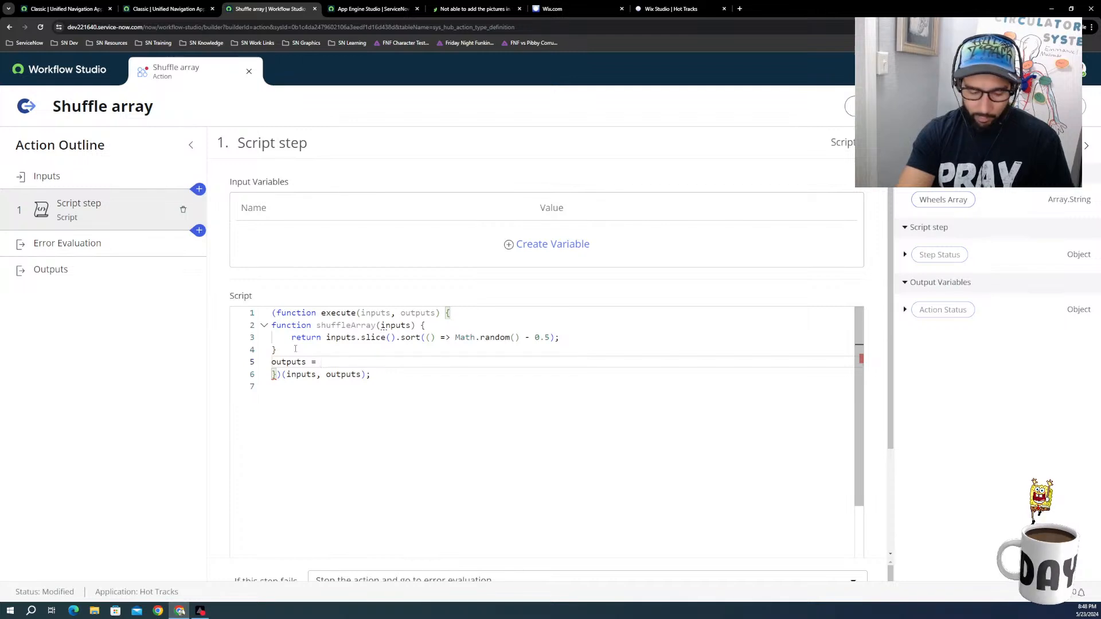
type("sh")
key("Return")
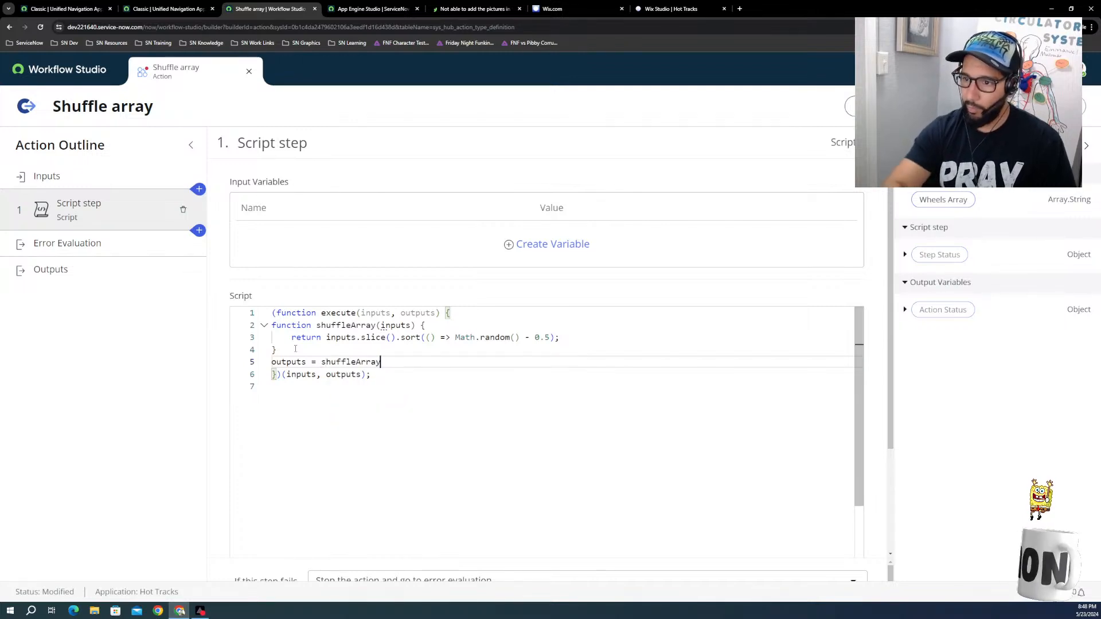
type("()")
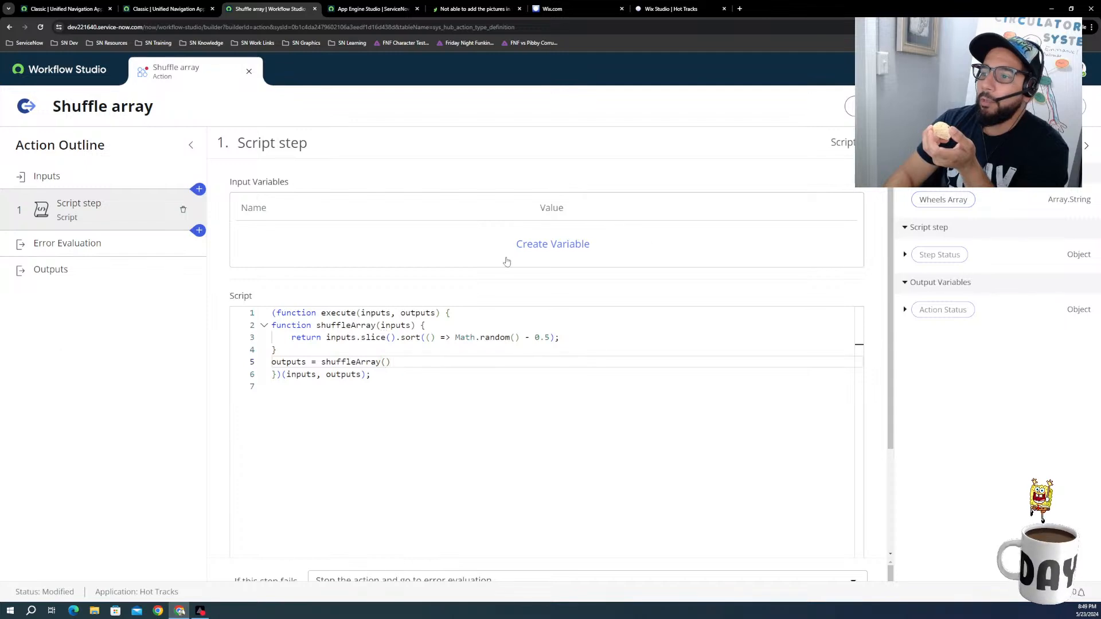
Step: Create a Script step input variable named wheels and map the action's Wheels Array data pill as its value
left_click(519, 245)
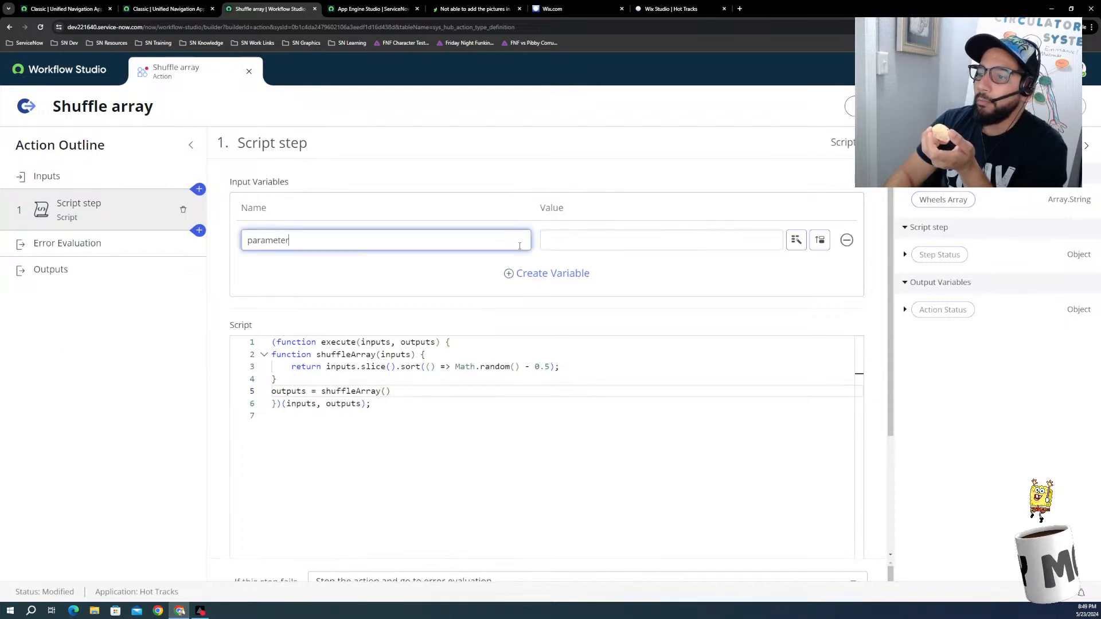
double_click(398, 239)
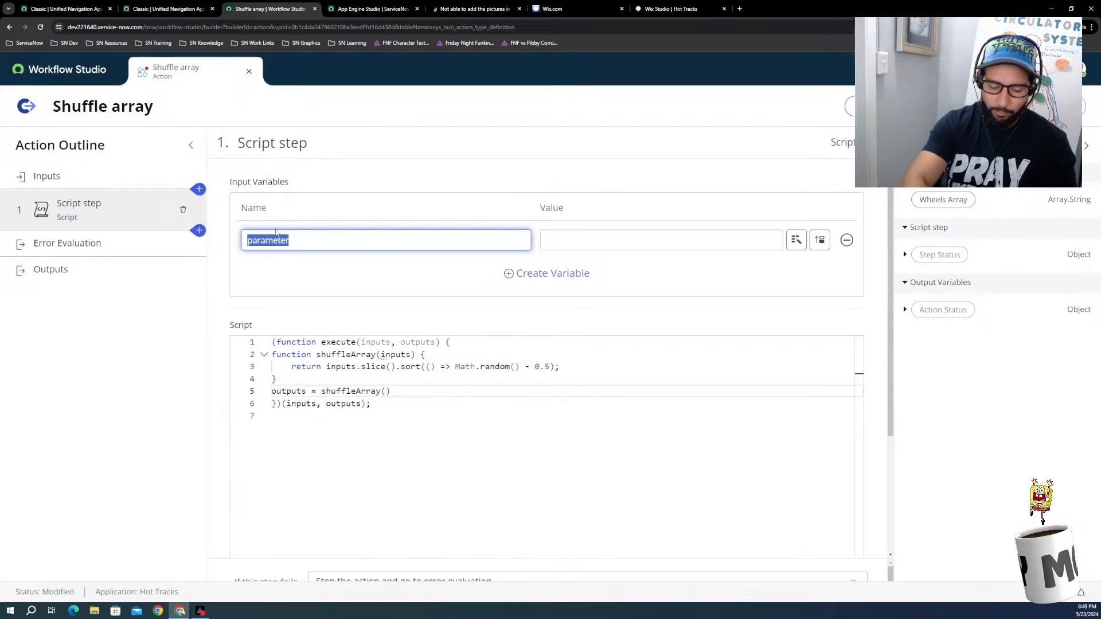
type("wheels")
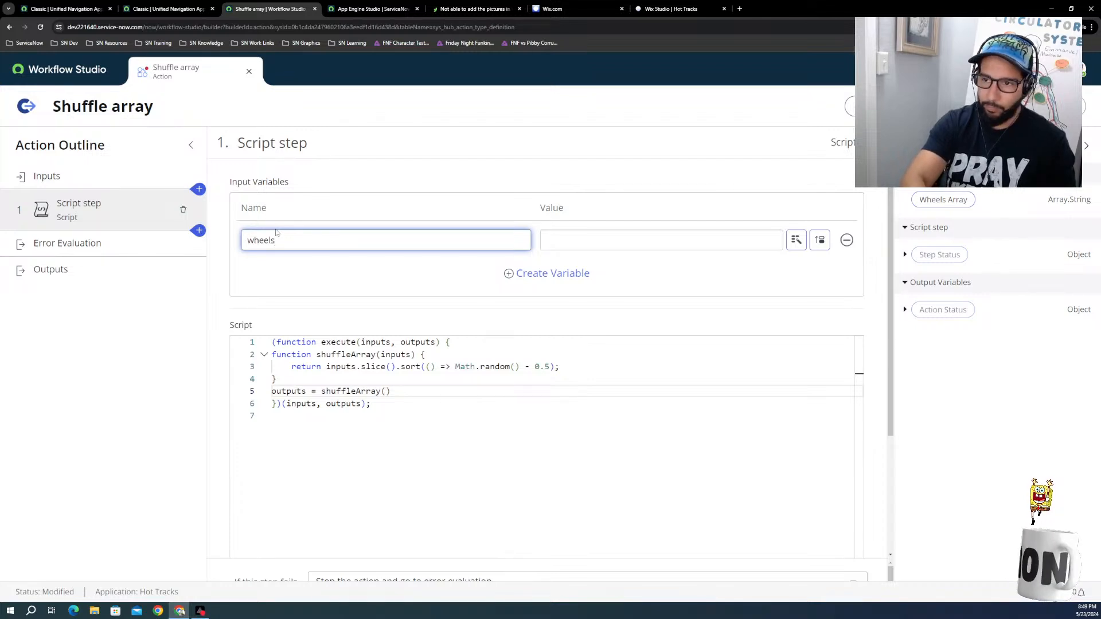
left_click(347, 279)
left_click(604, 244)
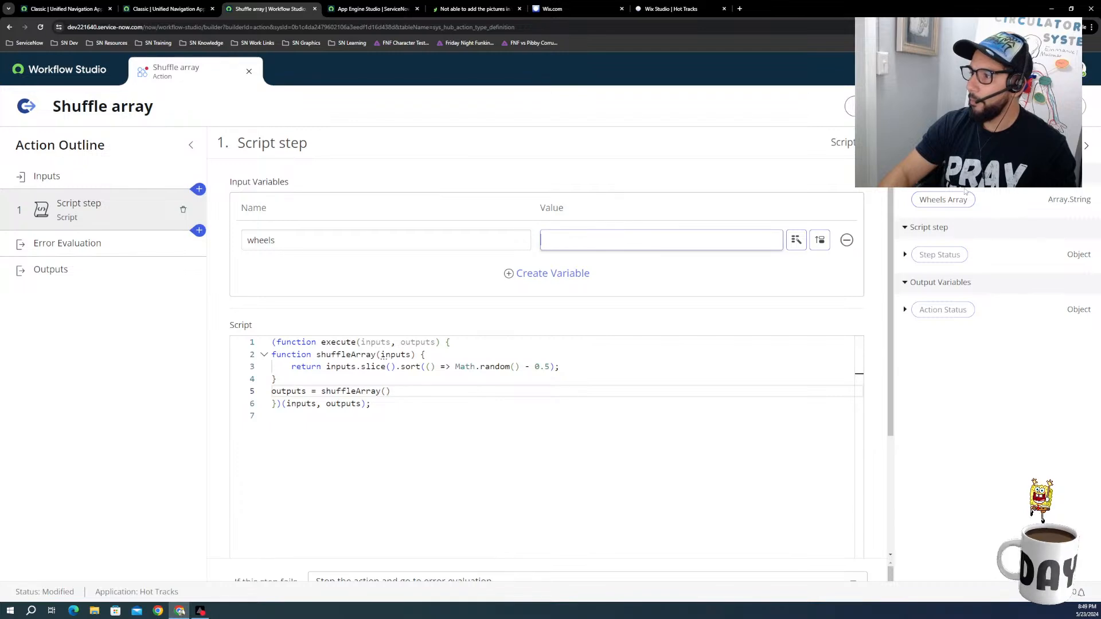
left_click_drag(944, 200, 681, 245)
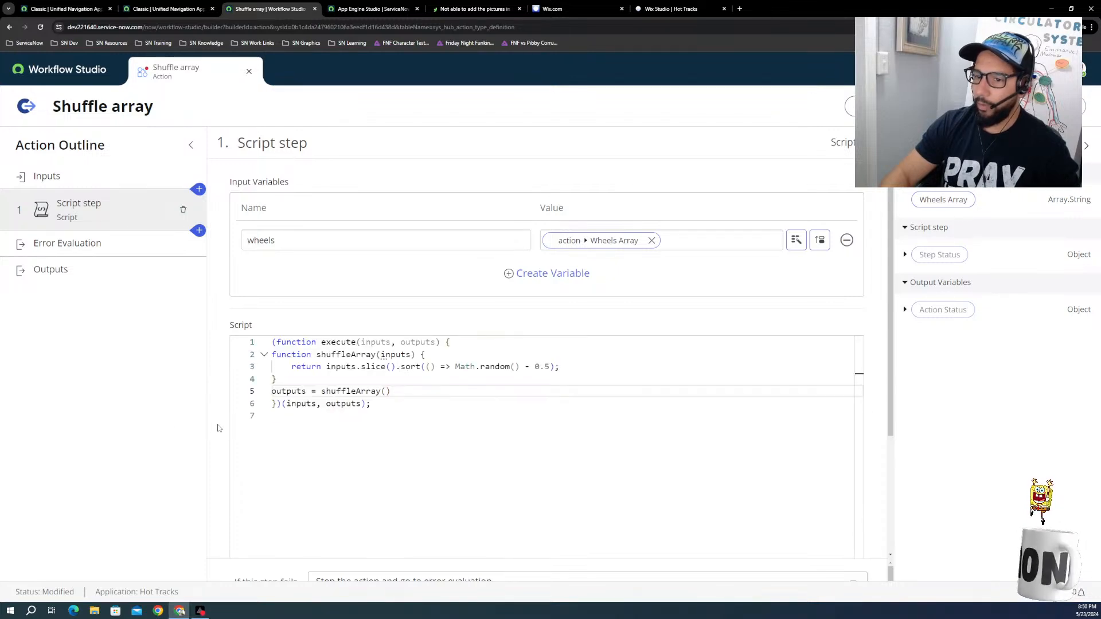
Step: Create a Script step output variable labelled Match with the type Array.String
scroll(212, 451, "down", 3)
left_click(519, 516)
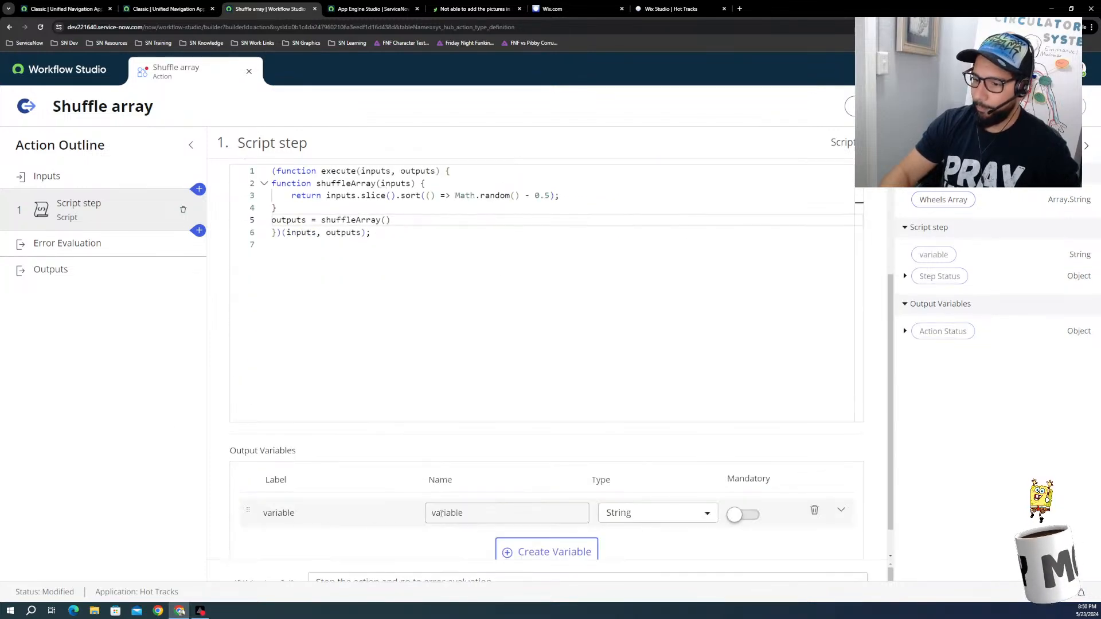
left_click(310, 513)
double_click(310, 514)
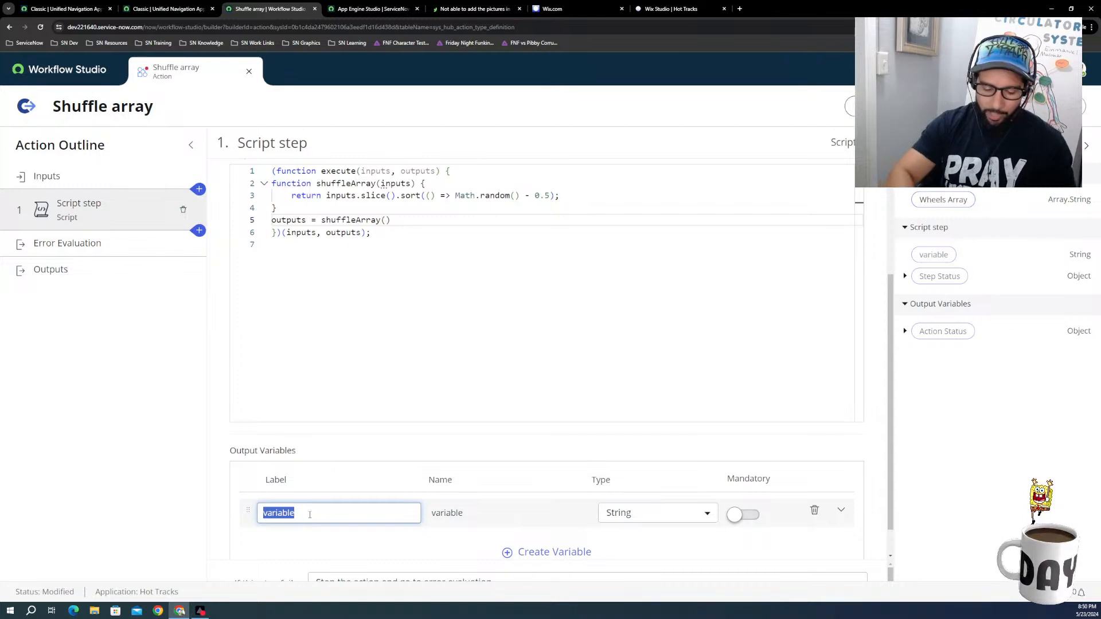
type("Match")
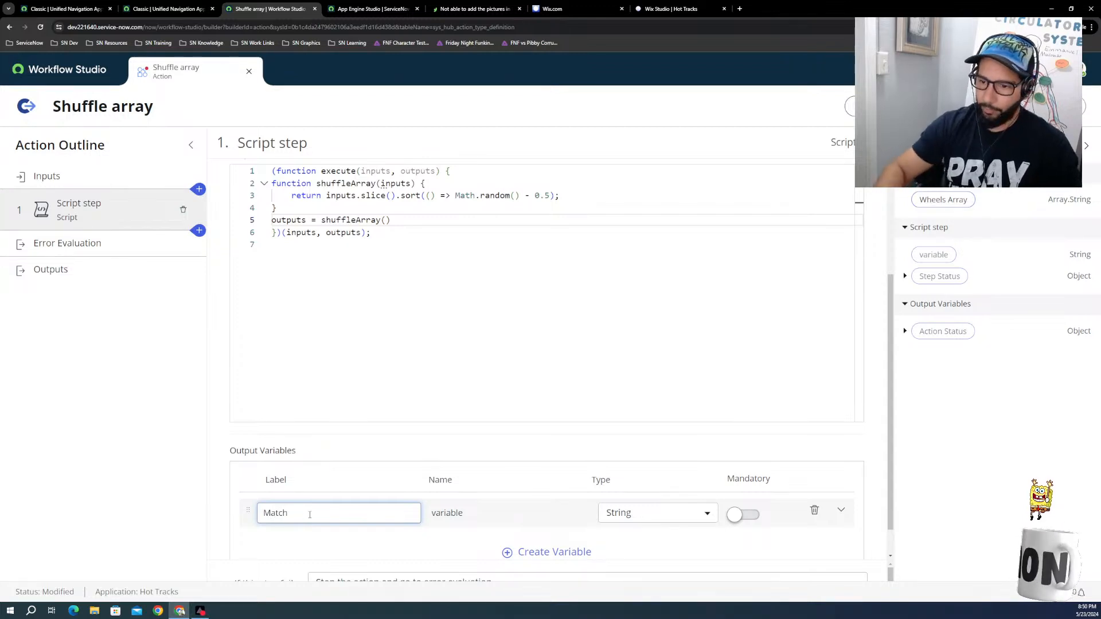
left_click(508, 519)
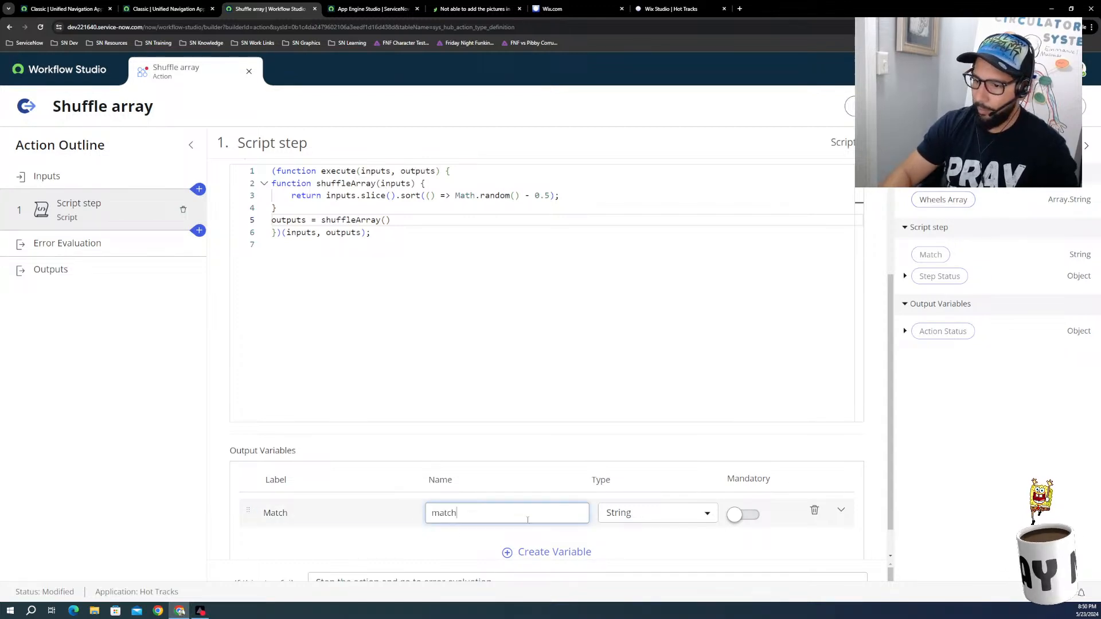
left_click(643, 519)
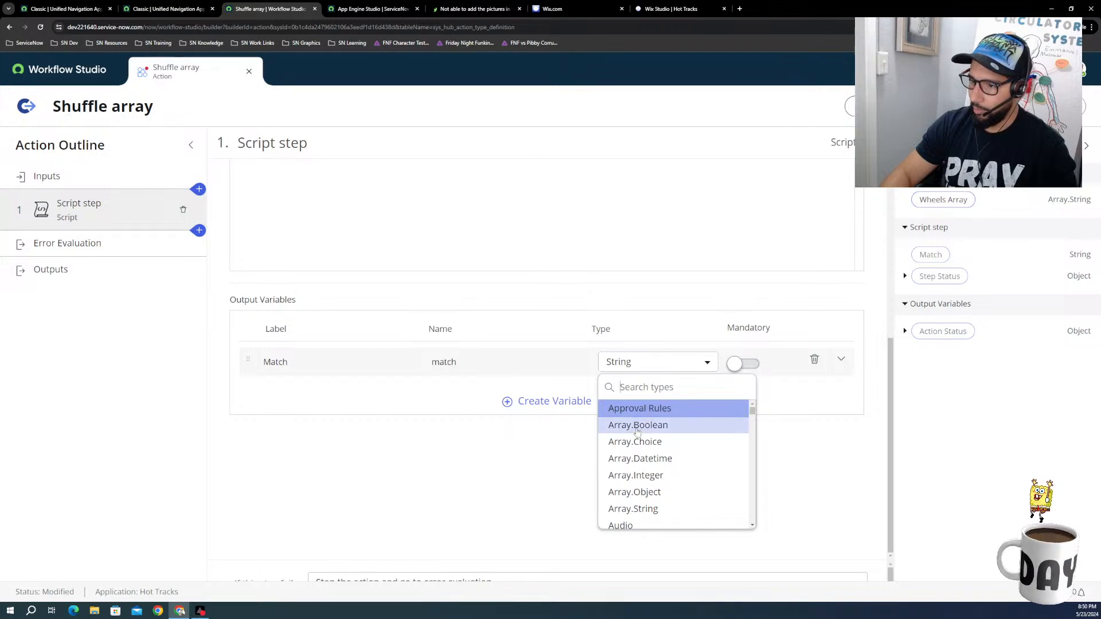
left_click(648, 509)
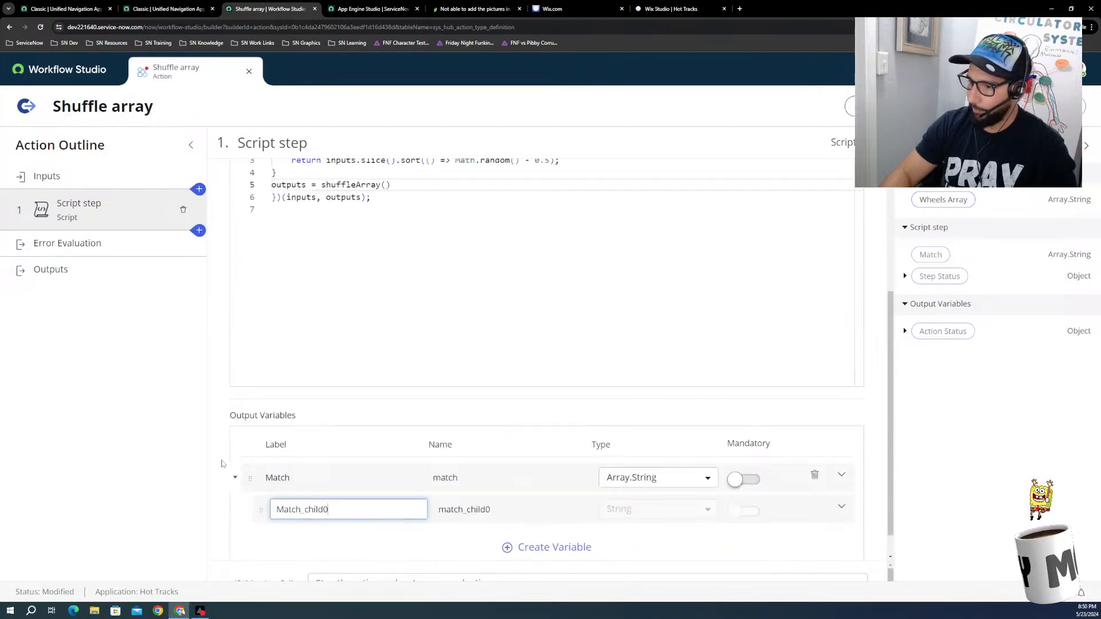
Step: Rename the child item of the Match output variable to Wheels
double_click(344, 510)
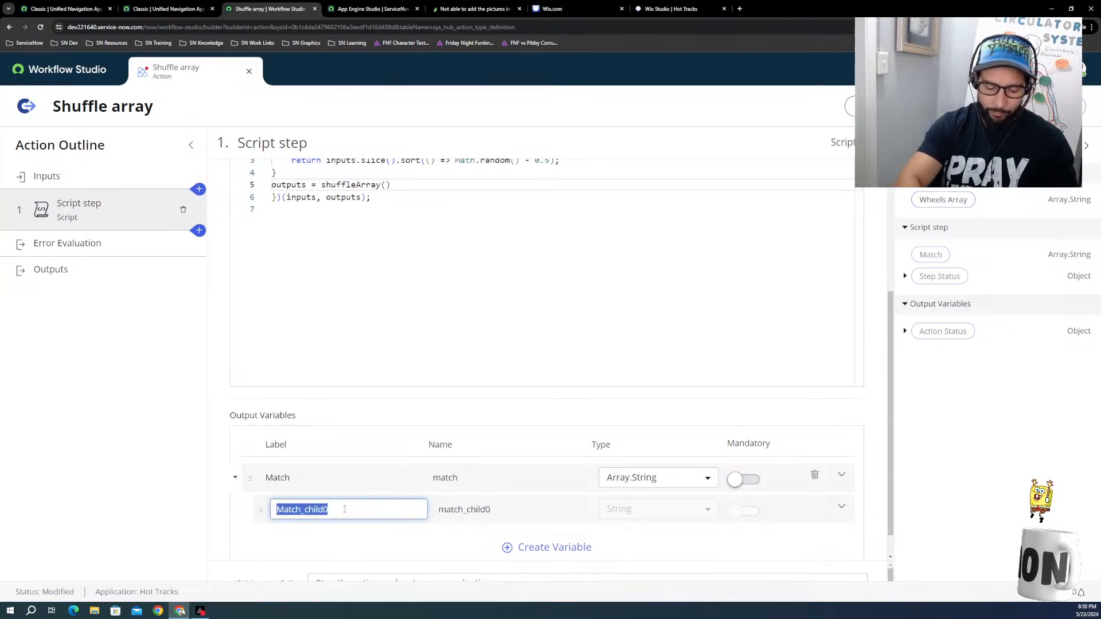
type("Wheels")
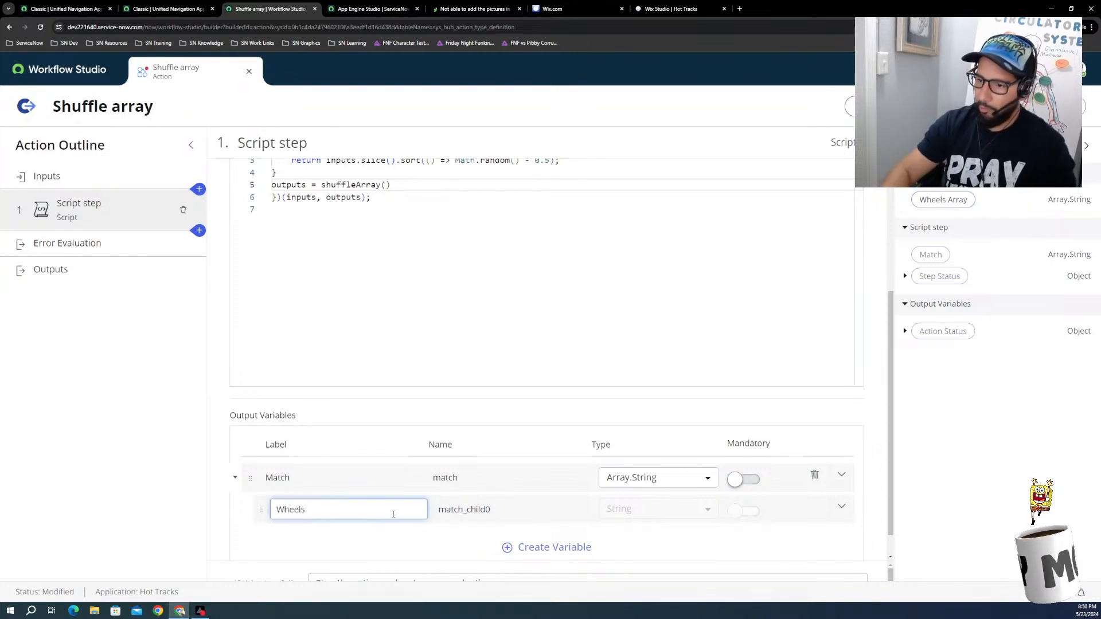
left_click(653, 540)
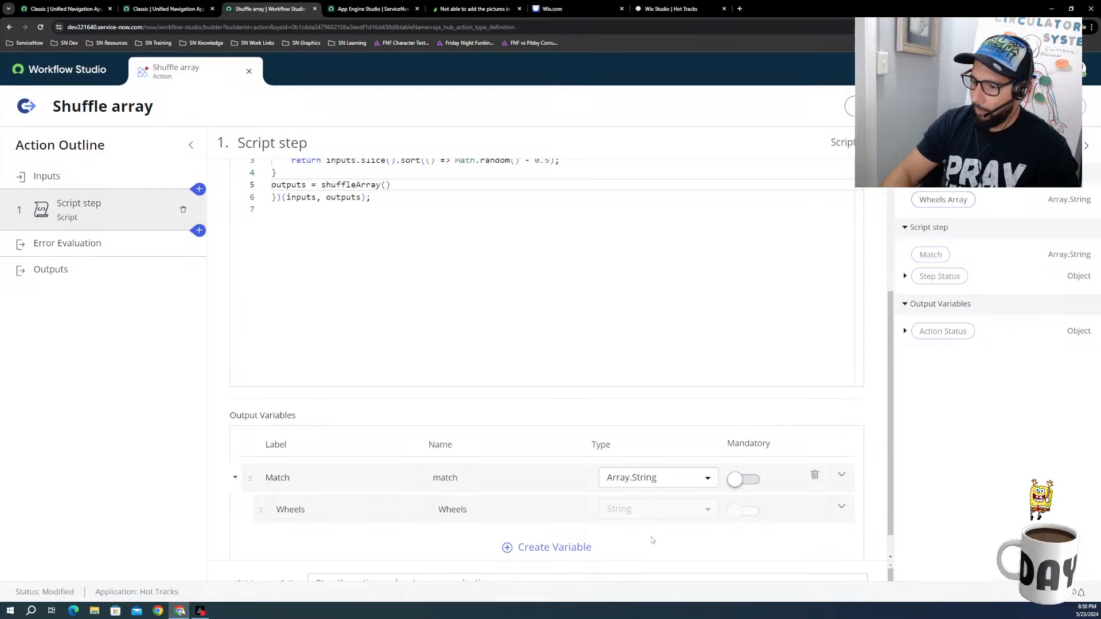
scroll(505, 545, "down", 1)
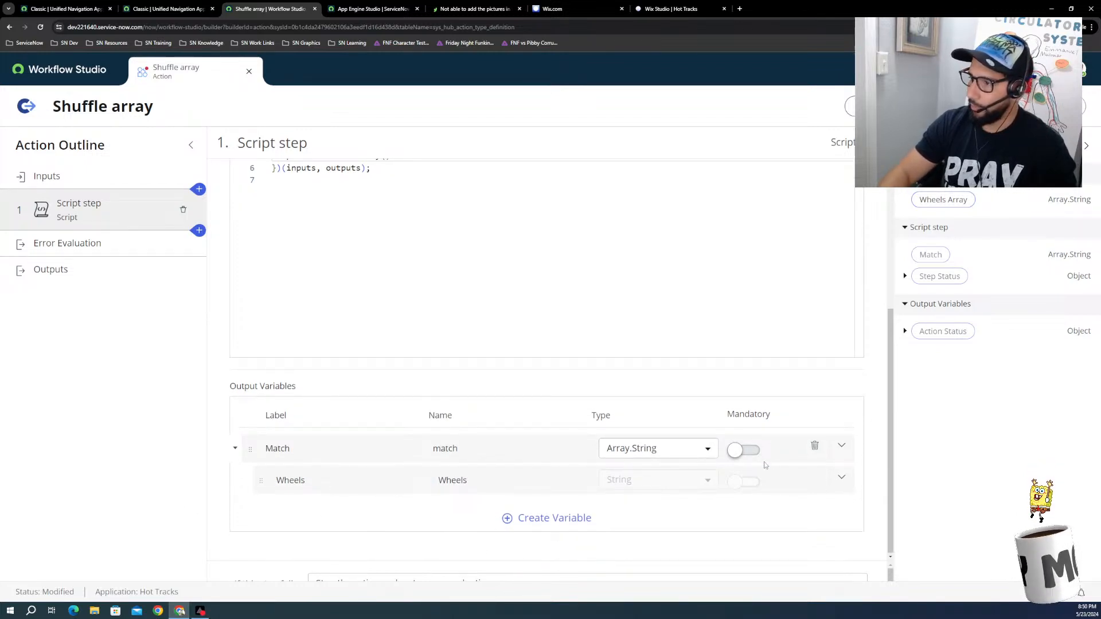
Step: Create an action output labelled Matches with the name matches and the type Array.String
left_click(39, 276)
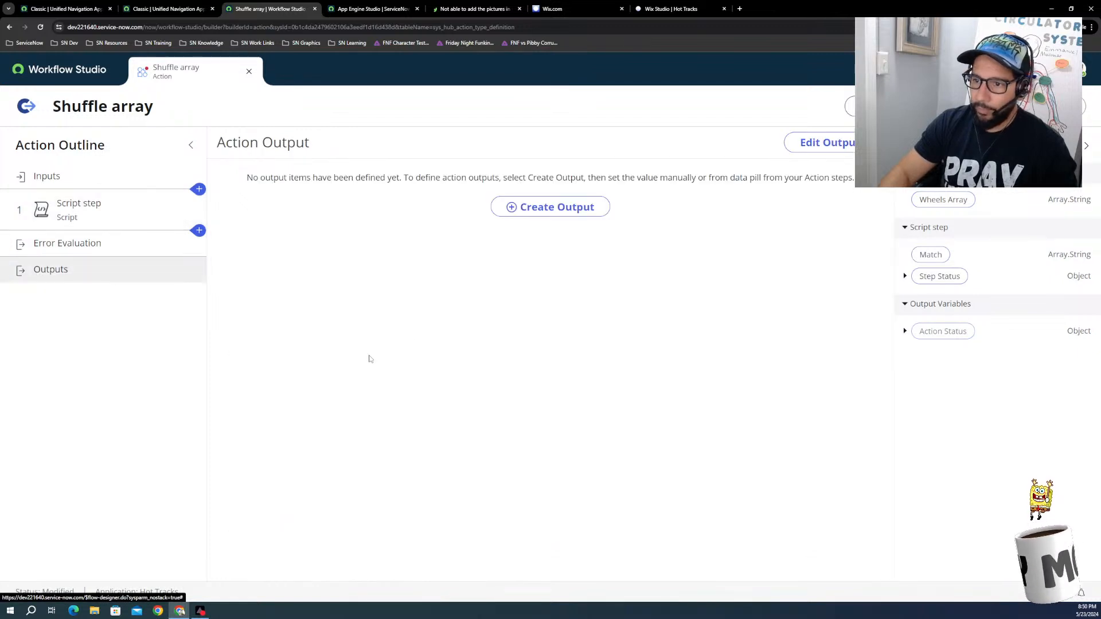
left_click(505, 209)
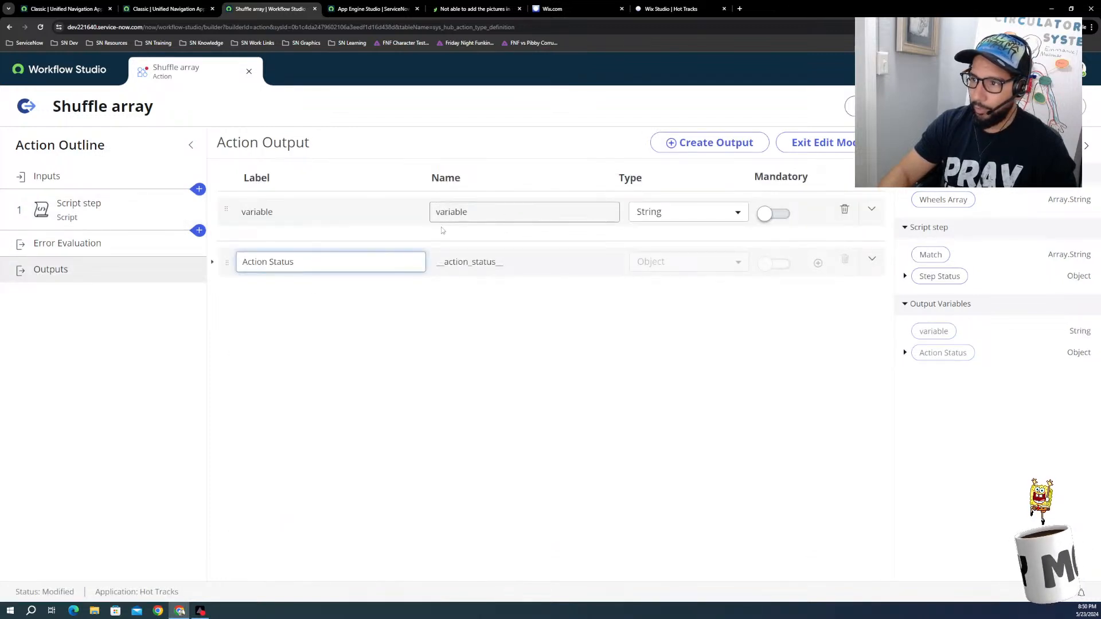
left_click(341, 215)
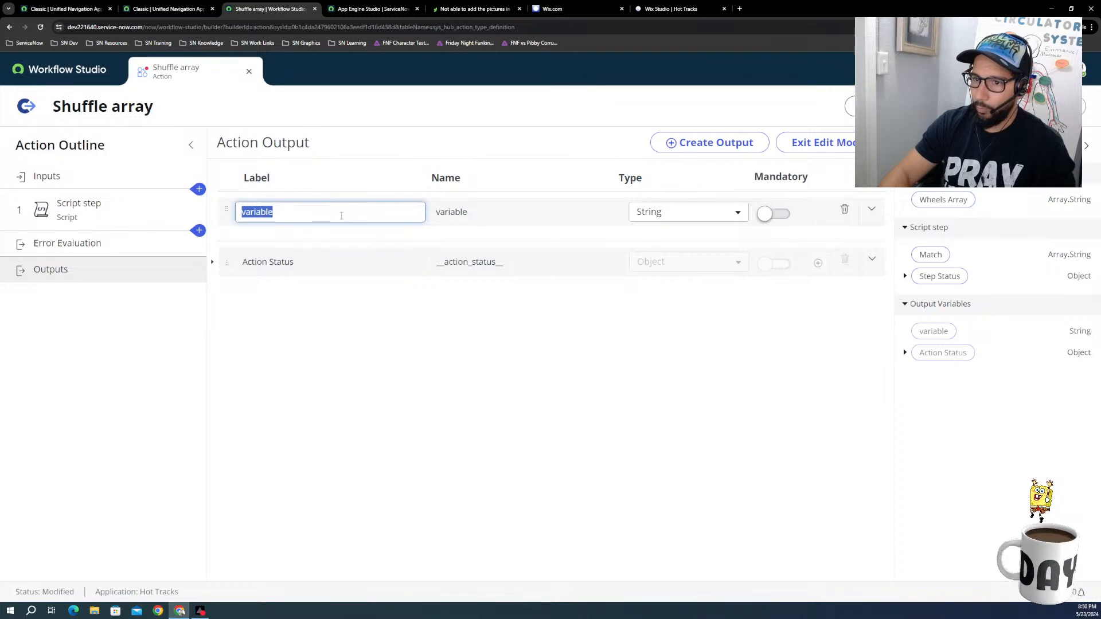
type("W")
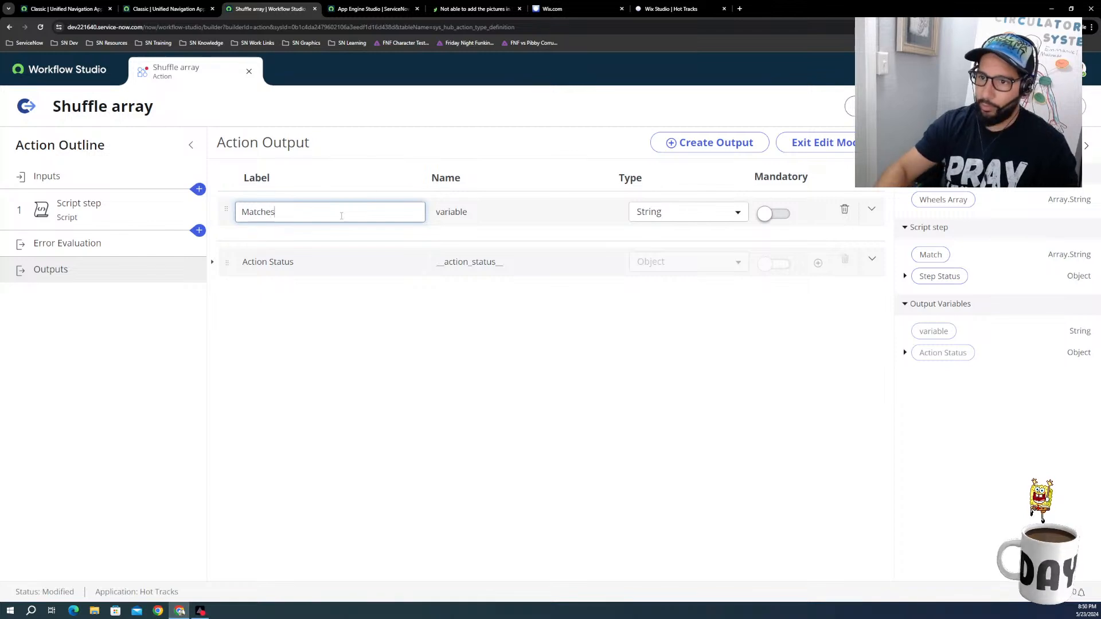
left_click(467, 218)
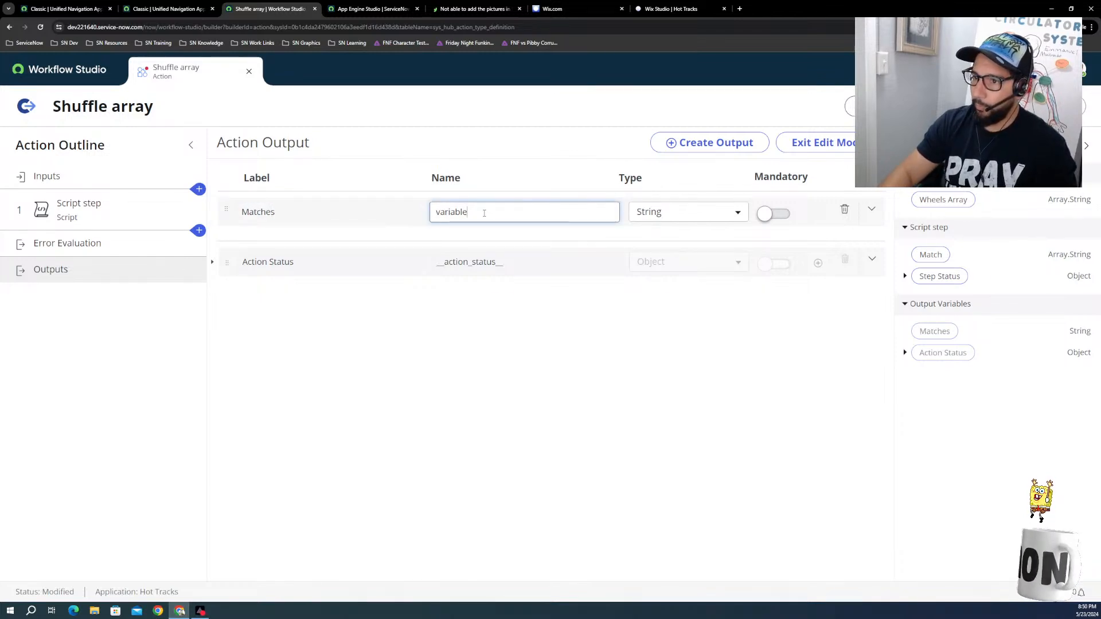
key("shift+Tab")
key("Tab")
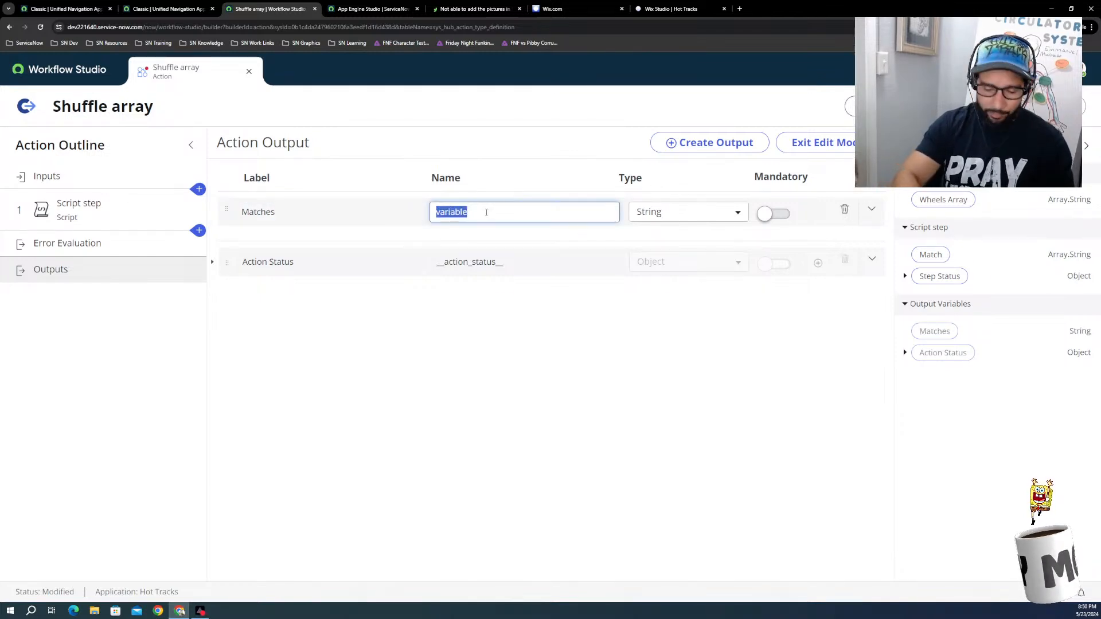
type("Matches")
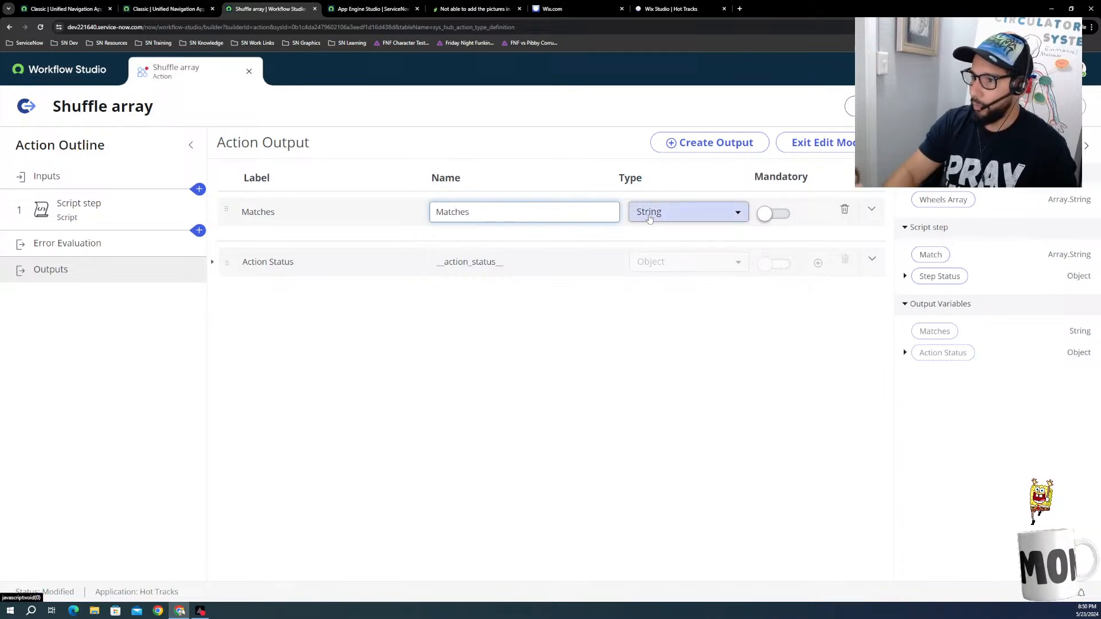
left_click(682, 218)
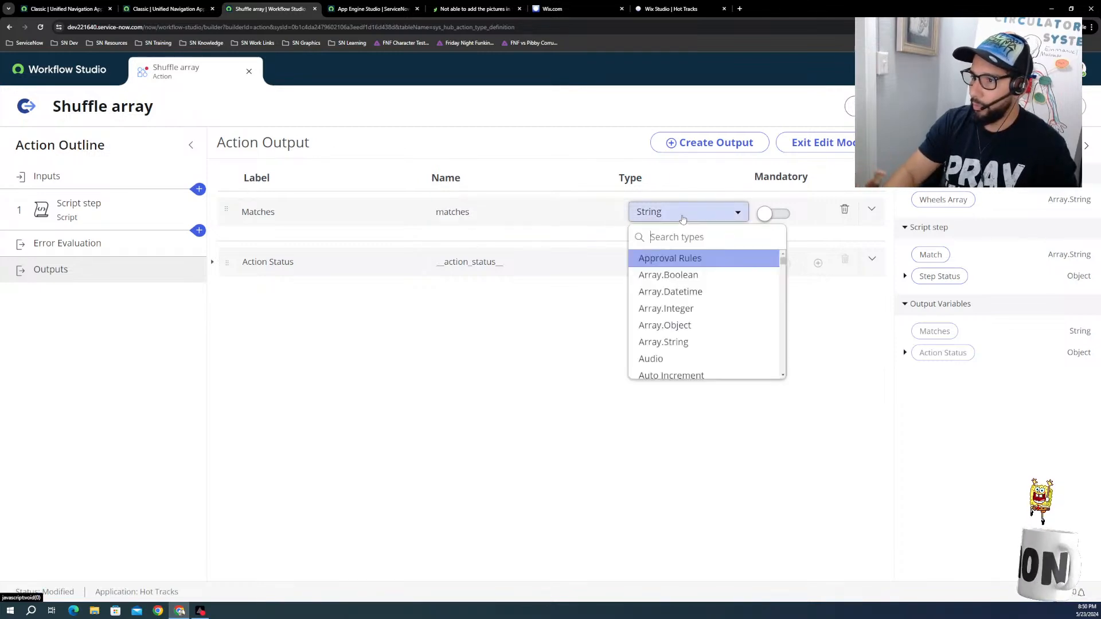
left_click(683, 217)
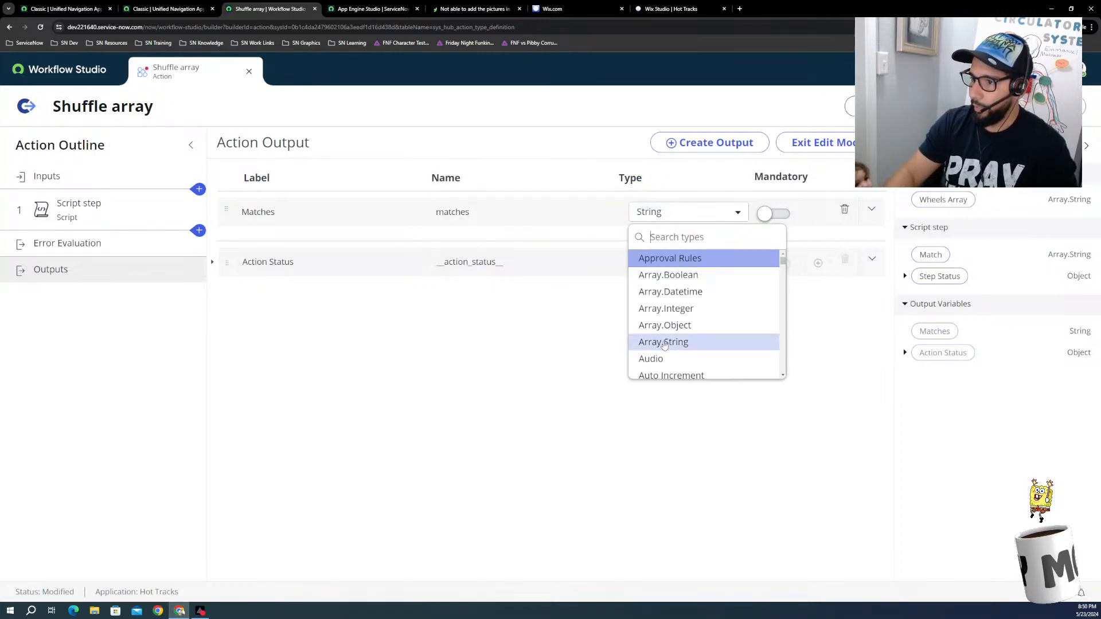
left_click(665, 344)
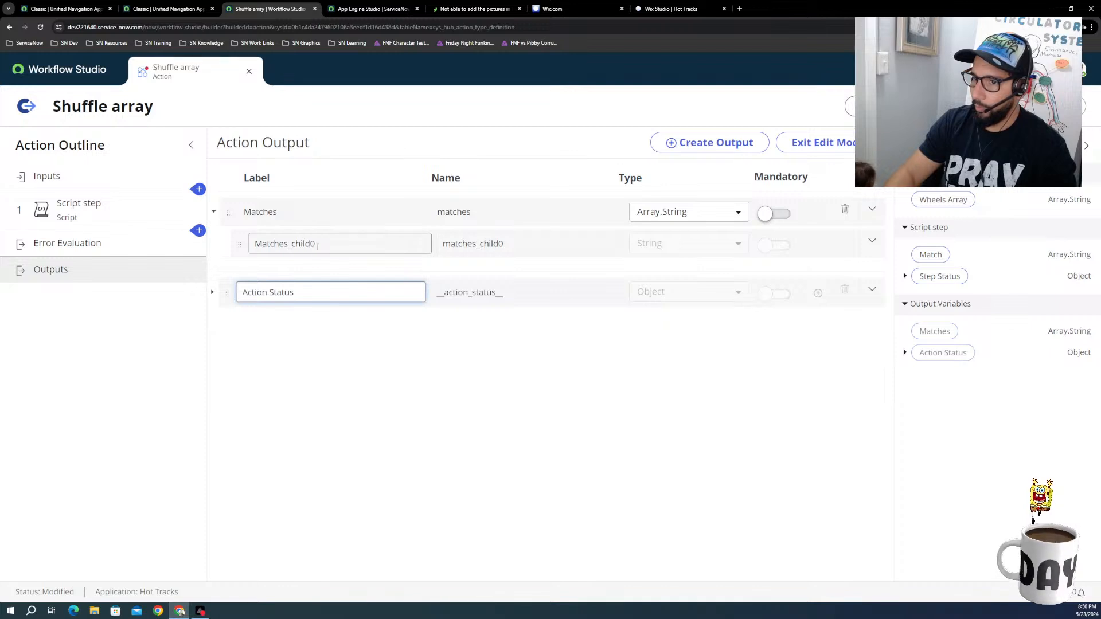
Step: Set the label of the Matches output's child item to Wheels and its name to wheels
left_click(317, 246)
double_click(318, 245)
type("Wheels")
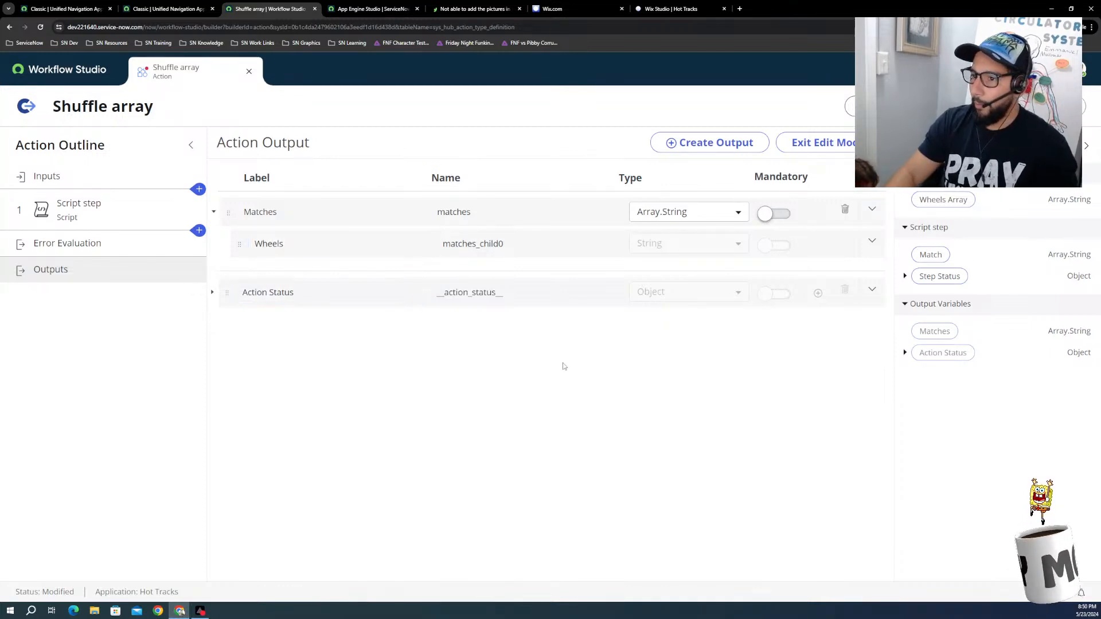
left_click(487, 245)
double_click(491, 245)
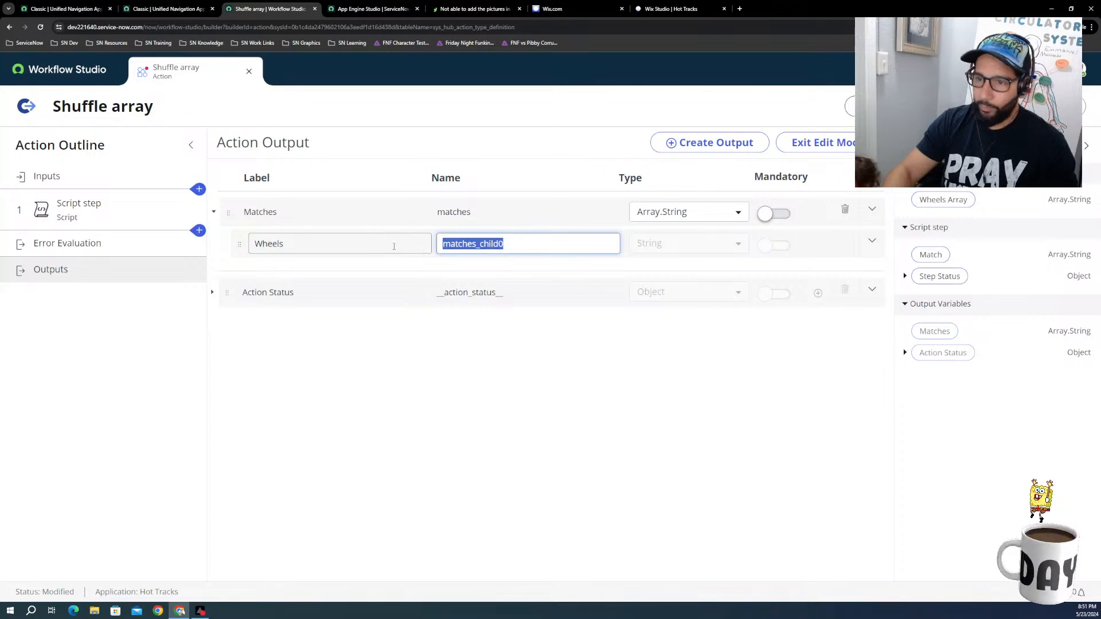
type("wheels")
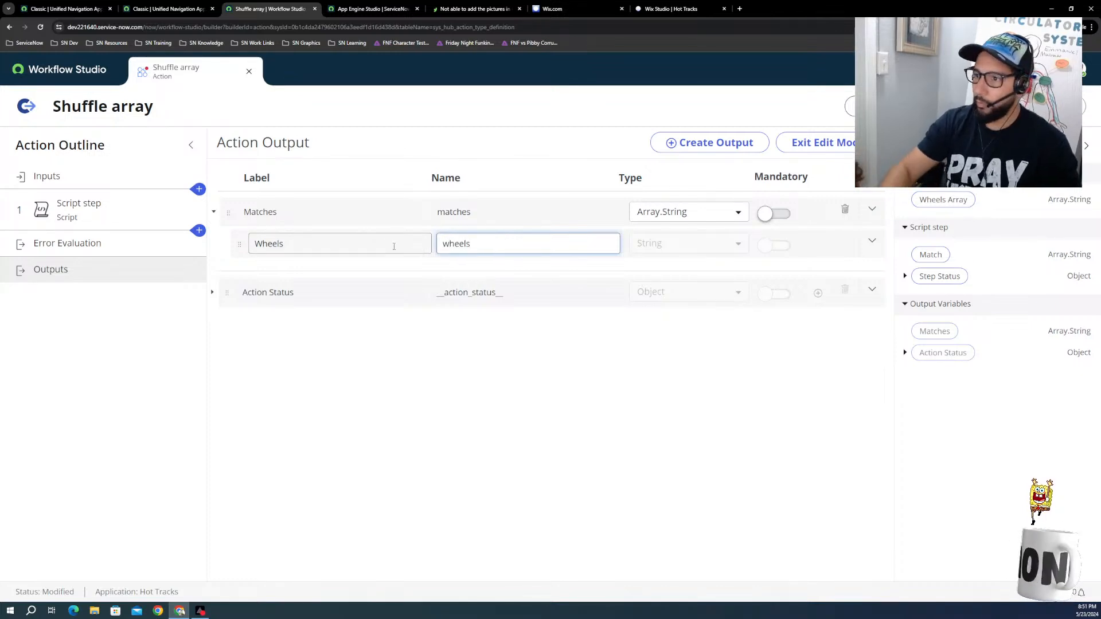
key("shift+Tab")
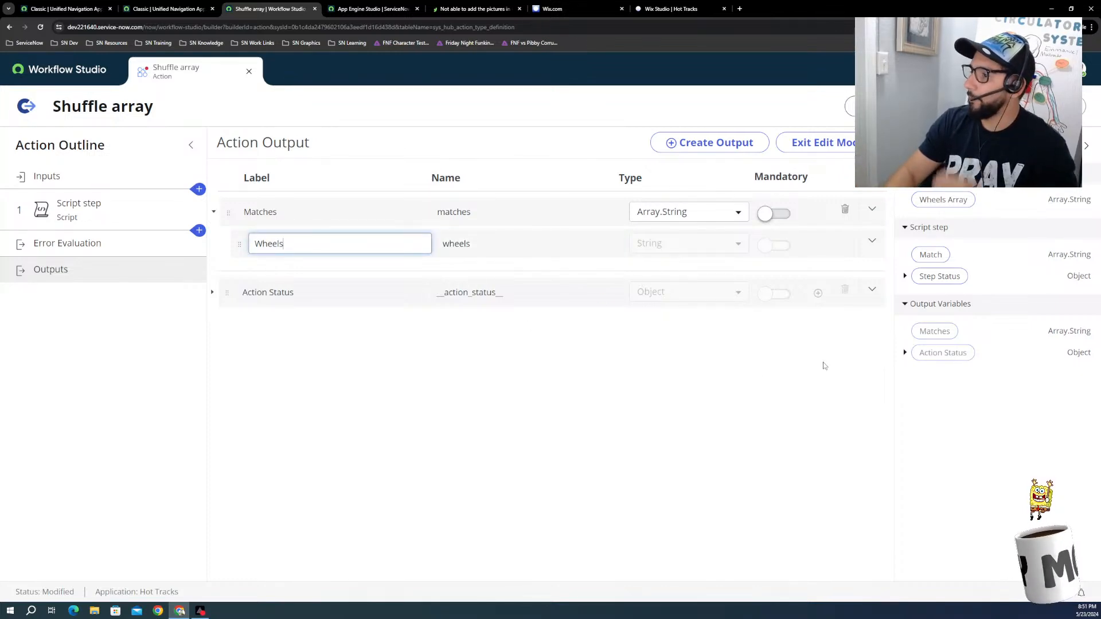
left_click(536, 354)
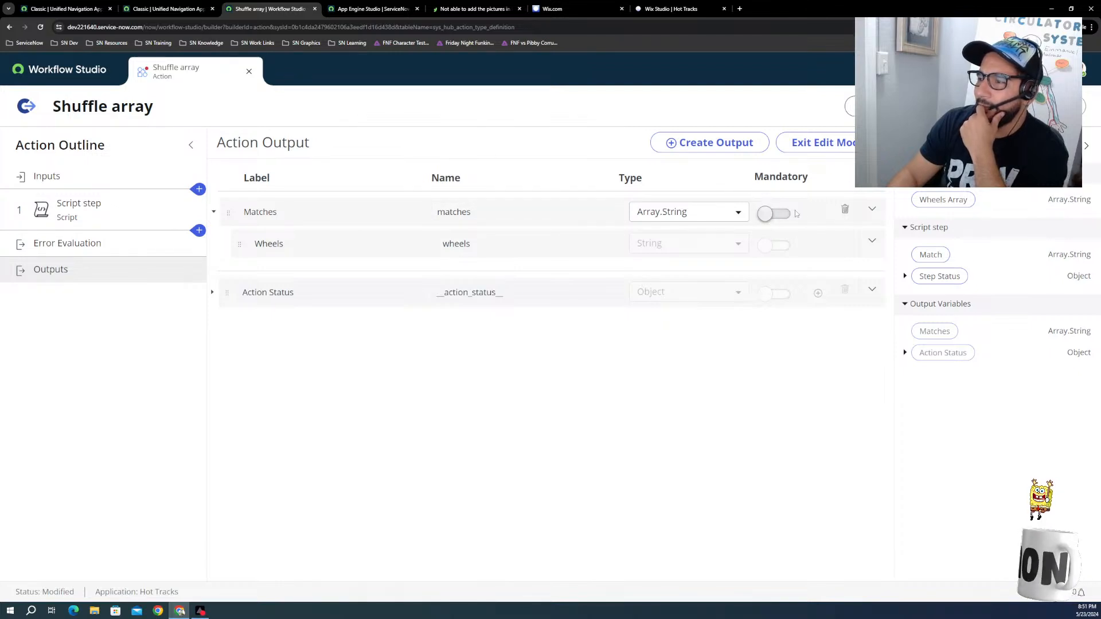
Step: Finish editing the outputs and map the Script step's Match data pill as the Matches output value
left_click(839, 142)
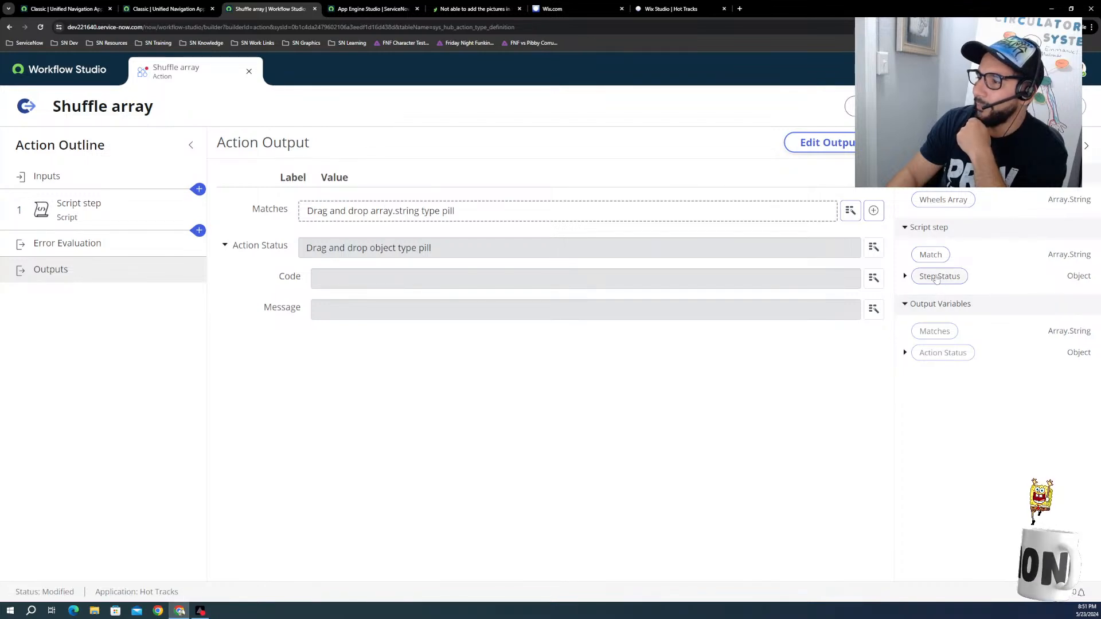
left_click(916, 280)
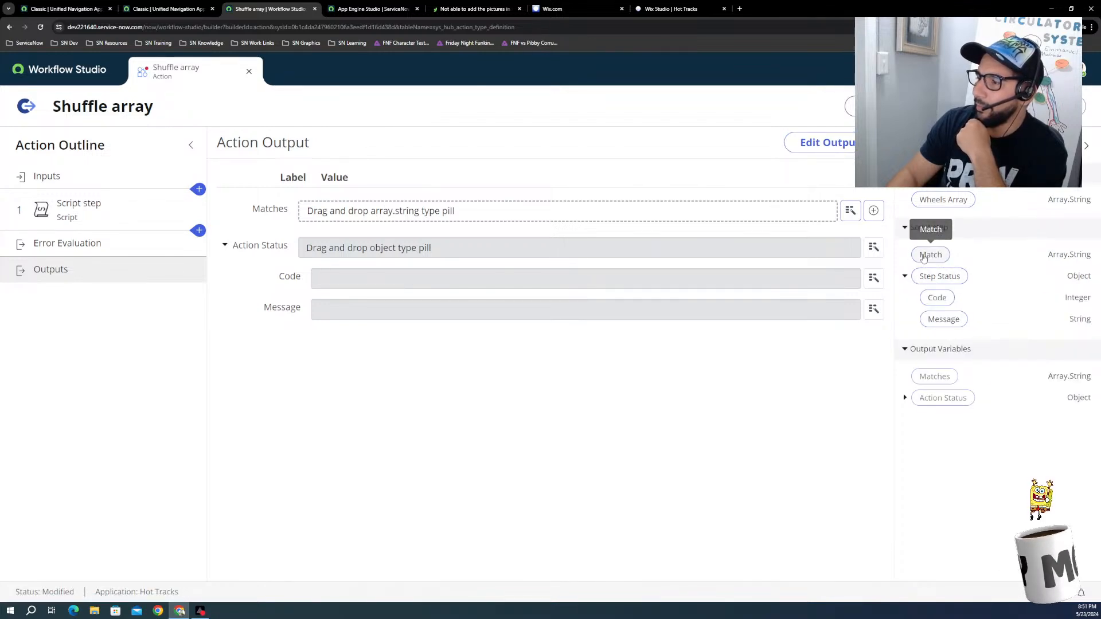
left_click_drag(924, 258, 468, 208)
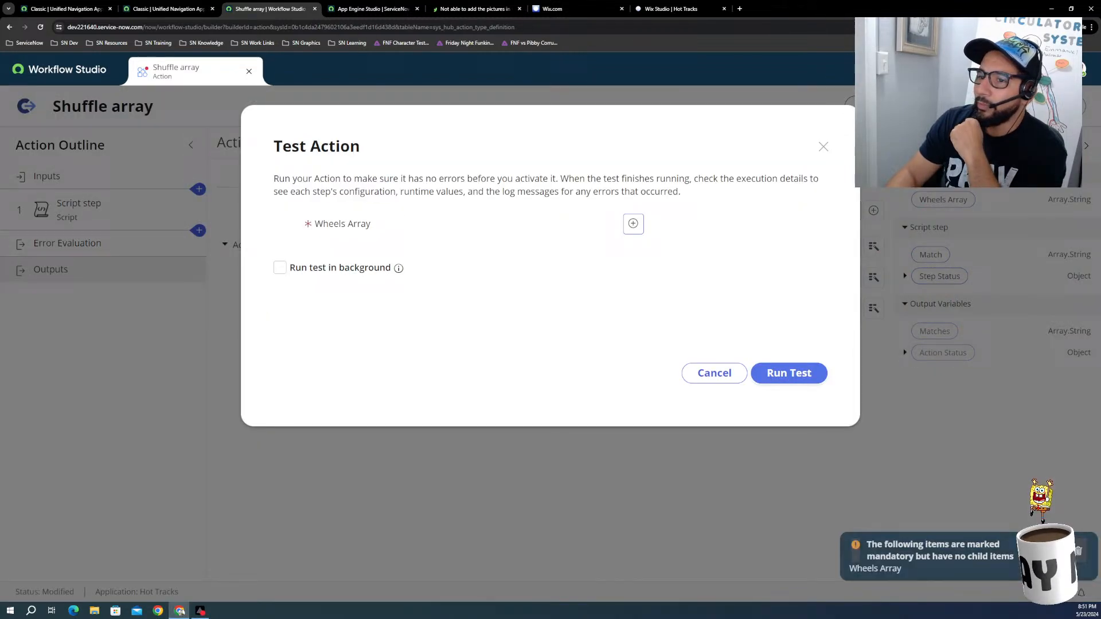
Step: Start a test of the action and add the Wheels Array entries Car 1 and Car 2
left_click(863, 106)
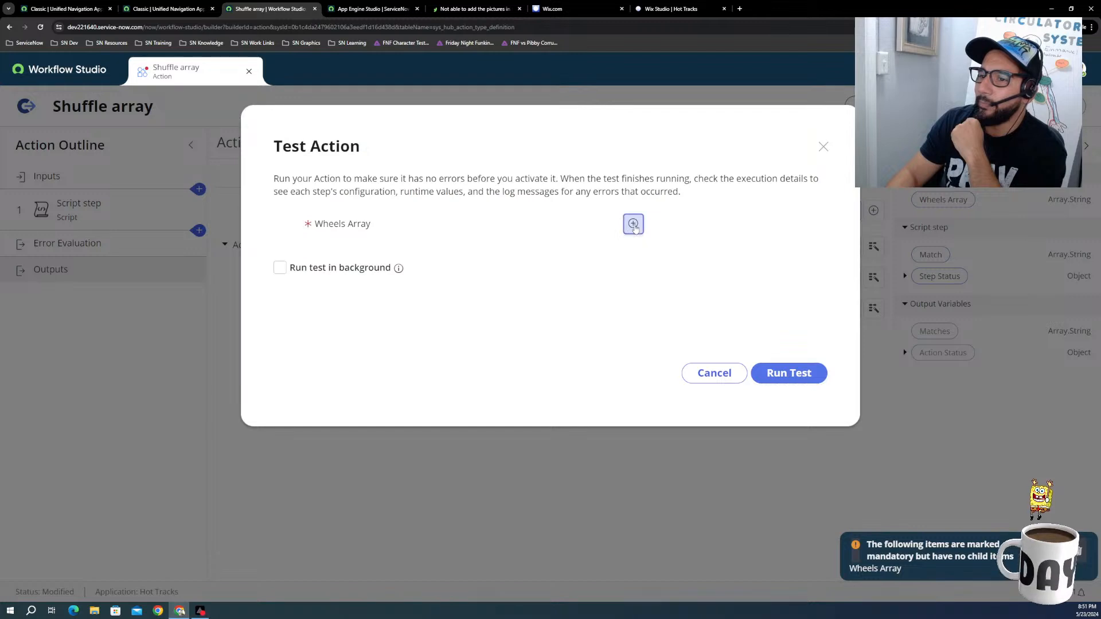
left_click(633, 224)
left_click(518, 251)
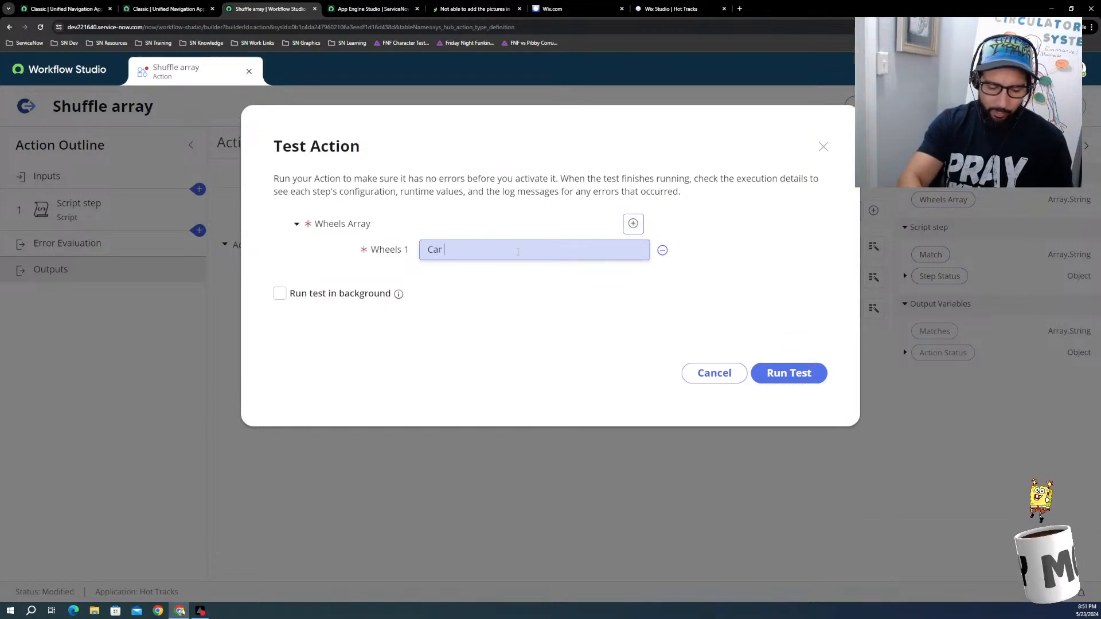
left_click(583, 267)
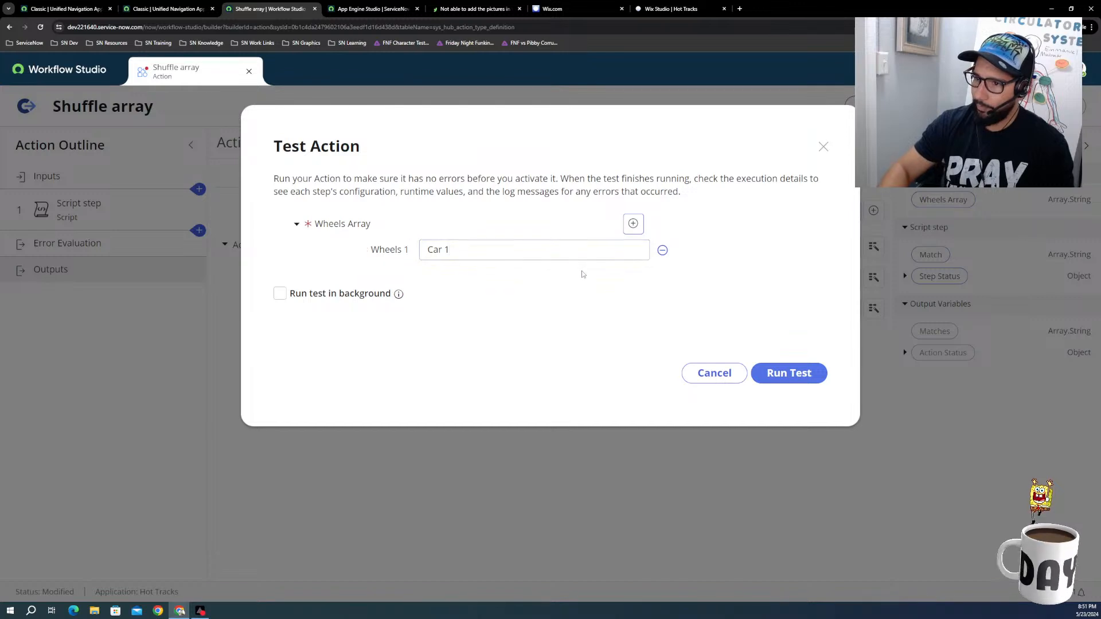
left_click(634, 223)
left_click(467, 271)
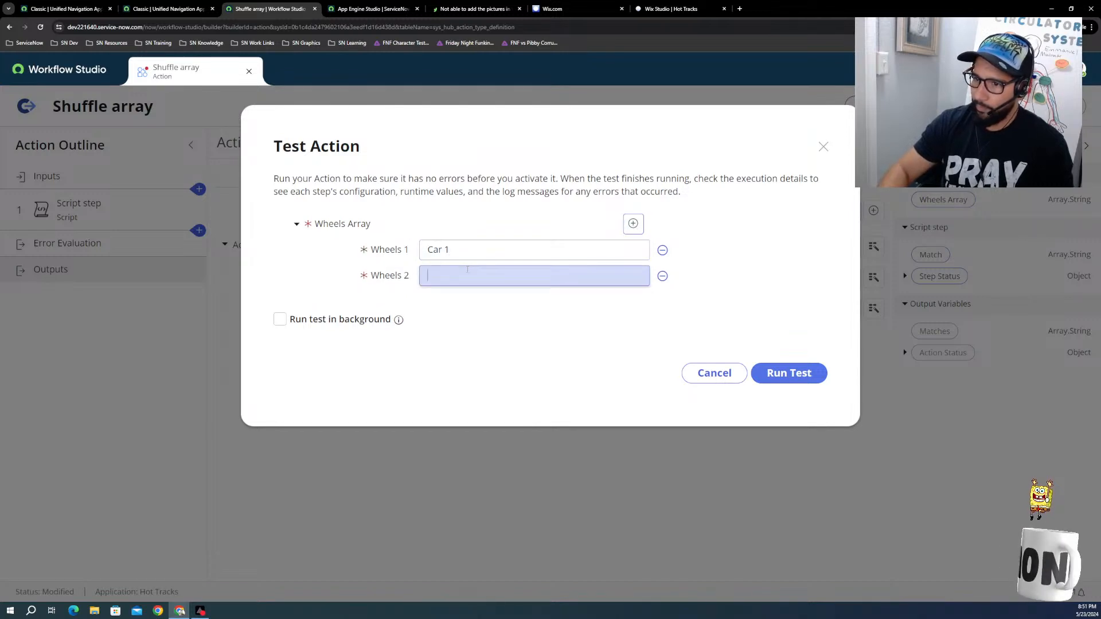
type("Car 2")
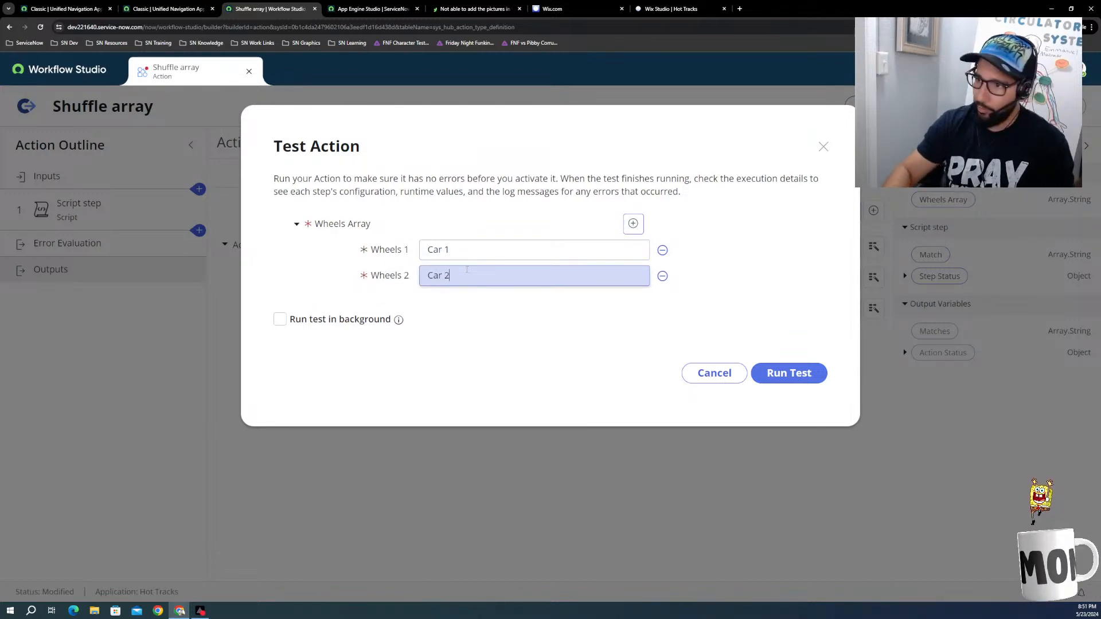
Step: Add car 3 and car 4 to the test's Wheels Array, run the test and open its execution details
left_click(633, 224)
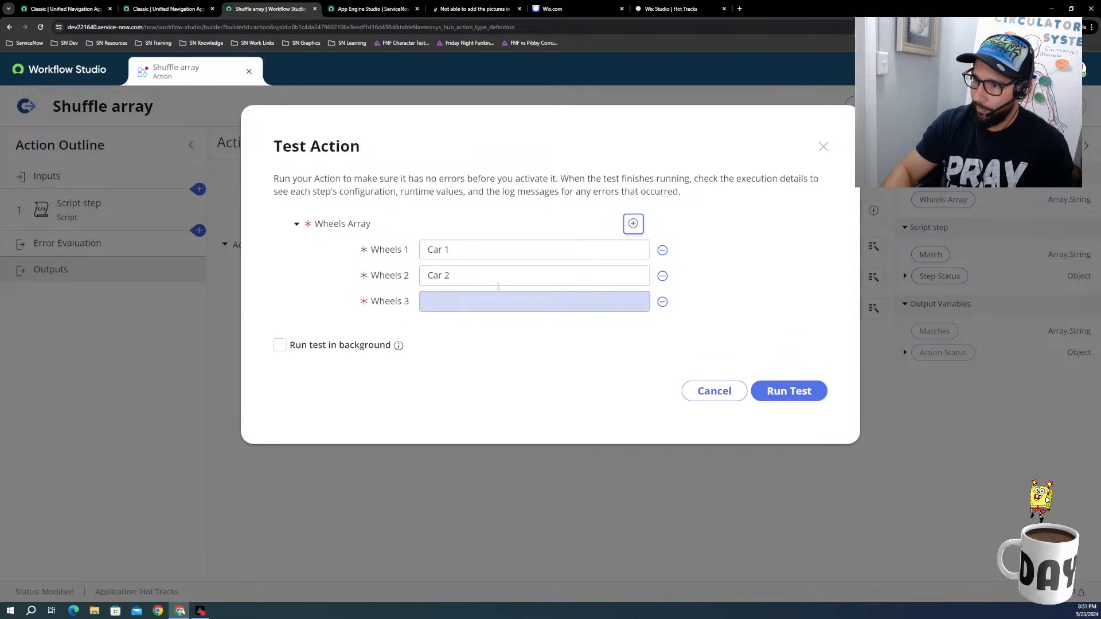
left_click(440, 302)
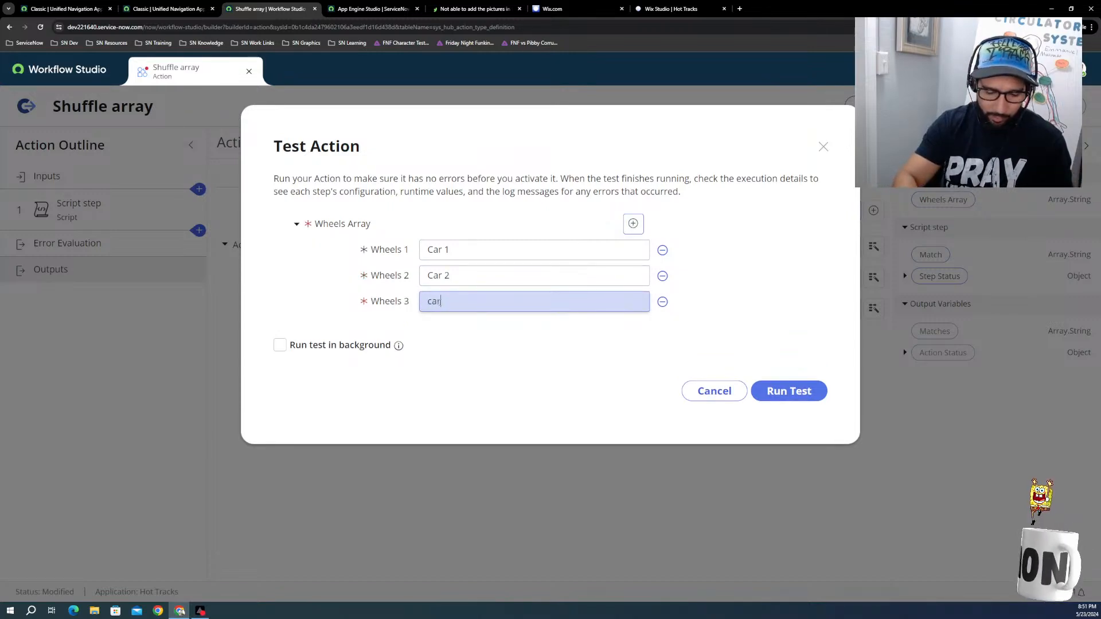
type("car 3")
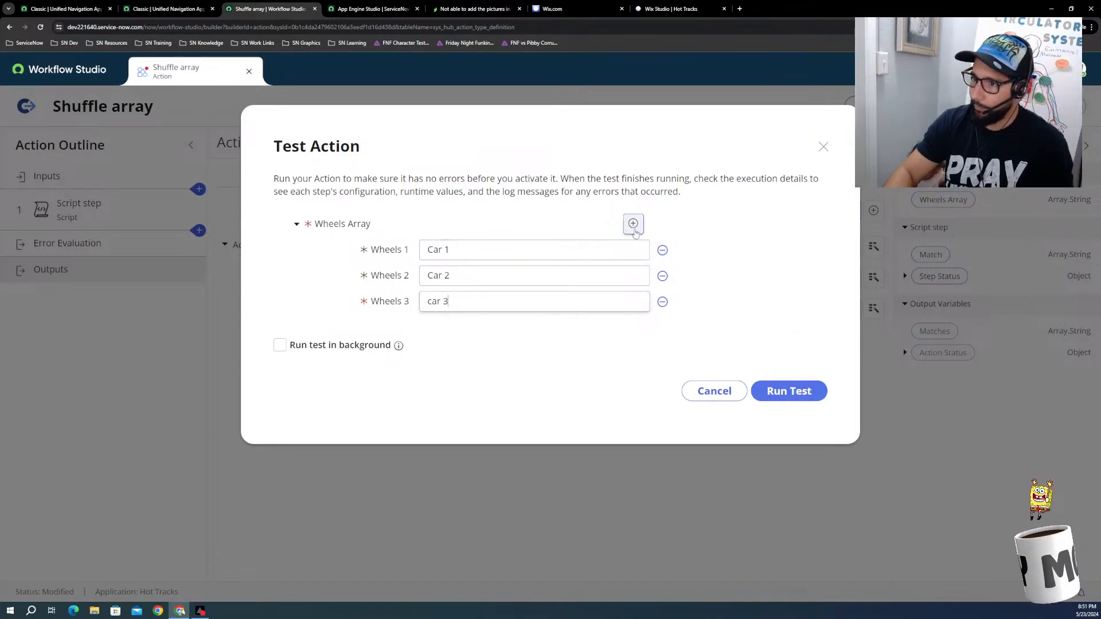
left_click(633, 223)
left_click(453, 328)
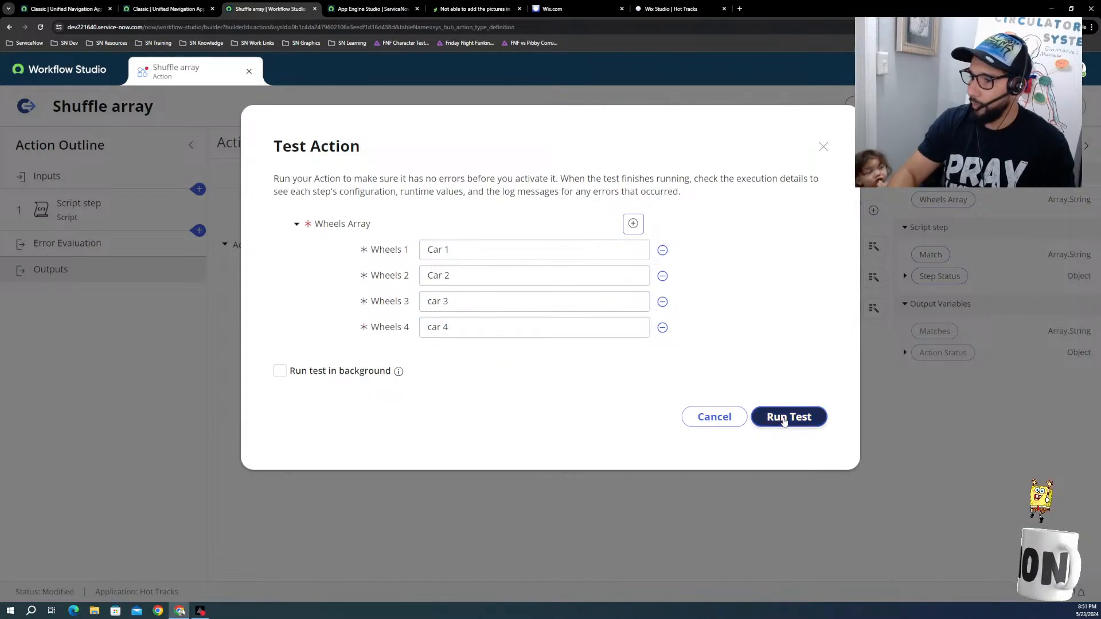
left_click(783, 417)
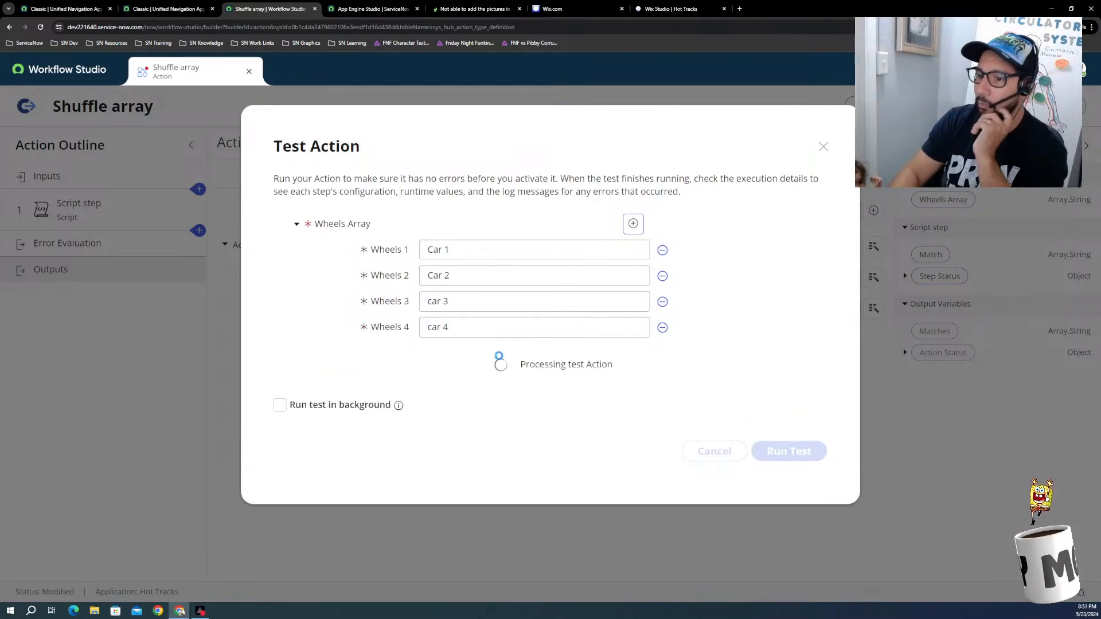
left_click(497, 367)
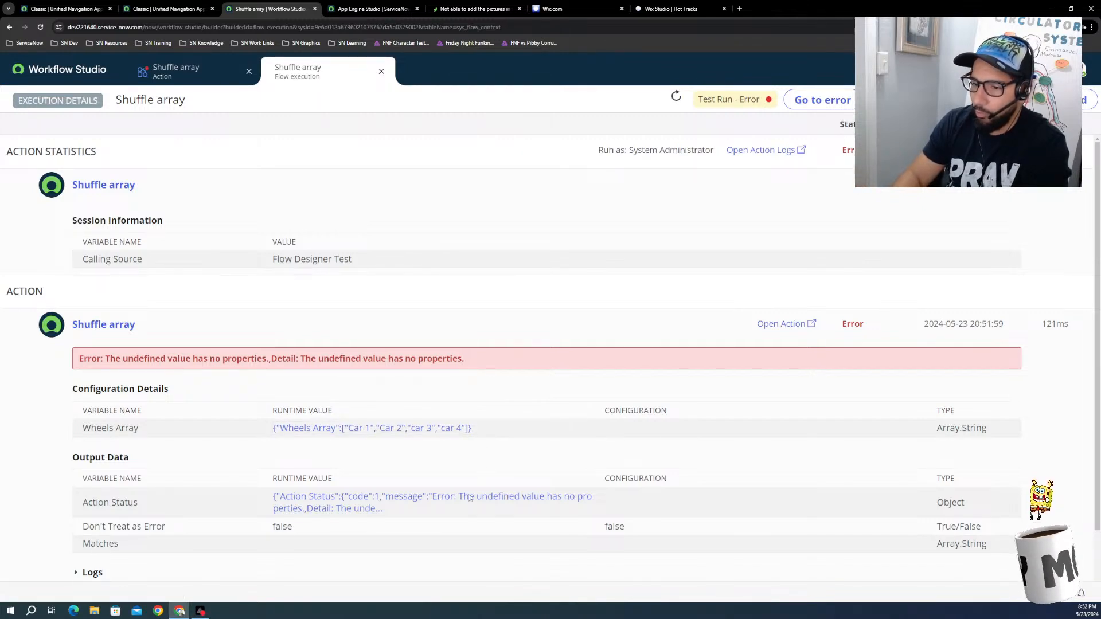
Step: Examine the test execution's logs, the Script step's configuration and output data, and its configured script
scroll(378, 431, "down", 2)
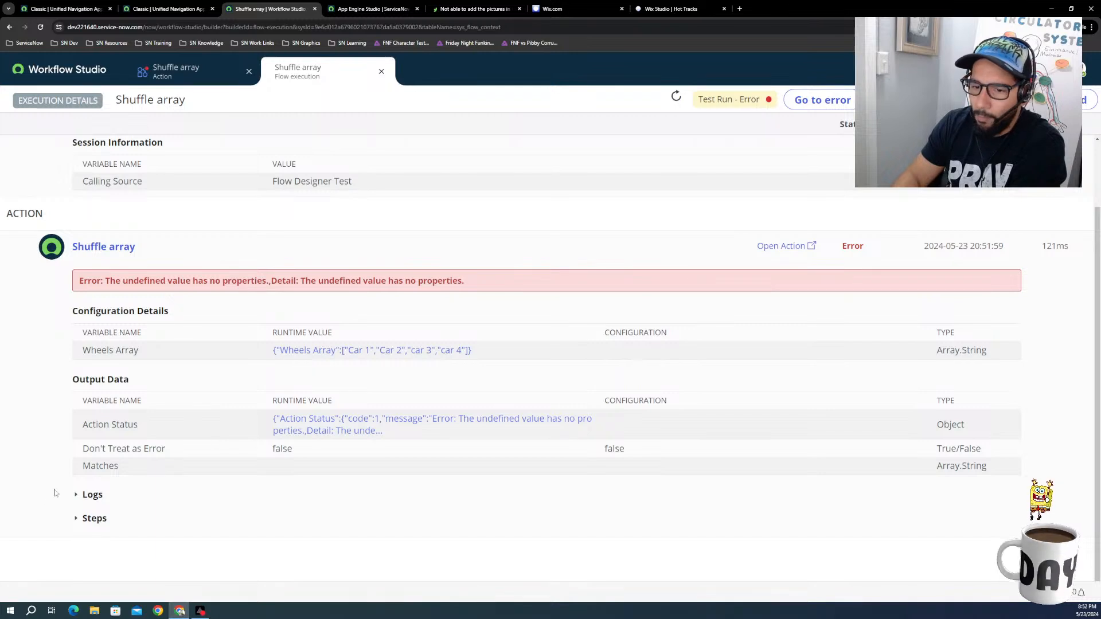
left_click(88, 495)
scroll(467, 464, "down", 2)
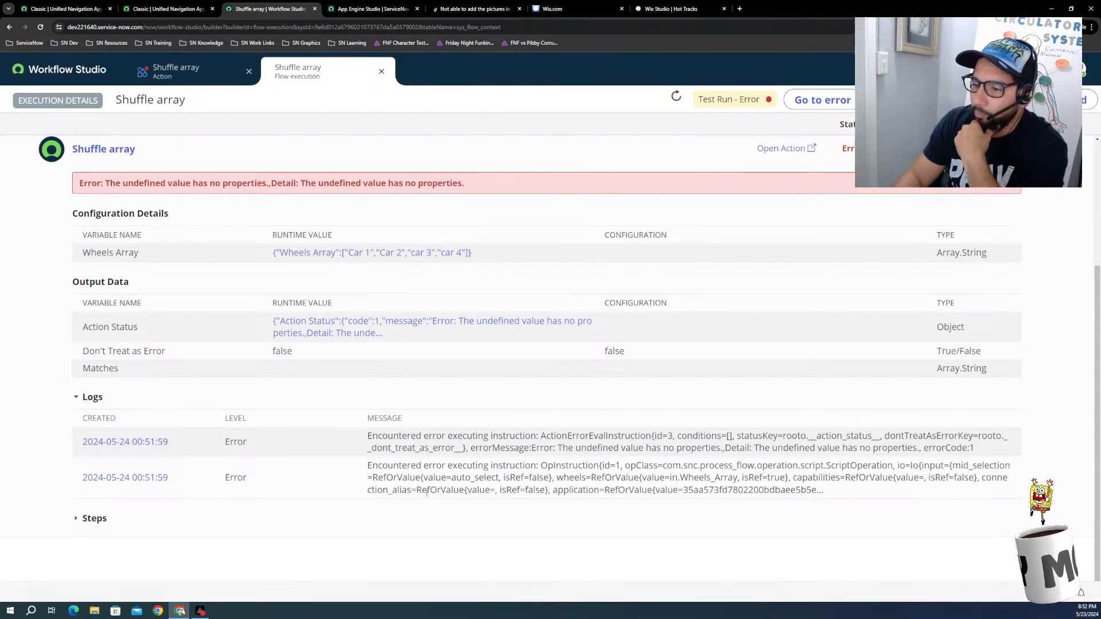
left_click(86, 518)
scroll(96, 517, "down", 4)
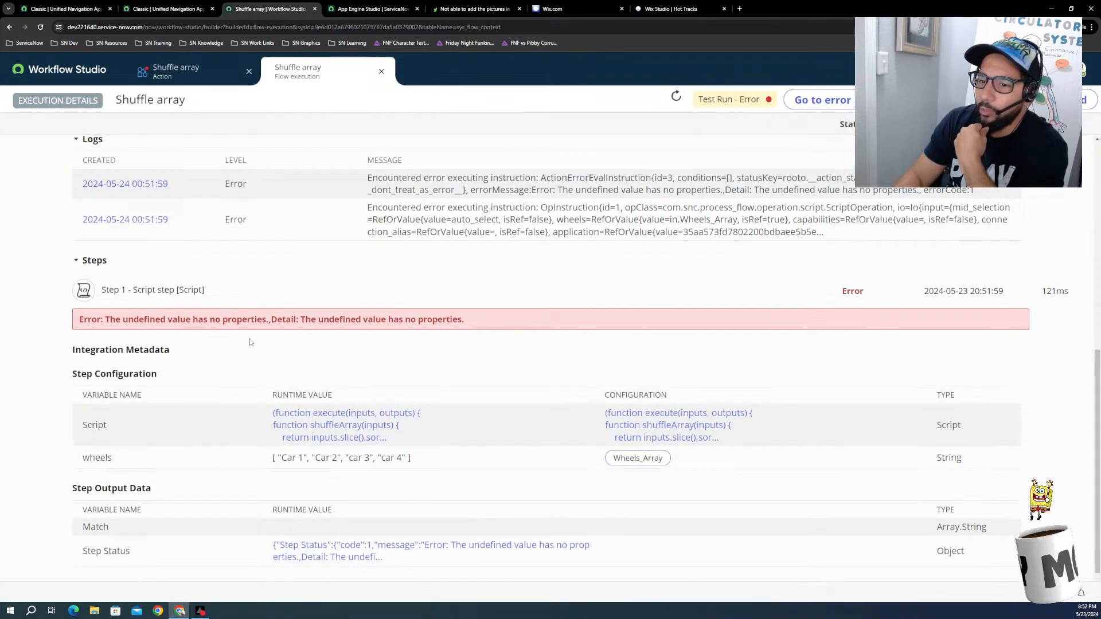
scroll(309, 380, "down", 1)
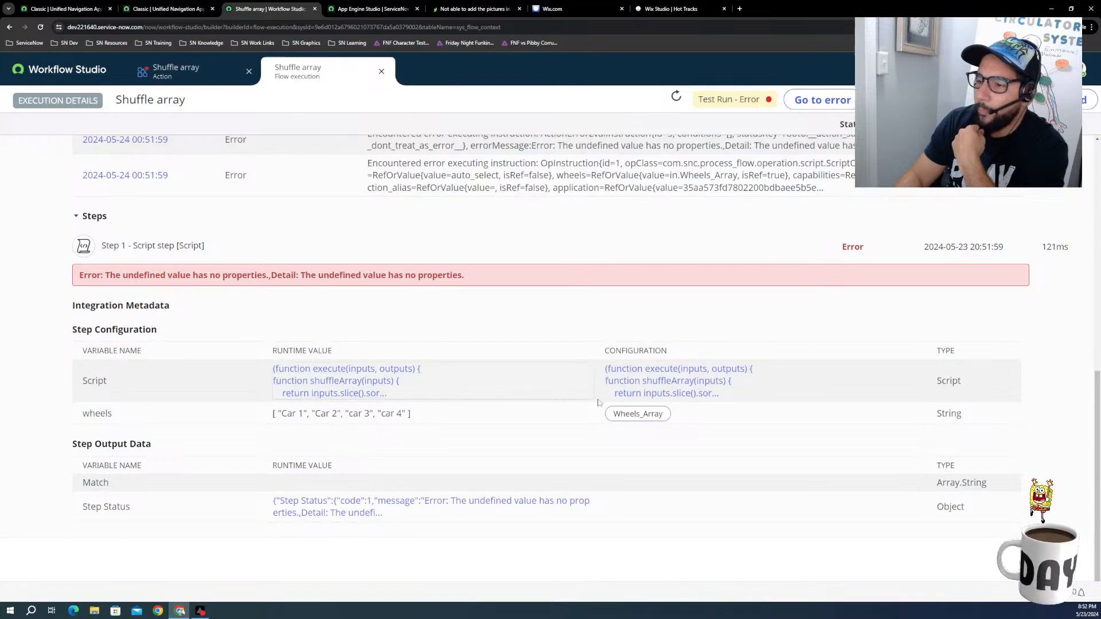
left_click(640, 388)
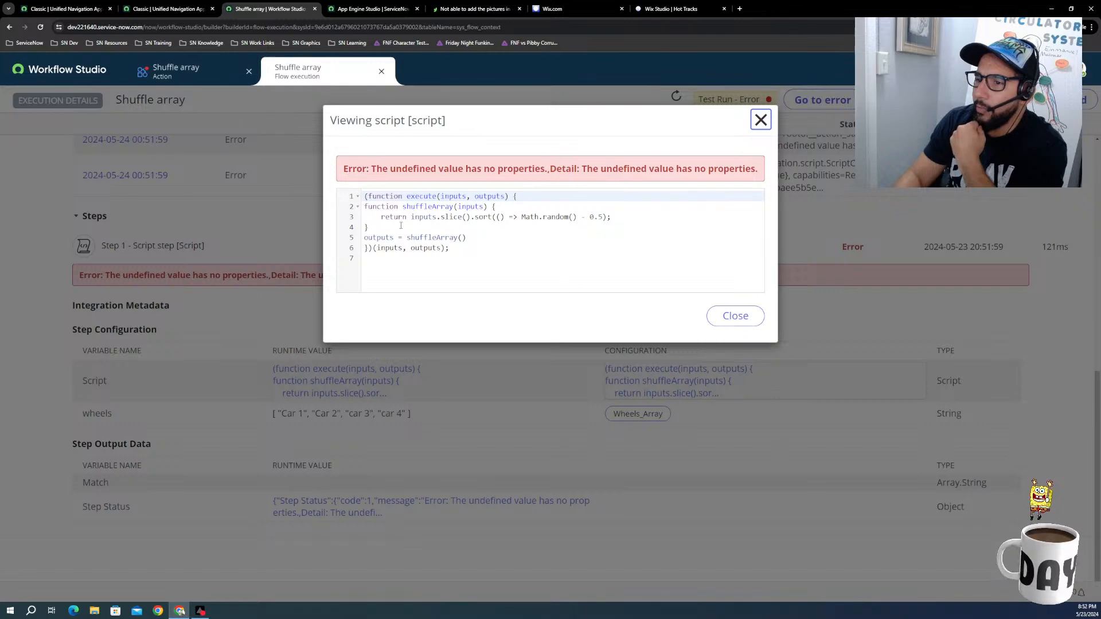
left_click(735, 316)
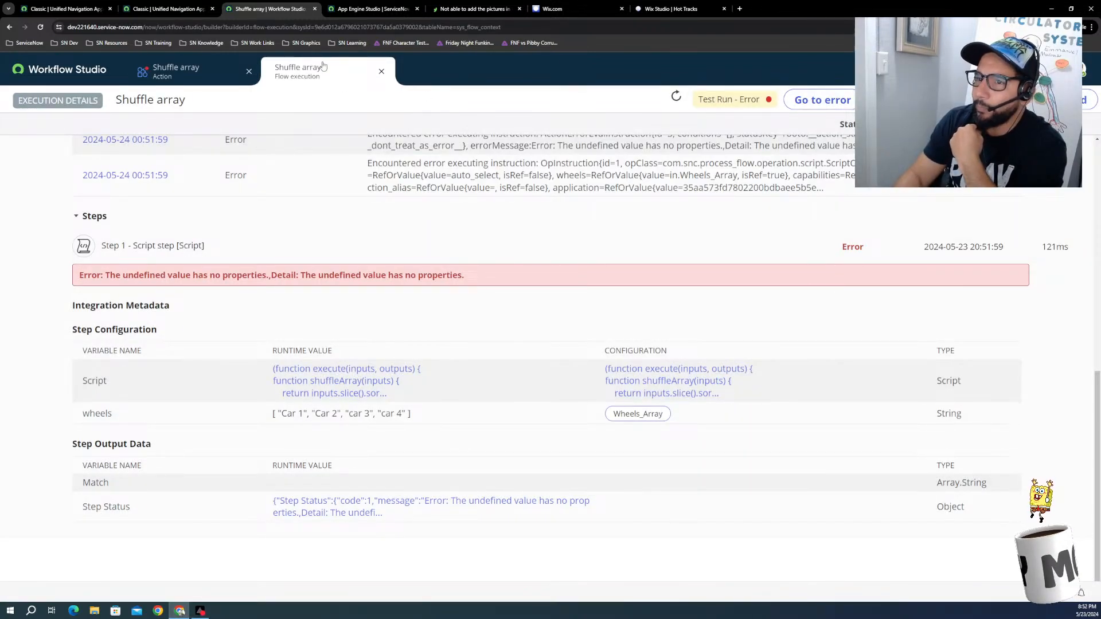
Step: Return to the Shuffle array action, close its test dialog and show the Script step's script
left_click(189, 71)
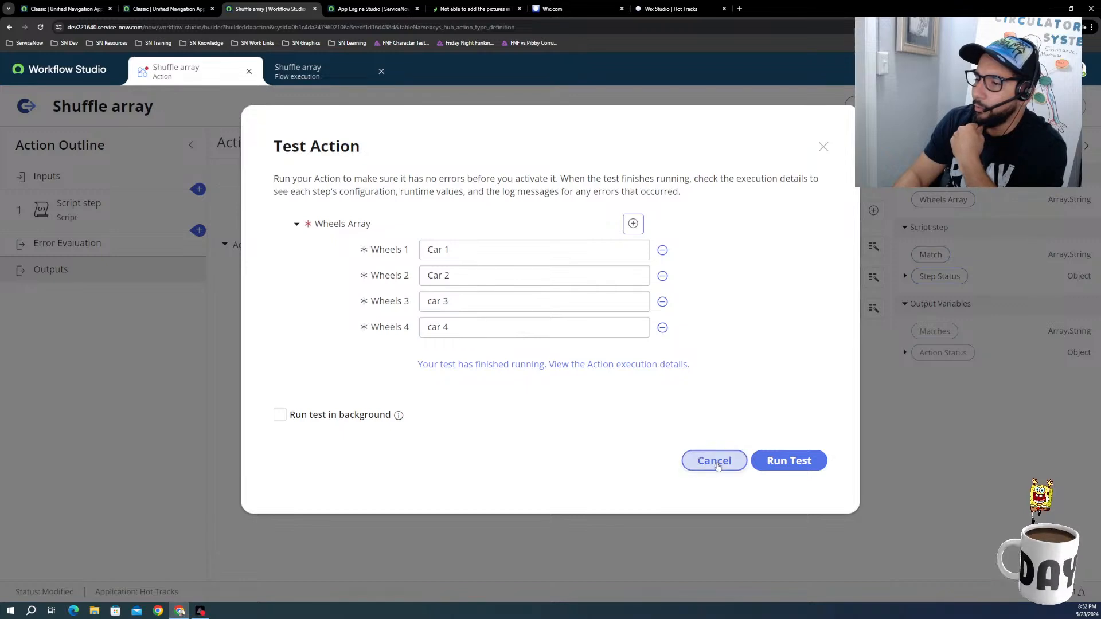
left_click(714, 462)
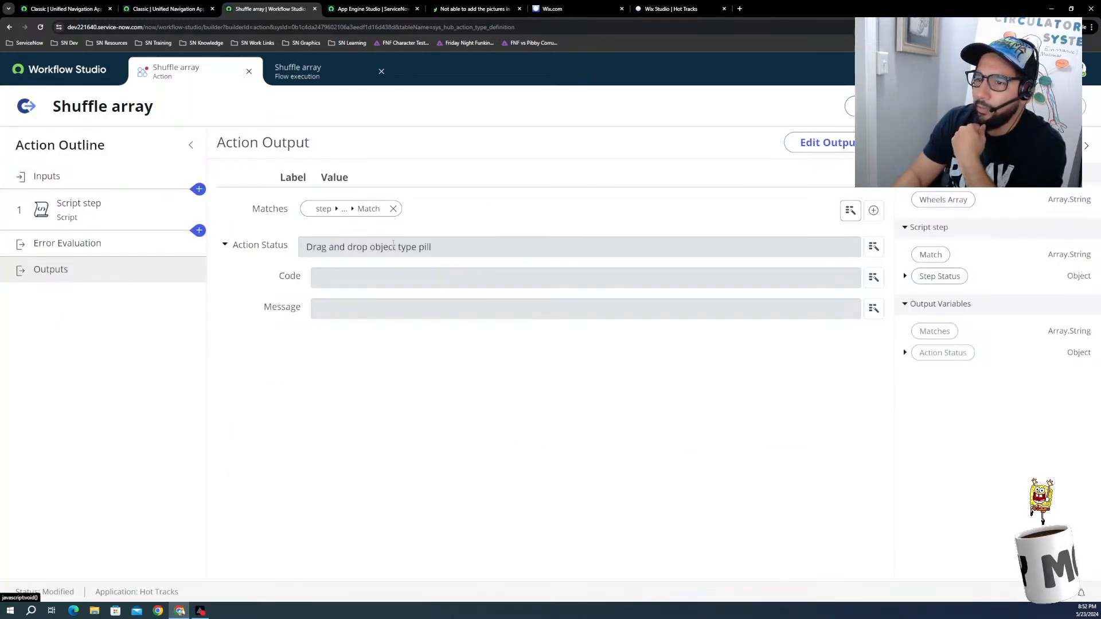
scroll(396, 264, "down", 2)
scroll(350, 320, "up", 2)
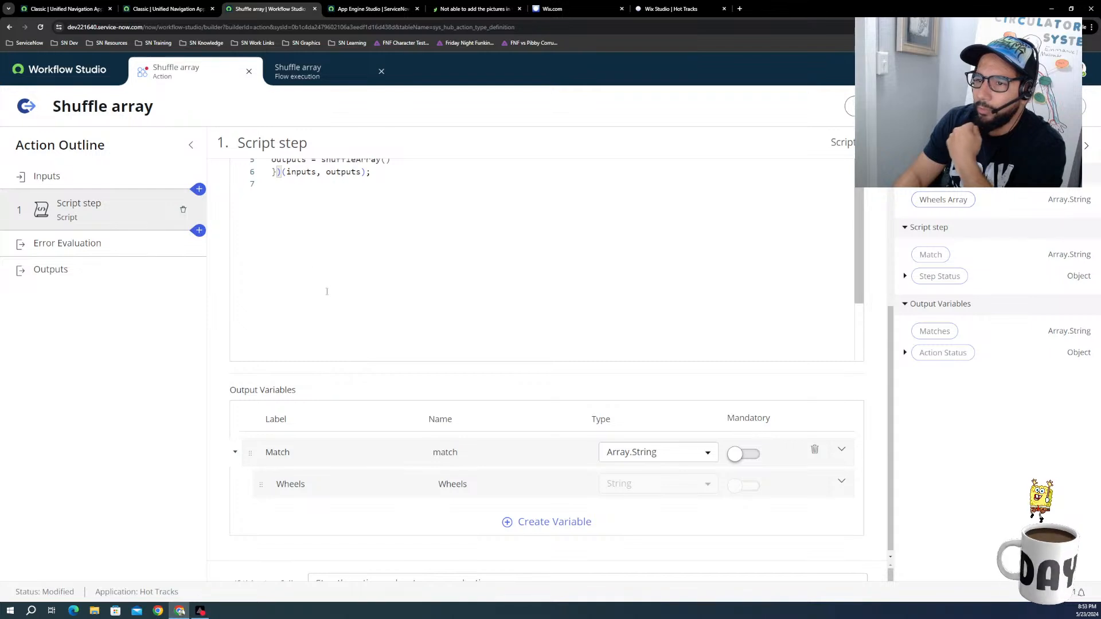
scroll(384, 287, "down", 2)
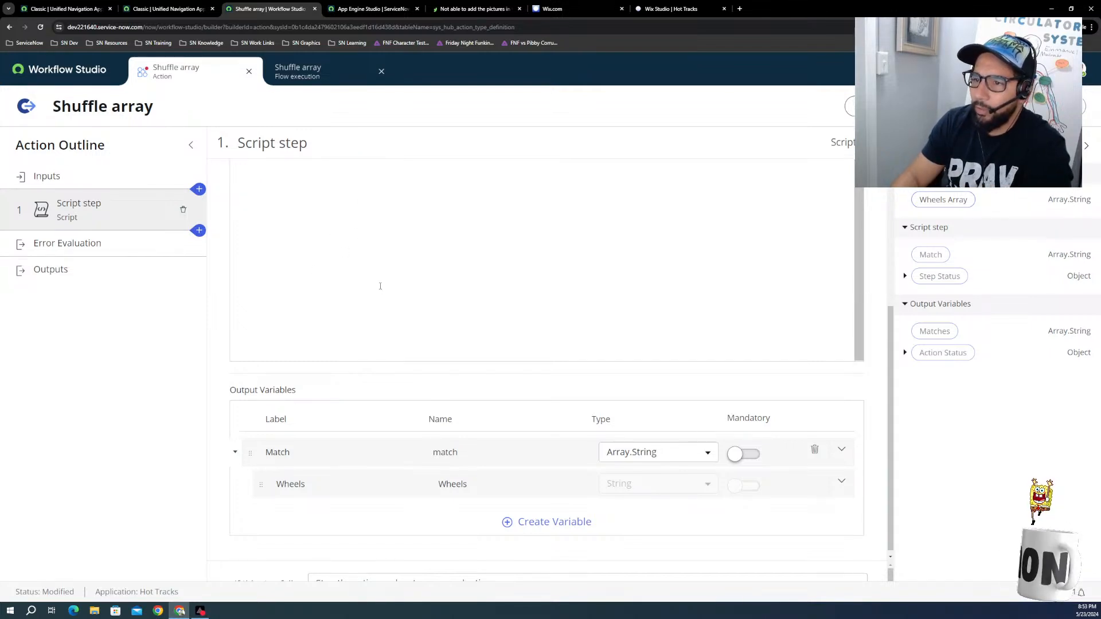
scroll(379, 285, "up", 2)
scroll(881, 321, "up", 4)
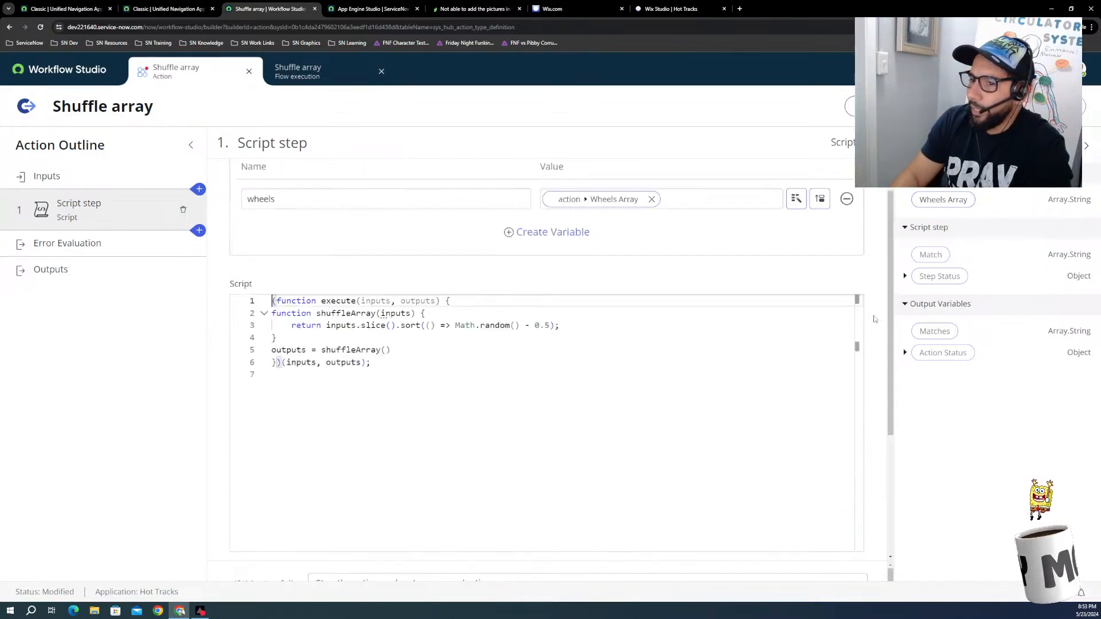
scroll(572, 353, "up", 1)
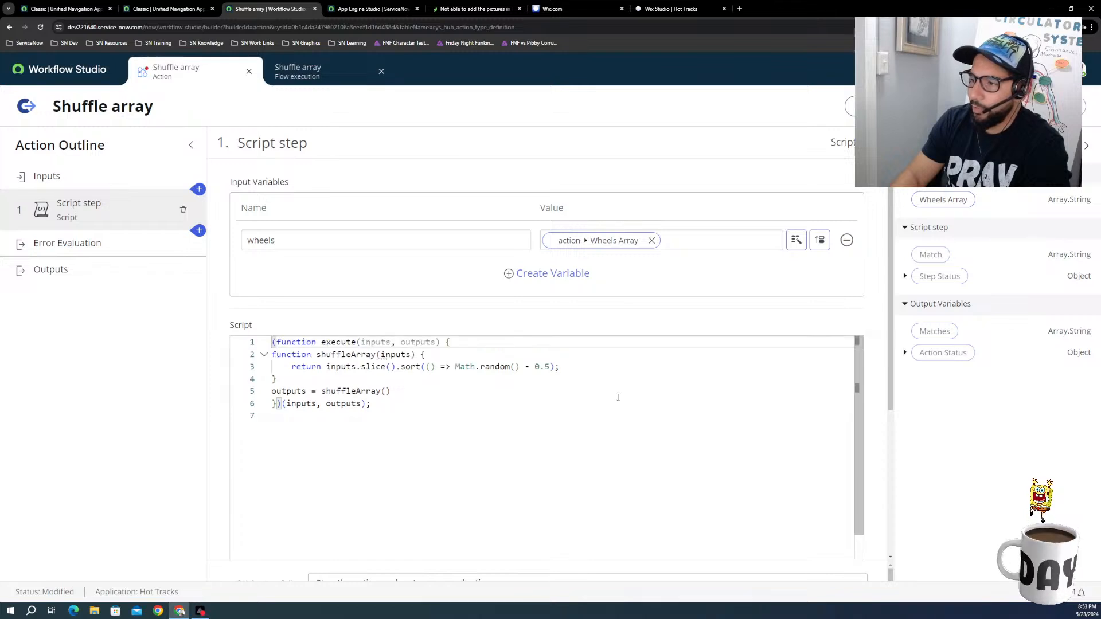
Step: Strip the shuffleArray(inputs) function wrapper and the return keyword from the script, keeping only the inputs.slice().sort() statement
left_click(390, 367)
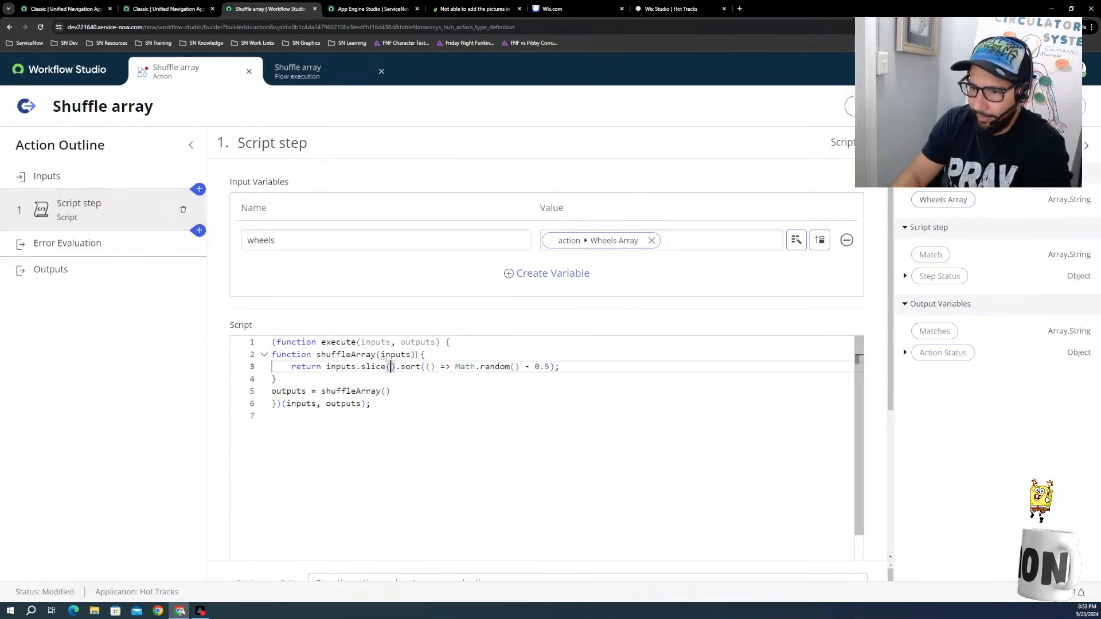
left_click(429, 355)
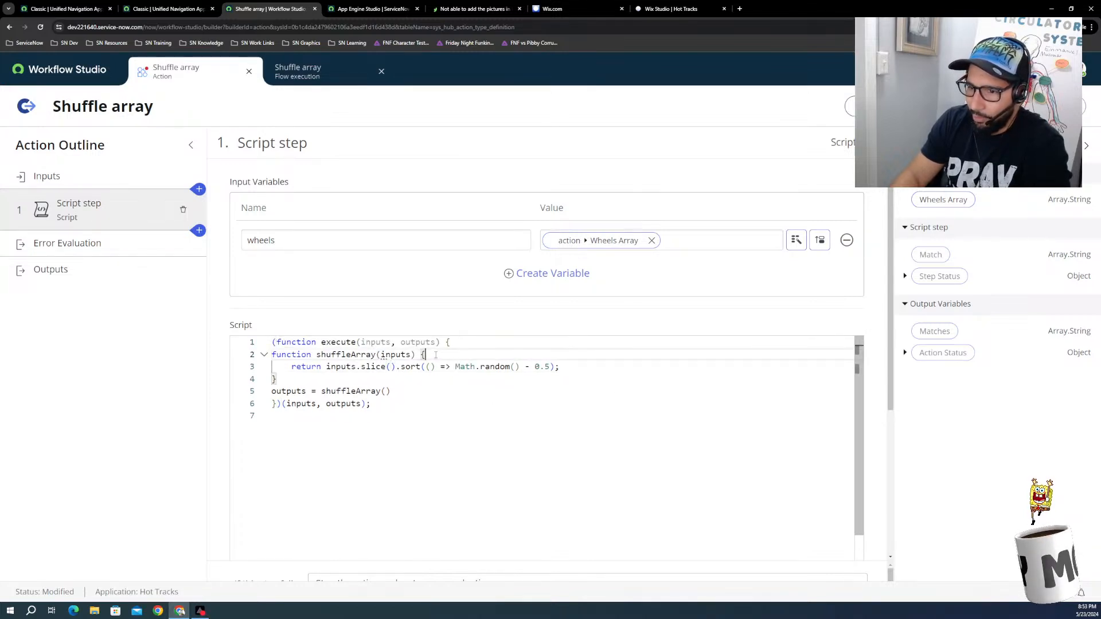
left_click_drag(427, 355, 267, 355)
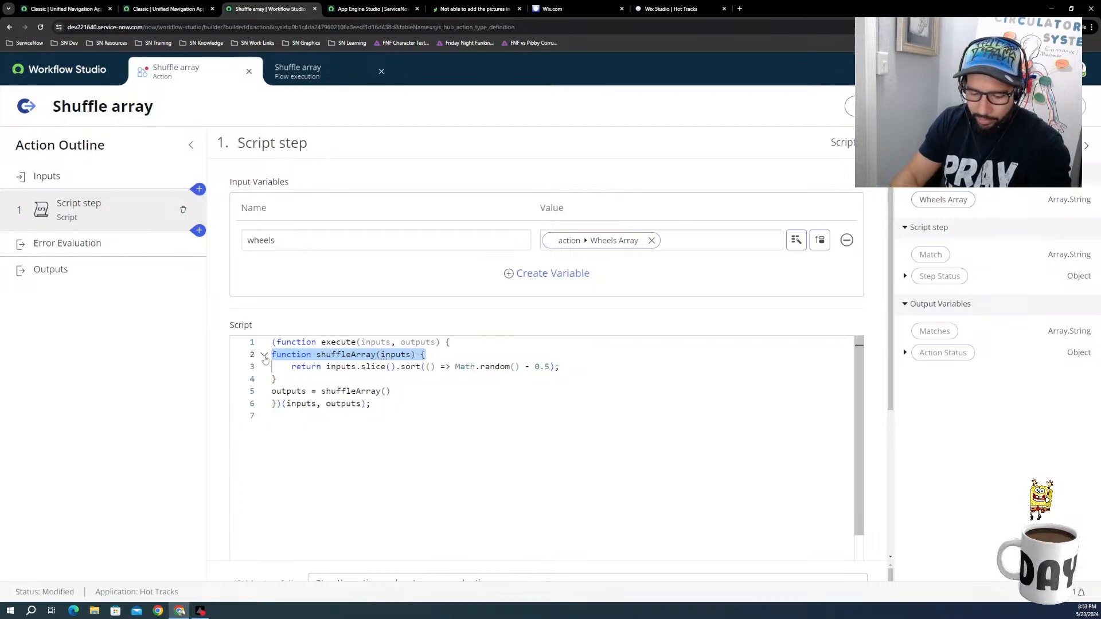
key("BackSpace")
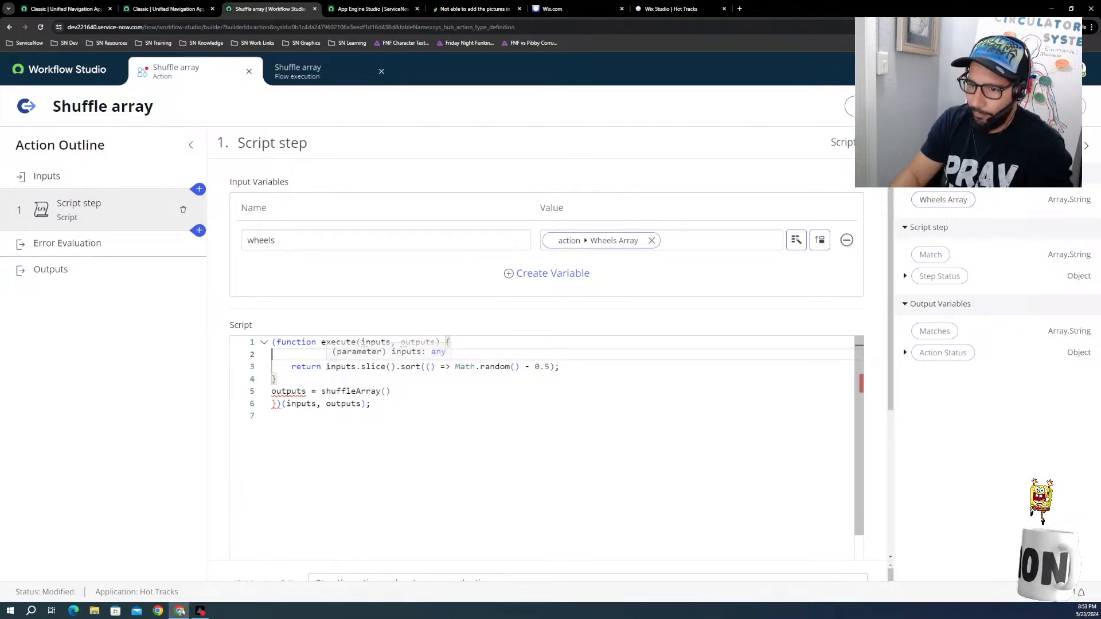
left_click(327, 367)
left_click_drag(327, 367, 290, 367)
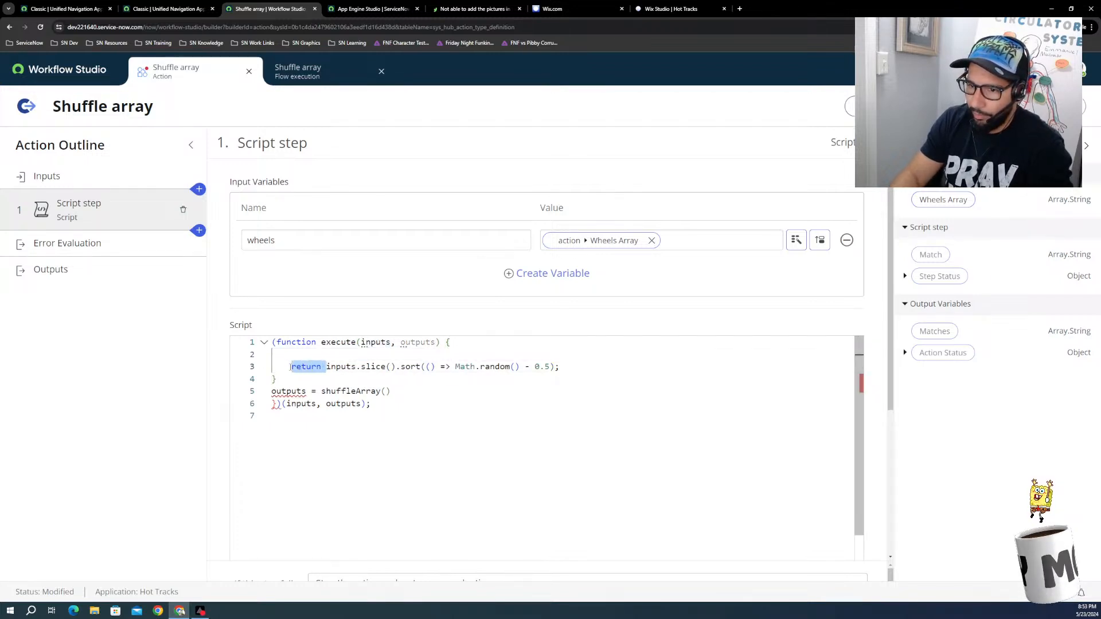
key("BackSpace")
left_click(291, 380)
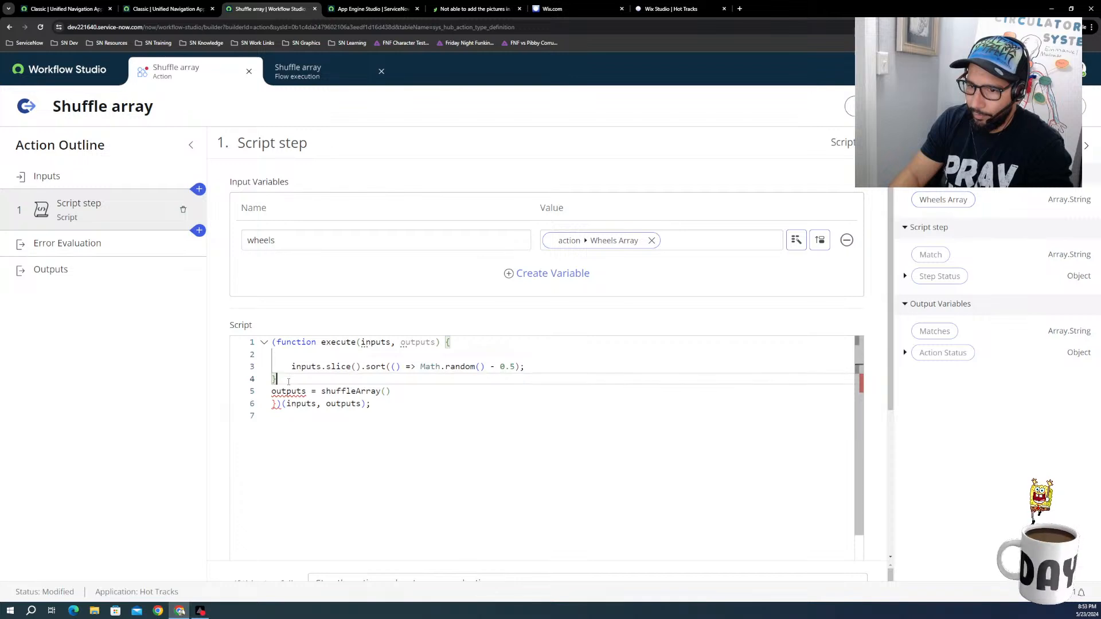
key("BackSpace")
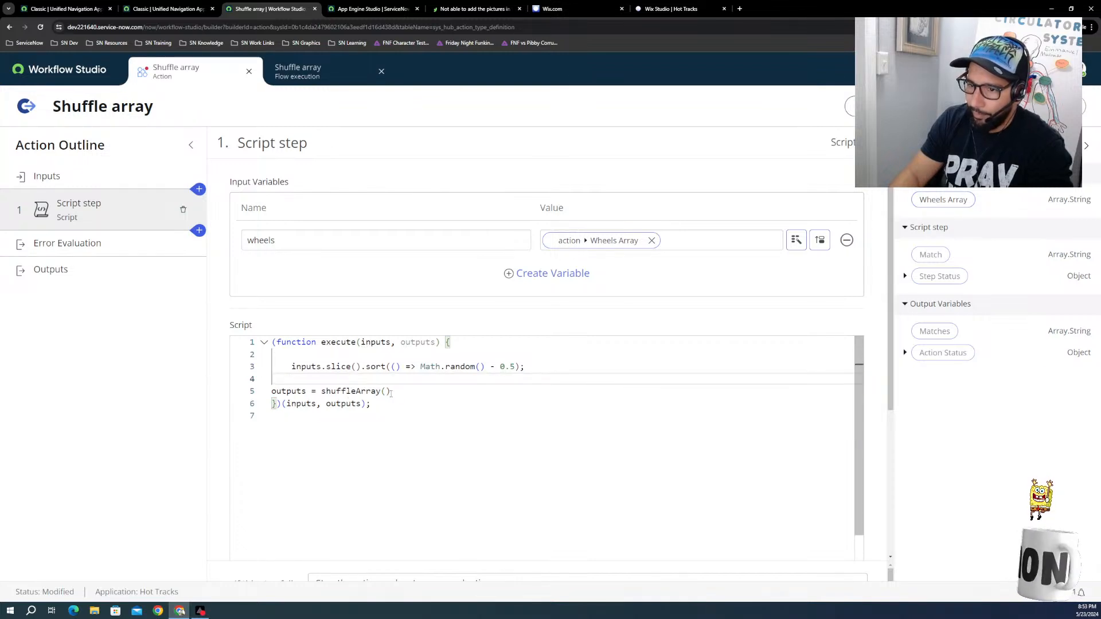
Step: Delete the outputs = shuffleArray() assignment from the script
left_click_drag(391, 393, 271, 392)
key("BackSpace")
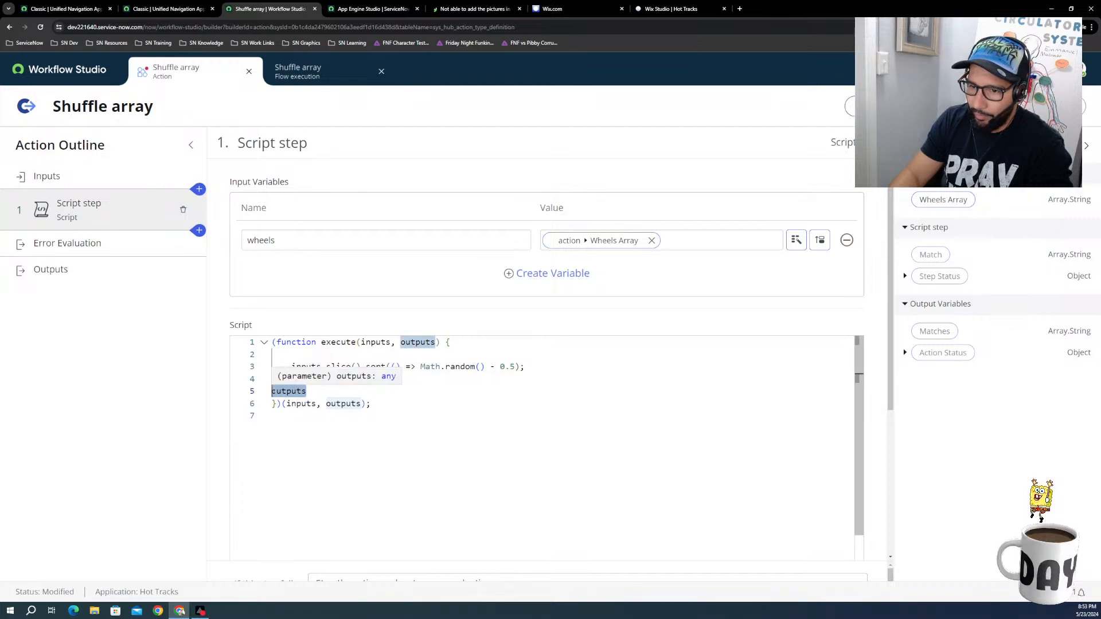
key("BackSpace")
Step: Assign the inputs.slice().sort() expression to a new variable by putting "var matches =" in front of it
left_click(291, 368)
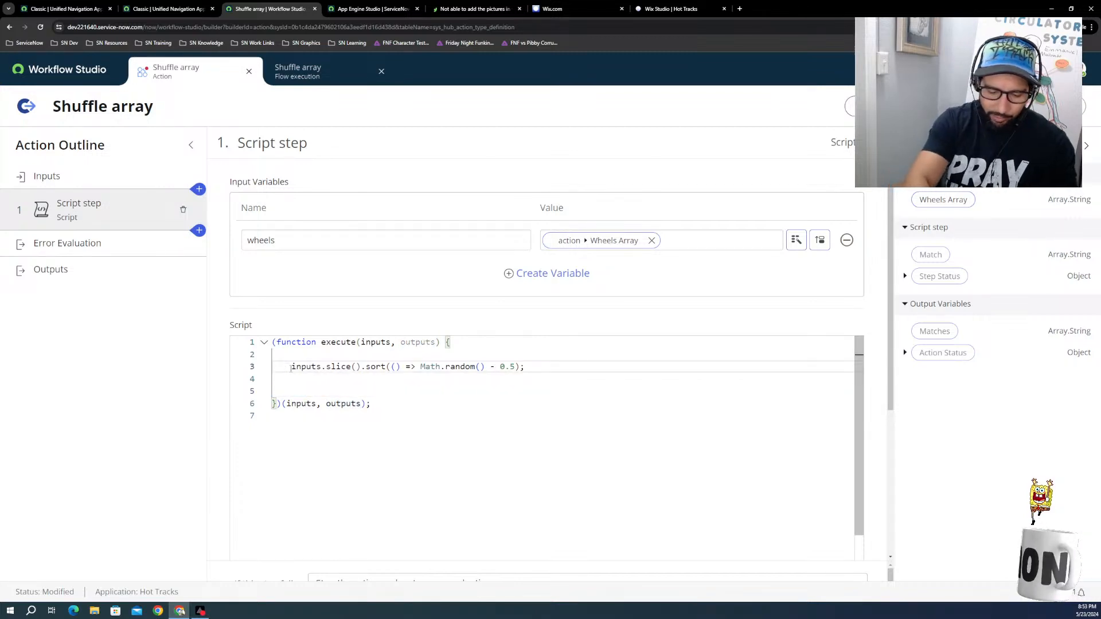
type("ou")
key("BackSpace")
key("BackSpace")
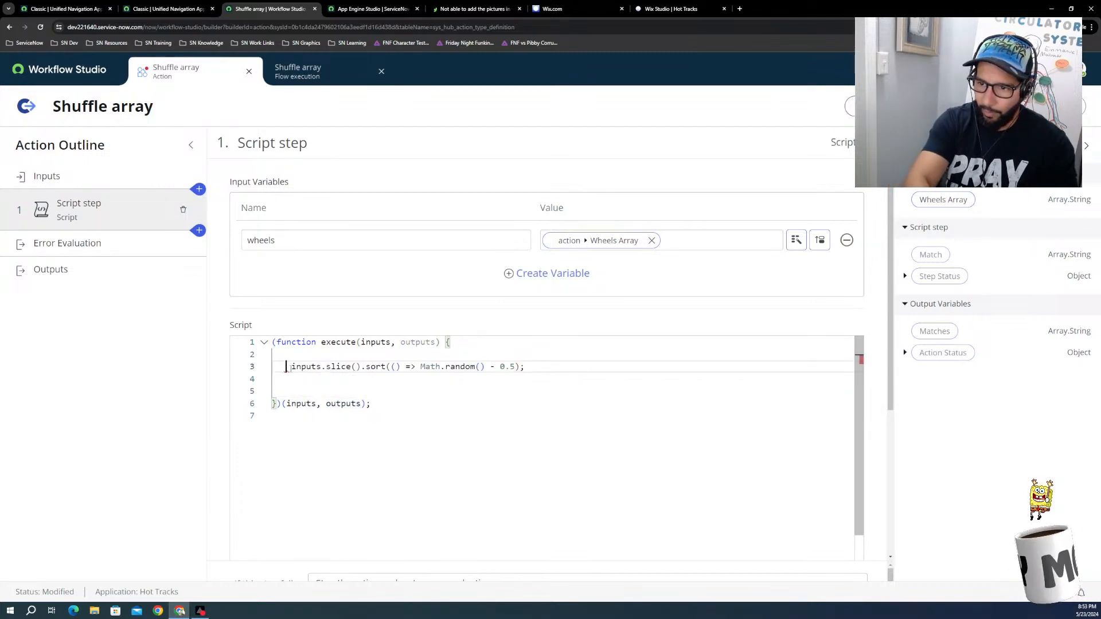
type("var")
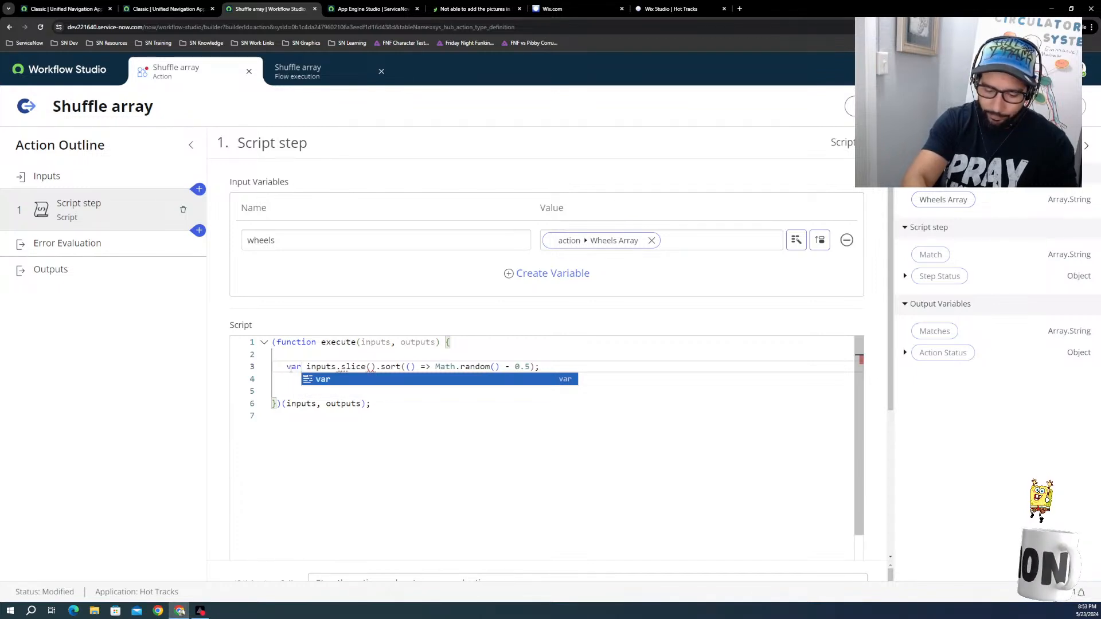
type(" mat")
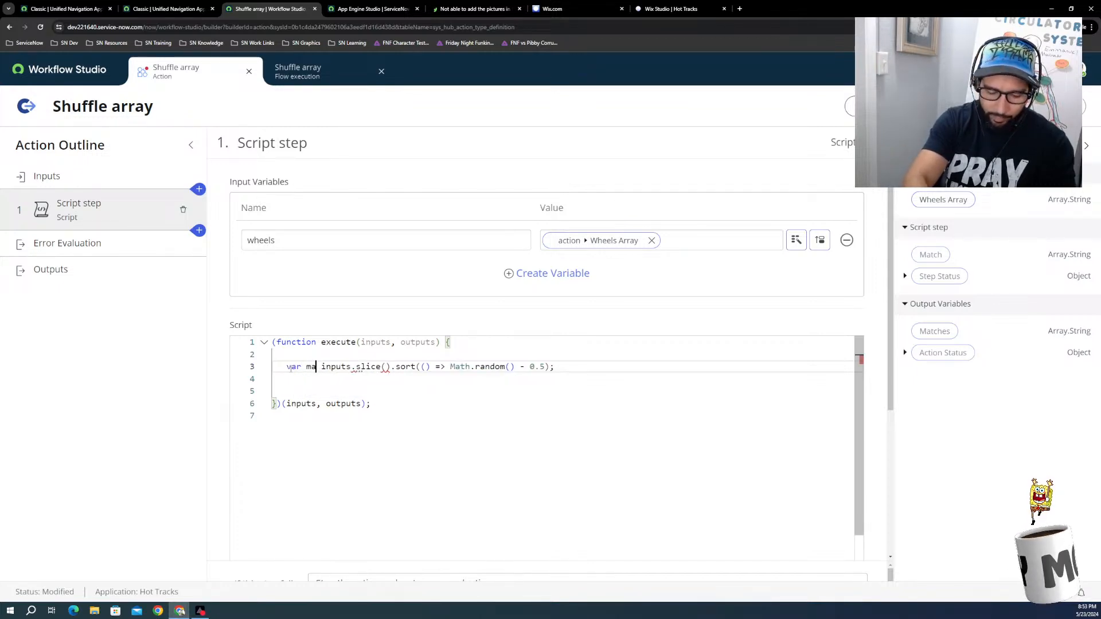
type("ches")
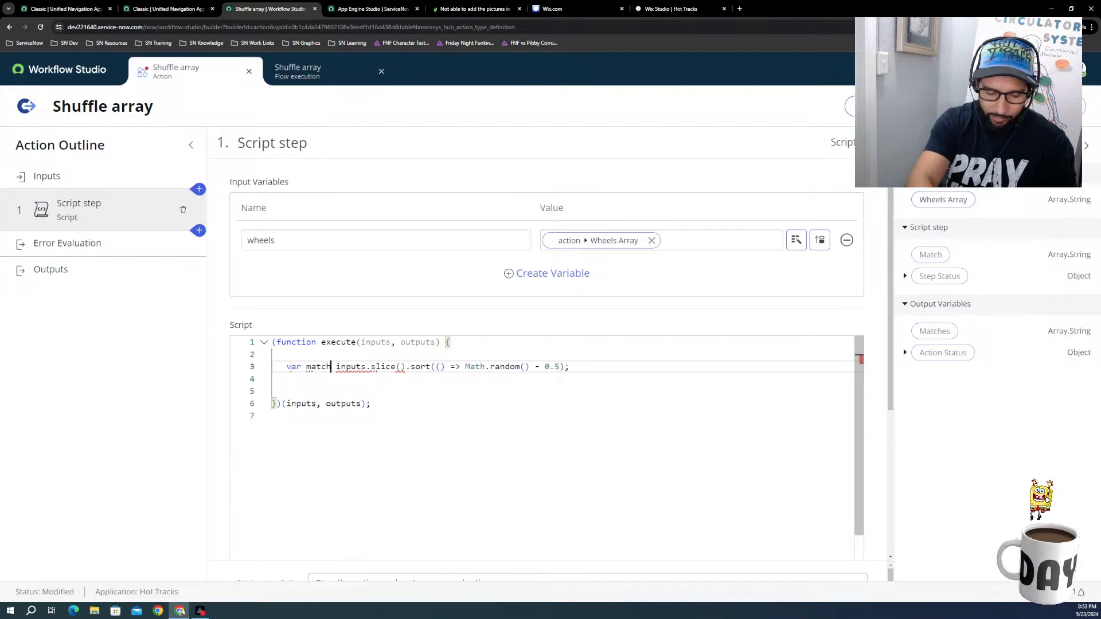
type(" =")
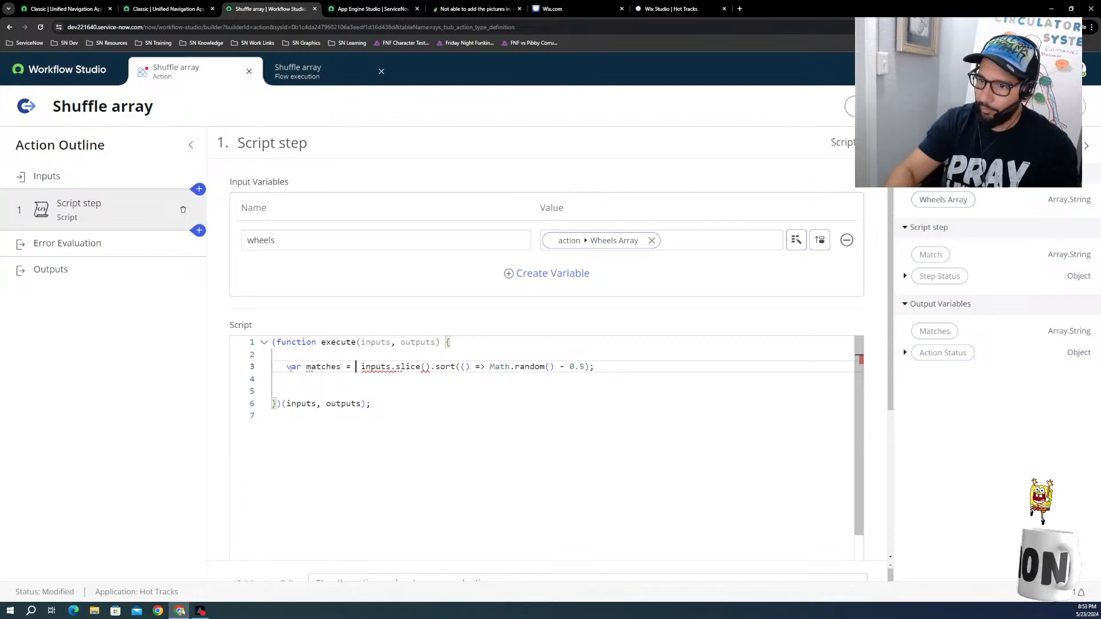
Step: Add the line "outputs = matches" below the matches variable in the script
left_click(302, 378)
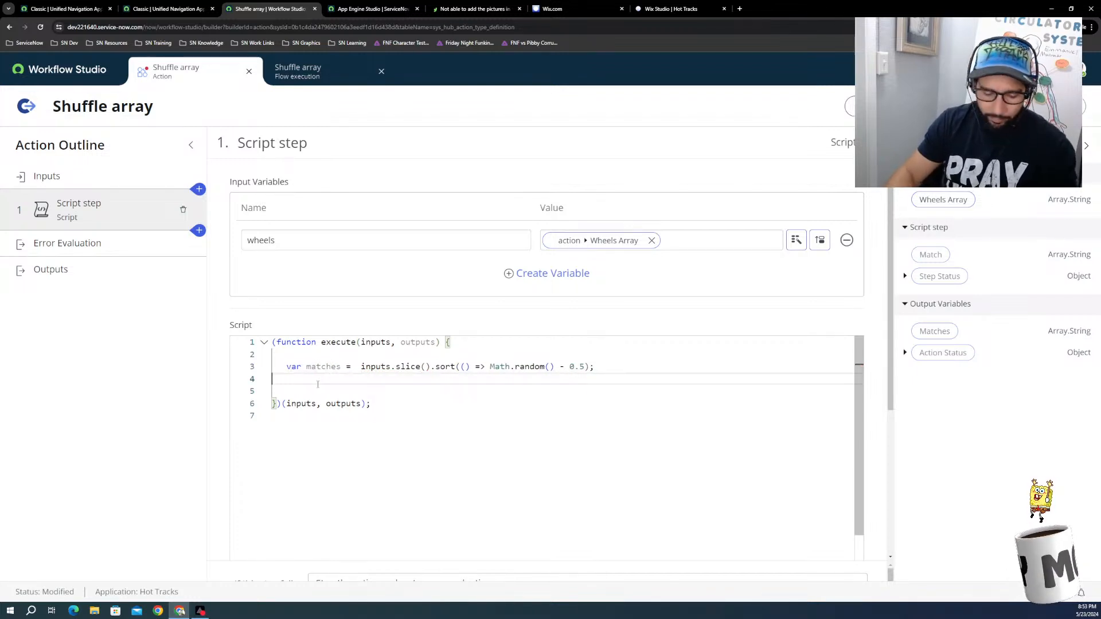
type("out")
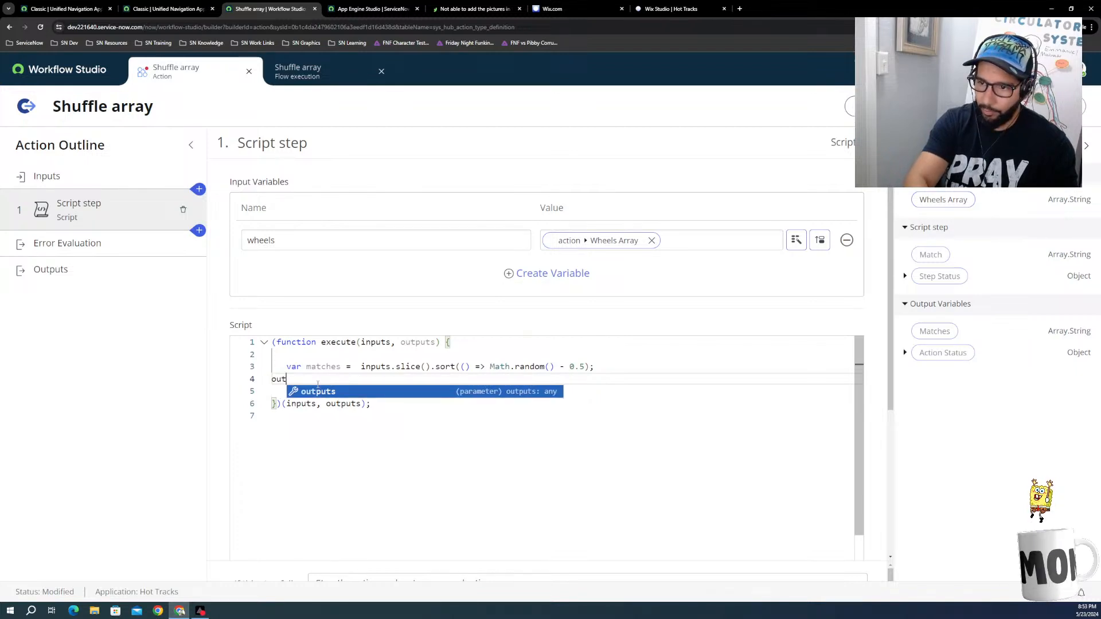
key("Tab")
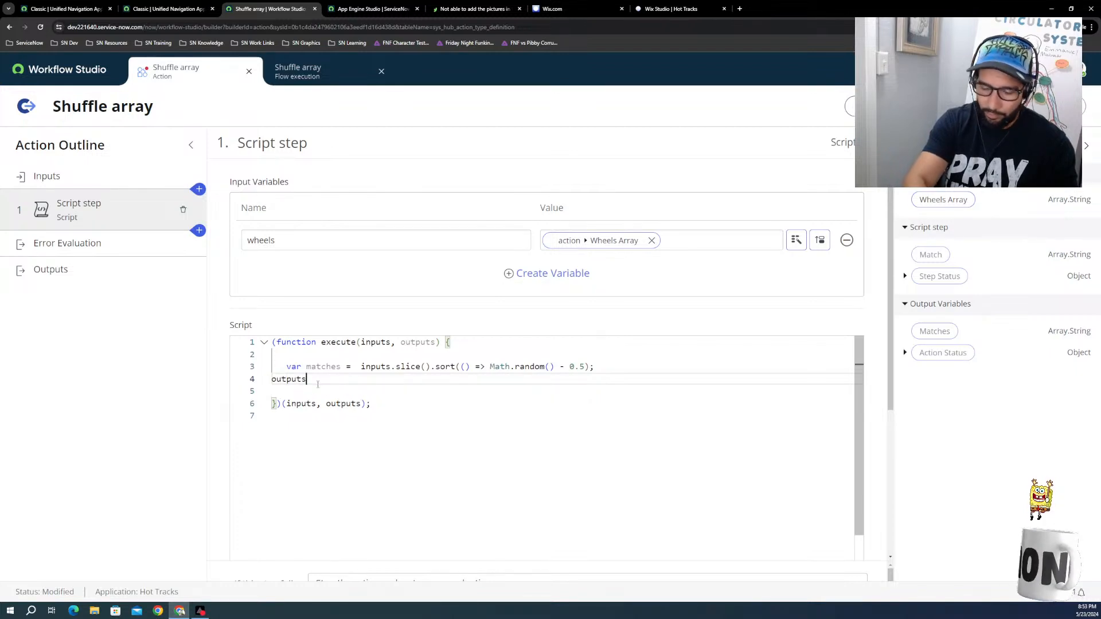
type("= matches")
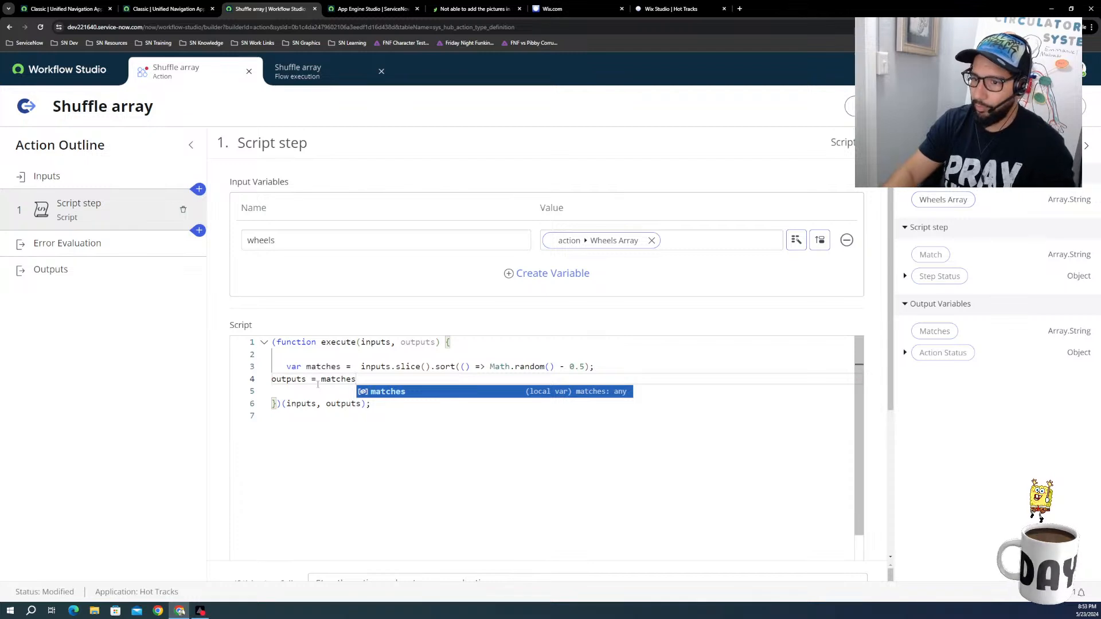
key("Tab")
key("Down")
left_click(435, 408)
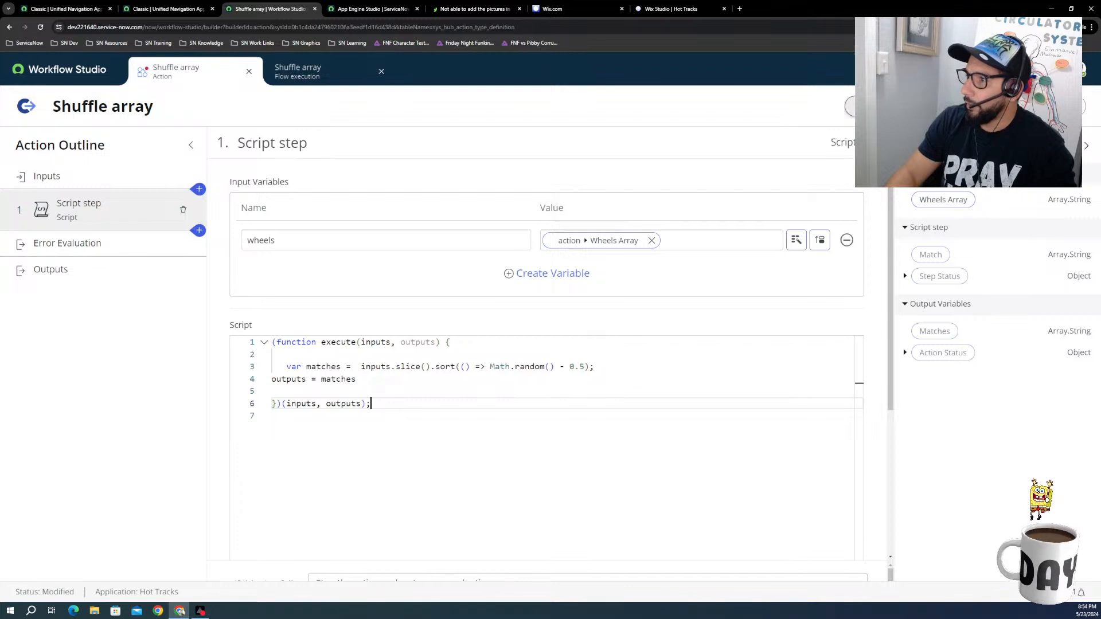
Step: Start a new test of the action and add the Wheels Array entries 1 and 2
left_click(871, 107)
left_click(633, 224)
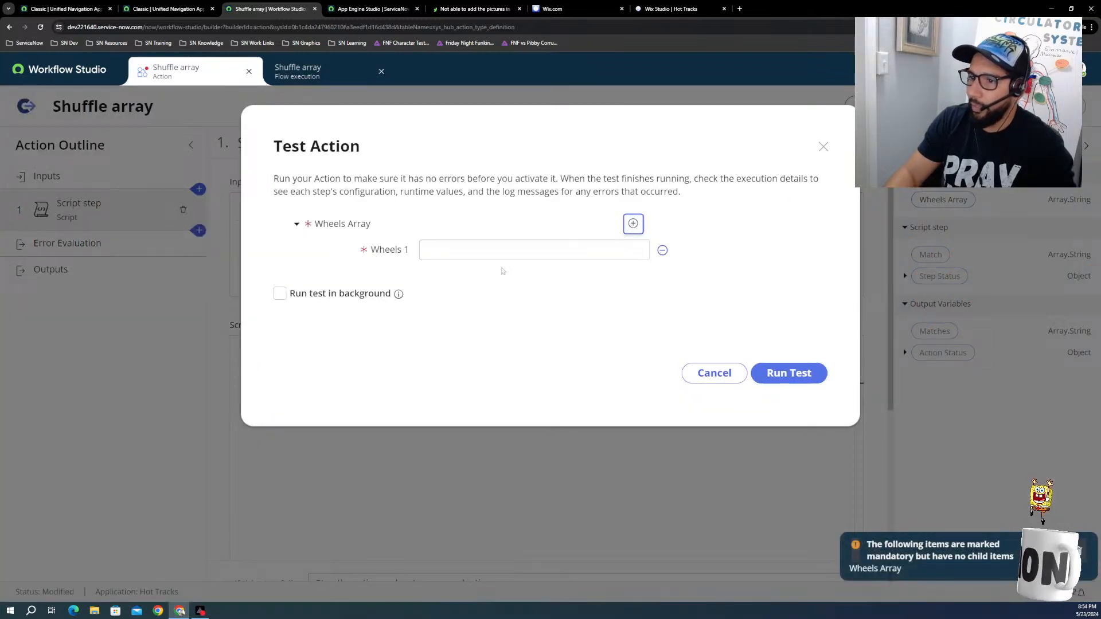
left_click(455, 252)
type("1")
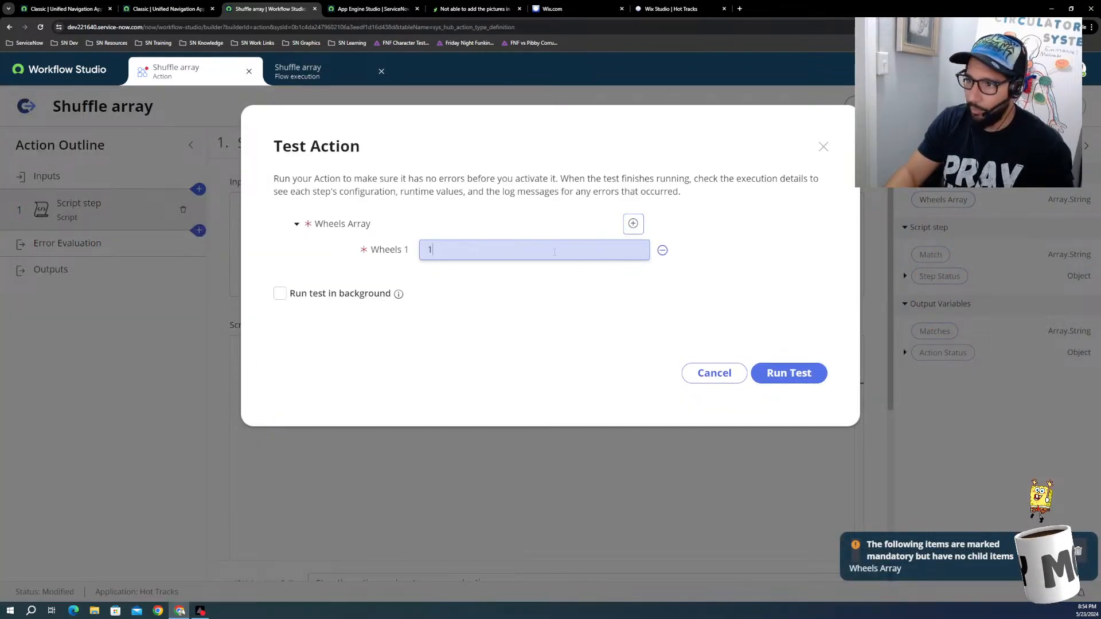
left_click(633, 223)
left_click(491, 279)
type("2")
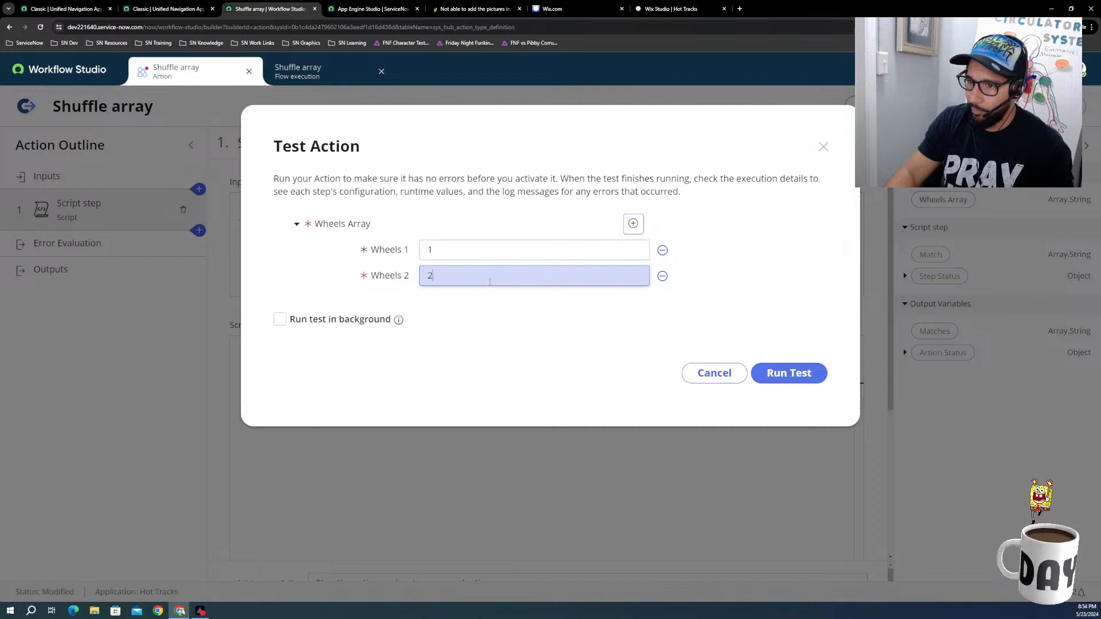
Step: Add 3 and 4 to the test's Wheels Array, run the test and open its execution details
left_click(633, 223)
left_click(495, 298)
type("3")
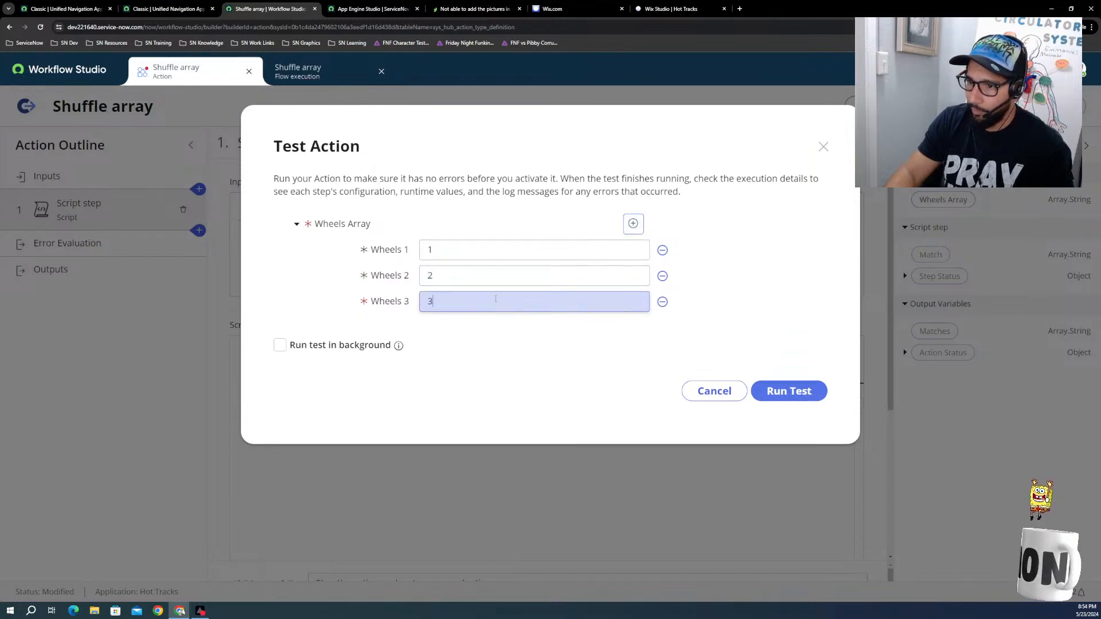
left_click(634, 224)
left_click(469, 325)
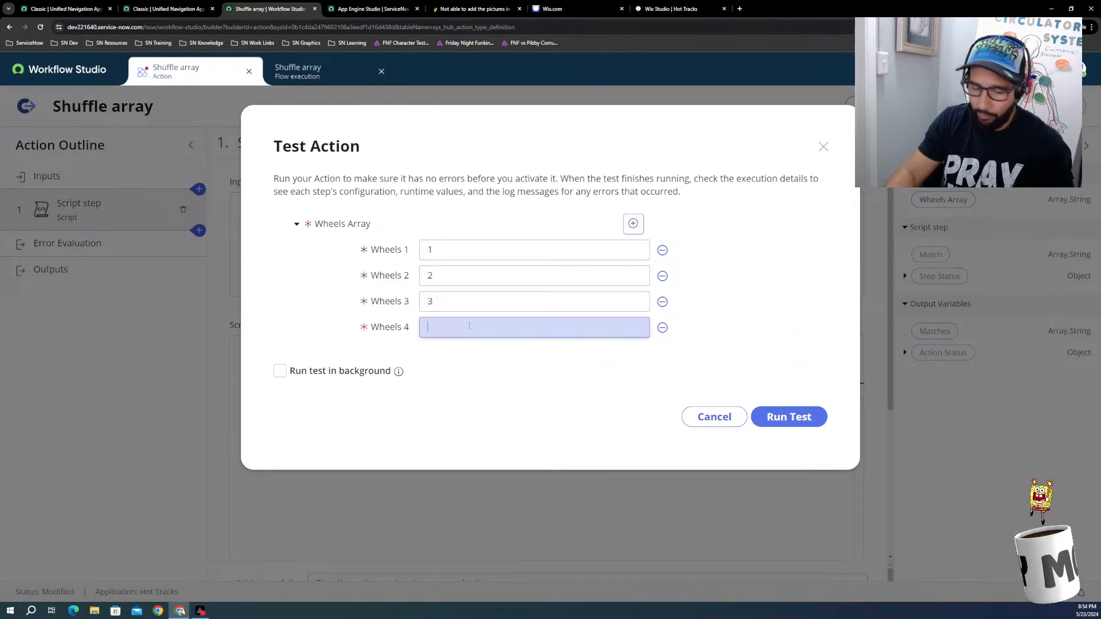
left_click(789, 417)
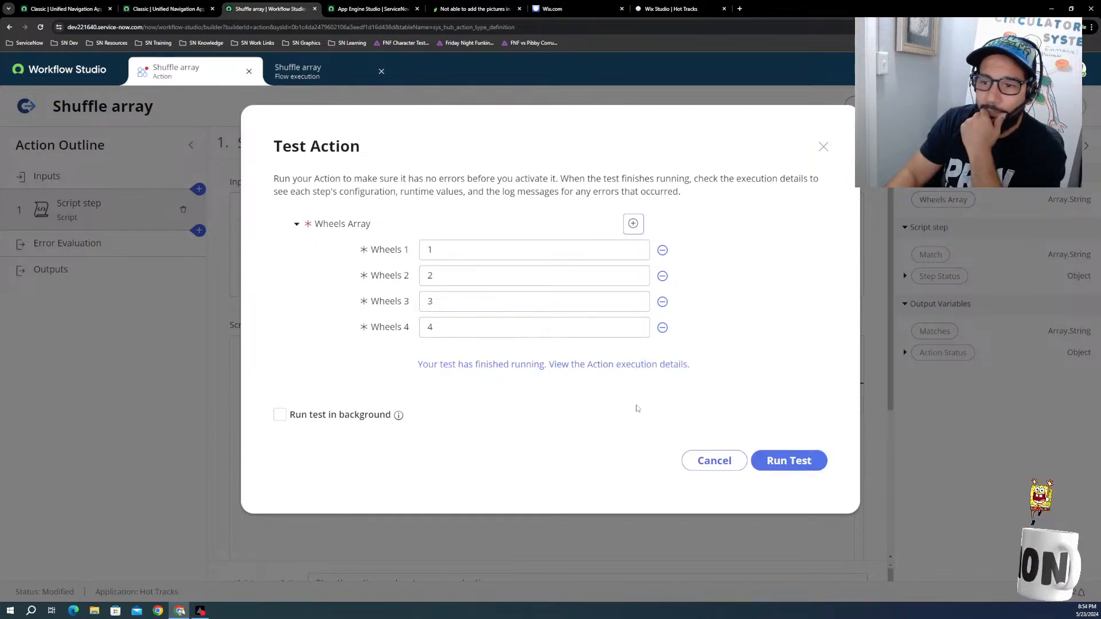
left_click(570, 364)
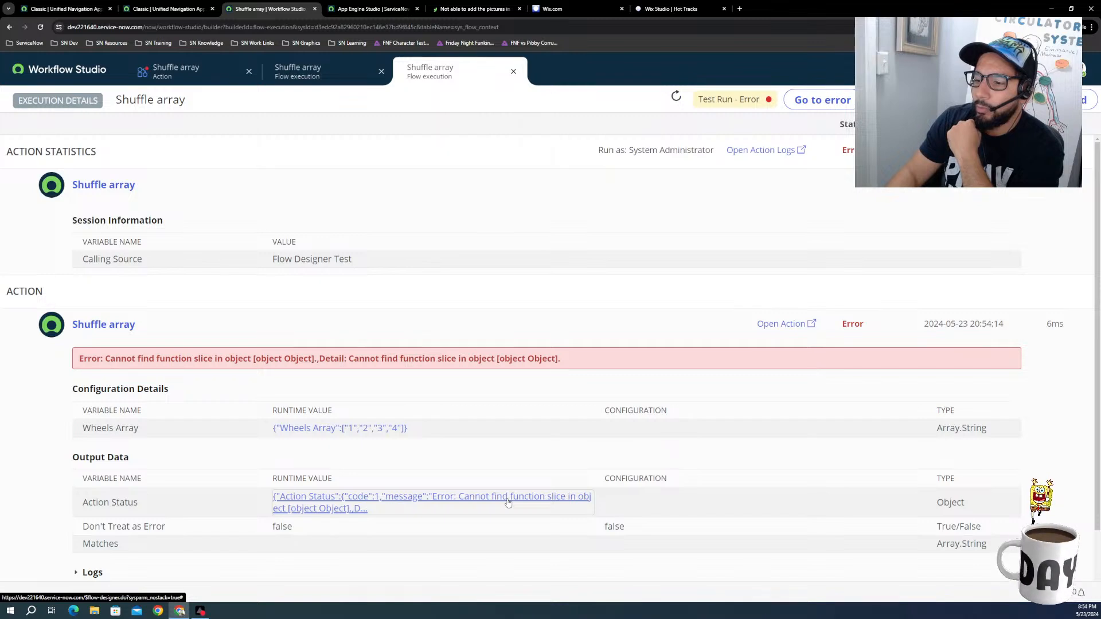
Step: Inspect the full Action Status value of the new execution and compare it with the previous test's execution details
left_click(399, 502)
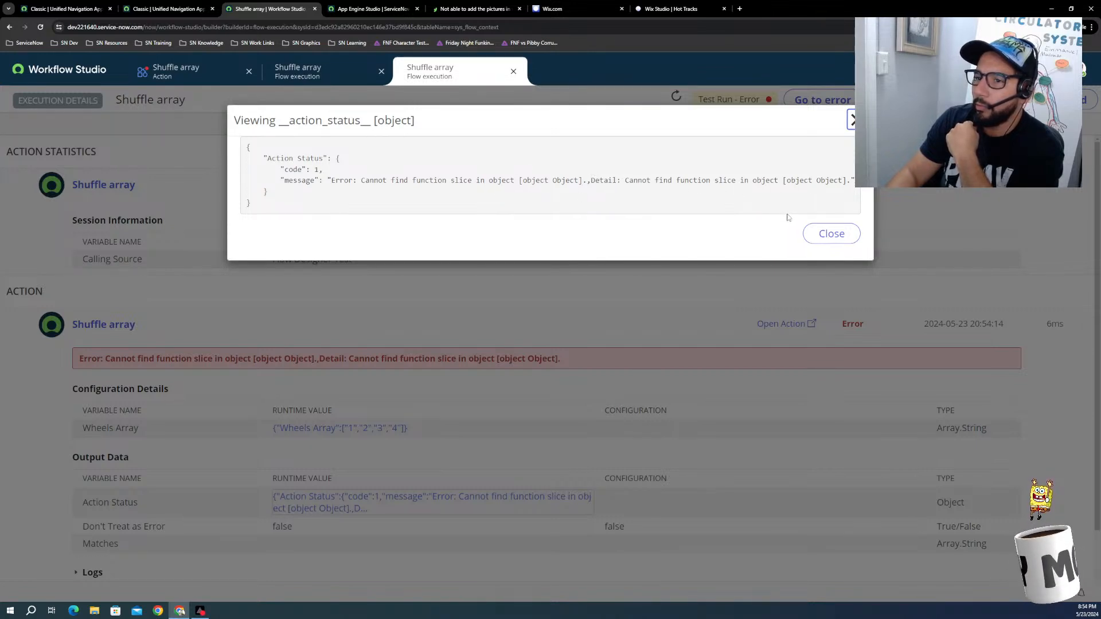
left_click(826, 233)
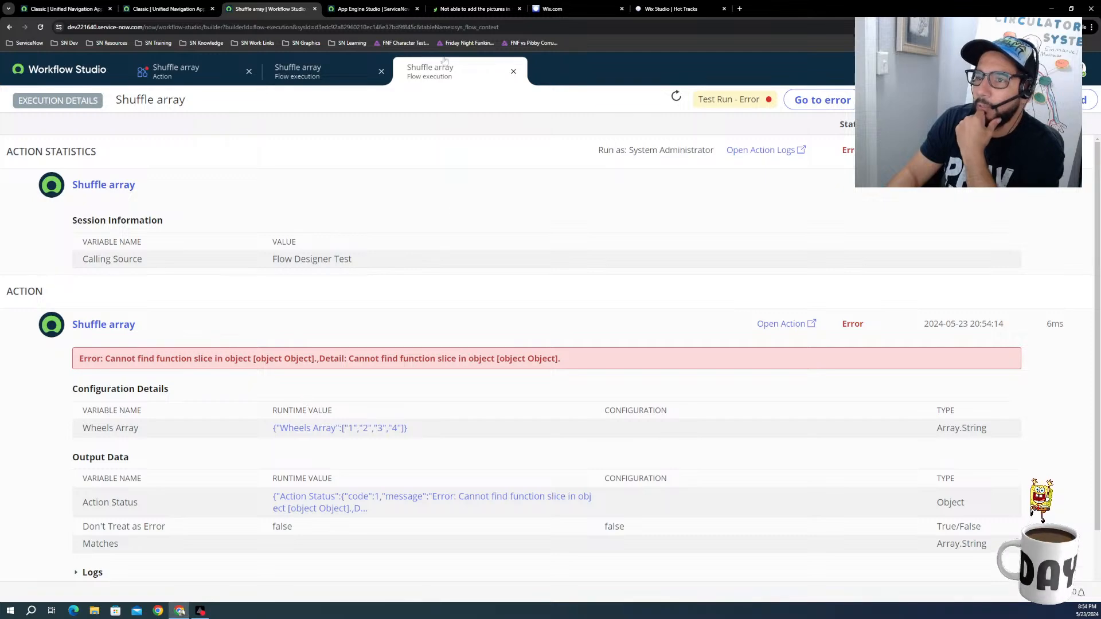
left_click(298, 71)
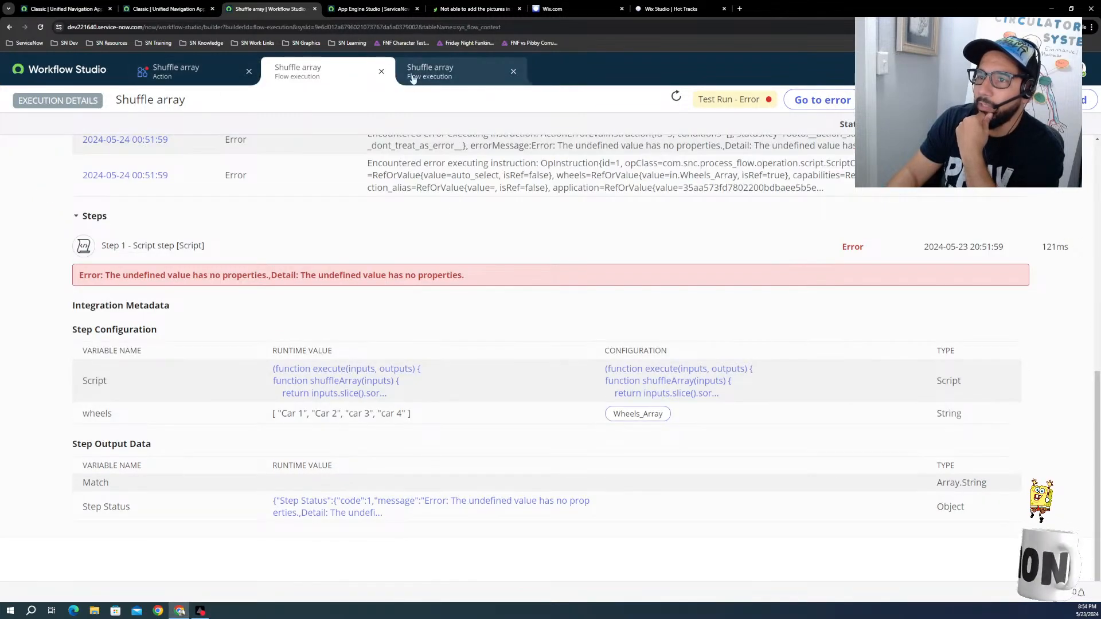
Step: Close both Shuffle array execution details and dismiss the finished test to return to the action's script step
left_click(382, 71)
left_click(382, 71)
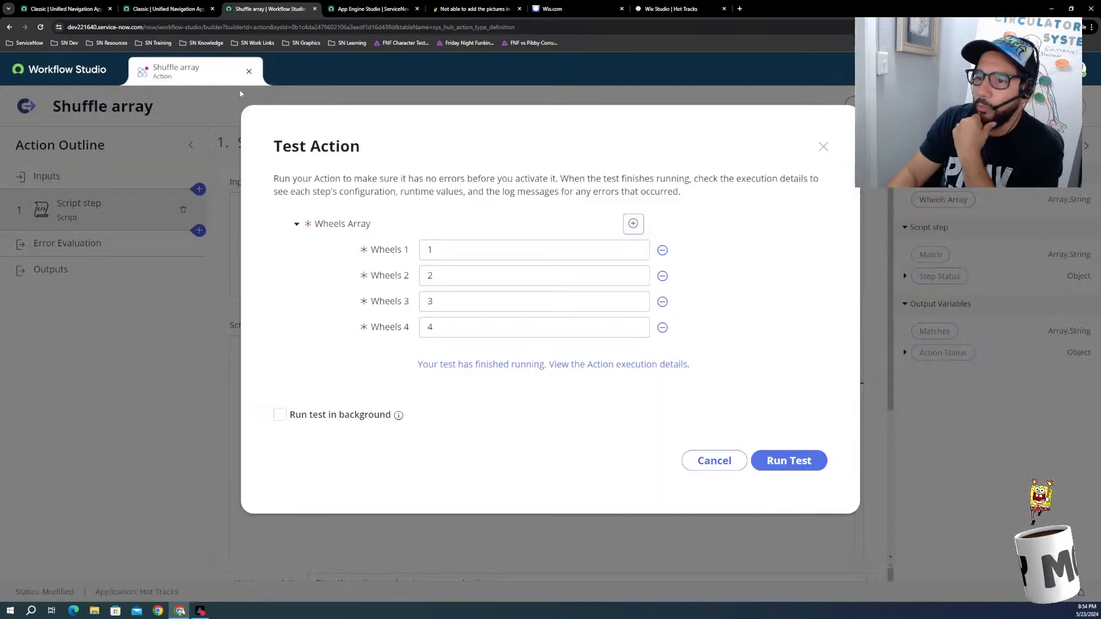
left_click(714, 462)
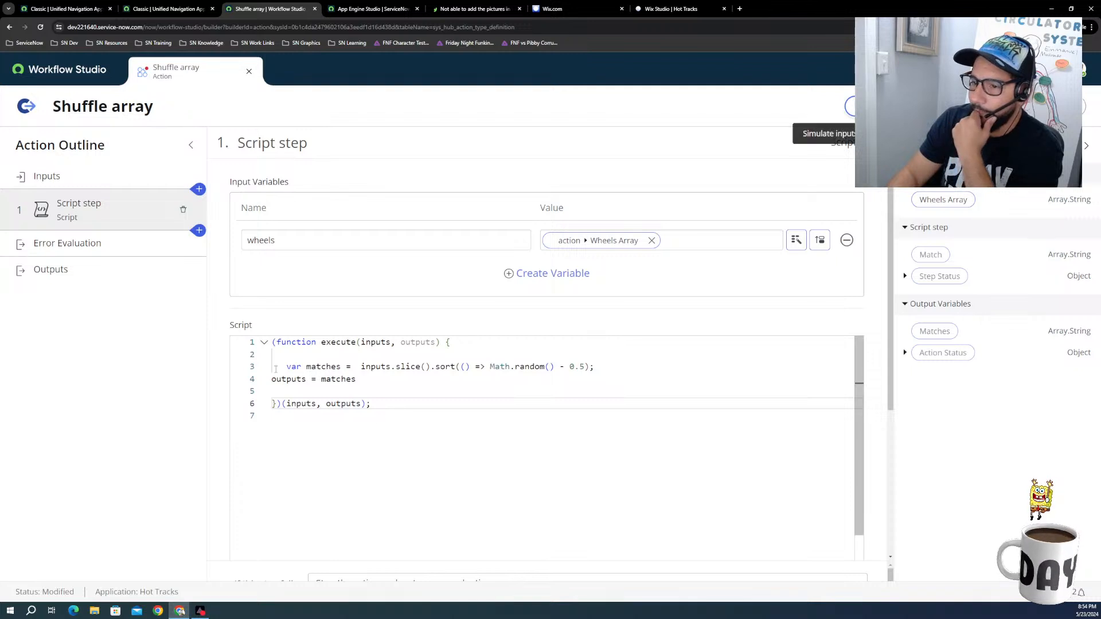
left_click(374, 367)
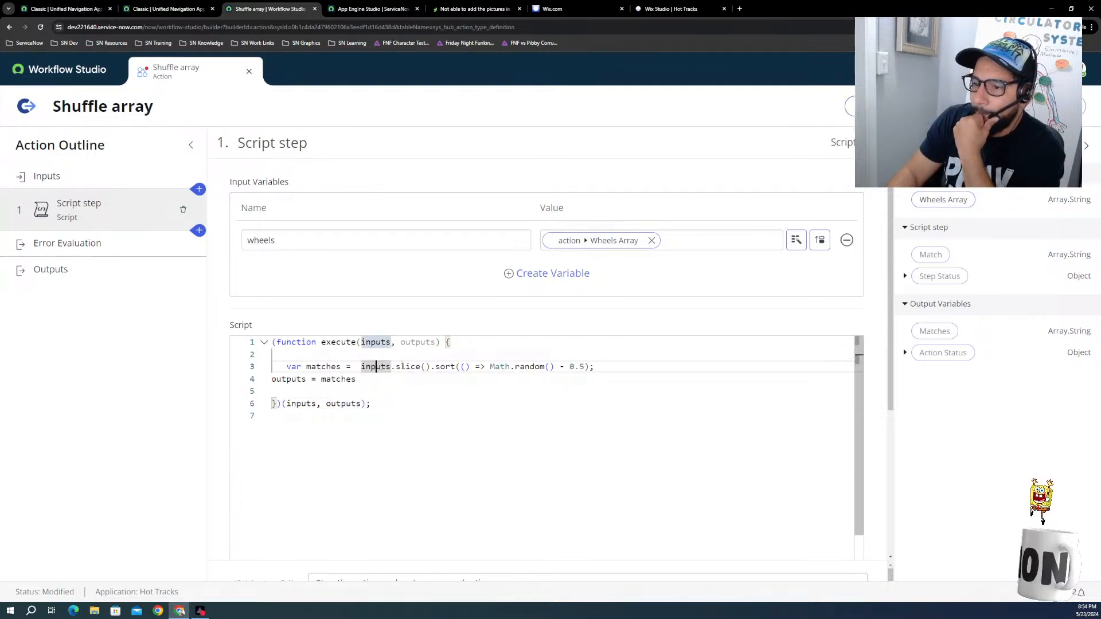
left_click(400, 367)
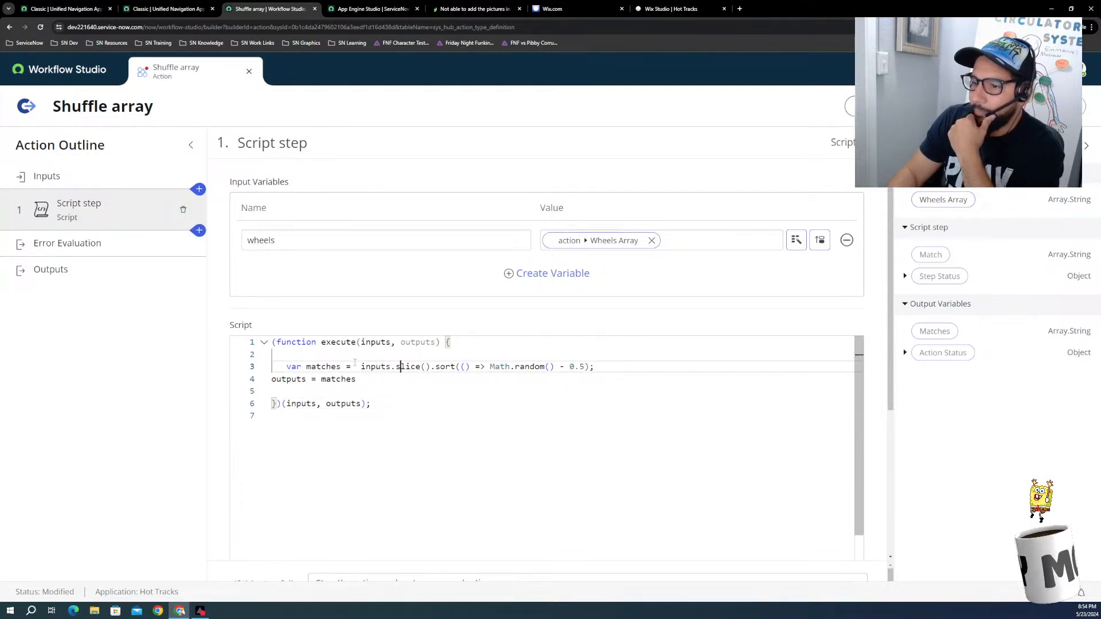
left_click(367, 355)
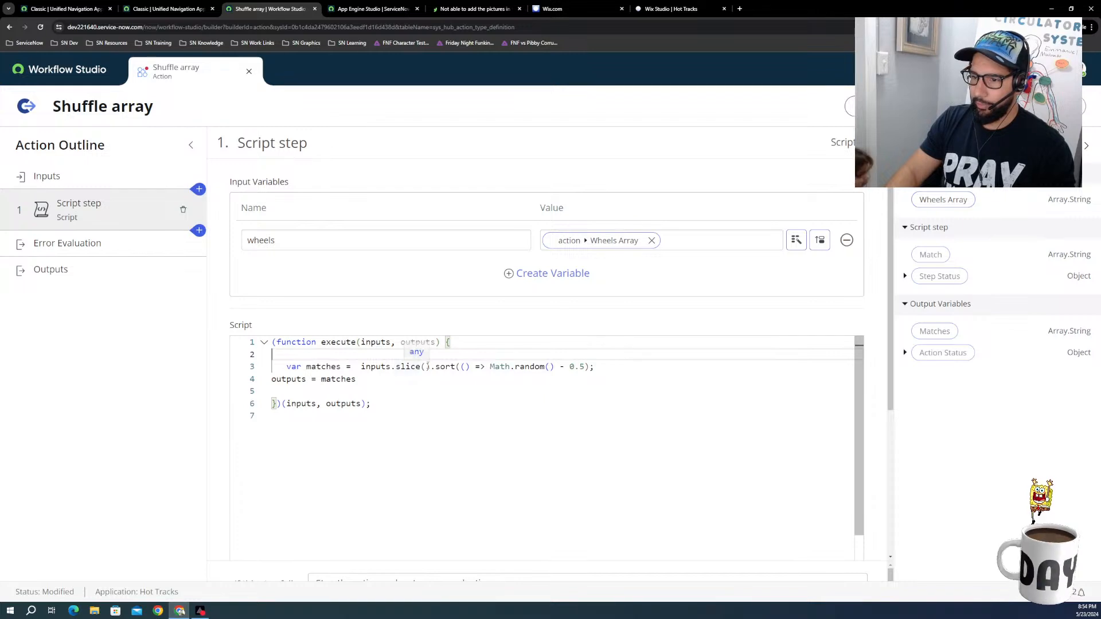
left_click(393, 368)
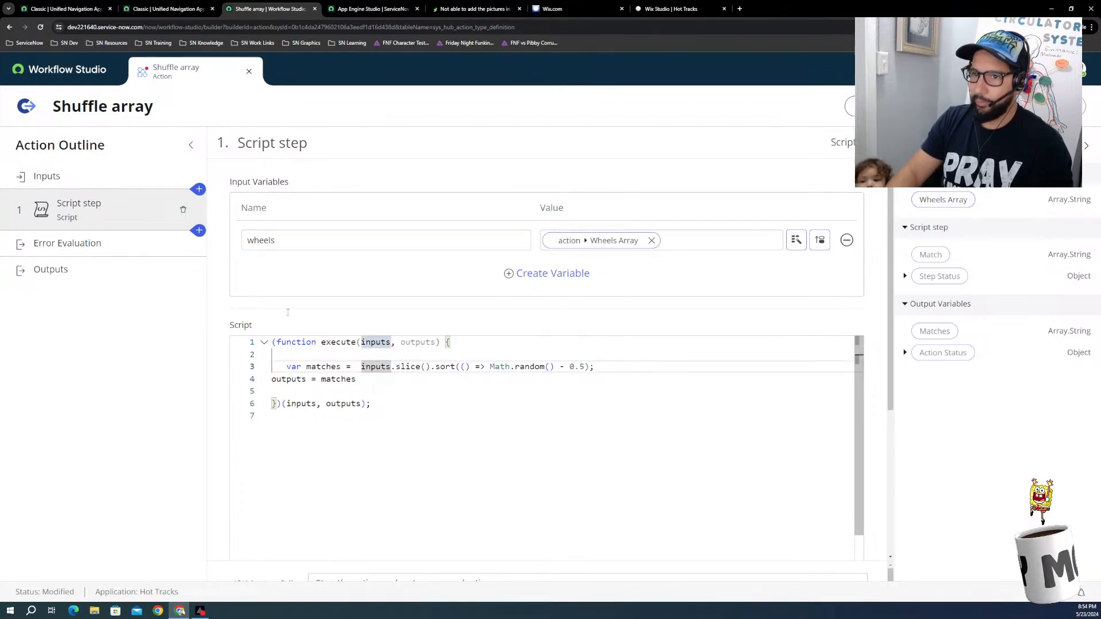
left_click(163, 8)
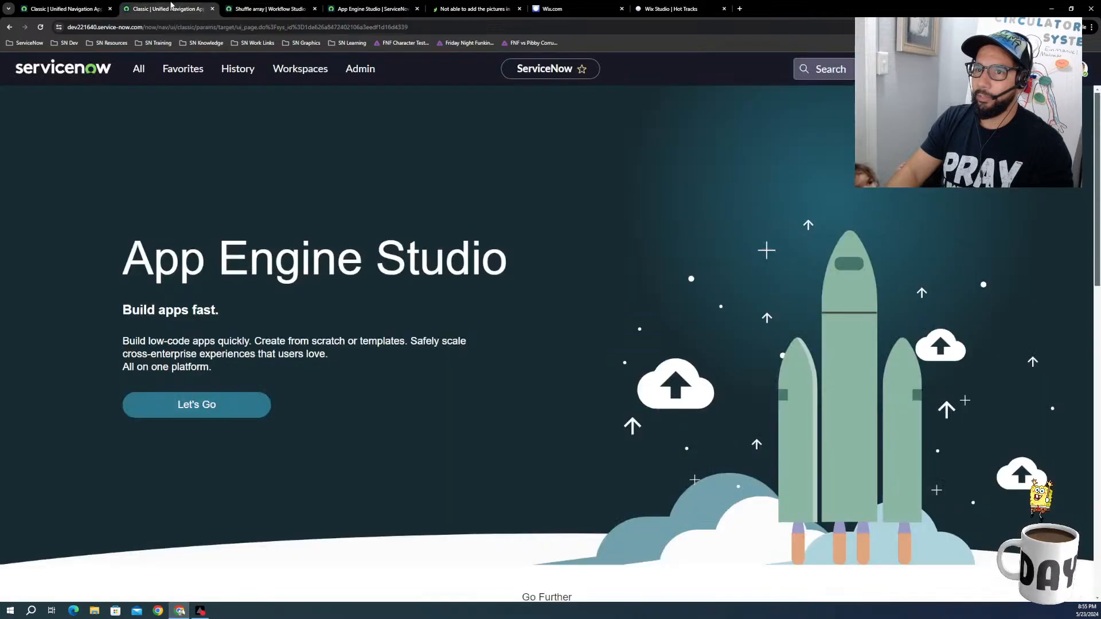
left_click(270, 8)
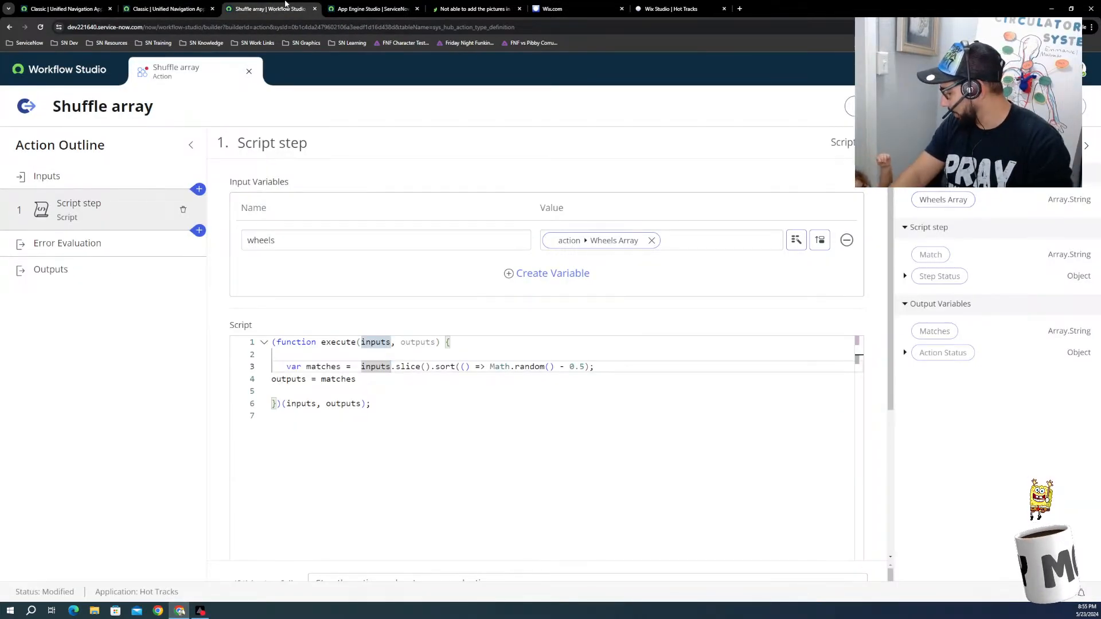
left_click(163, 9)
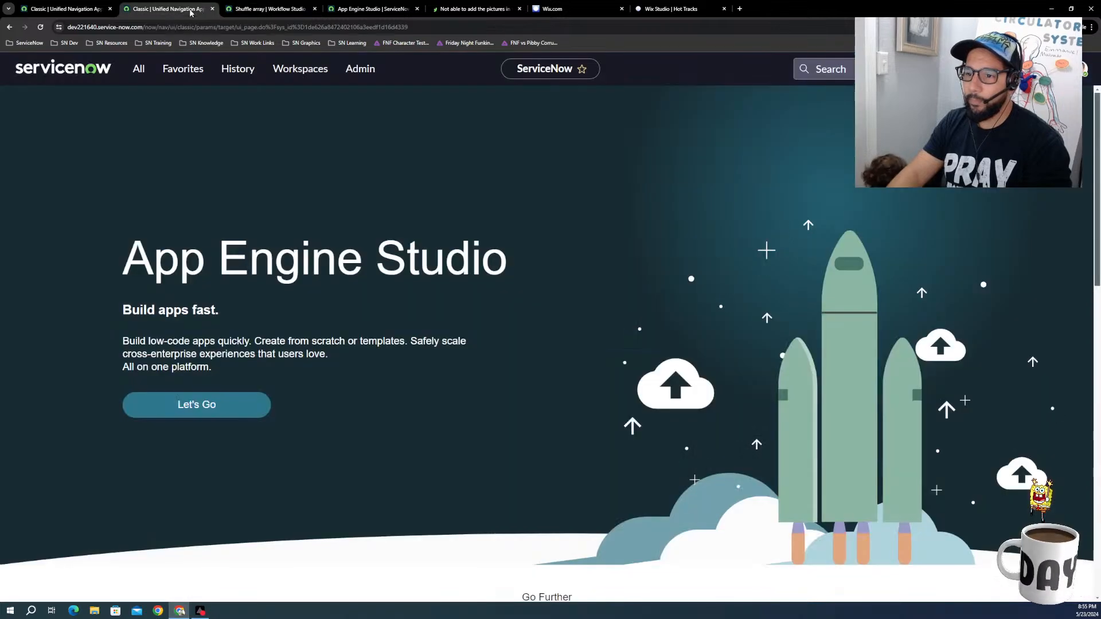
left_click(259, 9)
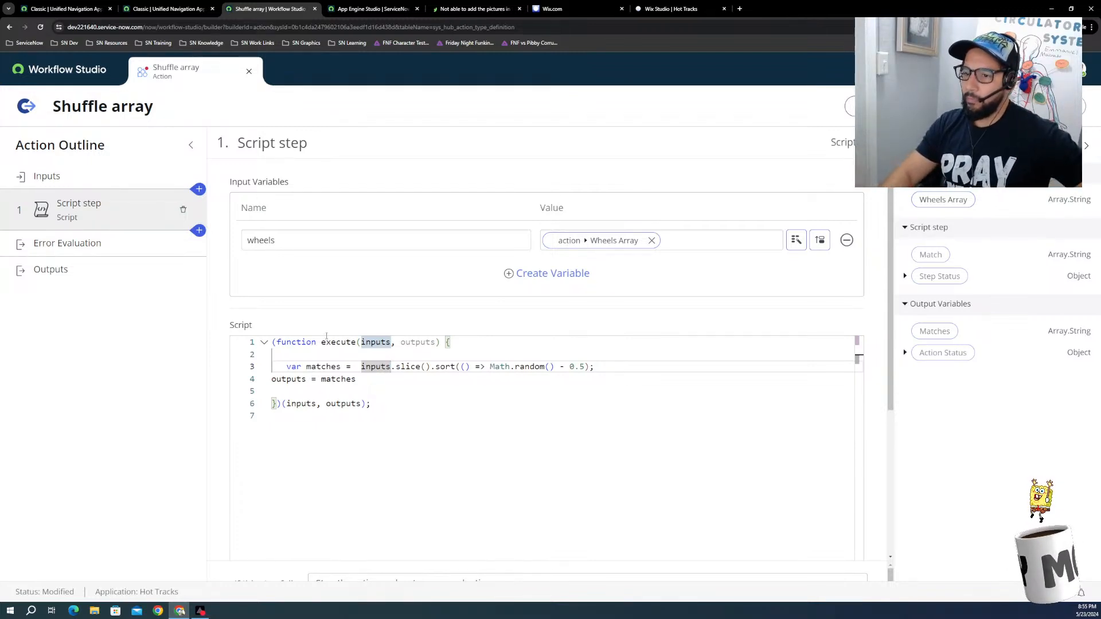
Step: Copy the entire execute function from the Shuffle array script step
left_click(387, 408)
left_click_drag(373, 404, 241, 324)
key("ctrl+c")
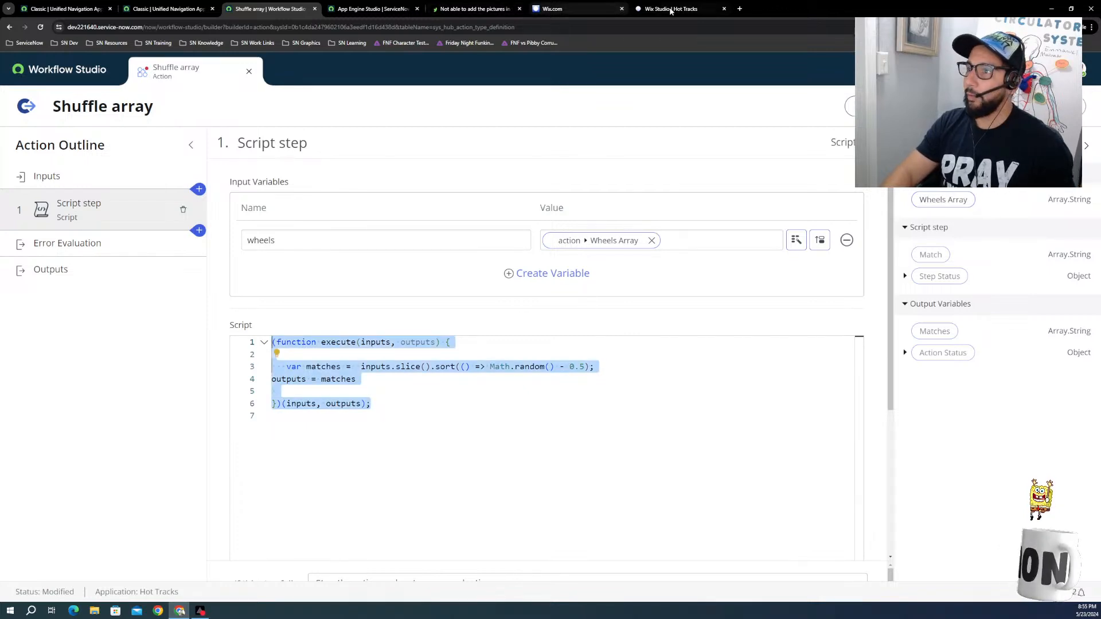
left_click(739, 9)
type("cha")
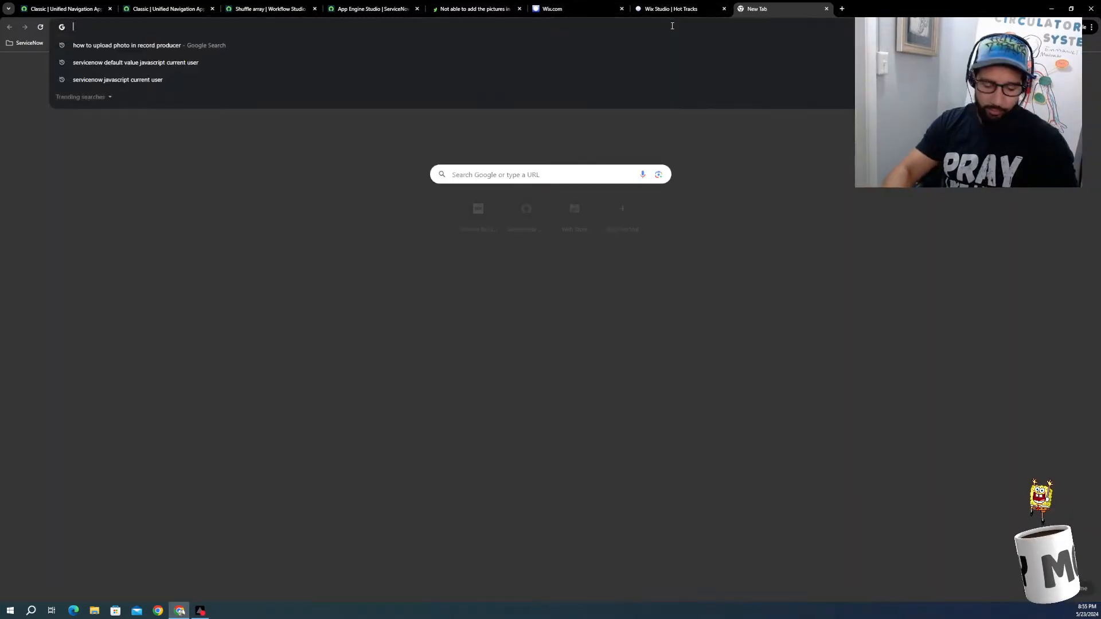
type("t")
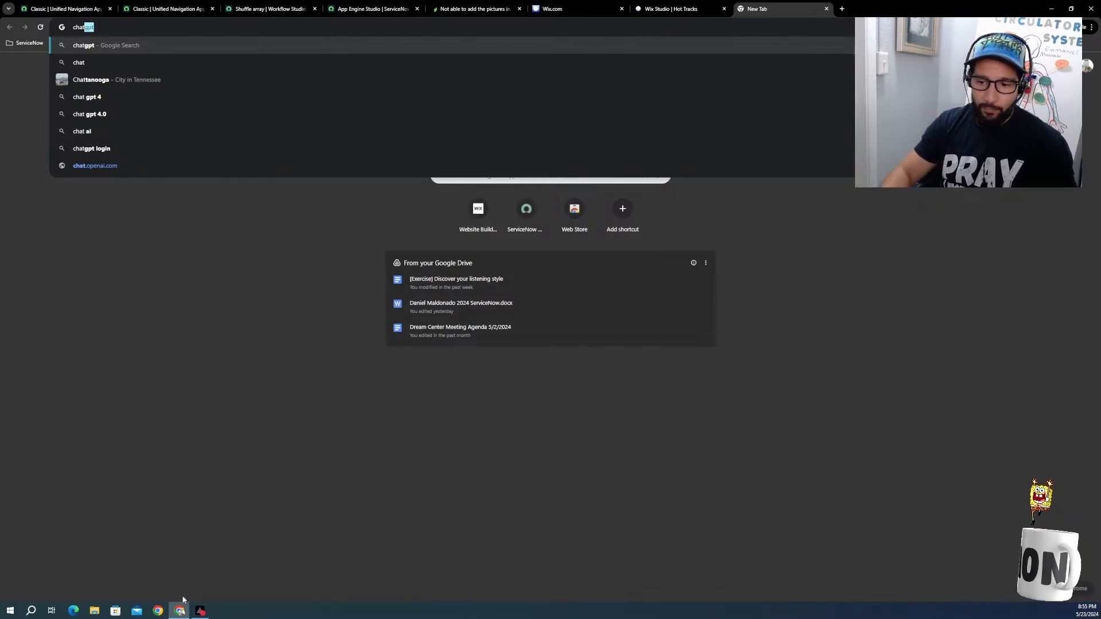
key("shift+Return")
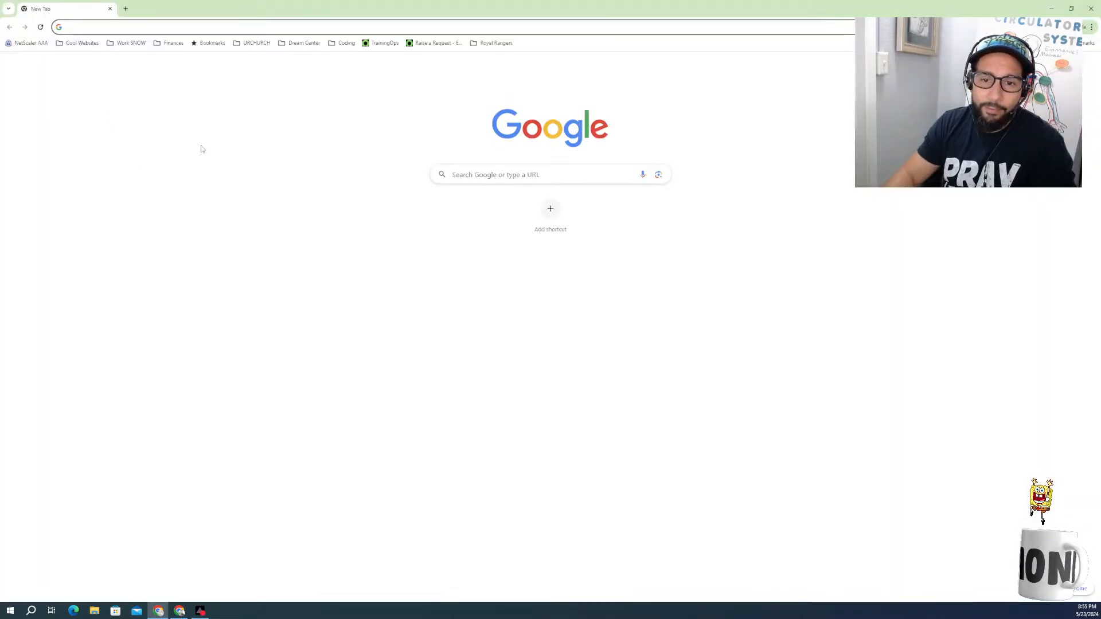
Step: Open ChatGPT in the other browser window and log in with the saved Google account
left_click(302, 24)
type("chaT")
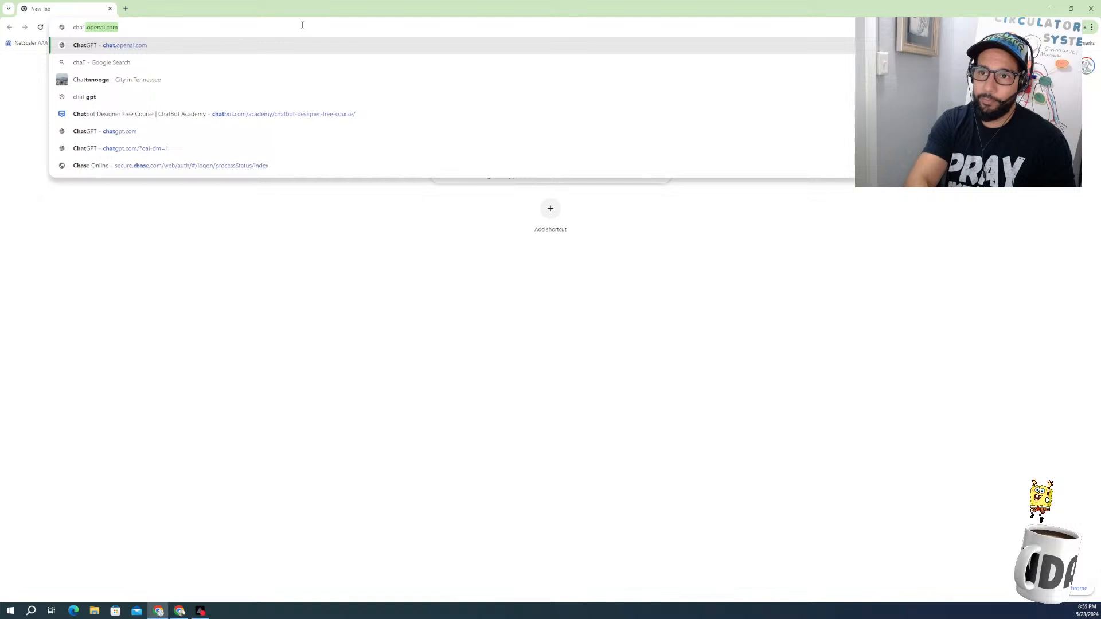
key("Caps_Lock")
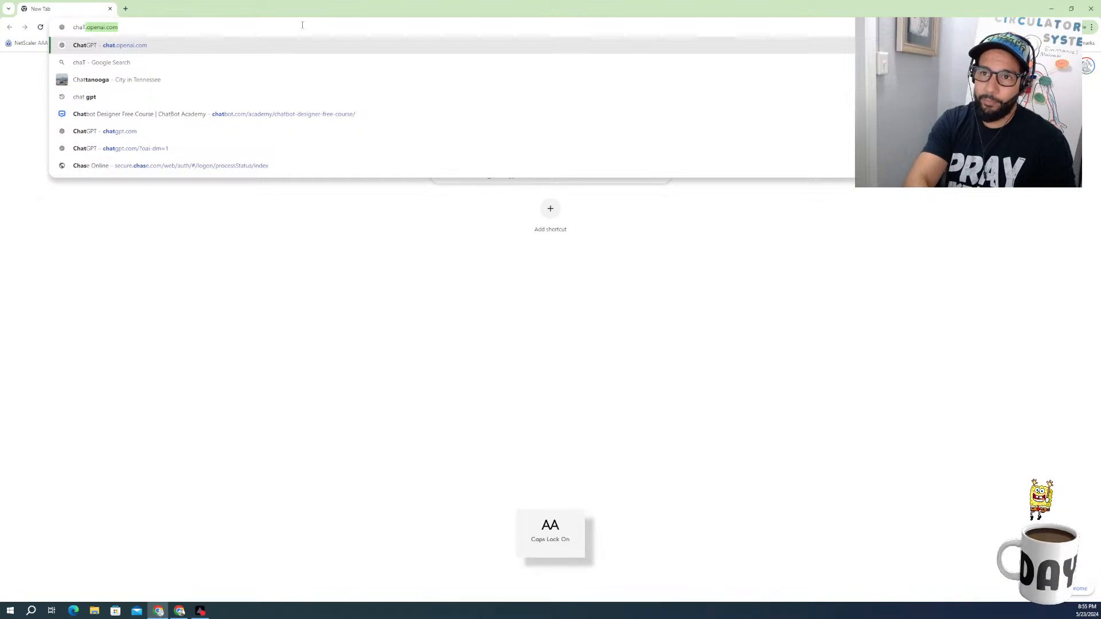
key("Return")
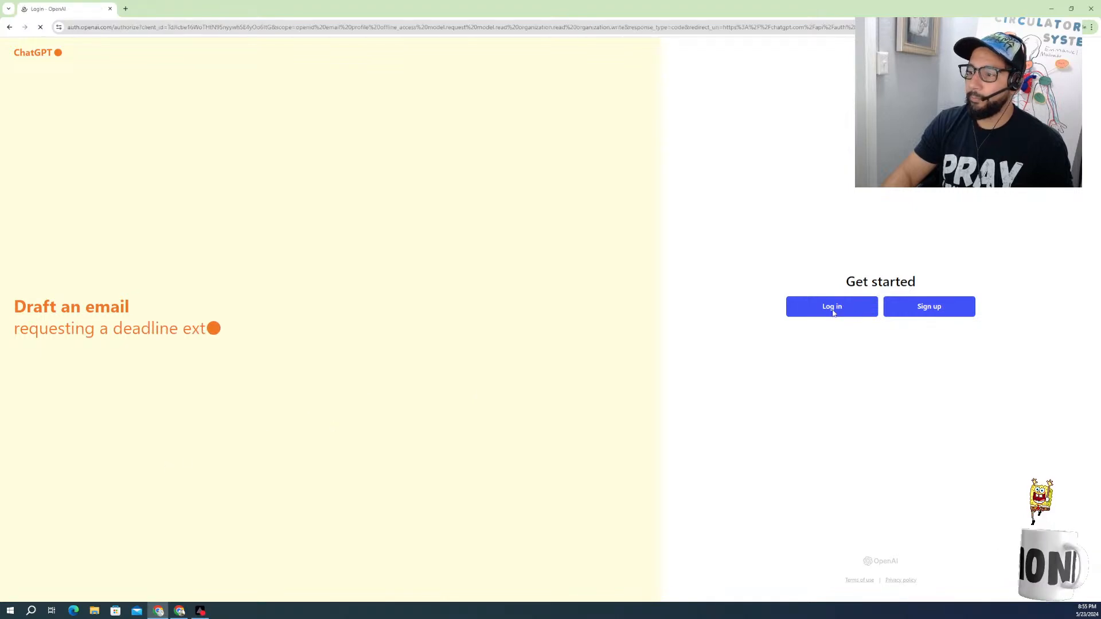
left_click(513, 299)
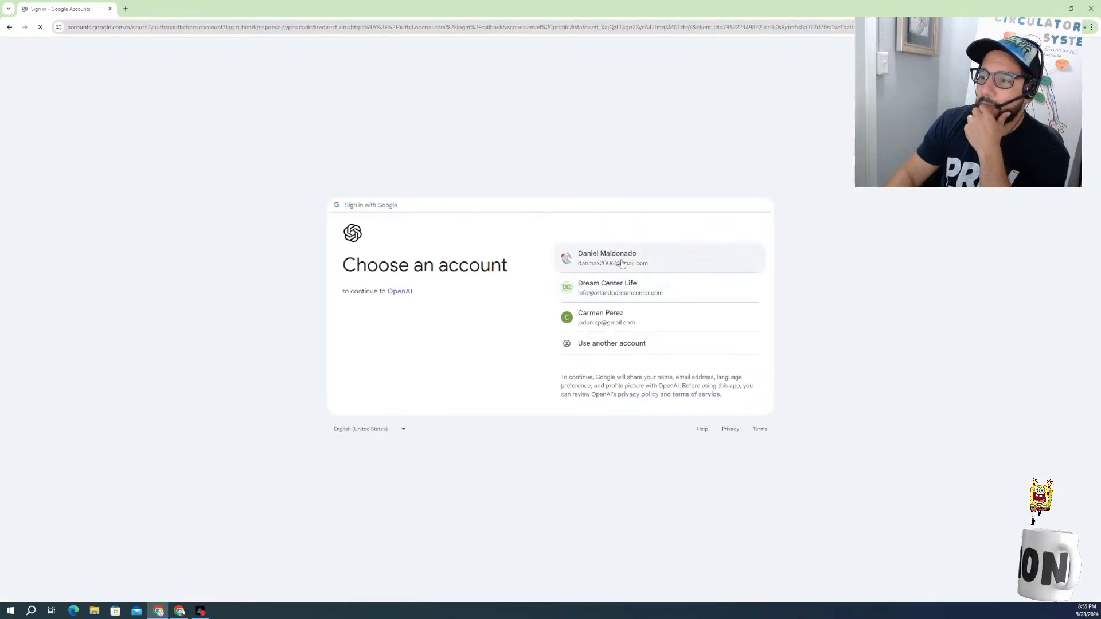
left_click(619, 267)
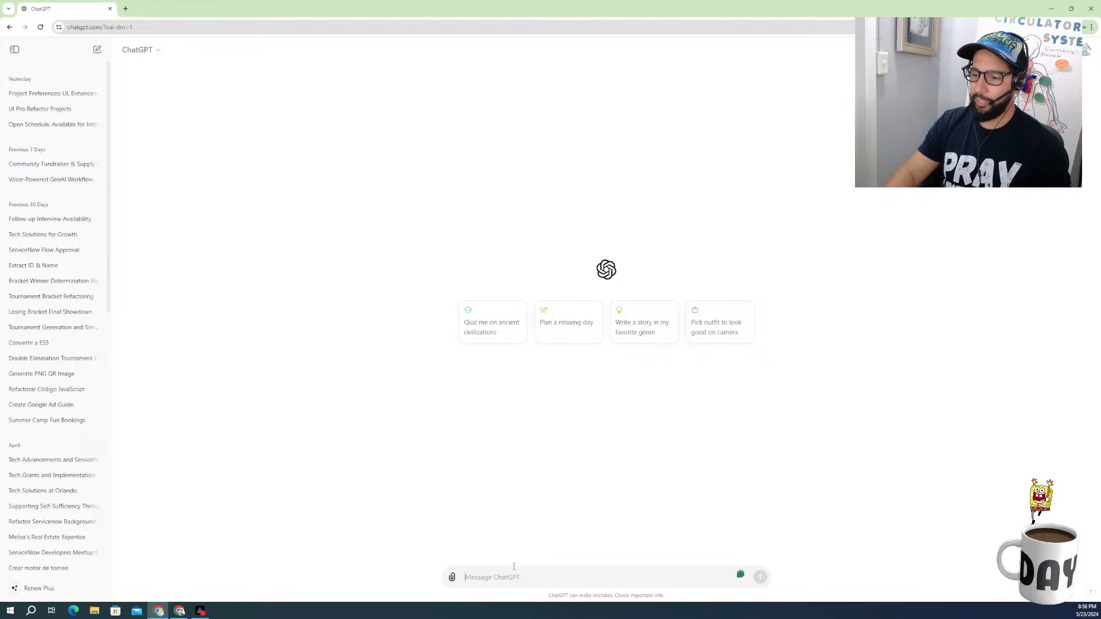
Step: Send ChatGPT the copied script with the instruction "REFACTOR" on a line above it
key("ctrl+v")
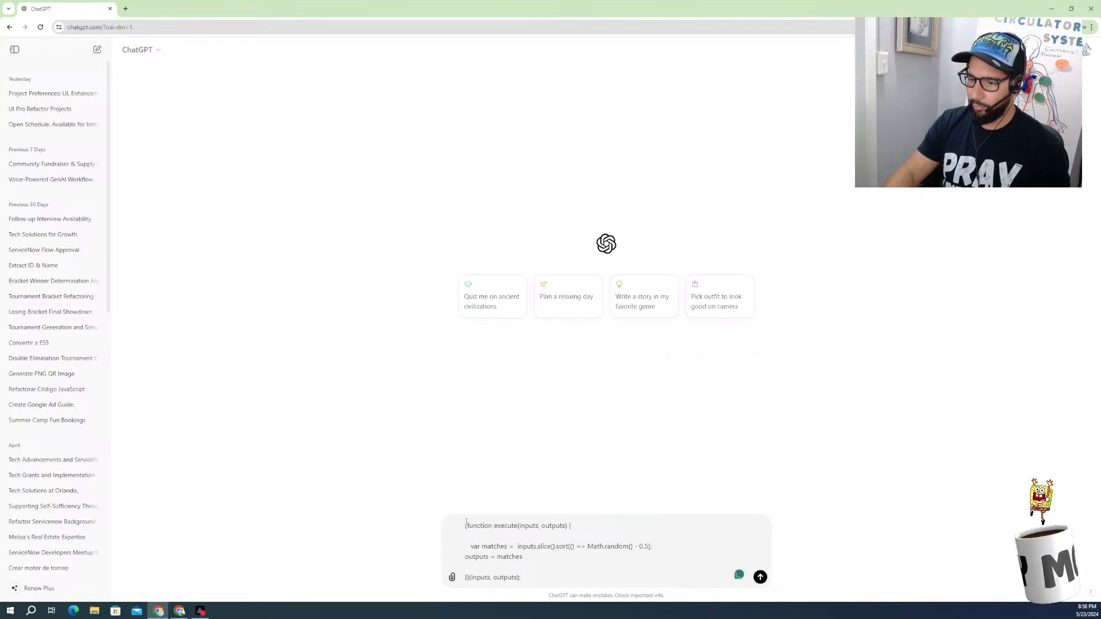
key("shift+Return")
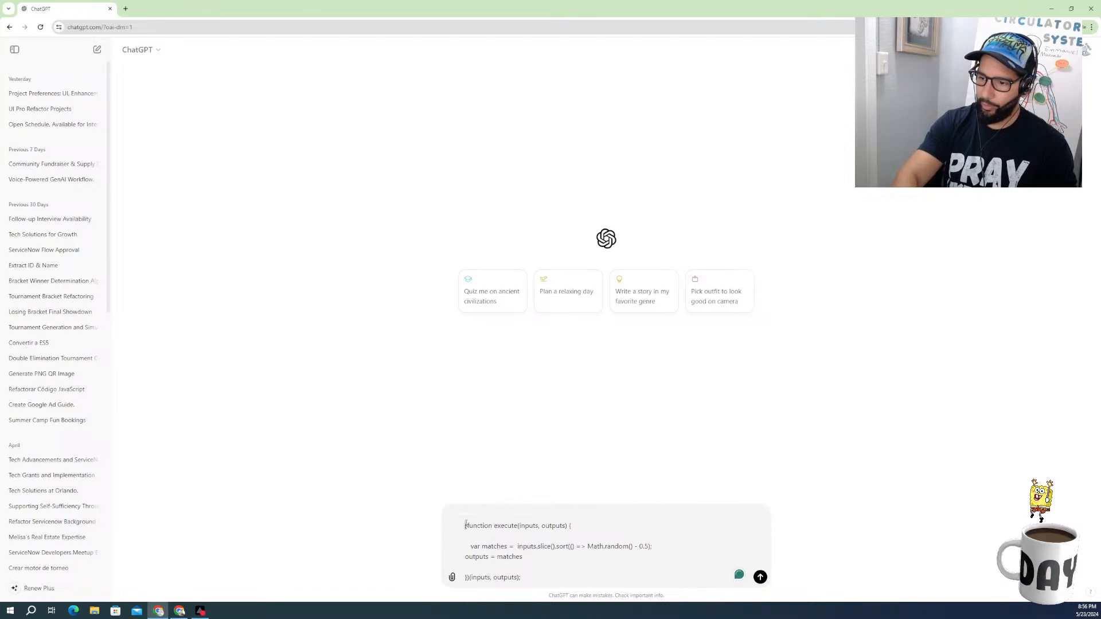
type("R")
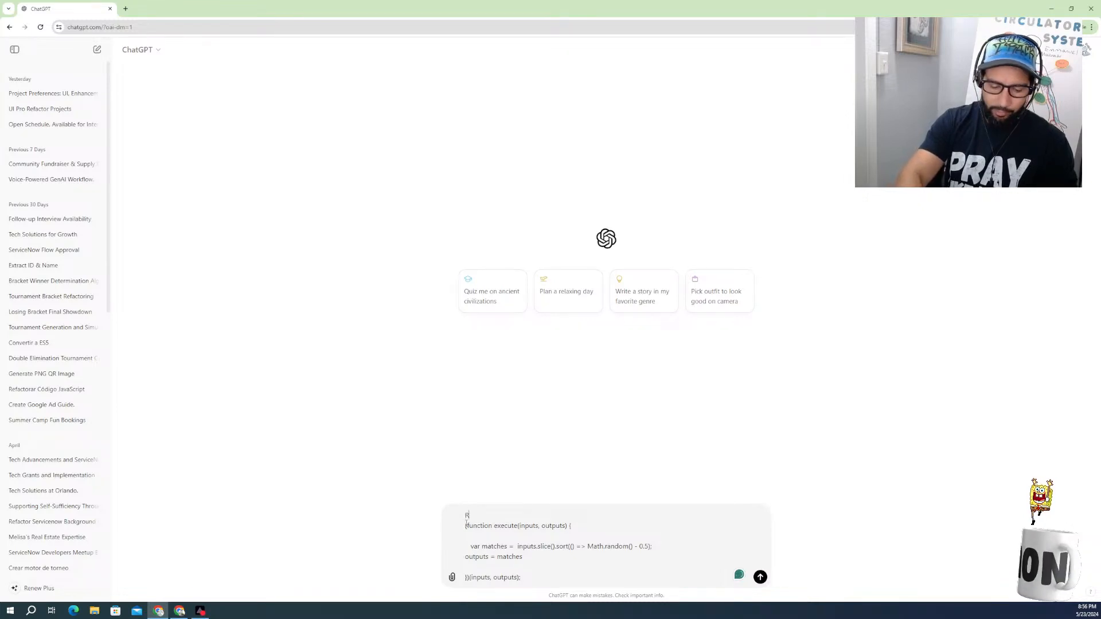
type("EFACTOR")
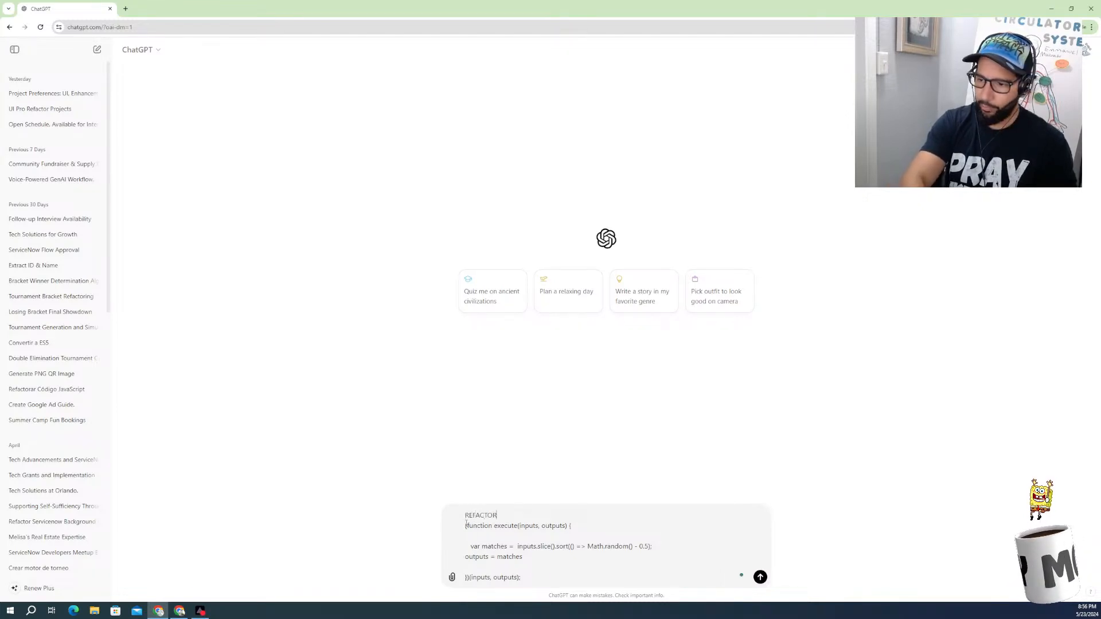
key("Return")
key("Caps_Lock")
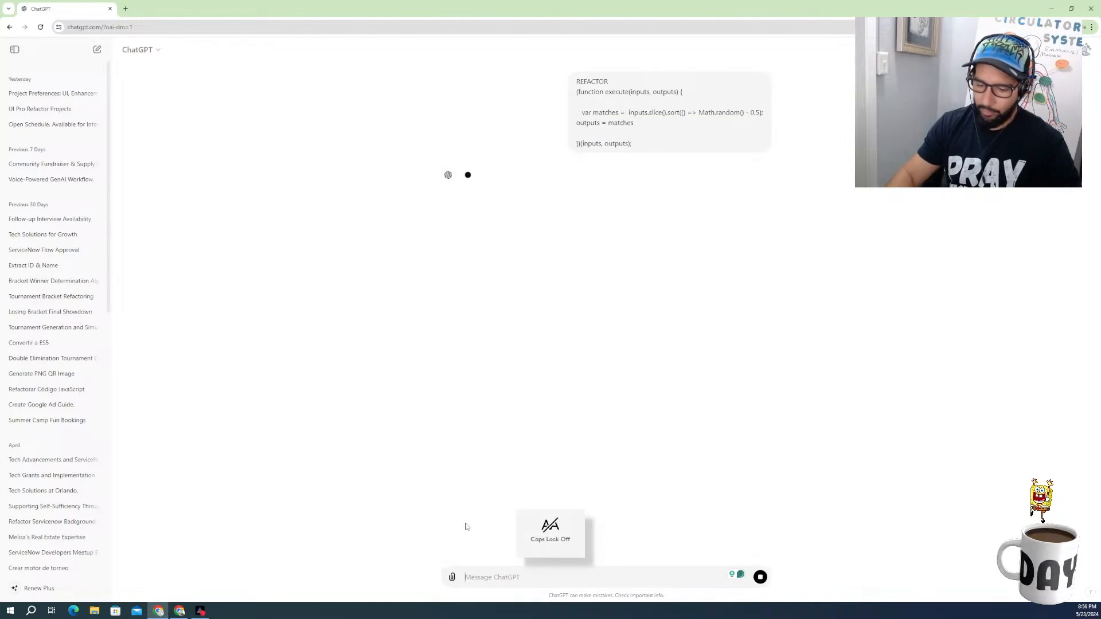
key("Caps_Lock")
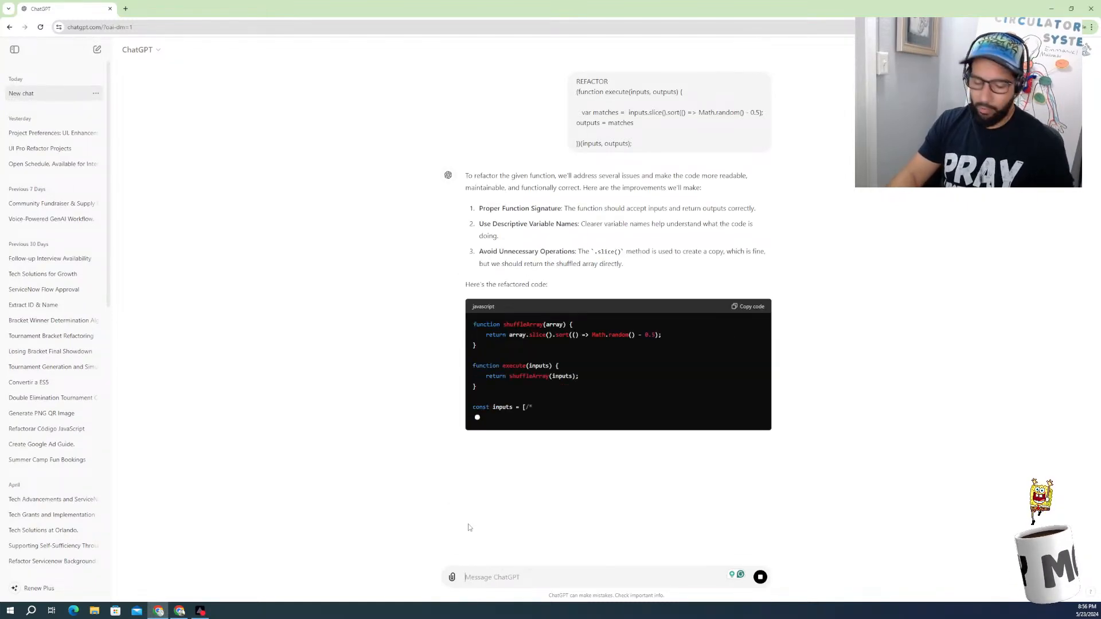
key("Caps_Lock")
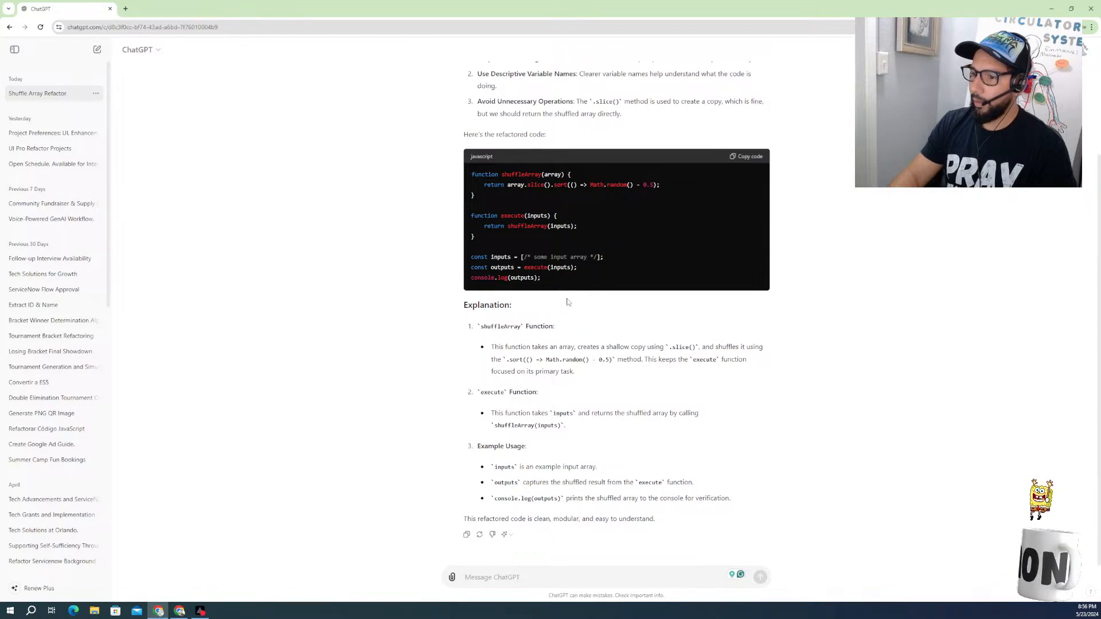
Step: Copy the full refactored JavaScript from ChatGPT's answer and switch back to the Shuffle array action in Workflow Studio
scroll(476, 215, "up", 3)
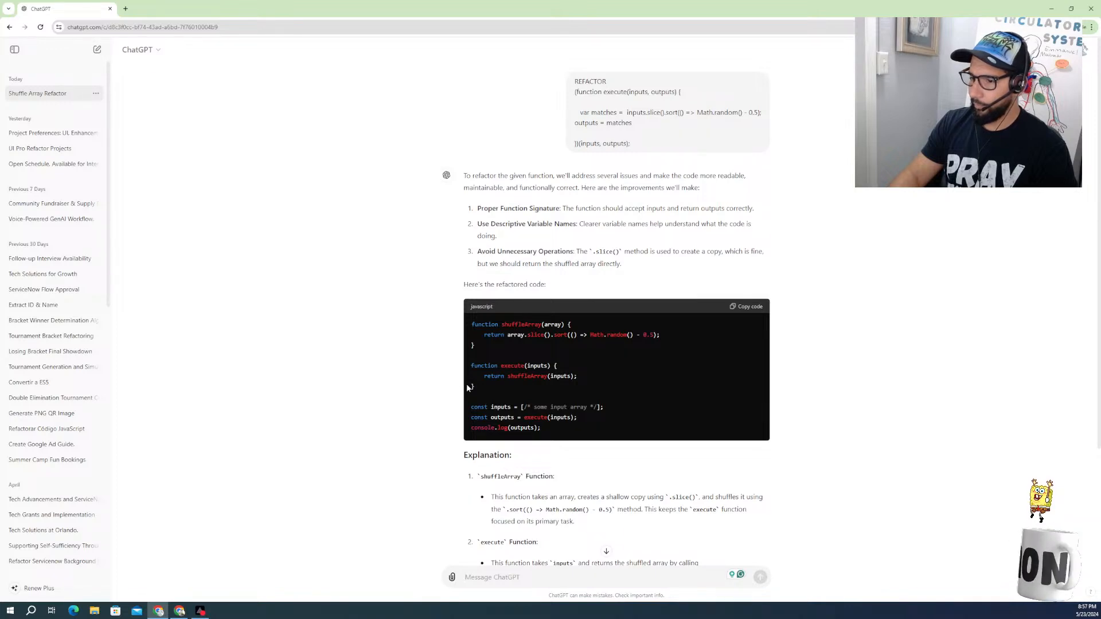
left_click_drag(551, 437, 471, 324)
key("ctrl+c")
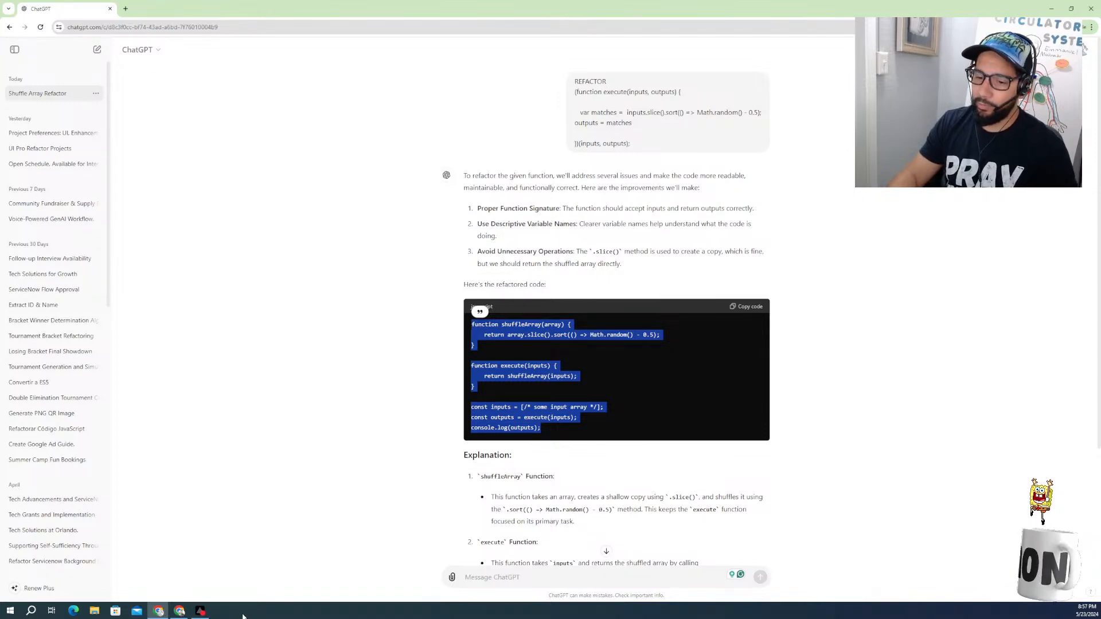
left_click(180, 612)
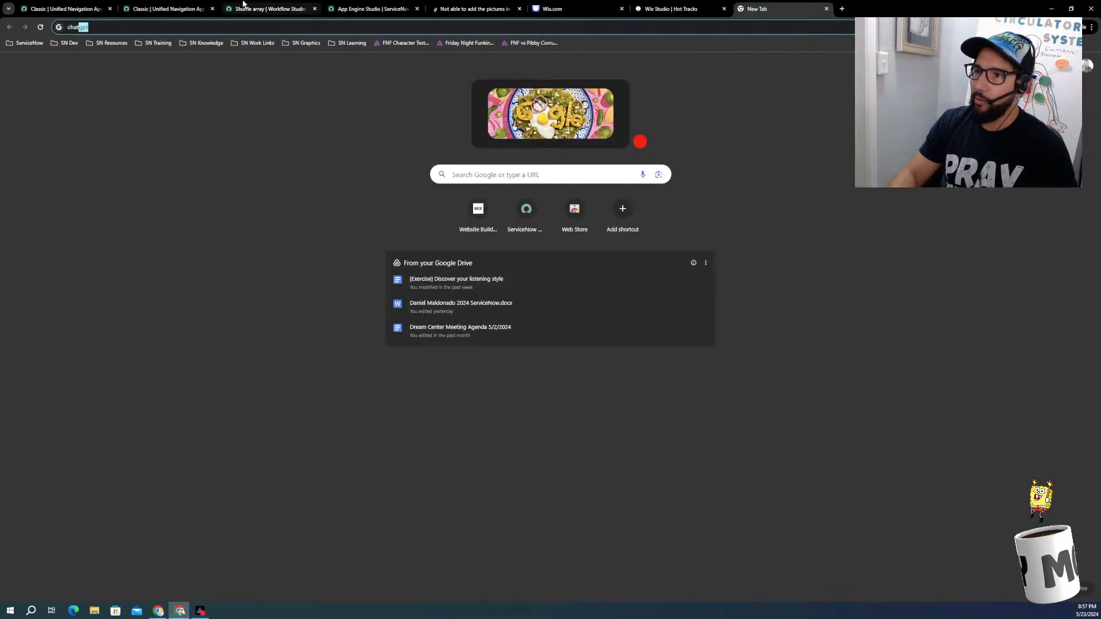
left_click(549, 10)
left_click(484, 8)
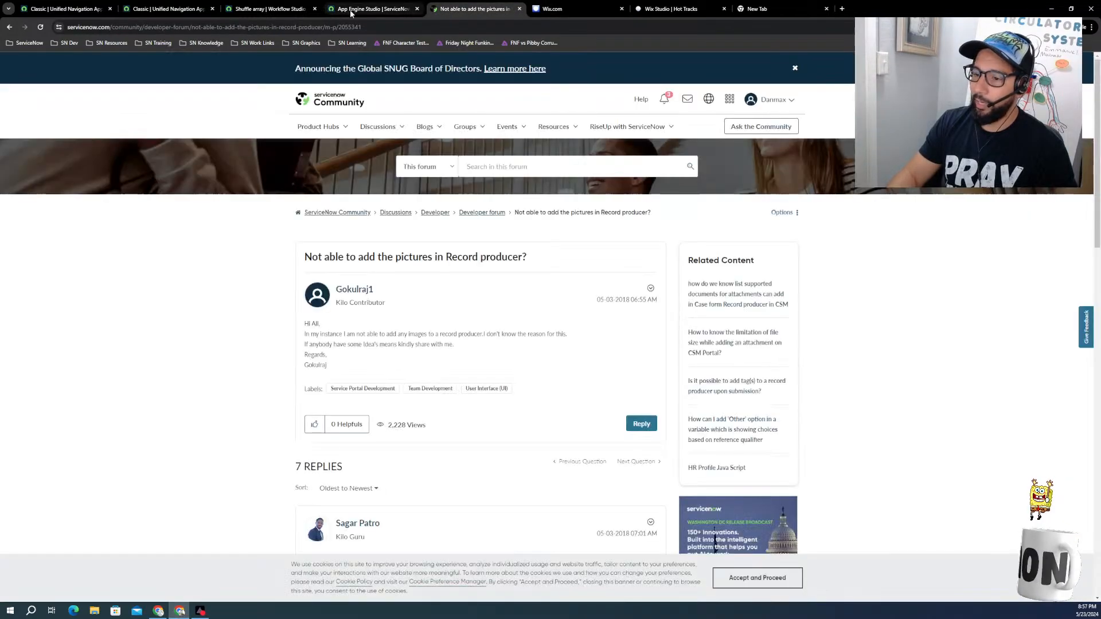
left_click(353, 9)
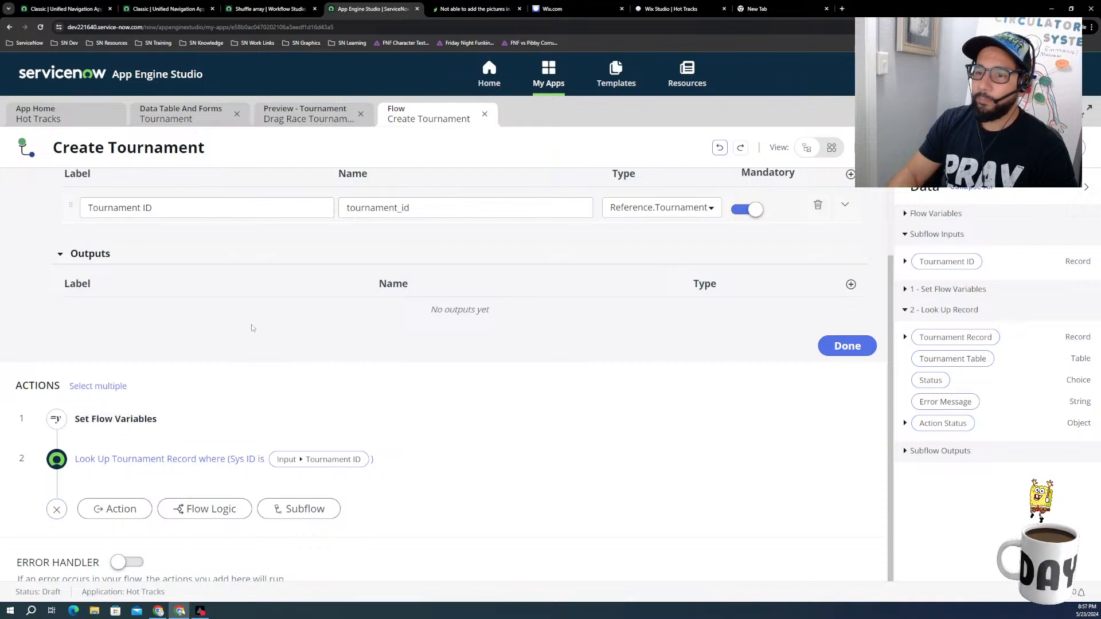
left_click(270, 8)
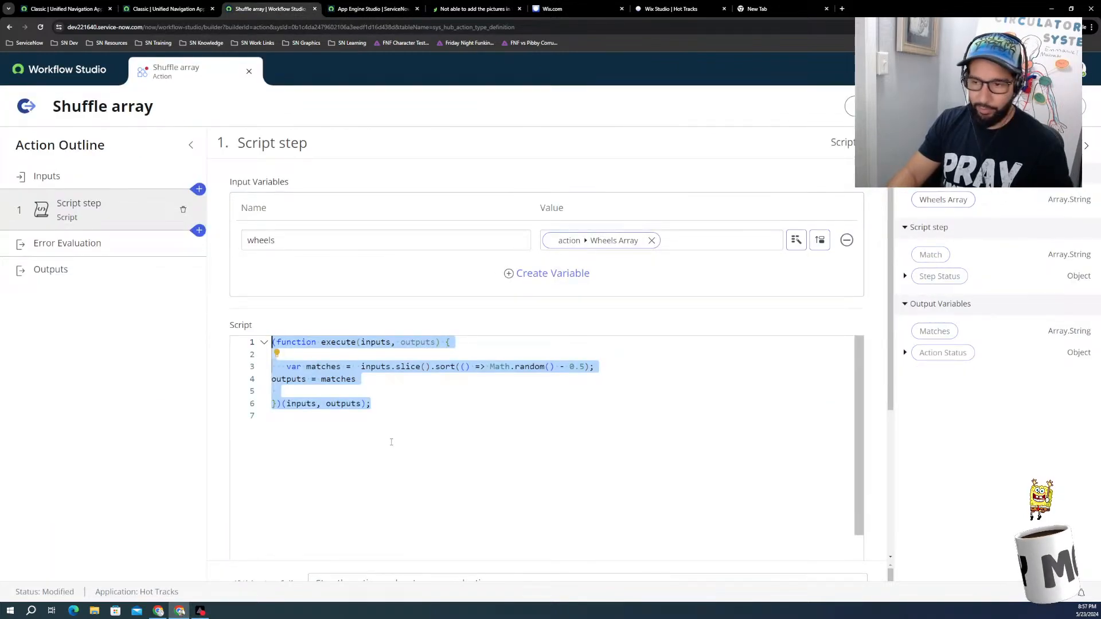
Step: Replace the matches and outputs lines in the script with the copied refactored code
left_click(374, 403)
left_click_drag(373, 384, 272, 366)
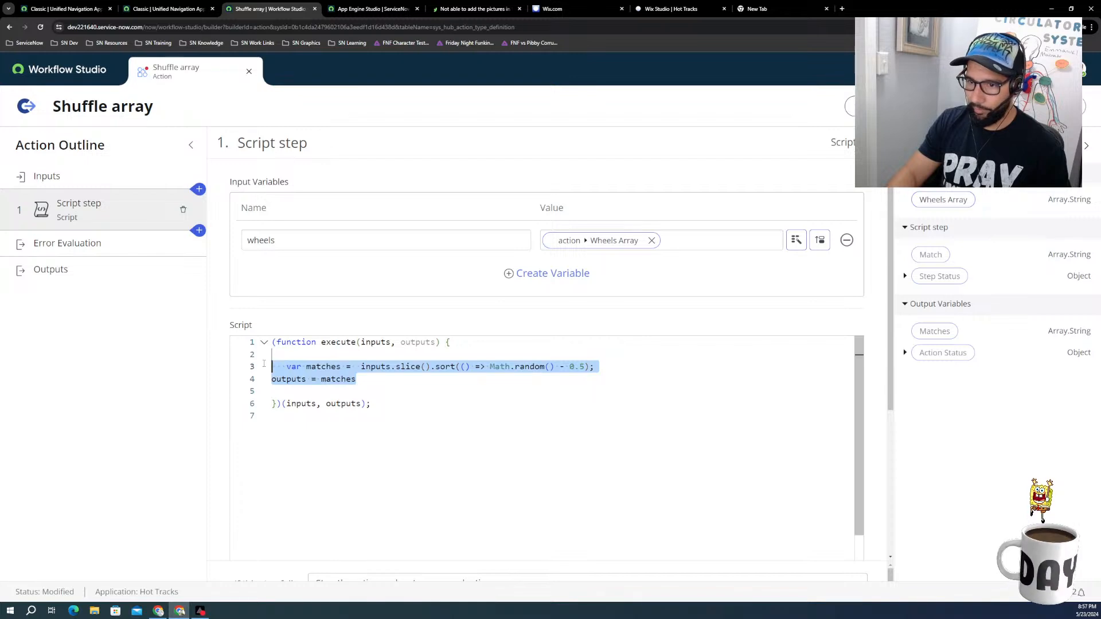
key("ctrl+v")
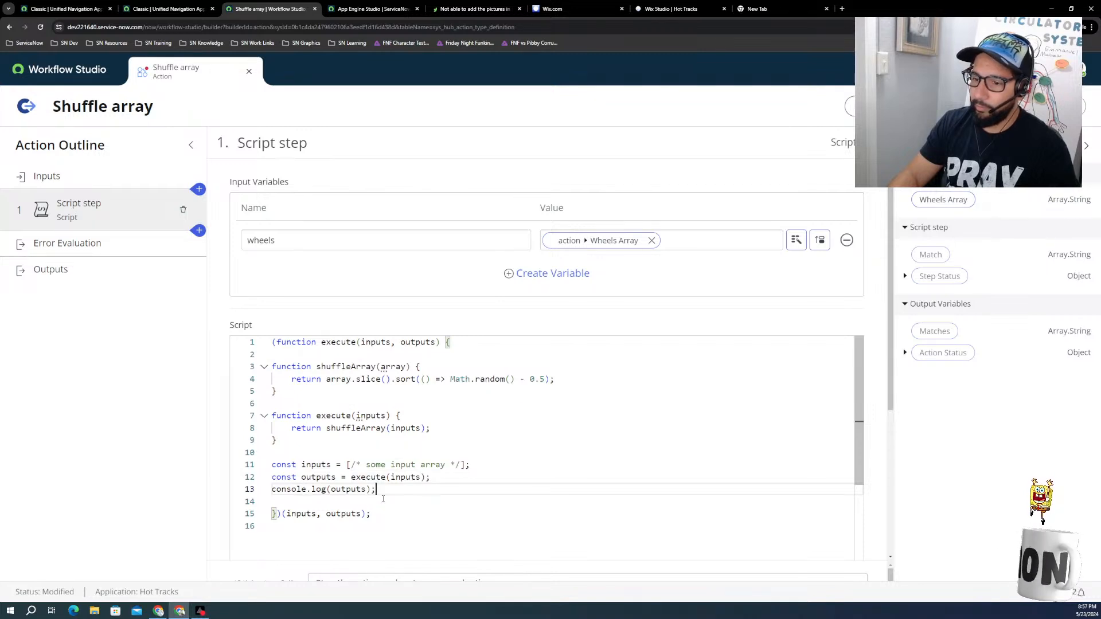
Step: Undo the paste of the refactored ChatGPT code in the script so the original matches and outputs lines are back
left_click(366, 503)
left_click_drag(378, 489, 272, 370)
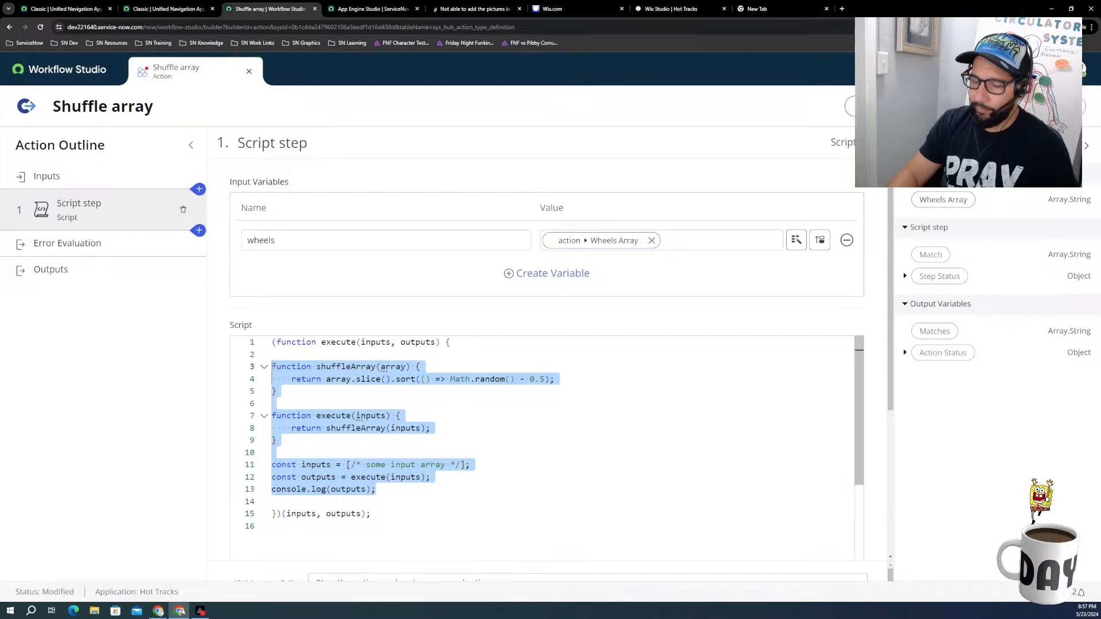
key("ctrl+z")
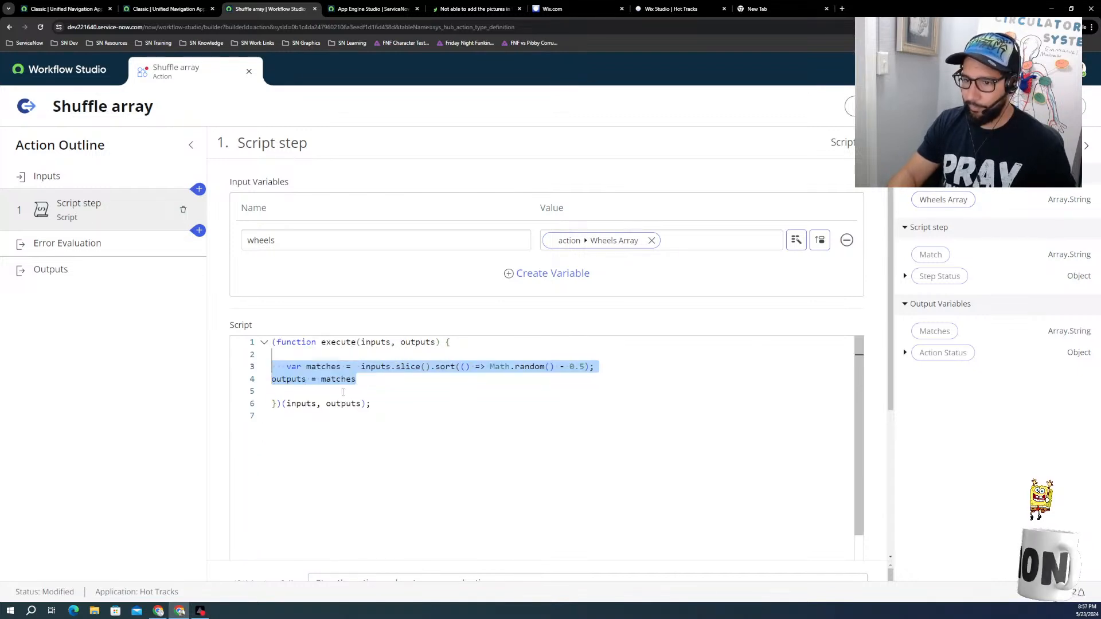
Step: Examine the matches and outputs lines of the script, including the slice and sort calls on inputs
left_click(386, 388)
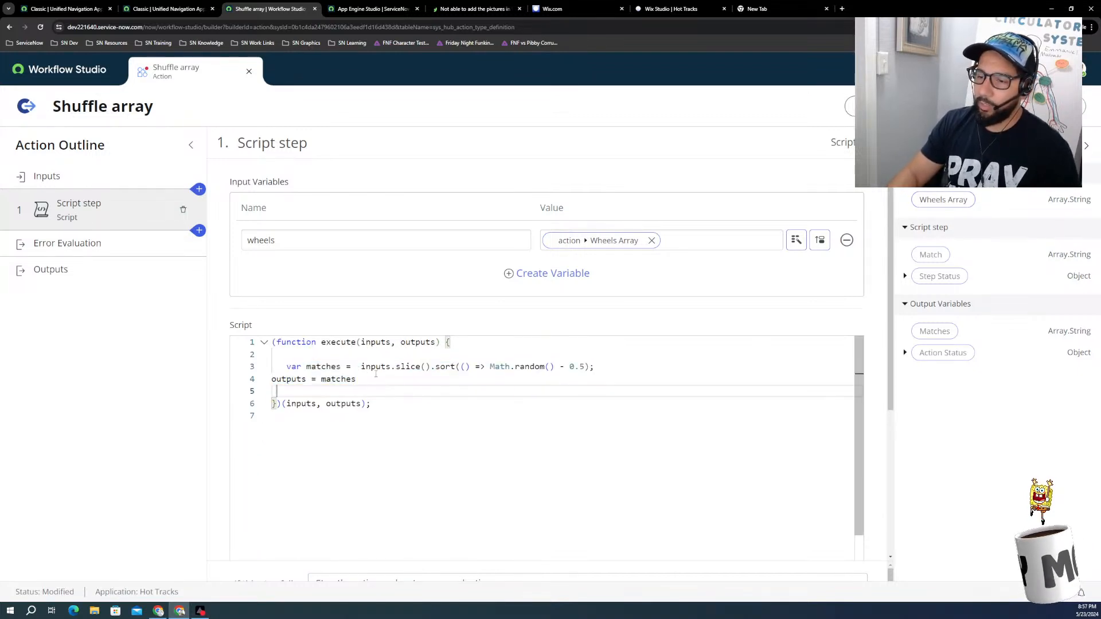
left_click(430, 368)
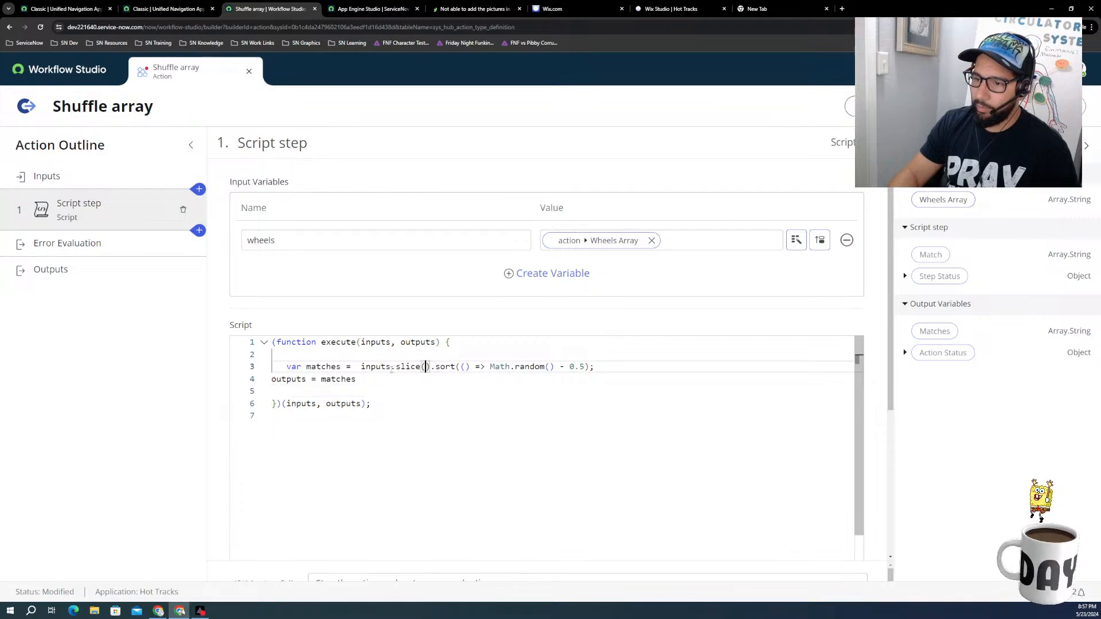
left_click(376, 367)
scroll(466, 422, "down", 2)
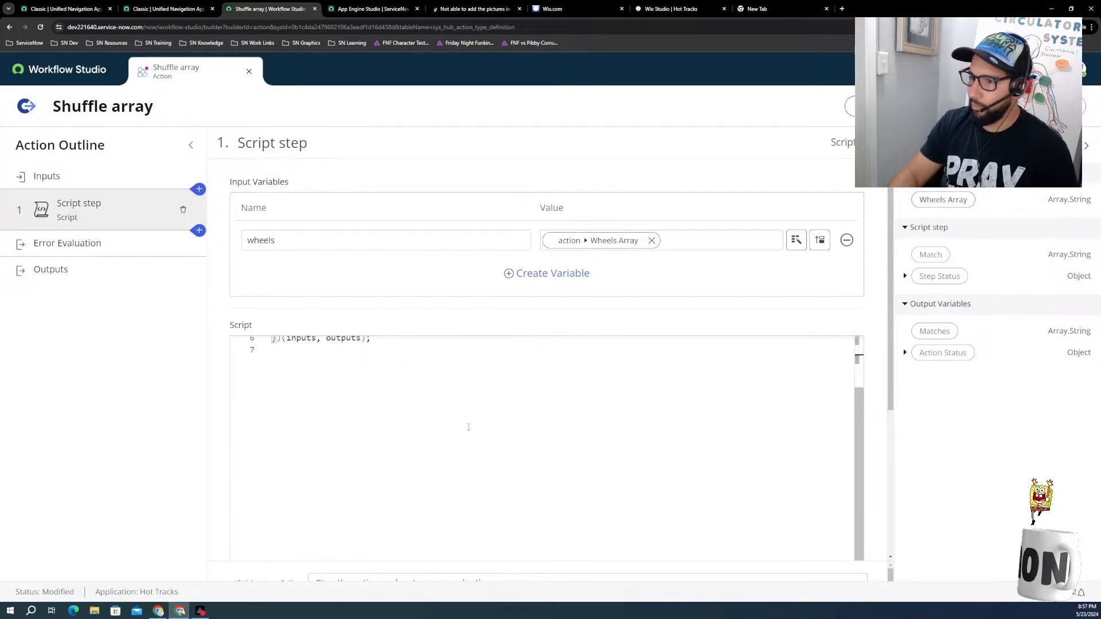
scroll(454, 442, "up", 2)
scroll(269, 476, "down", 3)
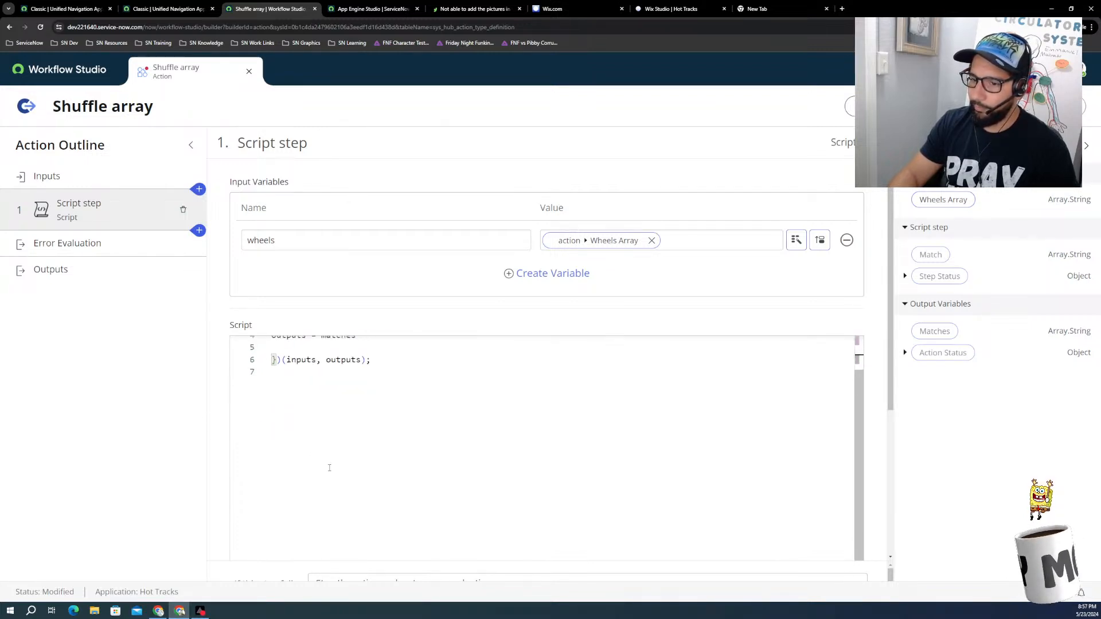
scroll(269, 478, "up", 3)
left_click(356, 379)
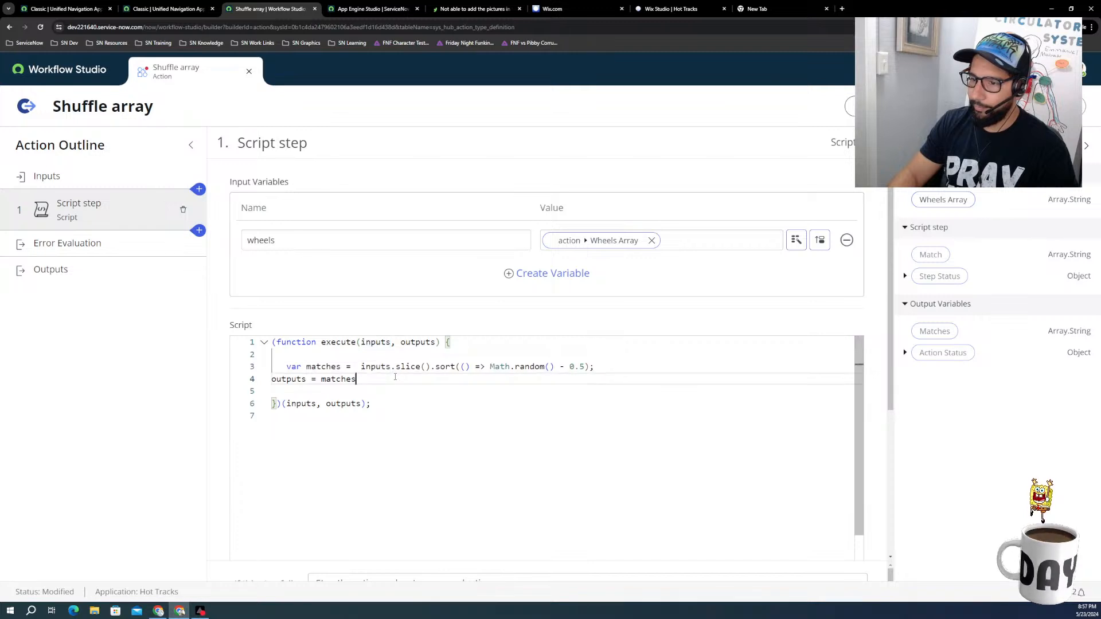
left_click(353, 365)
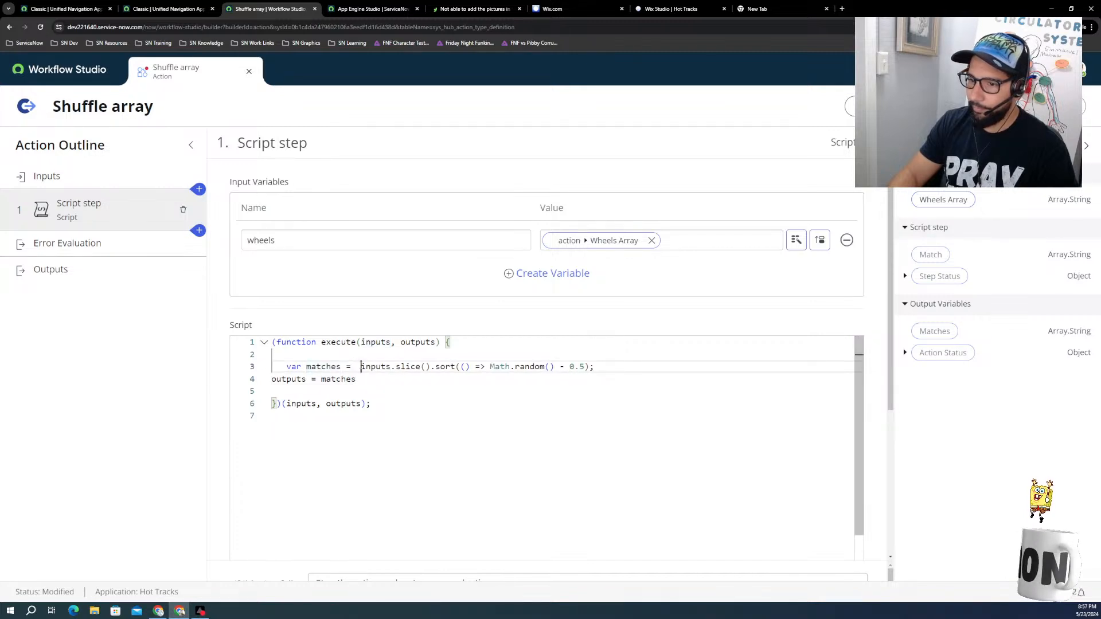
Step: Show the references to the outputs variable from the matches line of the script
triple_click(354, 366)
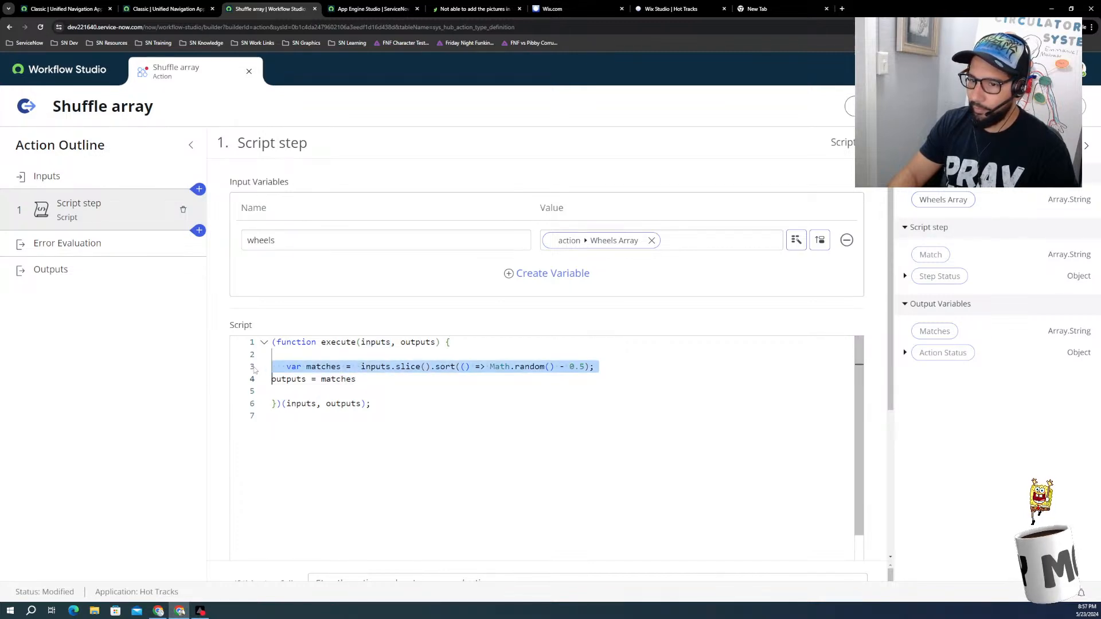
right_click(302, 369)
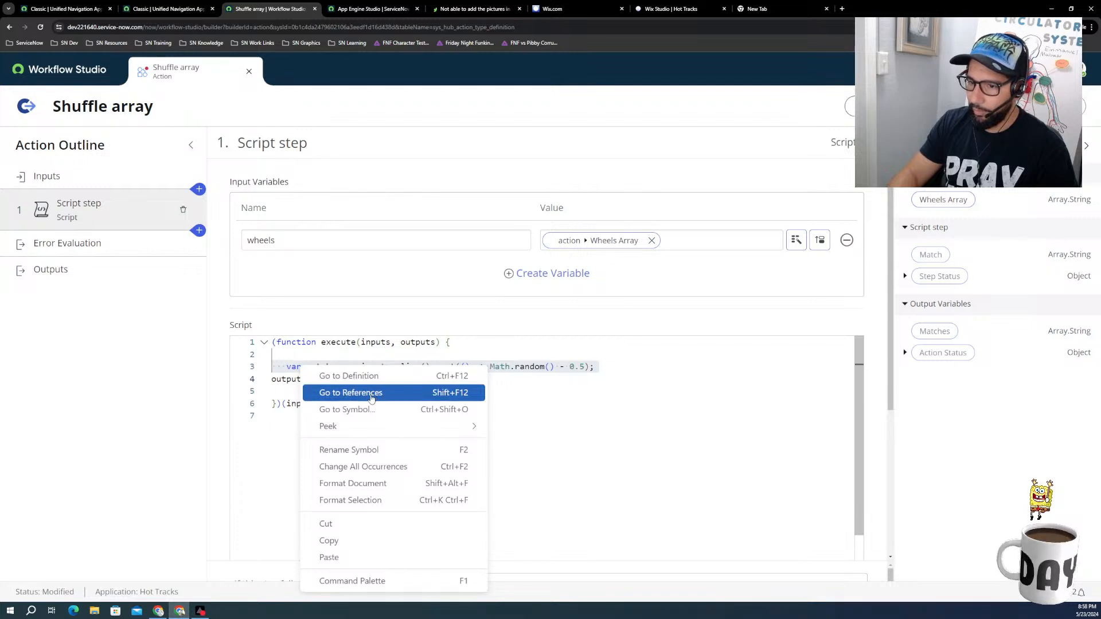
left_click(361, 398)
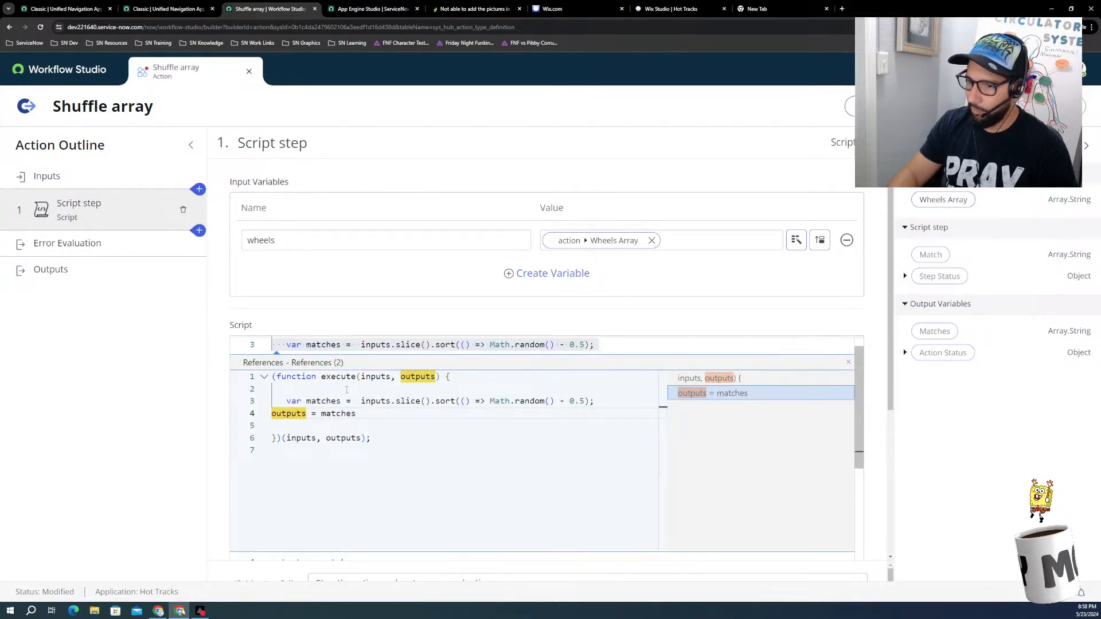
right_click(346, 389)
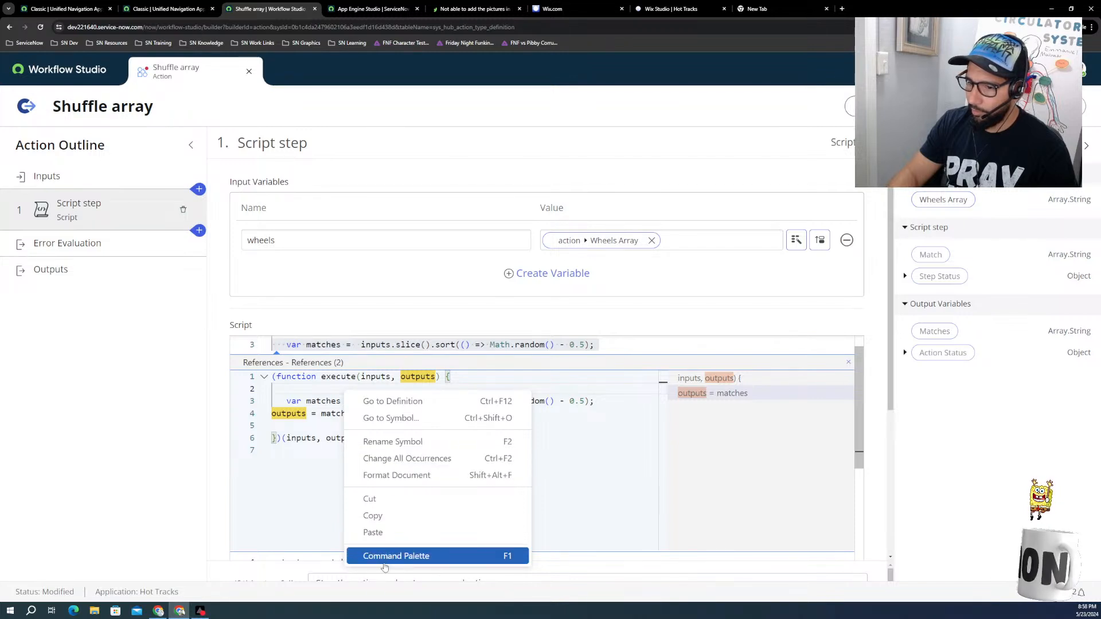
left_click(385, 557)
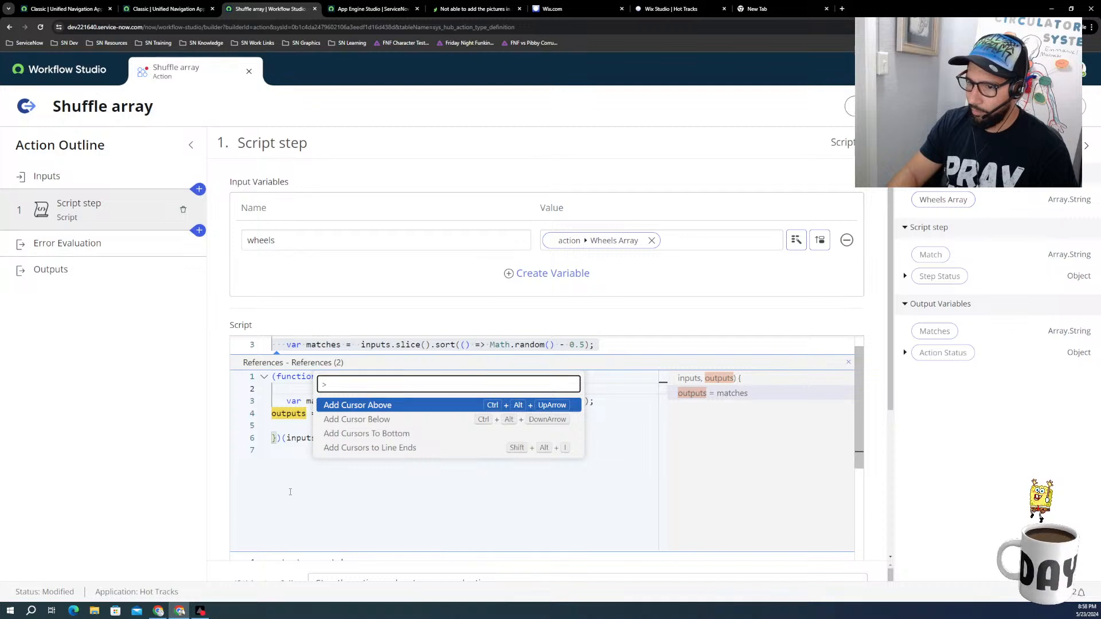
left_click(294, 469)
Step: Insert three blank lines above the var matches line in the script's references view
left_click(358, 401)
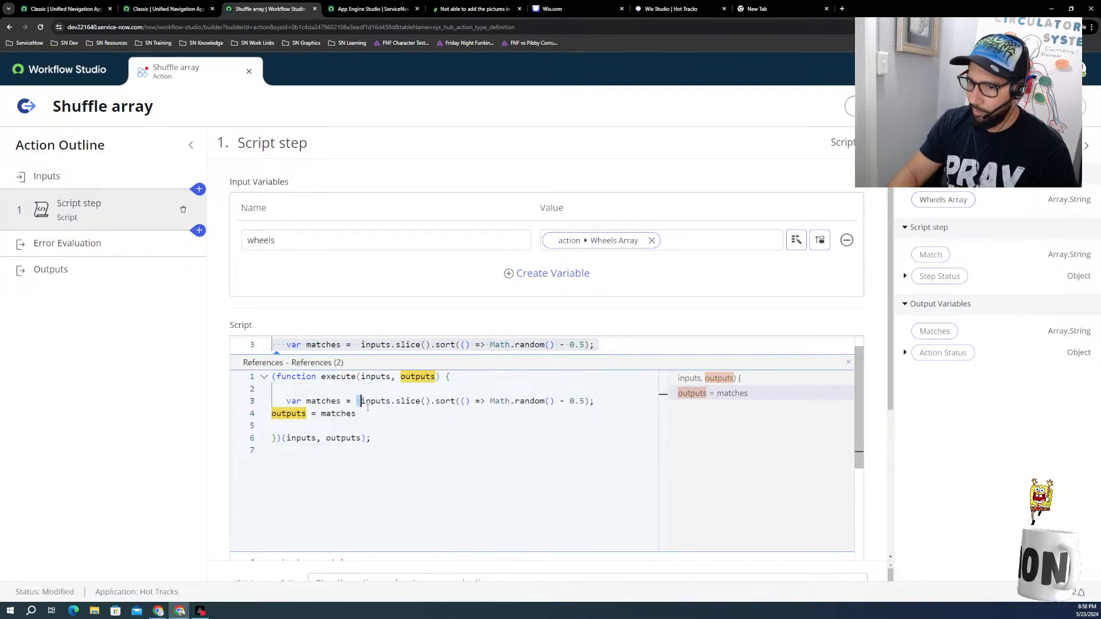
left_click_drag(376, 414, 286, 401)
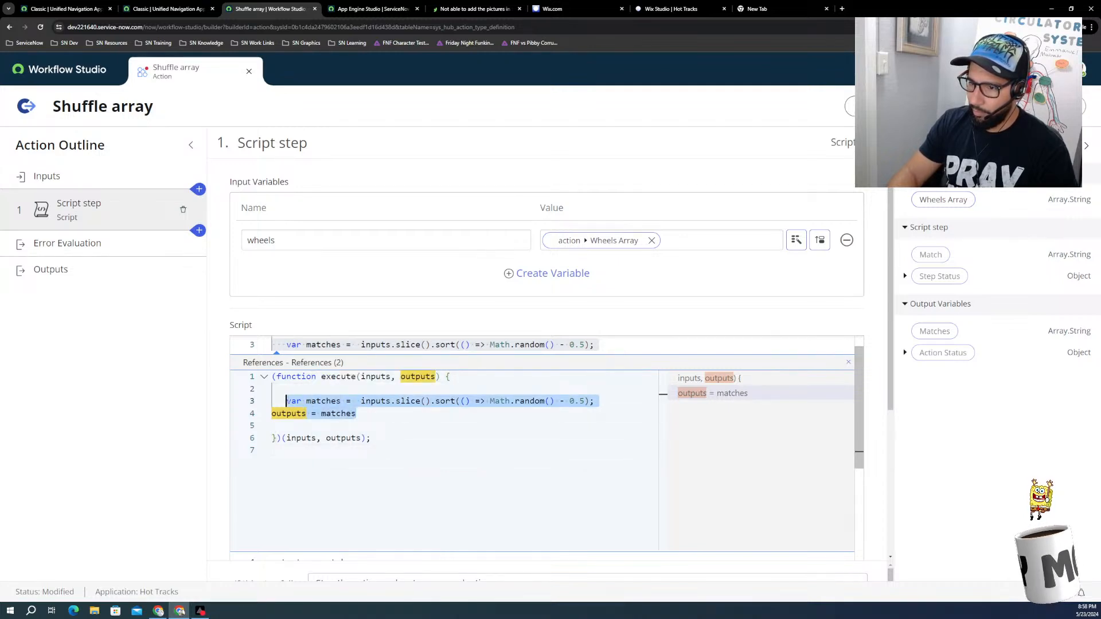
left_click(359, 400)
key("Up")
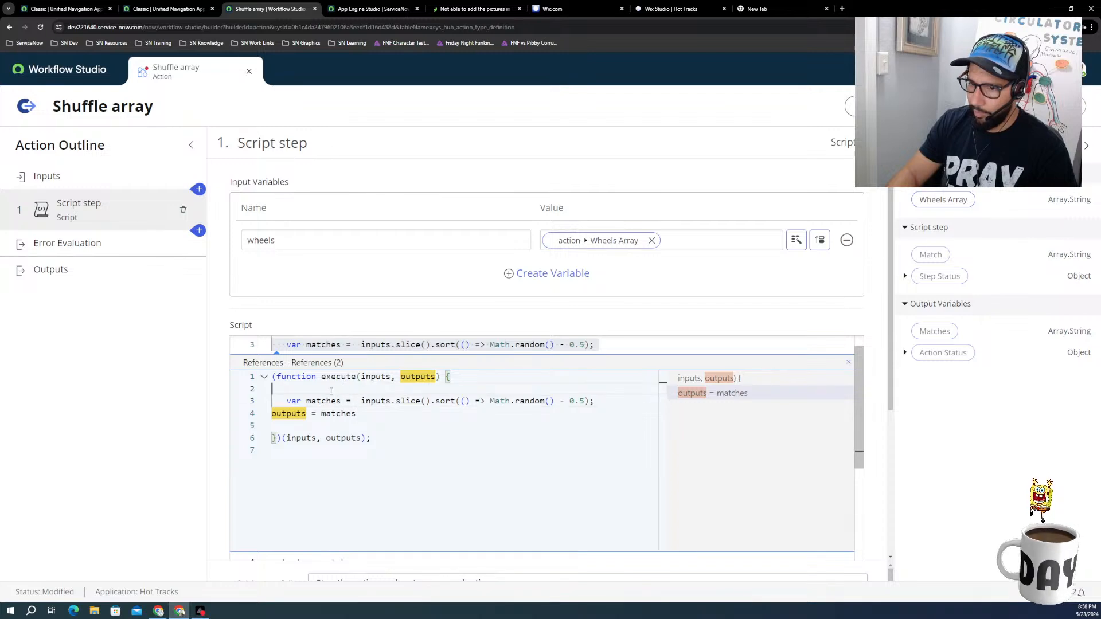
key("Return")
key("Return")
key("Up")
key("Up")
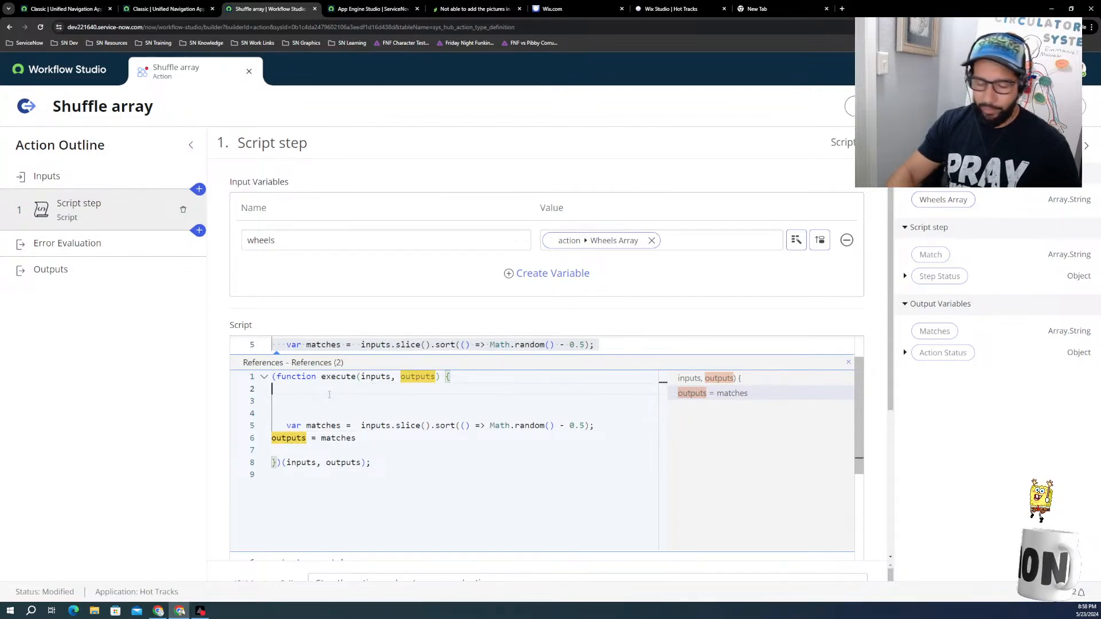
key("Return")
type("v")
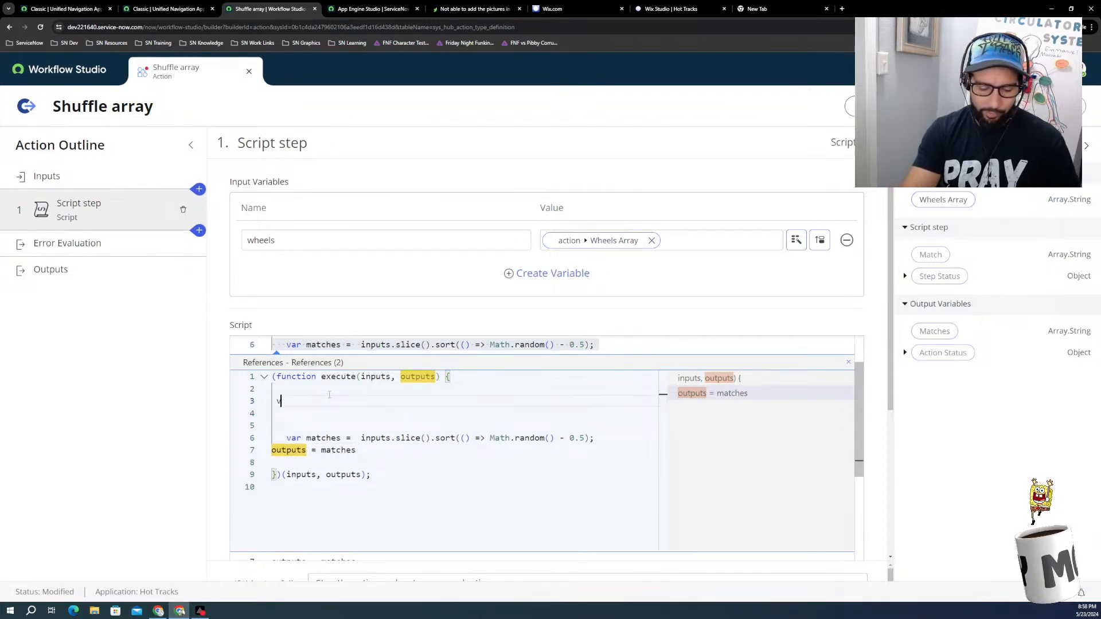
type("ar")
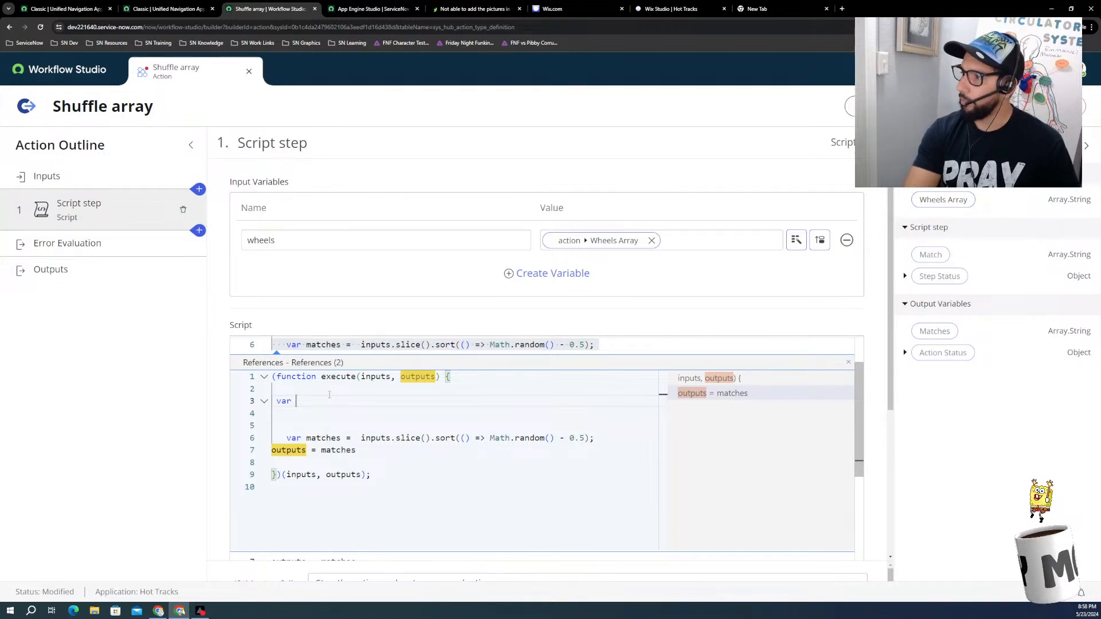
key("BackSpace")
key("BackSpace")
key("BackSpace")
key("BackSpace")
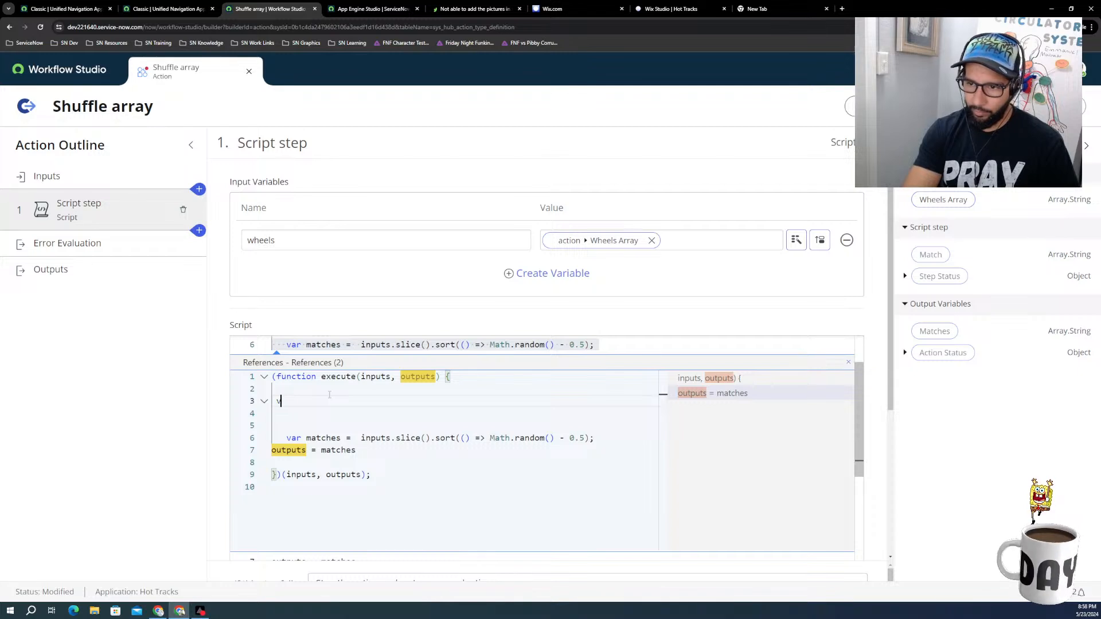
type("le")
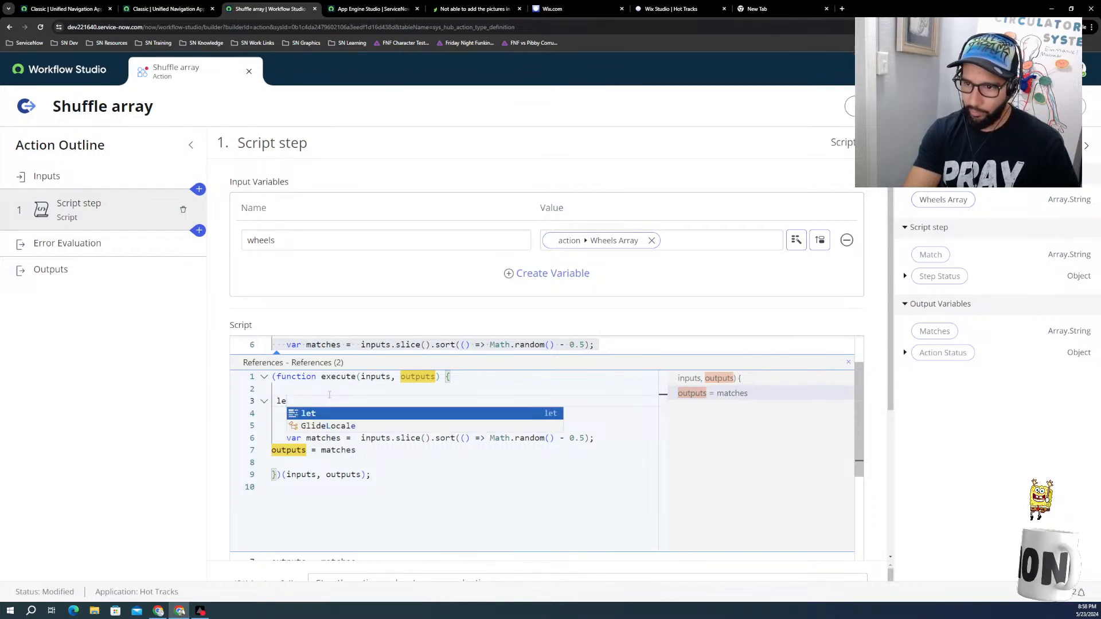
key("BackSpace")
key("BackSpace")
Step: Begin a new statement "const matches = inputs." on line 3, above the existing var matches line
type("con")
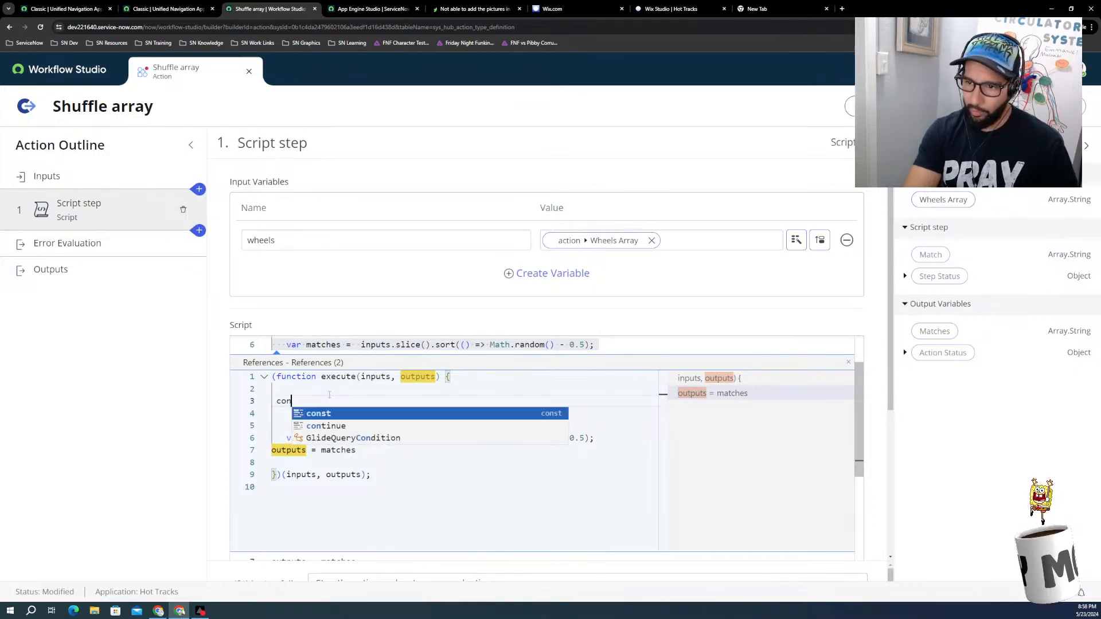
type("st ")
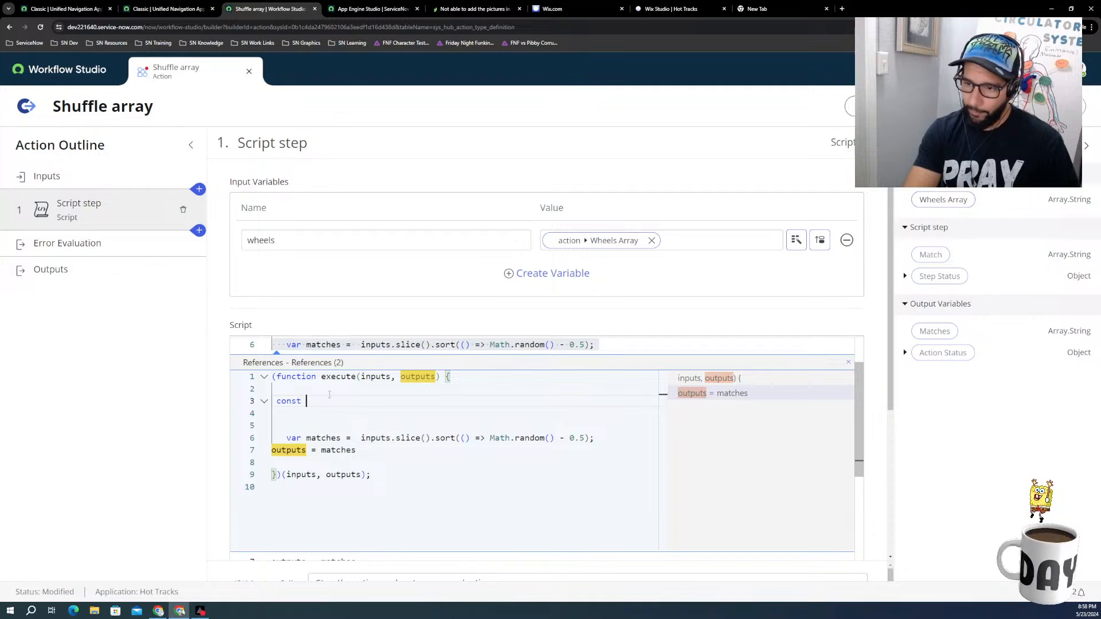
type("matches ")
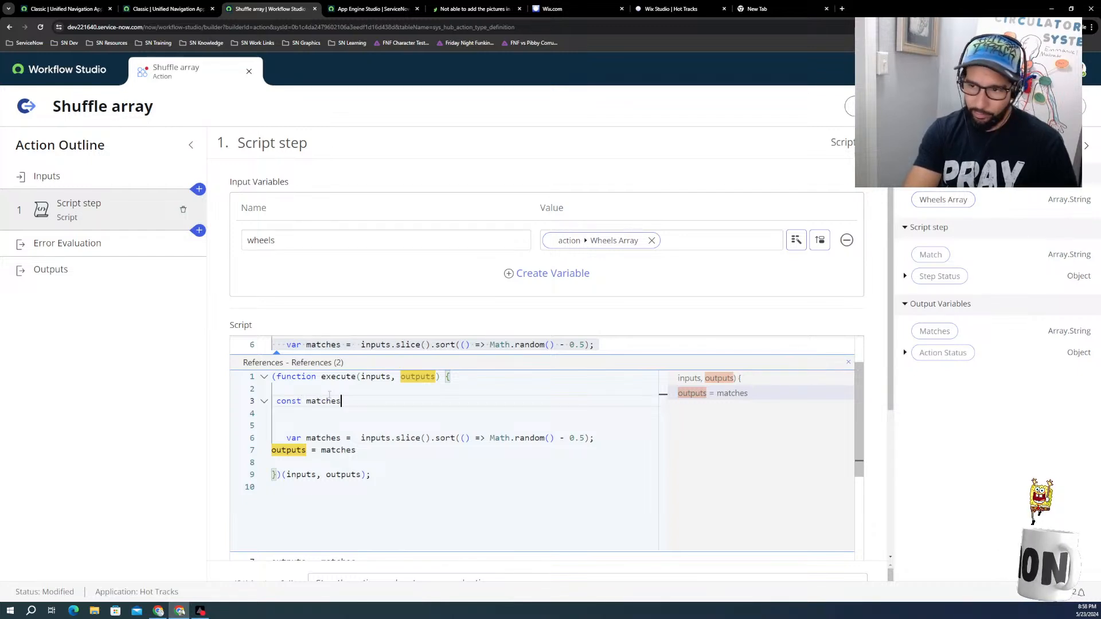
type("= in")
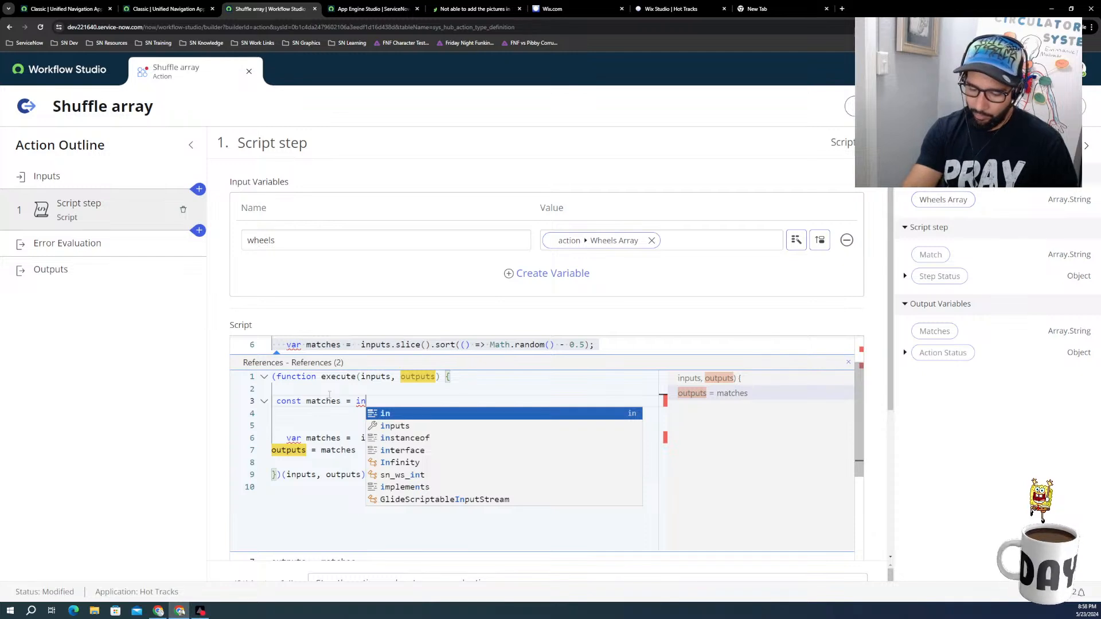
key("Down")
key("Down")
key("Up")
key("Return")
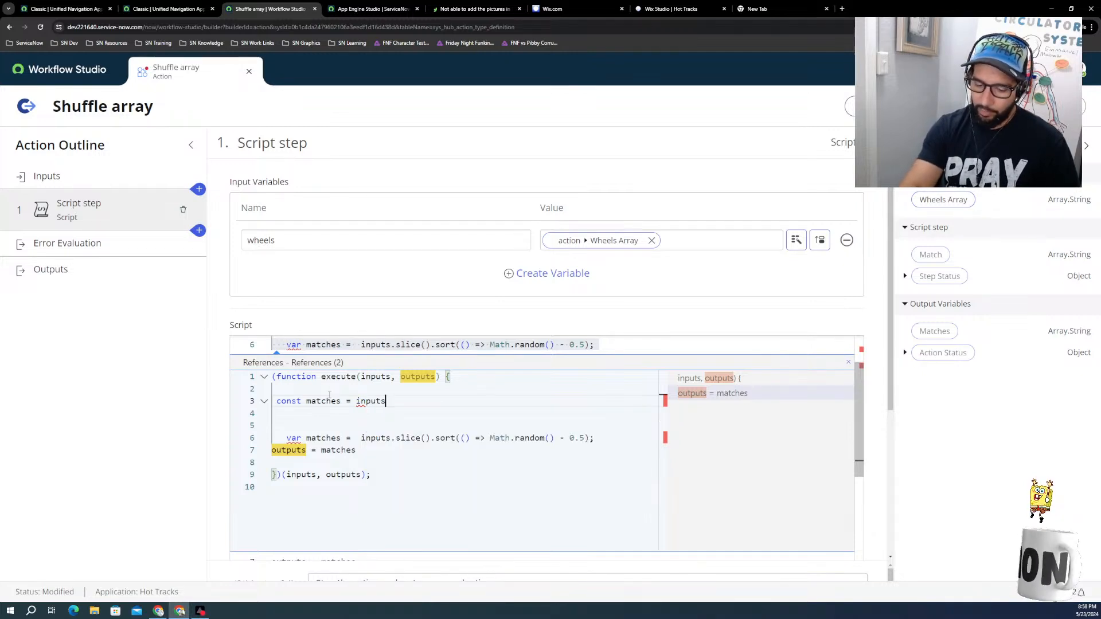
type(".")
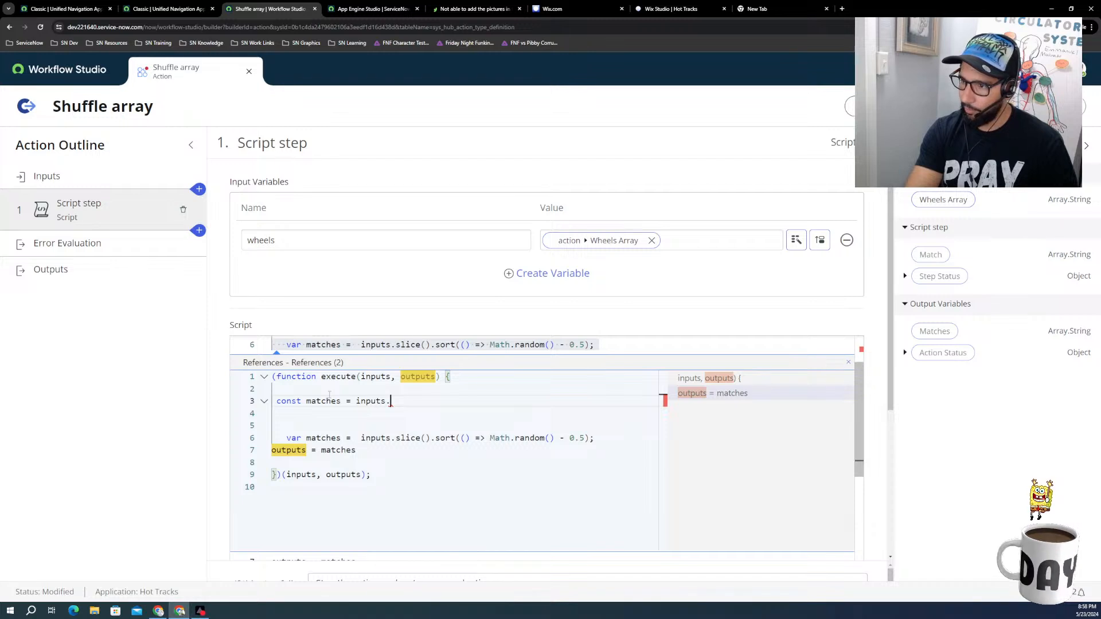
key("BackSpace")
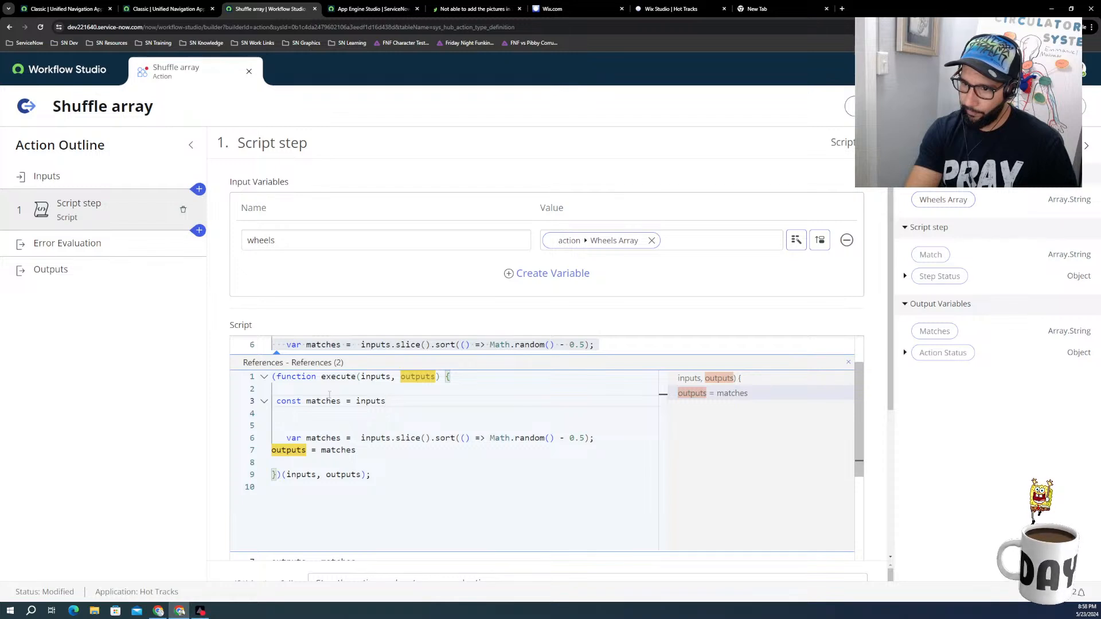
type(".sli")
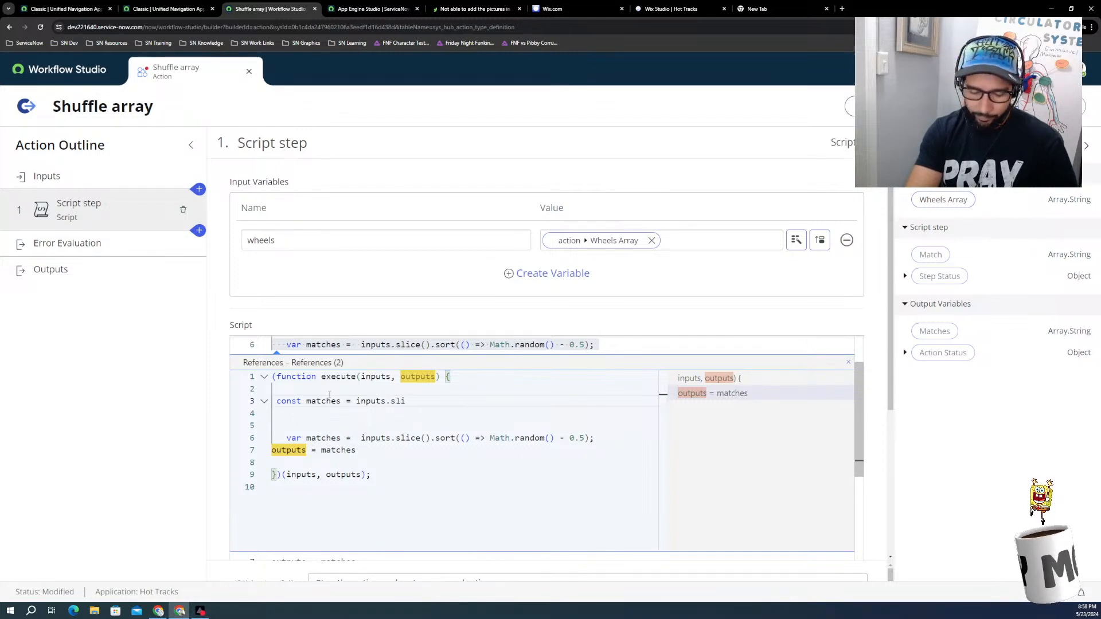
type("ce()")
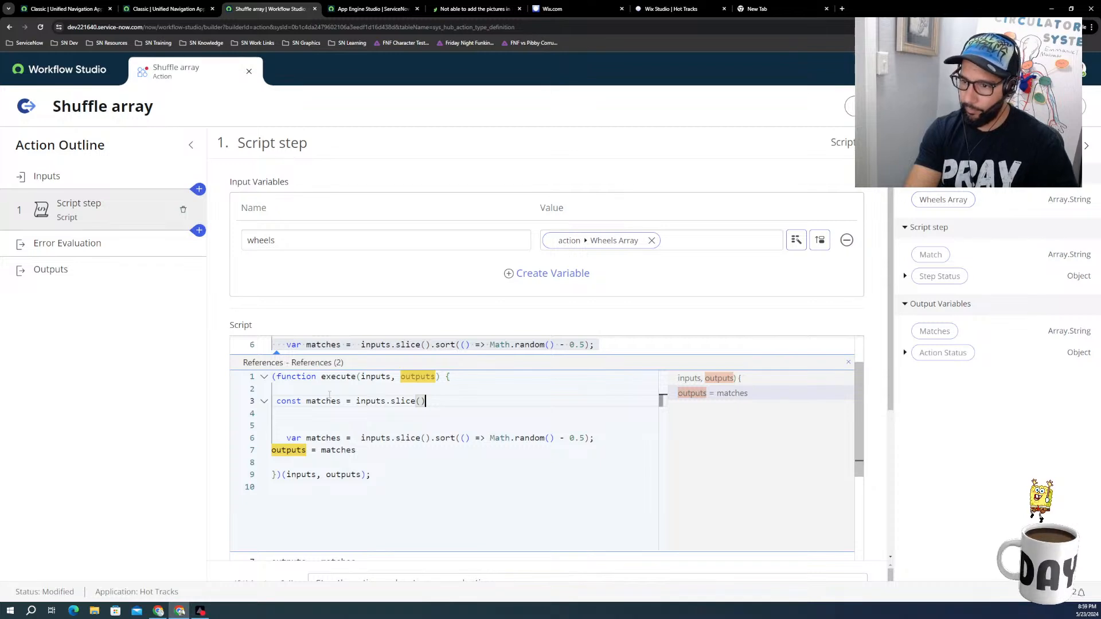
Step: Try a slice() call on inputs in the const matches line, remove it and enter "so" in its place
key("BackSpace")
key("BackSpace")
key("BackSpace")
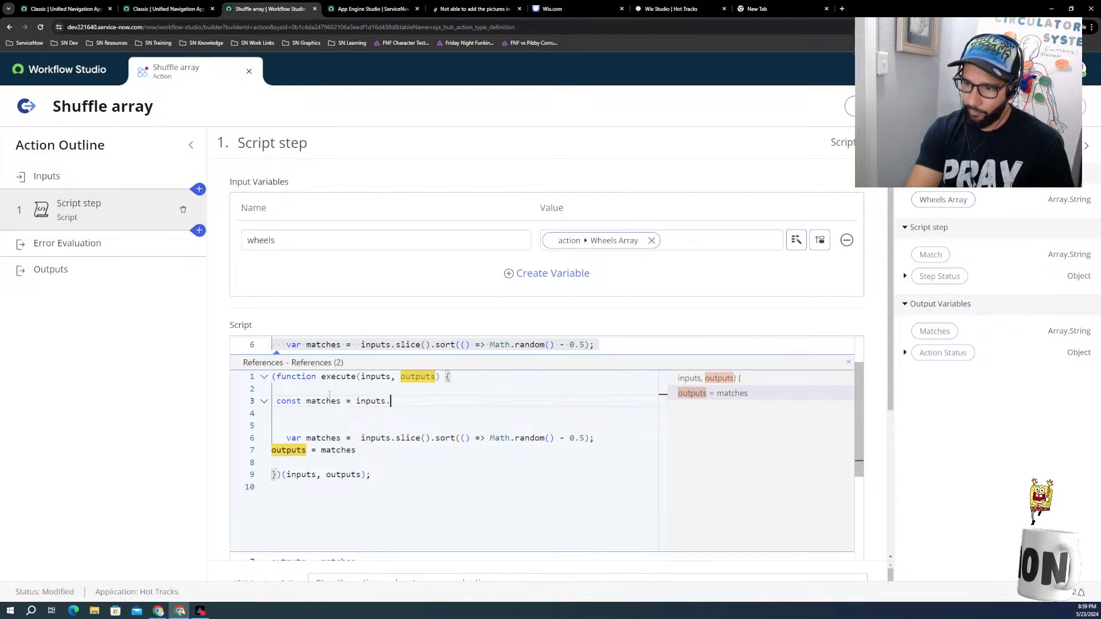
type("so")
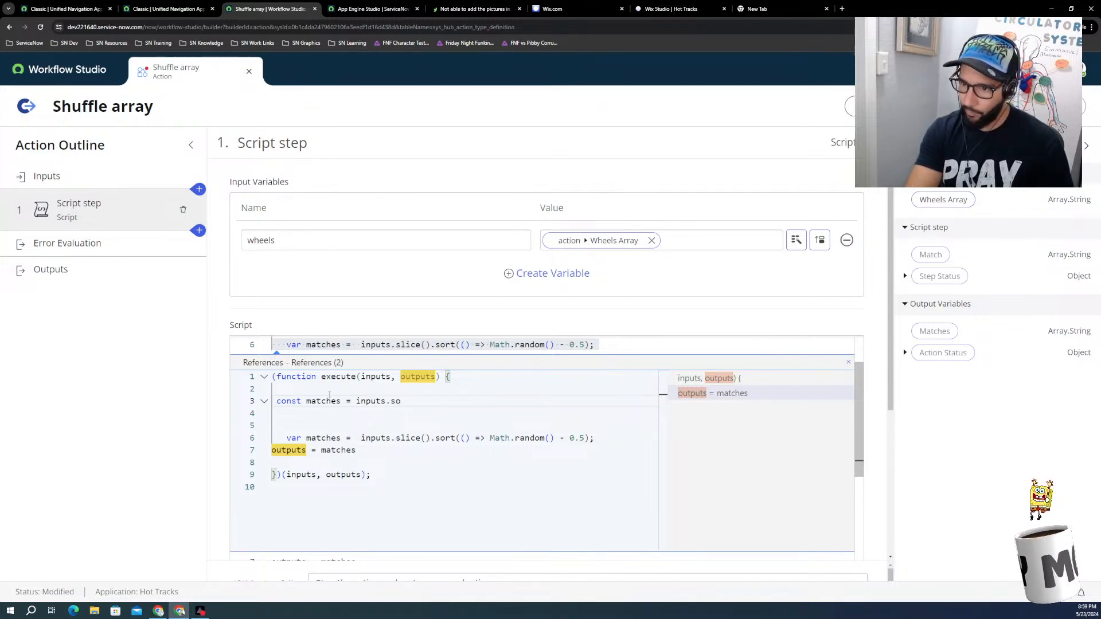
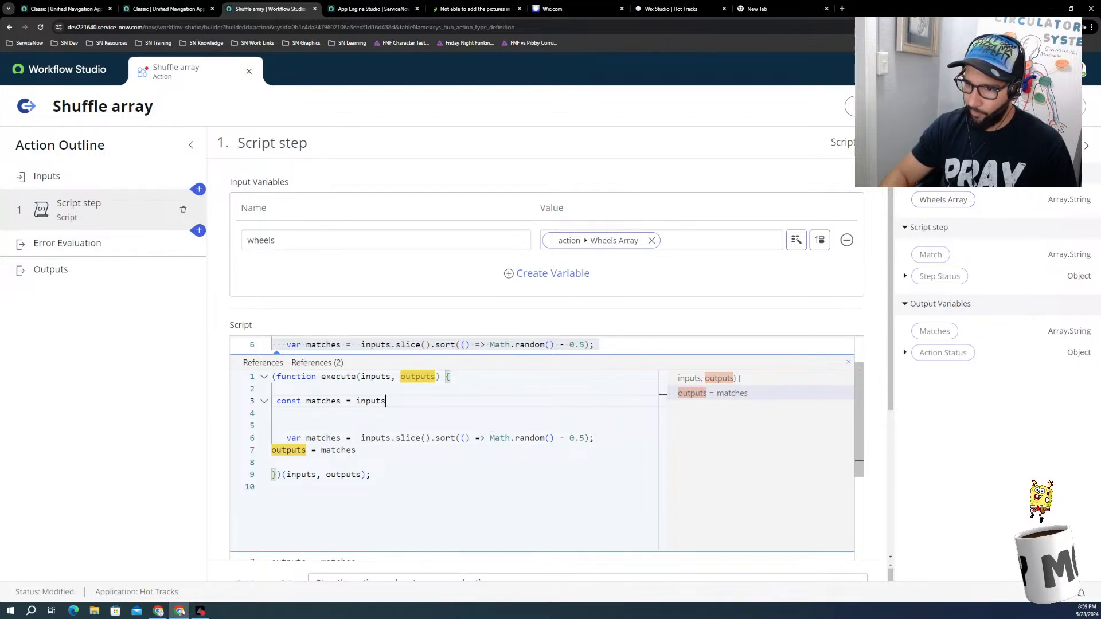
Step: Close the references view of the script and return to the end of the outputs = matches line
left_click(356, 451)
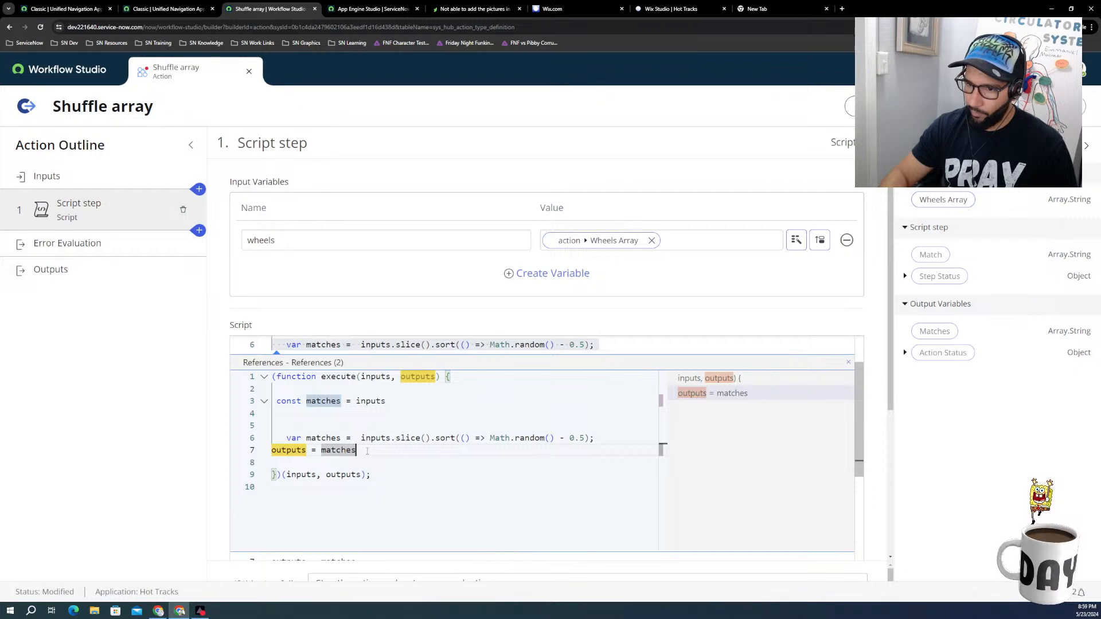
key("shift+Home")
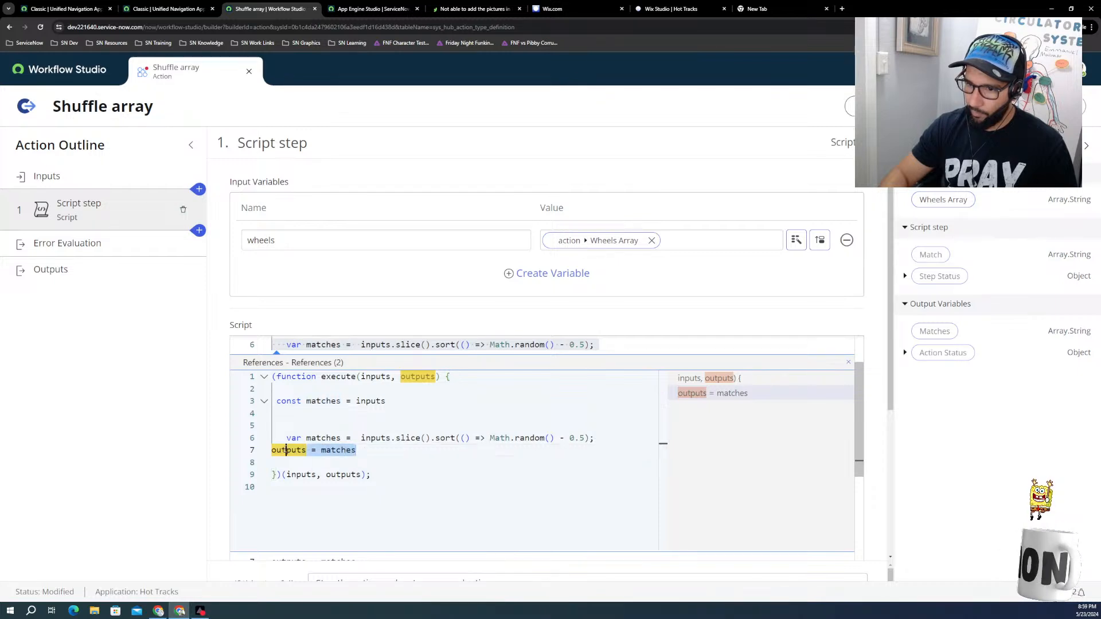
left_click(337, 451)
key("Escape")
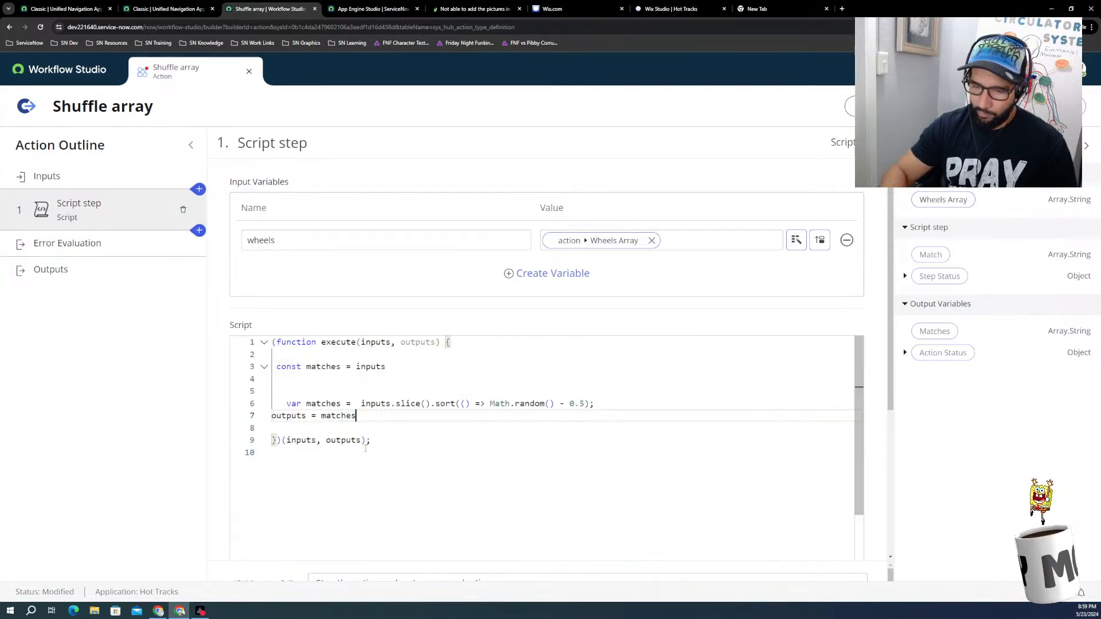
Step: Delete the outputs = matches statement from line 7 of the script
key("BackSpace")
key("BackSpace")
key("BackSpace")
key("BackSpace")
key("BackSpace")
key("BackSpace")
key("BackSpace")
key("BackSpace")
key("BackSpace")
key("BackSpace")
key("BackSpace")
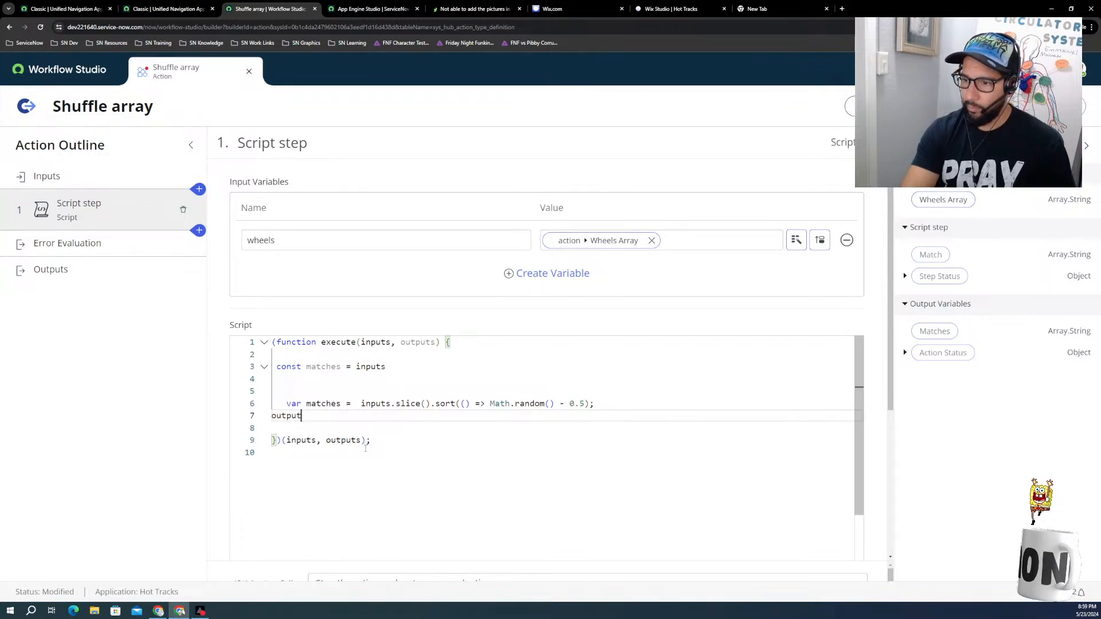
key("BackSpace")
key("BackSpace")
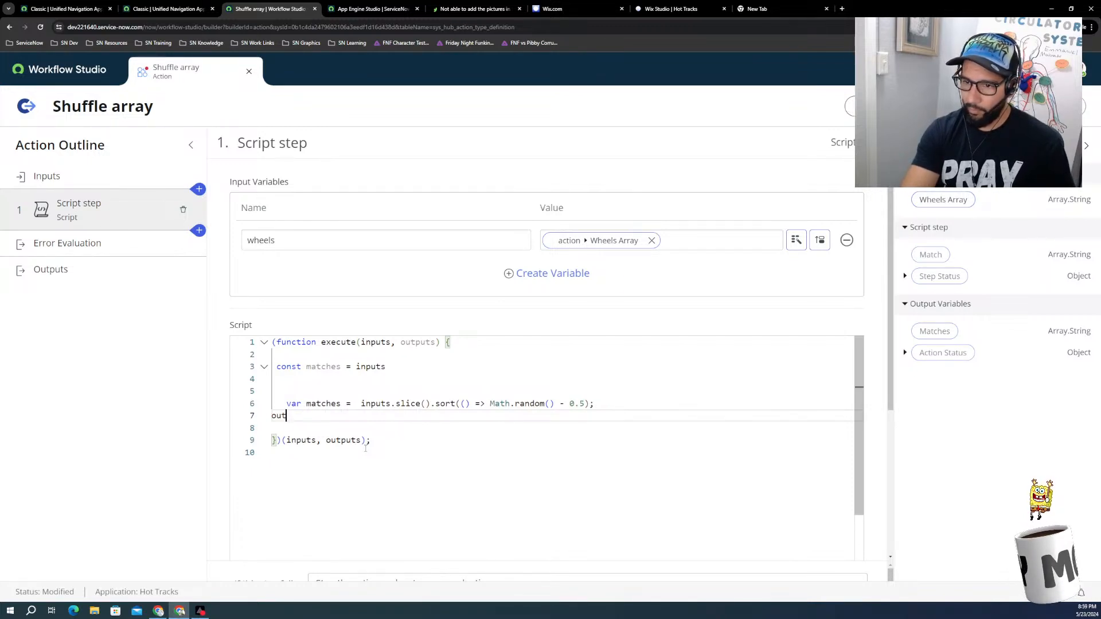
key("BackSpace")
key("BackSpace")
key("BackSpace")
type("out")
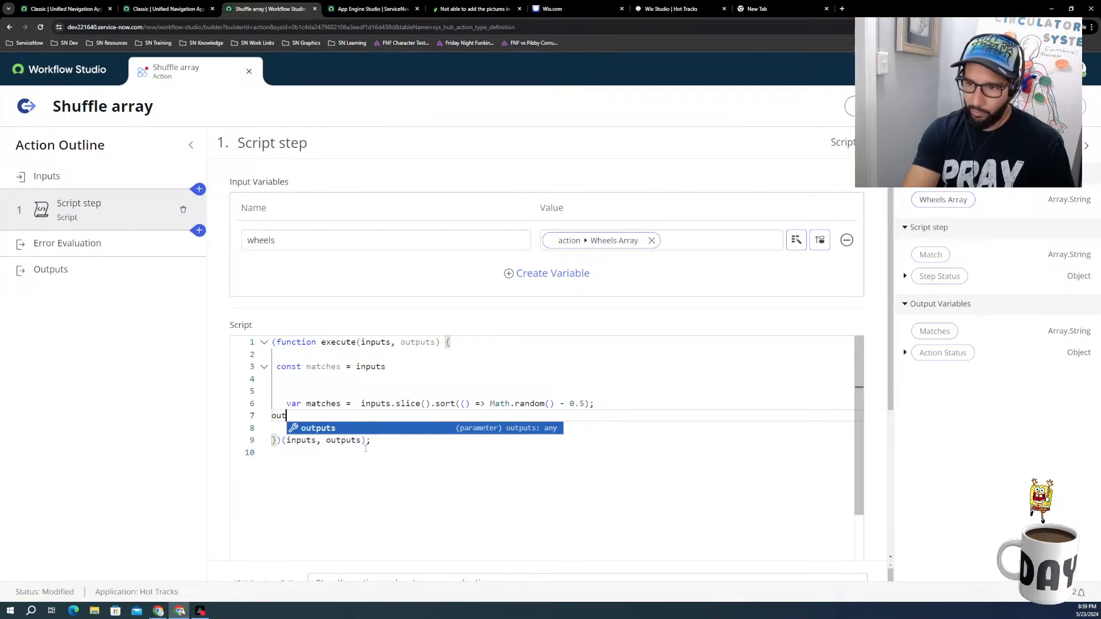
key("Return")
type(".")
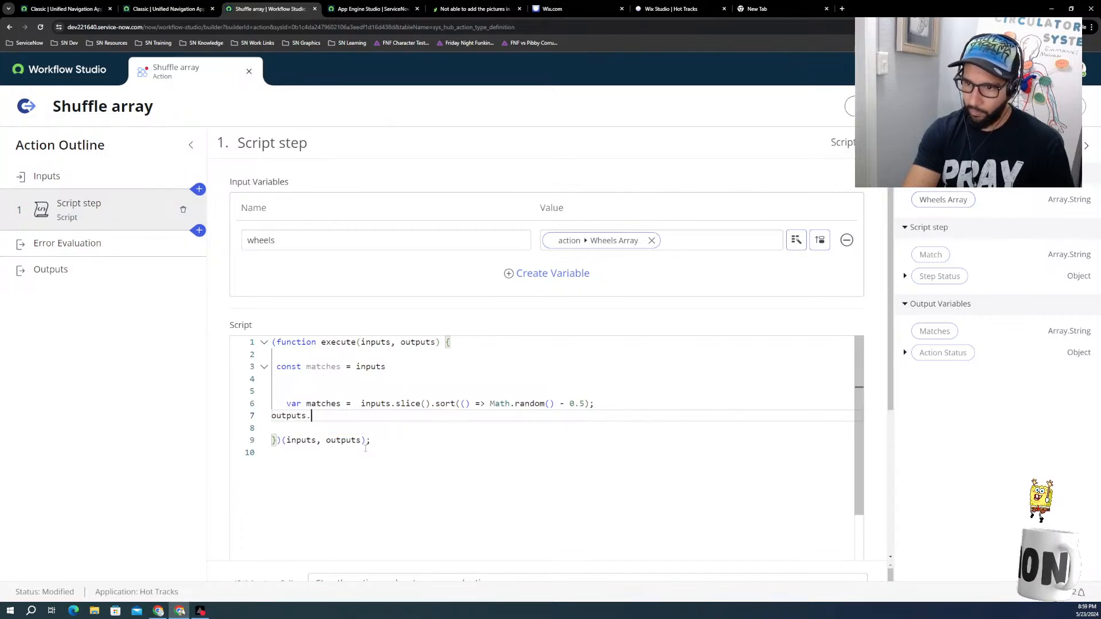
key("BackSpace")
key("BackSpace")
key("BackSpace")
key("BackSpace")
key("BackSpace")
key("BackSpace")
key("BackSpace")
key("BackSpace")
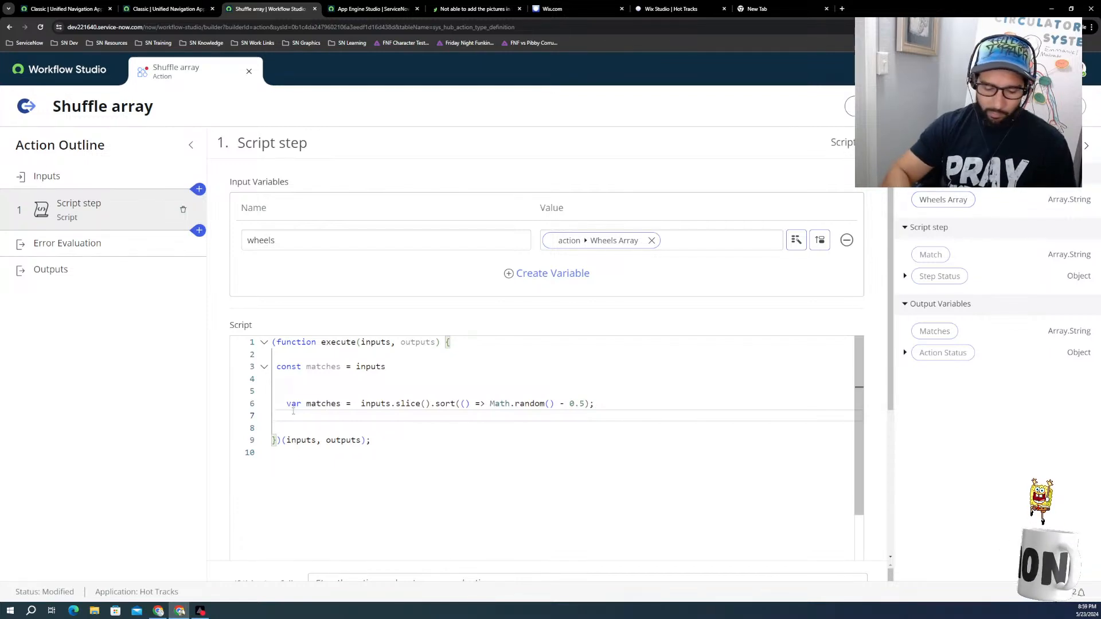
Step: Add a gs.info(matches) logging call on the empty line 7 of the script
type("gs")
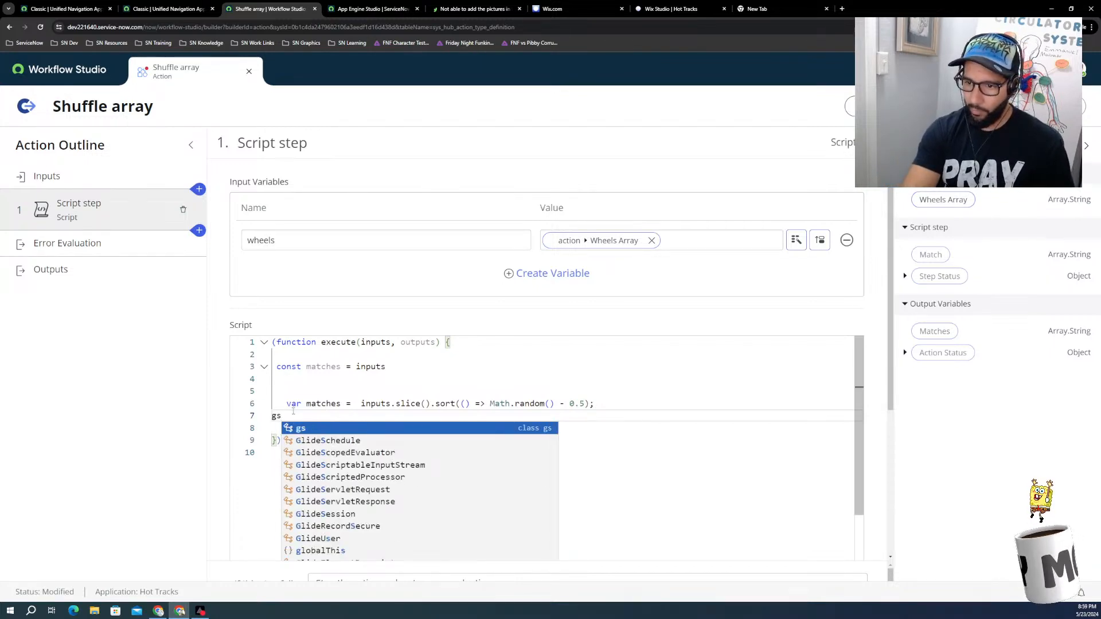
type(".")
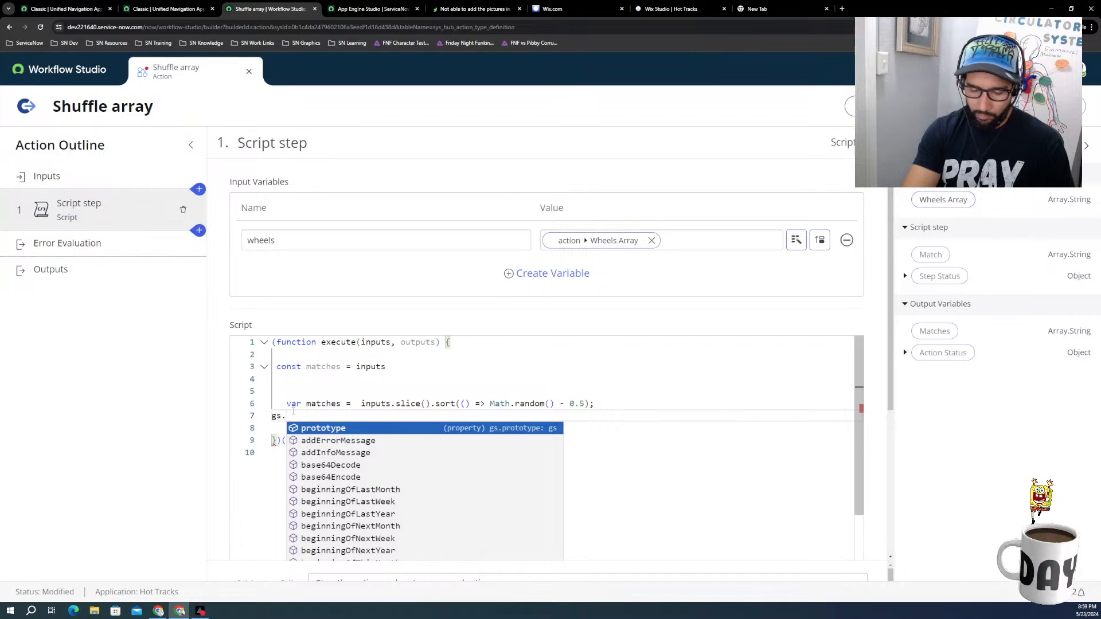
type("in")
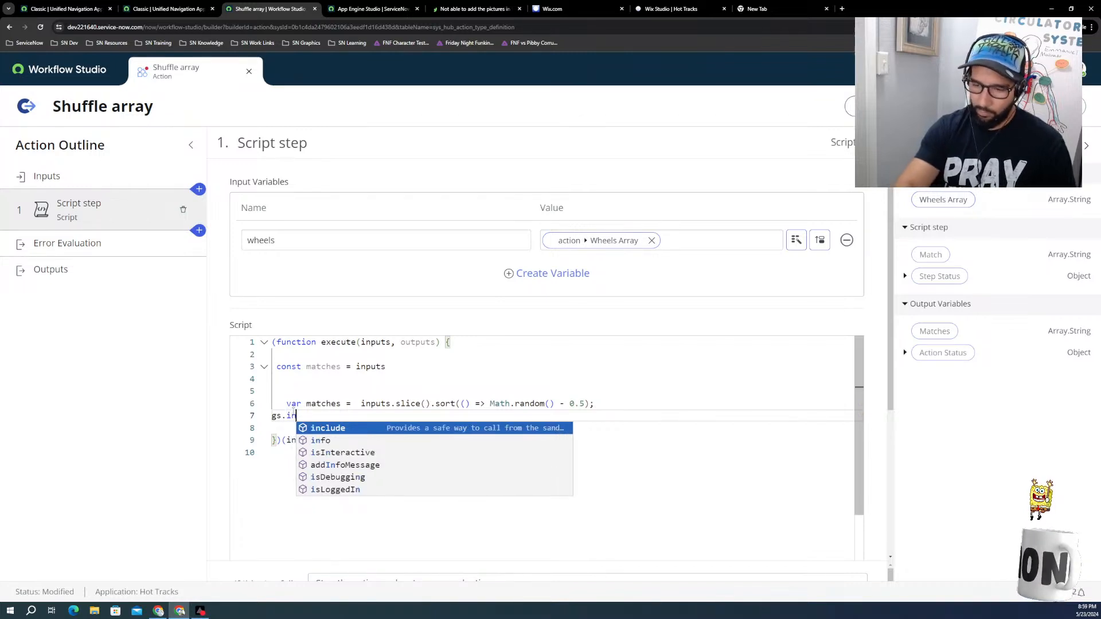
key("Down")
key("Return")
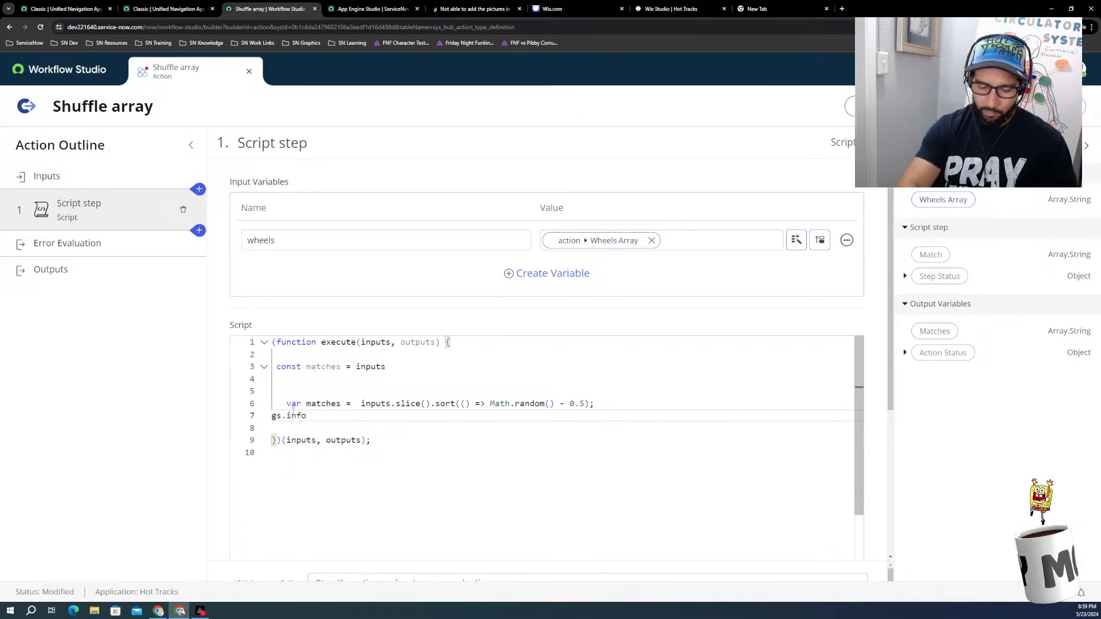
type("(mat")
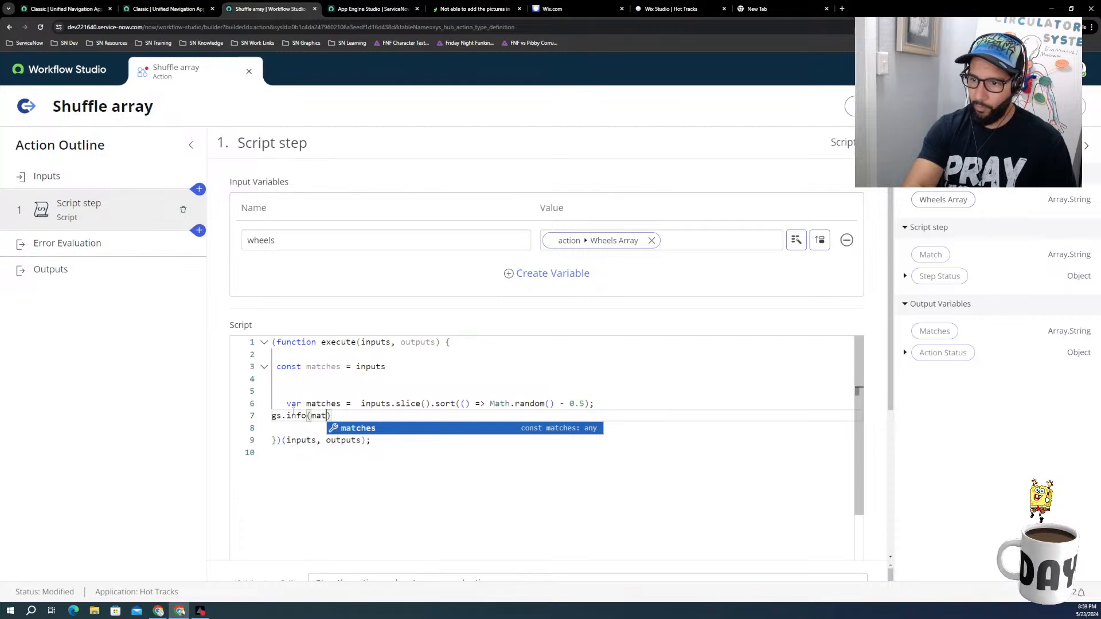
key("Return")
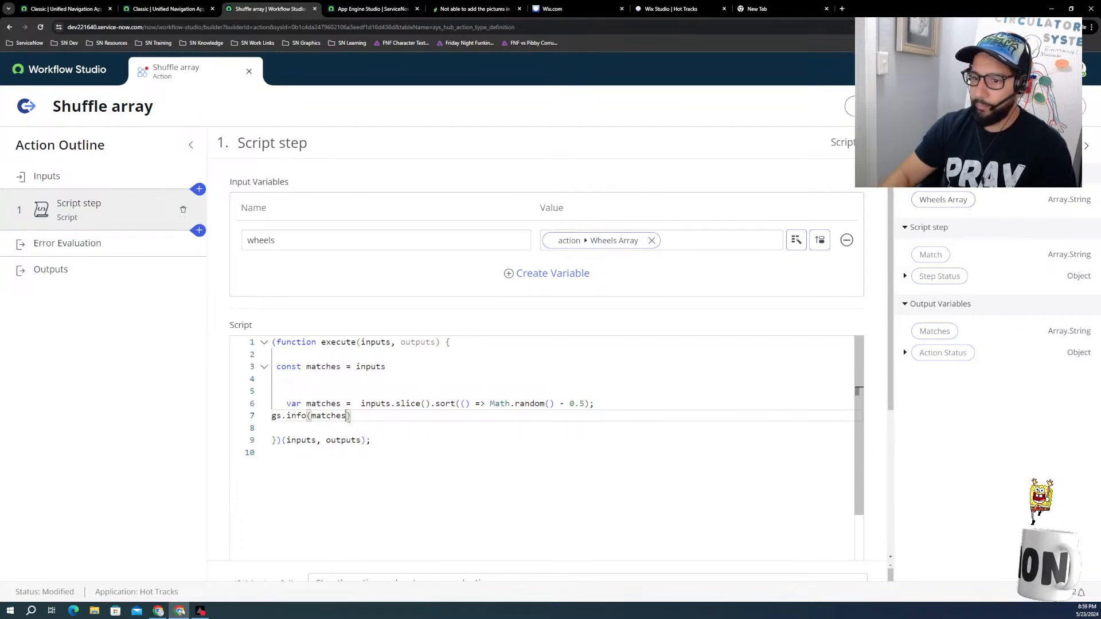
left_click(378, 417)
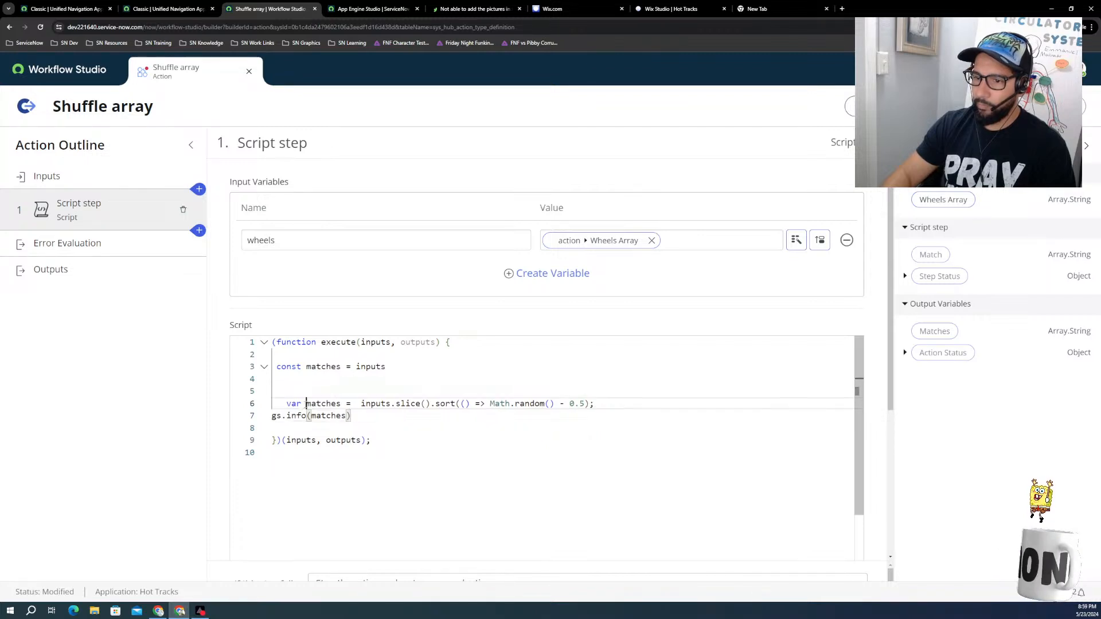
Step: Remove "var matches =" and join the lines into const matches = inputs.slice().sort(() => Math.random() - 0.5); on line 3
double_click(321, 404)
left_click(306, 404)
key("BackSpace")
key("BackSpace")
key("BackSpace")
key("BackSpace")
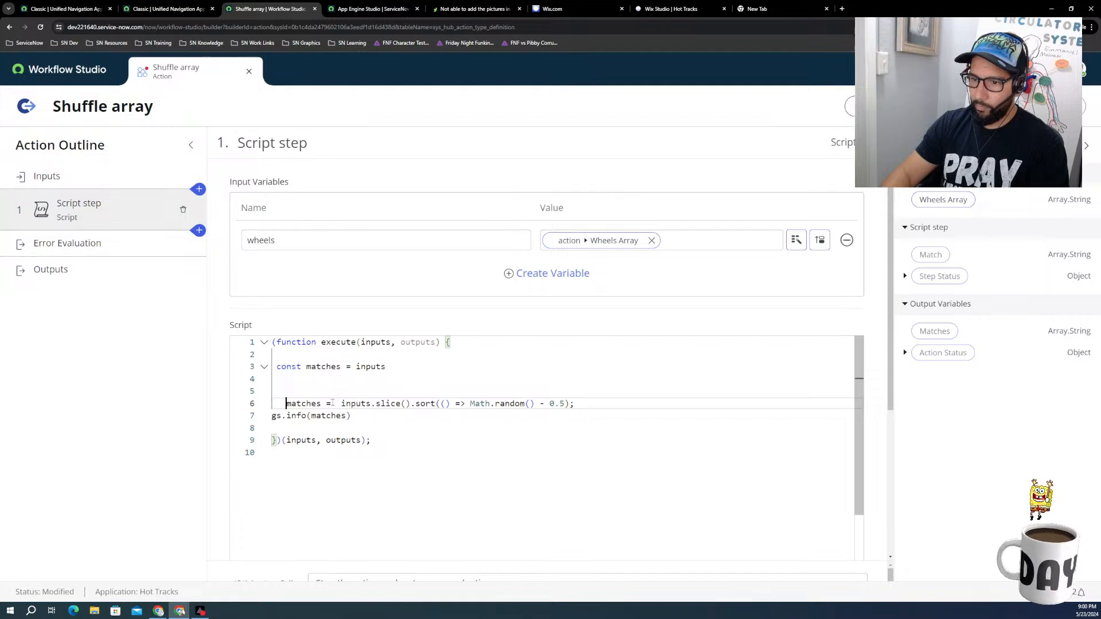
key("BackSpace")
key("BackSpace")
key("BackSpace")
key("BackSpace")
key("BackSpace")
key("BackSpace")
key("BackSpace")
key("BackSpace")
key("BackSpace")
key("BackSpace")
key("BackSpace")
key("BackSpace")
key("BackSpace")
key("BackSpace")
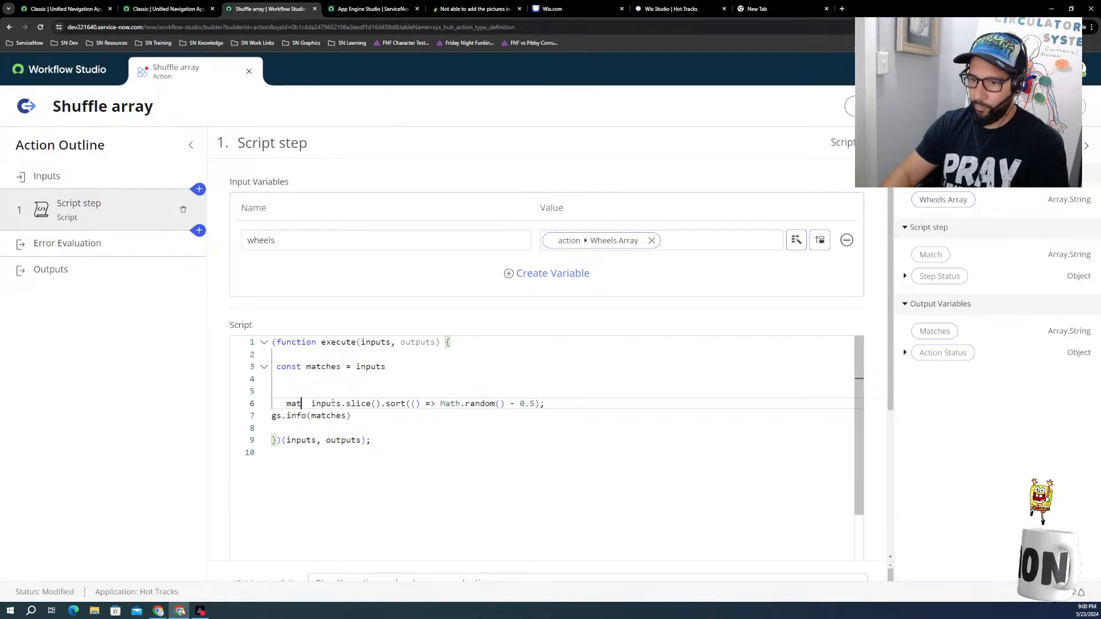
key("BackSpace")
key("BackSpace")
key("BackSpace")
key("BackSpace")
key("BackSpace")
key("BackSpace")
key("BackSpace")
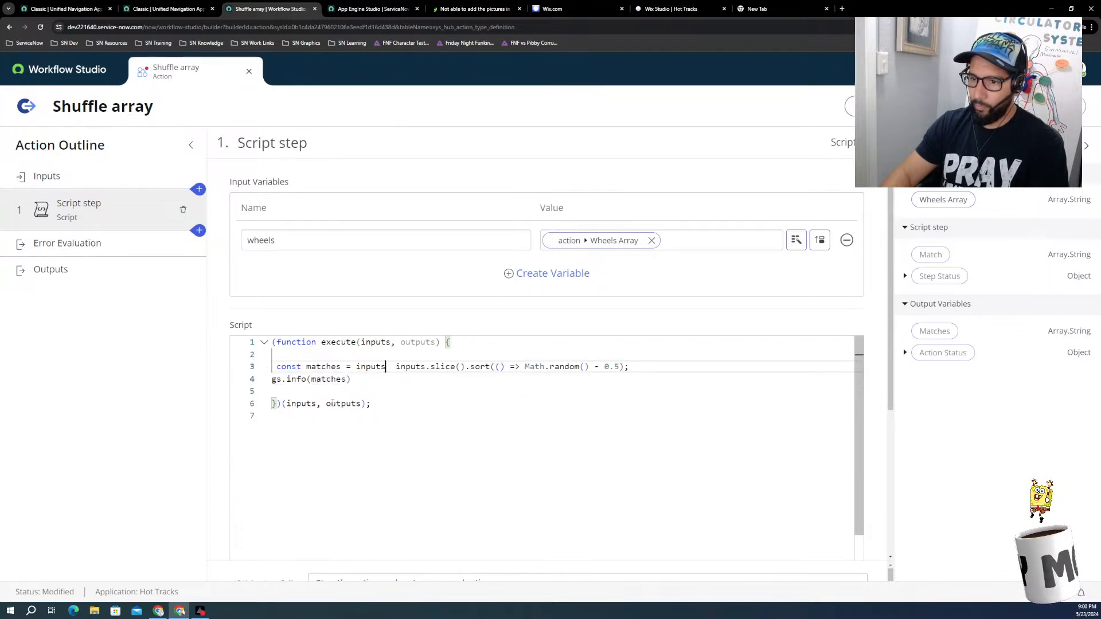
key("BackSpace")
key("Delete")
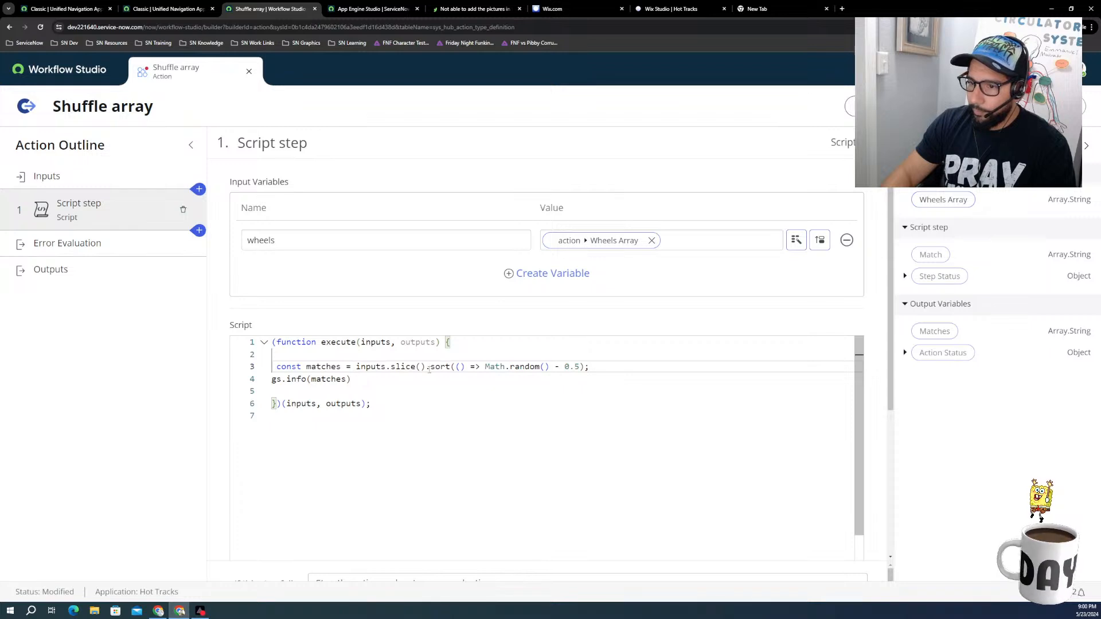
Step: Check the editor's hint for the outputs parameter of the execute function
left_click(463, 367)
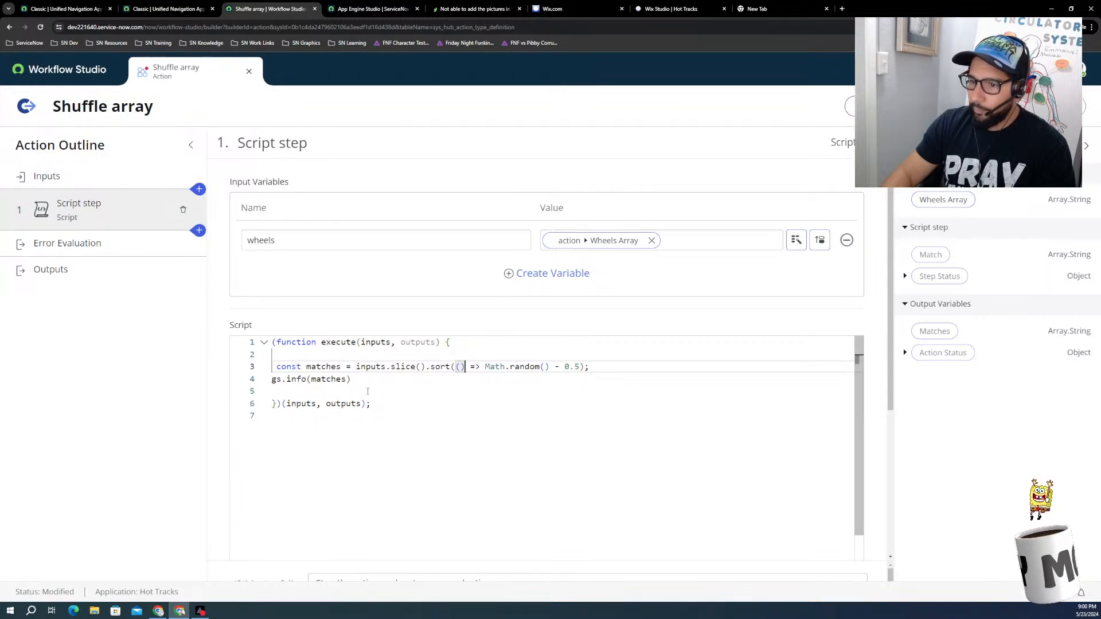
left_click(389, 399)
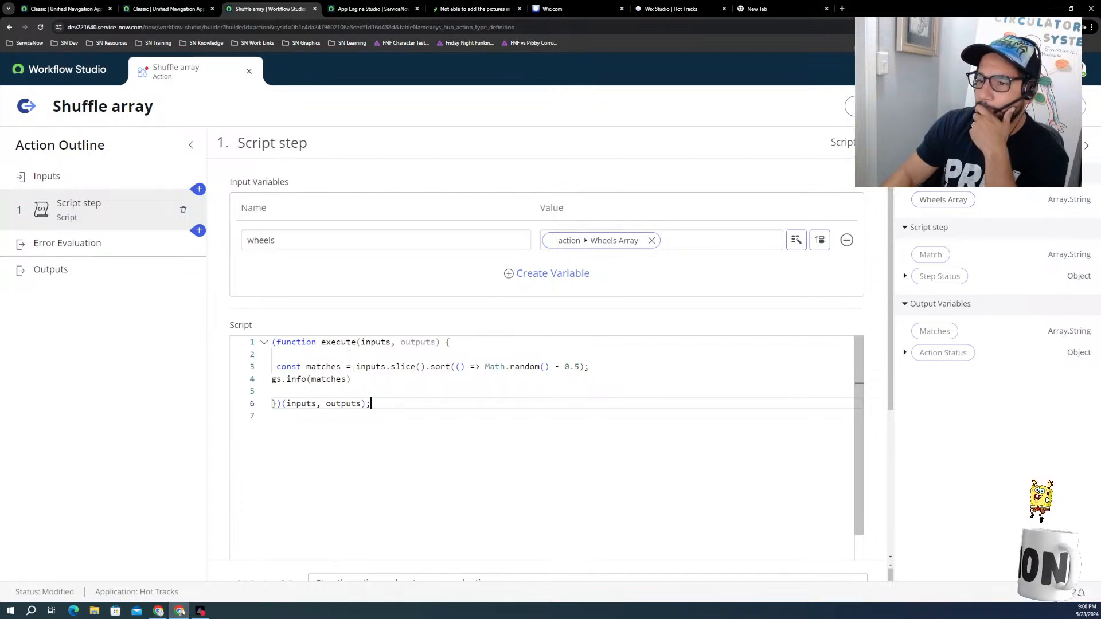
left_click(416, 343)
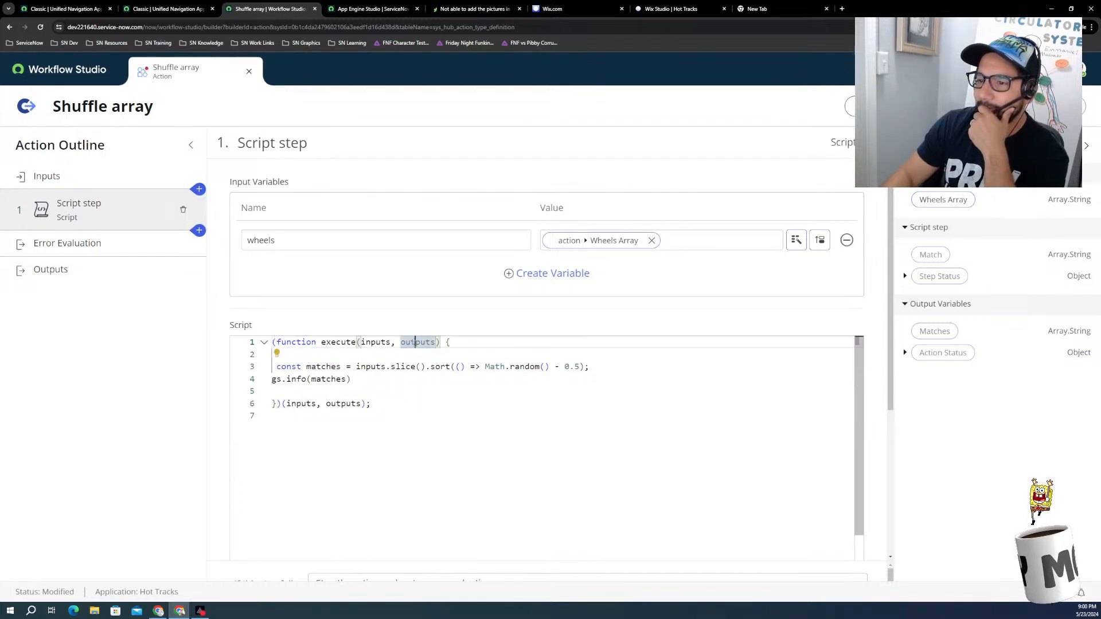
mouse_move(415, 342)
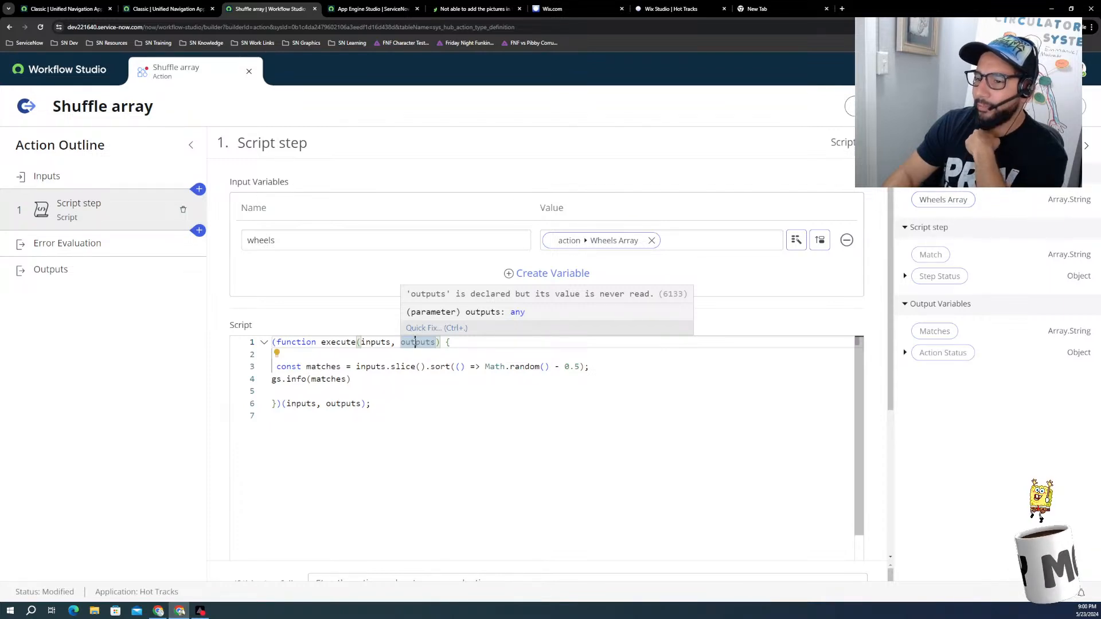
Step: Add the statement outputs = matches on a new line below the gs.info call
left_click(363, 379)
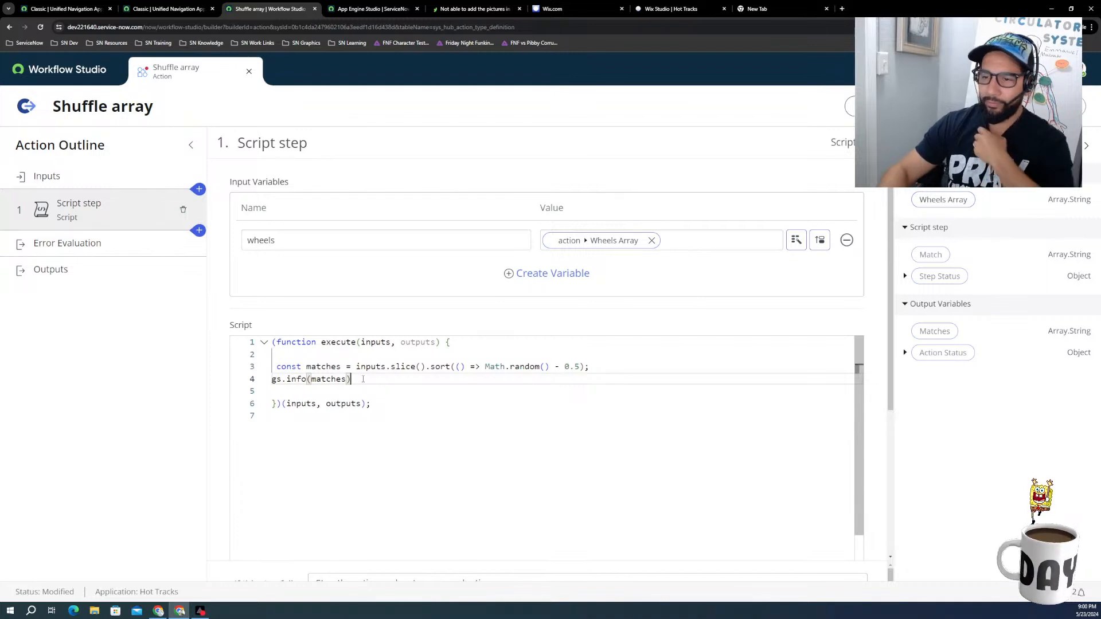
key("Return")
type("out")
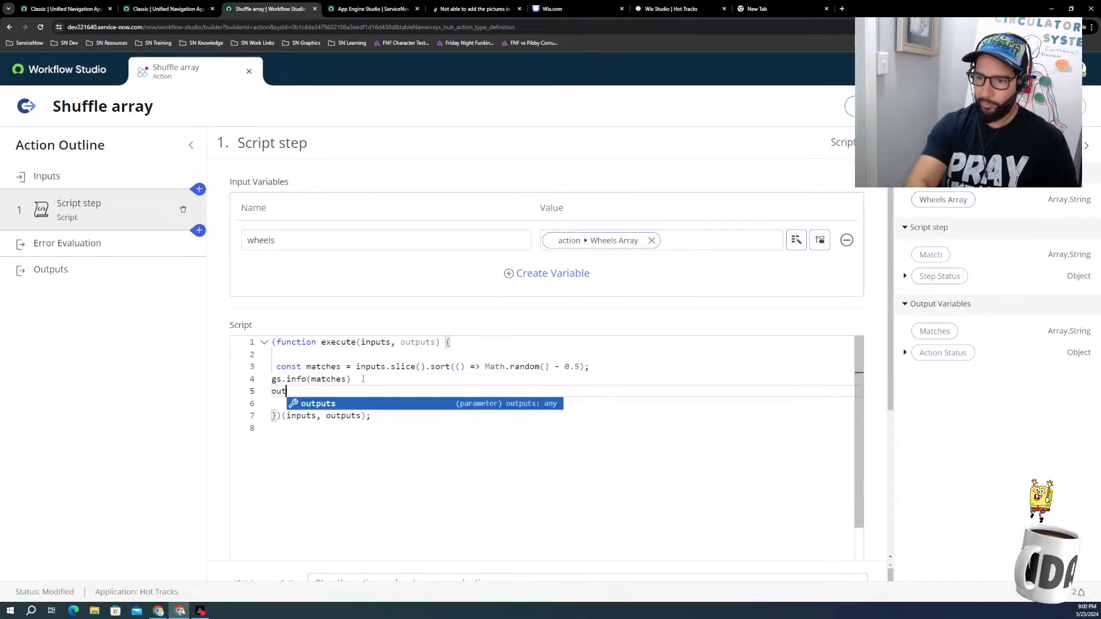
key("Return")
type("= ")
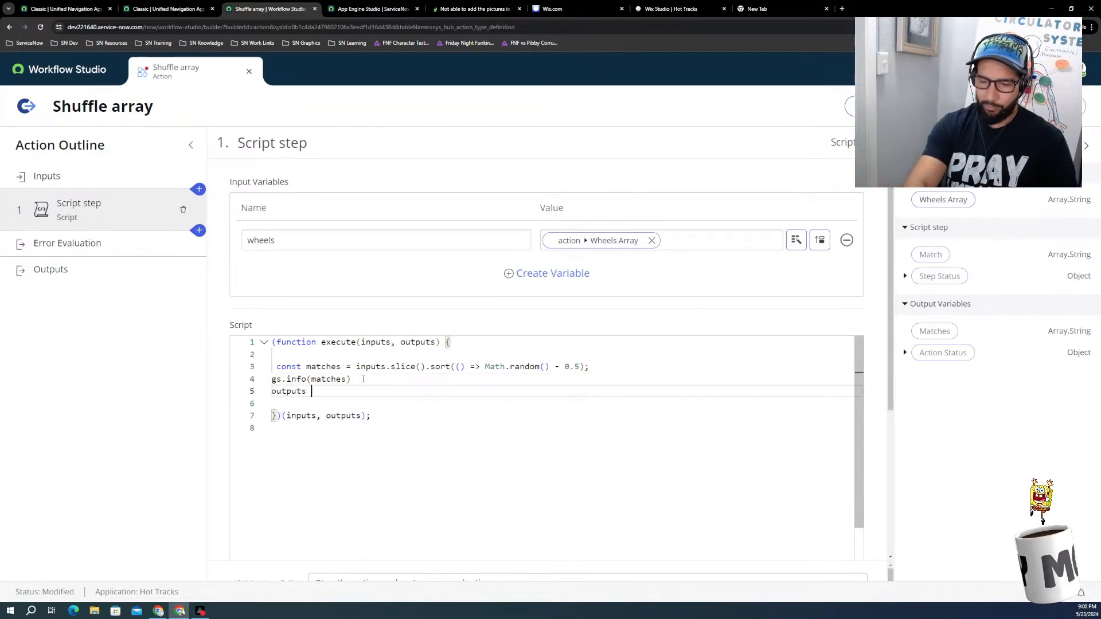
type("mat")
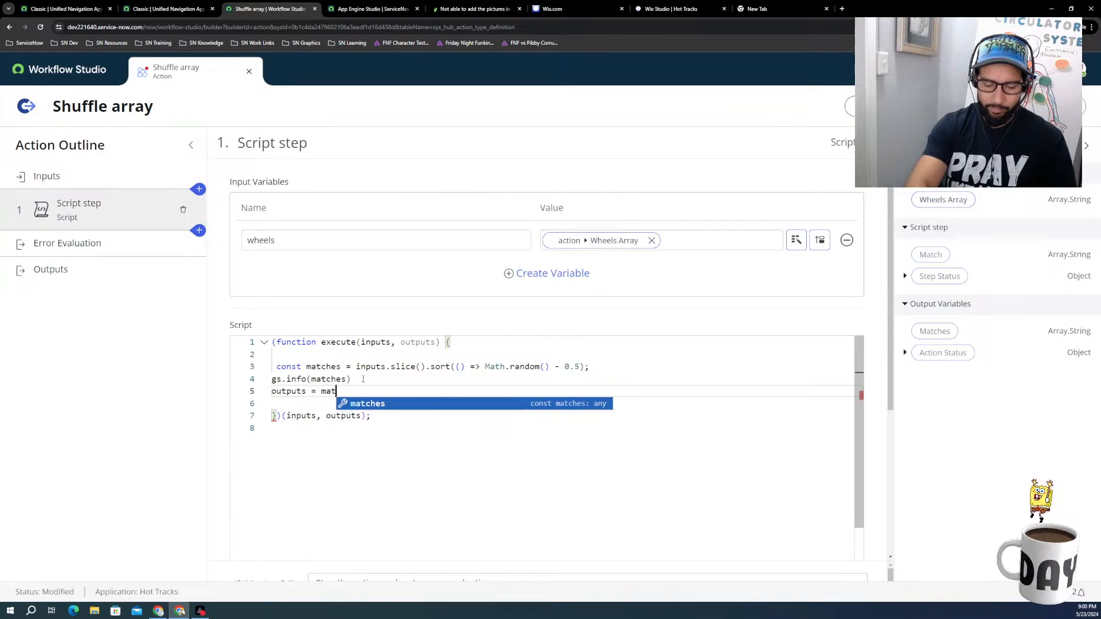
type("ches")
left_click(363, 379)
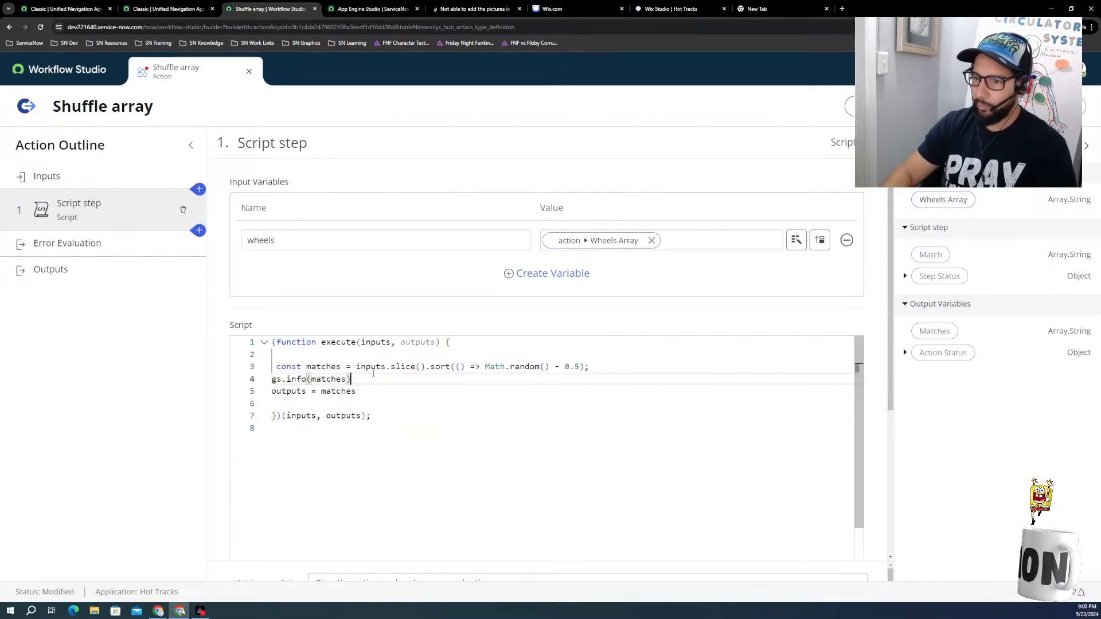
left_click(422, 367)
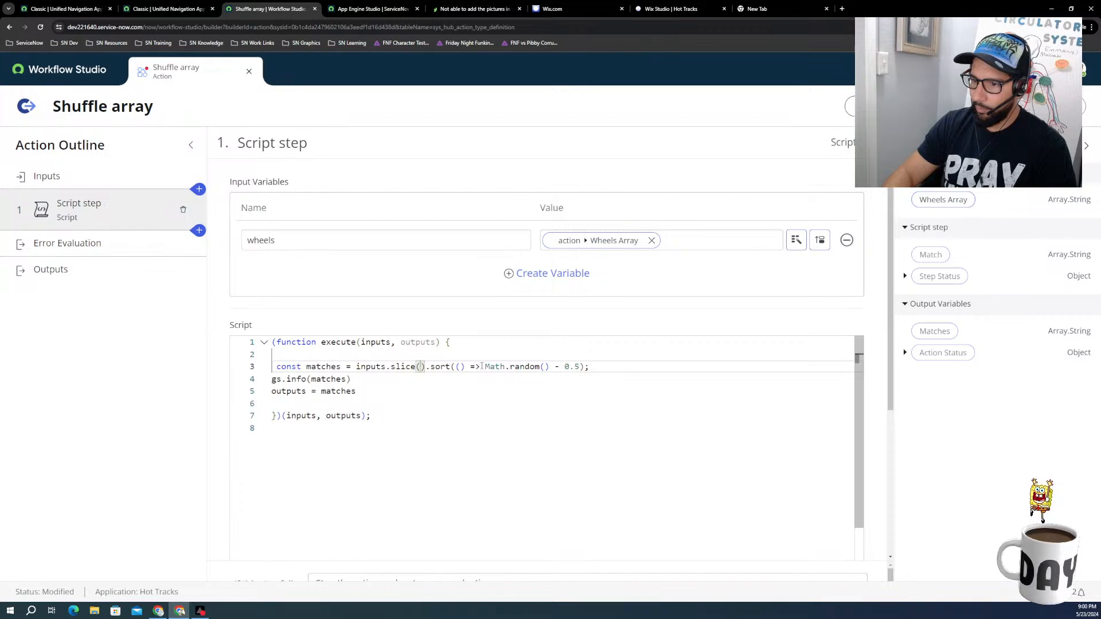
left_click(482, 367)
left_click_drag(425, 367, 415, 367)
left_click(437, 367)
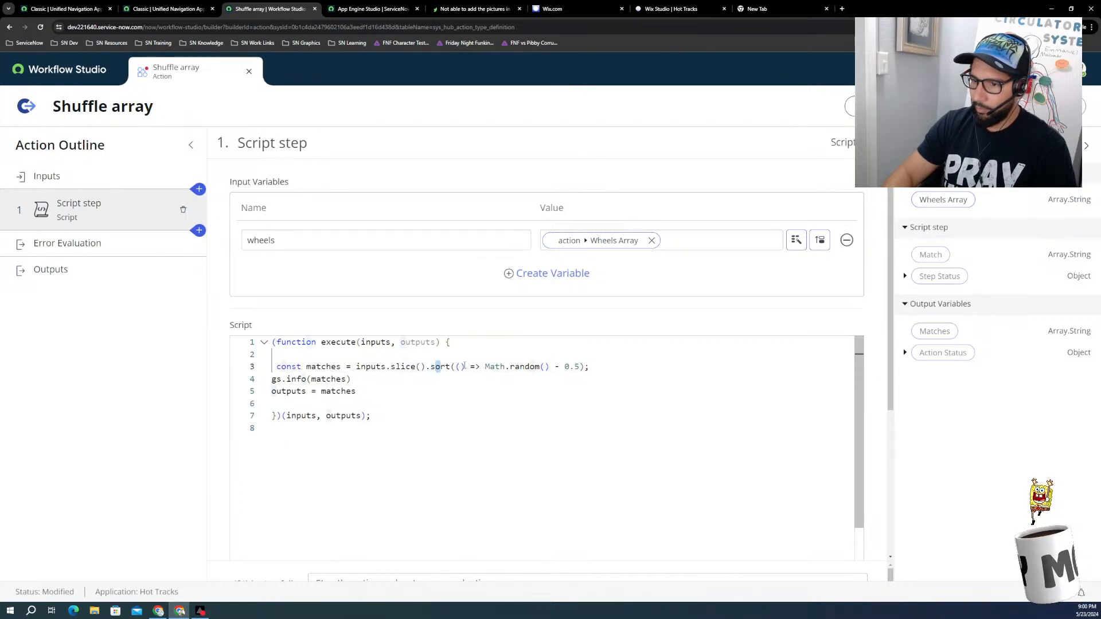
left_click(466, 366)
left_click_drag(450, 366, 441, 367)
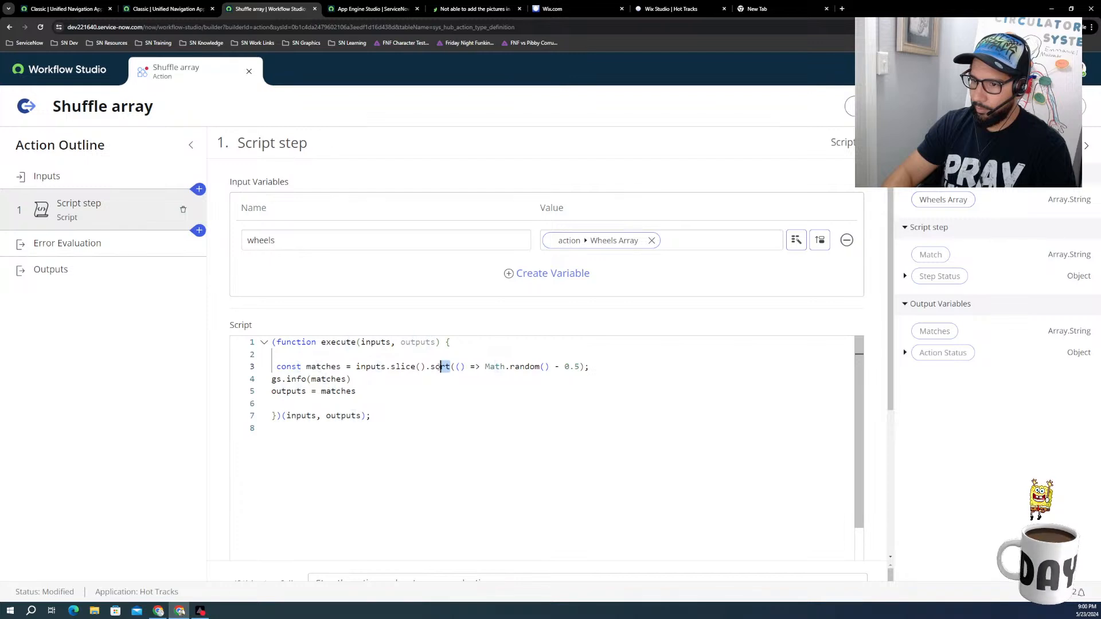
Step: Remove the sort call and pass the arrow function to slice, making line 3 read const matches = inputs.slice(() => Math.random() - 0.5);
left_click(461, 366)
key("BackSpace")
key("BackSpace")
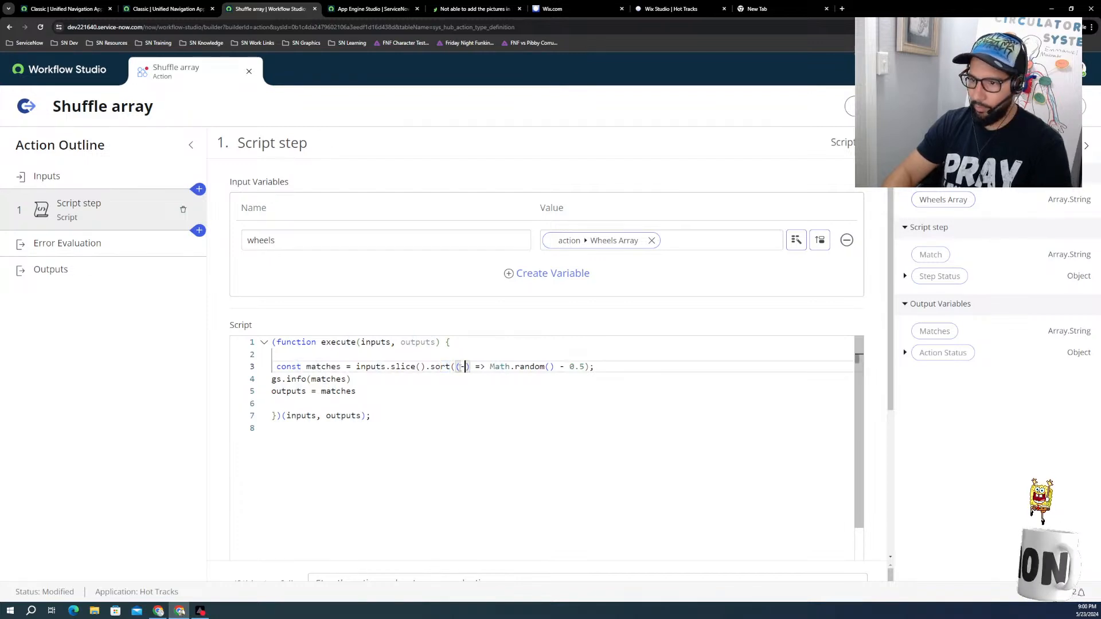
key("BackSpace")
key("BackSpace")
key("BackSpace")
key("BackSpace")
key("BackSpace")
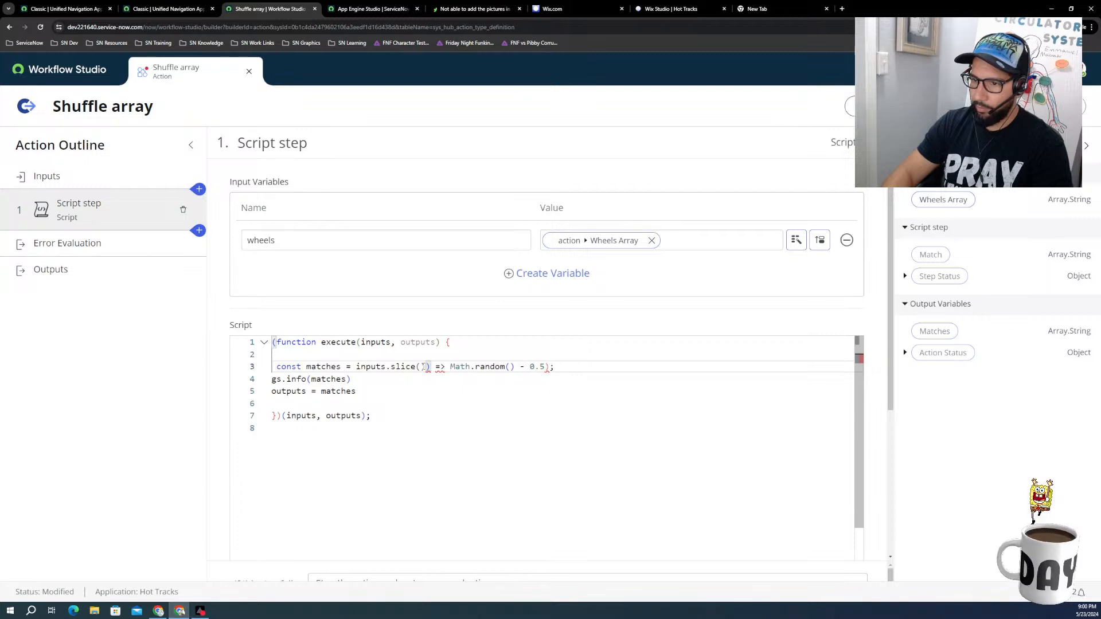
key("BackSpace")
key("Left")
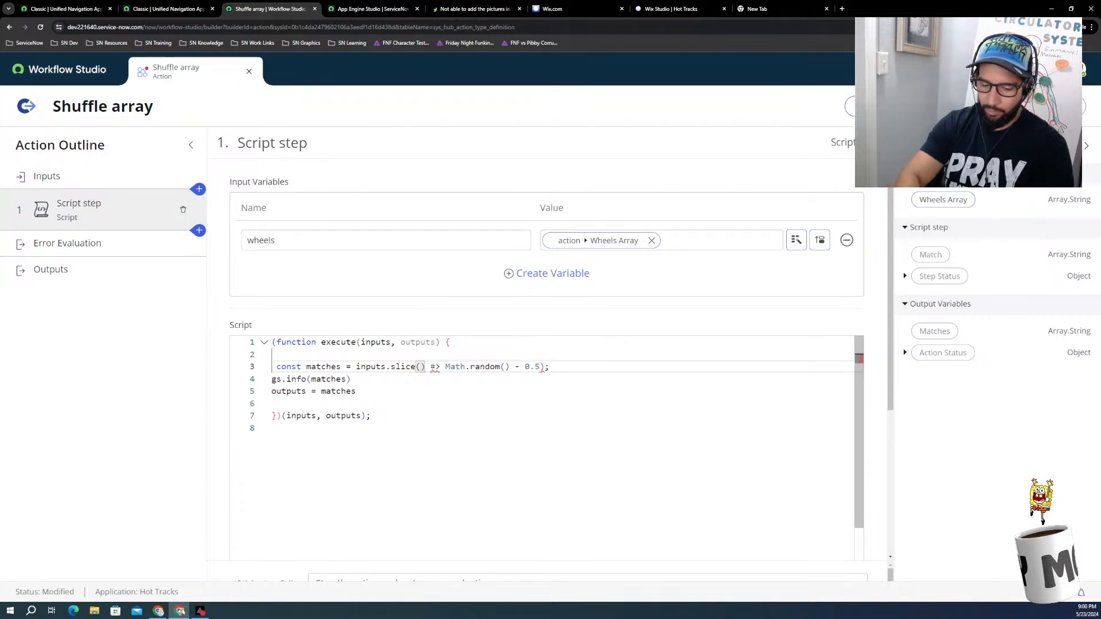
type("(")
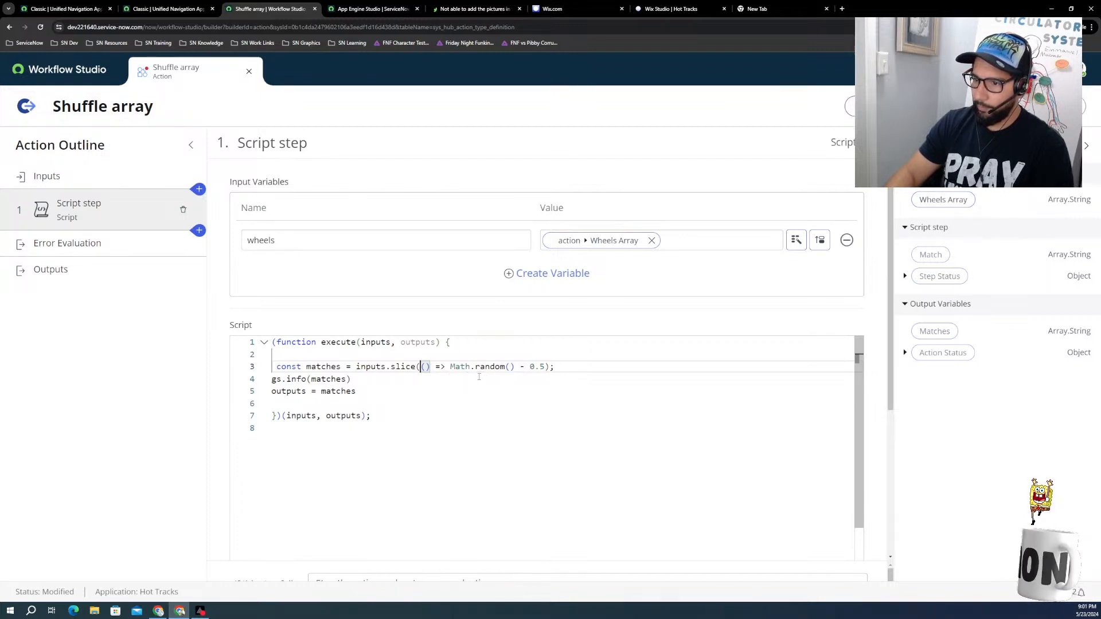
left_click(392, 381)
left_click(380, 397)
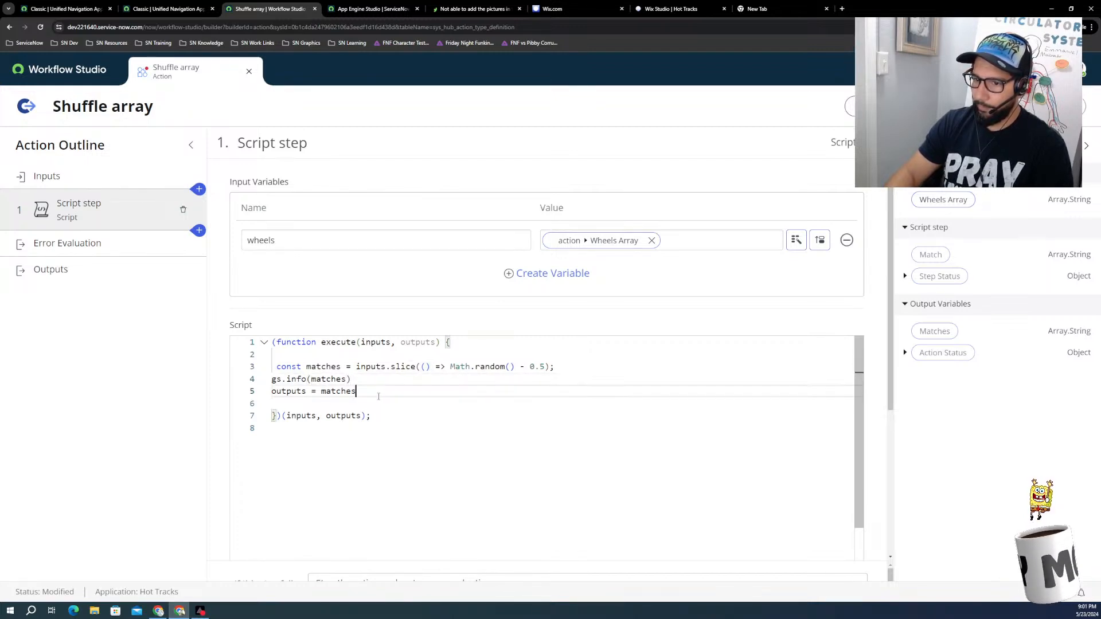
left_click(379, 417)
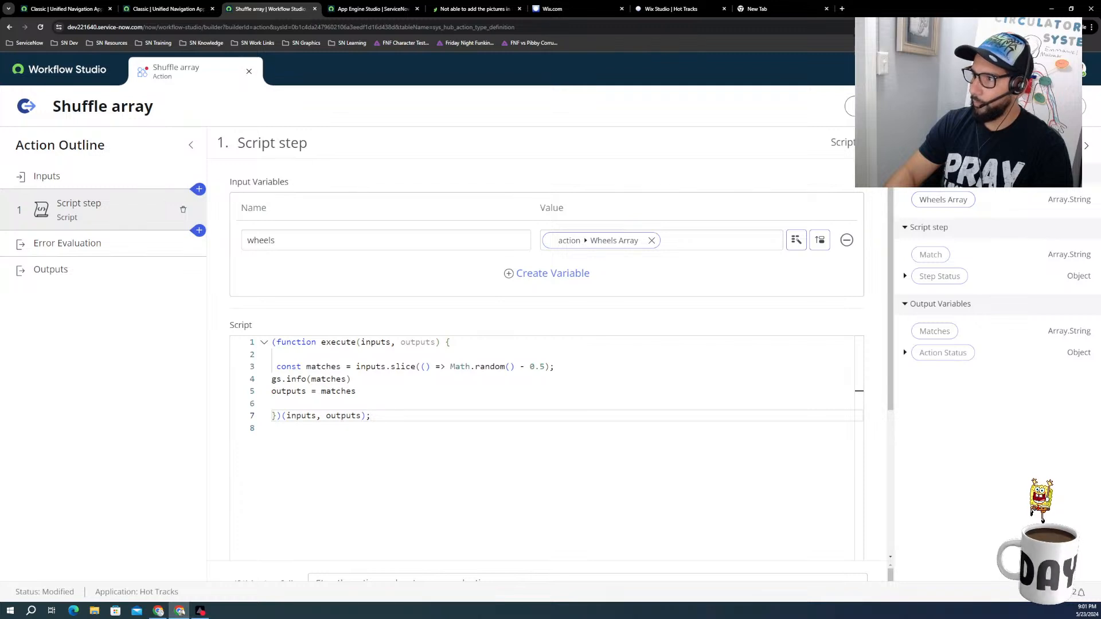
Step: Start a test of the Shuffle array action and add a first Wheels Array entry with the value 1
left_click(867, 106)
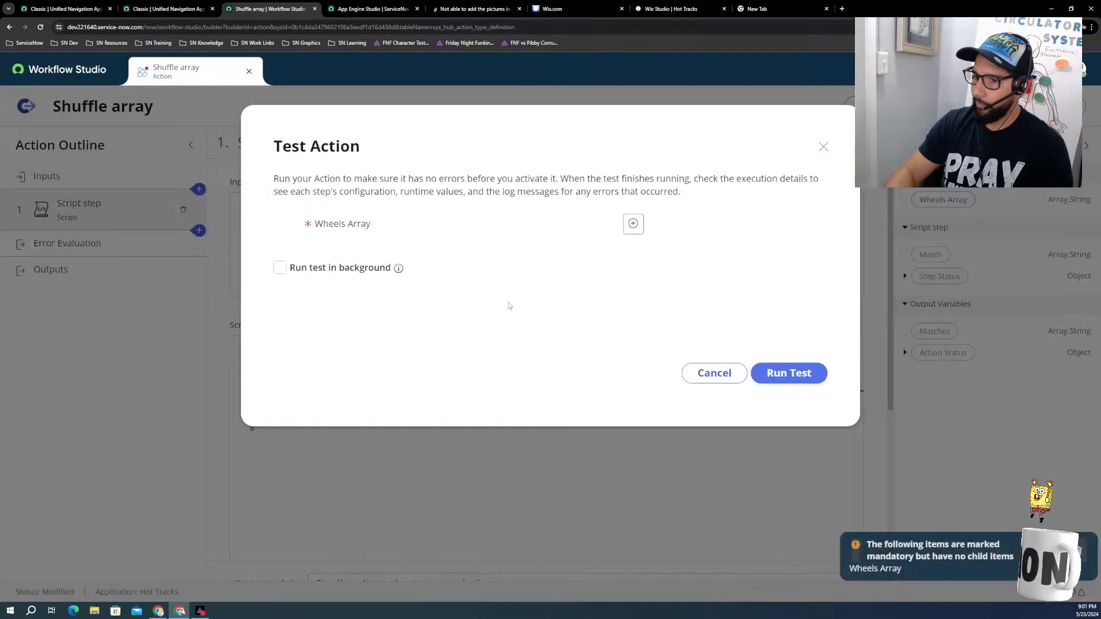
left_click(633, 224)
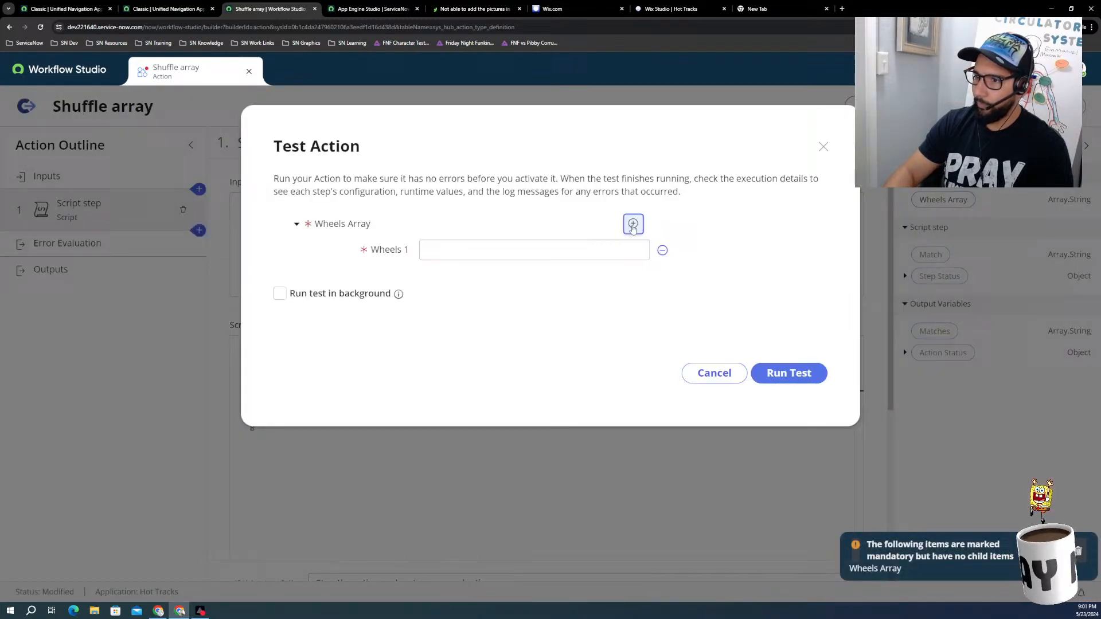
left_click(480, 248)
type("1")
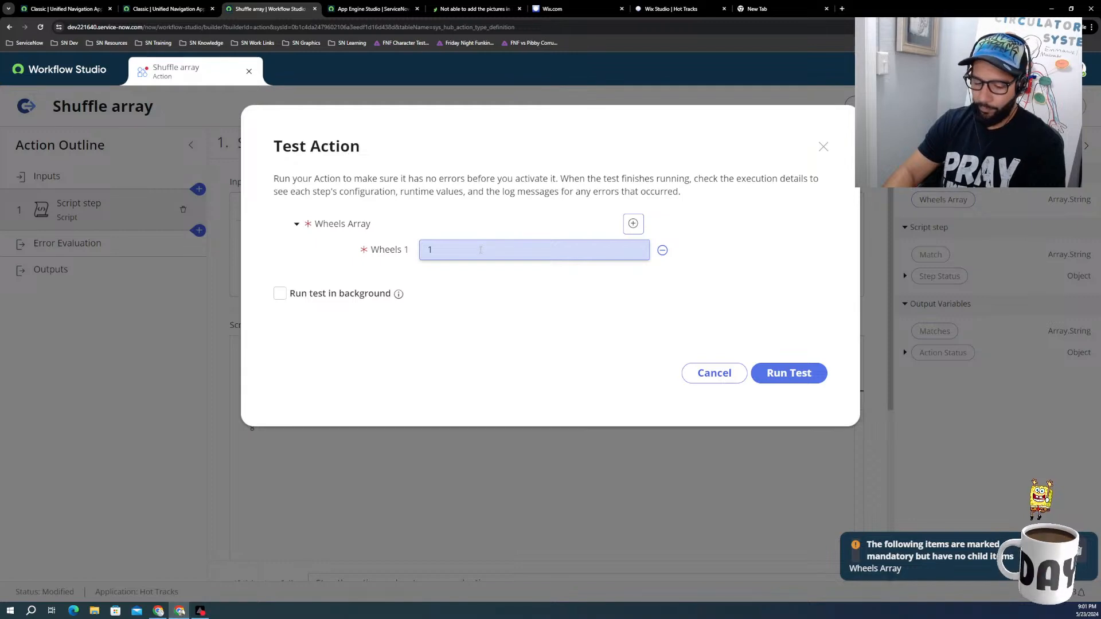
key("Return")
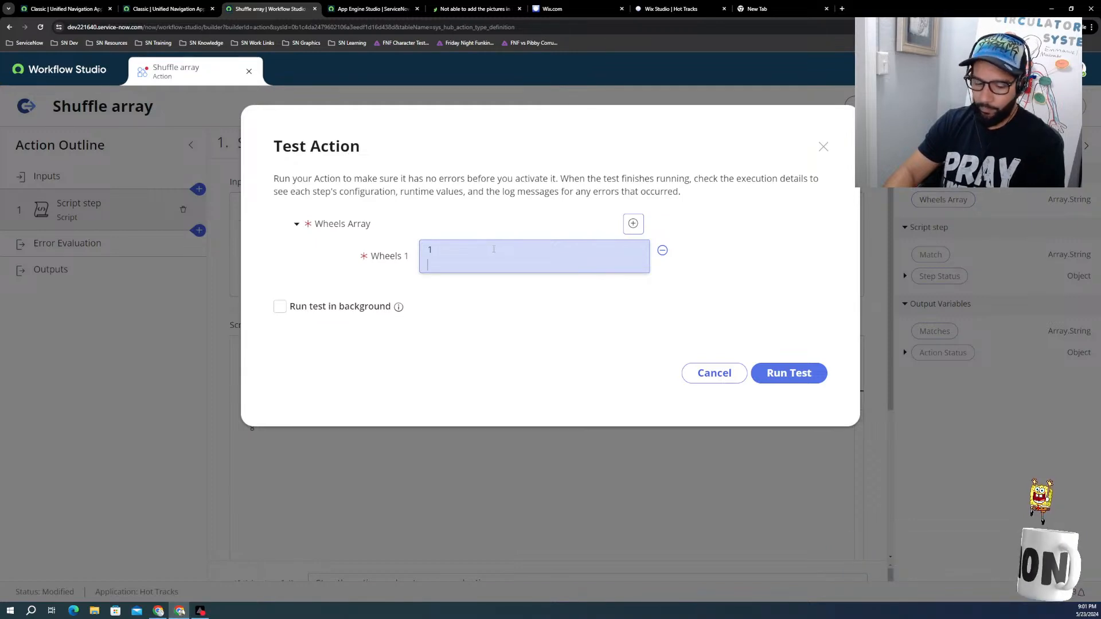
key("BackSpace")
Step: Add three more Wheels Array entries to the test with the values 2, 3 and 4
left_click(633, 224)
left_click(571, 267)
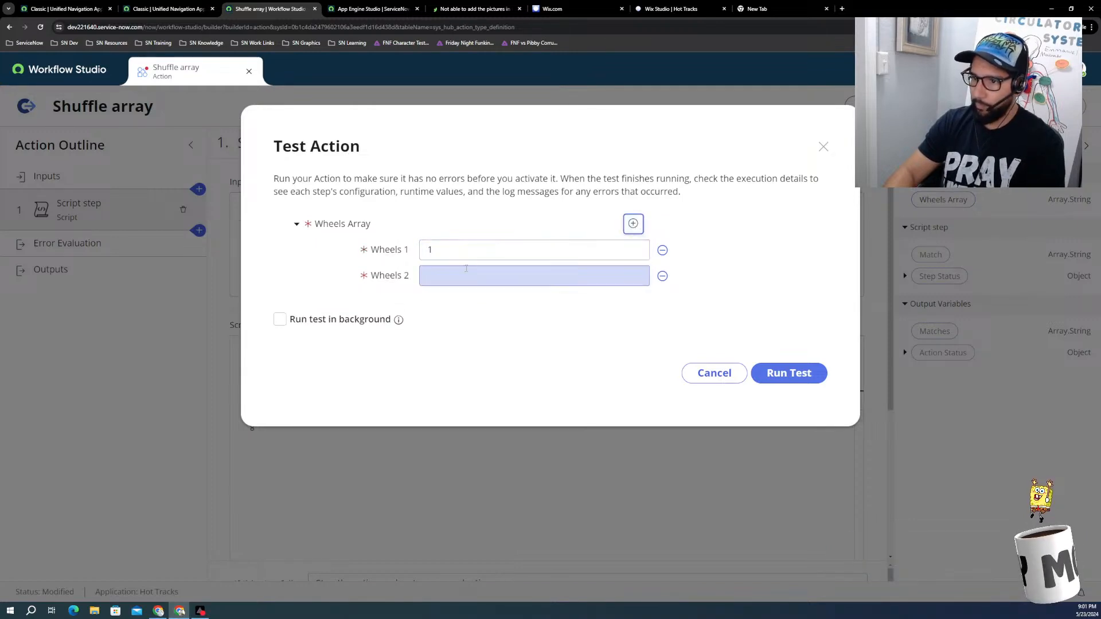
type("2")
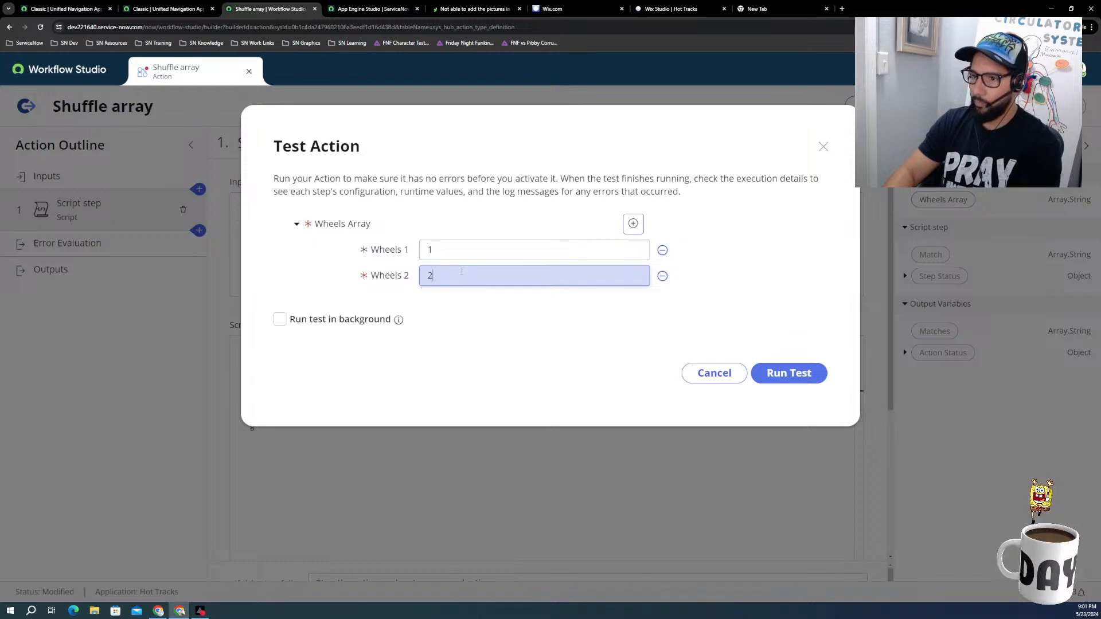
left_click(633, 224)
left_click(436, 304)
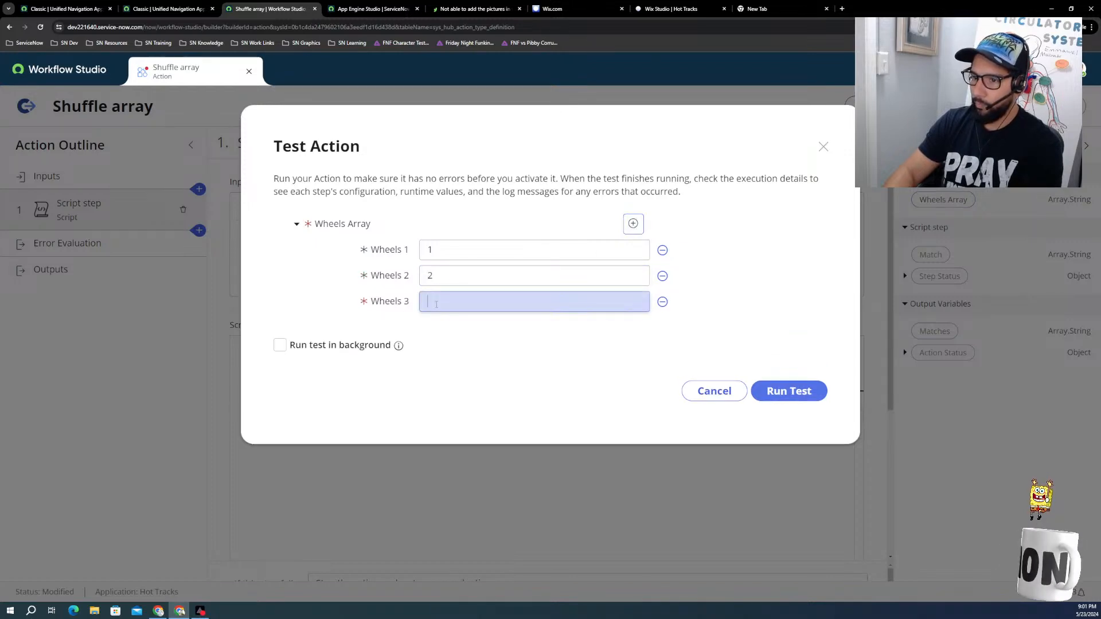
type("3")
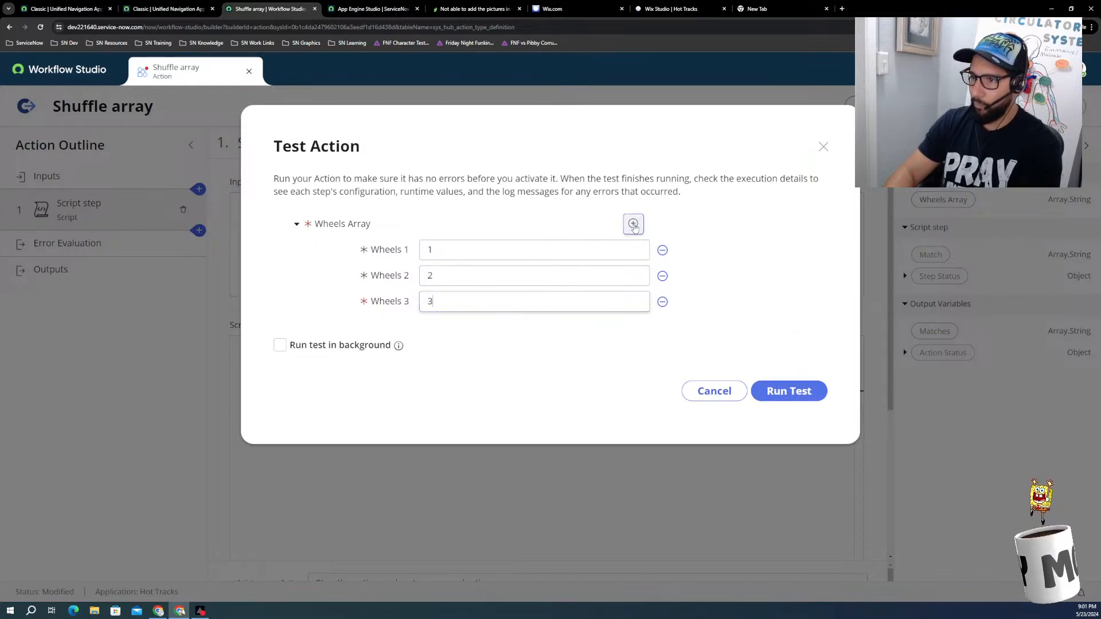
left_click(633, 224)
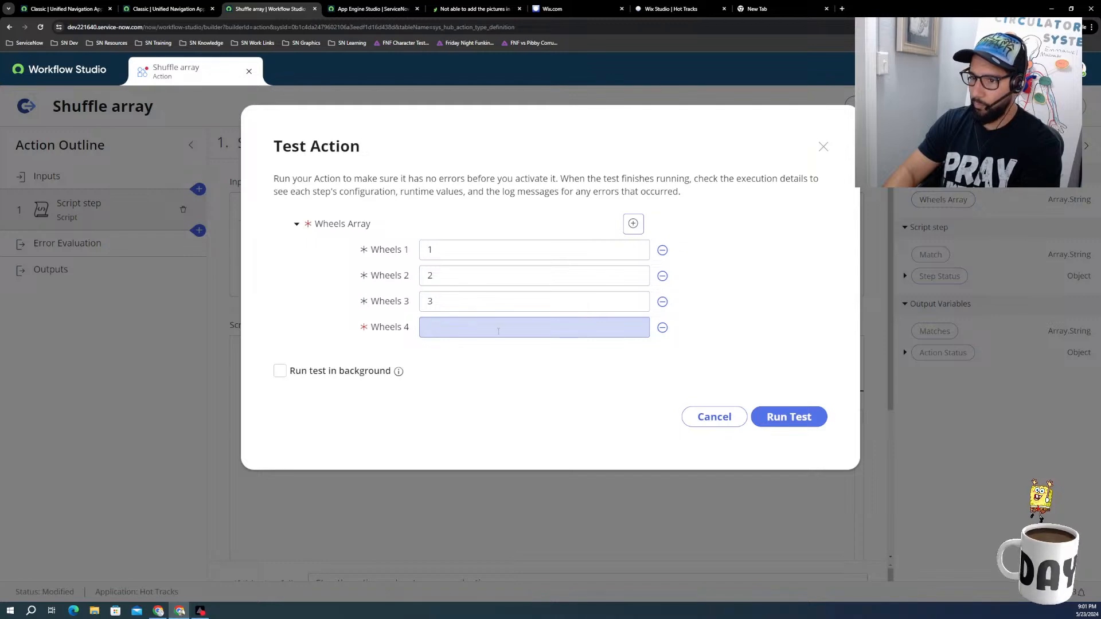
left_click(498, 331)
type("4")
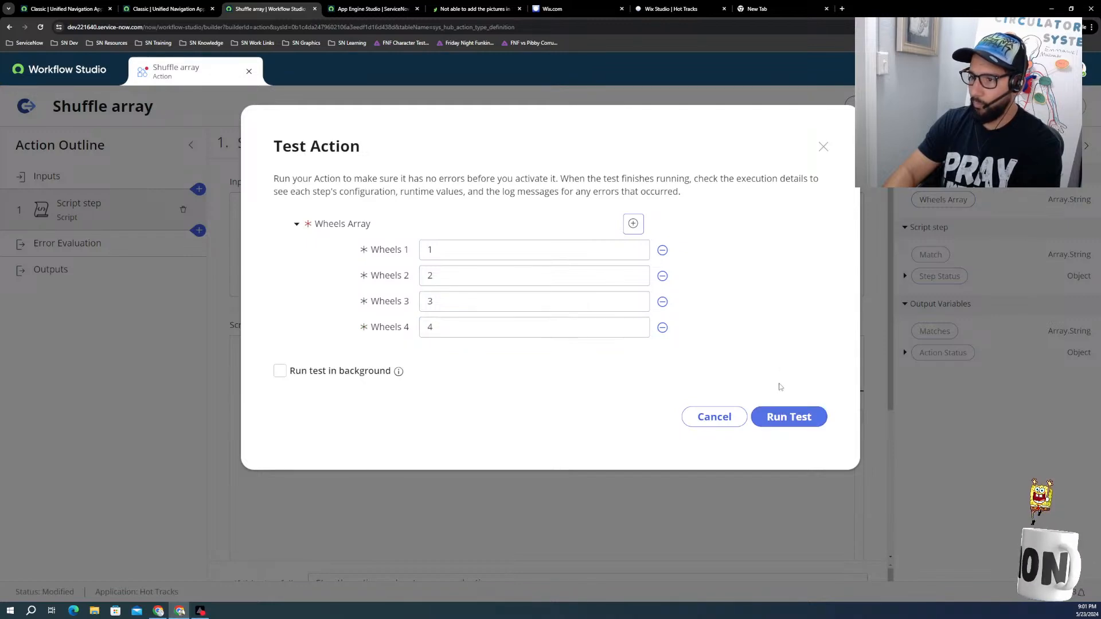
Step: Run the test and inspect the runtime values of Wheels Array and Action Status in its execution details
left_click(787, 417)
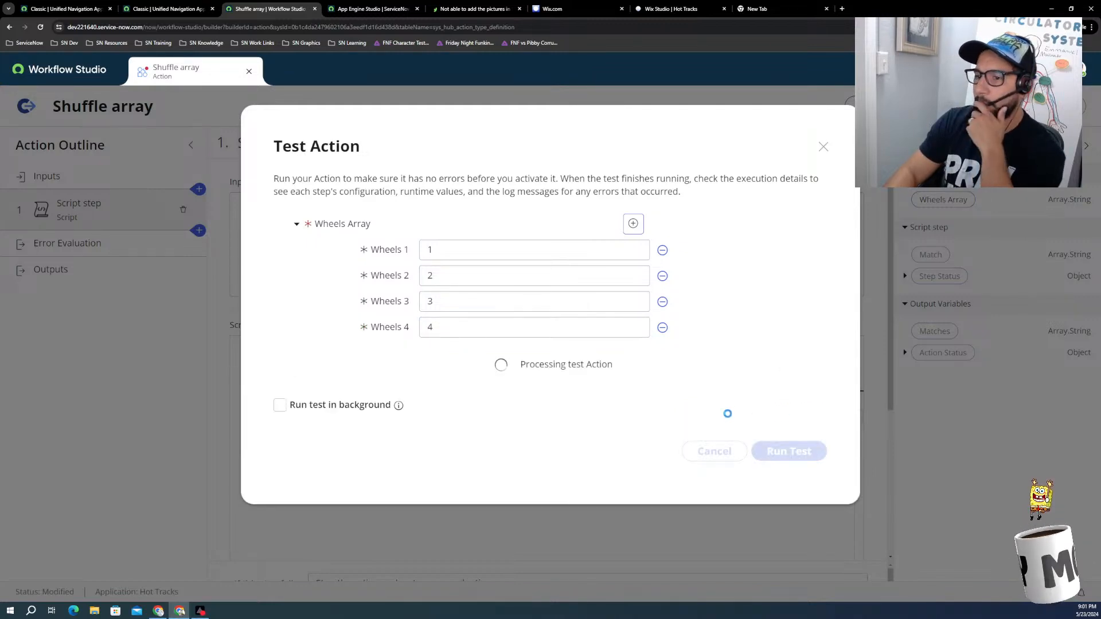
left_click(484, 370)
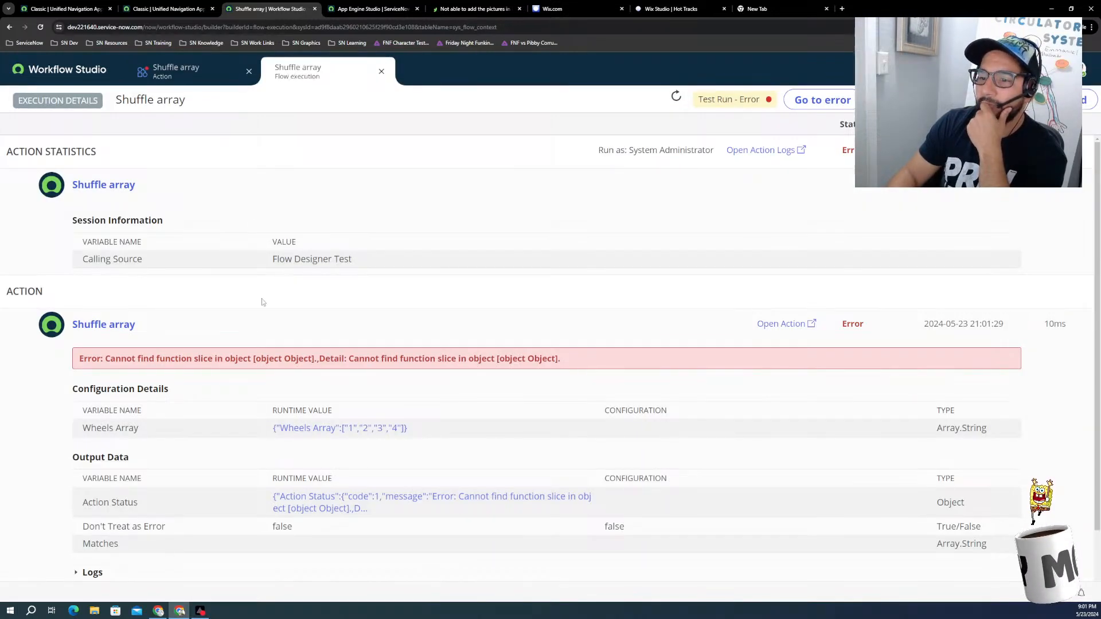
left_click(320, 431)
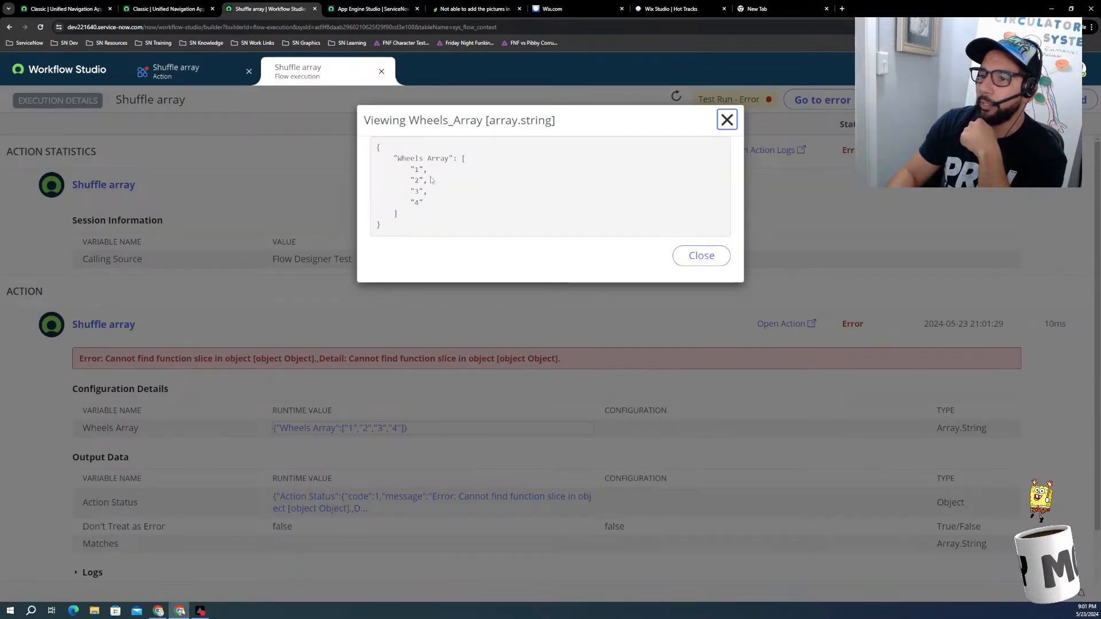
left_click(718, 259)
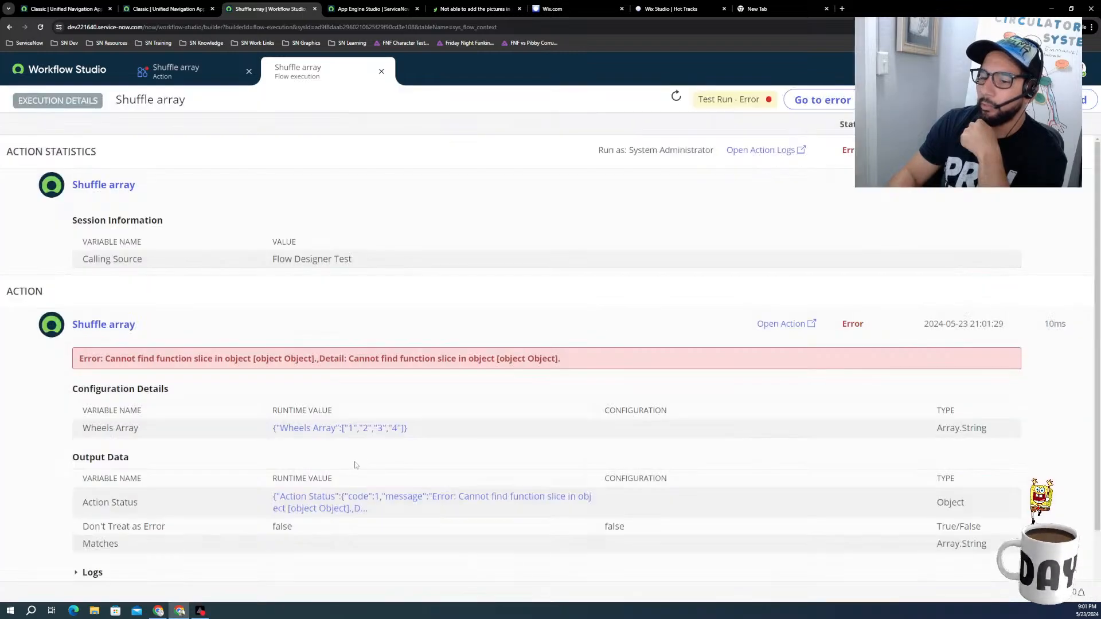
left_click(308, 500)
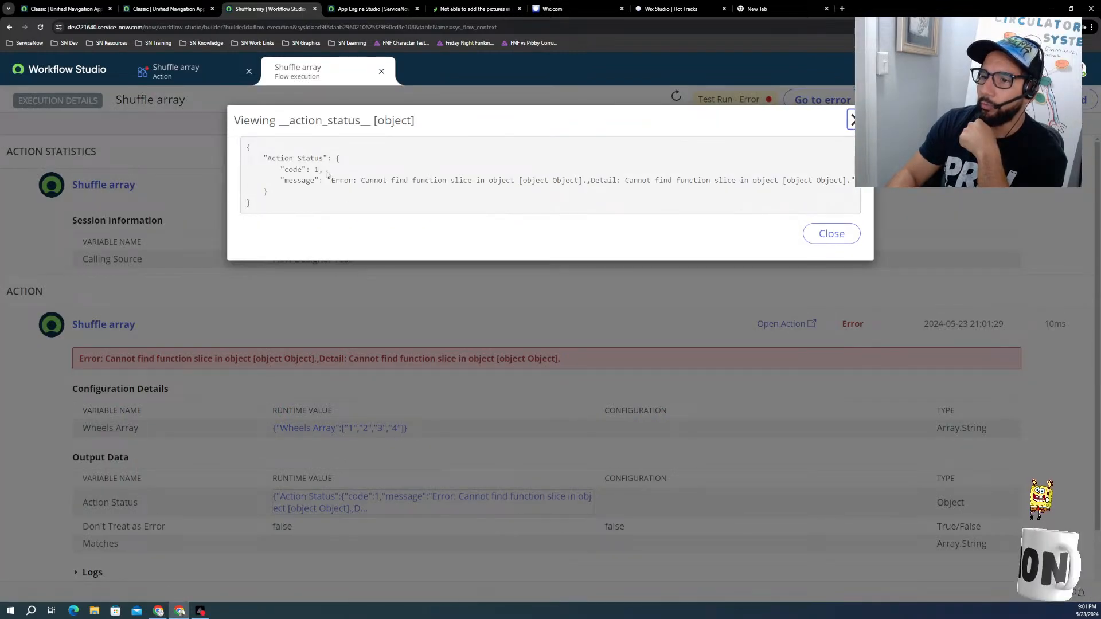
left_click(832, 233)
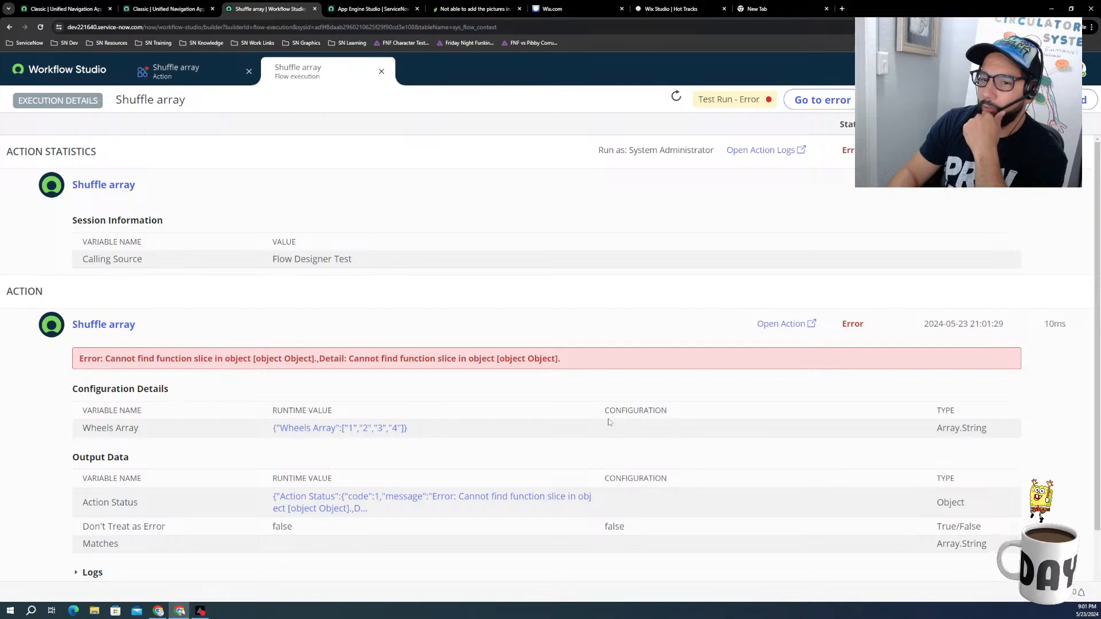
Step: Examine the execution's logs and step details, and view the script configured in the Script step
scroll(608, 419, "down", 2)
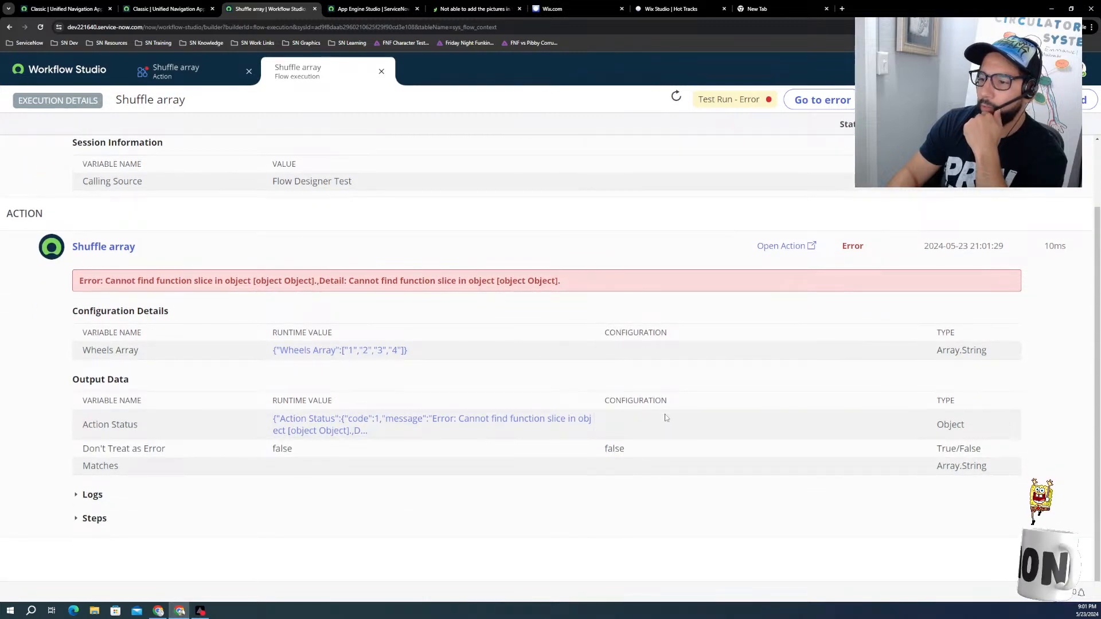
left_click(666, 418)
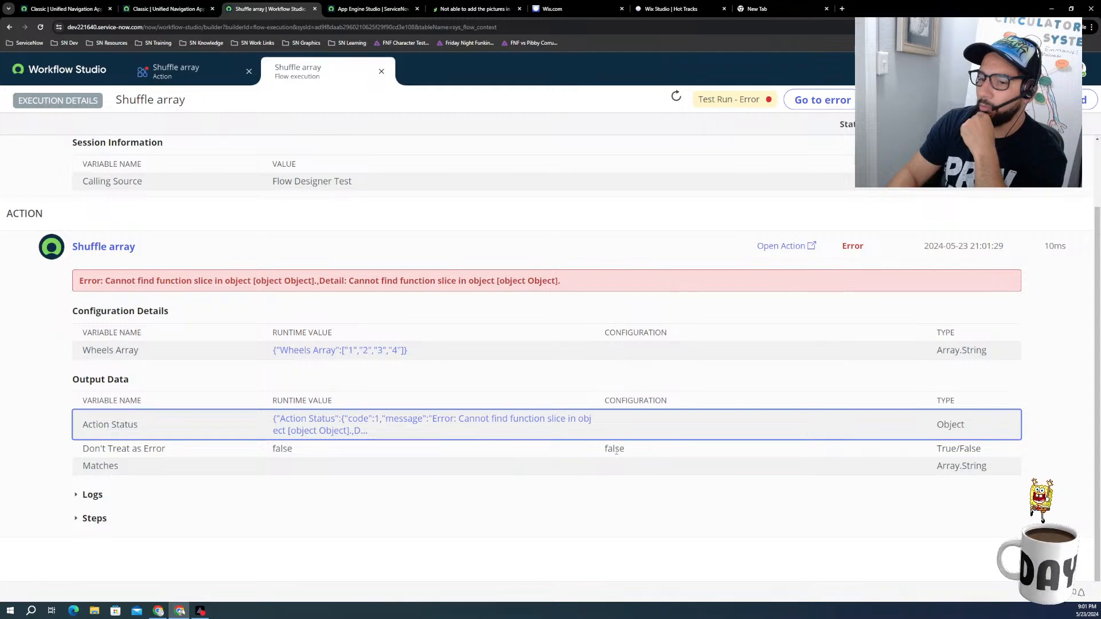
left_click(79, 506)
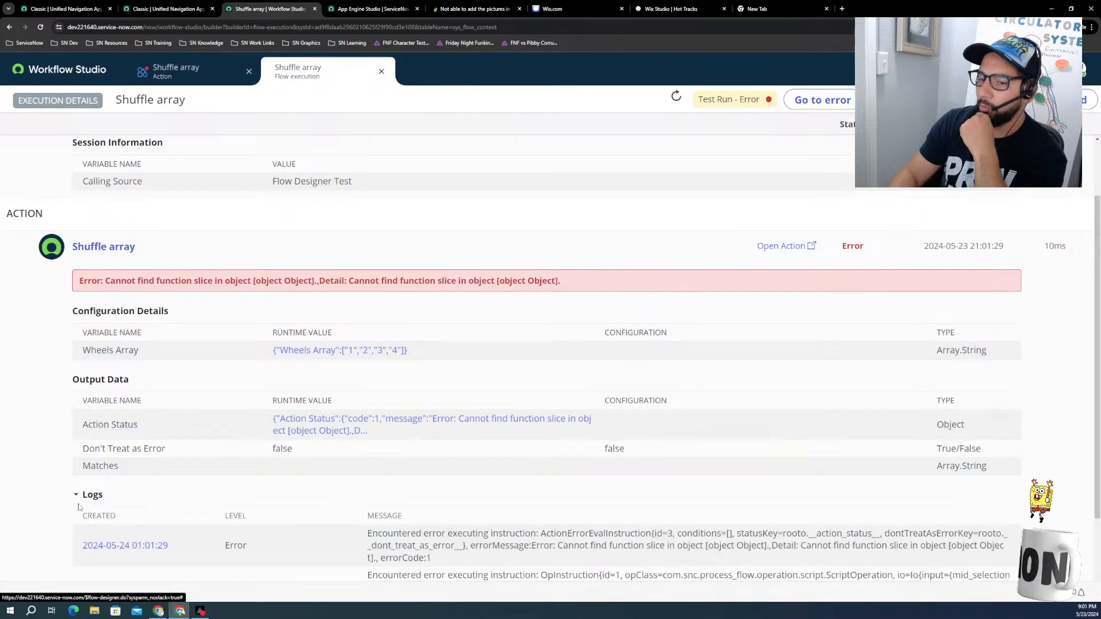
scroll(80, 516, "down", 2)
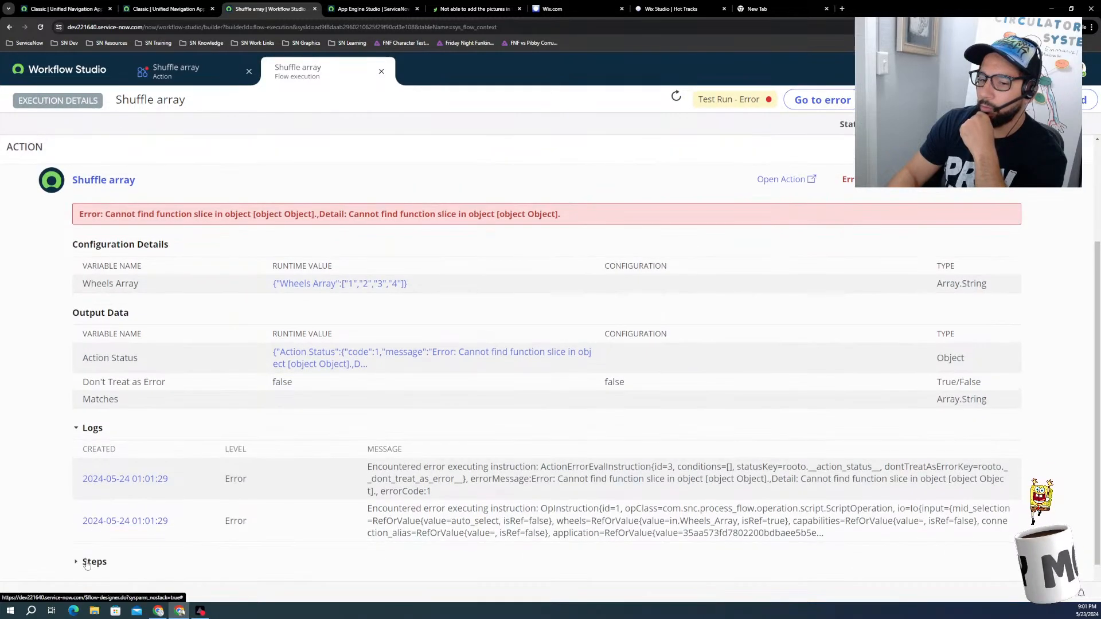
left_click(87, 565)
scroll(191, 511, "down", 3)
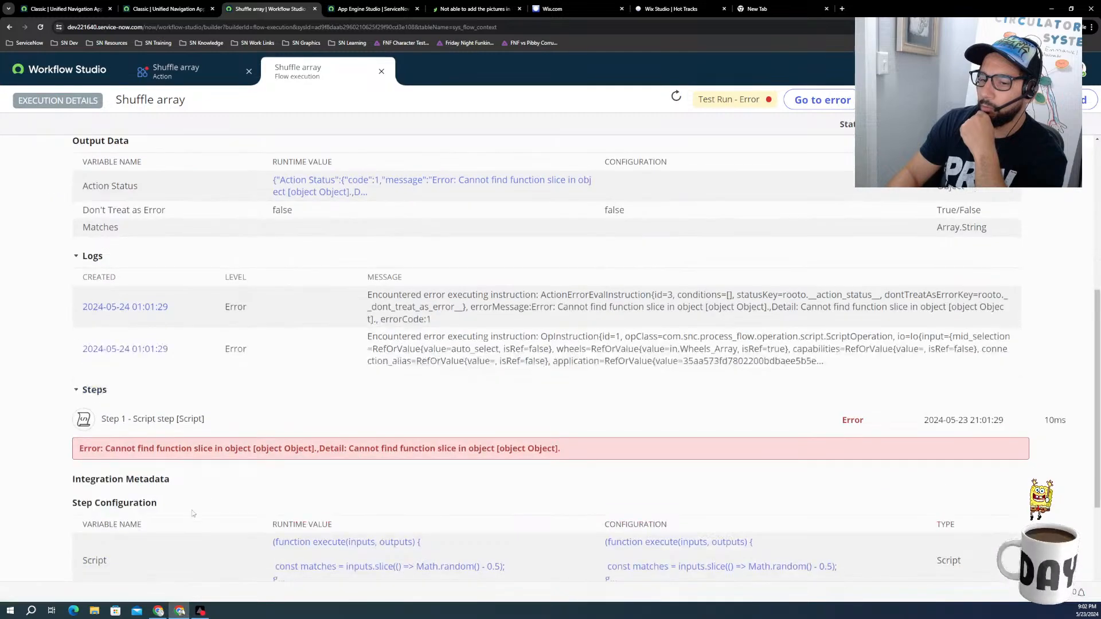
scroll(192, 511, "down", 3)
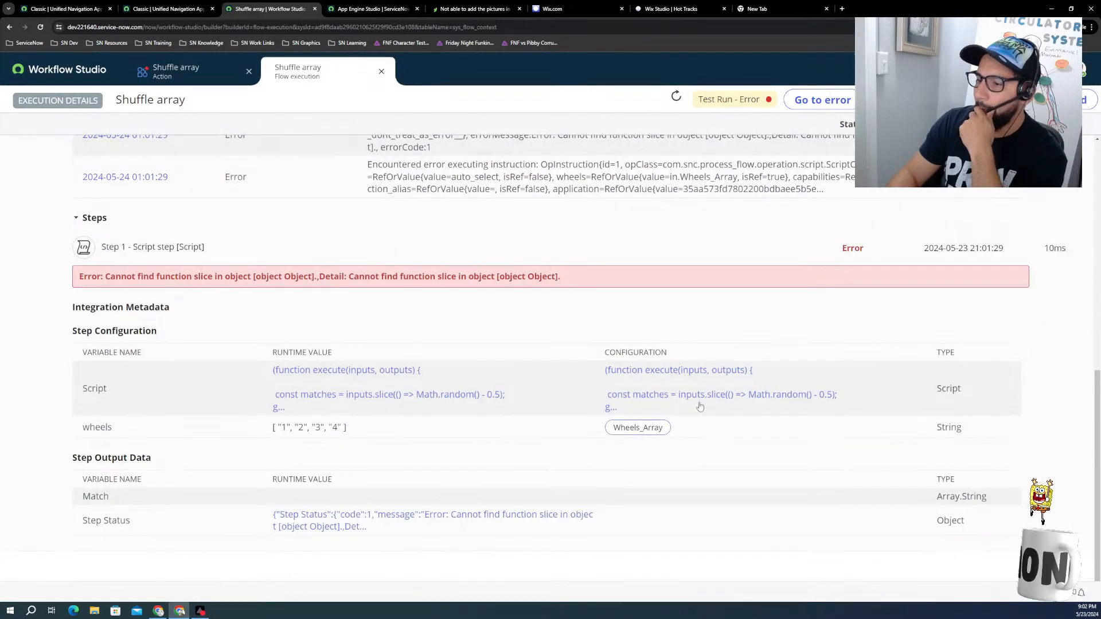
left_click(698, 396)
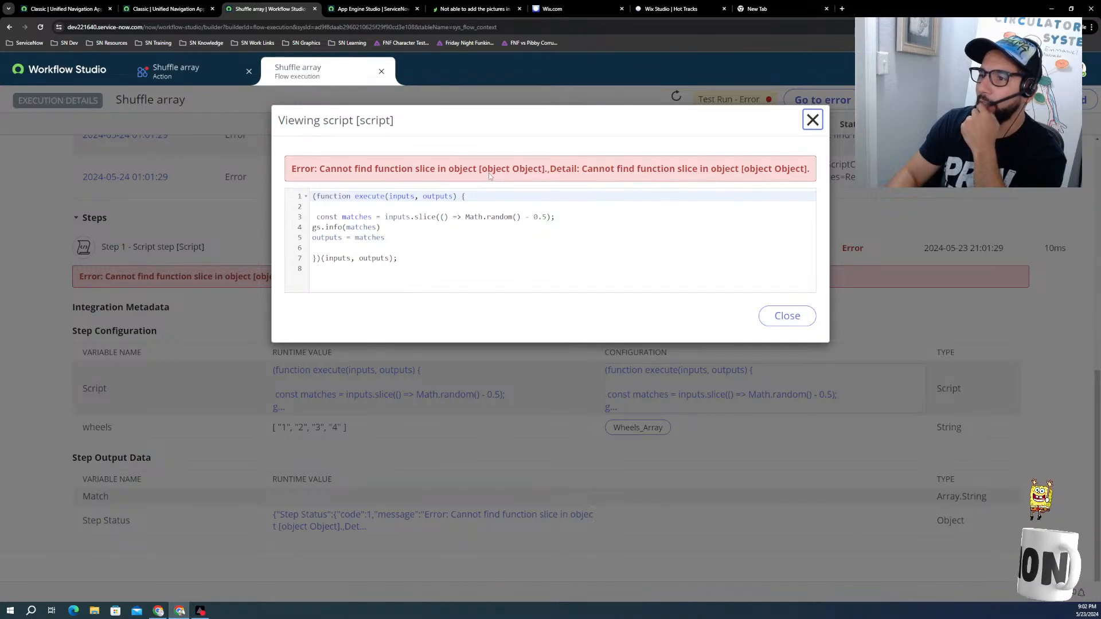
Step: Search the web in a new browser tab for the error text "Cannot find function slice in object [object Object]"
left_click(550, 168)
left_click_drag(550, 171, 319, 172)
key("ctrl+c")
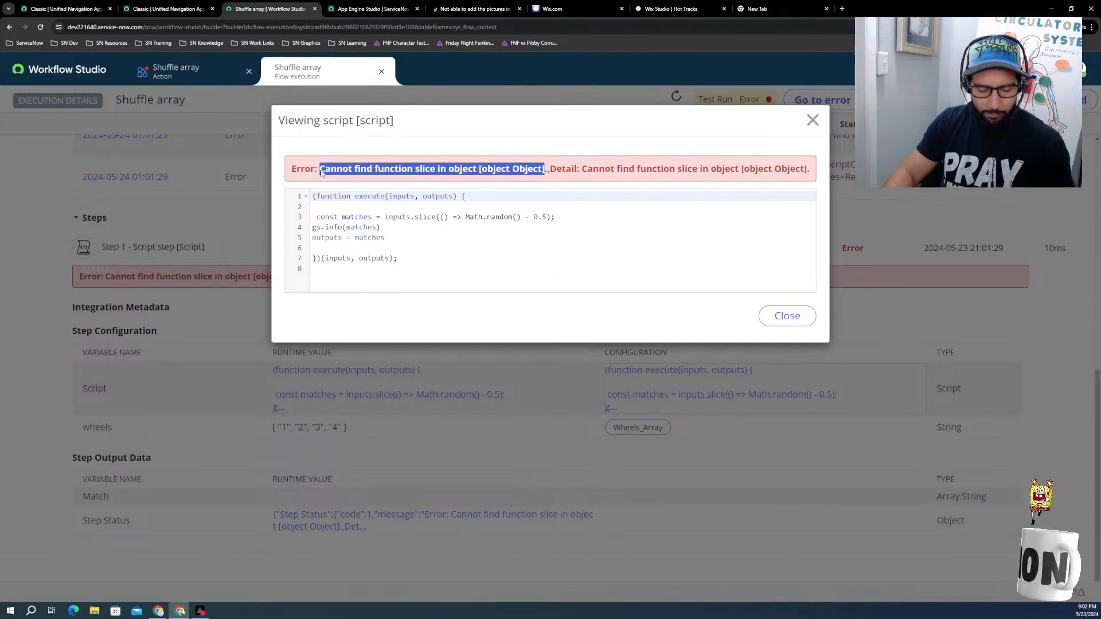
left_click(842, 9)
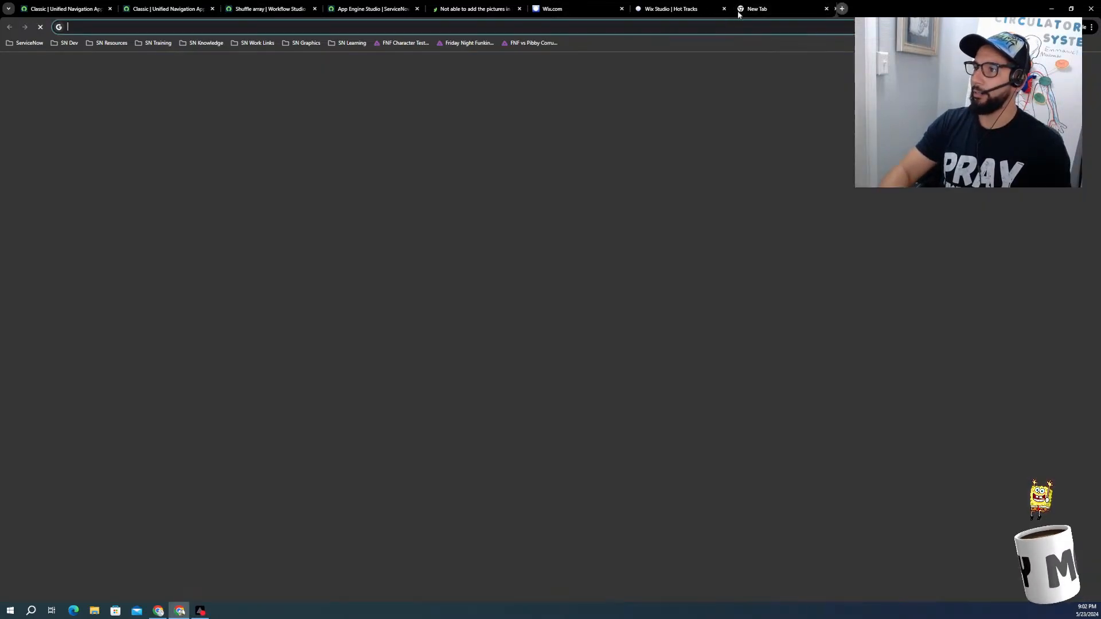
key("ctrl+v")
key("Return")
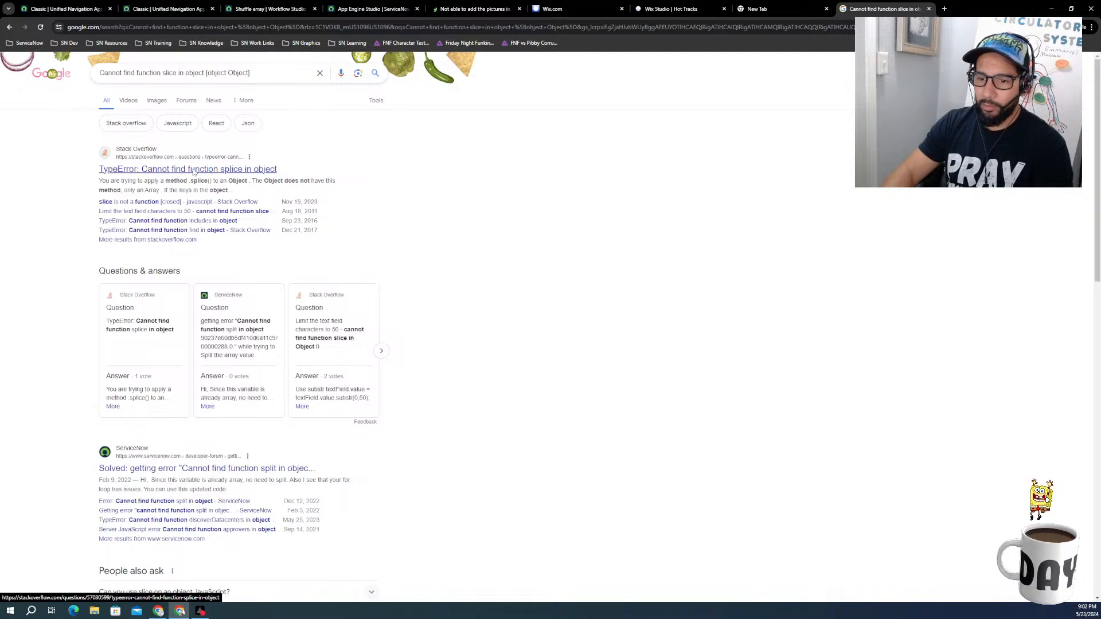
Step: Open the ServiceNow Community thread about "Cannot find function split in object" and read the question's code and the accepted solution
left_click(175, 470)
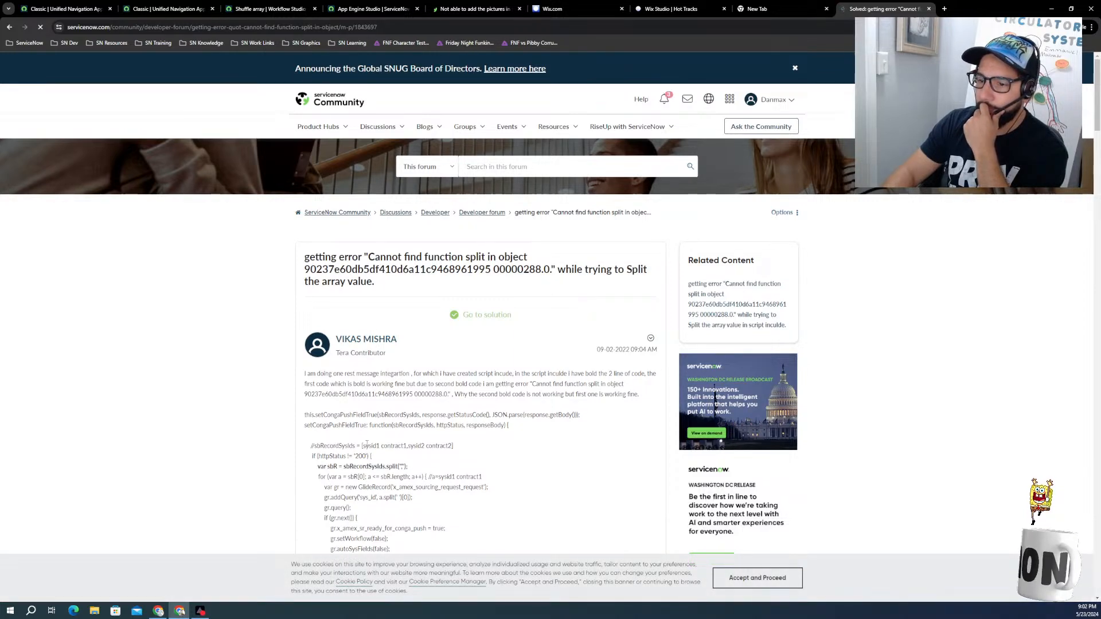
scroll(369, 446, "down", 2)
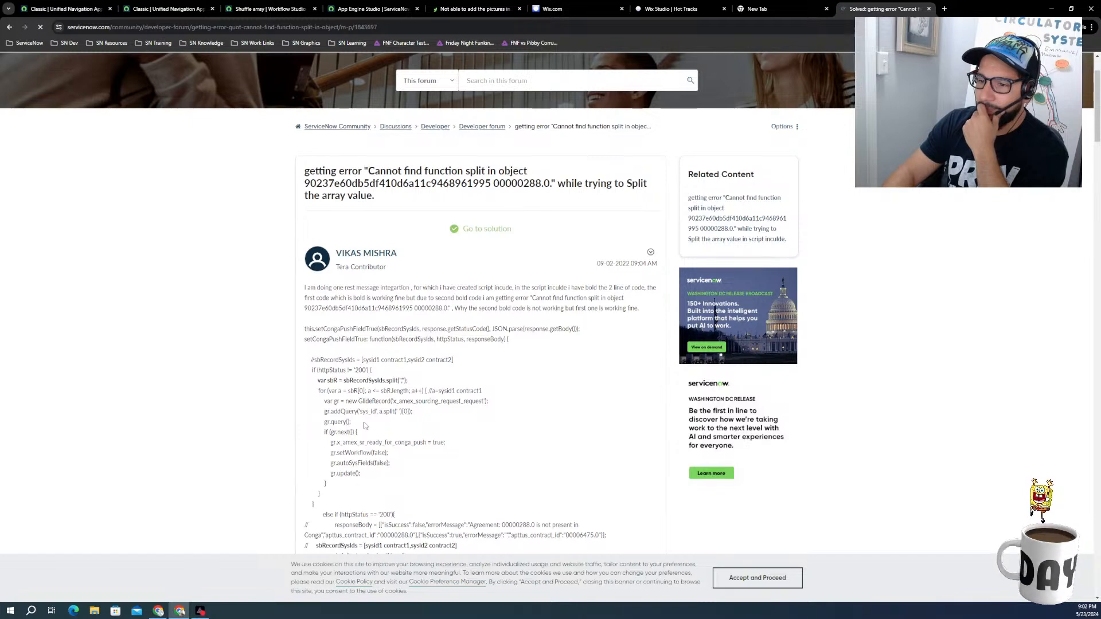
scroll(352, 447, "down", 2)
scroll(388, 389, "down", 2)
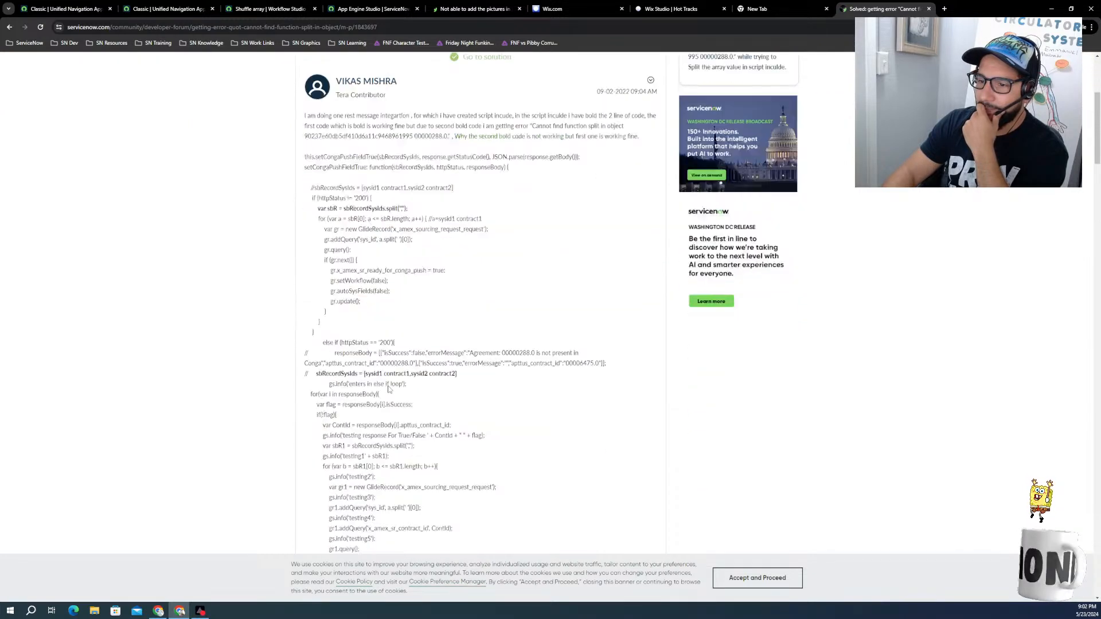
scroll(350, 380, "down", 2)
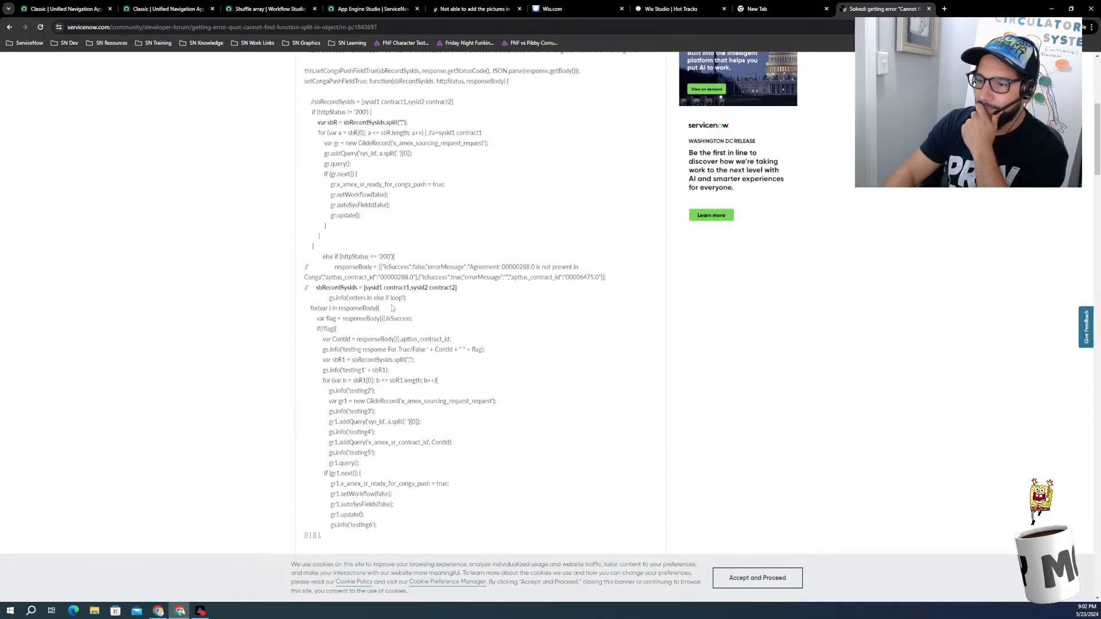
scroll(367, 344, "down", 2)
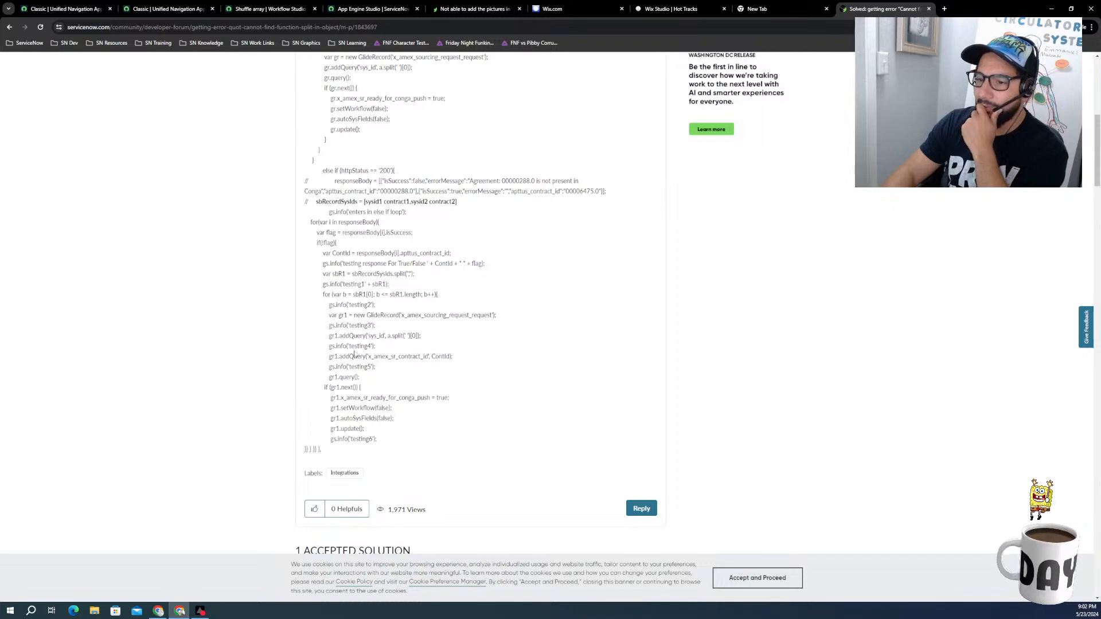
scroll(325, 374, "down", 7)
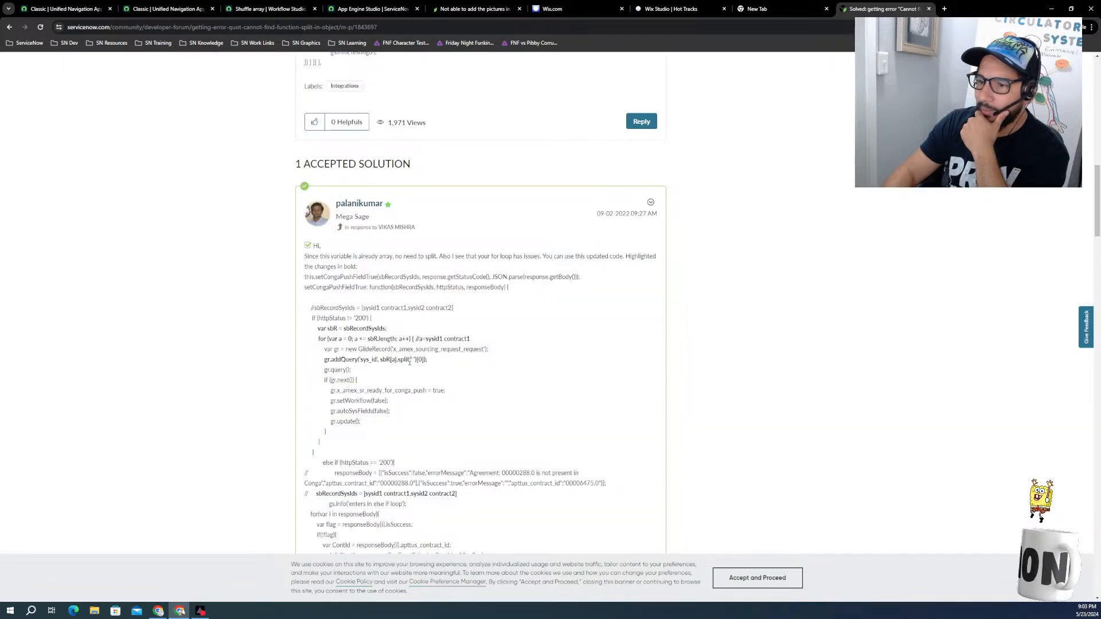
double_click(409, 362)
left_click(413, 365)
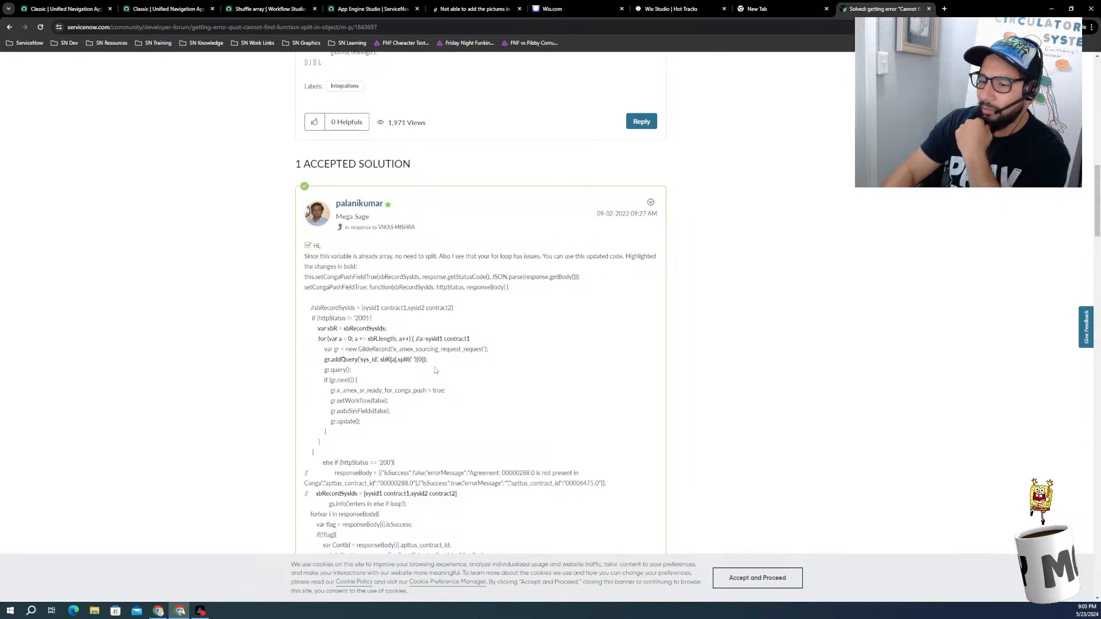
Step: Read the rest of the accepted solution and the replies in the ServiceNow Community thread about the split error
scroll(388, 471, "down", 5)
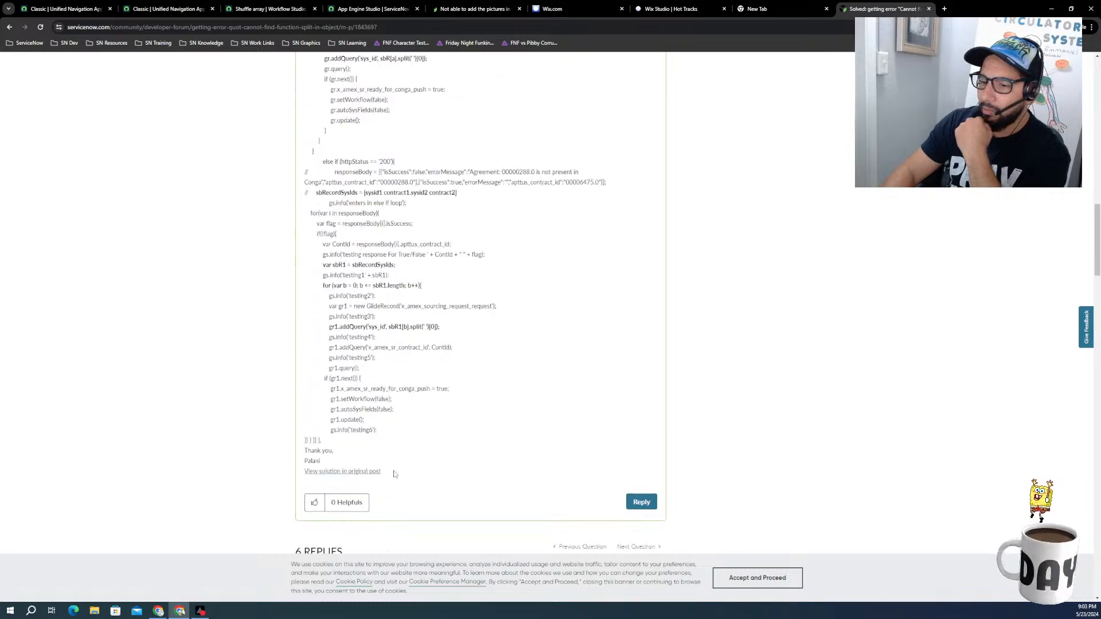
scroll(395, 474, "up", 7)
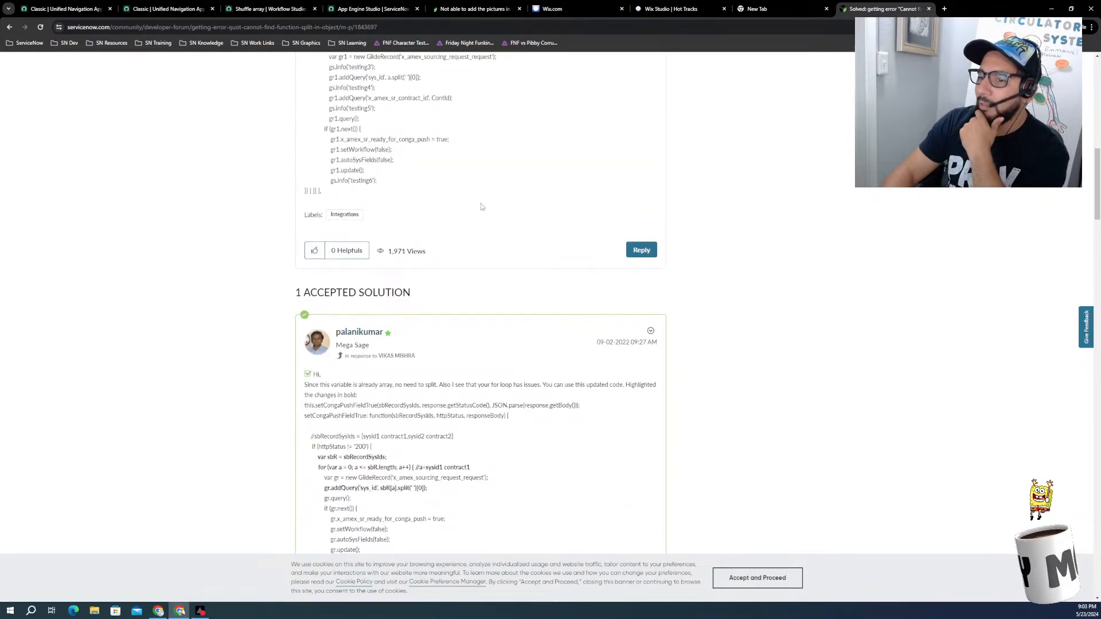
scroll(482, 206, "down", 9)
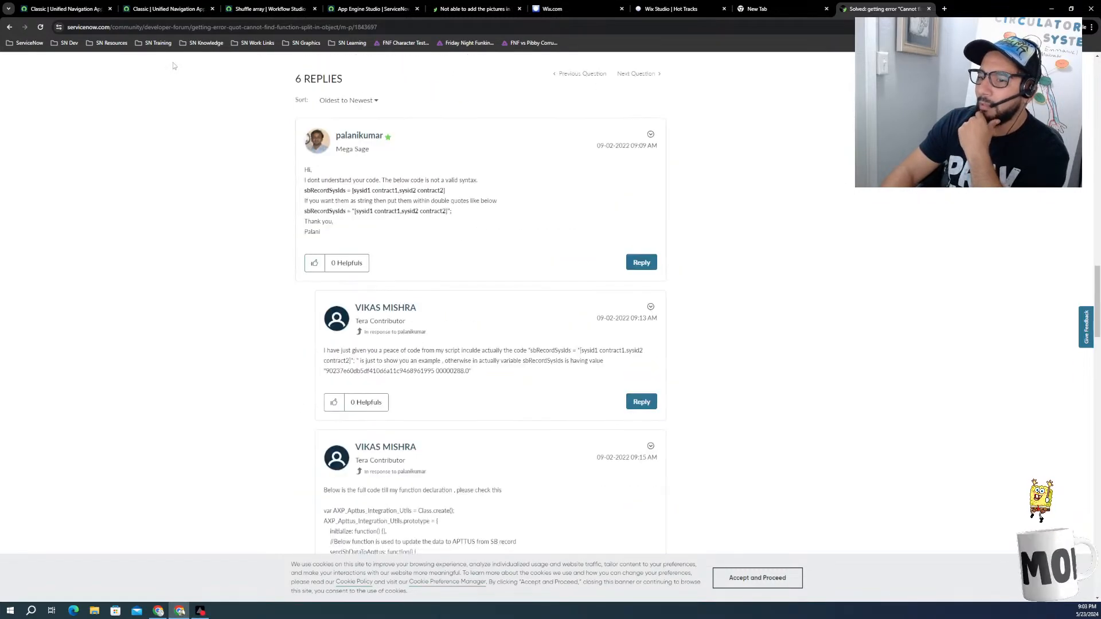
Step: Return to the search results for the slice error and look through them for a relevant explanation
left_click(10, 27)
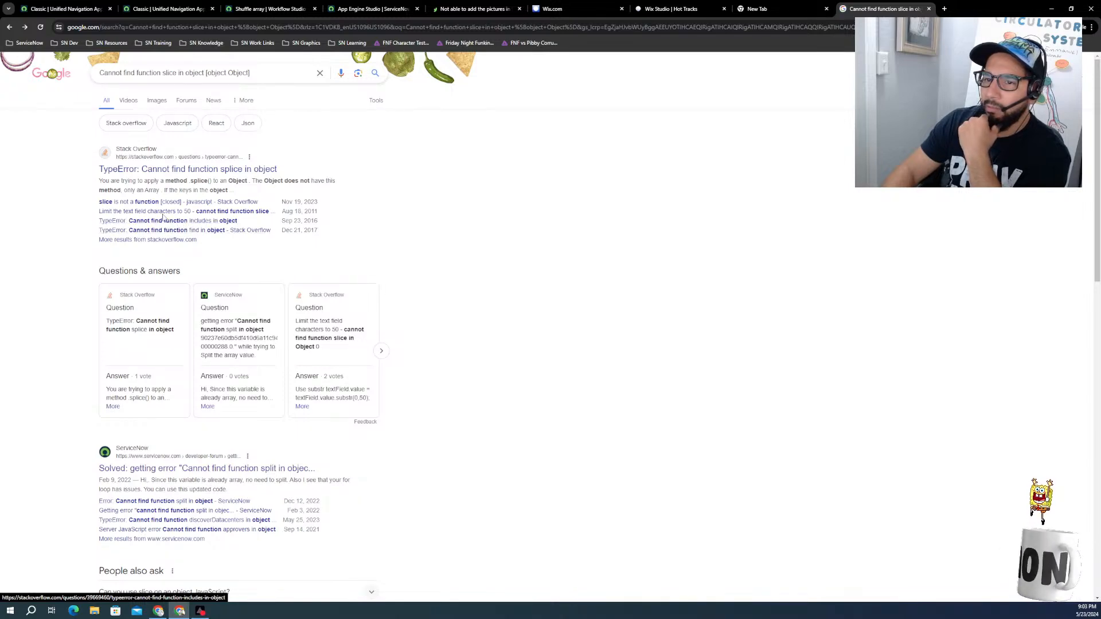
scroll(178, 313, "down", 2)
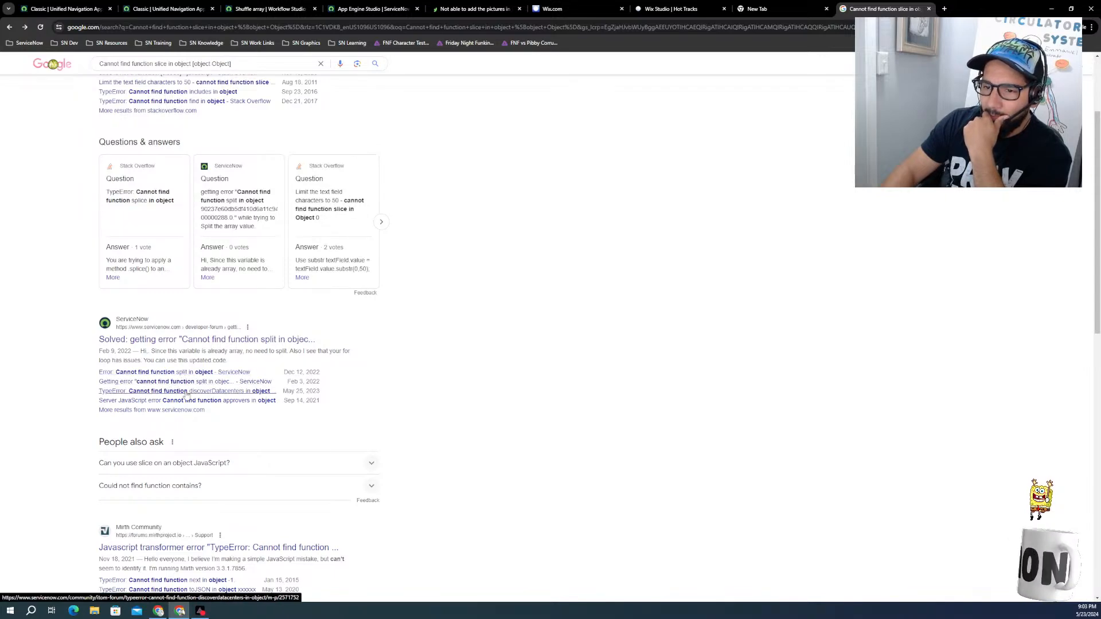
scroll(180, 445, "down", 2)
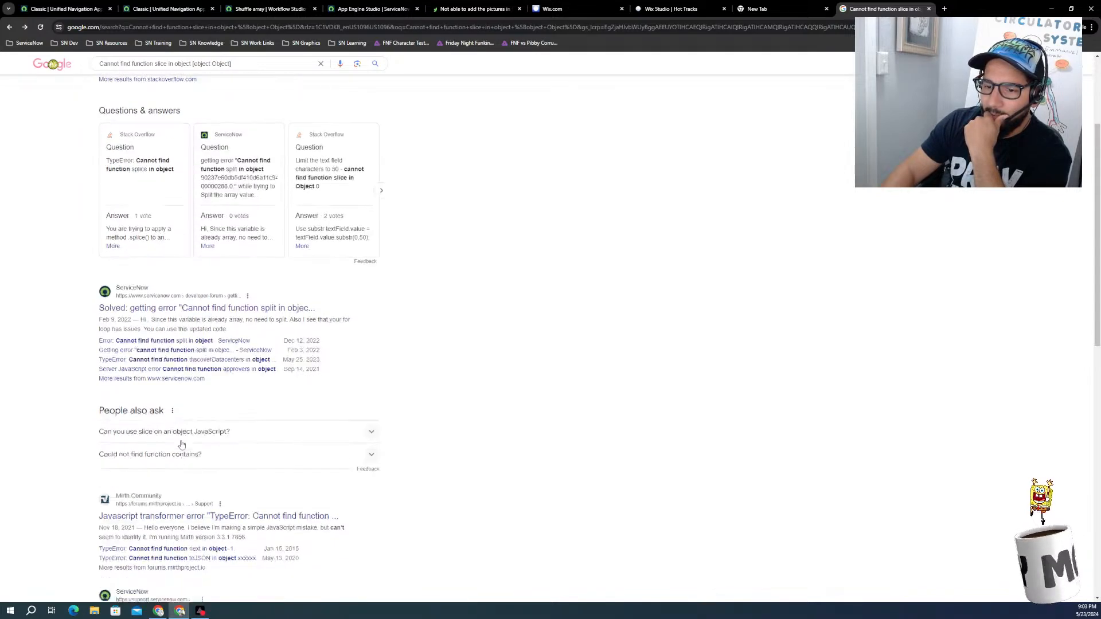
scroll(172, 482, "down", 3)
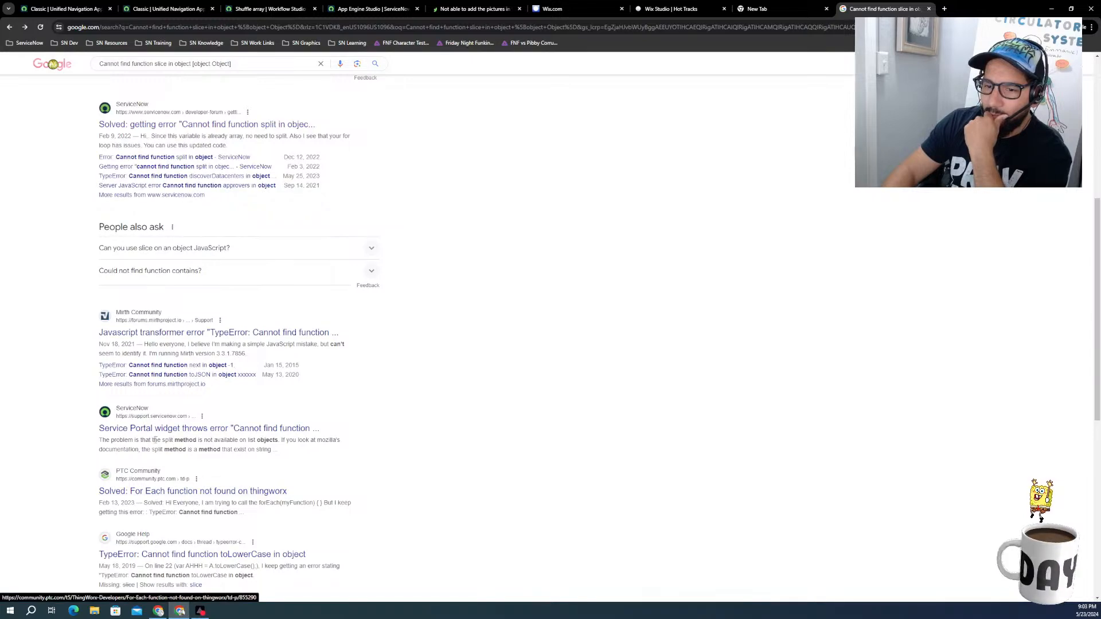
scroll(176, 457, "down", 2)
scroll(166, 452, "up", 1)
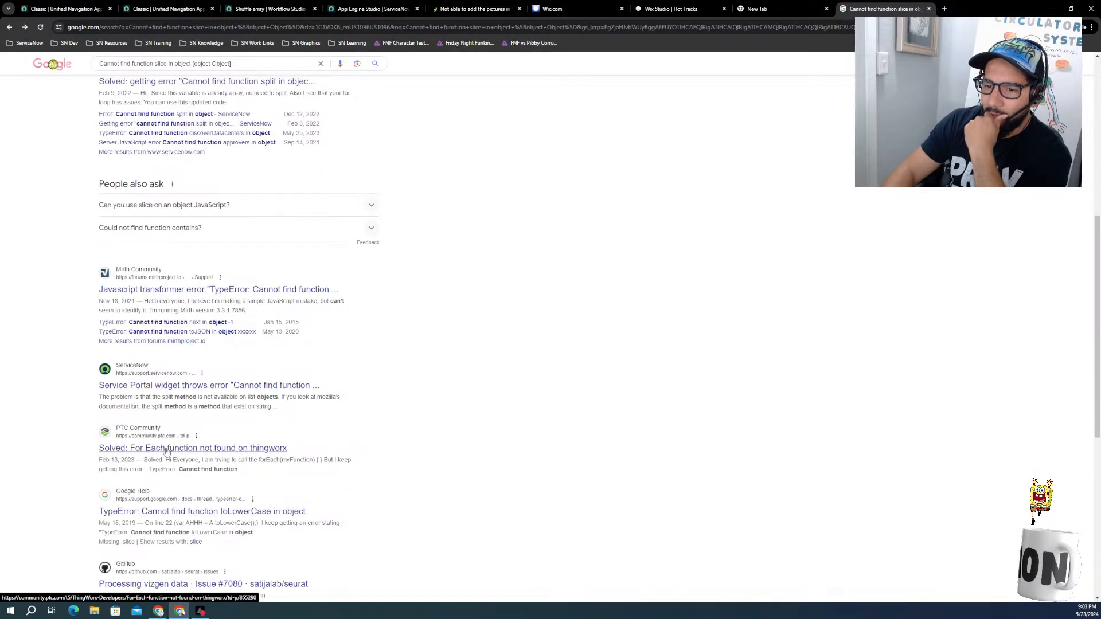
scroll(166, 452, "down", 4)
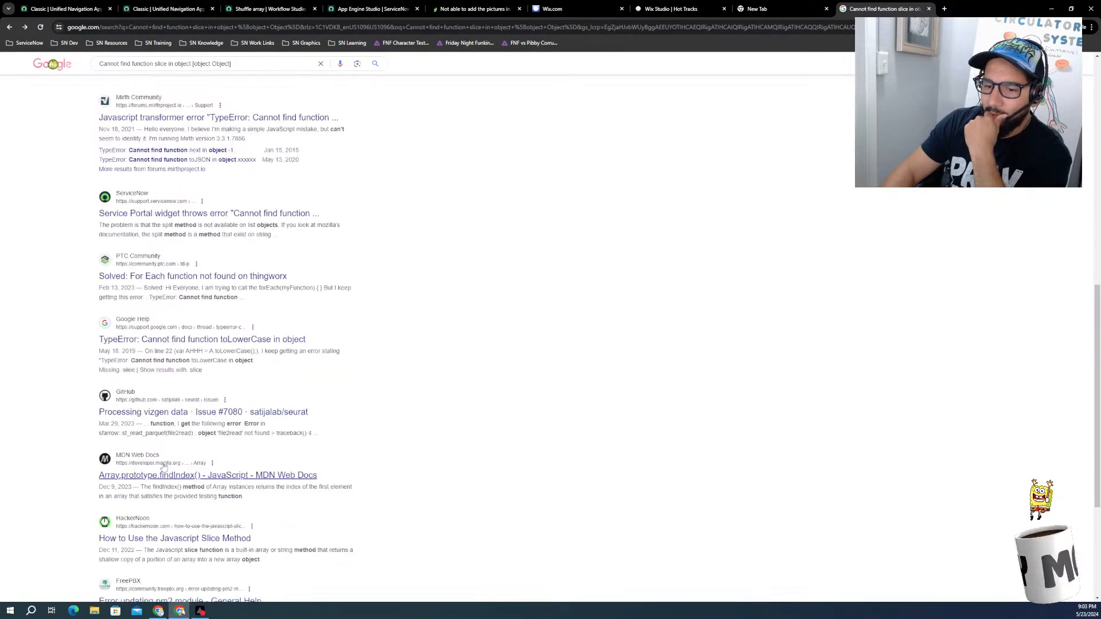
scroll(163, 465, "down", 4)
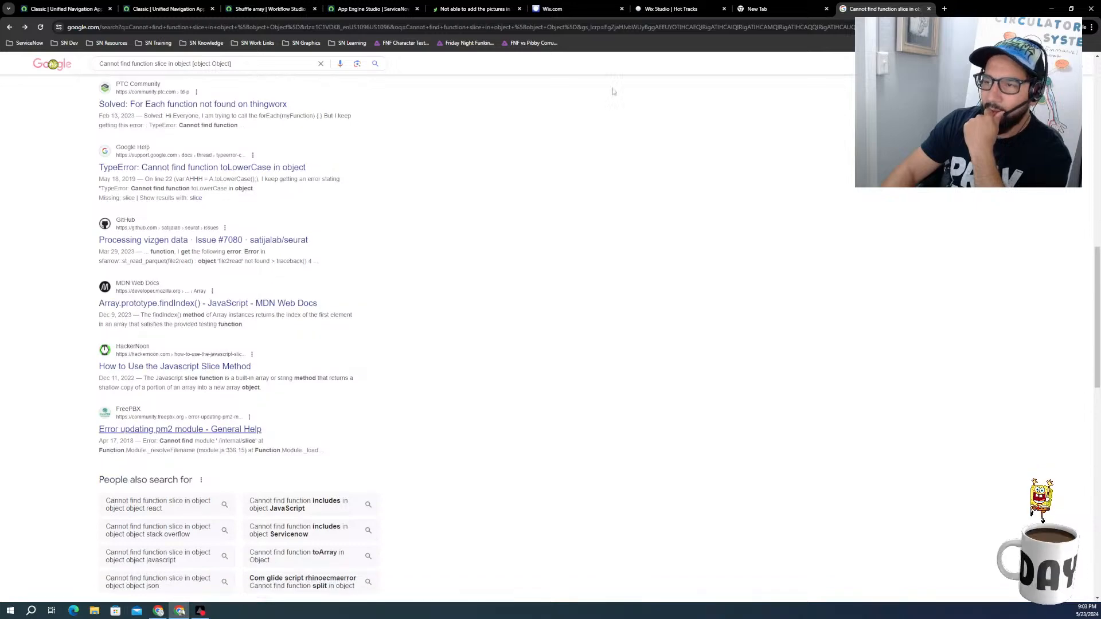
Step: Switch to Wix Studio and review the shuffleArray function in raceUtilities.web.js
left_click(676, 8)
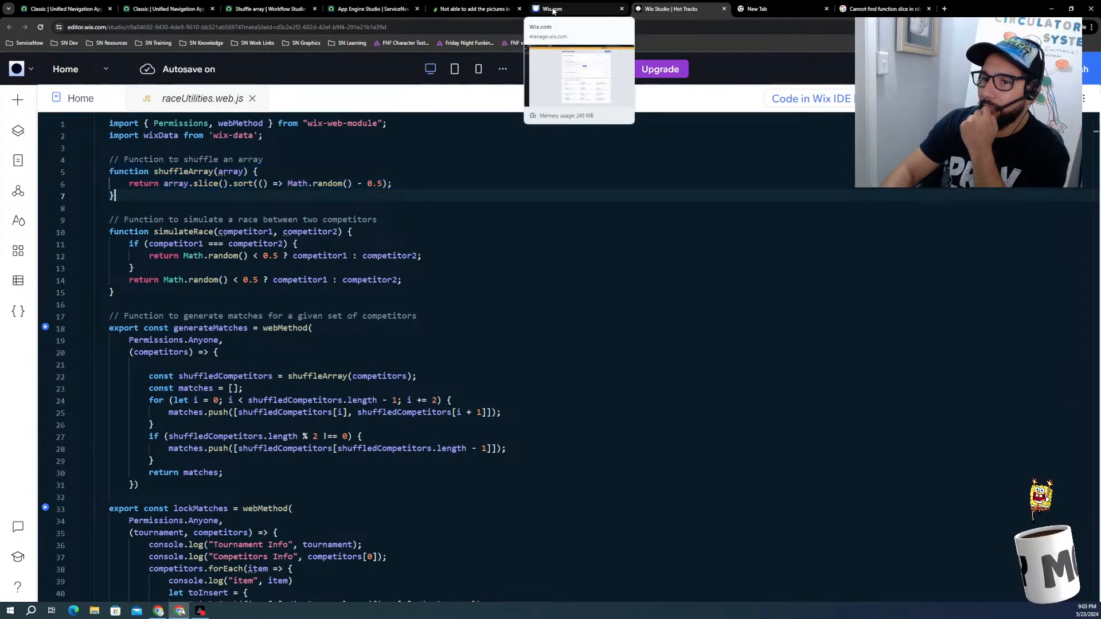
key("Right")
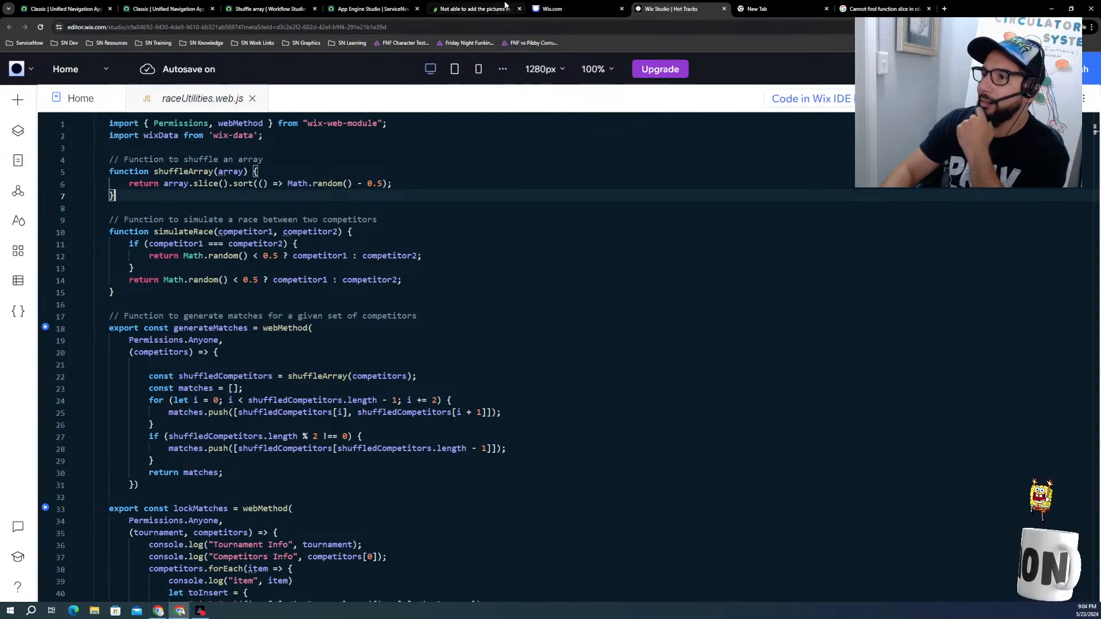
left_click(476, 9)
left_click(367, 10)
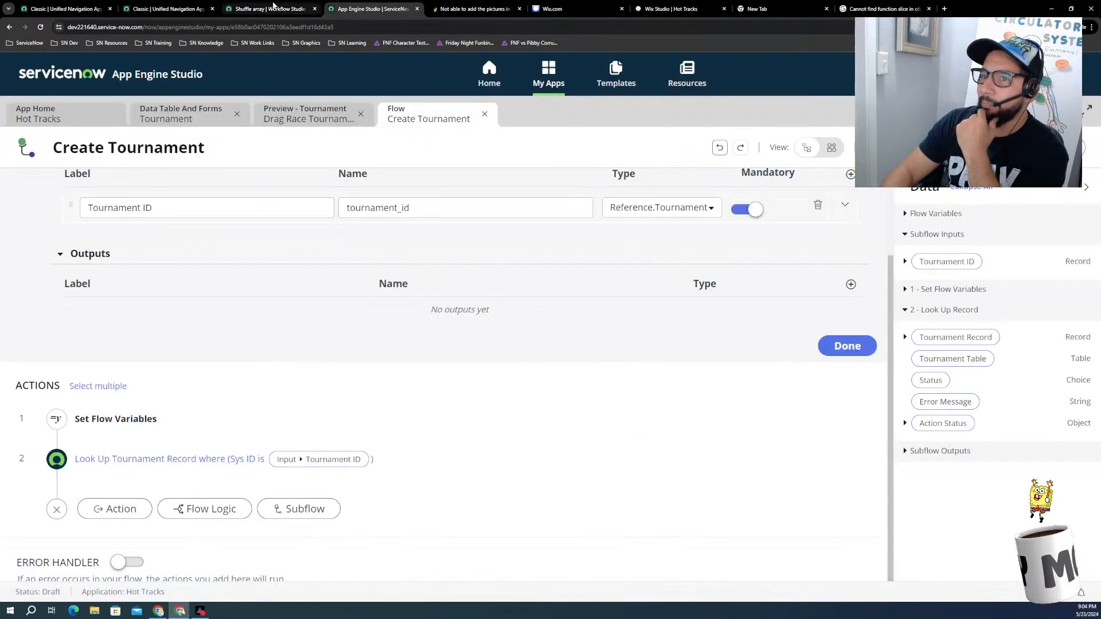
Step: Switch to the Shuffle array action in Workflow Studio, closing the script viewer and the flow execution details
left_click(264, 10)
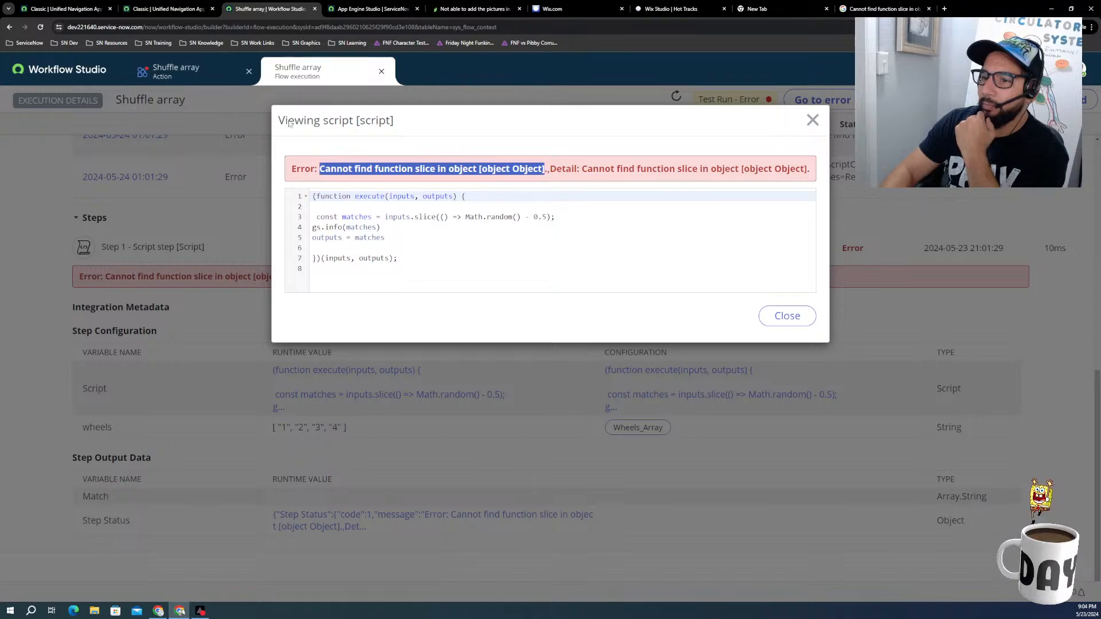
left_click(787, 316)
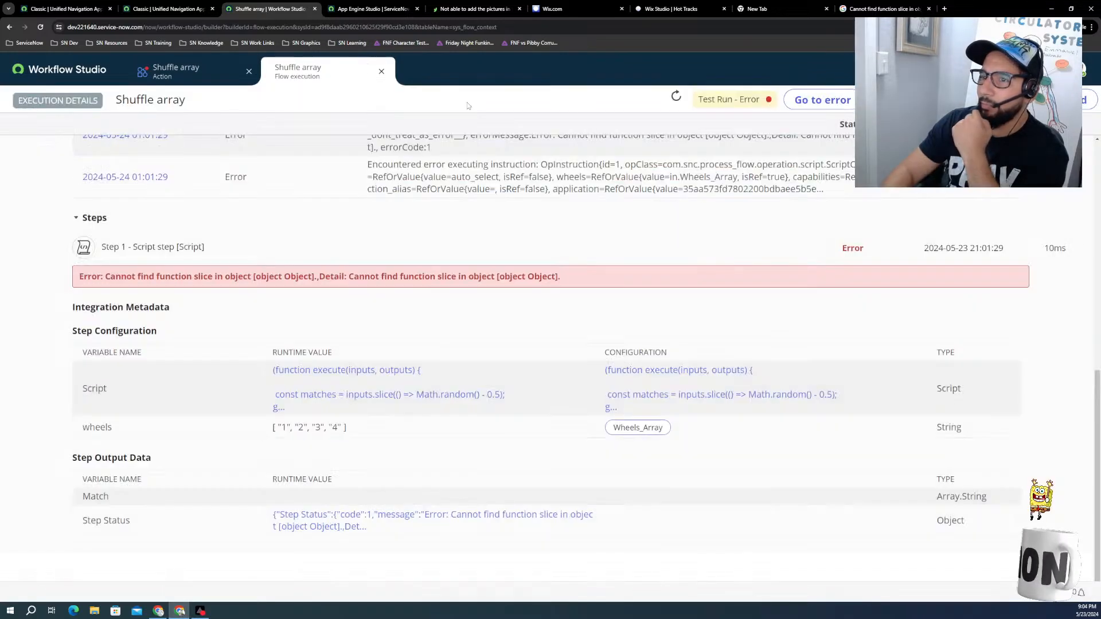
left_click(381, 71)
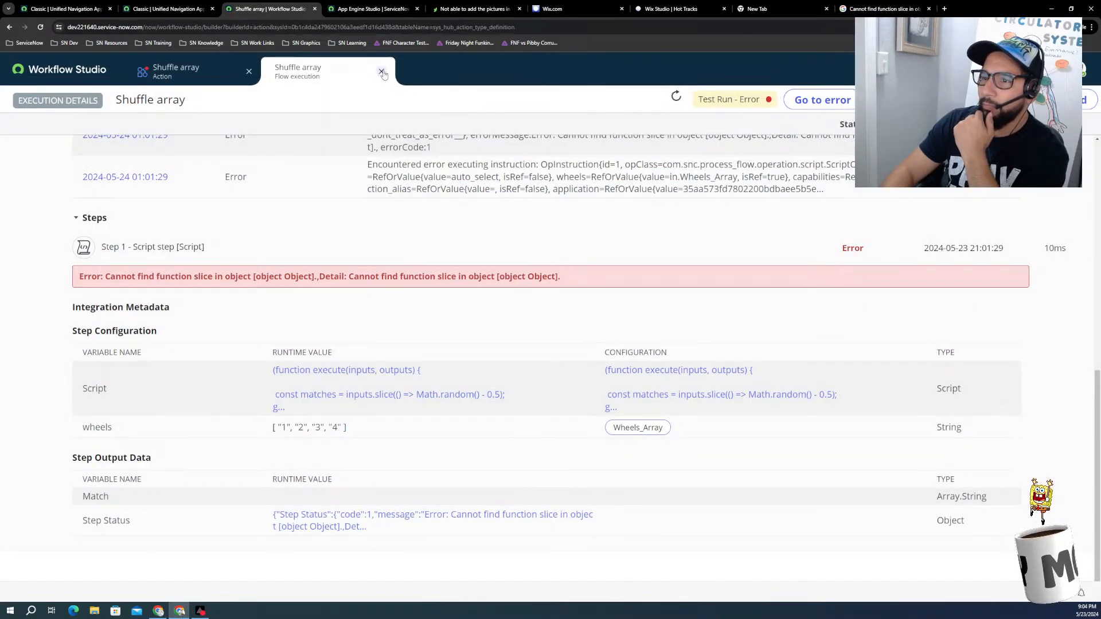
Step: Replace the slice method with split in the matches line of the Script step's code
left_click(714, 461)
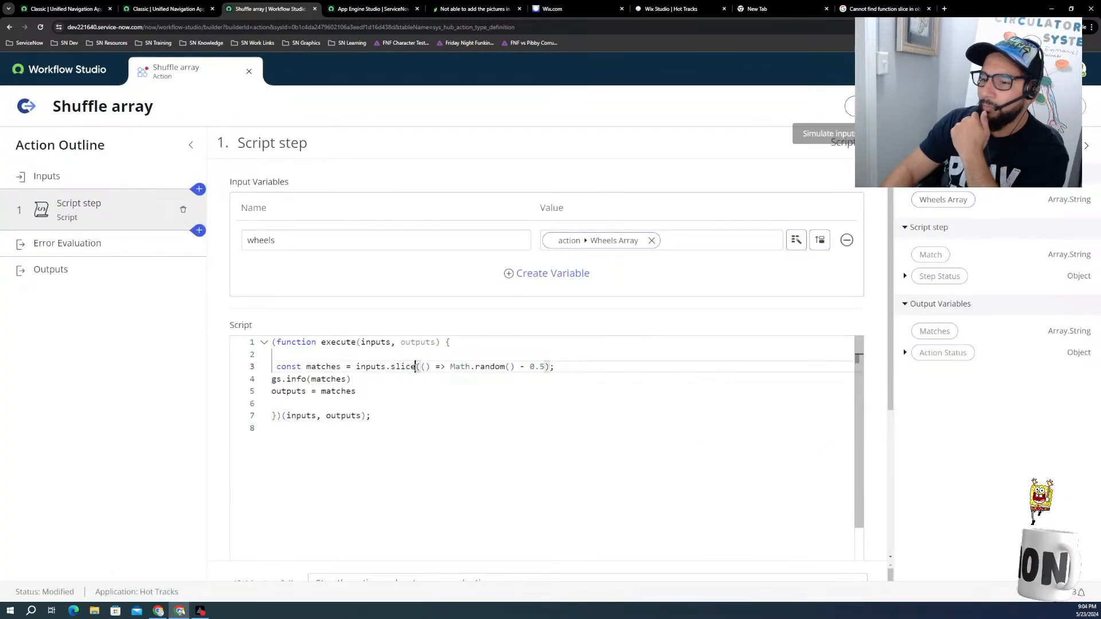
left_click_drag(414, 367, 395, 368)
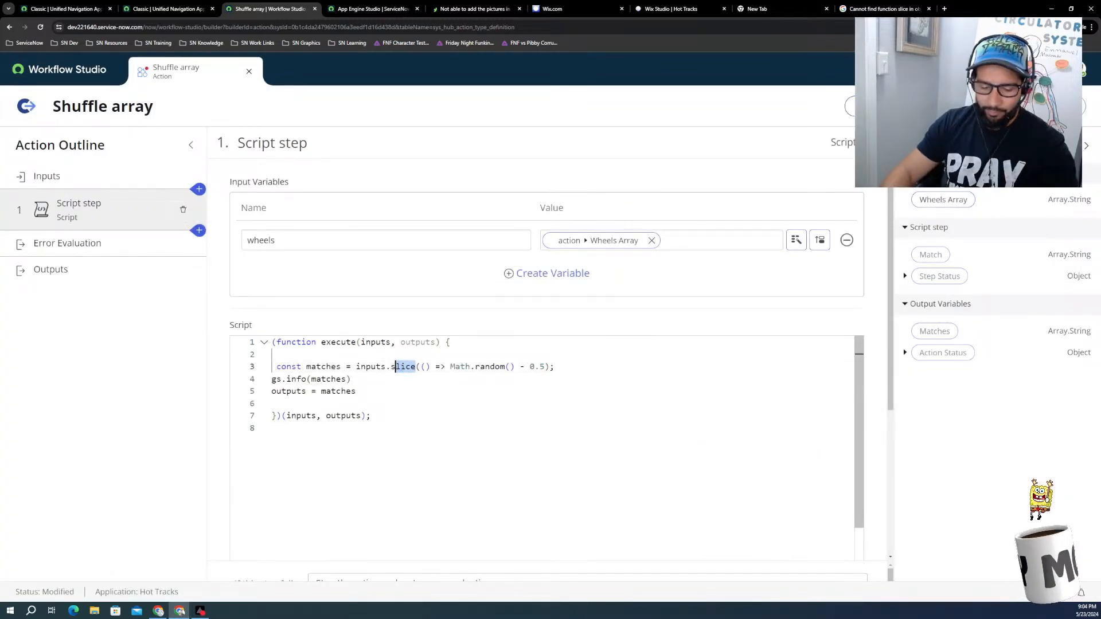
type("p")
type("lit")
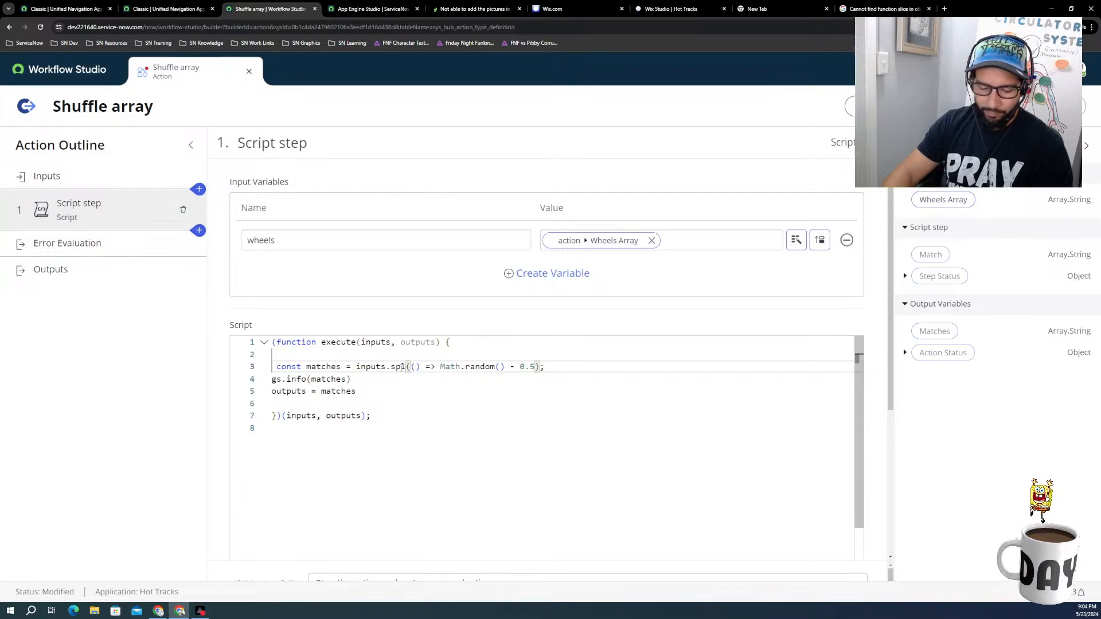
left_click(425, 405)
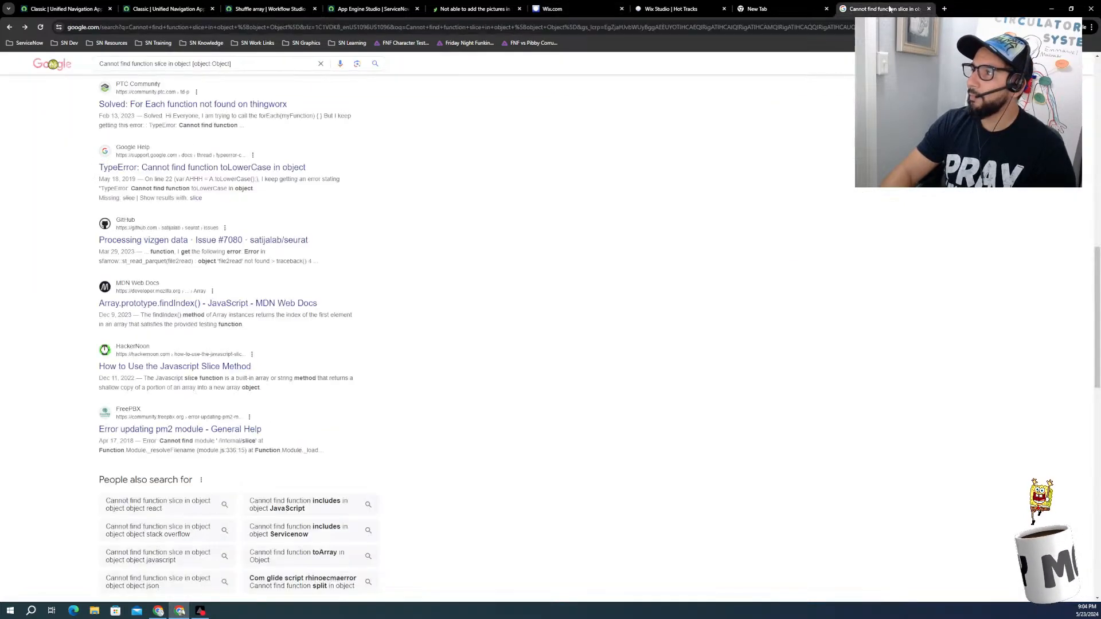
Step: Go back to the slice error search results and open the ServiceNow support article "Service Portal widget throws error"
left_click(917, 9)
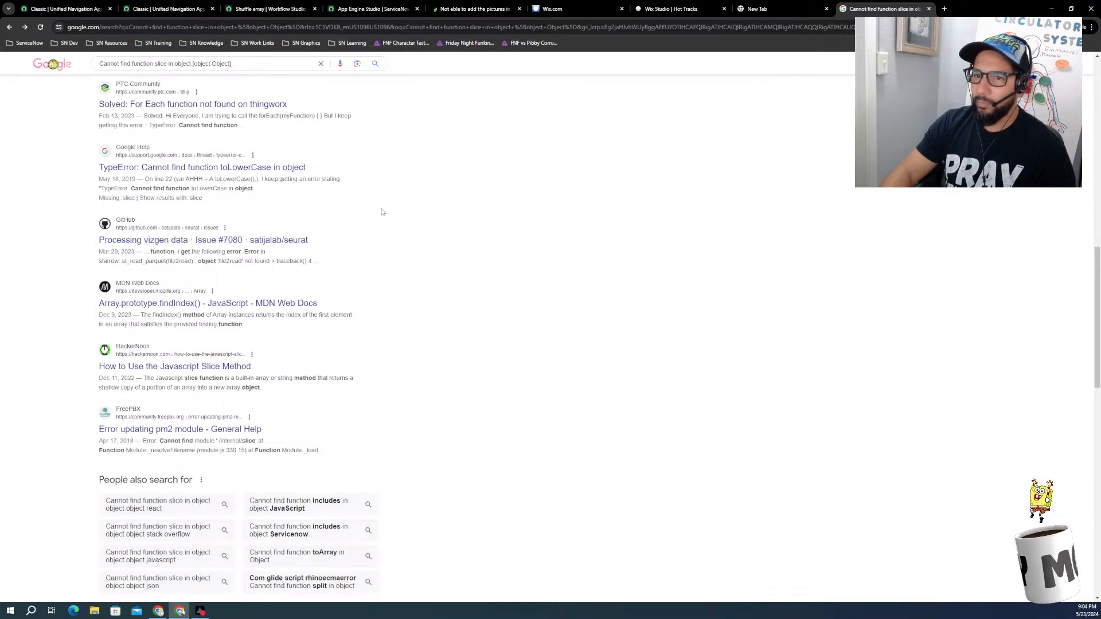
scroll(381, 212, "up", 4)
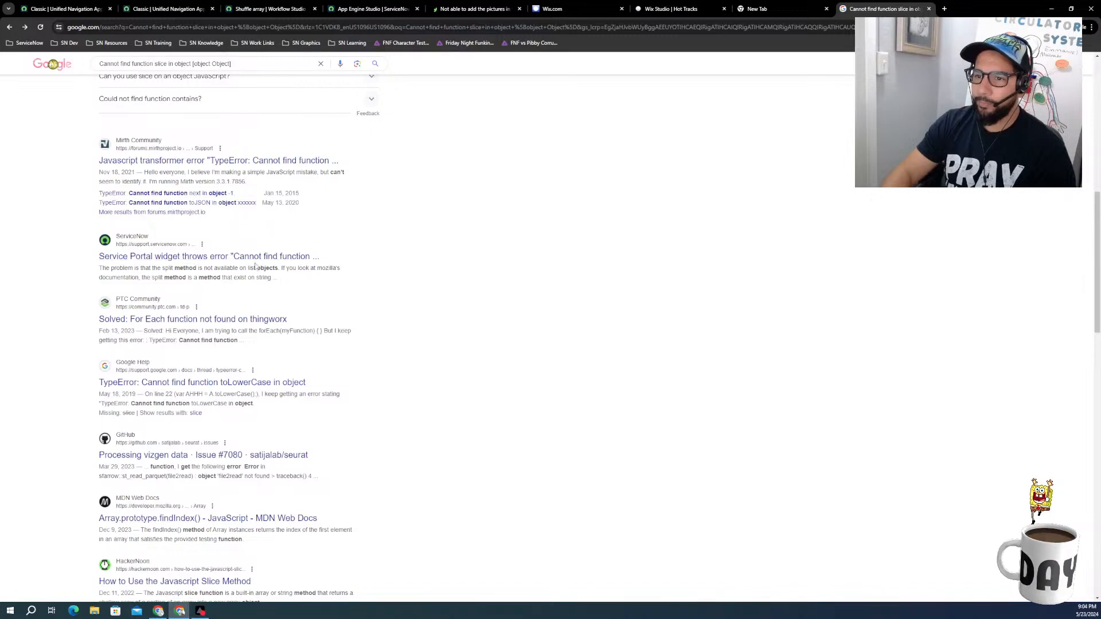
left_click(259, 258)
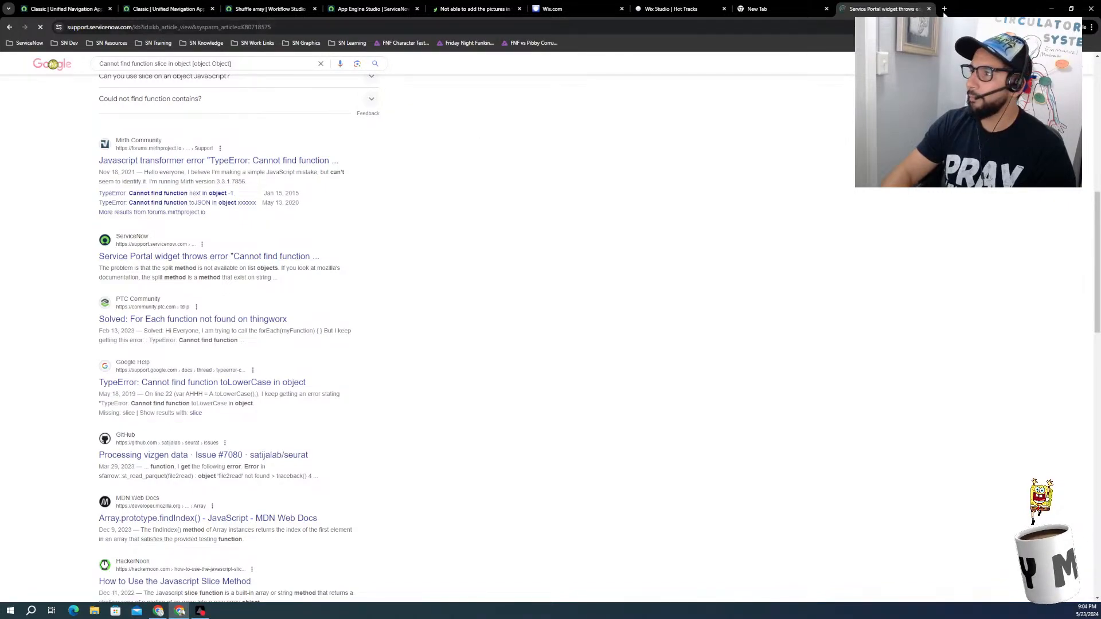
Step: Search the web in the empty browser tab for "chatgptservicenow javascript code"
left_click(768, 8)
type("chatgpt")
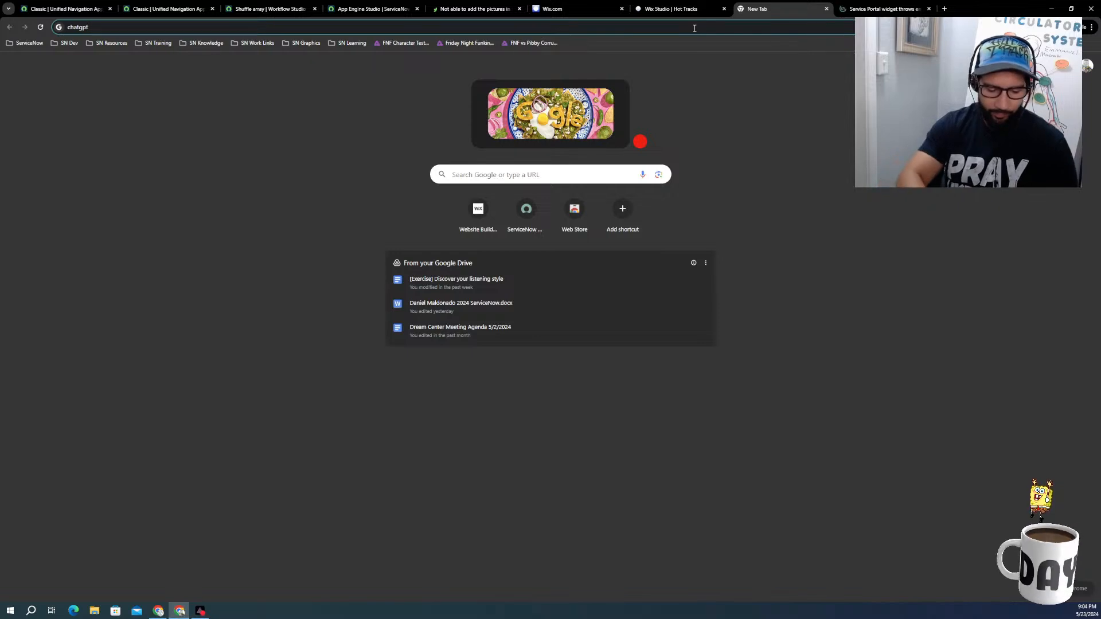
type("servicen")
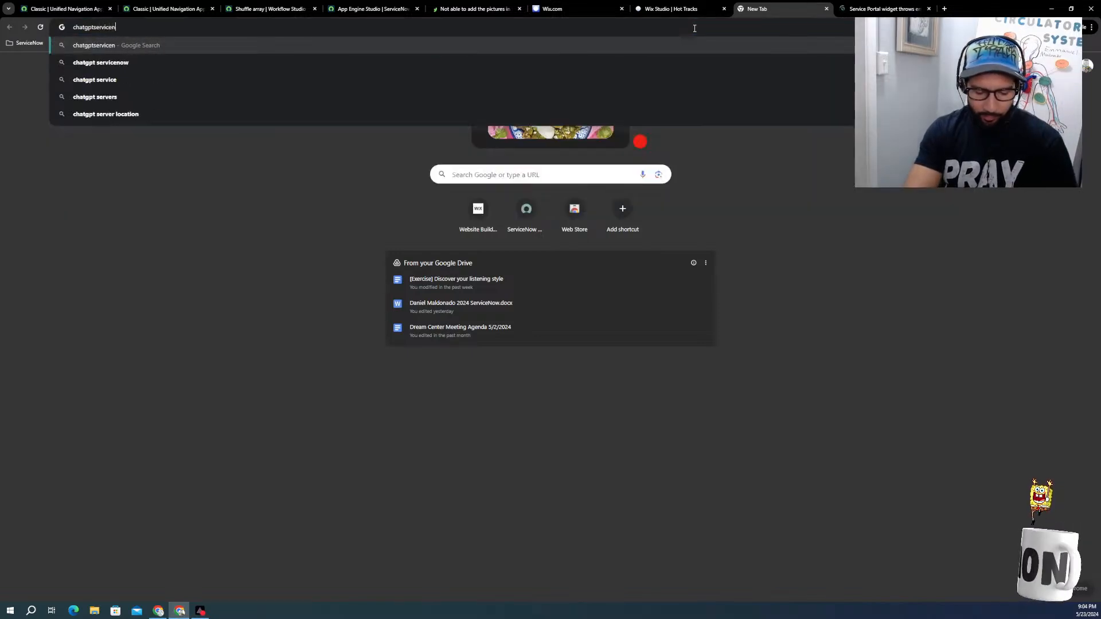
type("ow java")
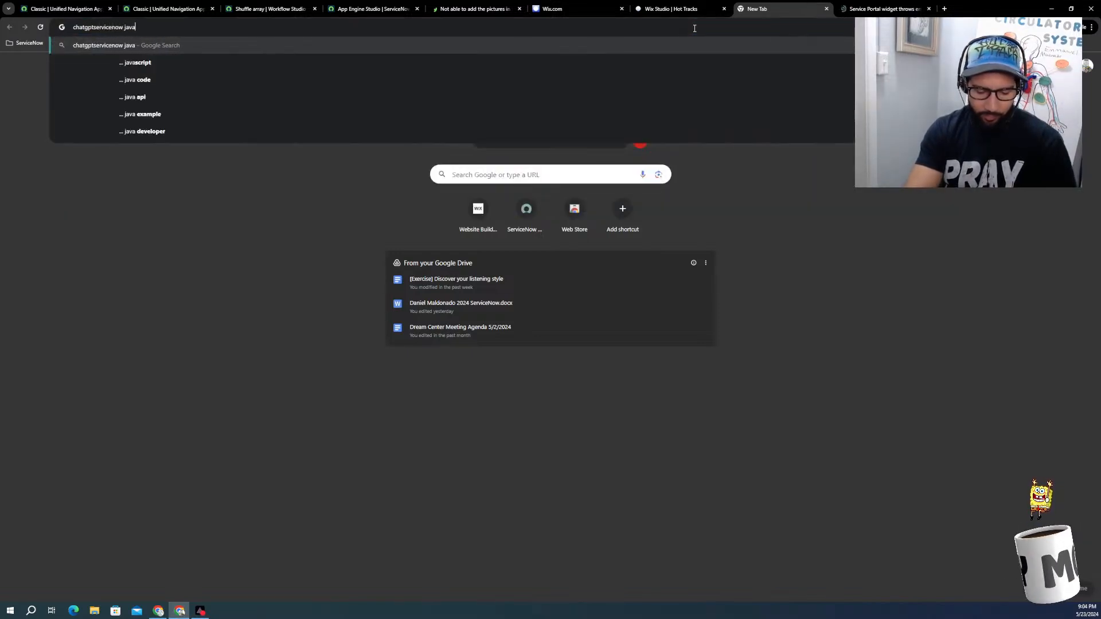
type("scrip")
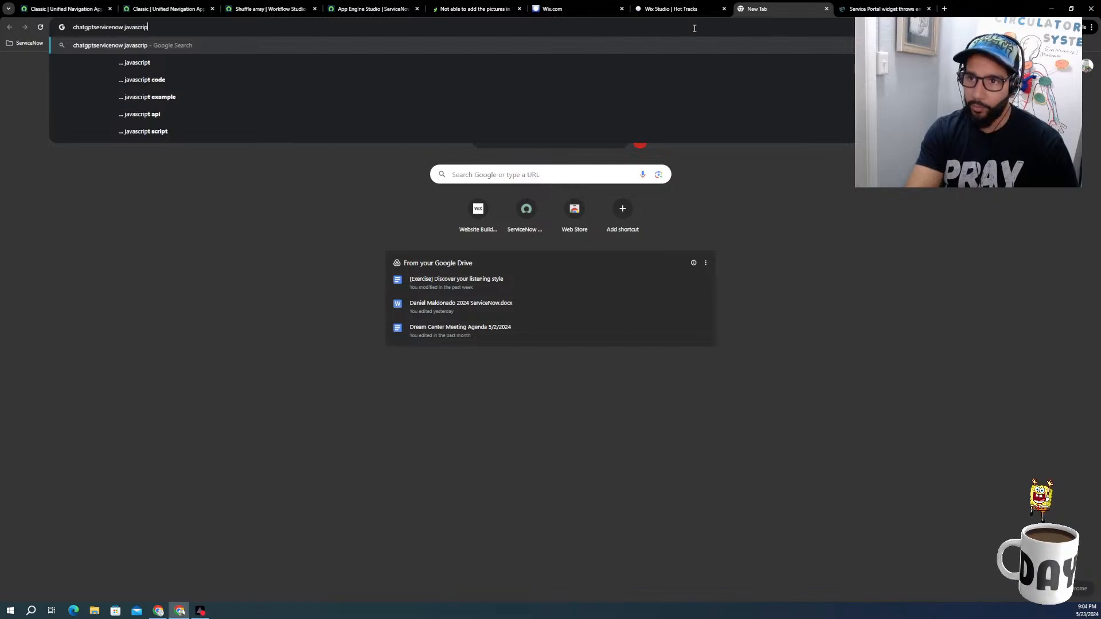
type("t")
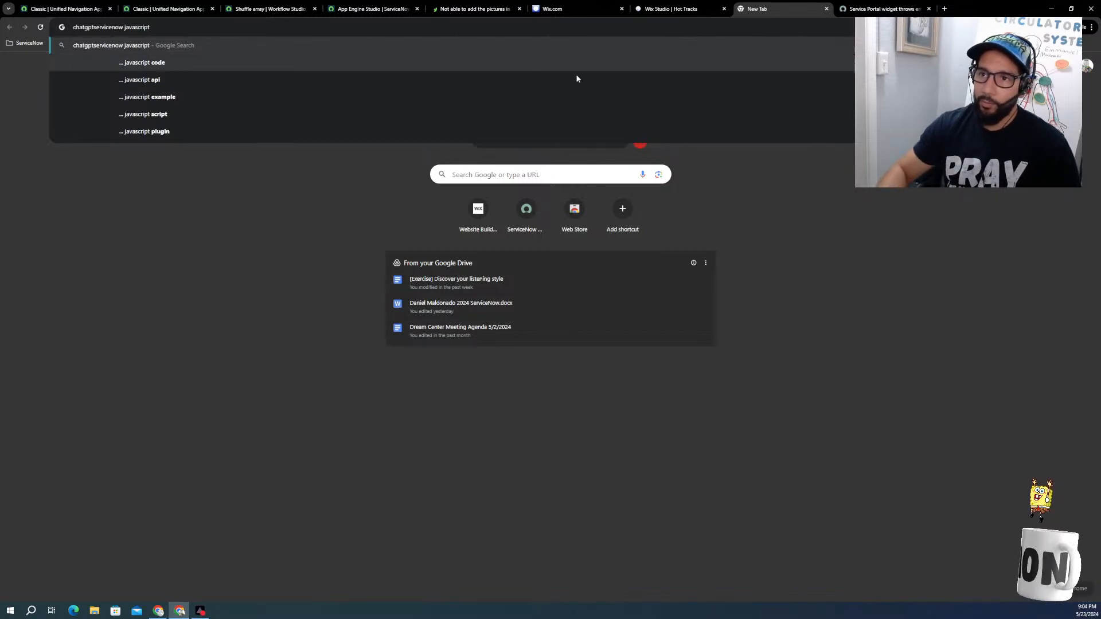
left_click(146, 63)
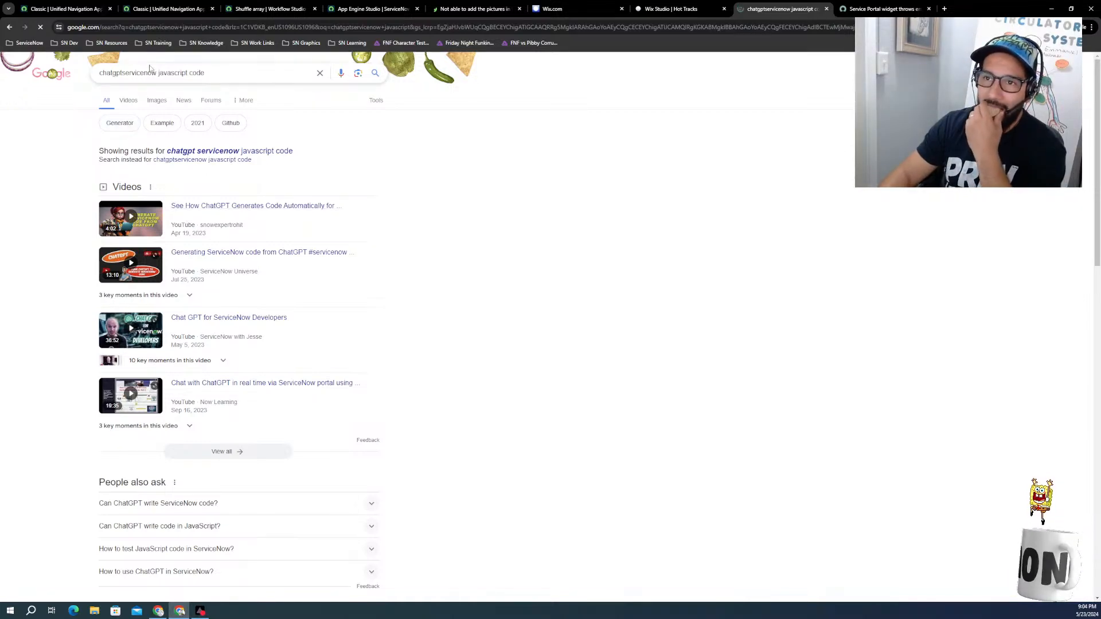
Step: Remove "chatgpt" from the query and search the web for "servicenow javascript code split"
left_click_drag(122, 73, 76, 78)
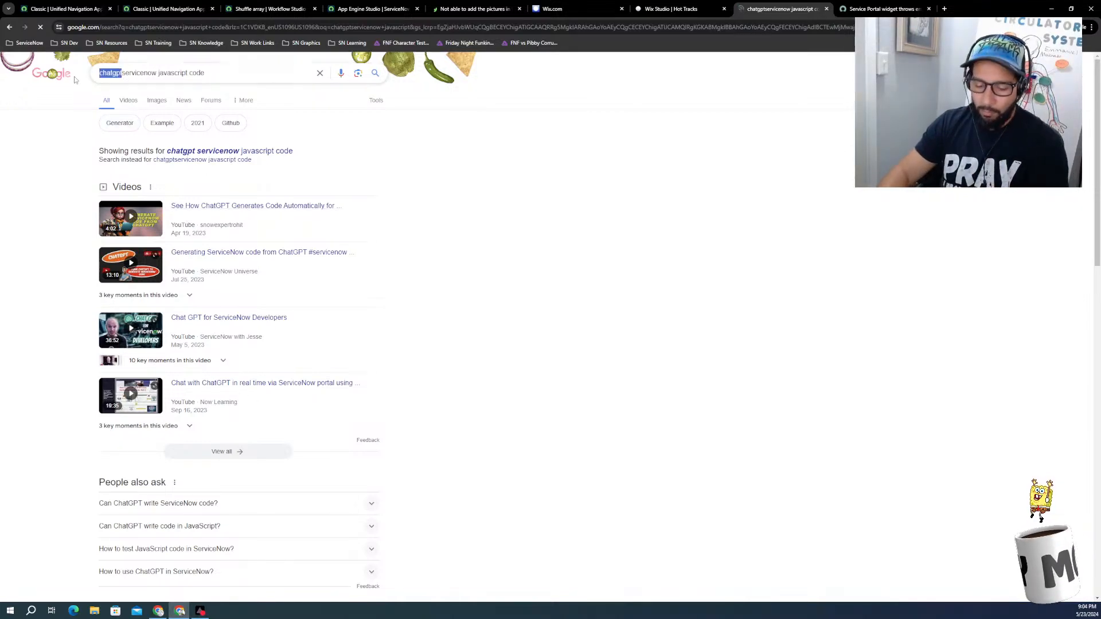
key("BackSpace")
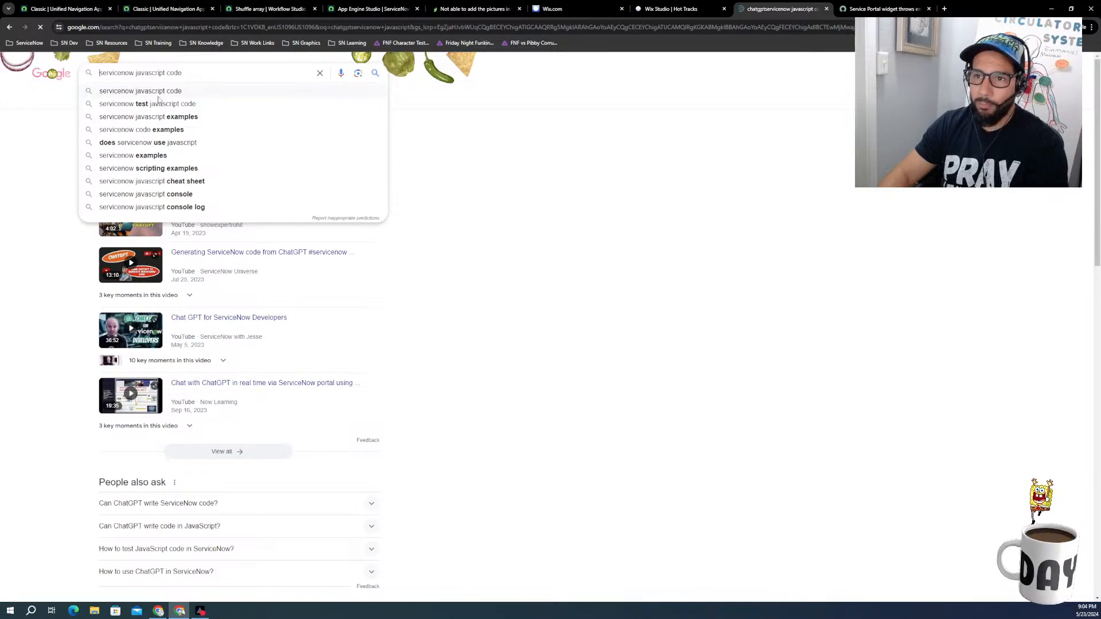
left_click(197, 74)
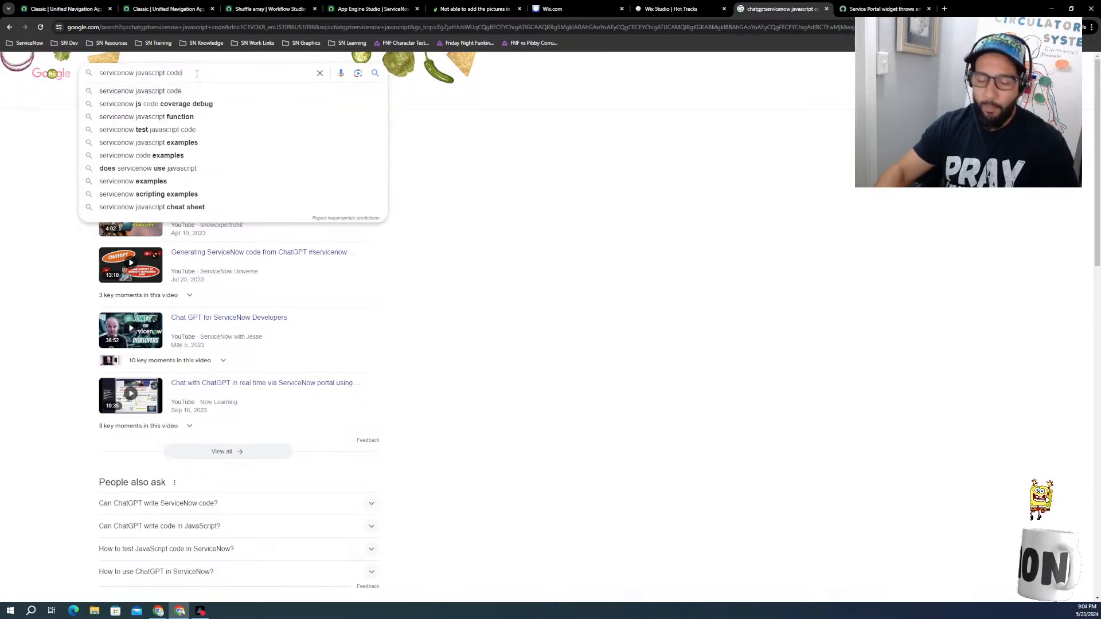
type("spl")
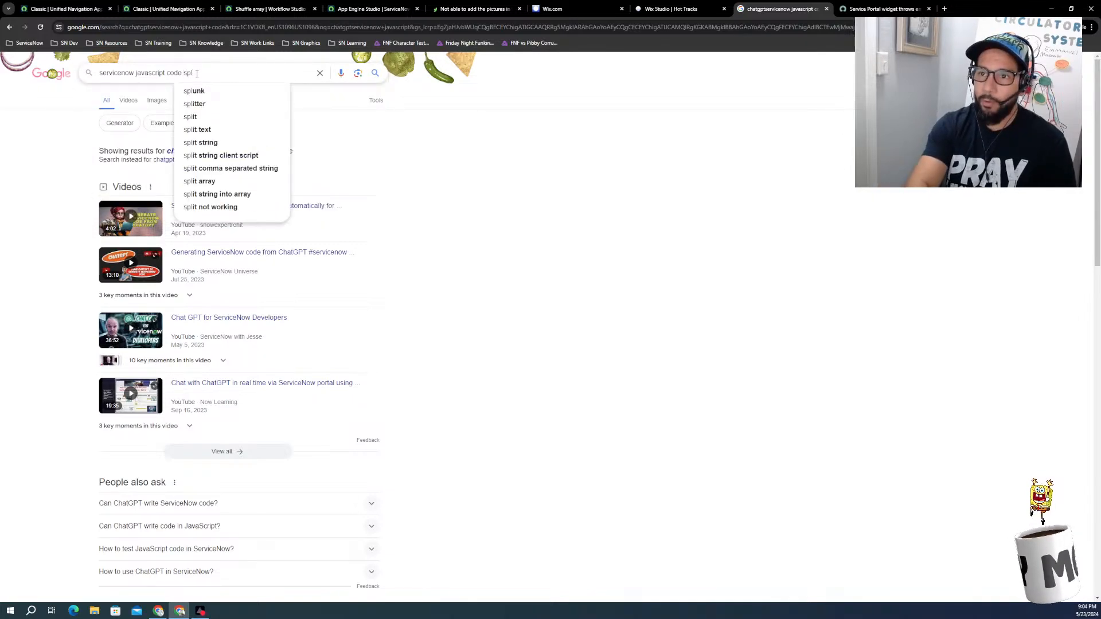
type("it")
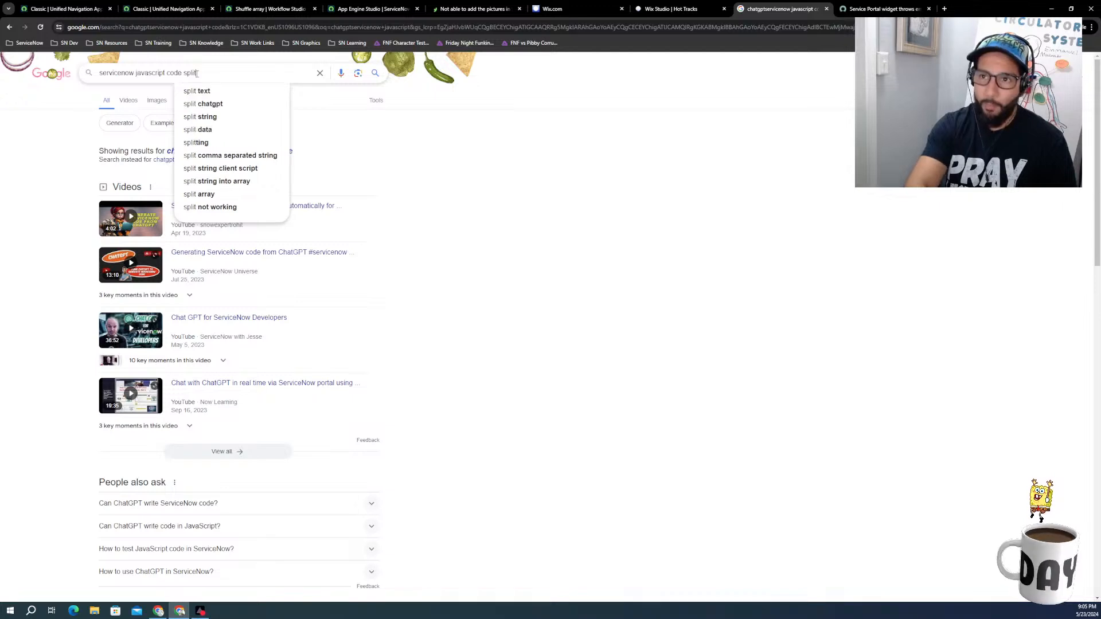
key("Return")
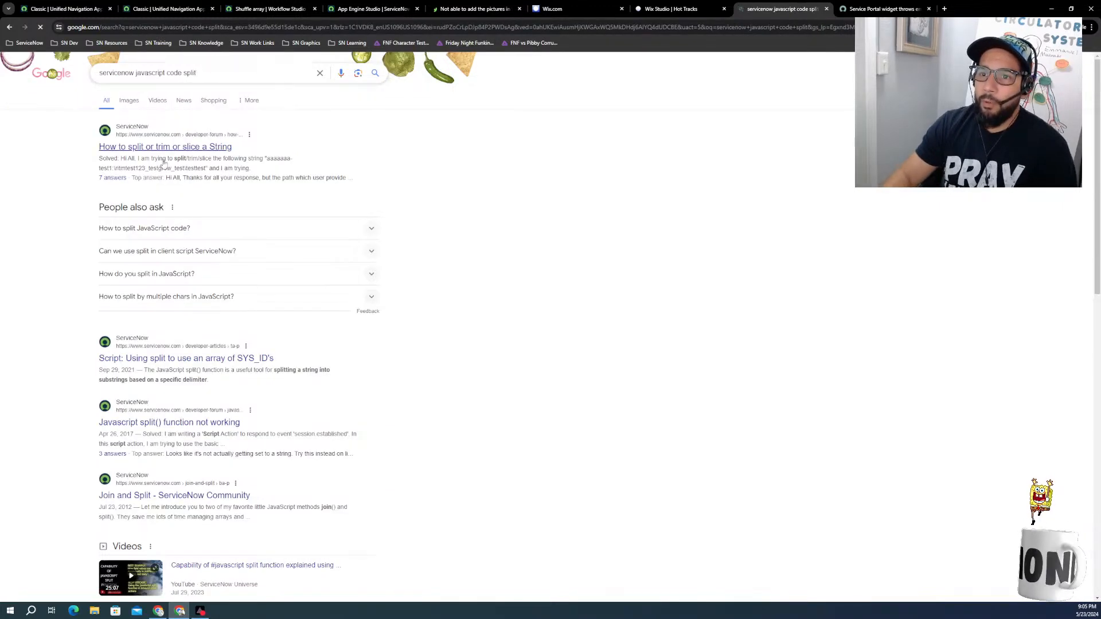
Step: Open the forum thread "How to split or trim or slice a String" and reread the support article on the split error
left_click(166, 151)
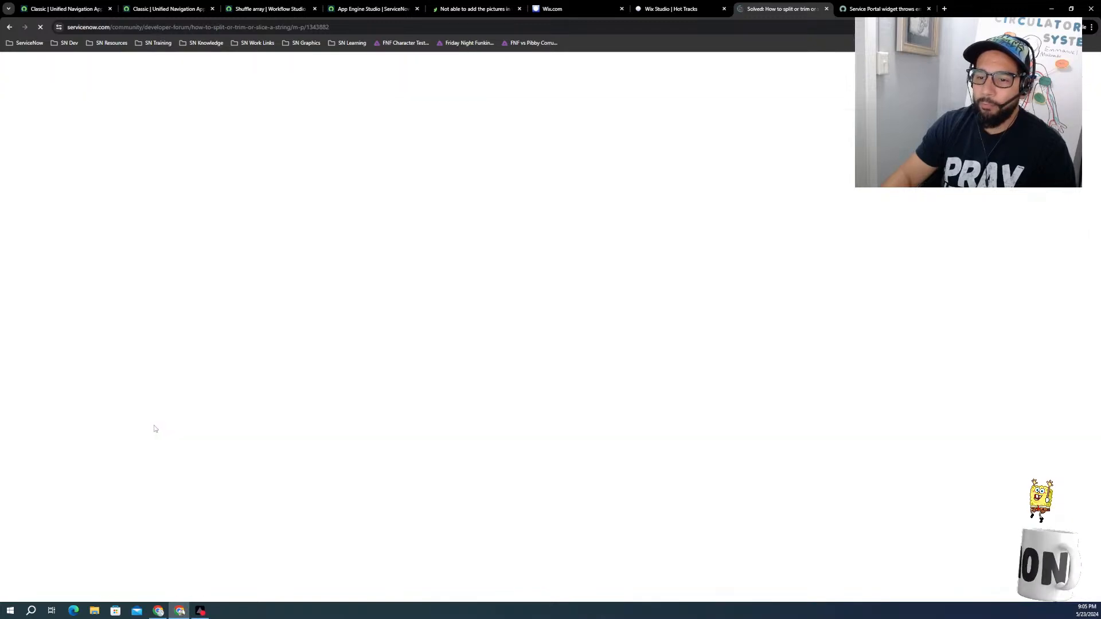
left_click(872, 9)
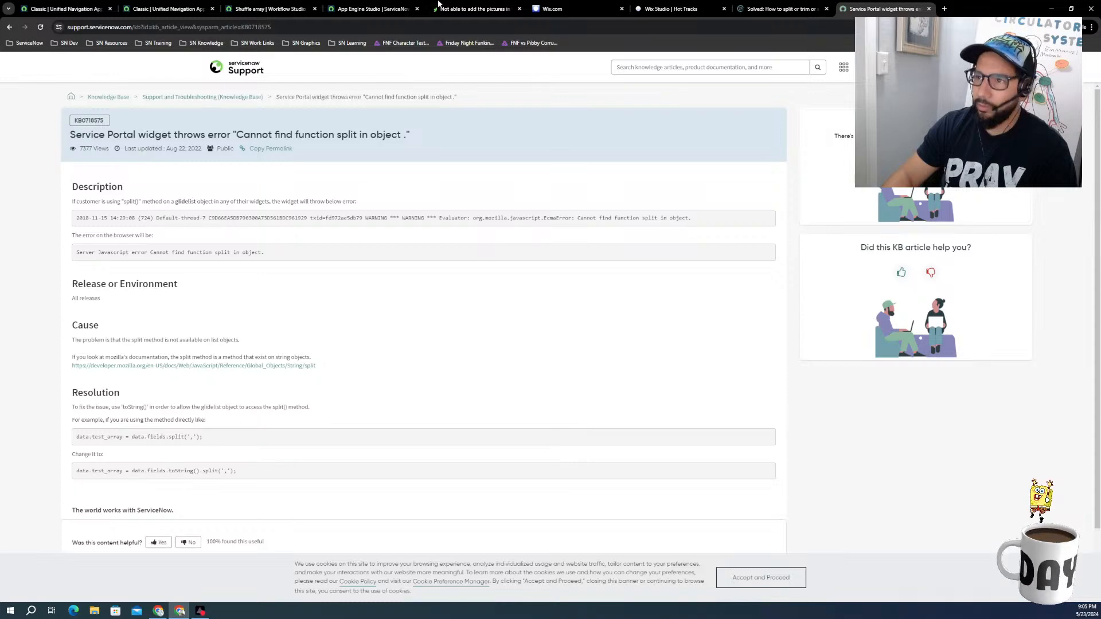
left_click(772, 12)
Step: Look at the shuffleArray code in Wix's raceUtilities.web.js, then return to the Script step of the Shuffle array action
left_click(691, 9)
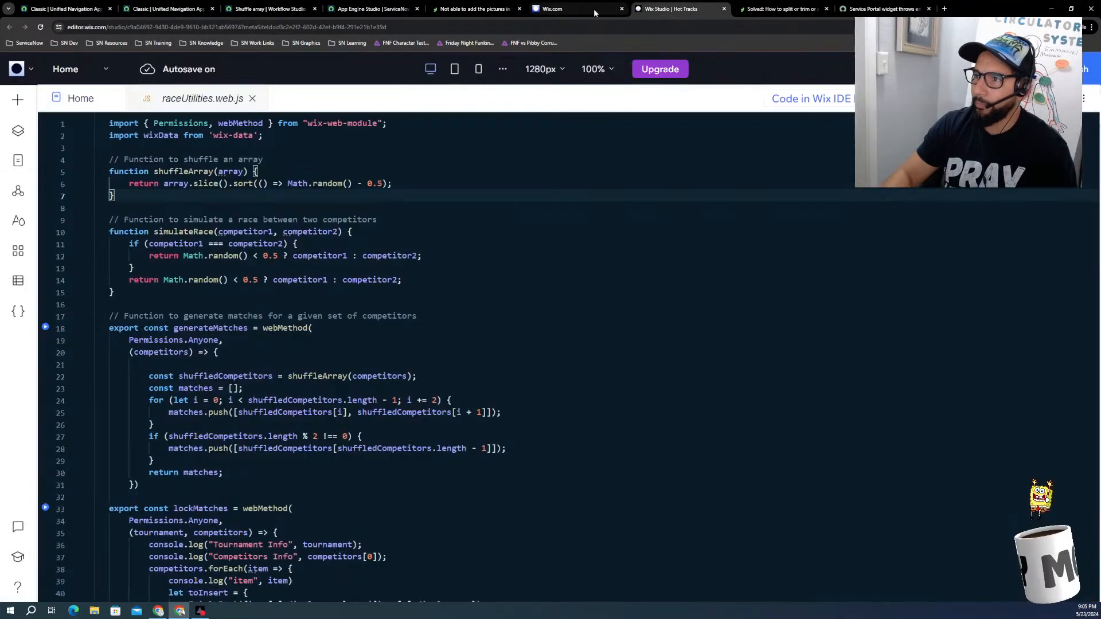
left_click(370, 9)
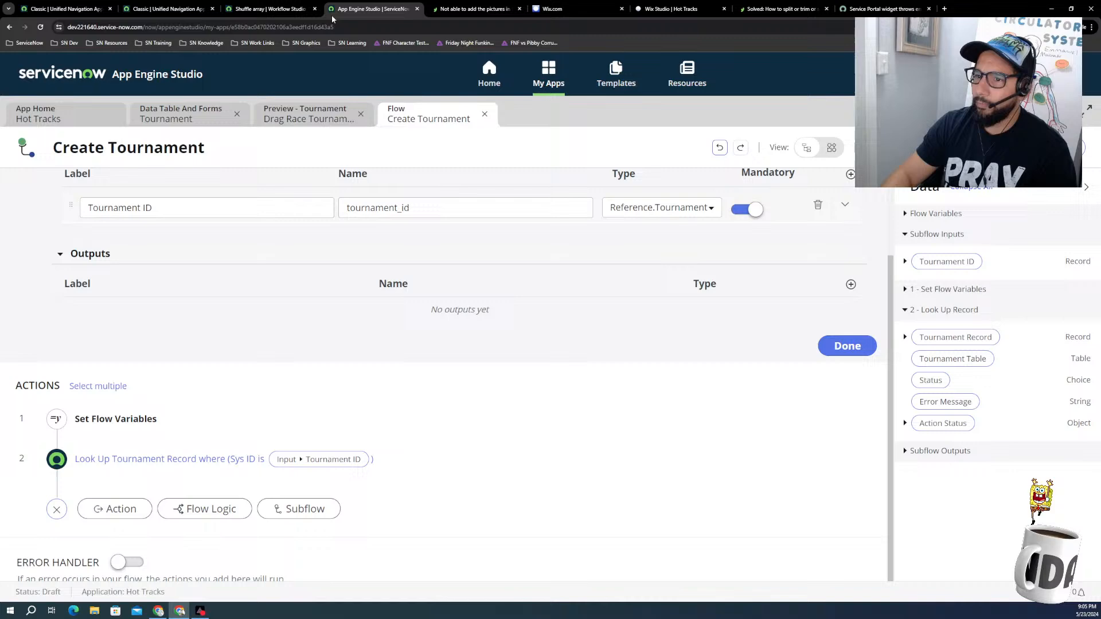
left_click(268, 11)
left_click(469, 9)
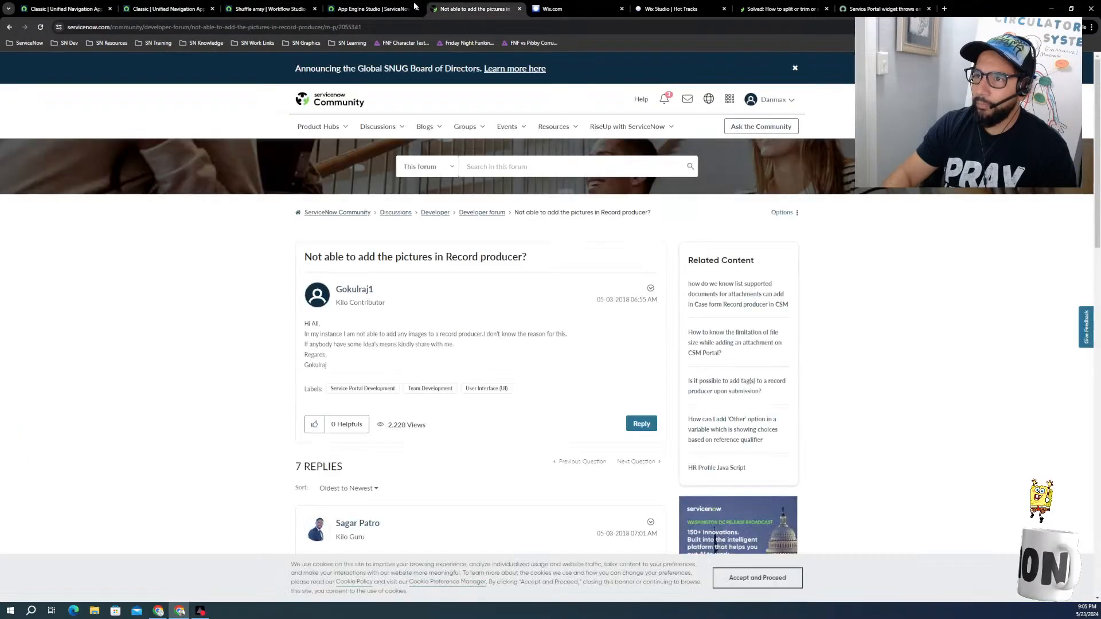
left_click(415, 7)
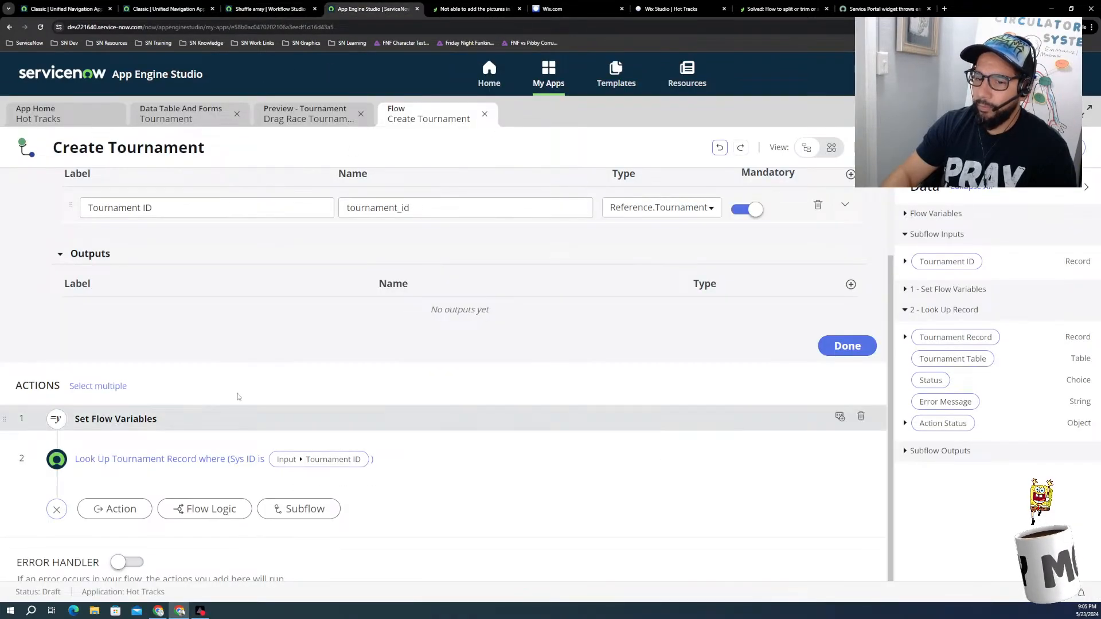
left_click(268, 9)
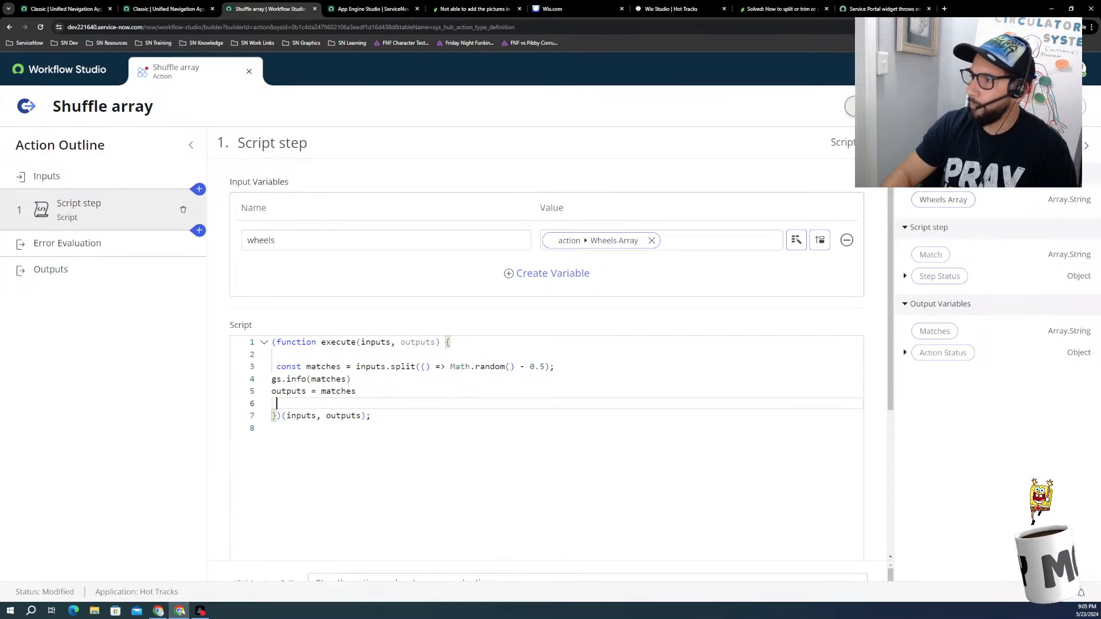
Step: Set up a test of the Shuffle array action with four Wheels Array entries: 1, 2, 3 and 4
left_click(861, 107)
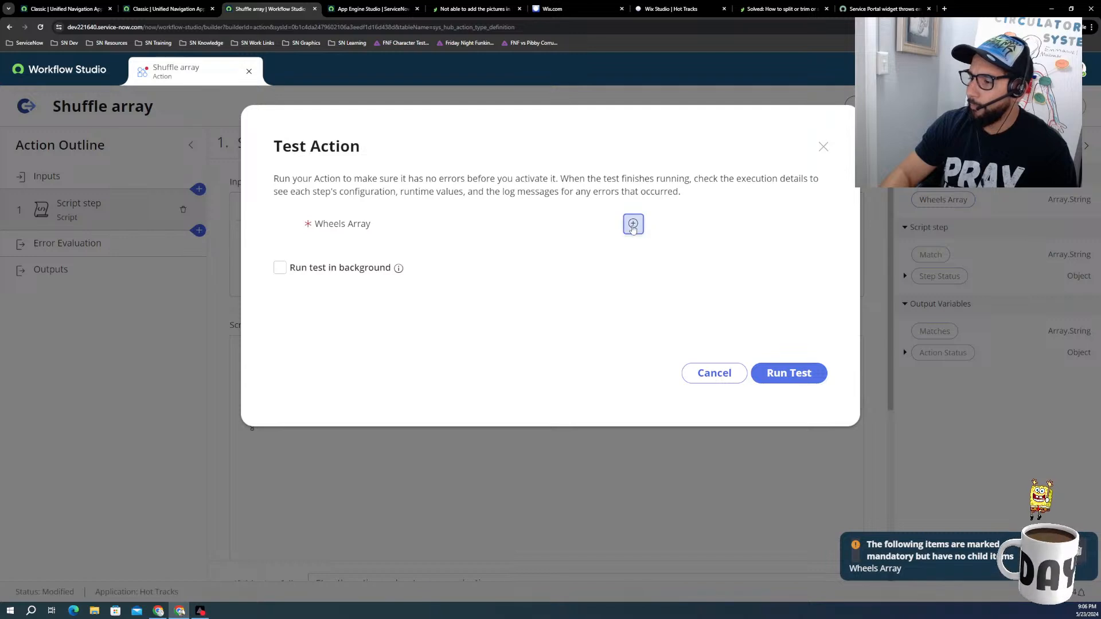
left_click(634, 224)
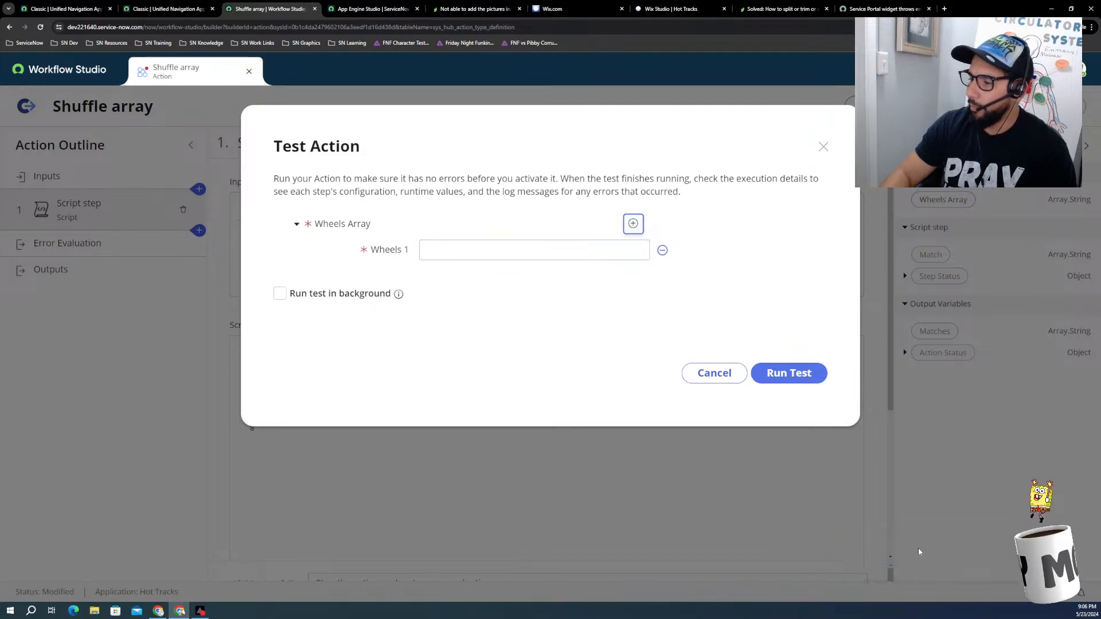
left_click(514, 250)
type("1")
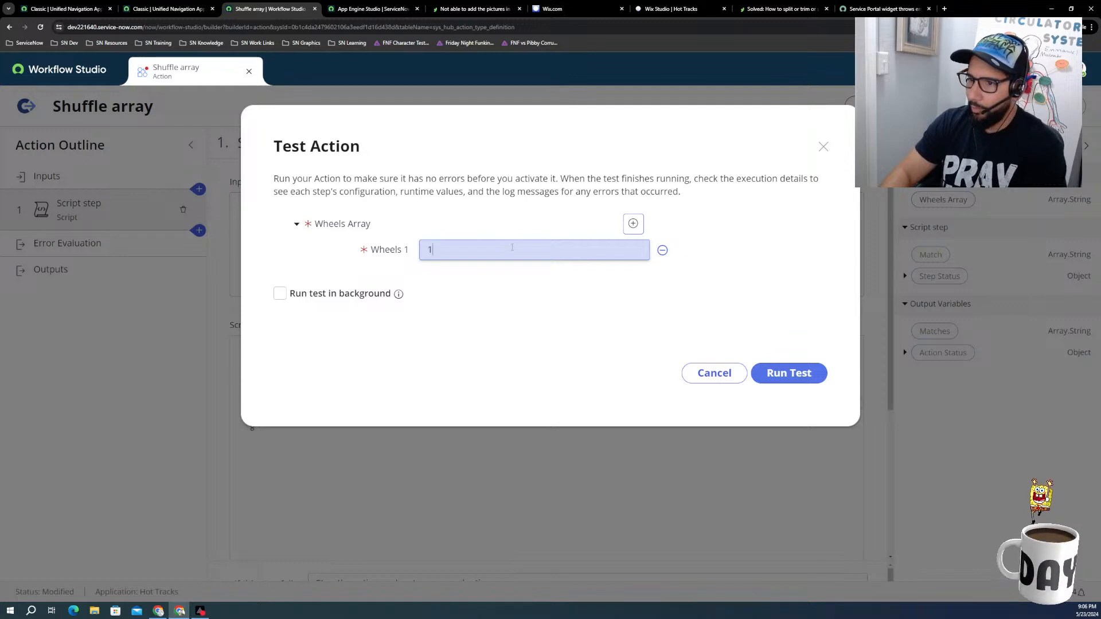
left_click(633, 224)
left_click(445, 275)
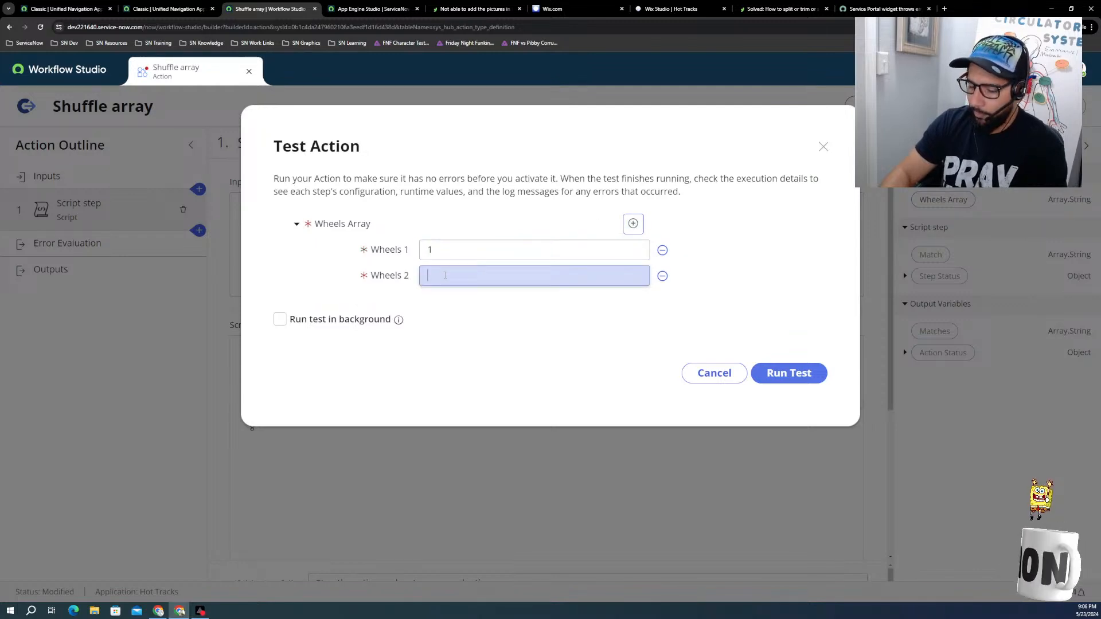
type("2")
left_click(633, 224)
left_click(493, 308)
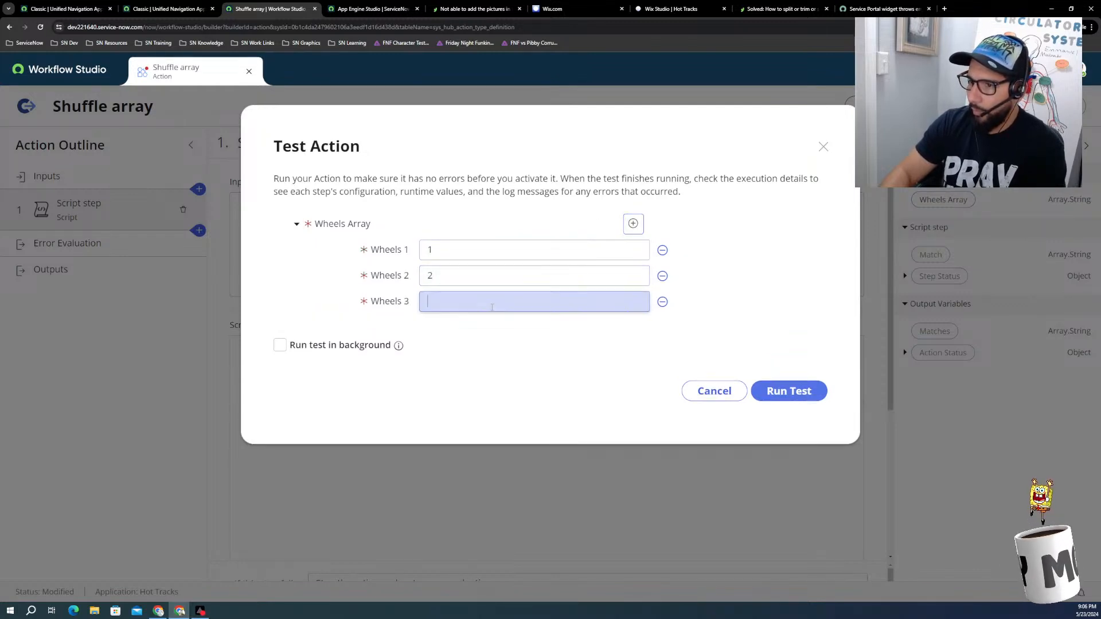
type("3")
left_click(633, 223)
left_click(453, 322)
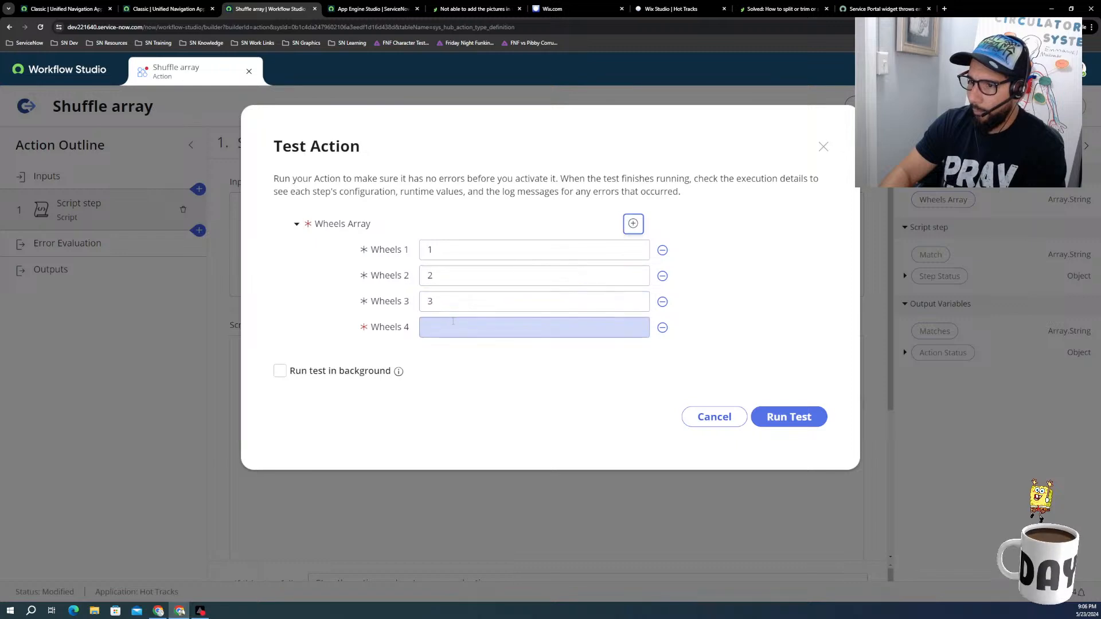
Step: Run the Shuffle array test and review its action execution details
left_click(775, 417)
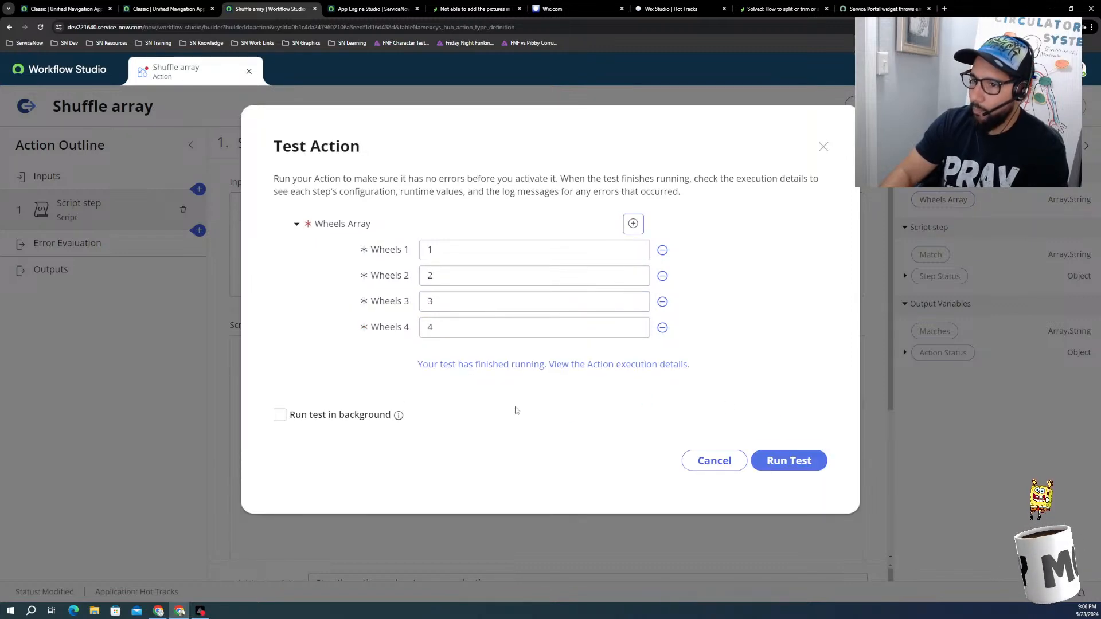
left_click(568, 364)
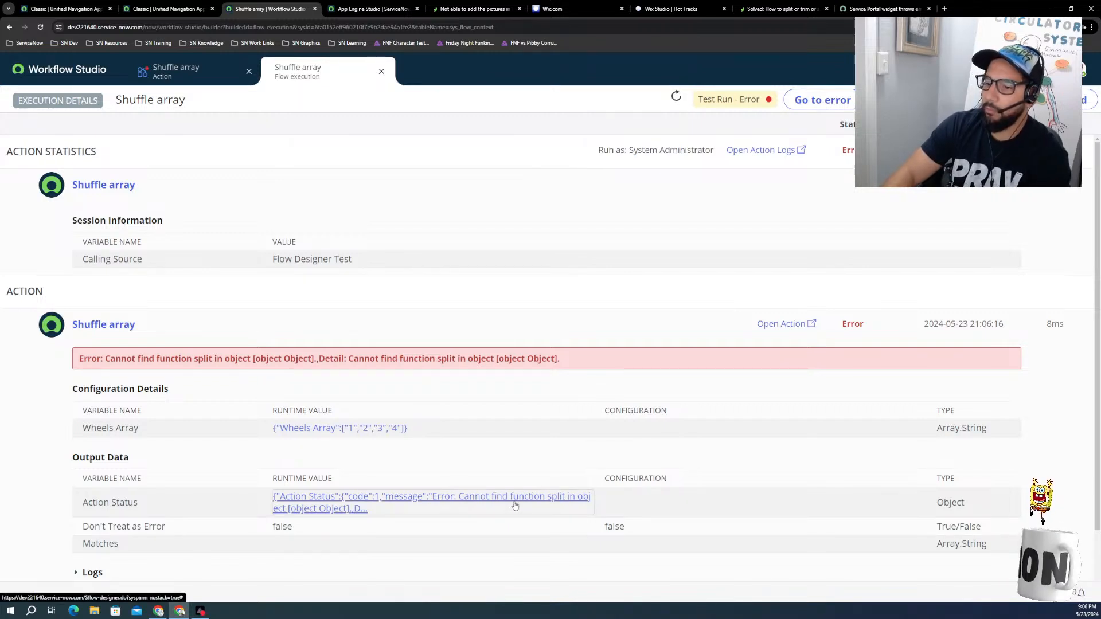
scroll(217, 509, "down", 2)
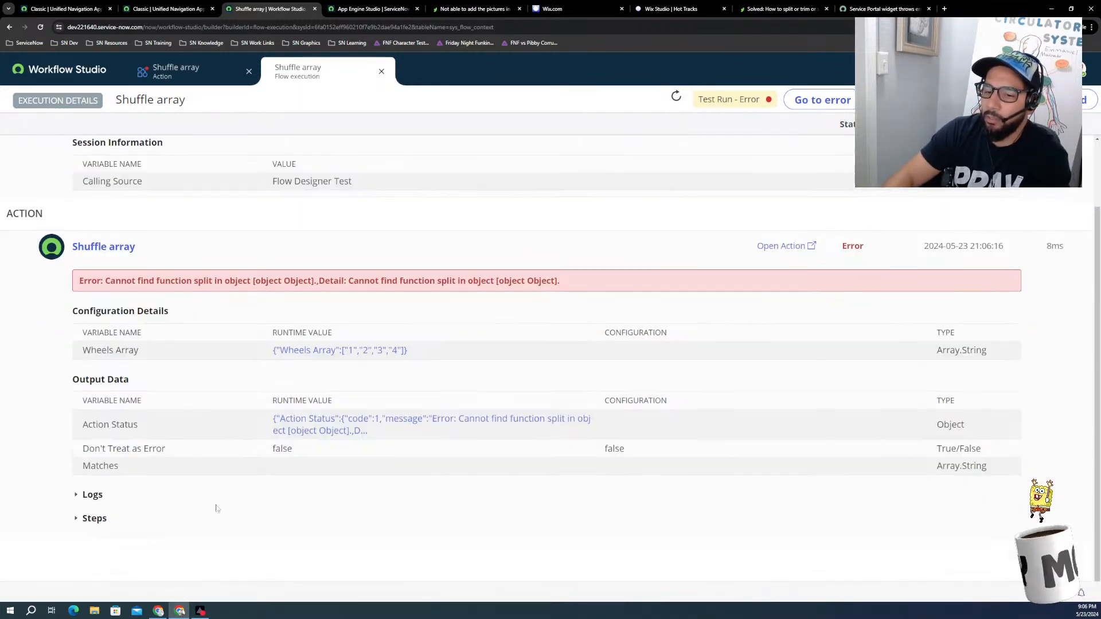
scroll(270, 464, "up", 2)
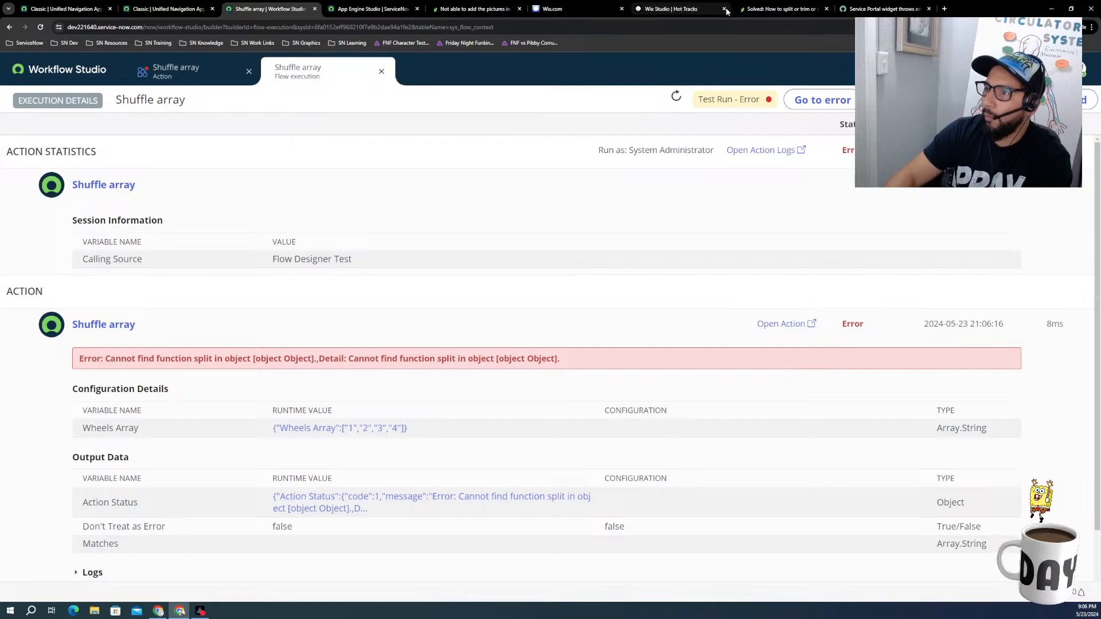
Step: Consult the string-splitting forum thread, the Wix shuffle code and the support article about the split error
left_click(746, 10)
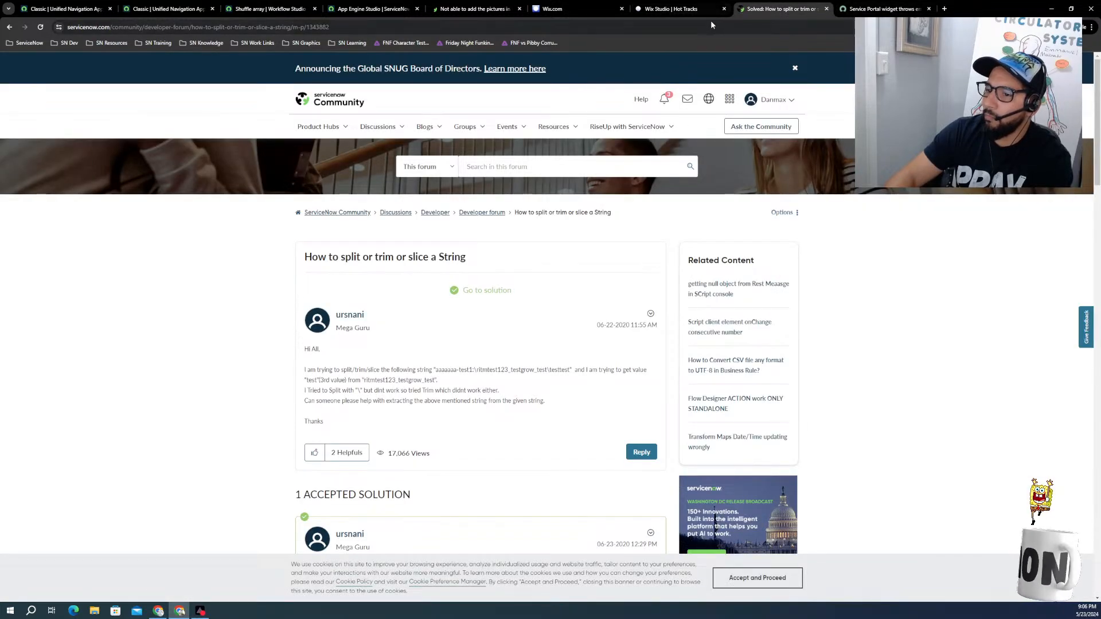
scroll(455, 401, "down", 2)
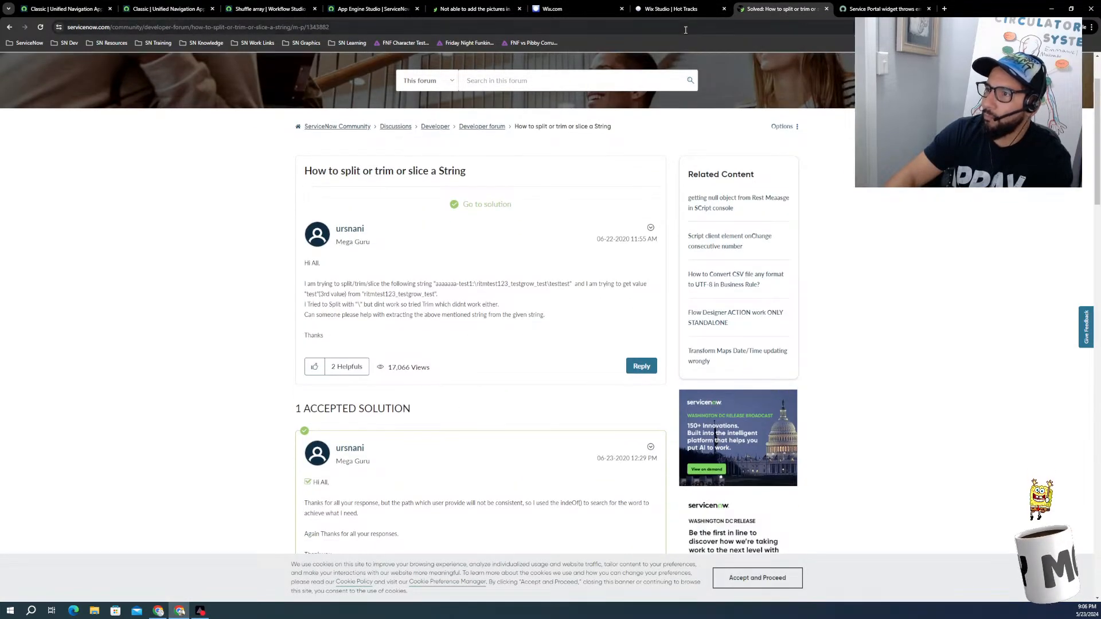
left_click(672, 7)
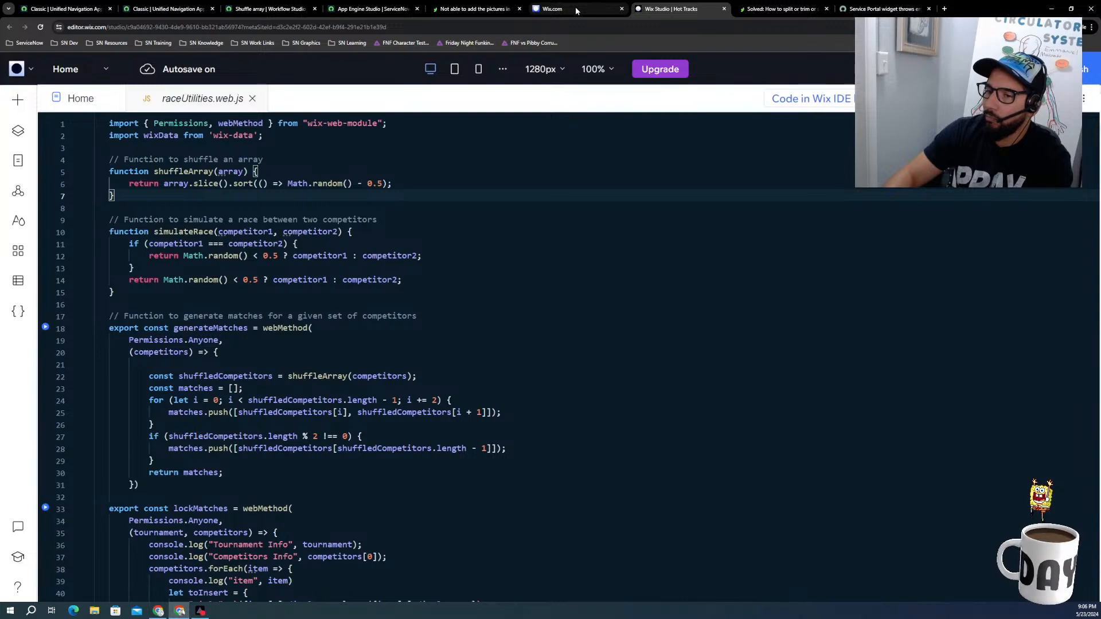
left_click(577, 9)
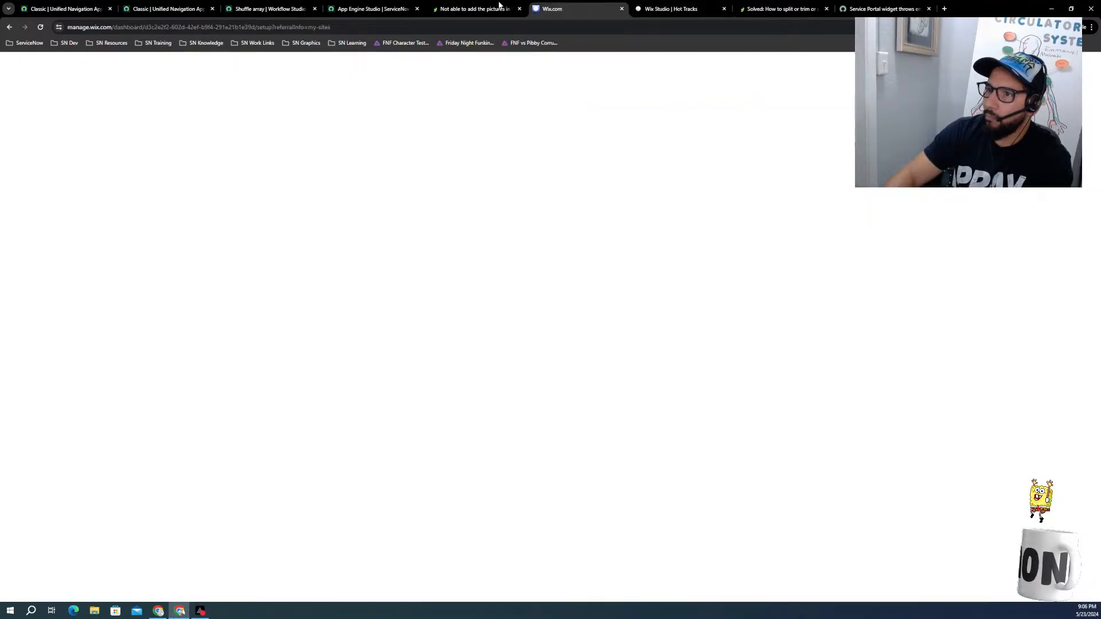
left_click(884, 9)
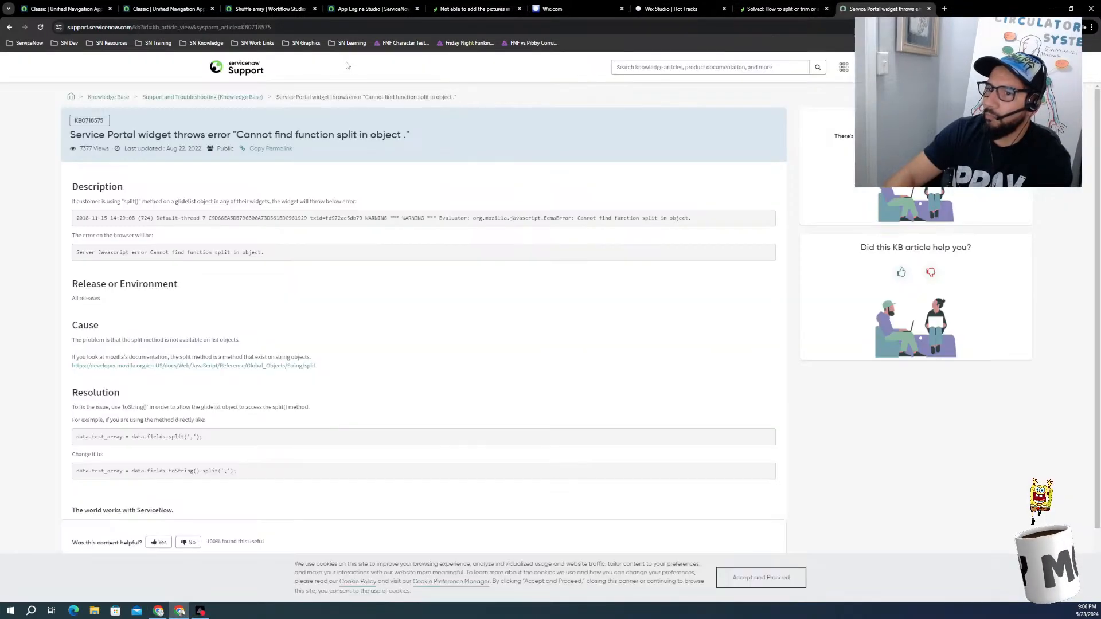
Step: Search the web for "servicenow action to random options" in place of the support article
left_click(576, 27)
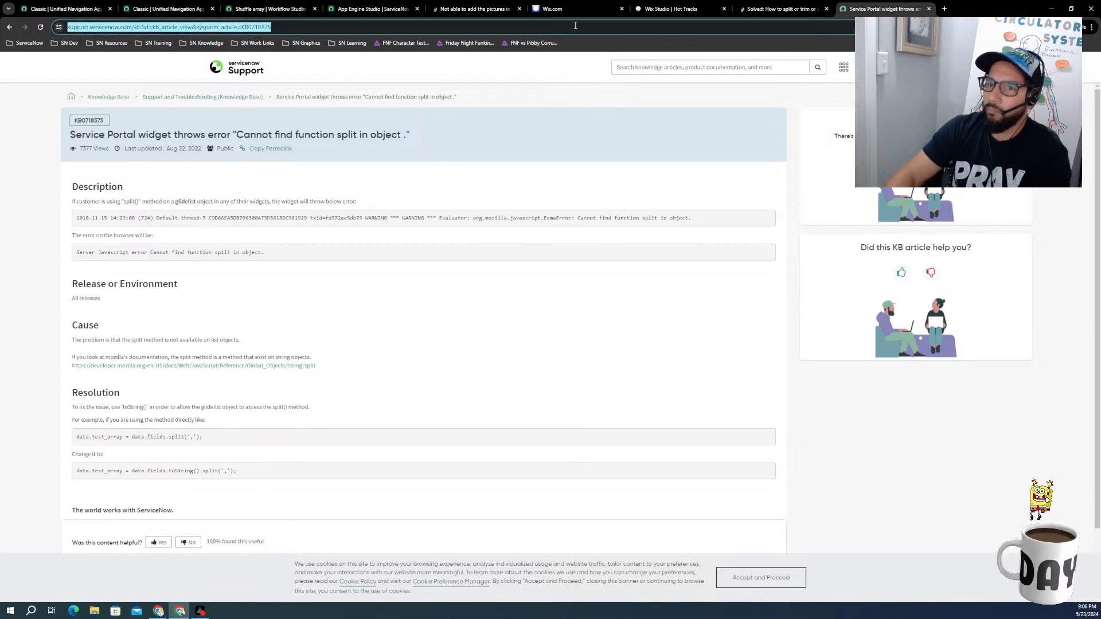
type("servi")
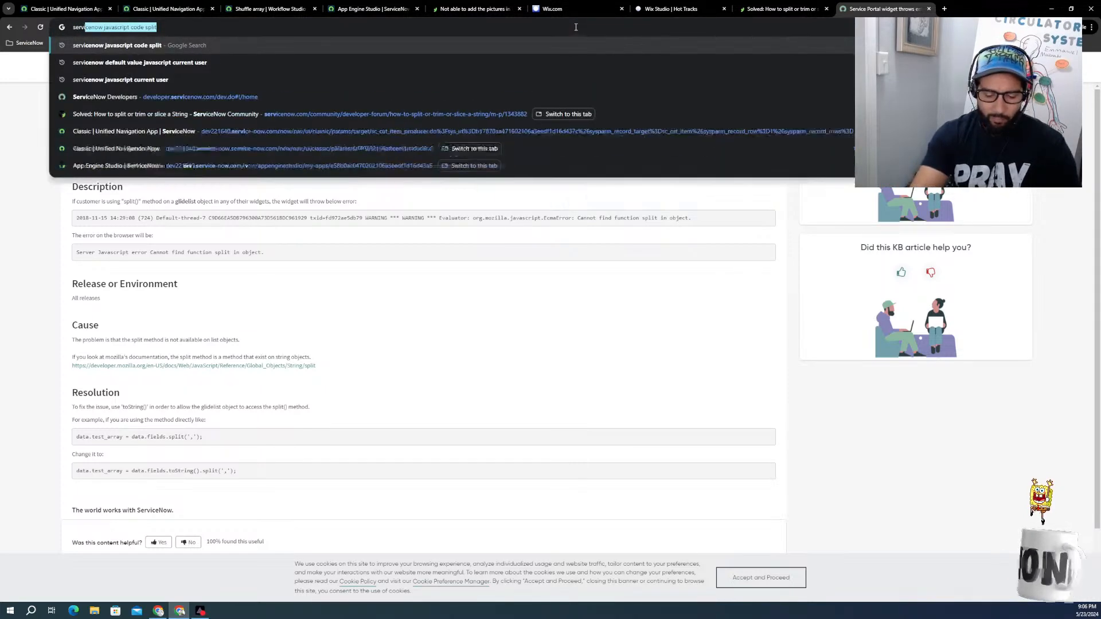
type("cenow a")
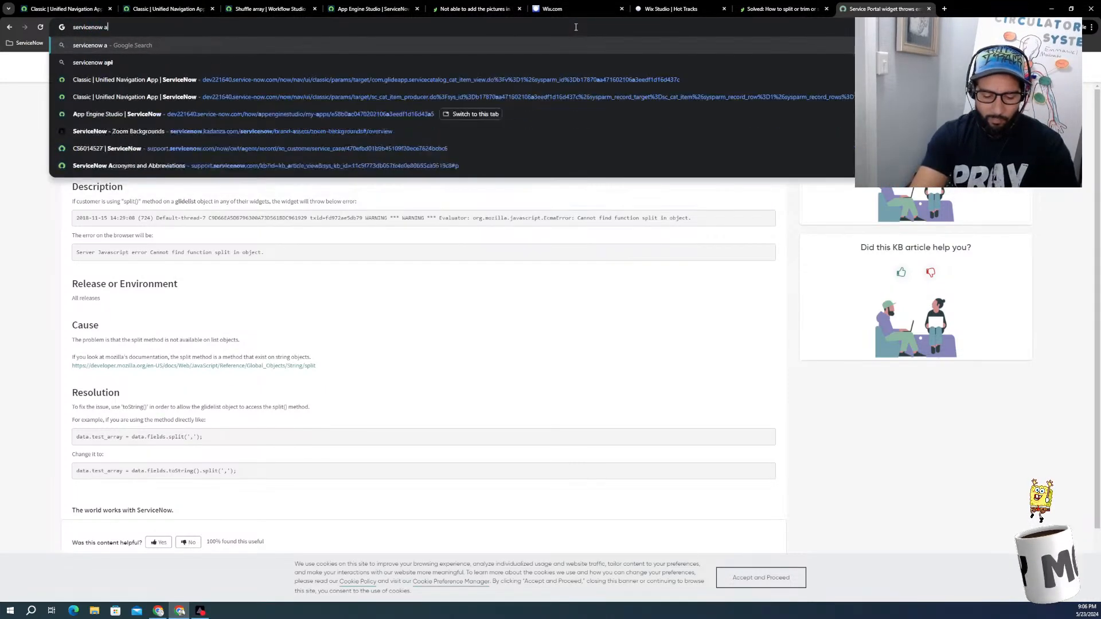
type("ction to random")
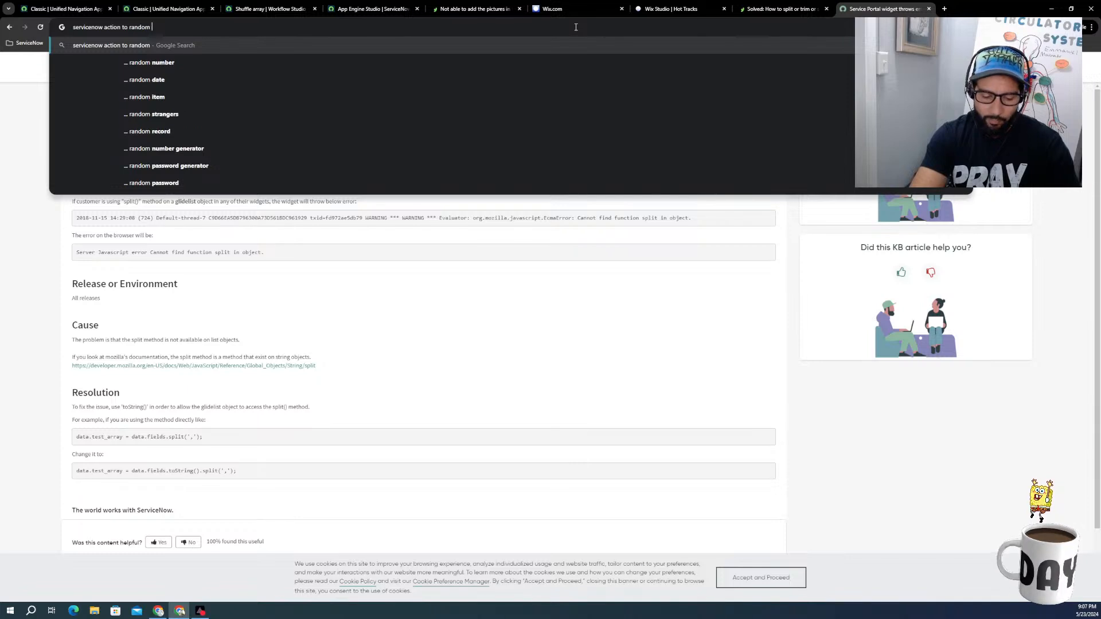
type("options")
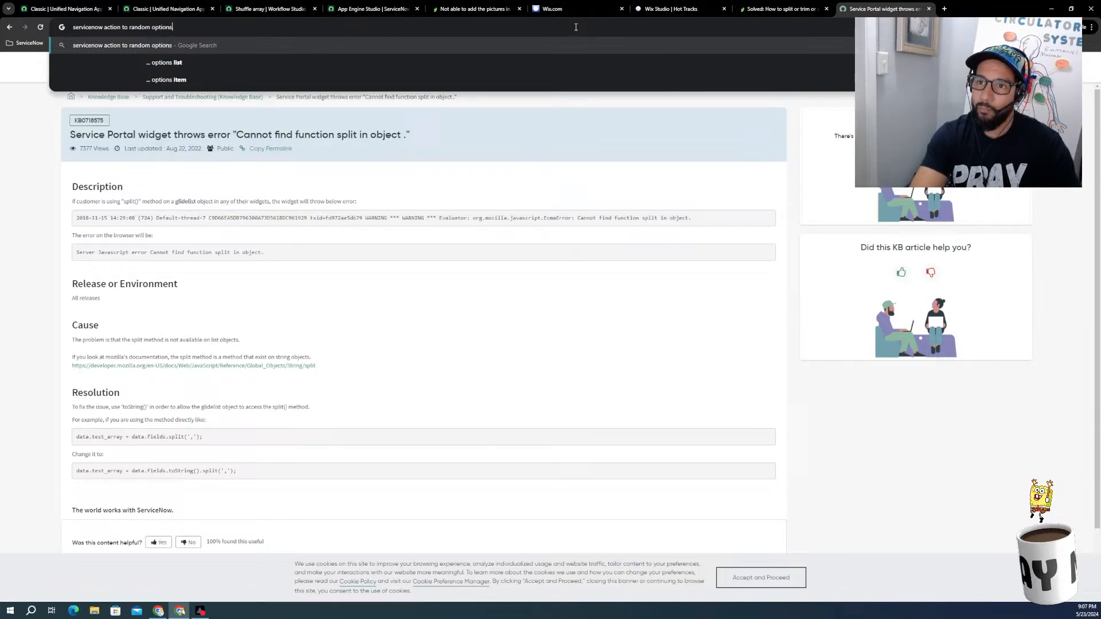
key("Return")
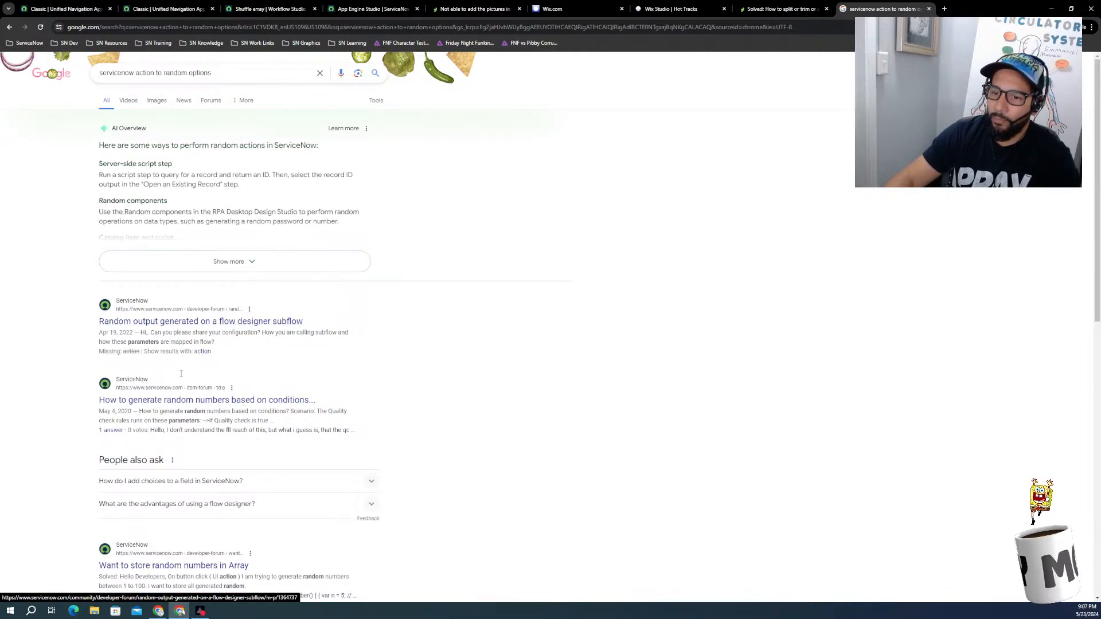
Step: Open the result "Random output generated on a flow designer subflow" and read through the question and its replies
left_click(178, 325)
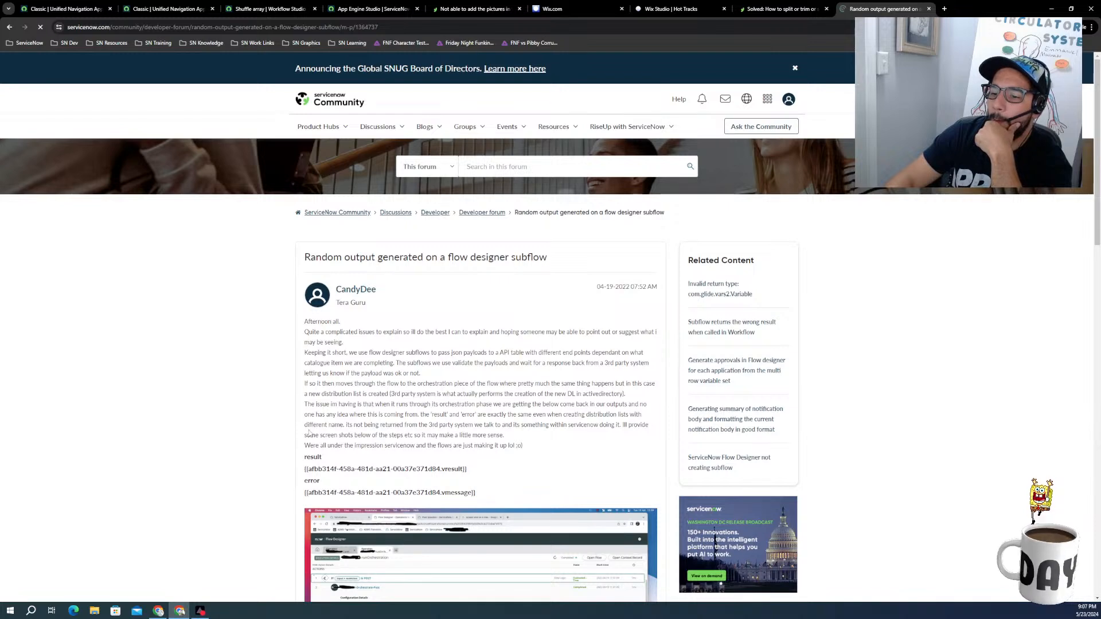
scroll(309, 433, "down", 7)
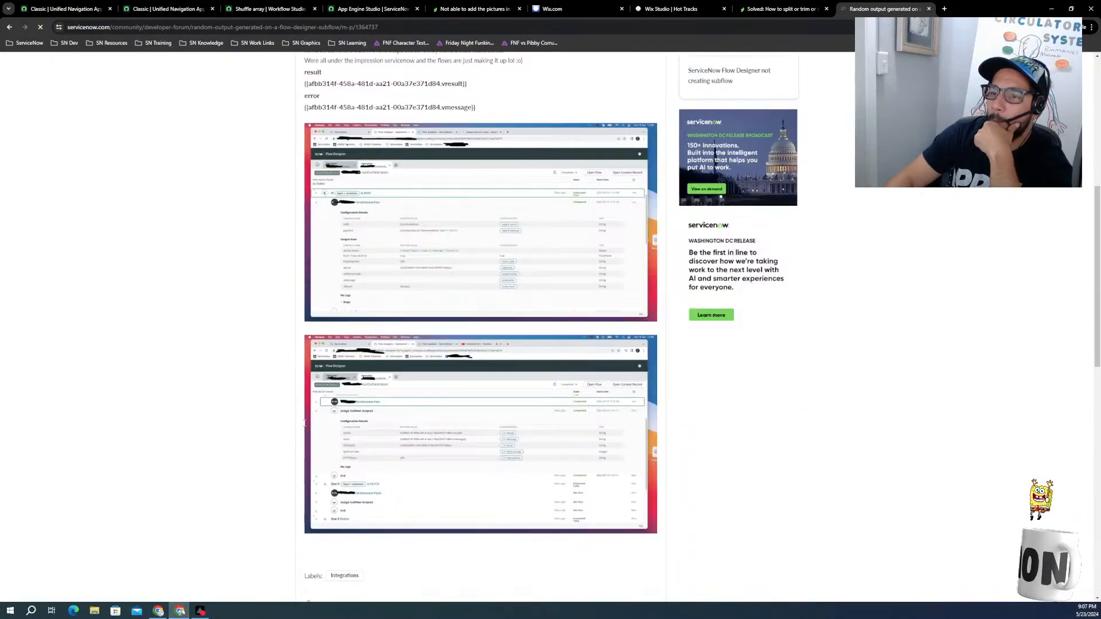
scroll(304, 424, "up", 3)
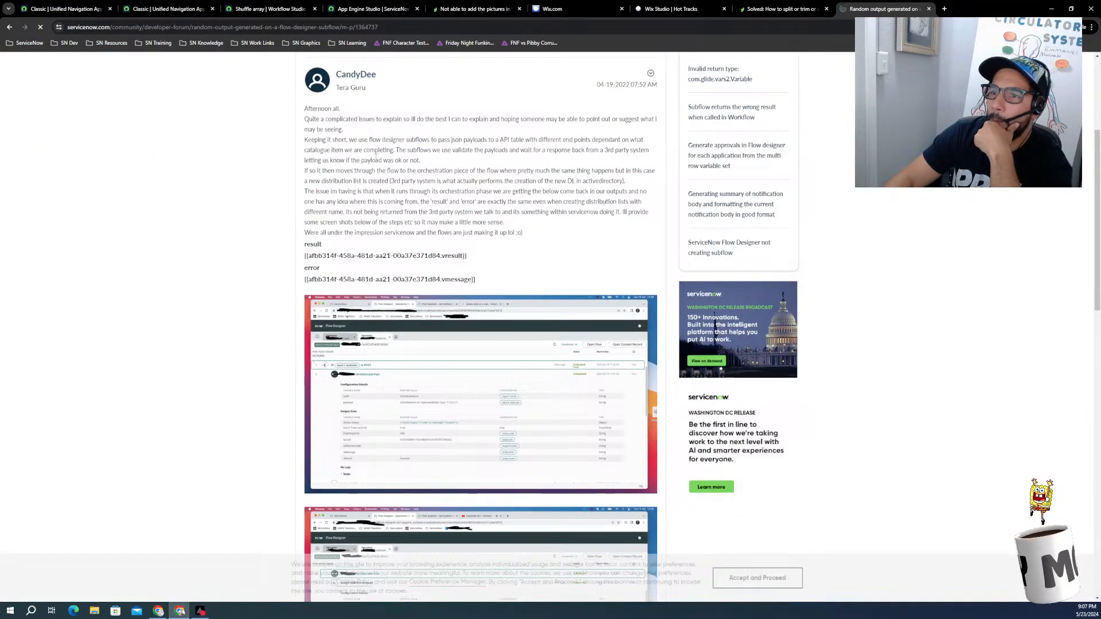
scroll(373, 157, "up", 1)
scroll(362, 169, "down", 4)
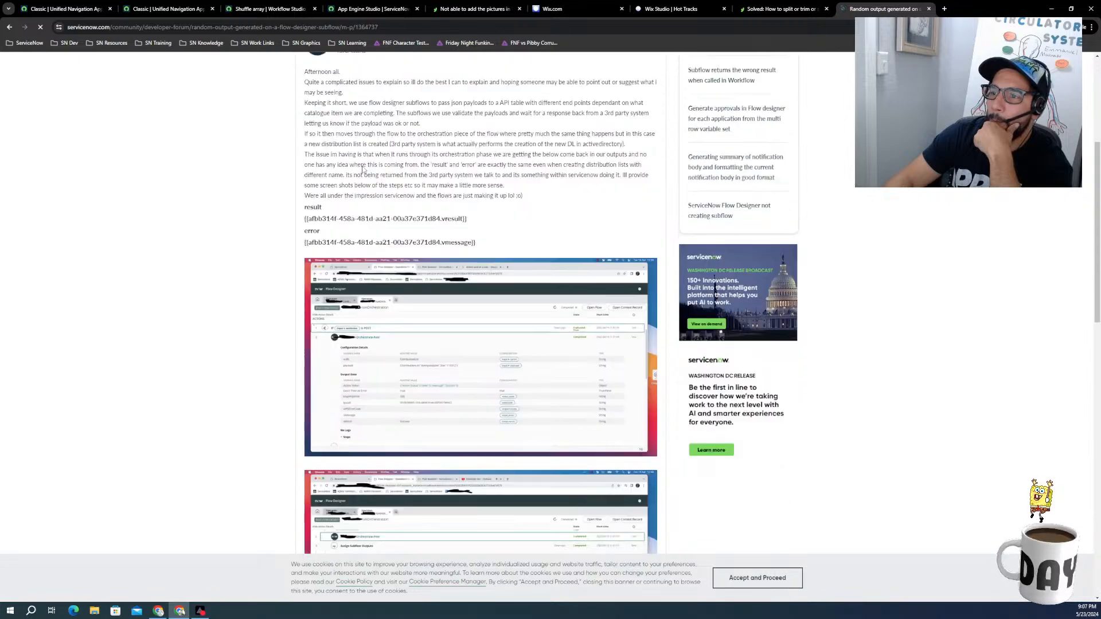
scroll(362, 169, "down", 10)
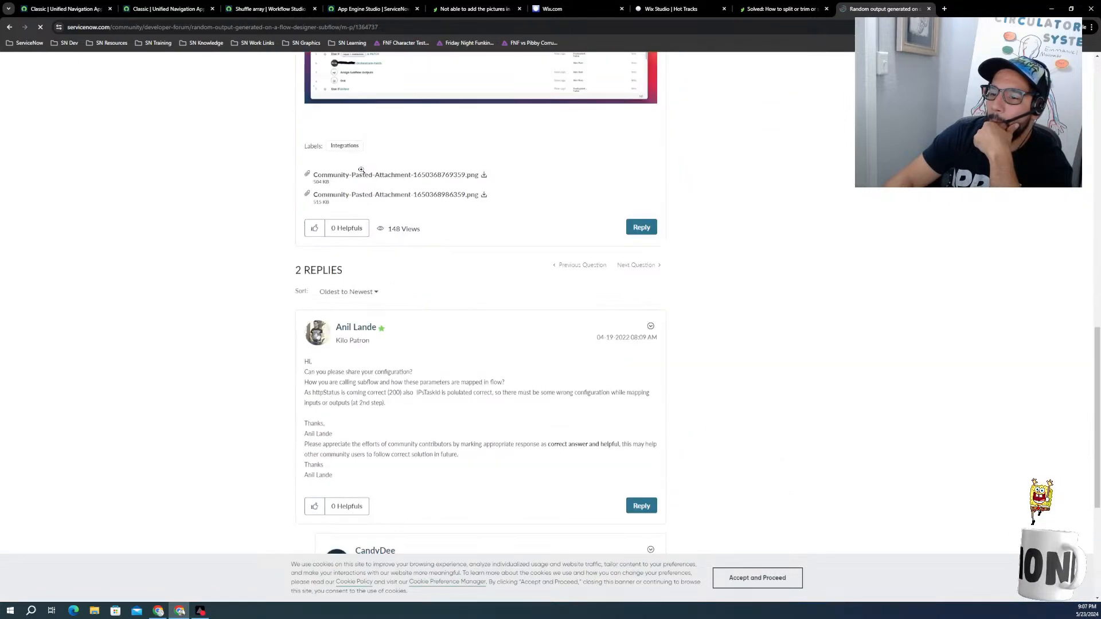
scroll(360, 172, "down", 2)
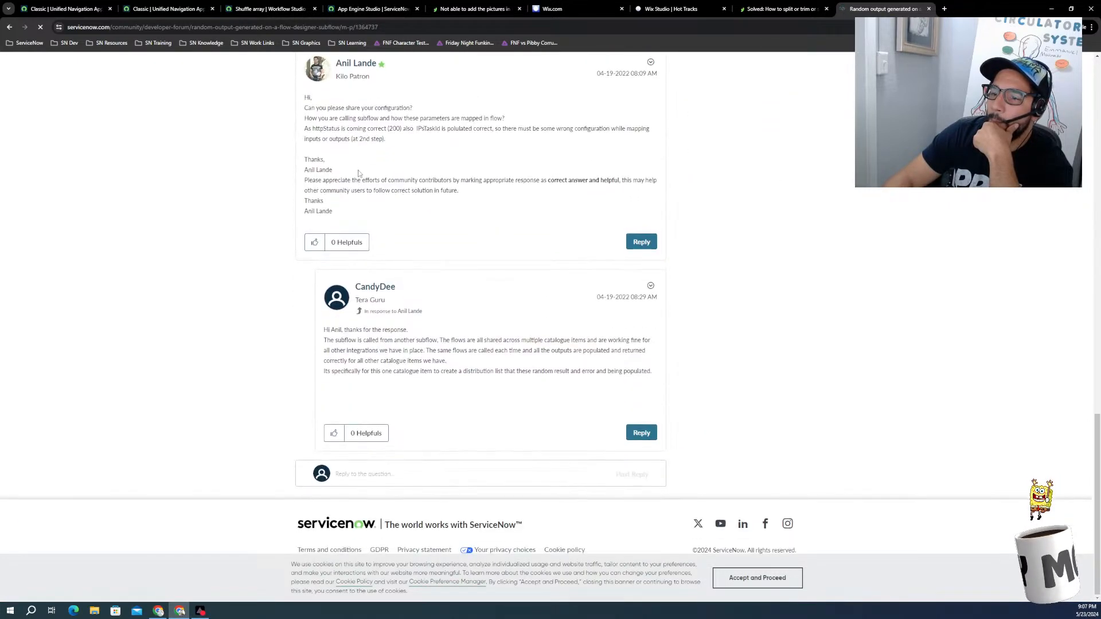
scroll(384, 463, "up", 5)
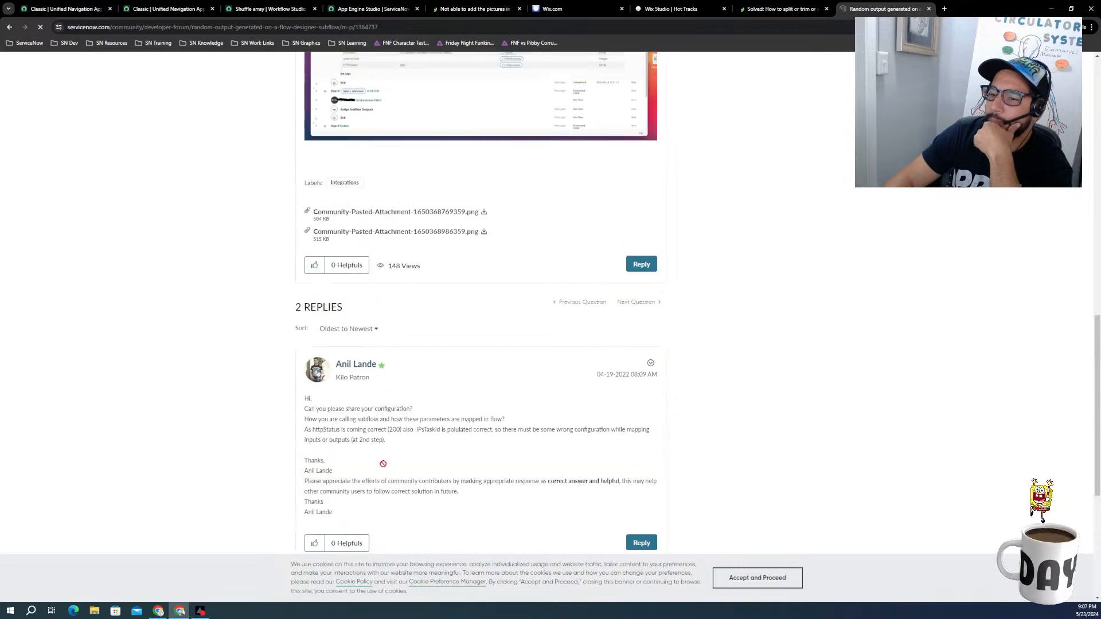
Step: Return to the search results for "servicenow action to random options" and look through them for a way to randomize an array
scroll(383, 467, "up", 4)
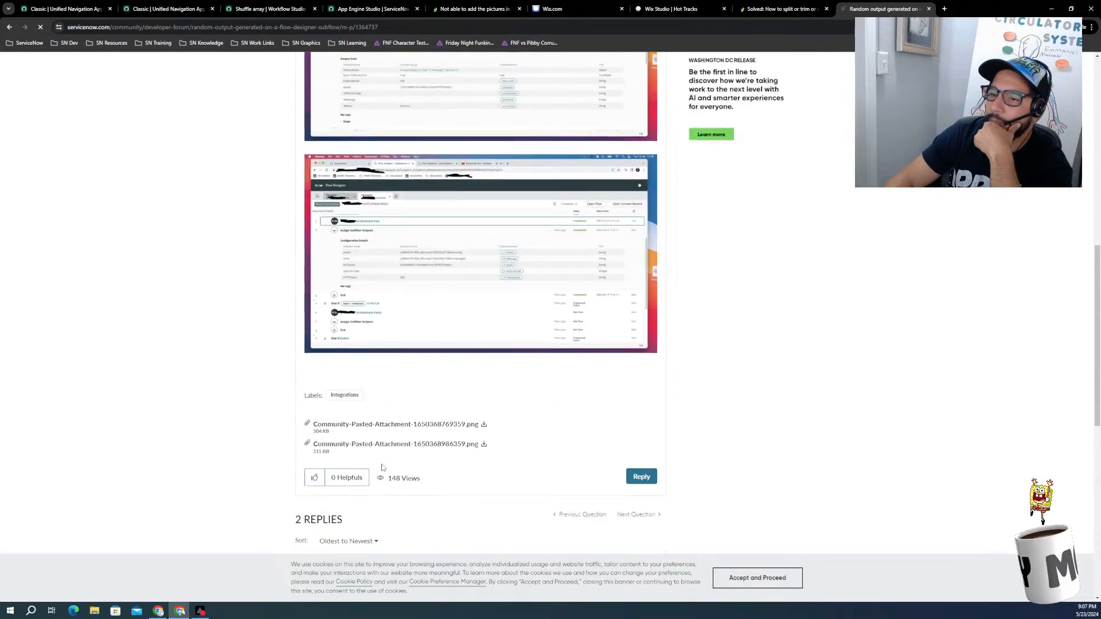
left_click(10, 28)
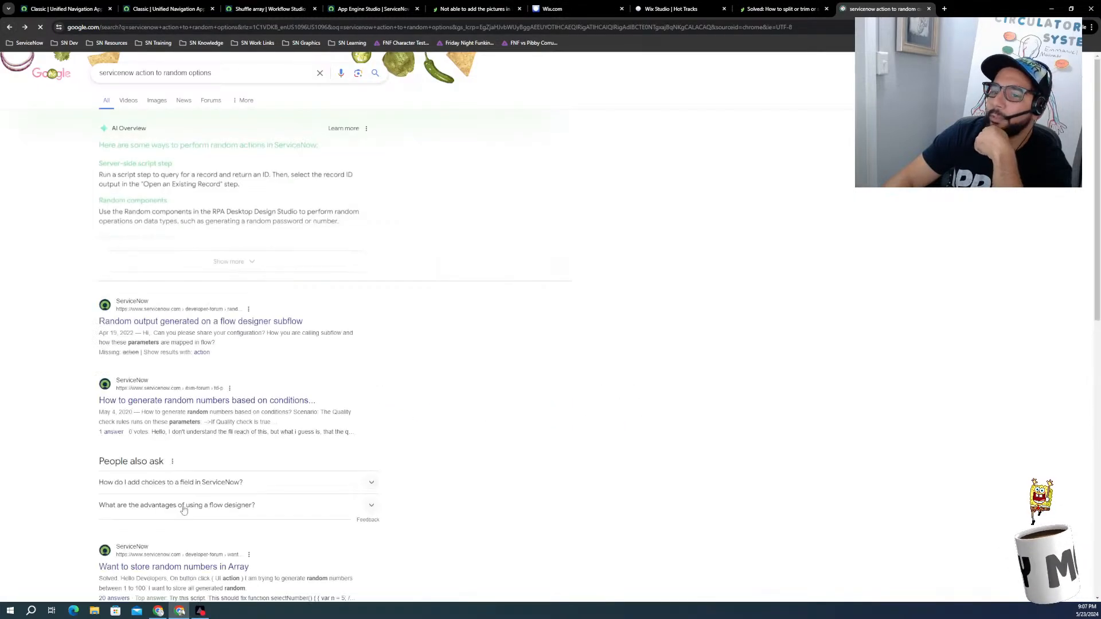
scroll(141, 438, "down", 4)
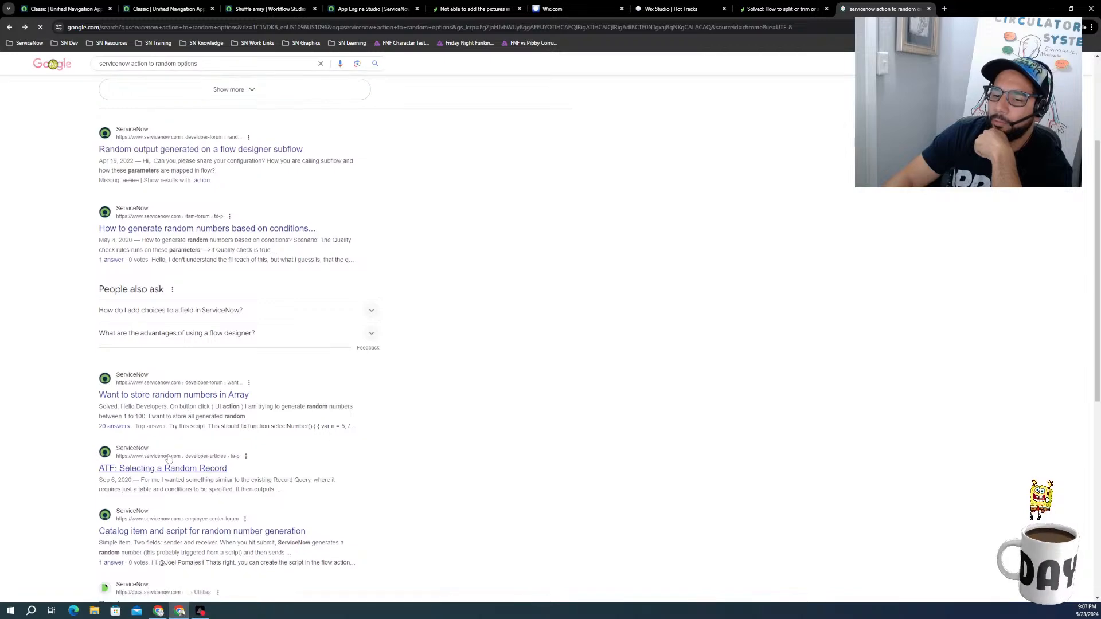
scroll(209, 357, "down", 1)
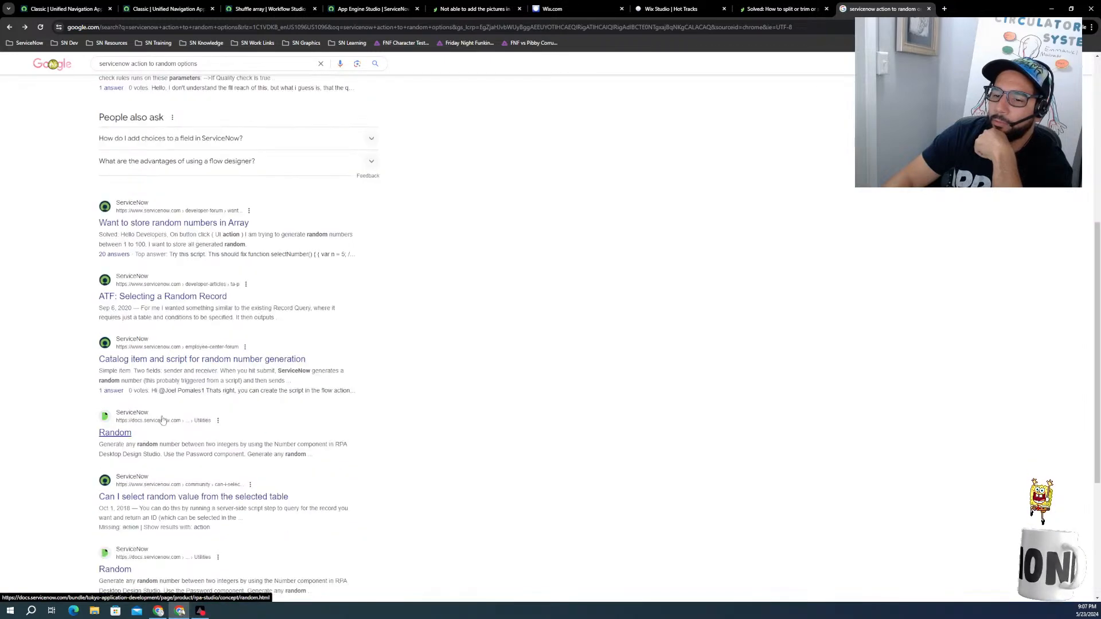
scroll(209, 358, "down", 2)
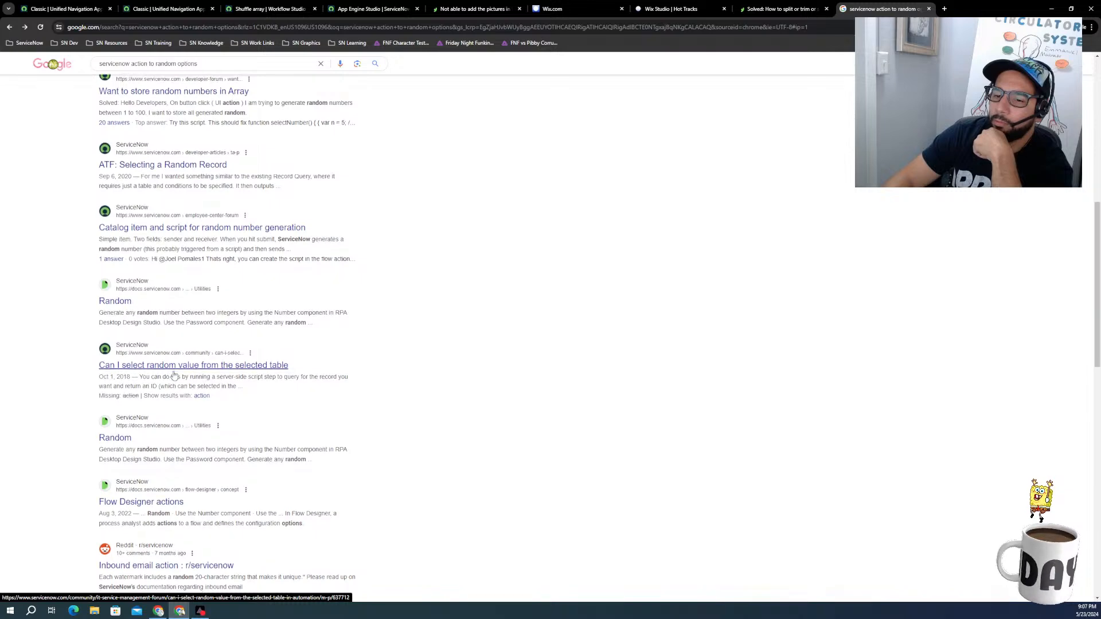
scroll(175, 375, "down", 2)
scroll(144, 394, "down", 3)
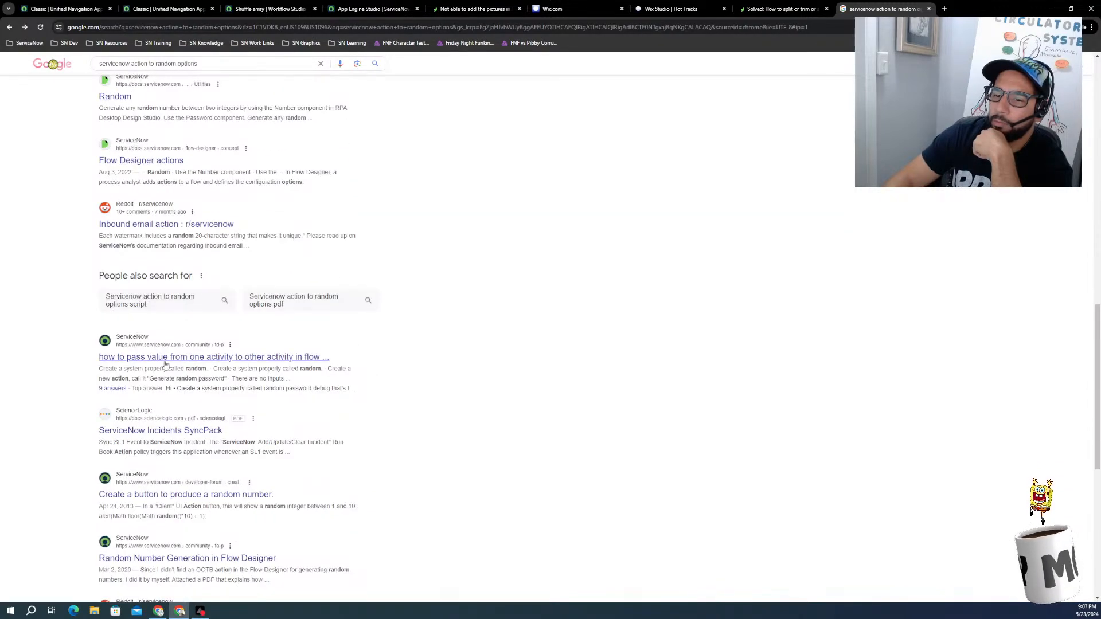
scroll(136, 412, "down", 1)
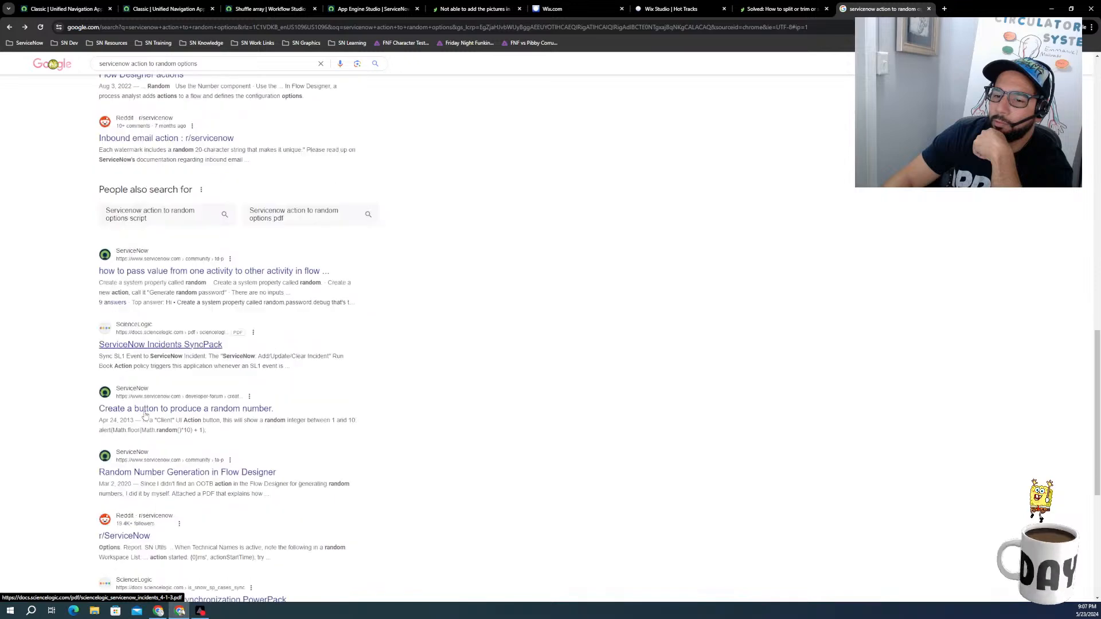
scroll(141, 412, "down", 1)
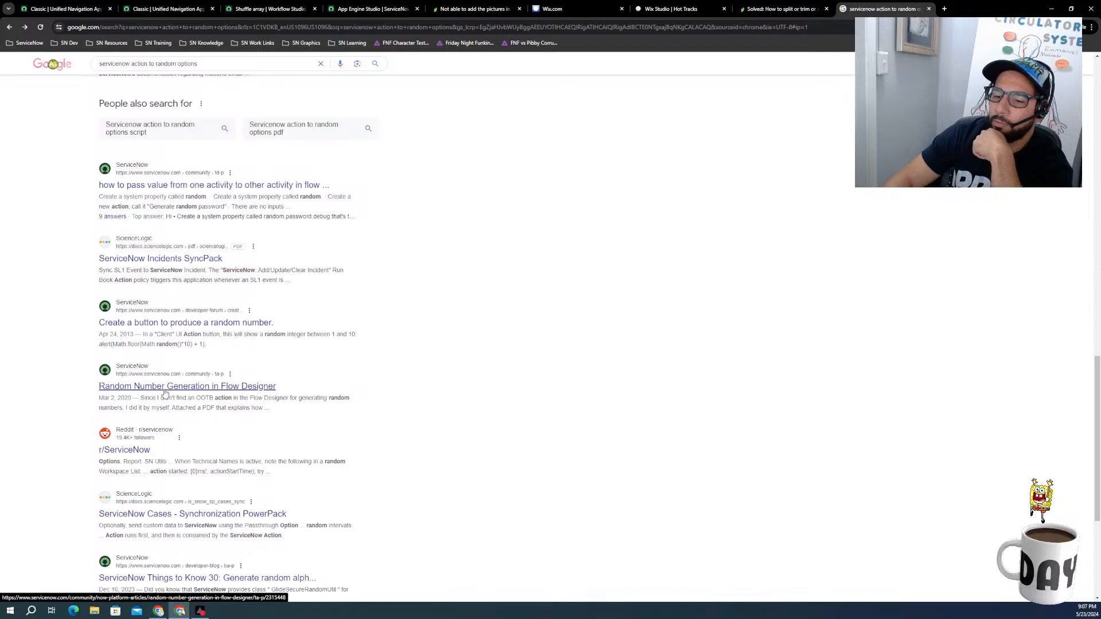
scroll(164, 394, "down", 3)
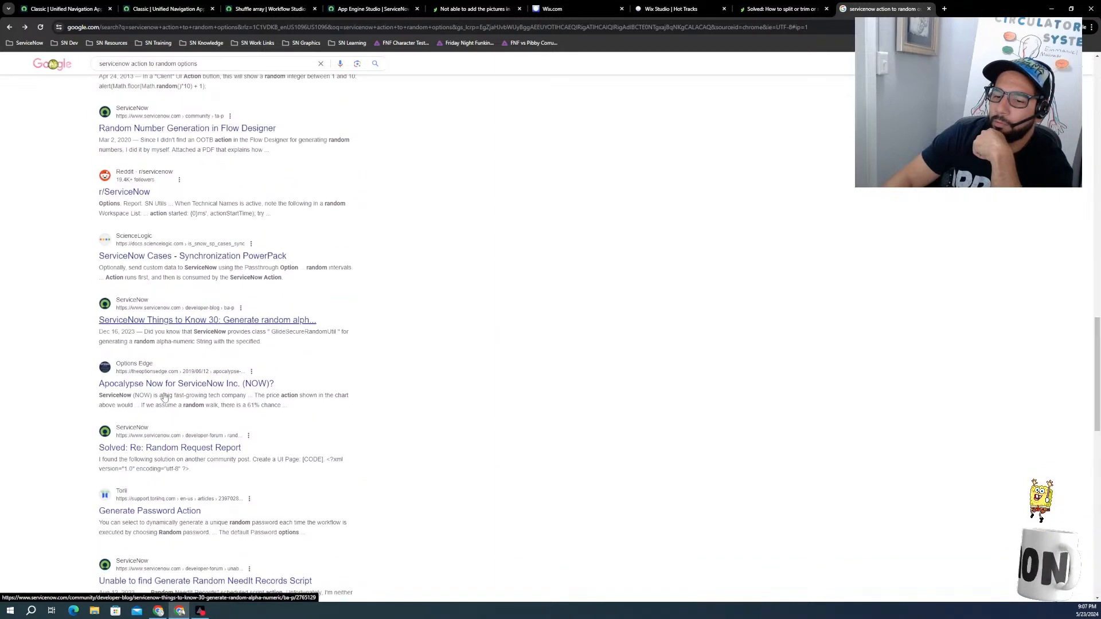
scroll(165, 397, "down", 2)
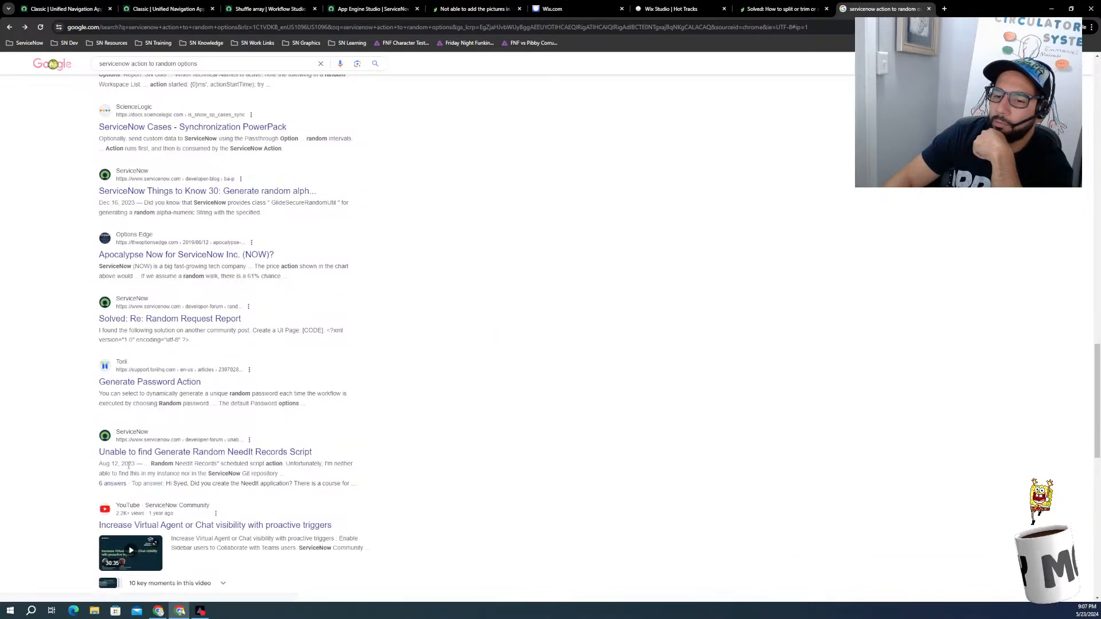
scroll(128, 465, "down", 1)
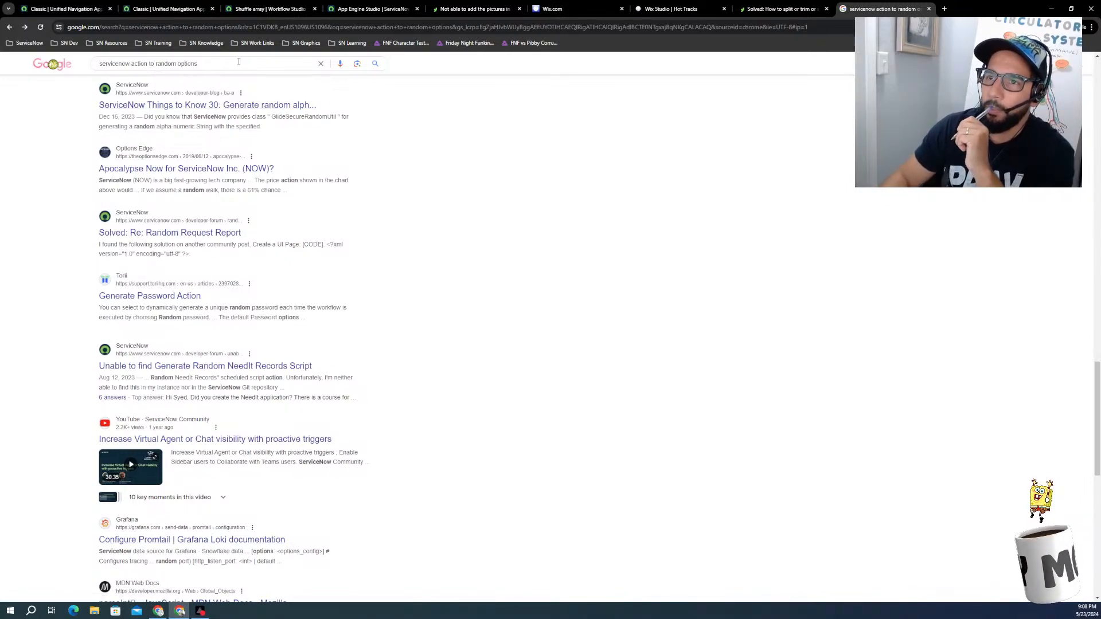
Step: Go back to the Shuffle array execution details and examine the split error and the Wheels Array runtime value
left_click(448, 8)
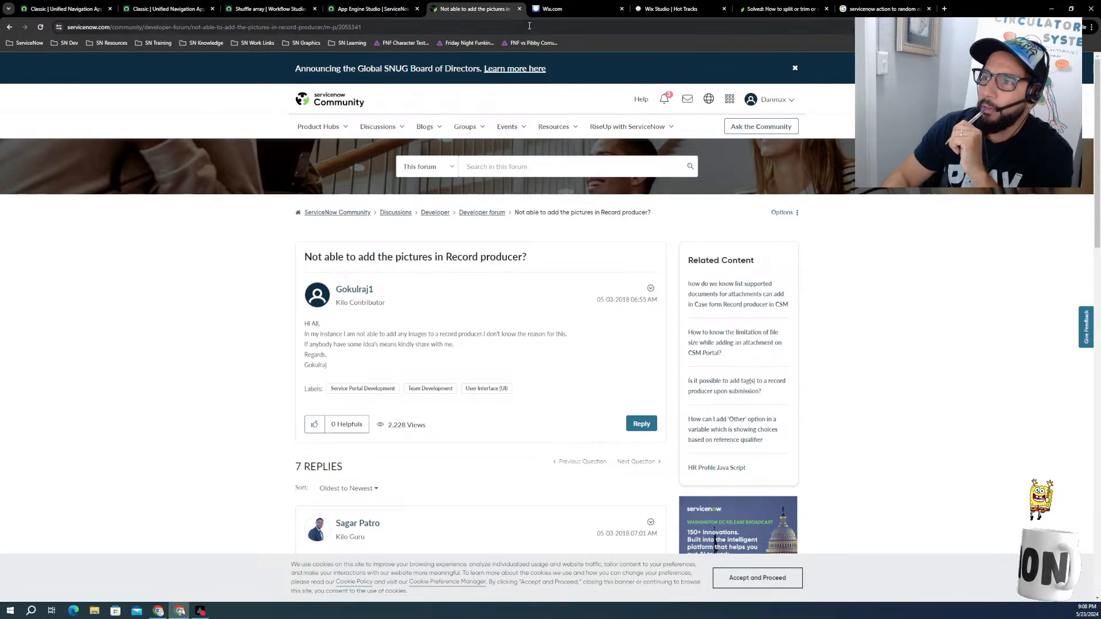
left_click(566, 7)
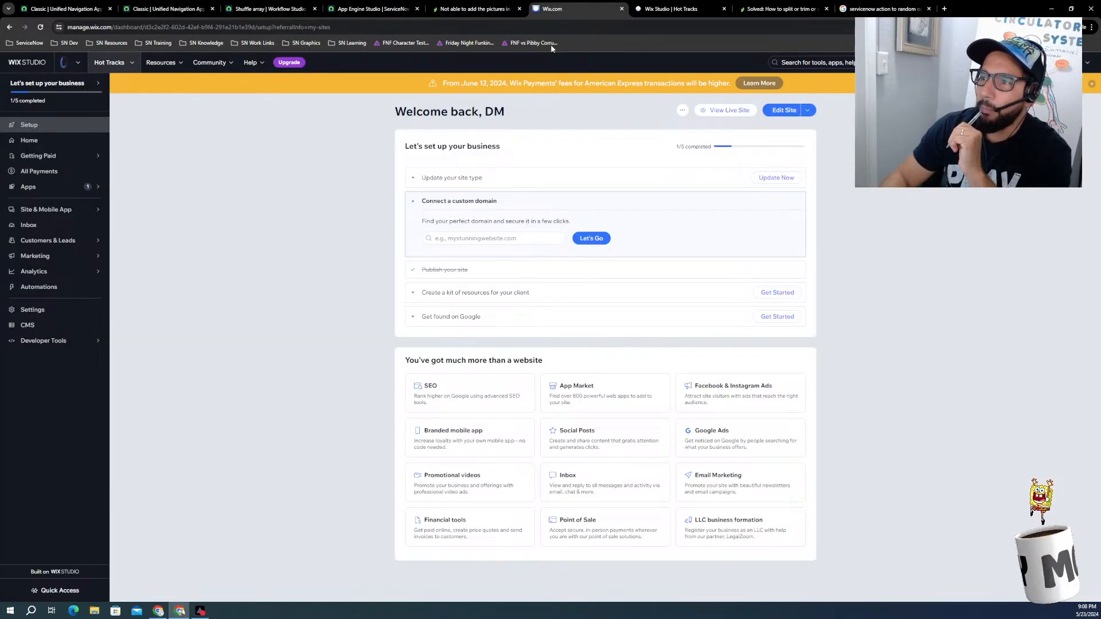
left_click(763, 9)
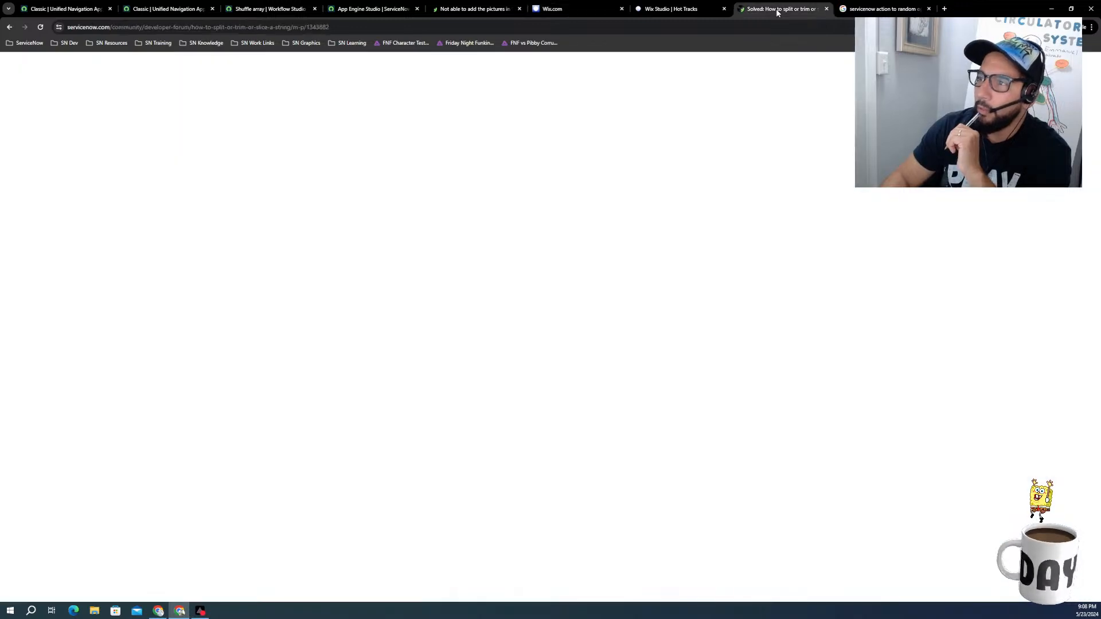
left_click(562, 8)
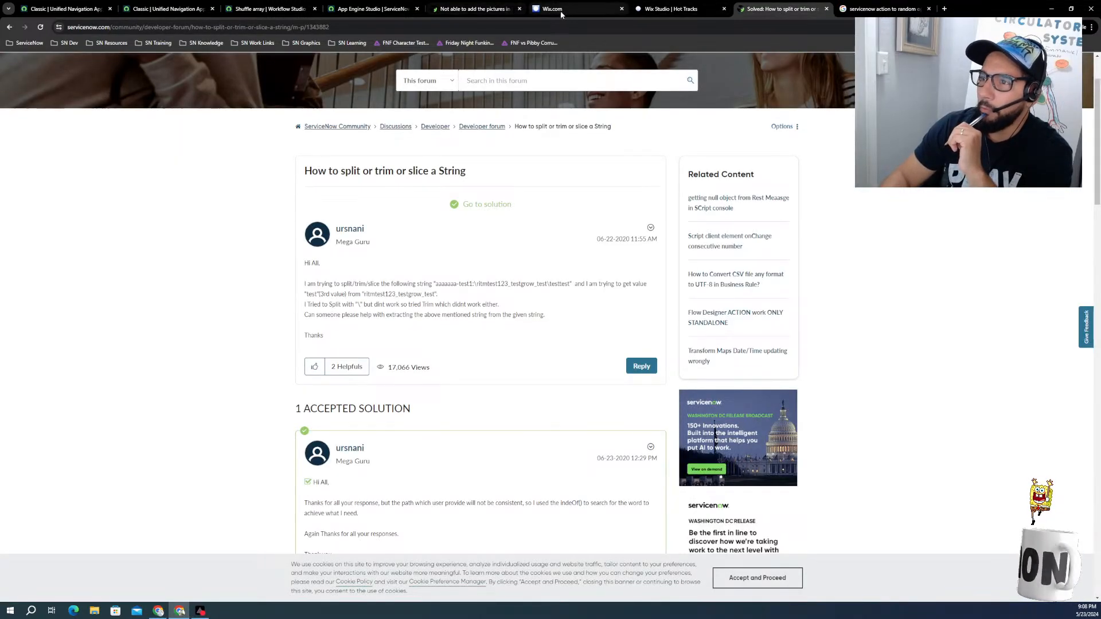
left_click(482, 9)
left_click(373, 8)
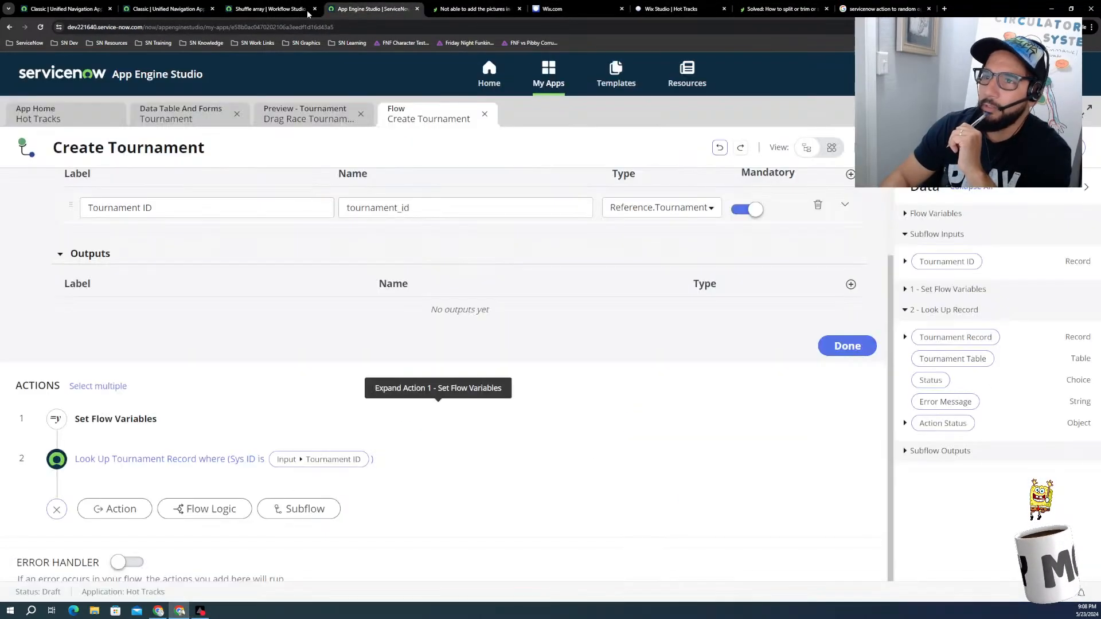
left_click(275, 9)
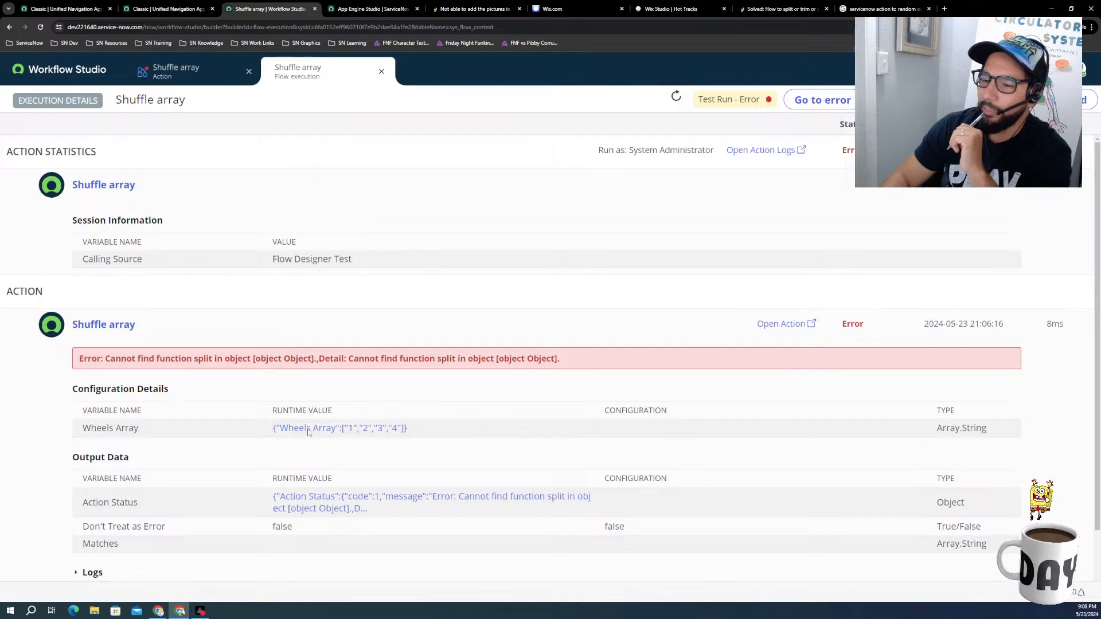
Step: Switch to the Hot Tracks code in Wix Studio and examine the shuffleArray function in raceUtilities.web.js
left_click(170, 13)
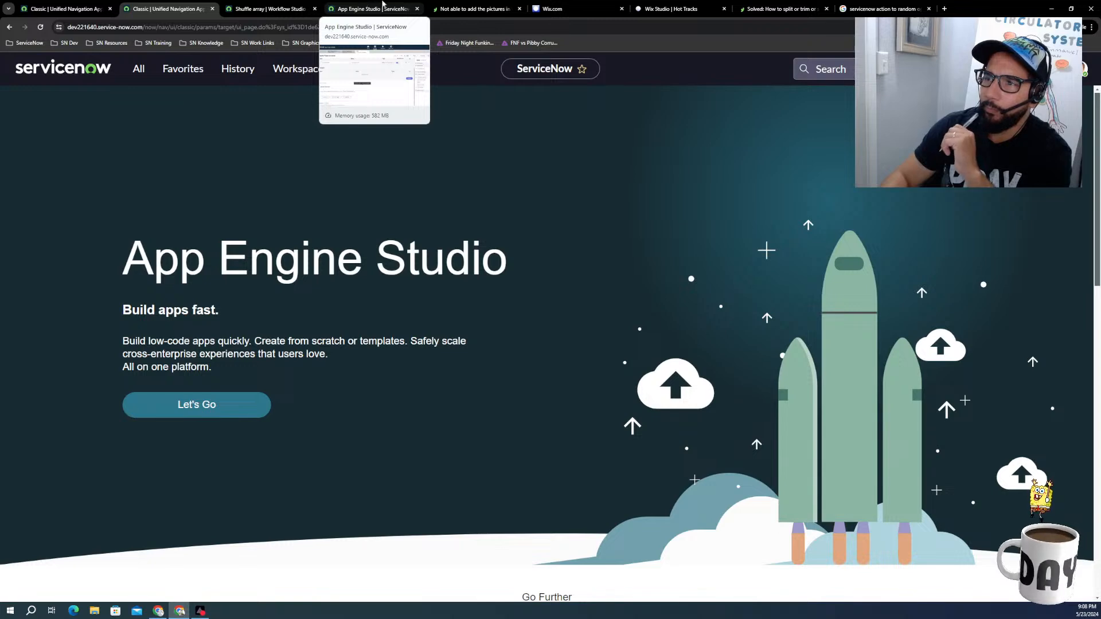
left_click(471, 10)
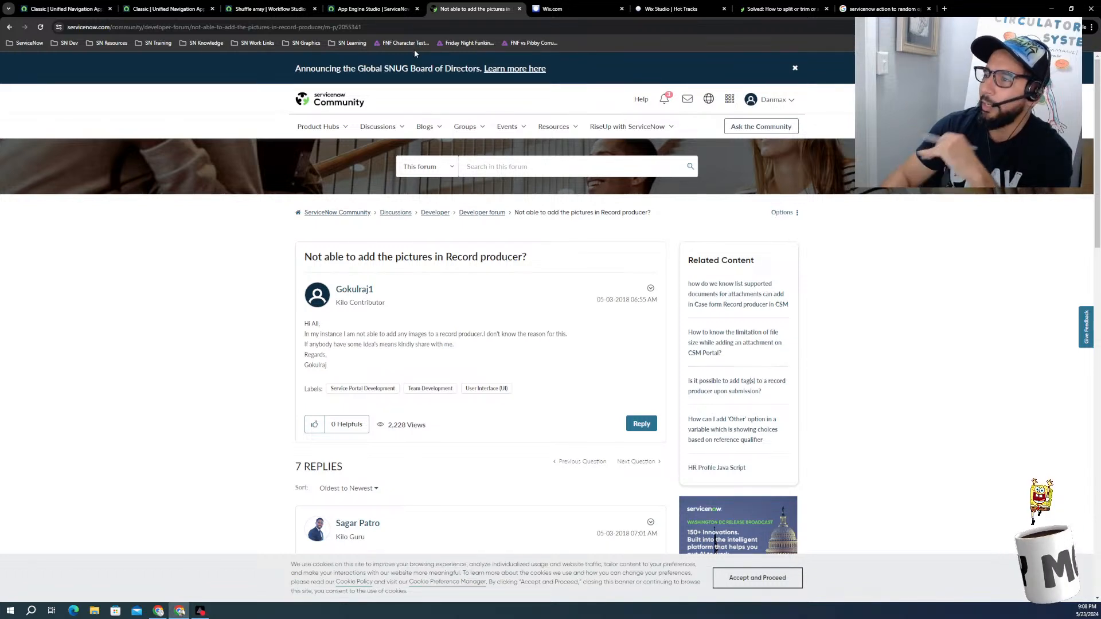
left_click(562, 13)
left_click(269, 9)
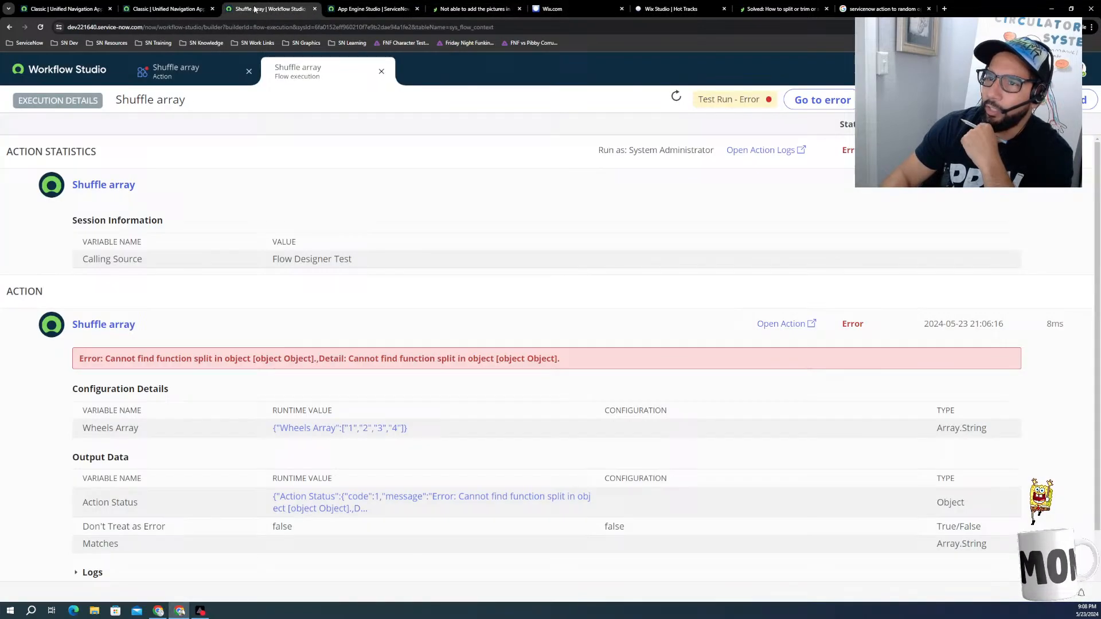
left_click(171, 9)
left_click(602, 9)
left_click(664, 9)
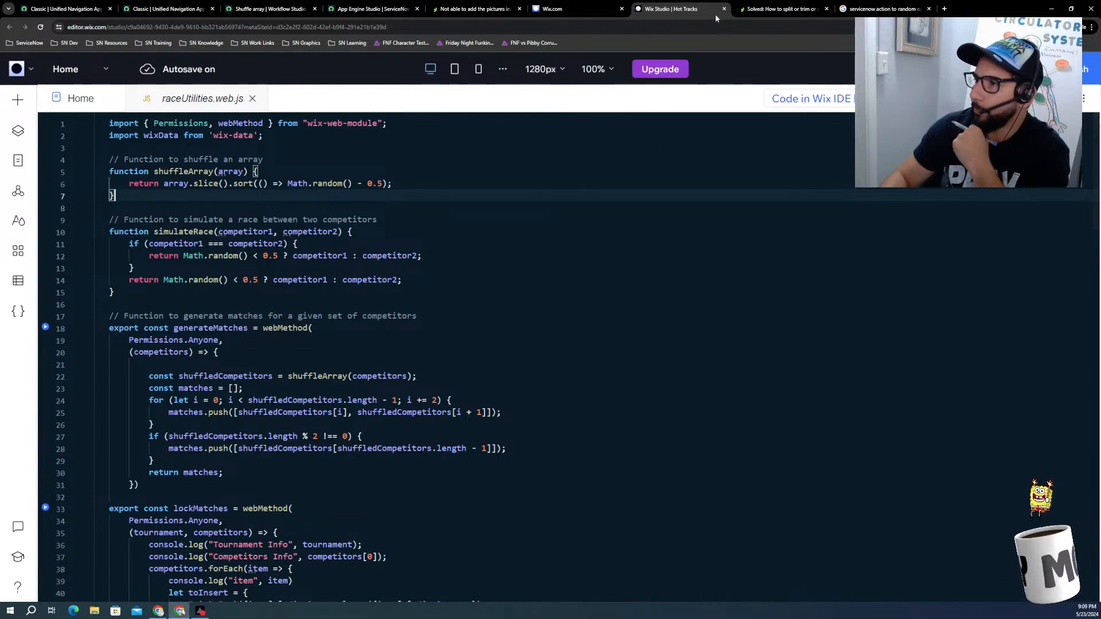
Step: Recheck the string-splitting forum thread and the random-options search results, and return to the Shuffle array test's execution details
left_click(769, 8)
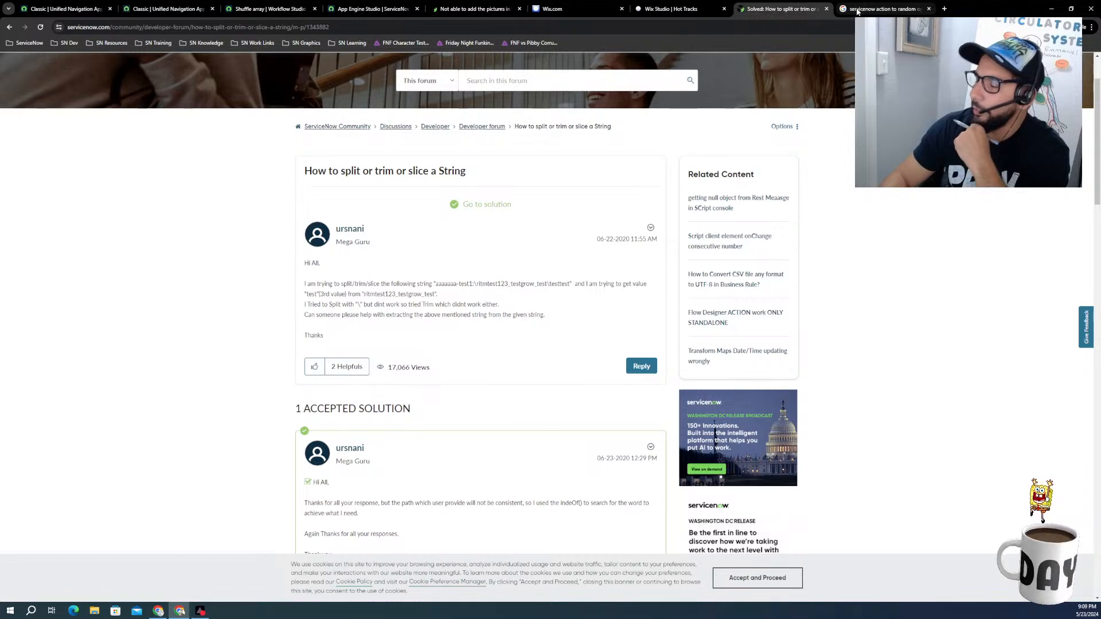
left_click(862, 10)
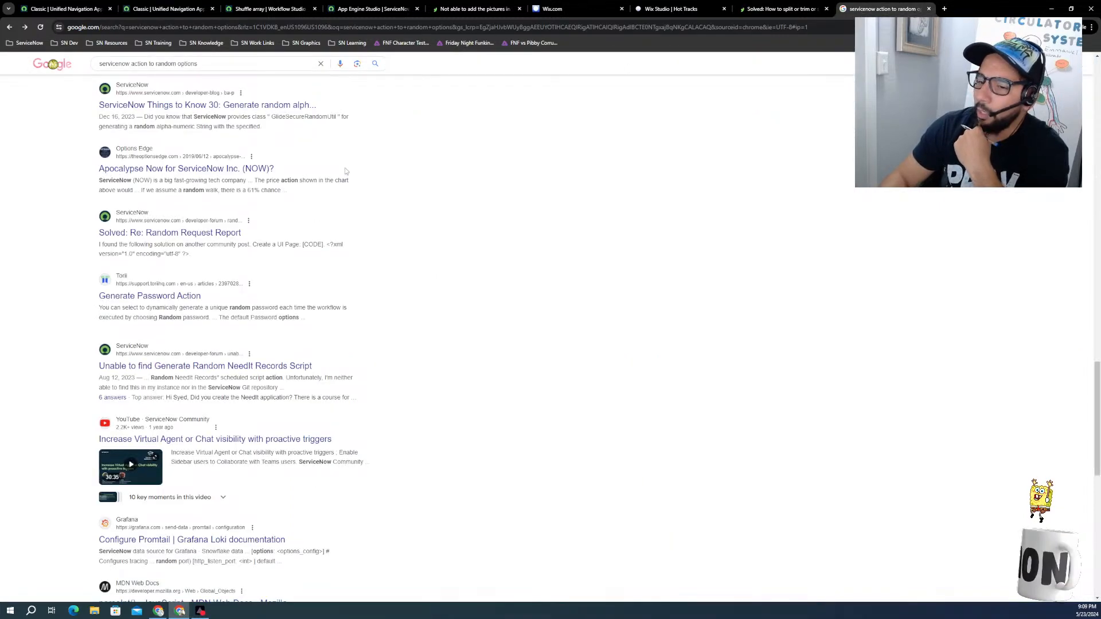
left_click(781, 9)
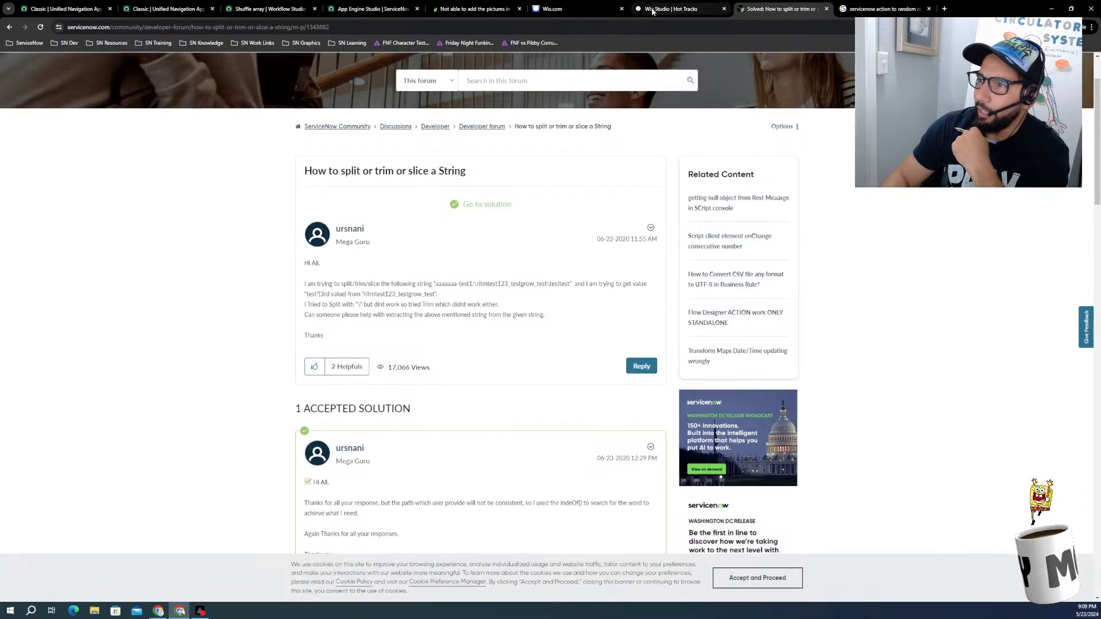
left_click(660, 9)
left_click(552, 9)
left_click(451, 9)
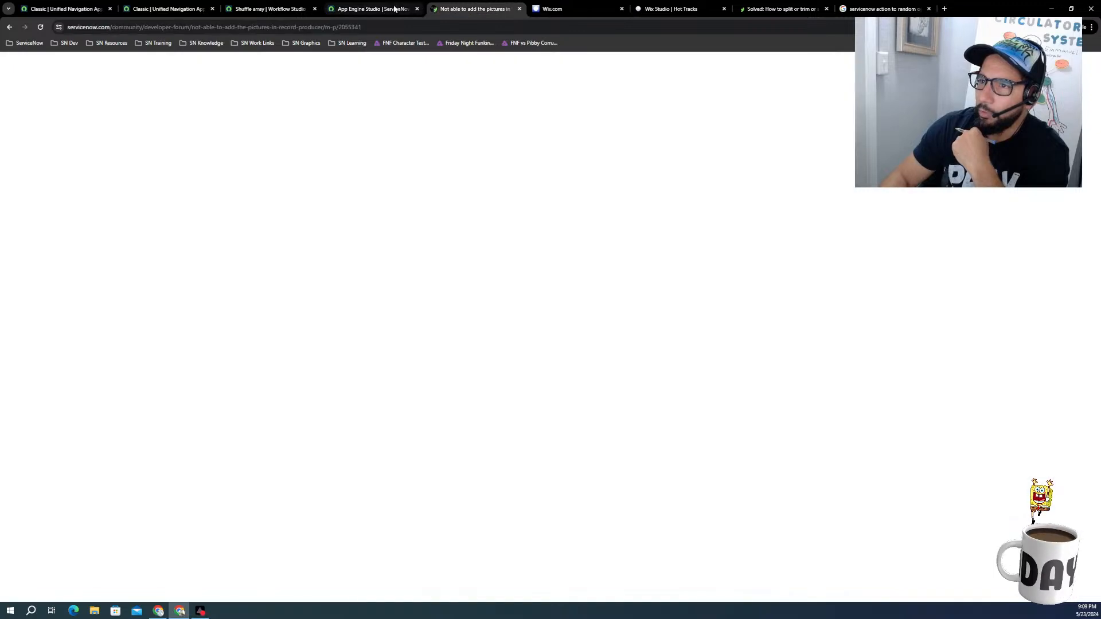
left_click(390, 9)
left_click(254, 10)
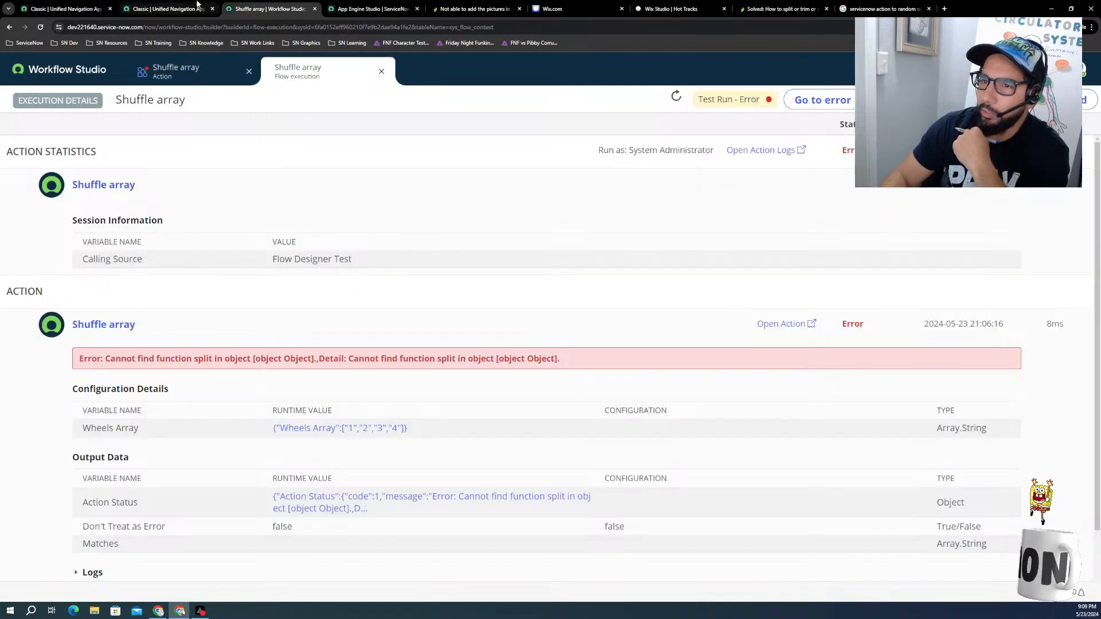